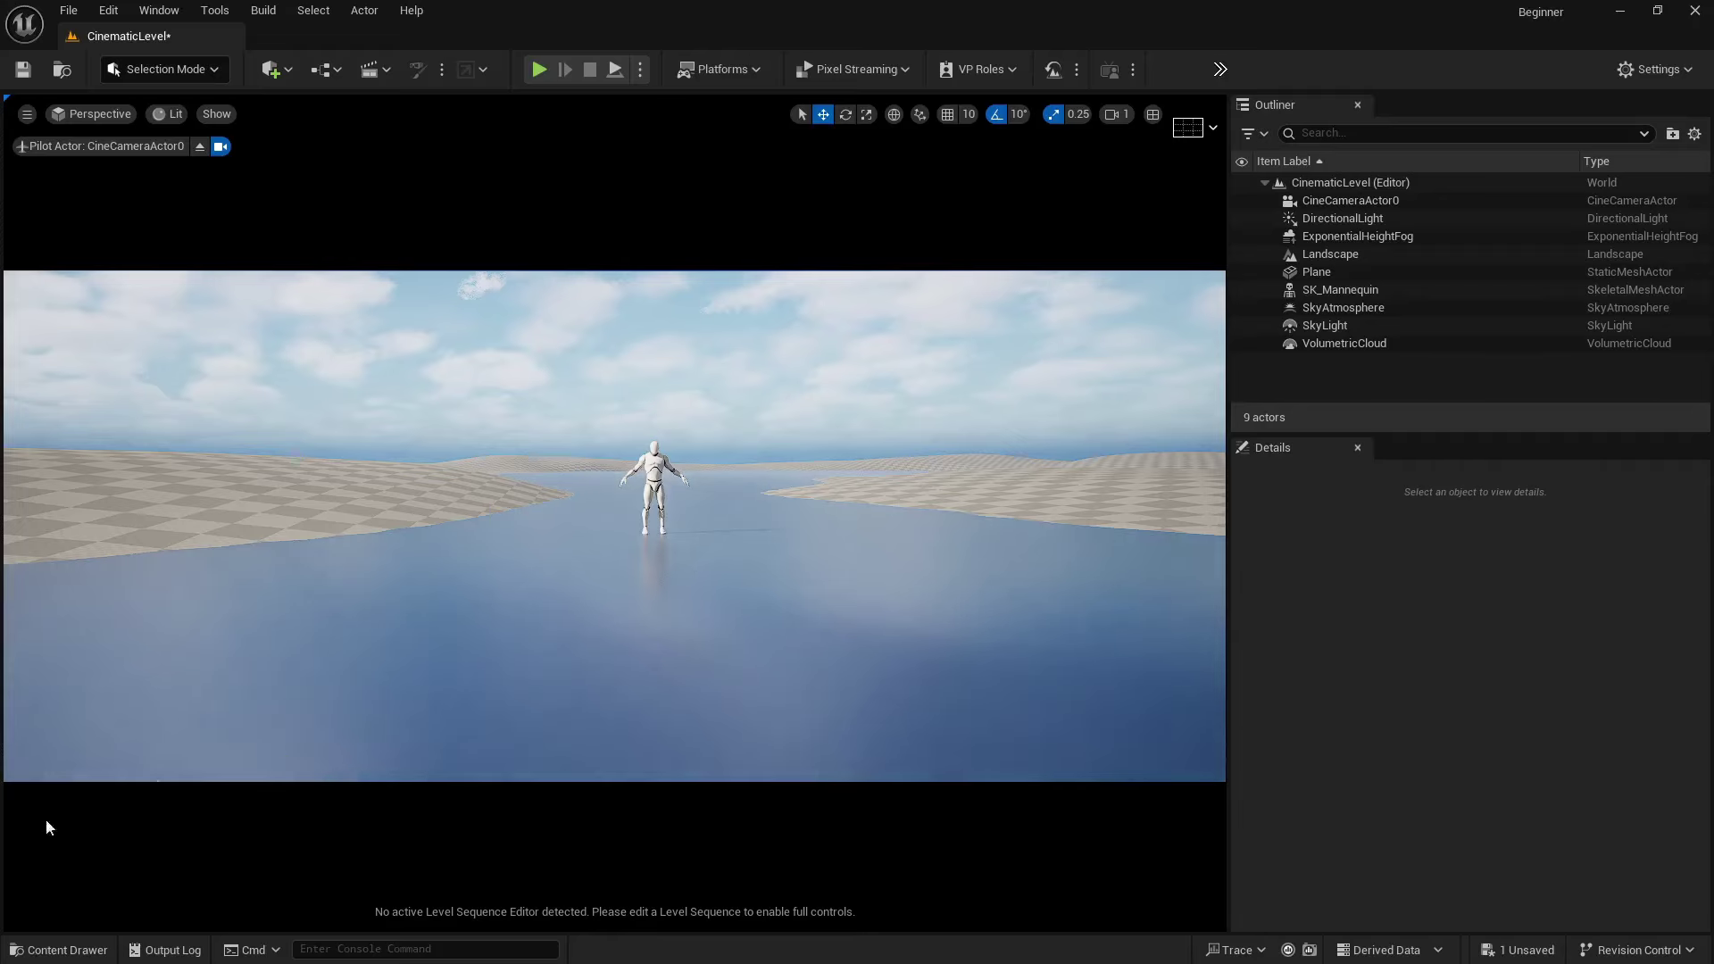
- Apply the MI_MS_Puddle material instance from Materials/Custom to the water plane
click(61, 949)
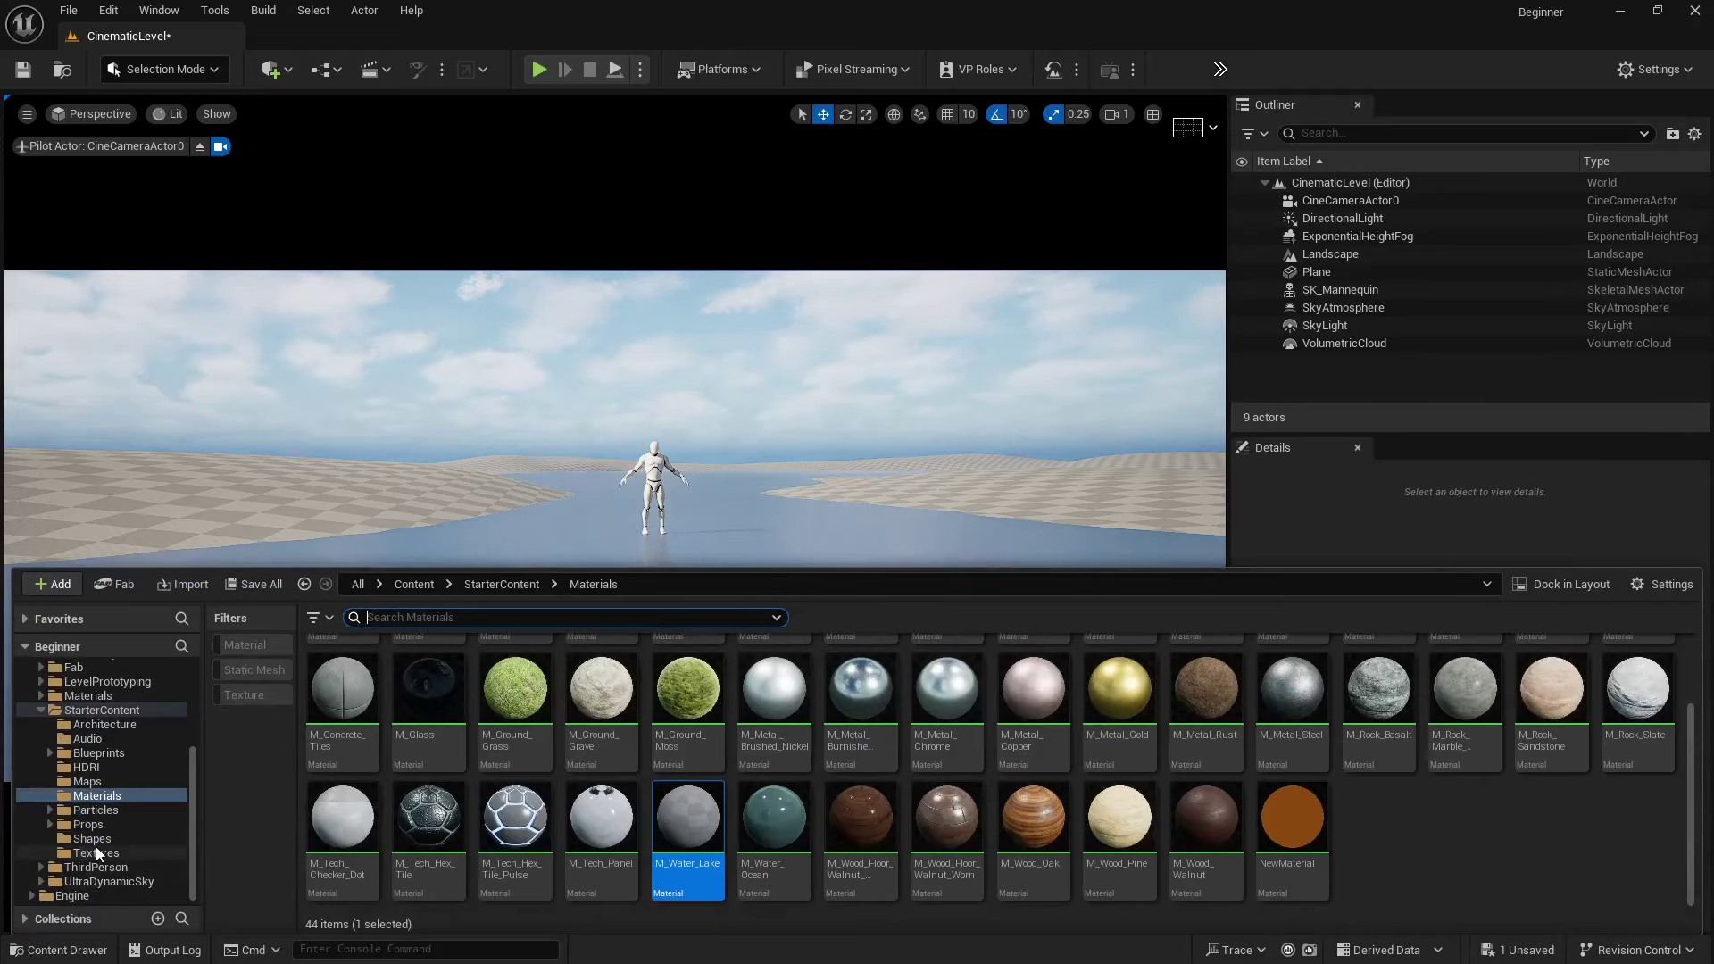
click(82, 725)
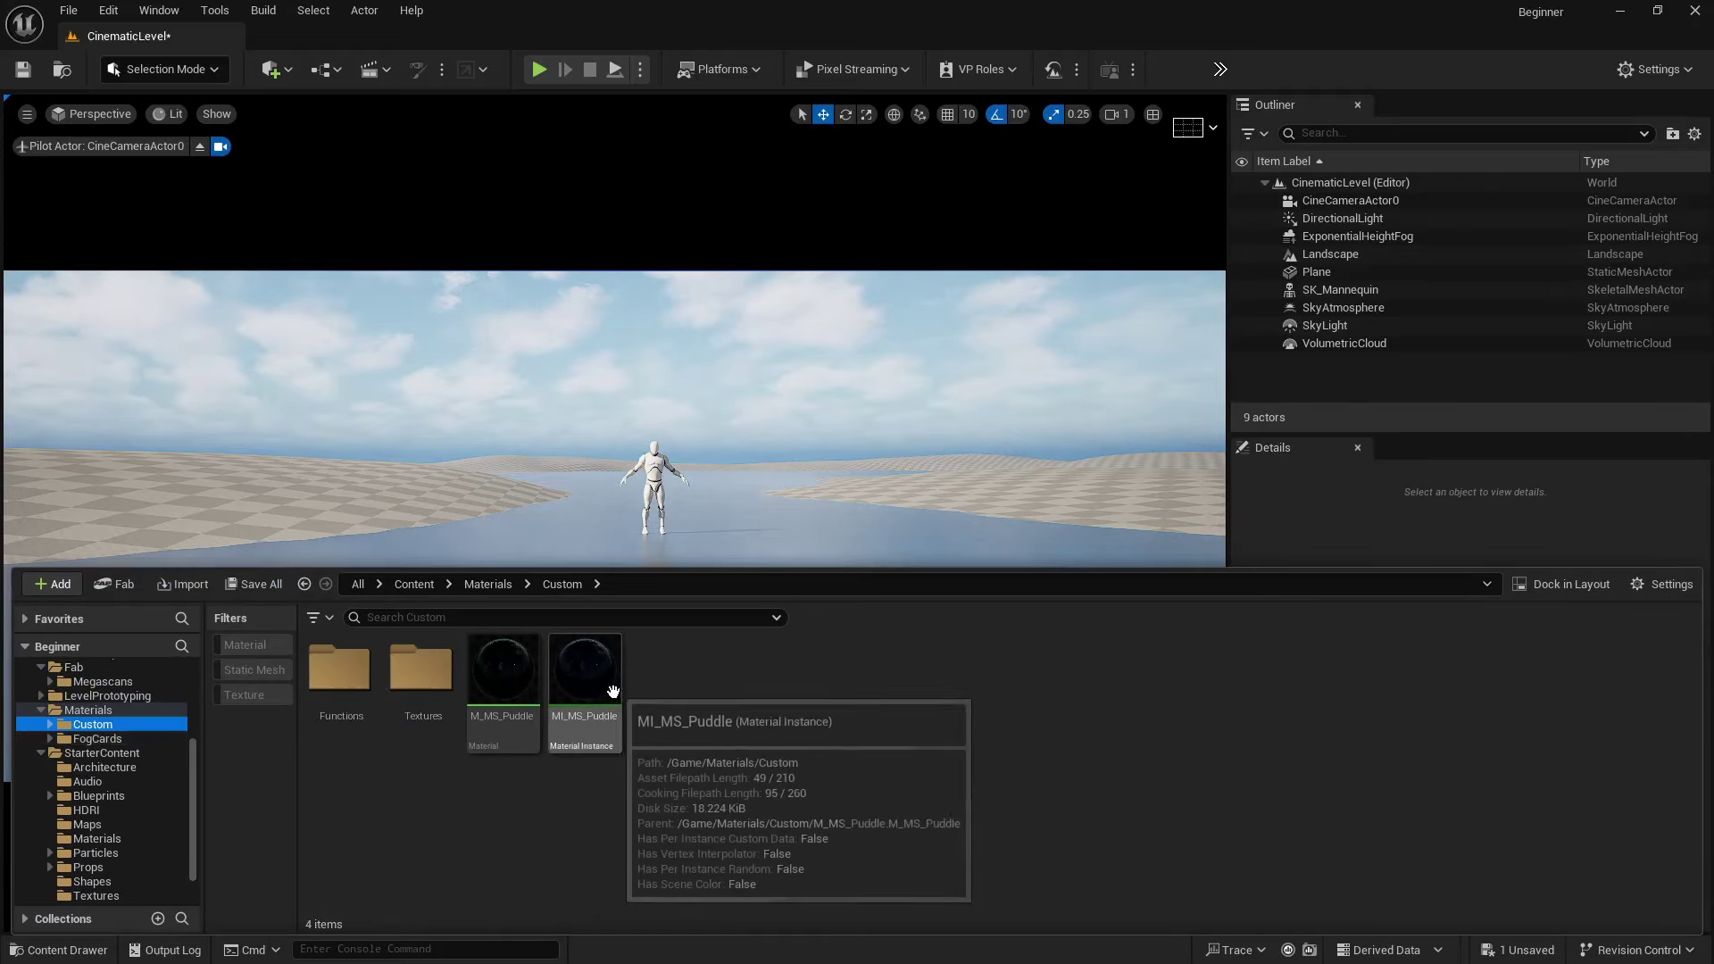
drag(613, 692, 563, 605)
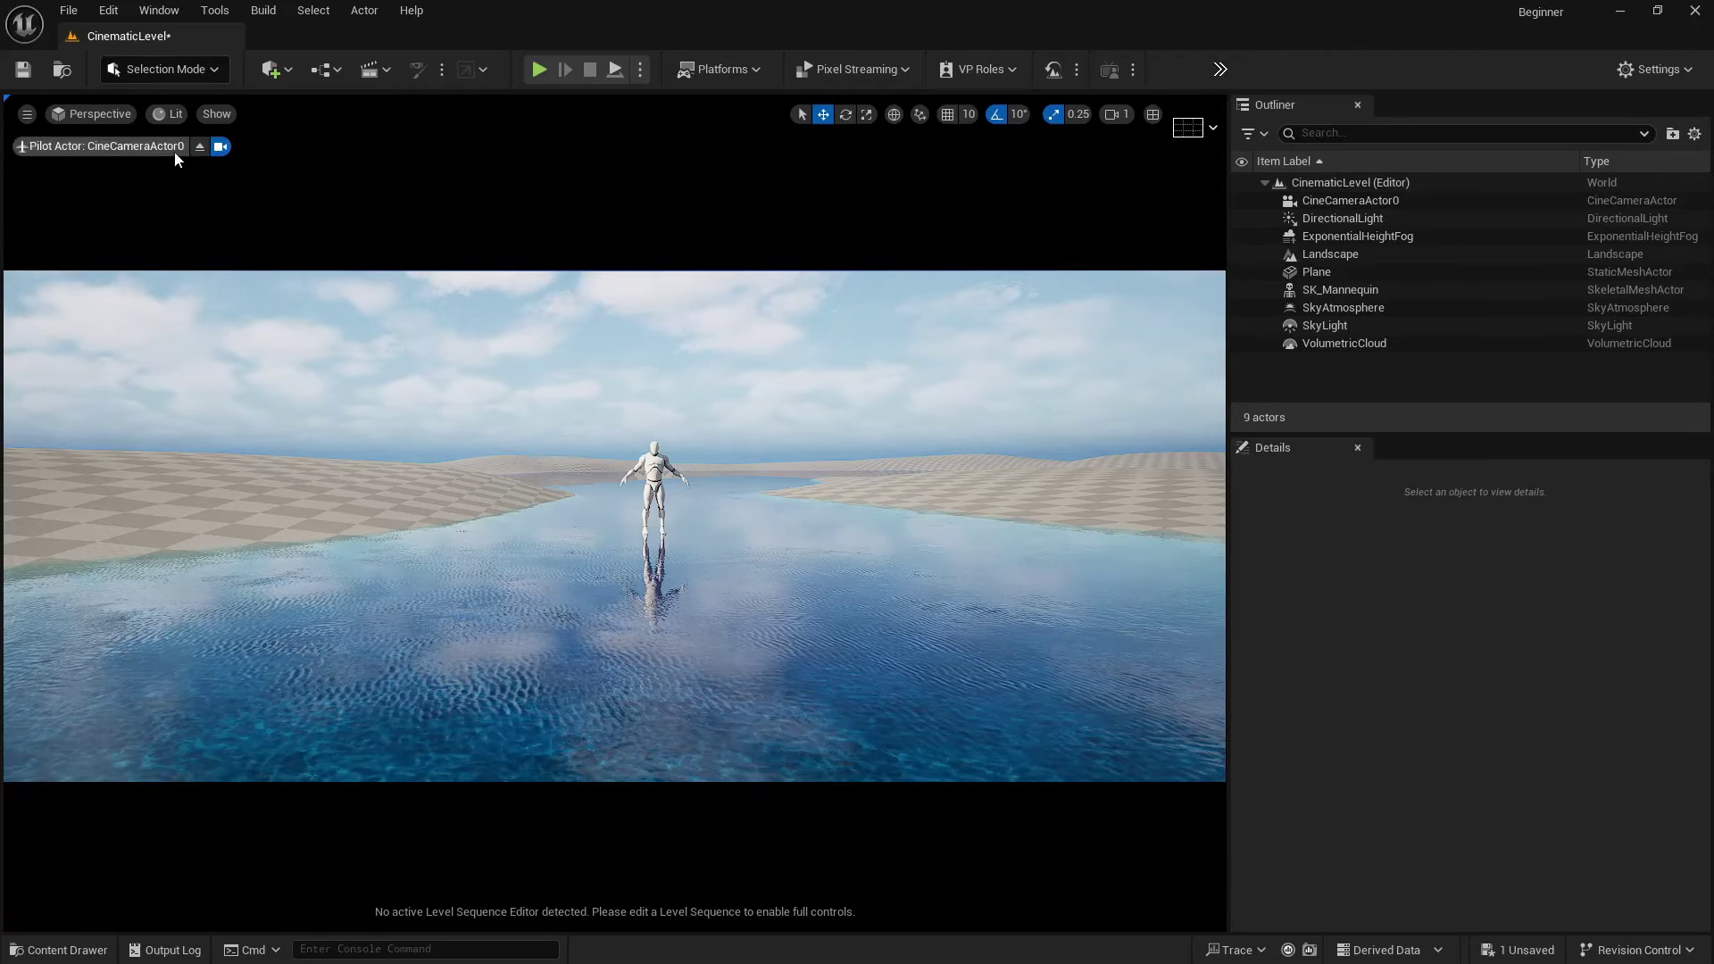
- Open the Fab asset browser, search it for "cliff" and maximize its window
click(95, 949)
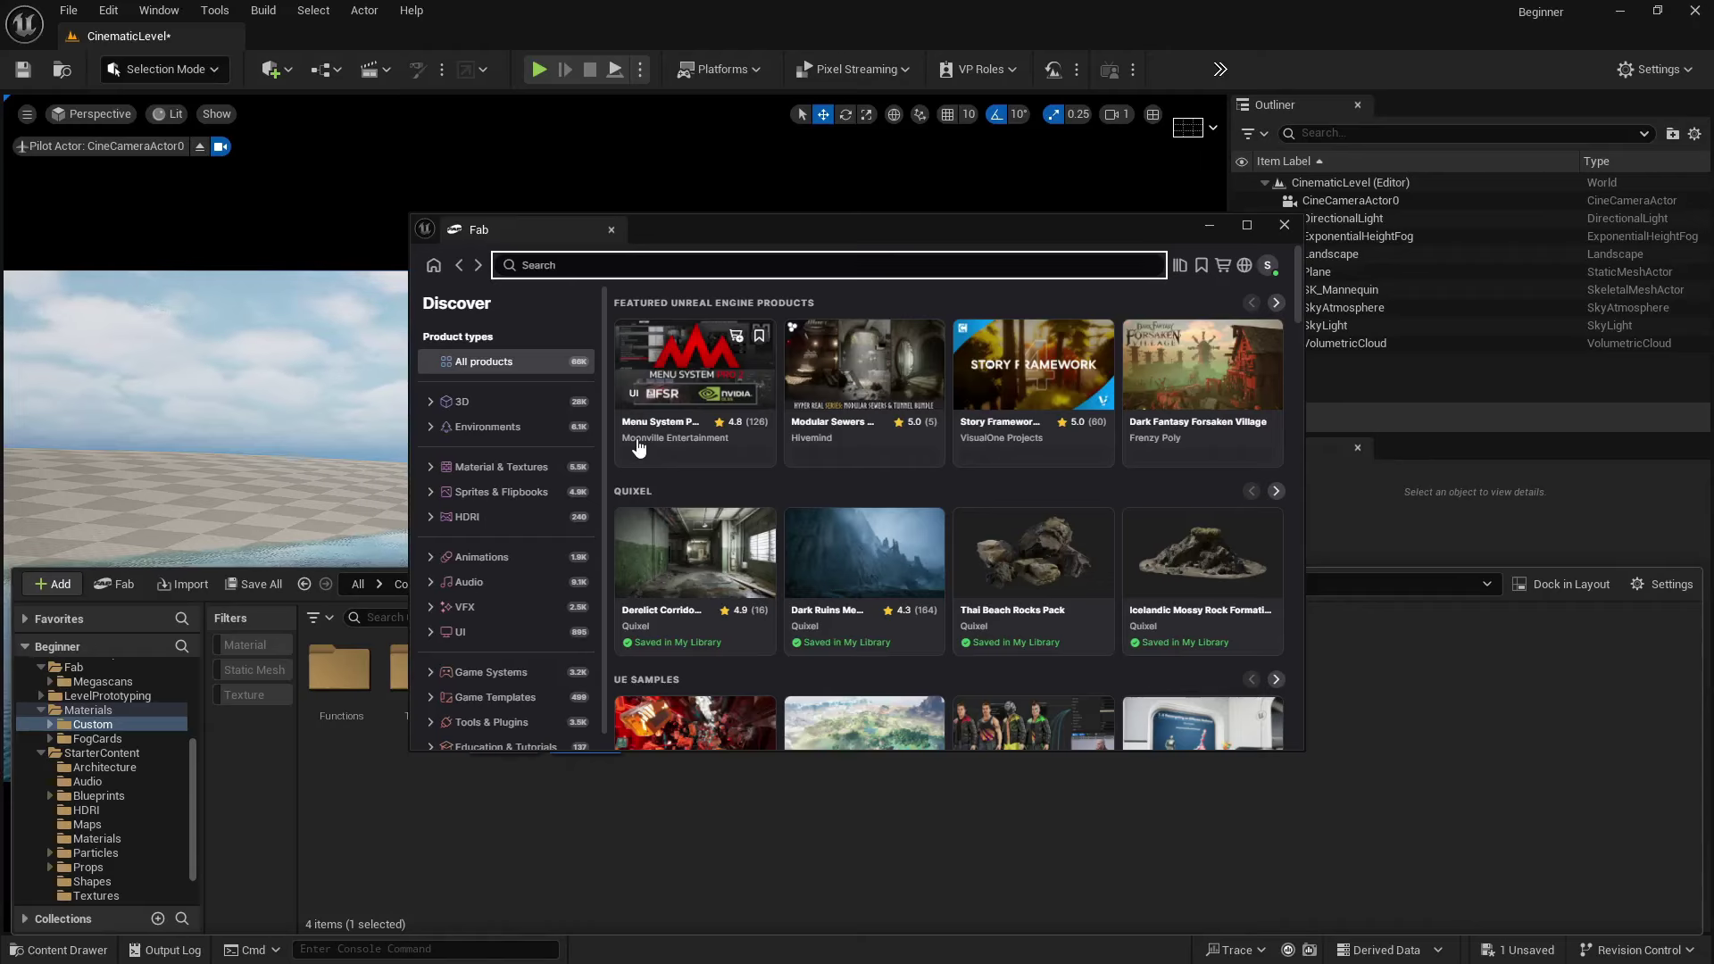
click(864, 553)
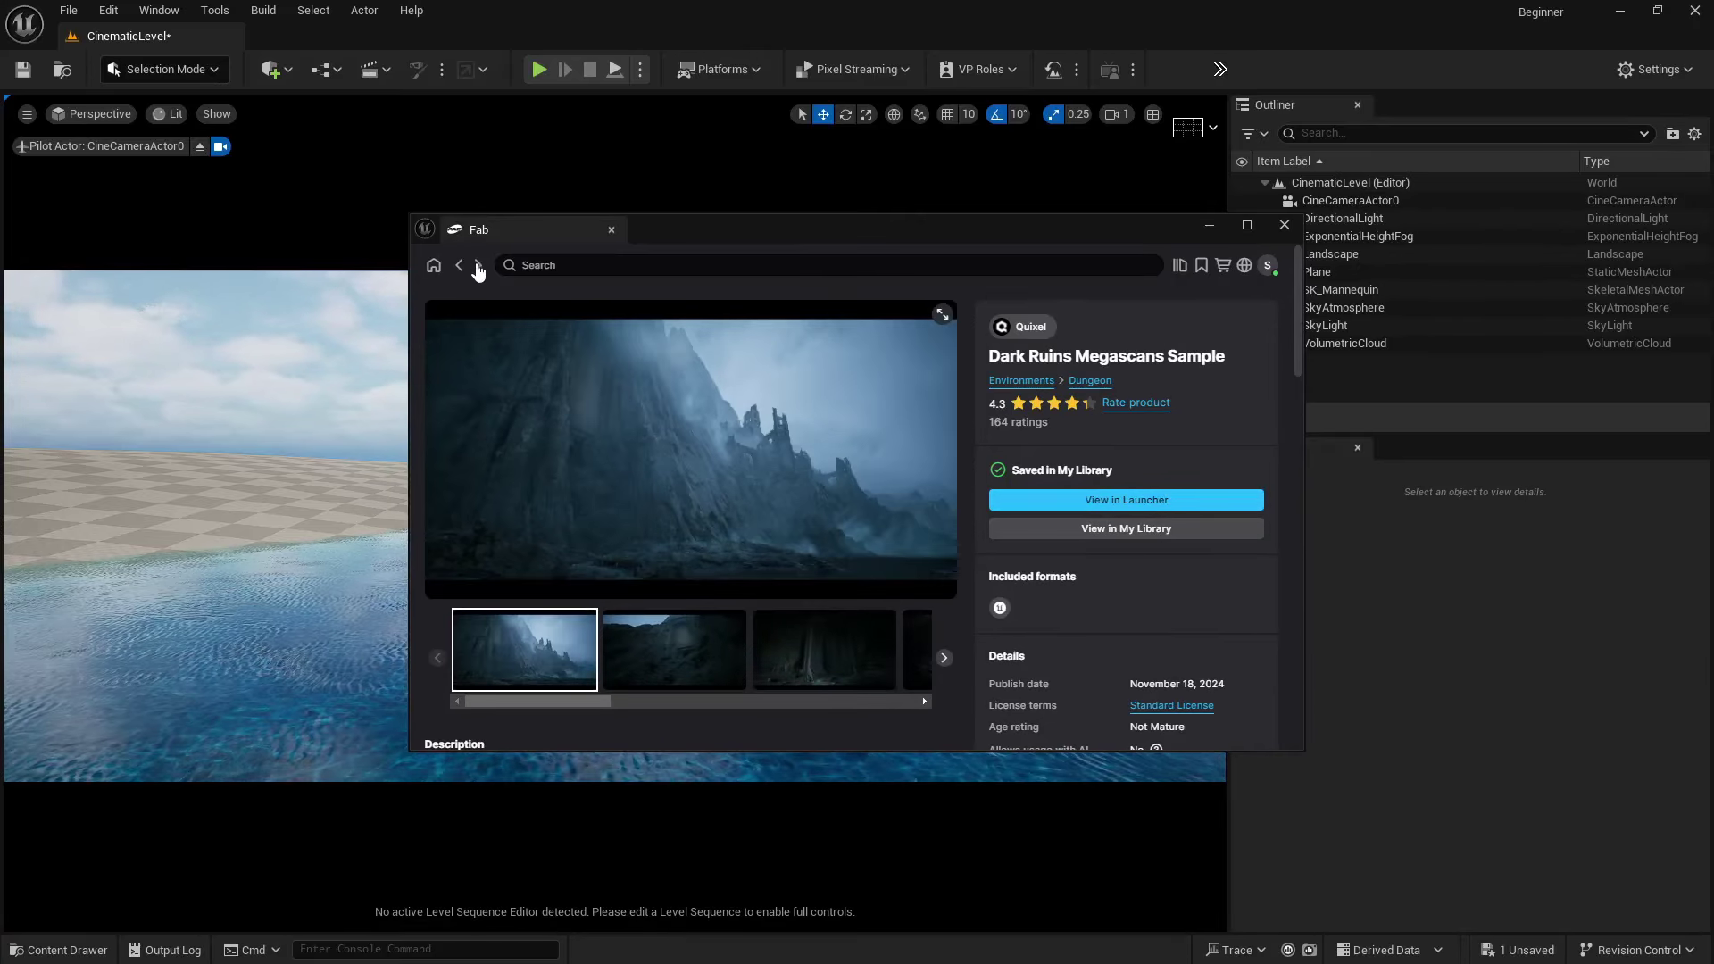
click(576, 264)
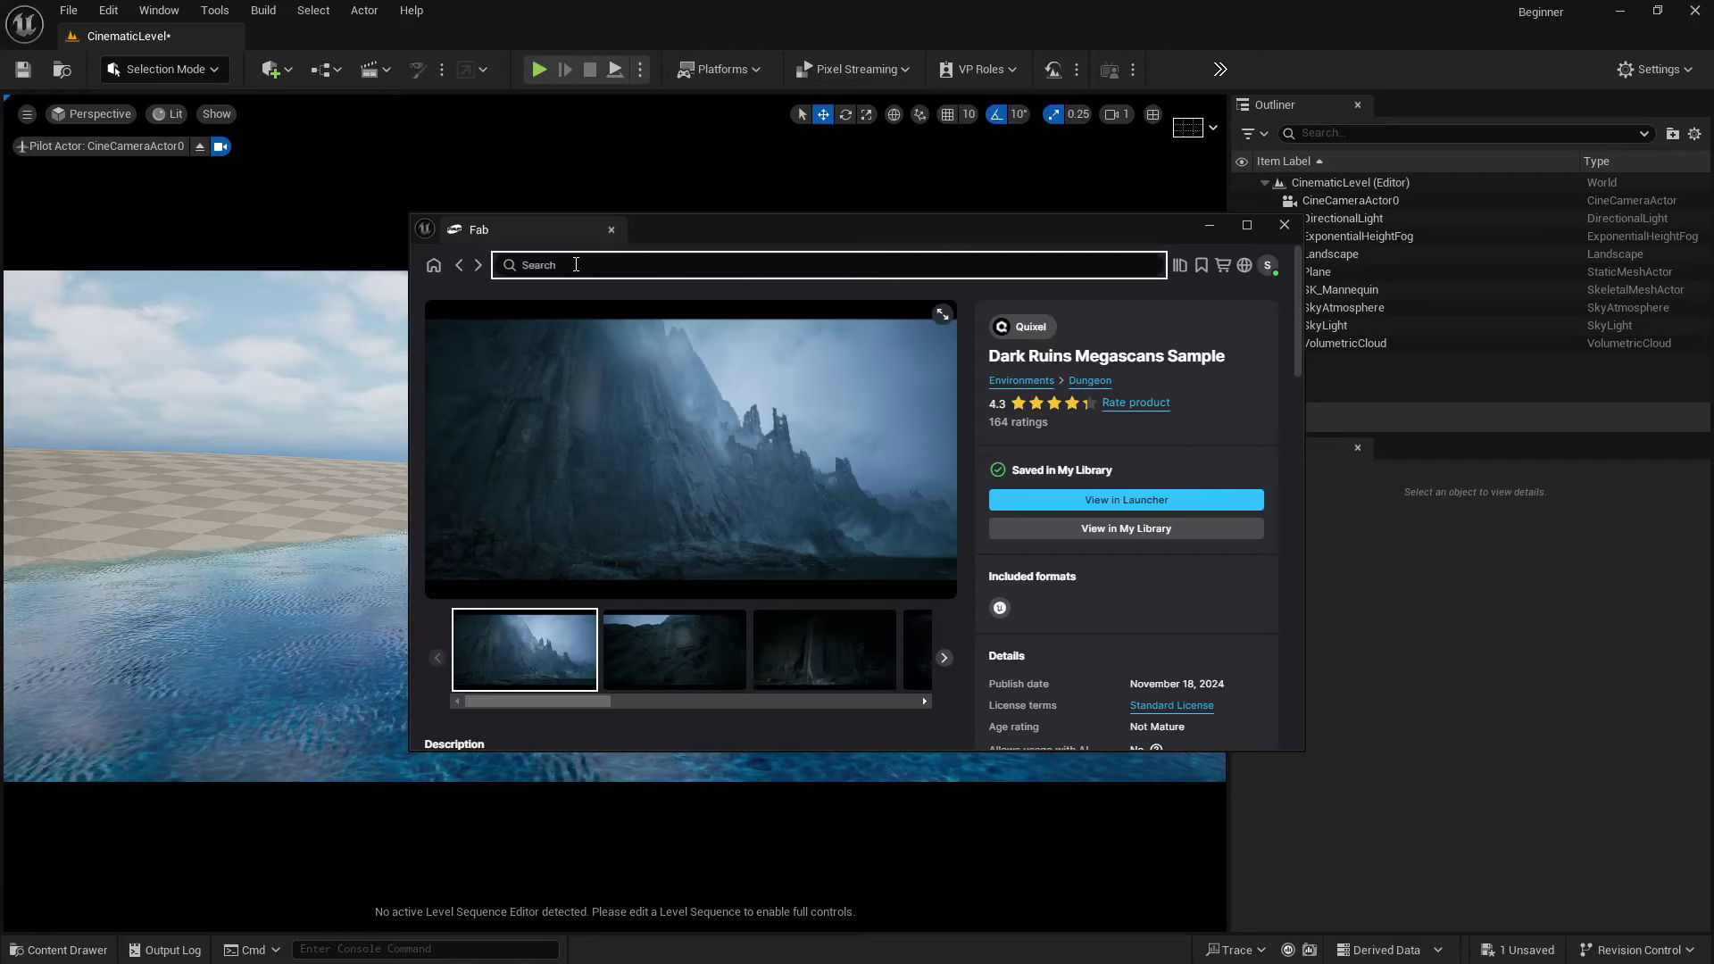
text(cliff)
key(Return)
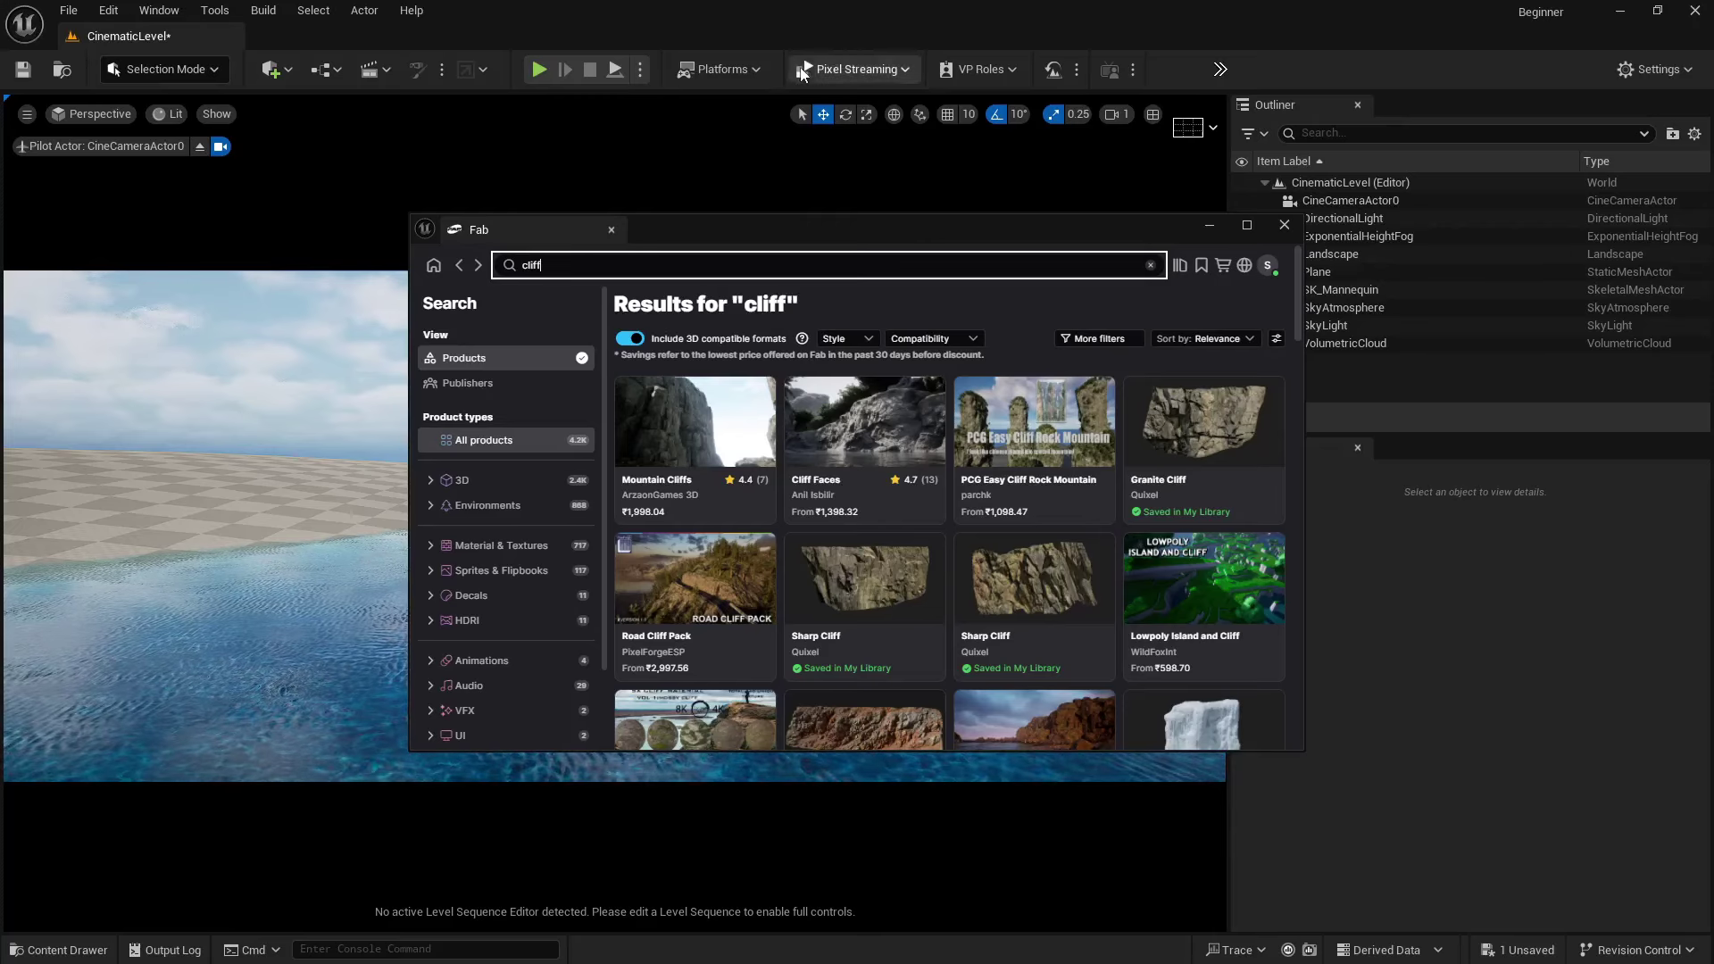
click(1247, 226)
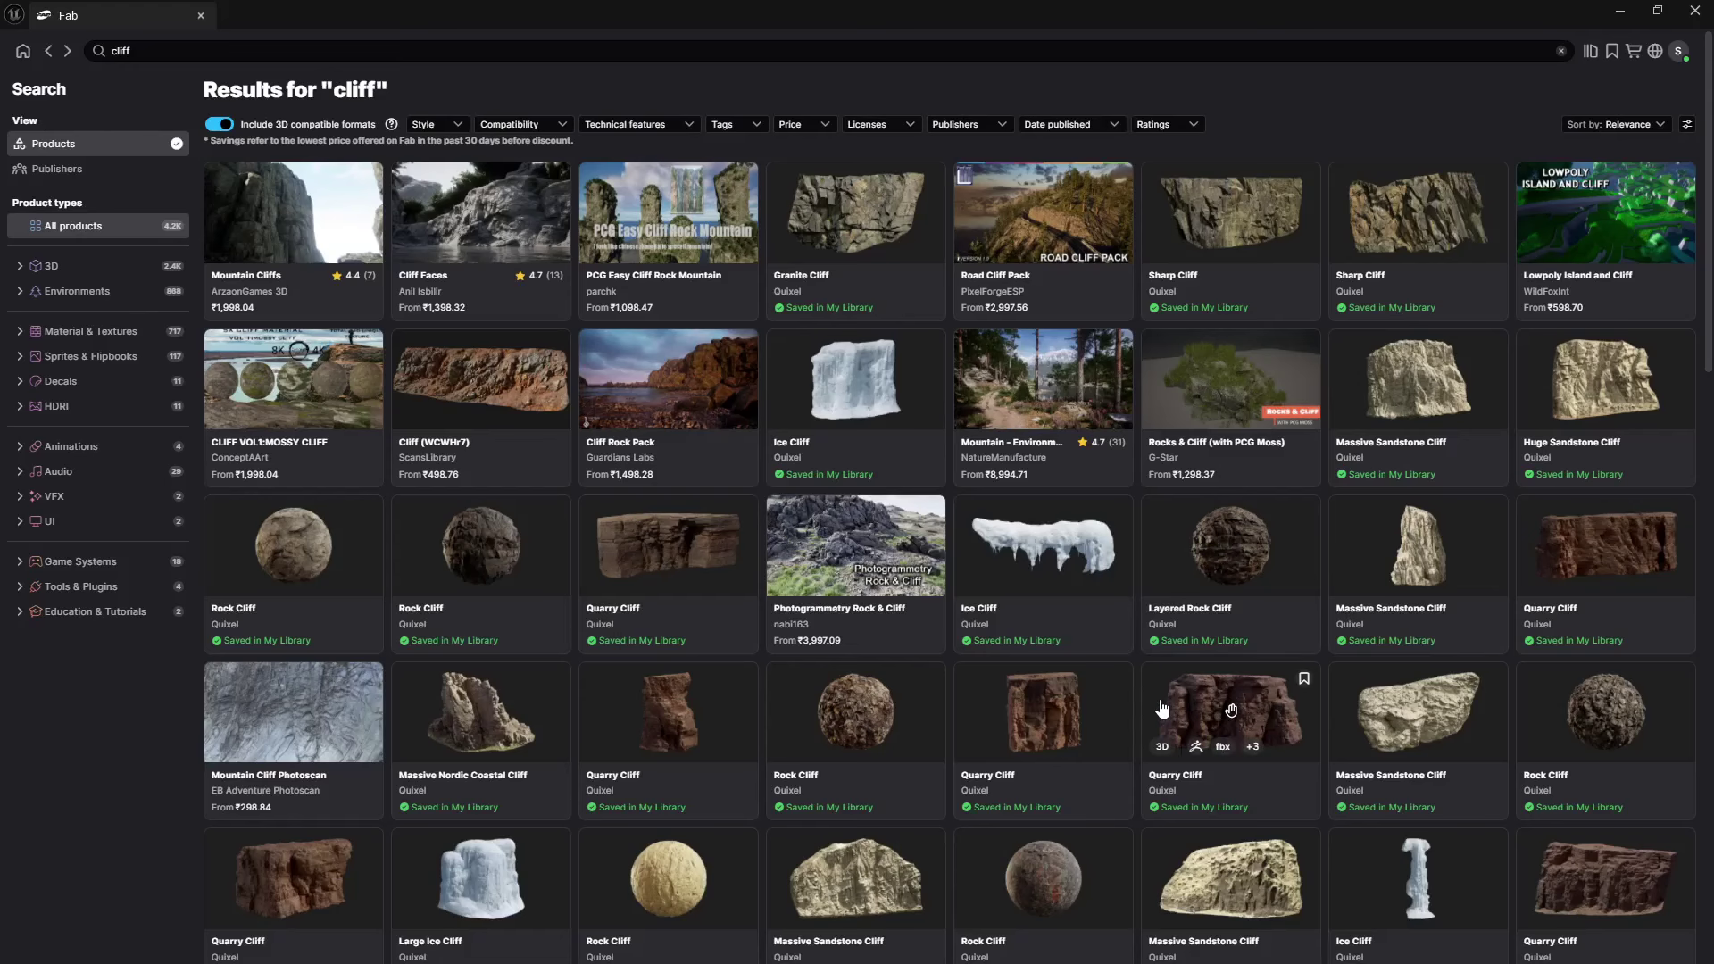
- Look through the cliff results and filter them by price to free products only
scroll(1261, 611, down, 5)
scroll(1262, 607, up, 5)
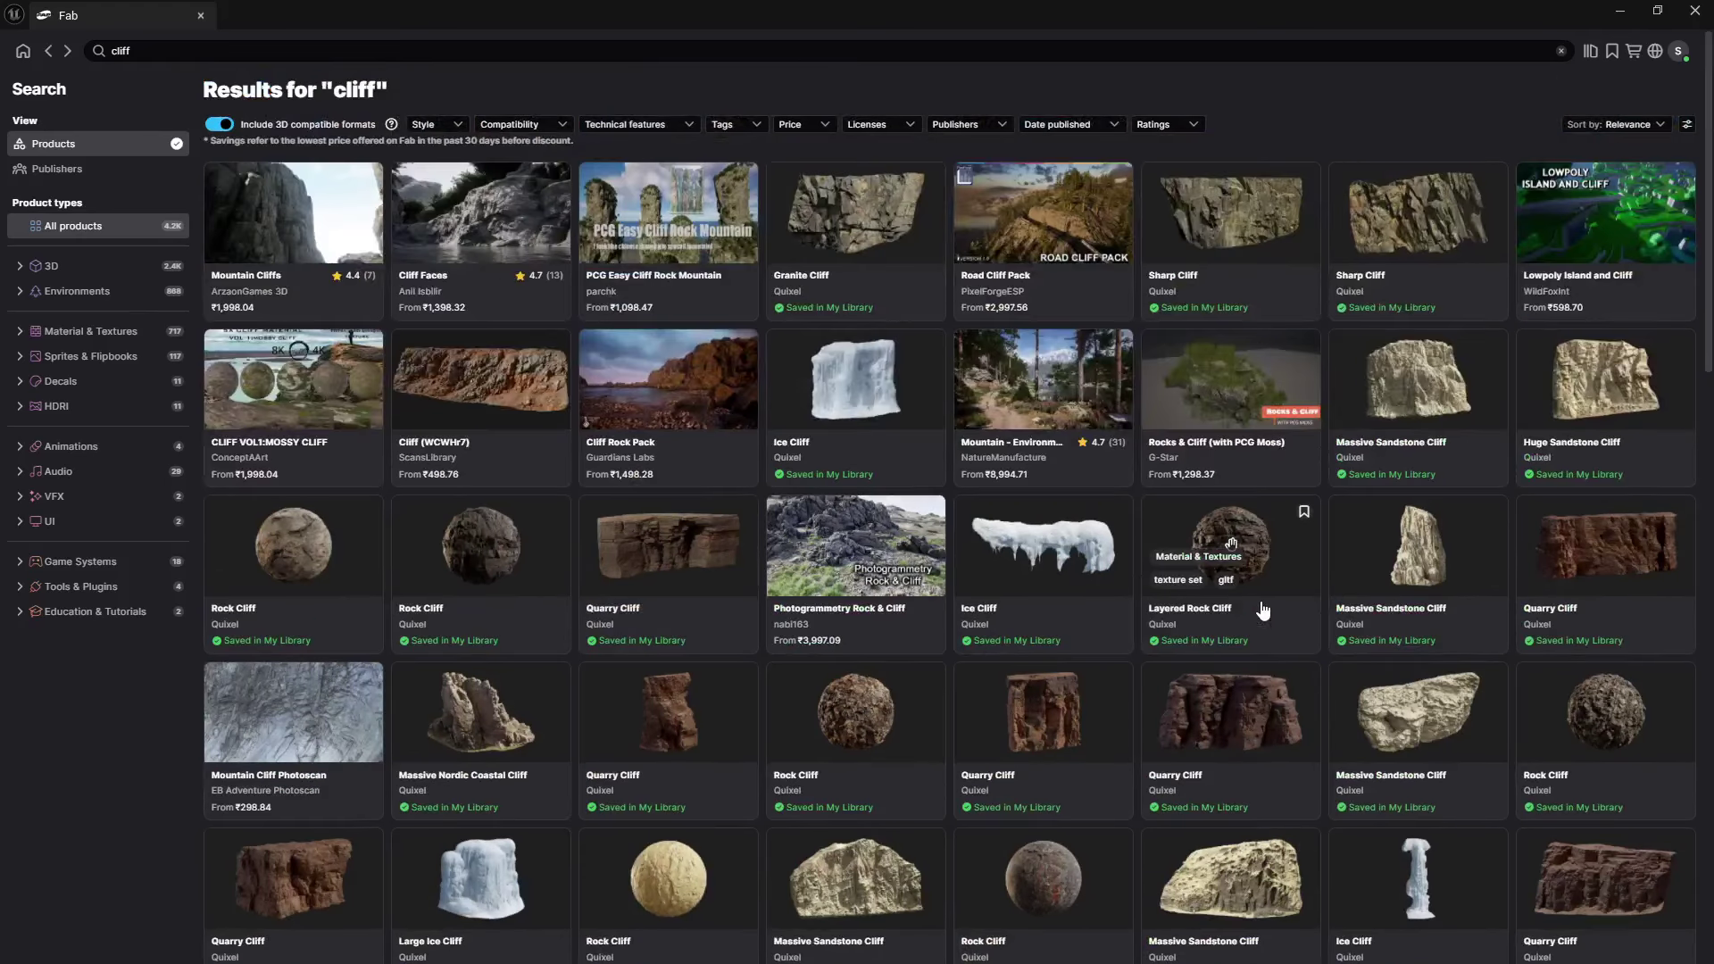
click(790, 129)
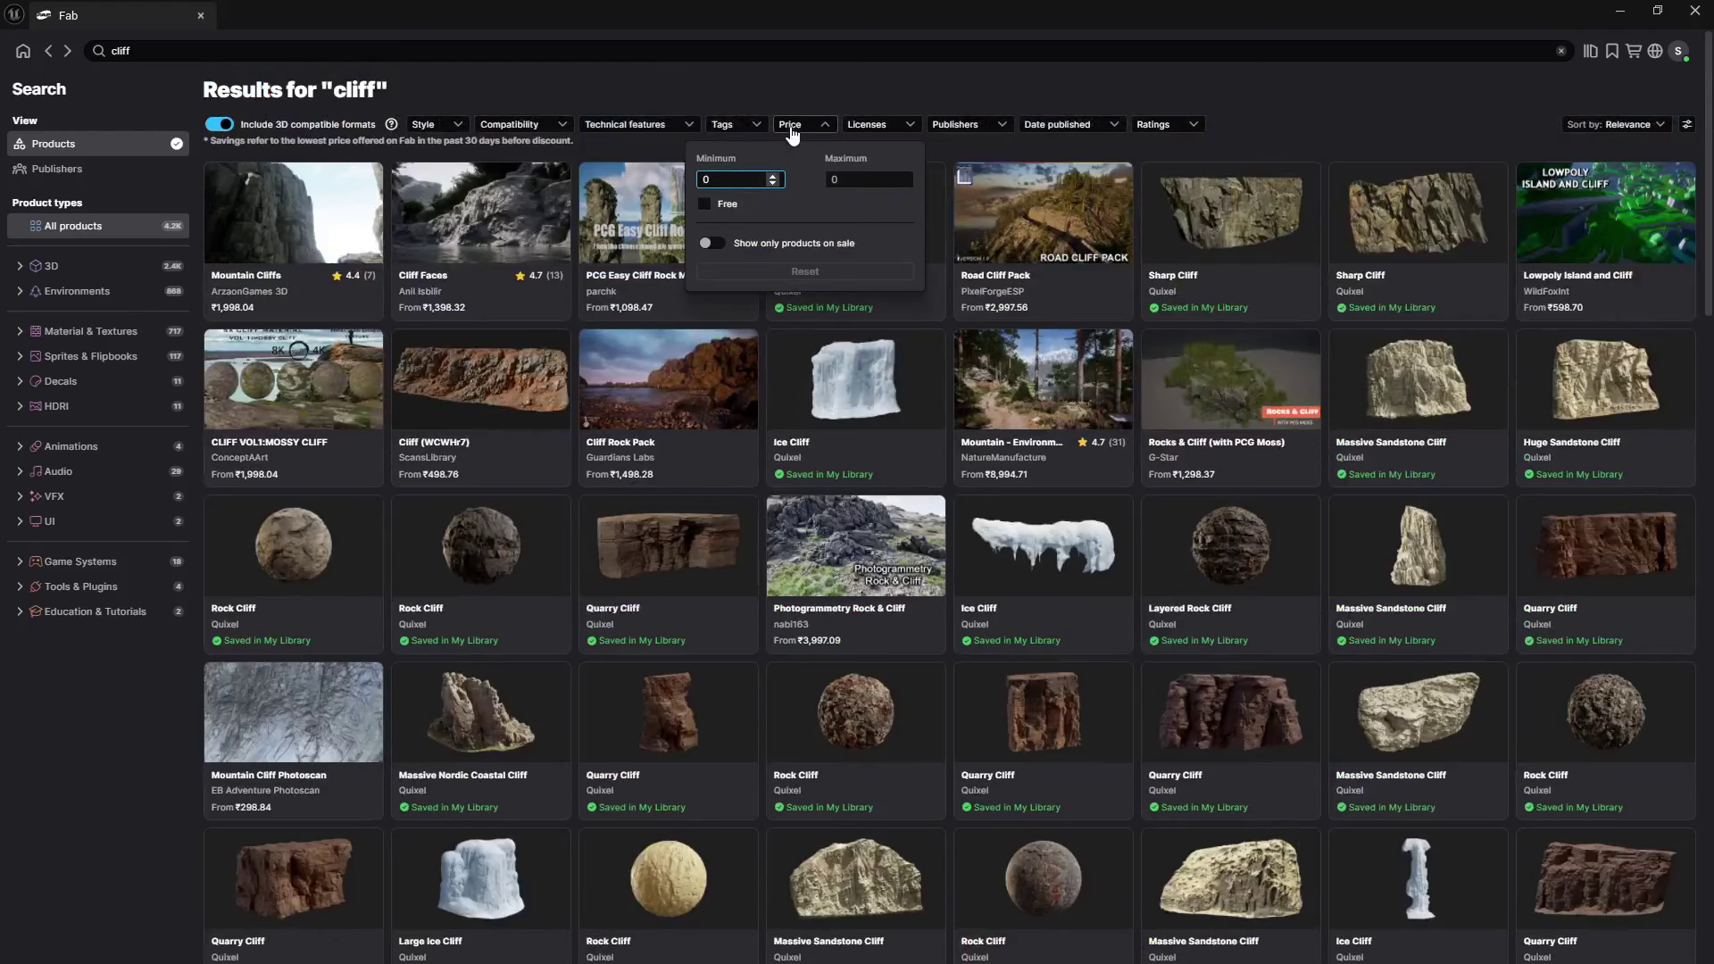
click(706, 204)
click(960, 75)
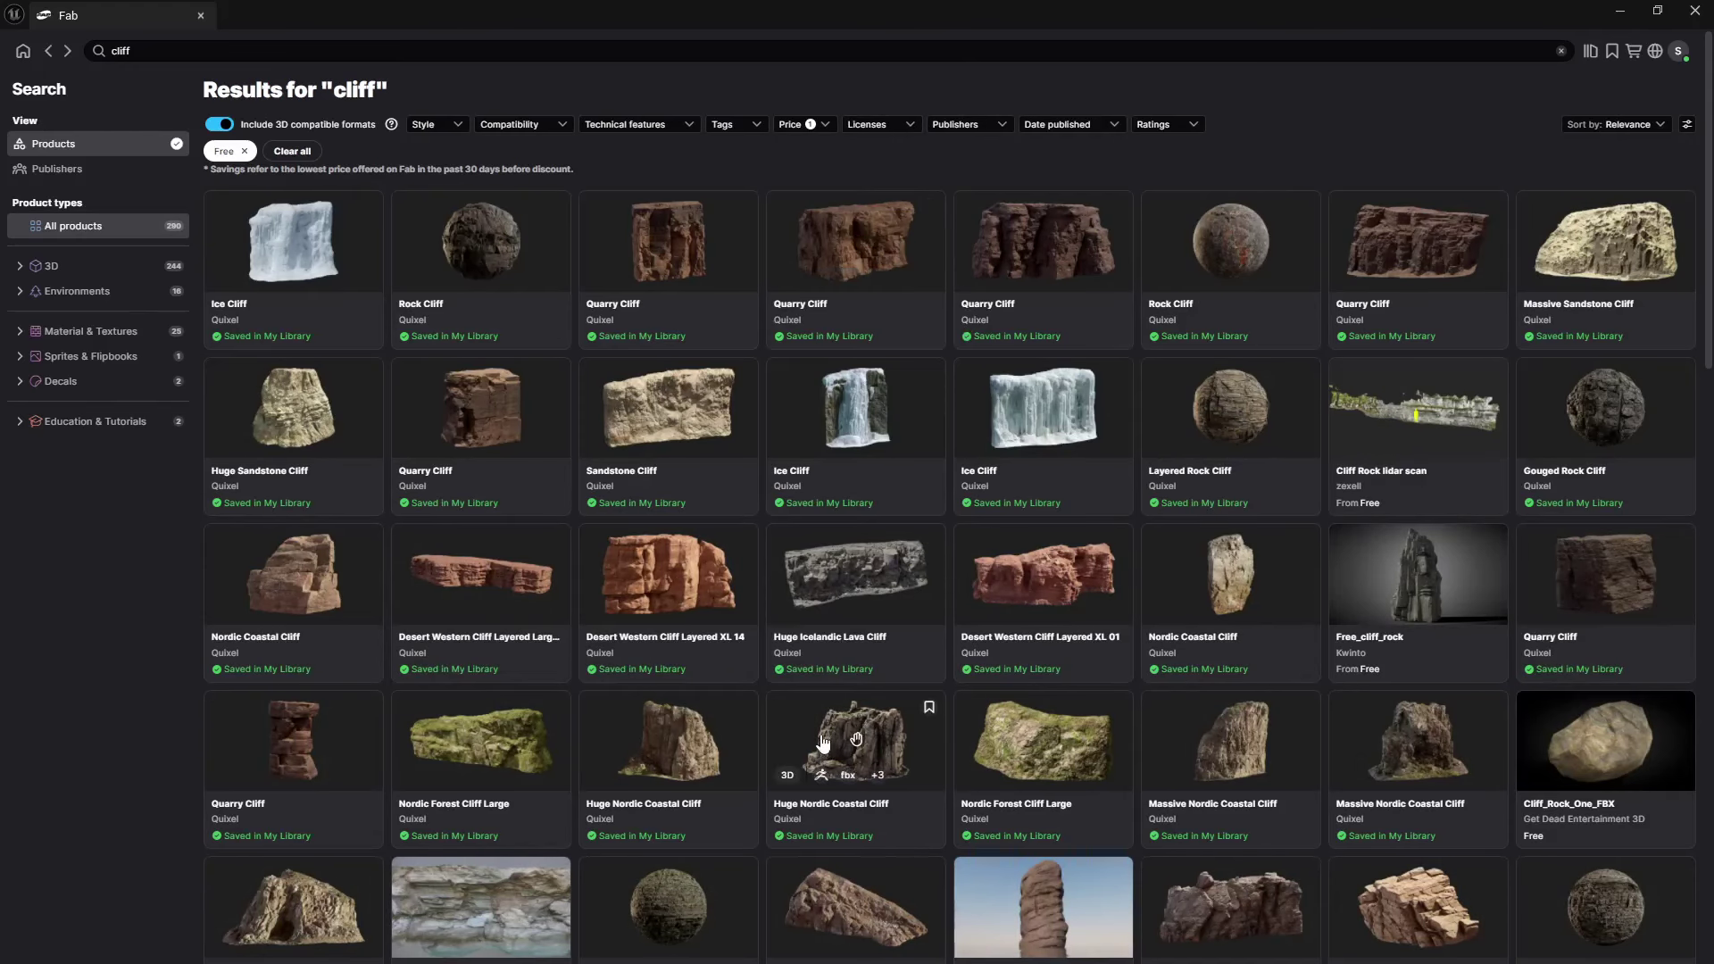
- Find Quixel's Huge Nordic Coastal Cliff with the cave-like opening and add it to the project in High quality
scroll(818, 725, down, 3)
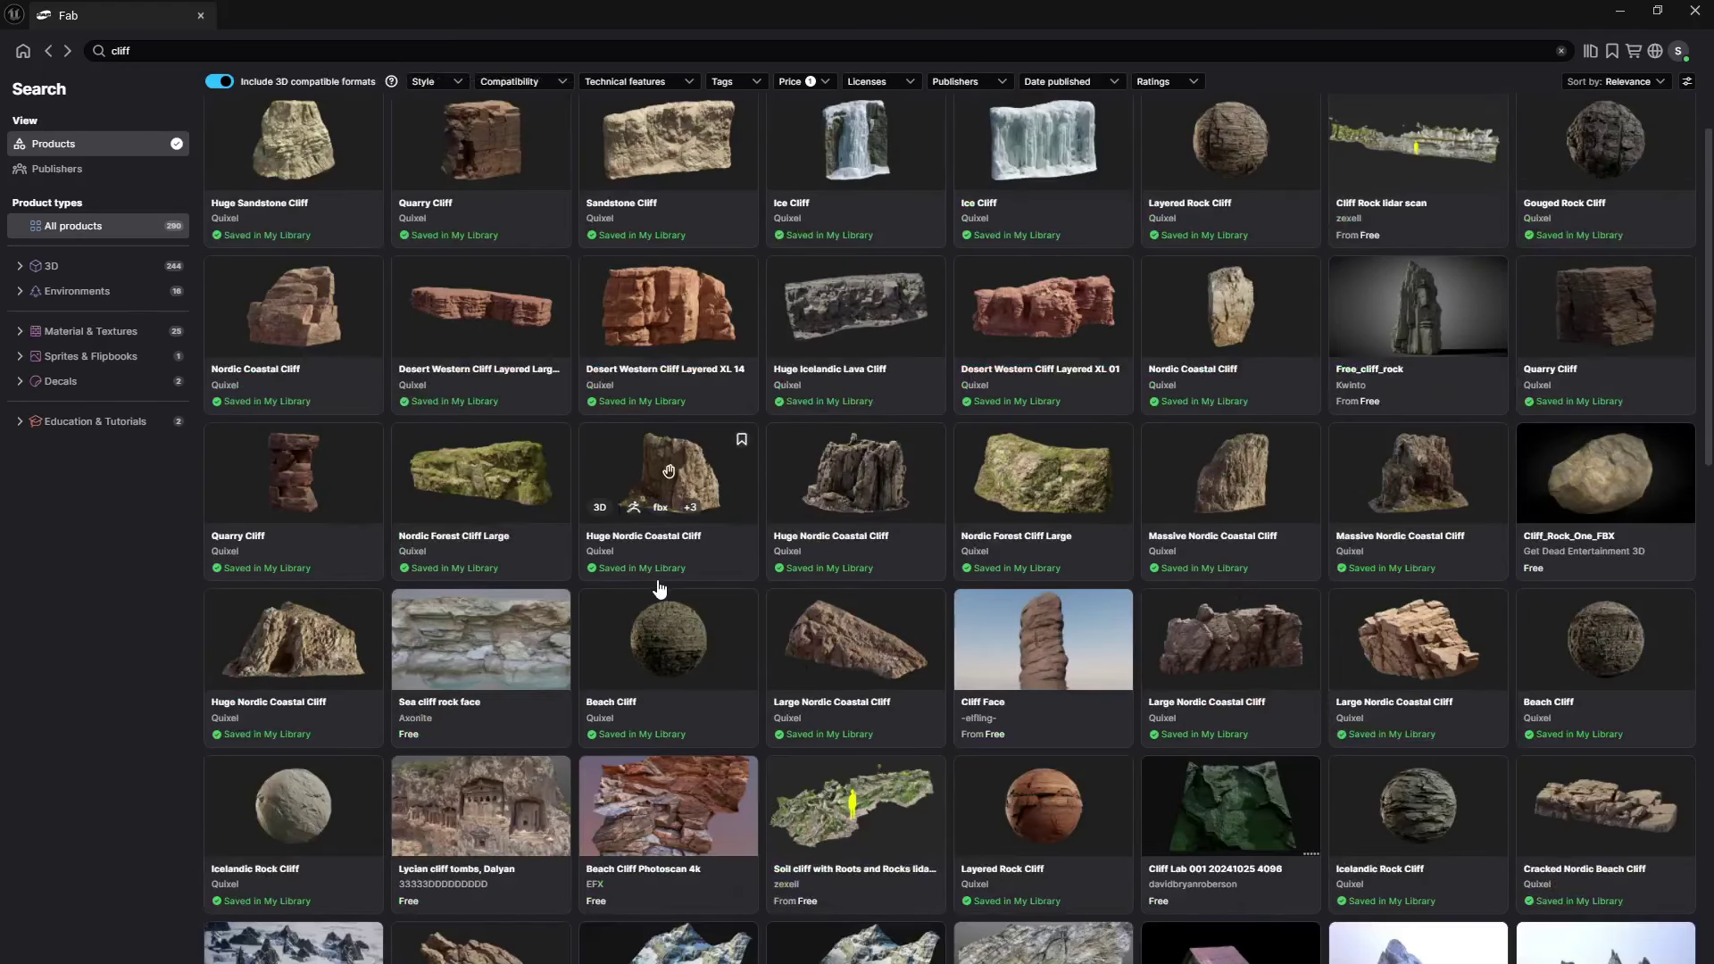
click(297, 635)
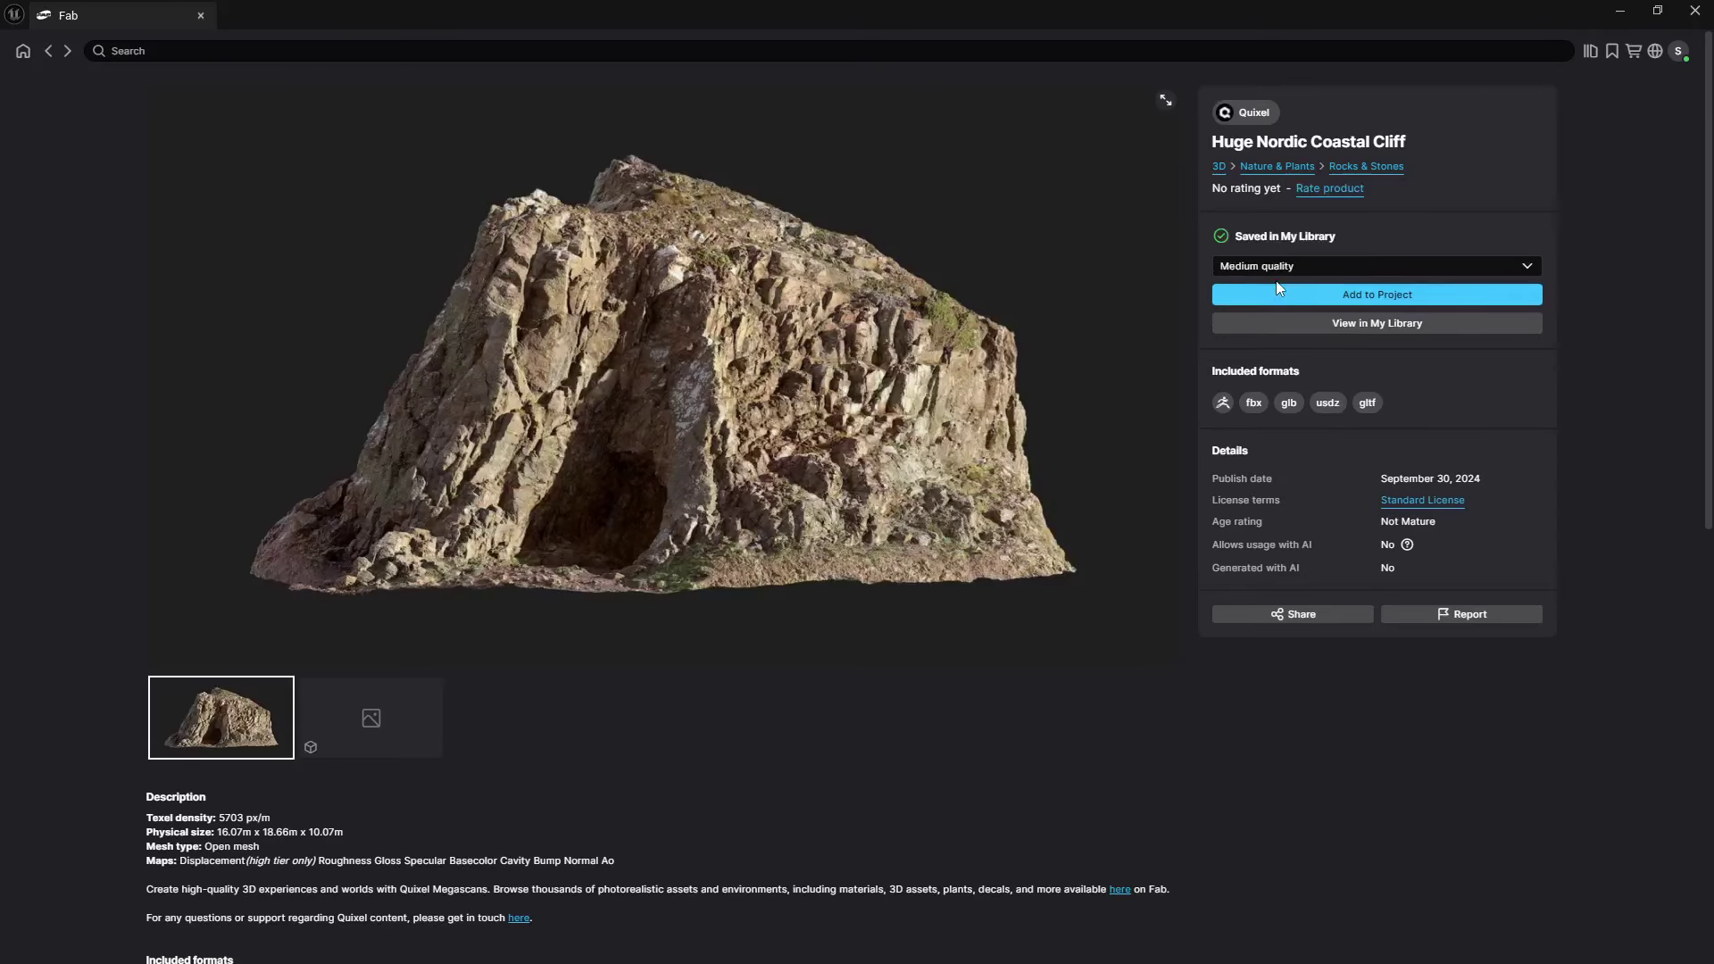
click(1282, 268)
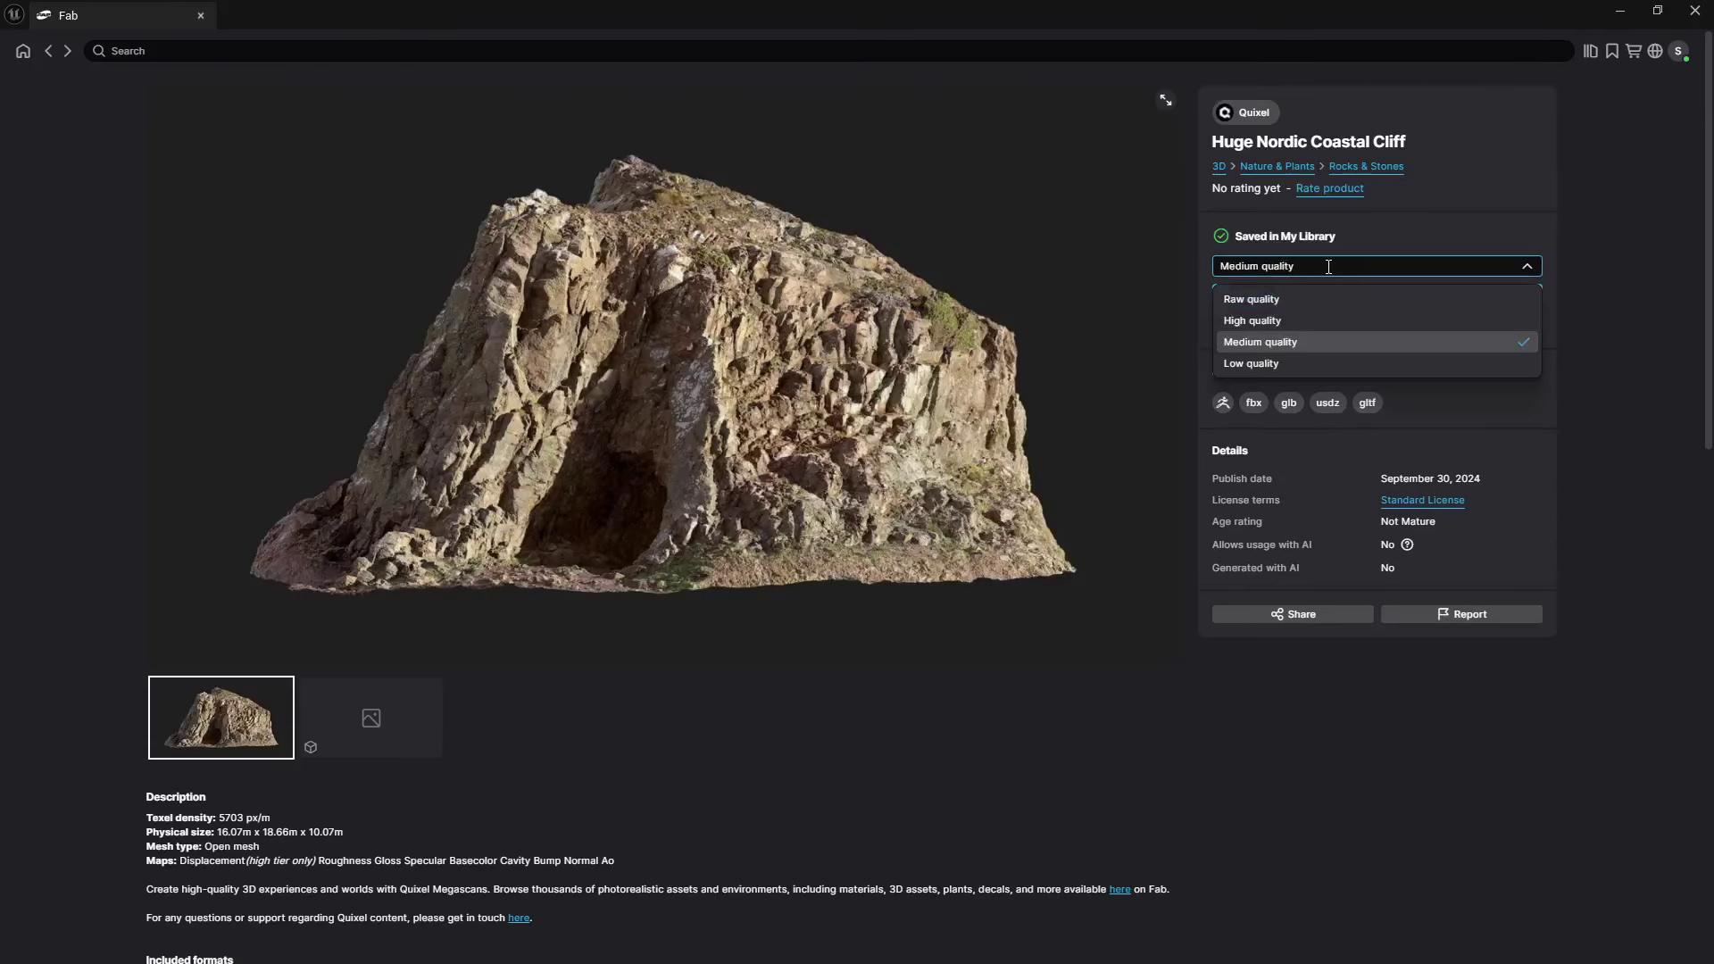
click(1274, 322)
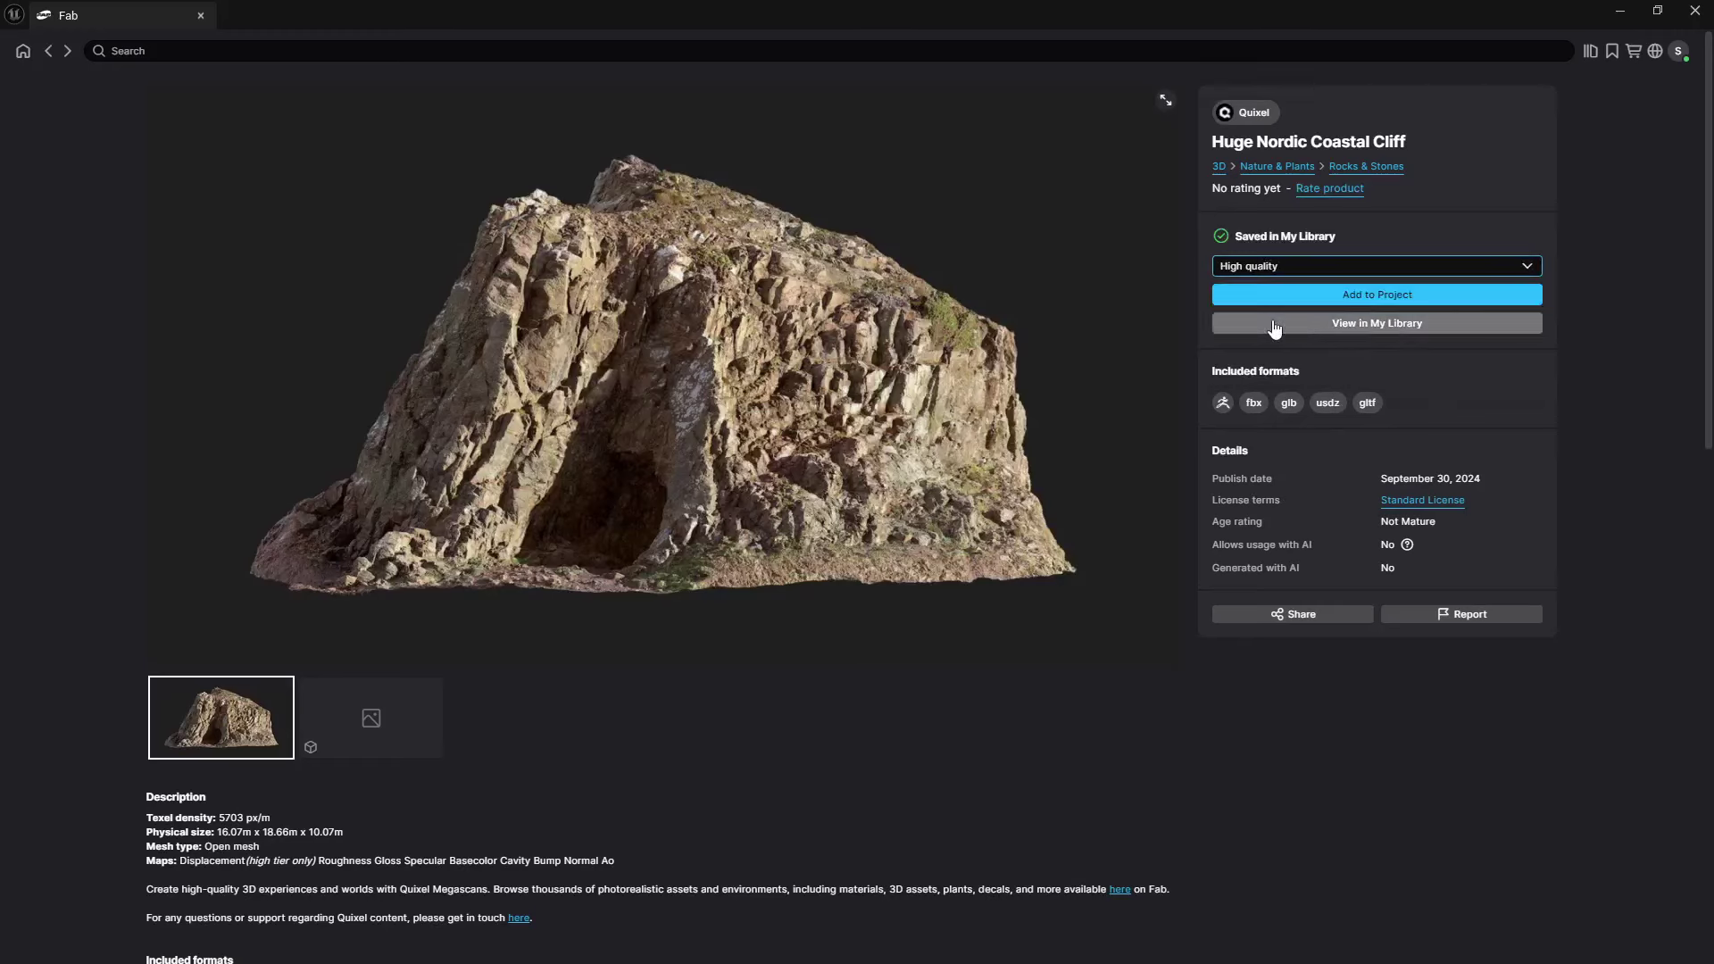
click(1342, 305)
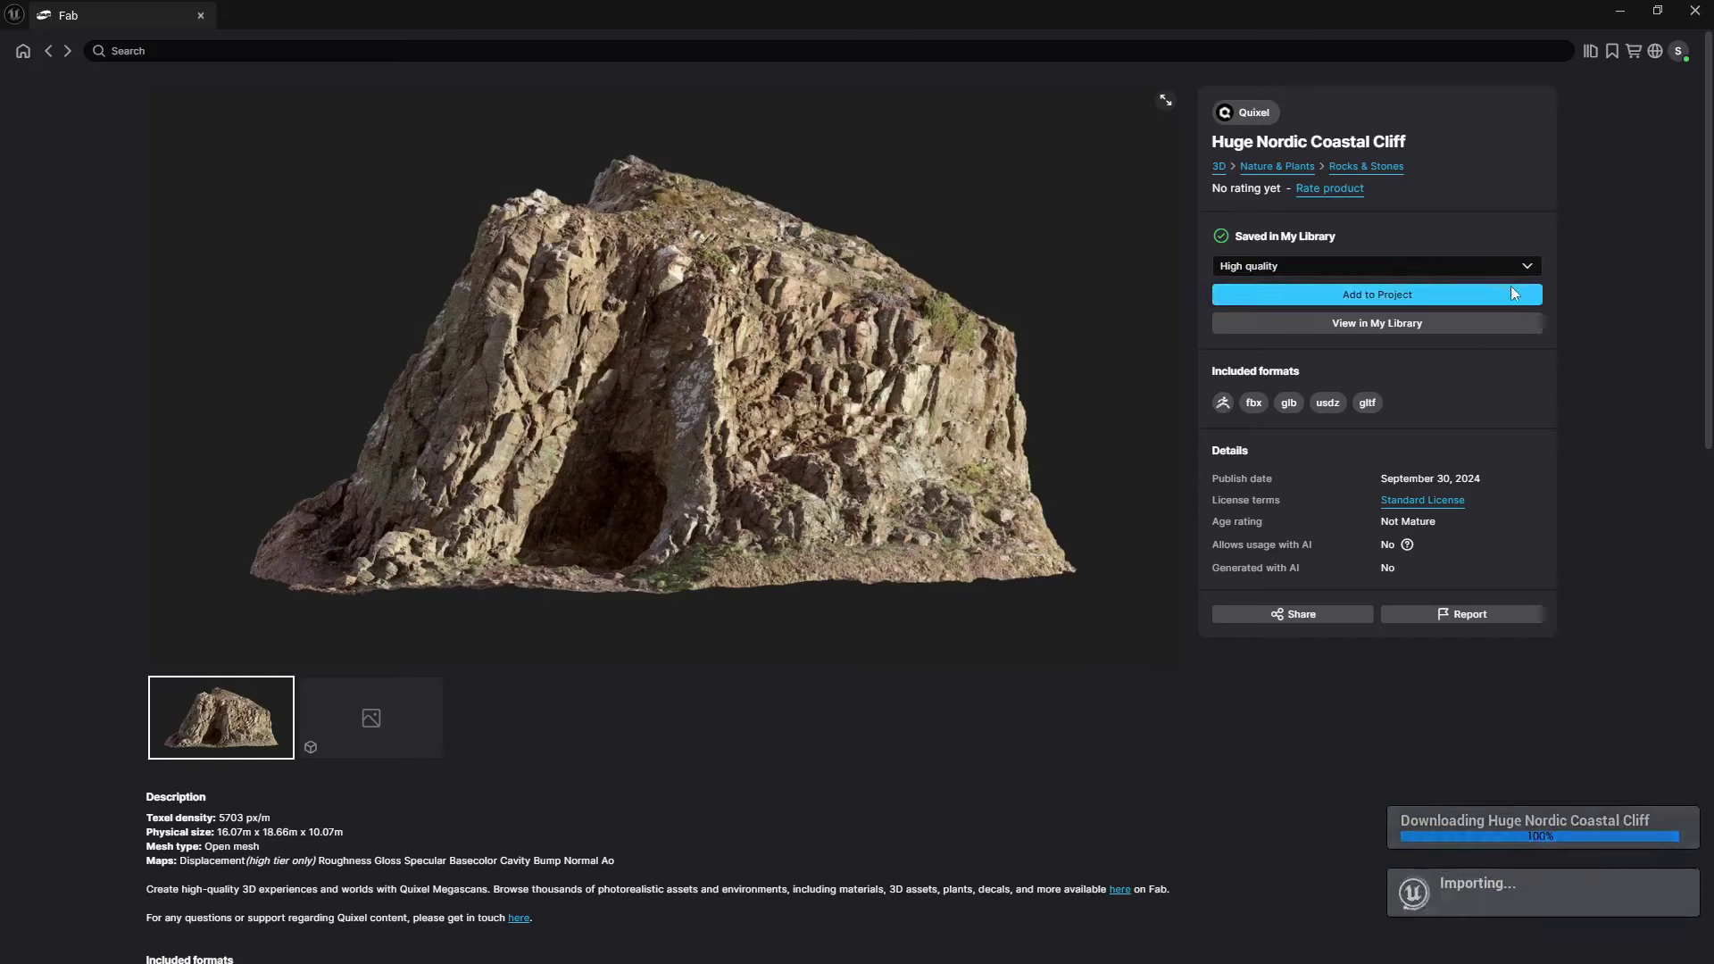
- Place the vefkehbva_tier_1 cliff mesh on the shore beside the mannequin and lower it into the water to Z about -178
click(1611, 16)
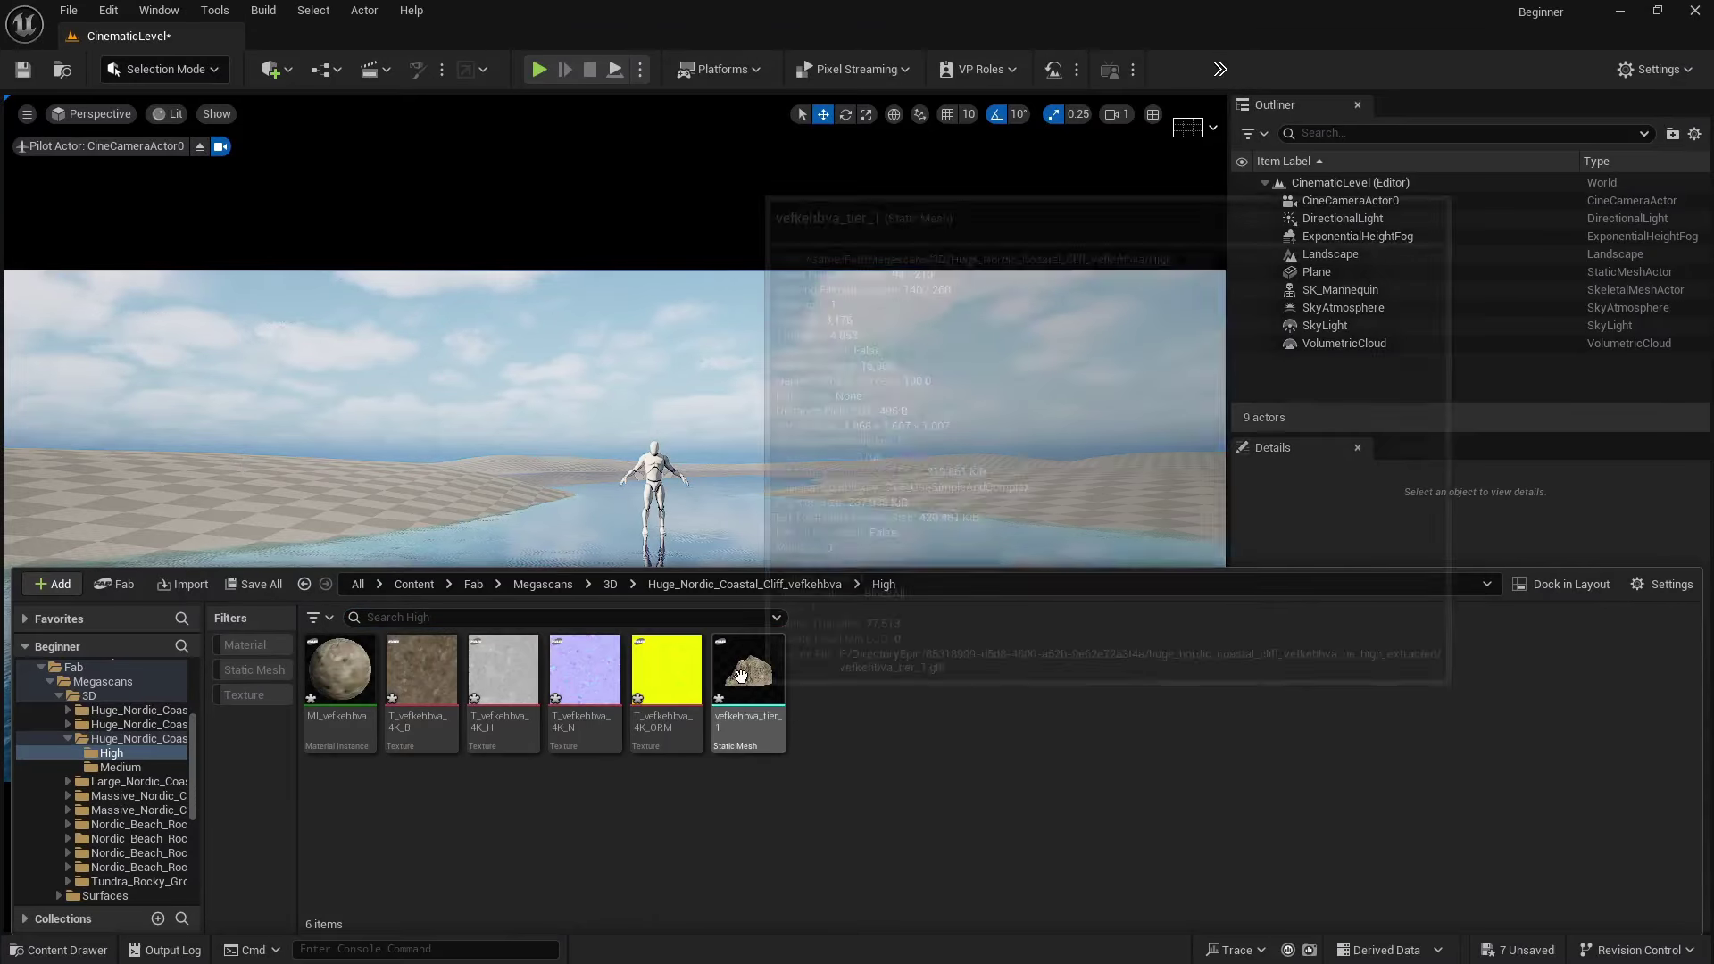
drag(740, 676, 314, 482)
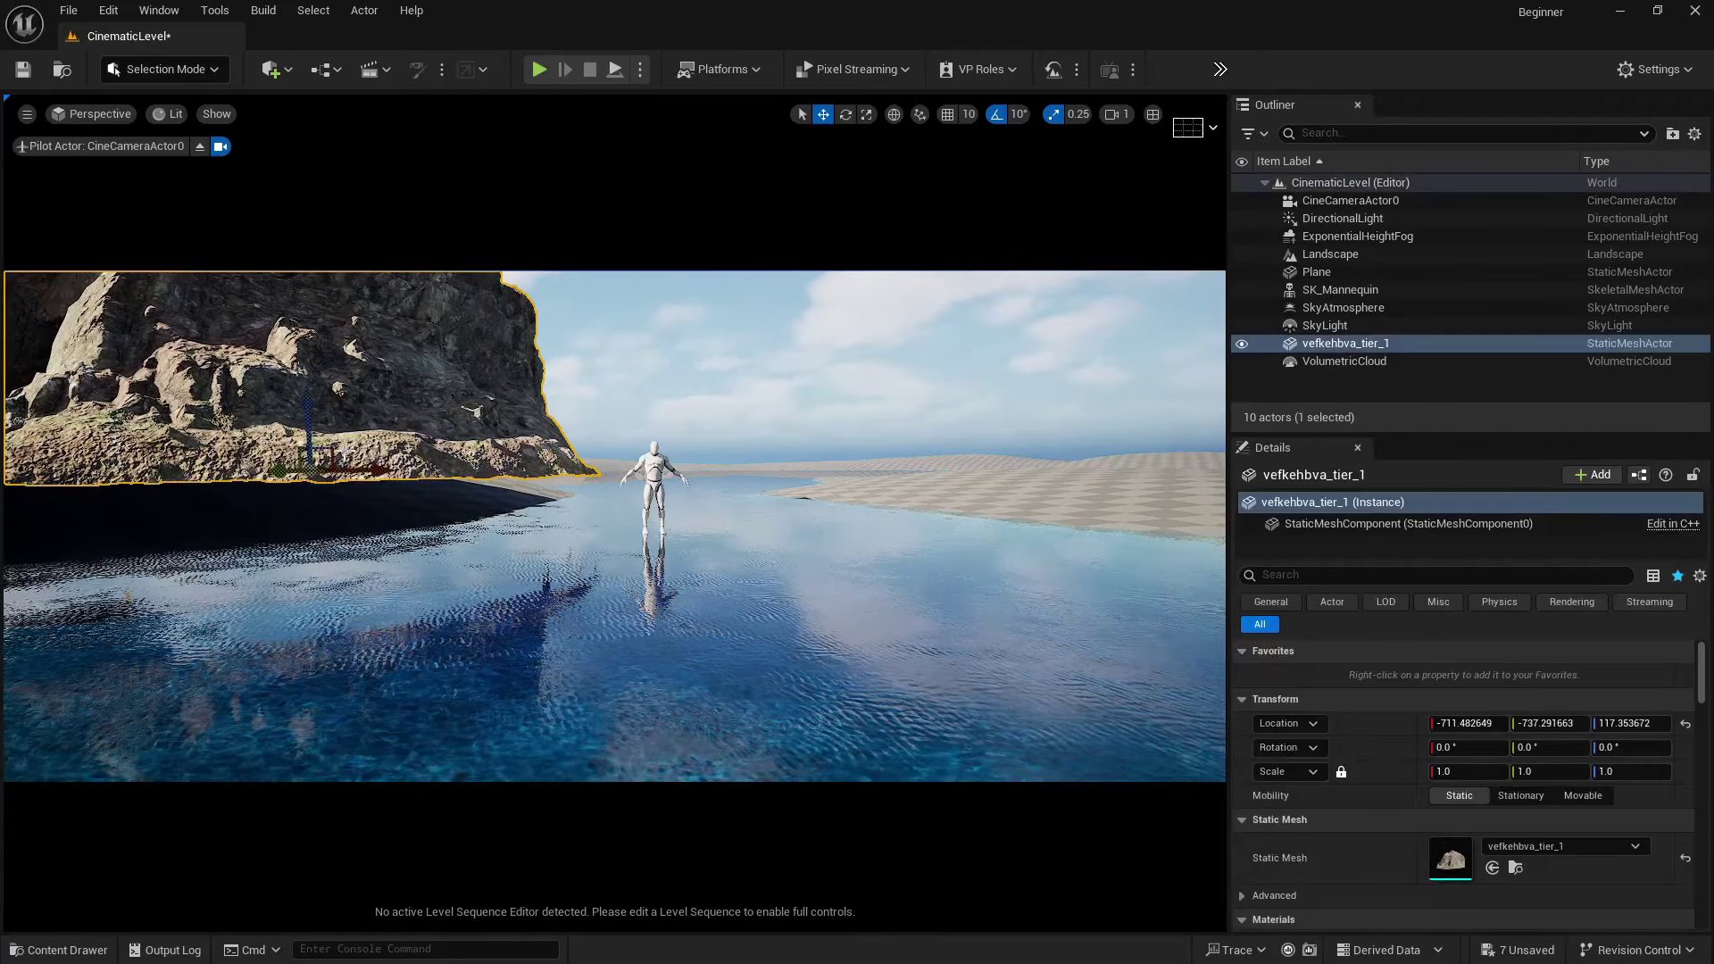
drag(300, 408, 306, 496)
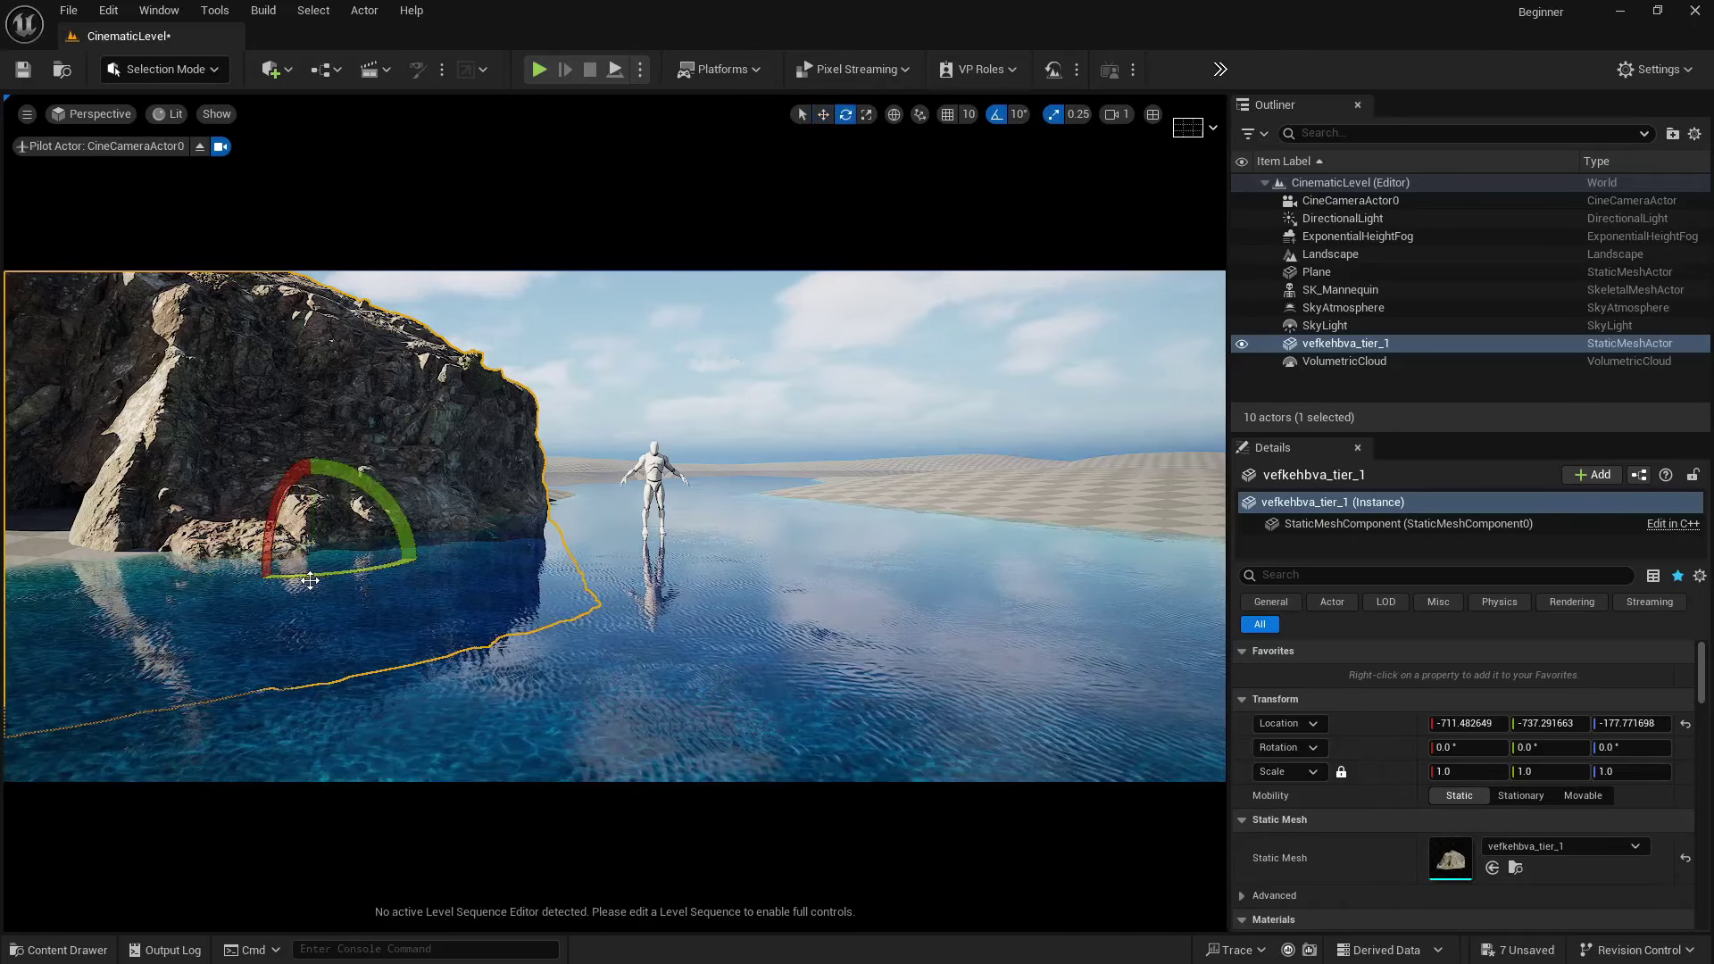
- Turn off rotation snapping and rotate the cliff about 4.4° around its vertical axis
drag(309, 580, 423, 563)
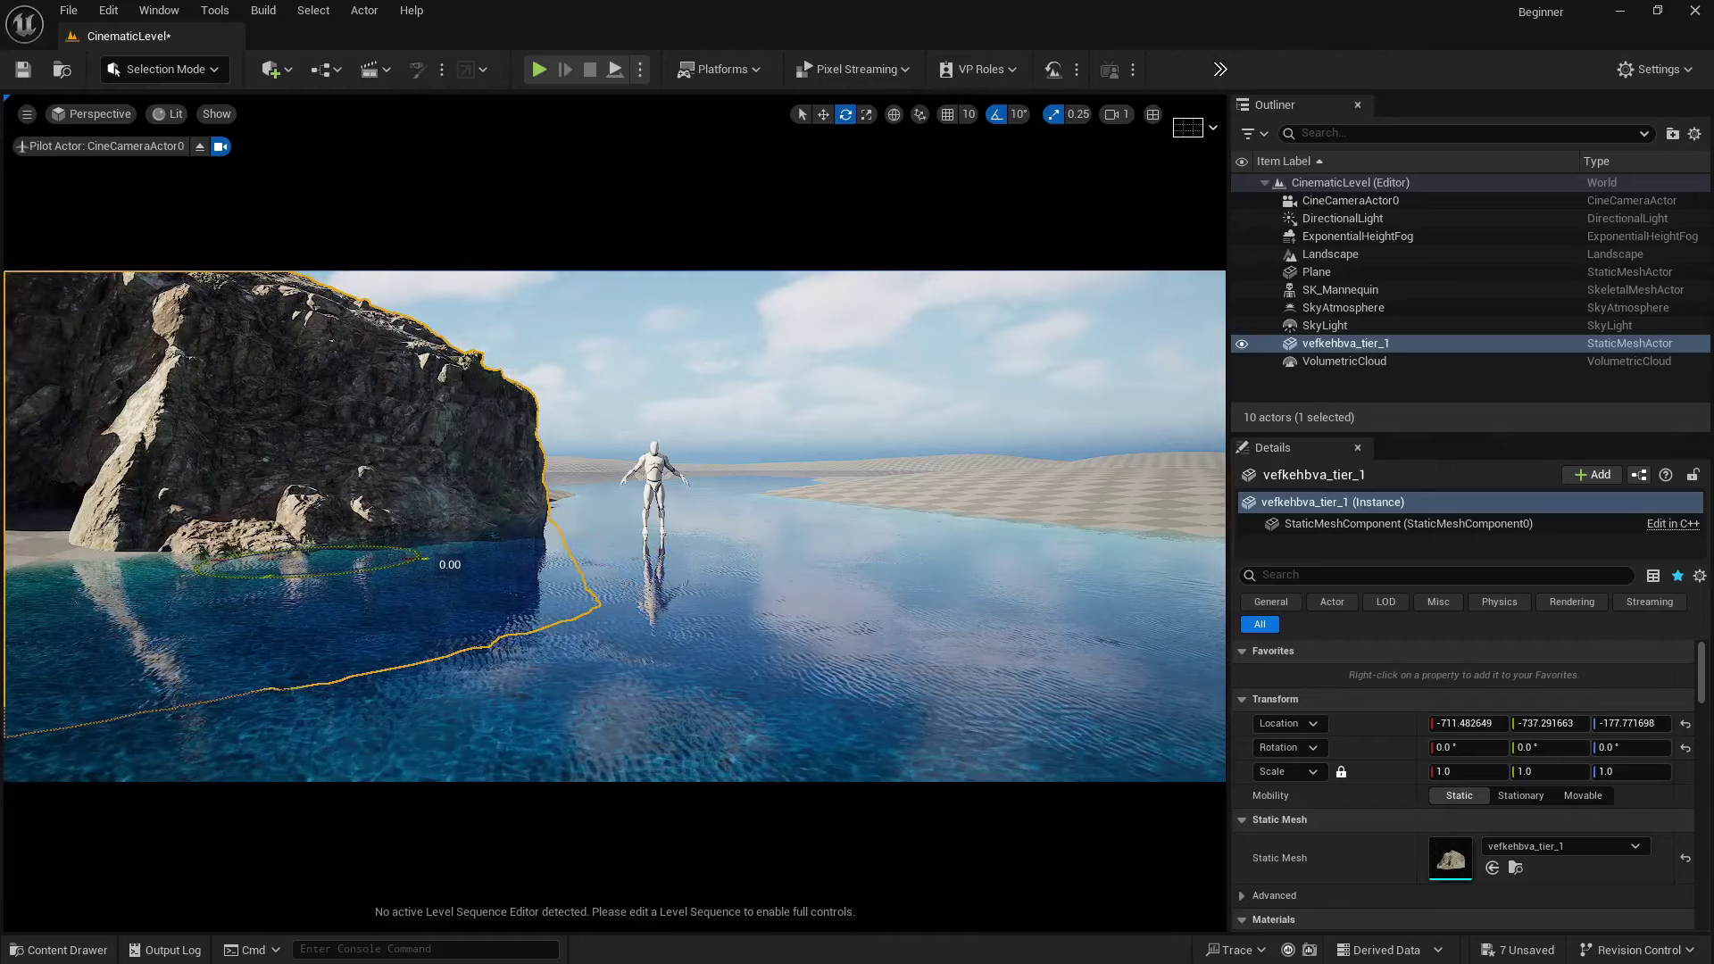
click(996, 115)
drag(308, 576, 337, 580)
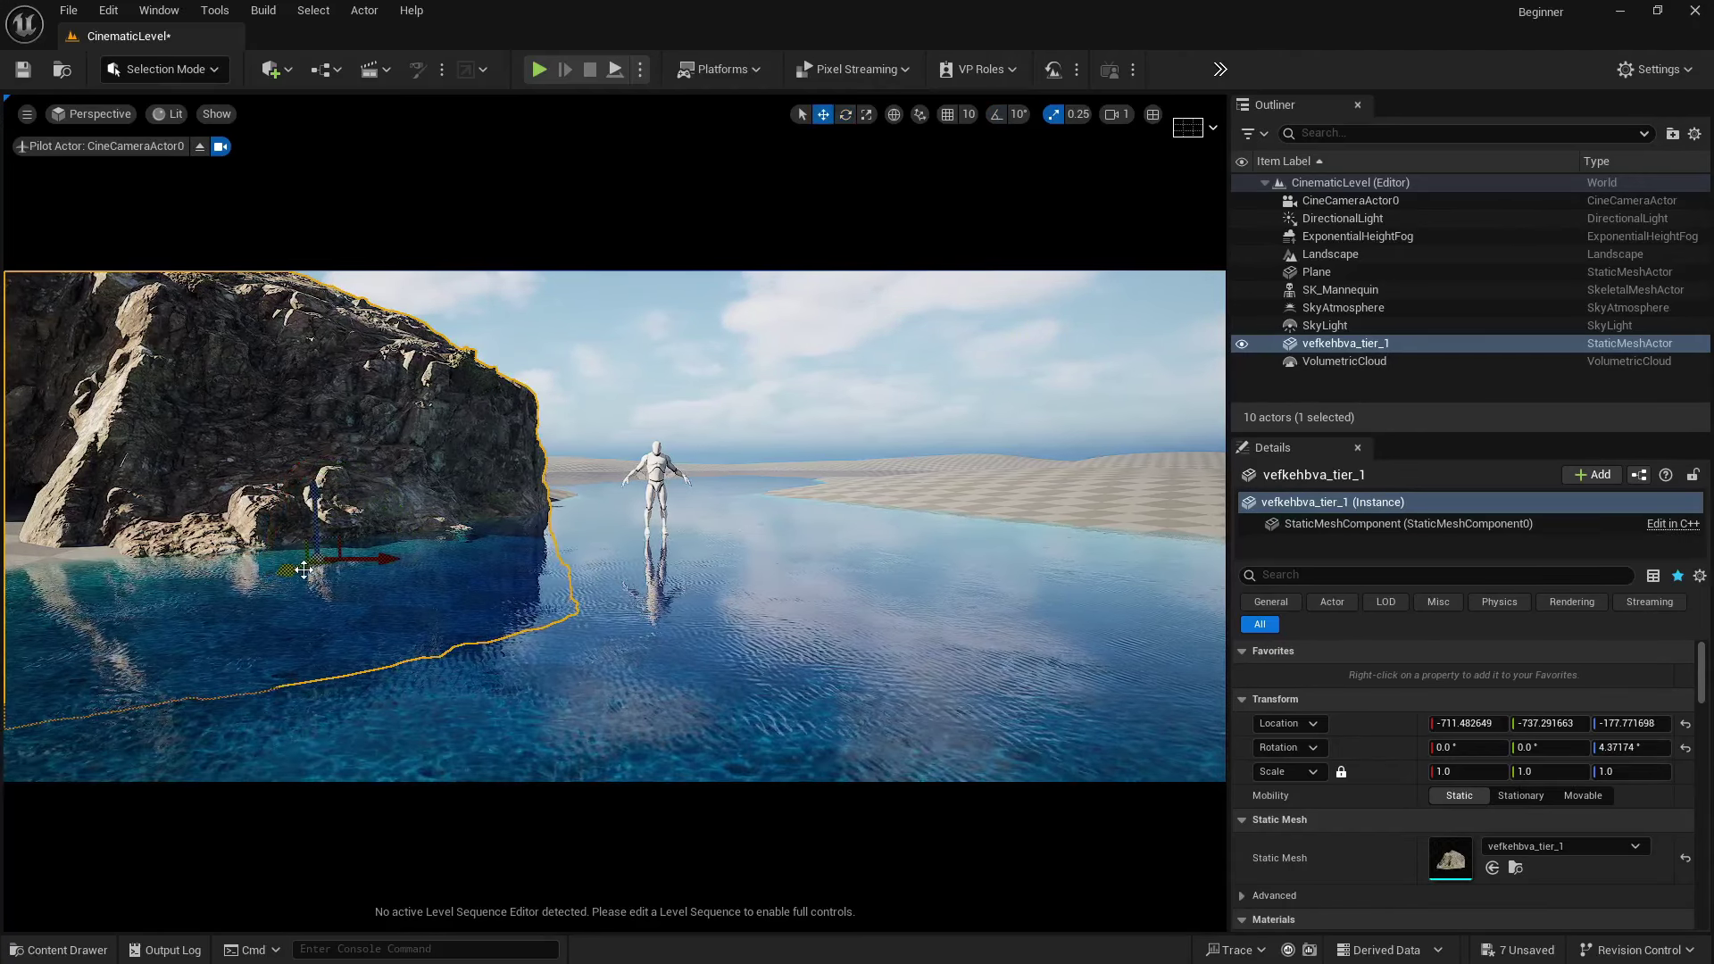
- Reposition the cliff behind the mannequin's shoreline to about X -618, Y -1027, Z -195
mouse_move(285, 571)
mouse_down()
mouse_move(327, 547)
mouse_move(291, 554)
mouse_up()
mouse_move(413, 548)
mouse_down()
mouse_move(348, 548)
mouse_move(436, 548)
mouse_up()
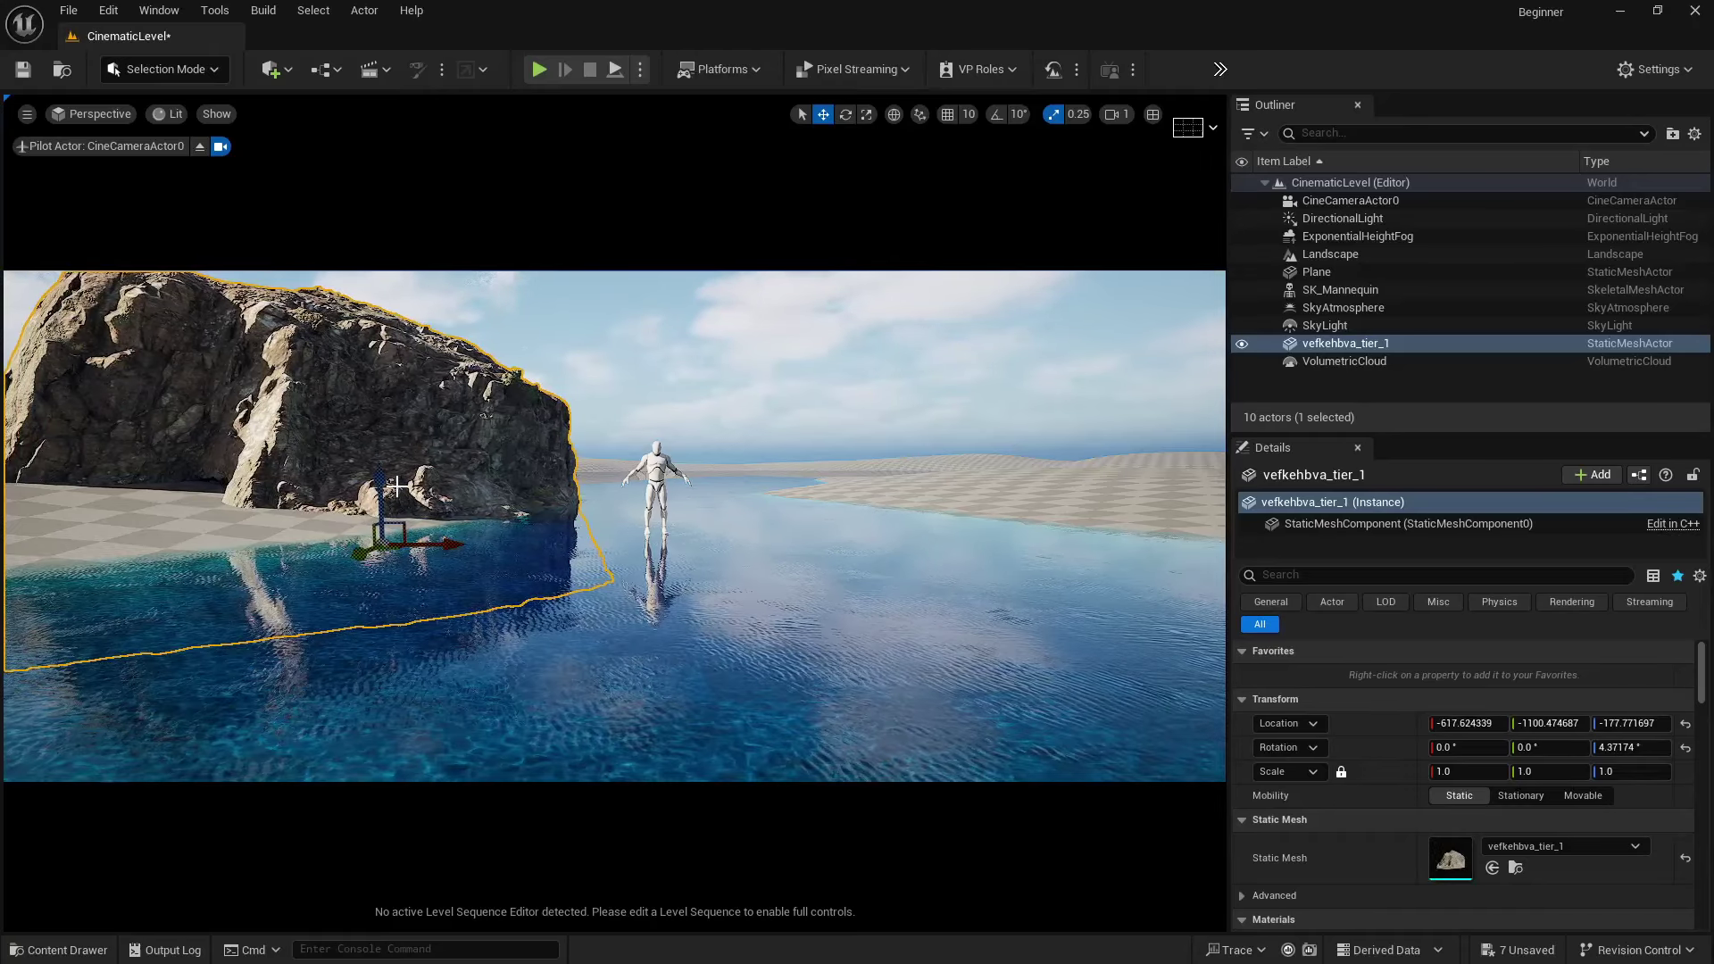
drag(381, 486, 375, 489)
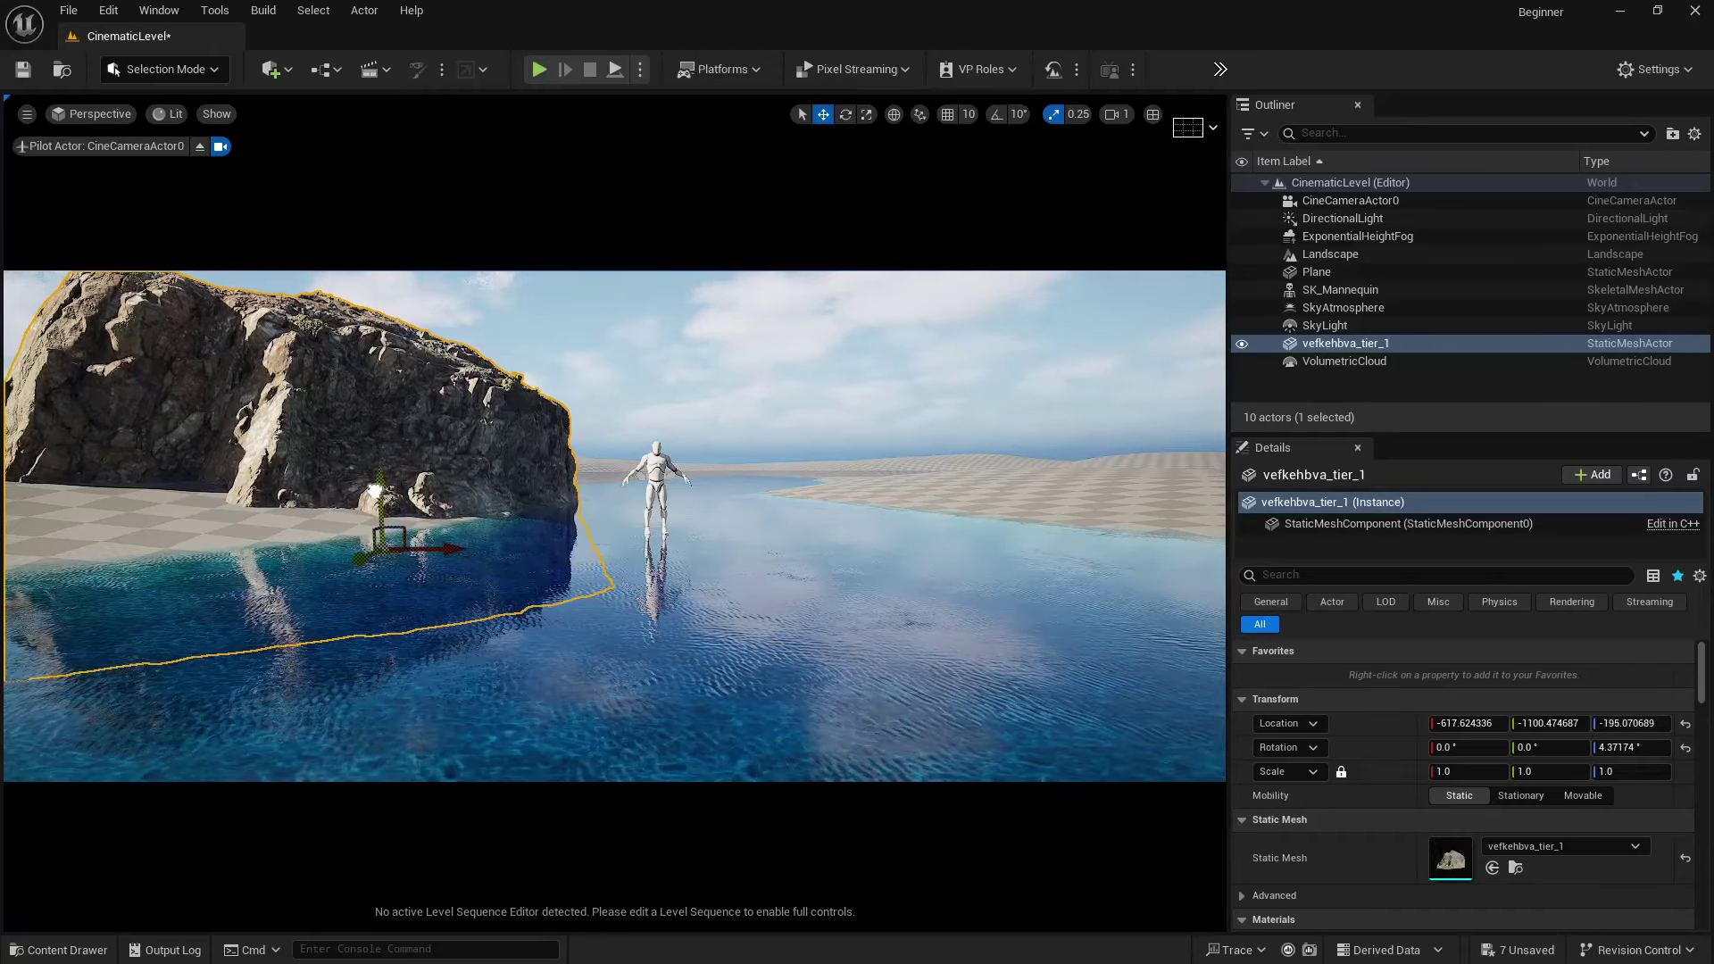
click(726, 363)
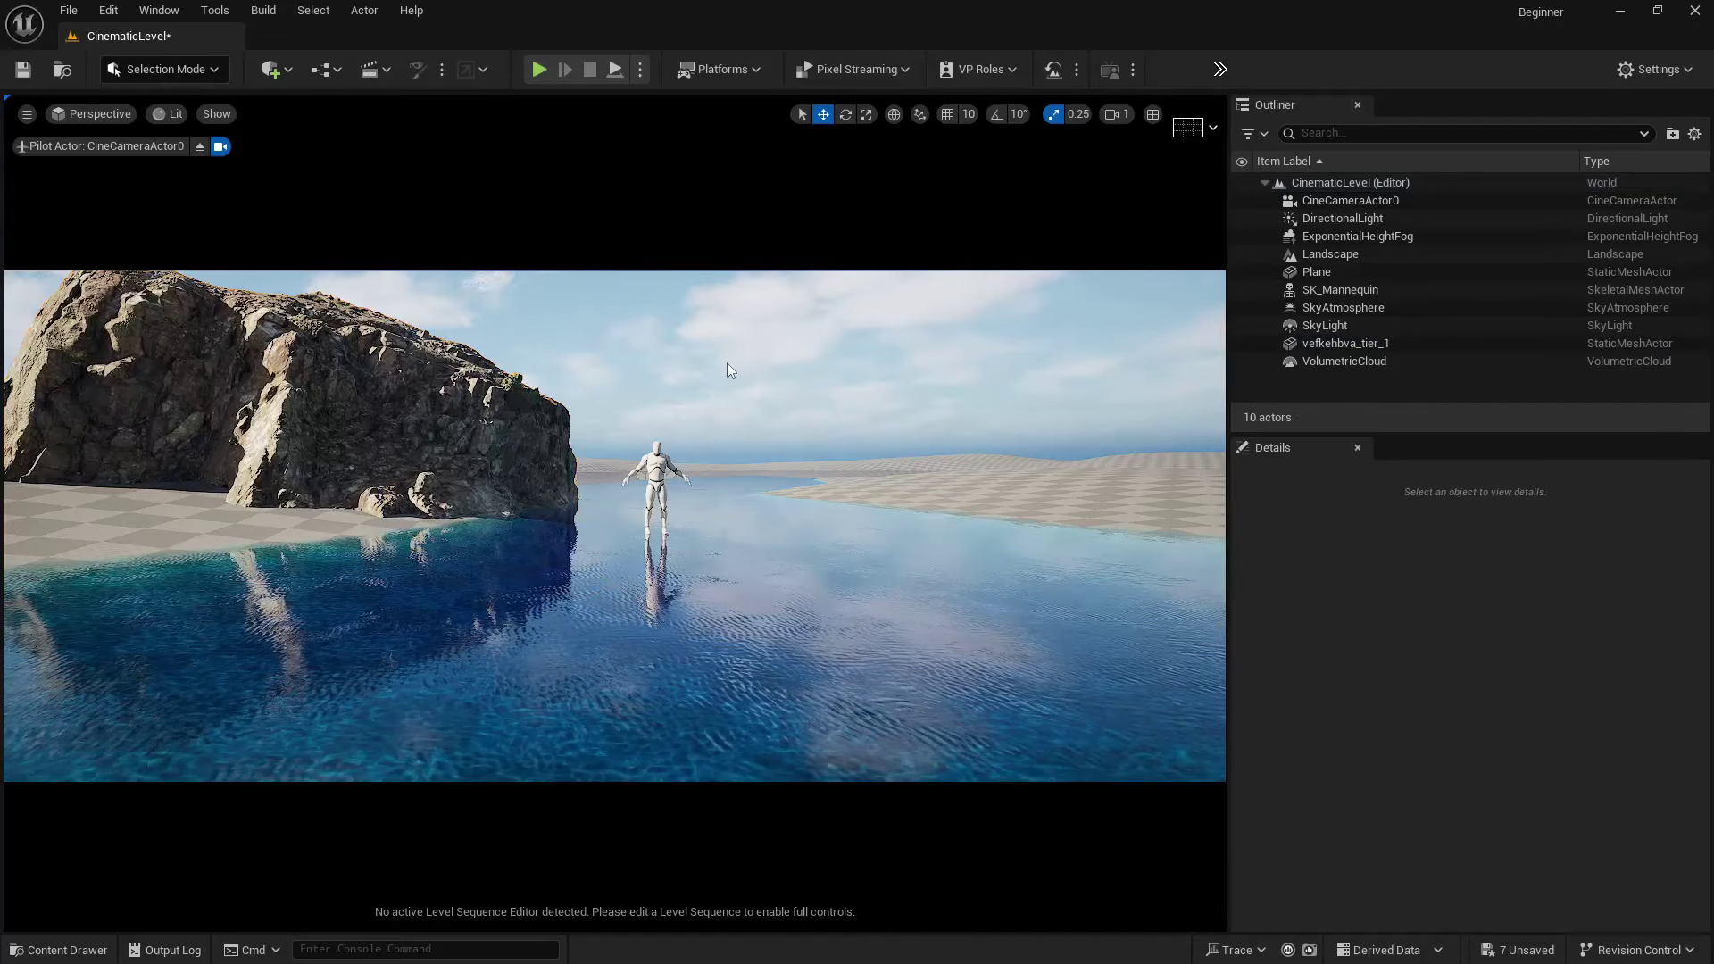
click(356, 392)
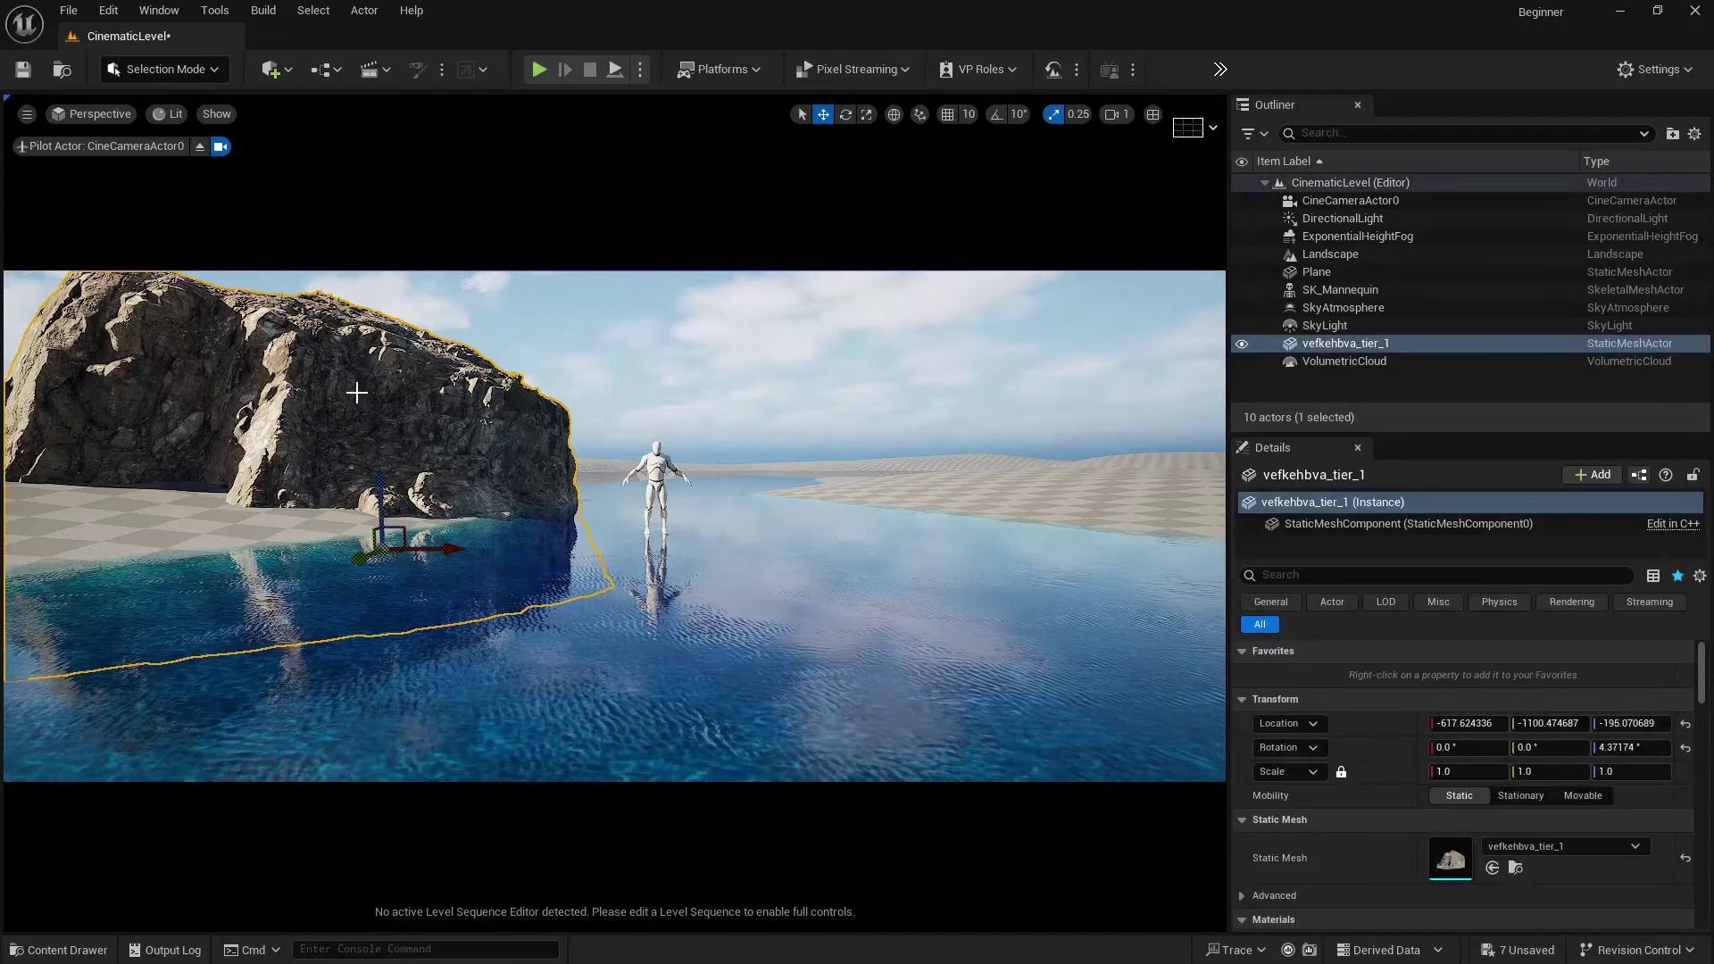
drag(359, 561, 106, 568)
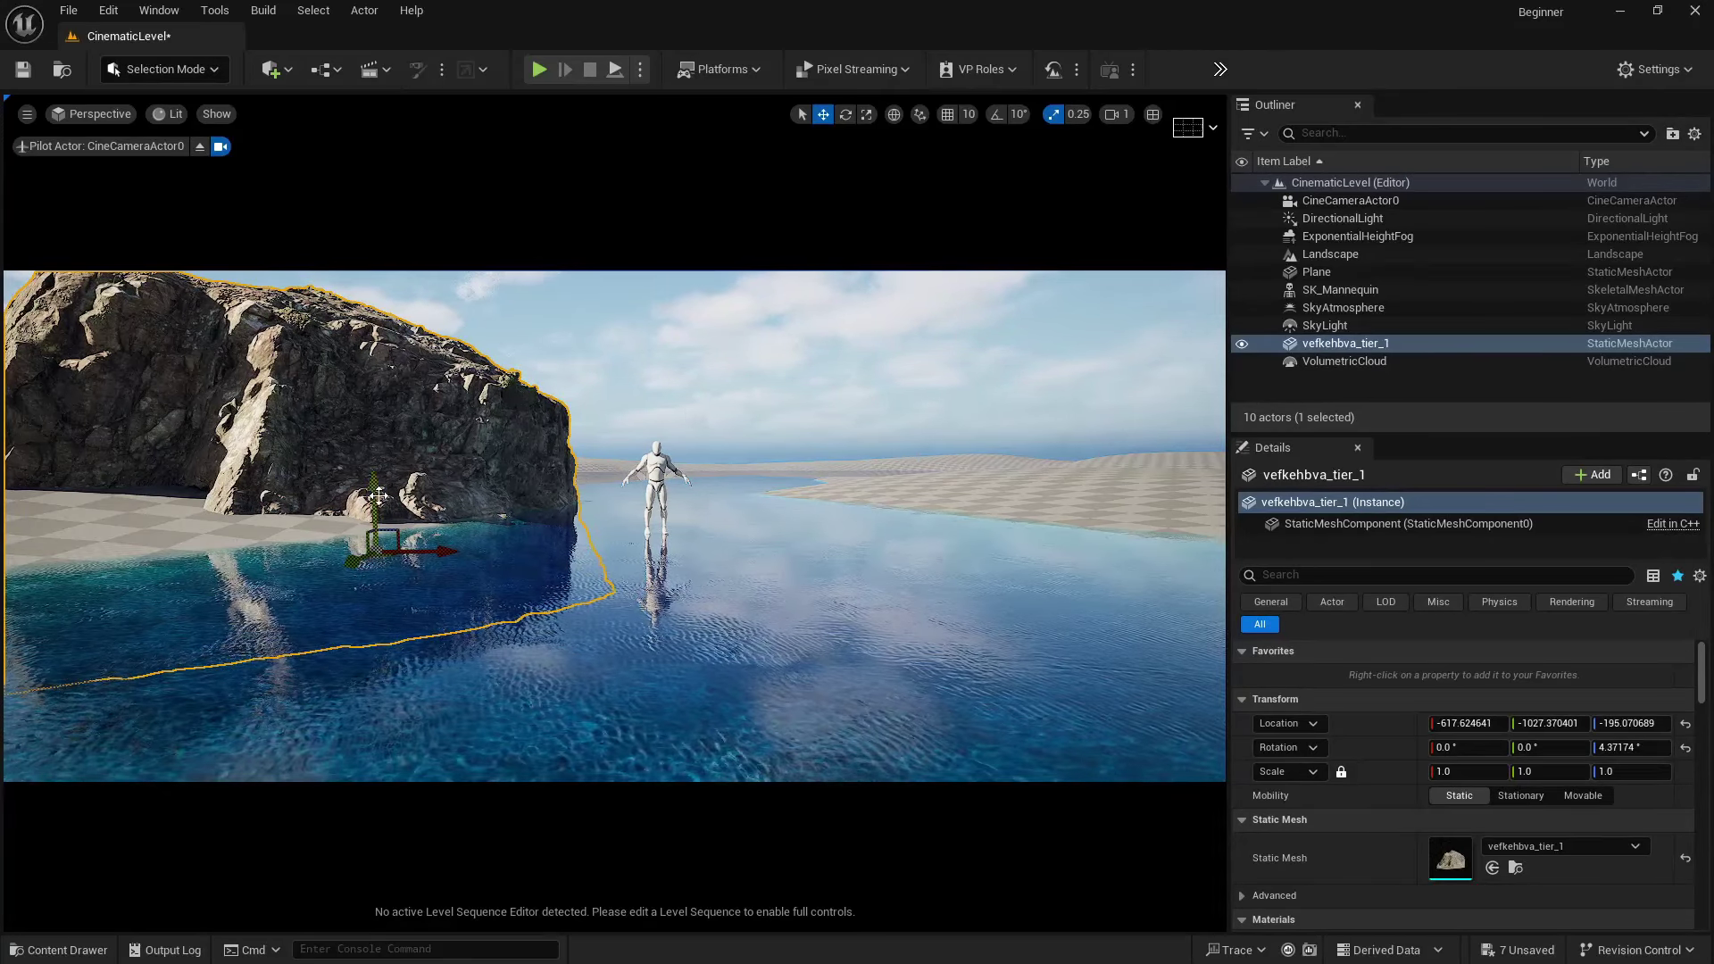
- Try the medium-quality ullqbb1ga_tier_2 Huge Nordic Coastal Cliff on the opposite shore, and delete it
click(58, 949)
click(134, 797)
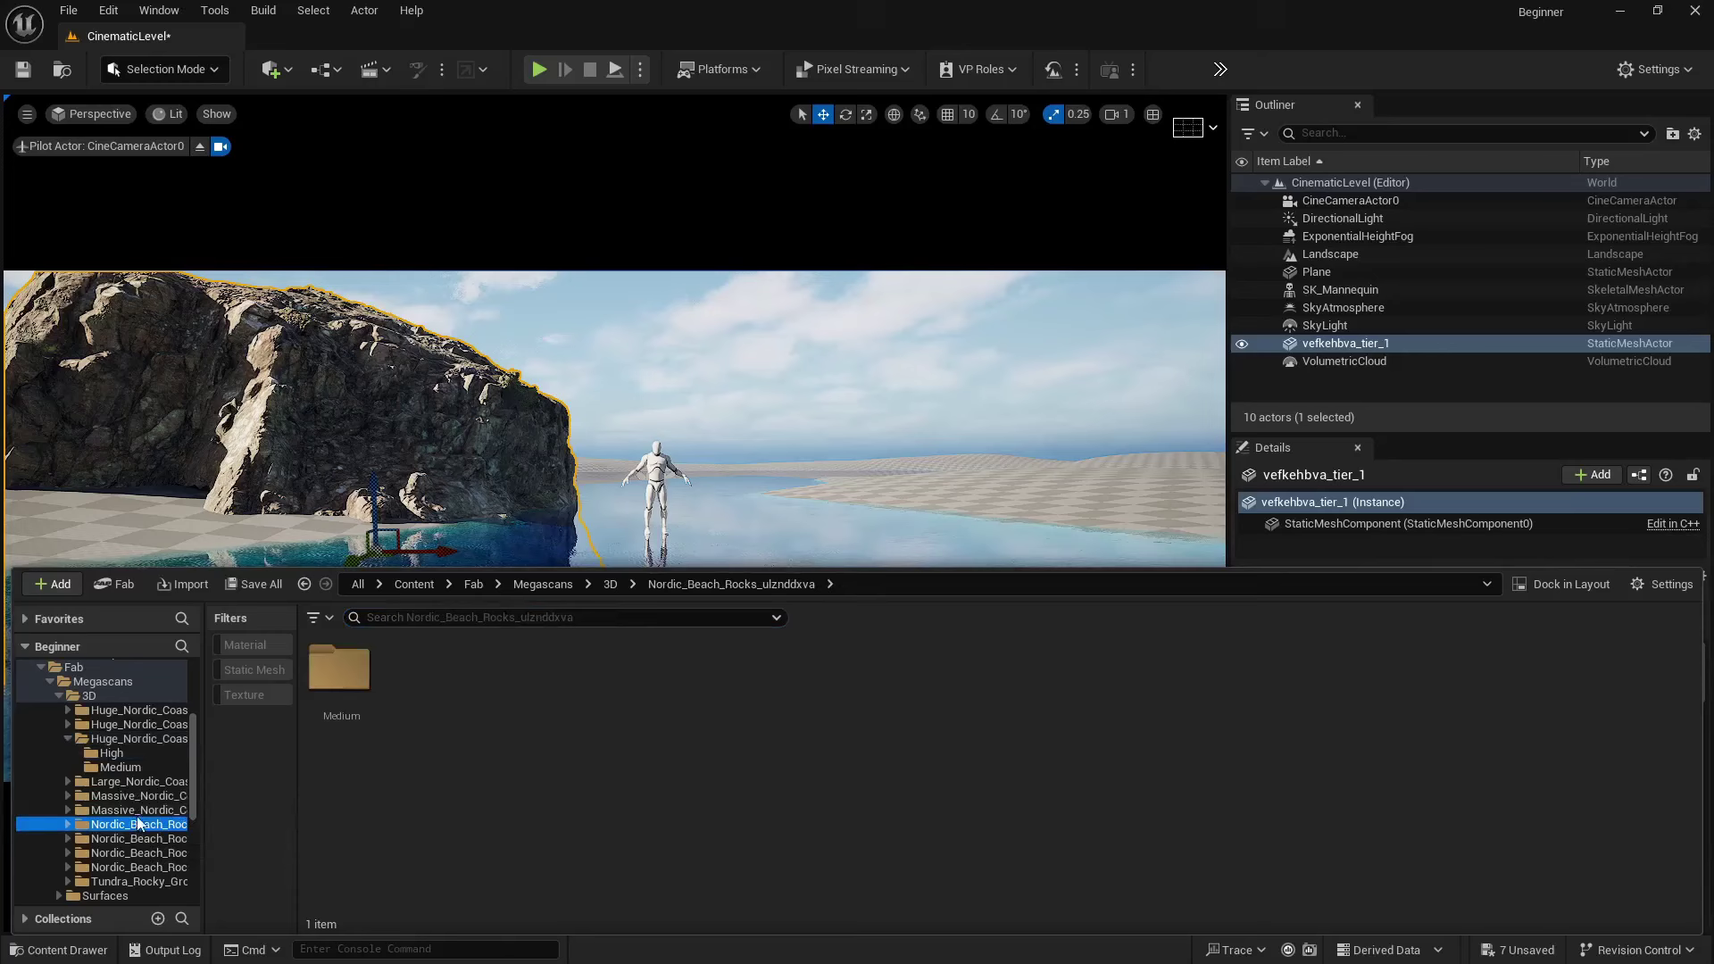
click(134, 767)
click(133, 754)
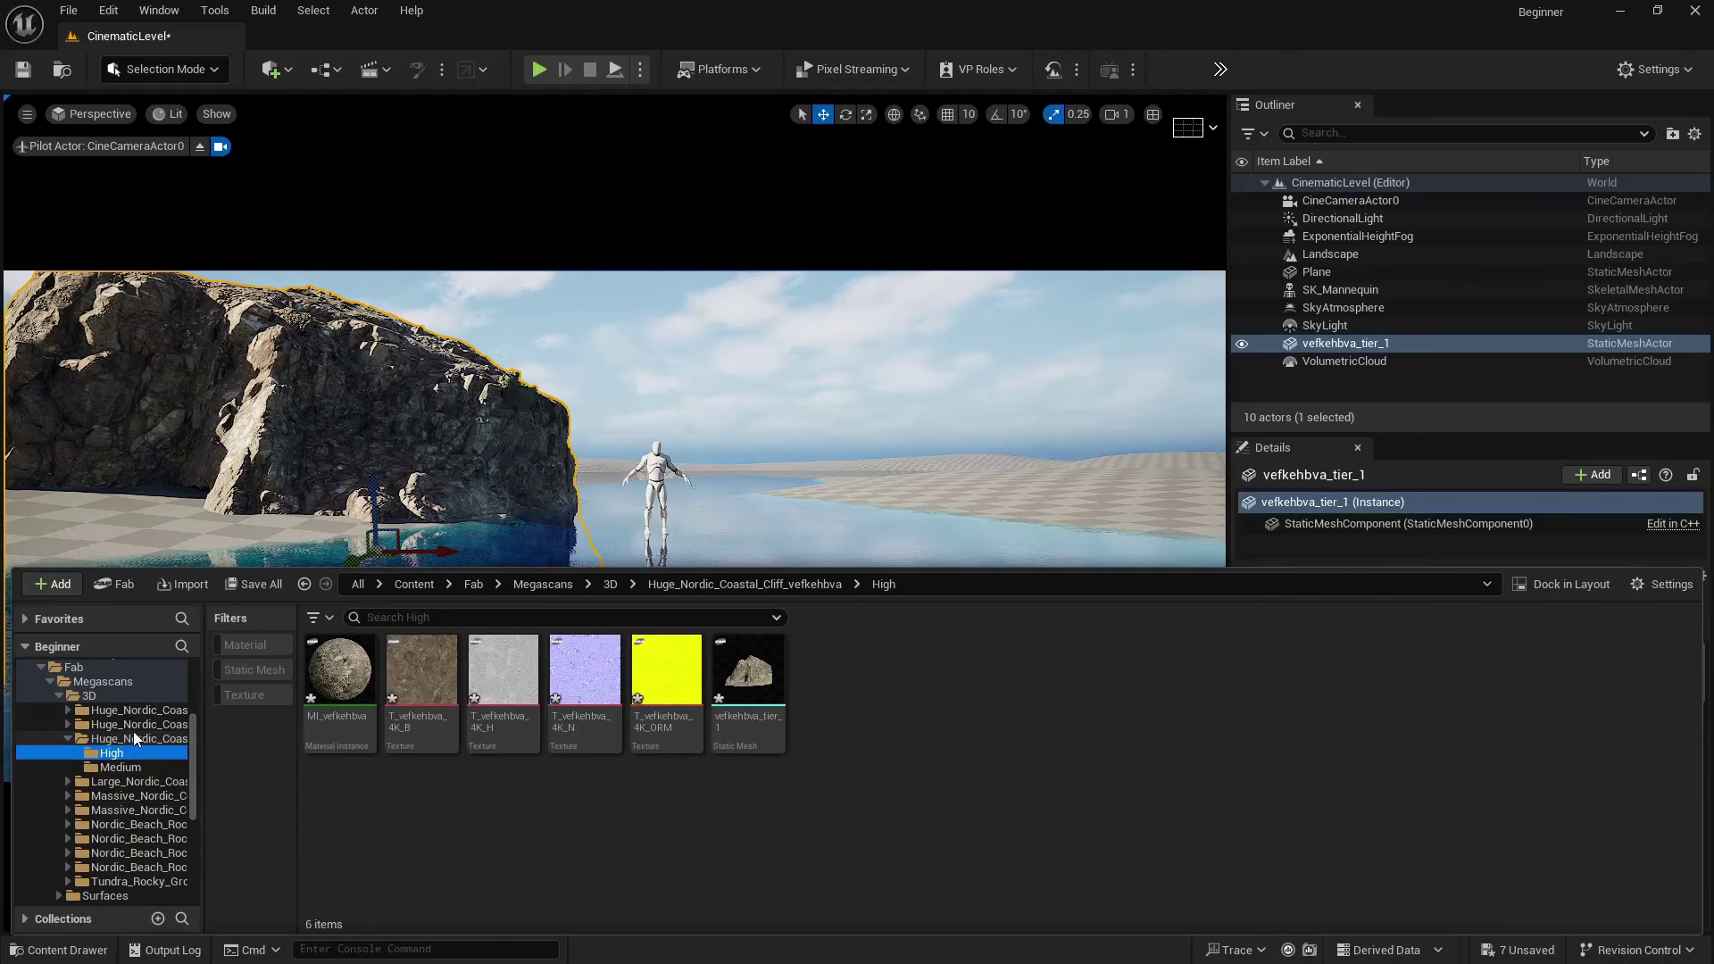
click(143, 724)
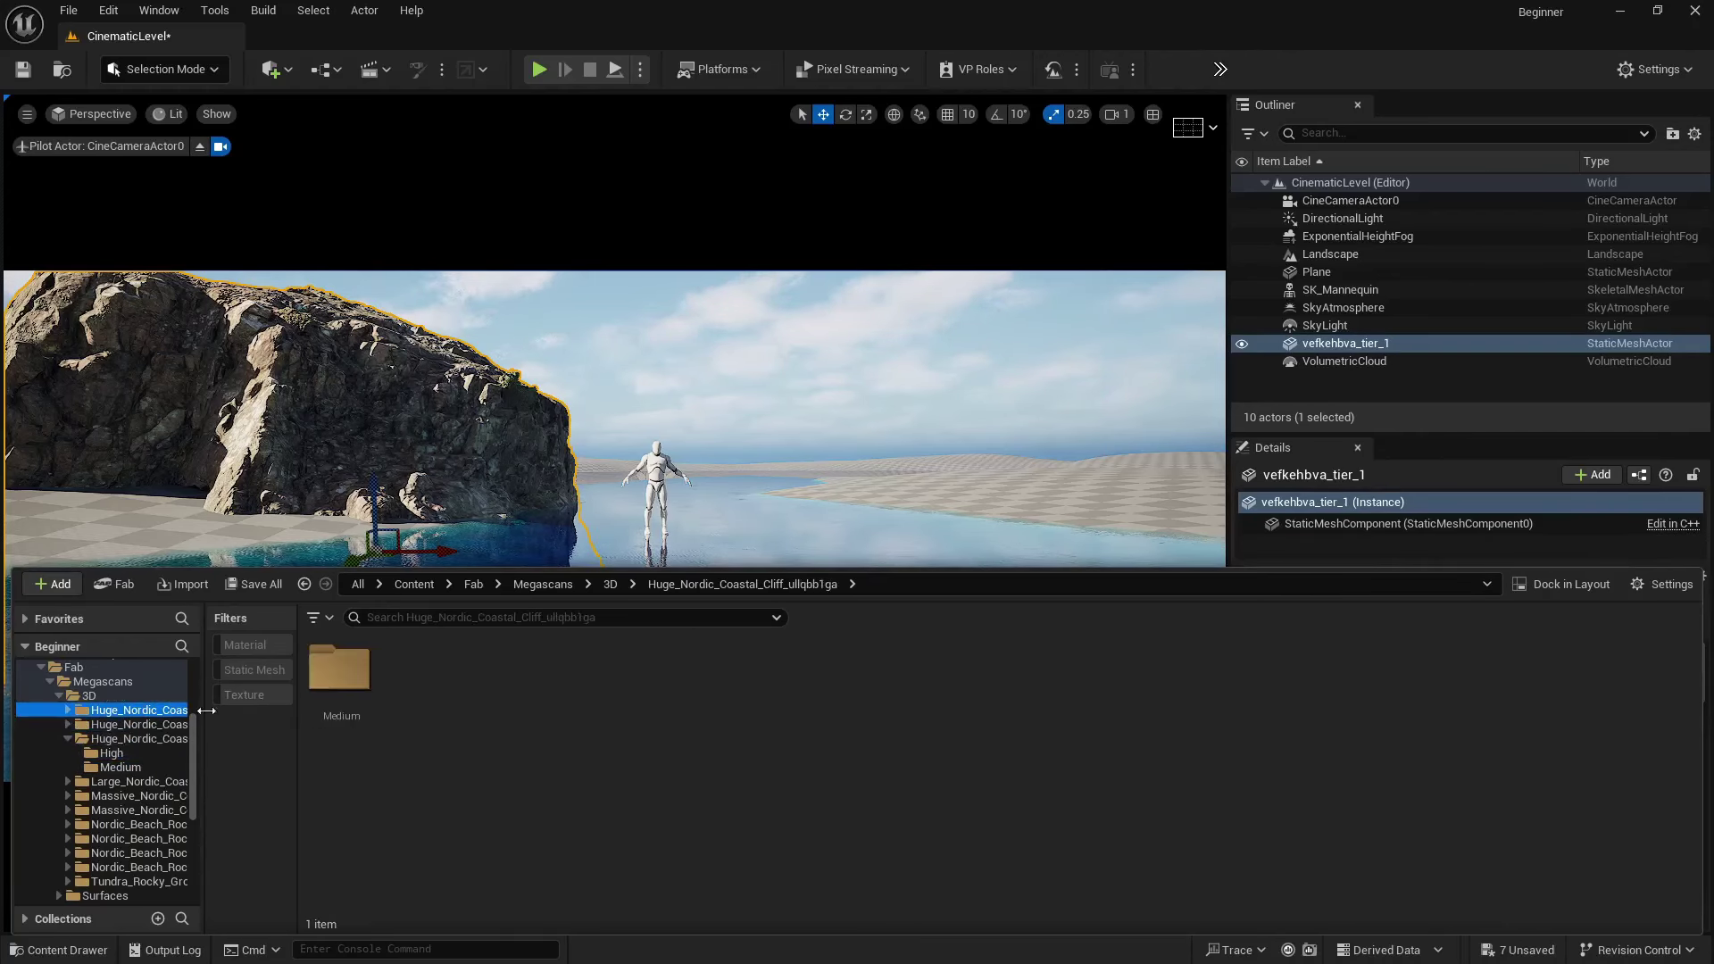
double_click(339, 669)
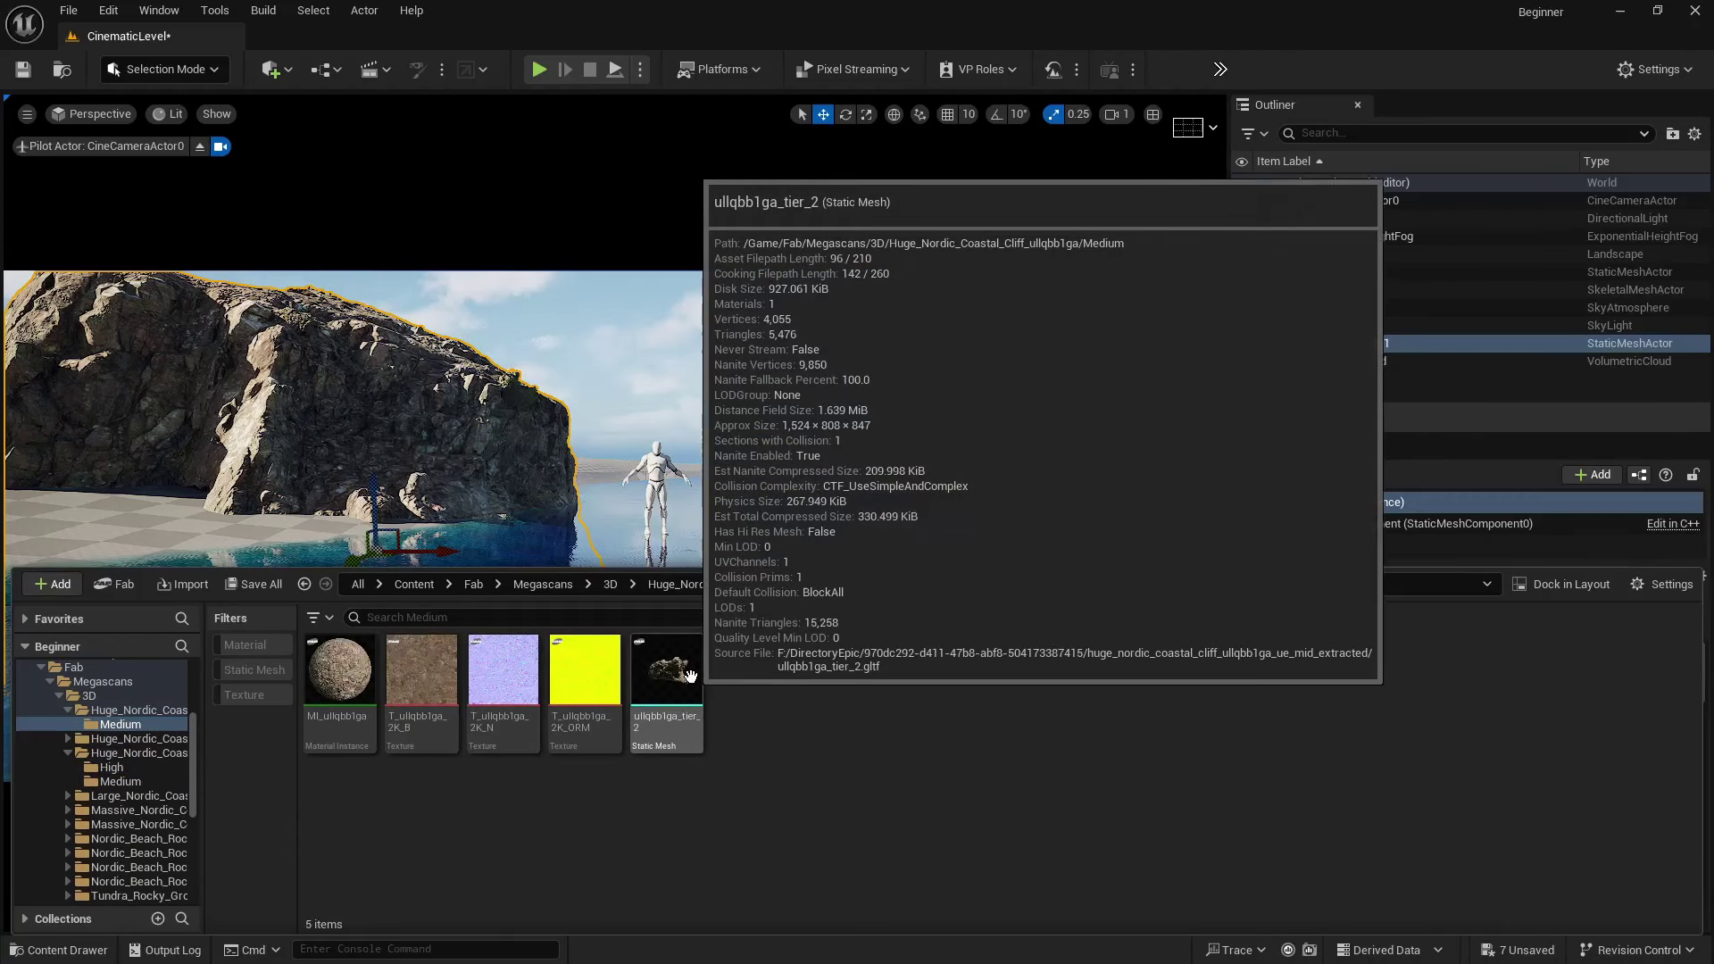
drag(670, 692, 919, 456)
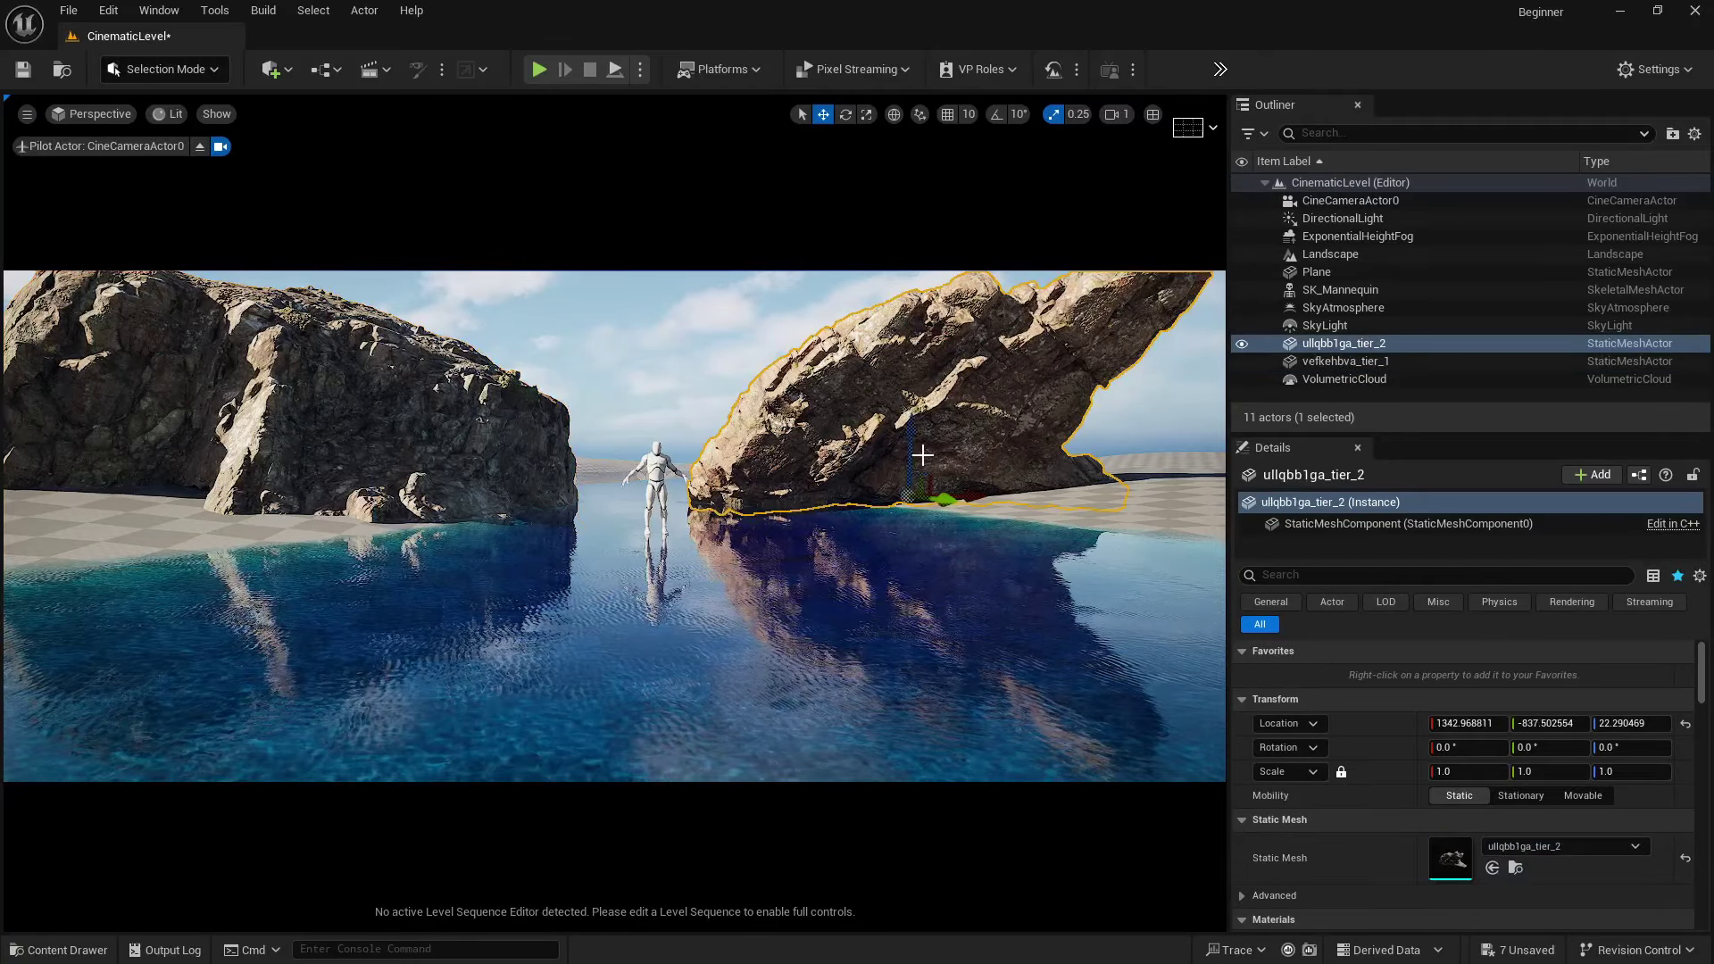
key(Delete)
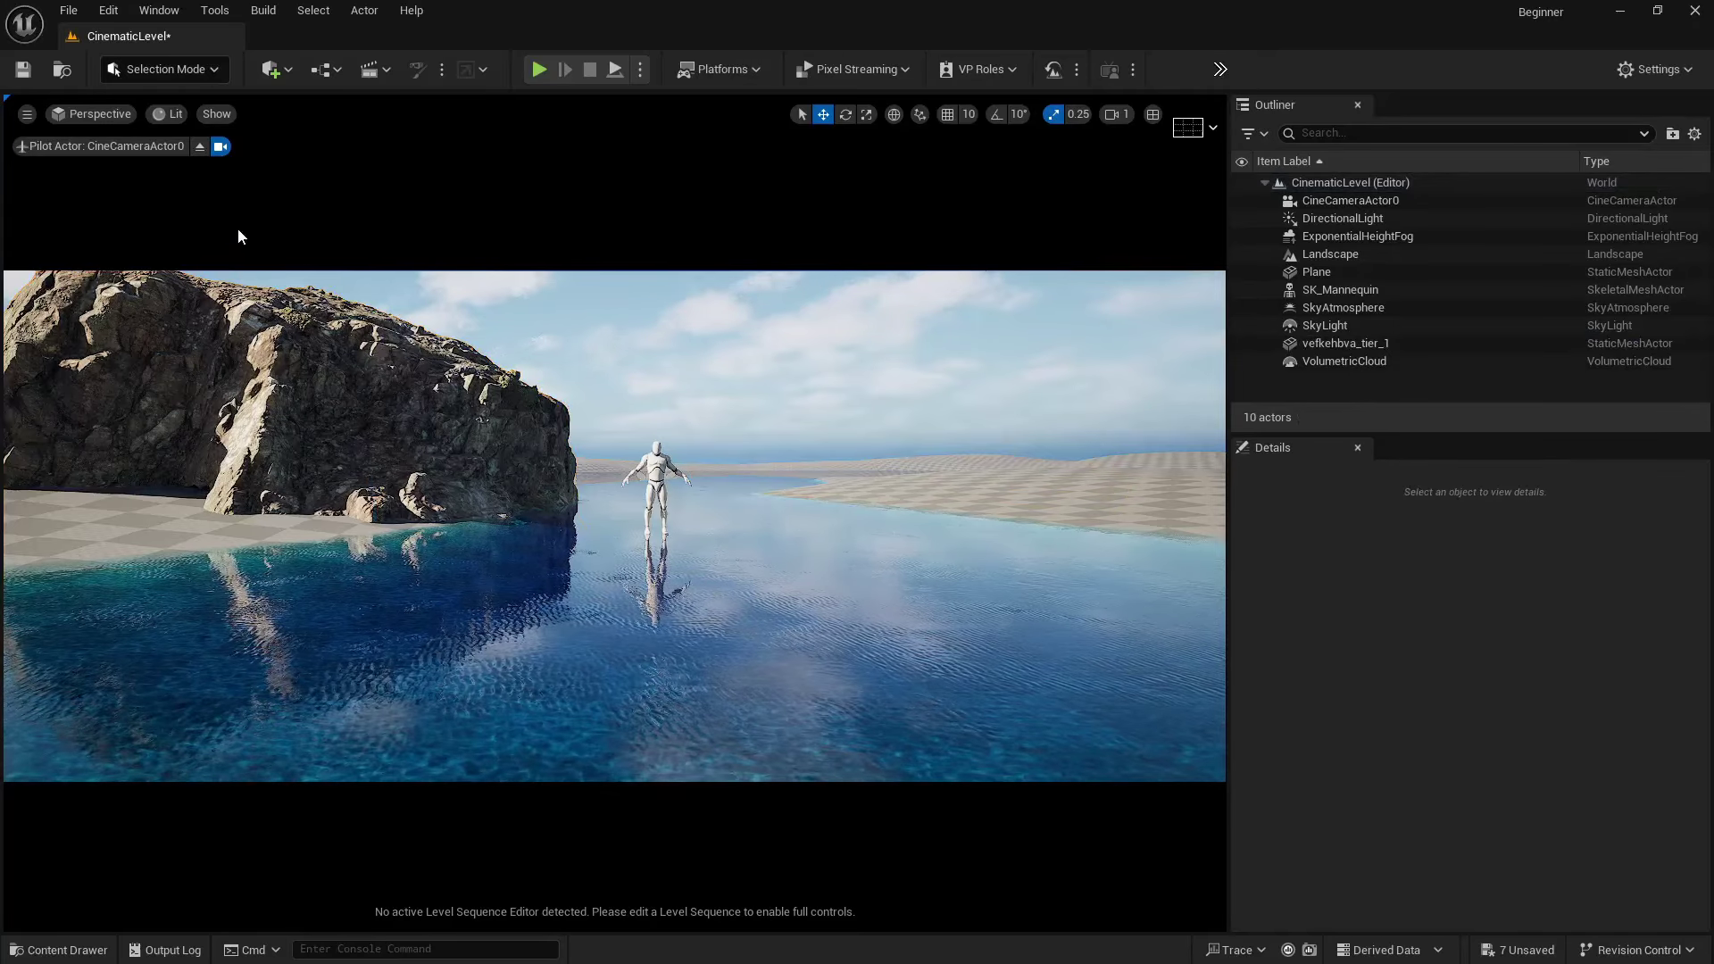
- Stop piloting the camera, duplicate the cliff to about X -836, Y 1349, and rotate the copy to about -113° around Z
click(199, 145)
right_drag(688, 581, 688, 651)
click(667, 559)
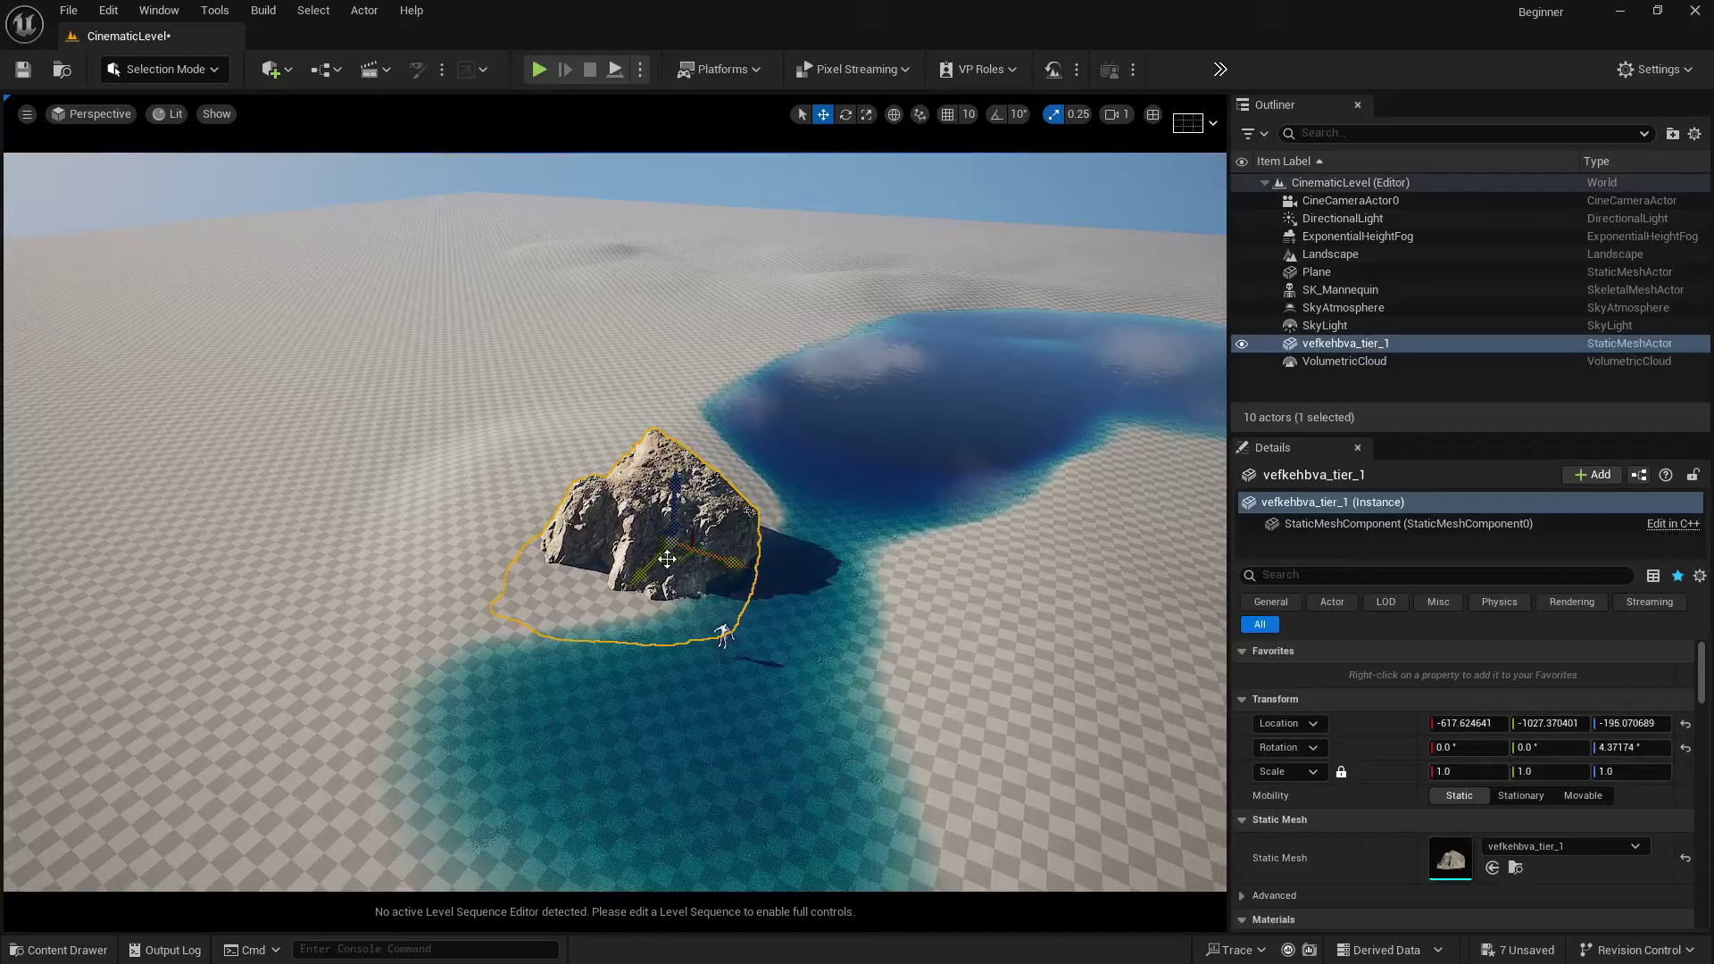
alt+drag(673, 559, 446, 755)
right_drag(446, 757, 272, 796)
right_drag(625, 643, 657, 666)
drag(675, 700, 846, 665)
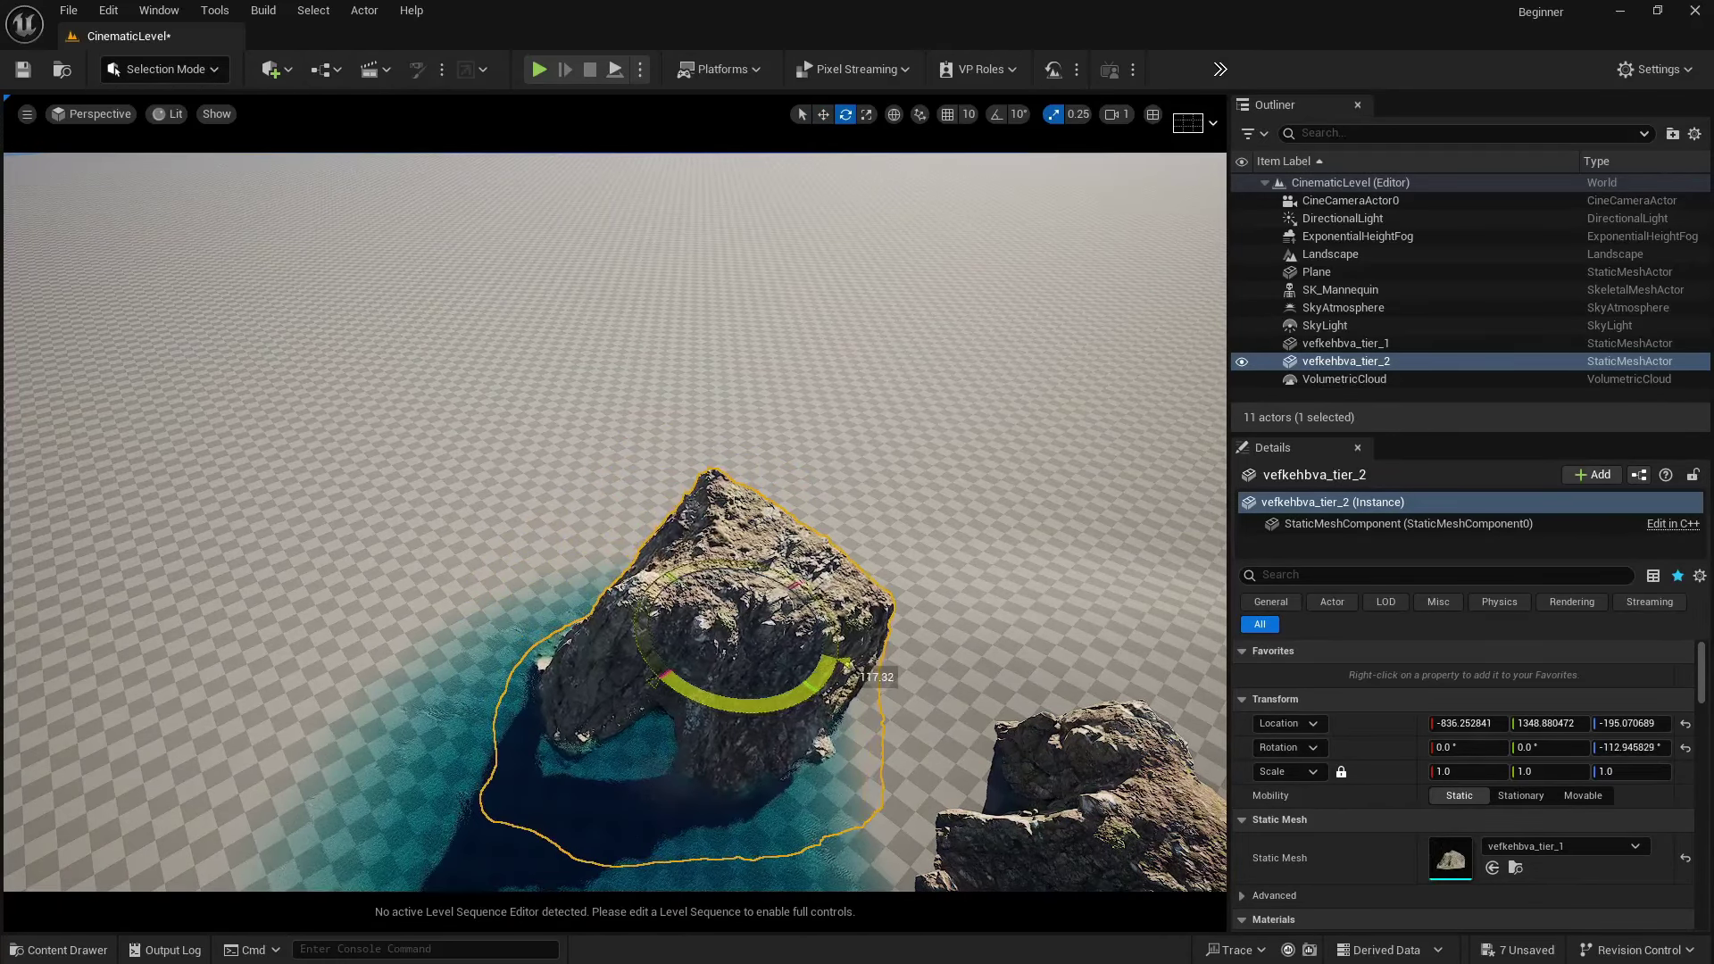
- Select CineCameraActor0 and split the viewport into two side-by-side panes
click(1466, 216)
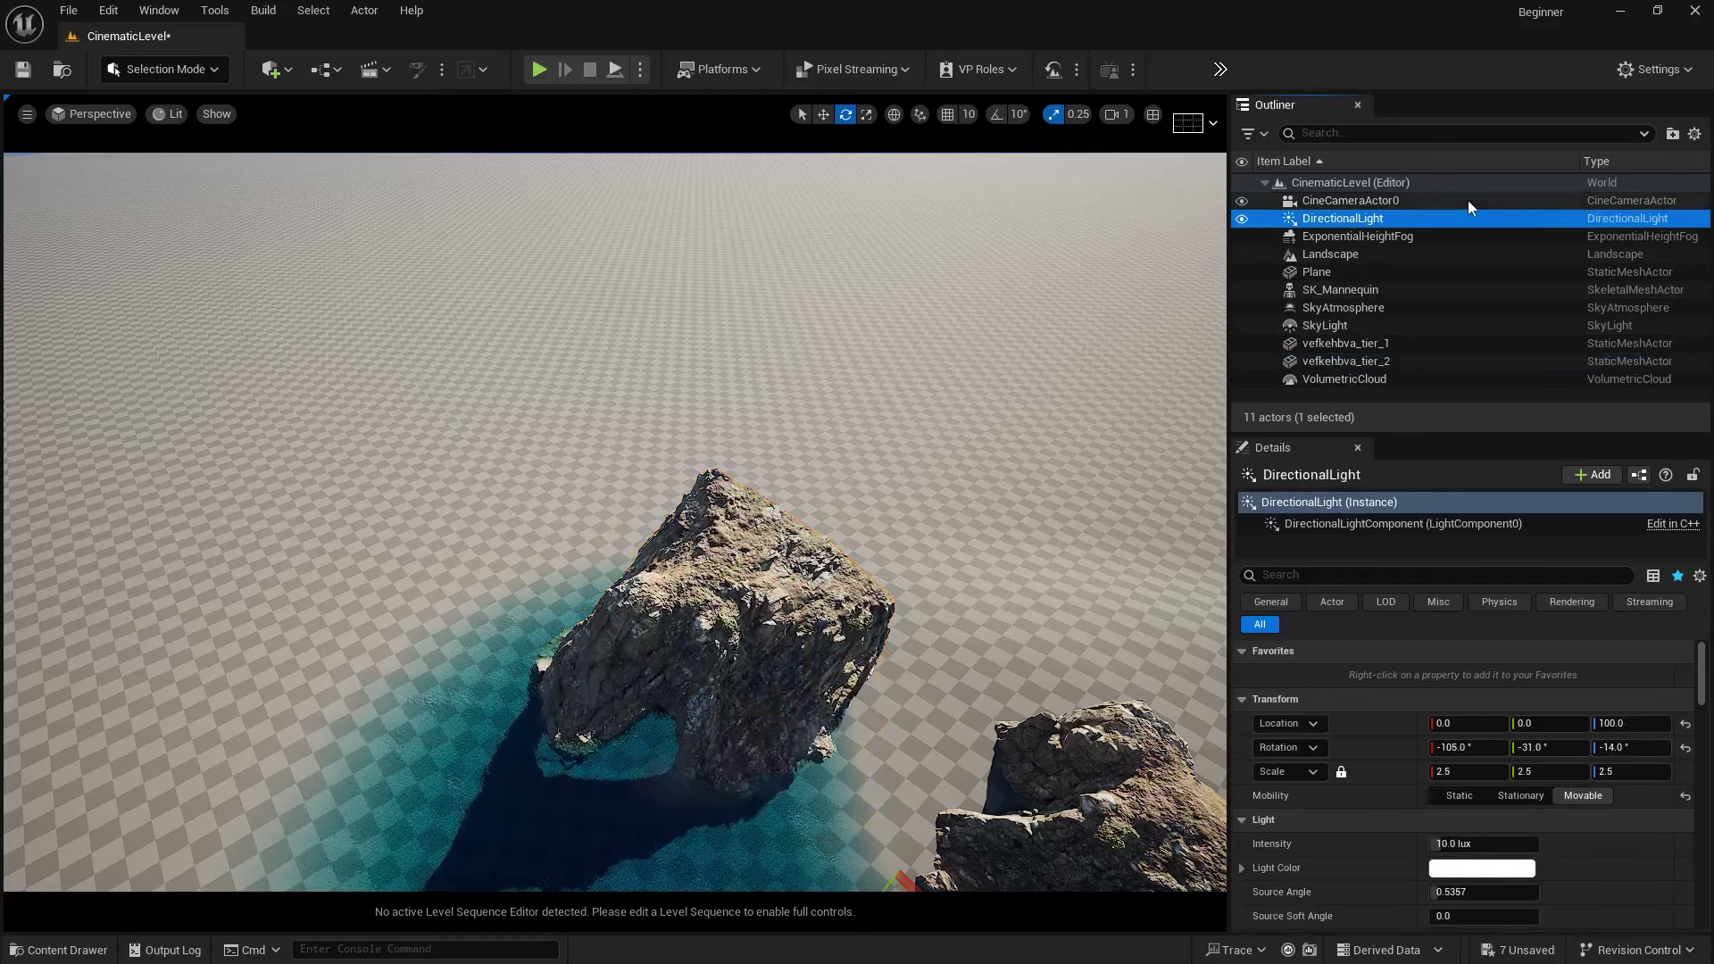
click(1467, 200)
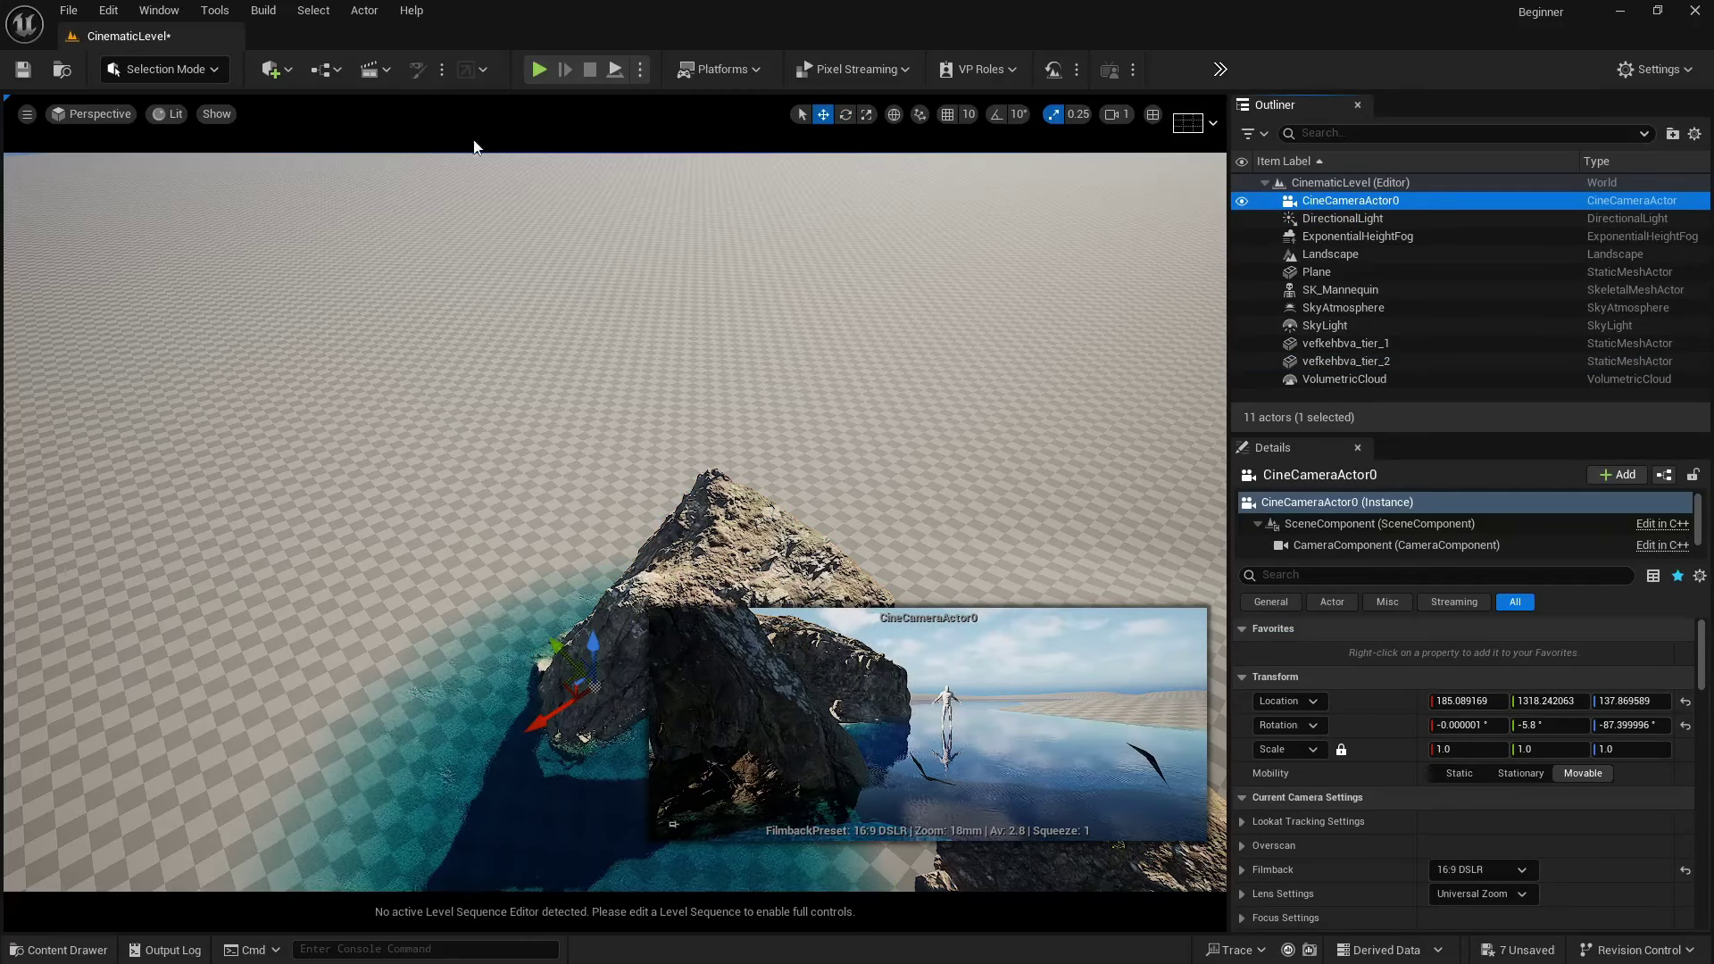
click(27, 113)
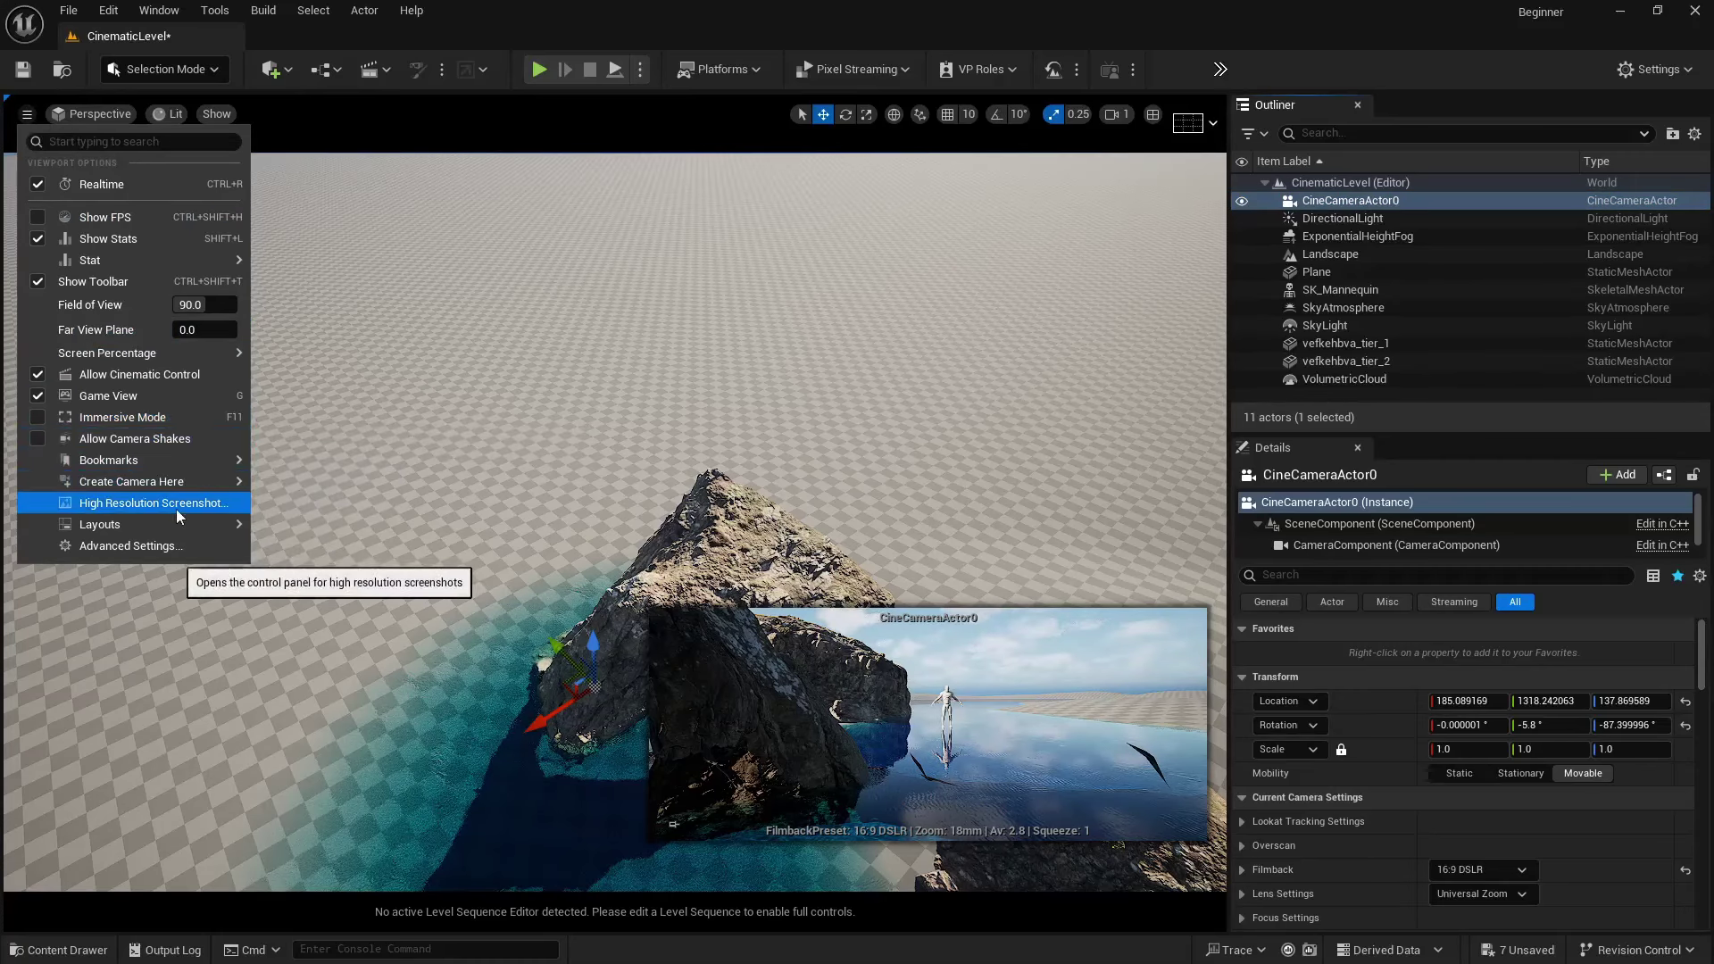
mouse_move(181, 522)
click(269, 649)
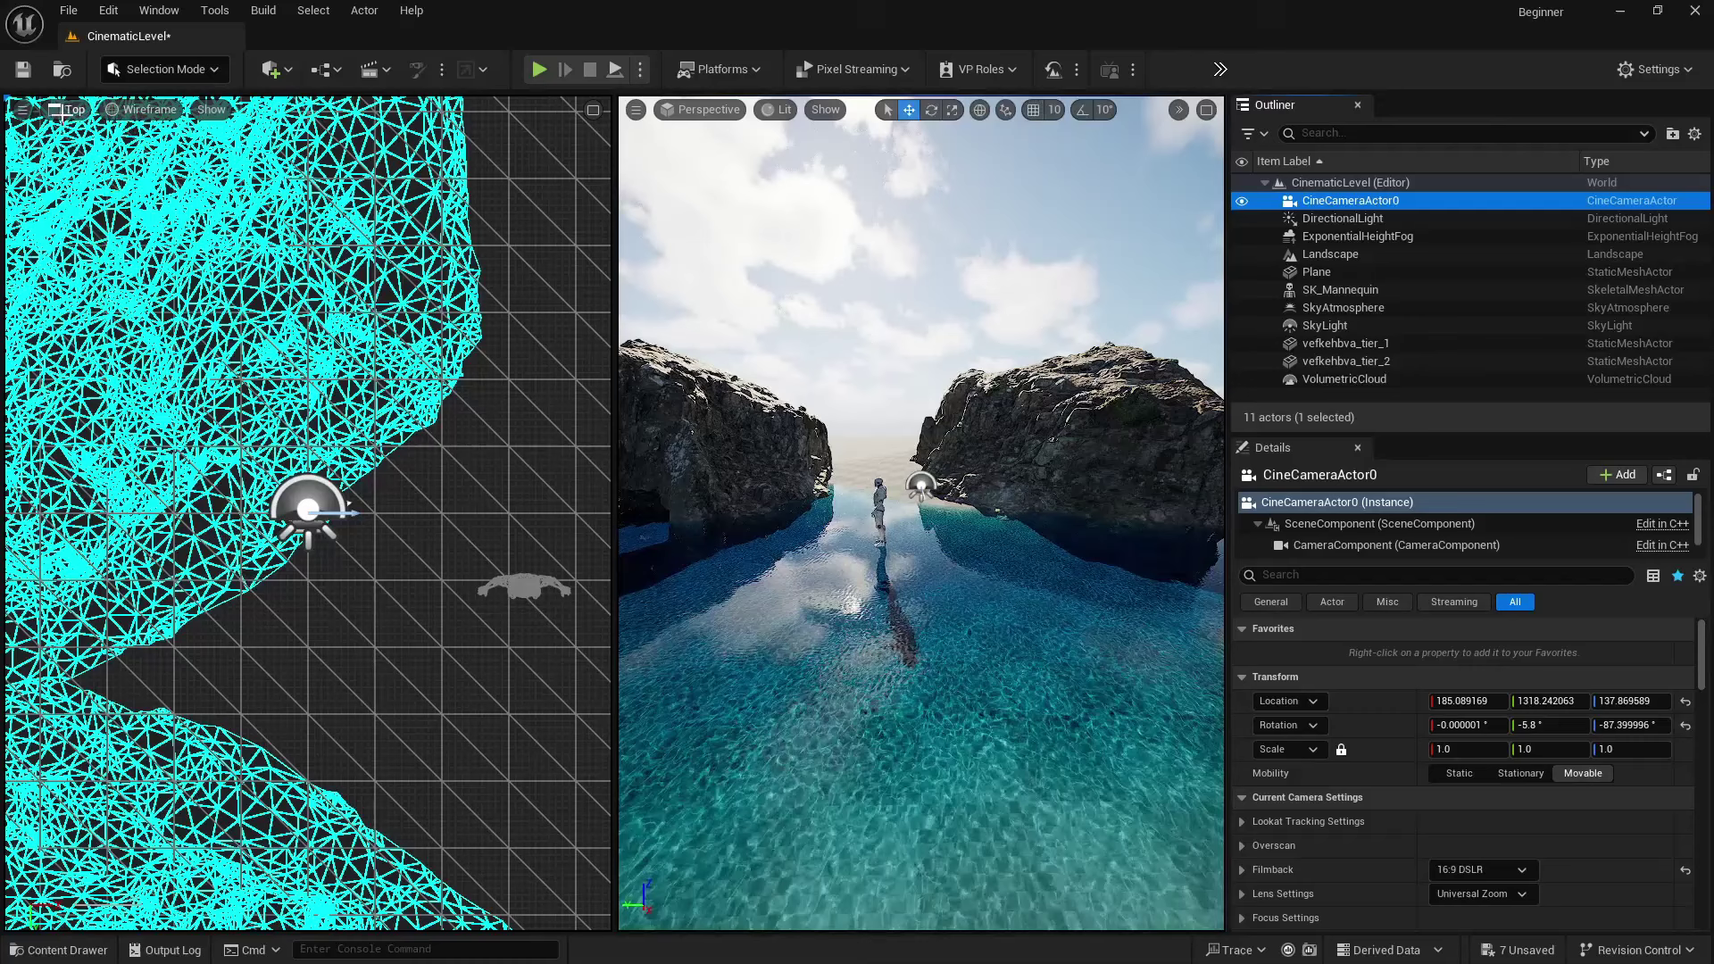
- Set the Top view pane to look through CineCameraActor0 with realtime rendering turned on
click(71, 109)
click(109, 334)
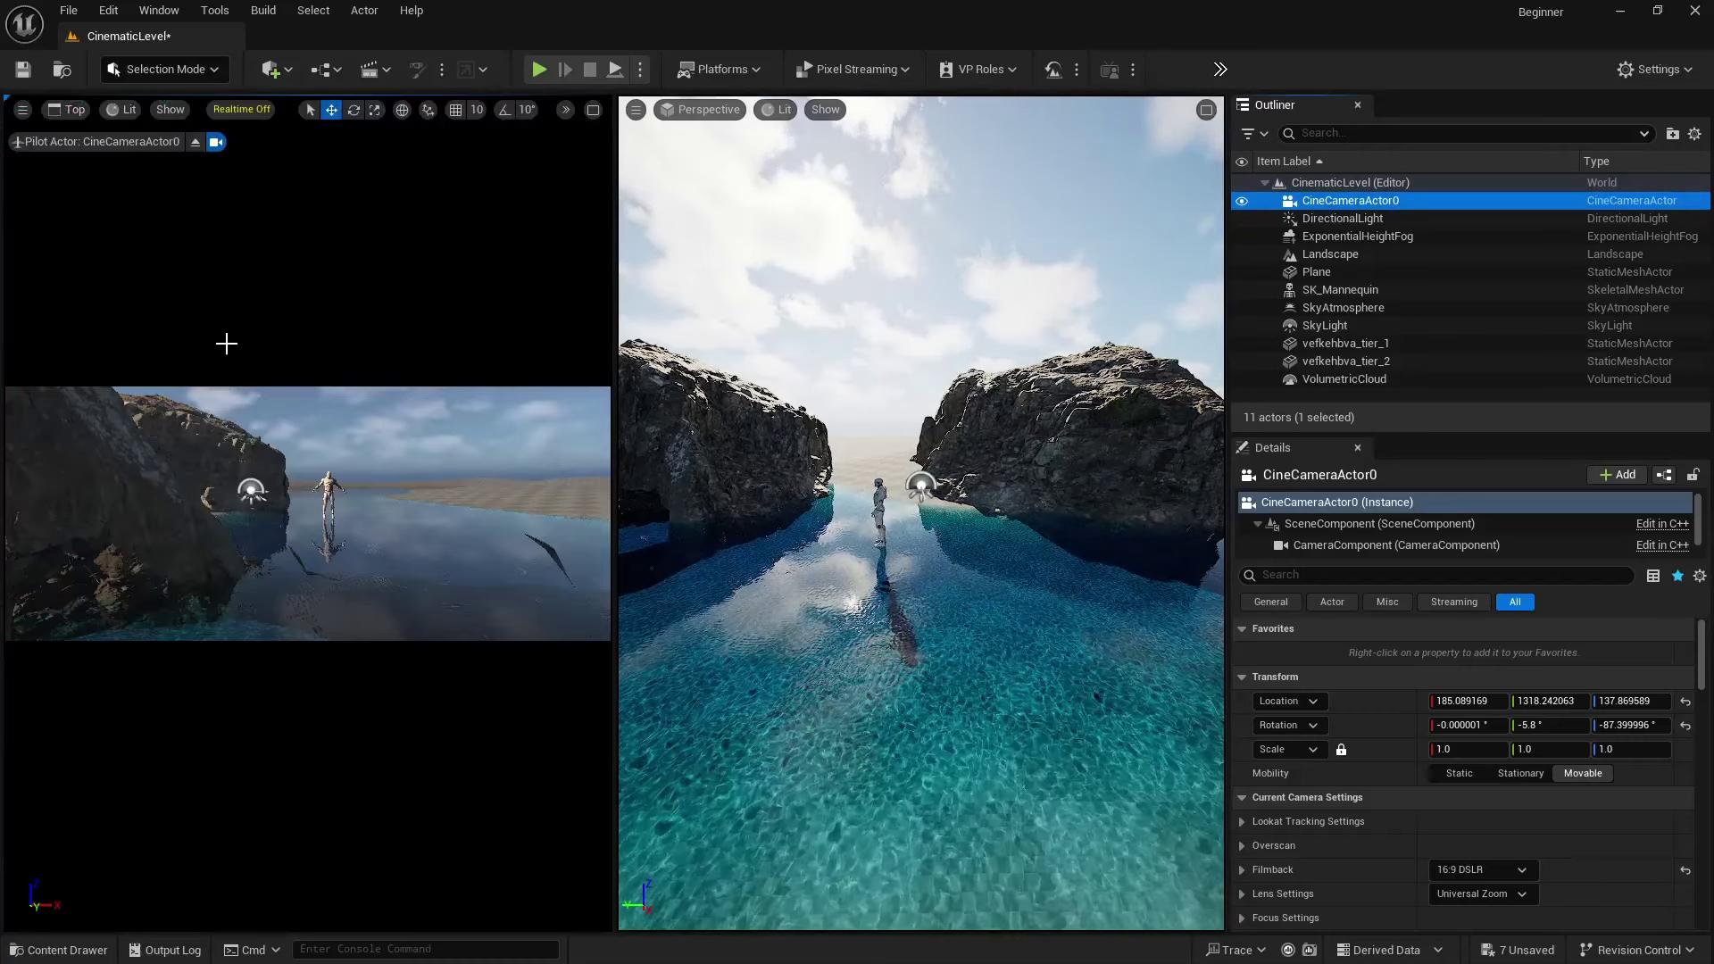
click(254, 109)
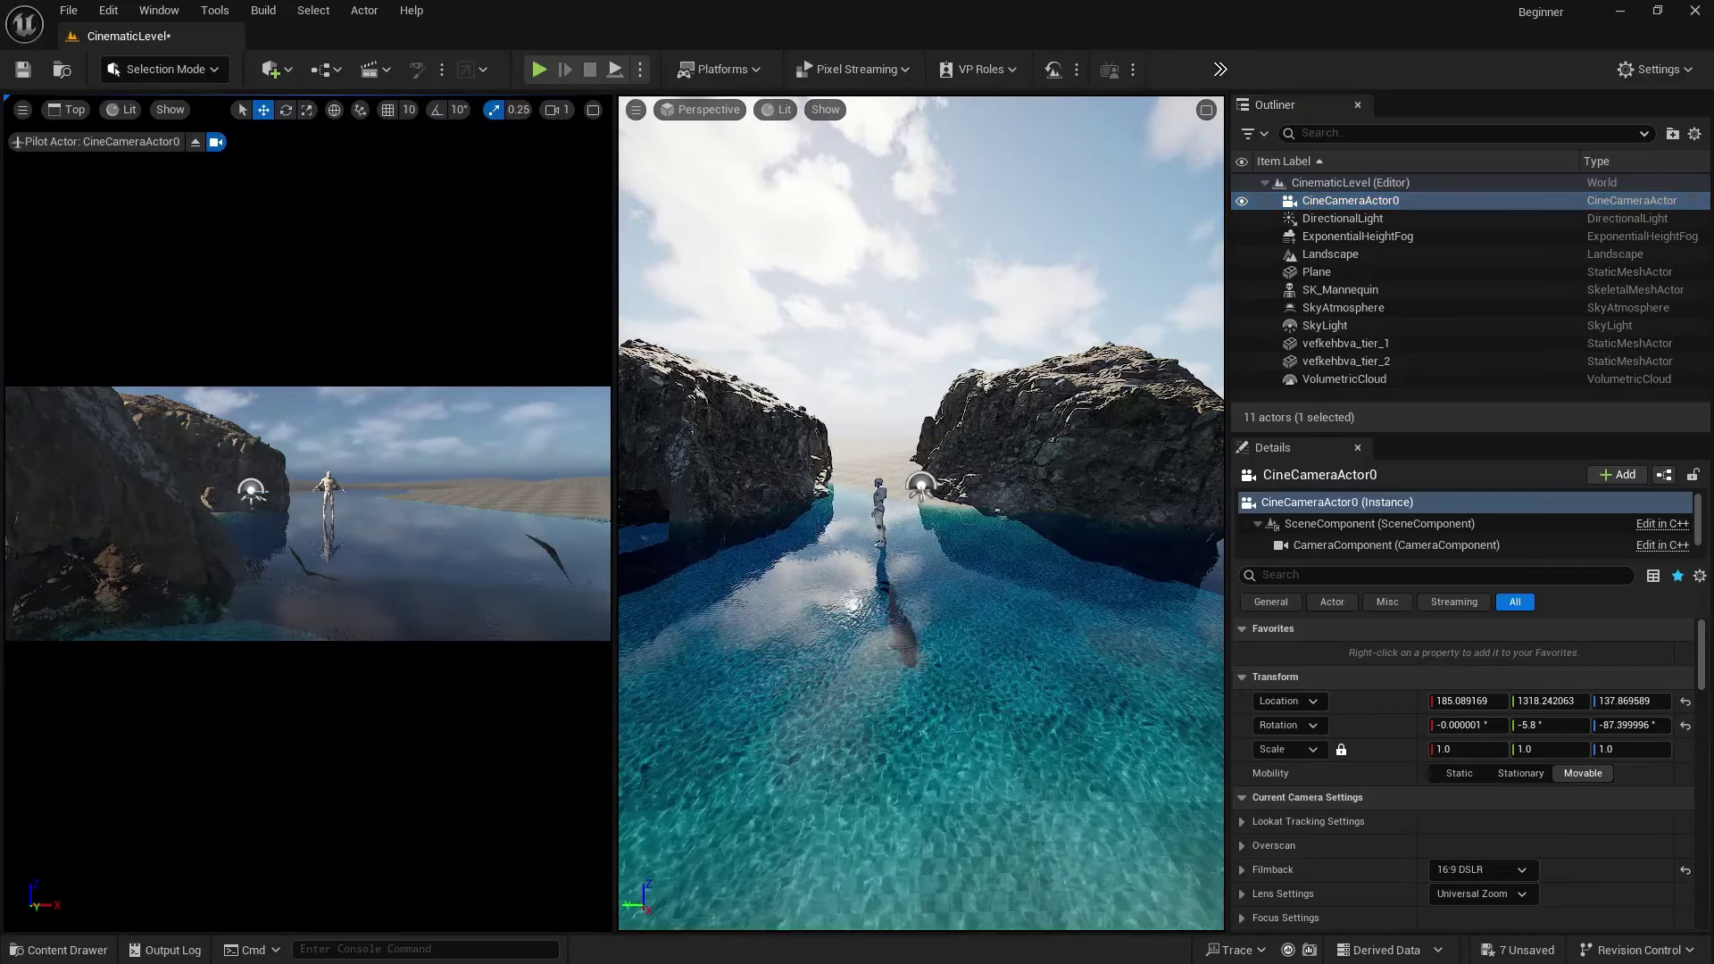
- Move the duplicated cliff vefkehbva_tier_2 away from the camera along the Y axis to about Y 2191
mouse_move(893, 500)
right_down()
mouse_move(826, 523)
mouse_move(912, 488)
right_up()
key(s)
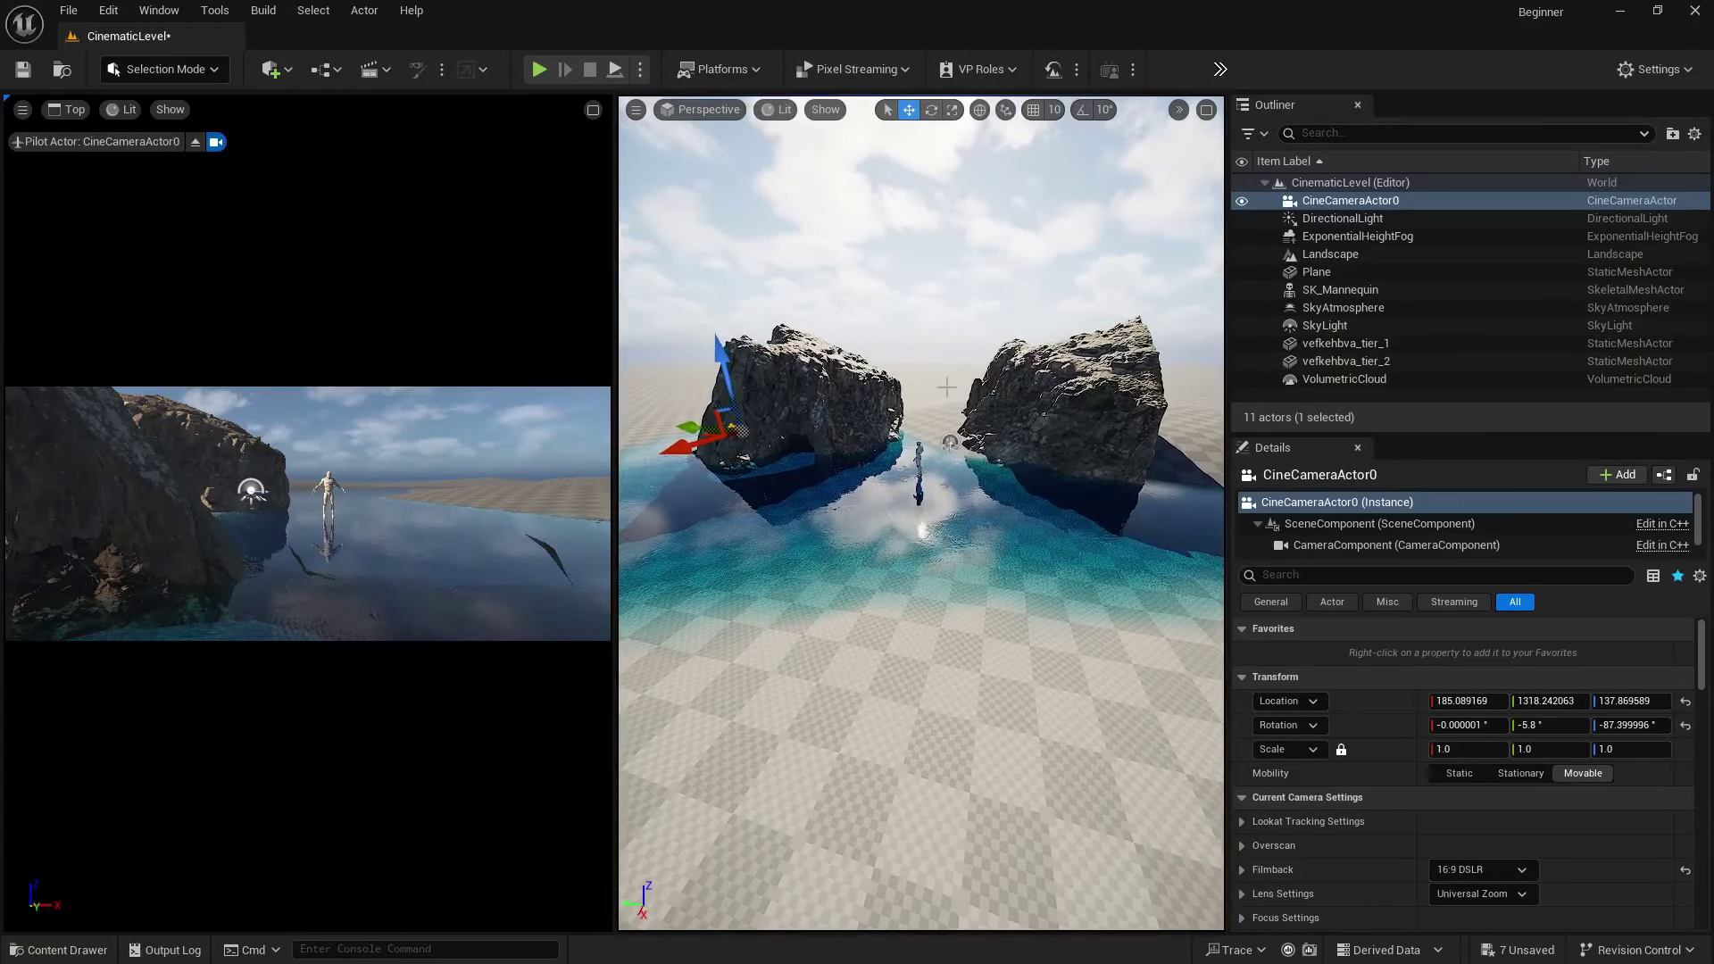
drag(684, 426, 641, 428)
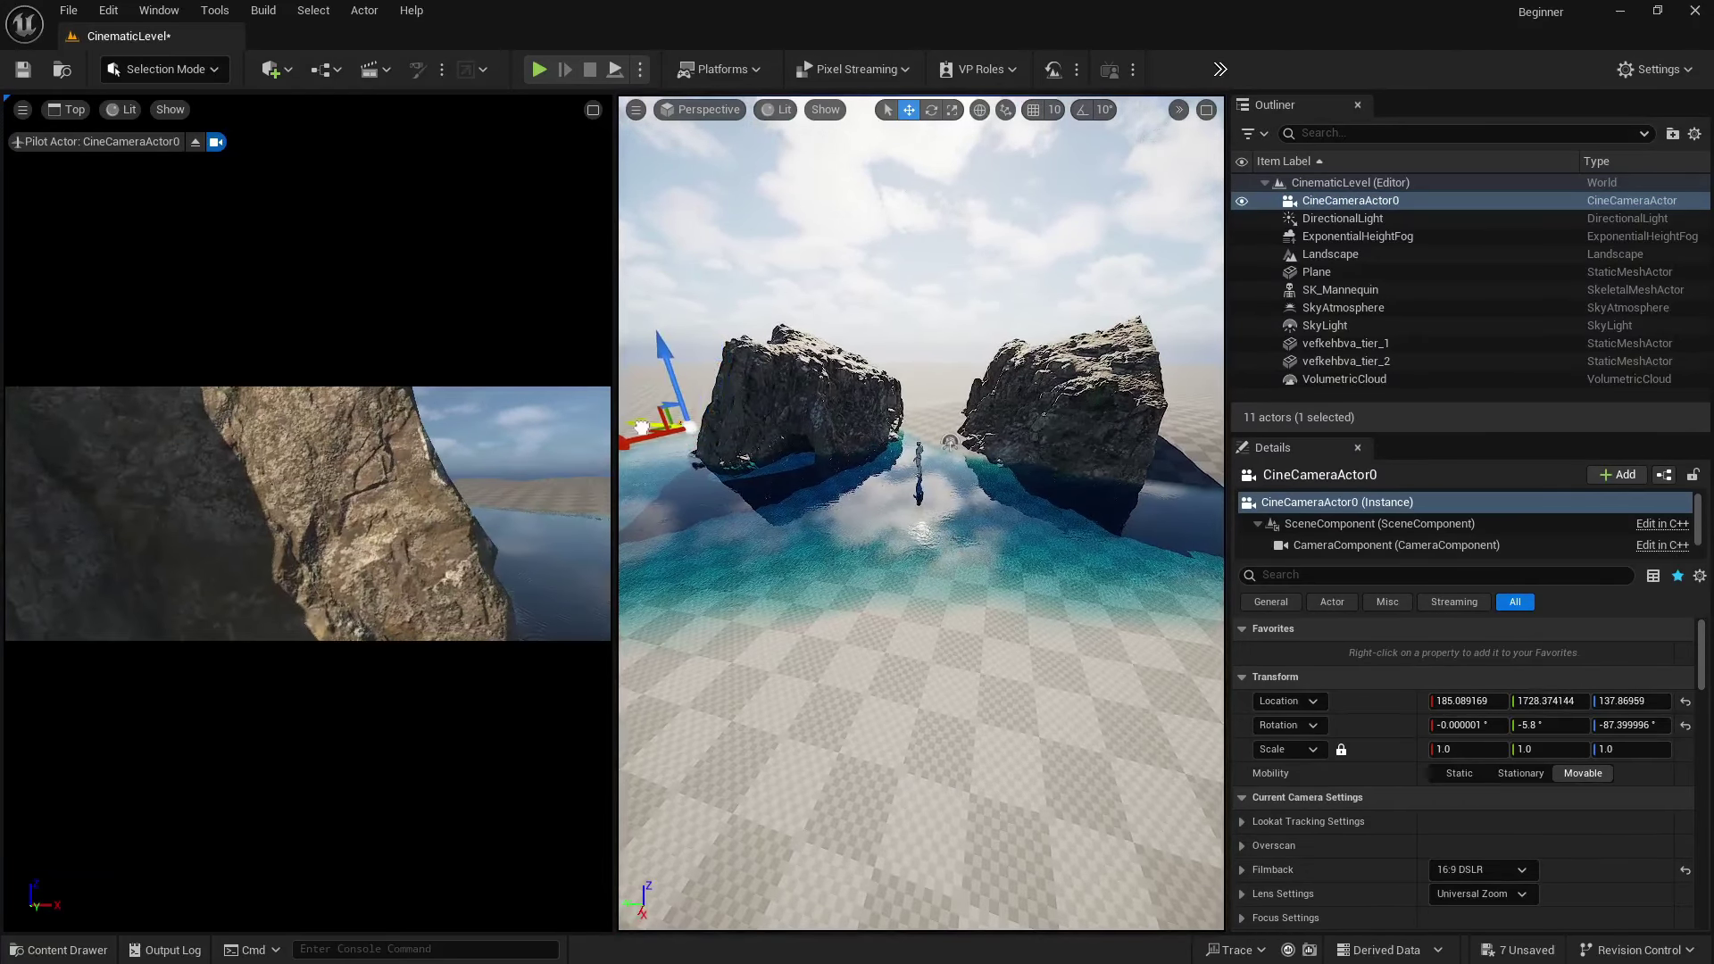
key(ctrl+z)
click(834, 404)
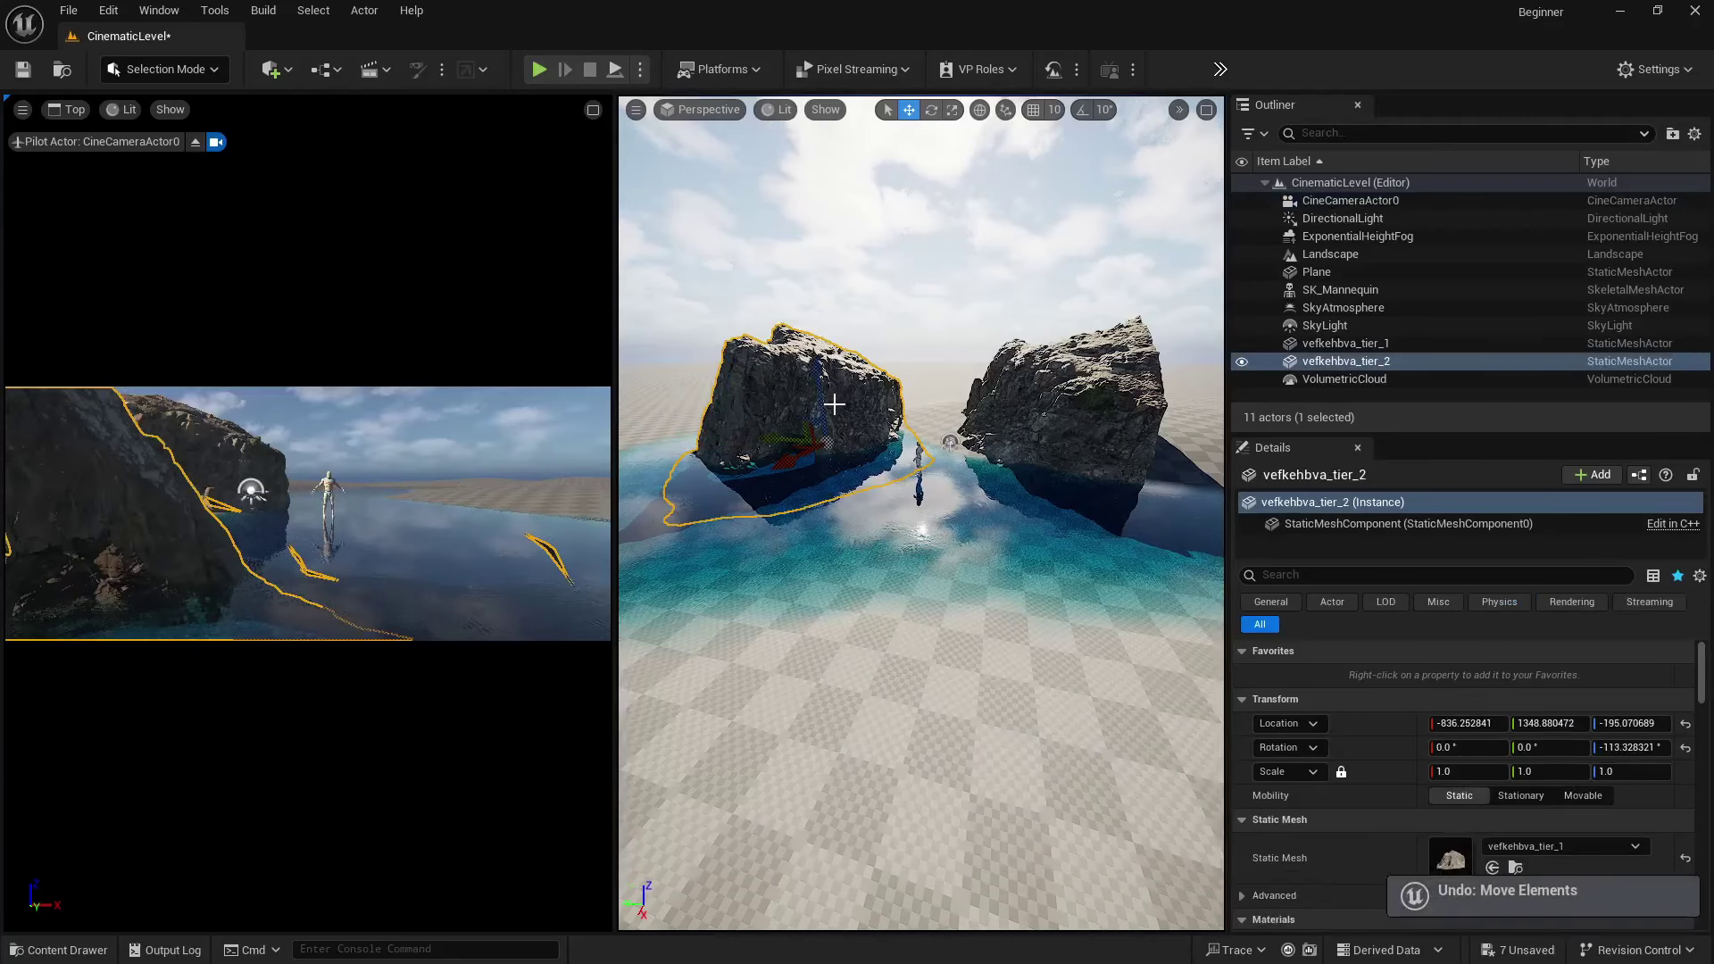
drag(778, 435, 704, 422)
- Reposition the duplicated cliff vefkehbva_tier_2 to about X -520, Y 2405
right_drag(704, 423, 621, 359)
key(w)
key(w)
mouse_move(844, 417)
right_down()
mouse_move(859, 476)
mouse_move(845, 418)
right_up()
key(e)
key(s)
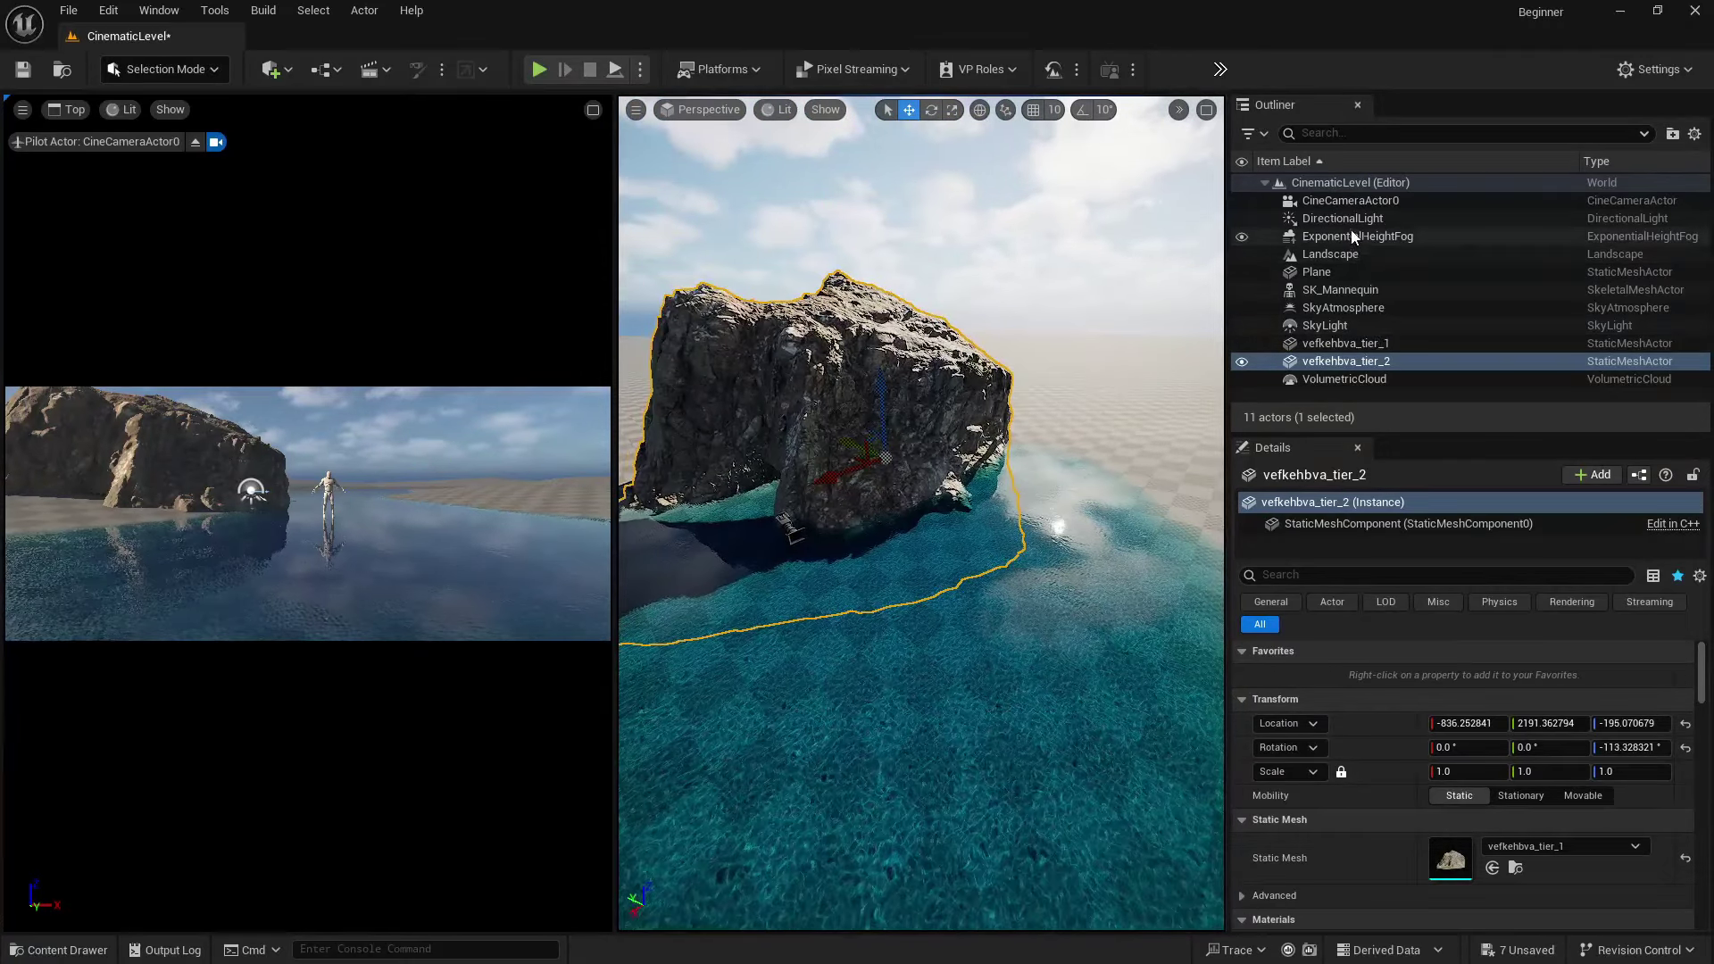
click(1351, 201)
key(a)
right_drag(925, 467, 1072, 507)
click(865, 426)
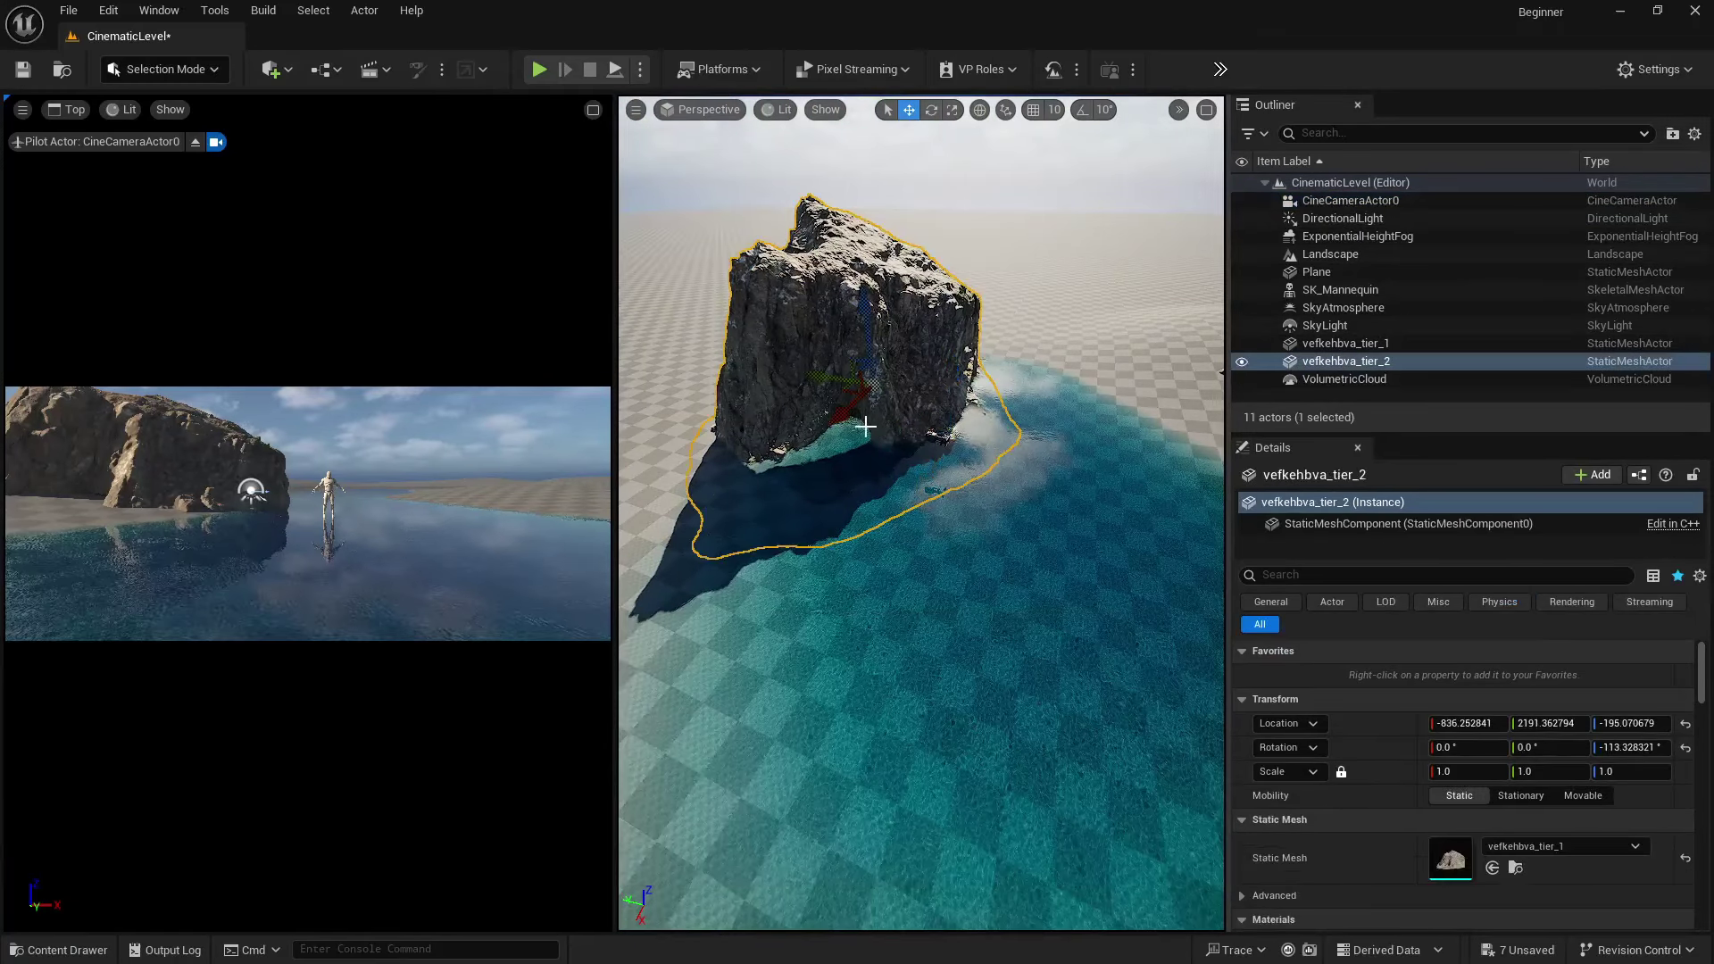
drag(827, 381, 796, 418)
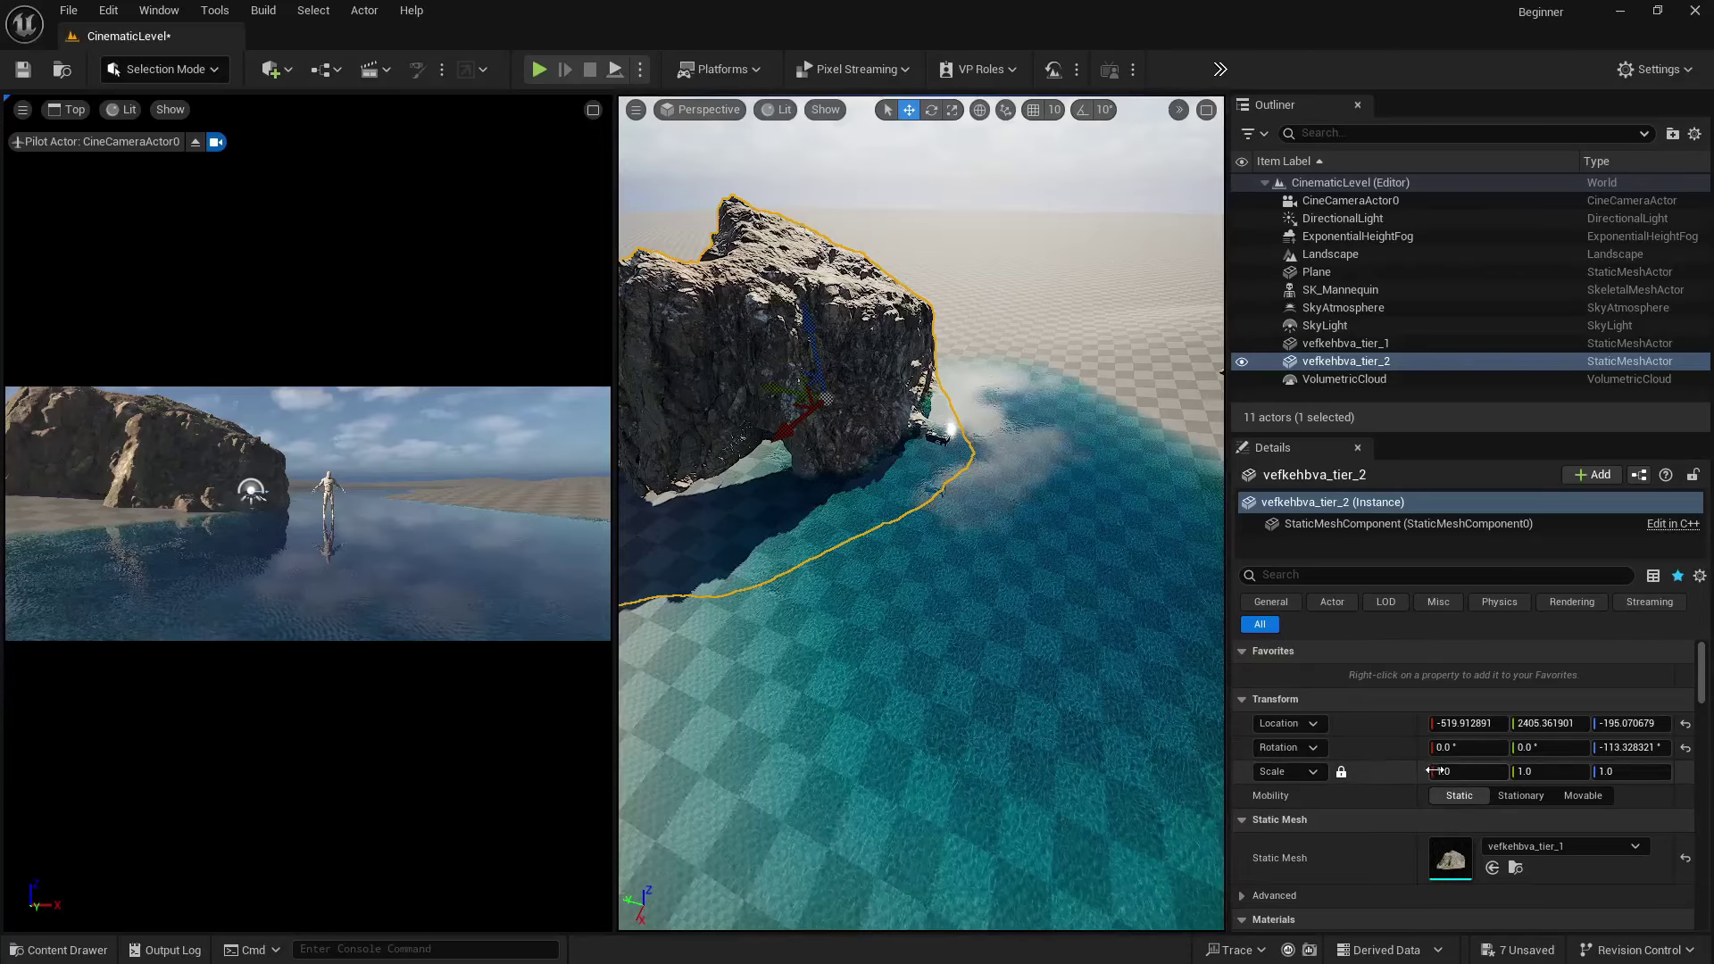
- Scale cliff vefkehbva_tier_2 uniformly to 3.0 and move it out to about Y 5042
key(Return)
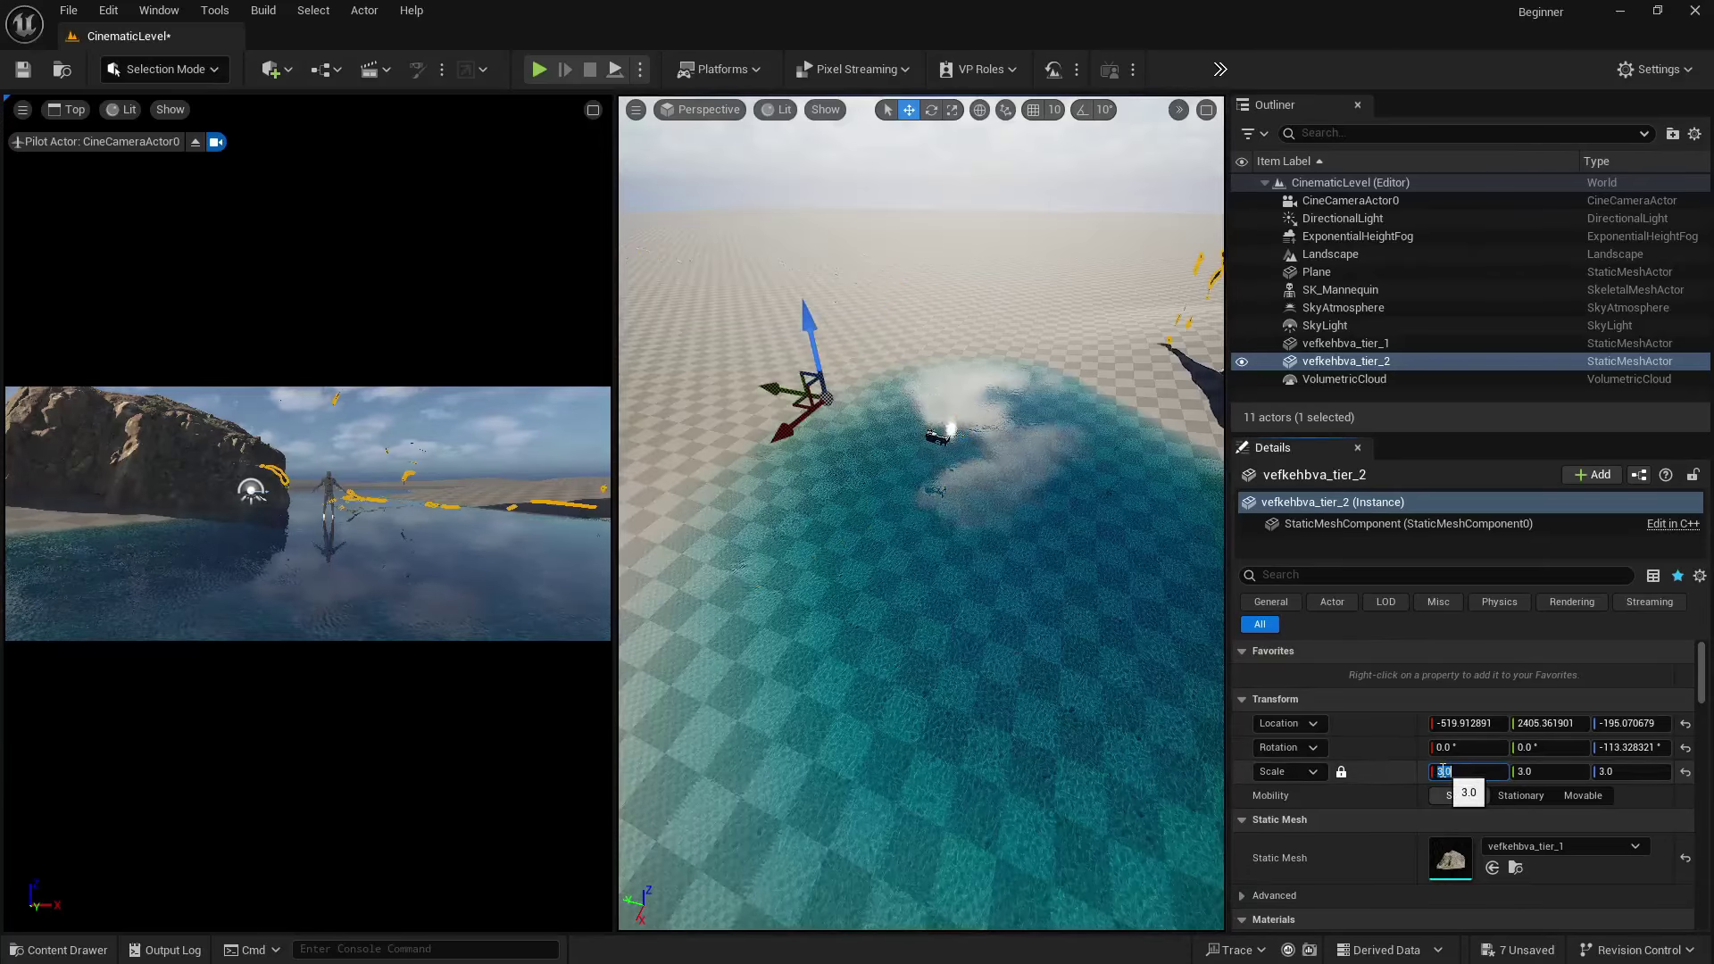
scroll(1077, 570, down, 10)
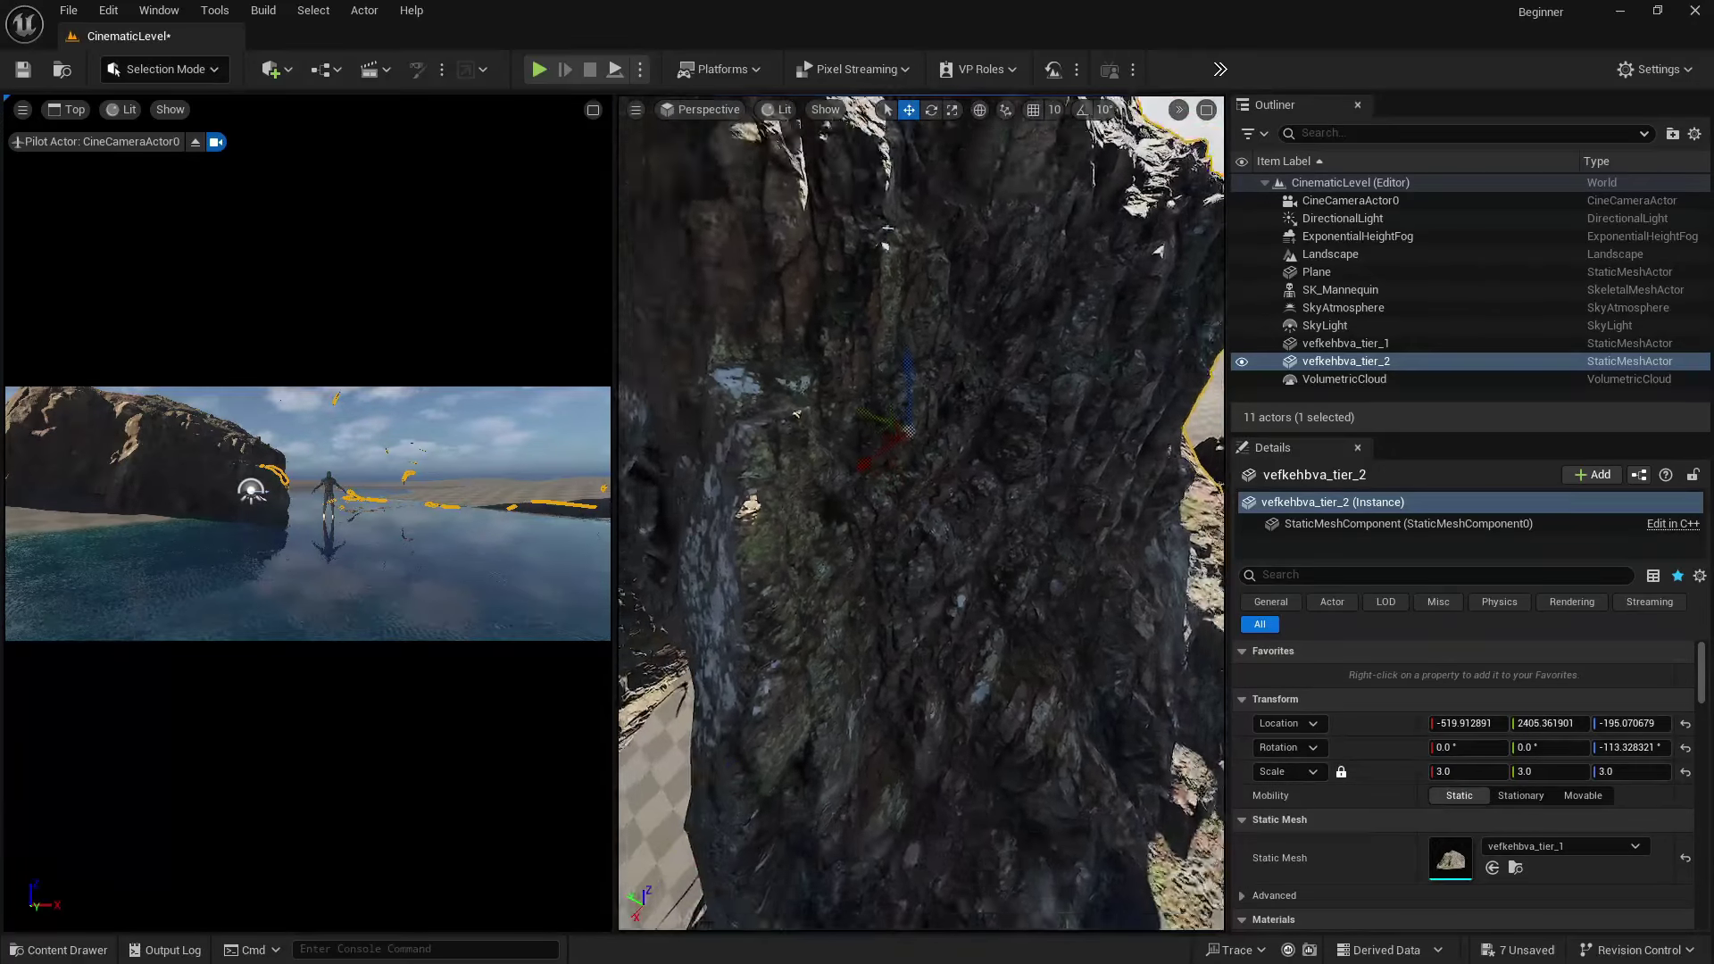
drag(852, 427, 711, 387)
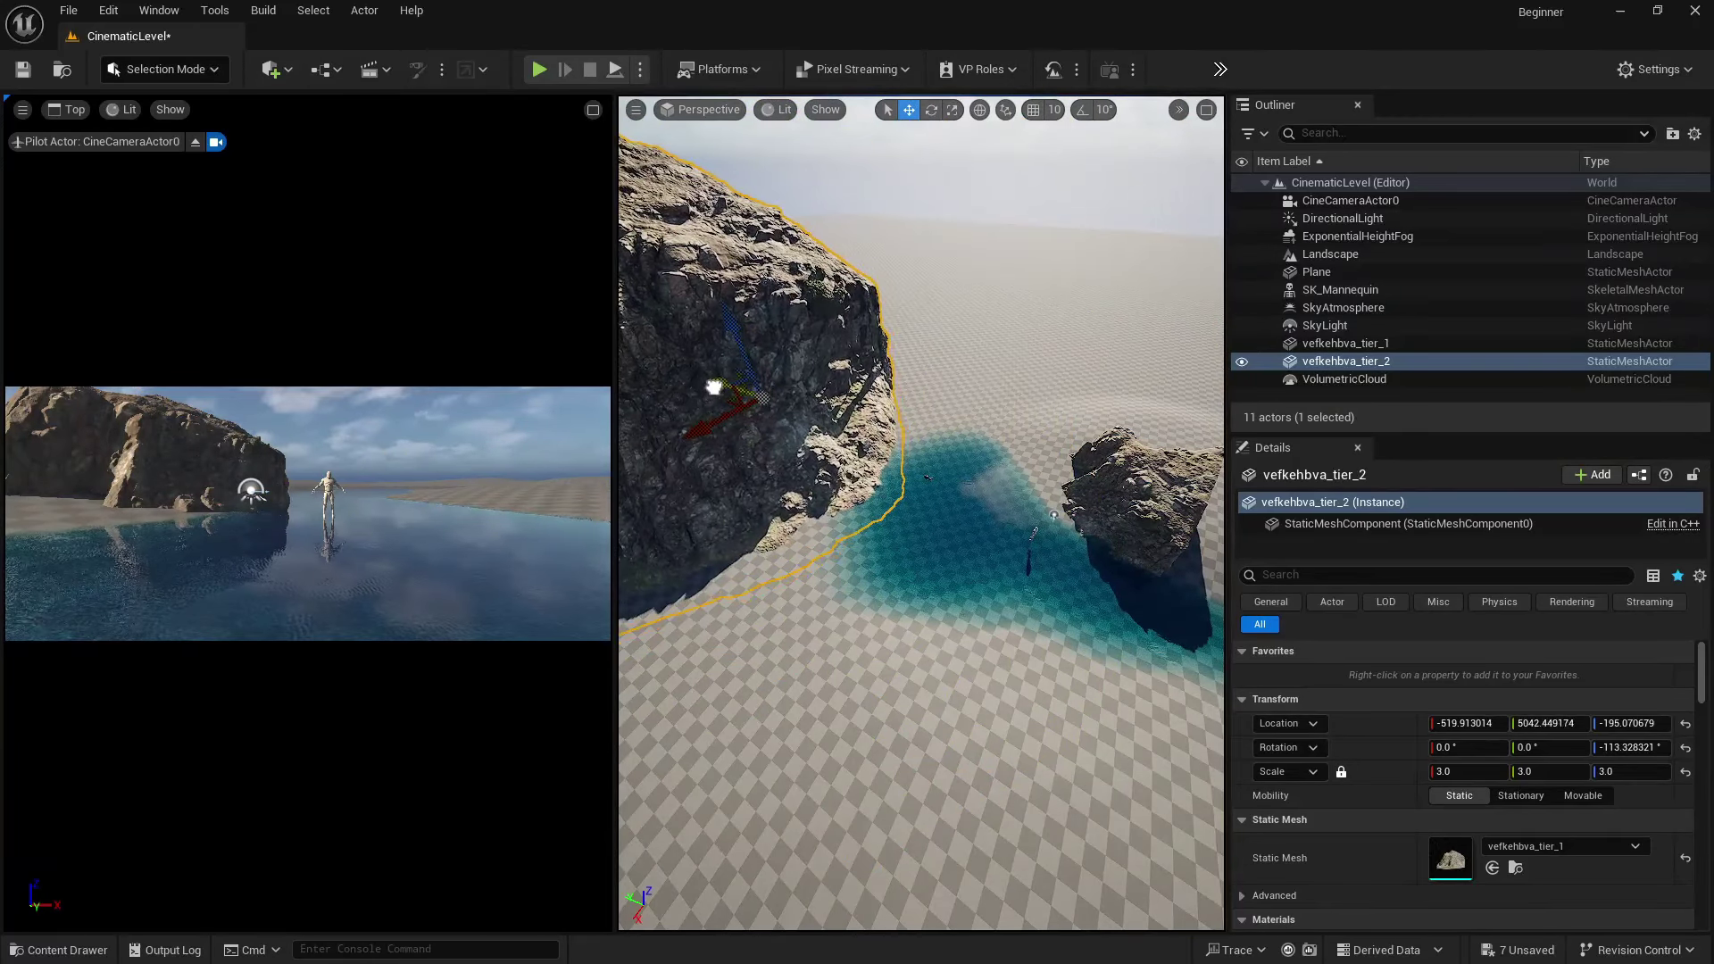
- Duplicate the enlarged cliff, rotate the copy to about -75° around Z, and place it near X -3805, Y 2472, Z -525
right_drag(798, 381, 758, 384)
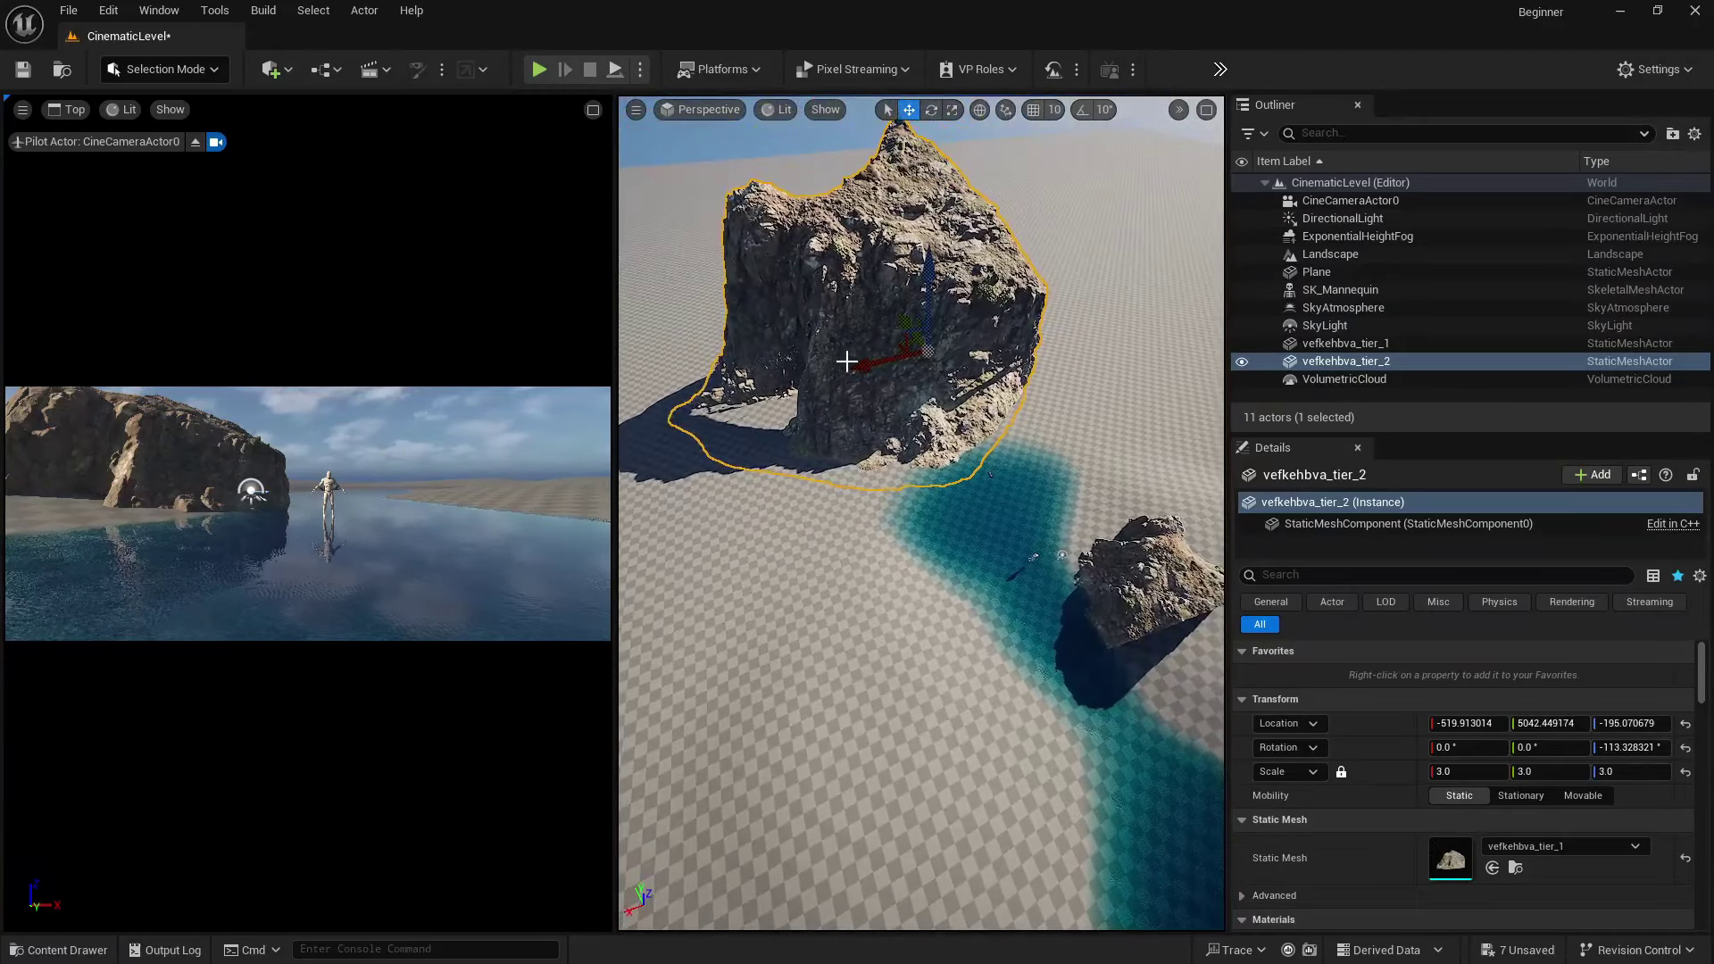
alt+drag(849, 357, 1108, 305)
key(e)
drag(1103, 407, 1037, 396)
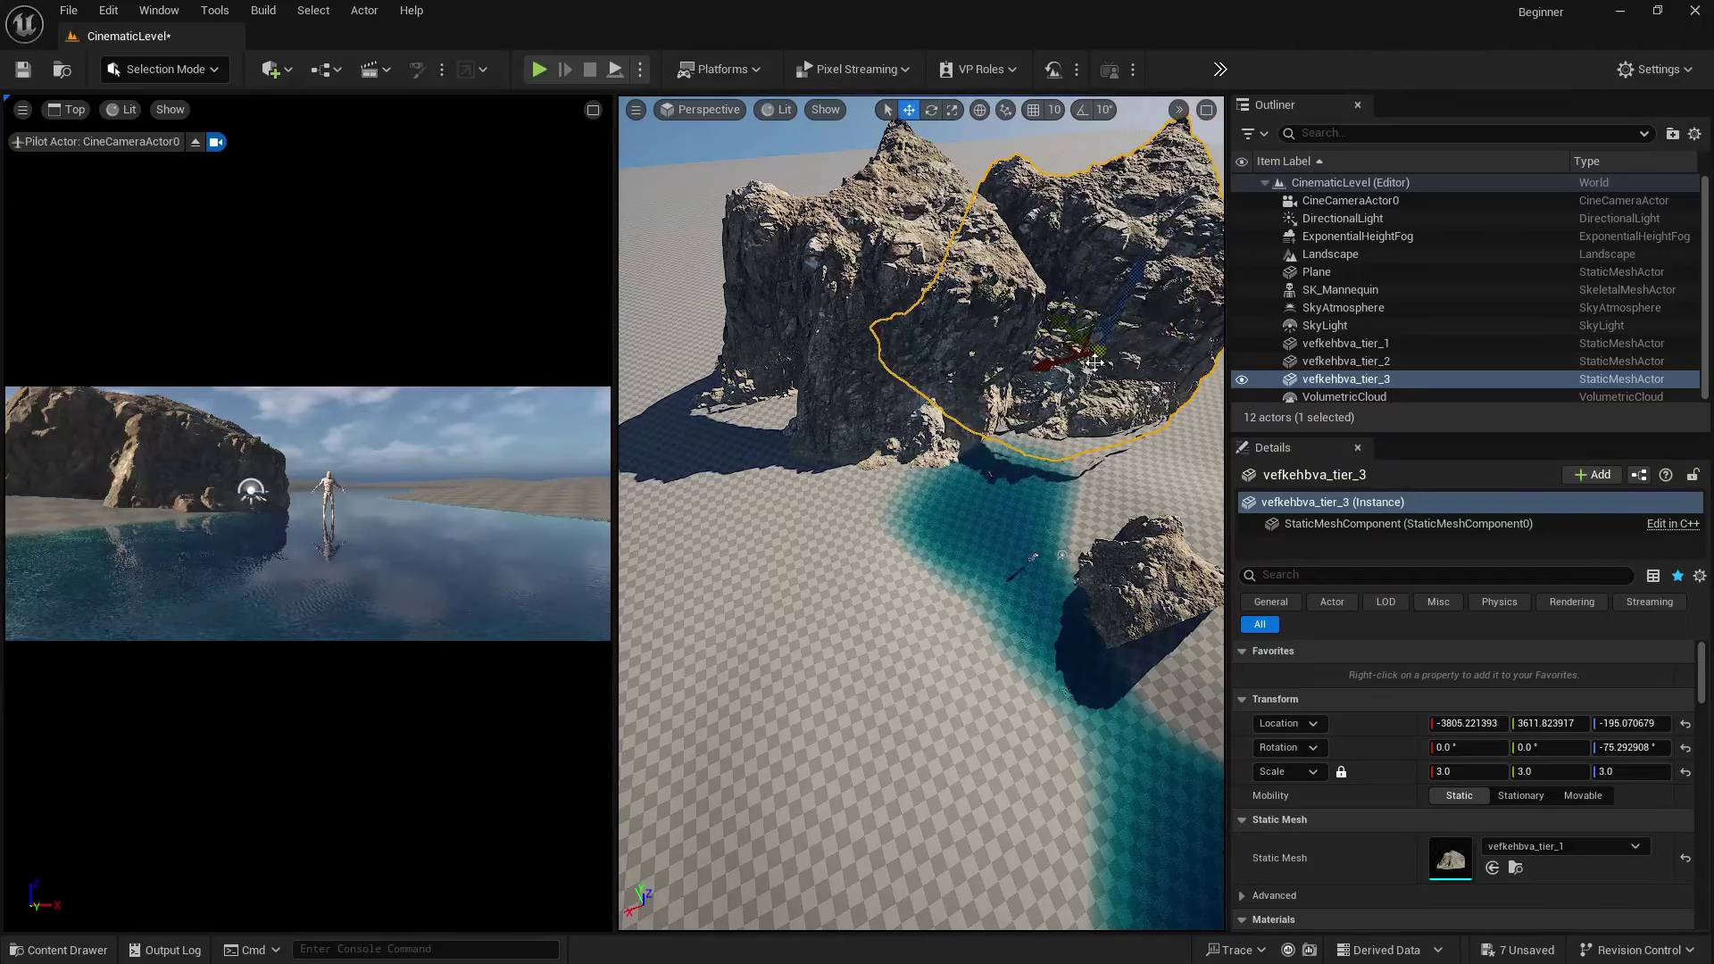
drag(1126, 306, 1101, 348)
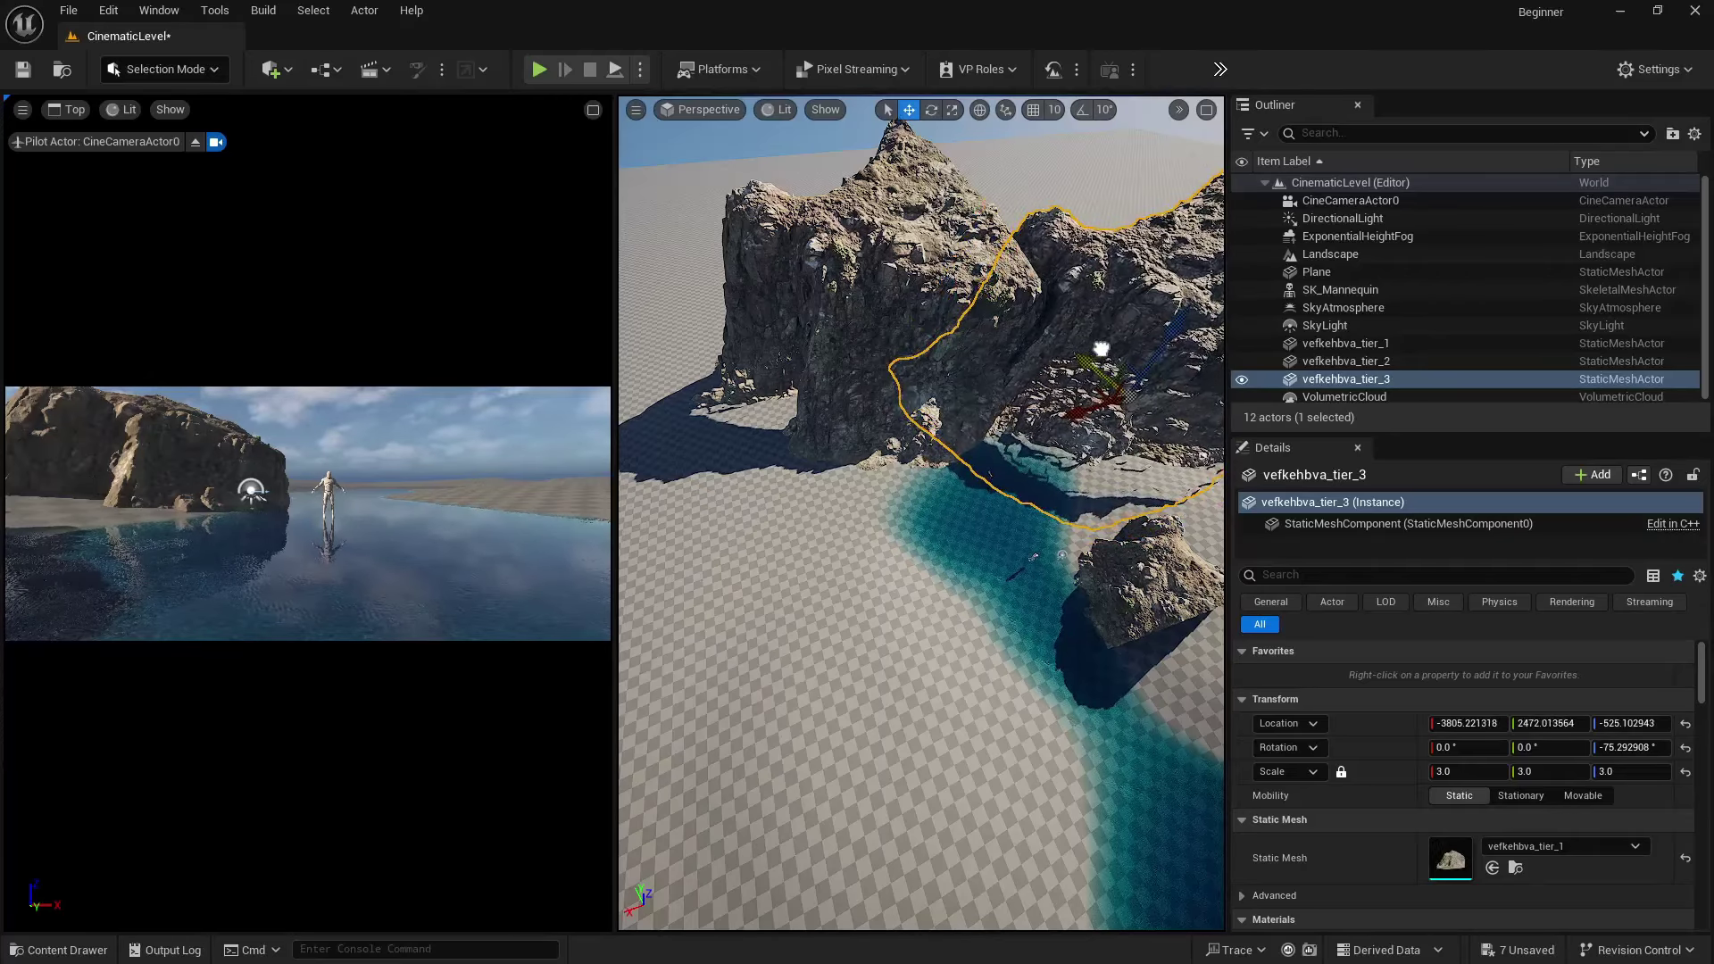
- Make the cliff's parent material M_MS_Base two-sided, save it, and close the material editor
right_drag(1102, 349, 1171, 358)
key(w)
right_drag(928, 398, 982, 439)
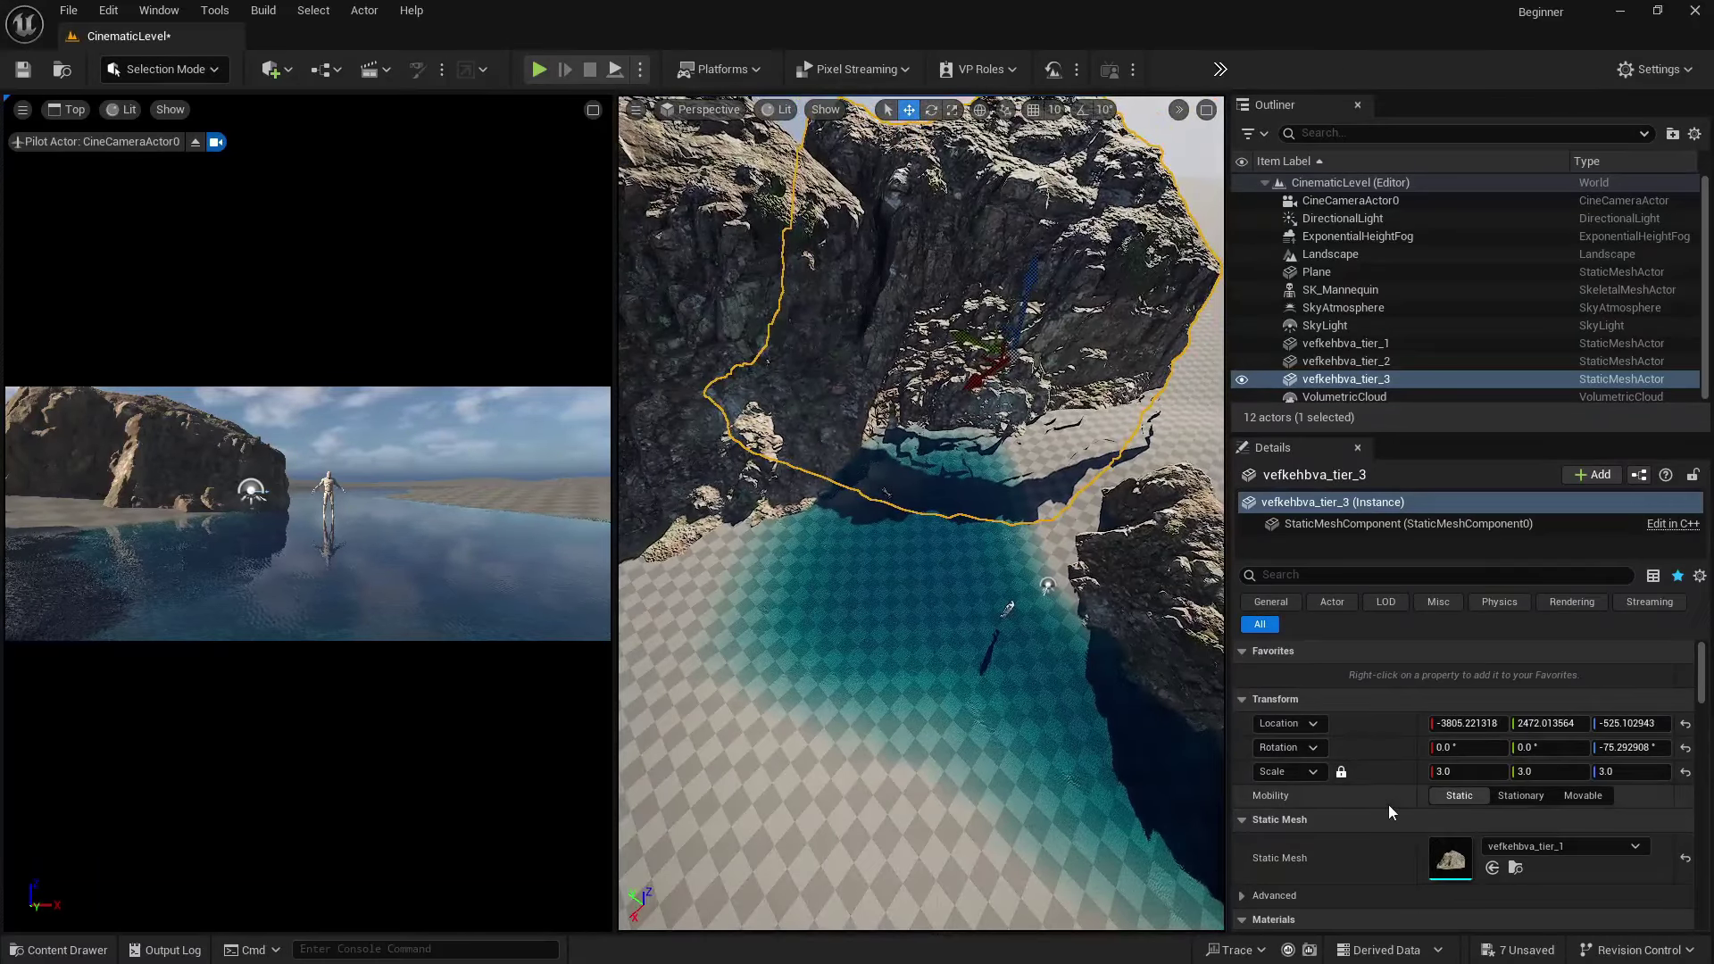
scroll(1389, 811, down, 1)
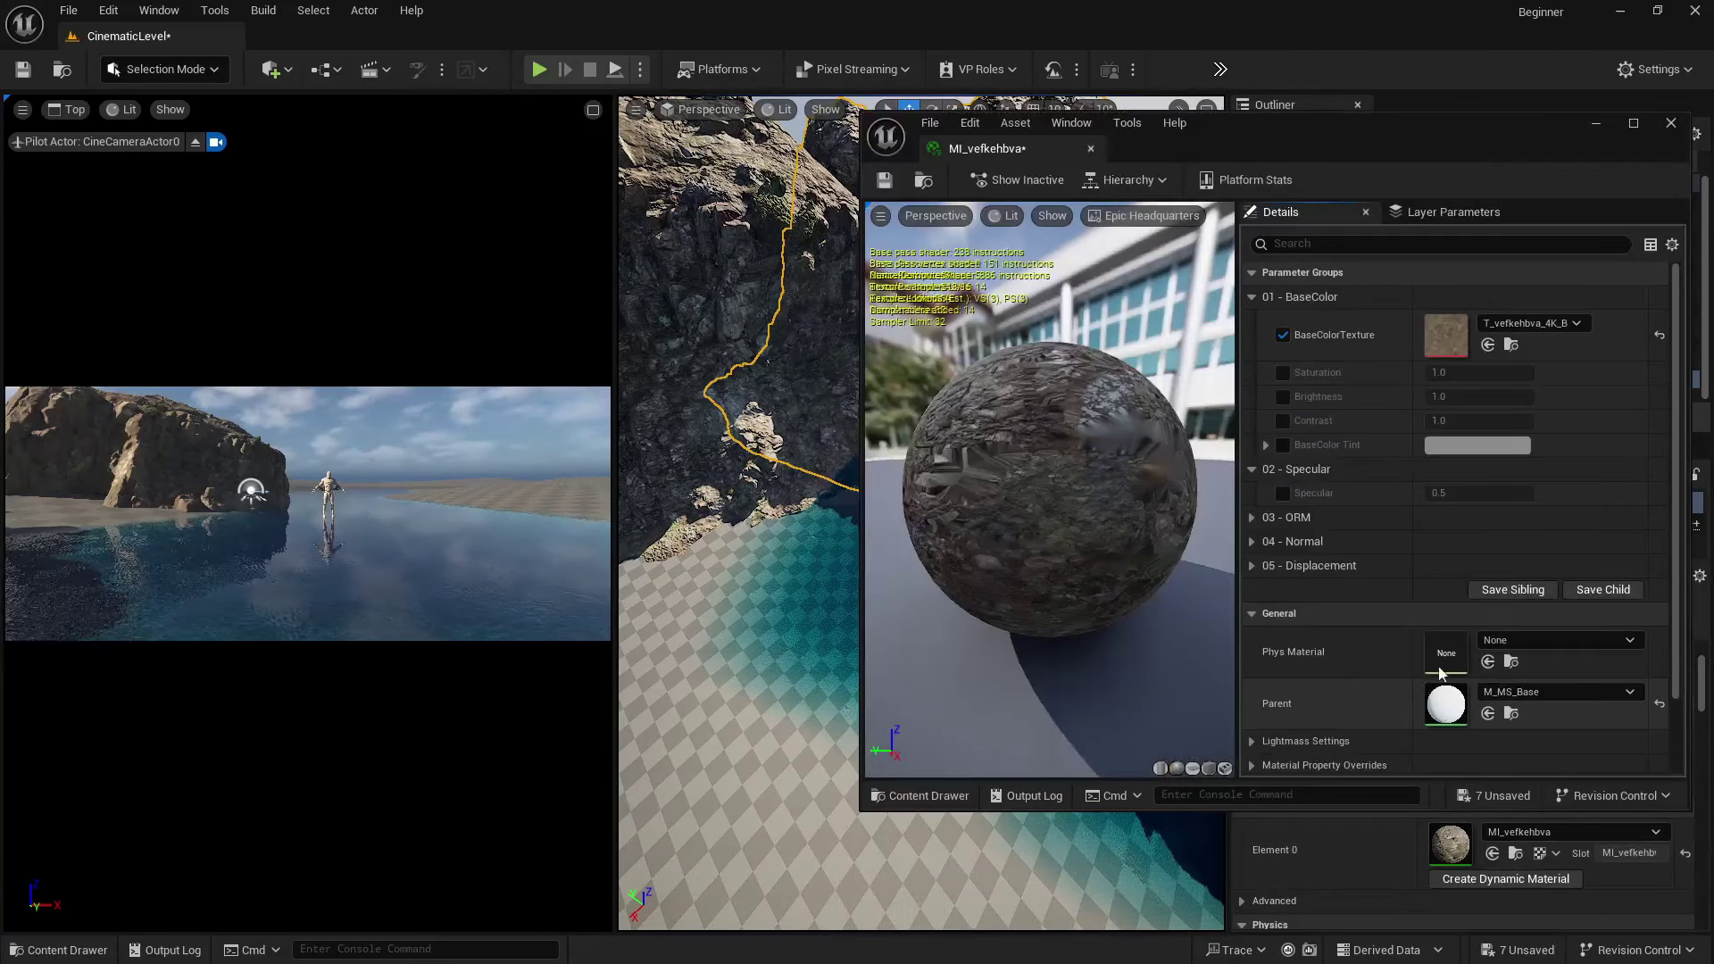
scroll(1377, 548, down, 1)
double_click(1447, 601)
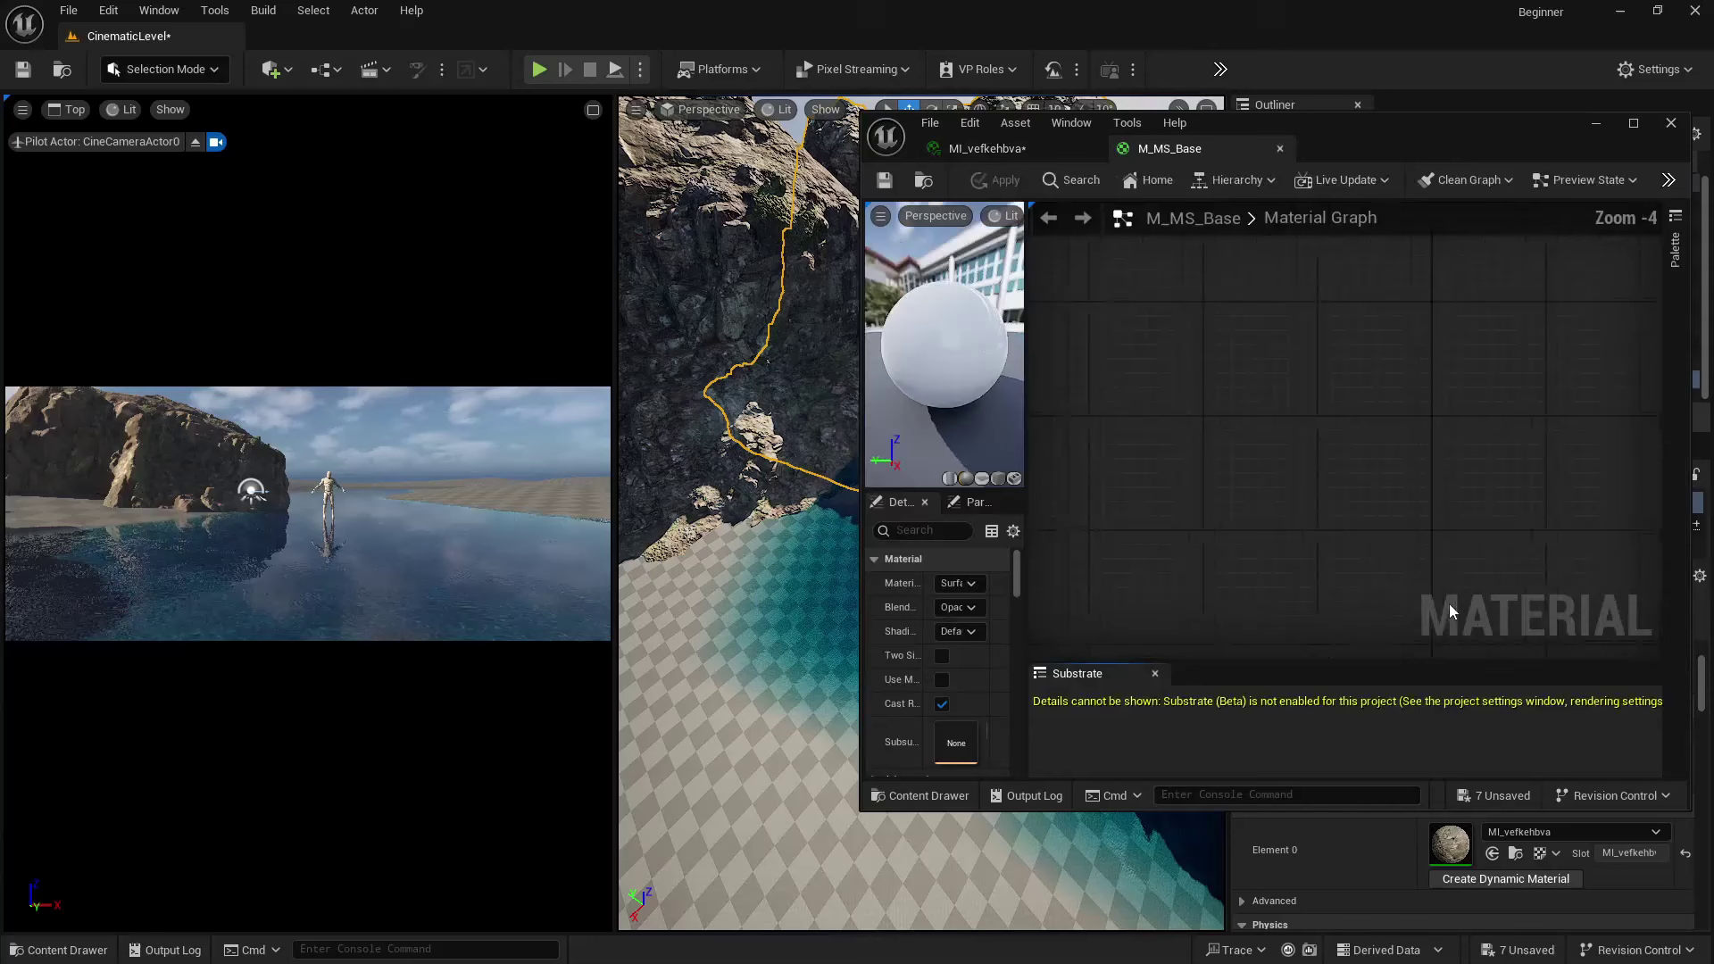
click(941, 656)
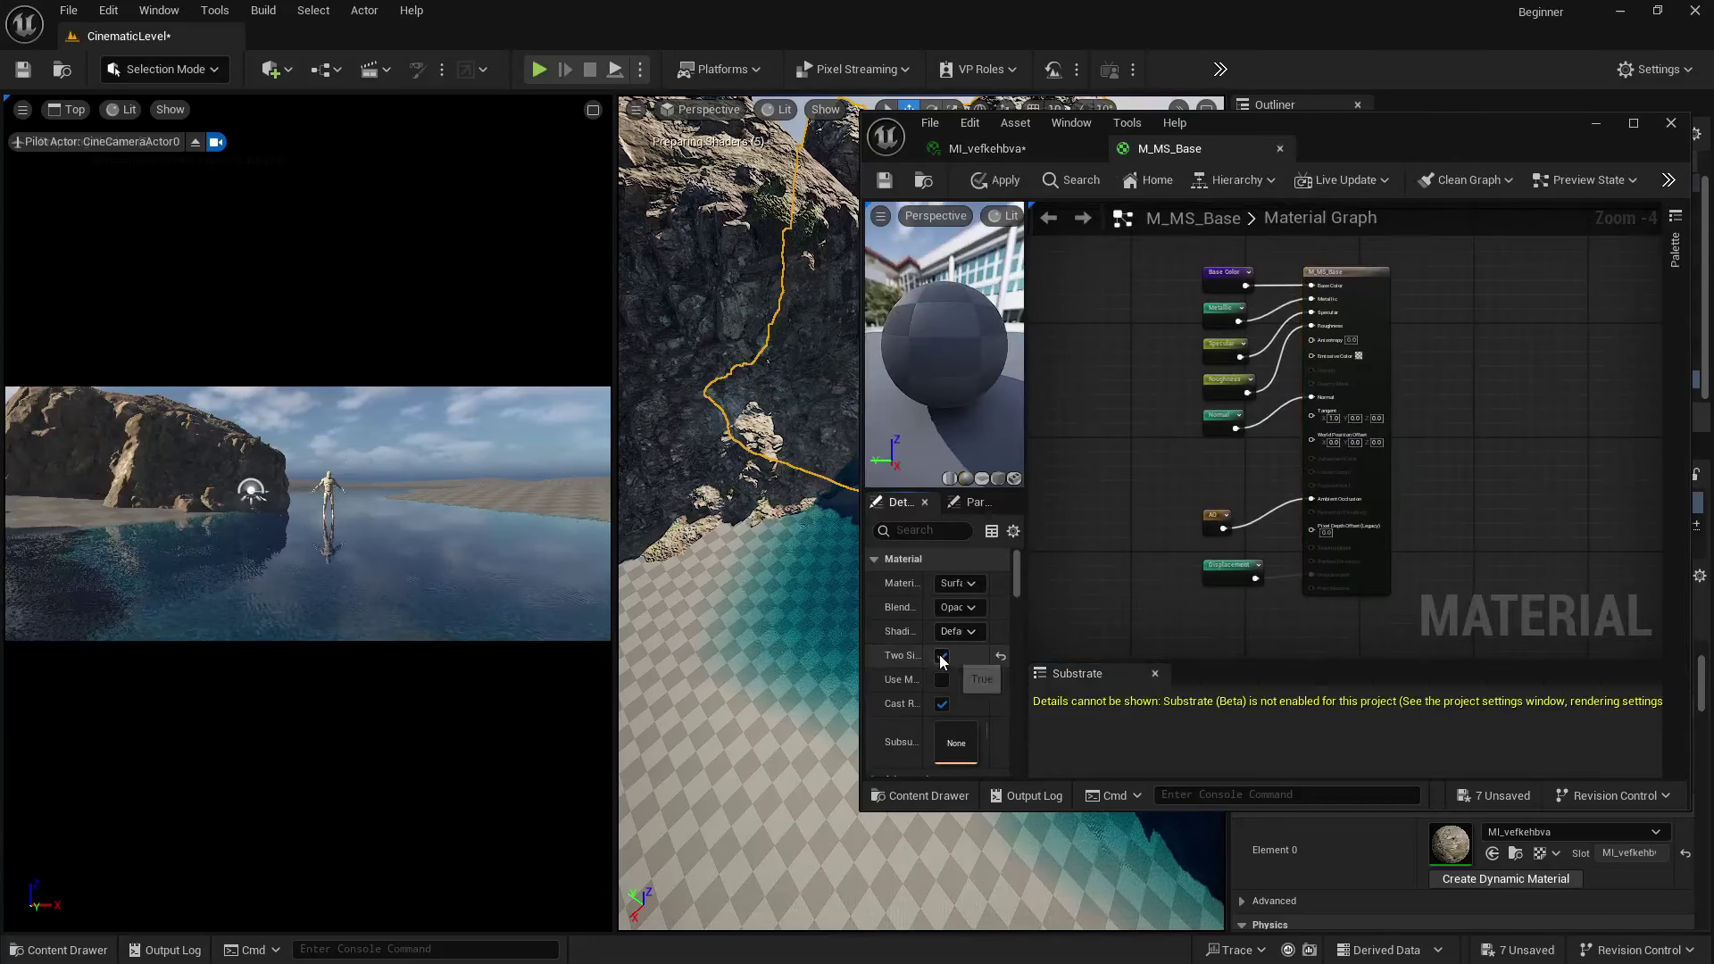
click(887, 182)
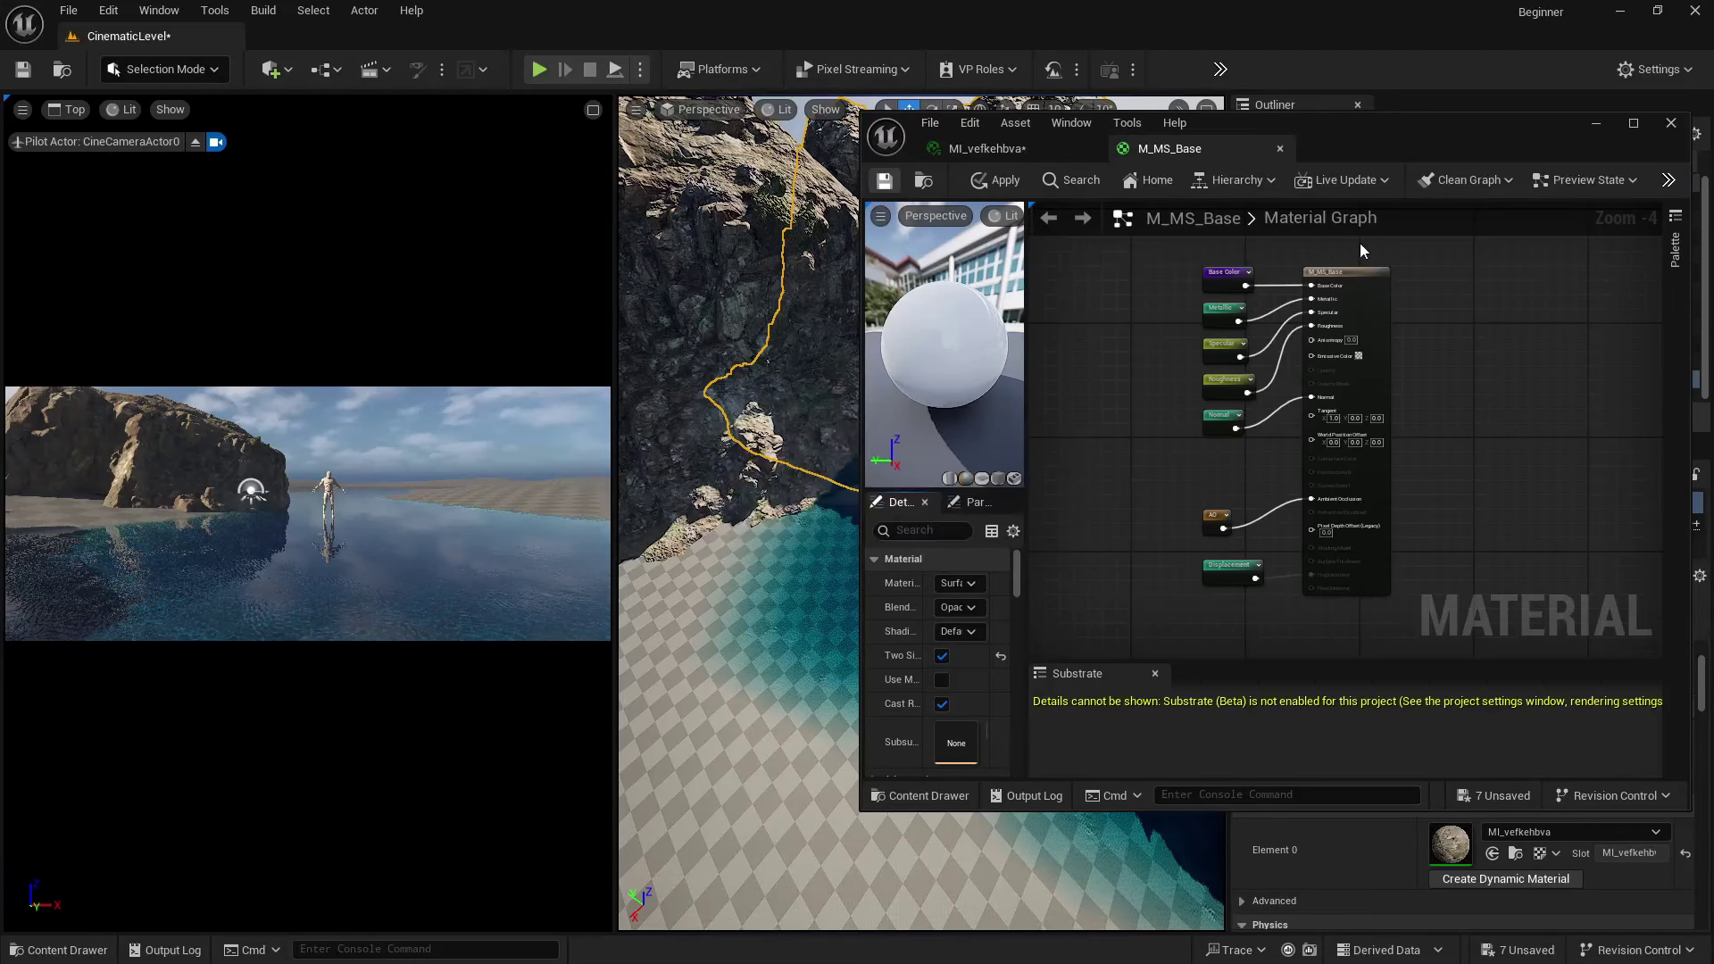
click(1671, 122)
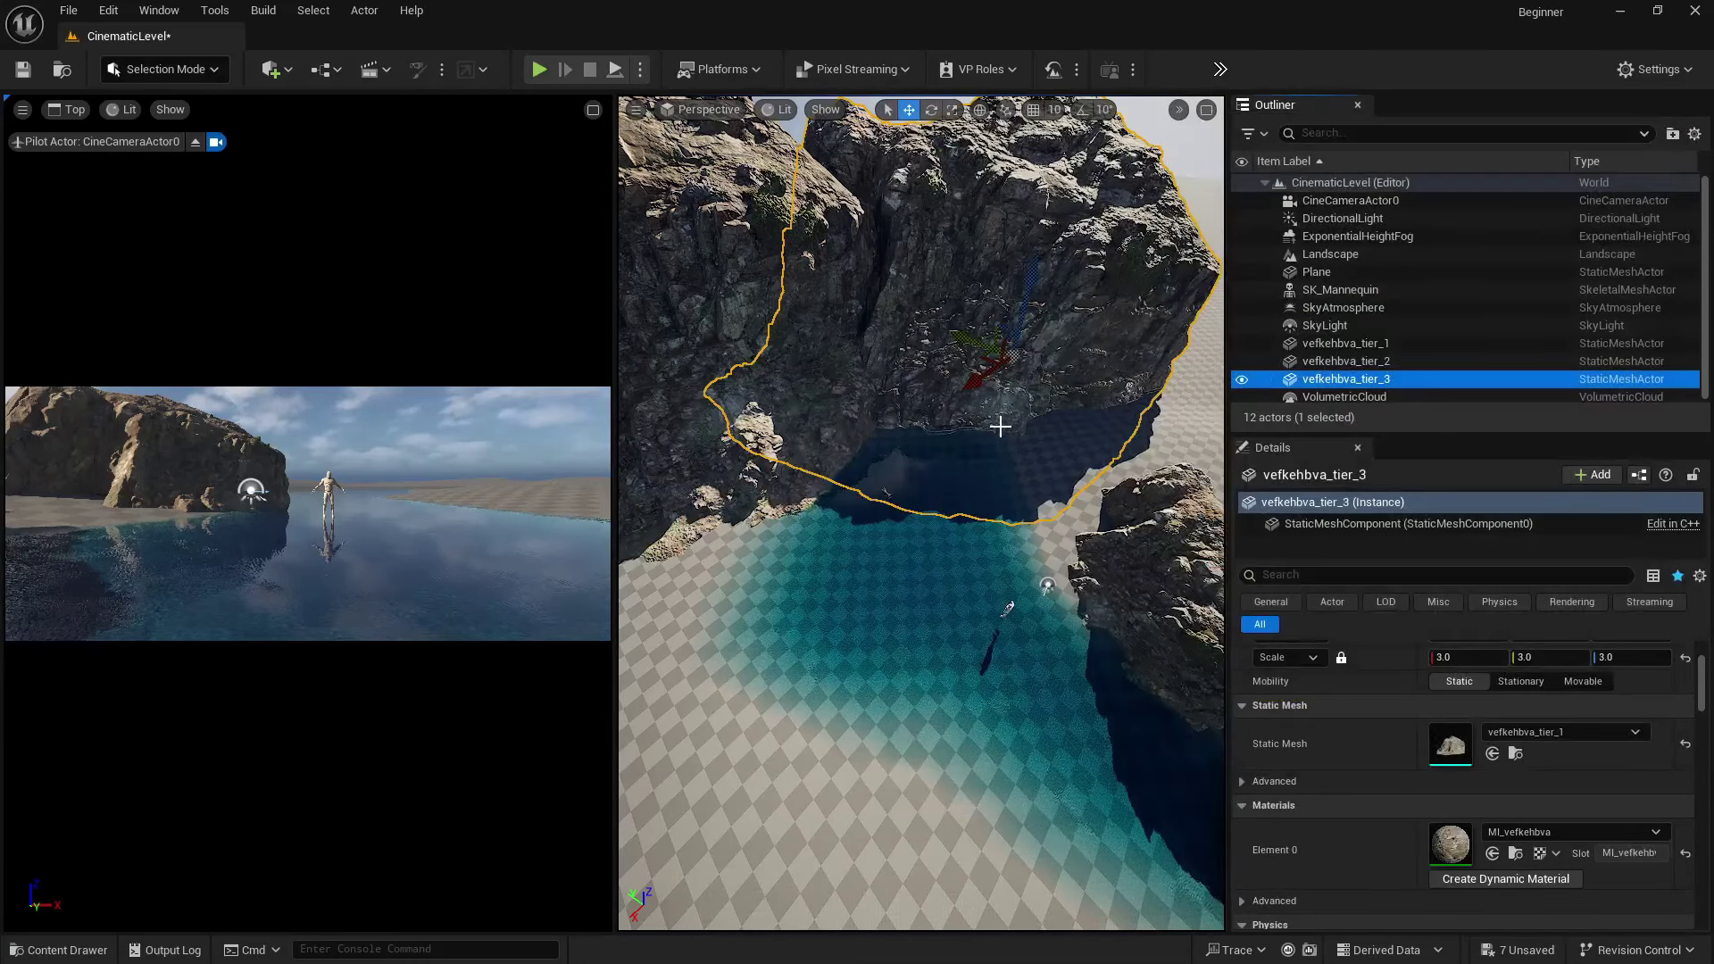
- Duplicate cliff vefkehbva_tier_3 beside the camera's side of the water and rotate the copy to show a different rock face
key(s)
mouse_move(1006, 422)
right_down()
mouse_move(1053, 424)
mouse_move(999, 422)
mouse_move(995, 390)
right_up()
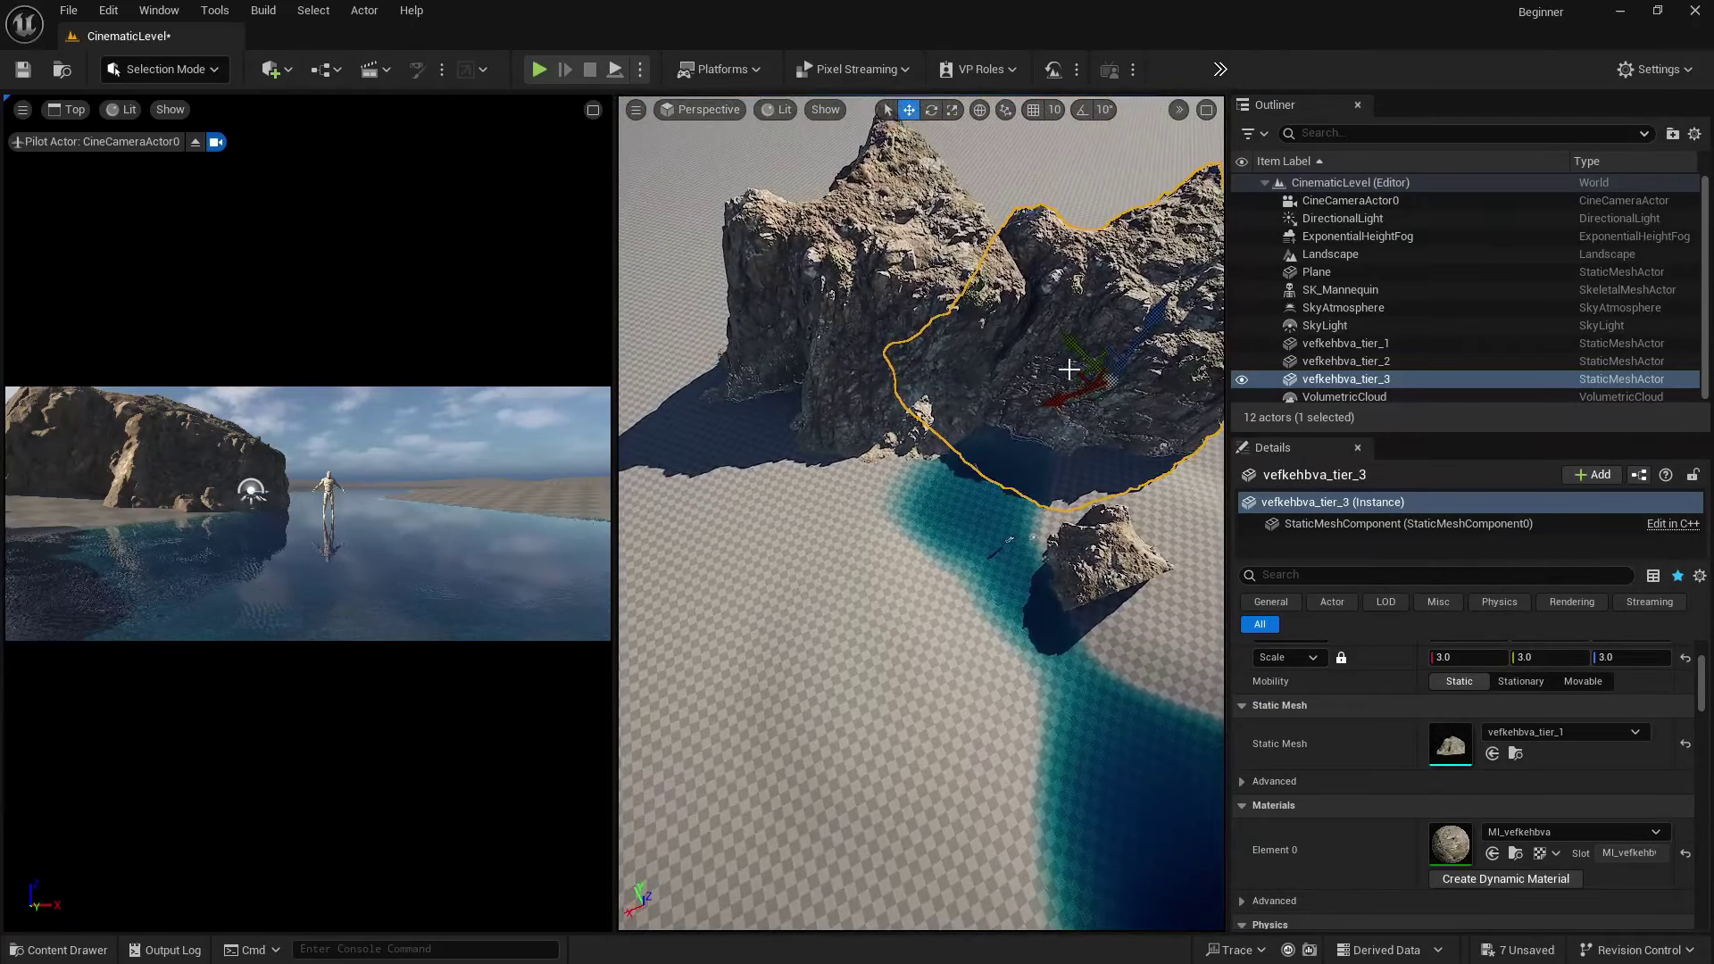
alt+drag(1076, 371, 812, 393)
key(e)
drag(882, 506, 904, 511)
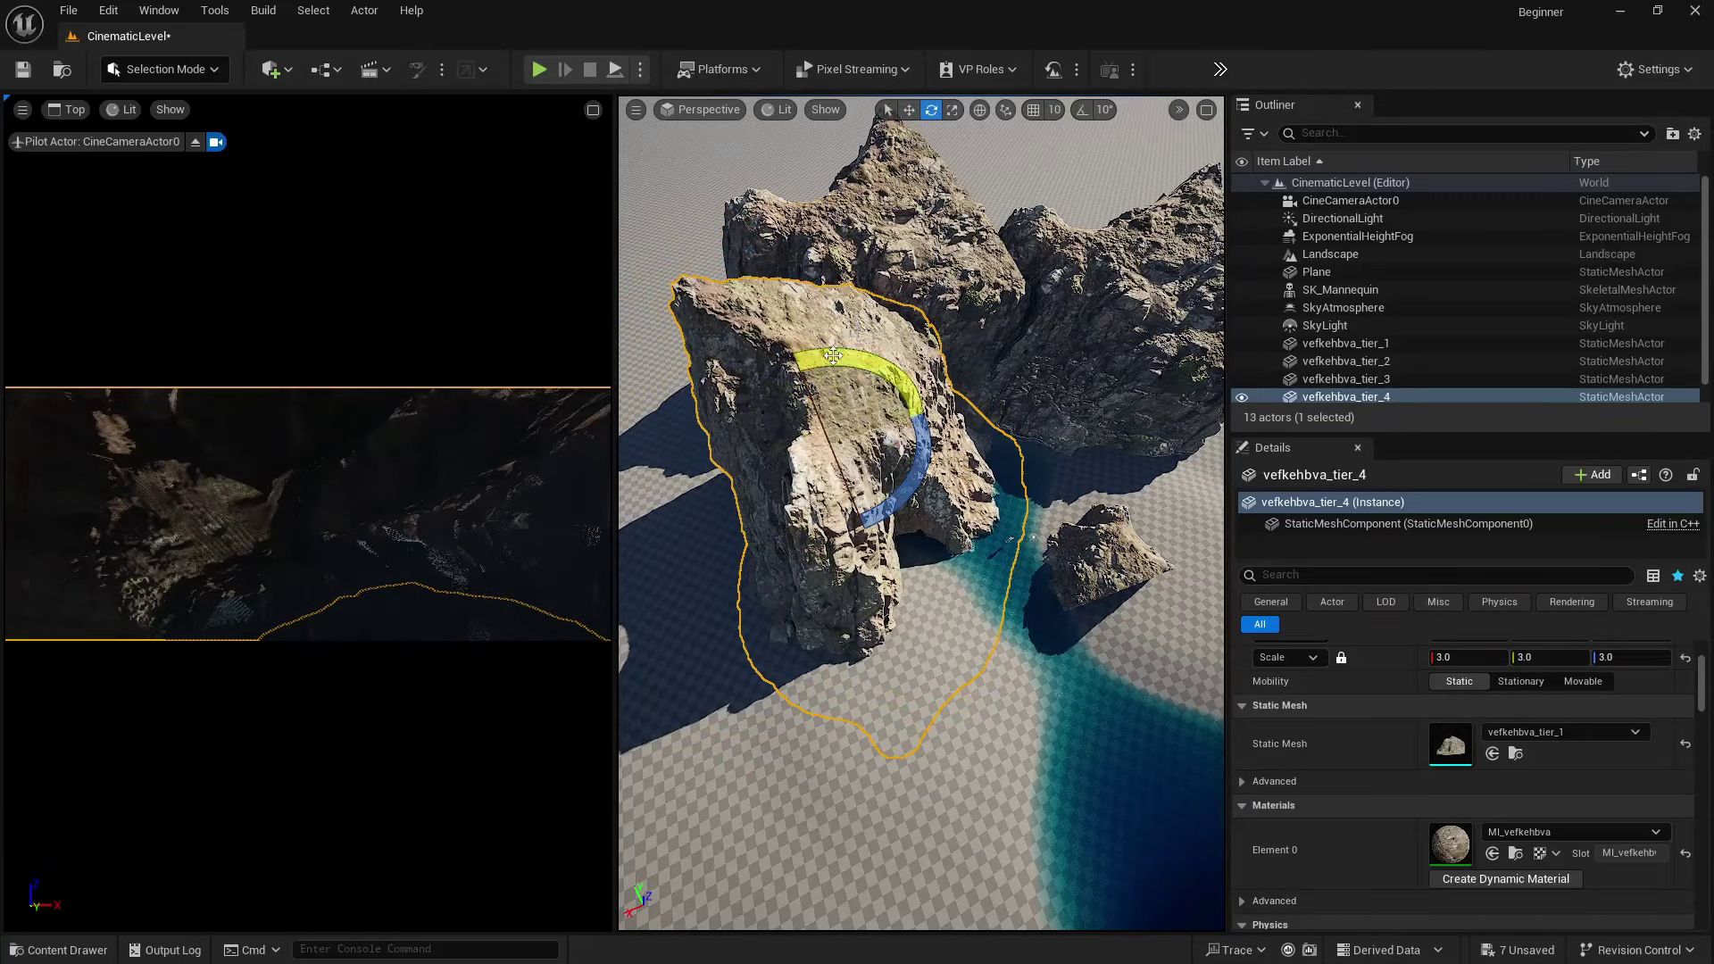
drag(833, 355, 771, 315)
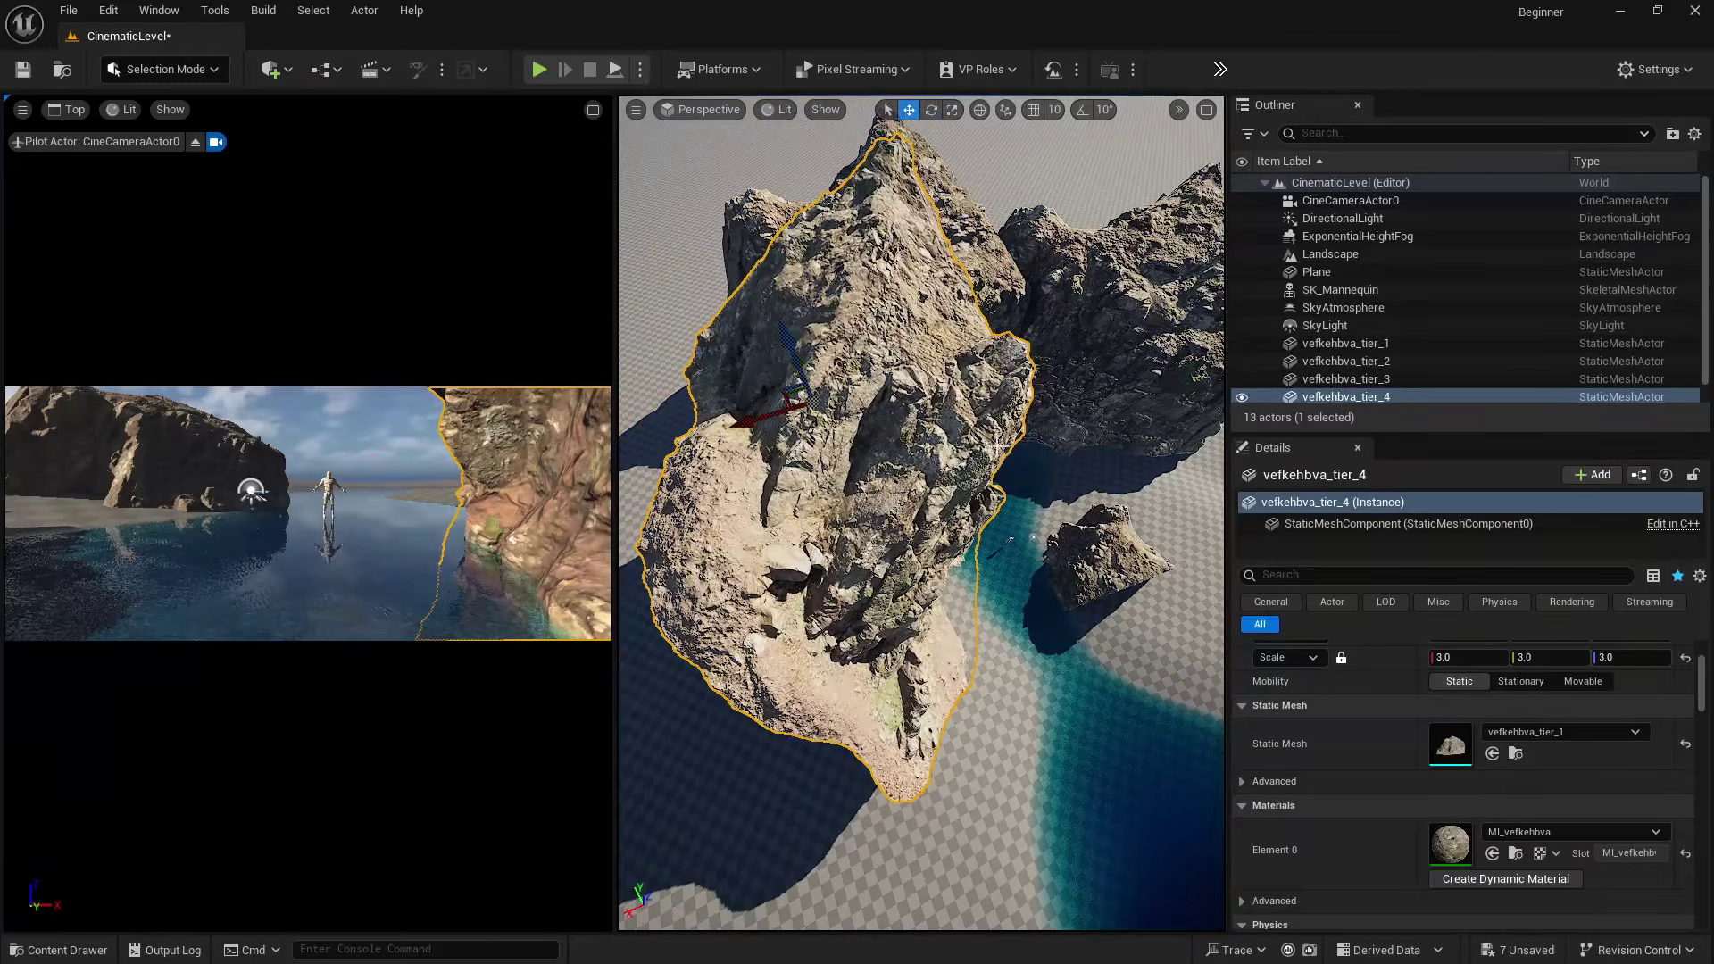
- Tilt cliff vefkehbva_tier_4 further around its Y axis to form an overhang above the shore
right_drag(995, 446, 995, 447)
key(e)
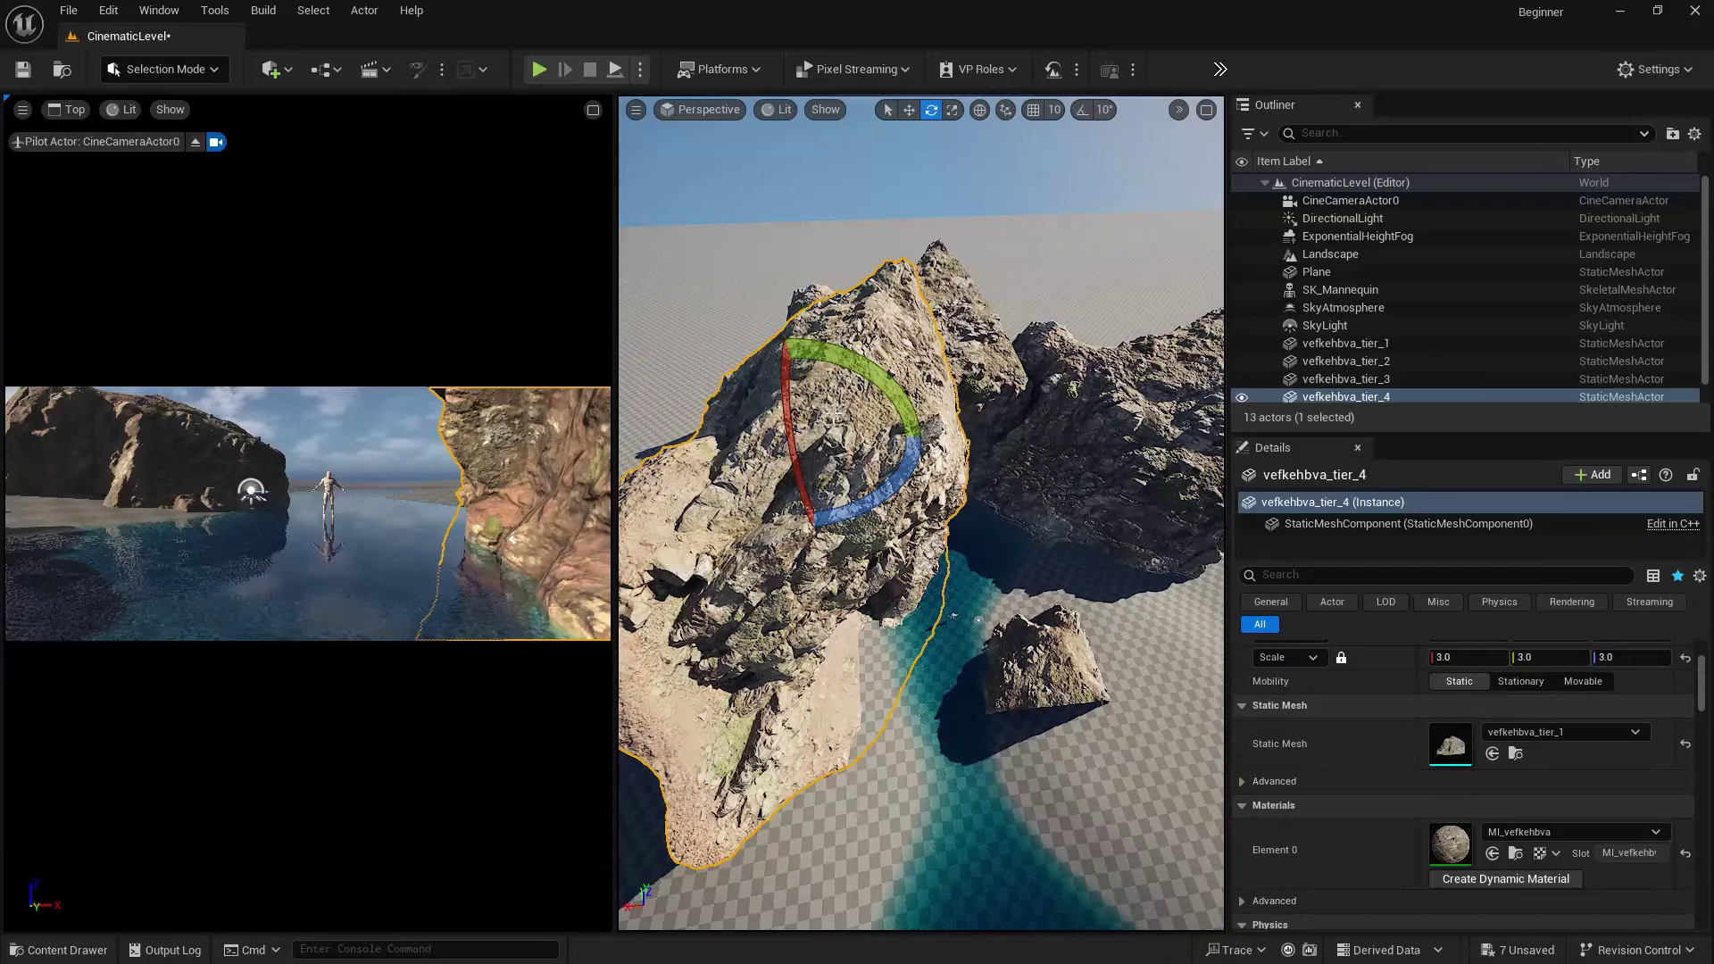
drag(848, 362, 786, 281)
- Add the medium-quality ullqbb1ga_tier_2 cliff to the scene by the water and adjust its height
right_drag(919, 535, 879, 350)
click(81, 952)
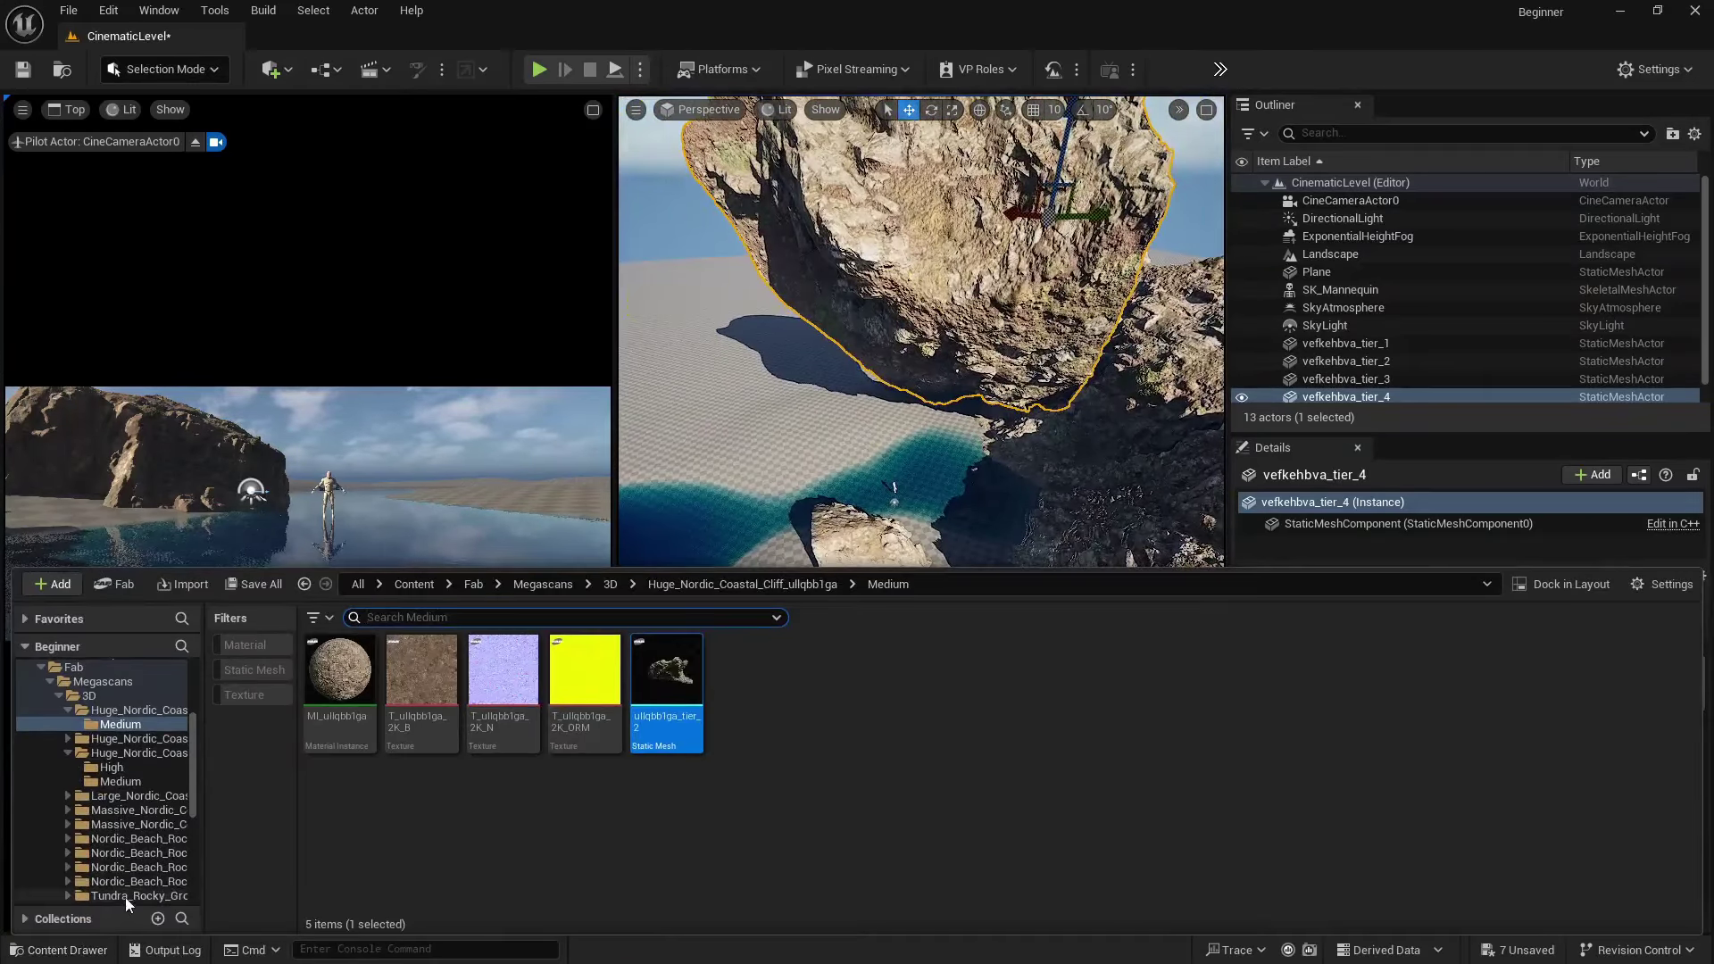
drag(1008, 469, 955, 521)
drag(962, 462, 978, 348)
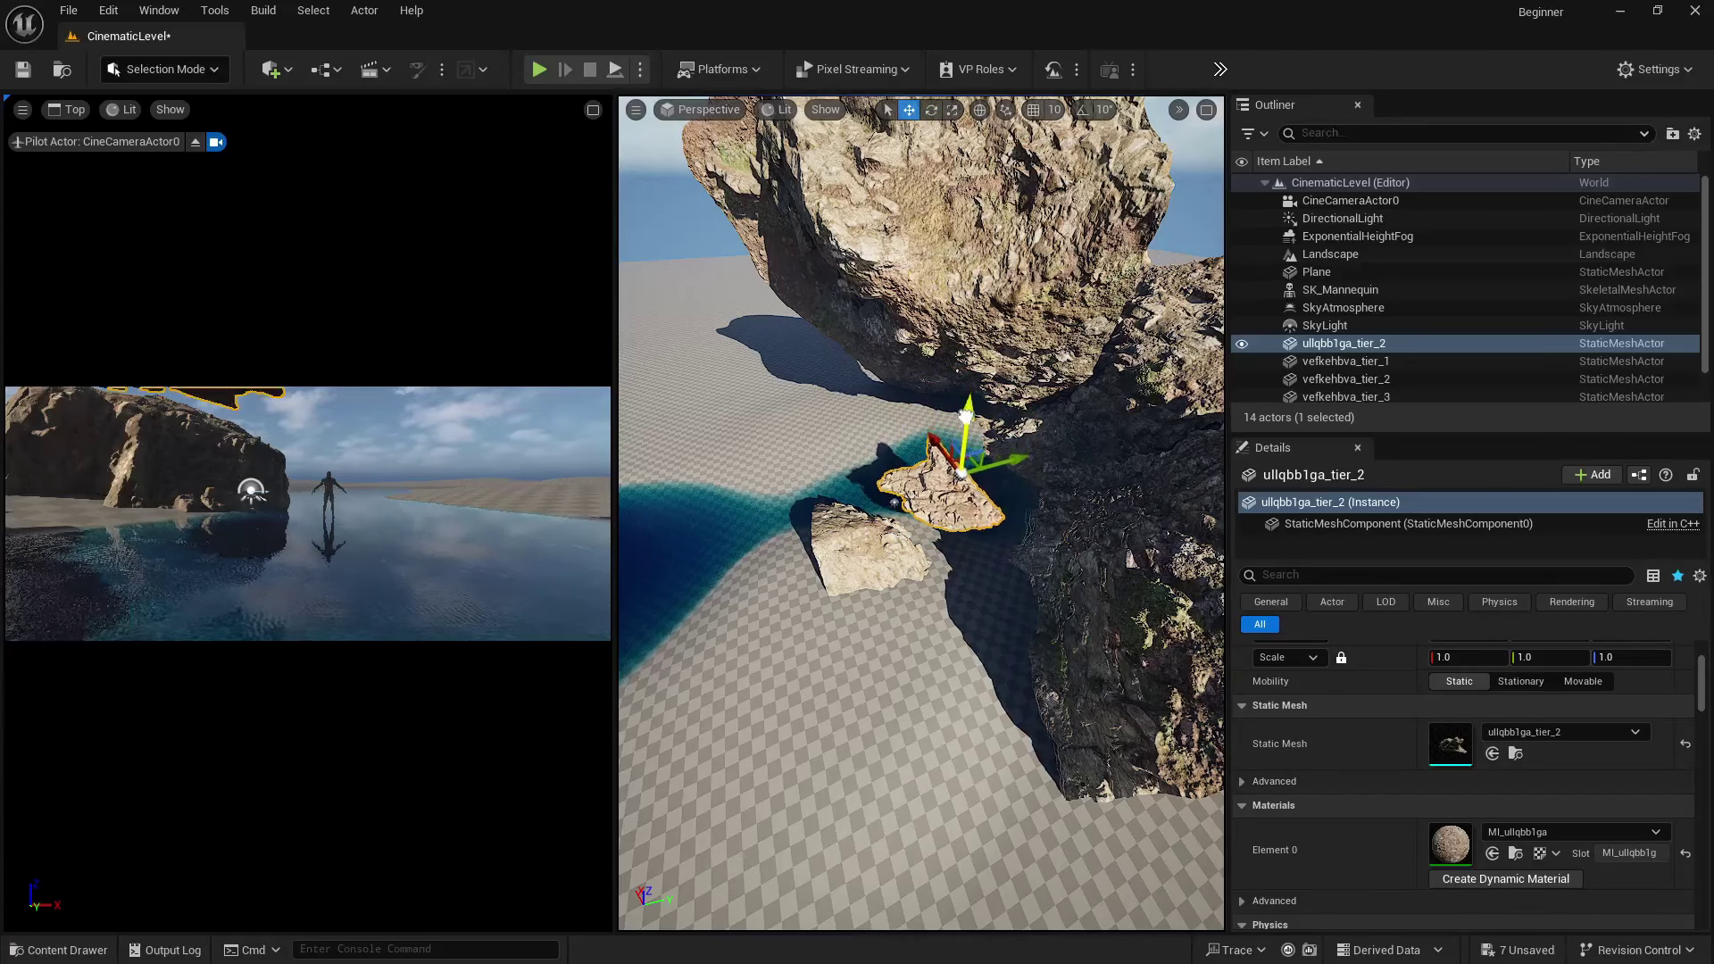
drag(966, 416, 965, 421)
- Shift the ullqbb1ga_tier_2 cliff under the overhang and adjust its height so it enters the upper part of the camera frame
right_drag(968, 425, 1035, 411)
drag(976, 472, 814, 464)
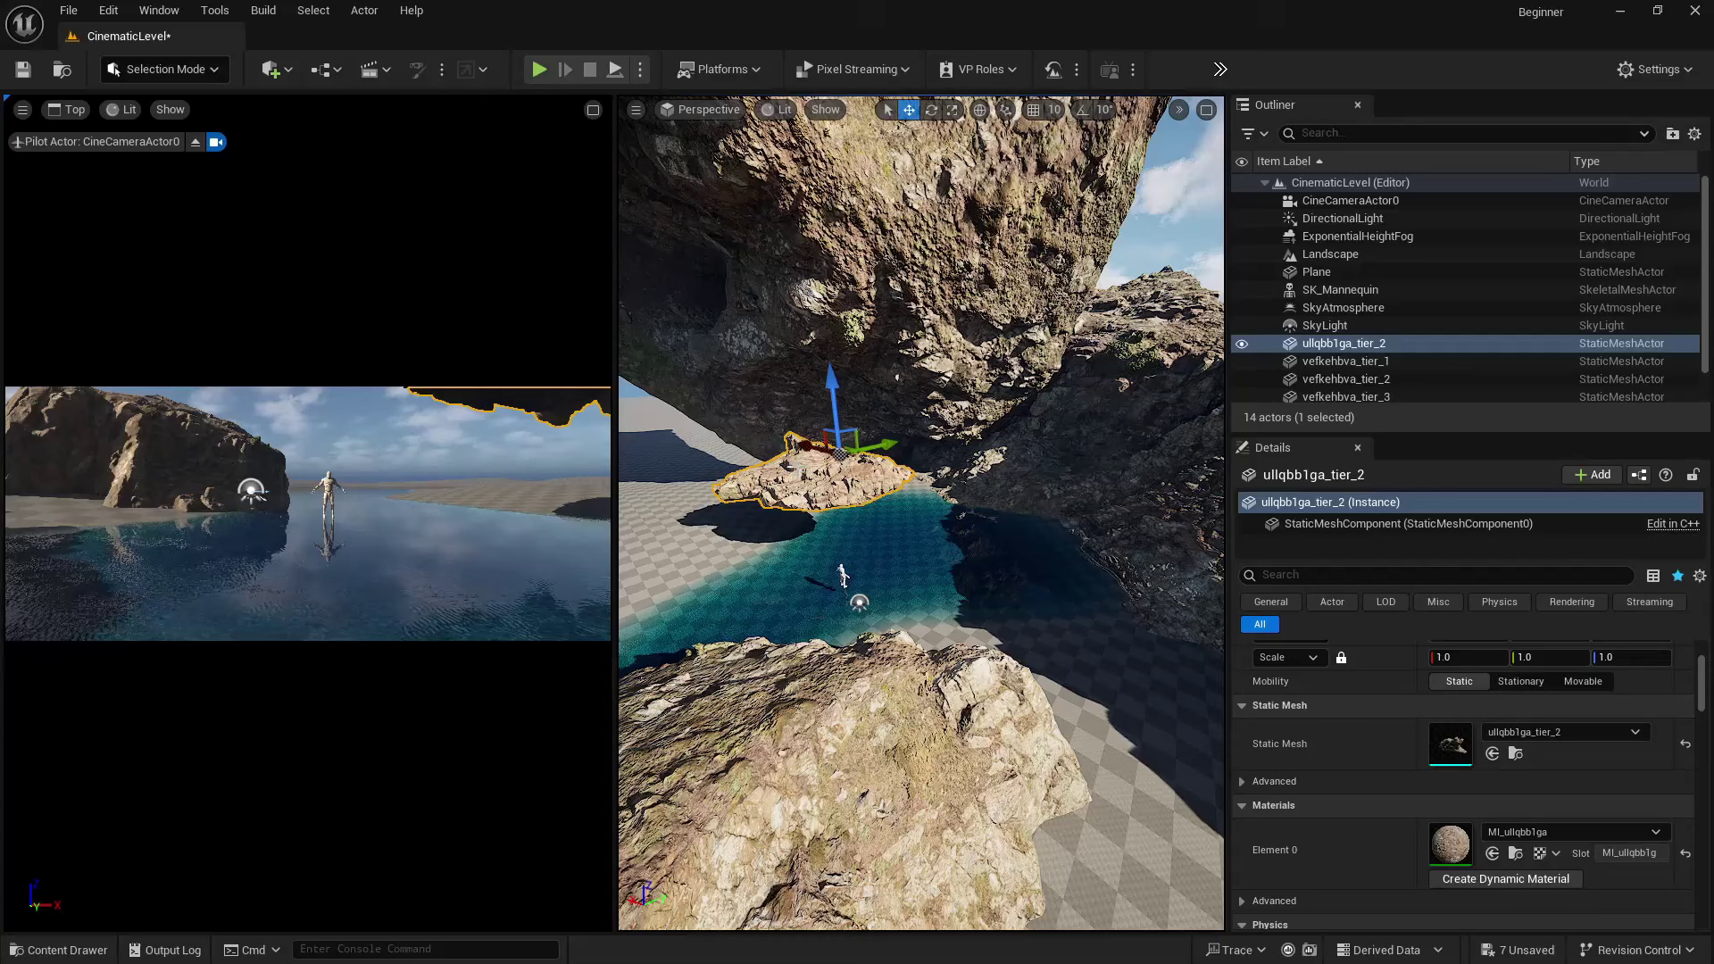
drag(790, 419, 841, 313)
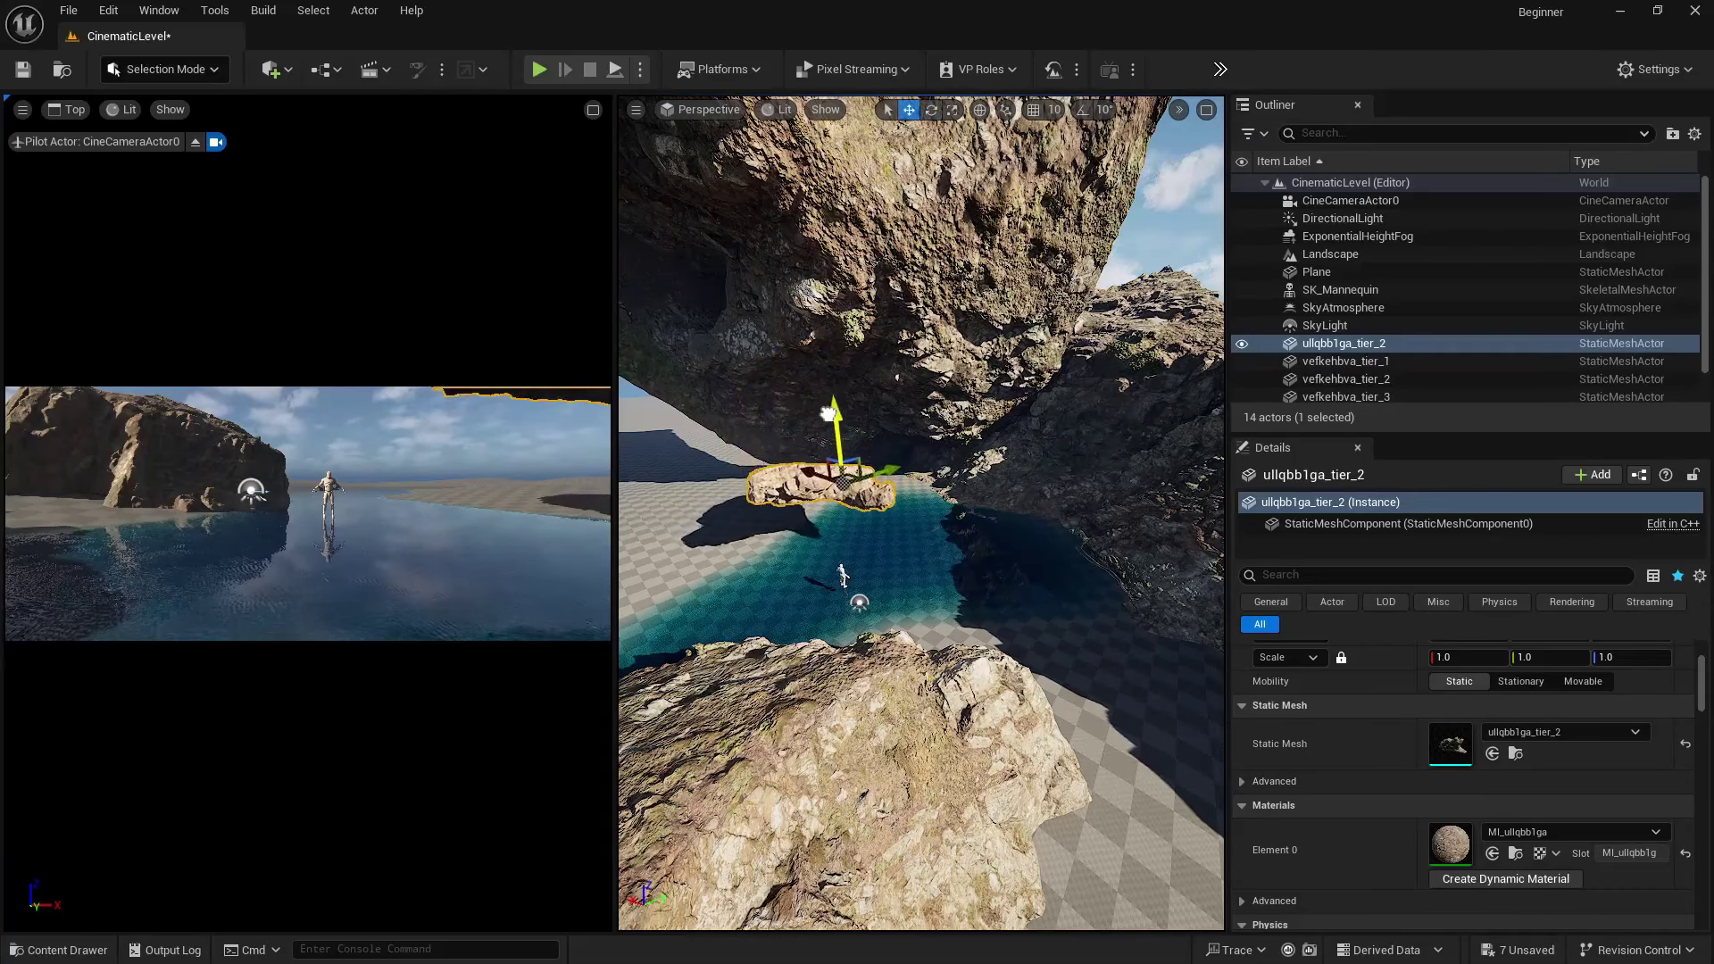
drag(829, 412, 828, 427)
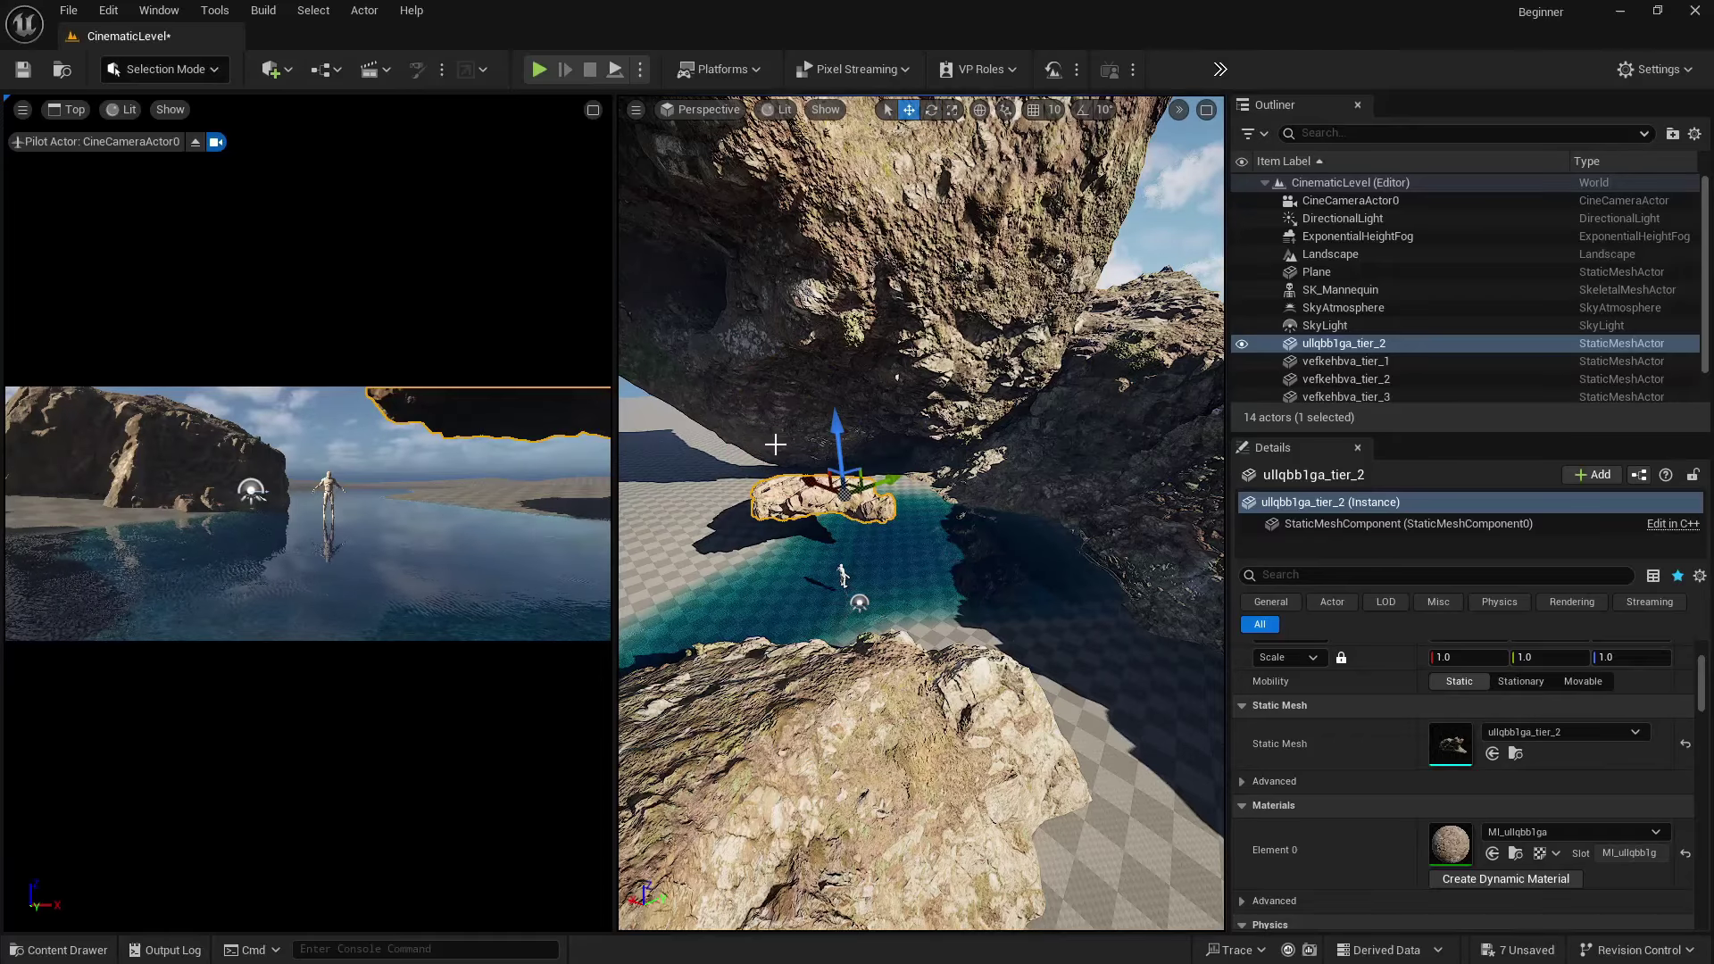
- Tilt the ullqbb1ga_tier_2 cliff and raise it to hang over the water in the upper part of the camera frame
key(w)
mouse_move(776, 444)
right_down()
mouse_move(754, 371)
mouse_move(727, 398)
mouse_move(751, 463)
mouse_move(705, 477)
mouse_move(757, 464)
right_up()
key(d)
drag(884, 470, 847, 522)
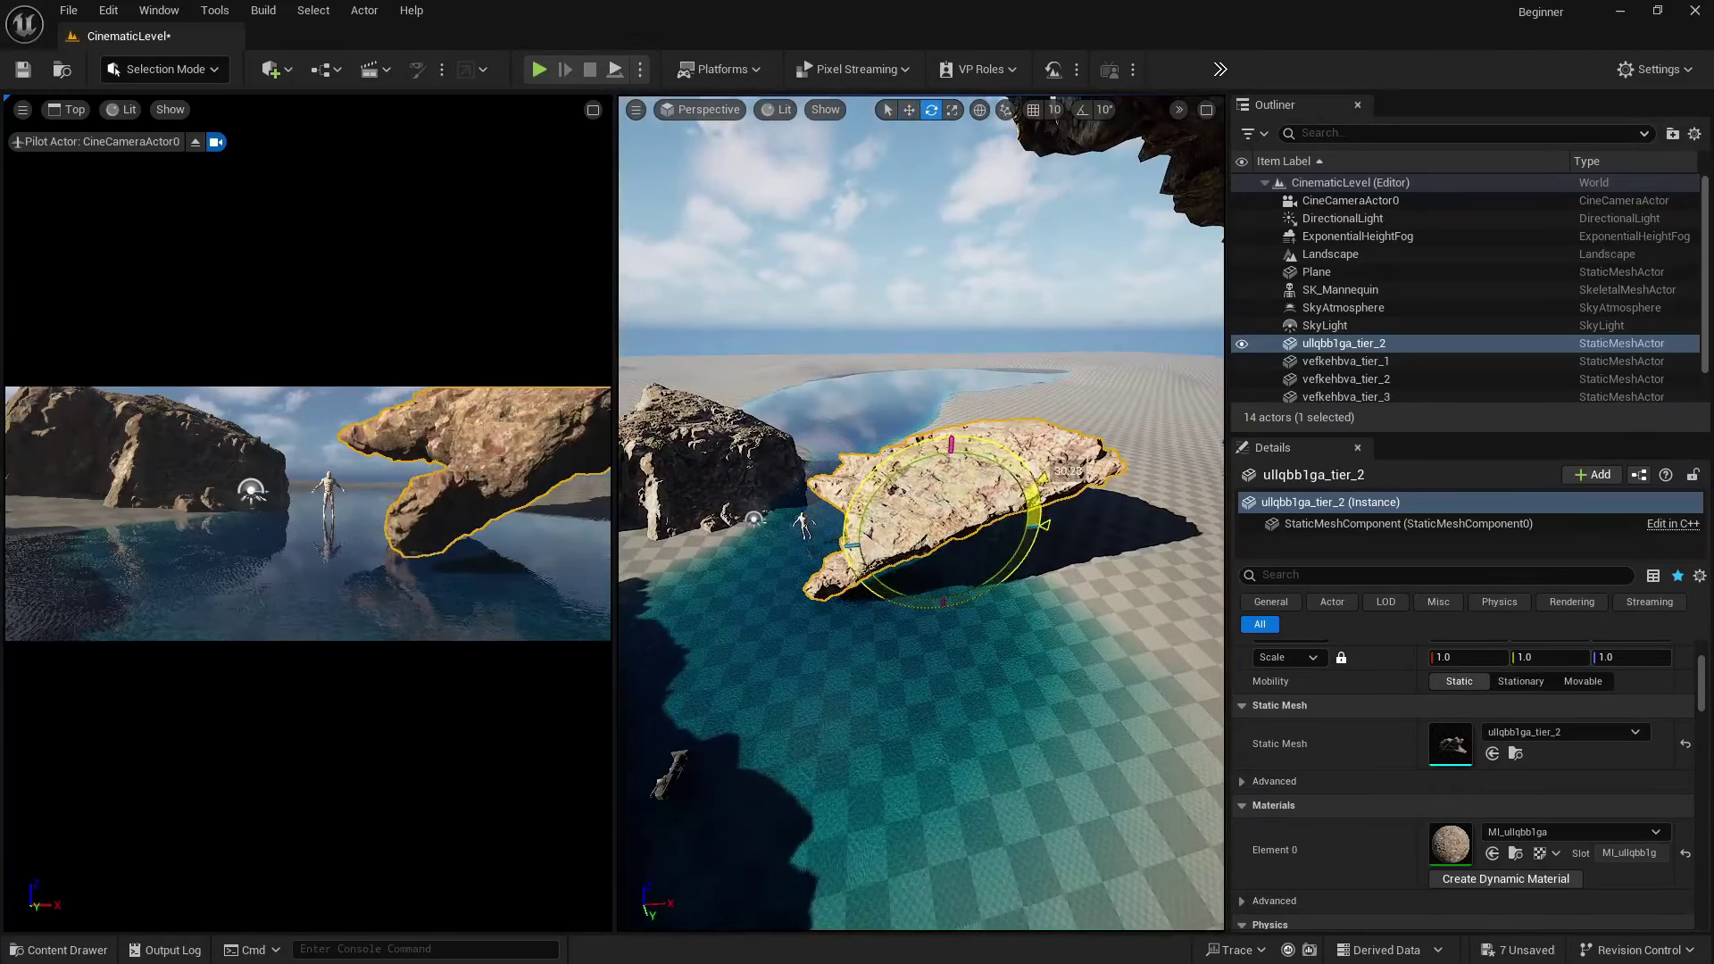
drag(948, 470, 945, 426)
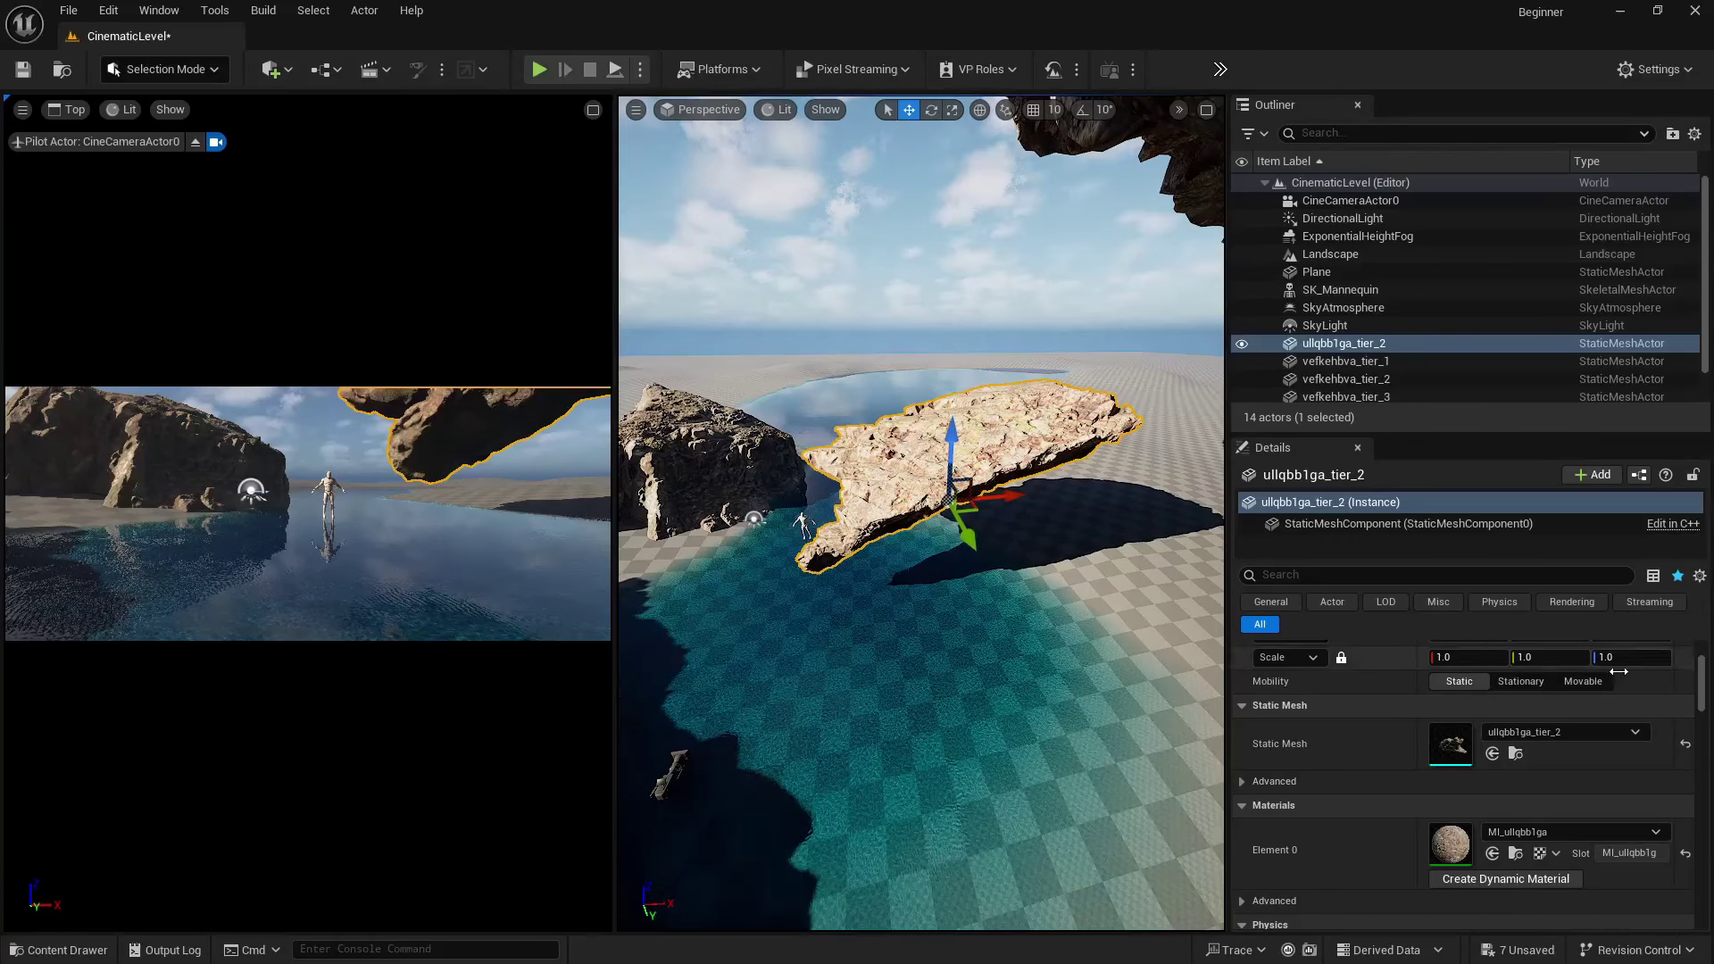
- Slide the ullqbb1ga_tier_2 cliff along the X axis, farther from the mannequin in the camera frame
drag(989, 496, 1056, 493)
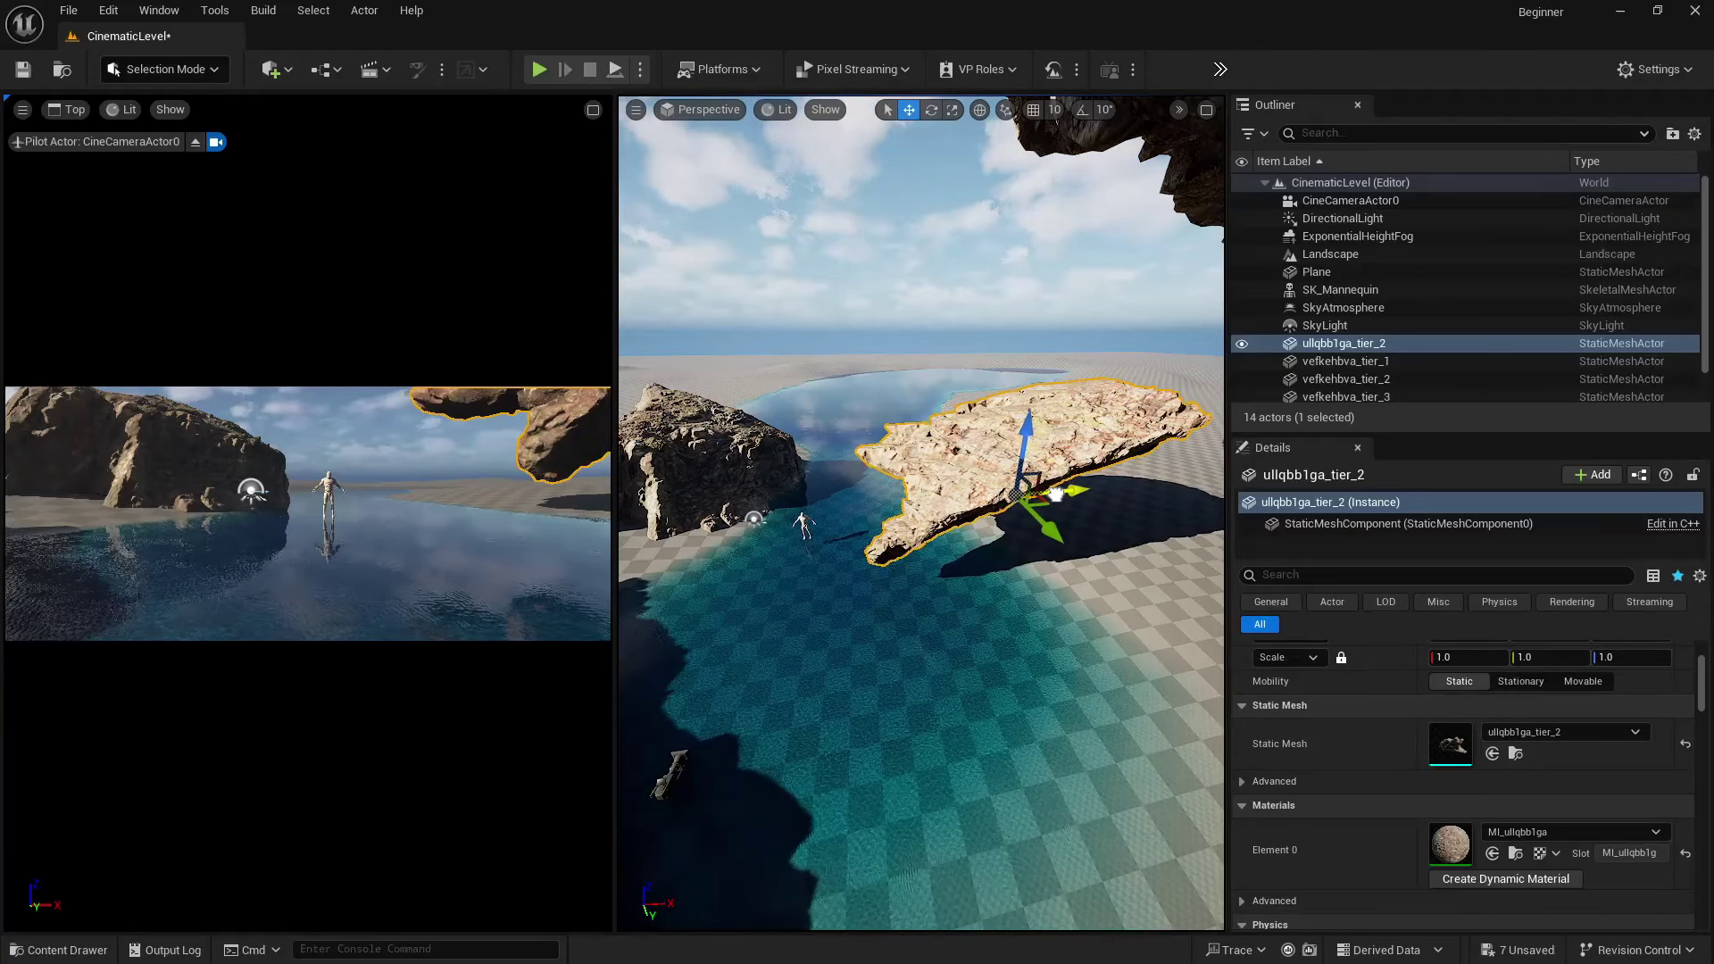
right_drag(949, 479, 1141, 463)
right_drag(920, 555, 920, 560)
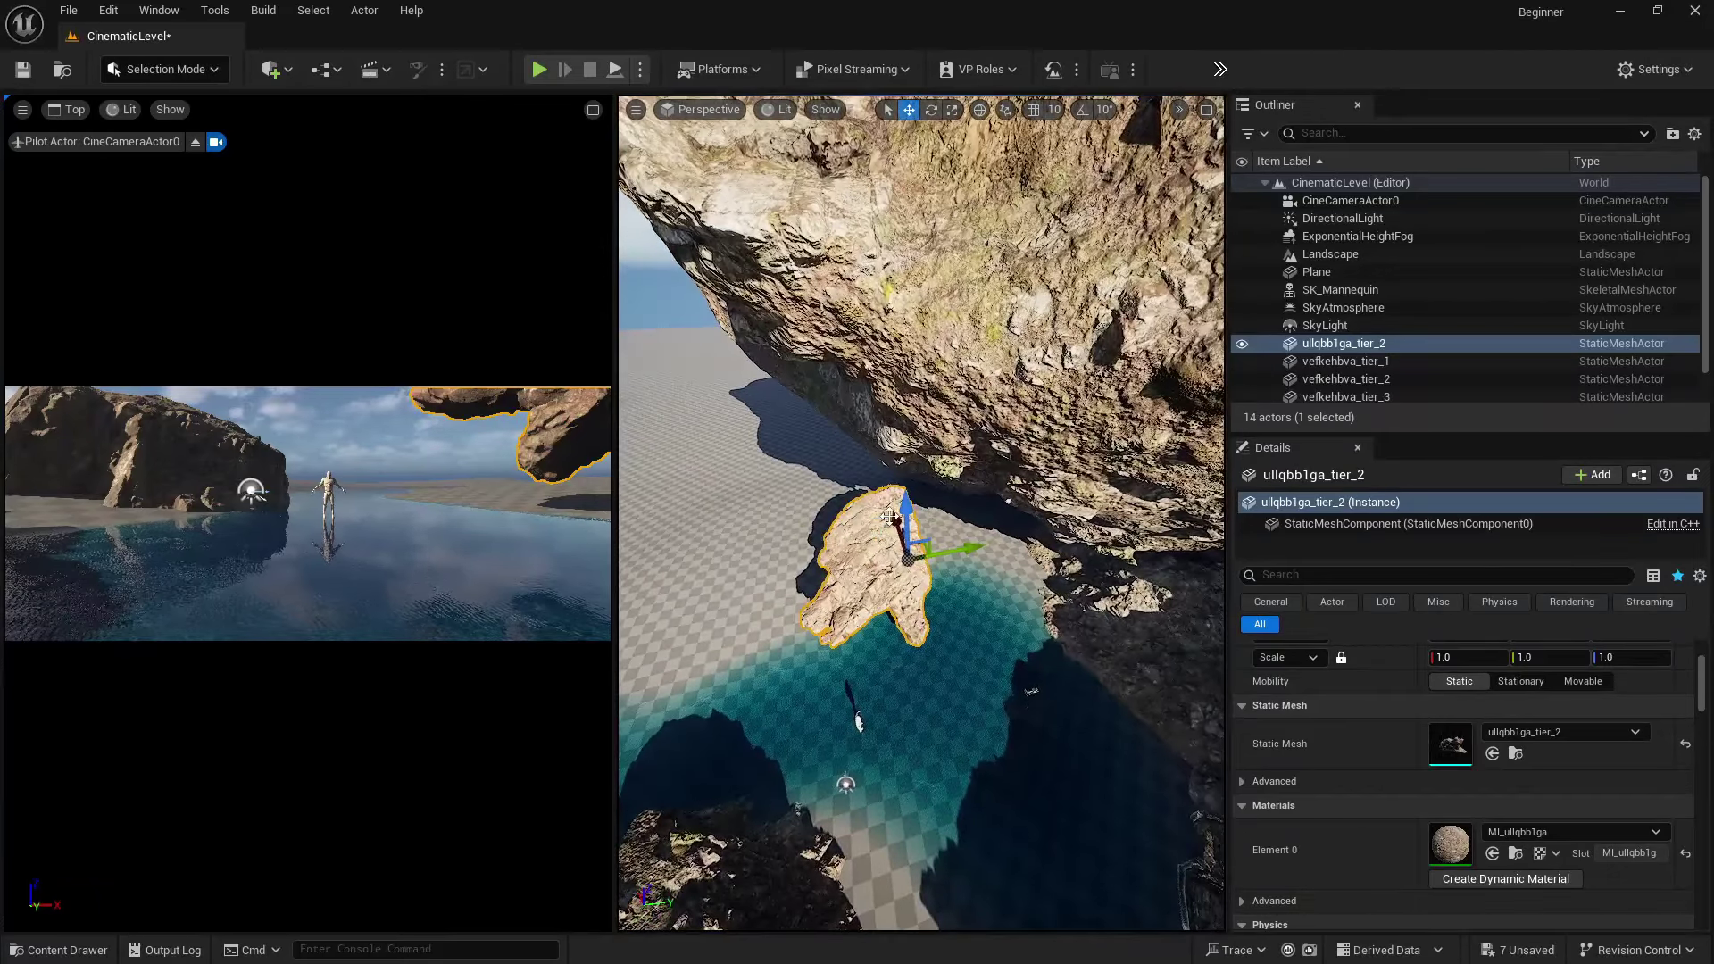
- Duplicate the ullqbb1ga_tier_2 cliff toward the camera and rotate the copy around several axes until it lies nearly flat above the water
alt+drag(889, 516, 969, 629)
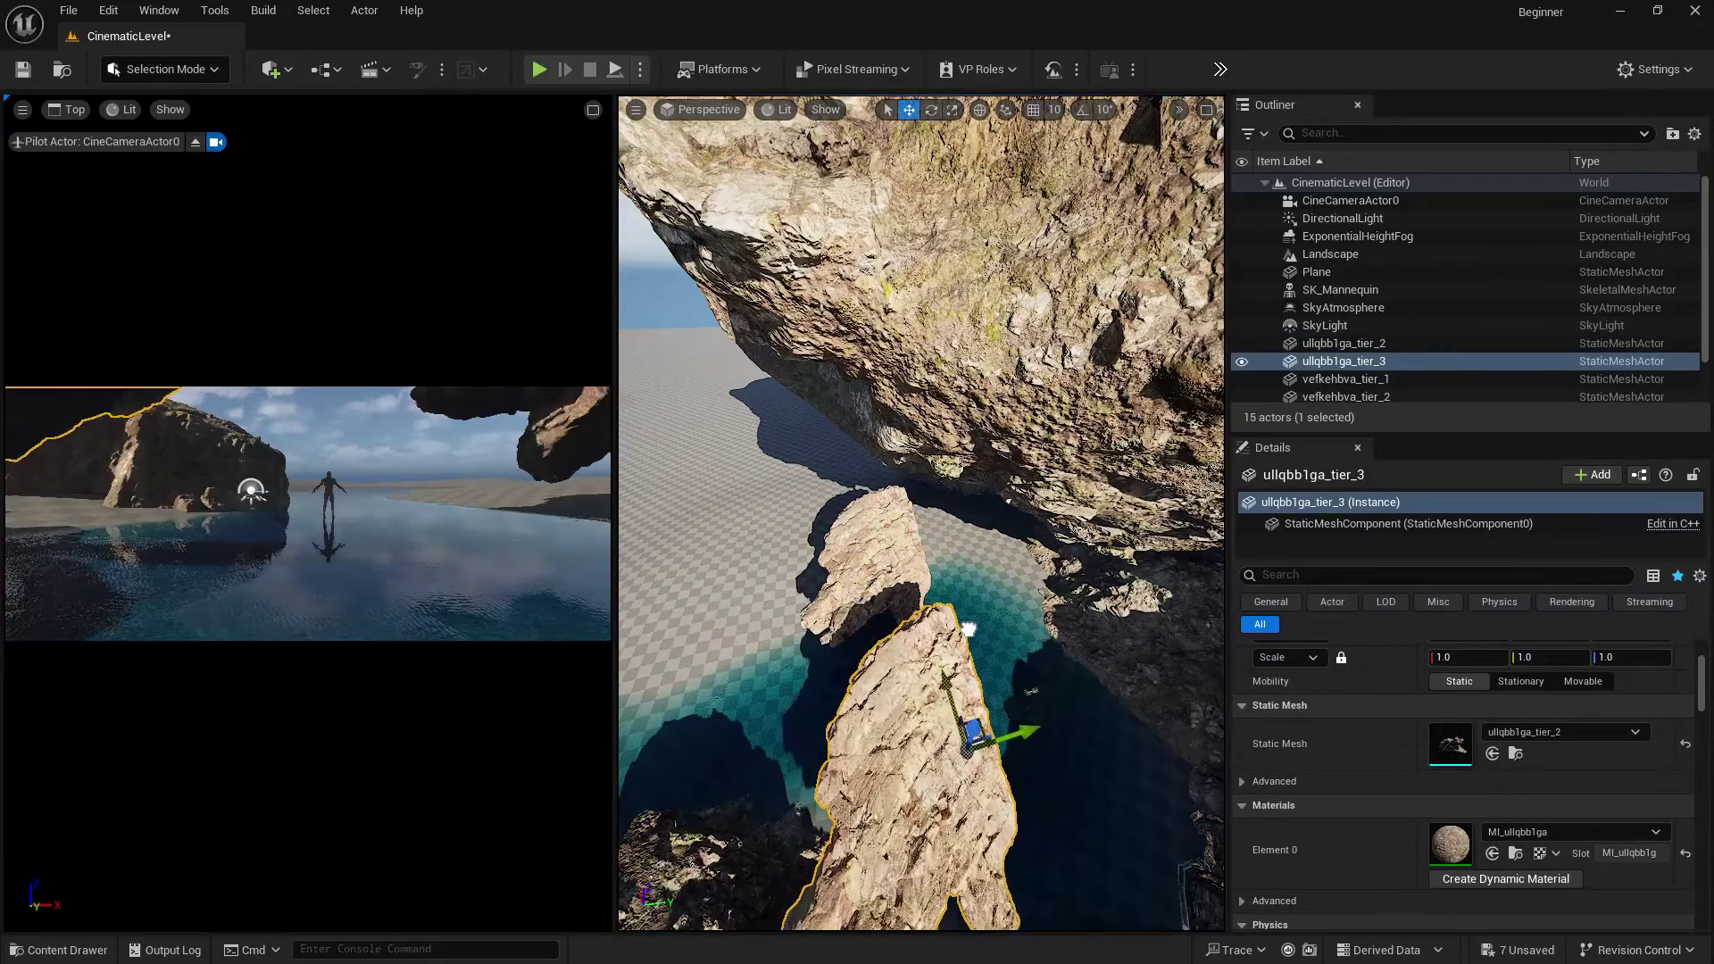
key(e)
drag(919, 831, 1053, 853)
drag(928, 736, 846, 760)
right_drag(853, 579, 973, 516)
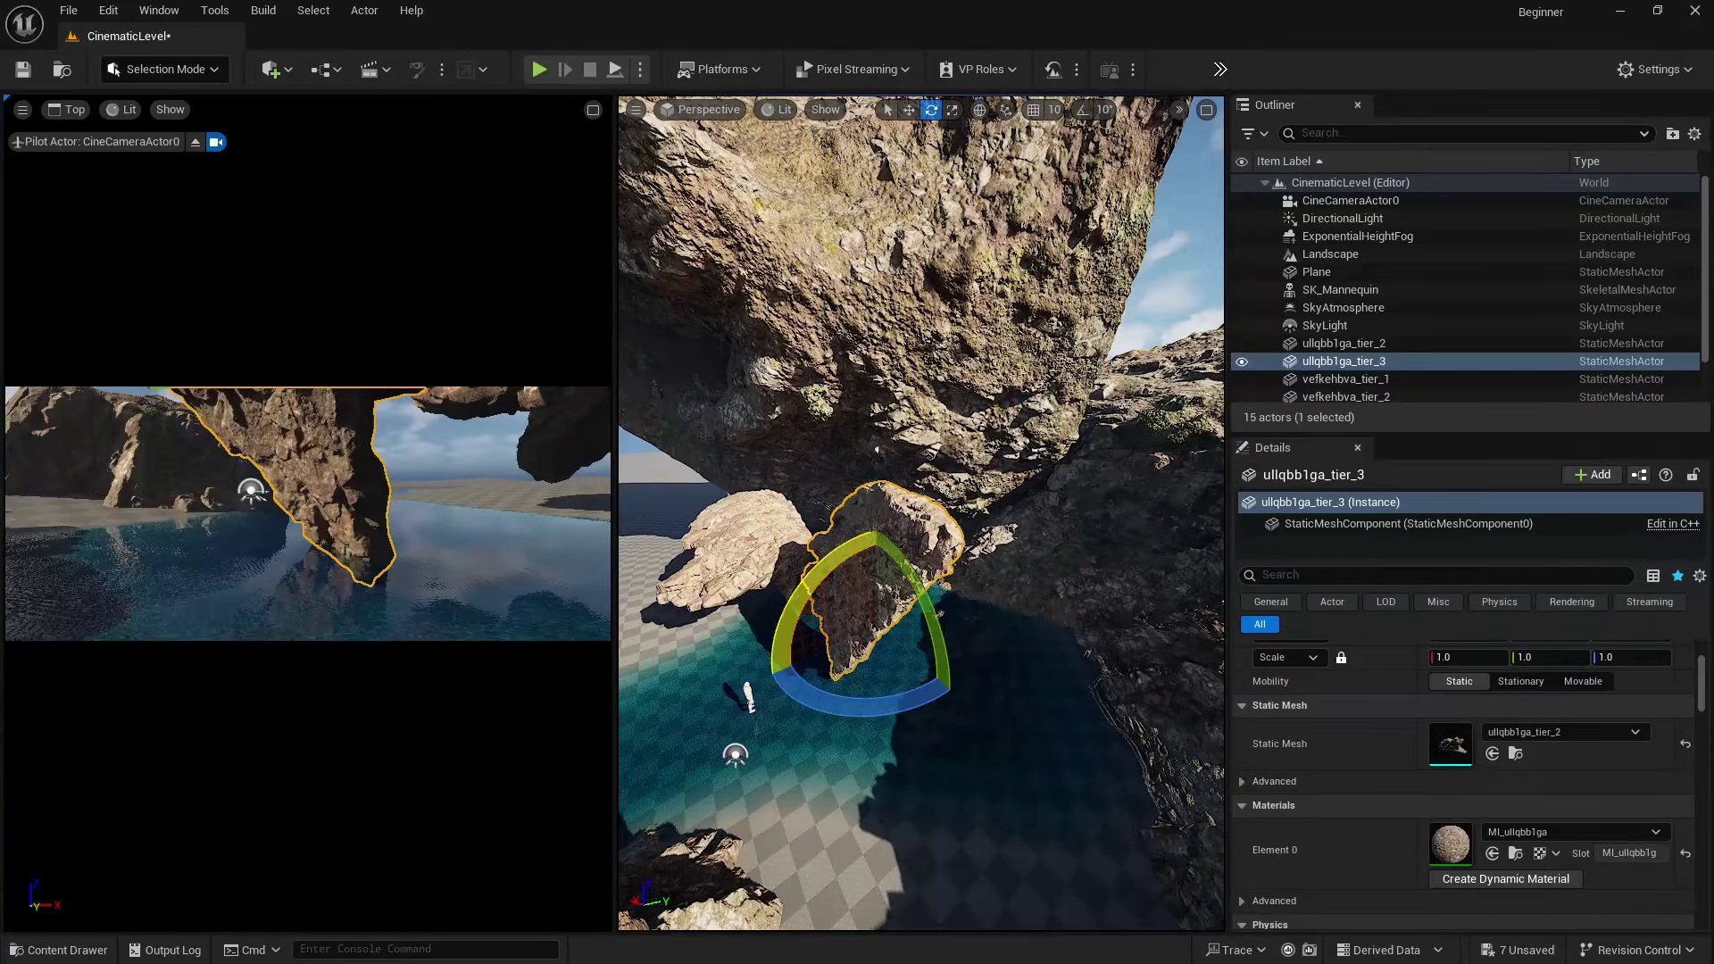
drag(875, 536, 760, 662)
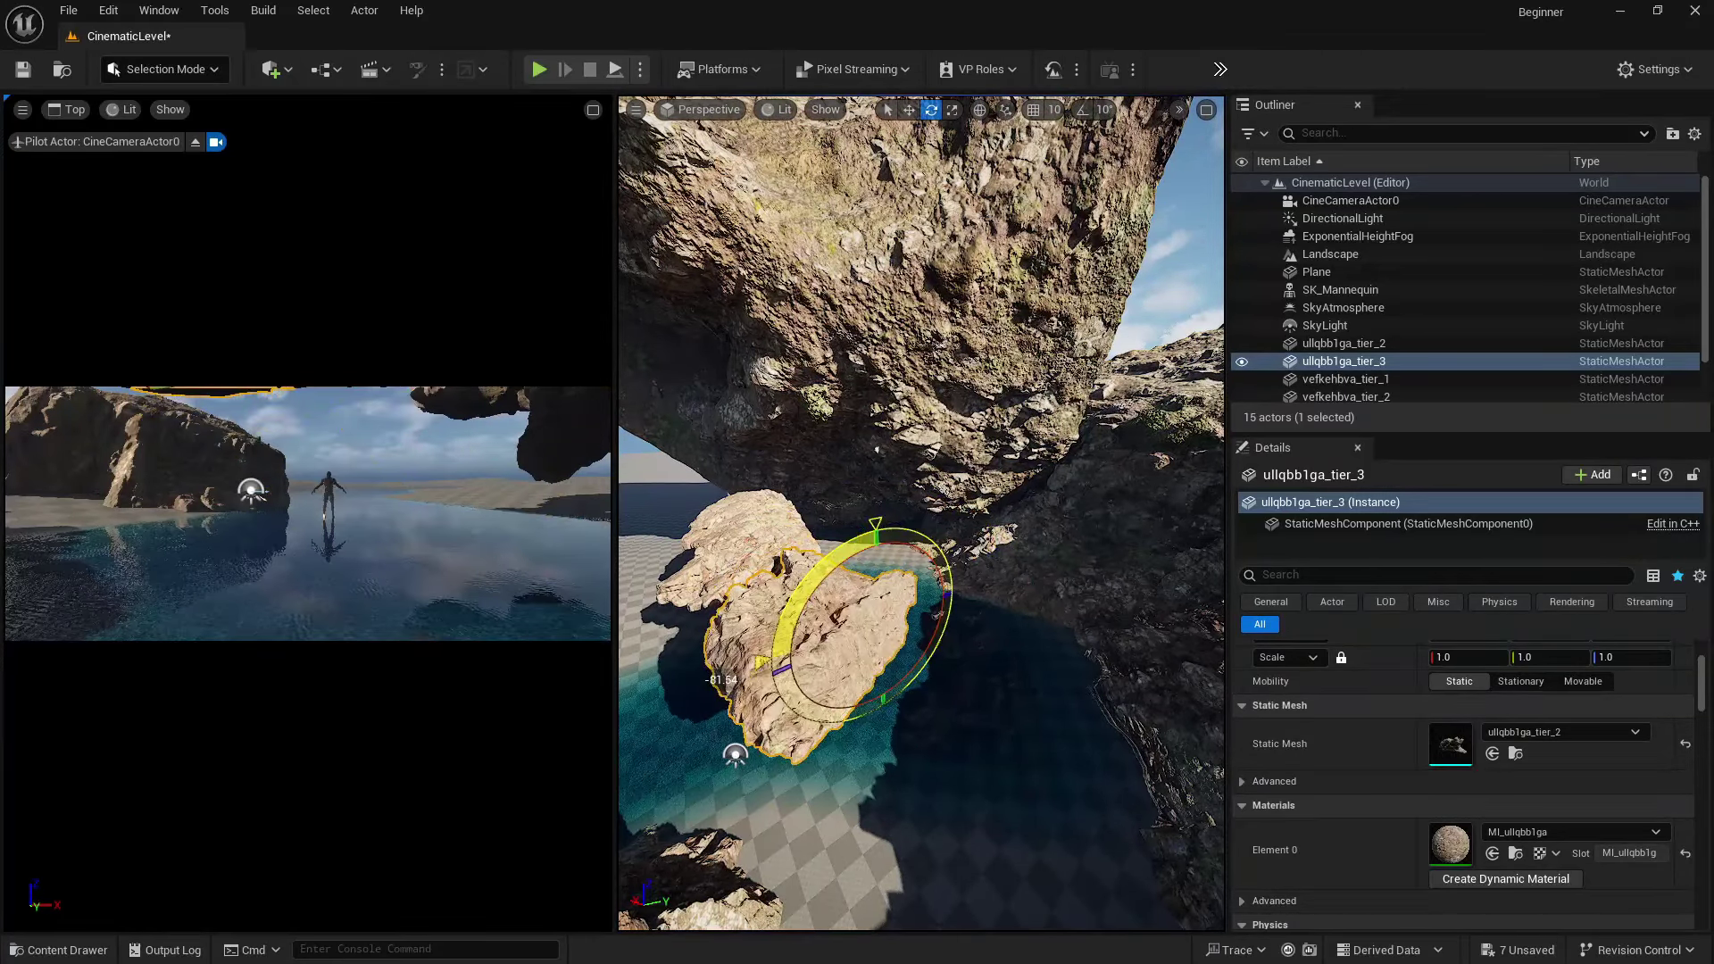
drag(885, 699, 944, 683)
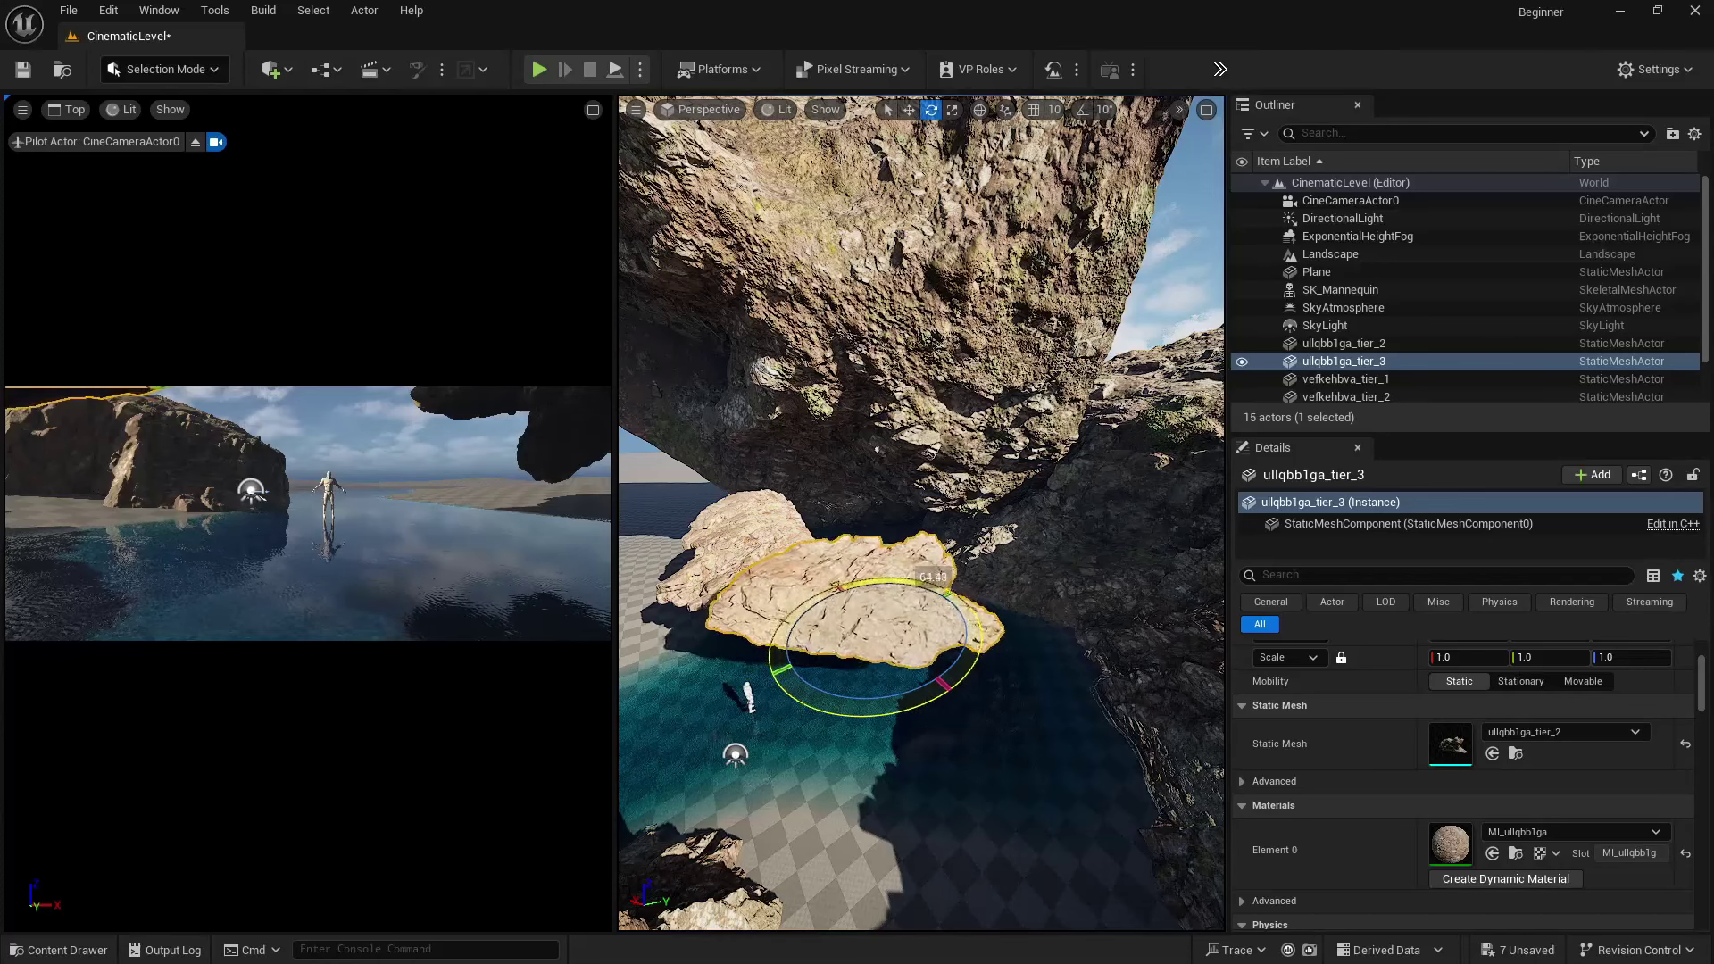
- Raise the duplicated ullqbb1ga cliff and shift it sideways under the large overhang, above the water
drag(931, 591, 888, 470)
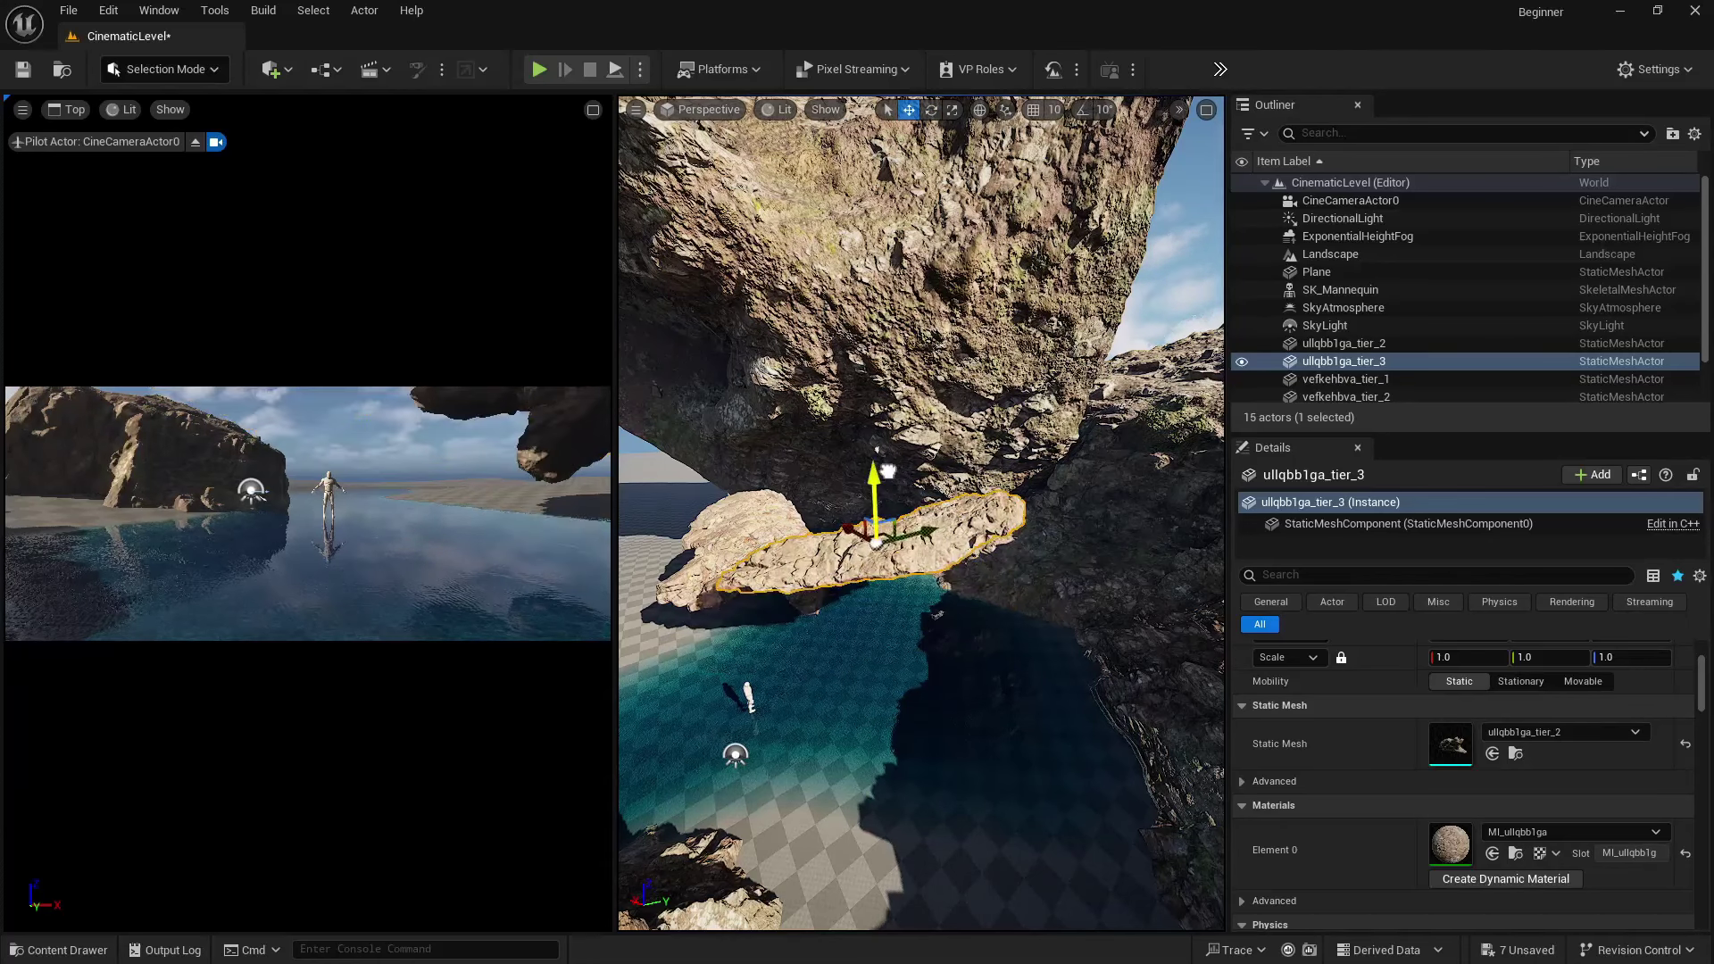
drag(848, 544, 884, 562)
right_drag(884, 561, 853, 633)
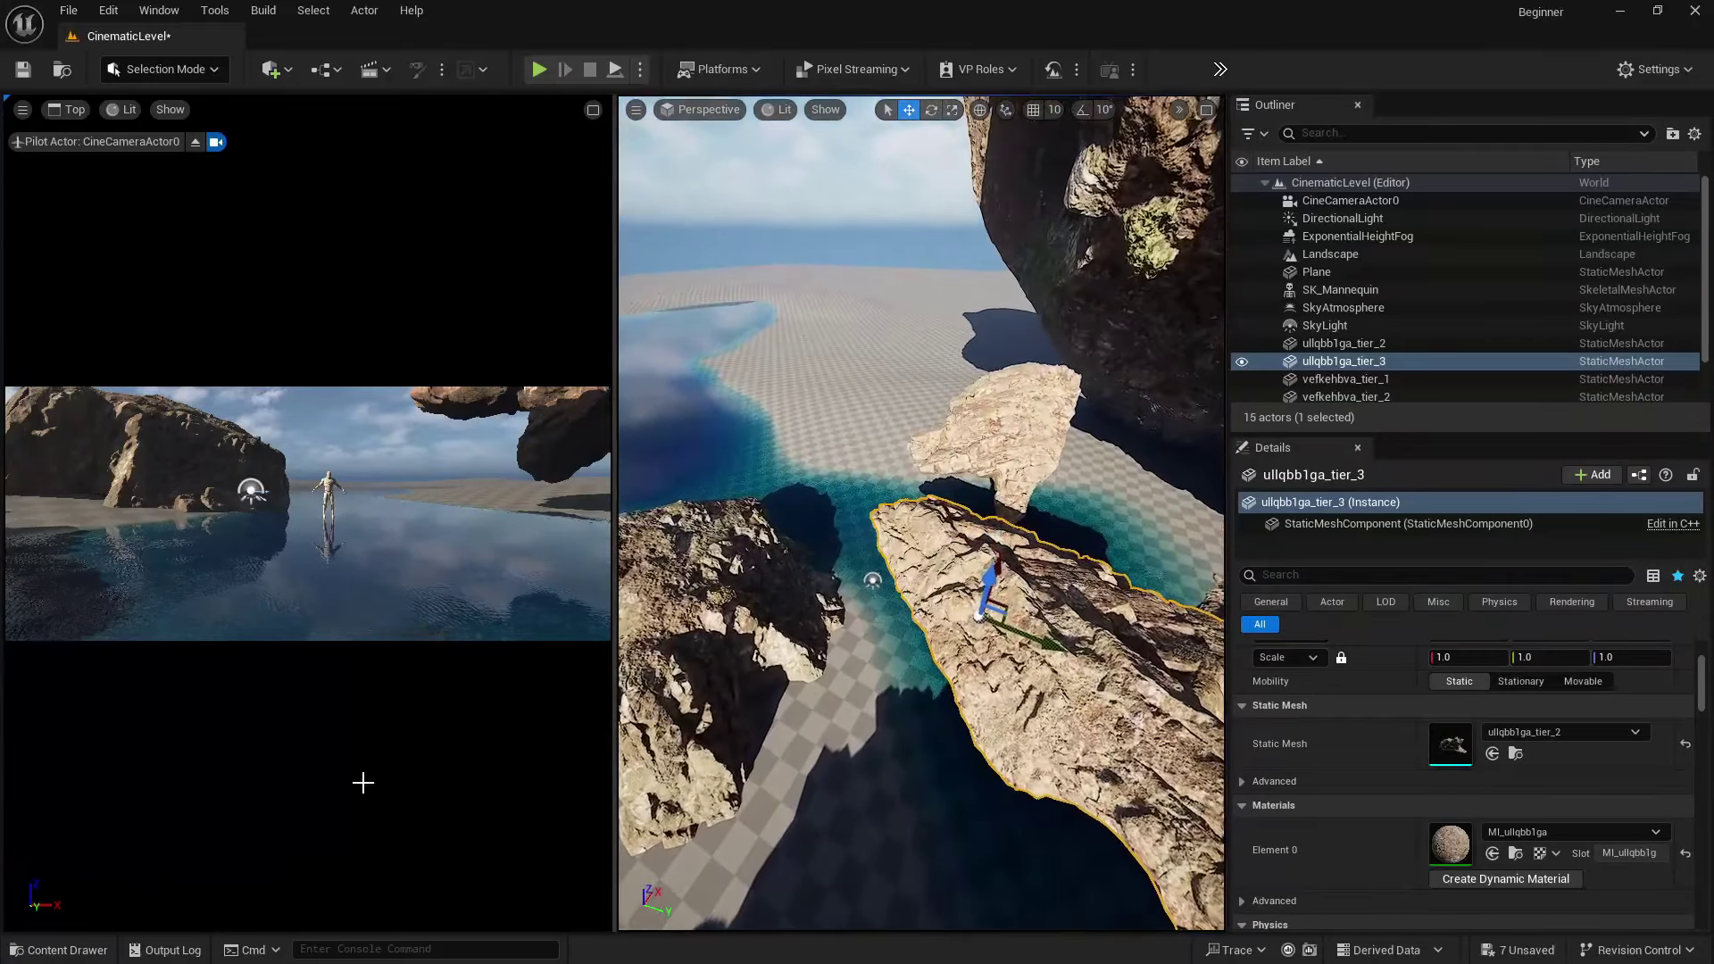
- Add the medium-quality veqnci0db_tier_2 cliff from the Massive_Nordic_Coastal_Cliff_veqnci0db assets to the scene beyond the mannequin
click(59, 950)
click(137, 740)
double_click(340, 670)
click(134, 809)
double_click(339, 669)
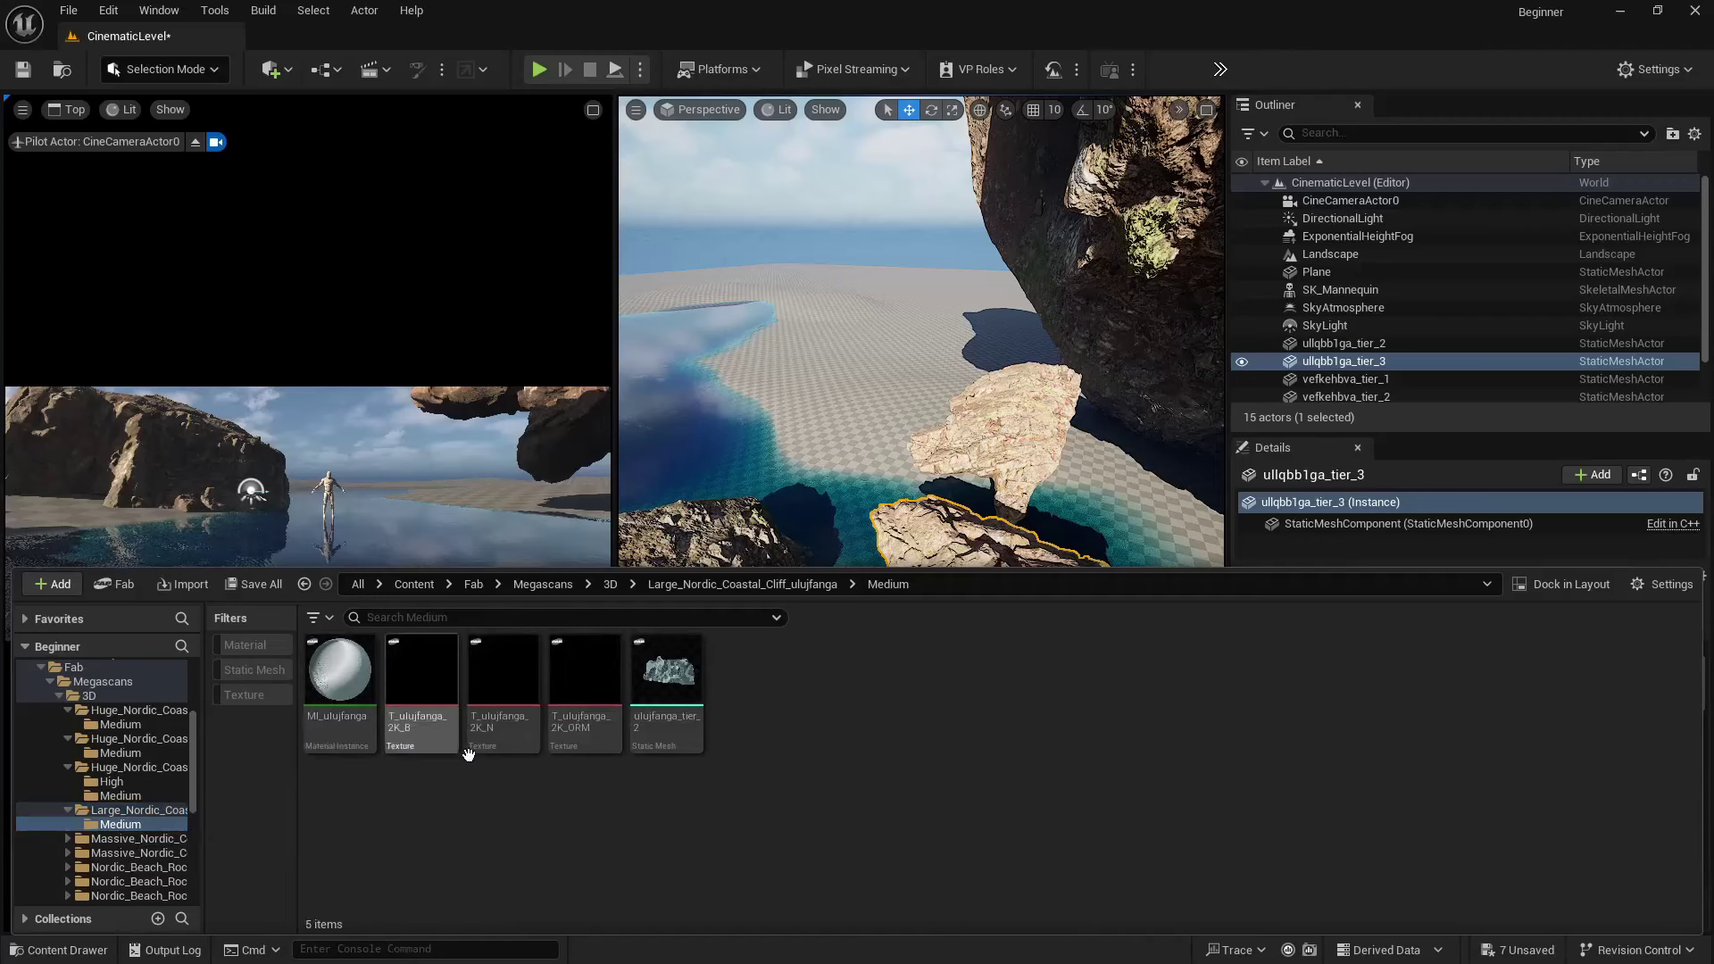
click(120, 841)
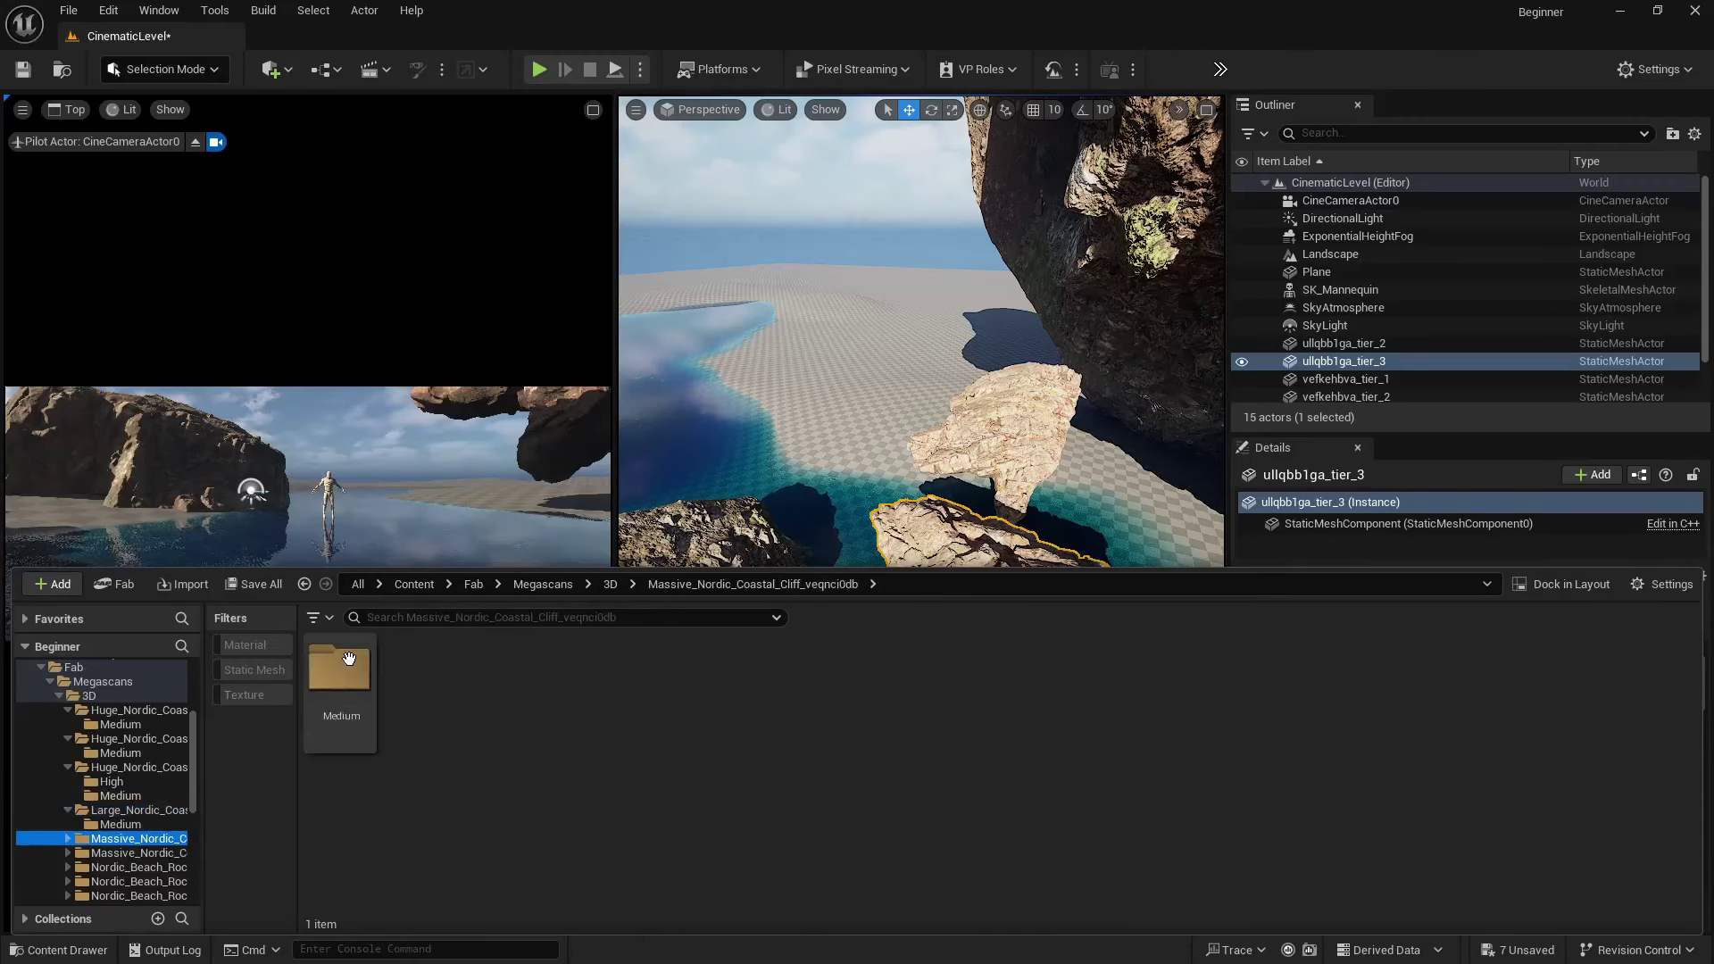
double_click(340, 670)
drag(745, 693, 773, 373)
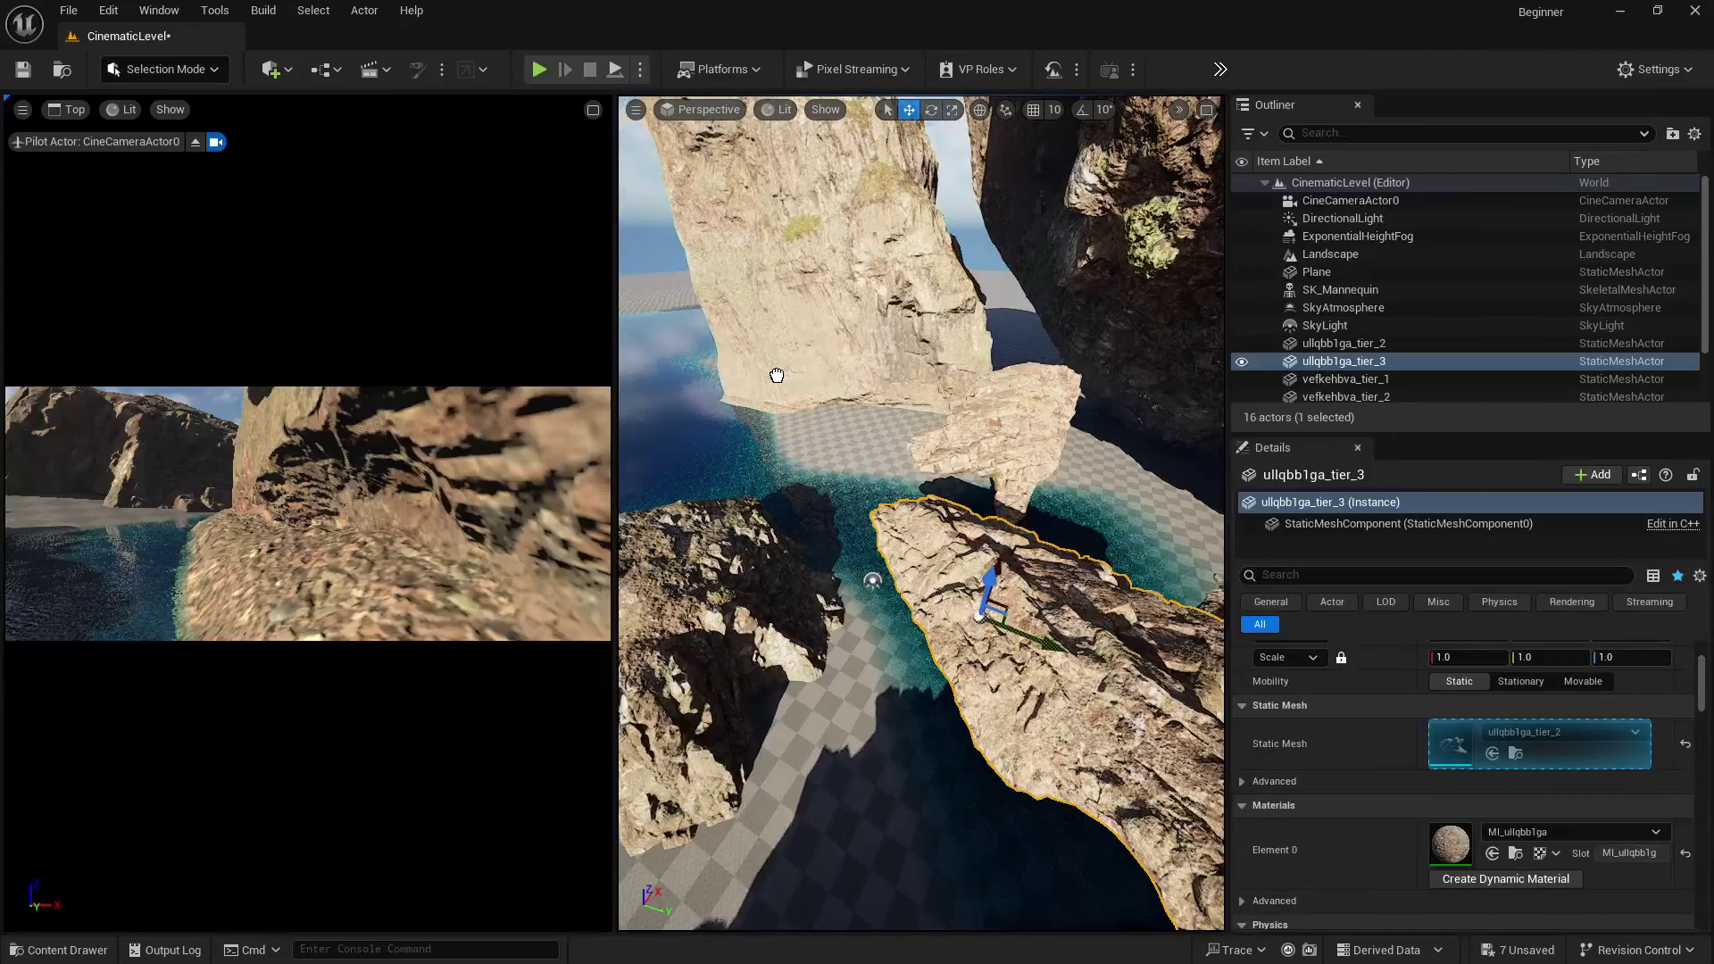
- Rotate the veqnci0db_tier_2 cliff and move it to the distant shore, beside the mannequin in the camera frame
key(e)
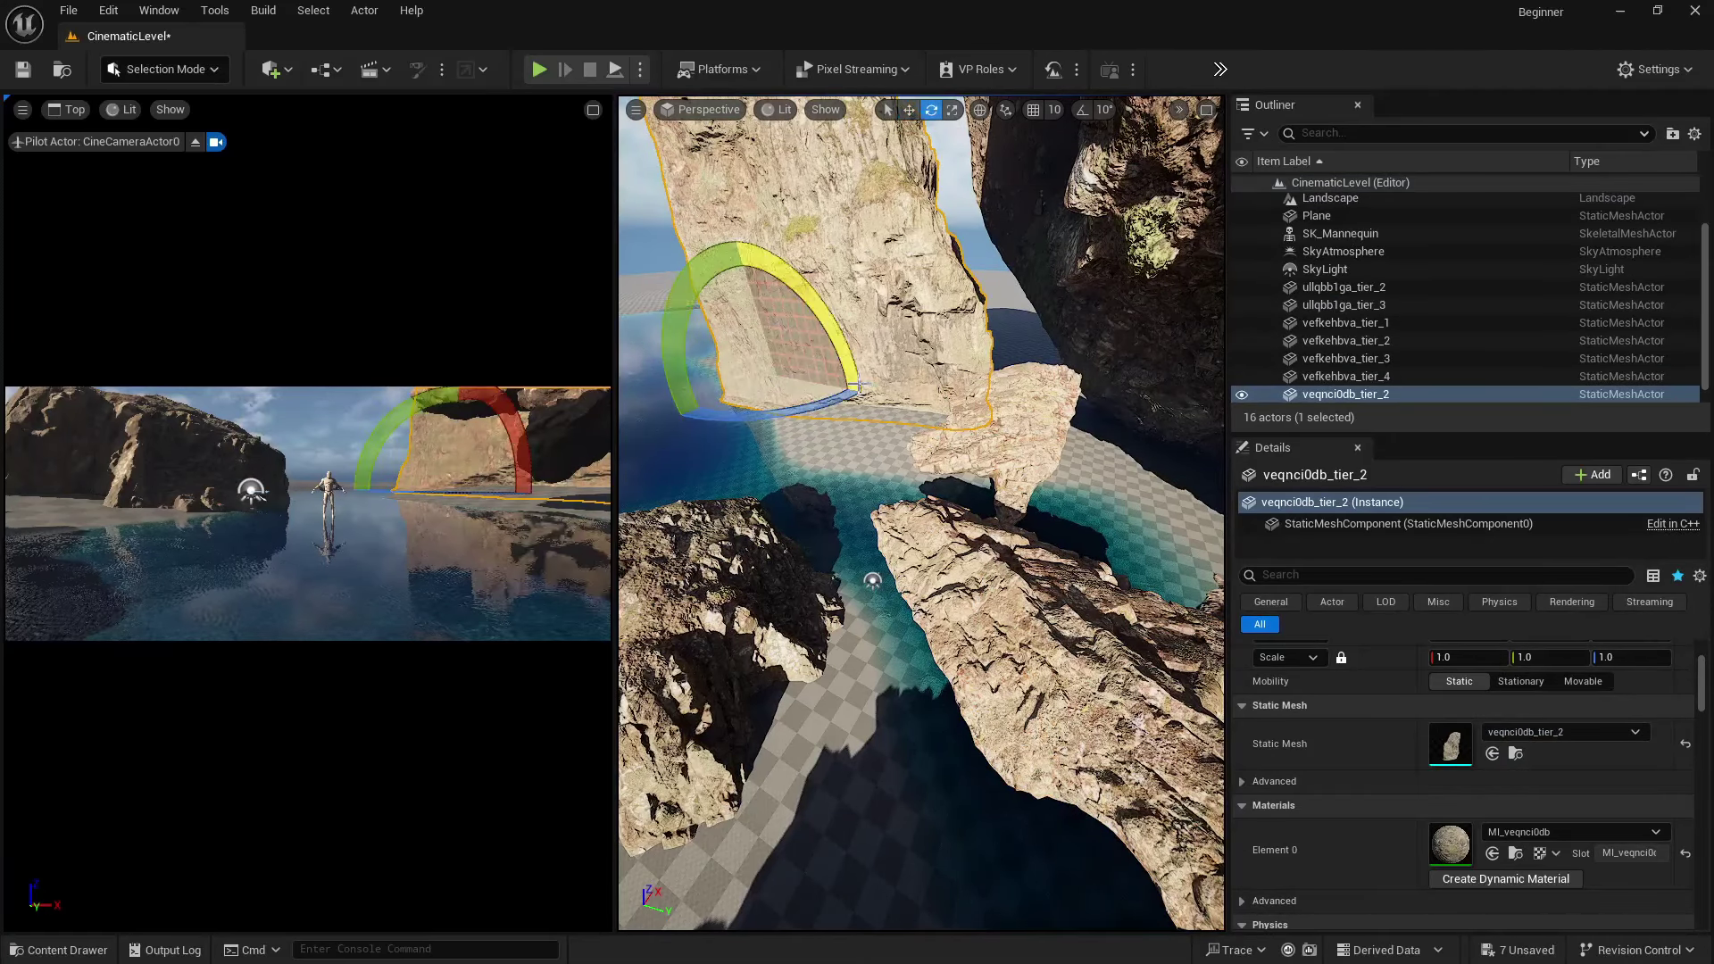
drag(859, 392, 630, 311)
key(w)
right_drag(781, 377, 709, 346)
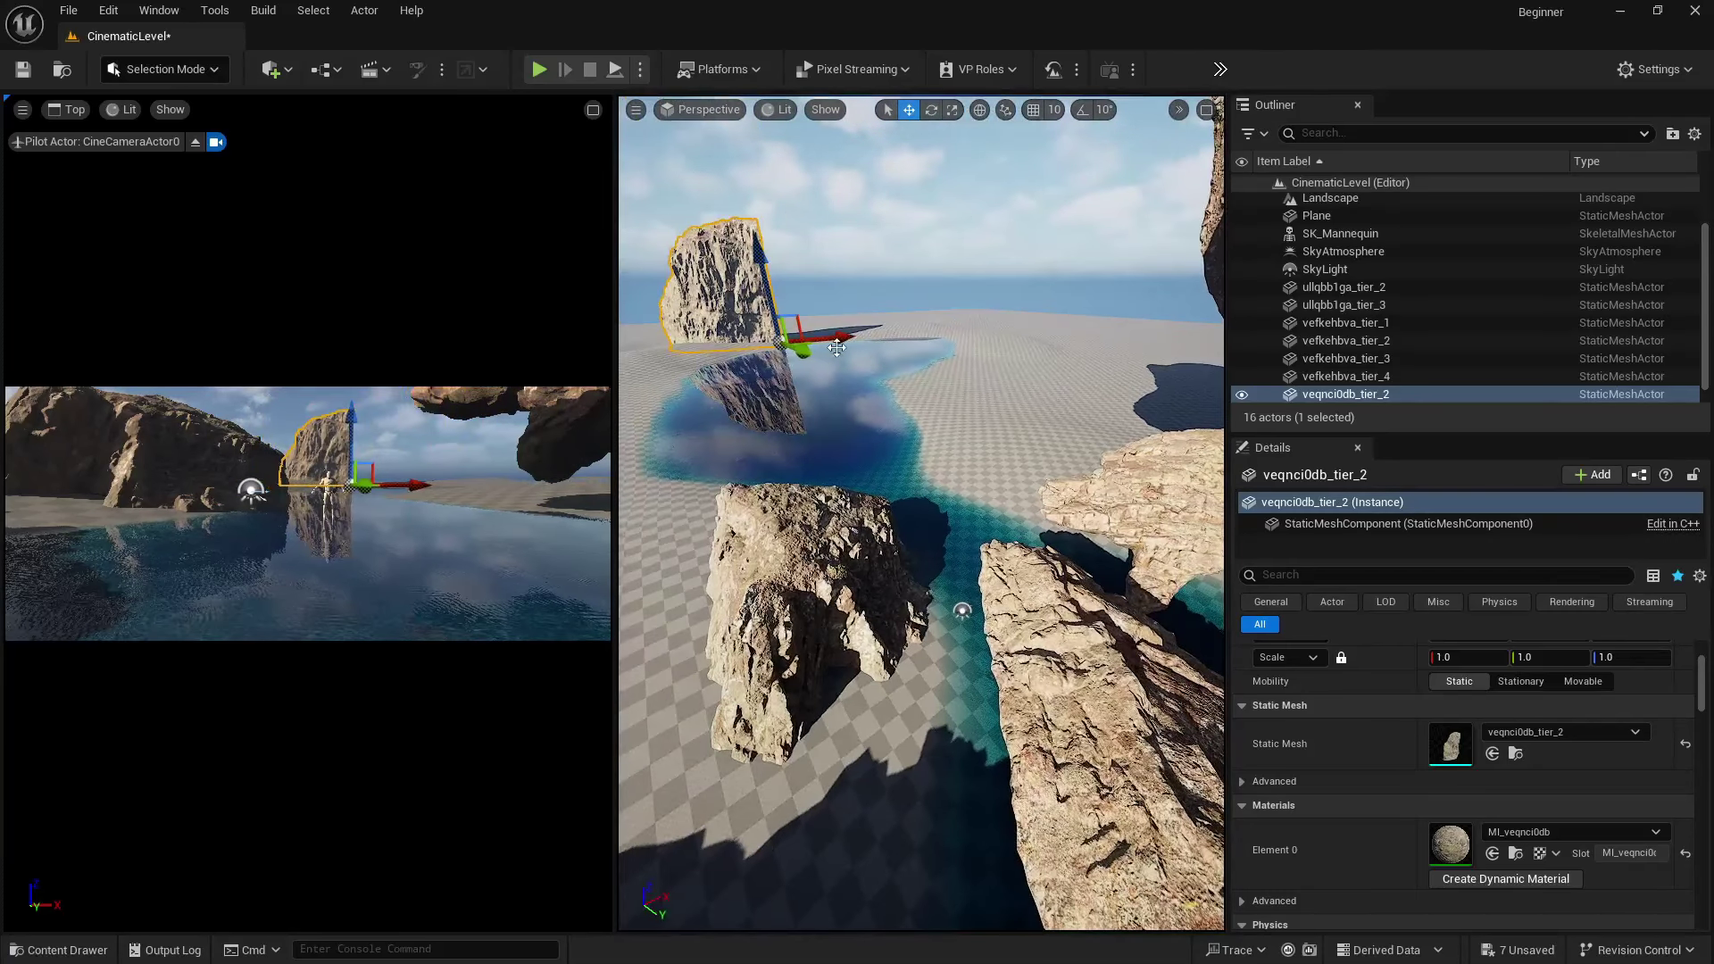
drag(841, 337, 938, 334)
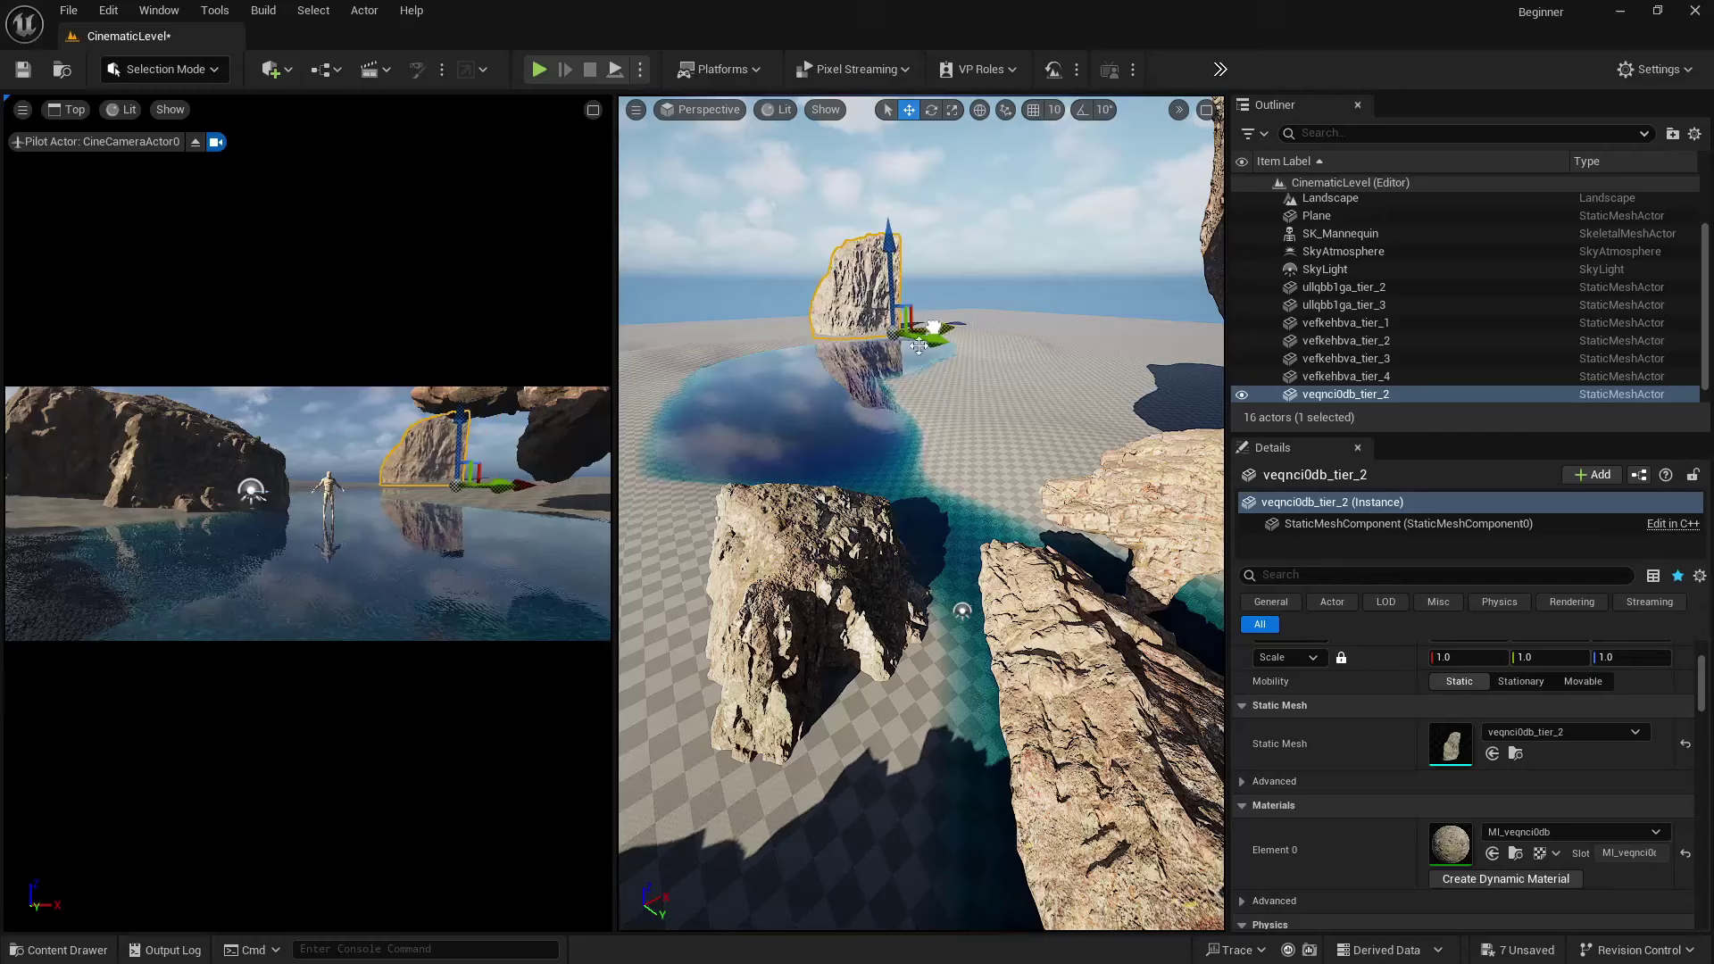
right_drag(938, 358, 1080, 397)
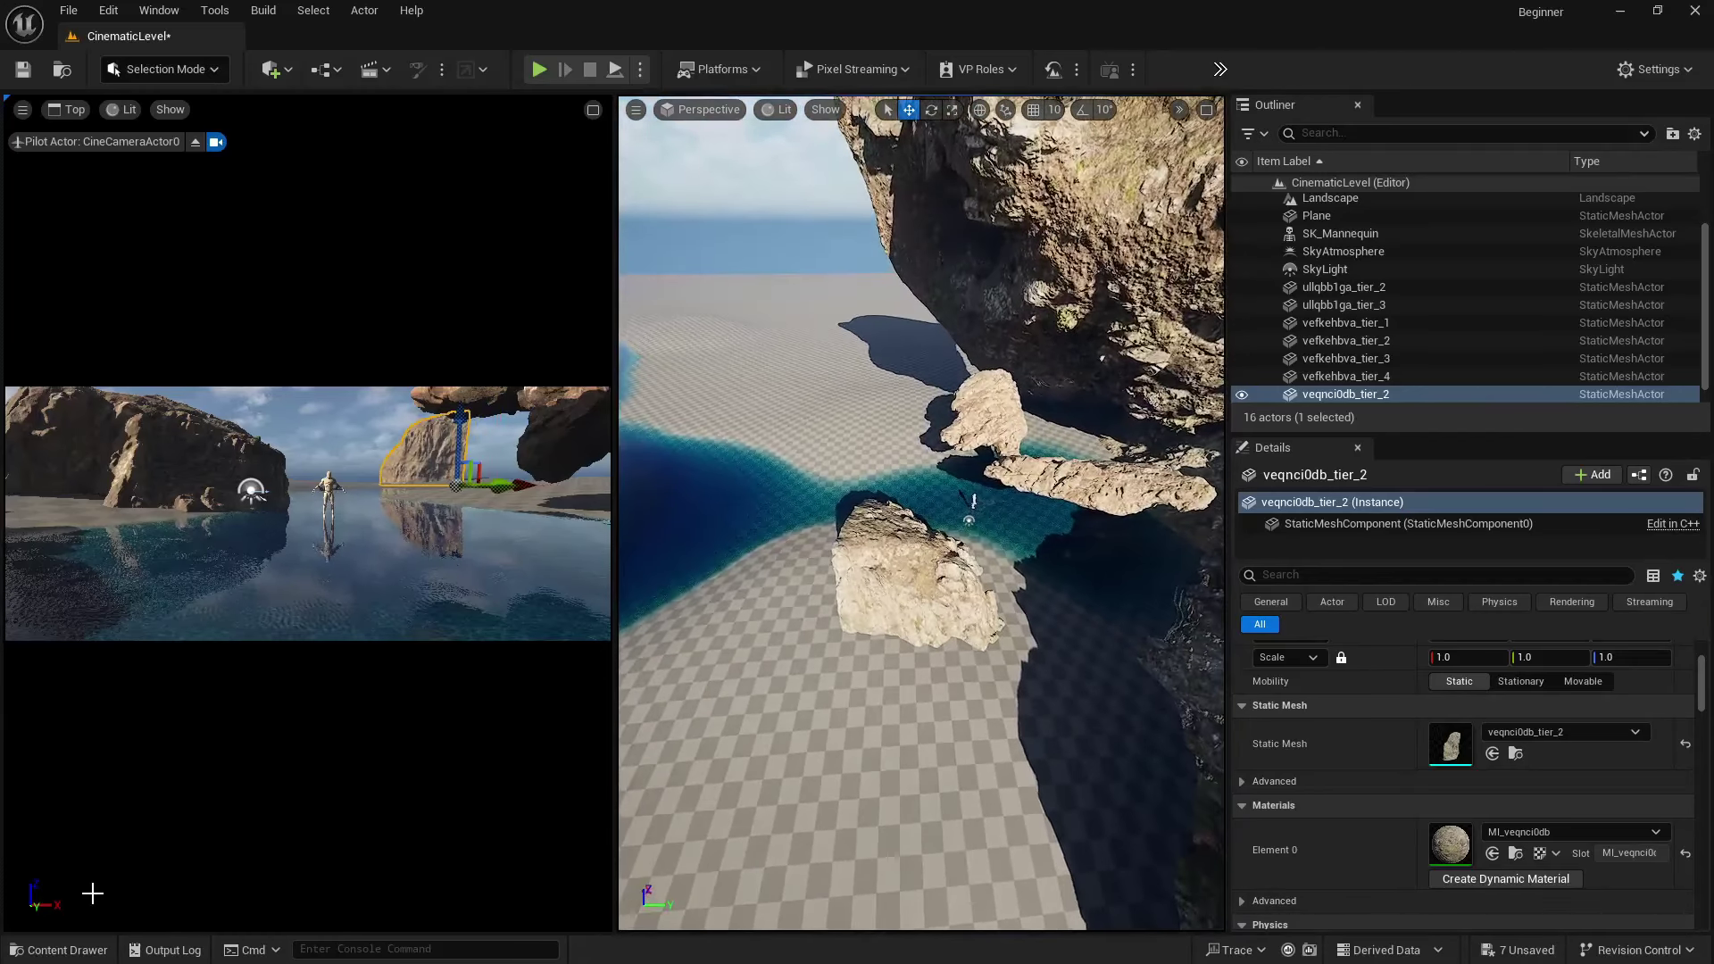
- Add the medium-quality vfmjadufa_tier_2 cliff from the Massive_Nordic_Coastal_Cliff_vfmjadufa assets near the overhang
click(43, 950)
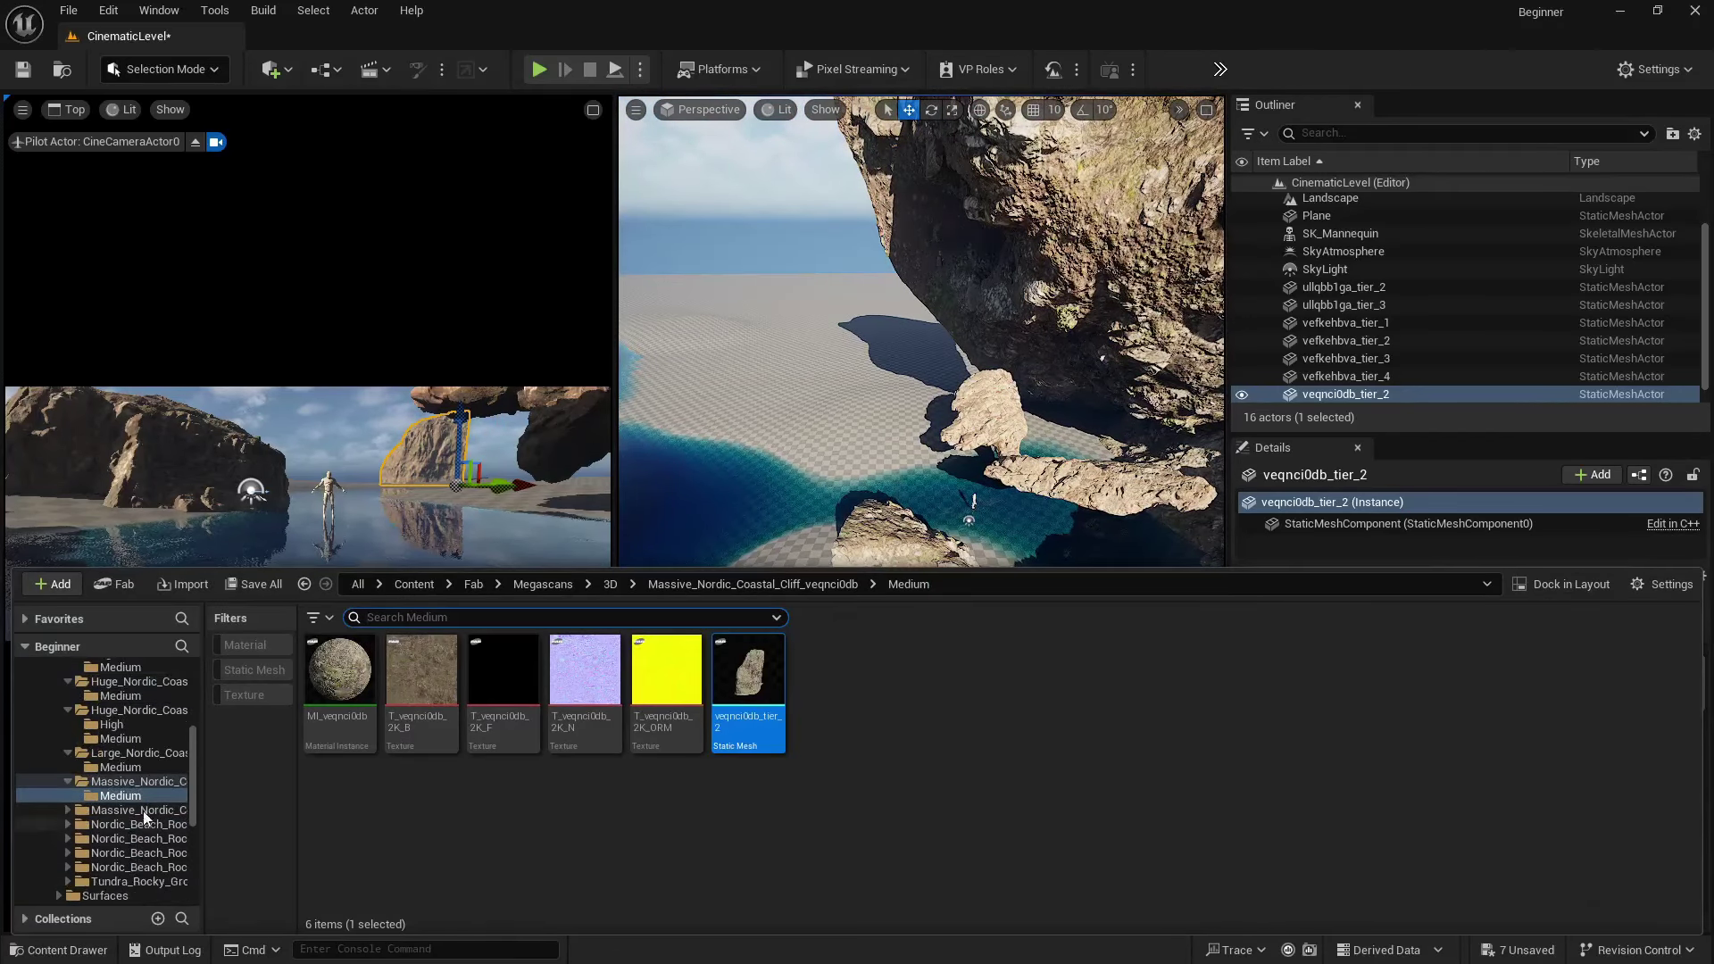
click(143, 811)
double_click(338, 671)
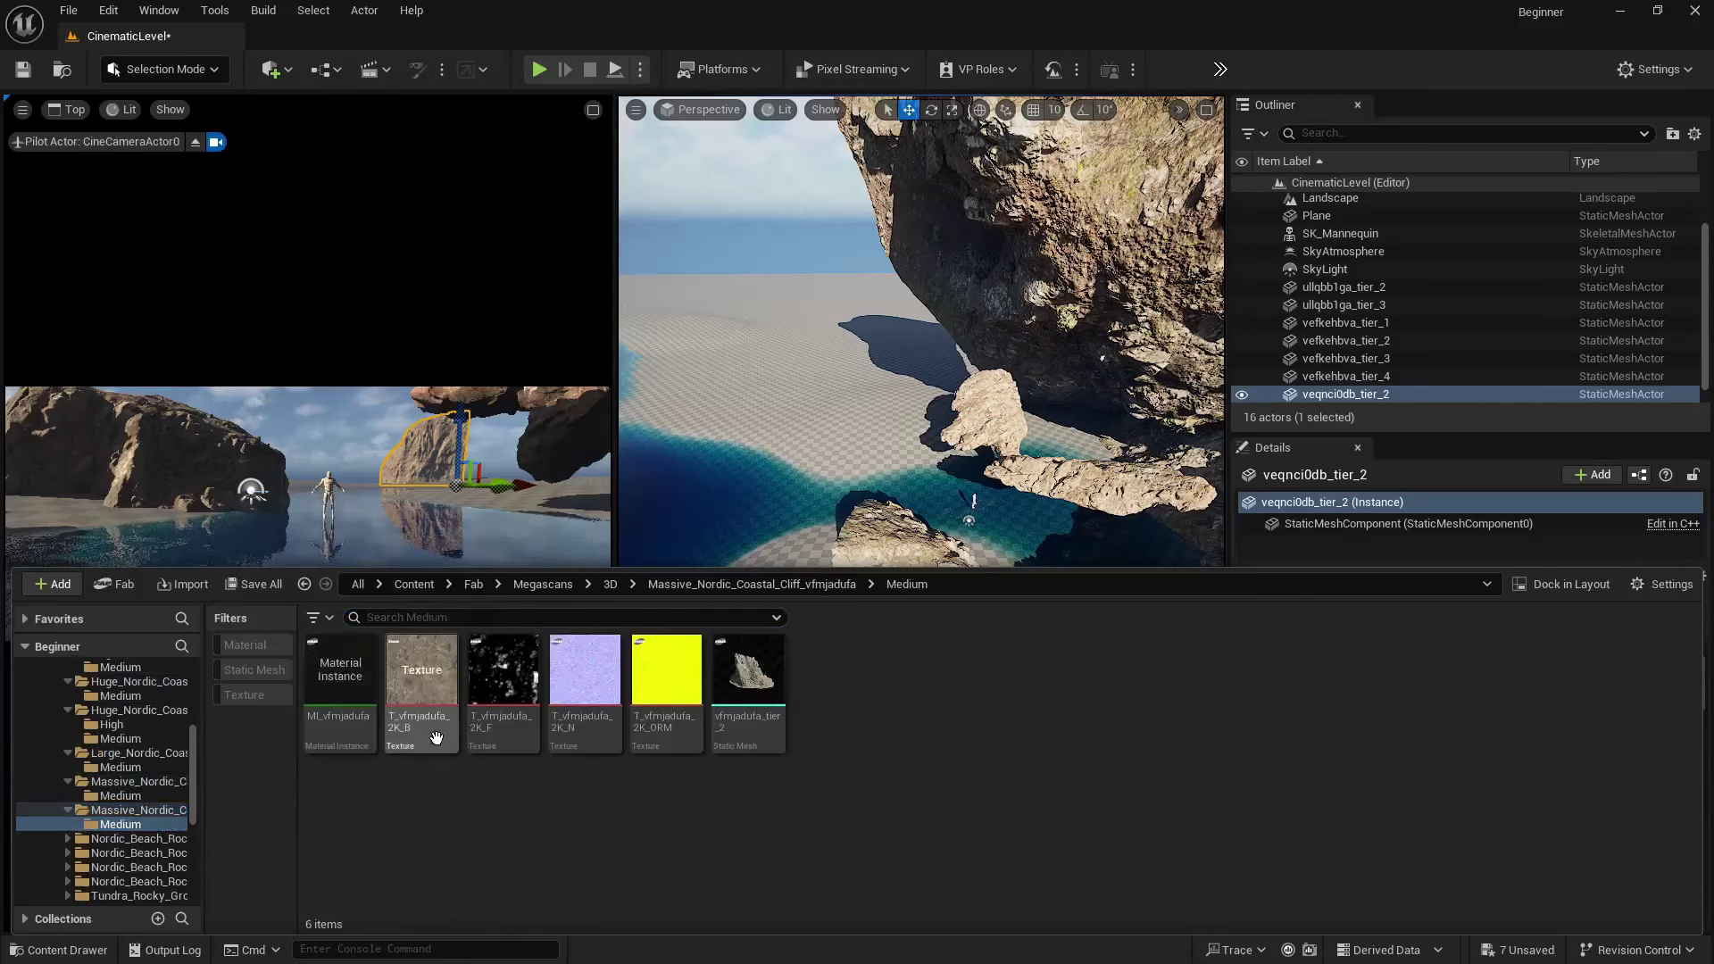
drag(711, 690, 1083, 451)
key(e)
mouse_move(1011, 492)
right_down()
mouse_move(1028, 487)
mouse_move(996, 466)
right_up()
key(w)
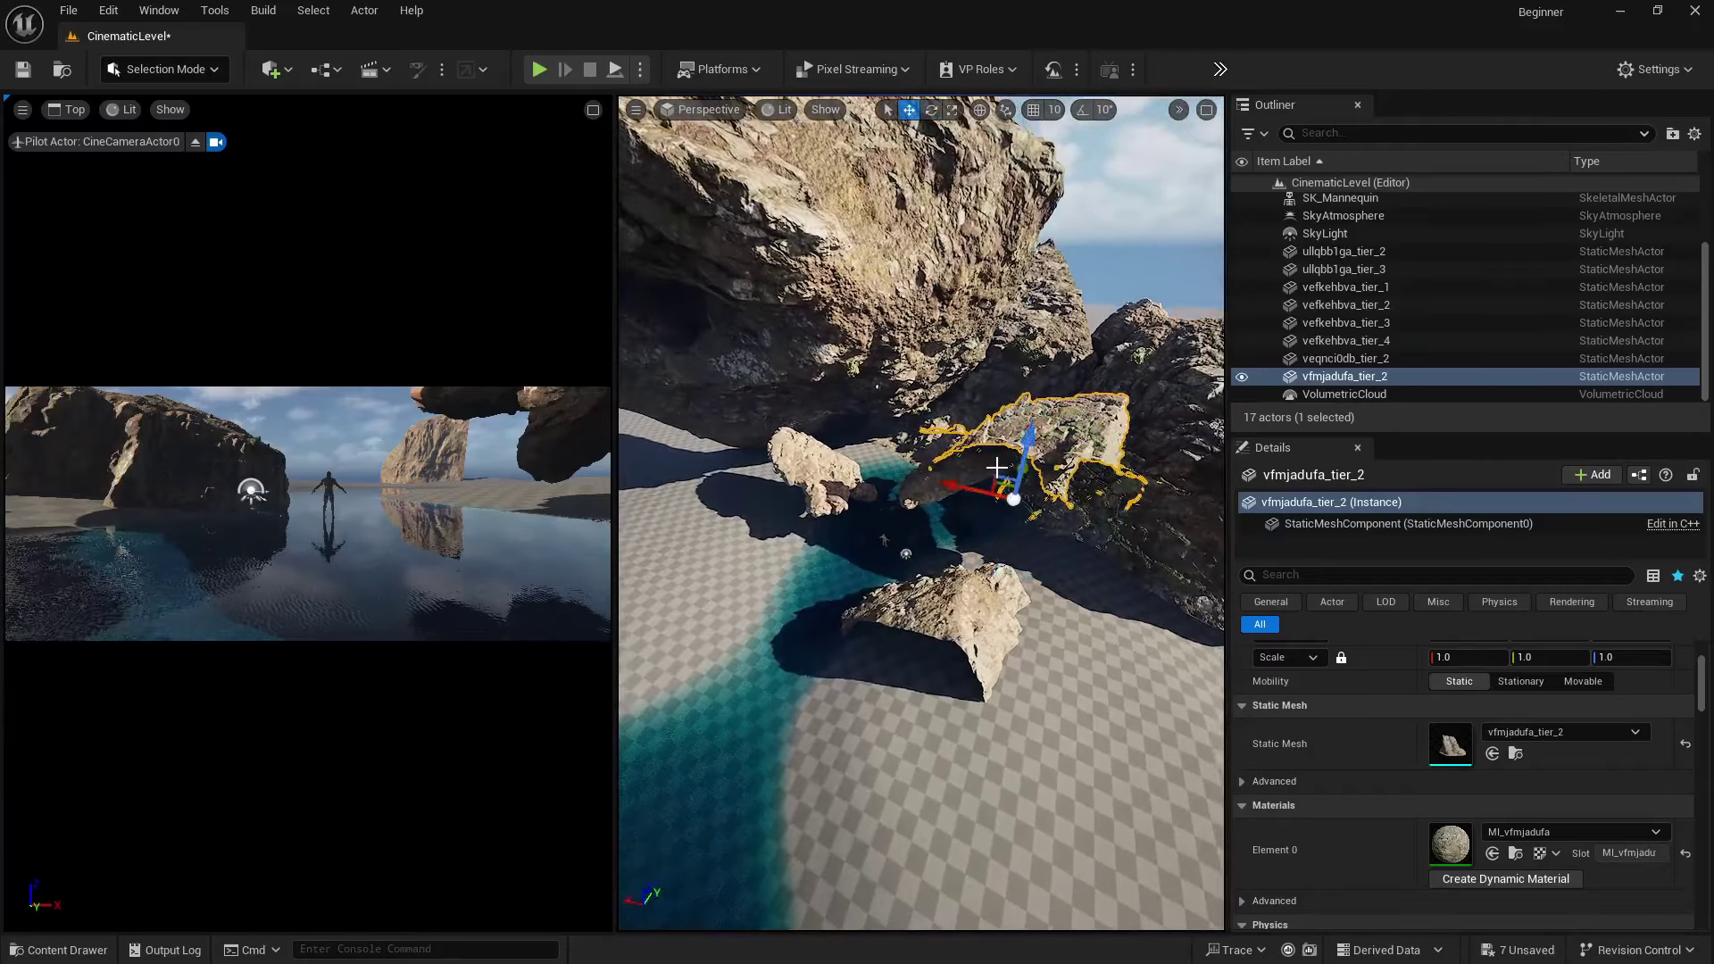
- Move the vfmjadufa_tier_2 cliff over the water so it enters the upper part of the camera frame
drag(964, 491, 793, 448)
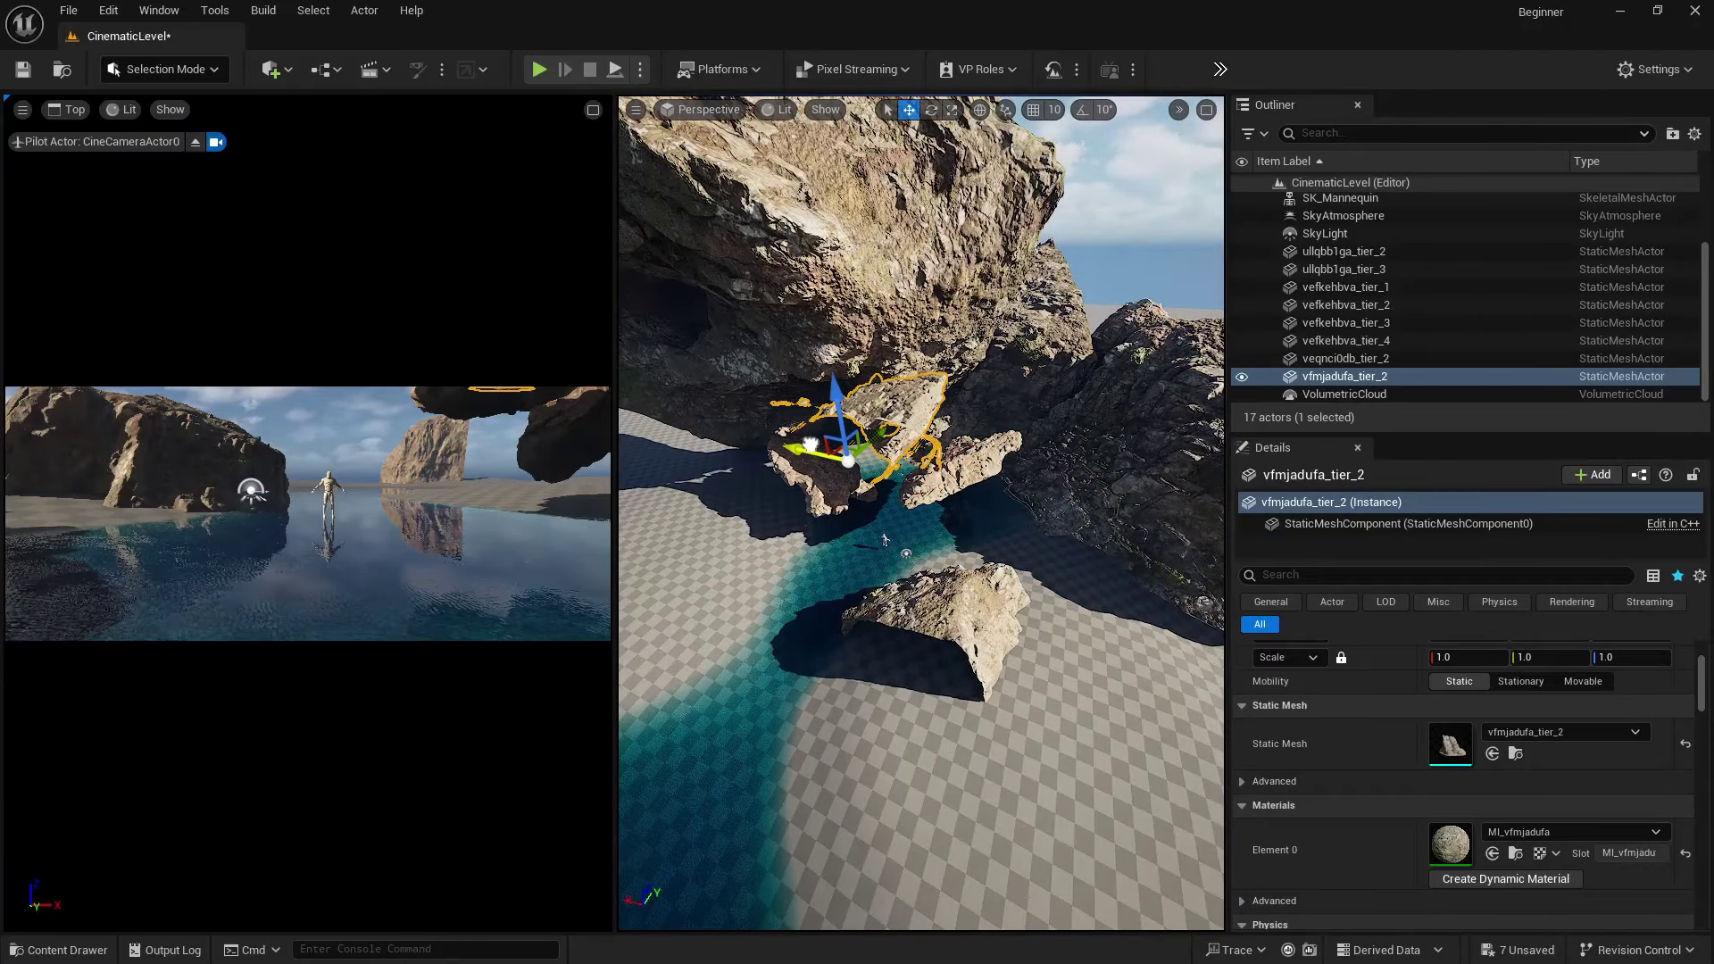
mouse_move(793, 447)
right_down()
mouse_move(759, 451)
mouse_move(647, 393)
mouse_move(802, 447)
right_up()
drag(957, 485, 766, 487)
- Rotate the vfmjadufa_tier_2 cliff to lie flatter and shift it next to the ullqbb1ga_tier_2 cliff beyond the mannequin
key(e)
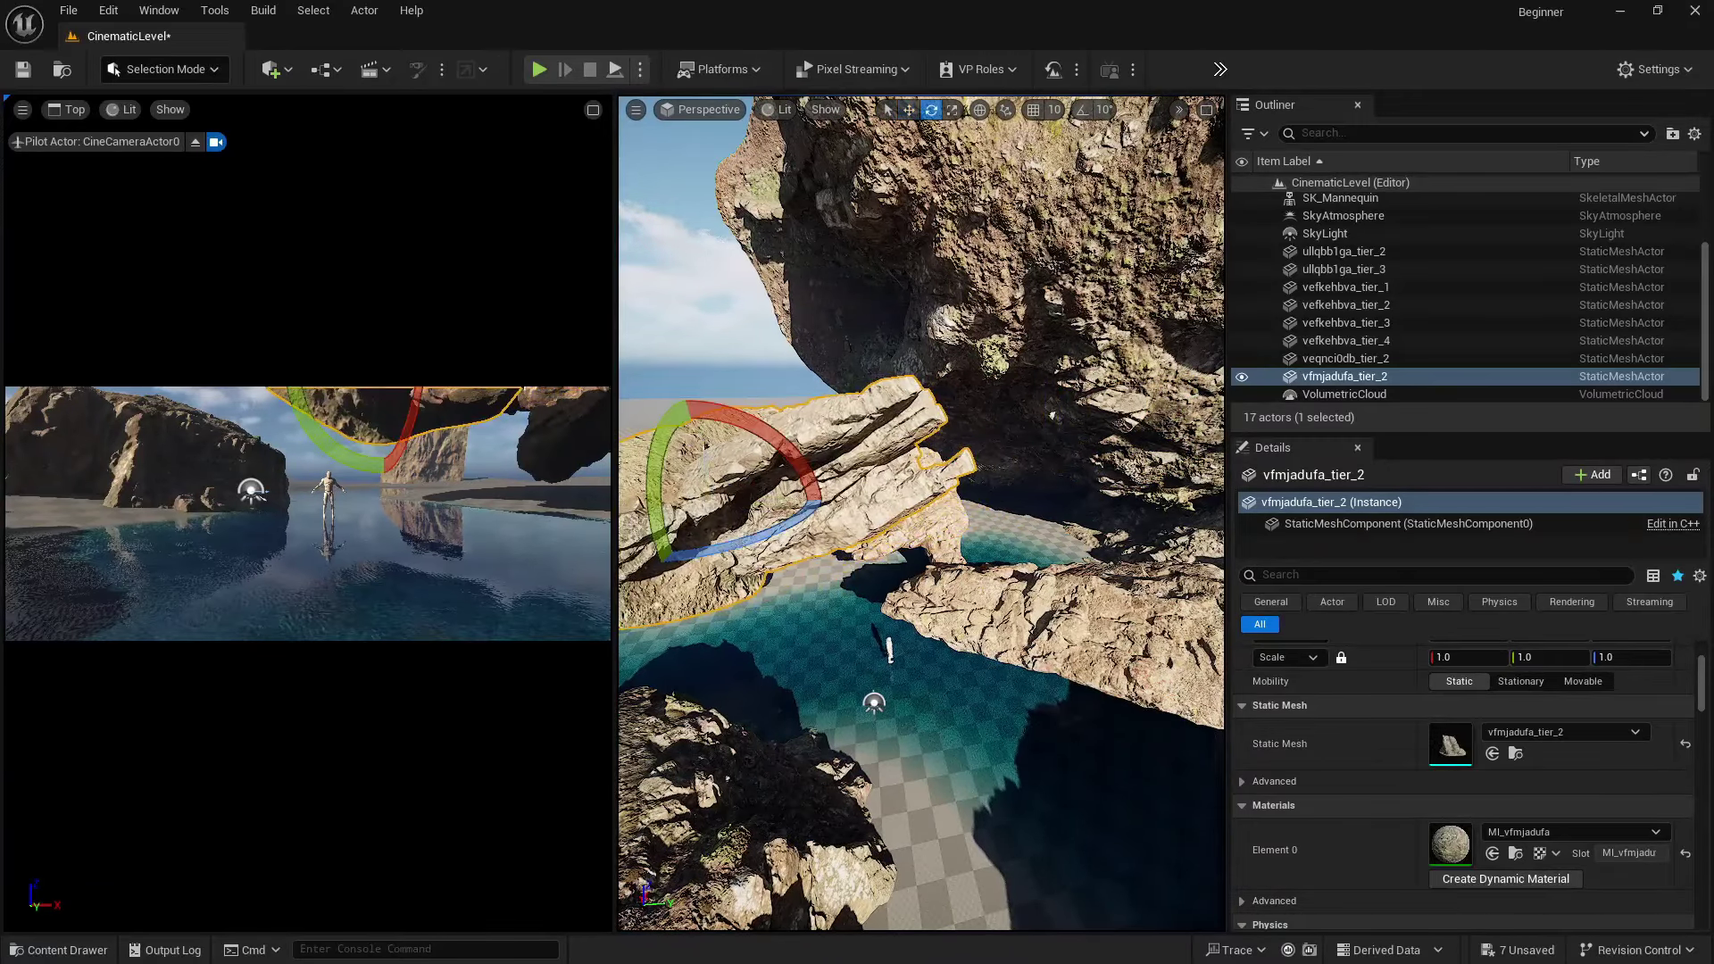
drag(682, 392, 777, 420)
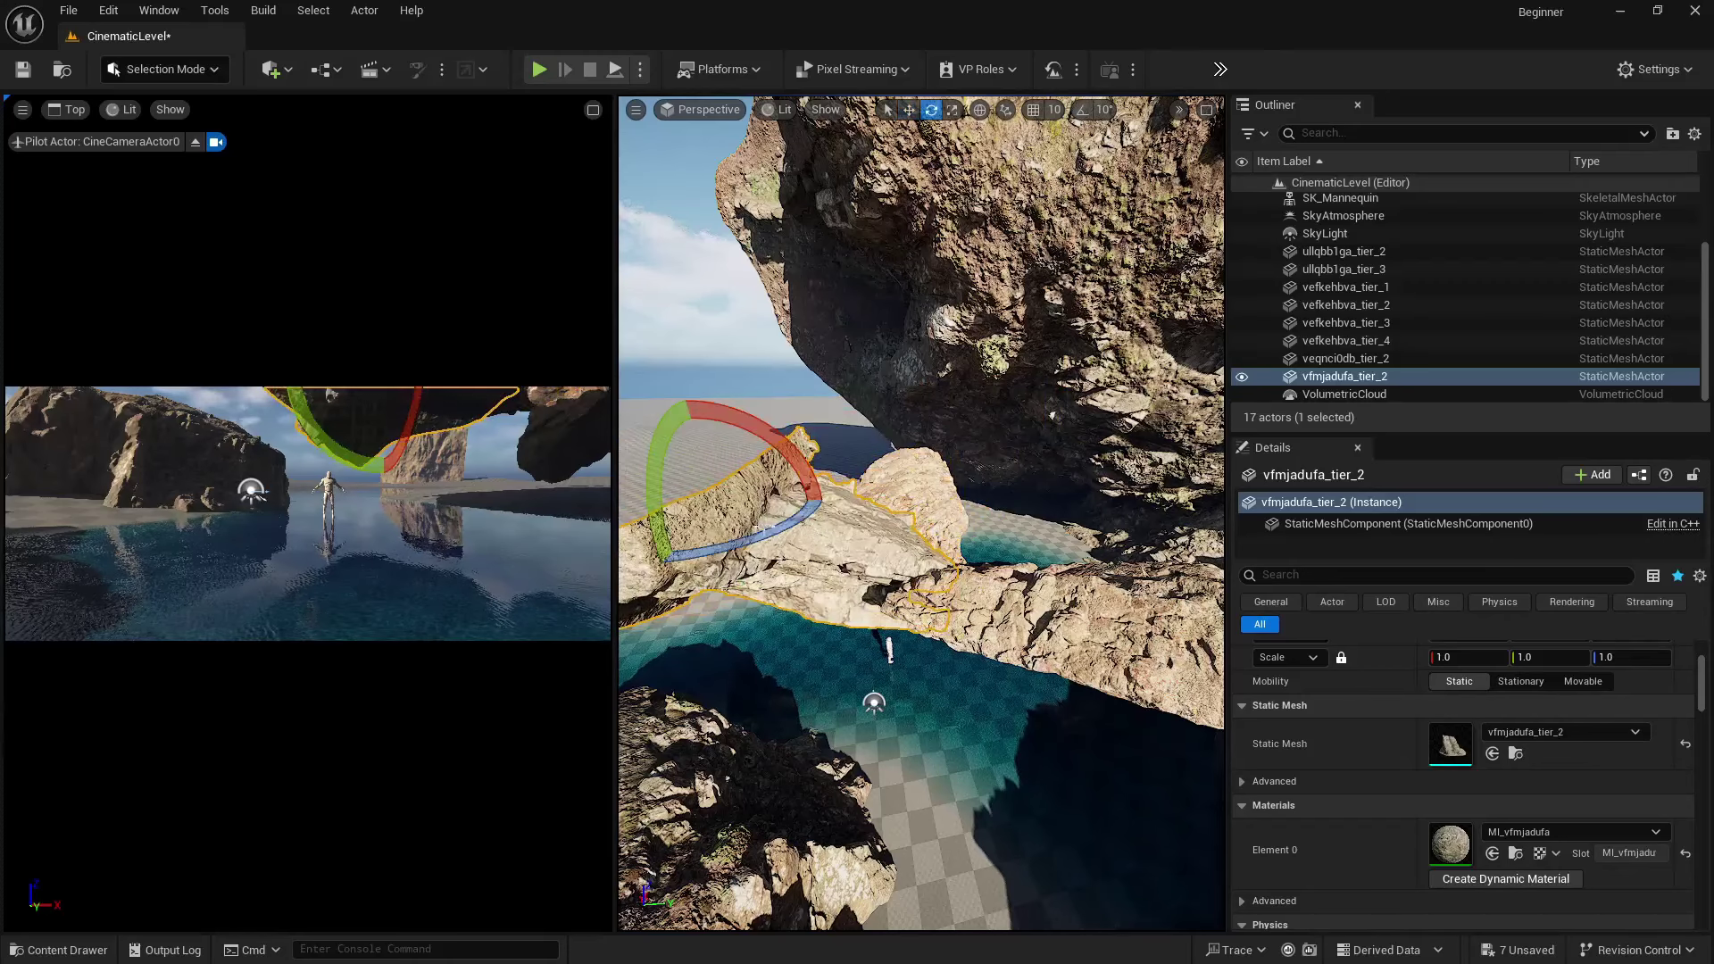
drag(791, 532, 839, 535)
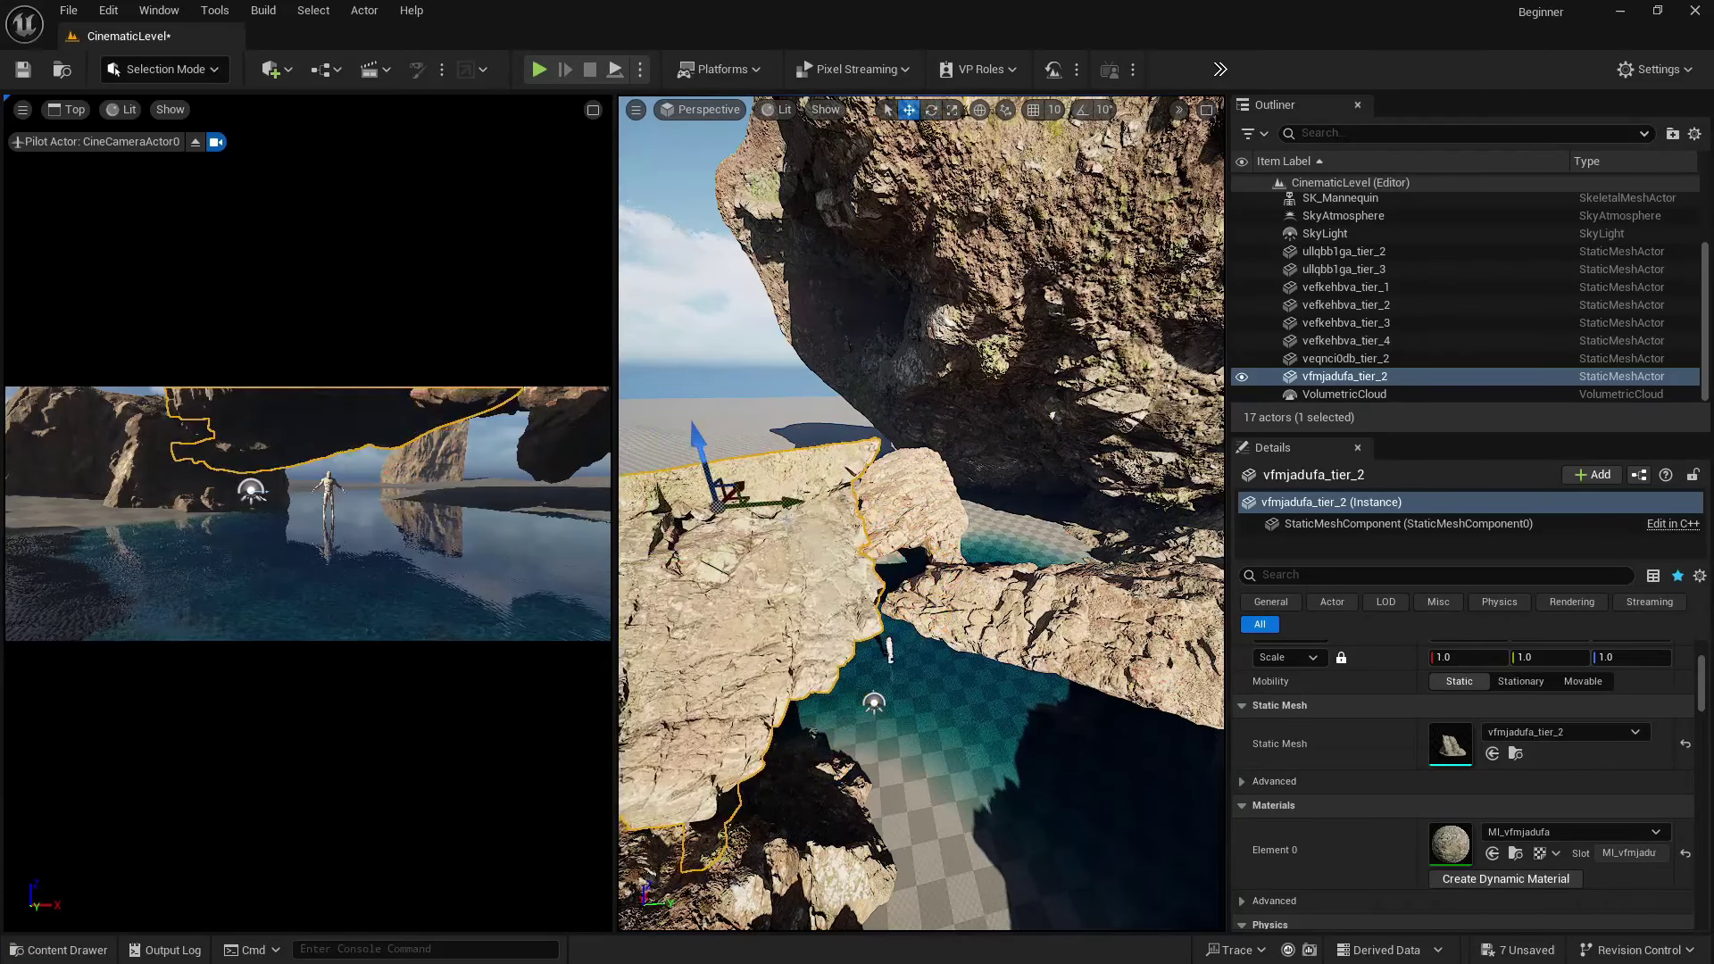
drag(744, 481, 785, 450)
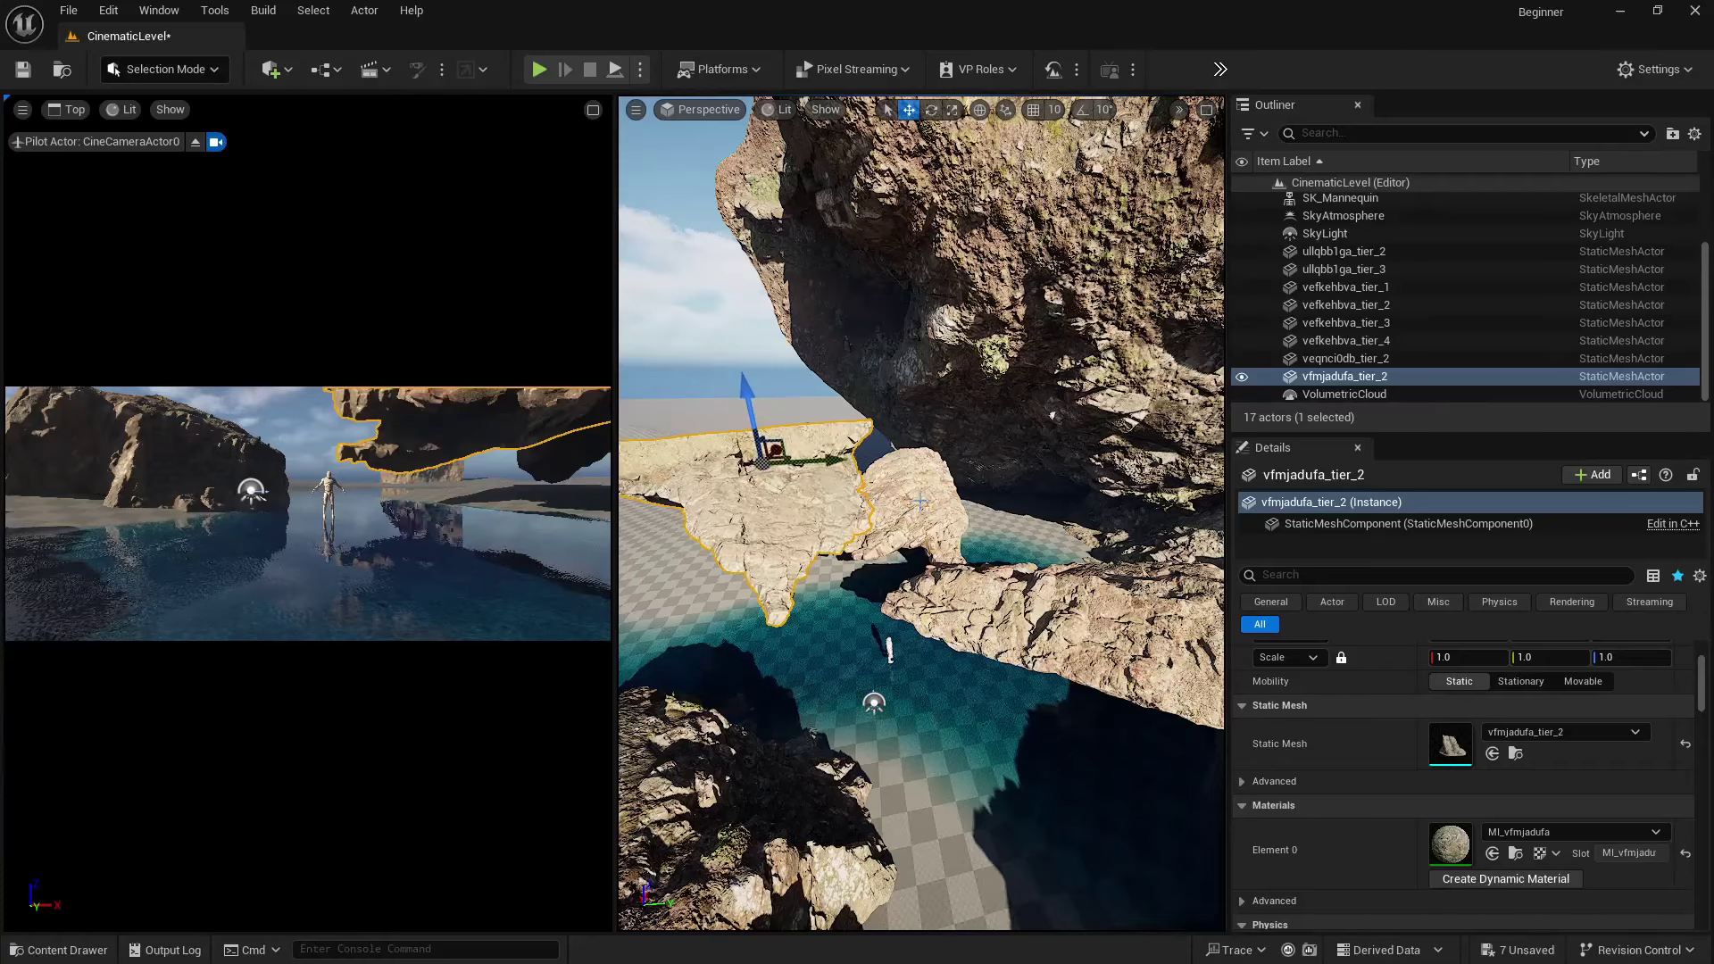
right_drag(927, 500, 1002, 508)
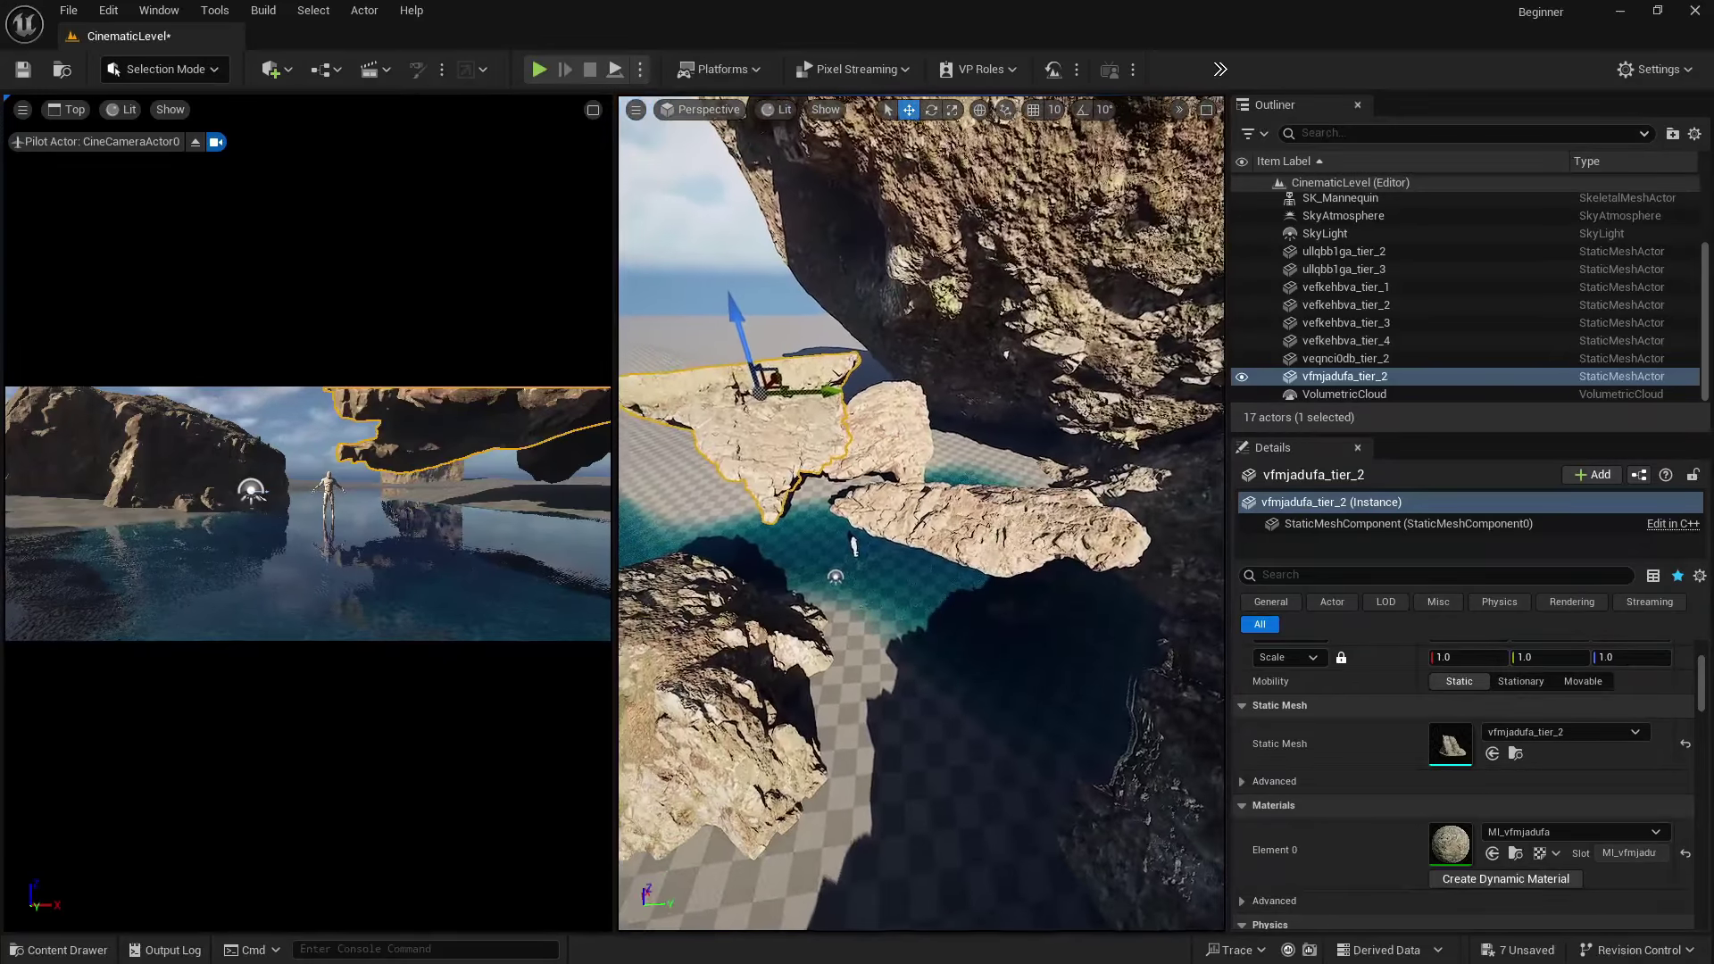
- Duplicate the ullqbb1ga_tier_3 cliff upward and set the copy's scale to 3.0 on all axes
click(1002, 506)
alt+drag(957, 459, 957, 314)
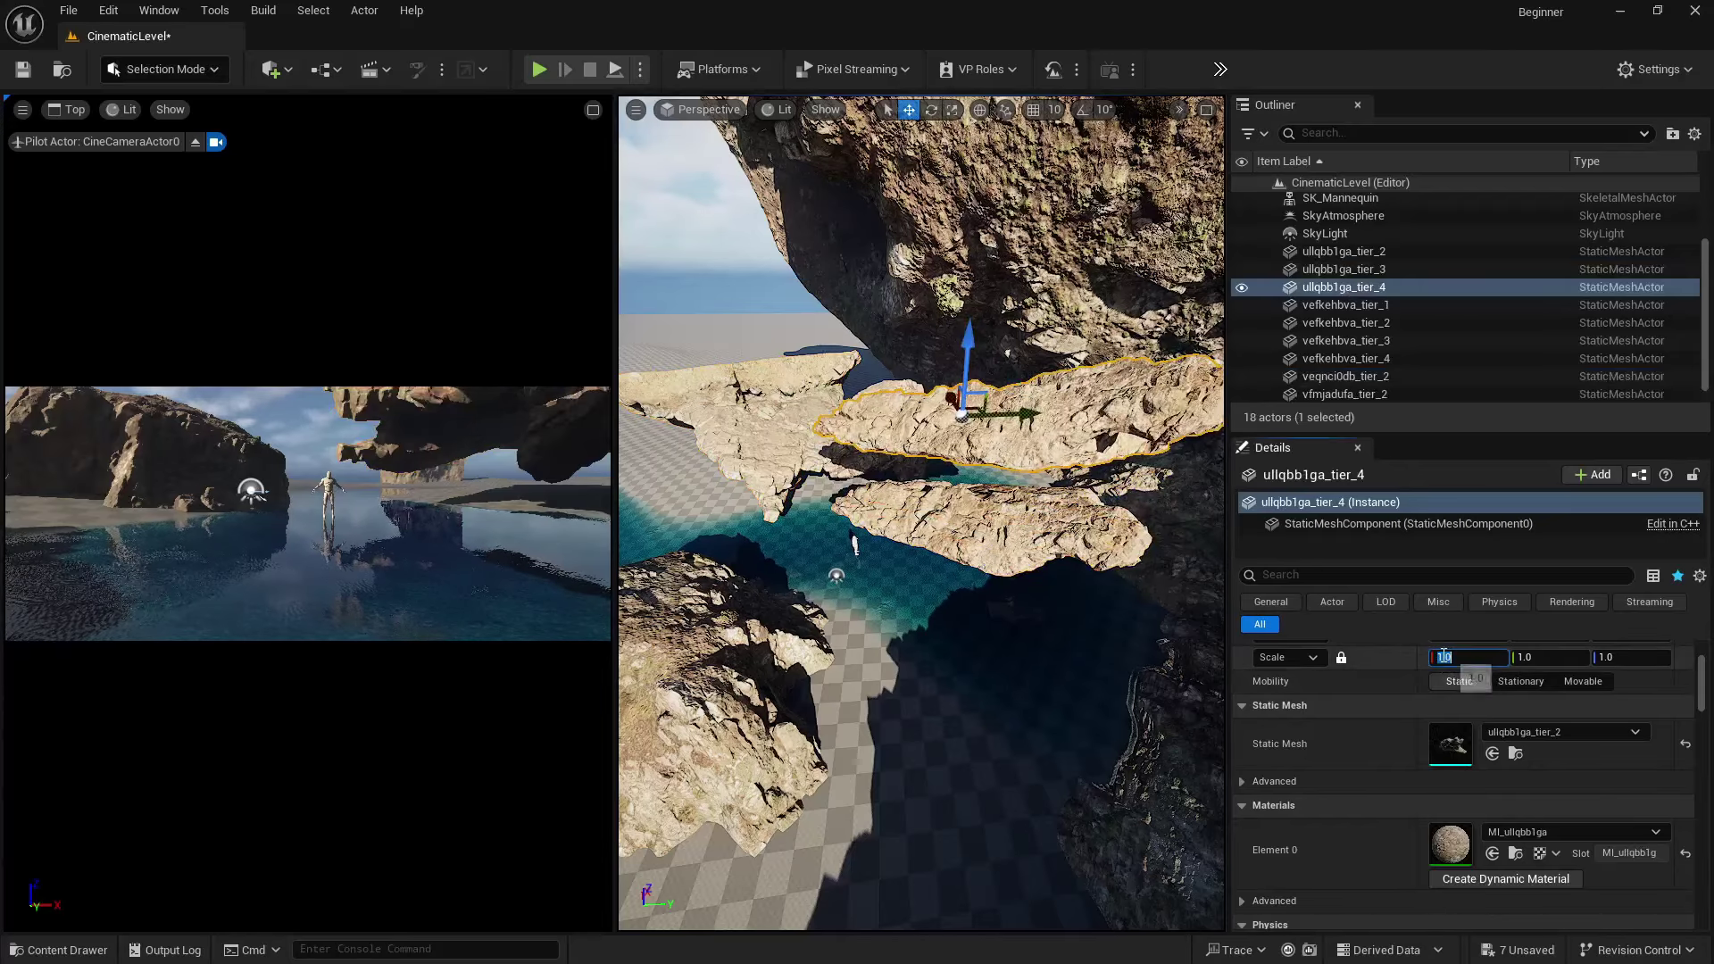
key(Return)
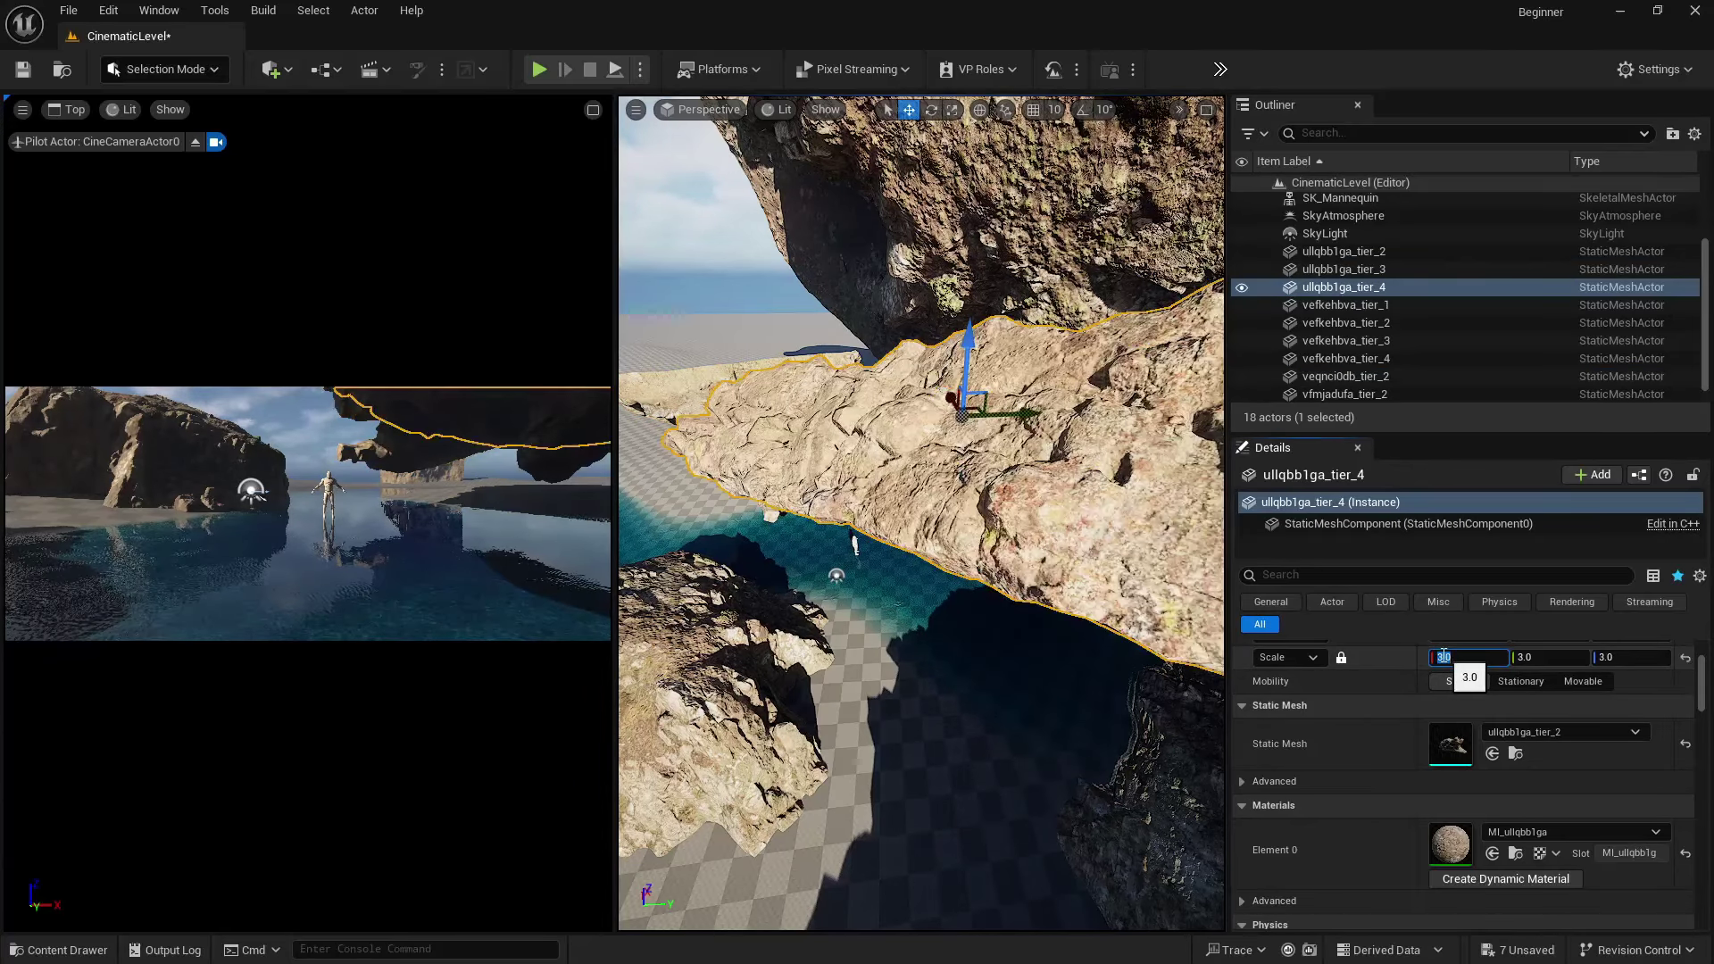
- Shift the enlarged ullqbb1ga cliff sideways and rotate it against the large overhang
right_drag(1076, 518, 904, 362)
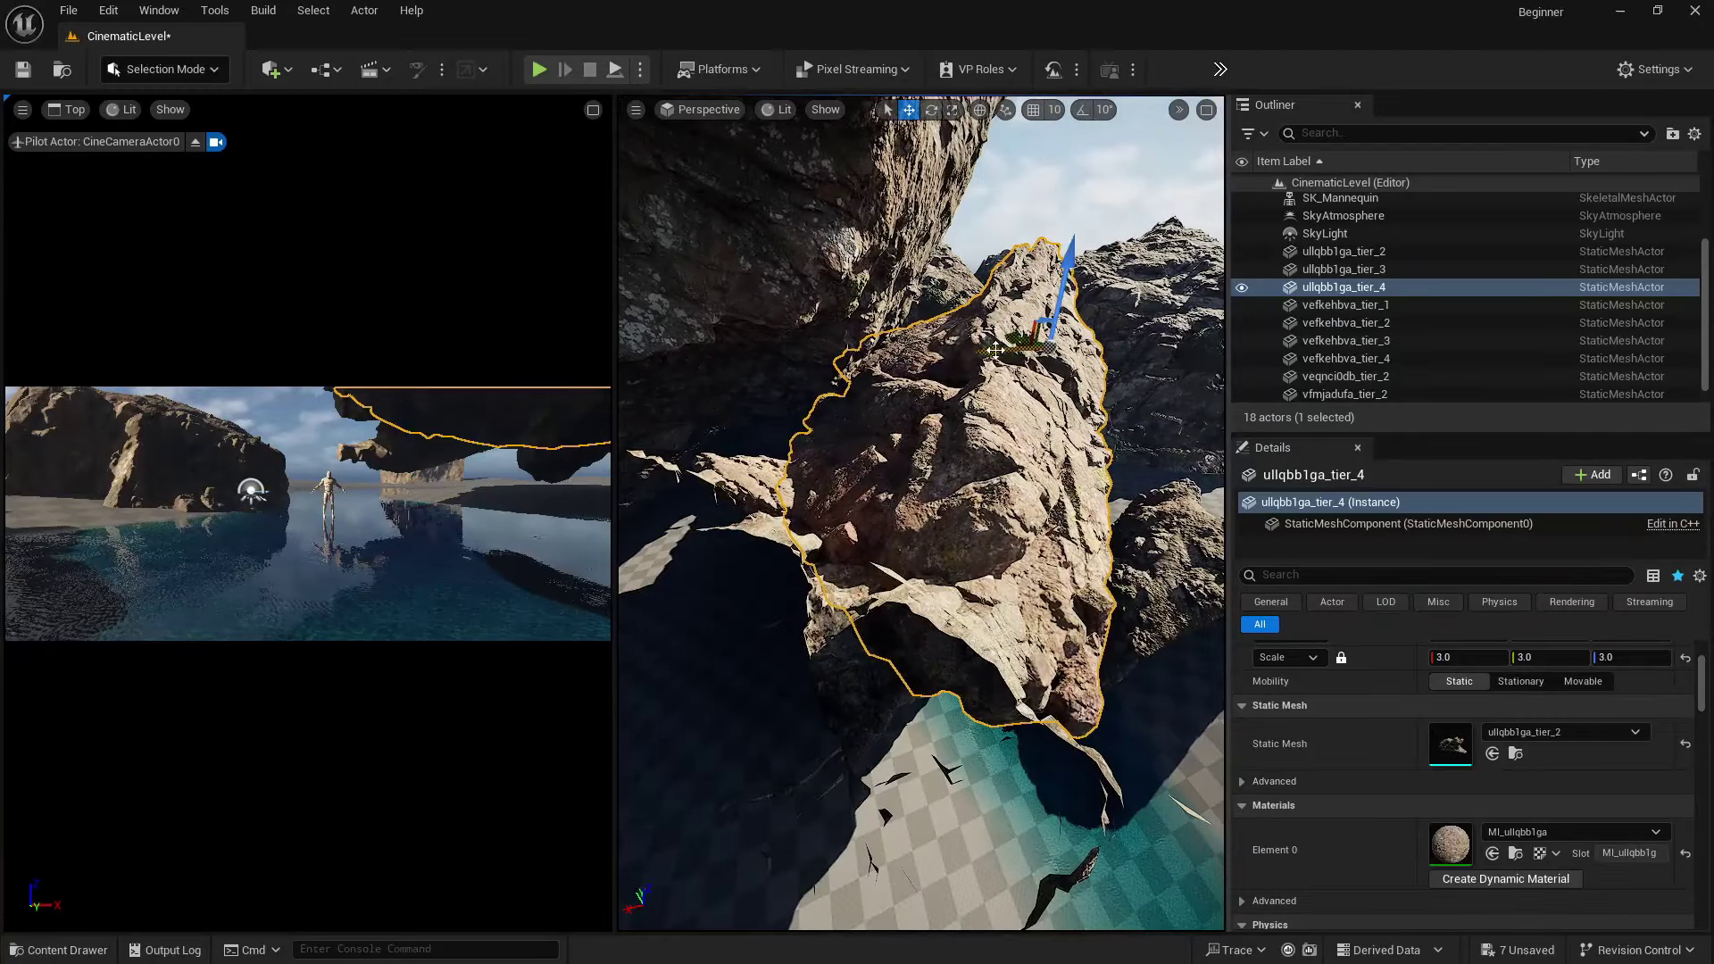
drag(995, 349, 960, 371)
key(e)
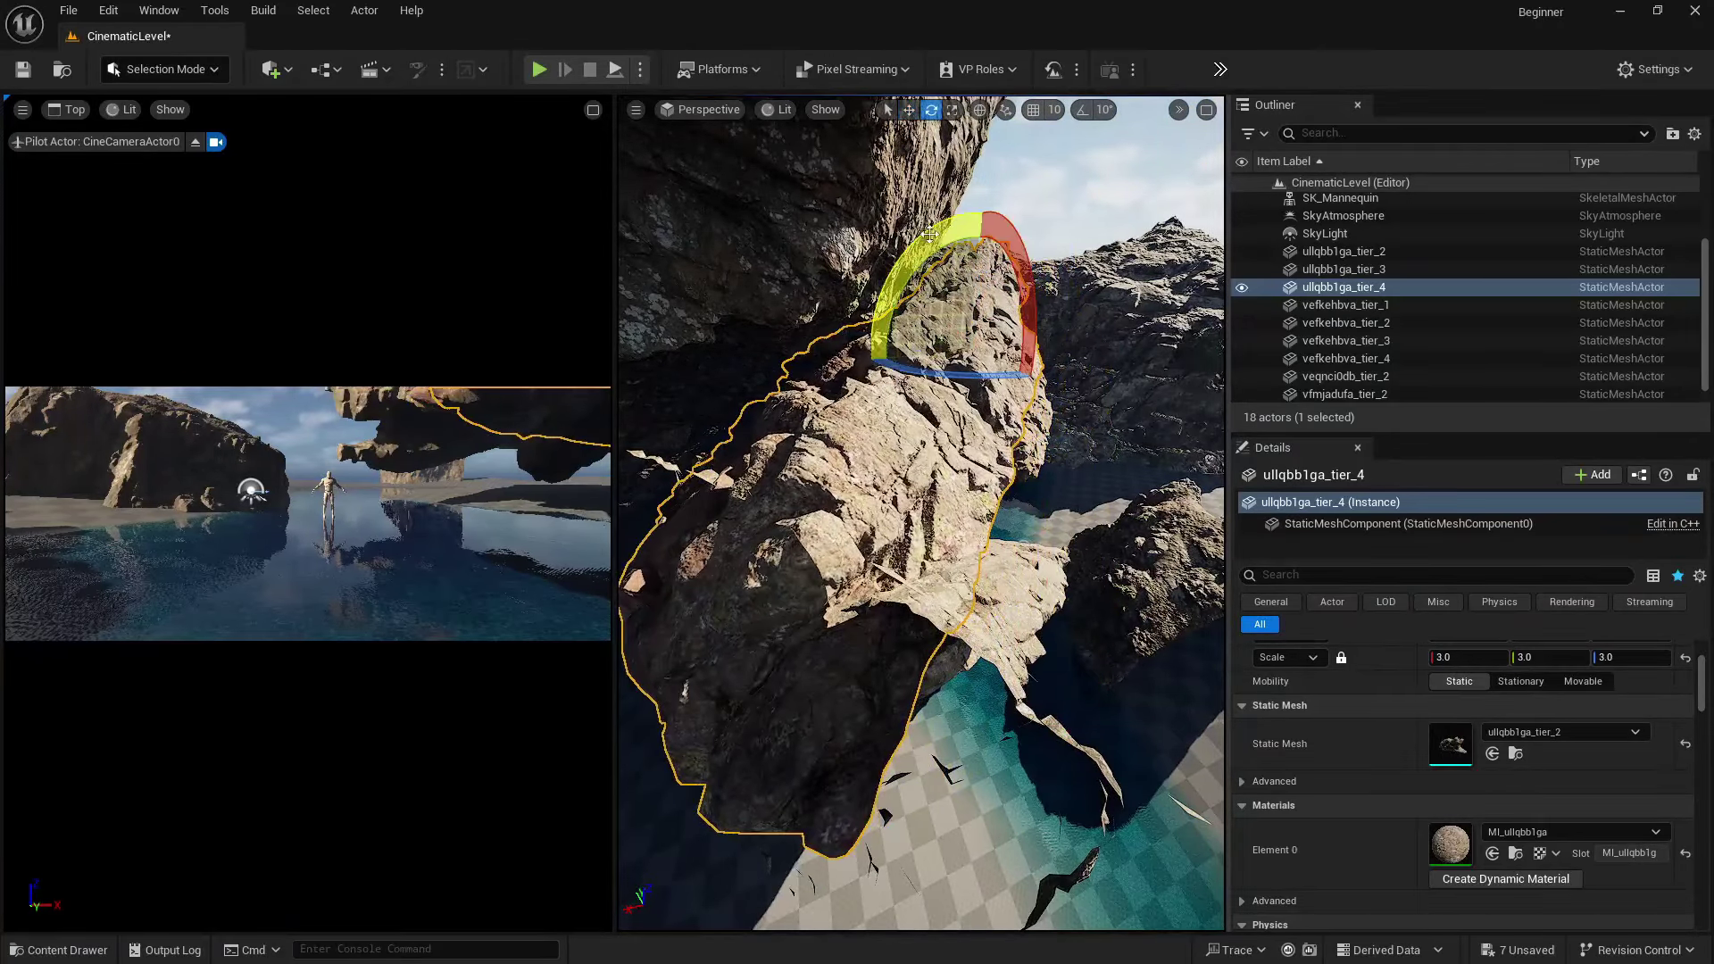
drag(929, 234, 879, 326)
right_drag(880, 326, 963, 397)
key(w)
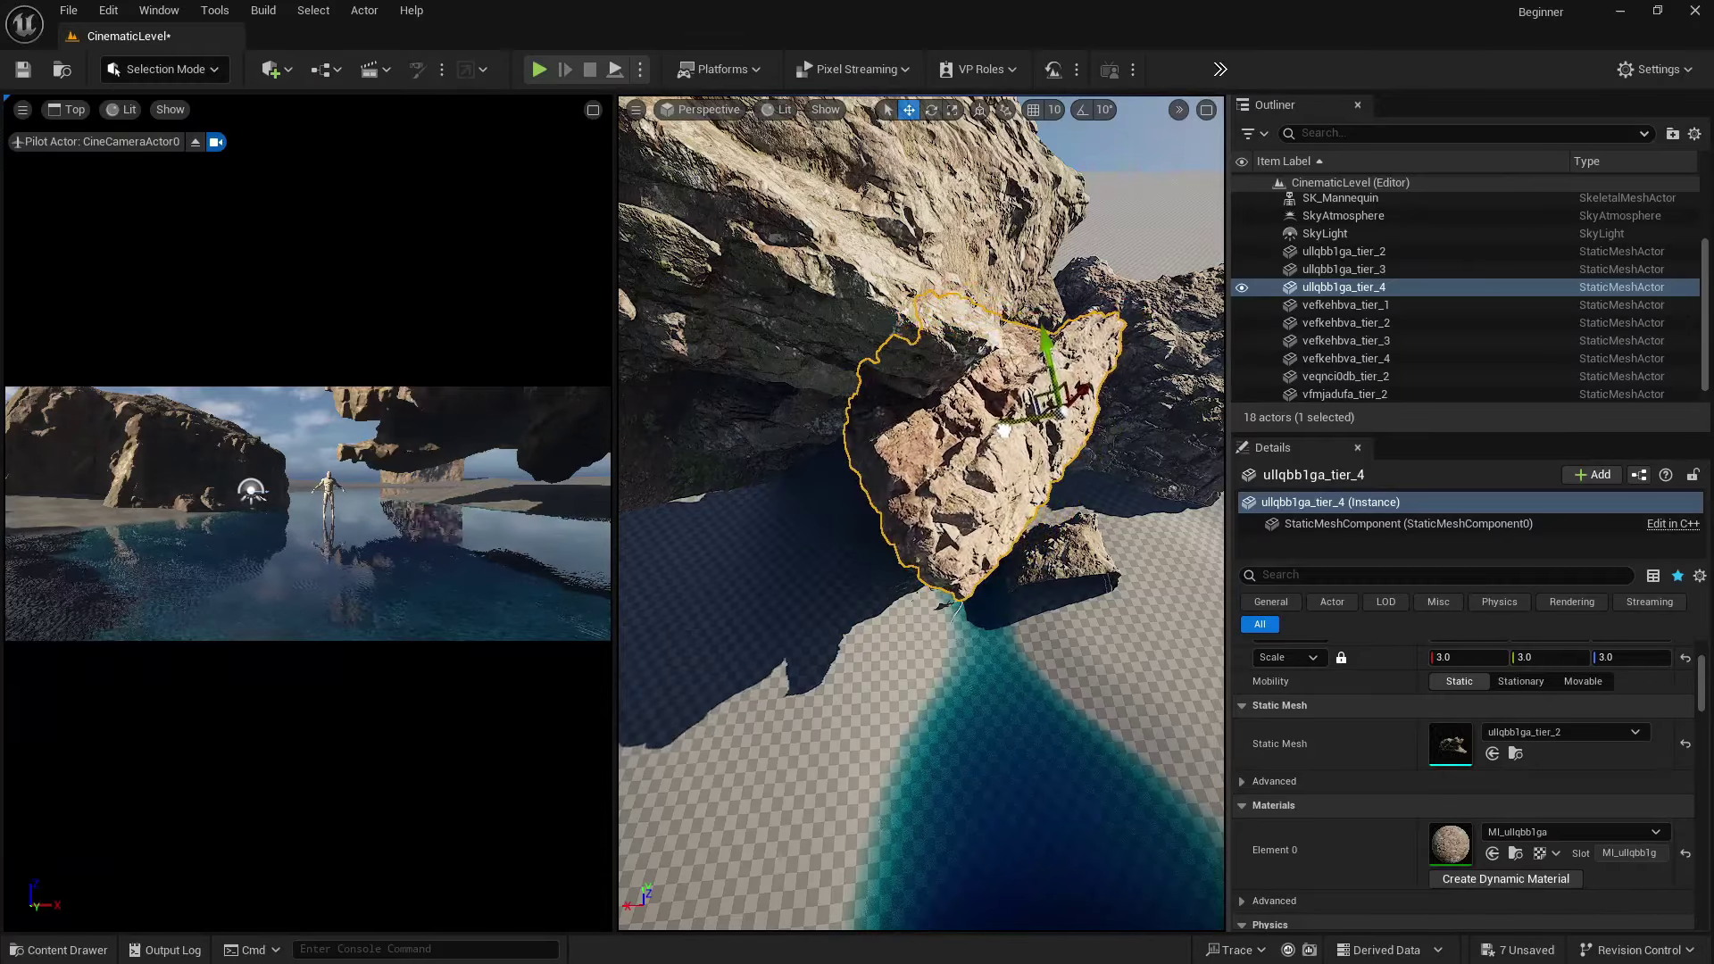
- Raise the enlarged ullqbb1ga cliff higher above the water and the smaller hanging rocks
mouse_move(1003, 429)
right_down()
mouse_move(968, 384)
mouse_move(995, 406)
right_up()
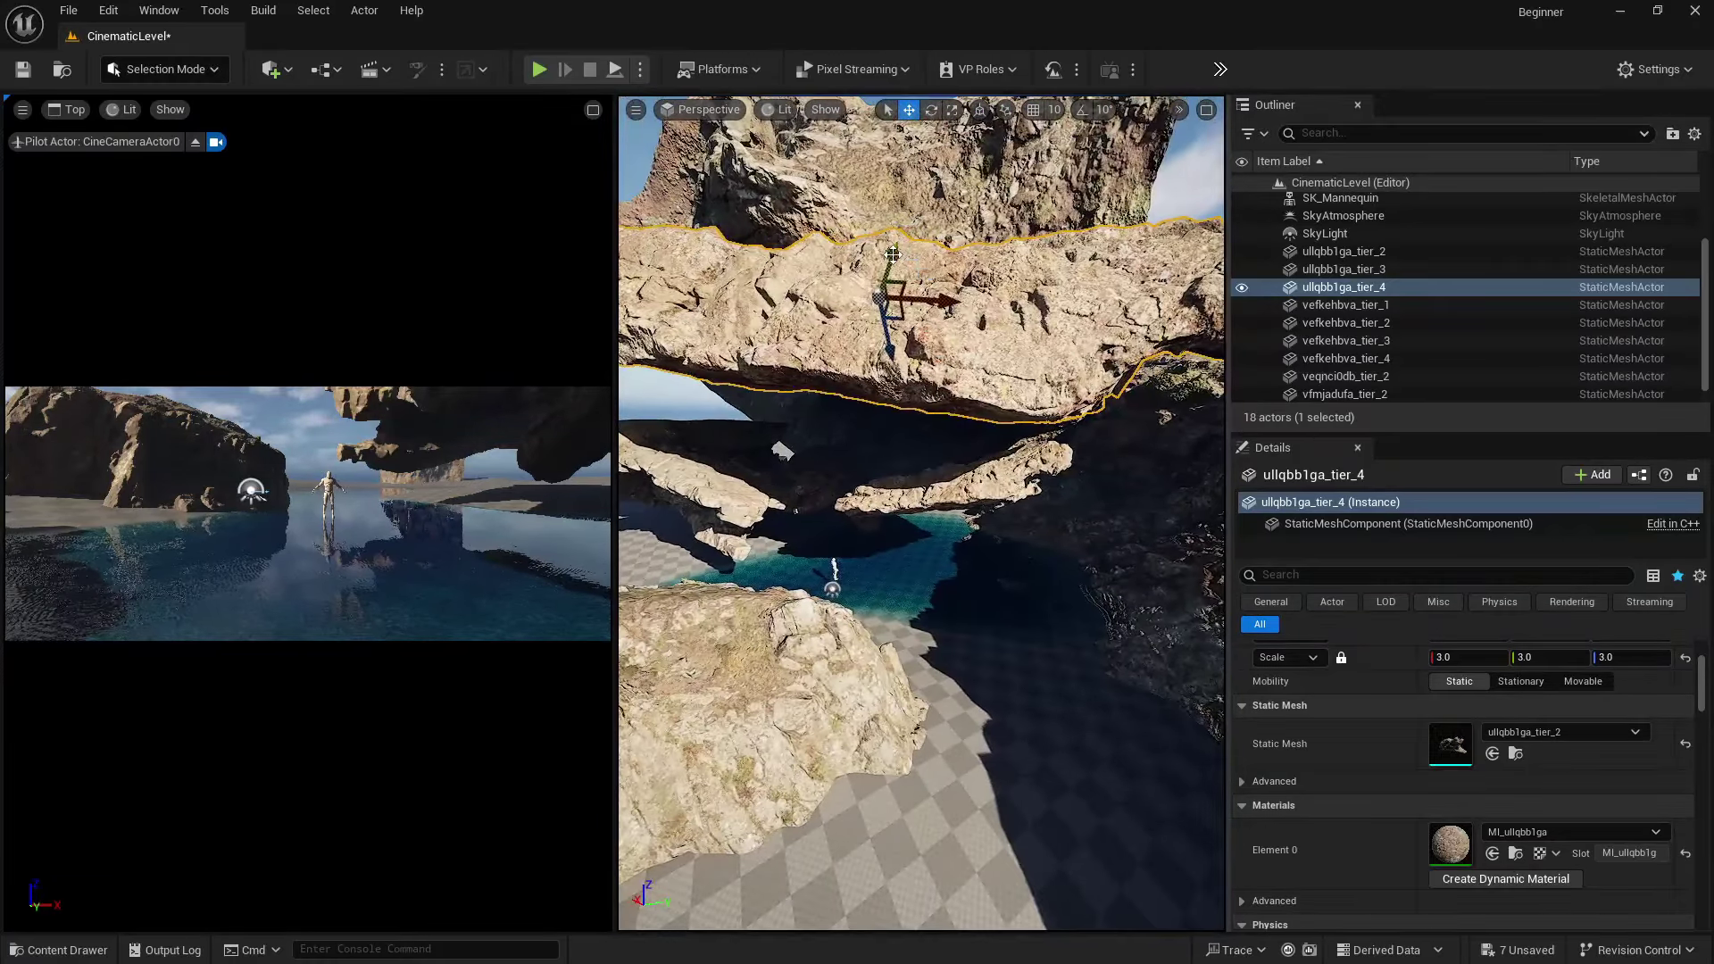
drag(893, 254, 905, 206)
right_drag(905, 205, 892, 260)
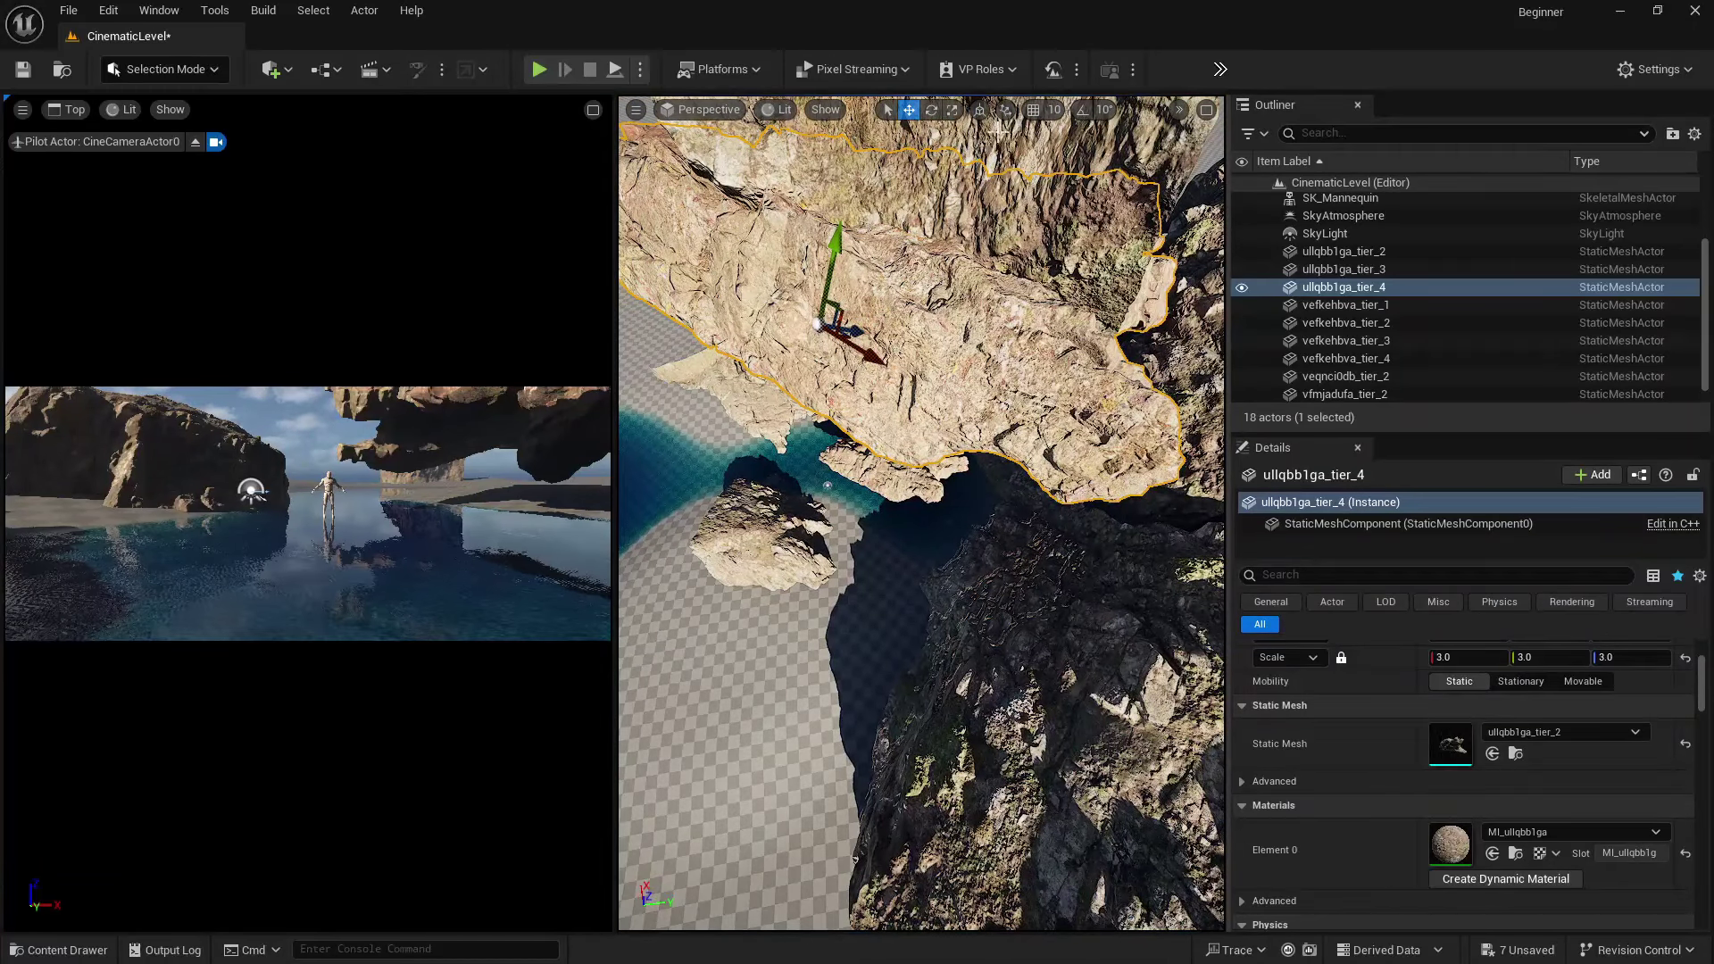
- Switch the transform gizmo to world space, duplicate the enlarged ullqbb1ga cliff toward the camera, and slide the copy along the Y axis
click(979, 110)
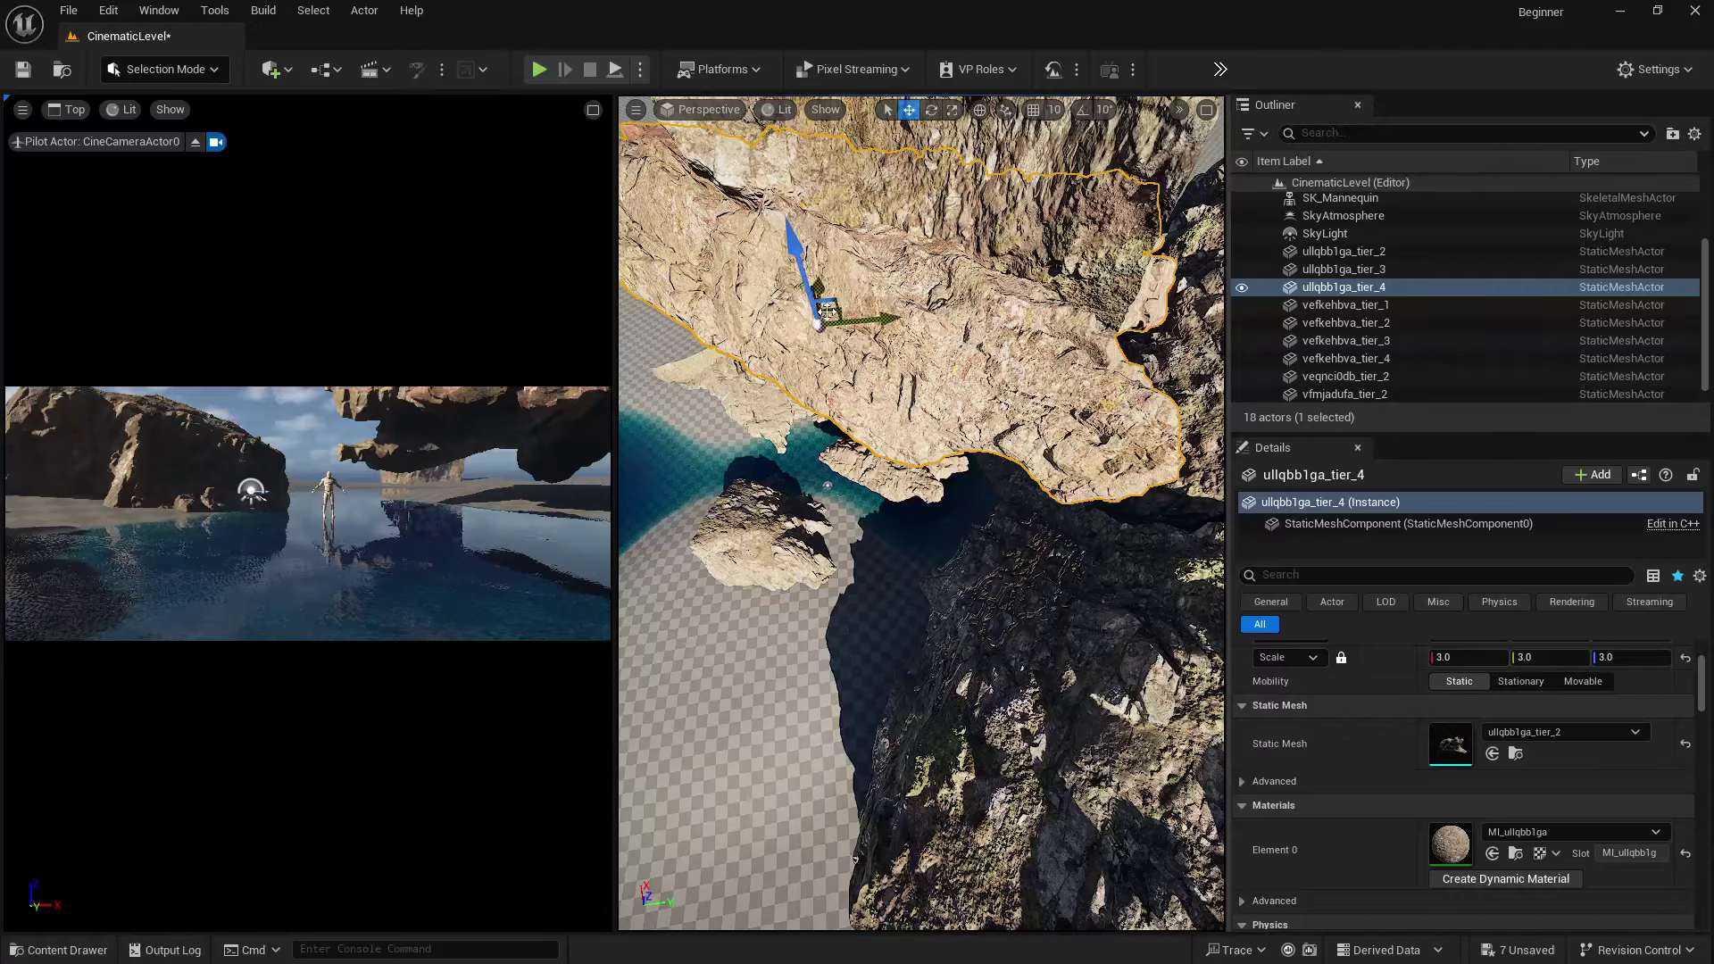
alt+drag(823, 312, 972, 502)
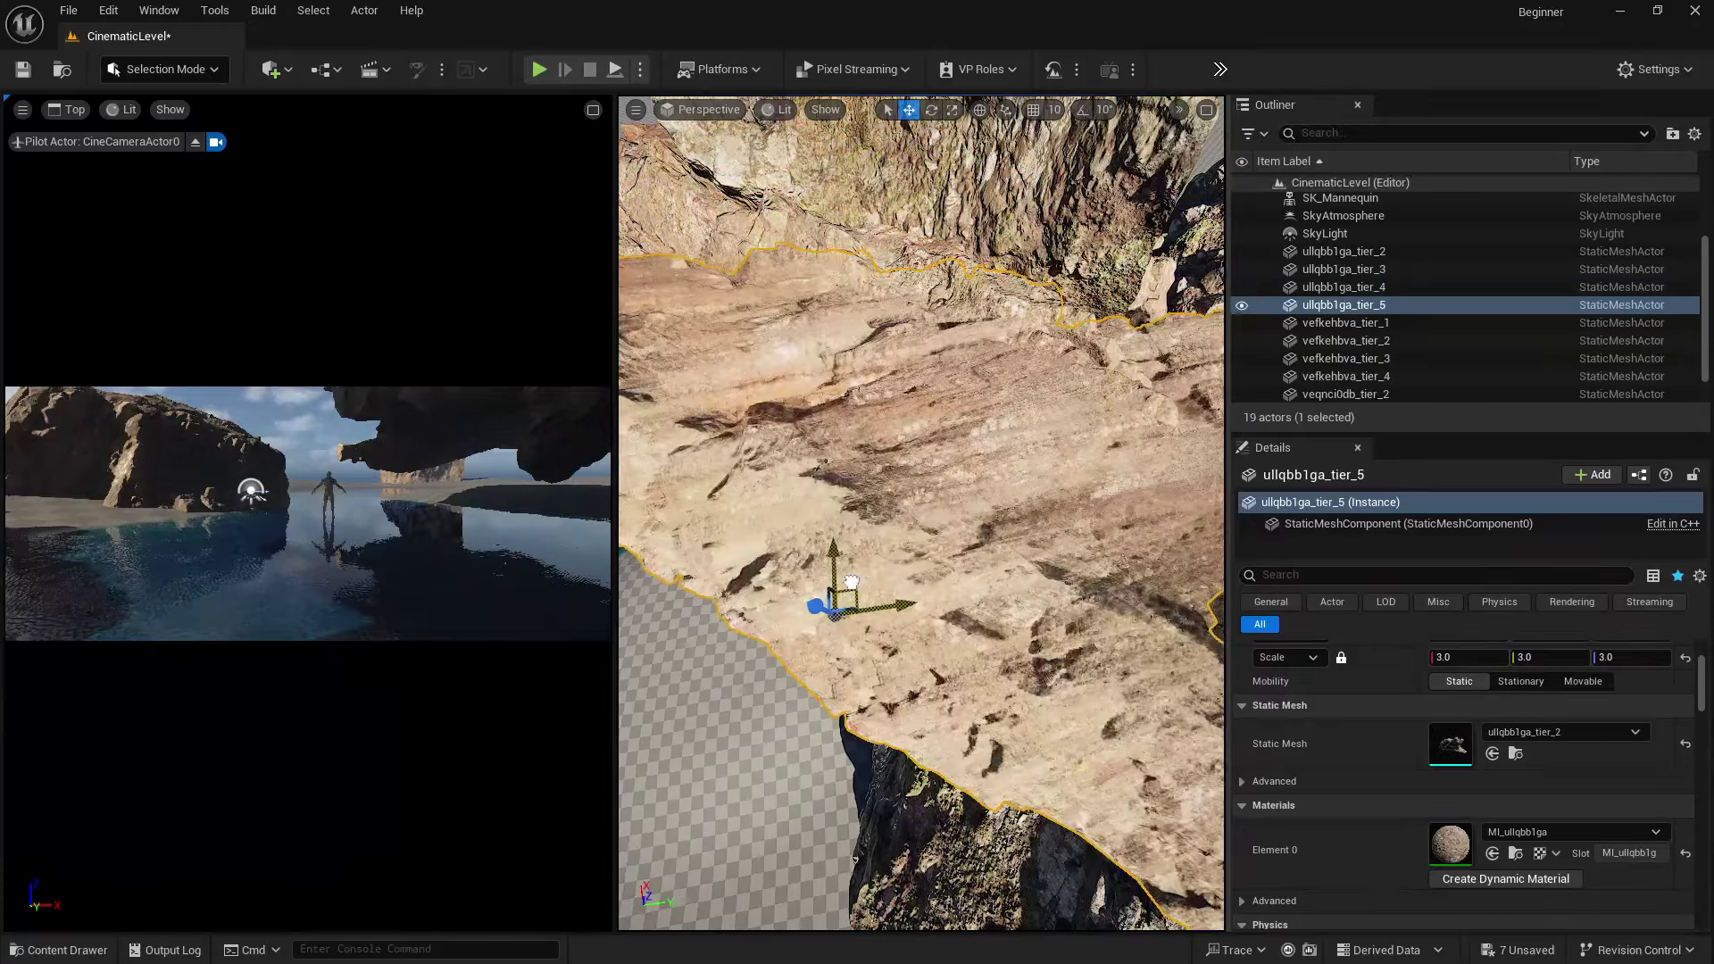
right_drag(851, 582, 901, 399)
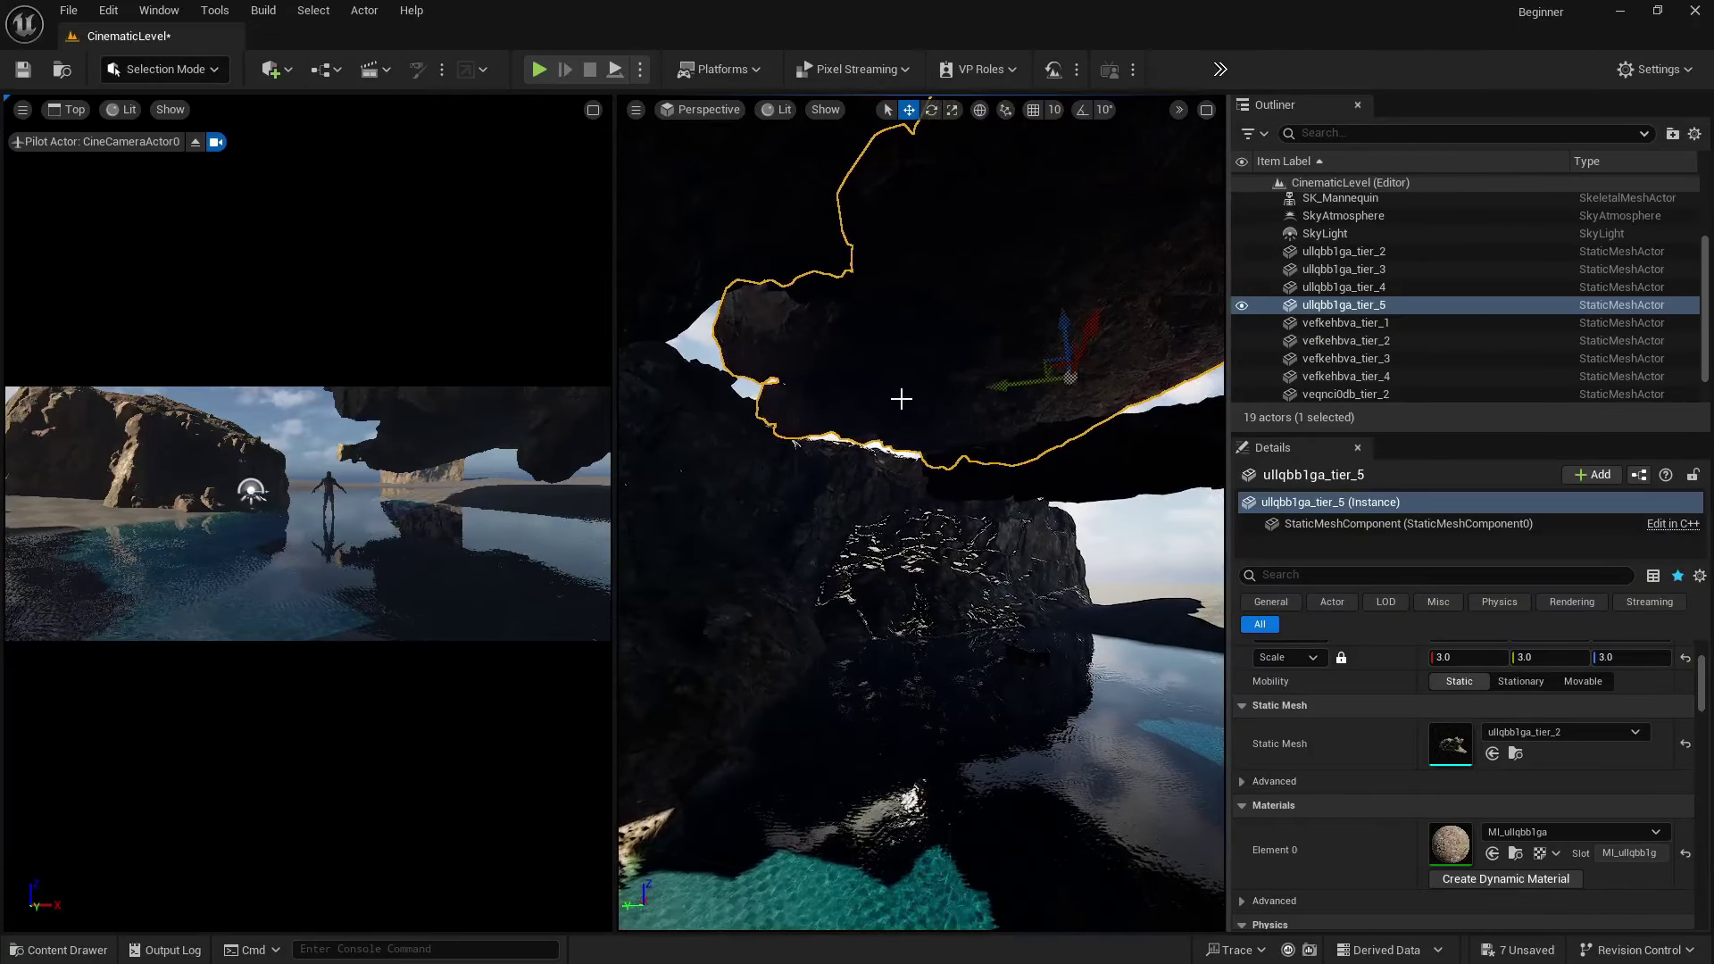
drag(1022, 386, 884, 396)
right_drag(847, 470, 863, 450)
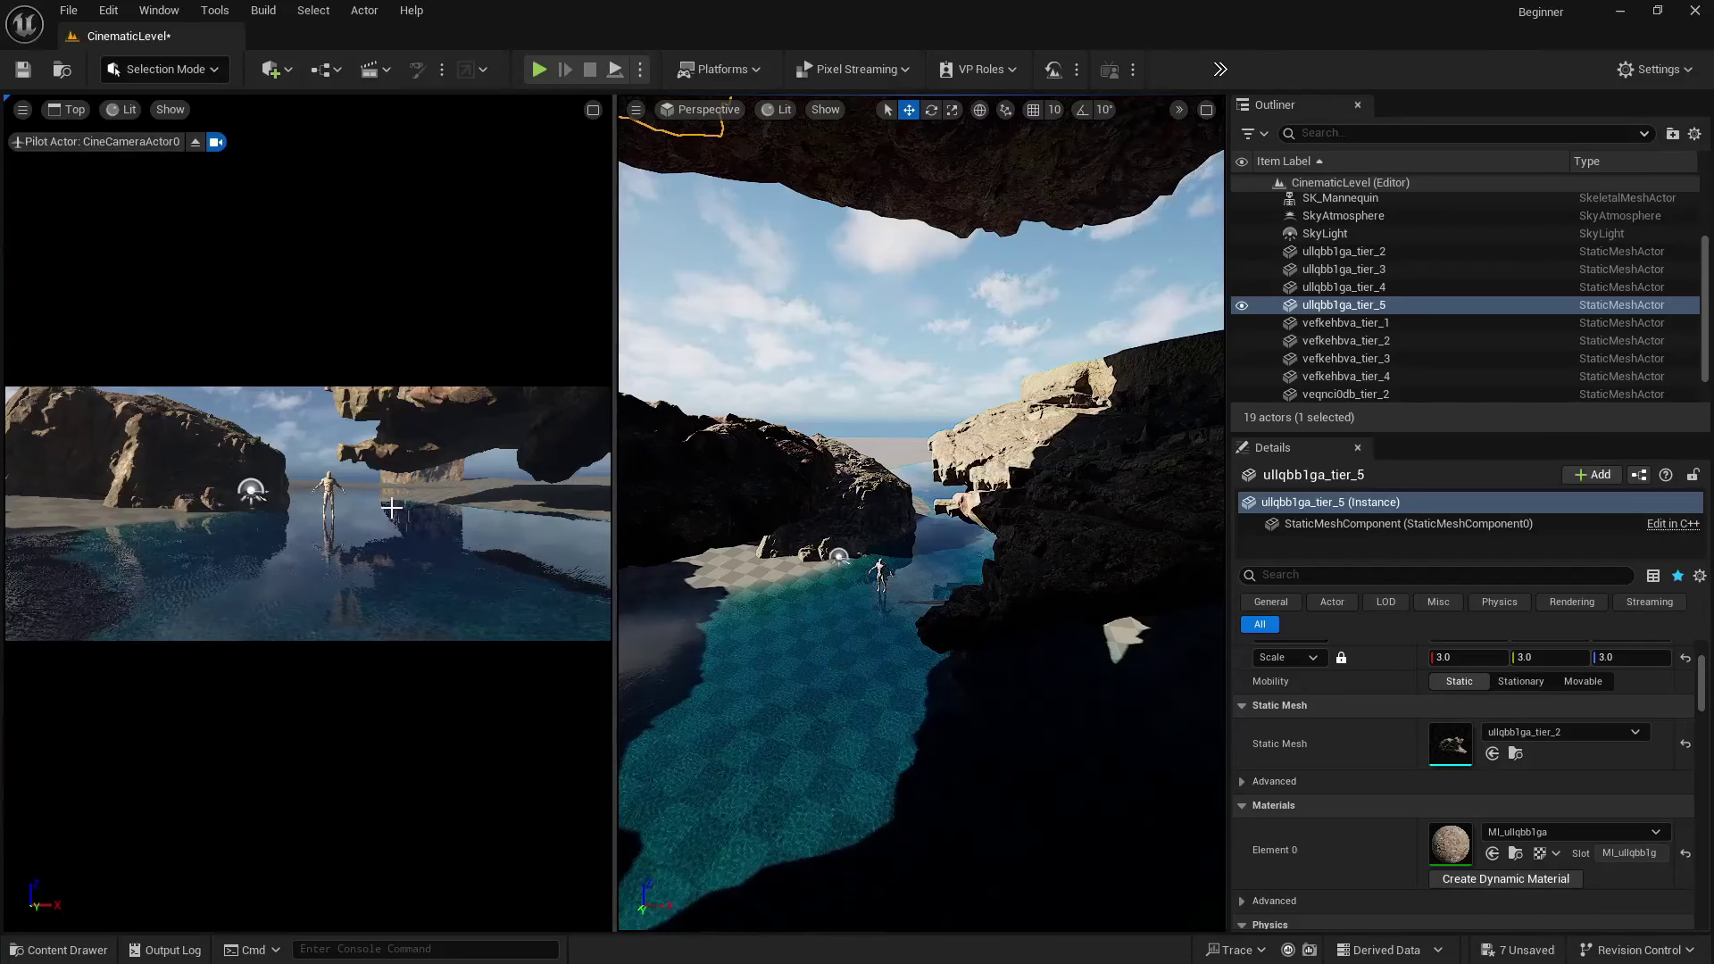
- Deselect the cliff and rotate the sun direction through several angles, settling on light from behind the mannequin that grazes the cliffs
click(813, 336)
key(ctrl+l)
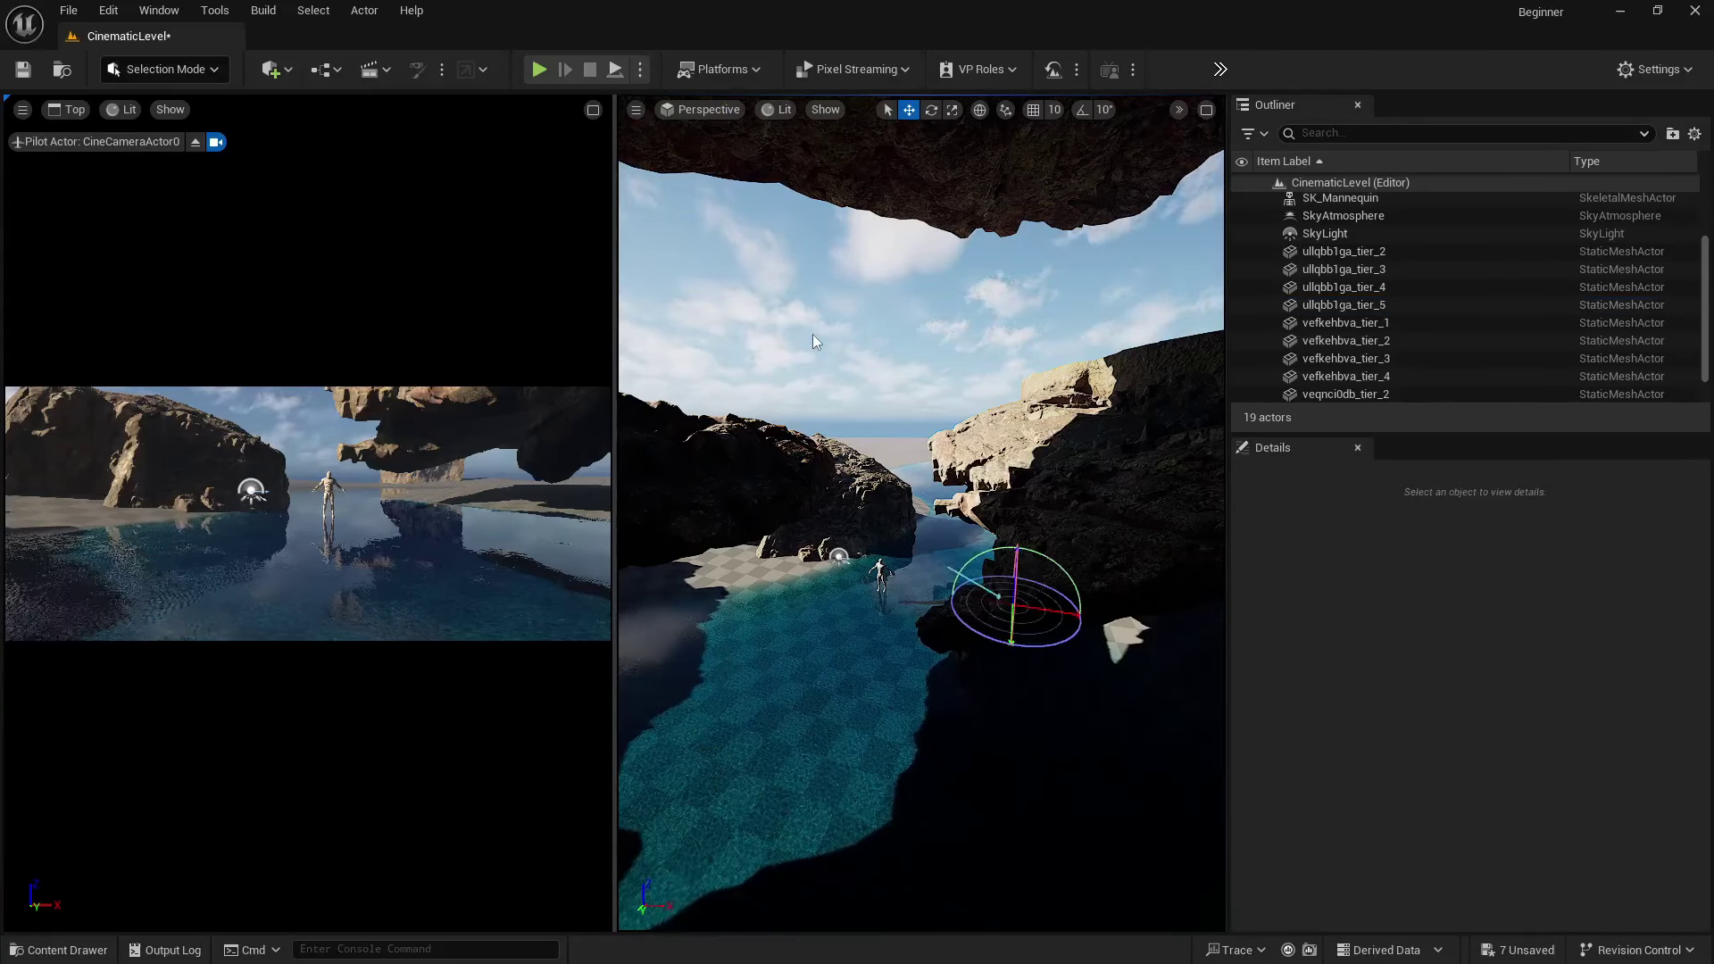
key(ctrl+l)
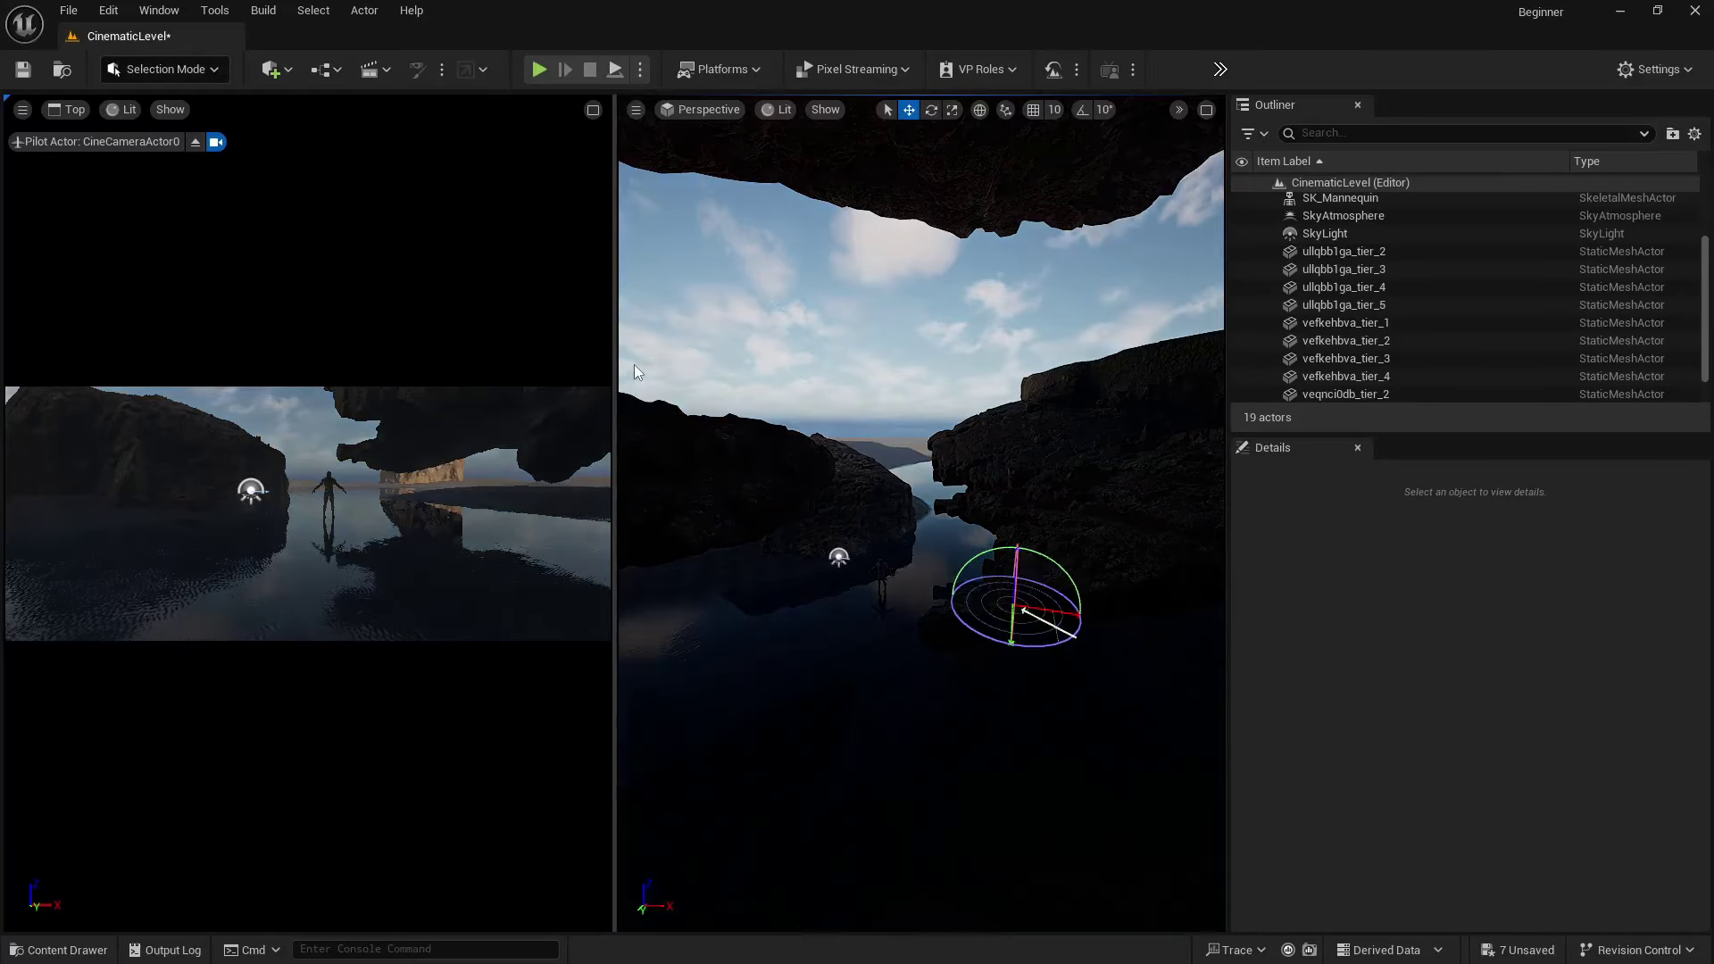
key(ctrl+l)
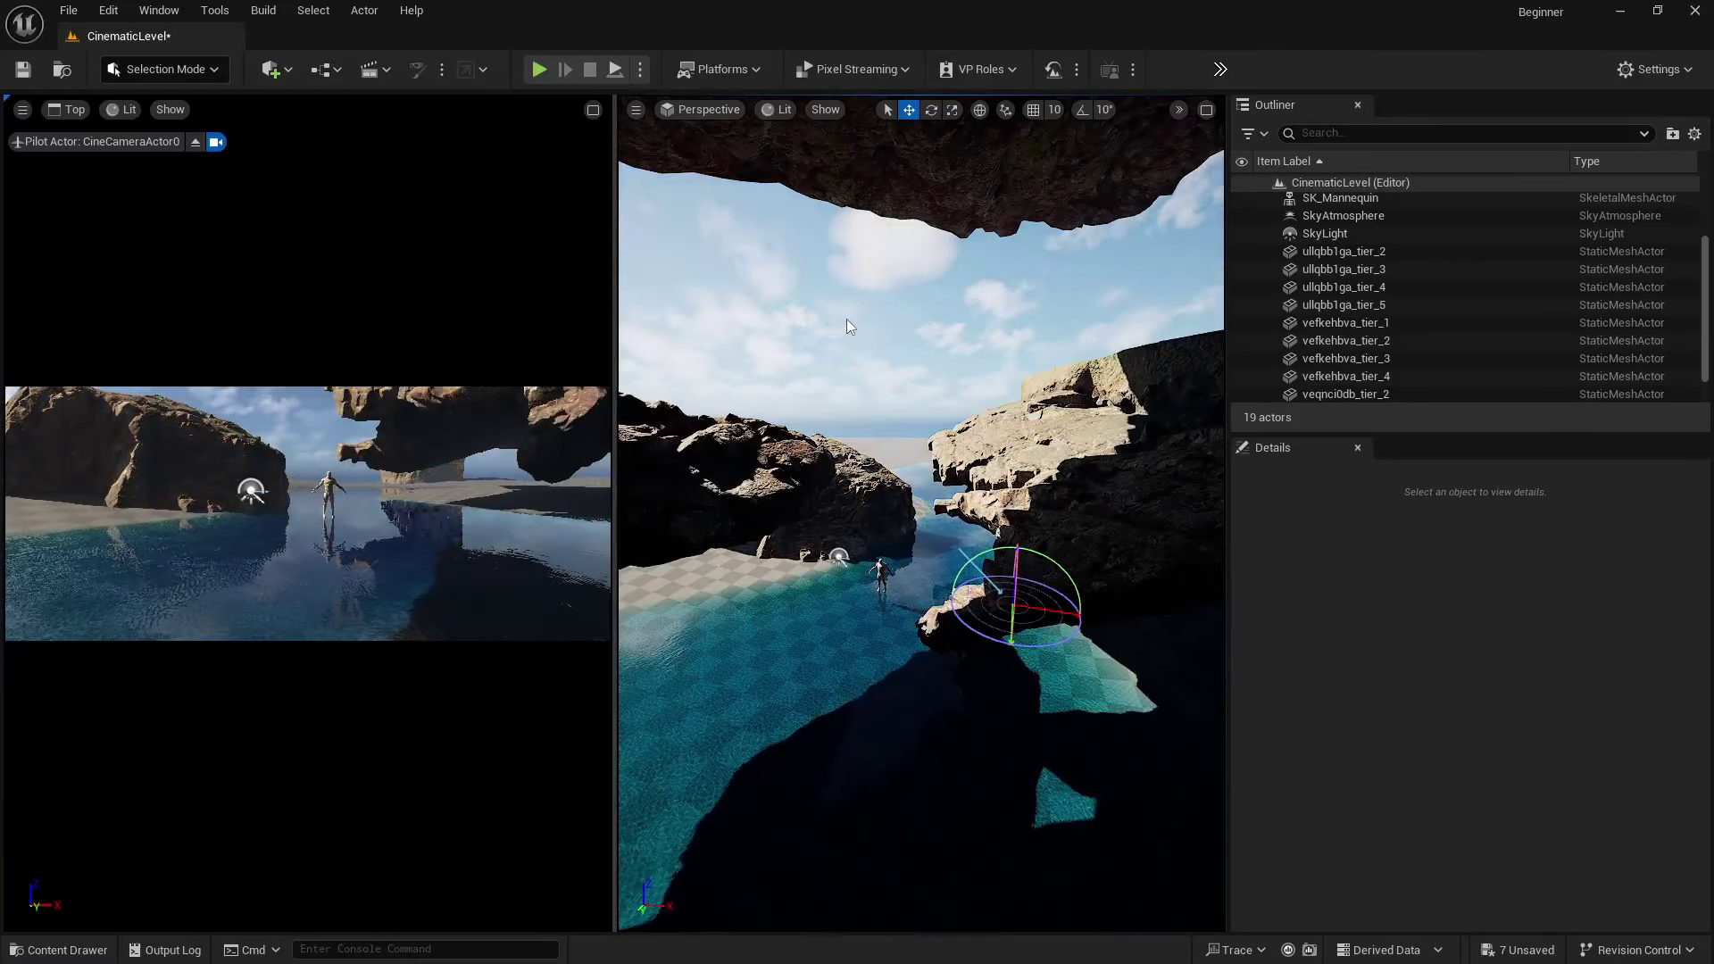
key(ctrl+l)
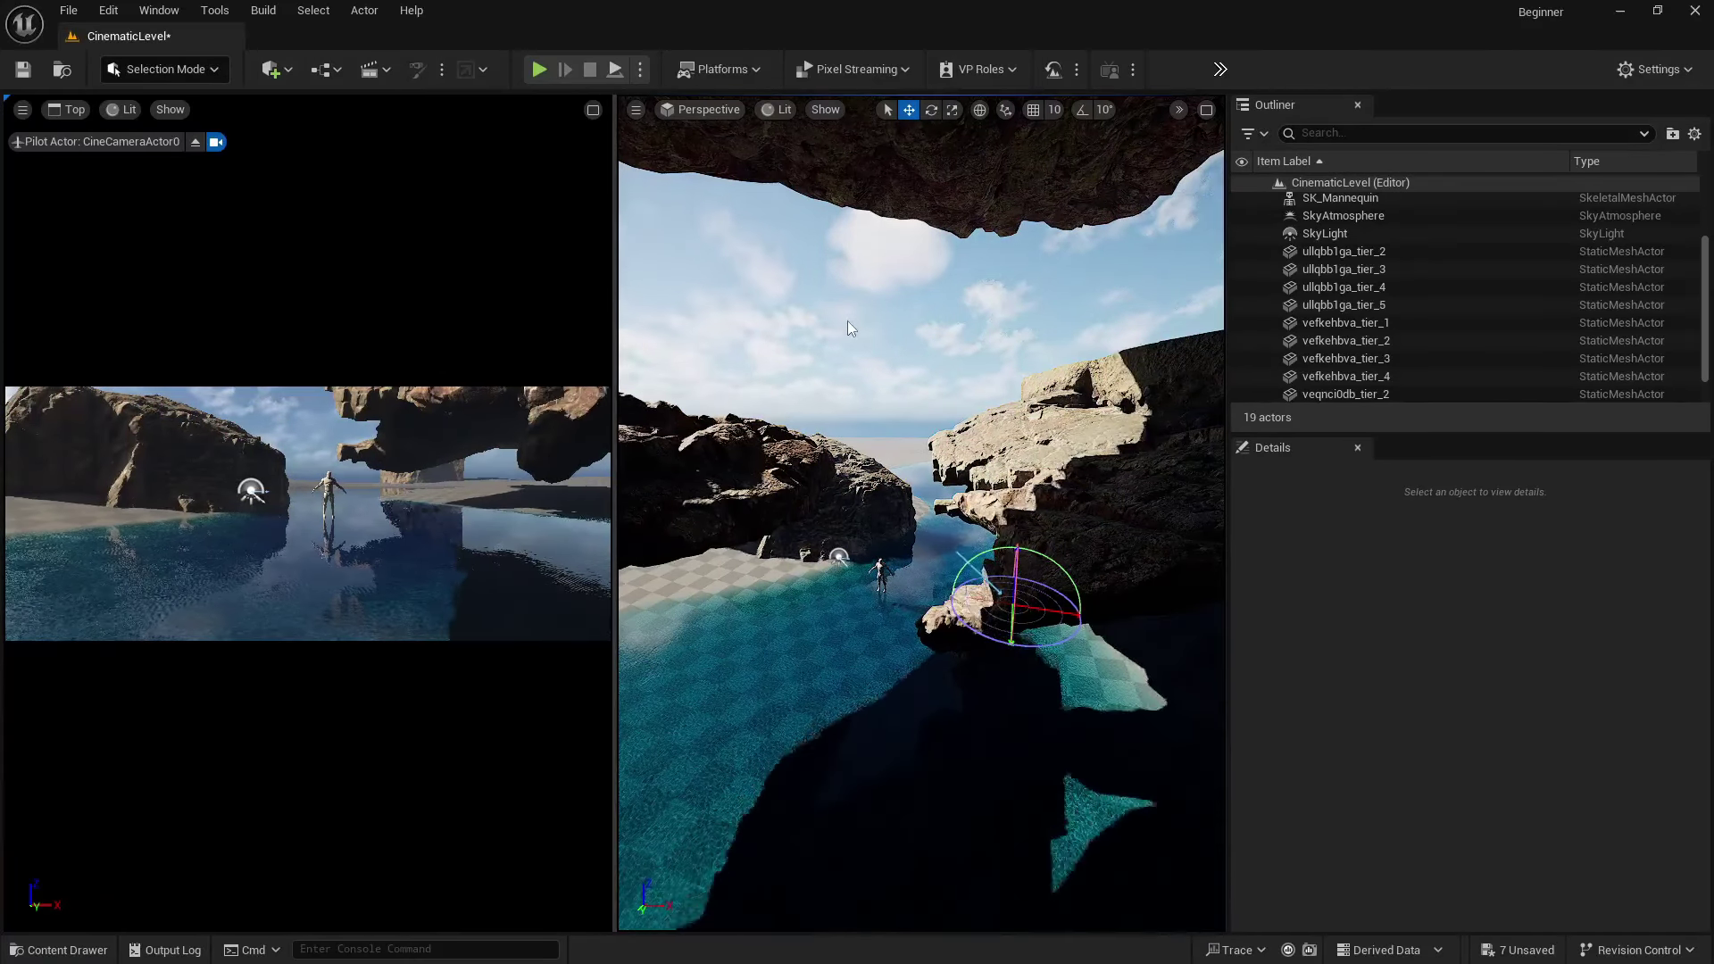
key(ctrl+l)
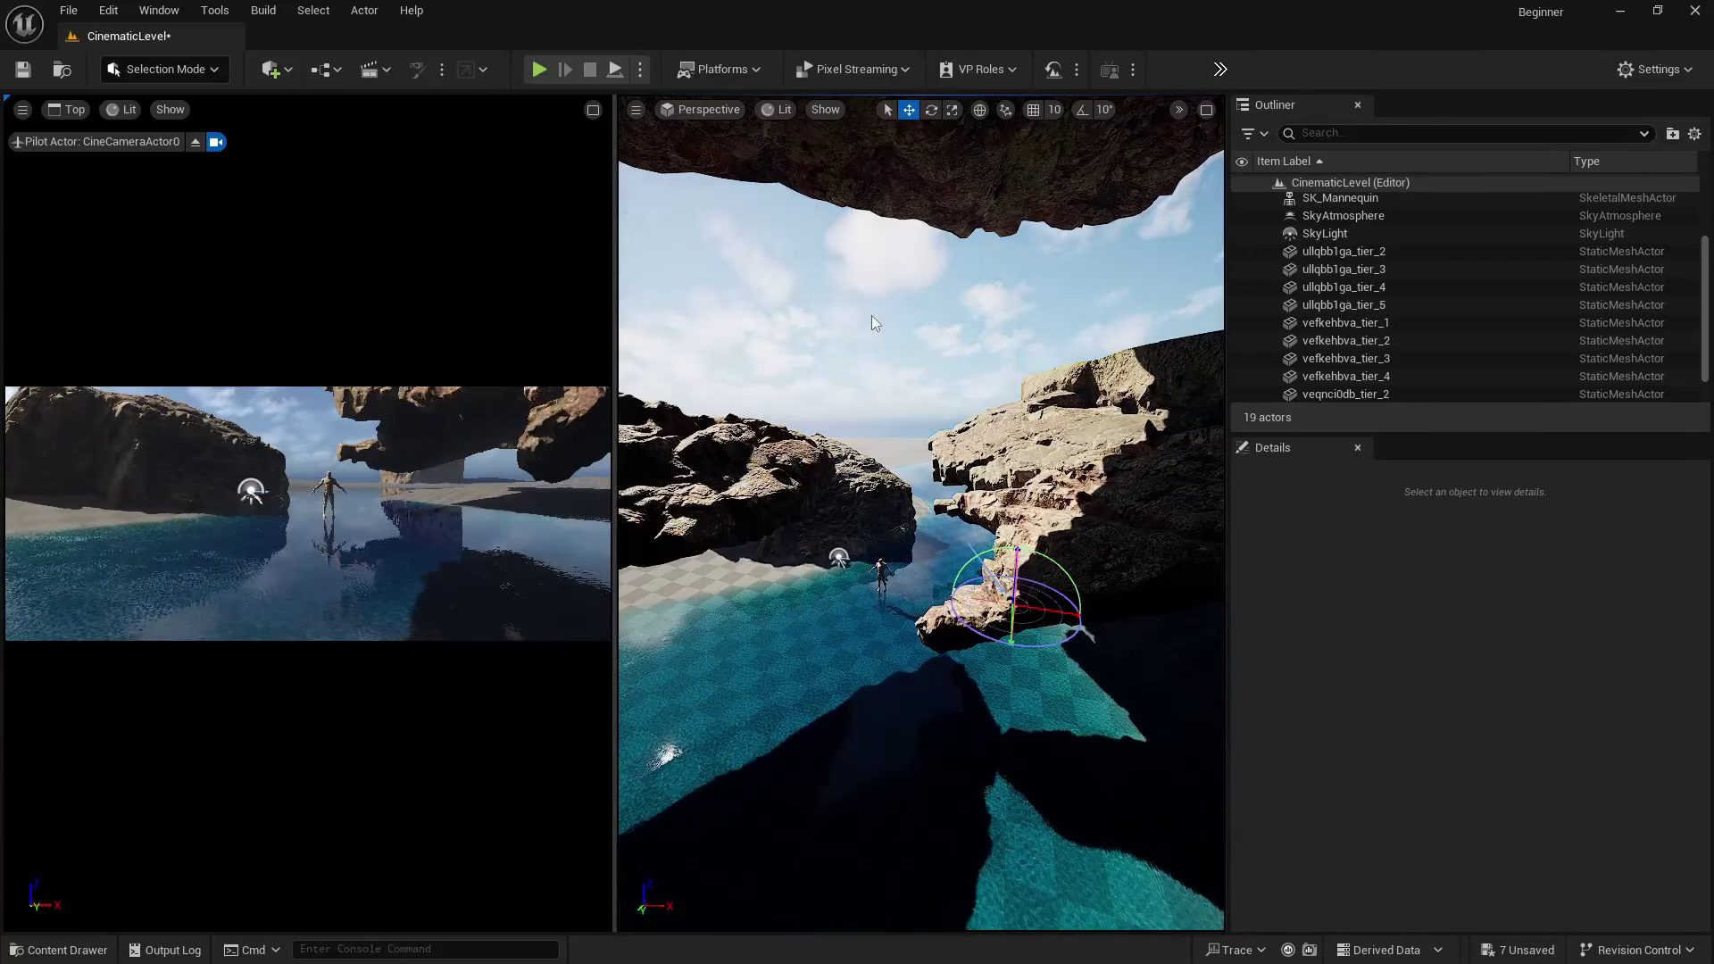
key(ctrl+l)
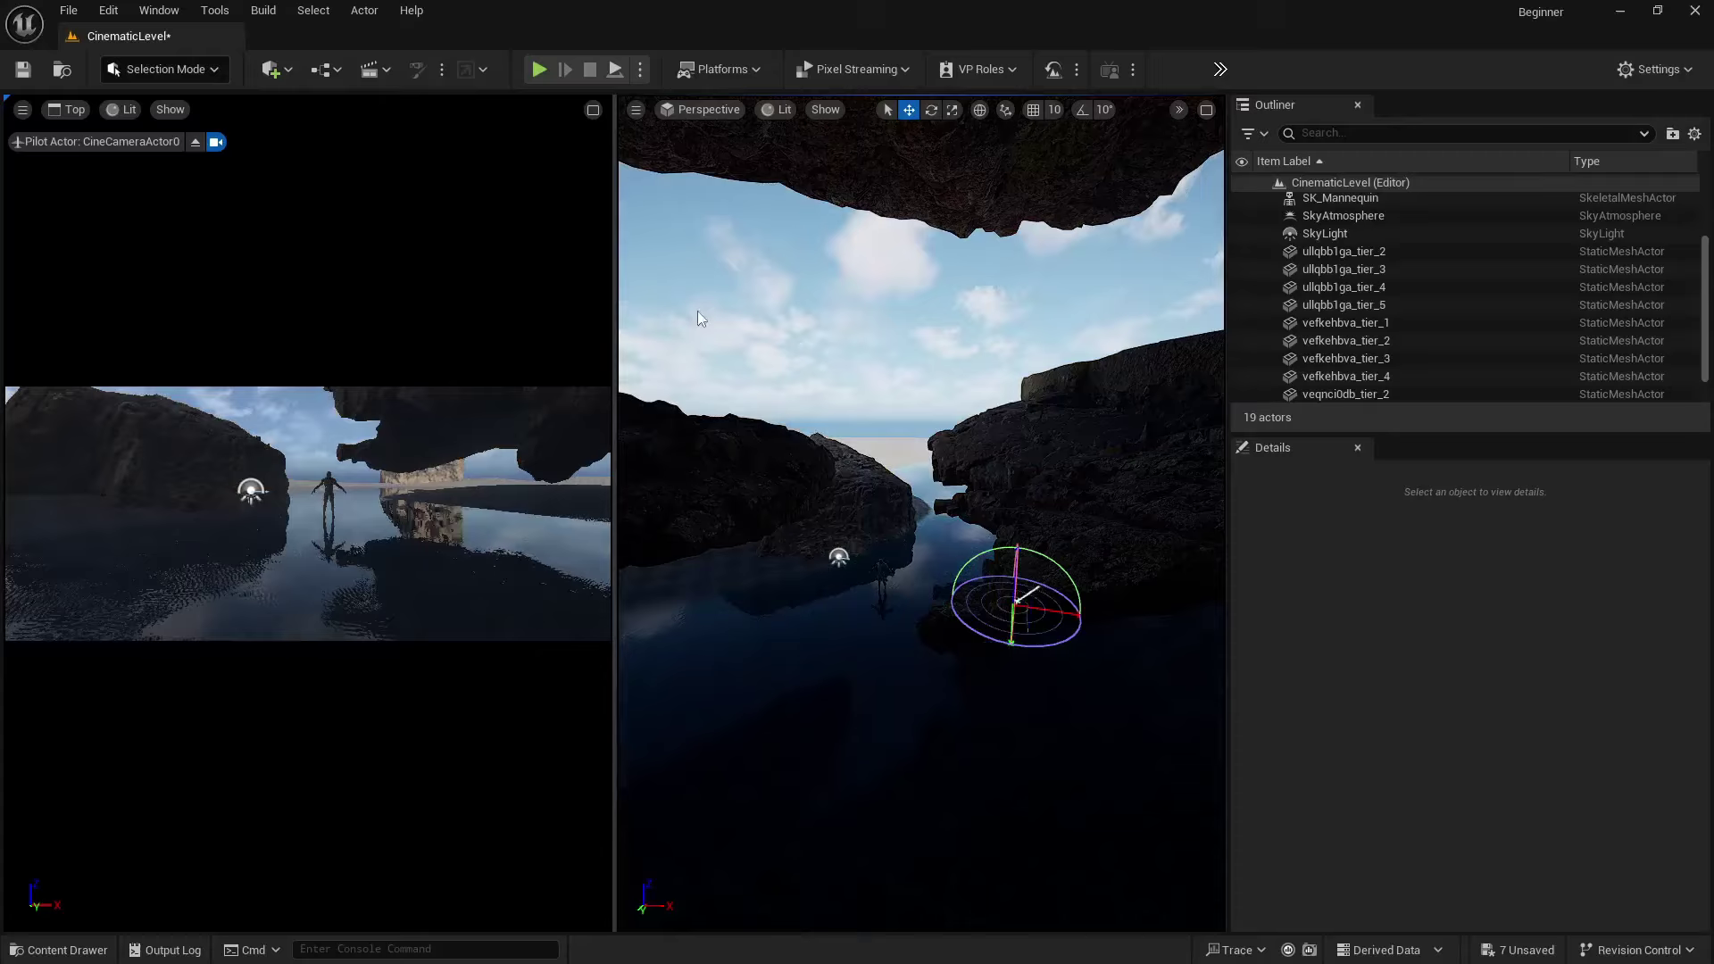
key(ctrl+l)
key(ctrl+l)
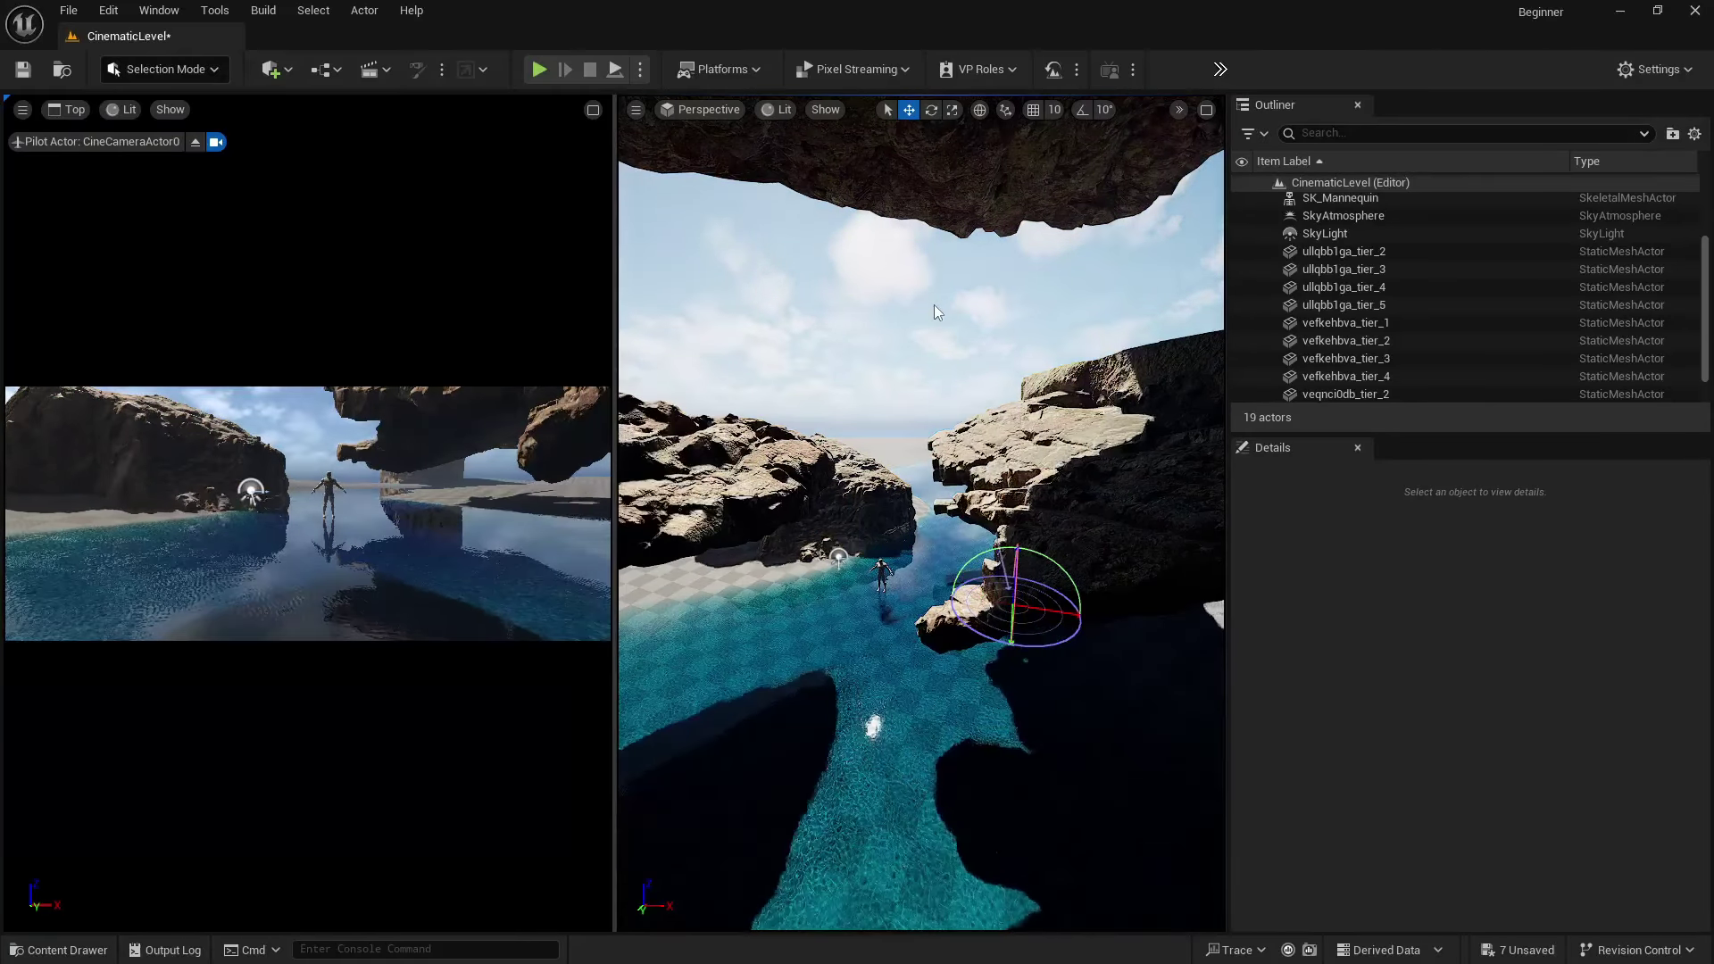
key(ctrl+l)
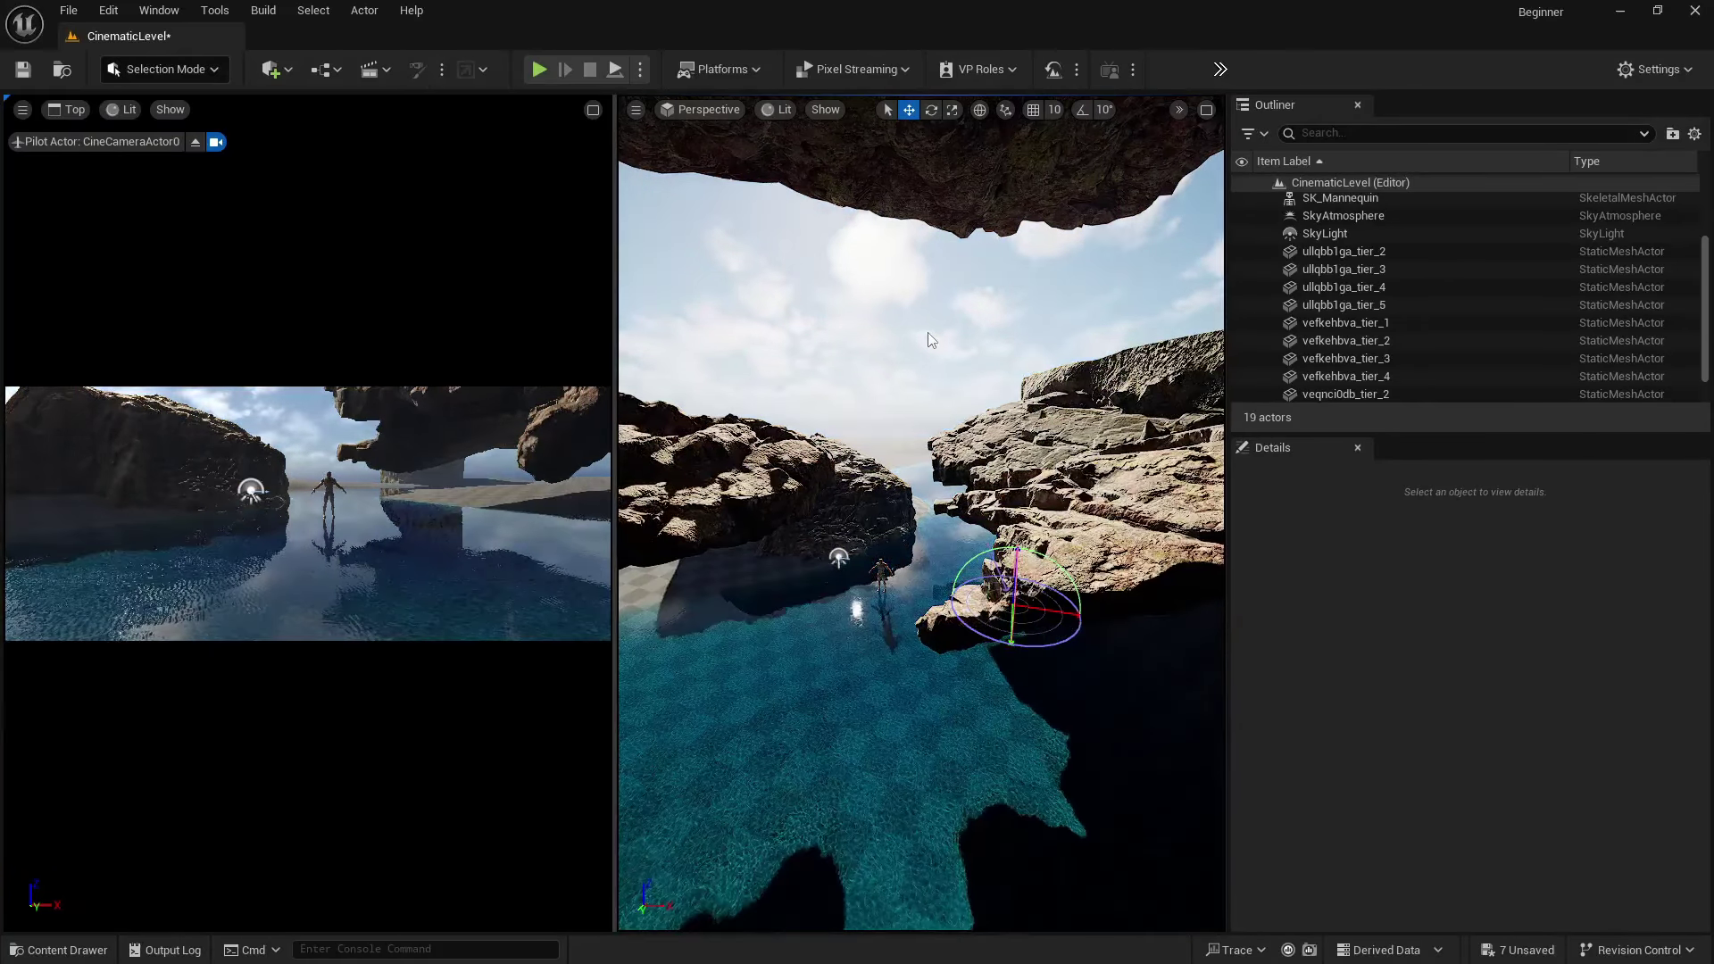
- Try the Nordic Beach Rocks mesh ulznddxva_tier_2 in the water beside the mannequin, and delete it
right_drag(910, 363, 794, 442)
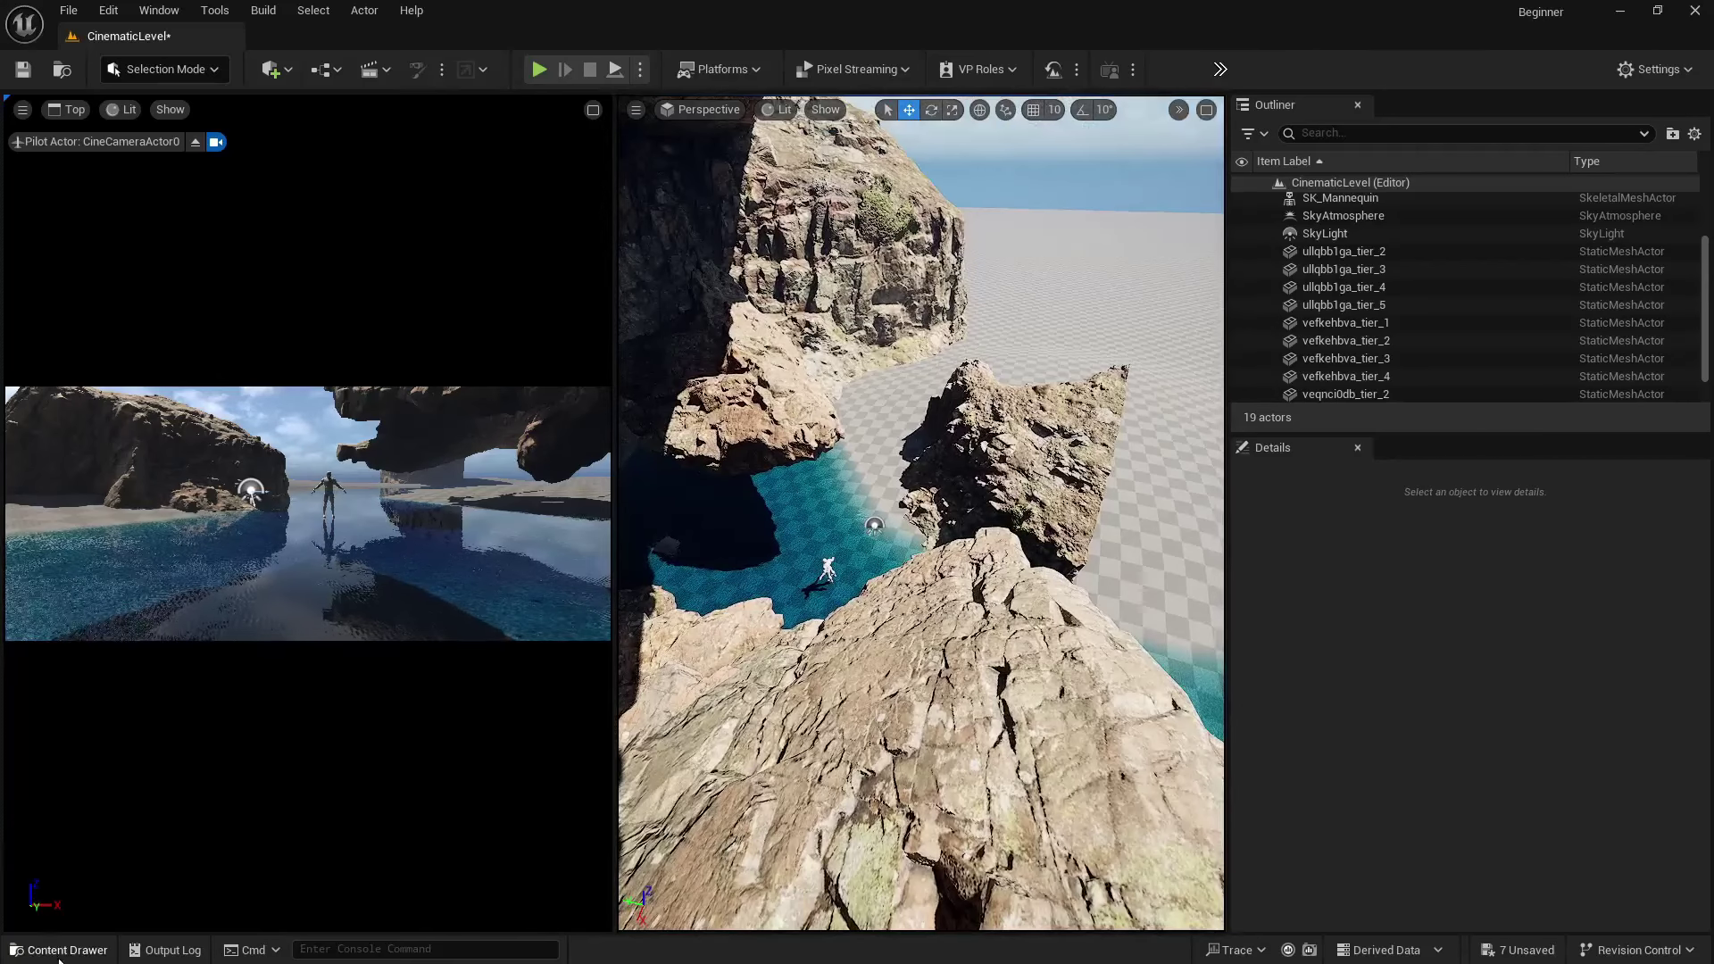
click(58, 950)
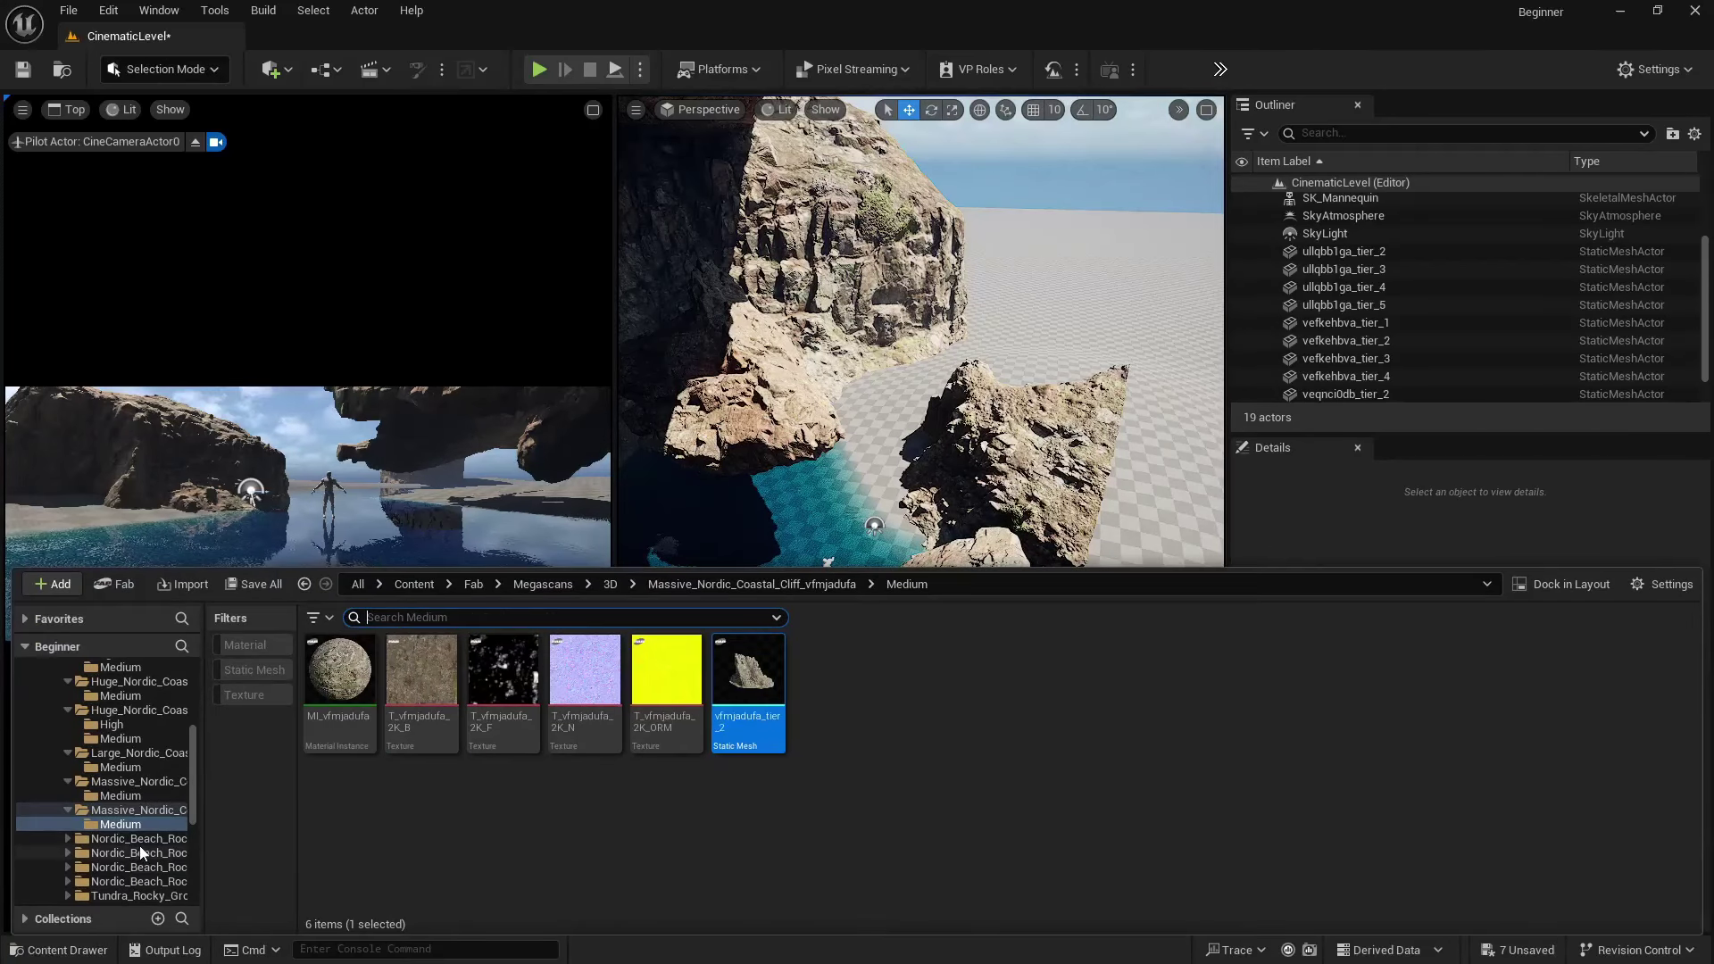
click(134, 838)
double_click(337, 670)
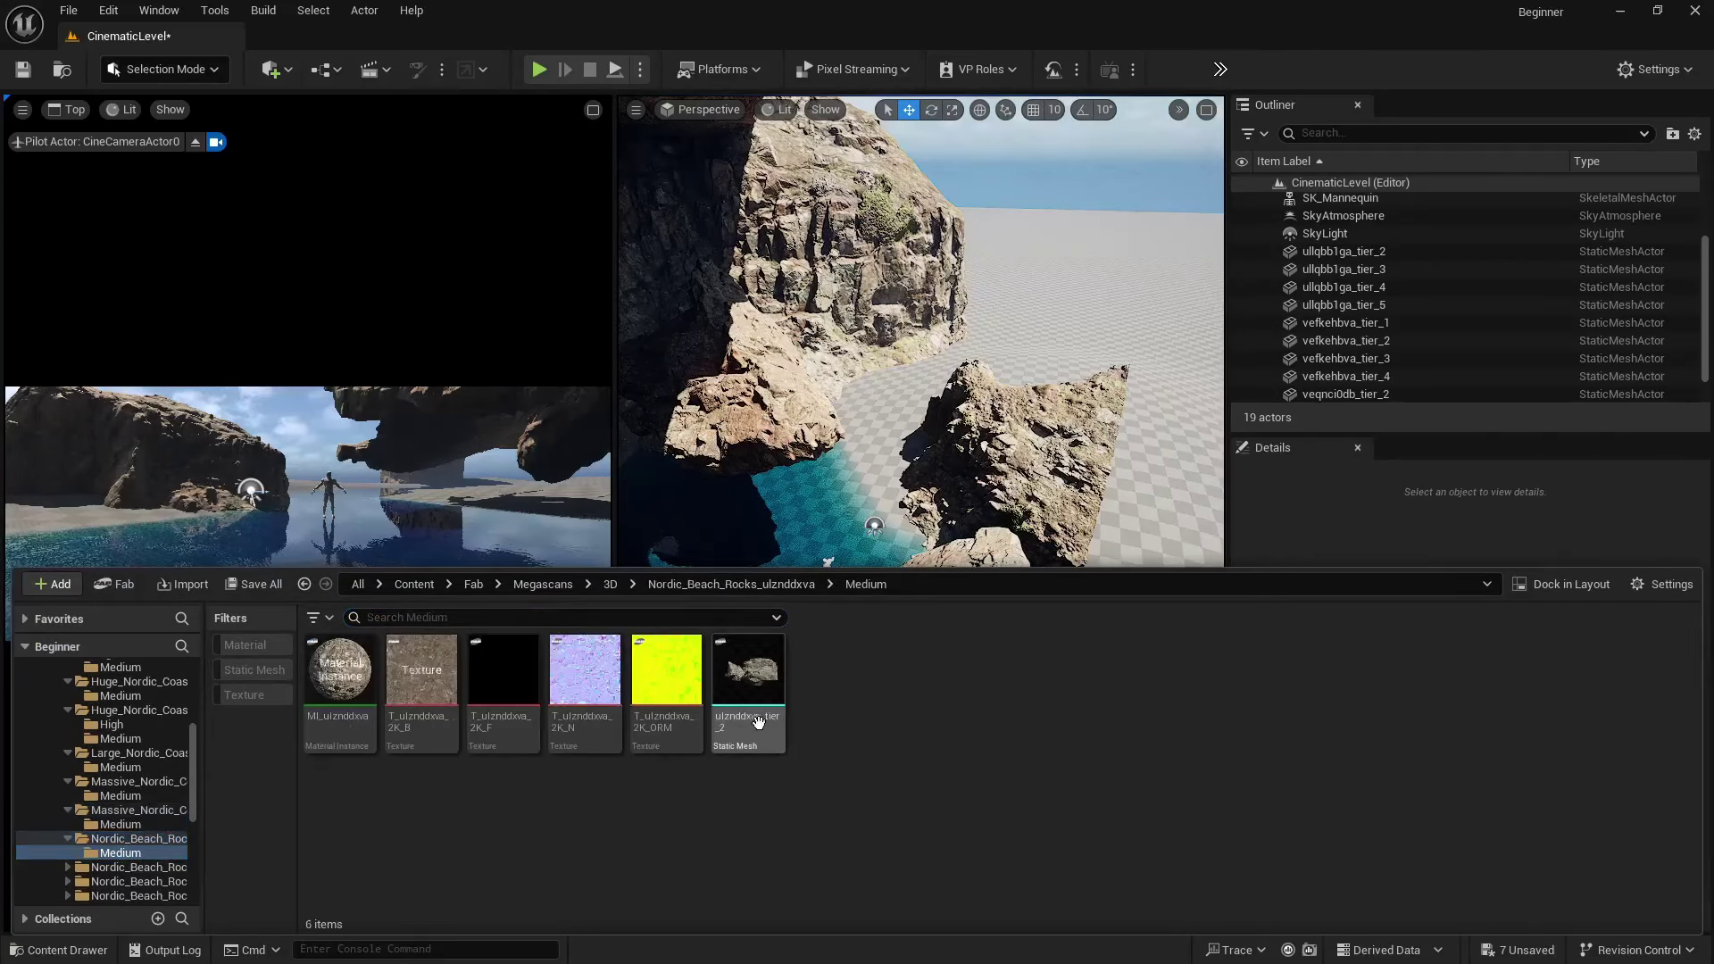
drag(758, 721, 854, 375)
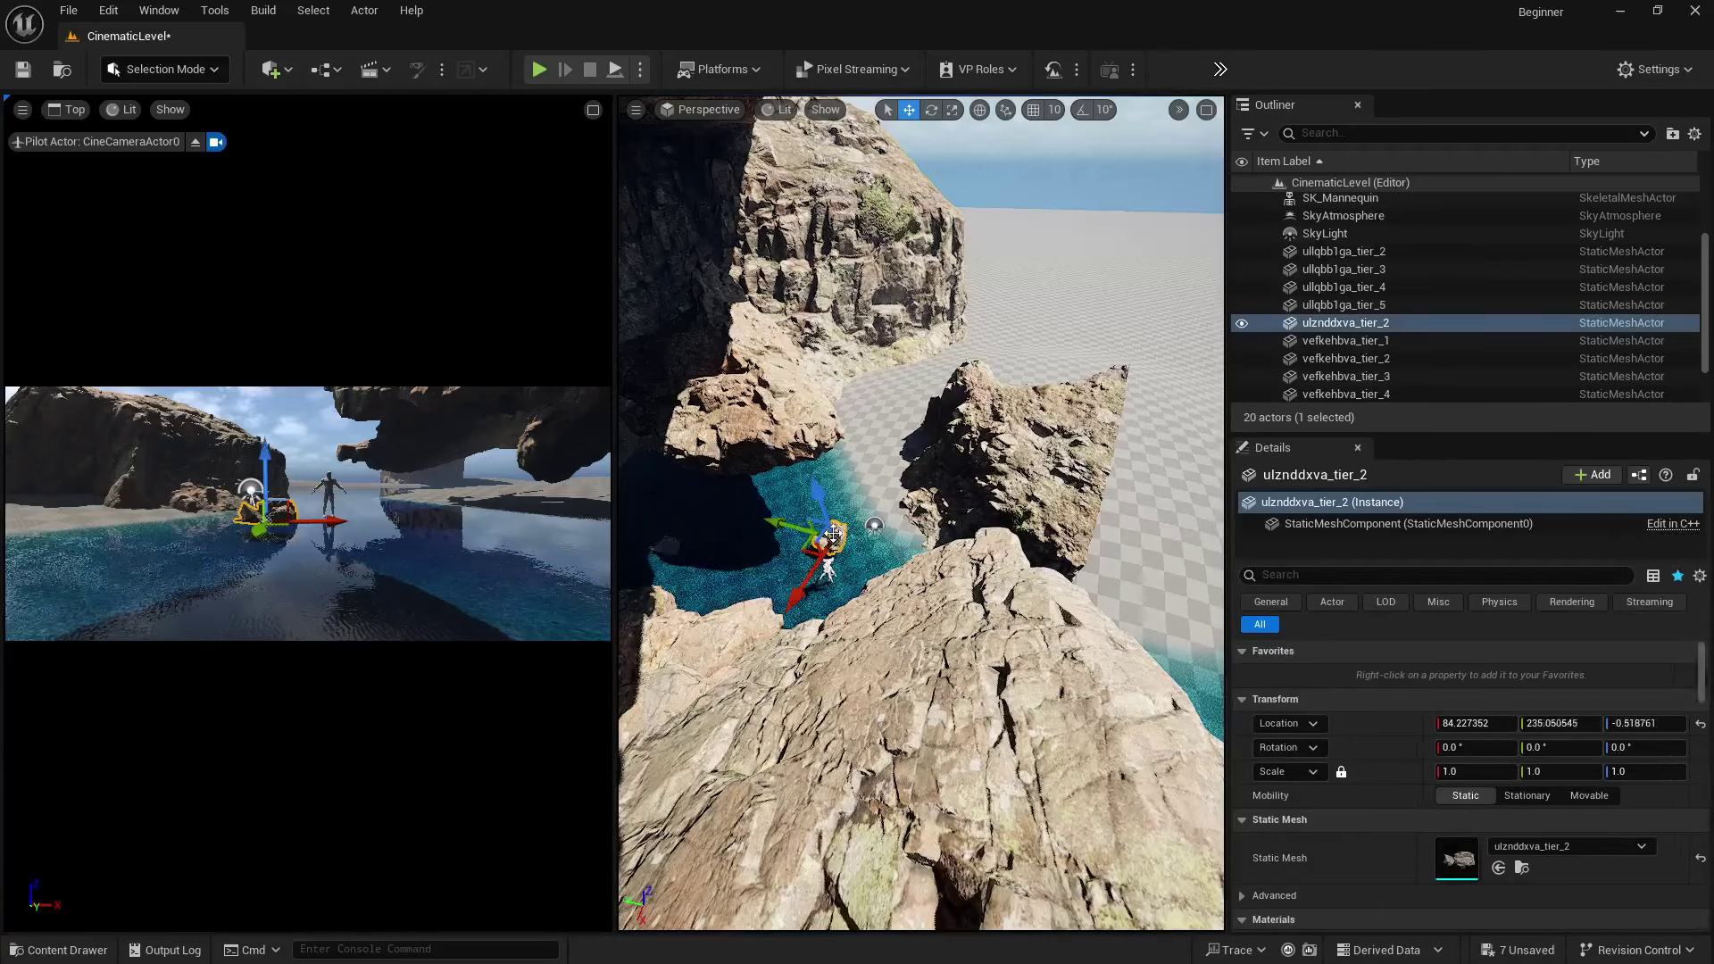
key(Delete)
- Add another high-quality vefkehbva_tier_1 coastal cliff to the level, move it in front of the shore cliffs, and lower it into the ground
click(59, 950)
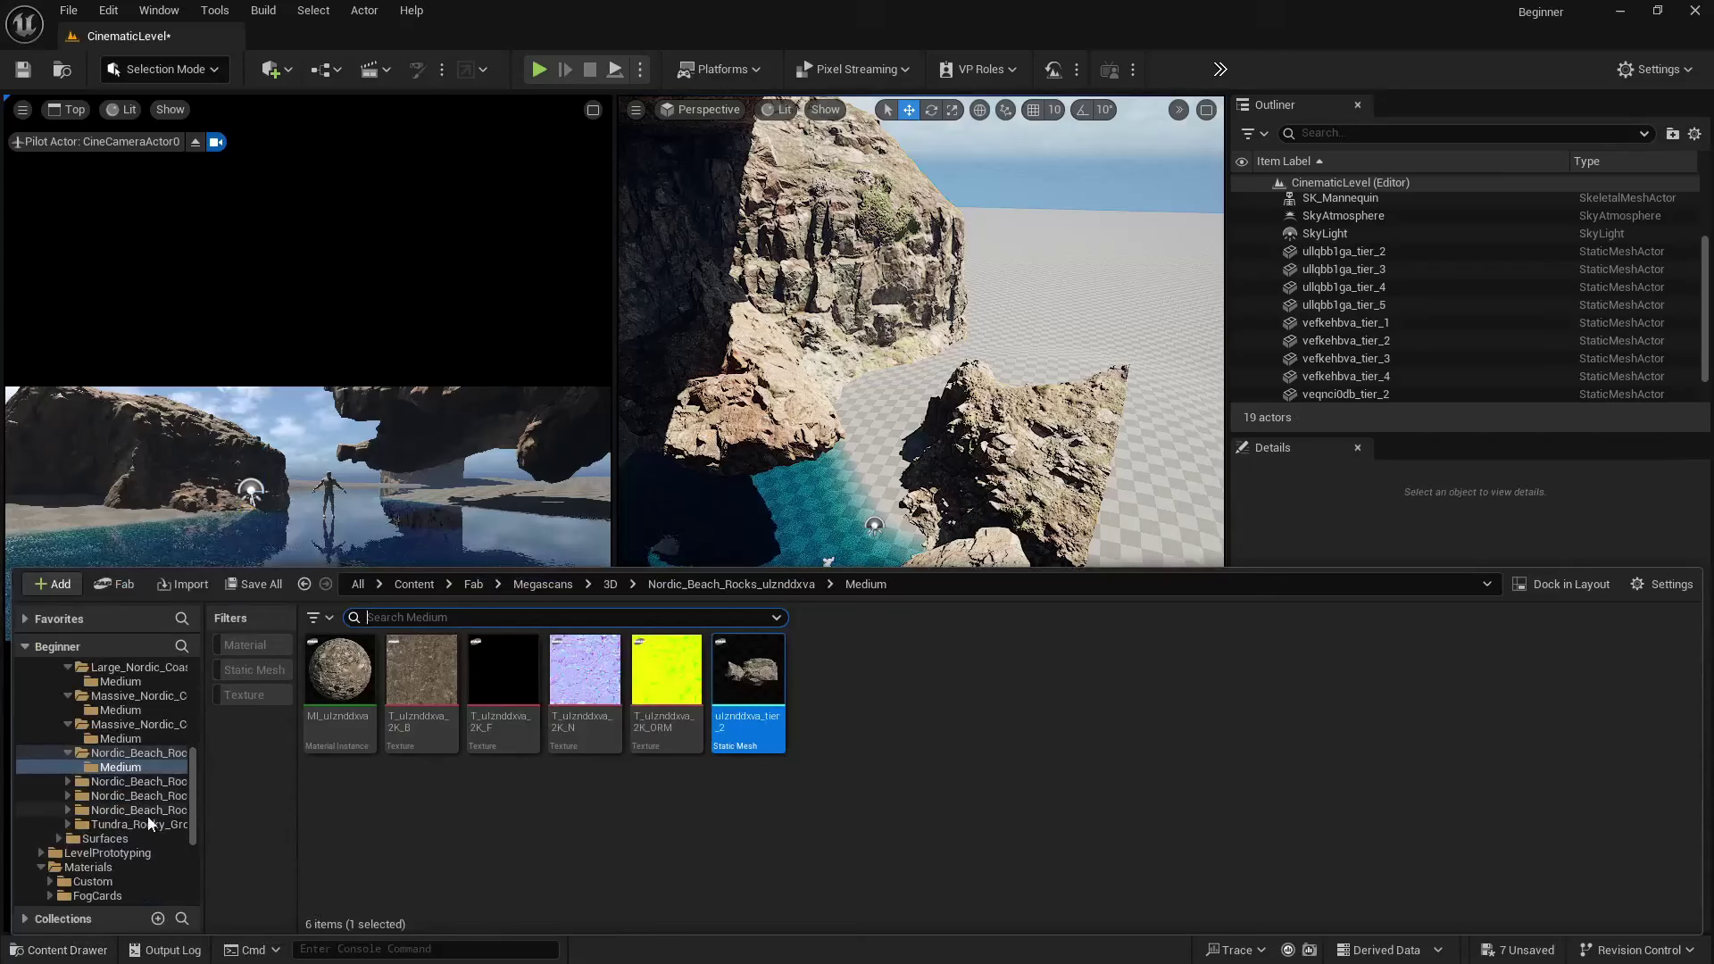
click(134, 823)
double_click(339, 692)
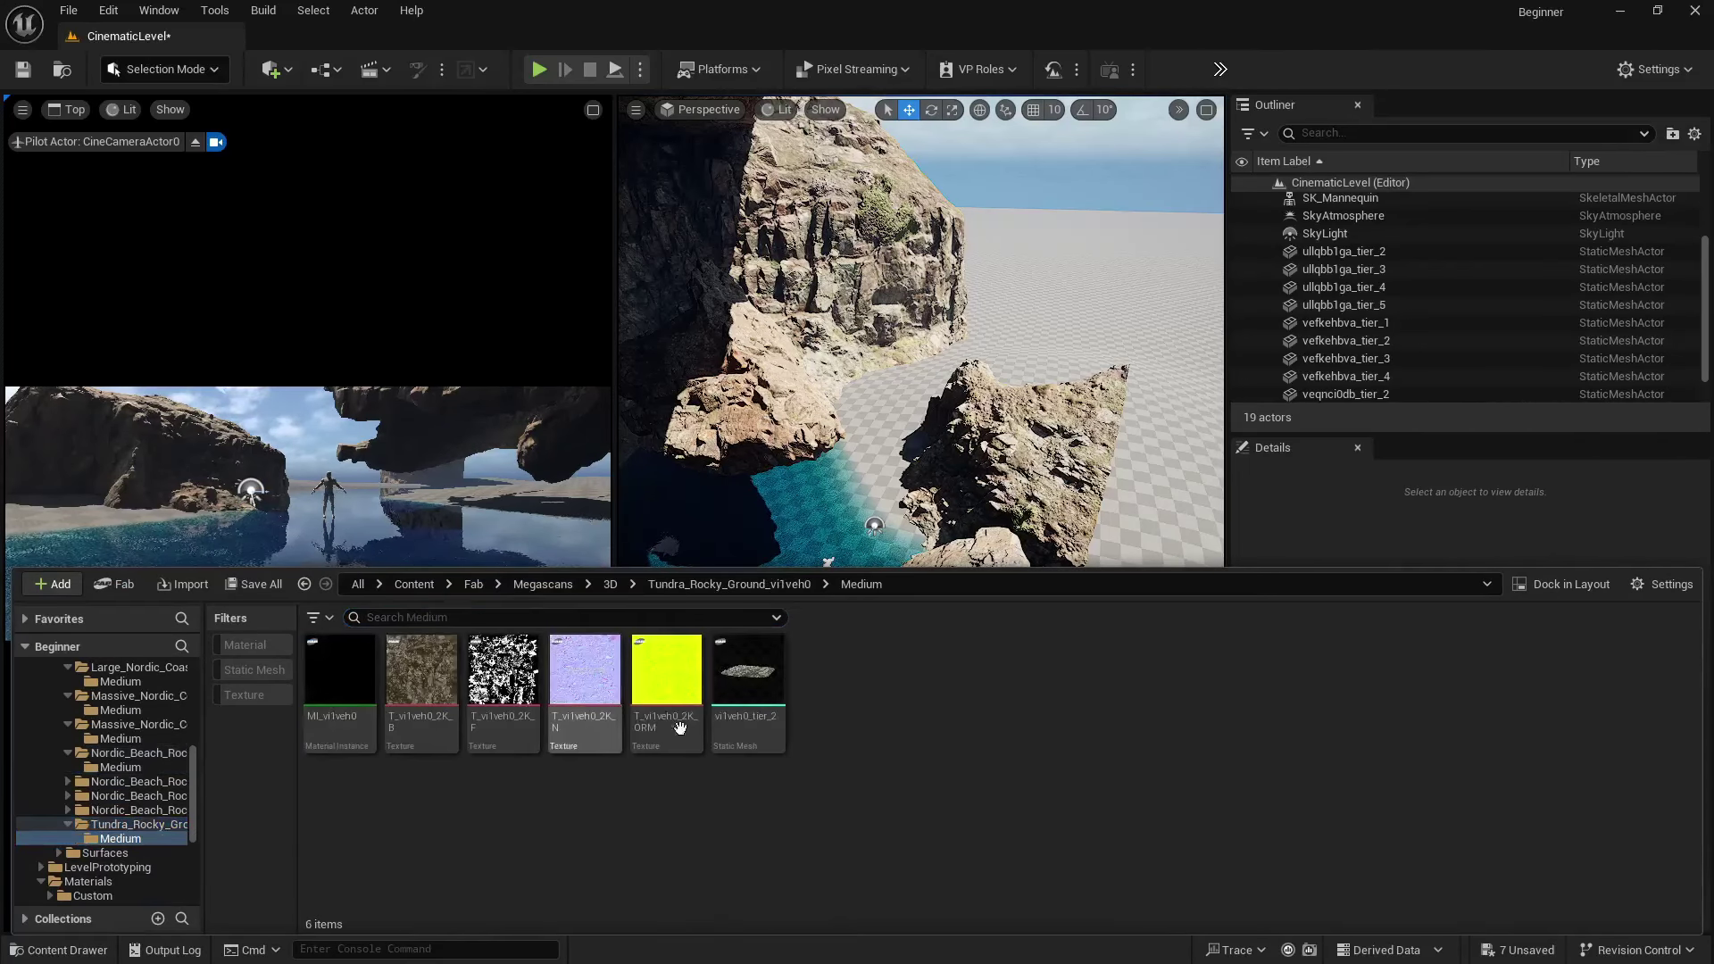
scroll(169, 784, up, 3)
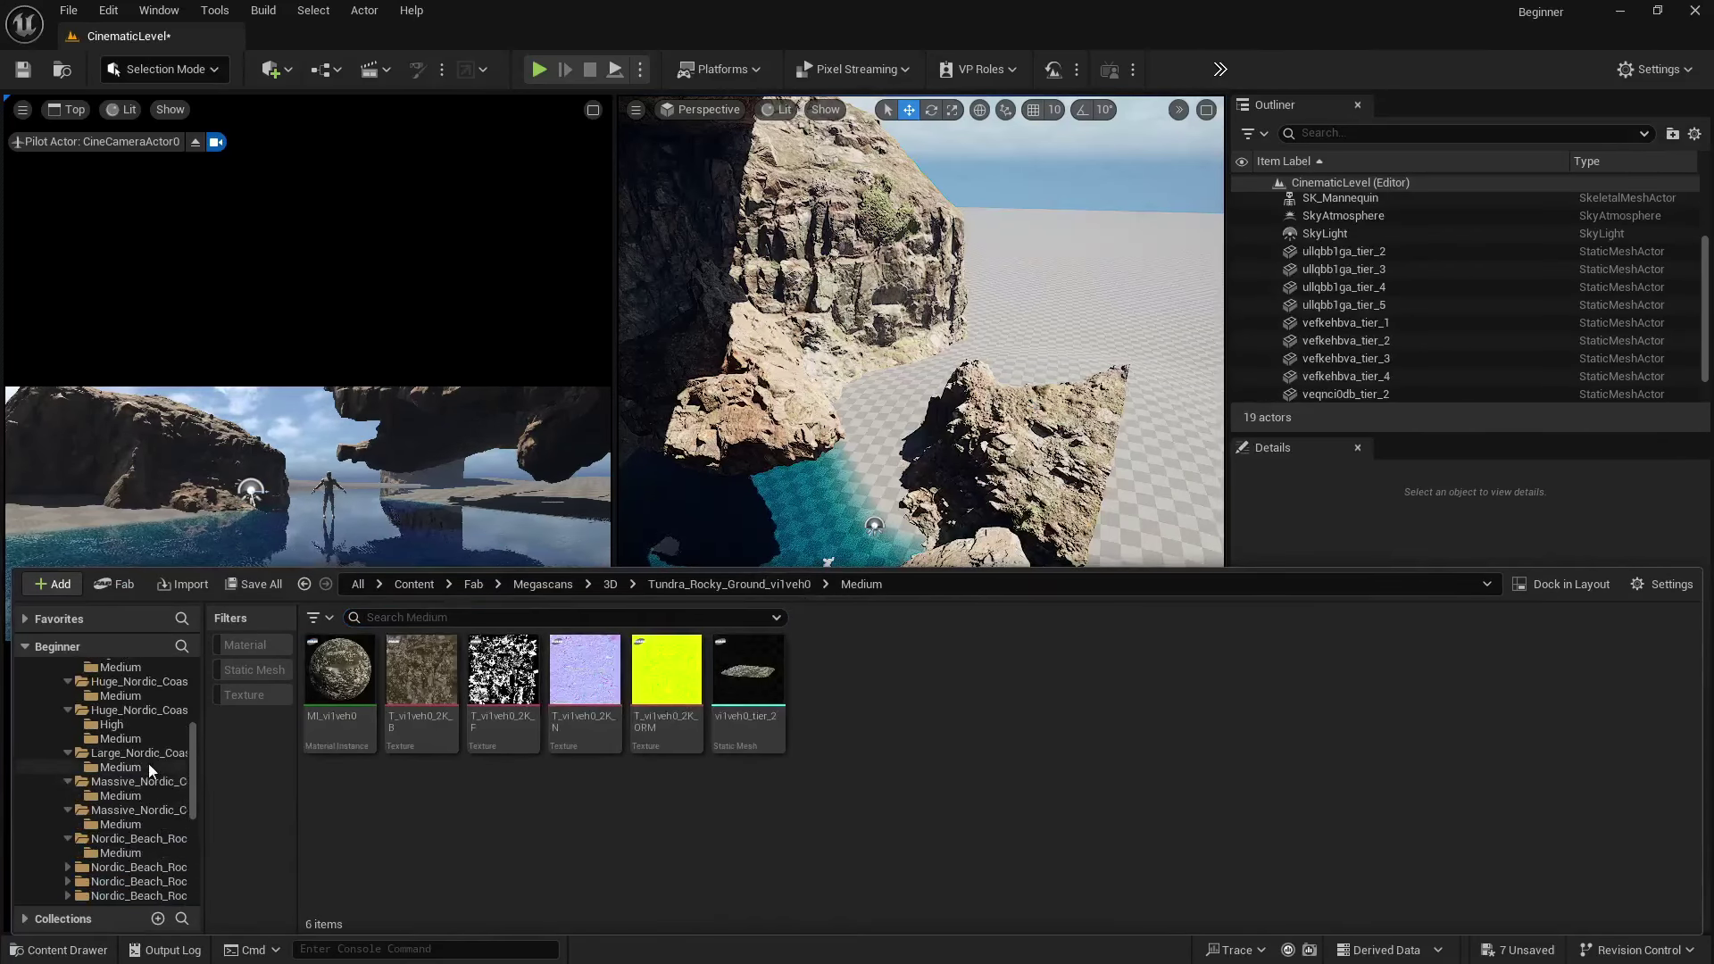
click(132, 729)
drag(742, 705, 827, 525)
key(w)
right_drag(827, 525, 774, 531)
drag(919, 413, 750, 390)
drag(738, 330, 731, 366)
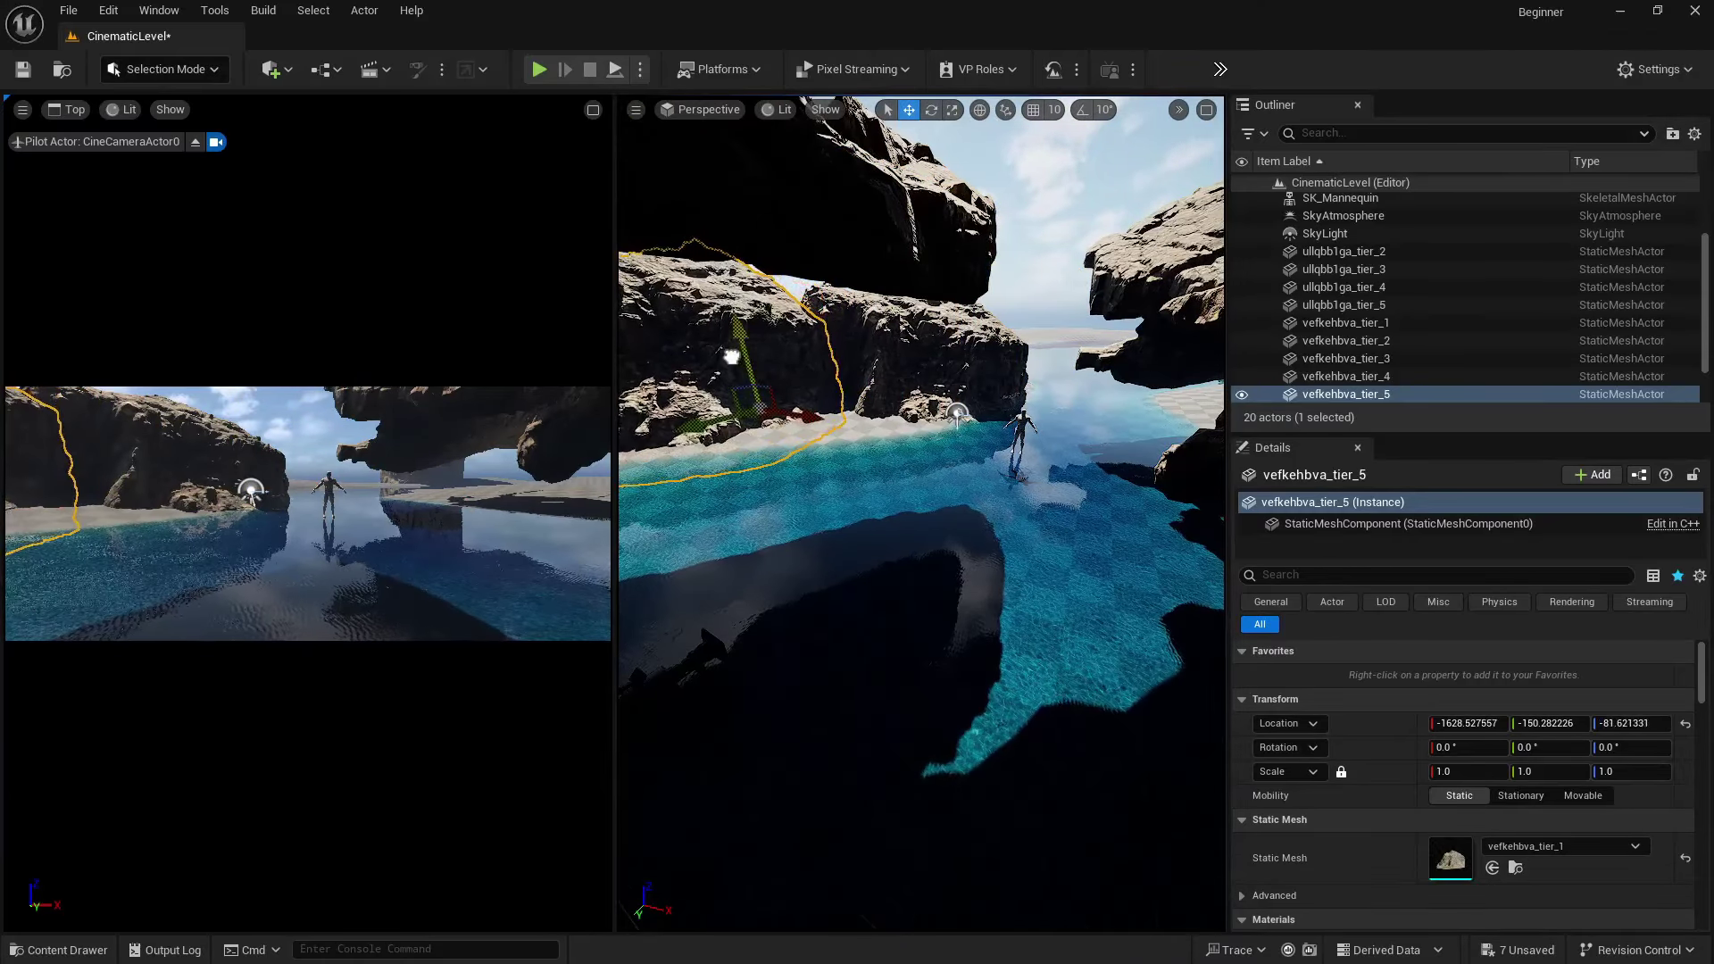
- Hide the water Plane in the level to expose the bare landscape beneath it
mouse_move(893, 500)
right_down()
mouse_move(852, 492)
mouse_move(928, 486)
mouse_move(897, 491)
mouse_move(902, 513)
mouse_move(937, 522)
mouse_move(893, 503)
right_up()
scroll(1339, 303, up, 5)
click(1317, 272)
click(1242, 272)
- Search Fab for "rock surface" and add the light tan Quixel Rock Surface material to the project at High quality
click(82, 950)
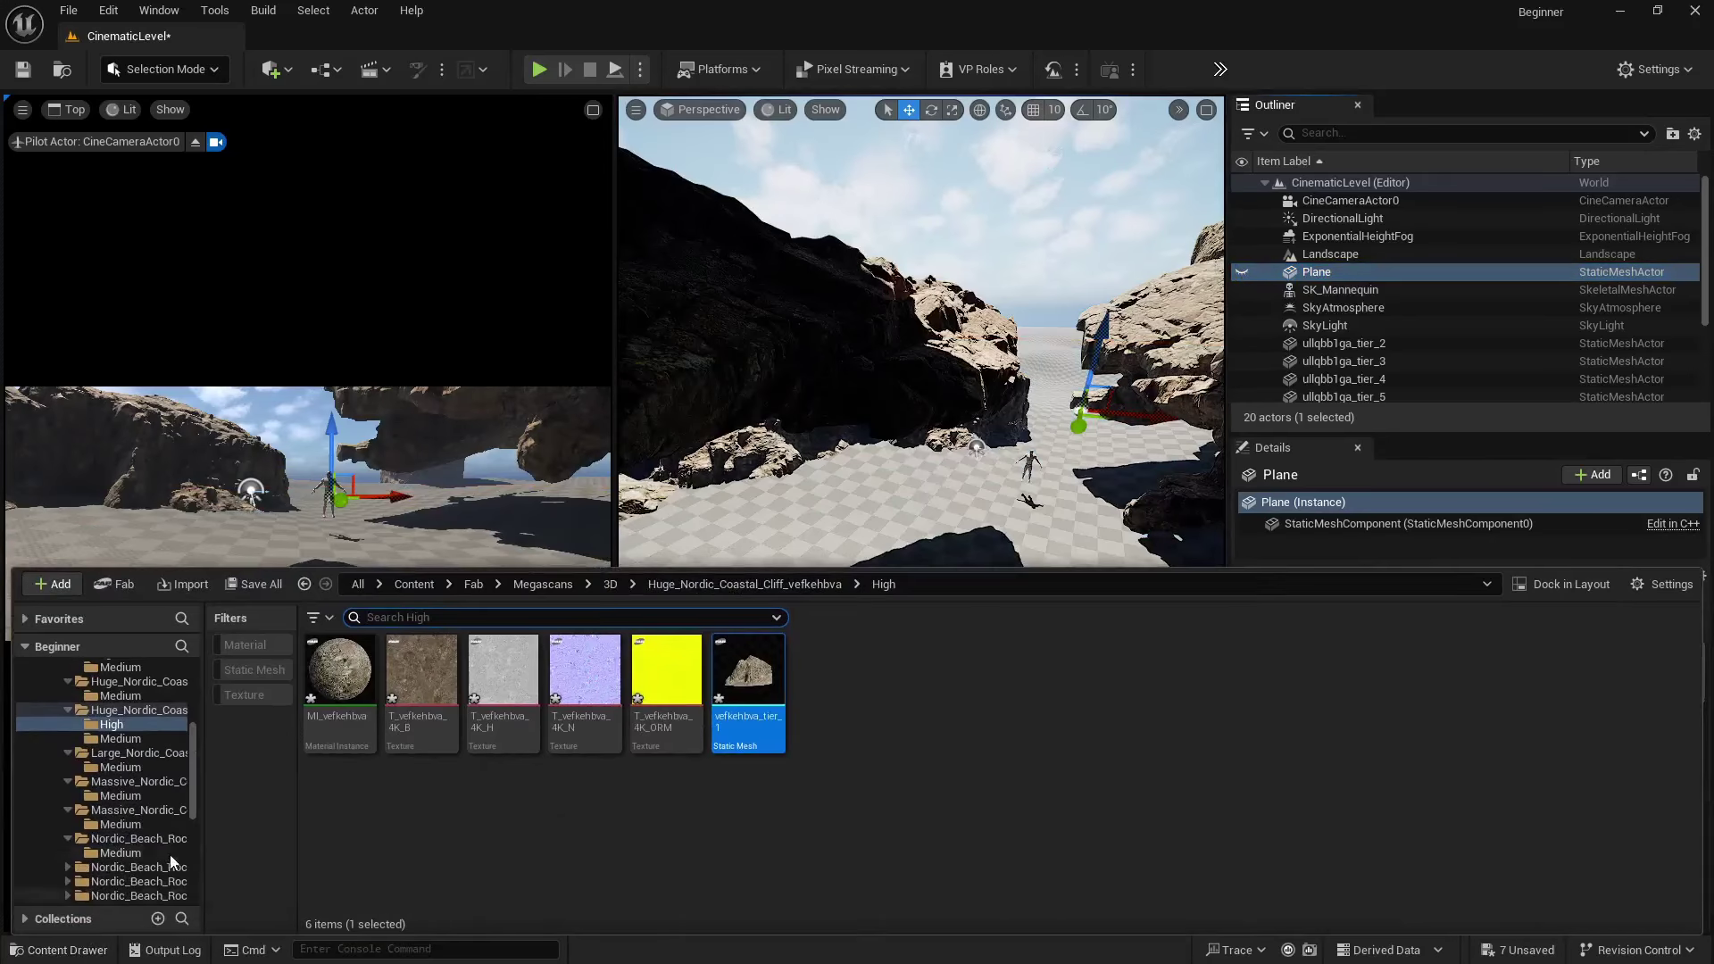
click(115, 588)
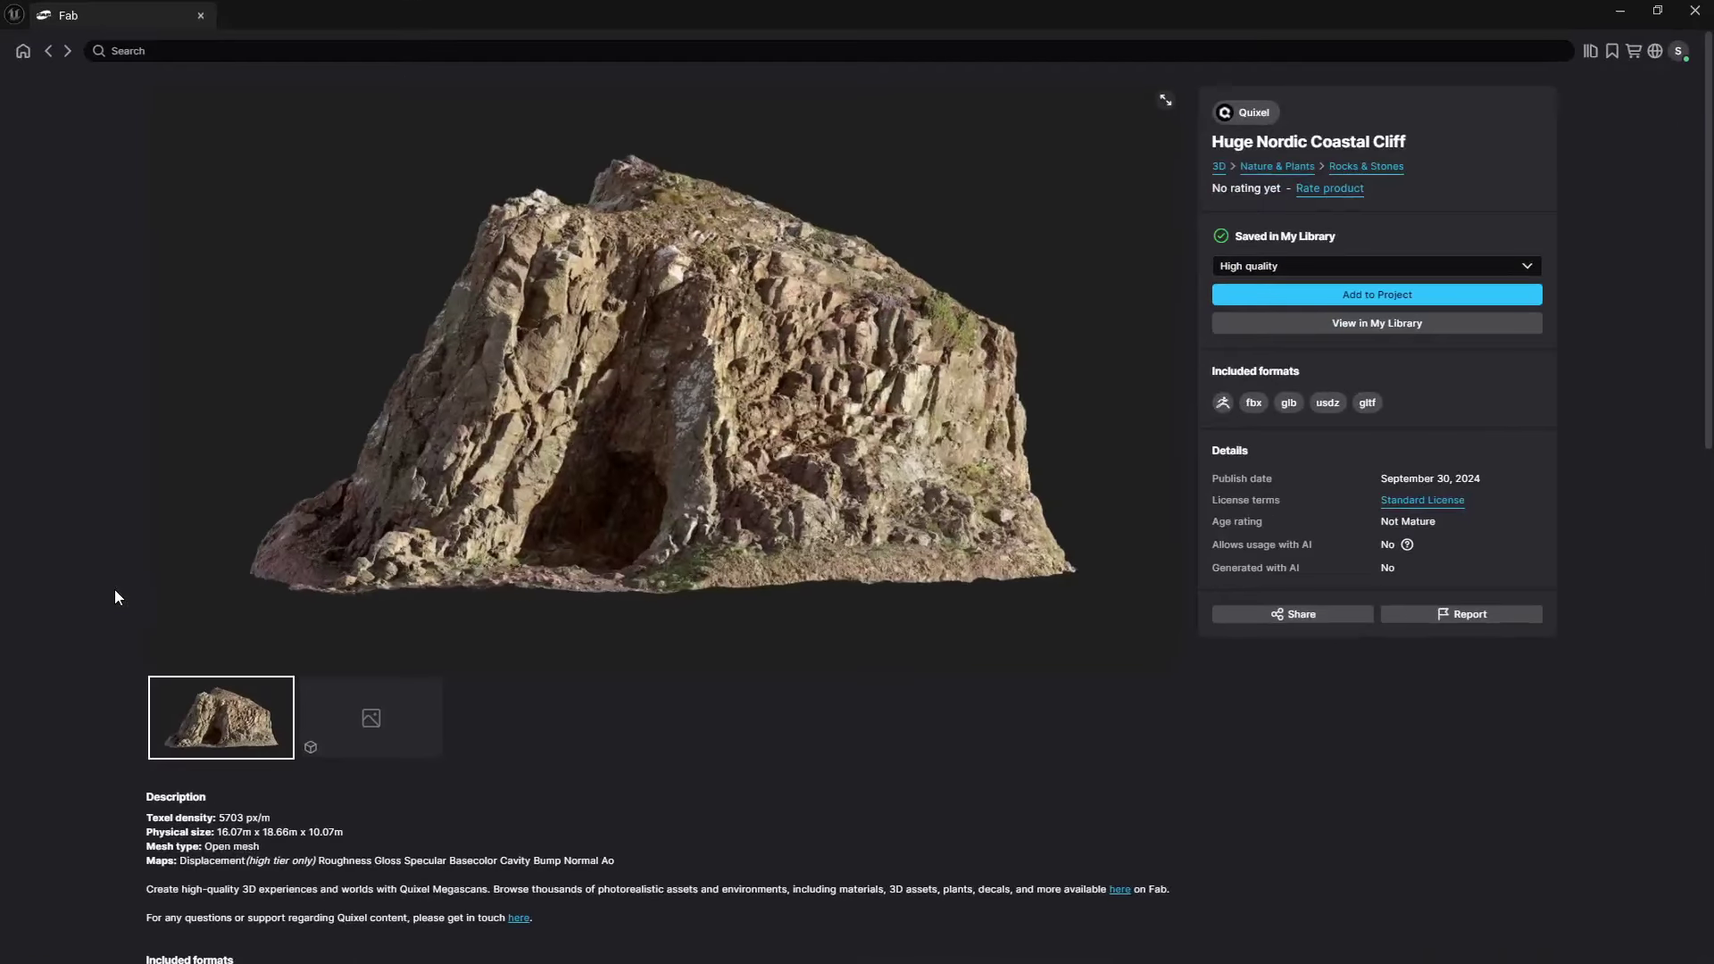
scroll(1371, 446, down, 5)
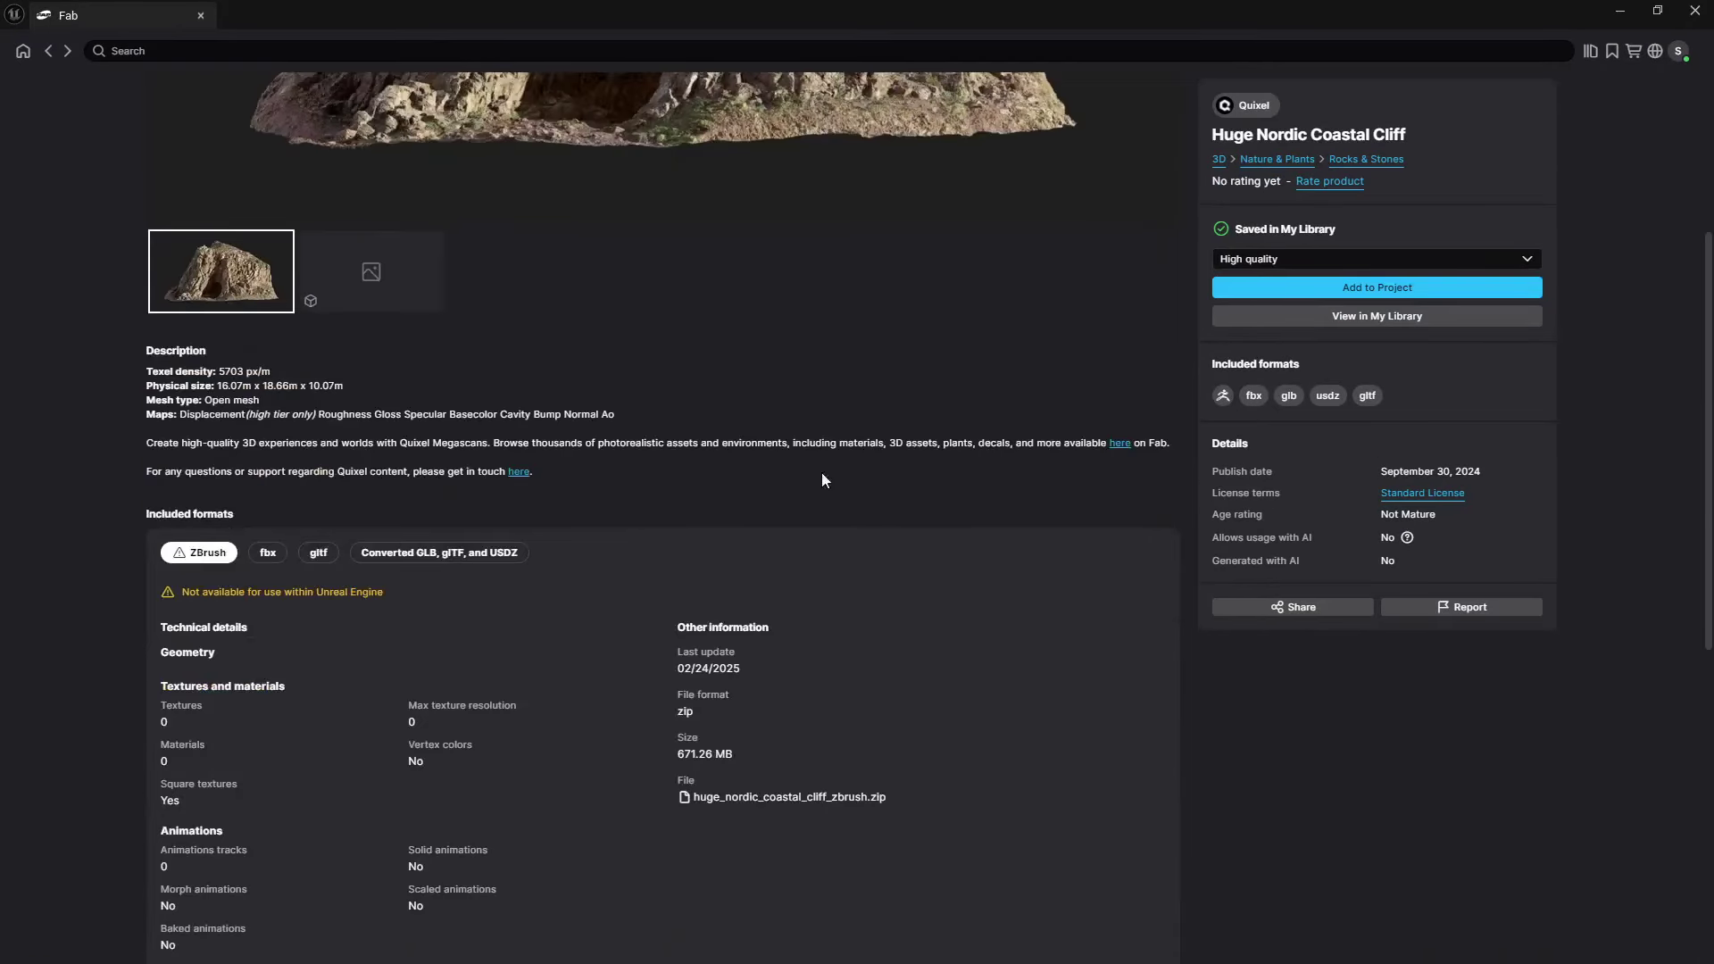
scroll(727, 452, up, 5)
click(131, 50)
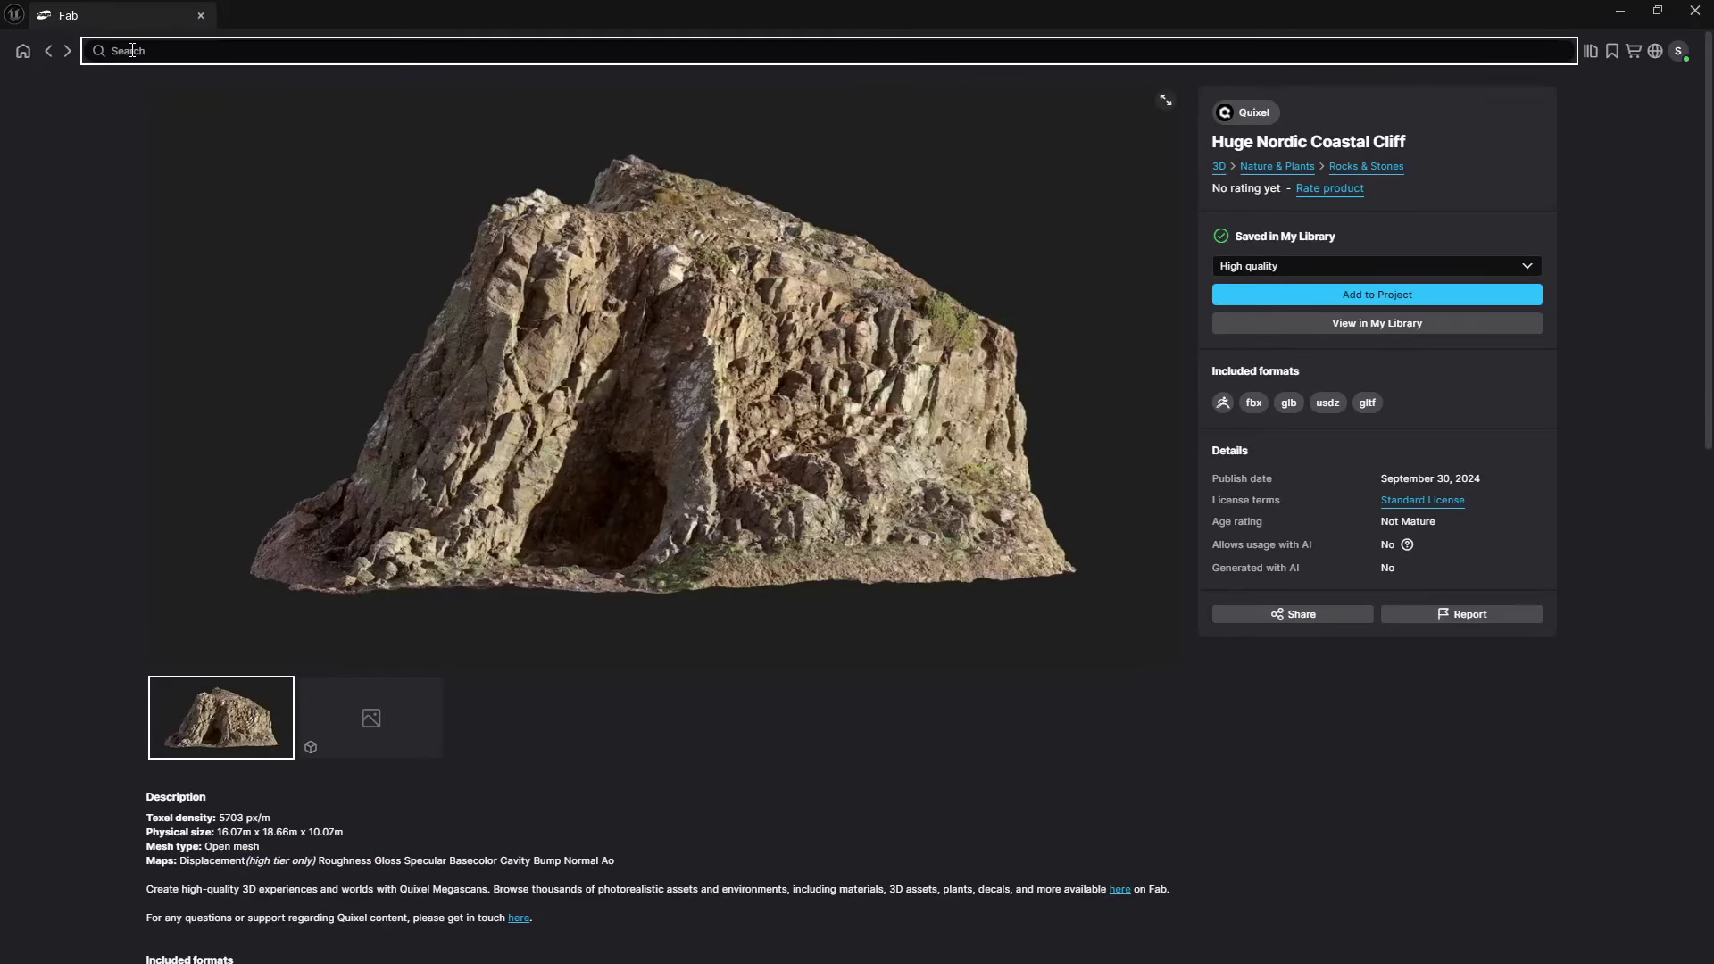
text(rock surface)
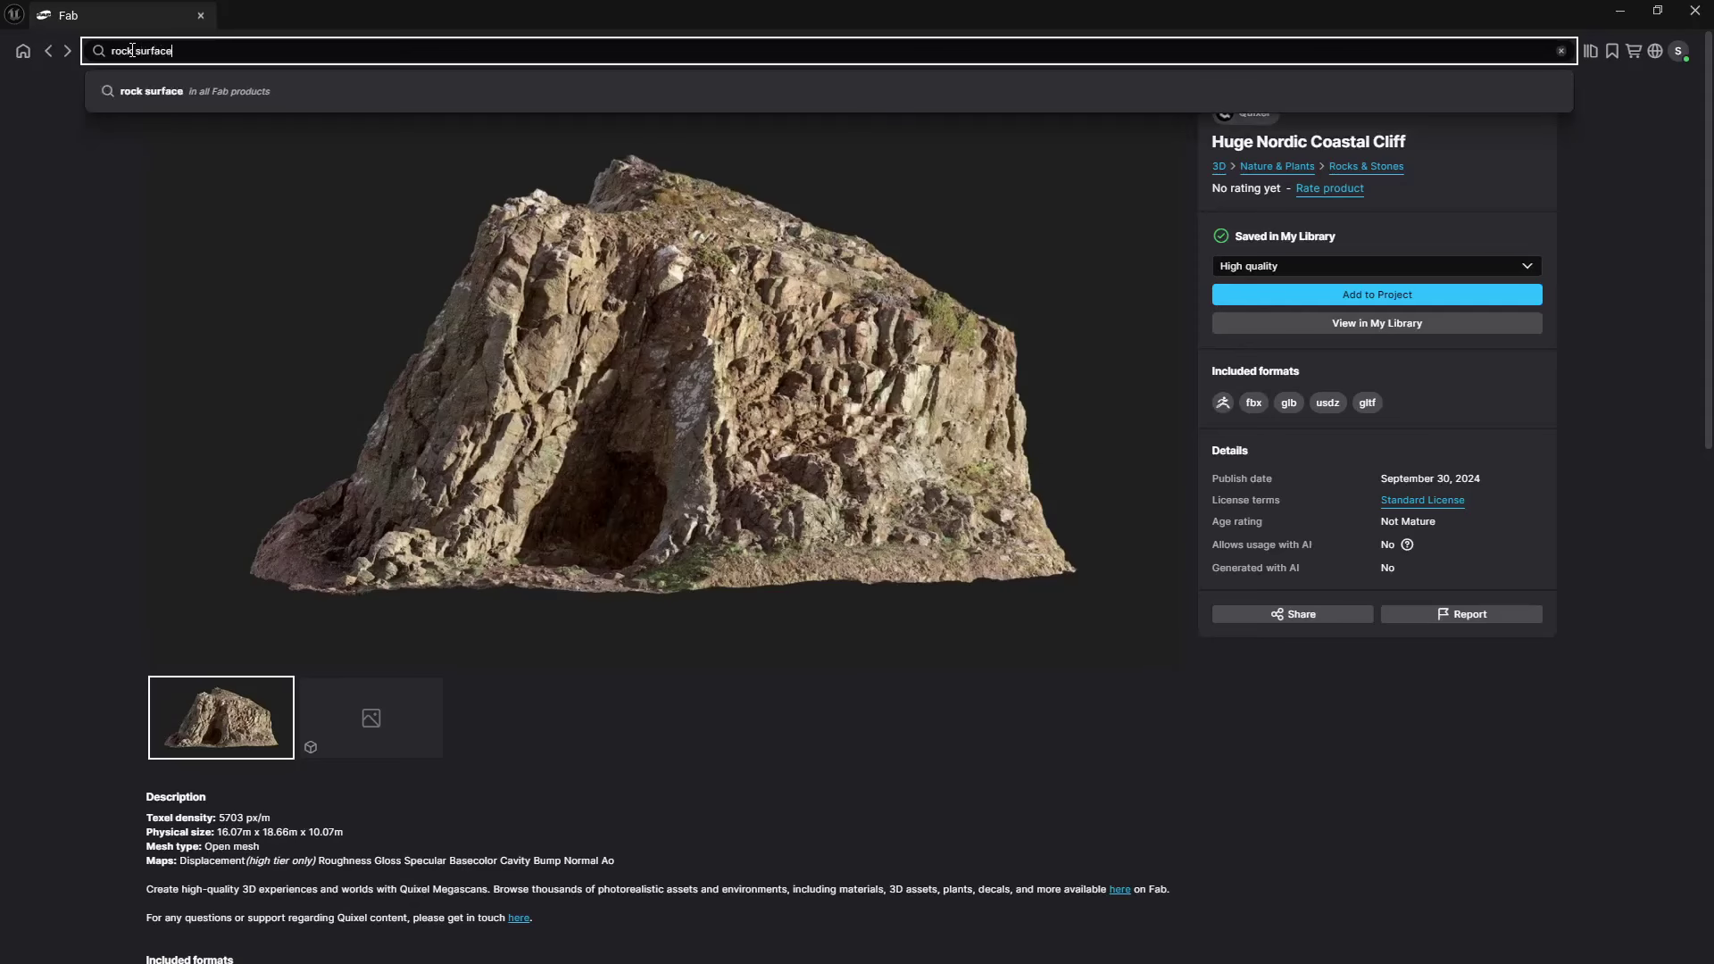
key(Return)
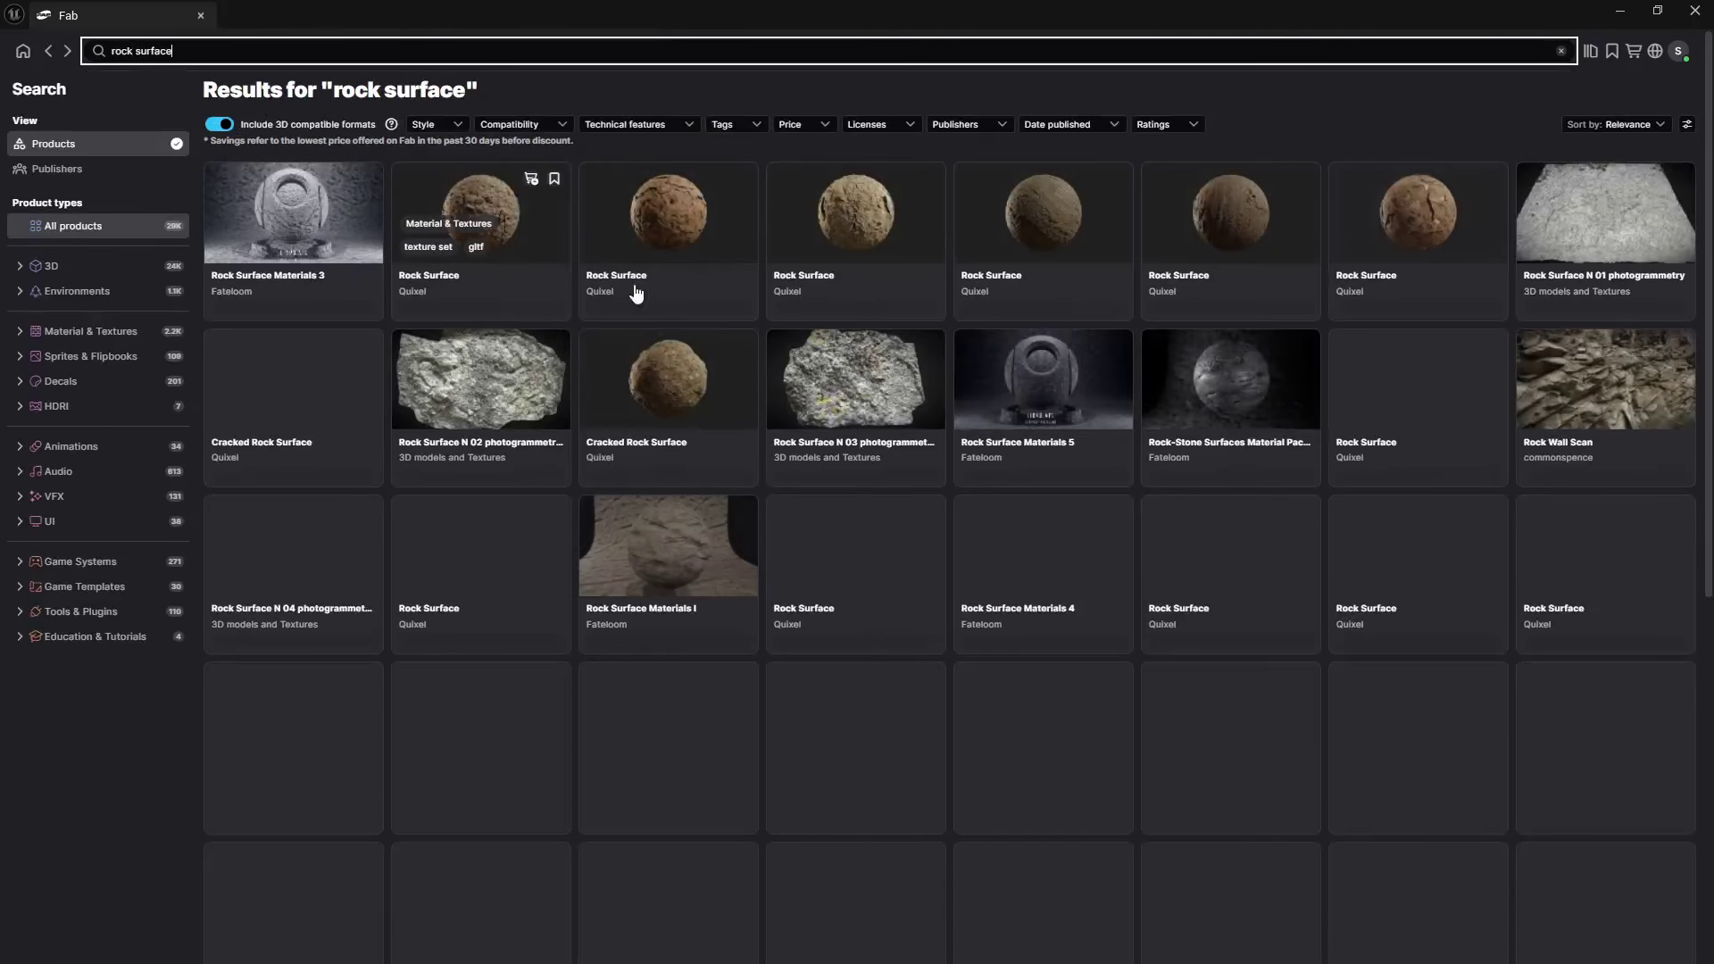
click(854, 198)
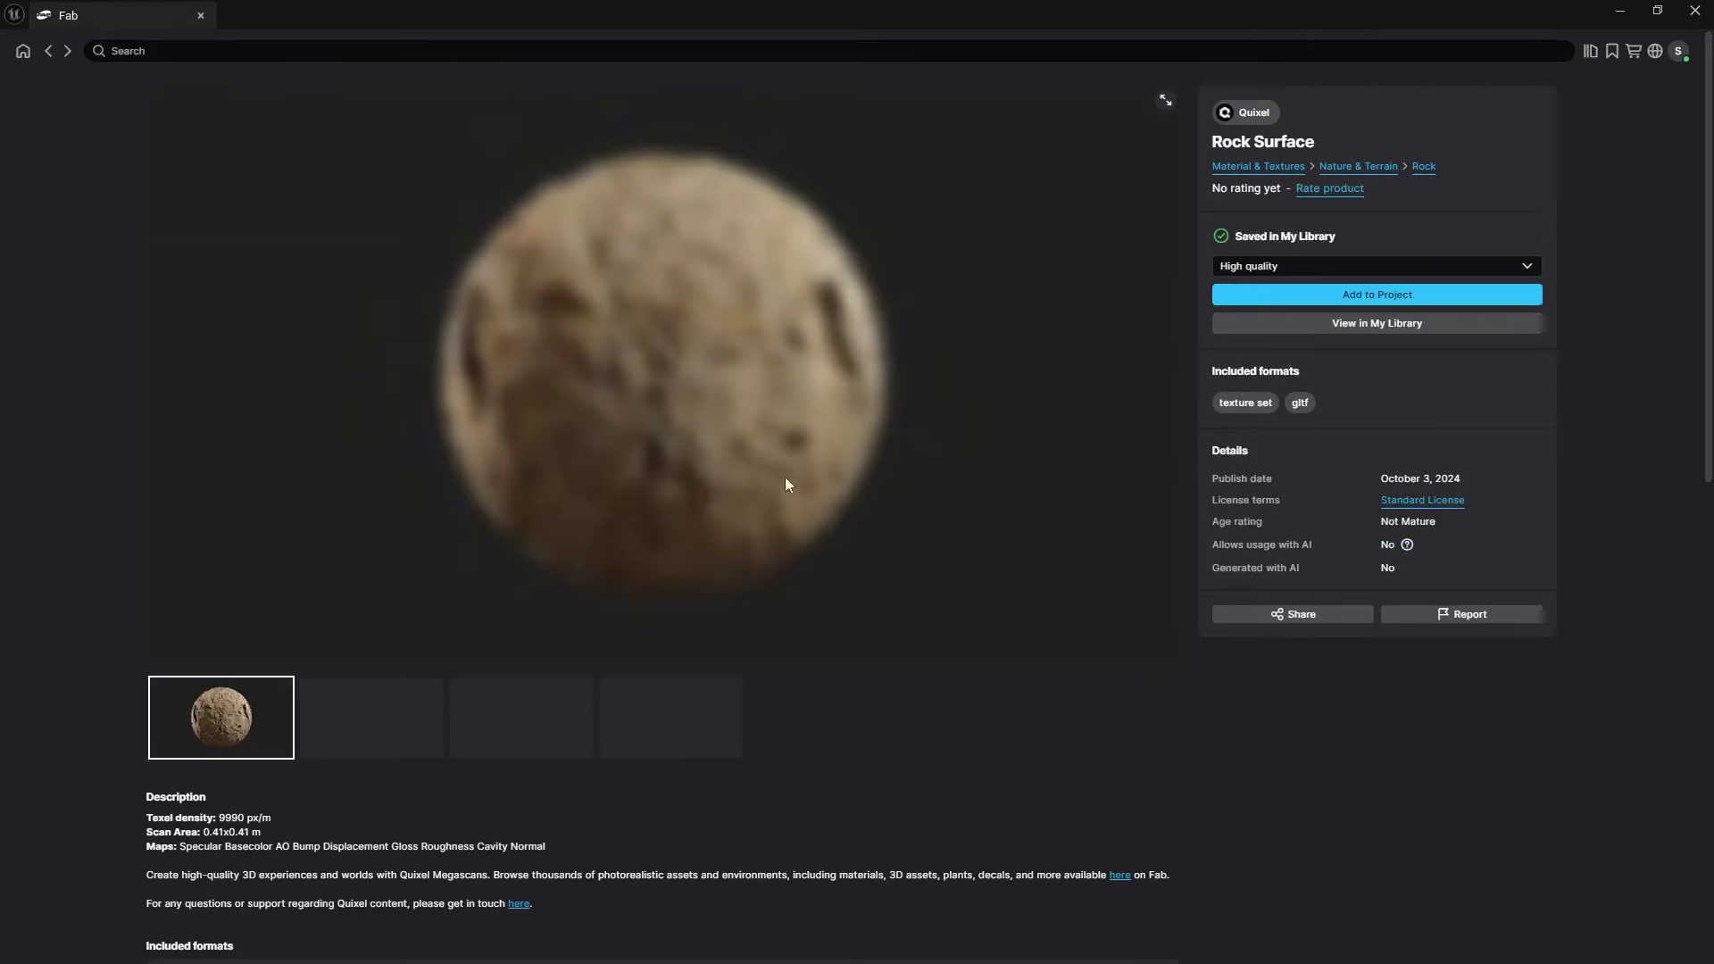
click(1377, 295)
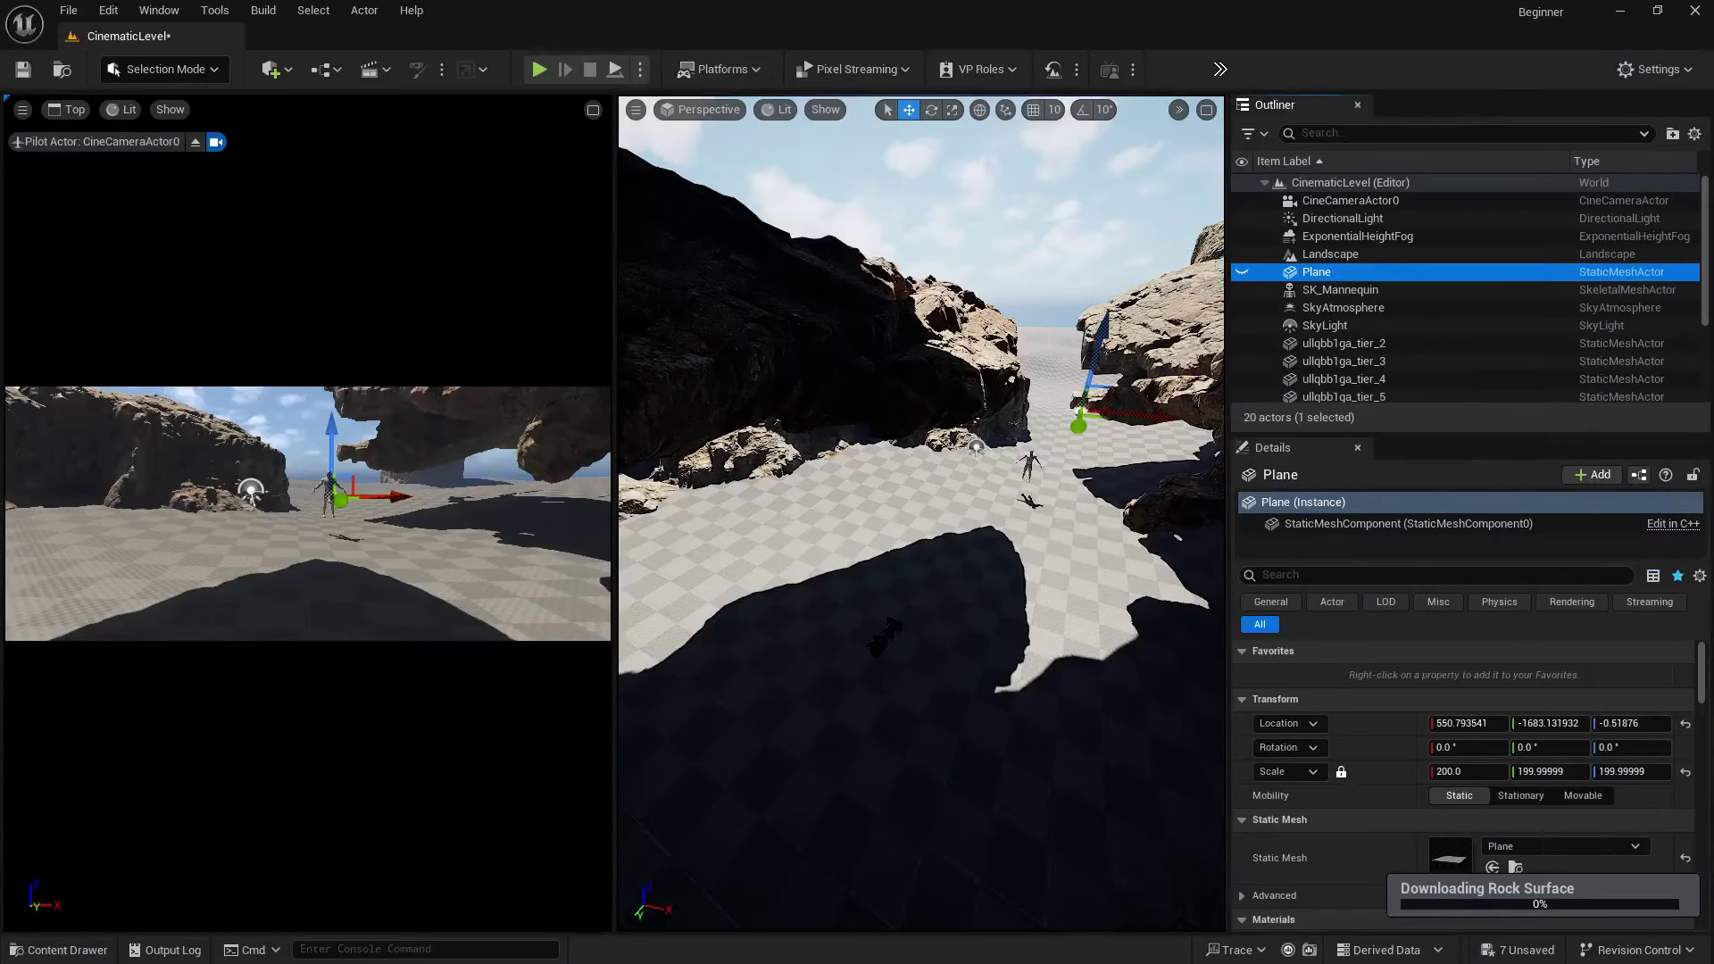
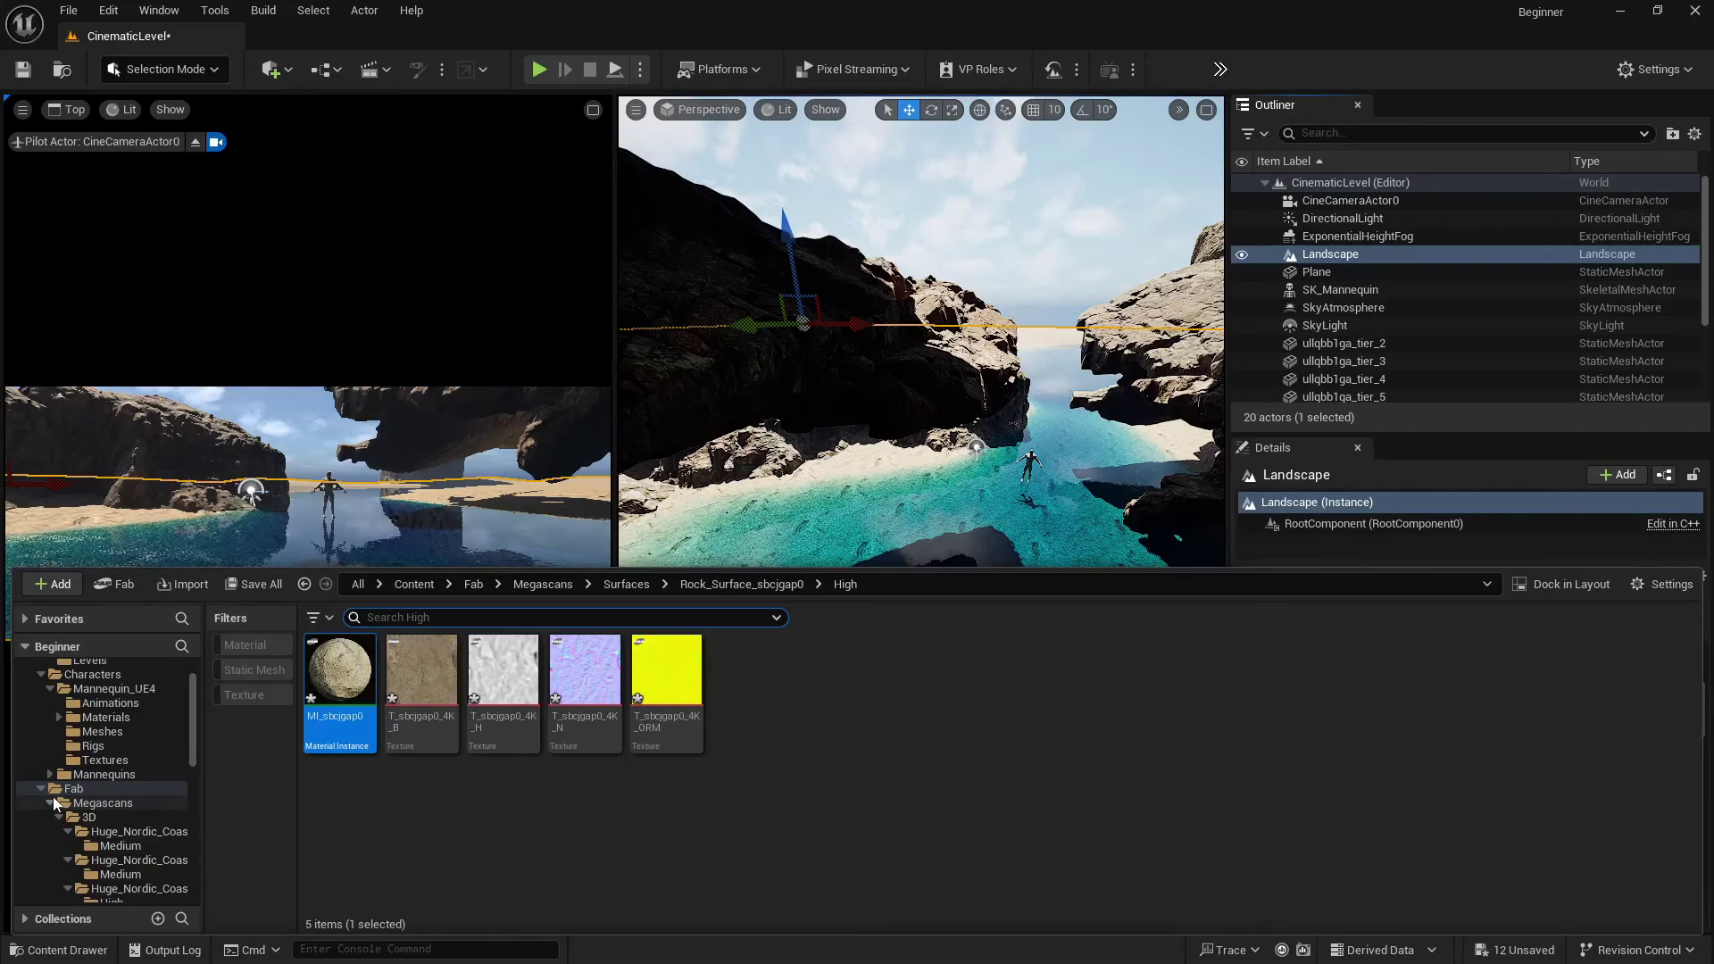
- Assign the Forest_Floor material instance MI_vdboae2s as the Landscape Material of the Landscape
click(53, 802)
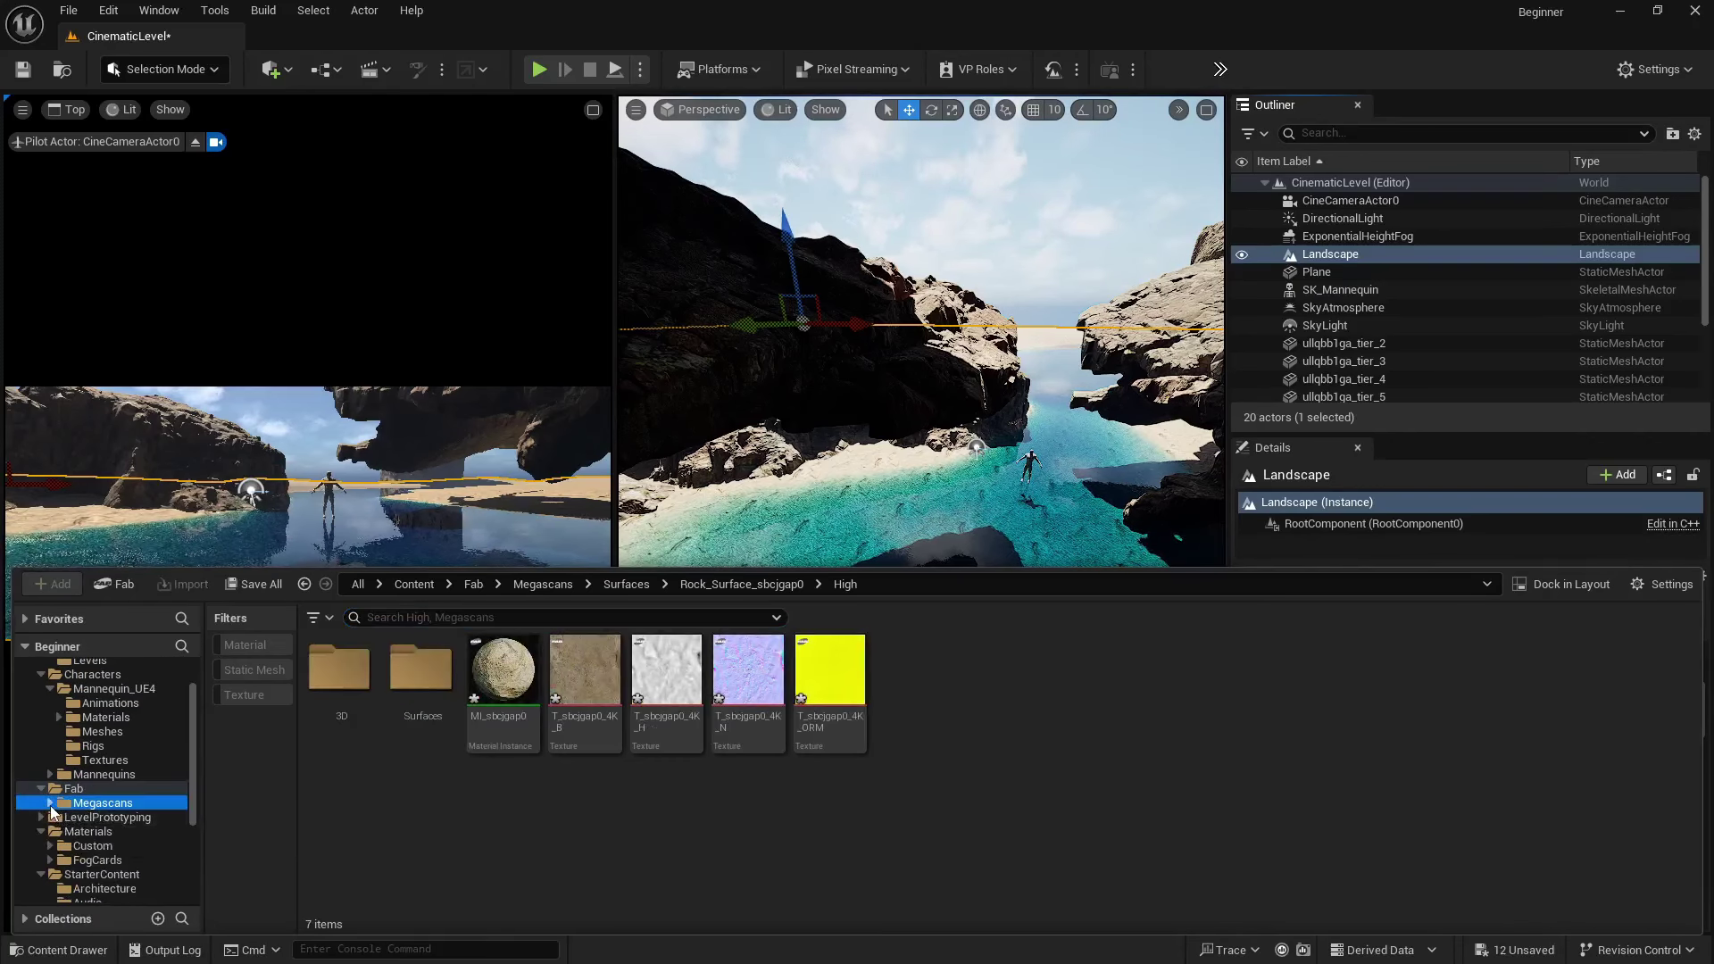
click(50, 803)
scroll(61, 767, down, 2)
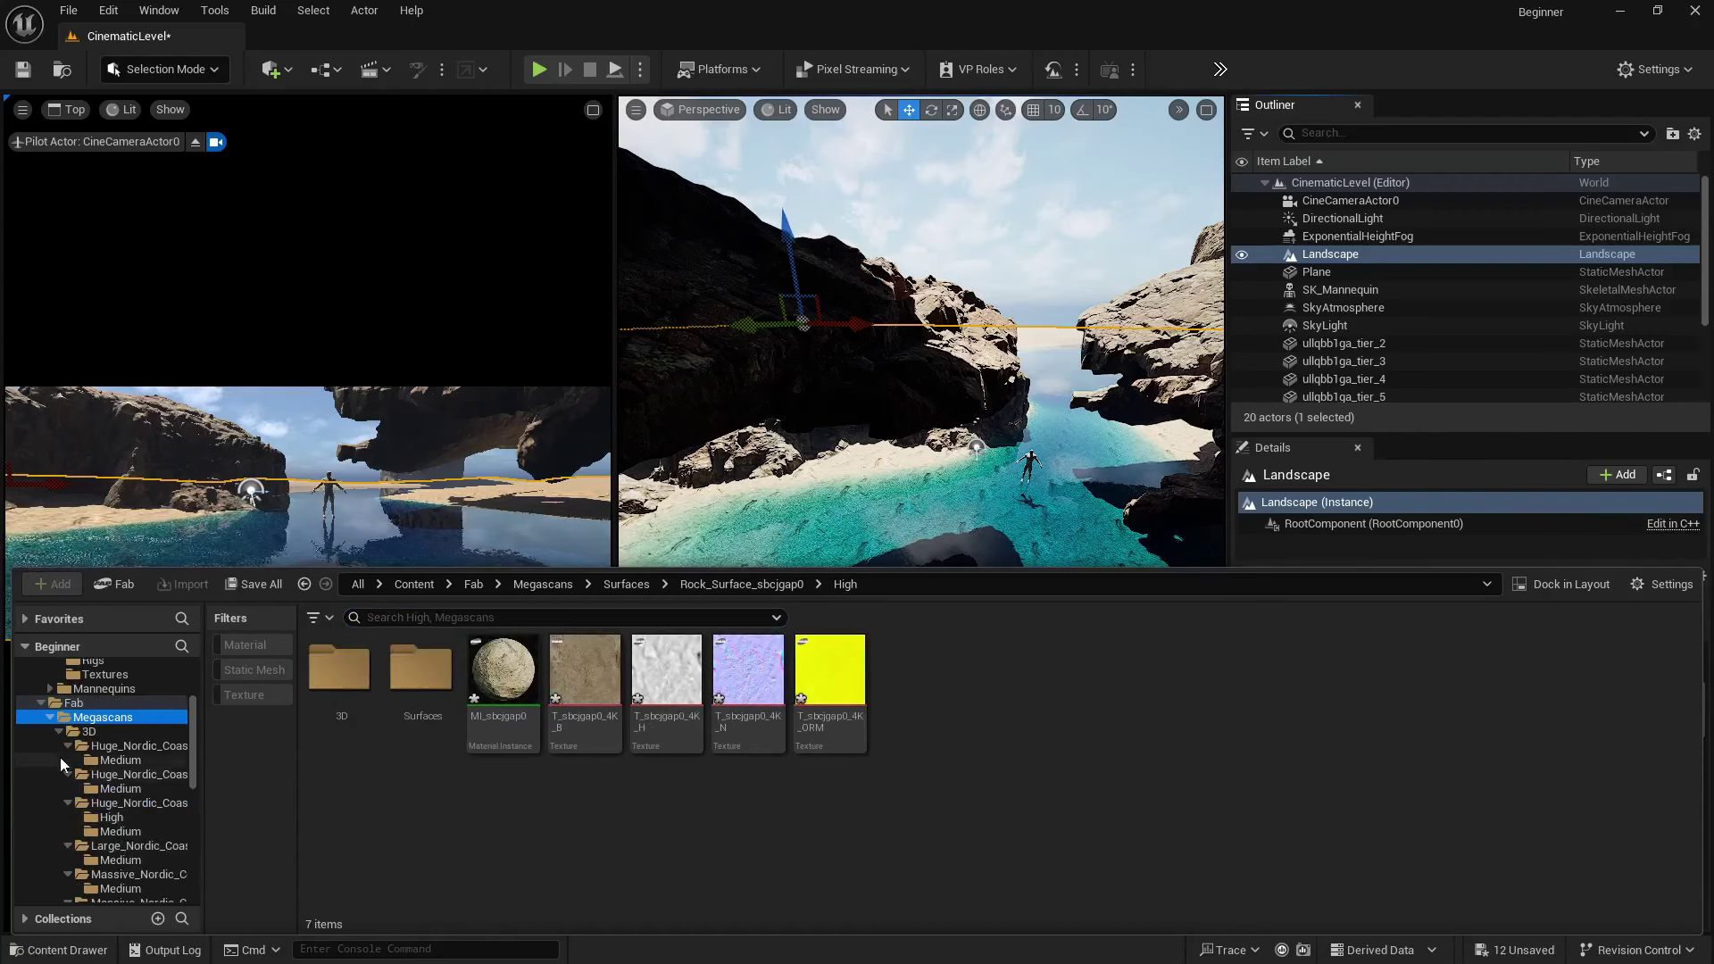
click(143, 760)
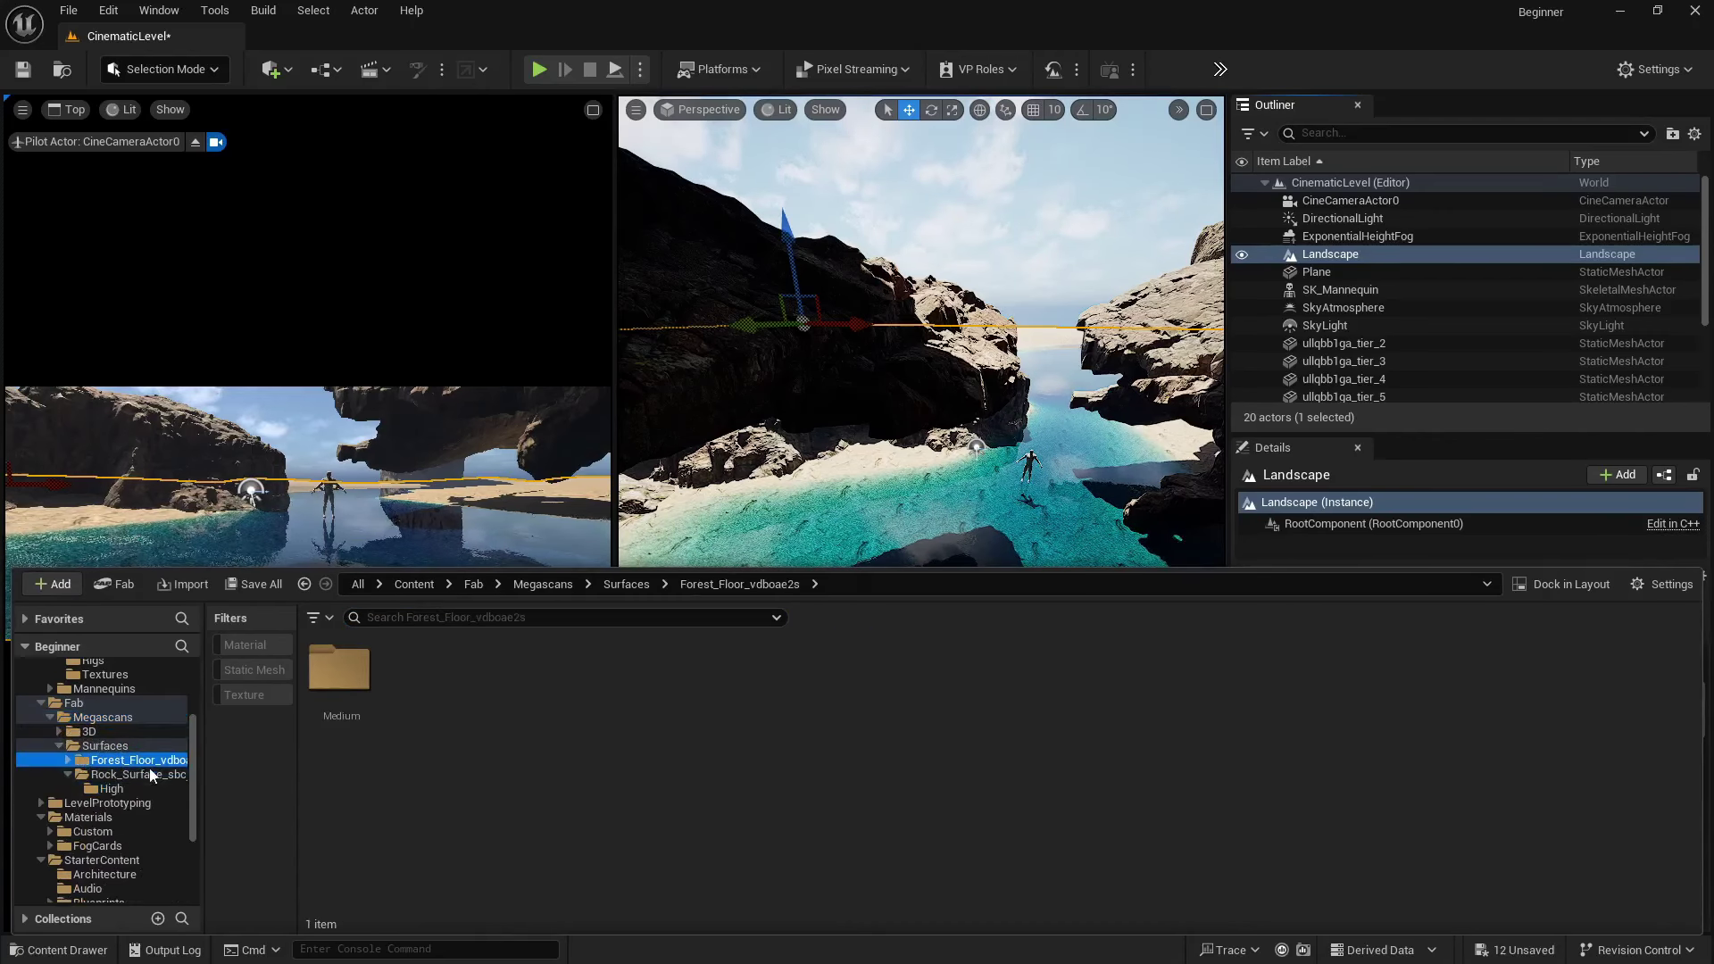
double_click(330, 686)
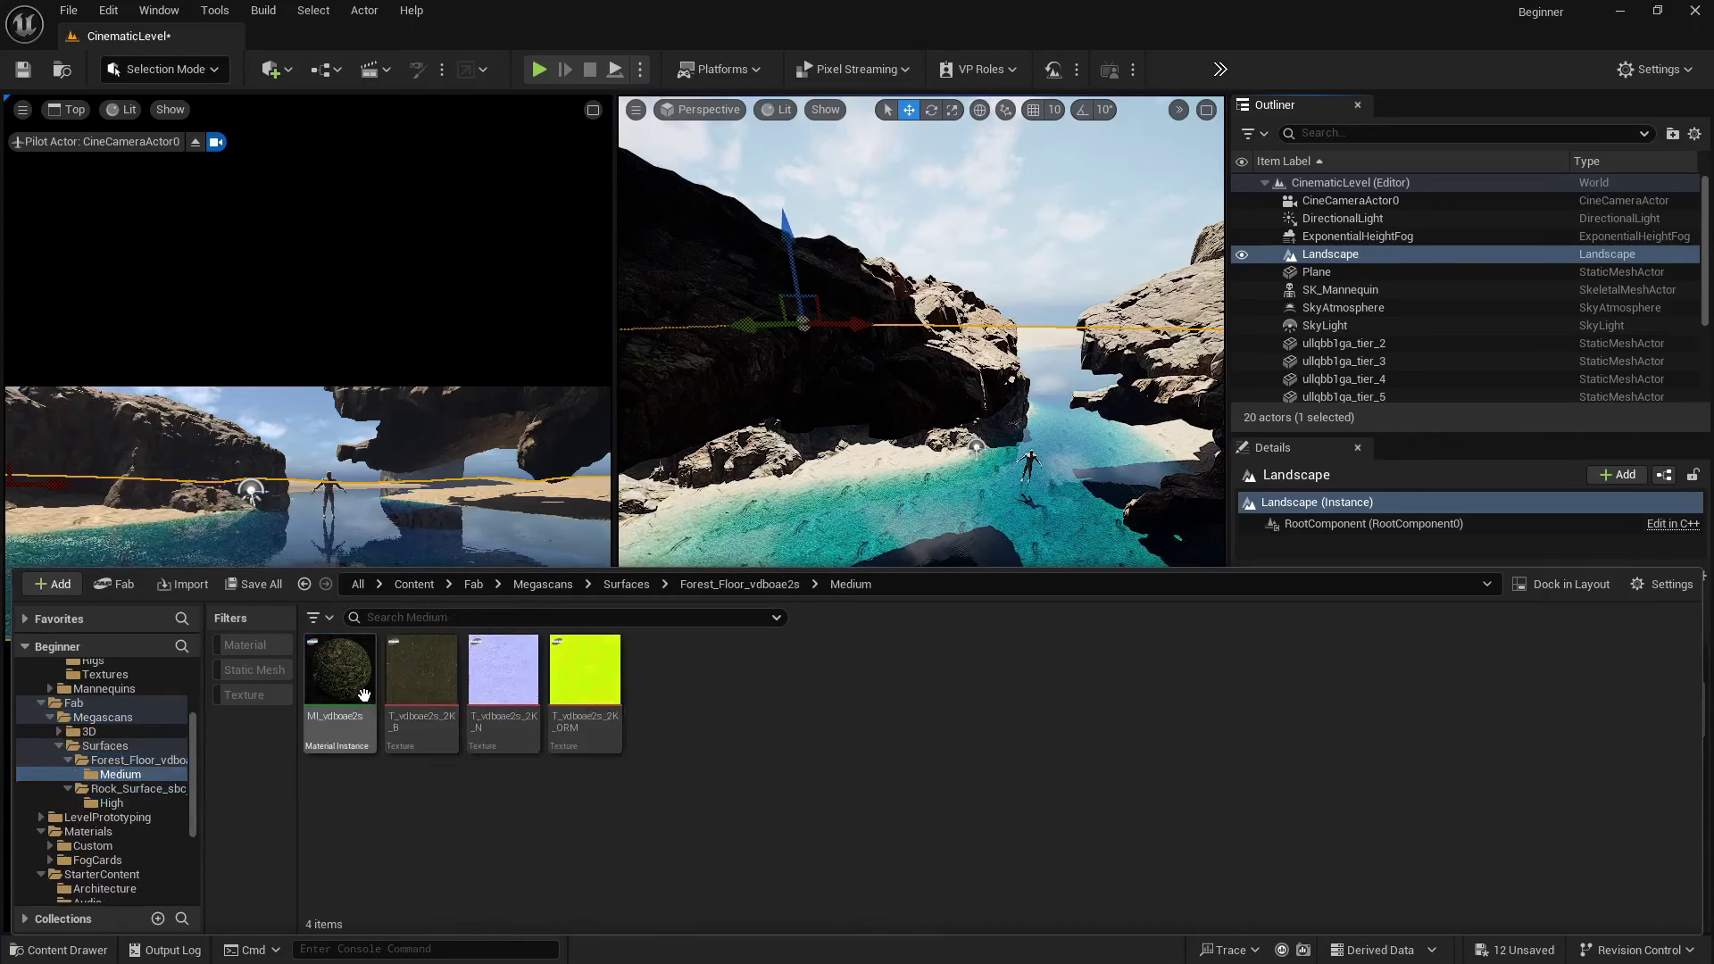
click(1332, 257)
click(1492, 791)
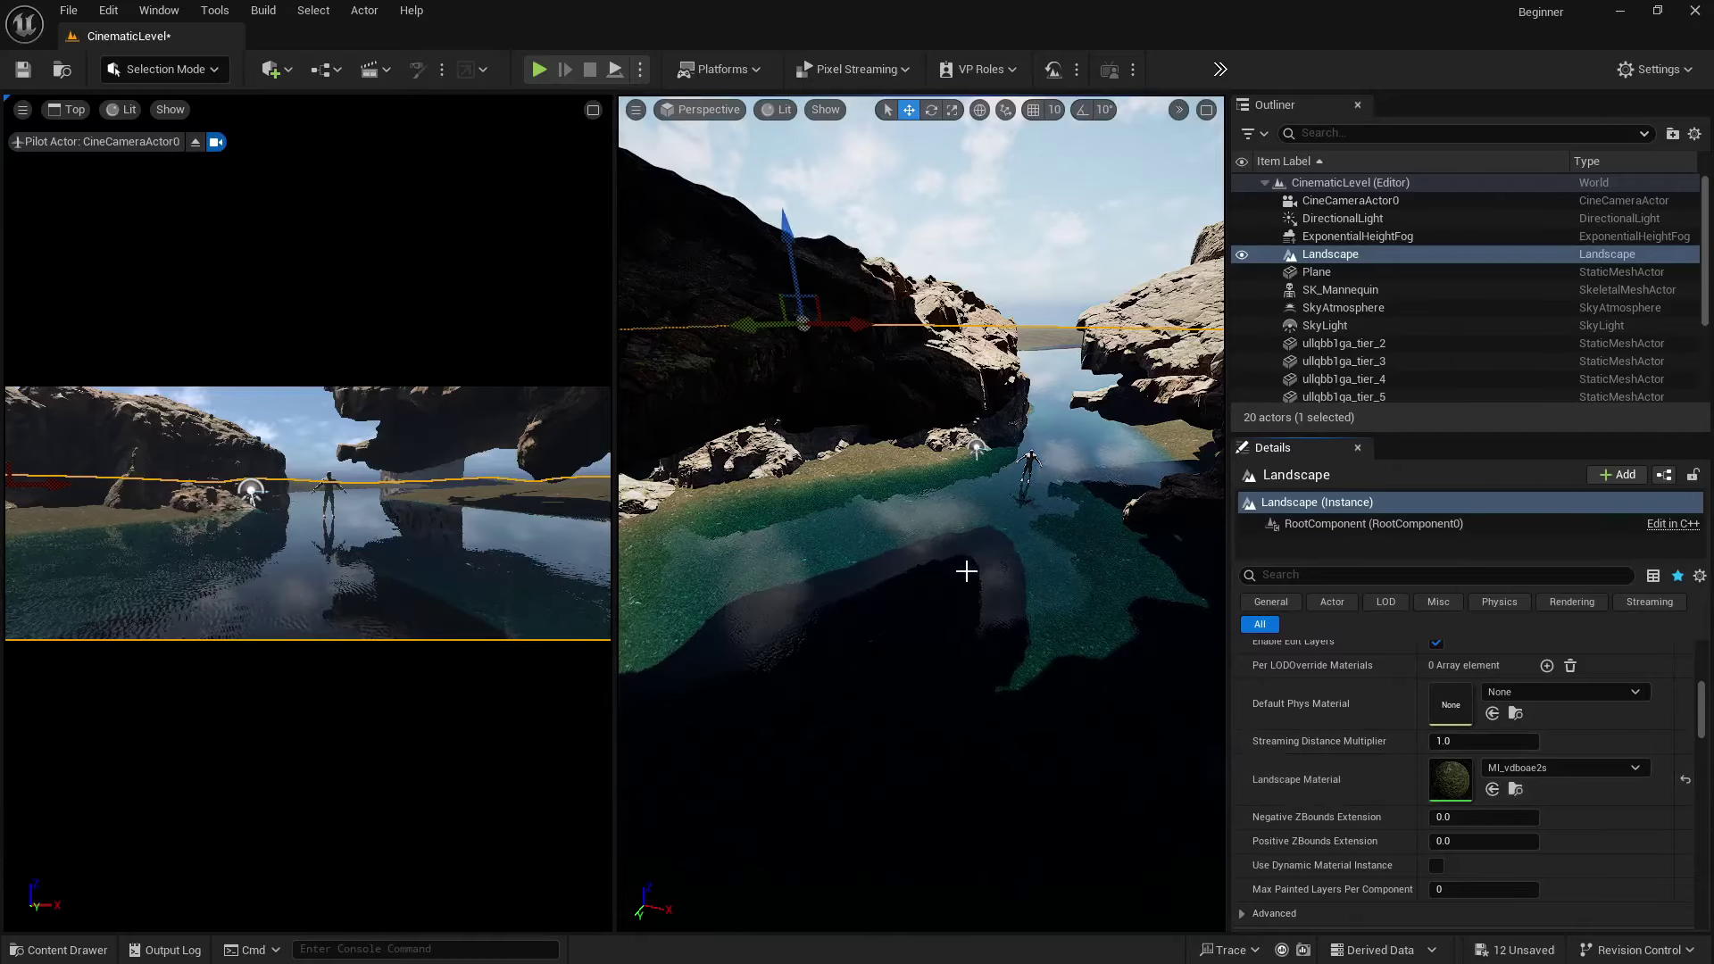
- Inspect the forest-floor ground, shoreline and outer sides of the cliffs around the water
key(w)
right_drag(967, 572, 1089, 559)
key(e)
key(w)
key(w)
key(s)
key(w)
key(s)
key(a)
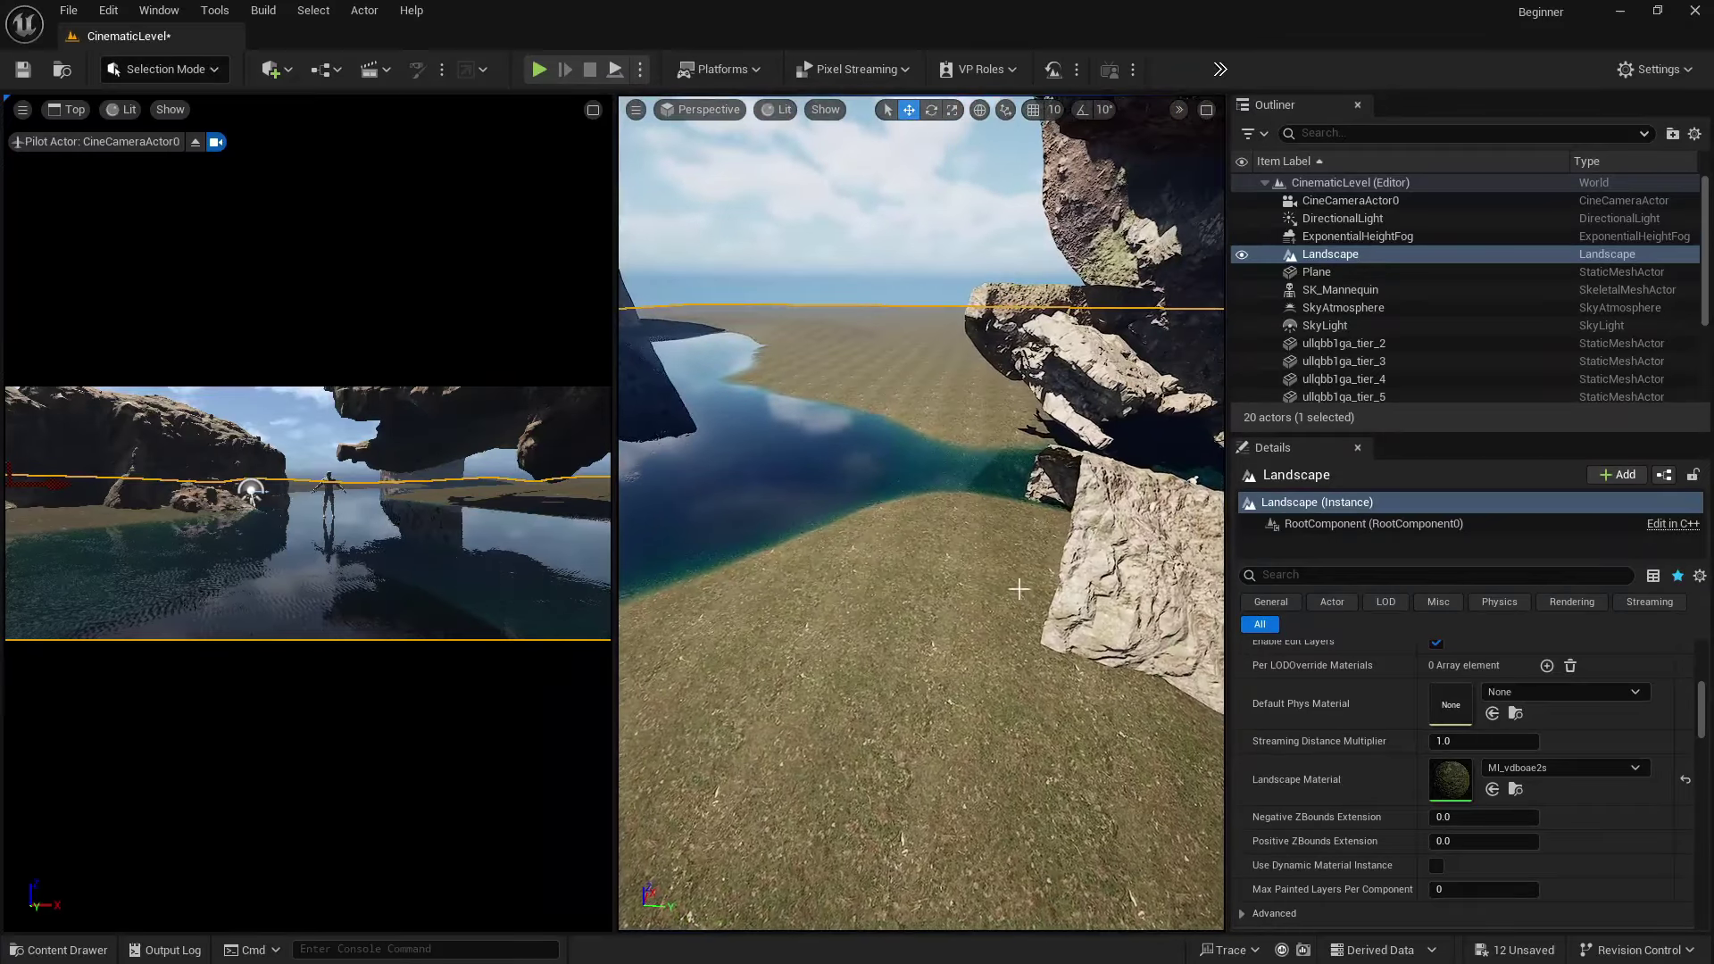
- Duplicate the vefkehbva_tier_1 cliff and move the copy across the water onto the far shore beneath the overhang
click(1166, 563)
key(f)
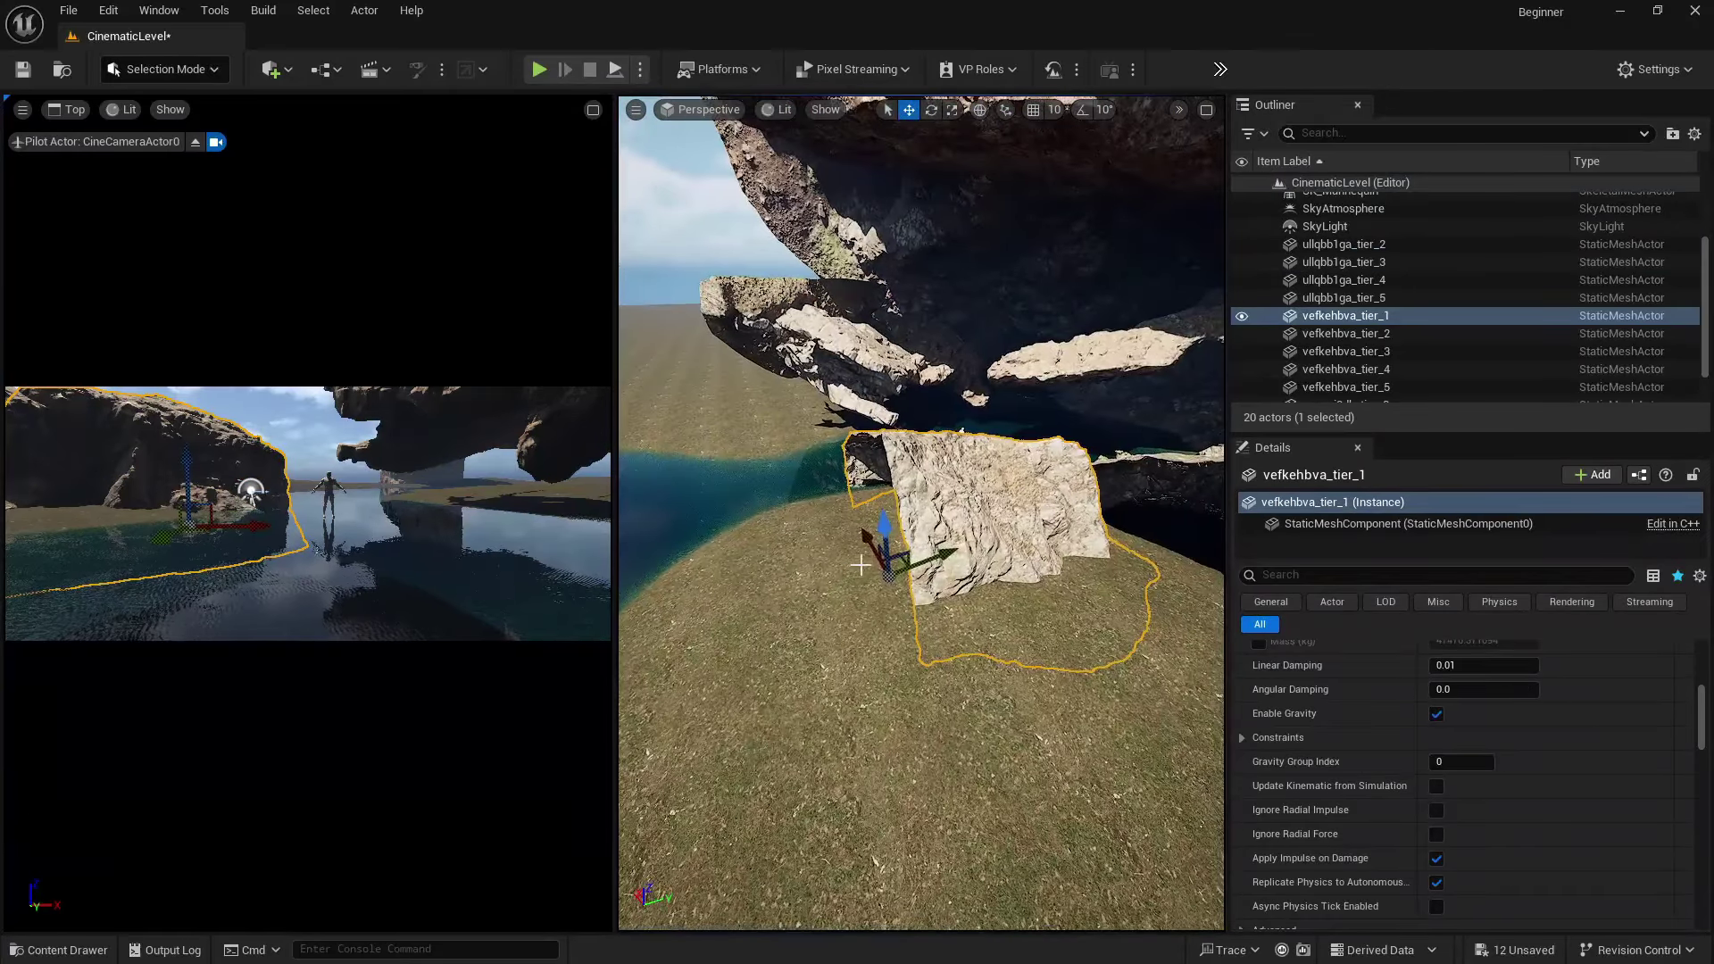
alt+drag(864, 539, 748, 459)
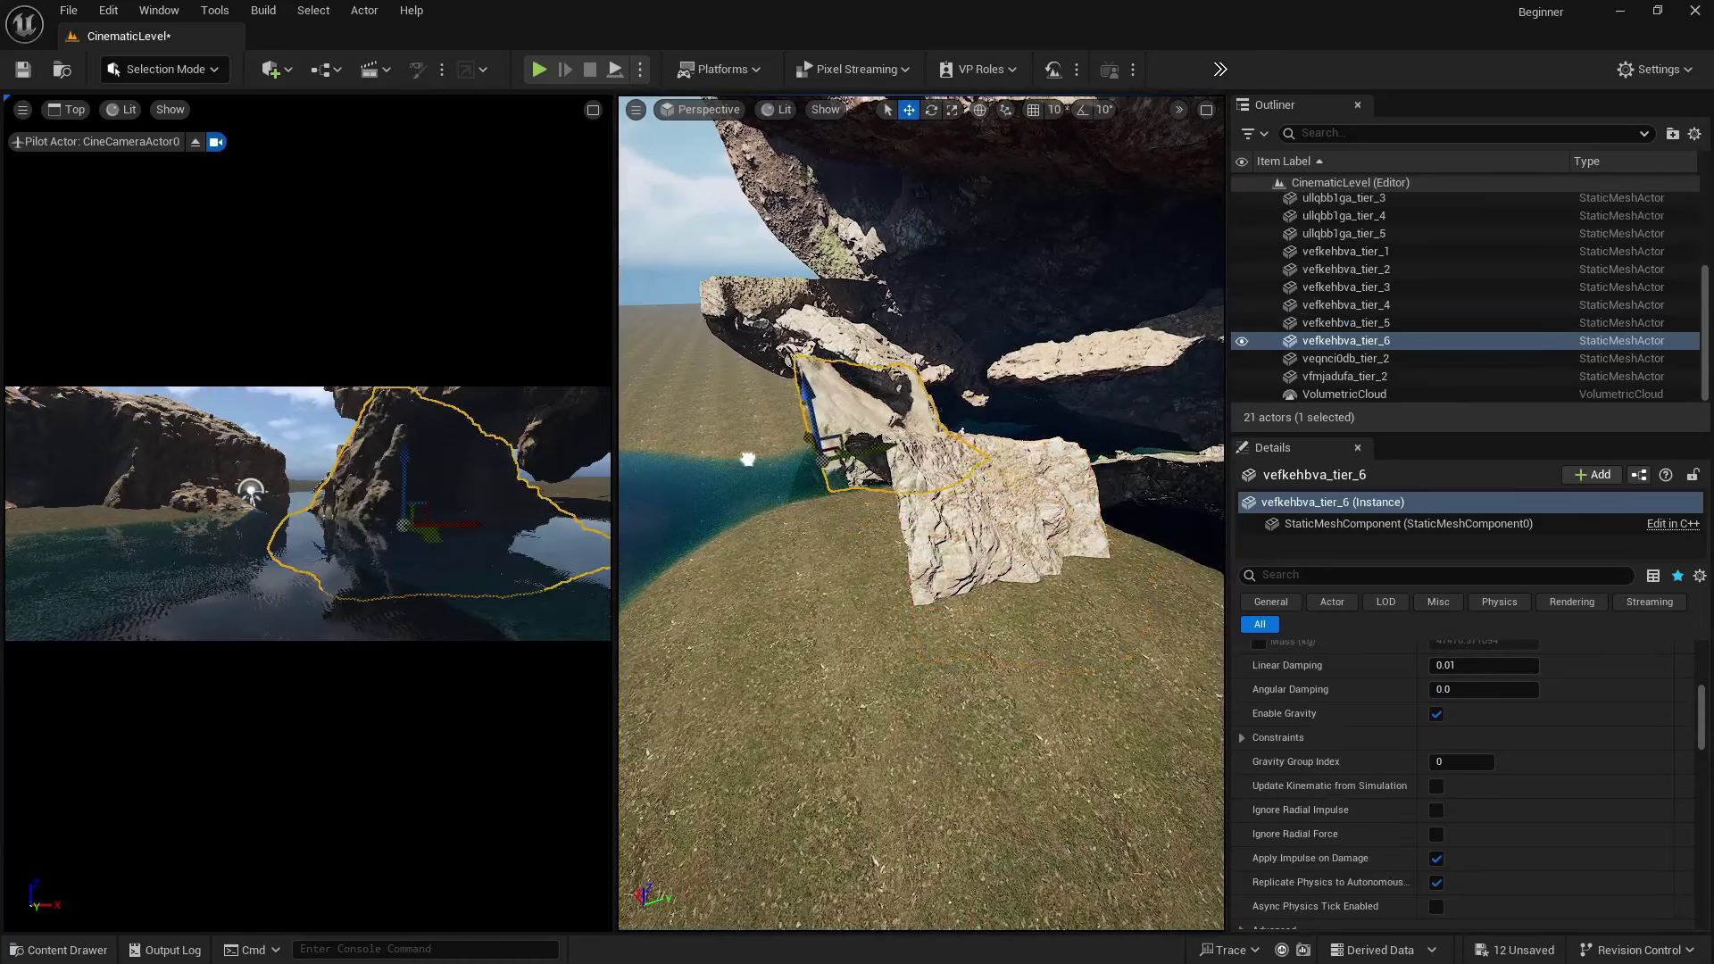
drag(852, 443, 718, 419)
- Duplicate the selected far-shore cliff vefkehbva_tier_6 and shift the copy sideways along the shore beneath the overhang
right_drag(790, 425, 700, 426)
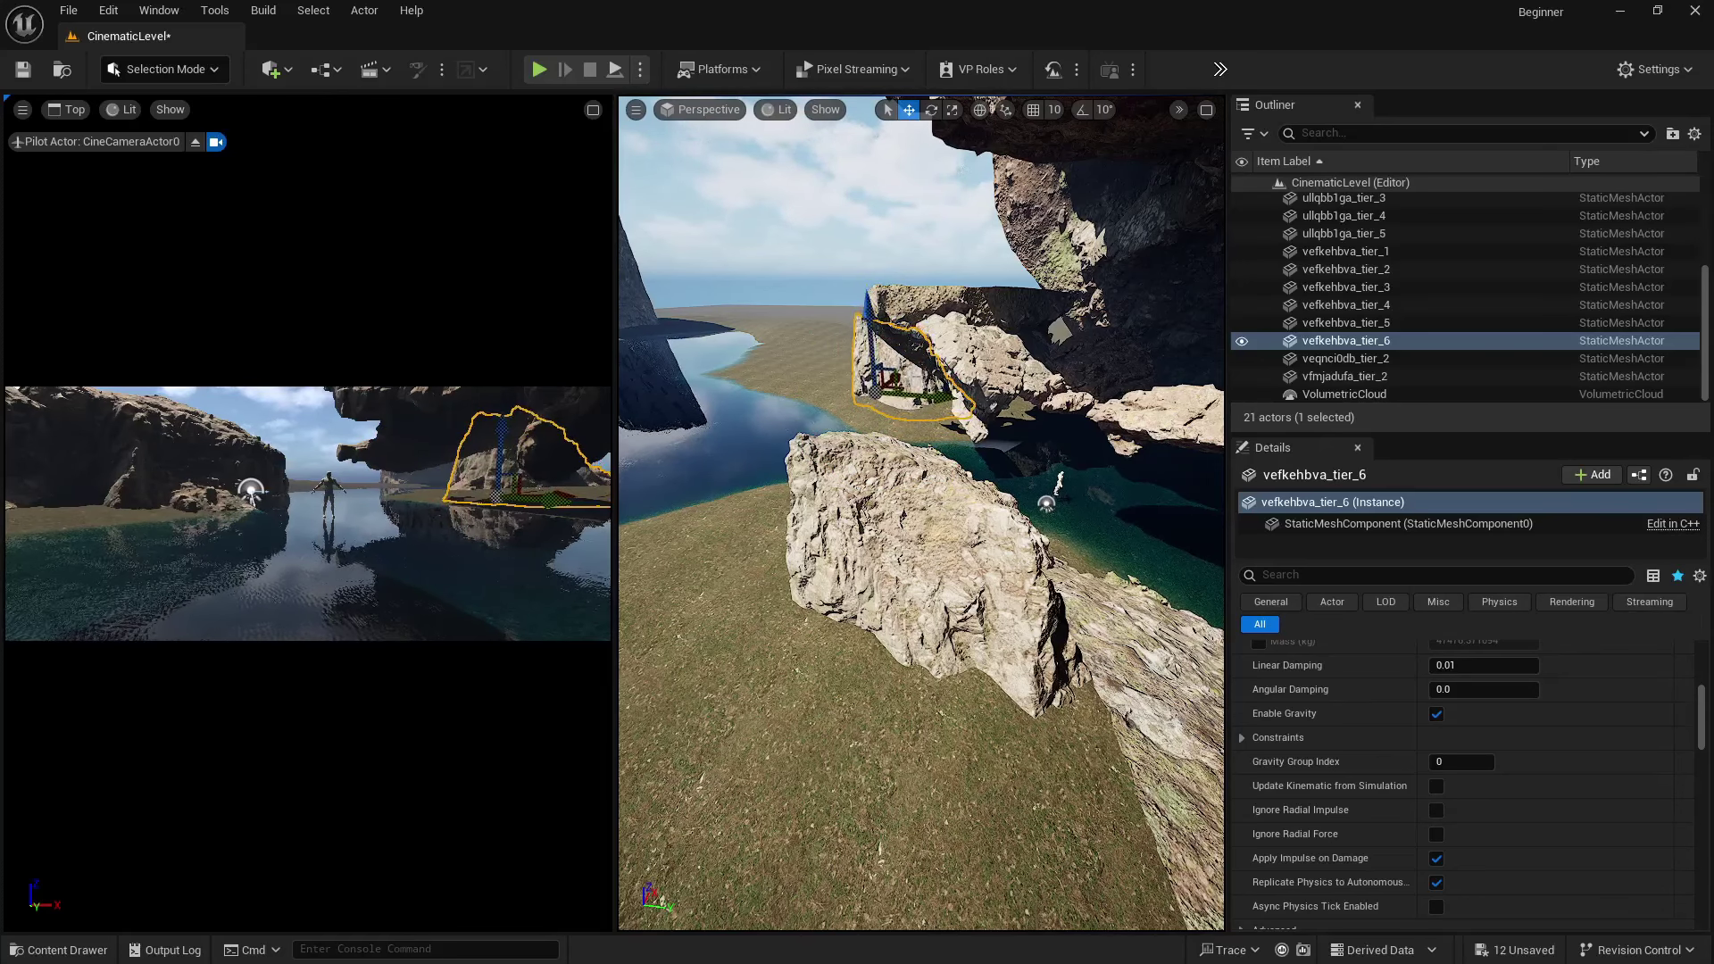
alt+drag(904, 384, 996, 373)
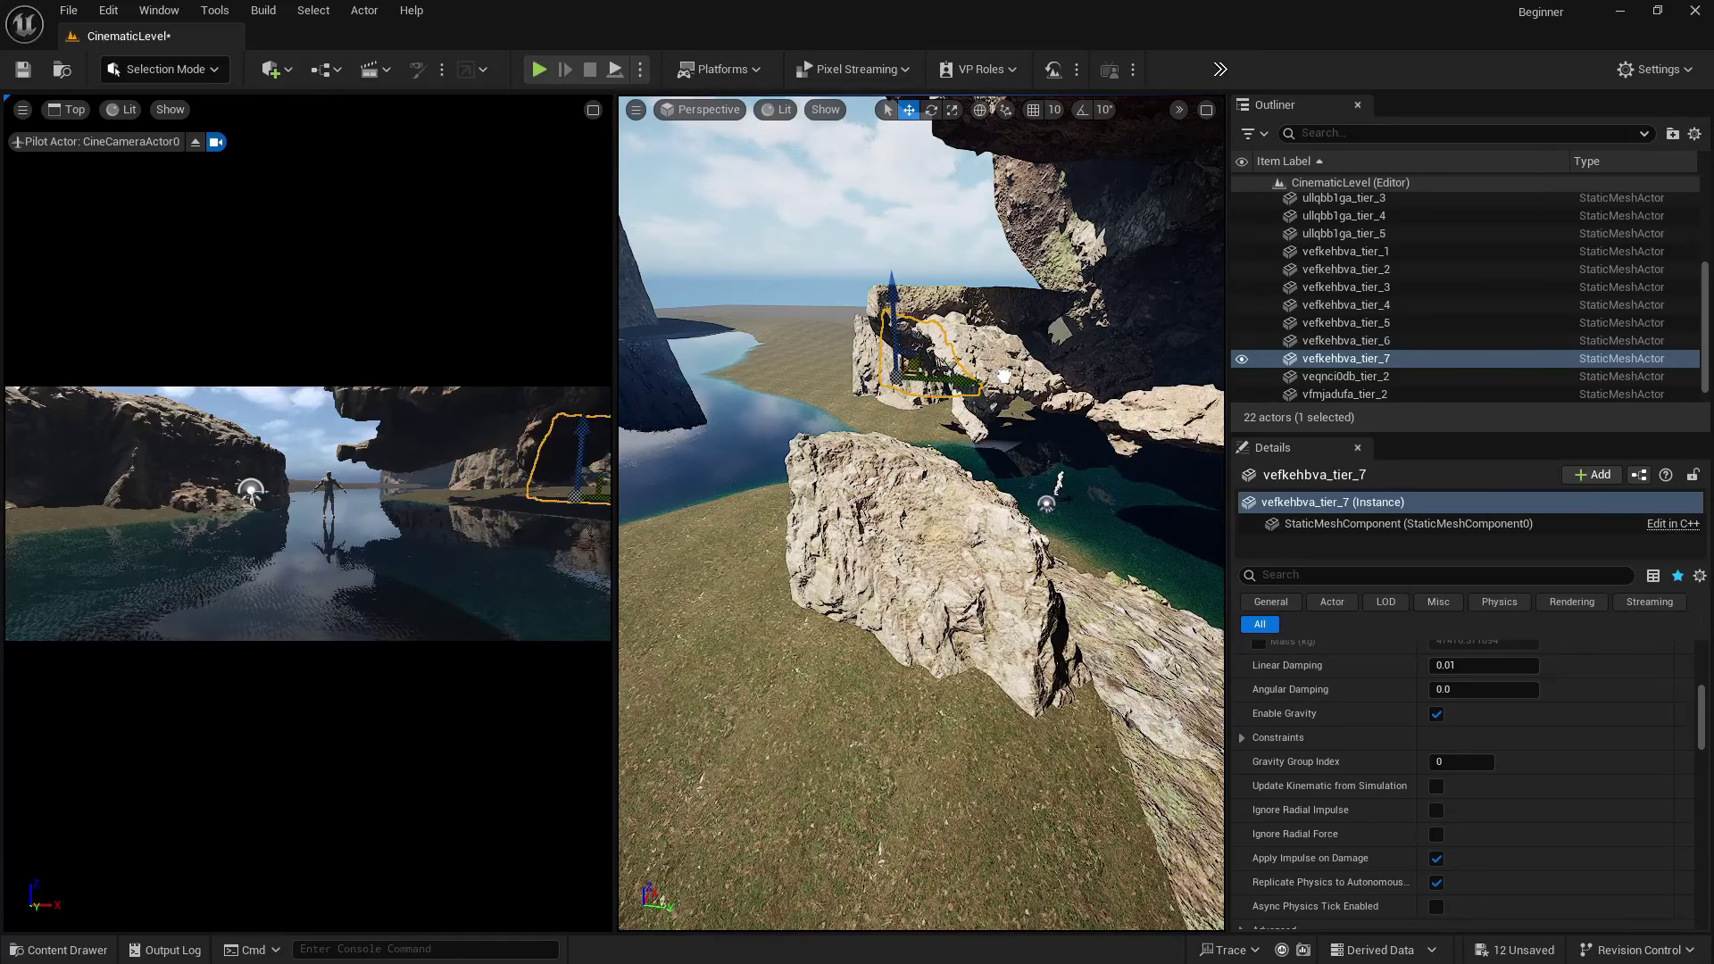
- Duplicate the large cliff beside the water and move the copy across to the opposite side
right_drag(921, 514, 1147, 546)
click(1040, 473)
right_drag(1040, 473, 1107, 478)
alt+drag(1106, 477, 863, 546)
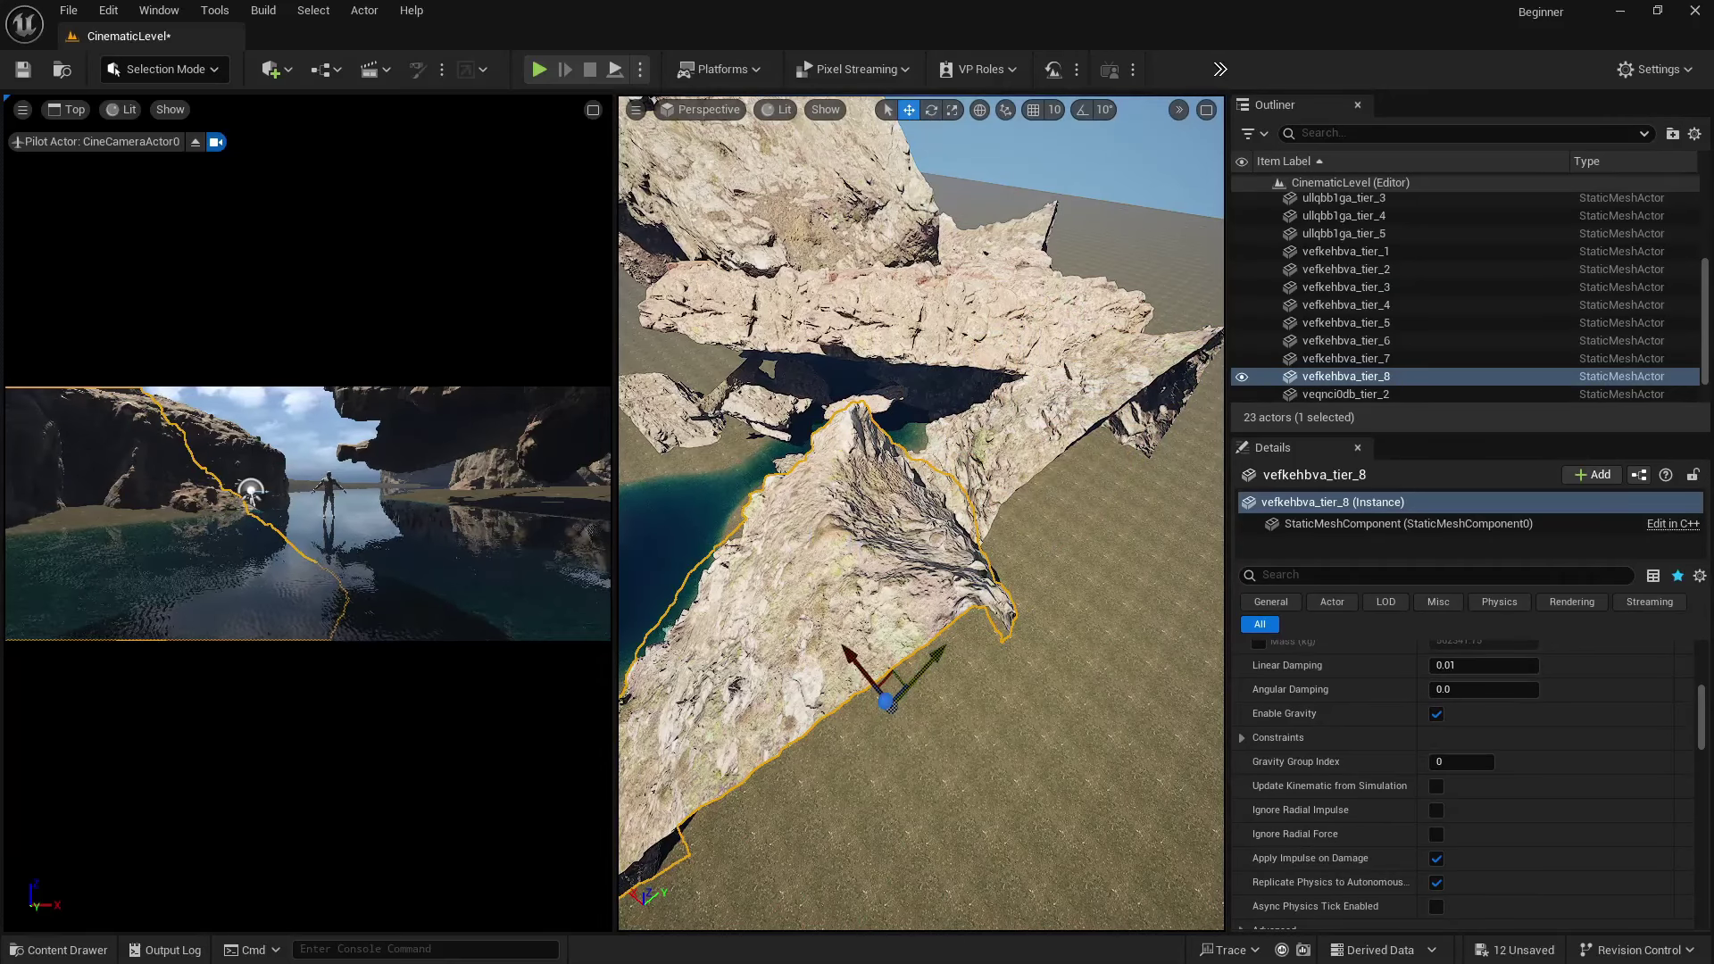
right_drag(879, 571, 951, 553)
key(e)
drag(1000, 658, 665, 489)
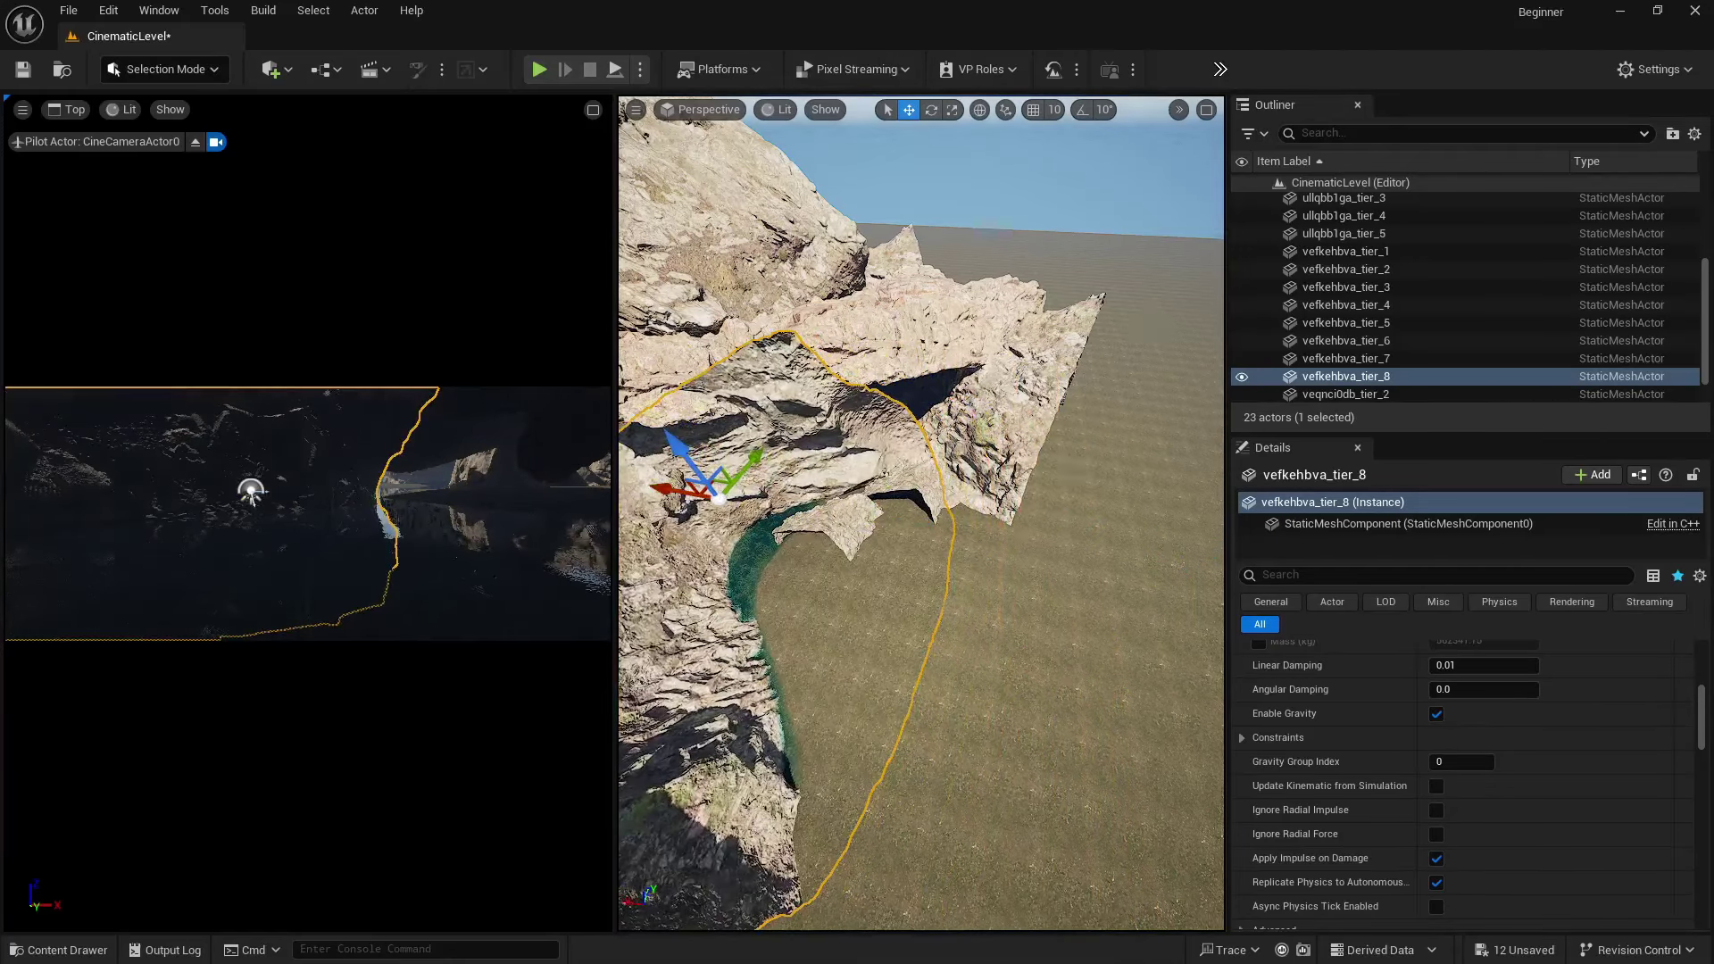
- Raise and rotate the copied cliff vefkehbva_tier_8 so it forms an overhead rock roof above the water
right_drag(950, 432, 750, 410)
drag(814, 371, 773, 200)
mouse_move(886, 437)
right_down()
mouse_move(857, 442)
mouse_move(886, 438)
right_up()
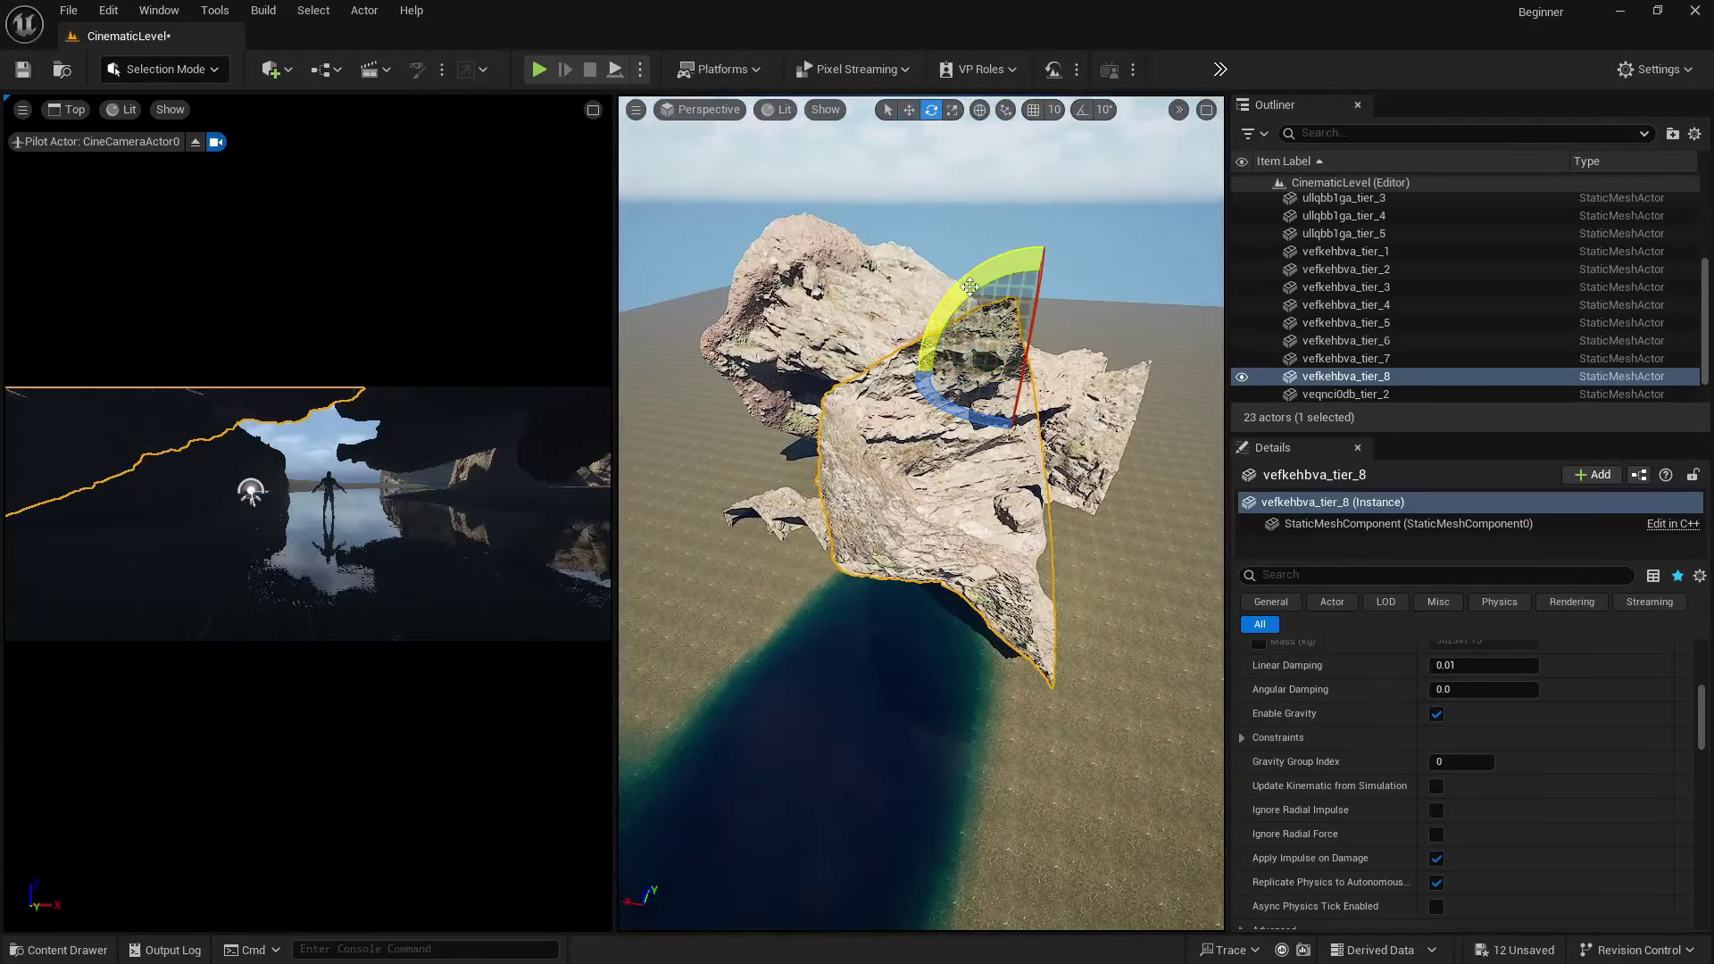
drag(969, 286, 942, 437)
drag(994, 379, 649, 362)
key(w)
right_drag(678, 375, 700, 292)
- Rotate the sun so its light reaches the mannequin and the far cliffs under the overhang
click(248, 391)
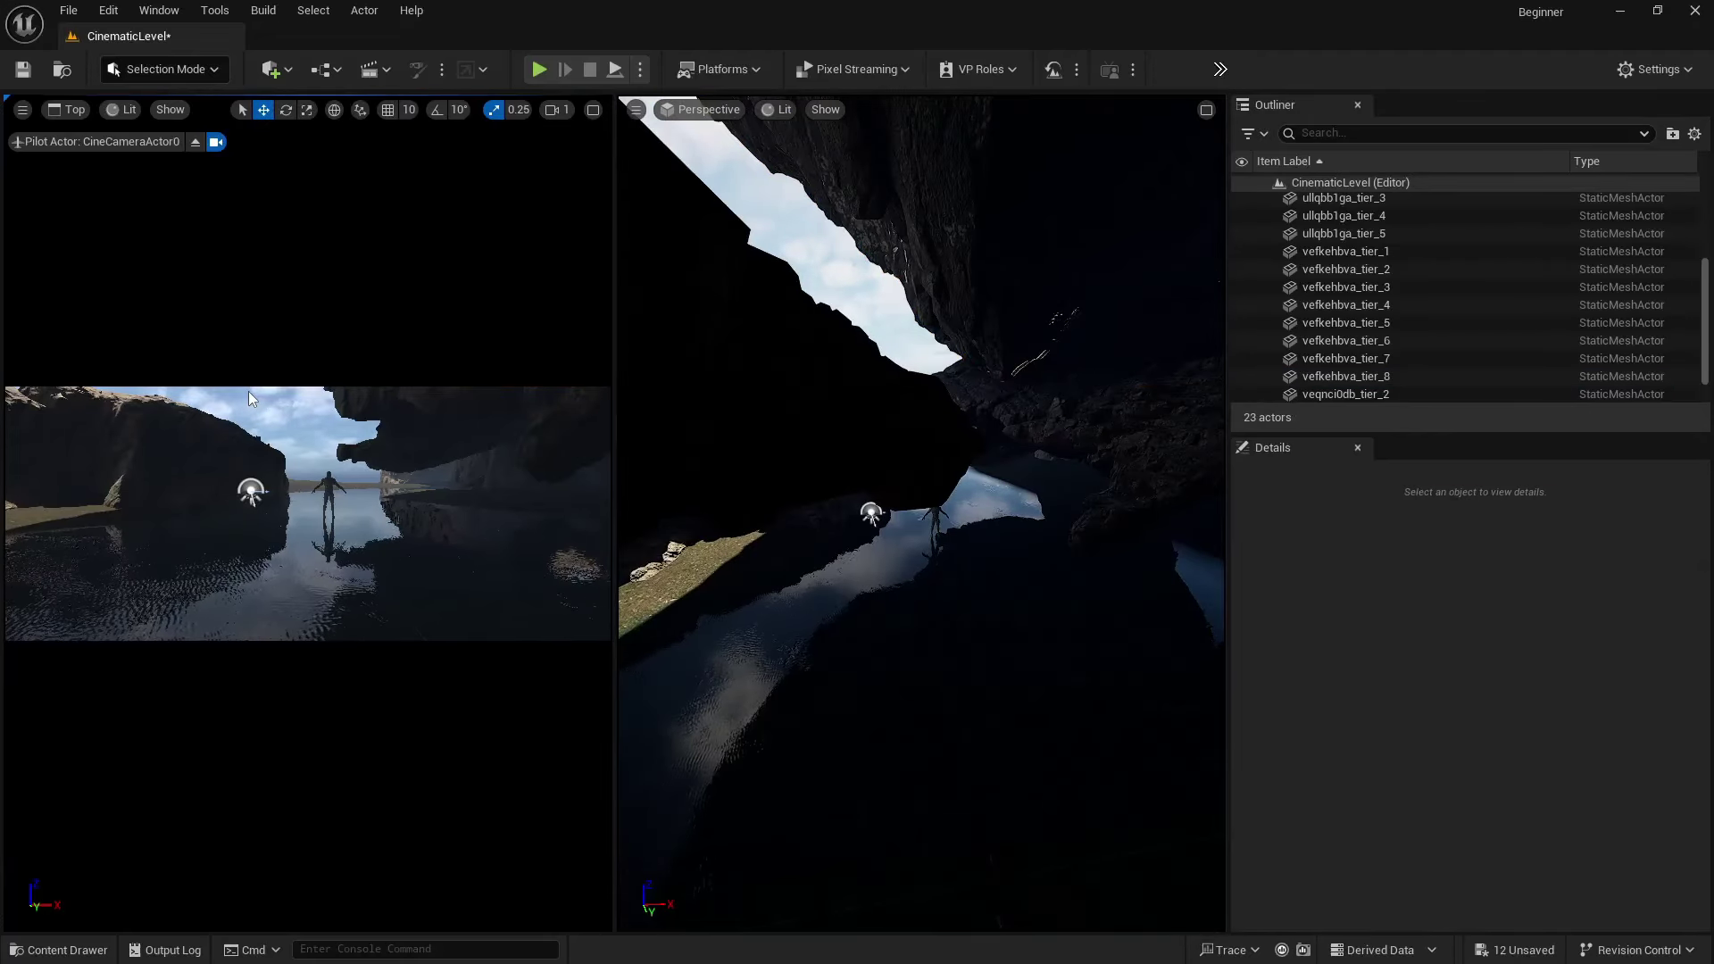
key(ctrl+l)
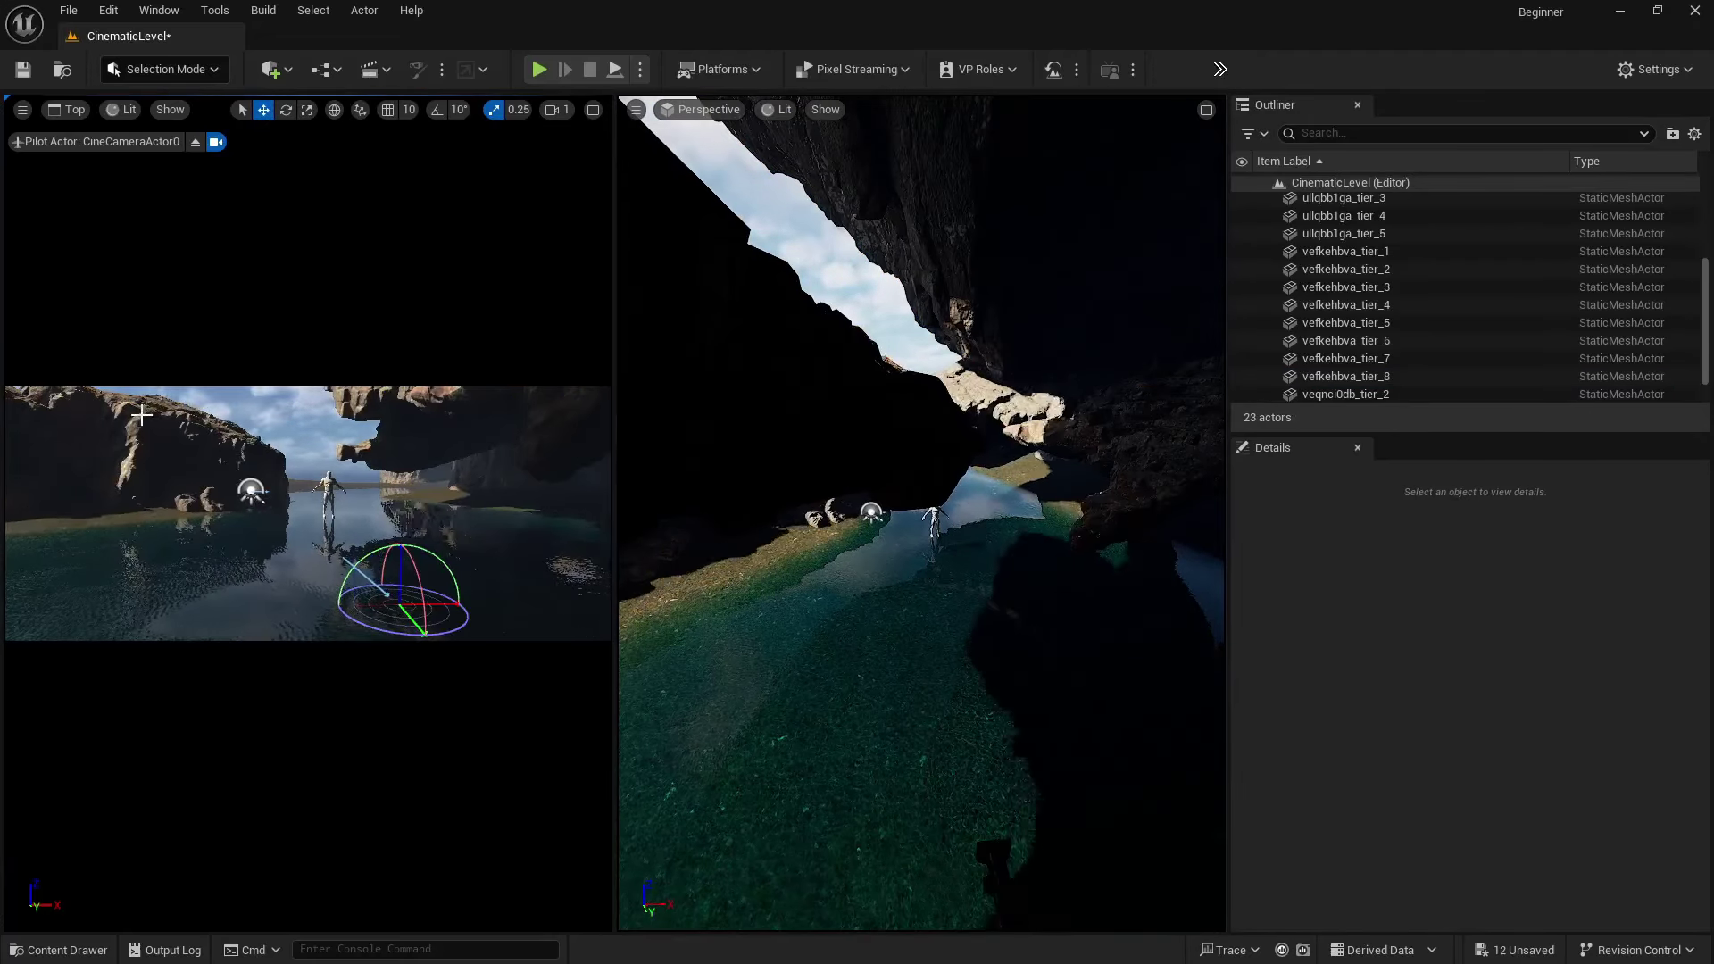
key(ctrl+l)
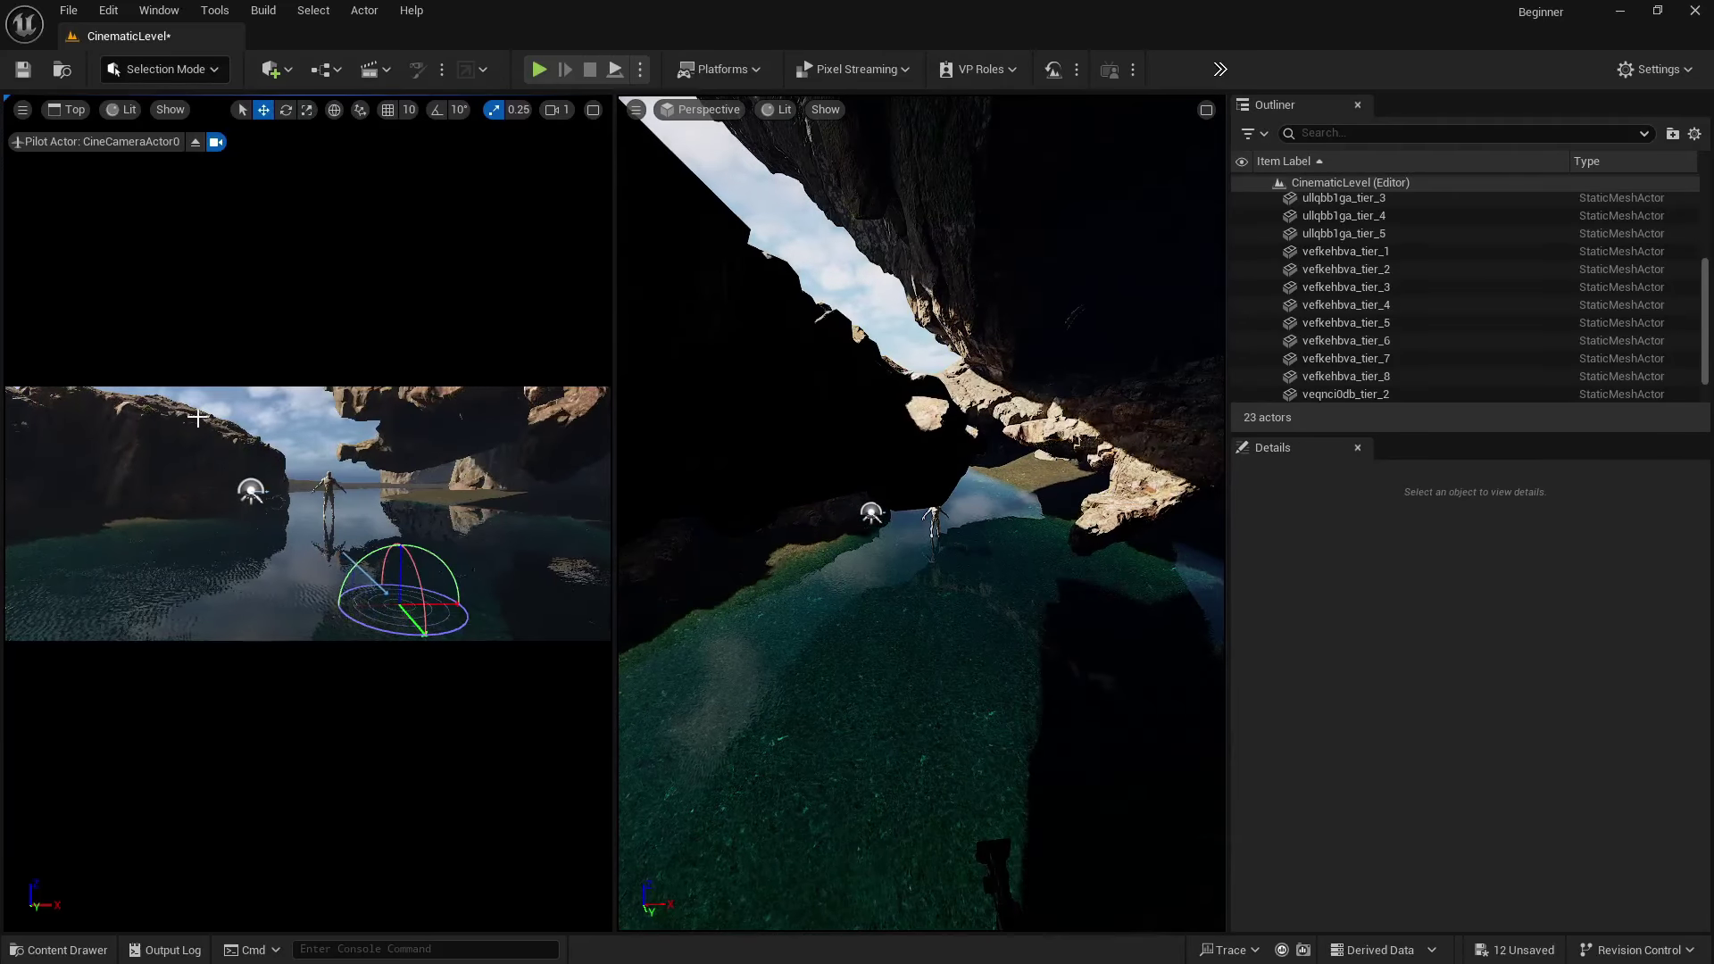
key(ctrl+l)
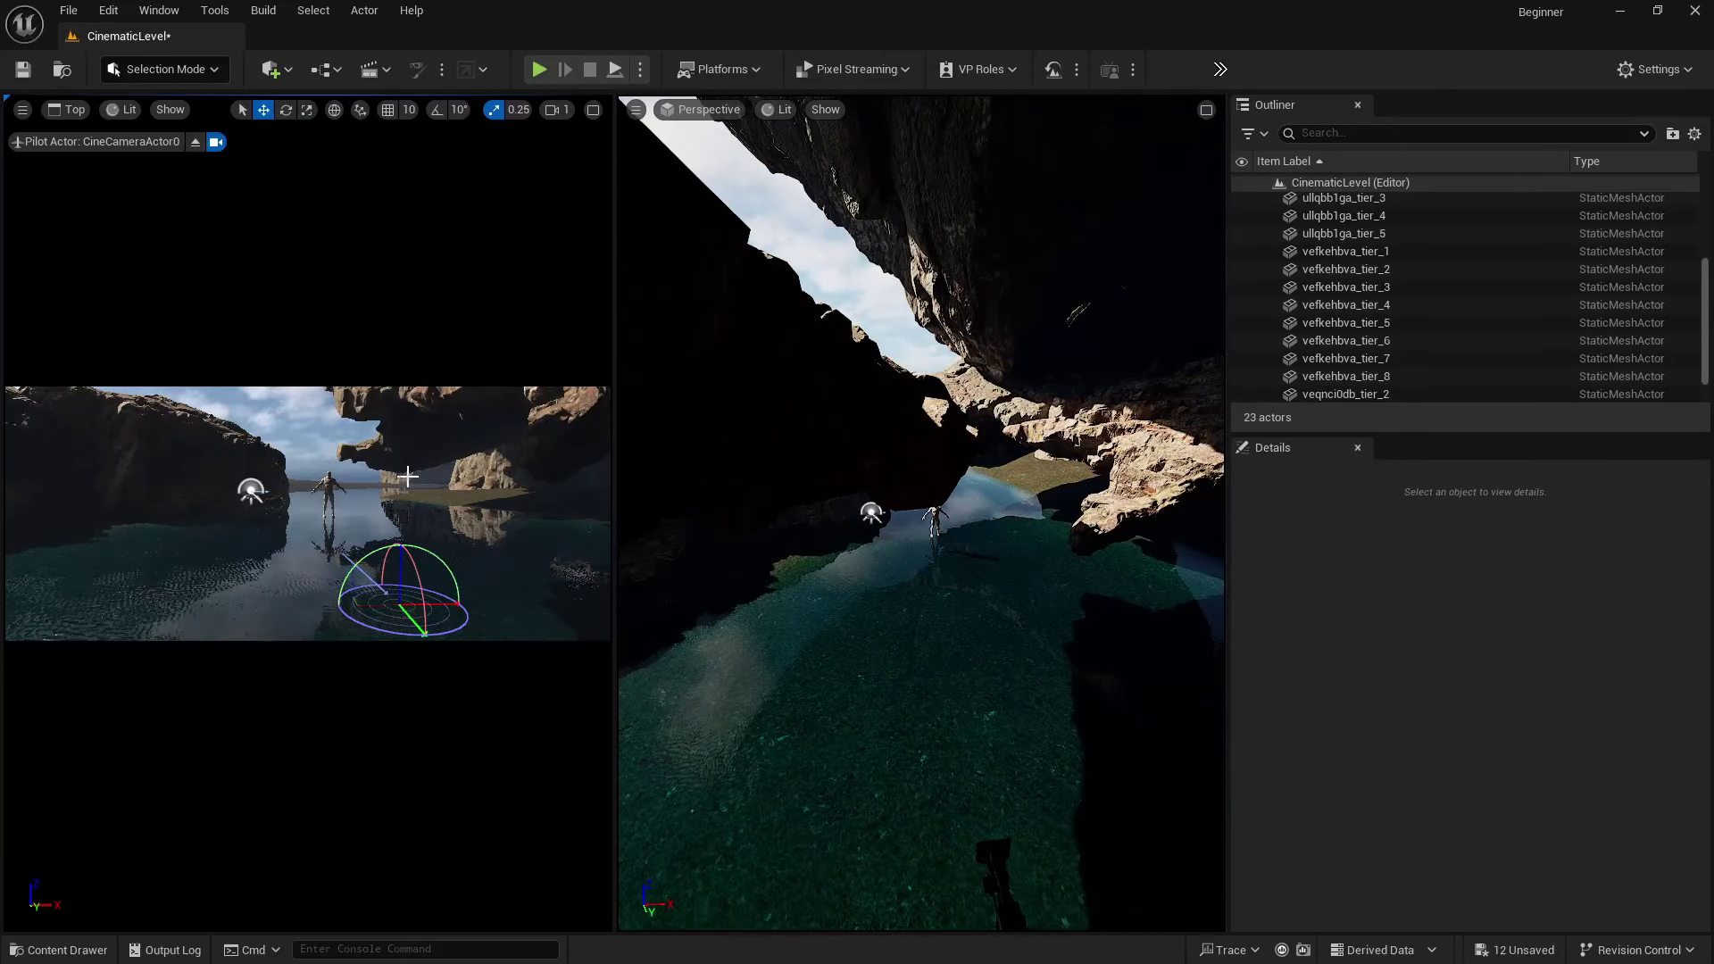
- Toggle the visibility of the overhead cliff vefkehbva_tier_8 off and on to compare its effect on the lighting
click(1038, 251)
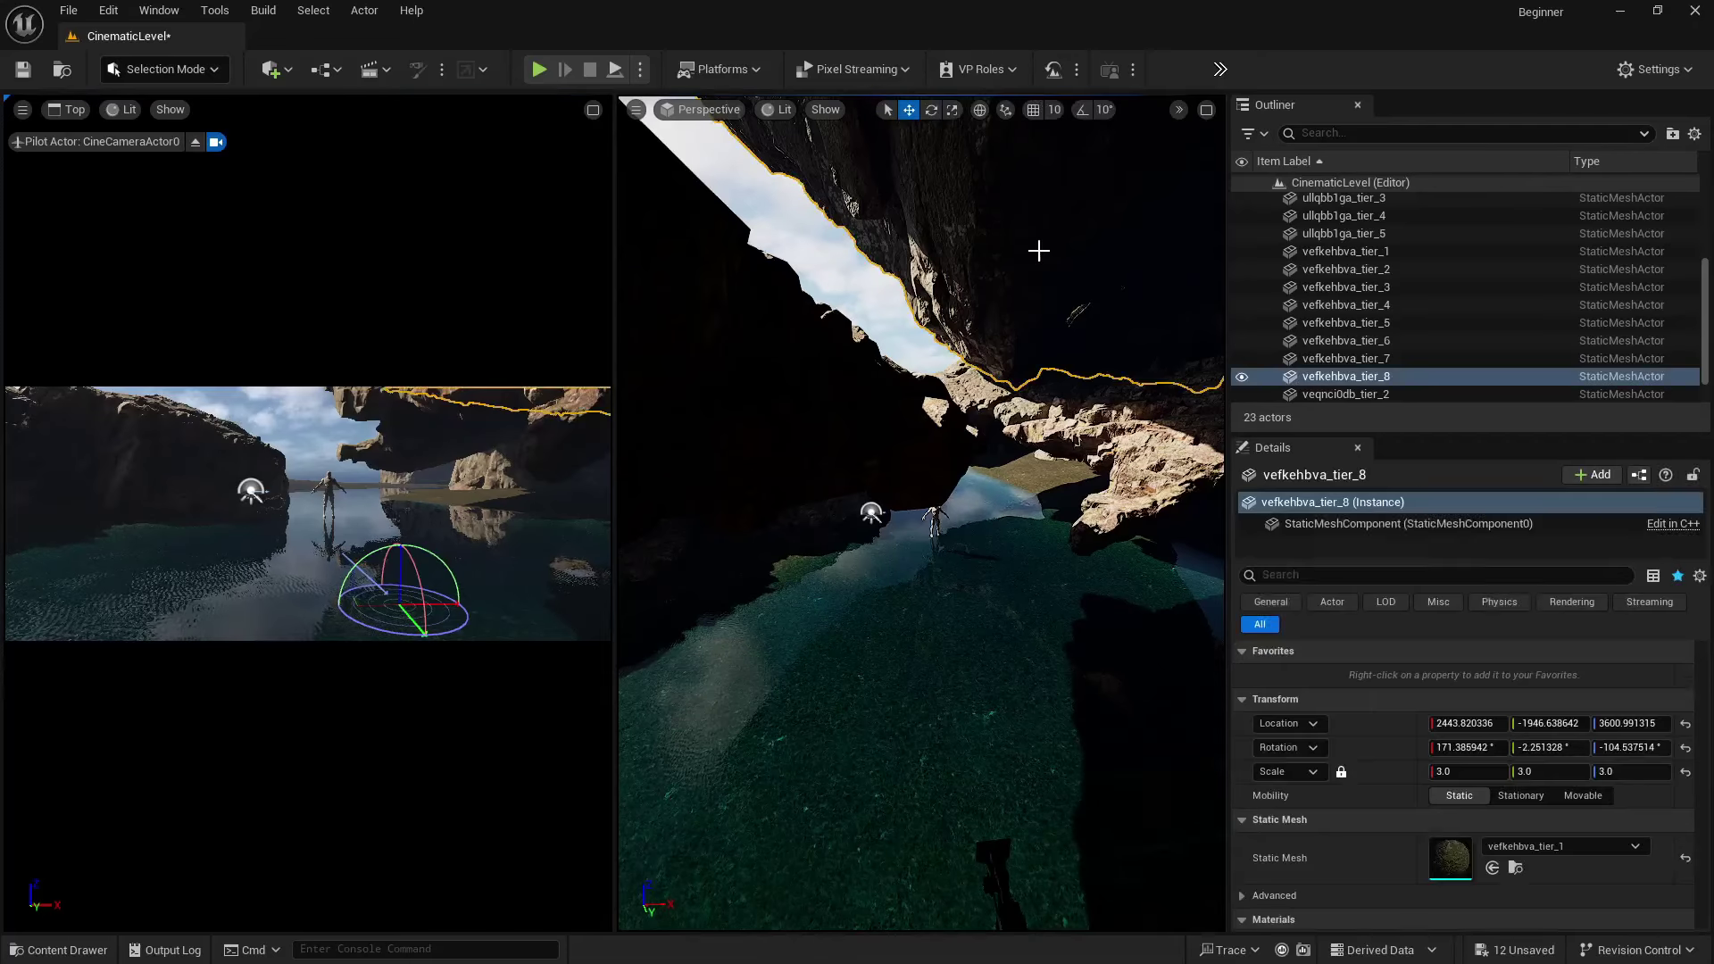
click(1242, 376)
click(1244, 378)
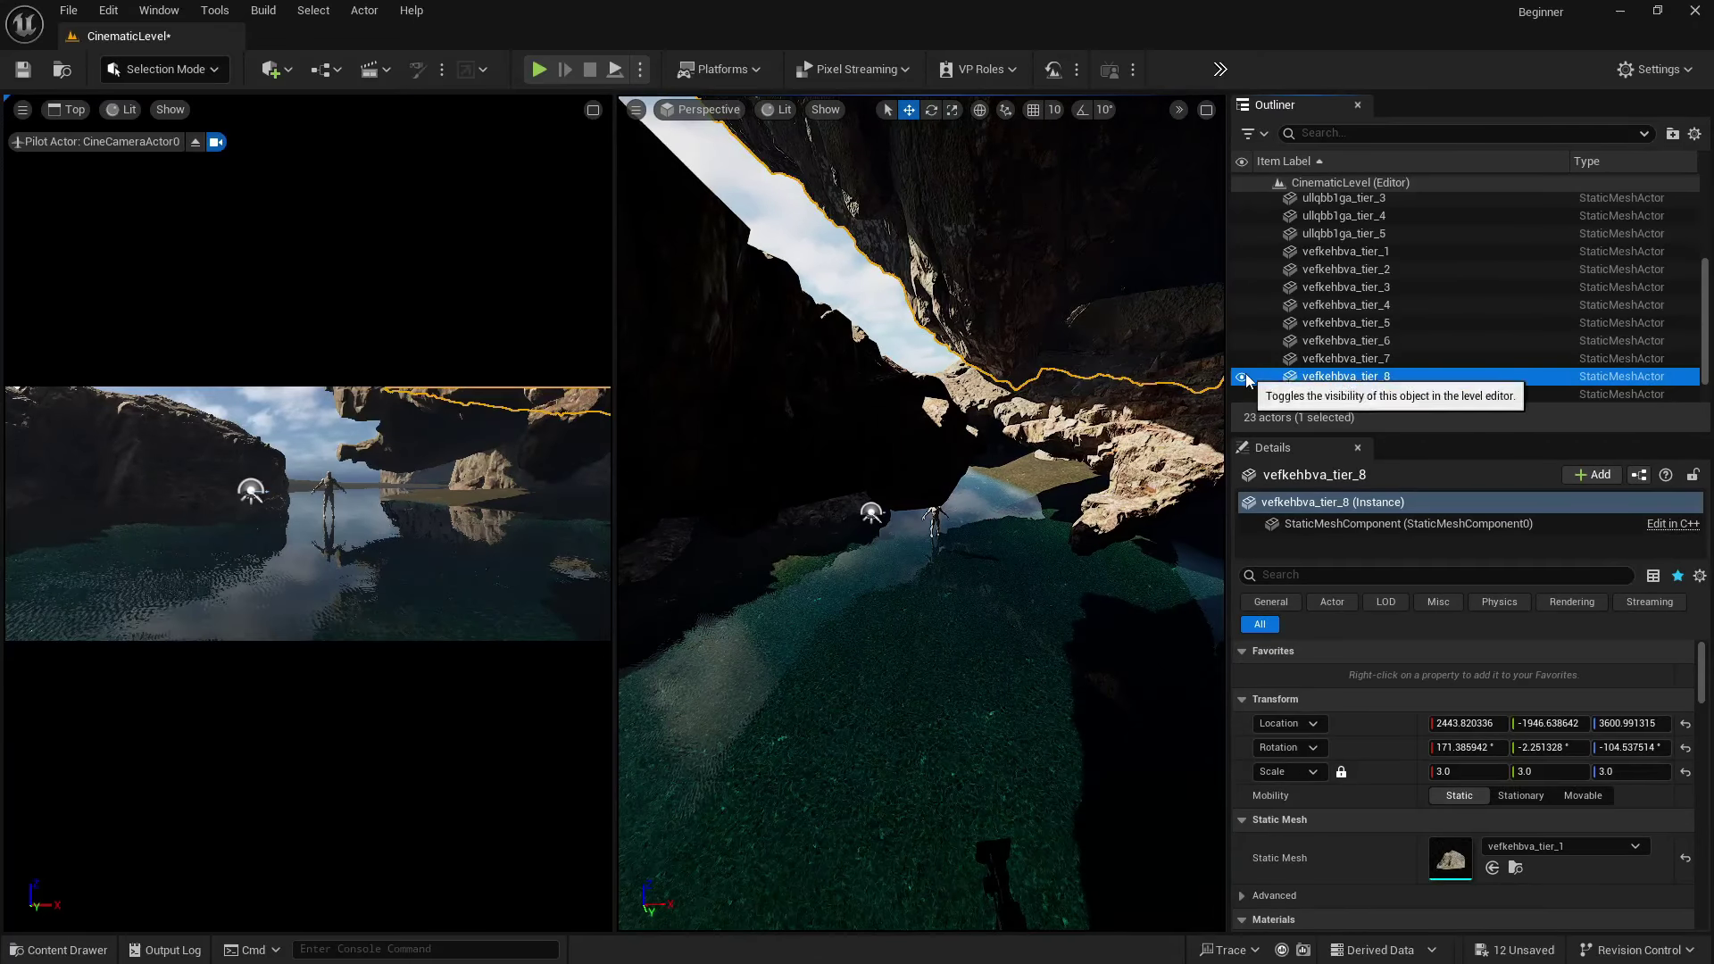
click(1244, 378)
click(1245, 377)
click(1244, 378)
click(1243, 377)
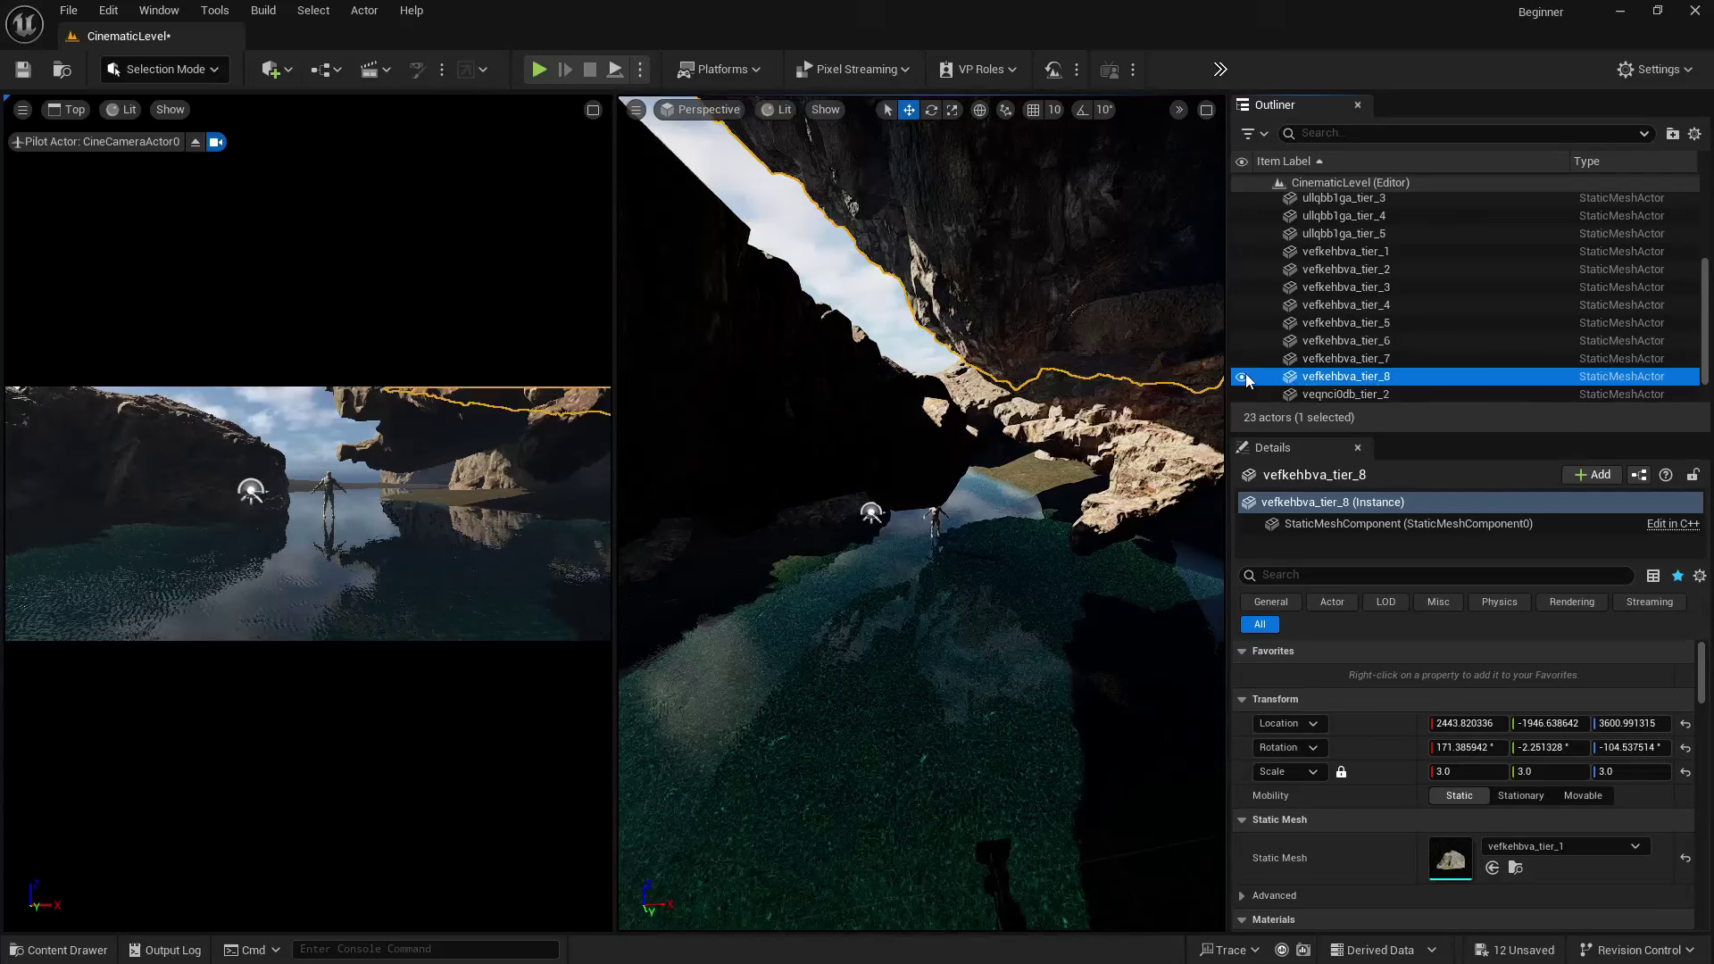
click(1243, 378)
click(1244, 377)
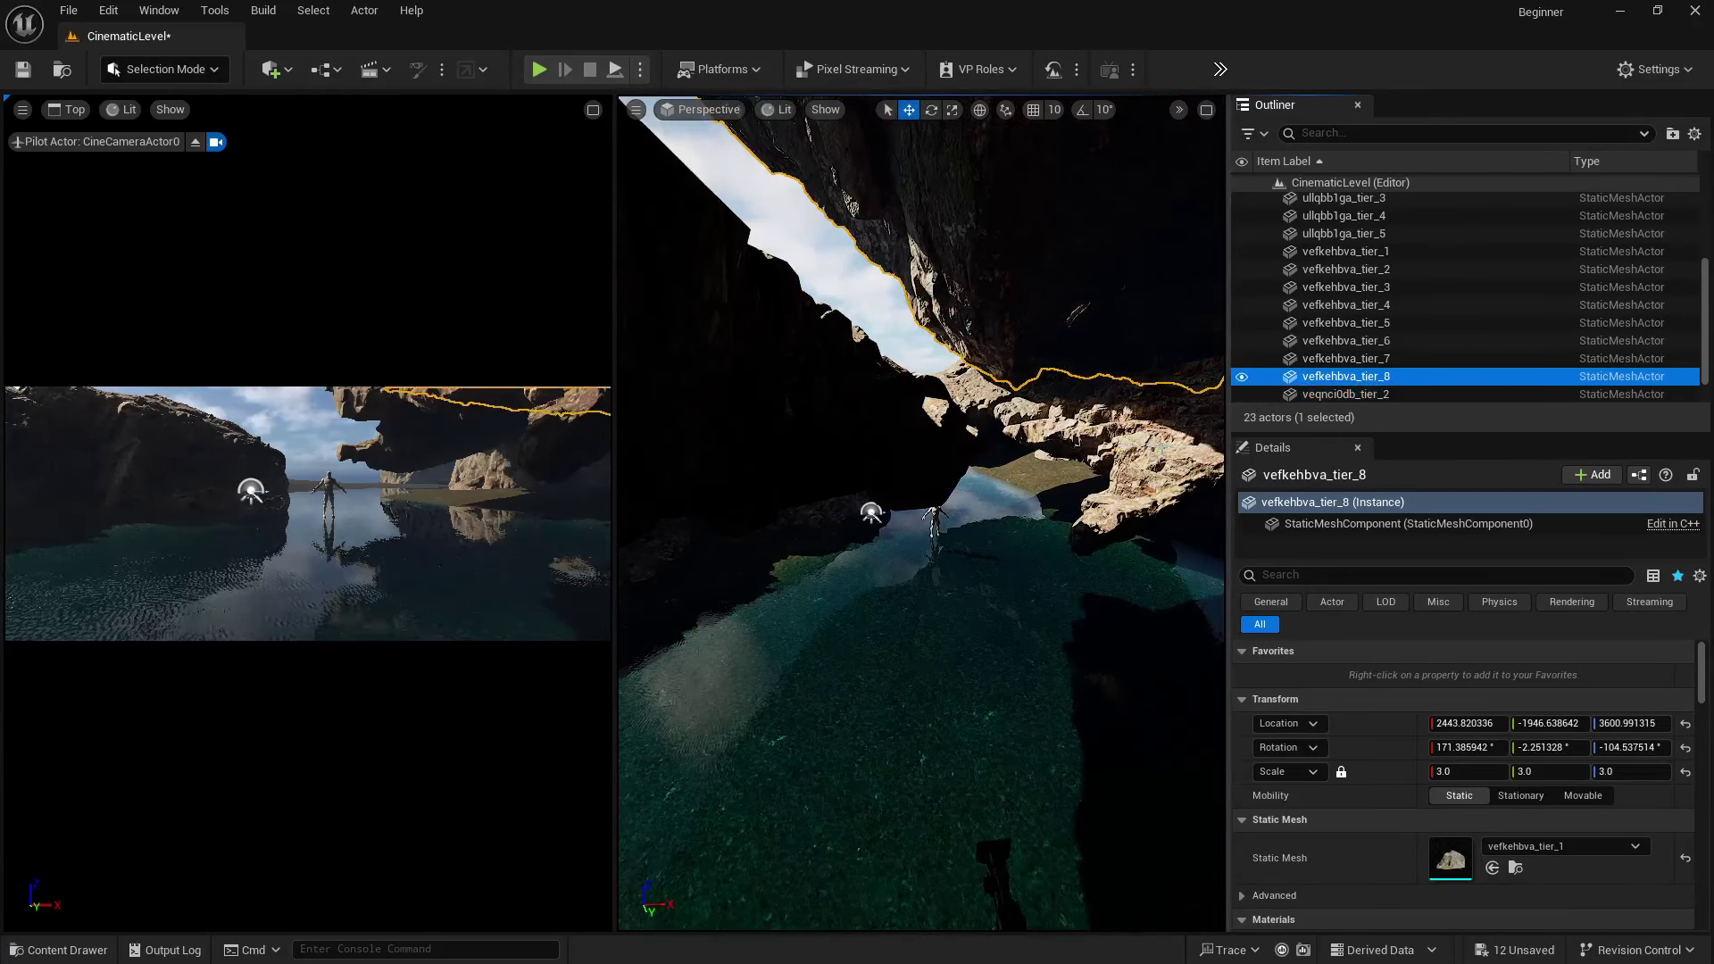
- Hide and show the ullqbb1ga_tier_2 cliff to check what it contributes to the shot
click(1161, 446)
click(1242, 308)
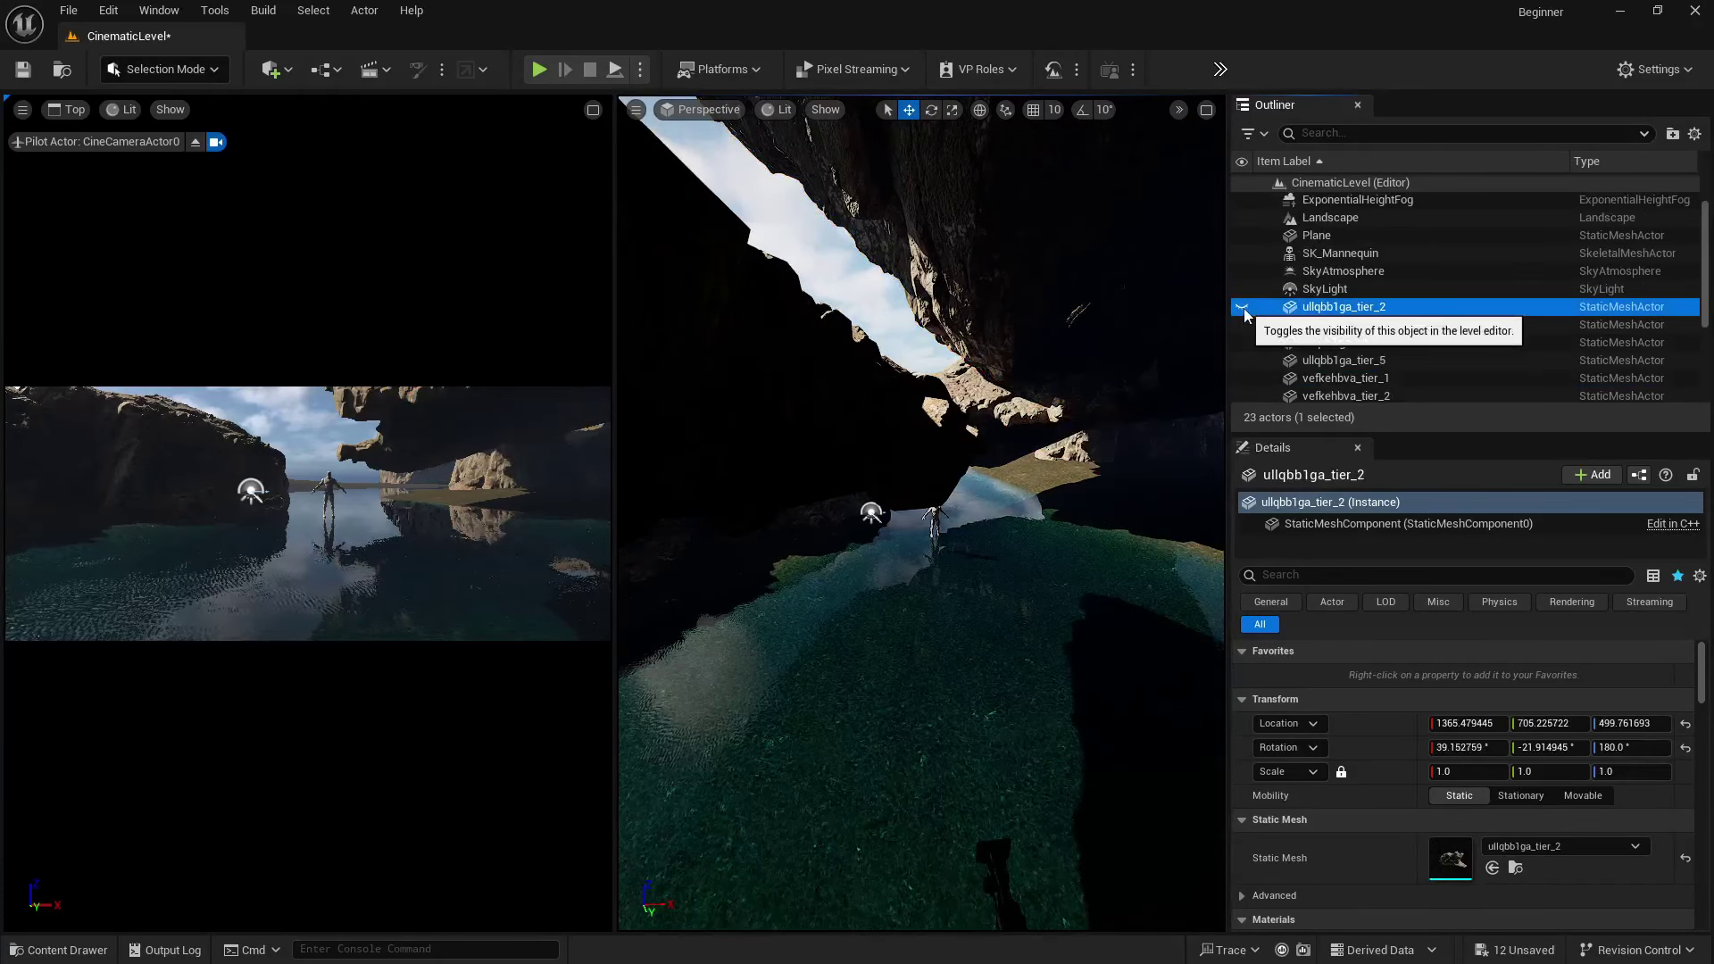
click(1242, 307)
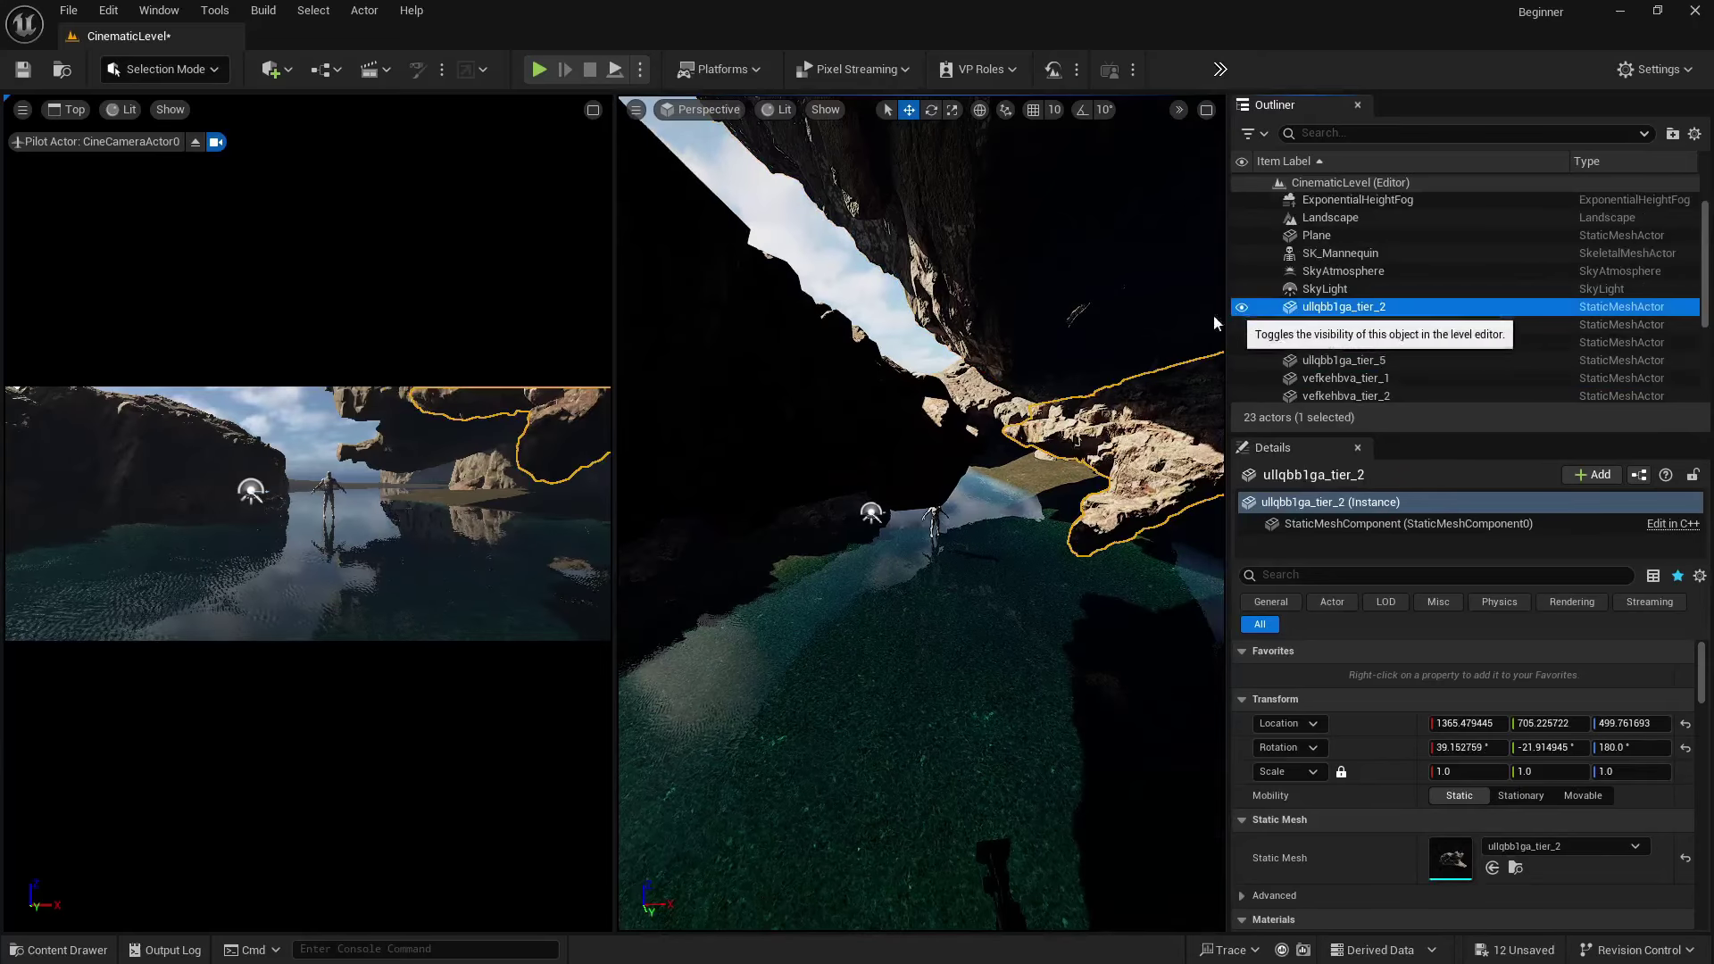
- Hide the overhanging cliff vfmjadufa_tier_2 in the level
click(1069, 394)
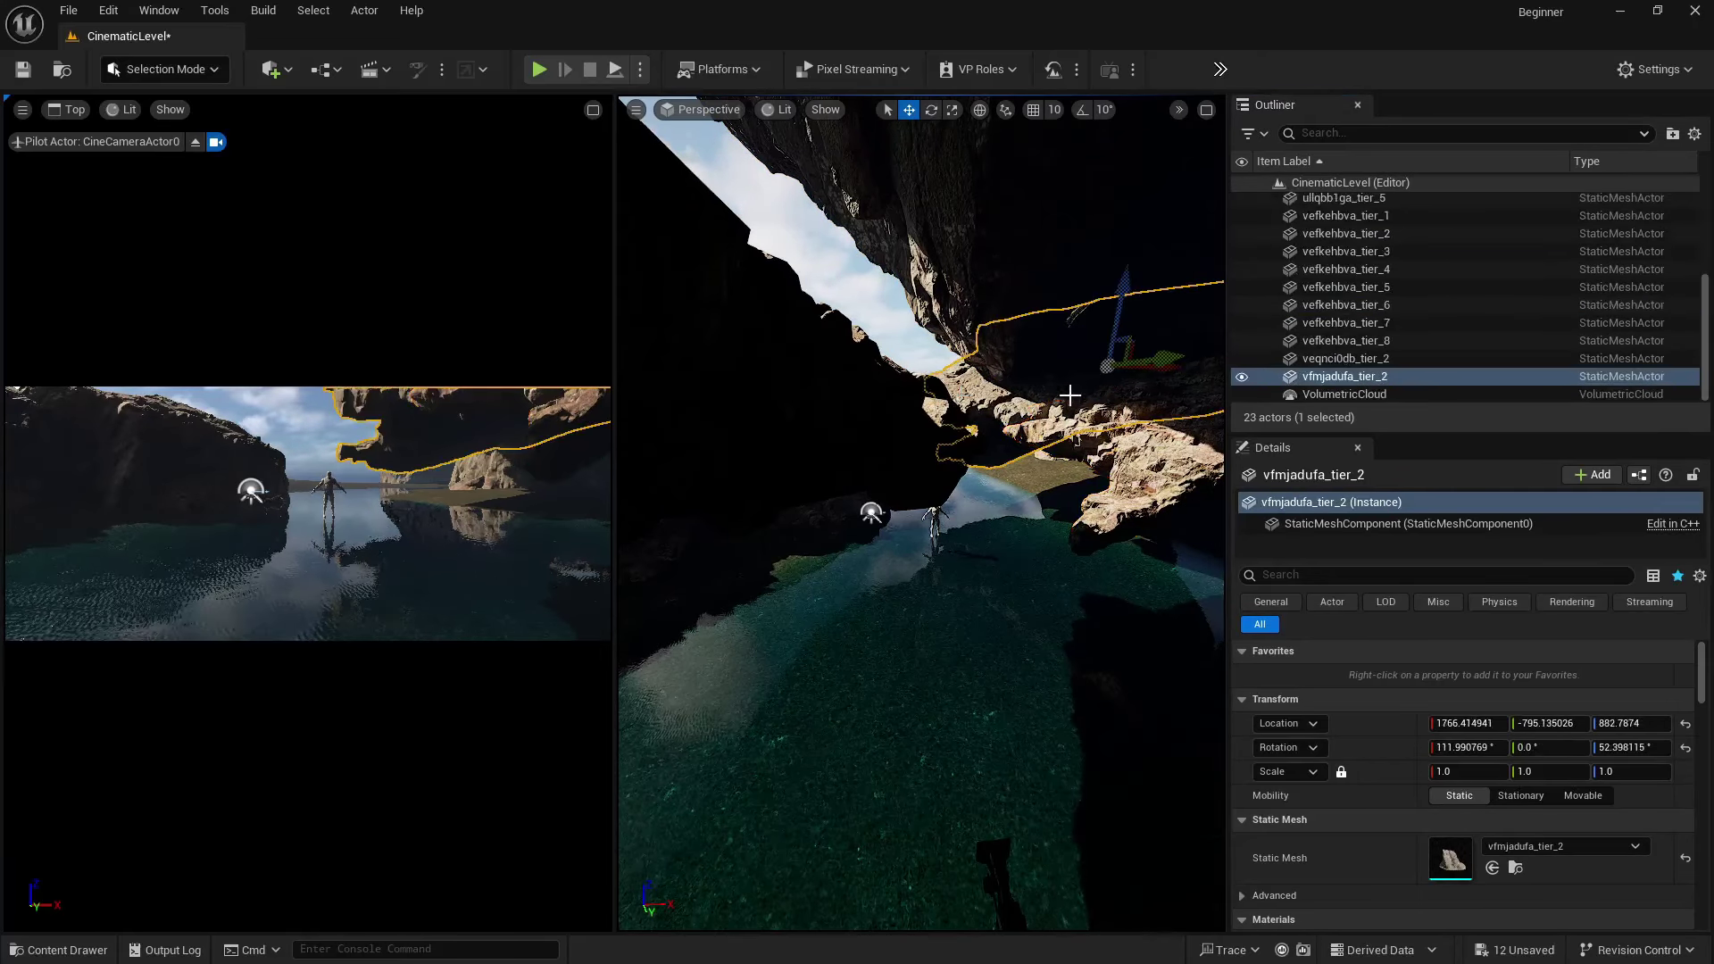
click(1241, 376)
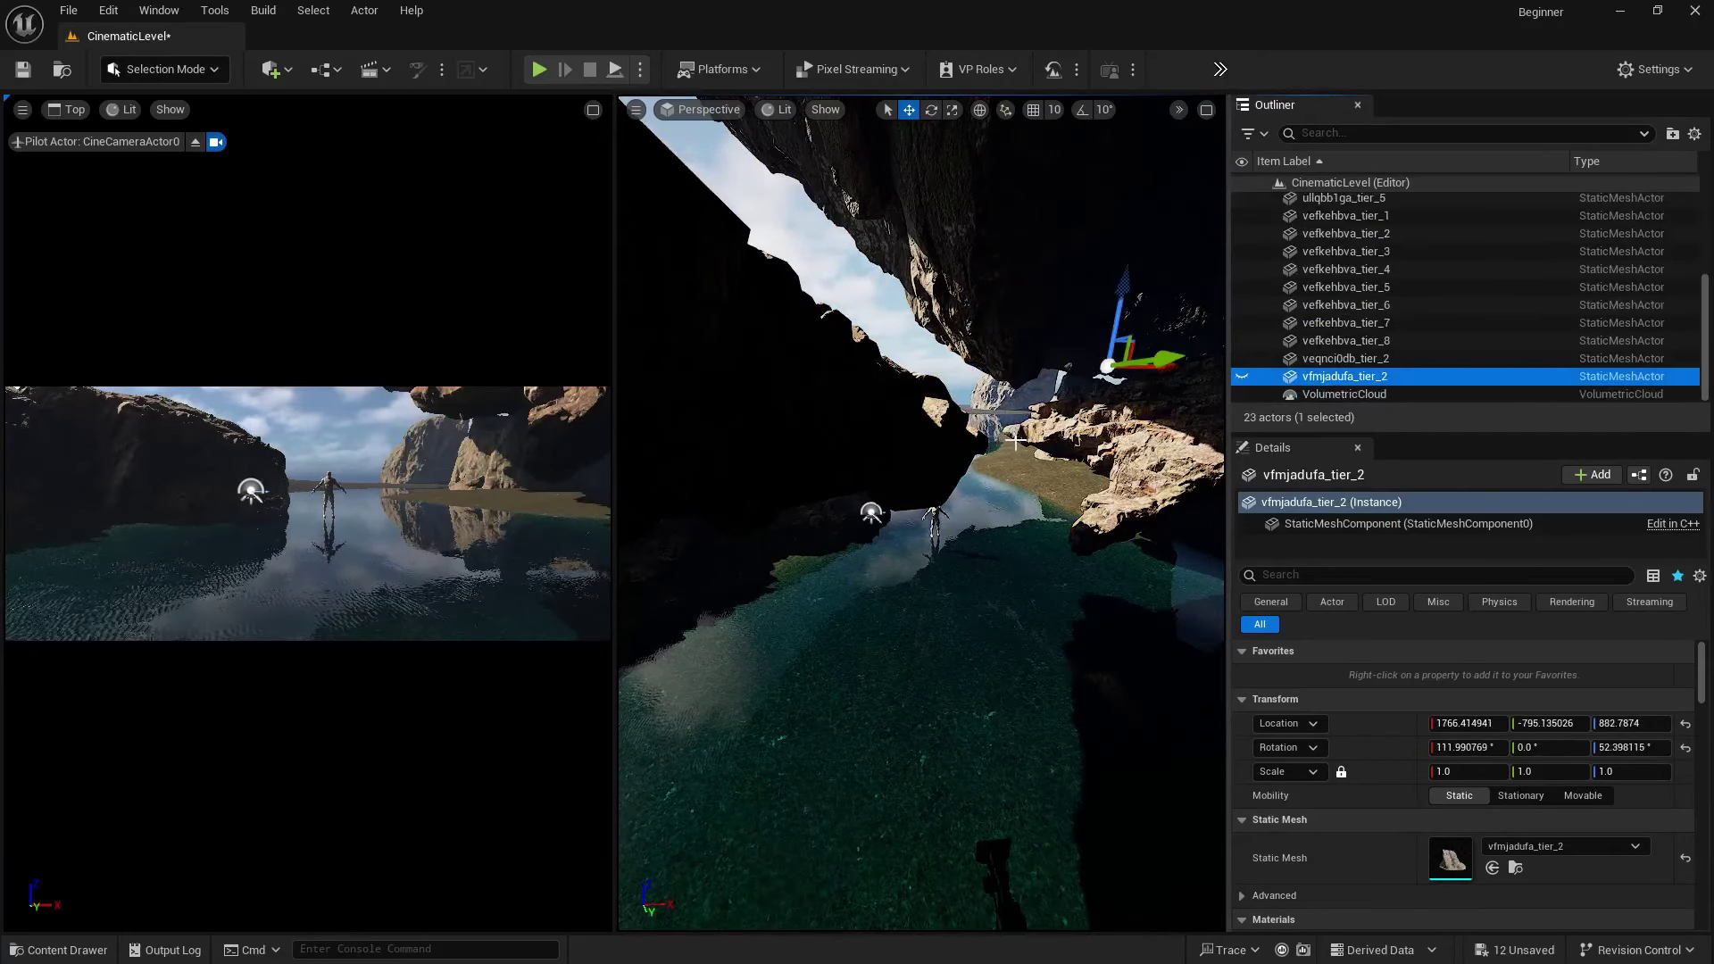
right_drag(1016, 440, 1116, 419)
- Hide the water Plane to expose the landscape ground around the mannequin
scroll(1305, 315, up, 5)
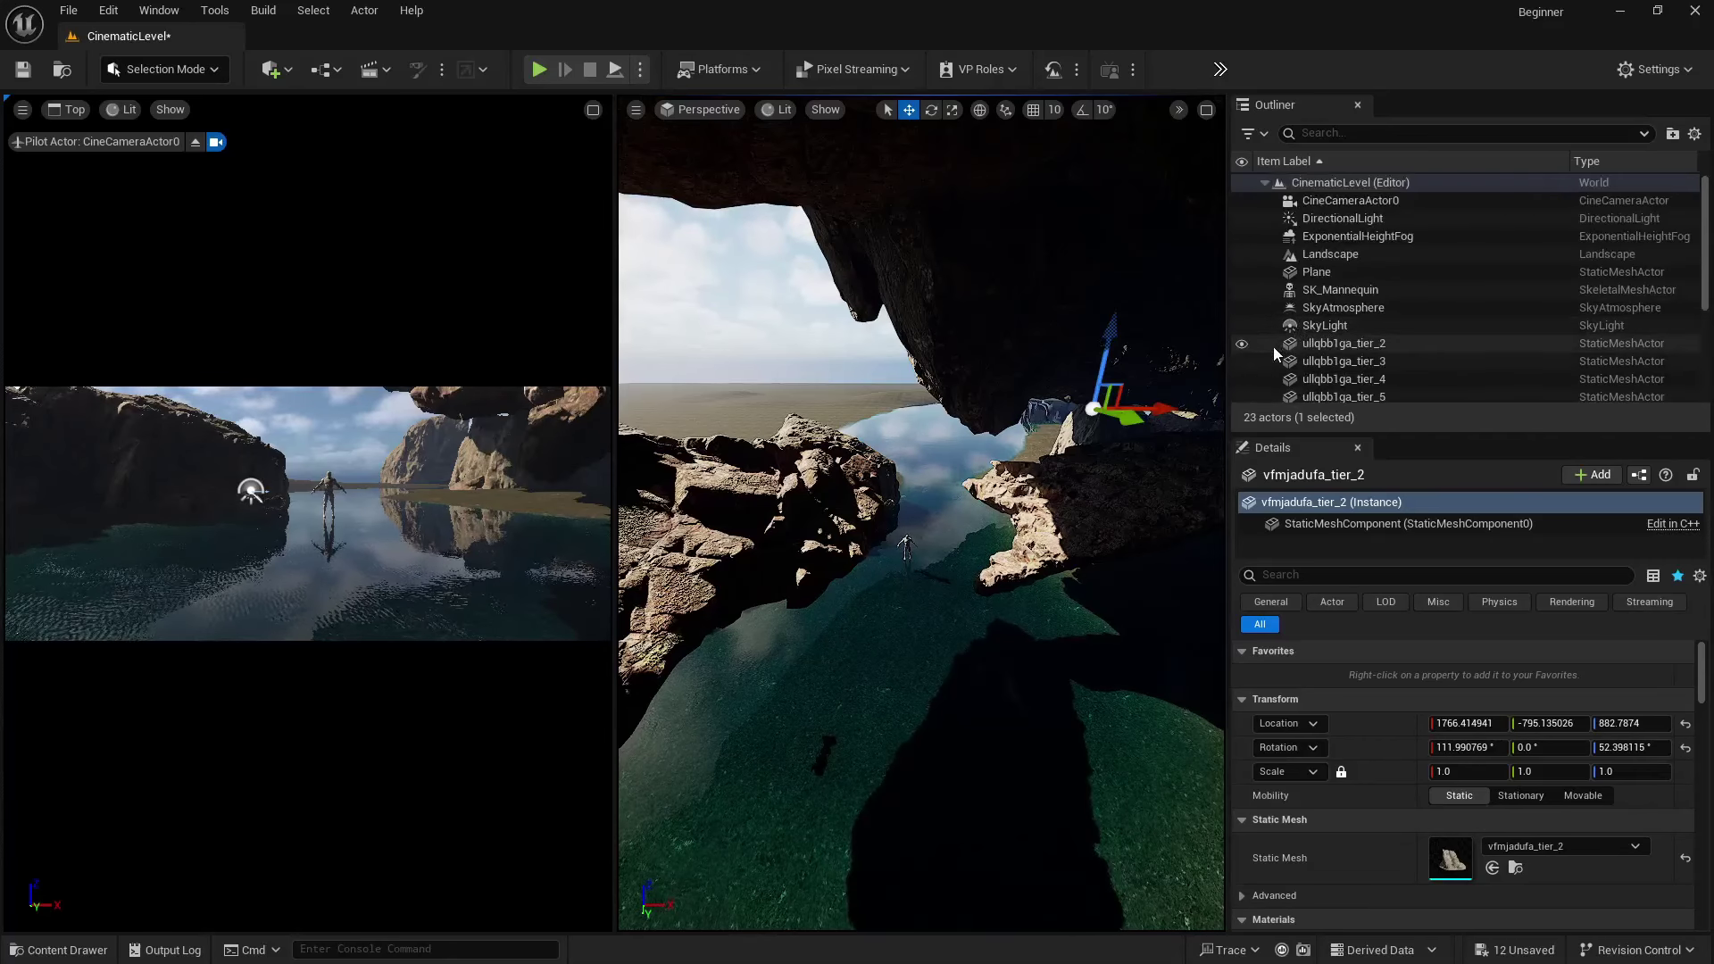
scroll(1272, 347, down, 5)
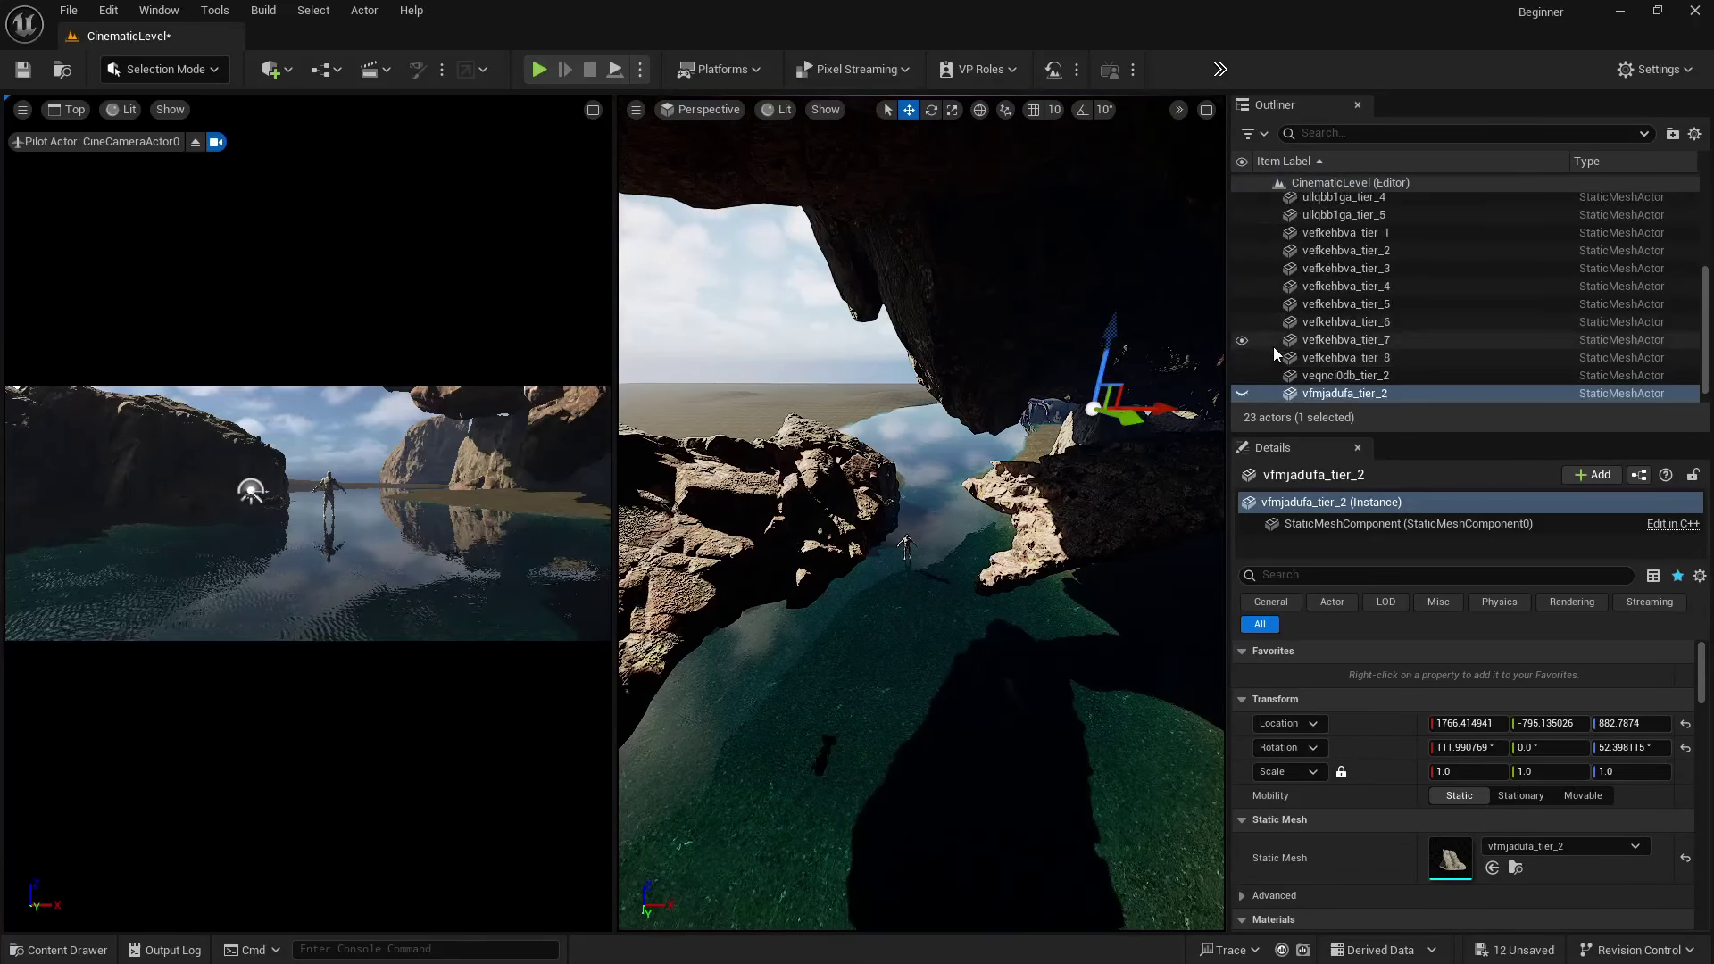
scroll(1272, 347, up, 5)
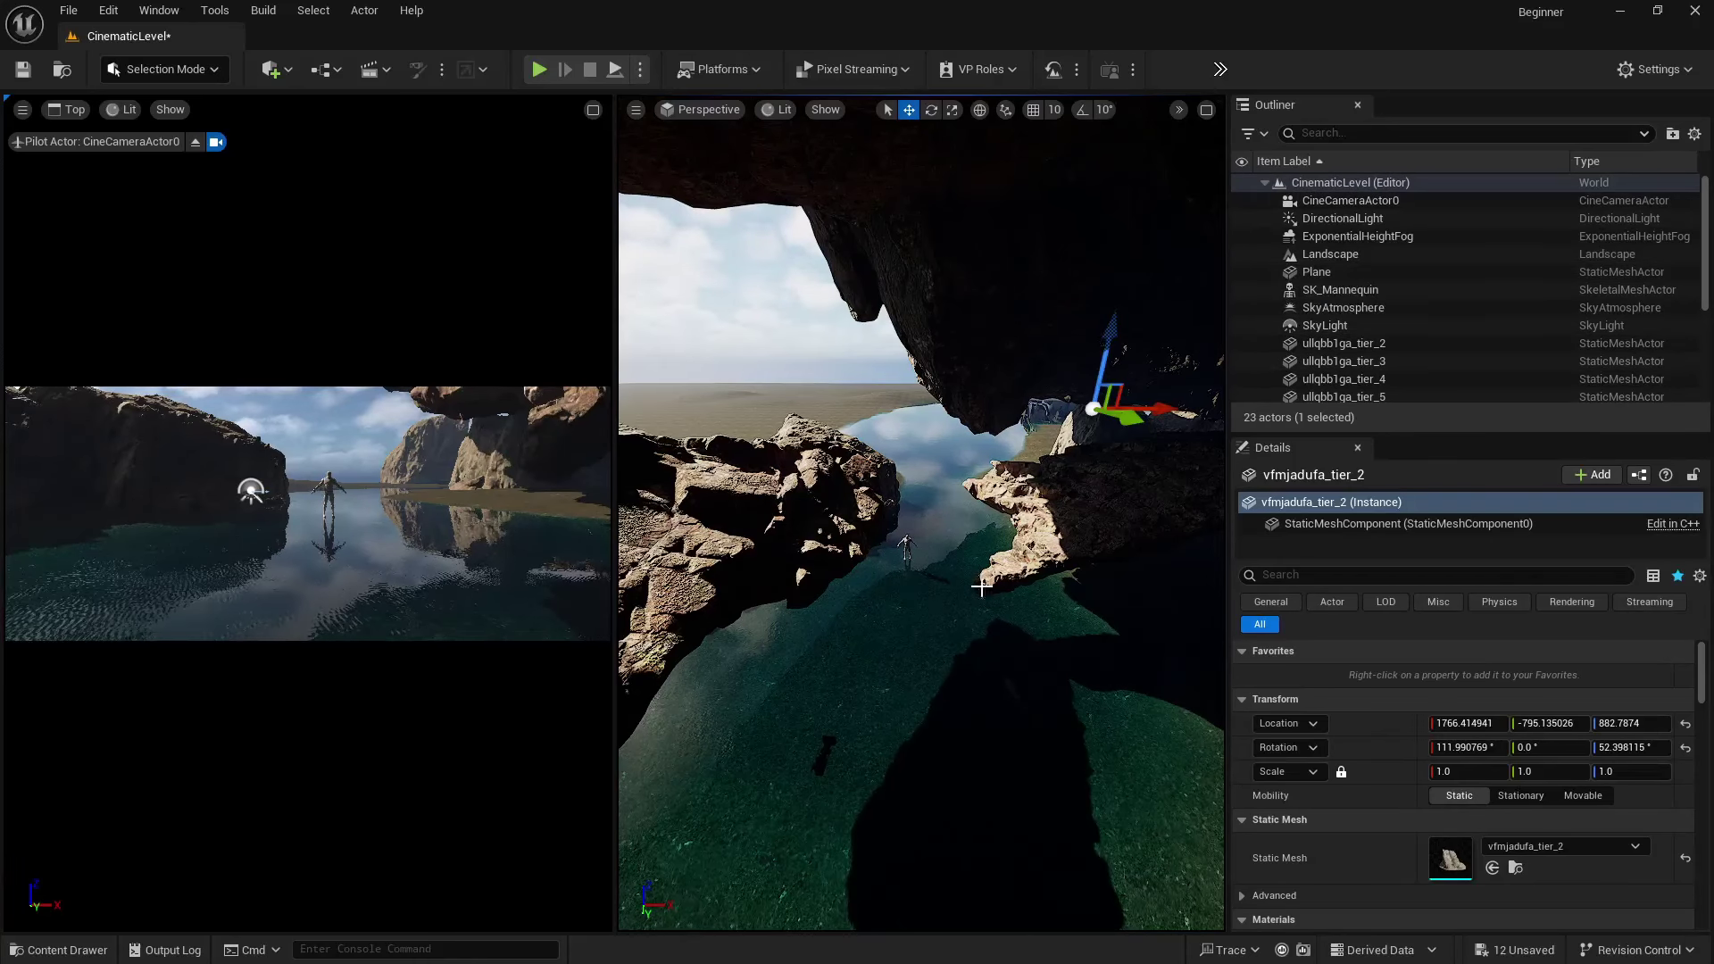
click(885, 649)
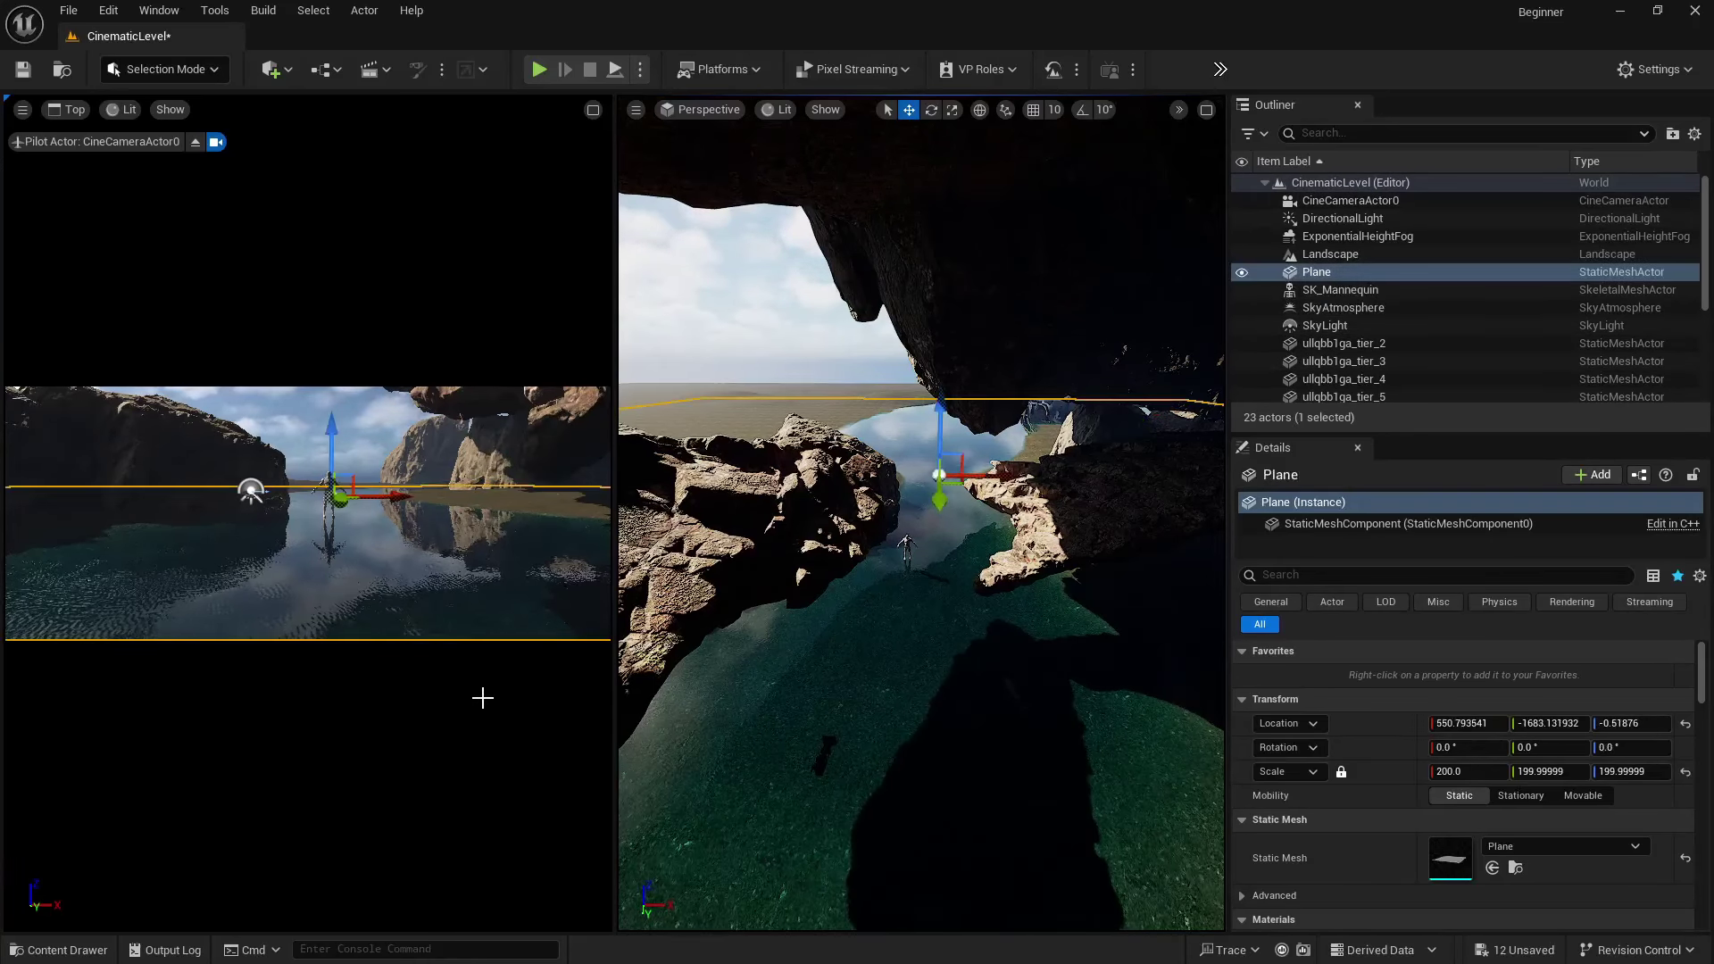
click(1240, 271)
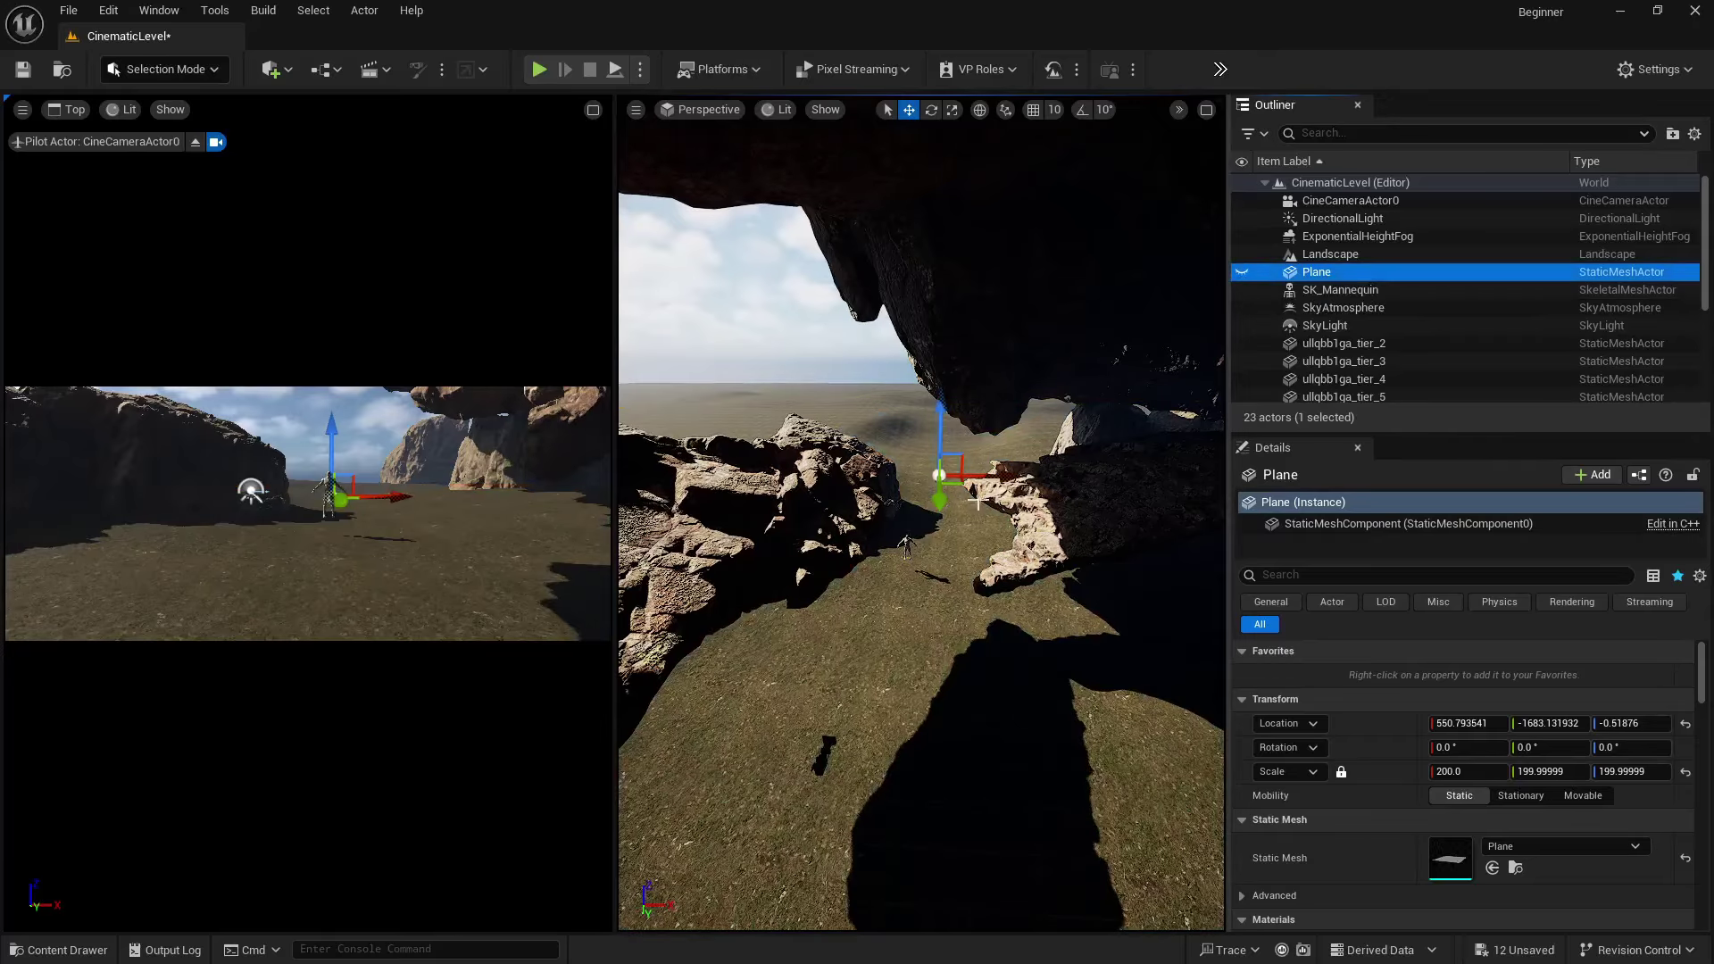
mouse_move(921, 514)
right_down()
mouse_move(948, 487)
mouse_move(950, 521)
mouse_move(993, 571)
mouse_move(1169, 516)
mouse_move(1082, 534)
mouse_move(856, 527)
mouse_move(901, 525)
right_up()
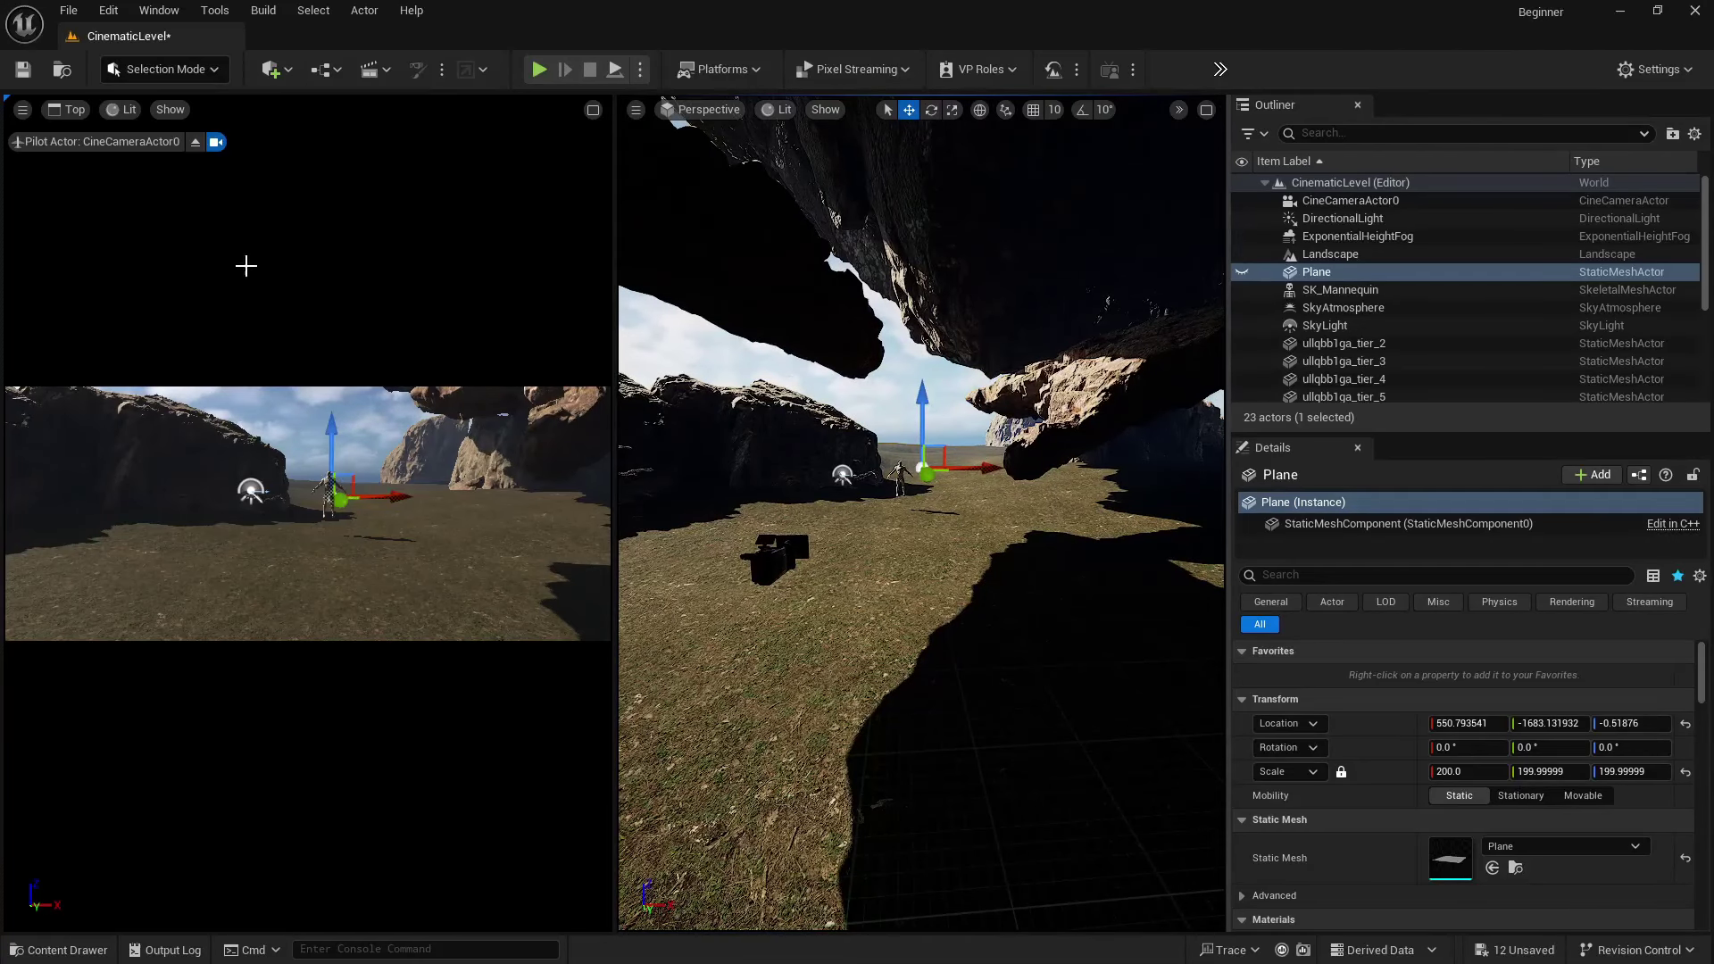
- Maximize the cine camera viewport and expand the Megascans 3D folder among the project's Fab content
click(593, 110)
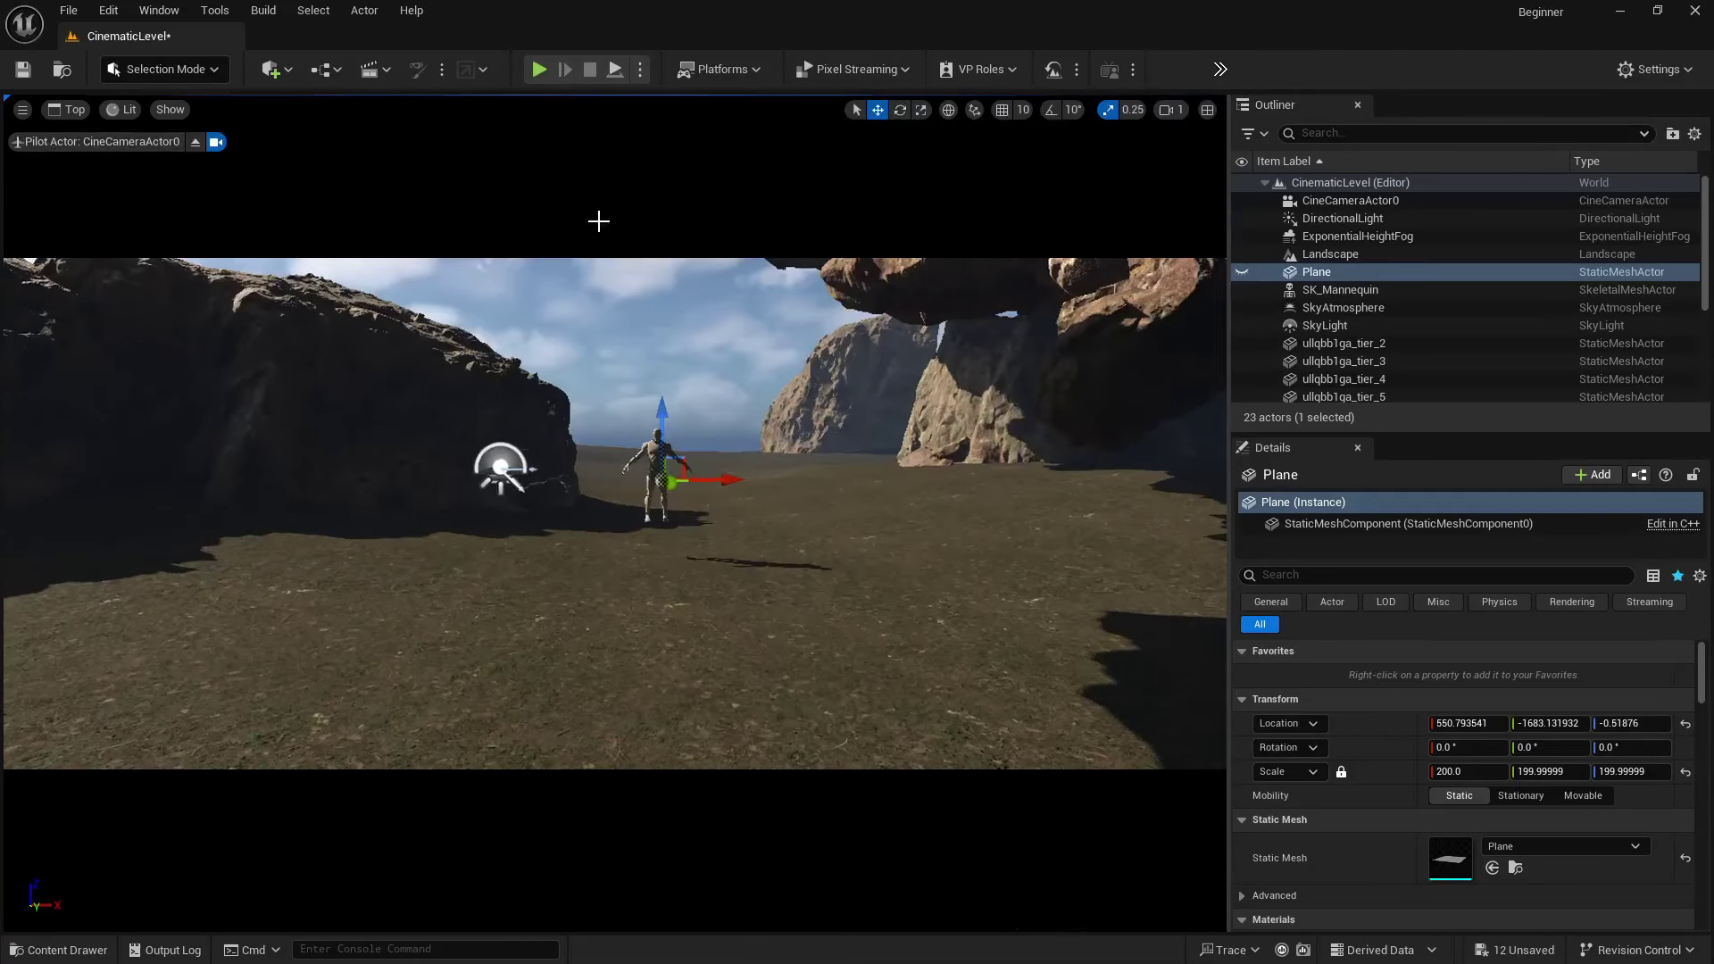
click(59, 950)
scroll(95, 782, down, 2)
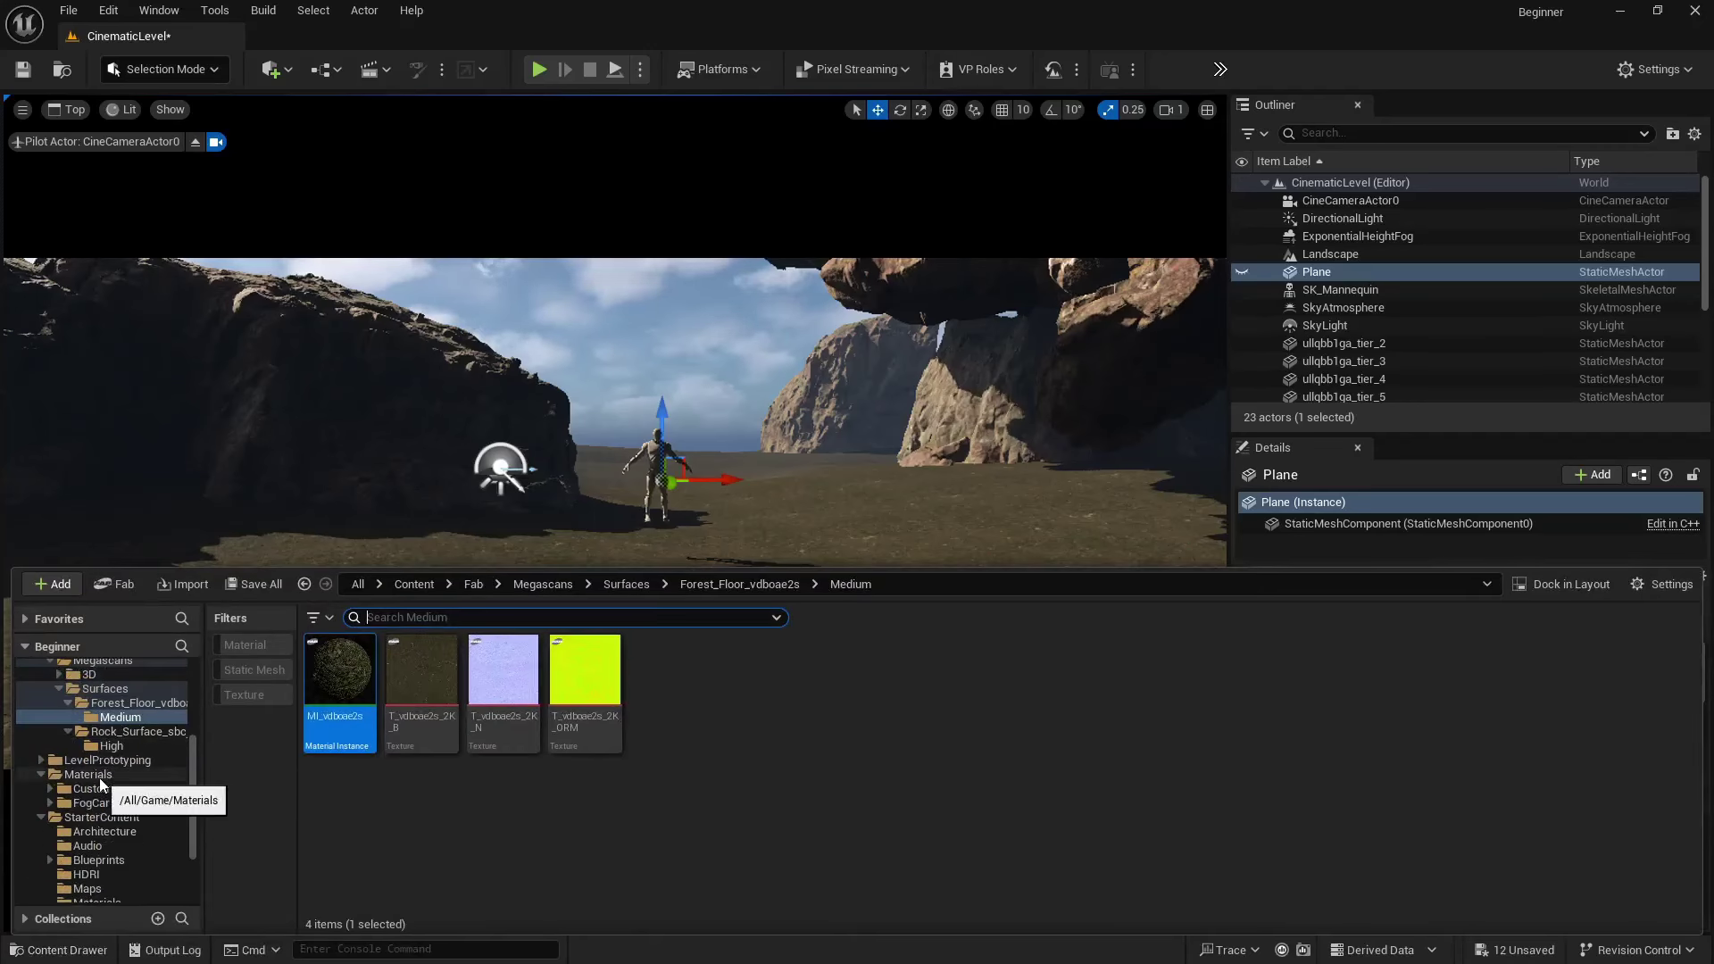
scroll(111, 728, up, 4)
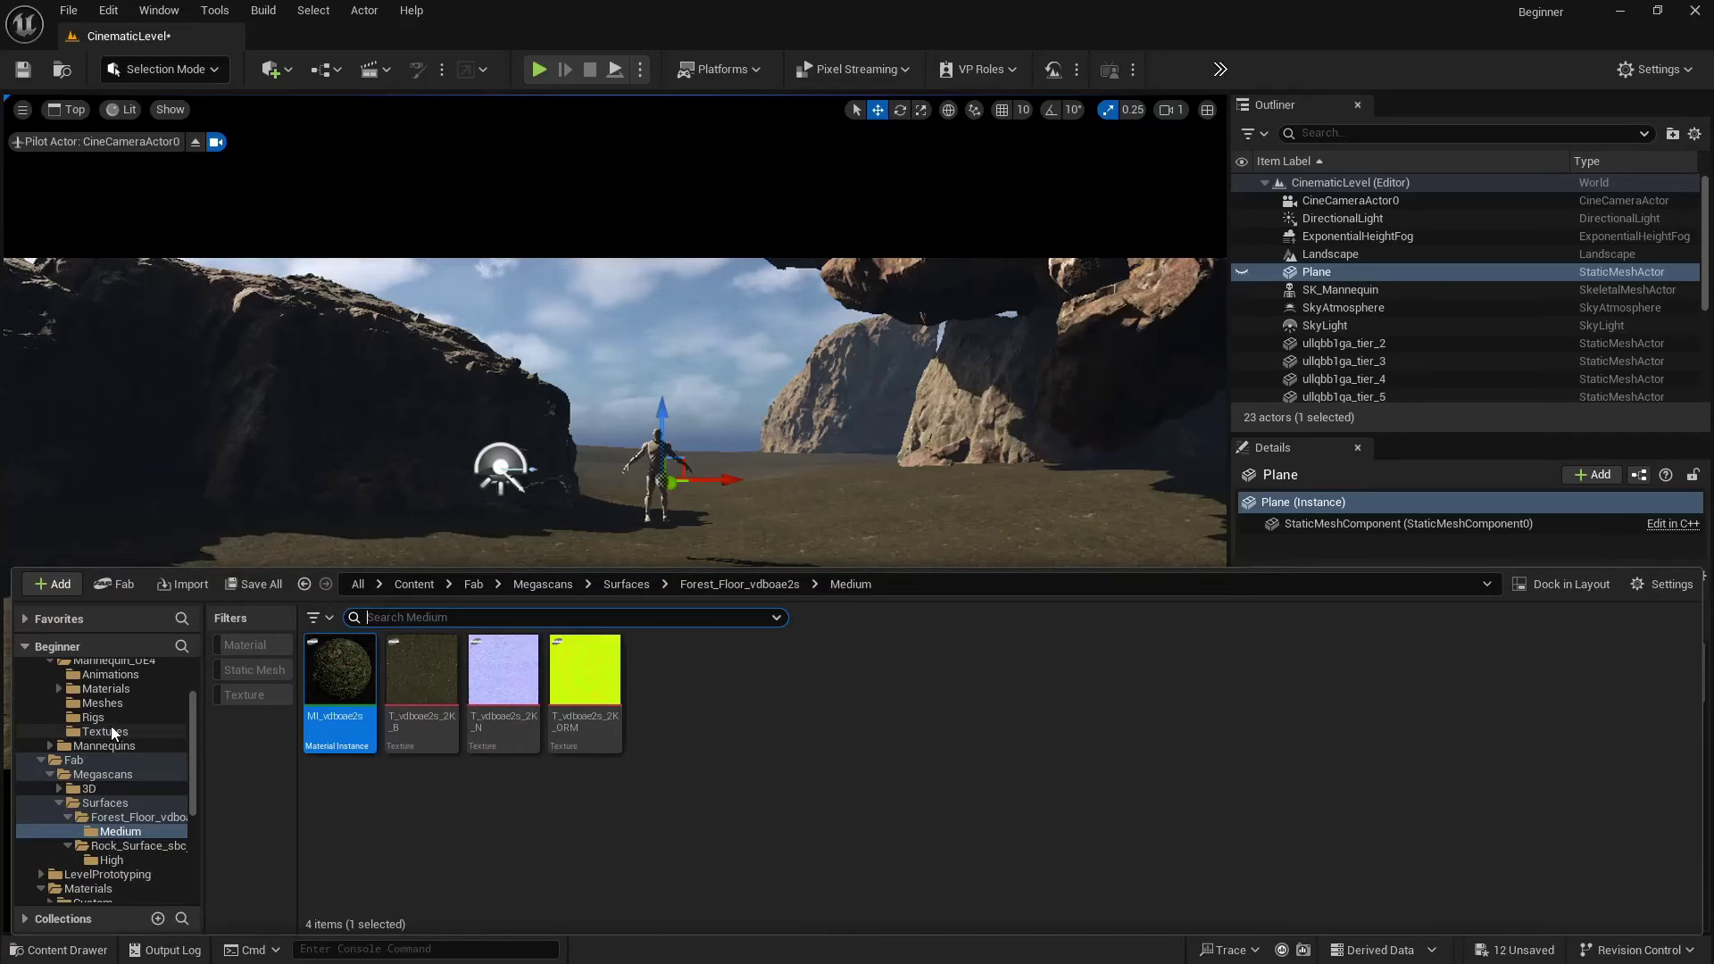
click(105, 774)
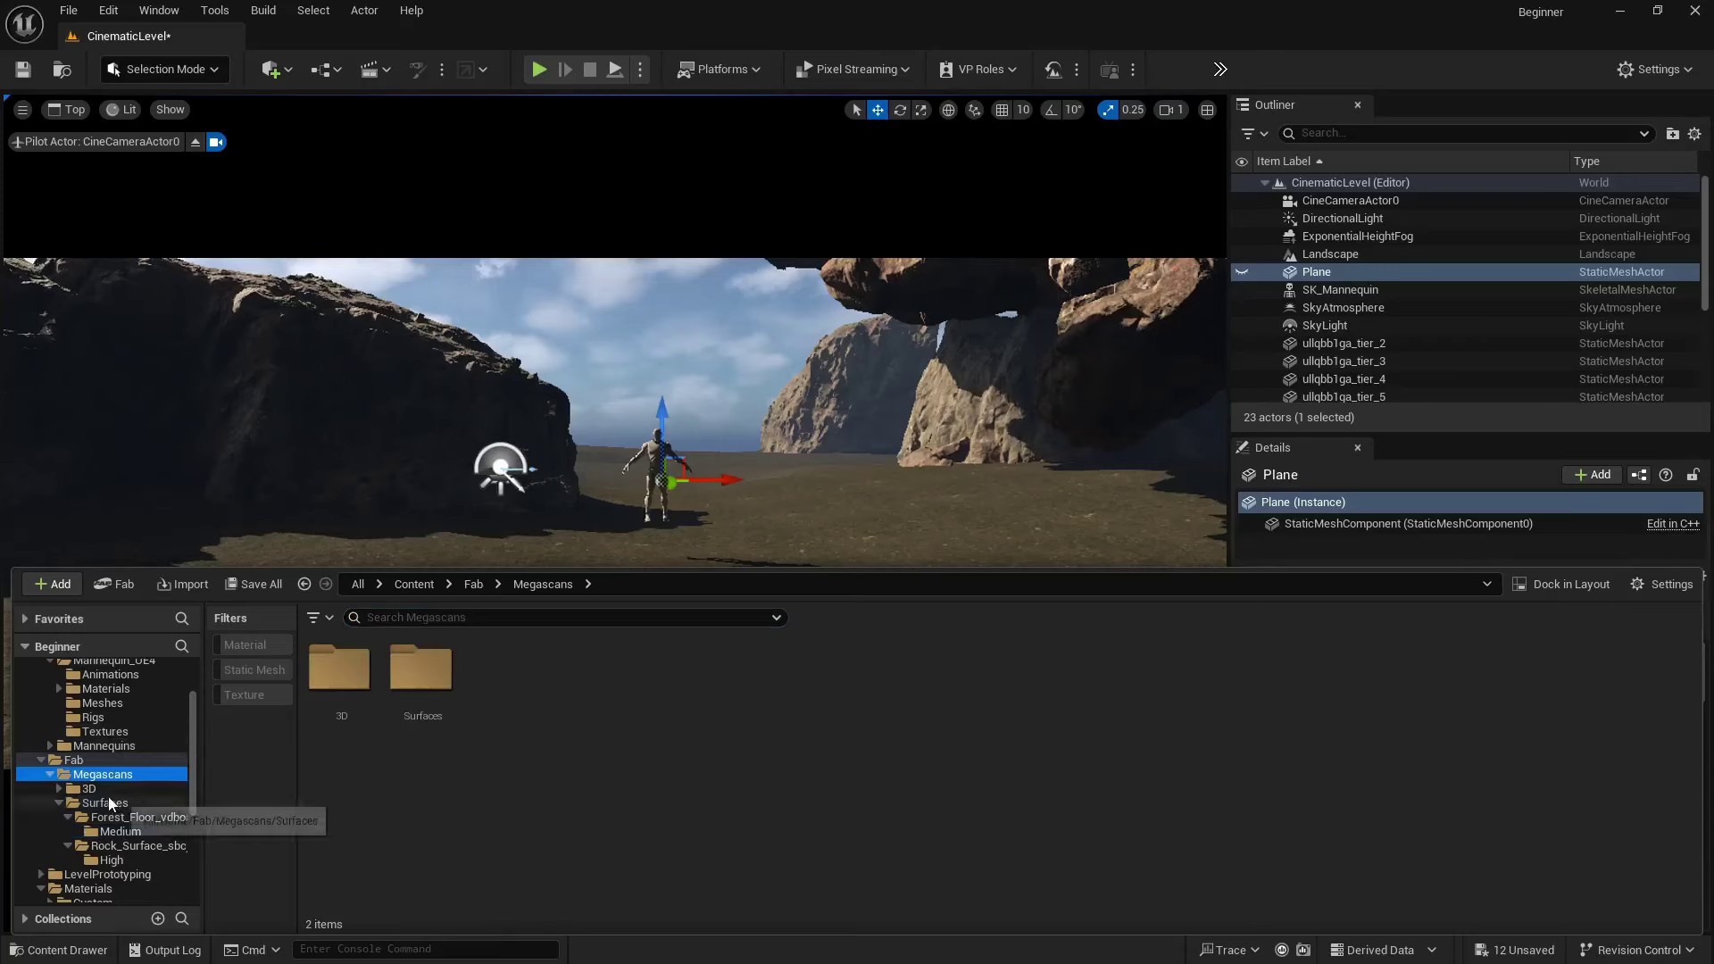
click(89, 789)
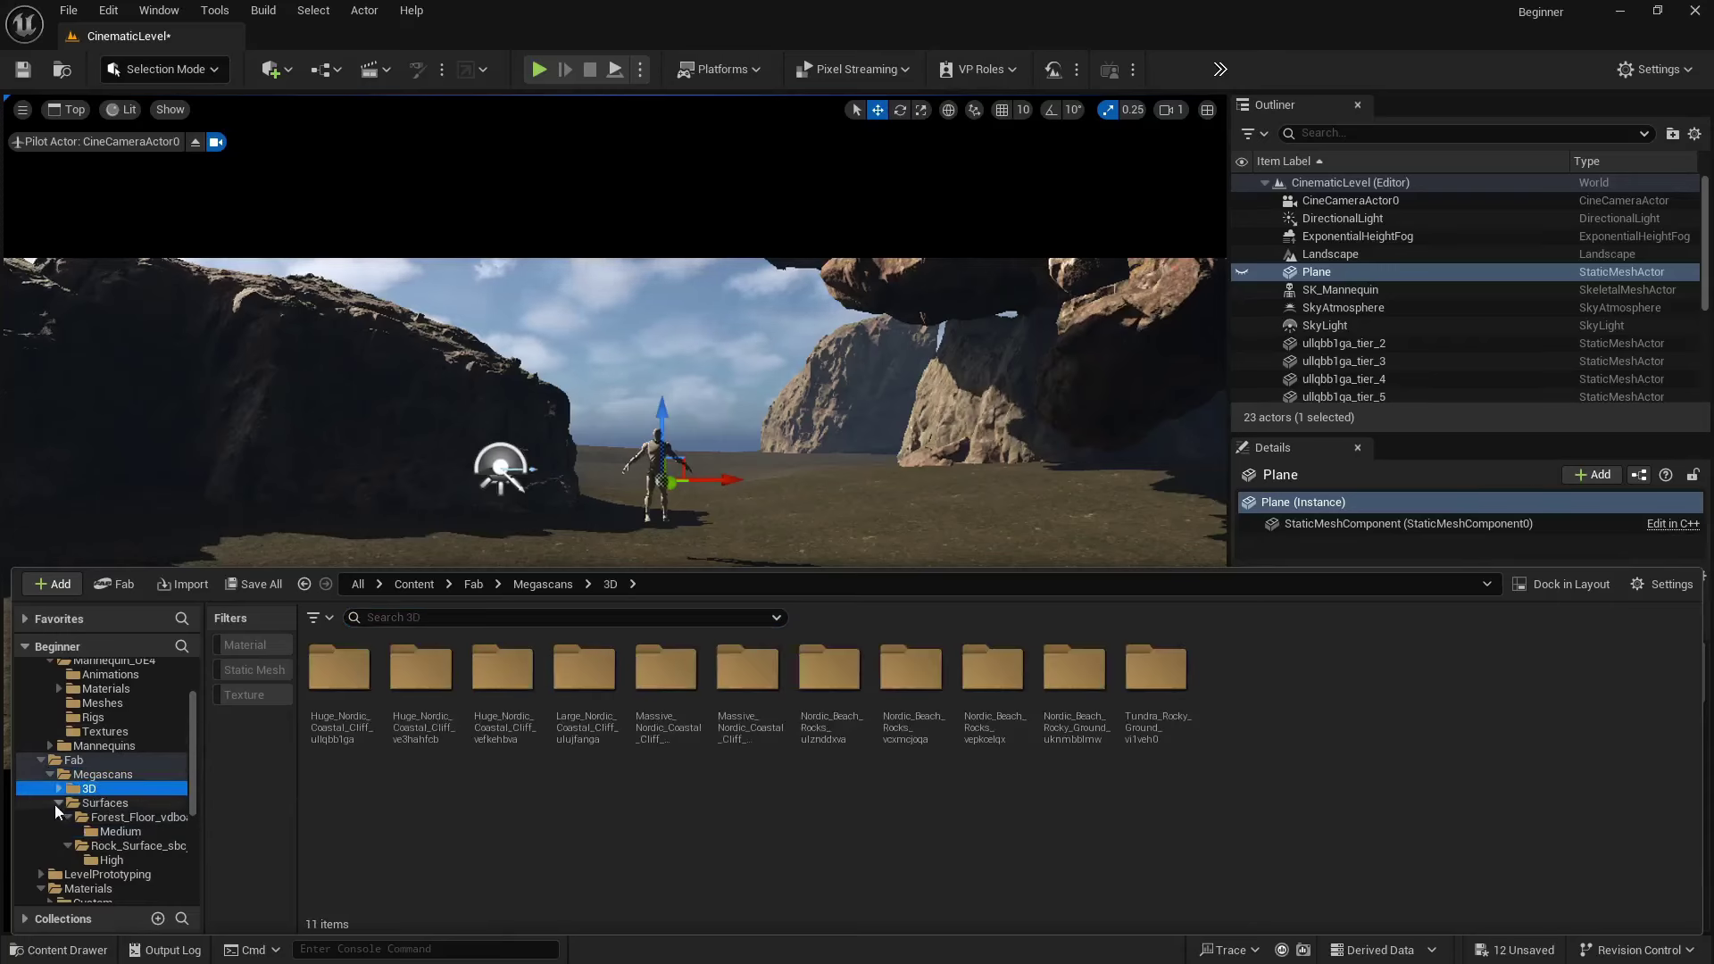
click(59, 789)
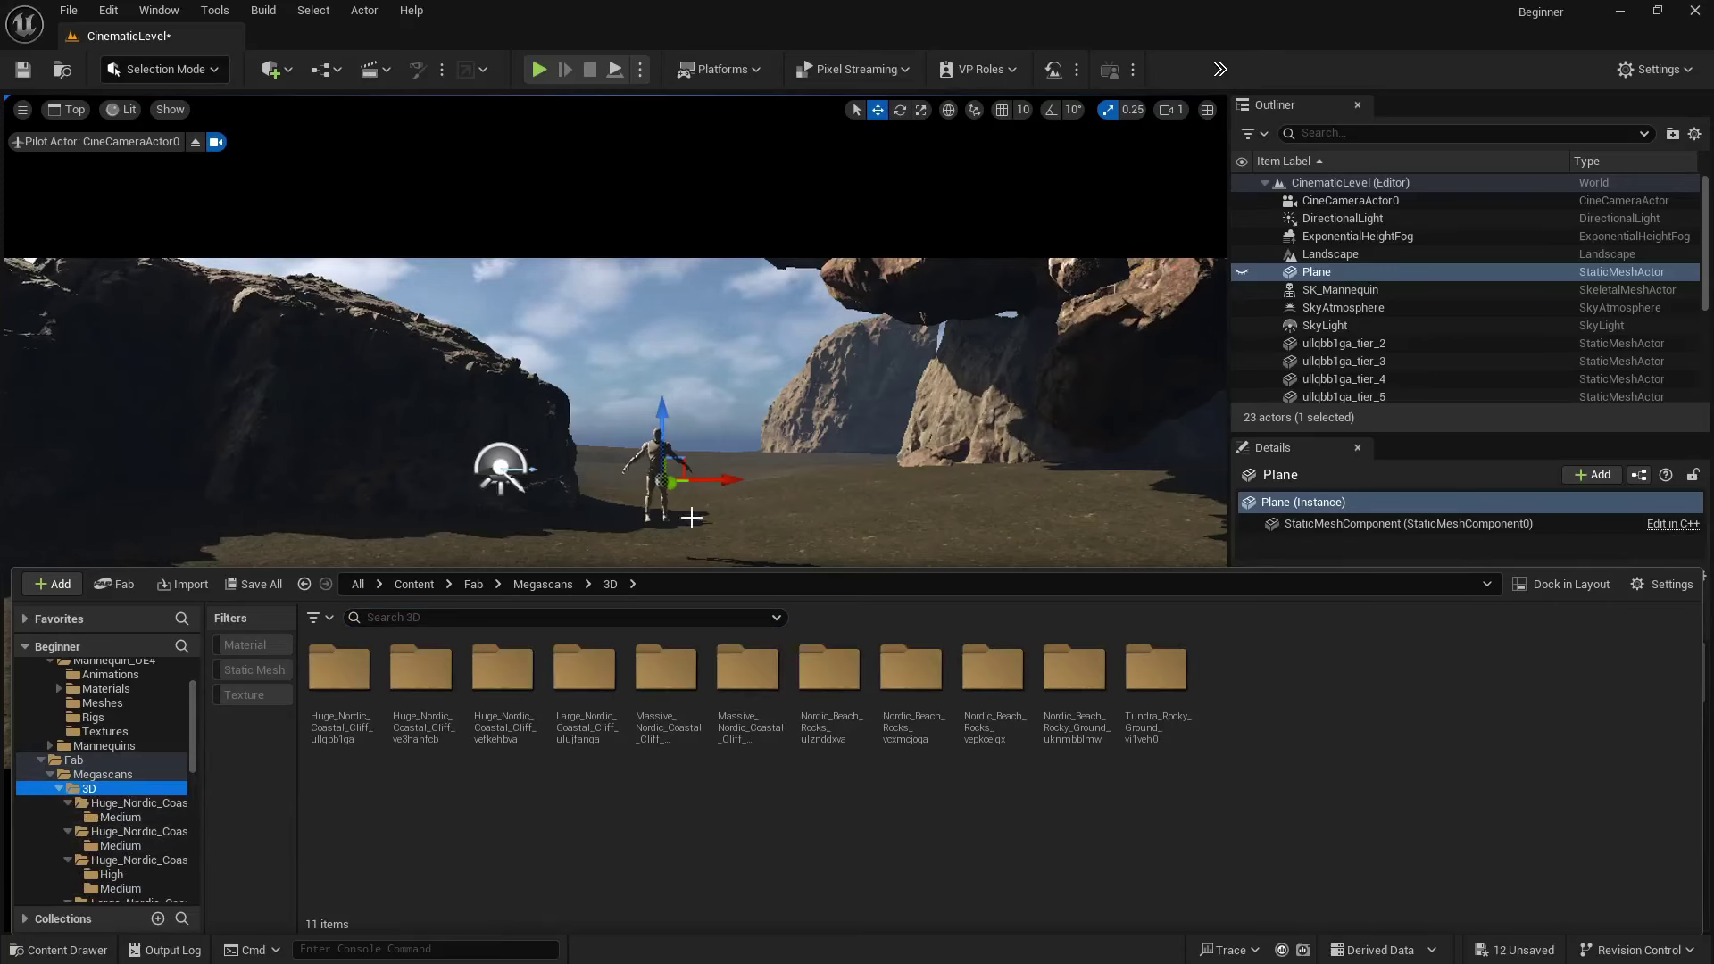
- Widen the folder tree to show full names and browse the Nordic coastal cliff and beach rock folders
click(132, 848)
scroll(131, 852, down, 3)
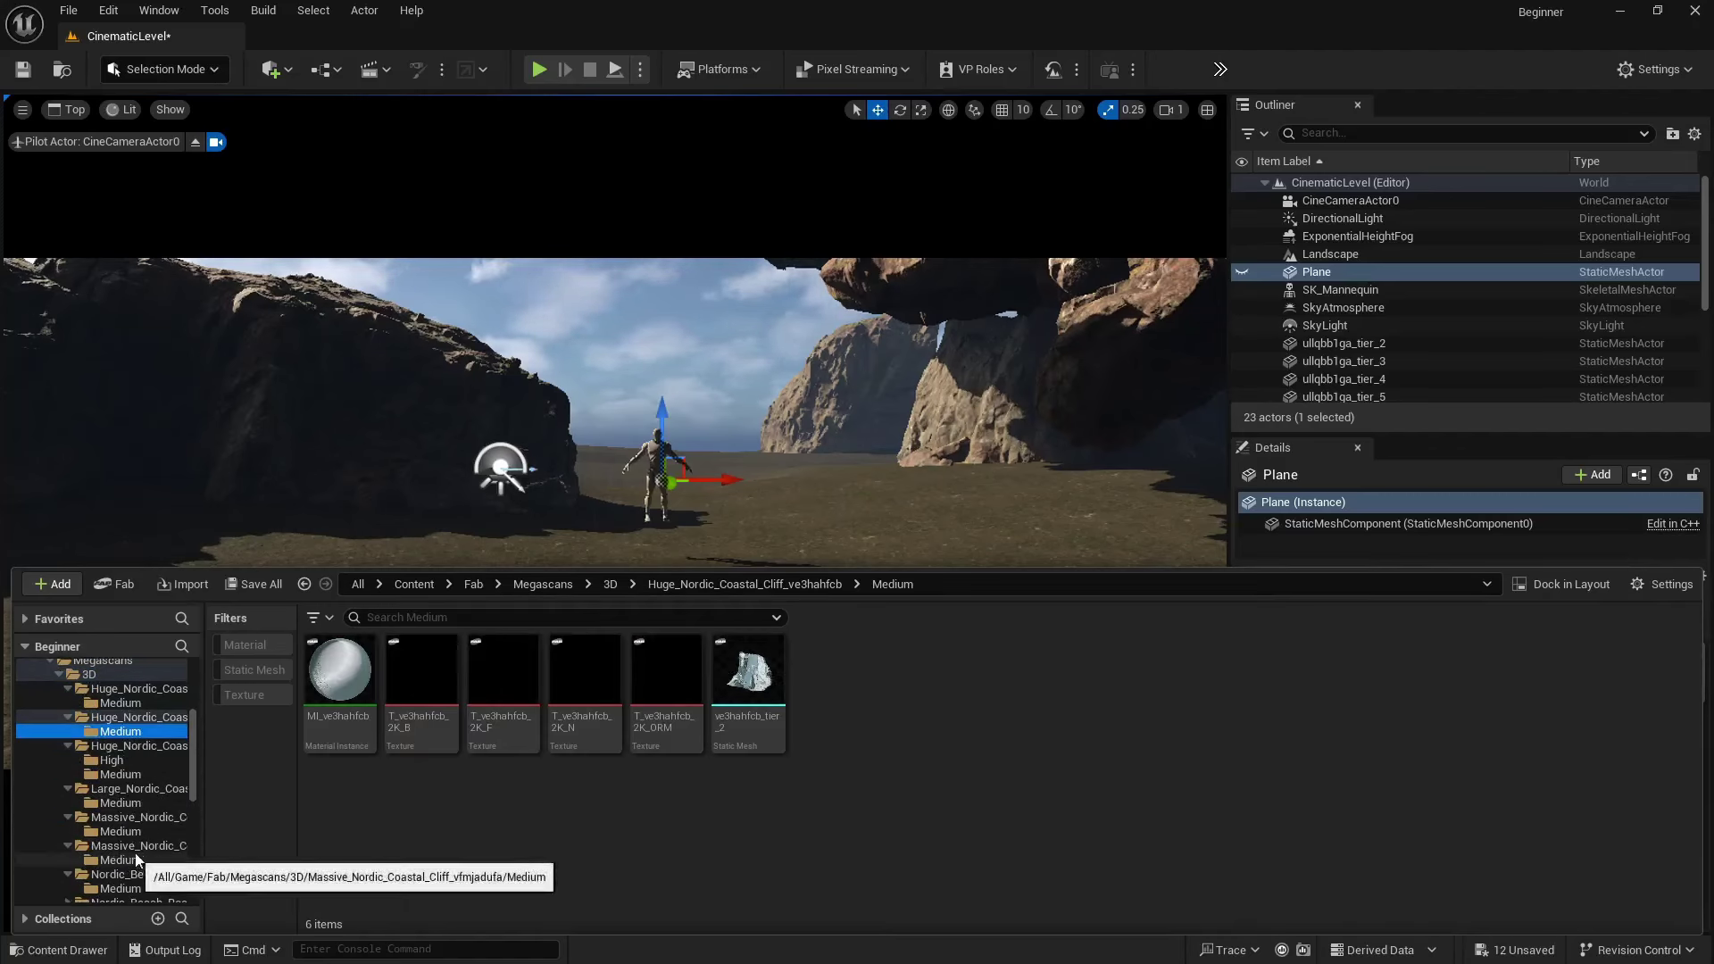
drag(202, 807, 357, 805)
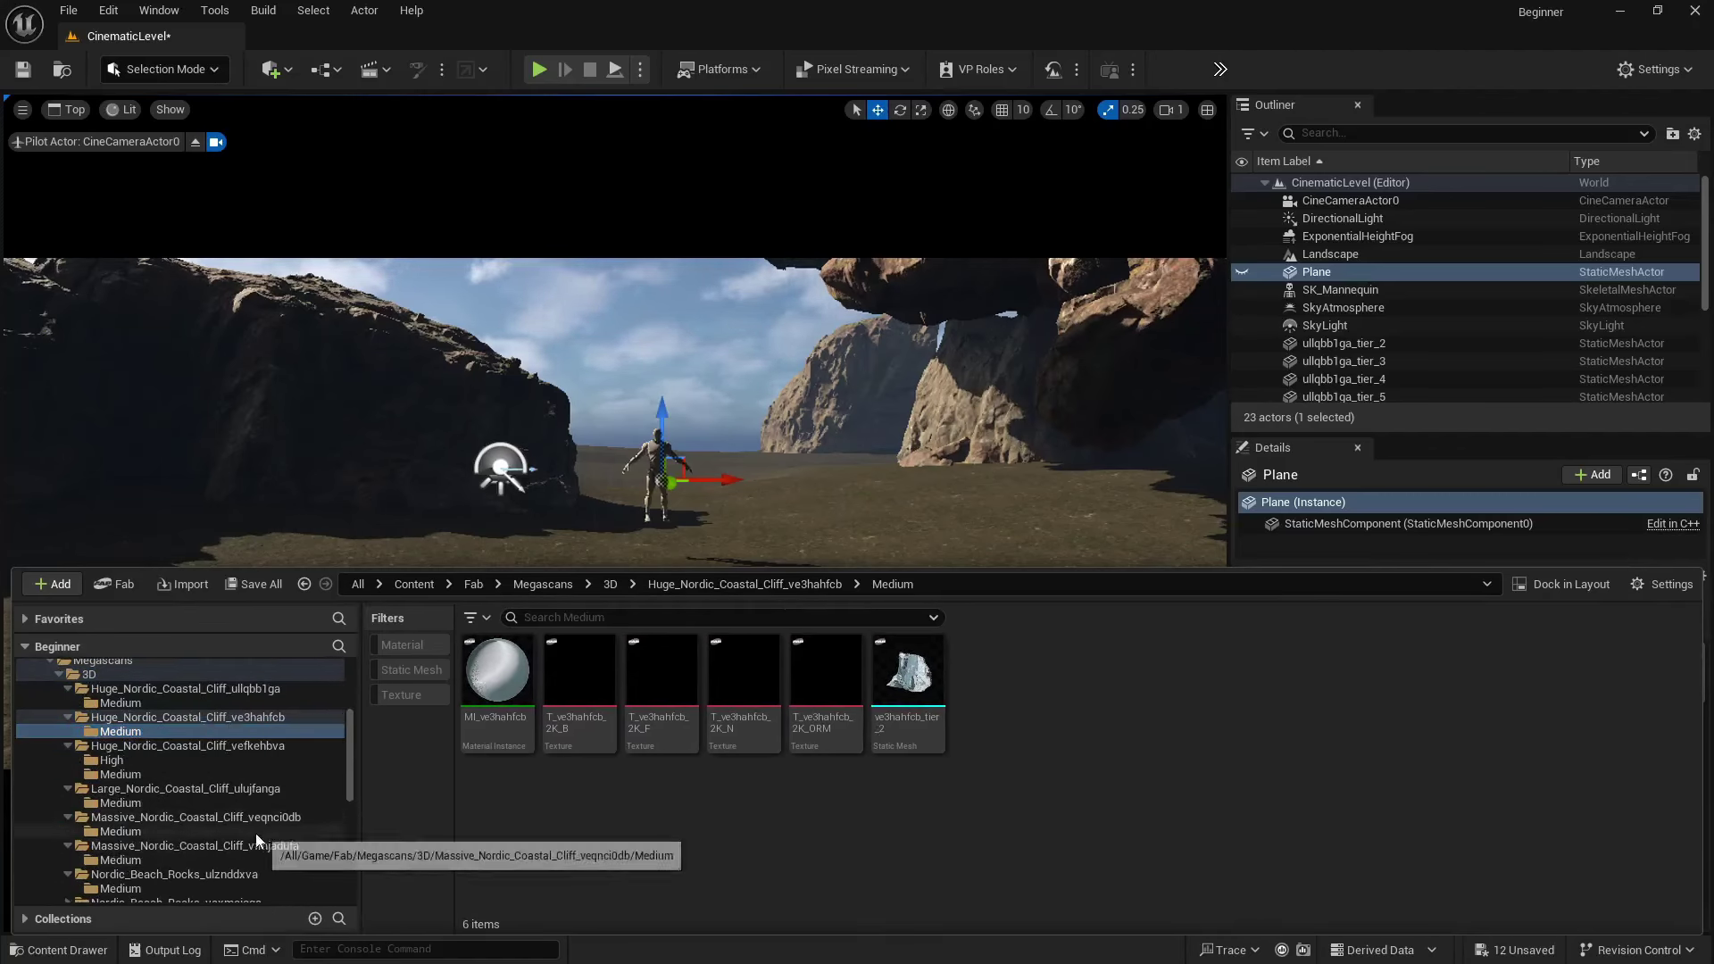
scroll(238, 817, down, 2)
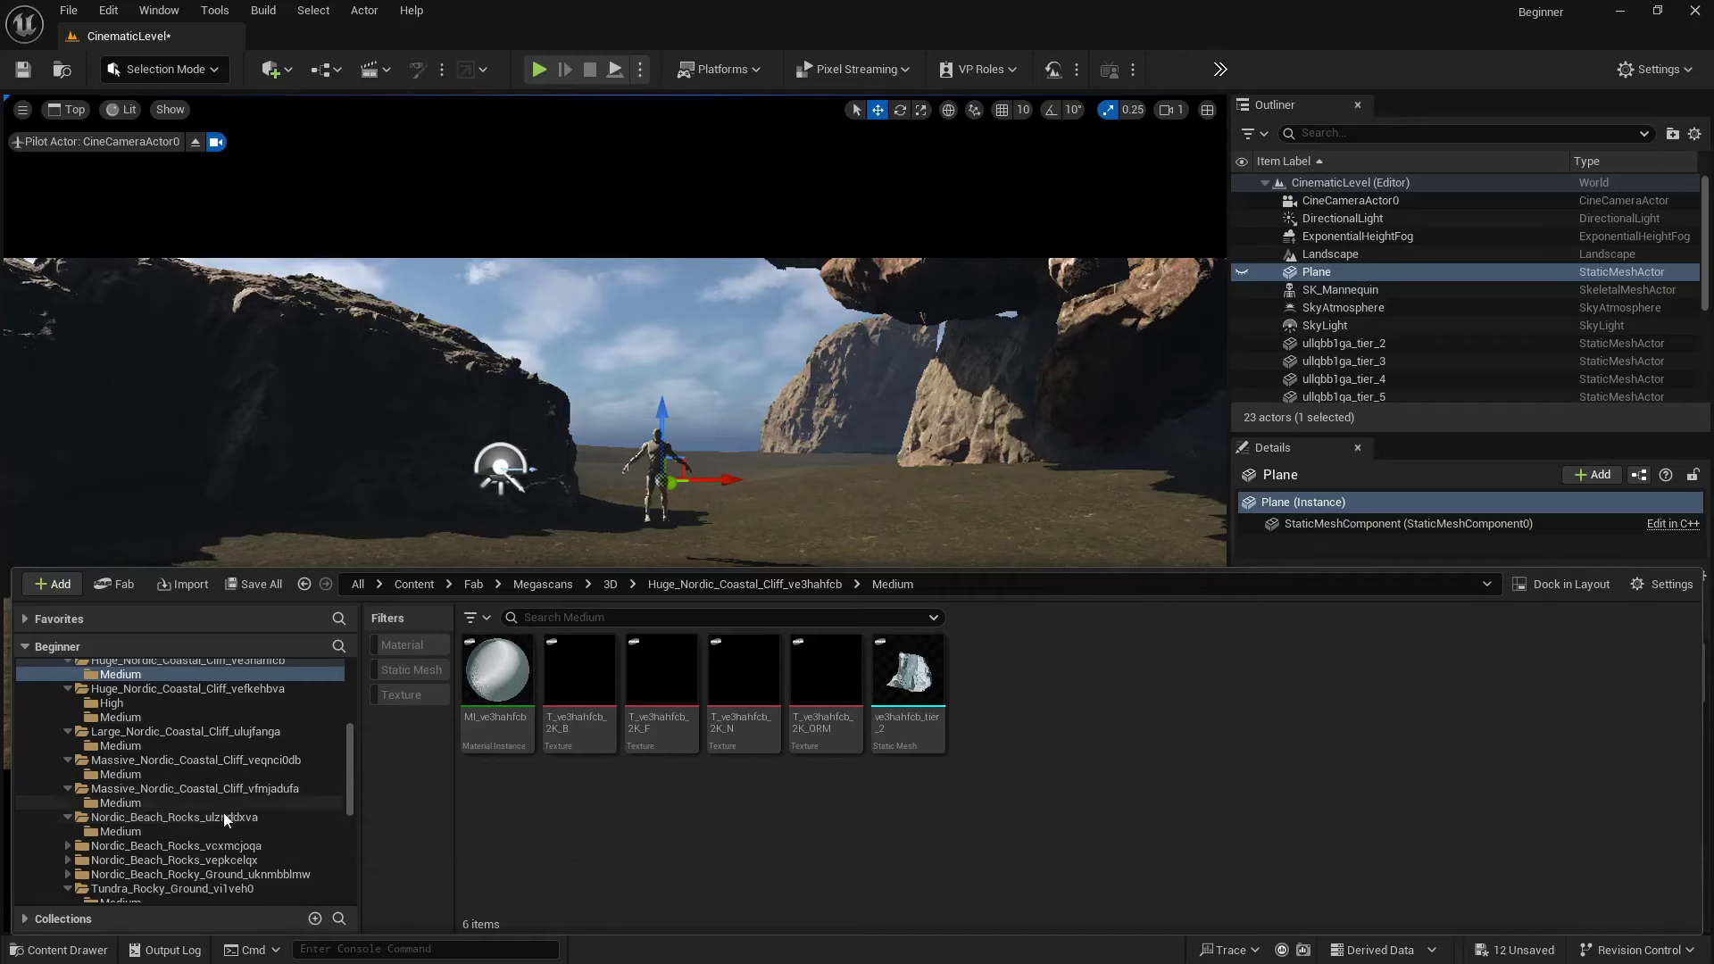
click(223, 816)
scroll(228, 797, down, 1)
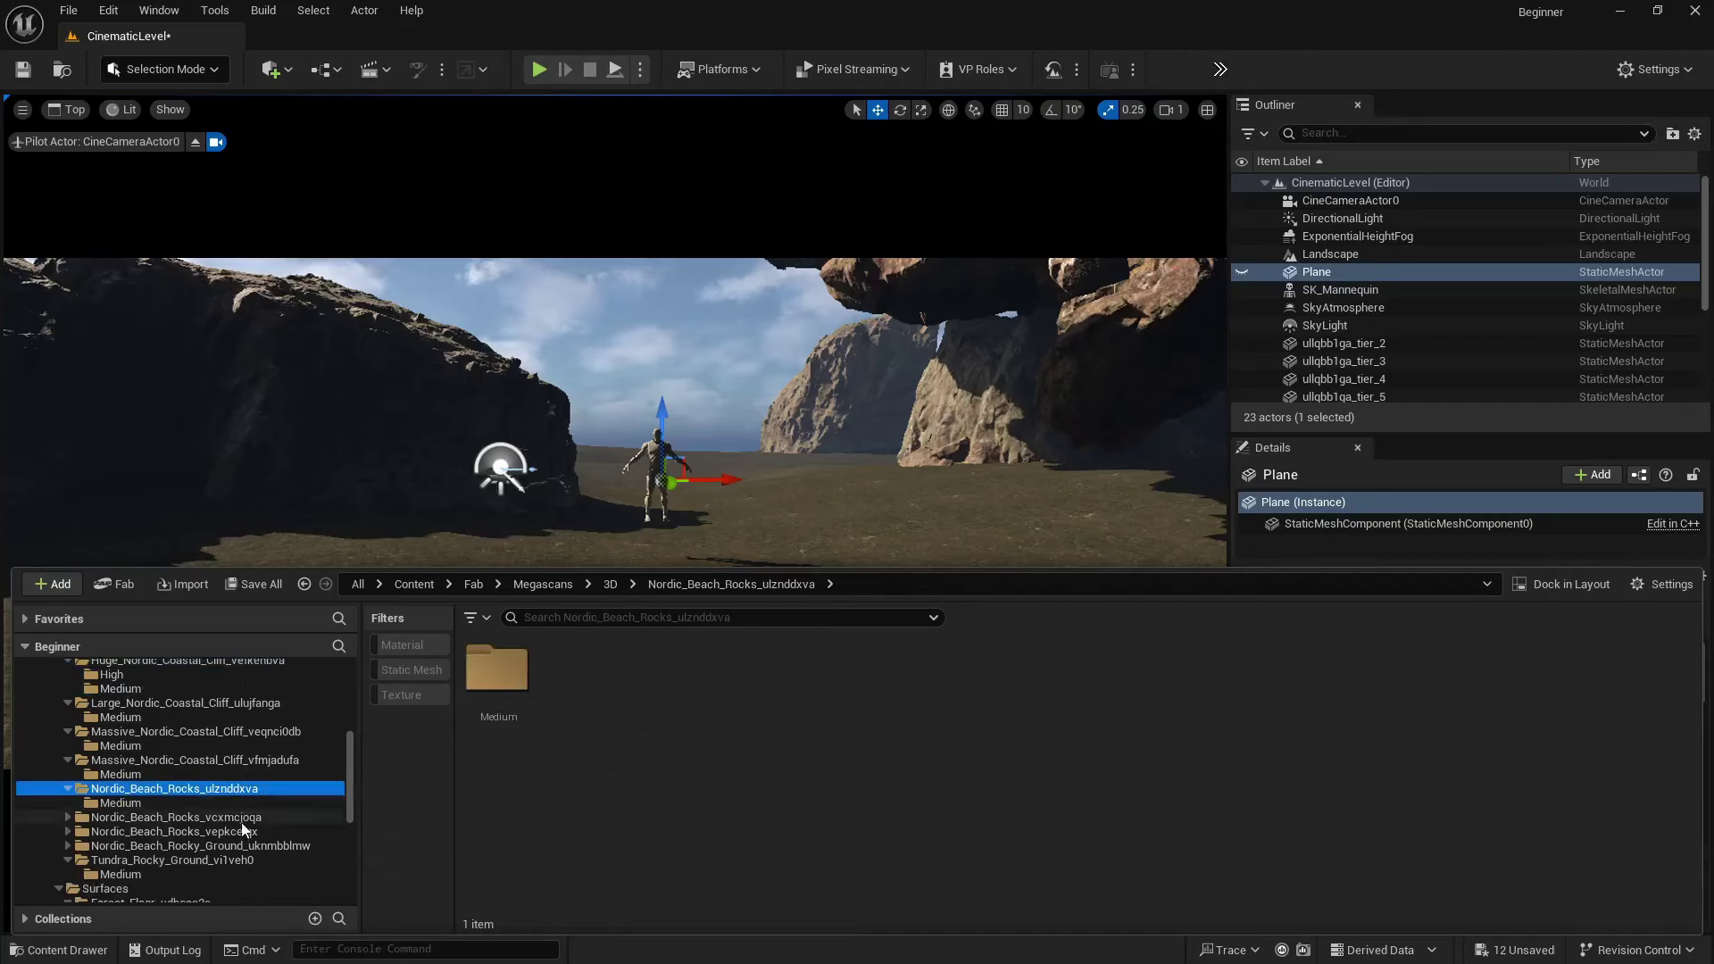
- Place the Nordic_Beach_Rocky_Ground_uknmbblmw mesh from its Medium folder on the ground in front of the mannequin
click(264, 846)
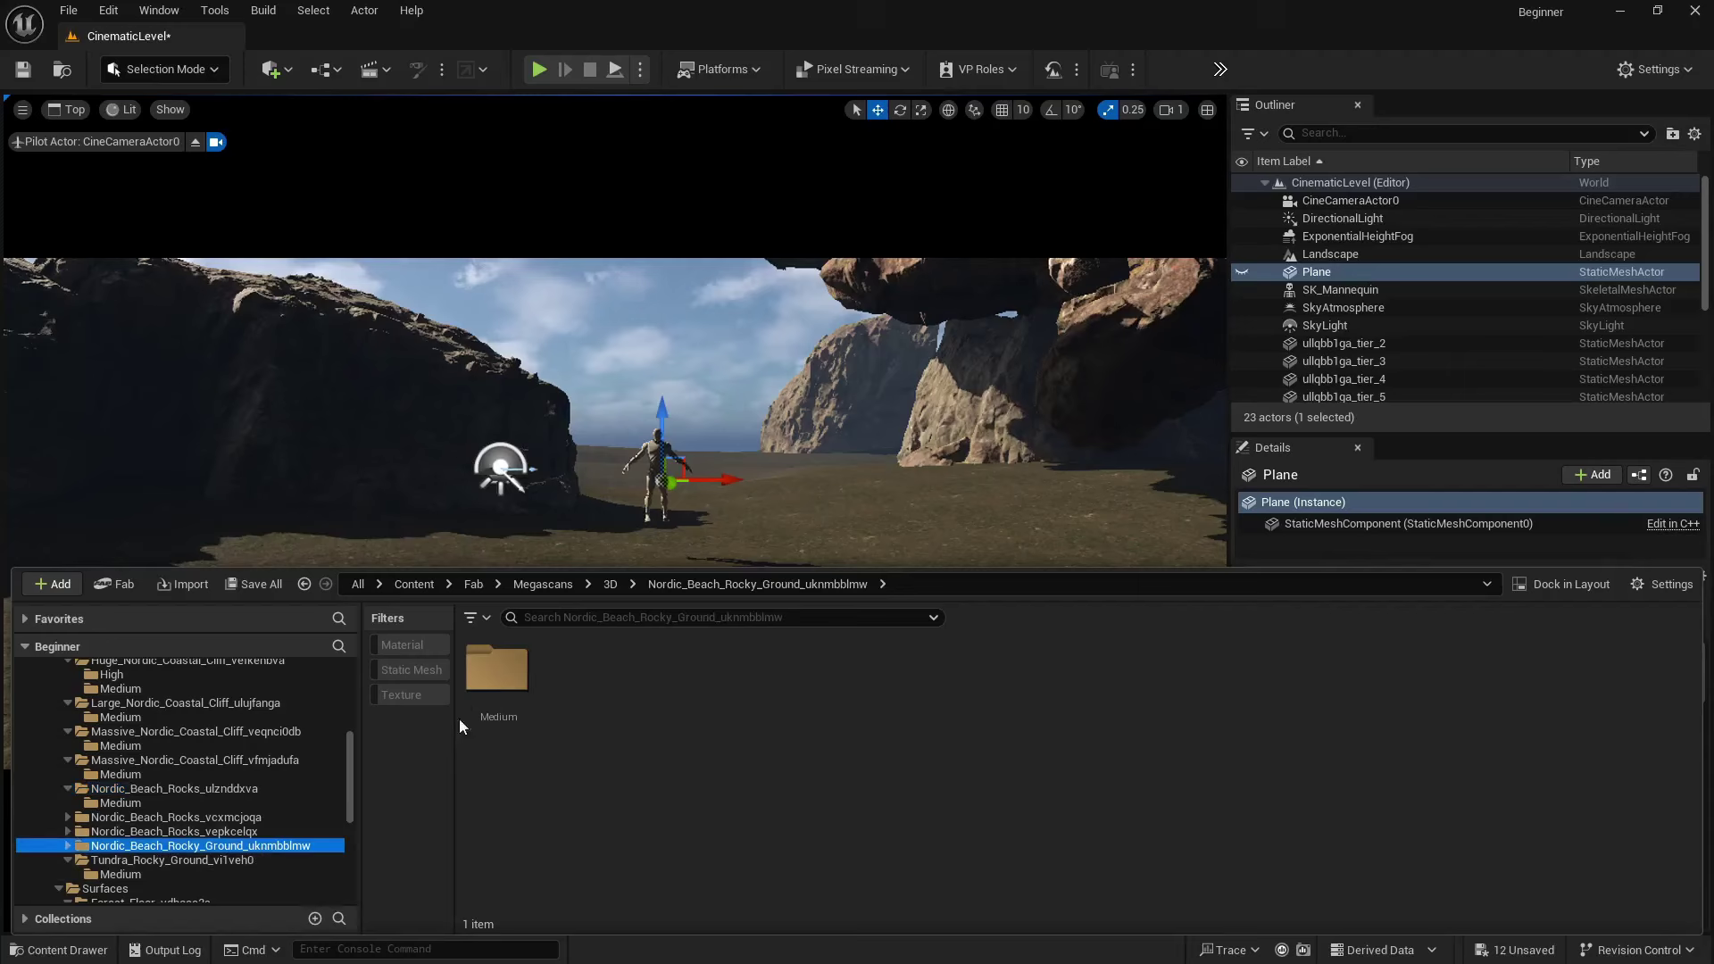
double_click(497, 669)
drag(907, 670, 715, 551)
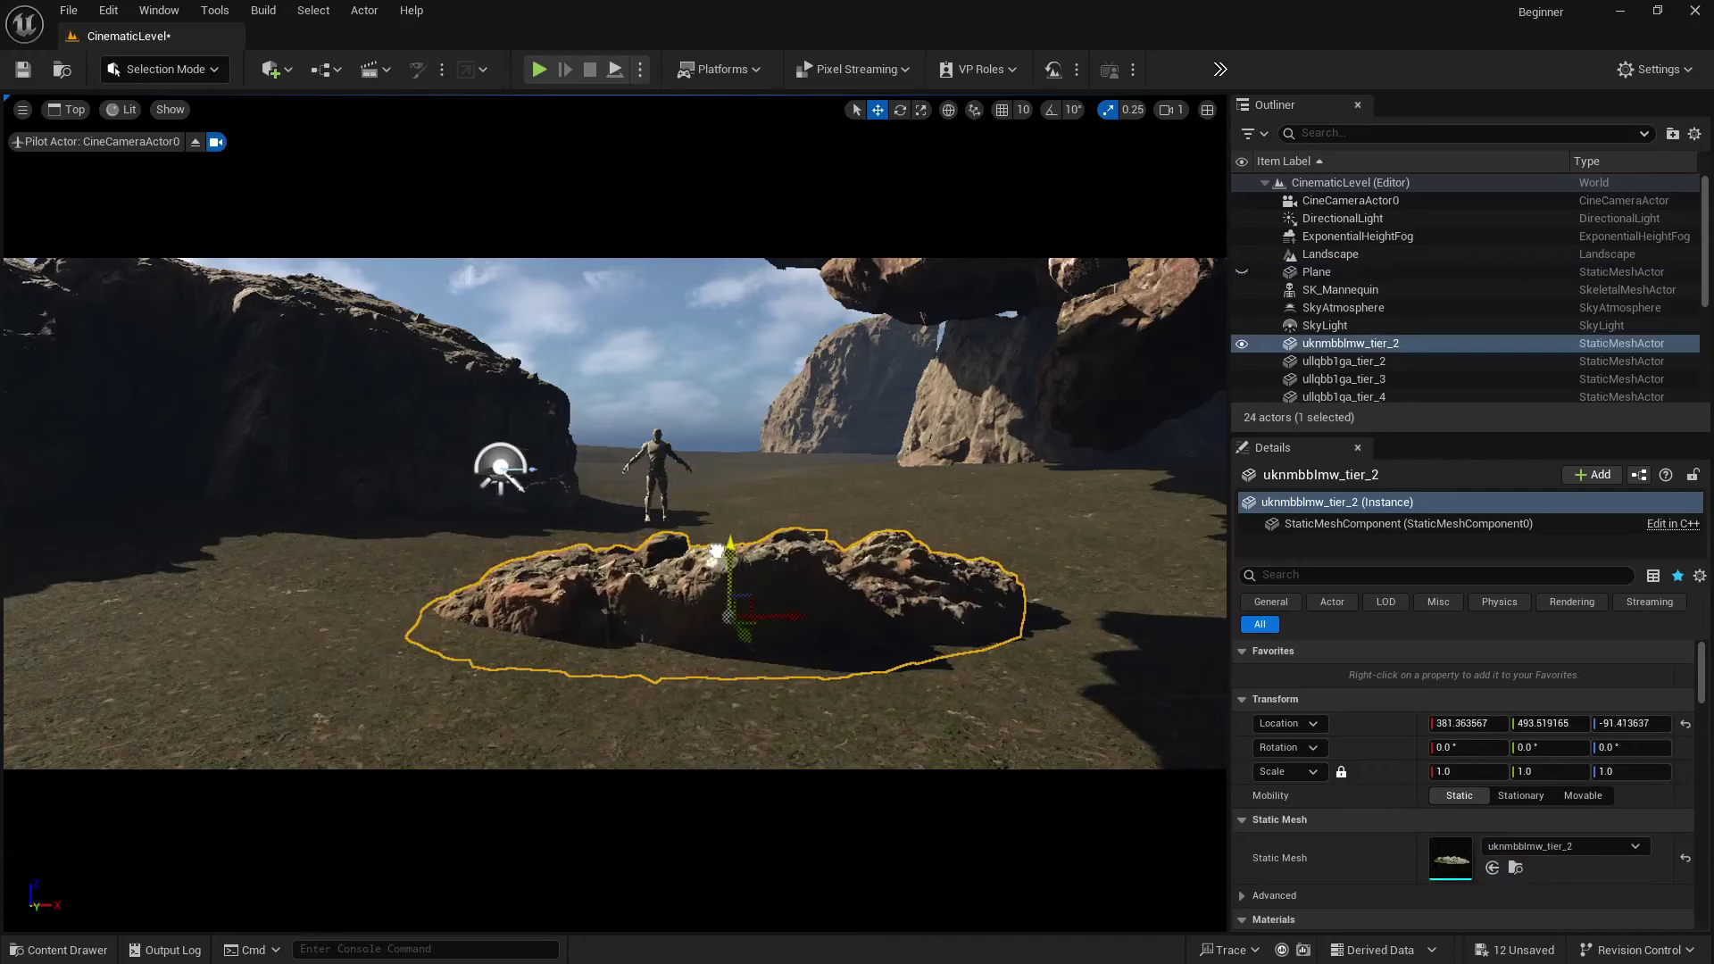
- Replace the Nordic beach rocky ground mesh with the Tundra_Rocky_Ground_vi1veh0 mesh in front of the mannequin, lowered to a Z location of about -75
key(ctrl+z)
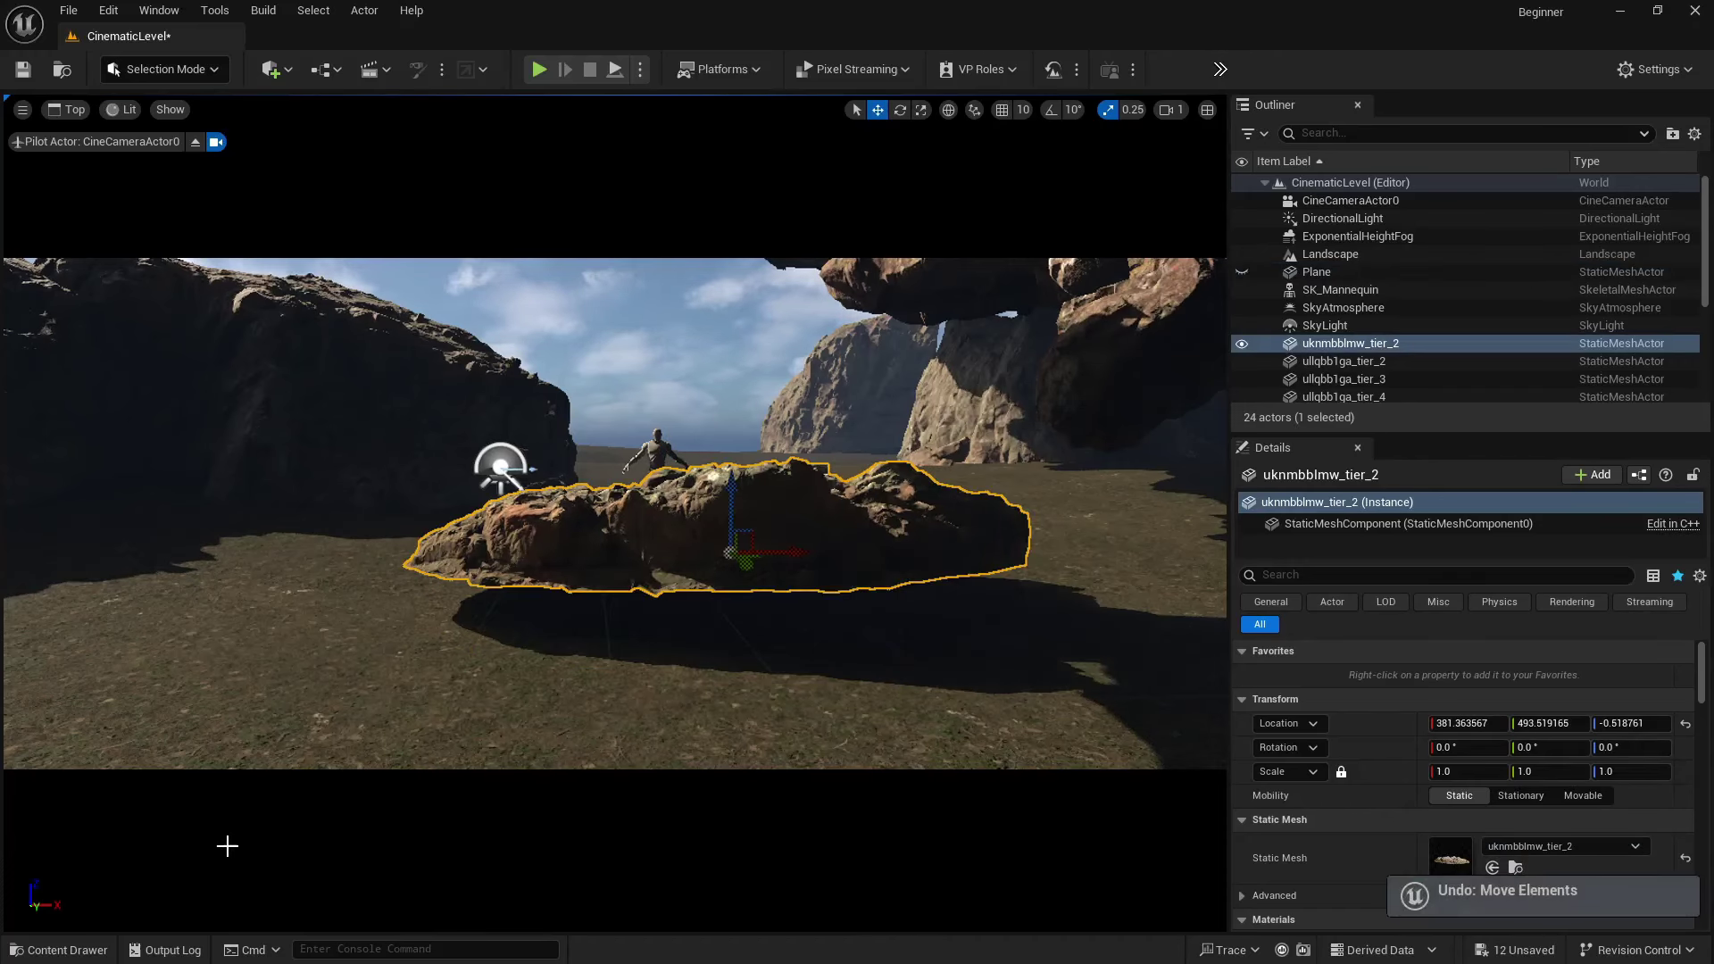
key(Delete)
click(89, 948)
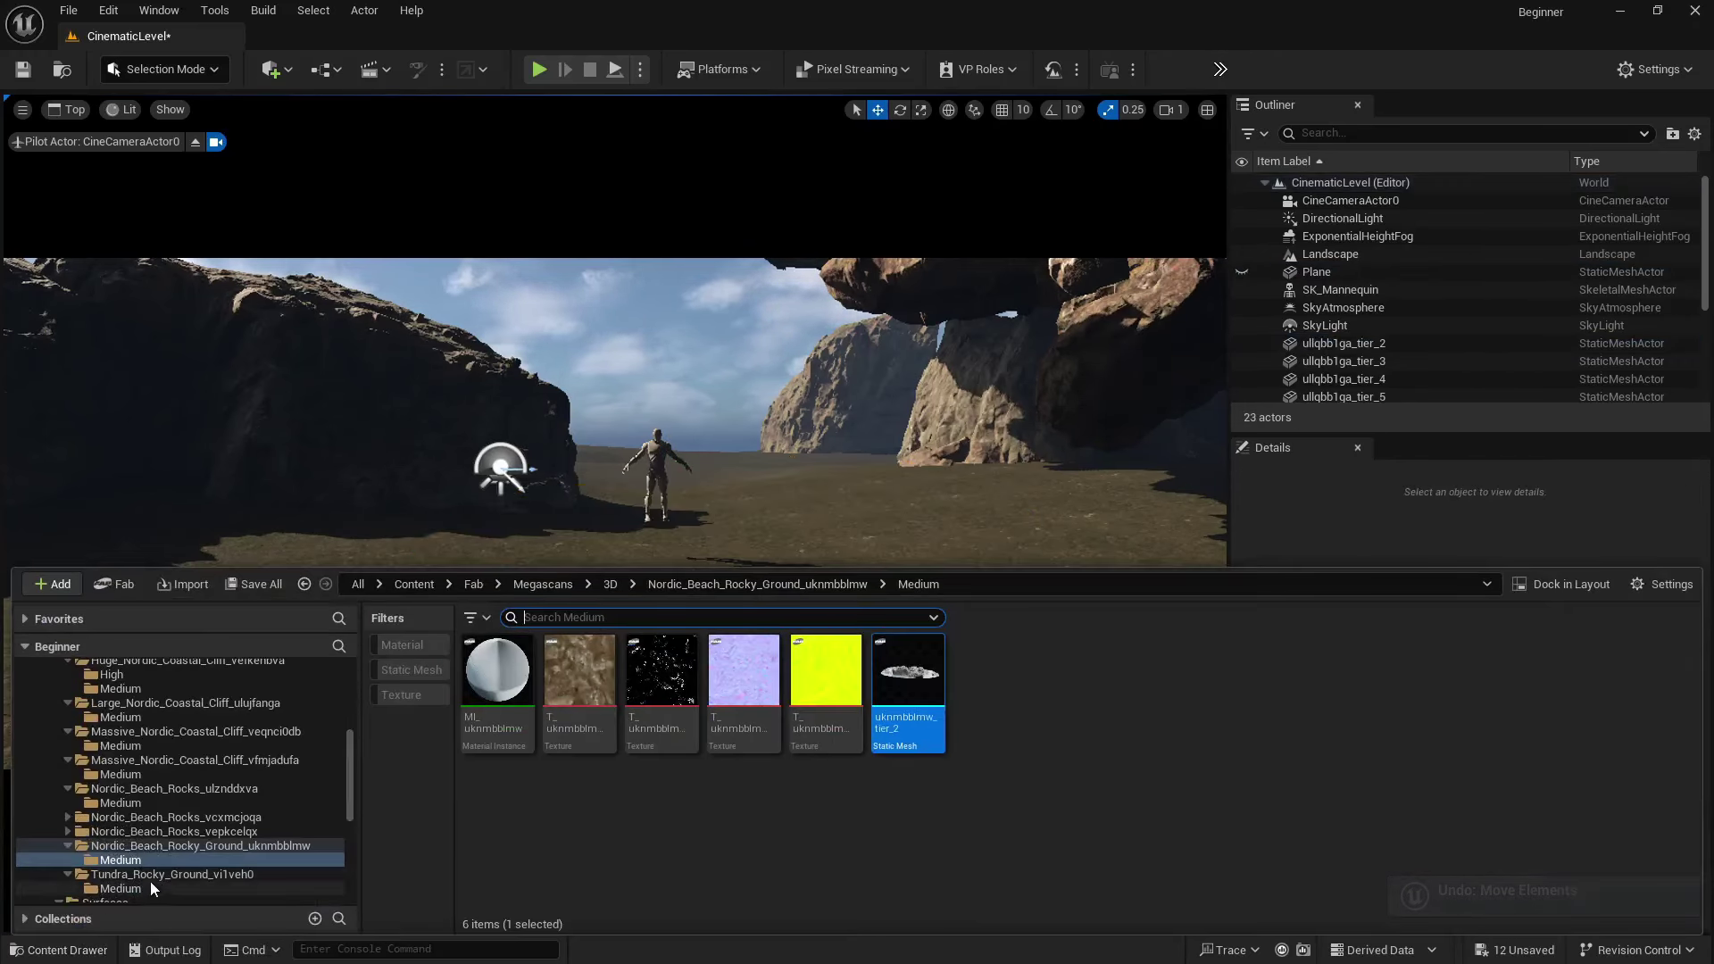
click(151, 874)
click(134, 888)
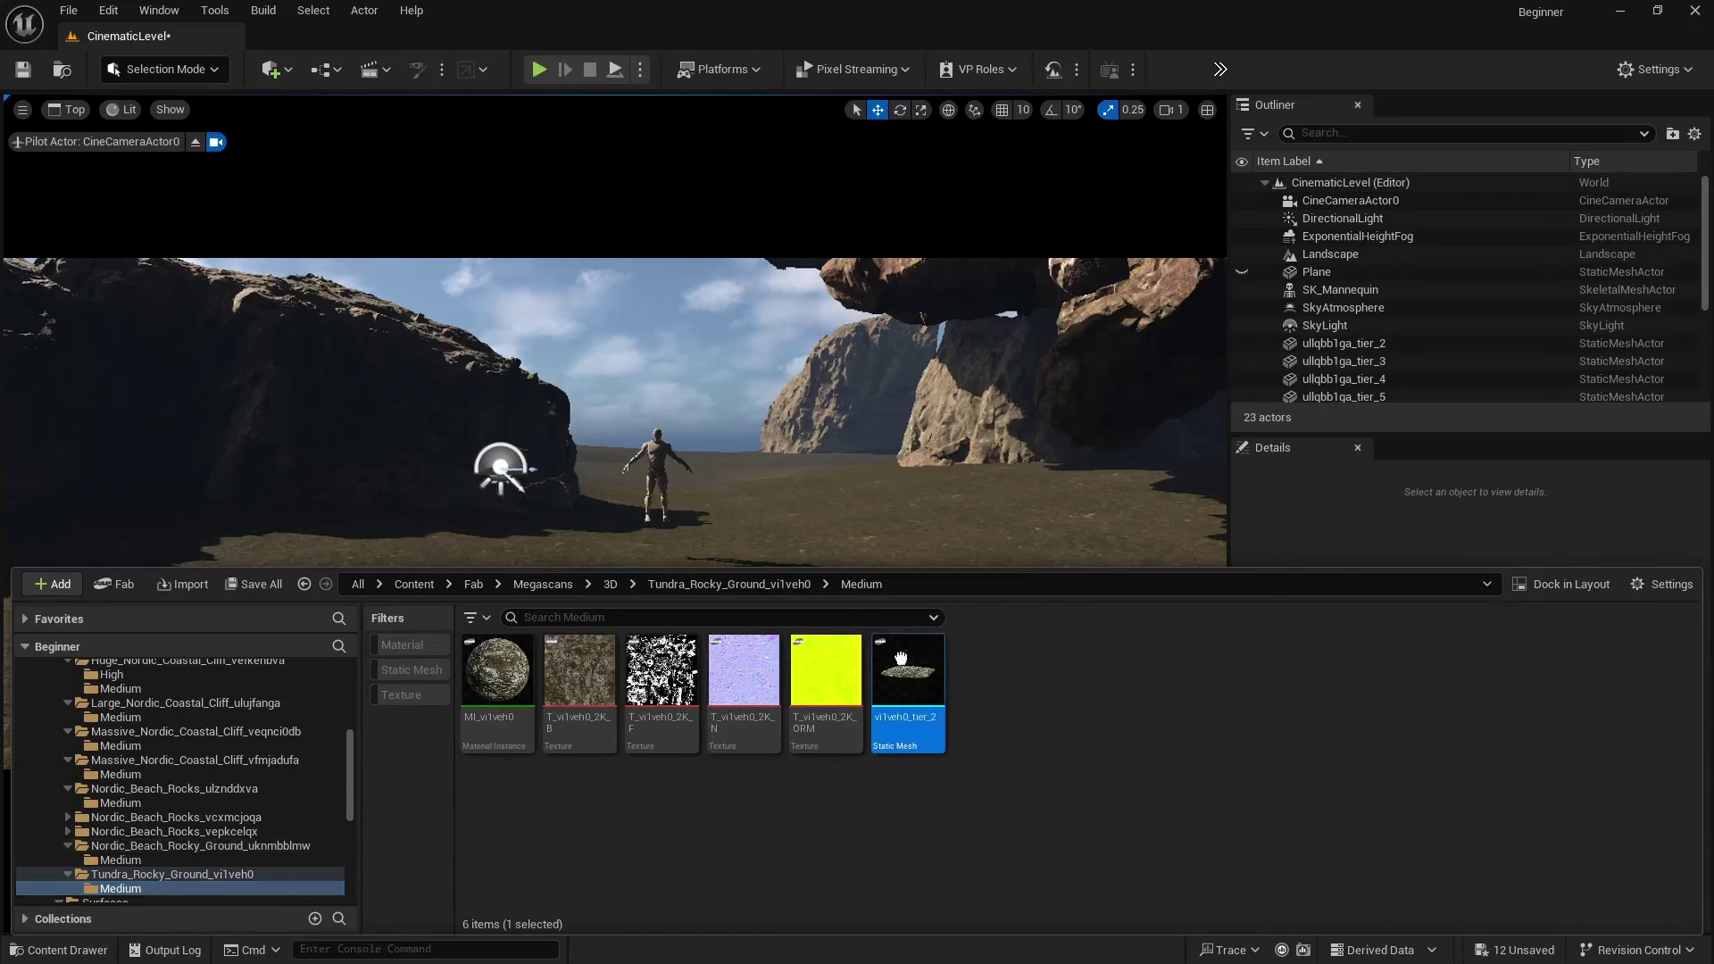
drag(901, 659, 737, 558)
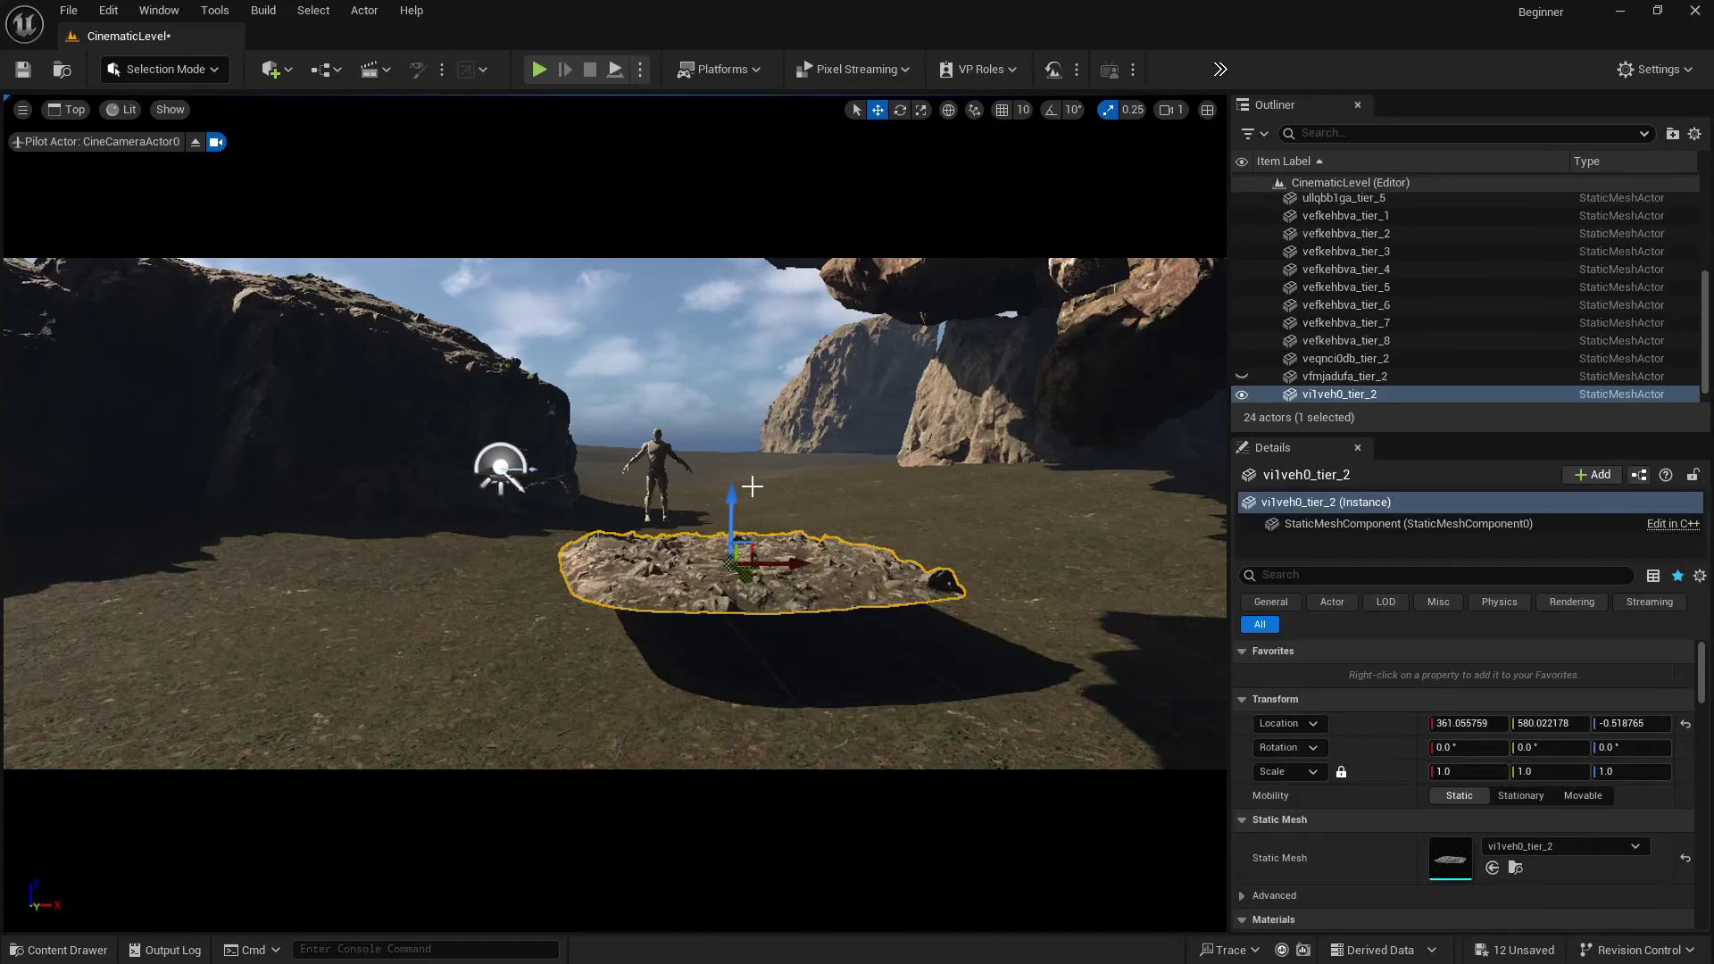
drag(733, 491, 724, 554)
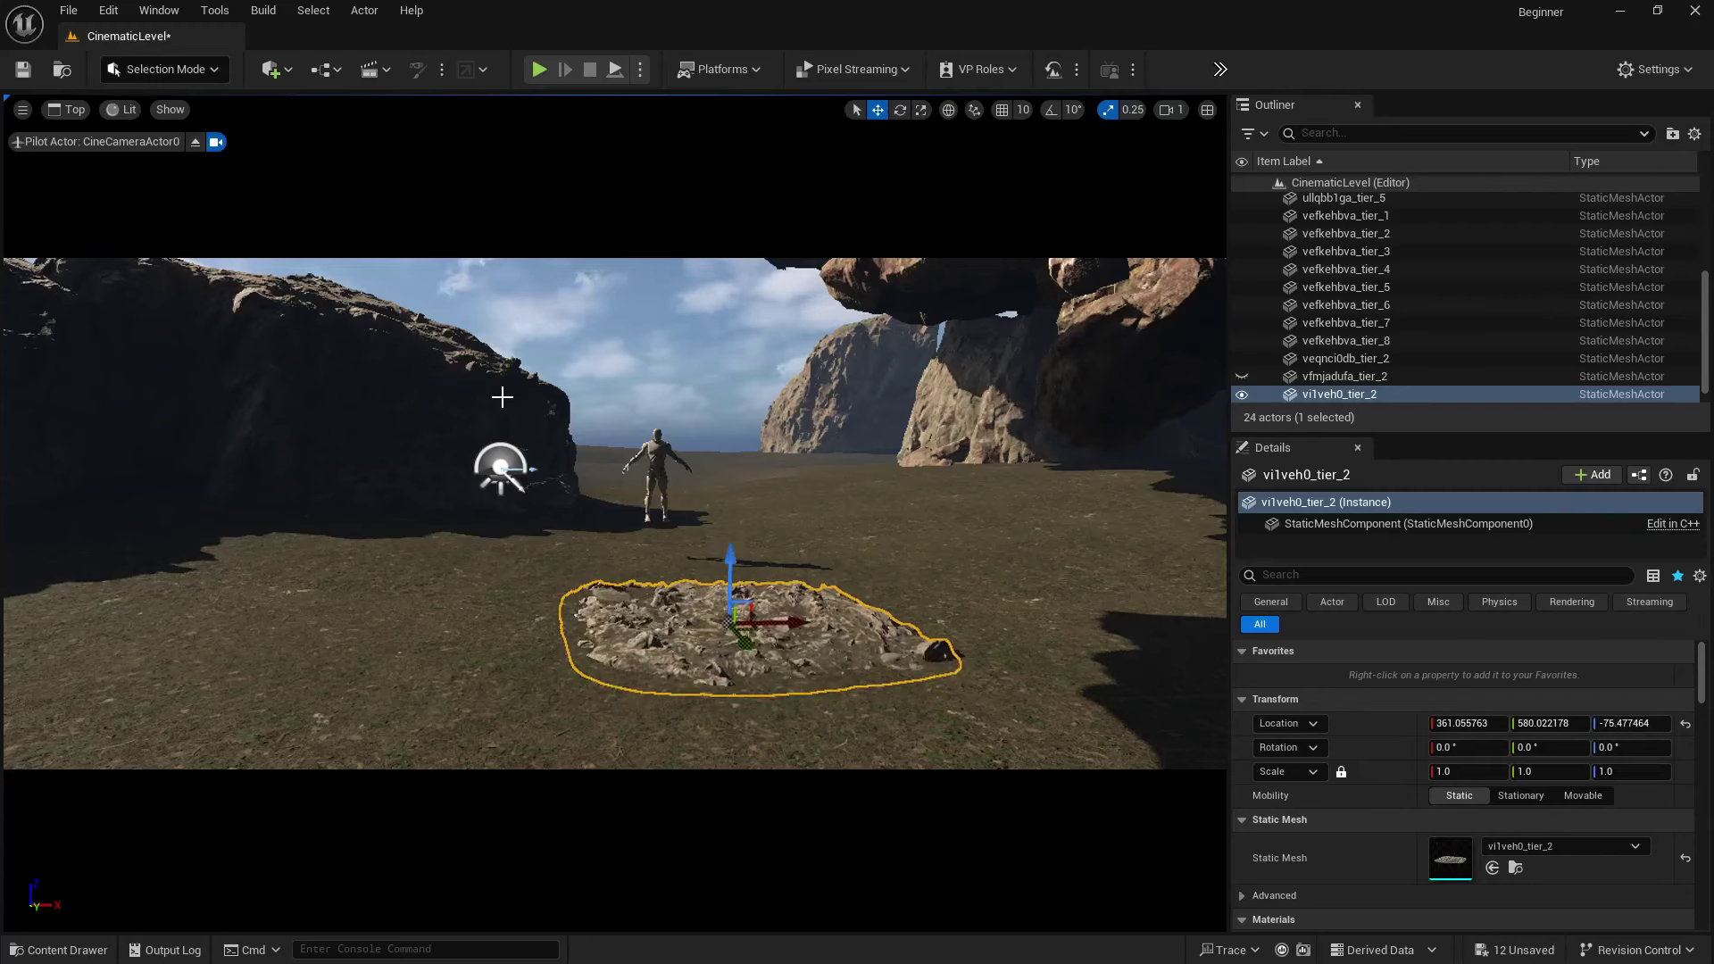
- Open the Fab marketplace and search for "ground" assets
click(54, 952)
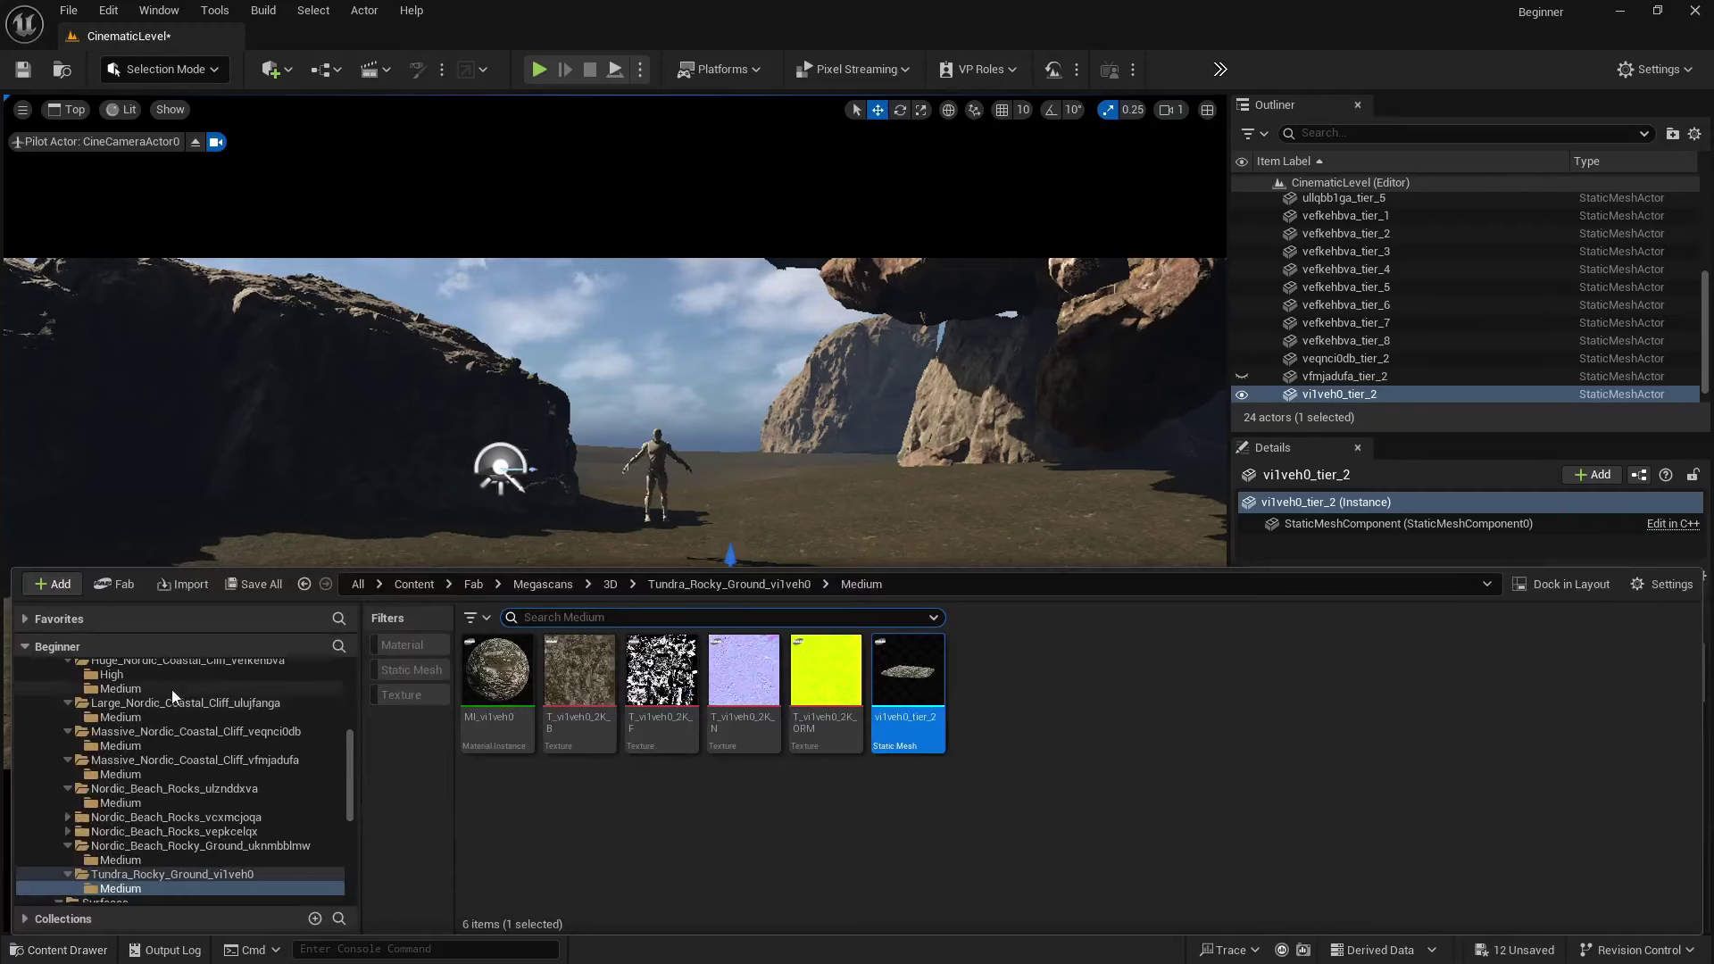
click(125, 587)
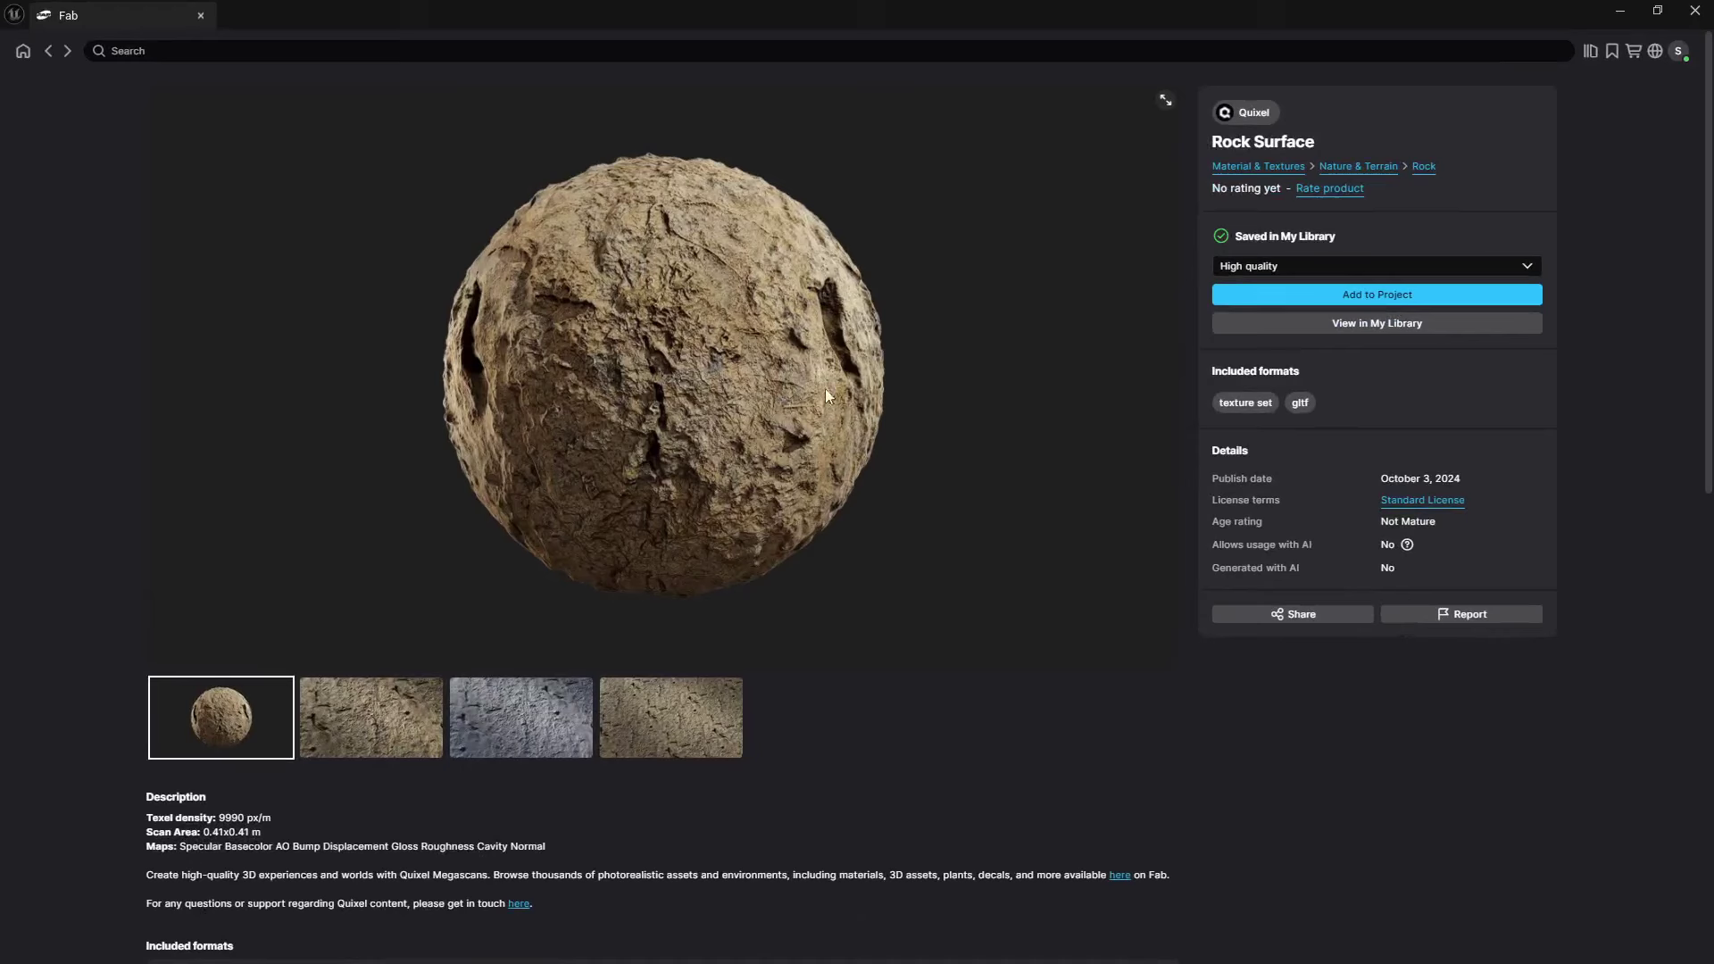
click(216, 50)
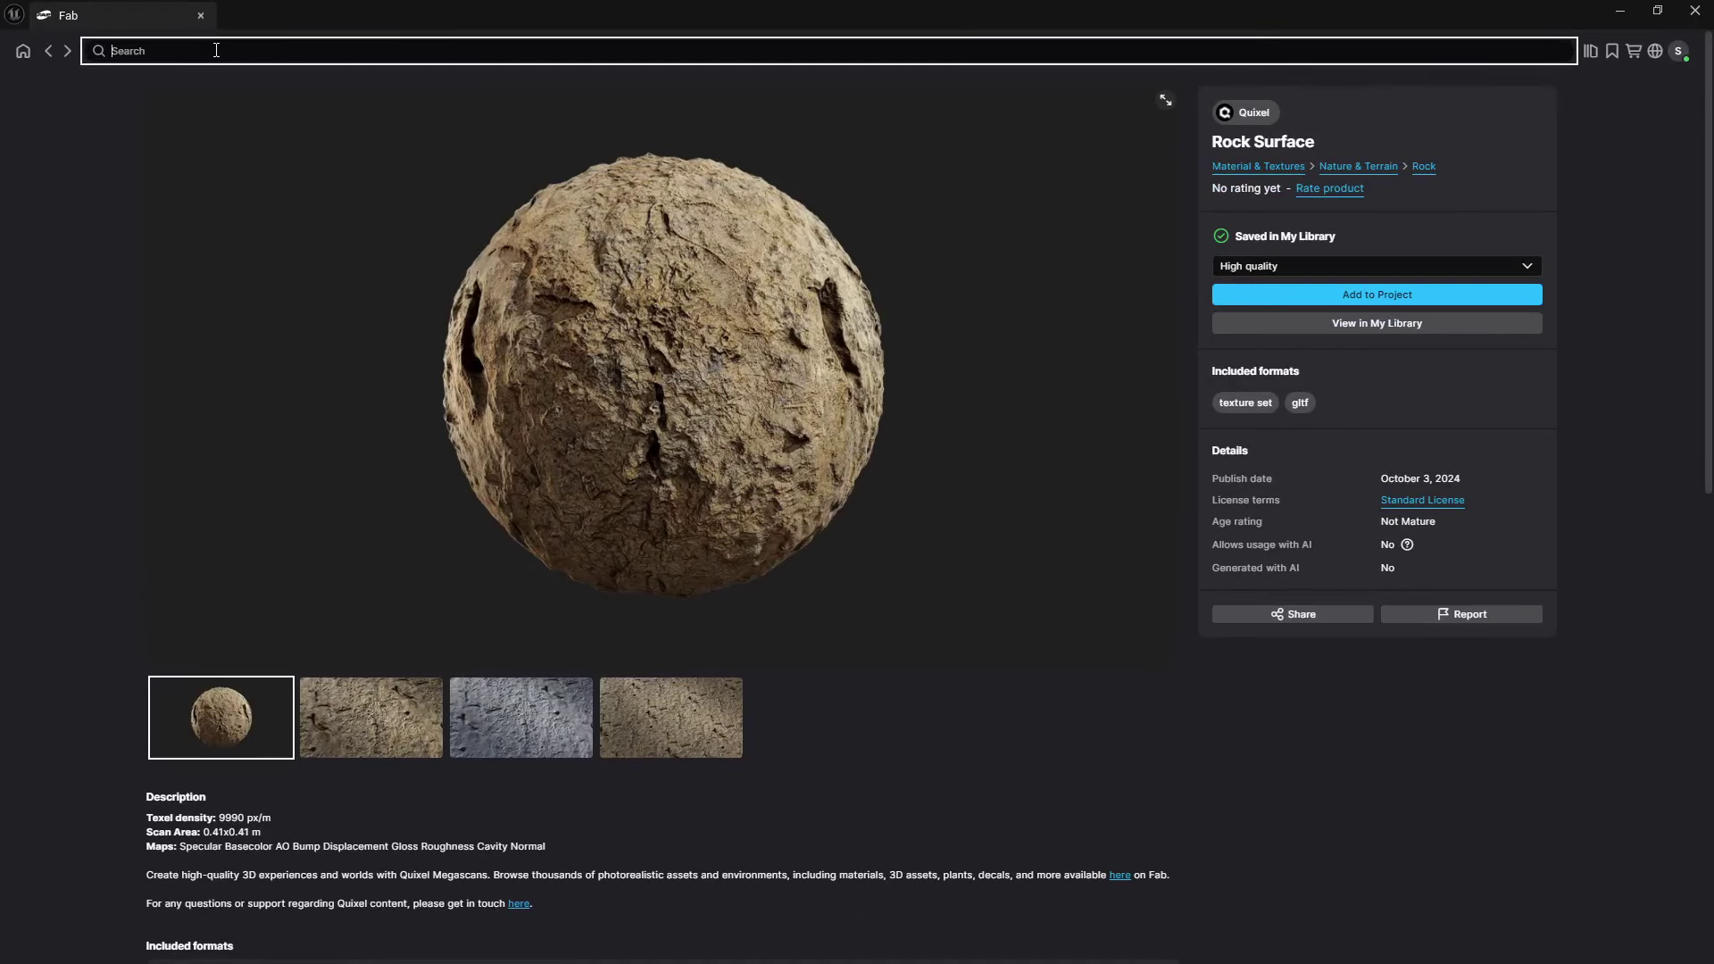
text(ground)
key(Return)
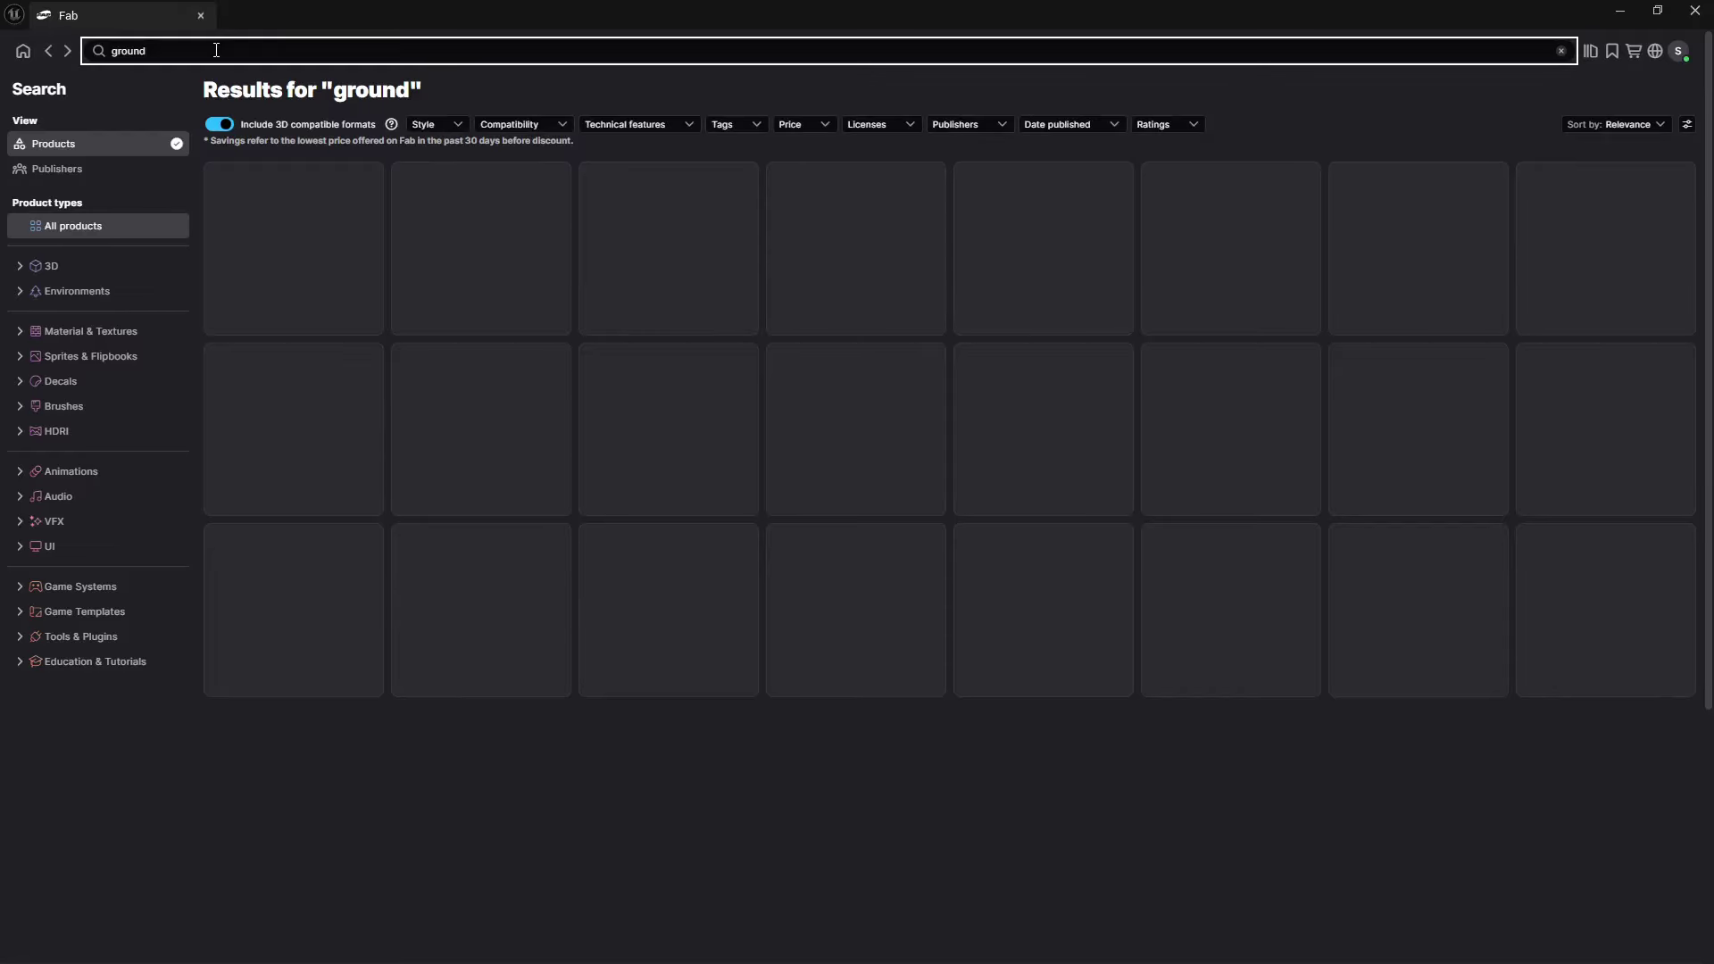
- Limit the Fab results to free products and open the Quixel Granite Rocky Ground asset
click(806, 127)
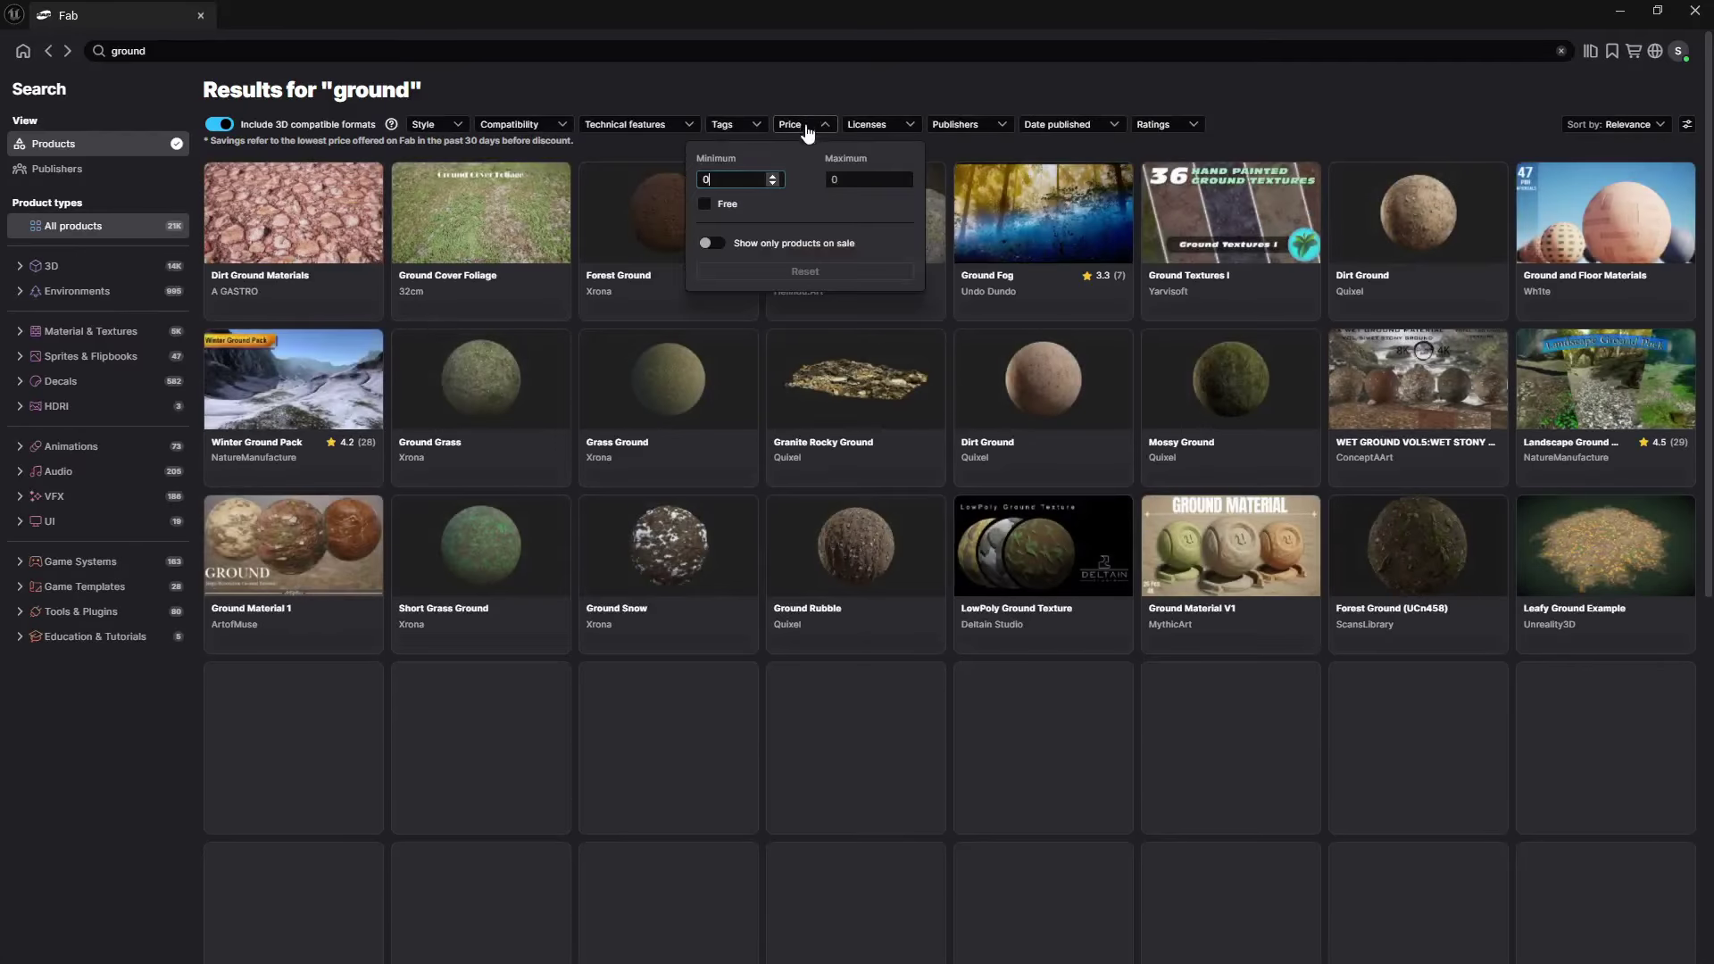
click(707, 206)
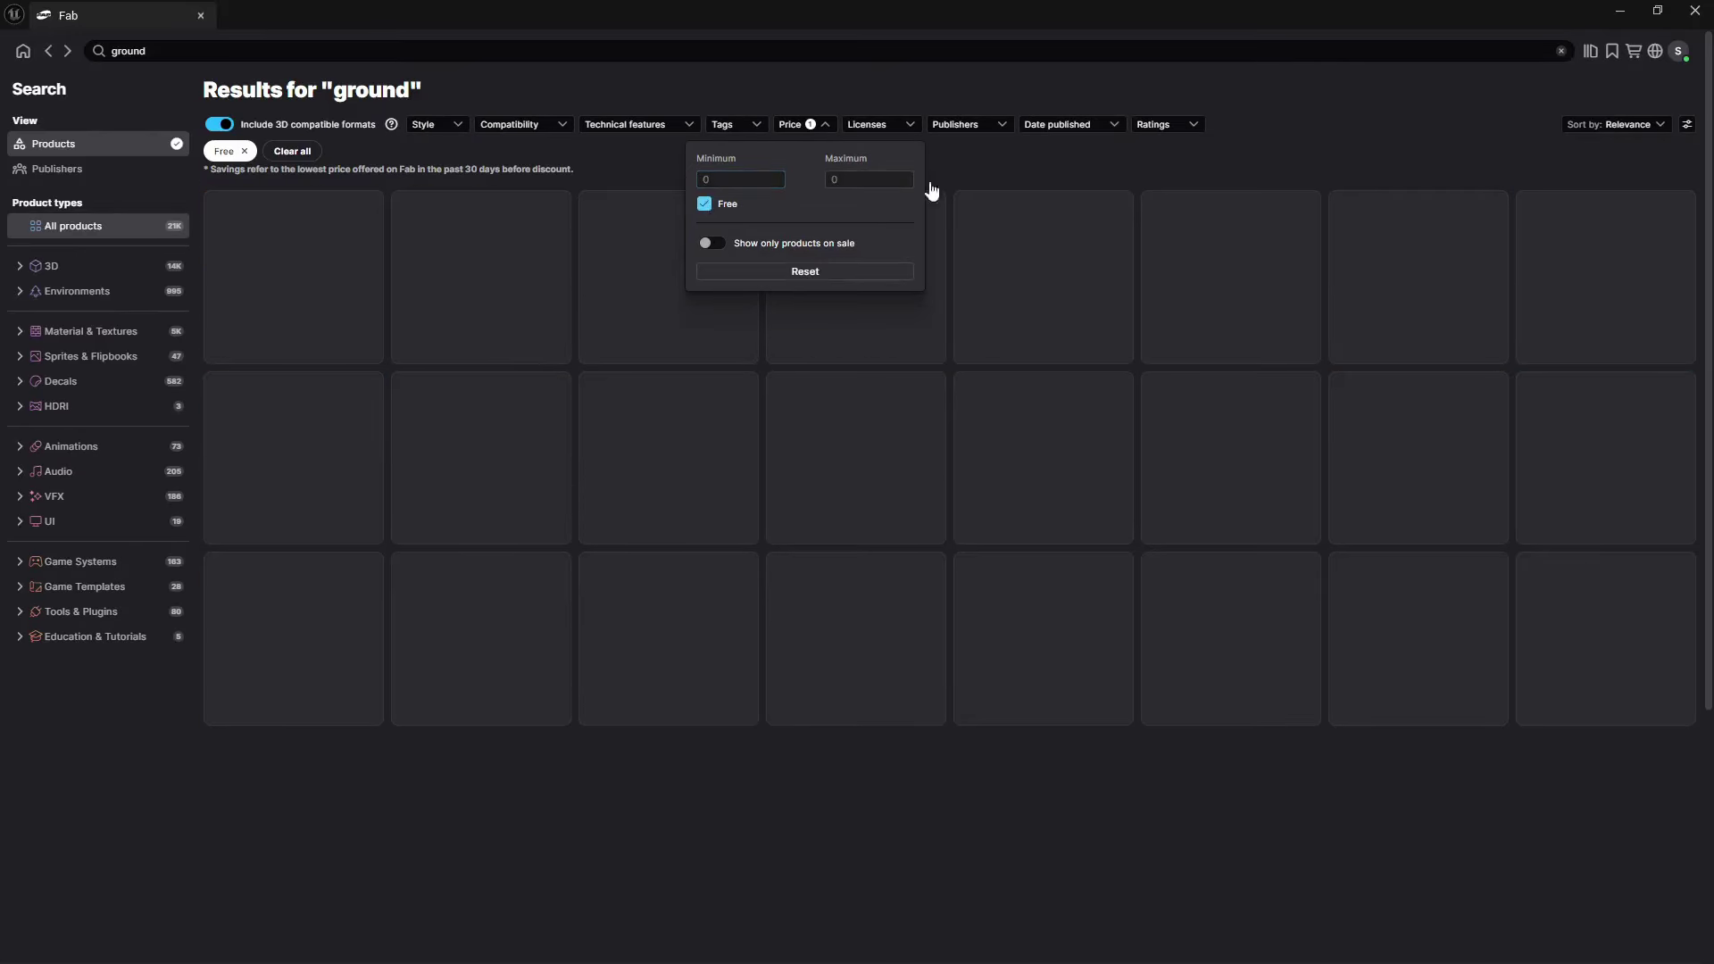
click(1271, 89)
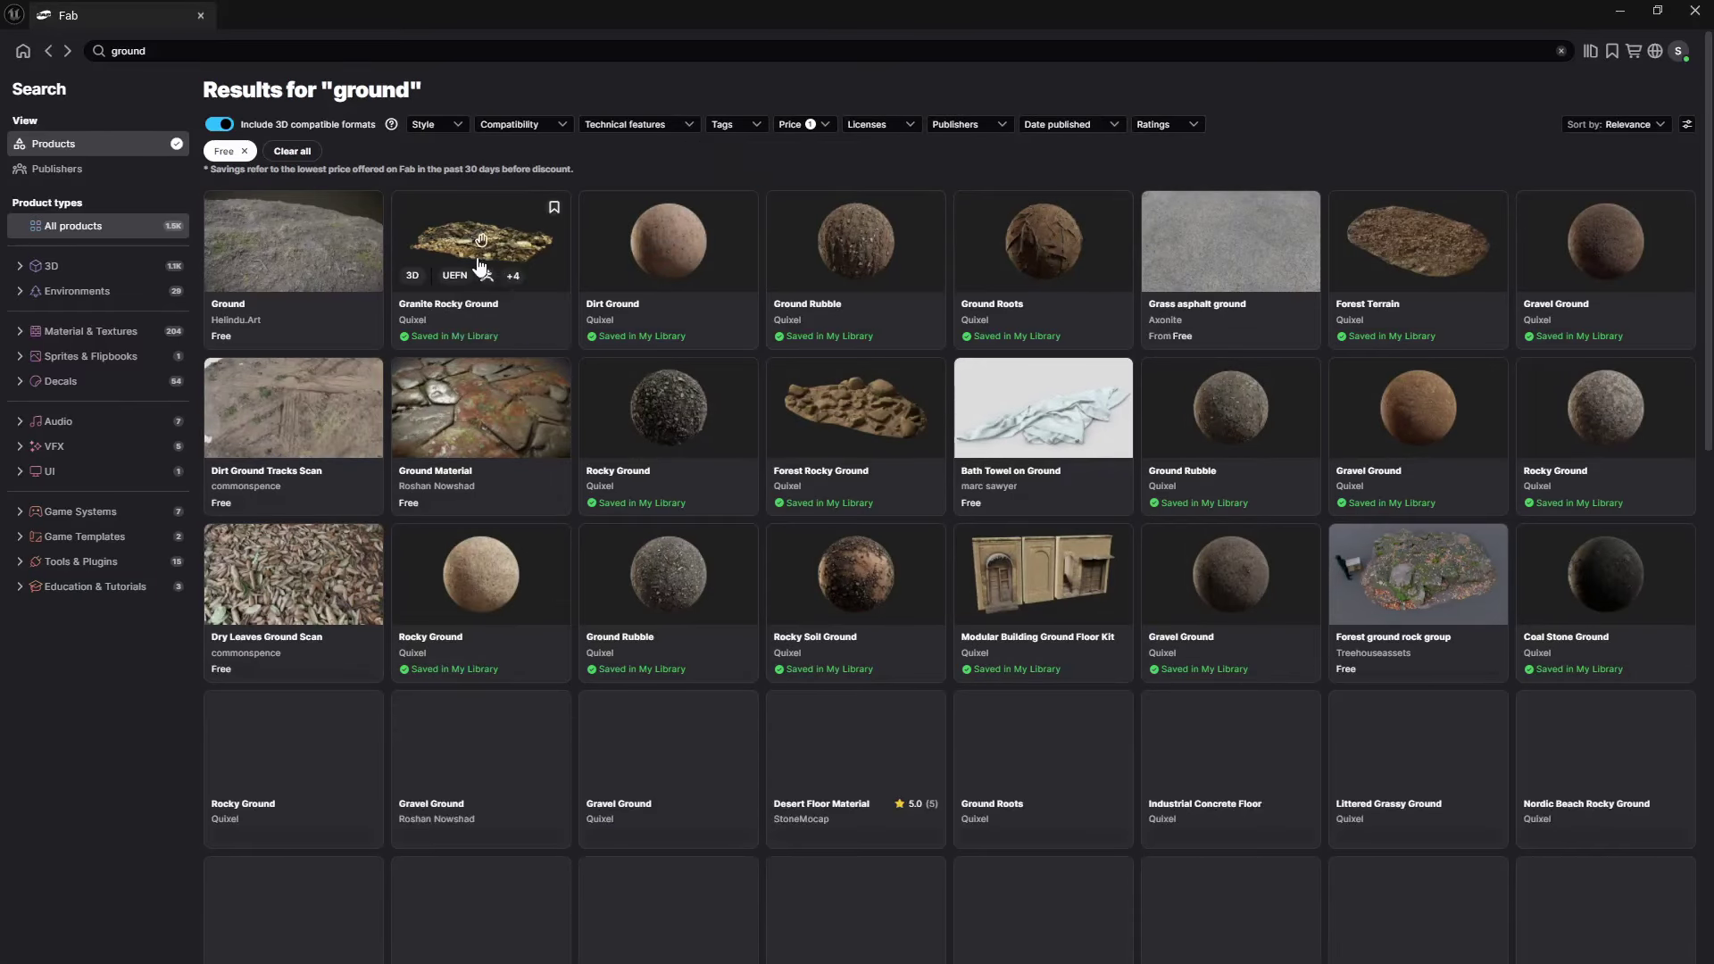
click(457, 236)
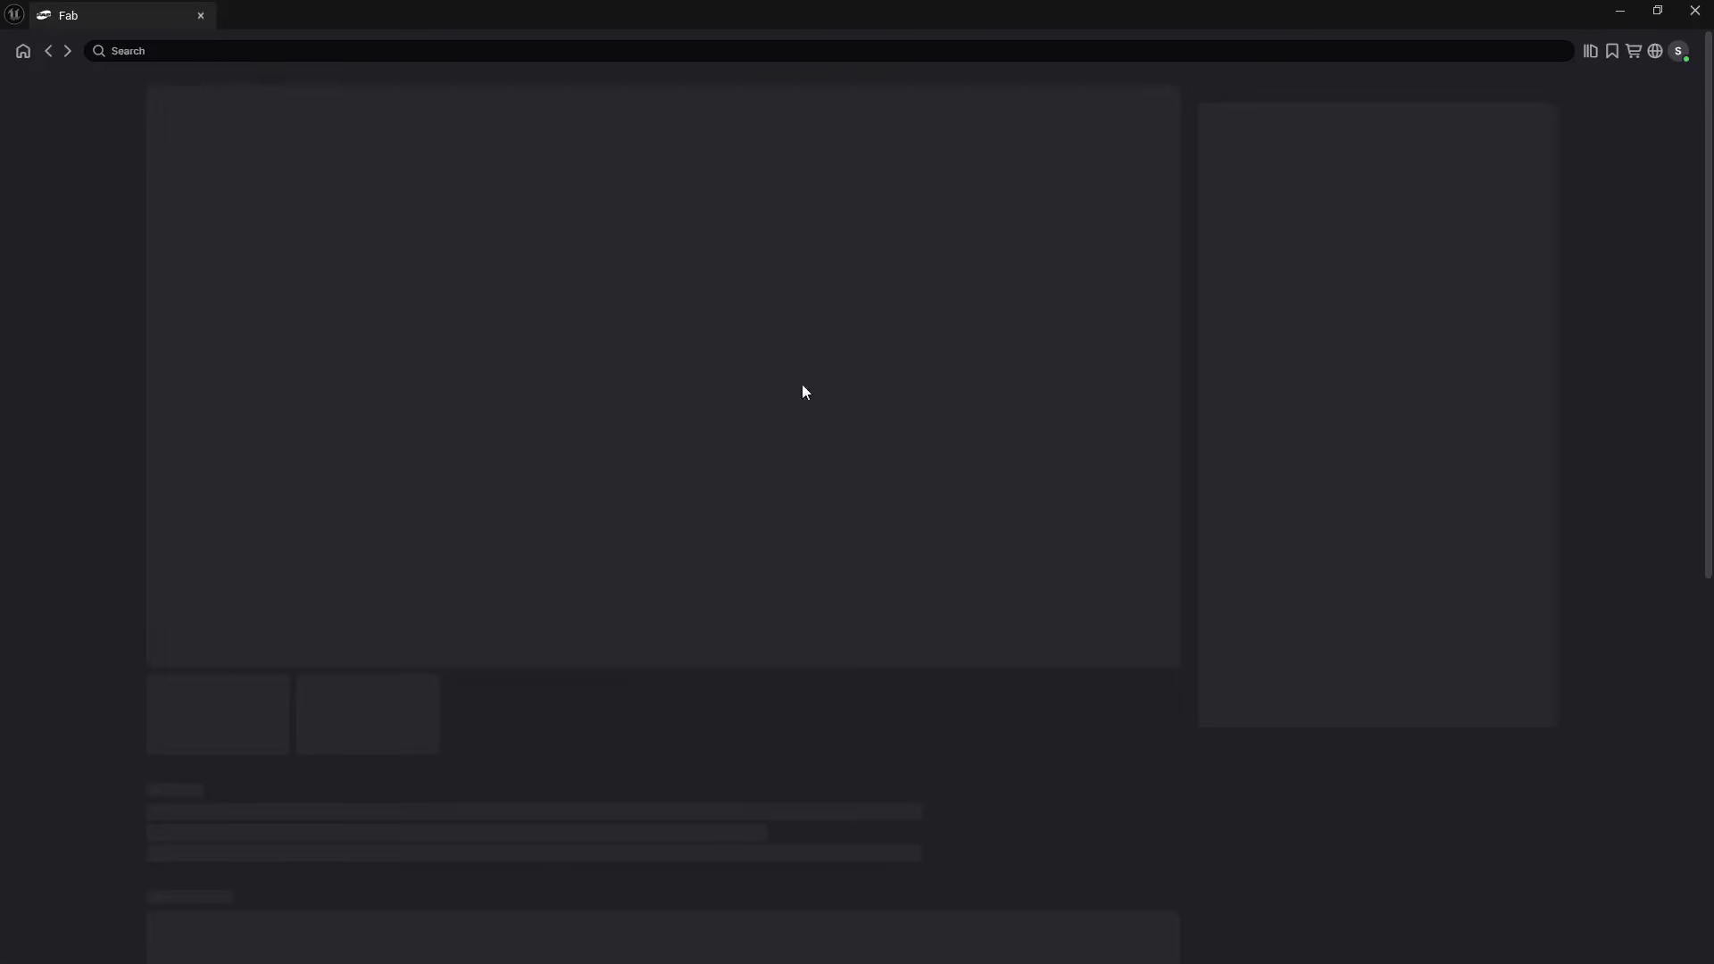
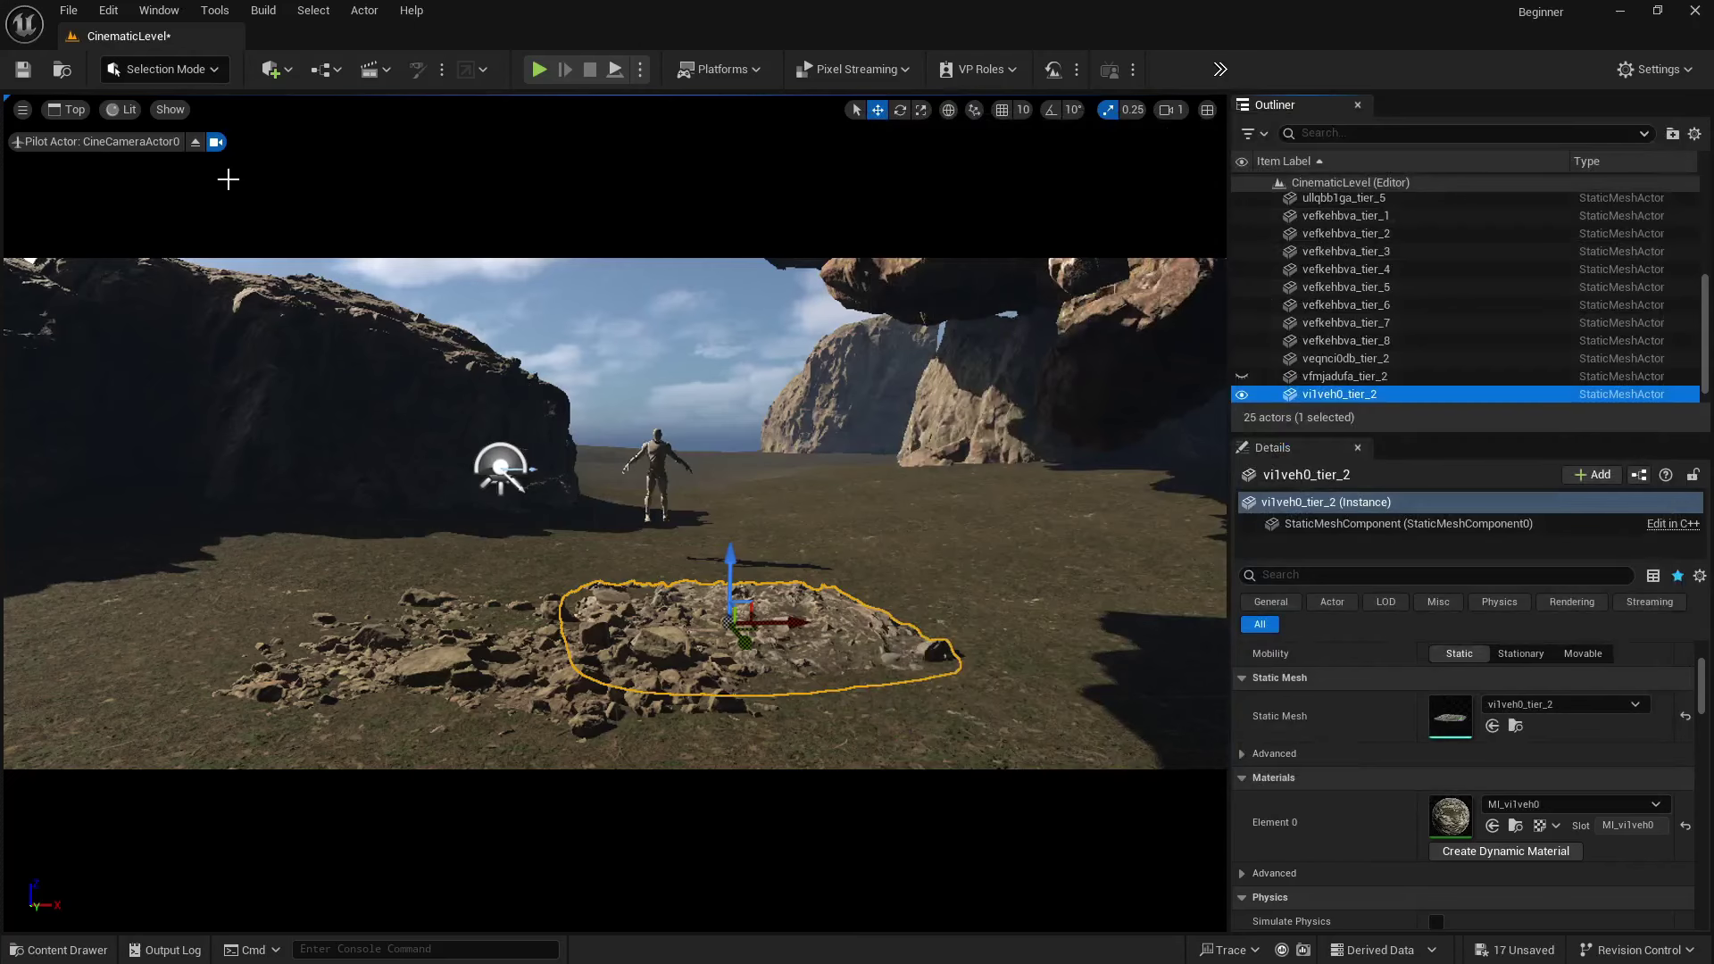
- Stop piloting the cine camera and switch the viewport to the Perspective view
click(195, 142)
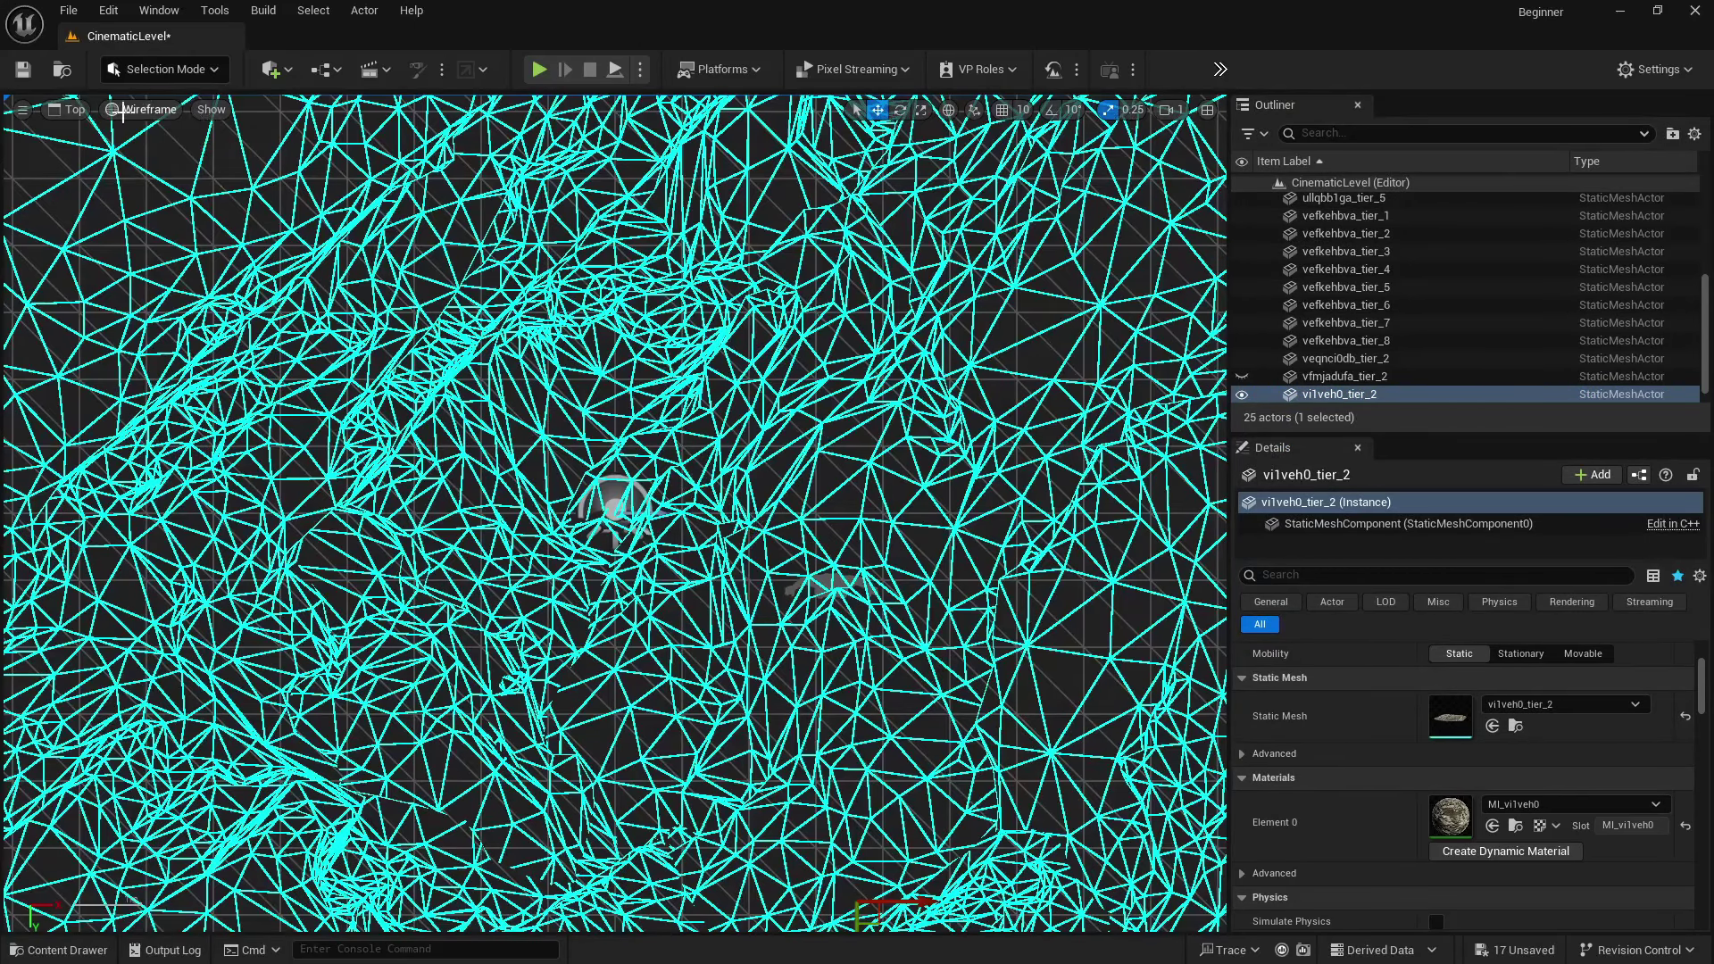
click(71, 109)
click(123, 161)
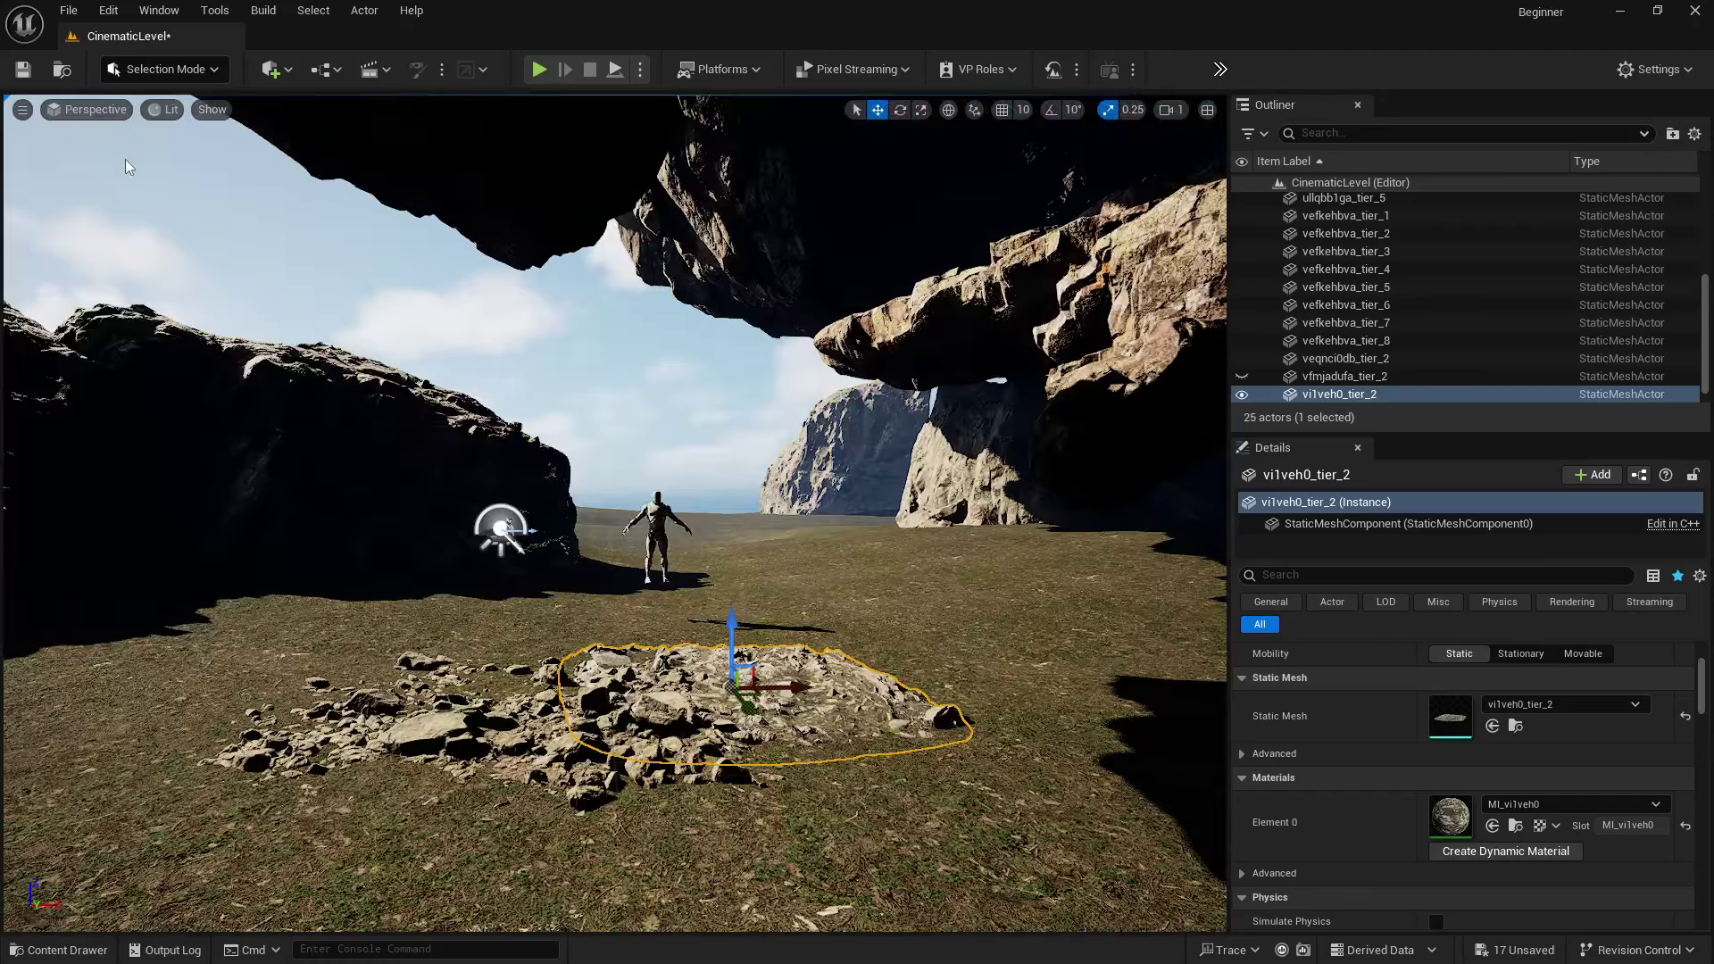
- Select both rocky ground patches, reFto_tier_1 and vi1veh0_tier_2, in front of the mannequin
right_drag(583, 545, 580, 687)
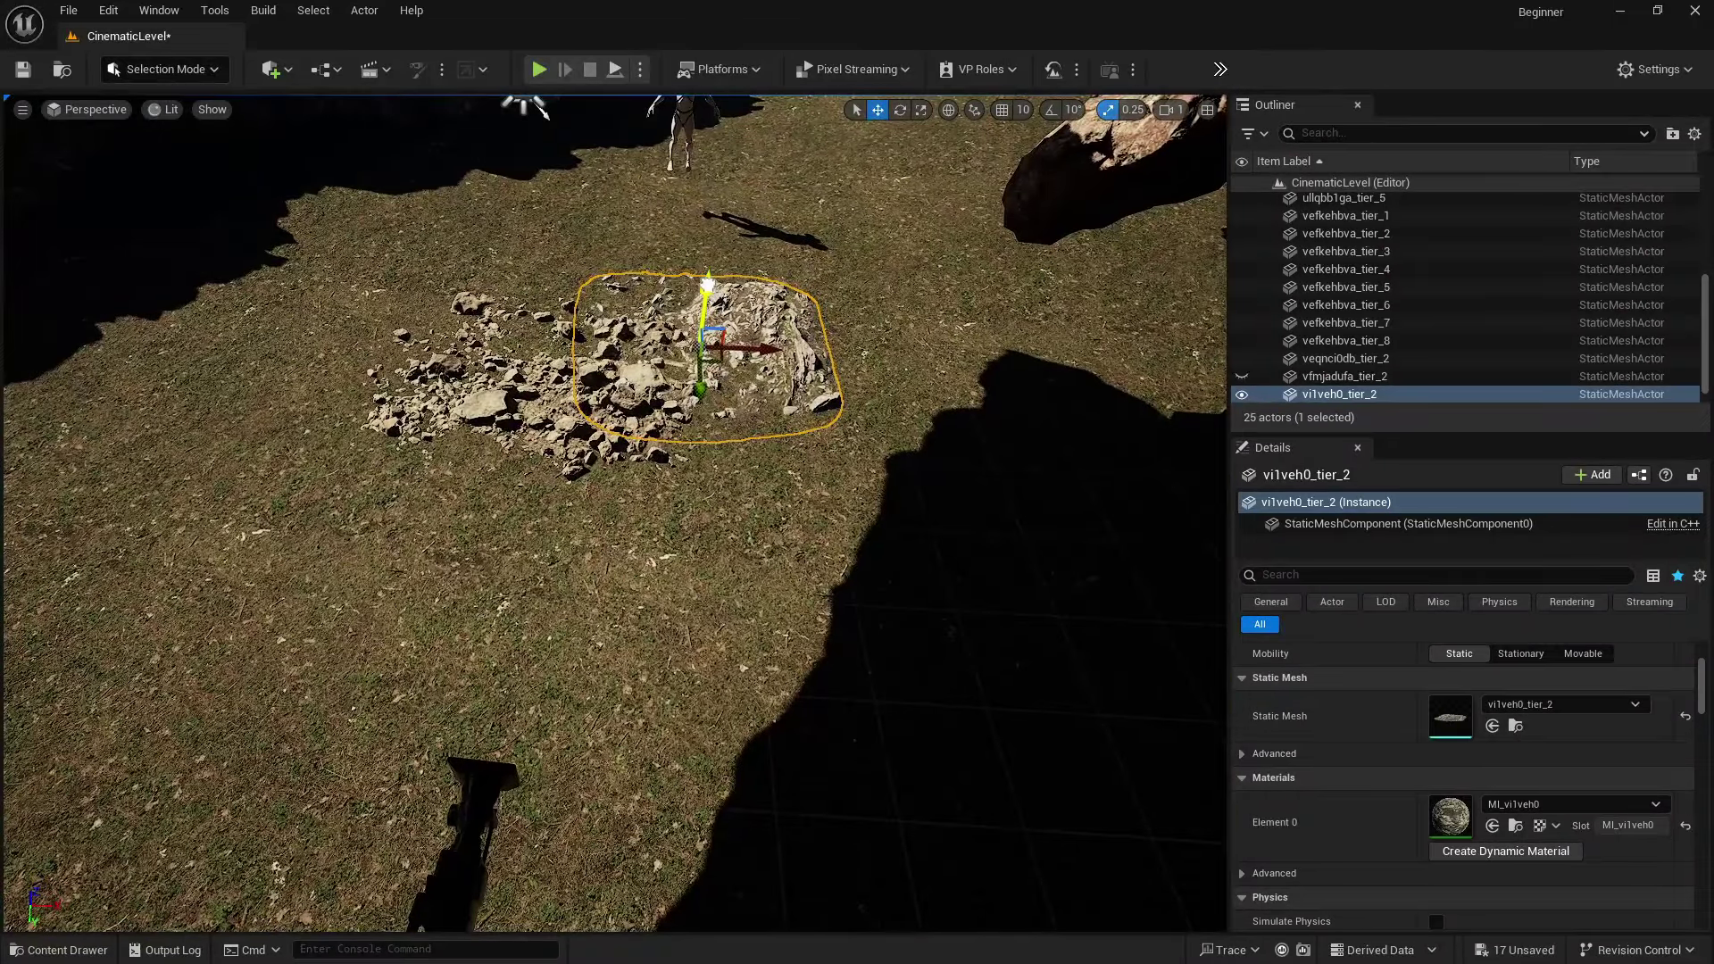
click(482, 393)
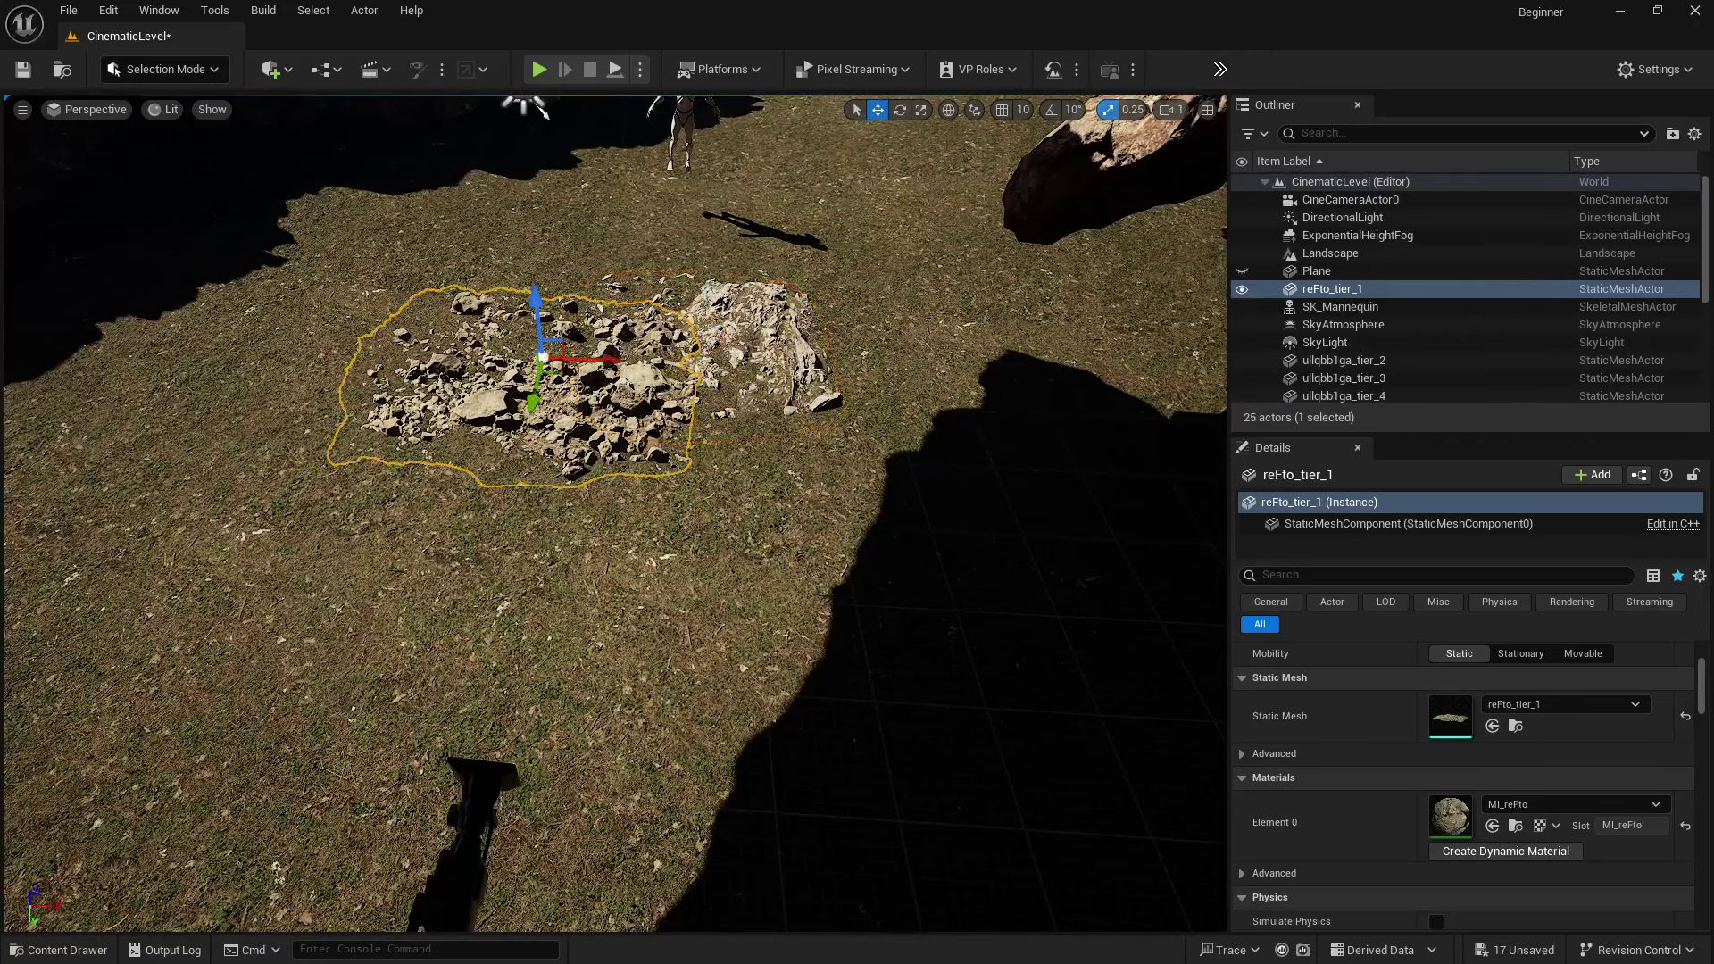
ctrl+click(700, 384)
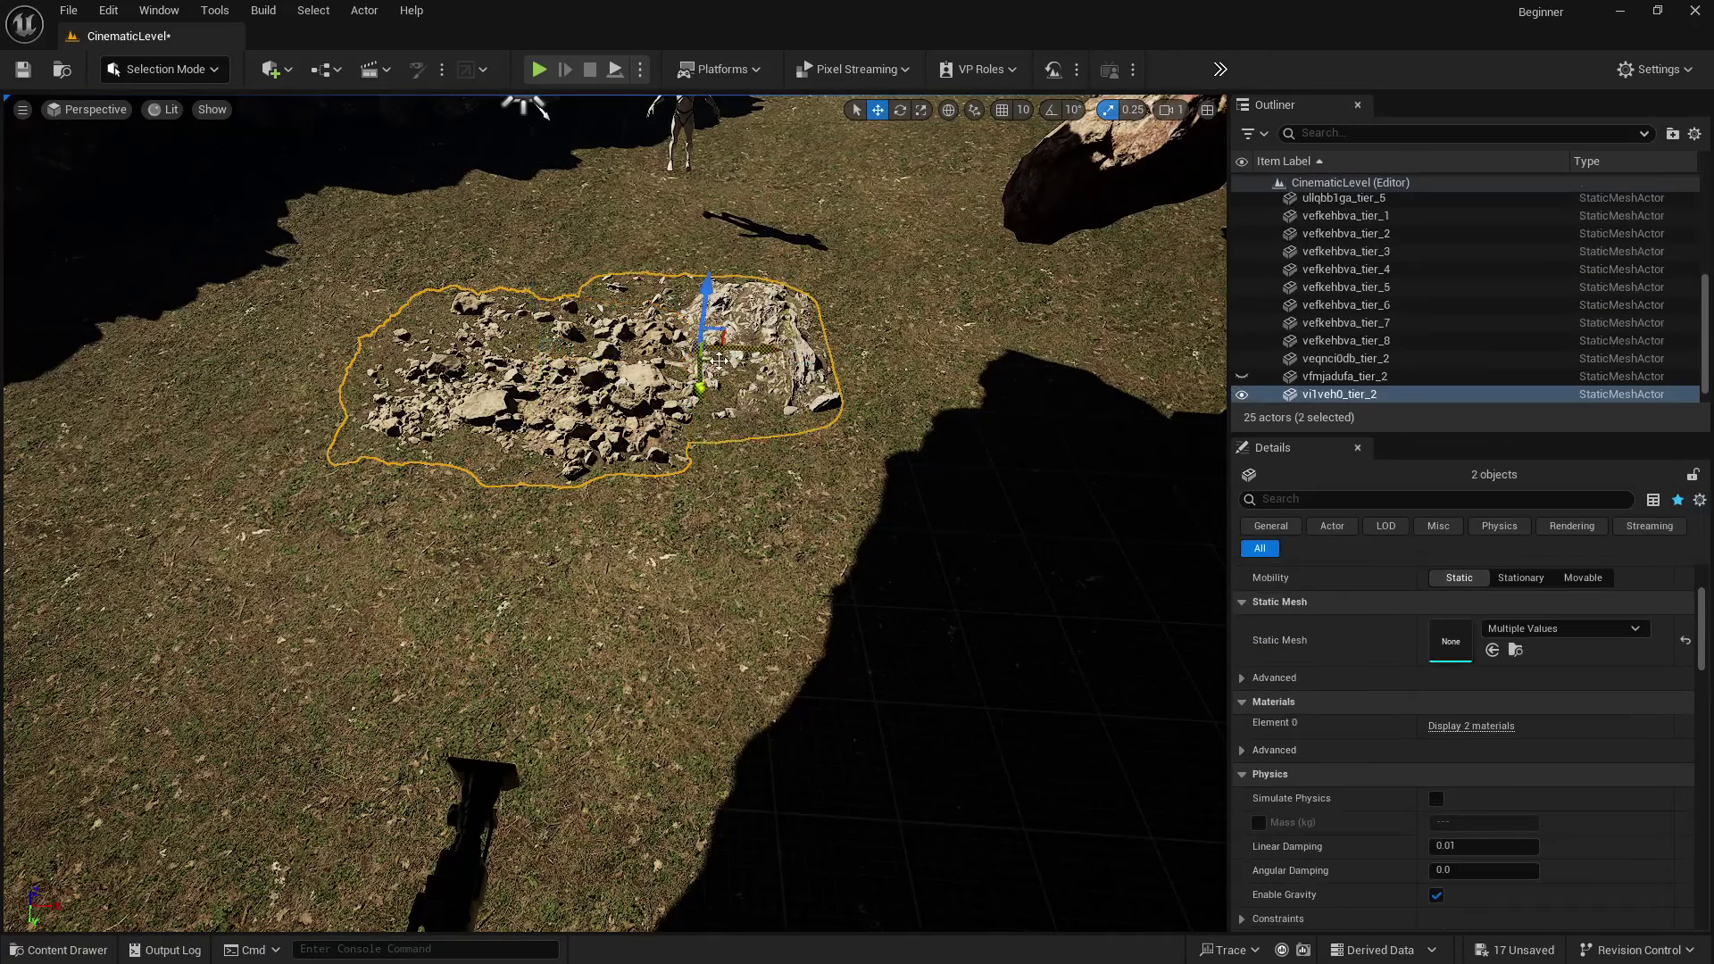
alt+drag(715, 374, 561, 354)
key(e)
key(ctrl+z)
key(ctrl+z)
key(w)
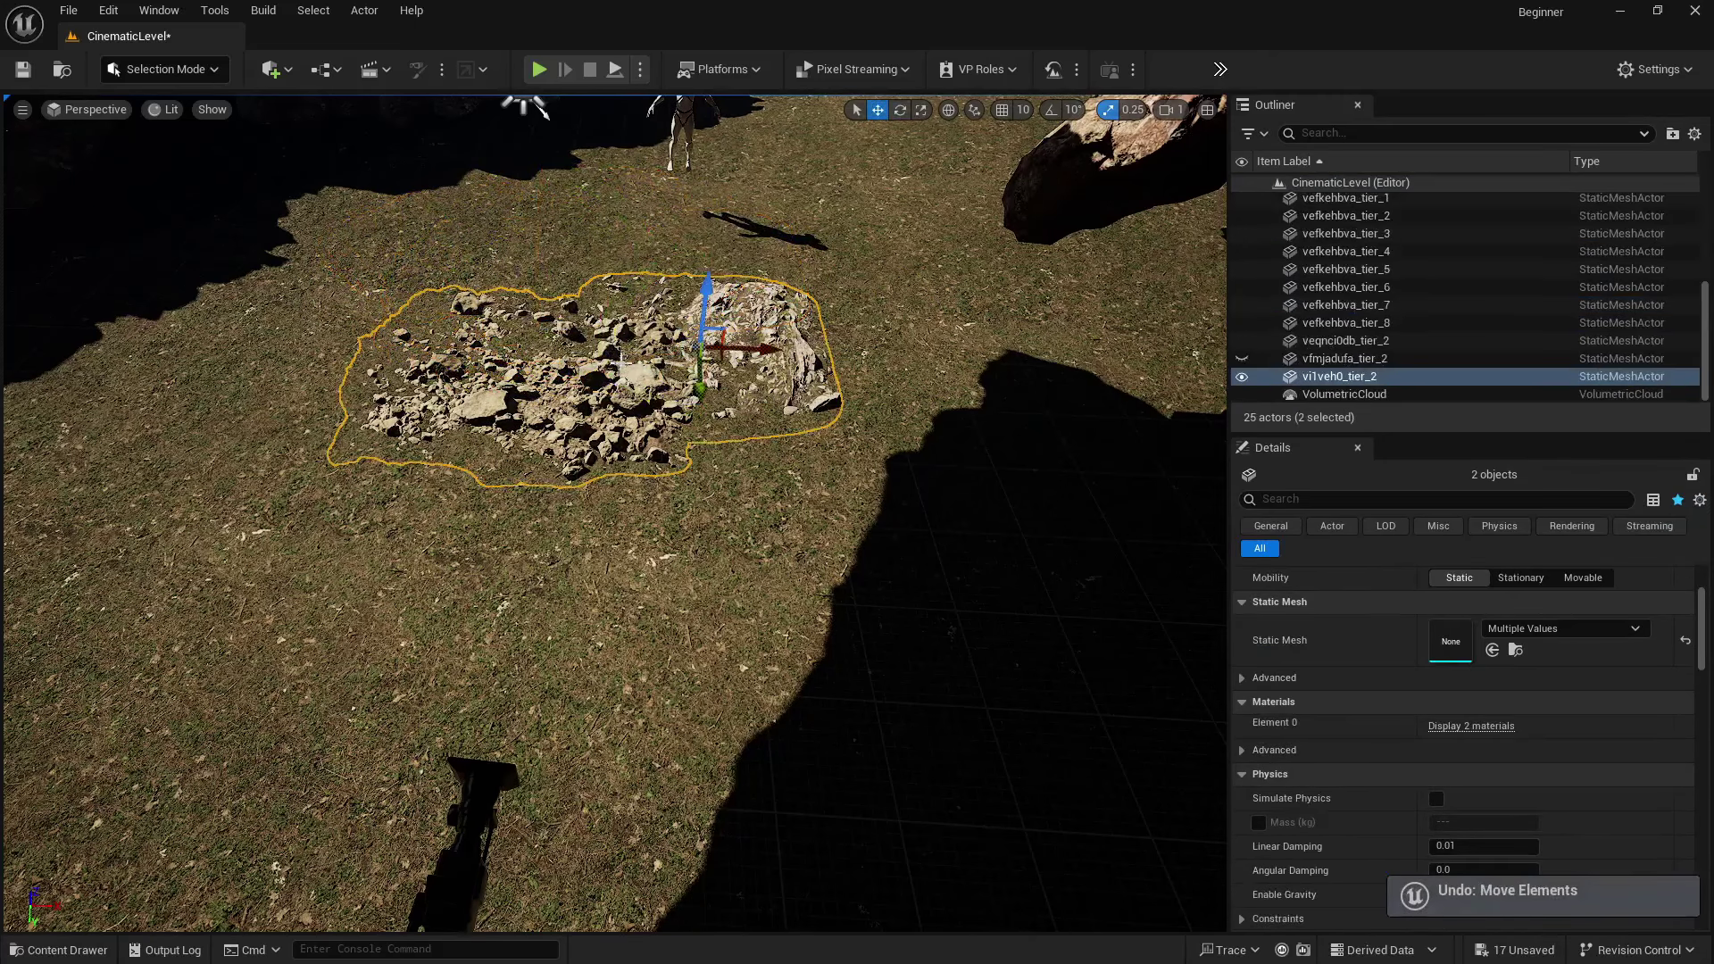
- Duplicate the two selected rocky ground patches, rotate the copies and place them against the originals on the side toward the mannequin
alt+drag(721, 361, 526, 314)
key(e)
key(w)
drag(554, 210, 543, 204)
- Lower the copied reFto_tier_2 rock patch slightly and rotate it so its rocks look different from the original
right_drag(558, 241, 299, 233)
click(830, 460)
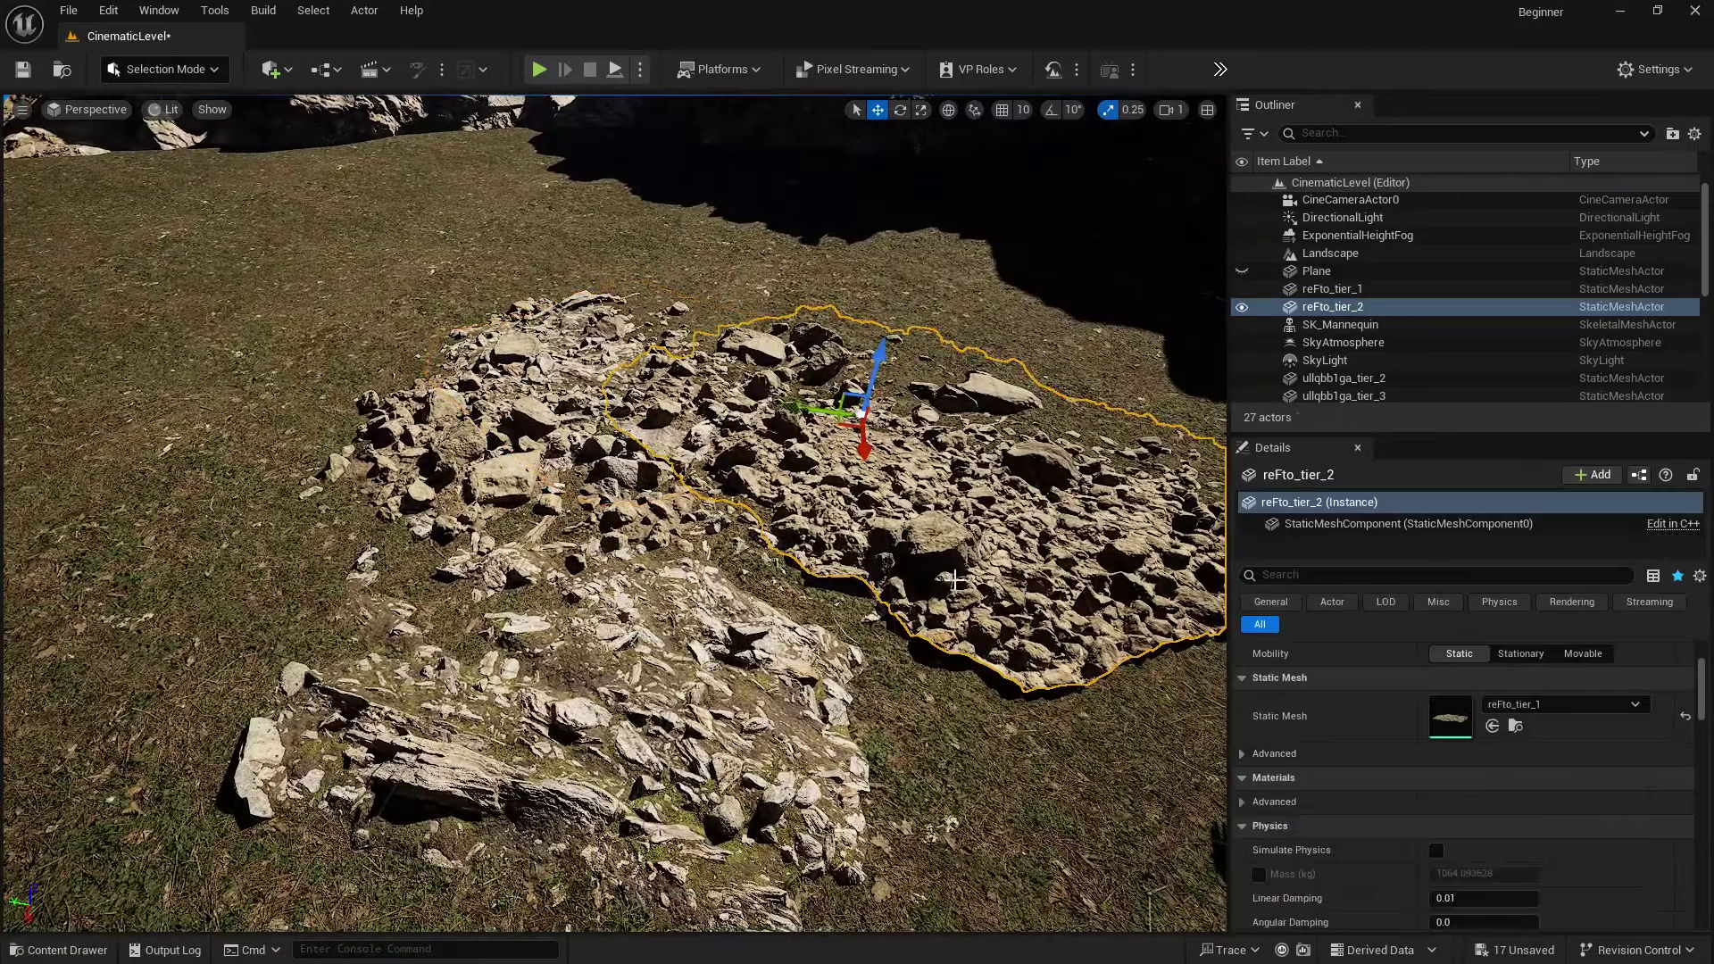
drag(875, 359, 872, 363)
key(e)
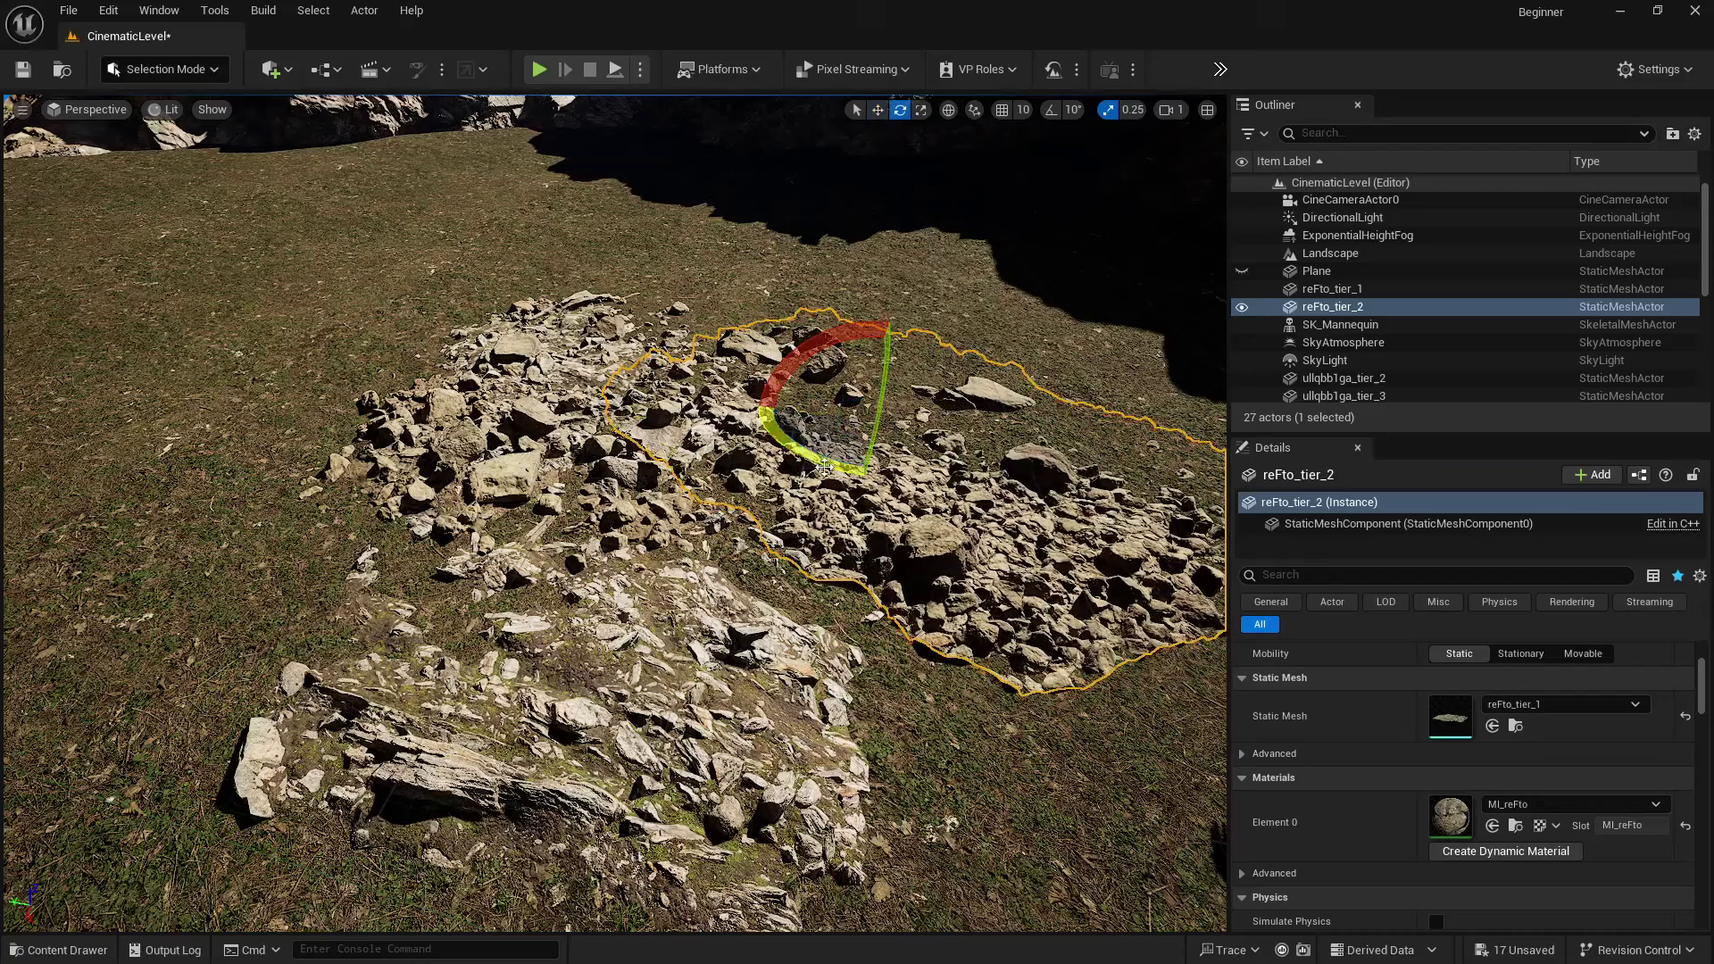
drag(861, 460, 763, 443)
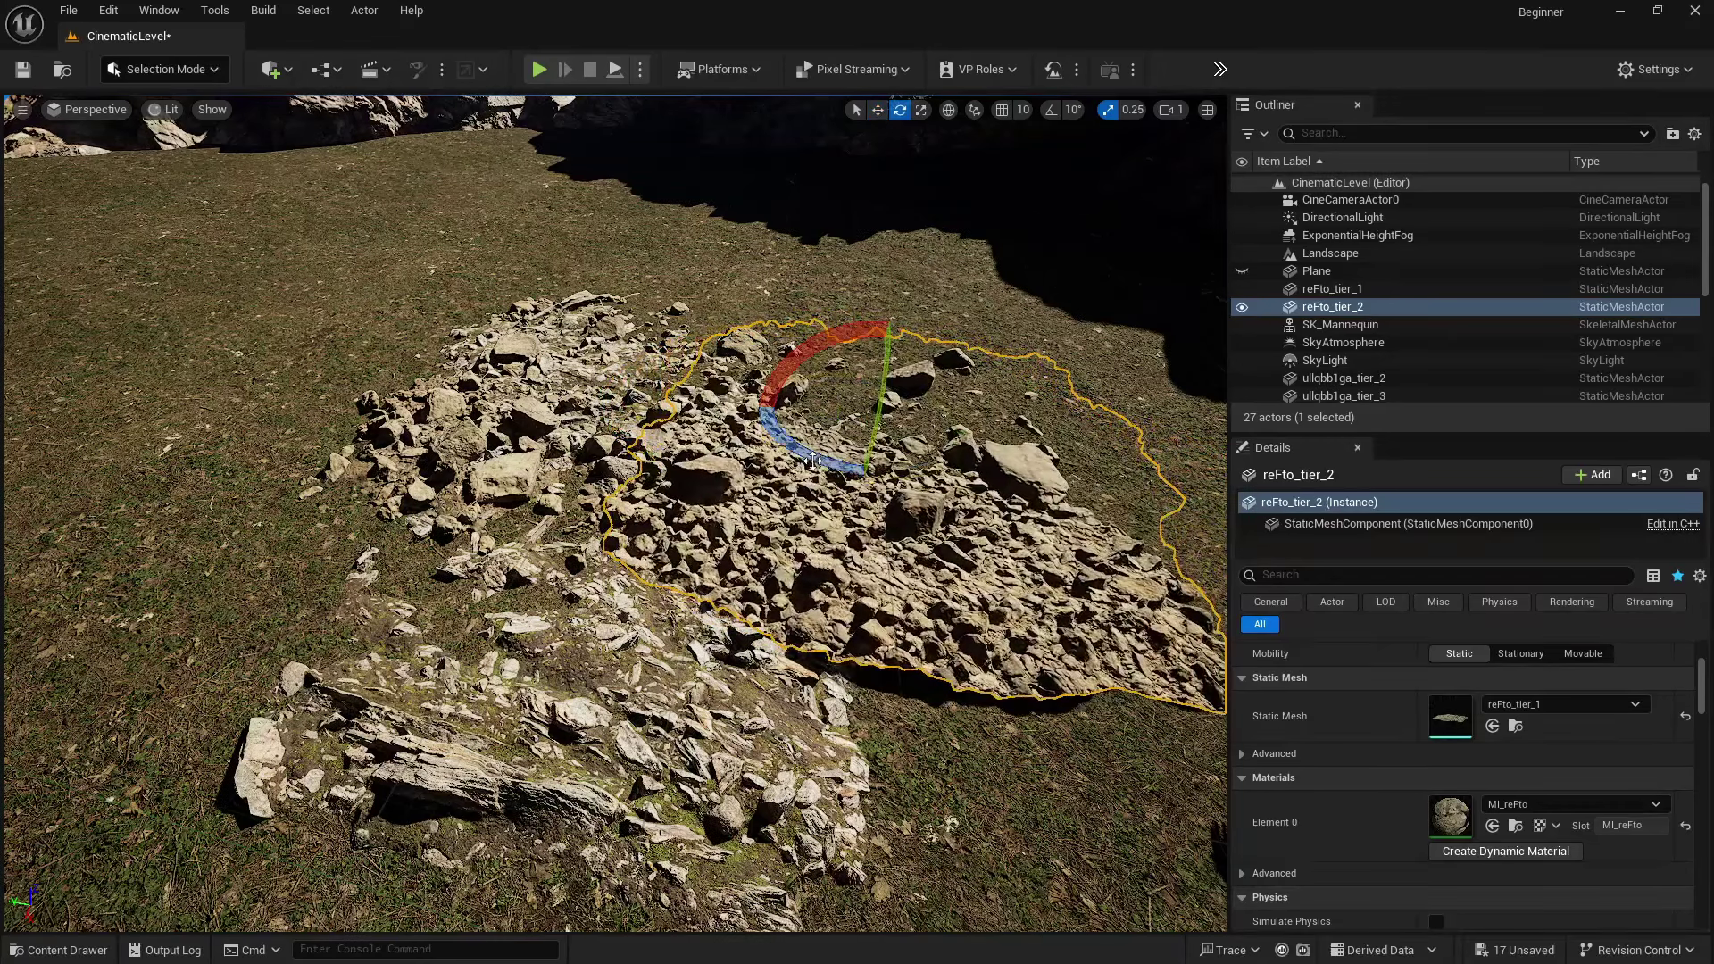
mouse_move(882, 393)
mouse_down()
mouse_move(875, 418)
mouse_move(868, 368)
mouse_up()
key(w)
- Nudge the reFto_tier_1 rock patch sideways and slightly down to blend it with the neighbouring patches
right_drag(825, 386, 964, 379)
right_drag(686, 431, 830, 437)
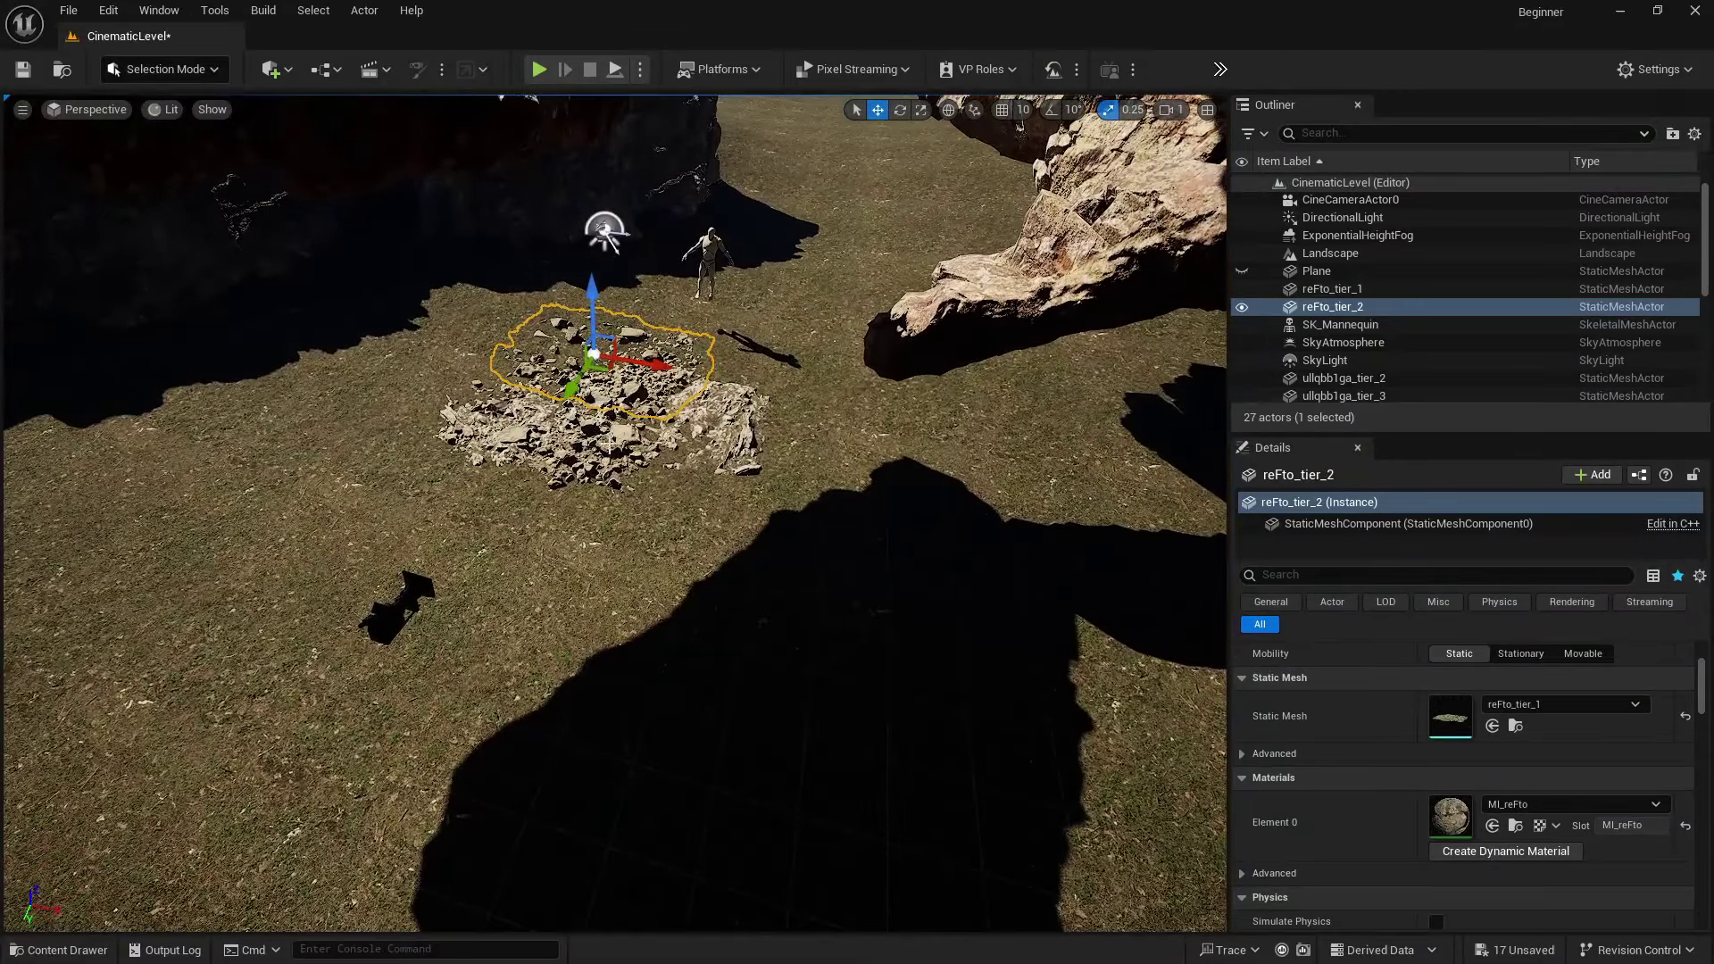
click(684, 452)
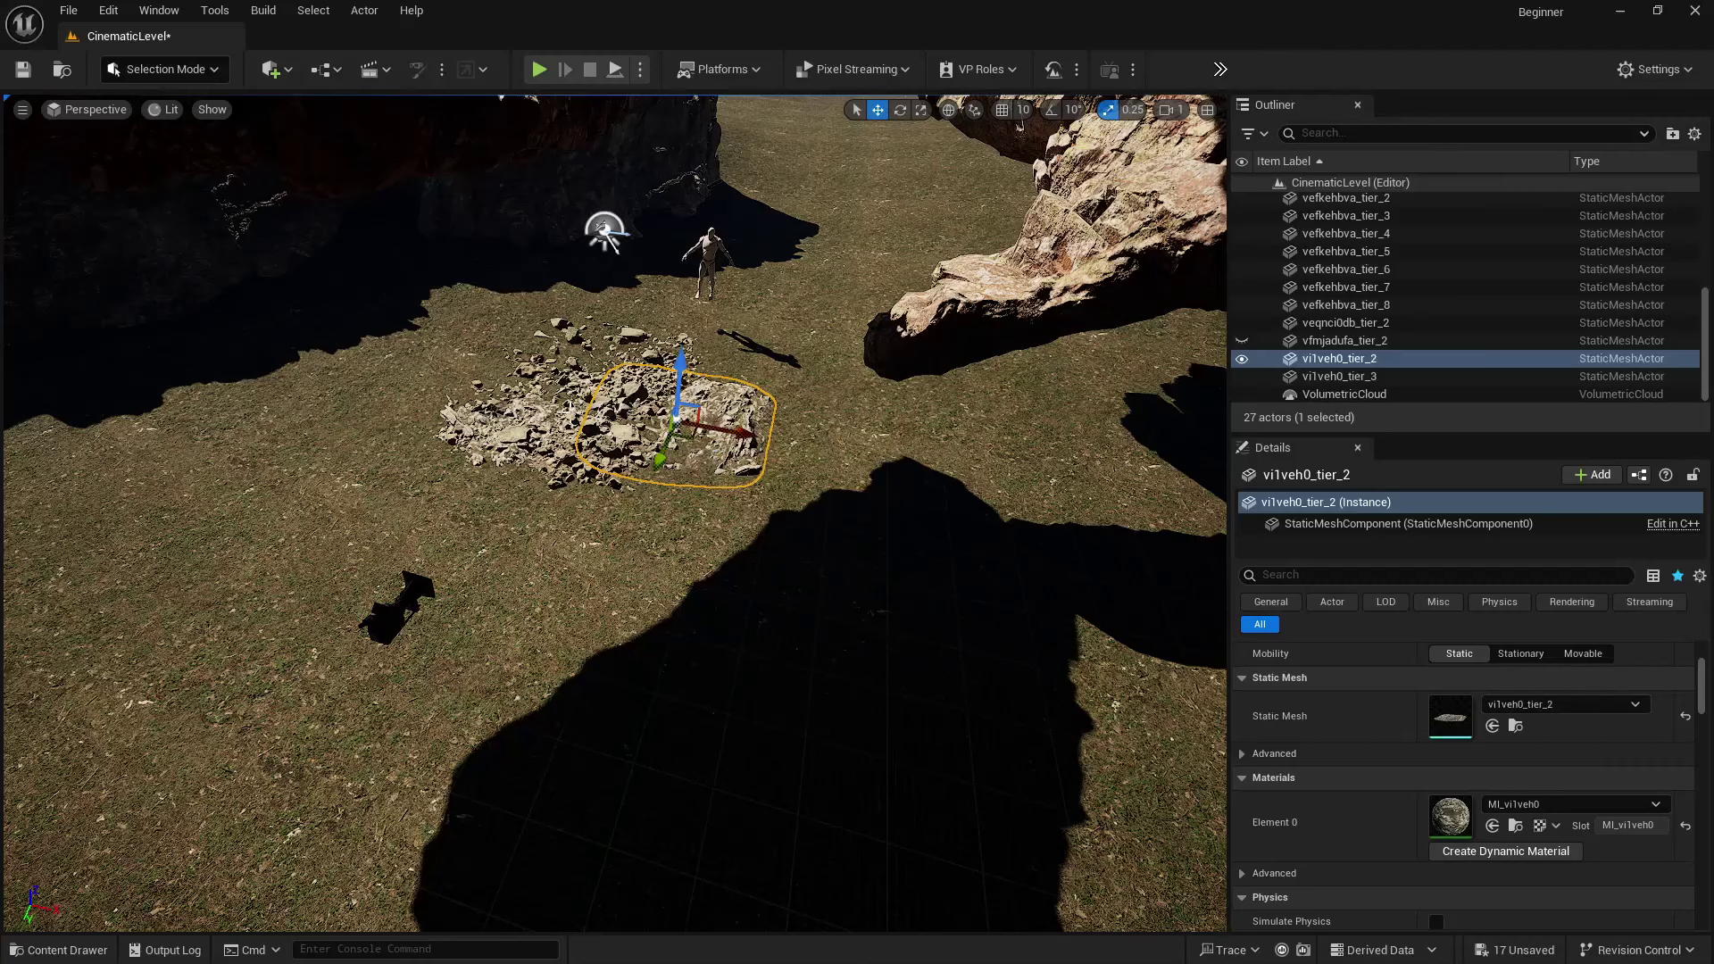
click(536, 425)
drag(613, 422, 628, 423)
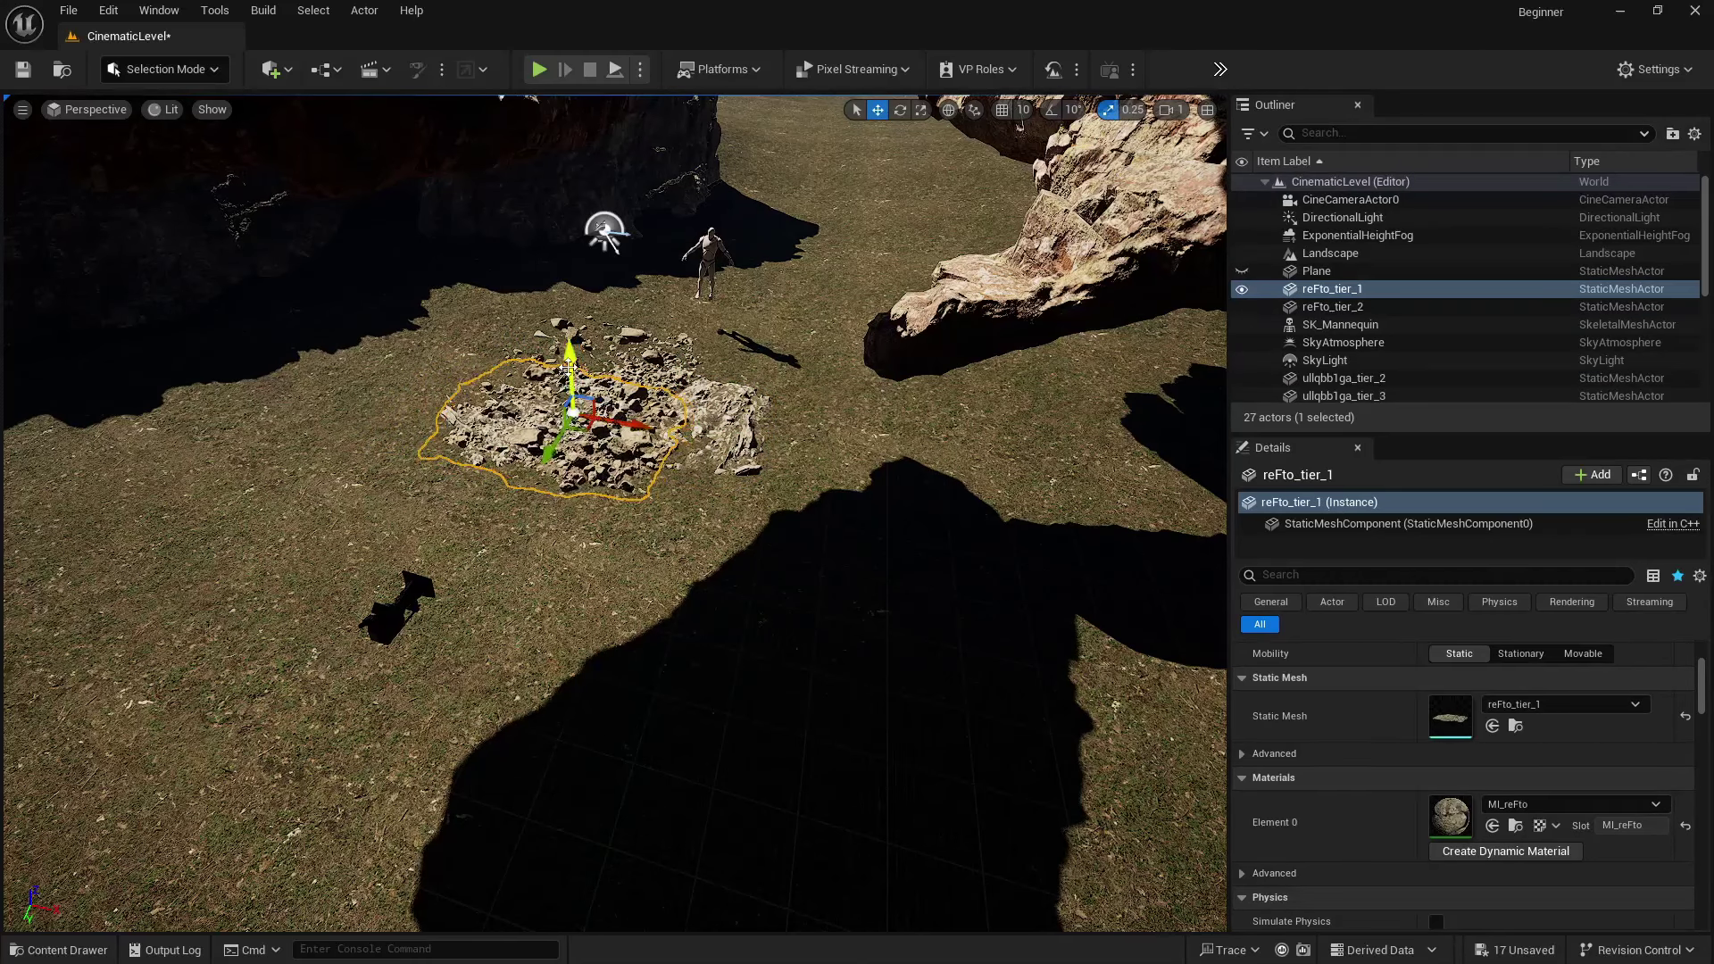
drag(568, 365, 564, 375)
click(503, 431)
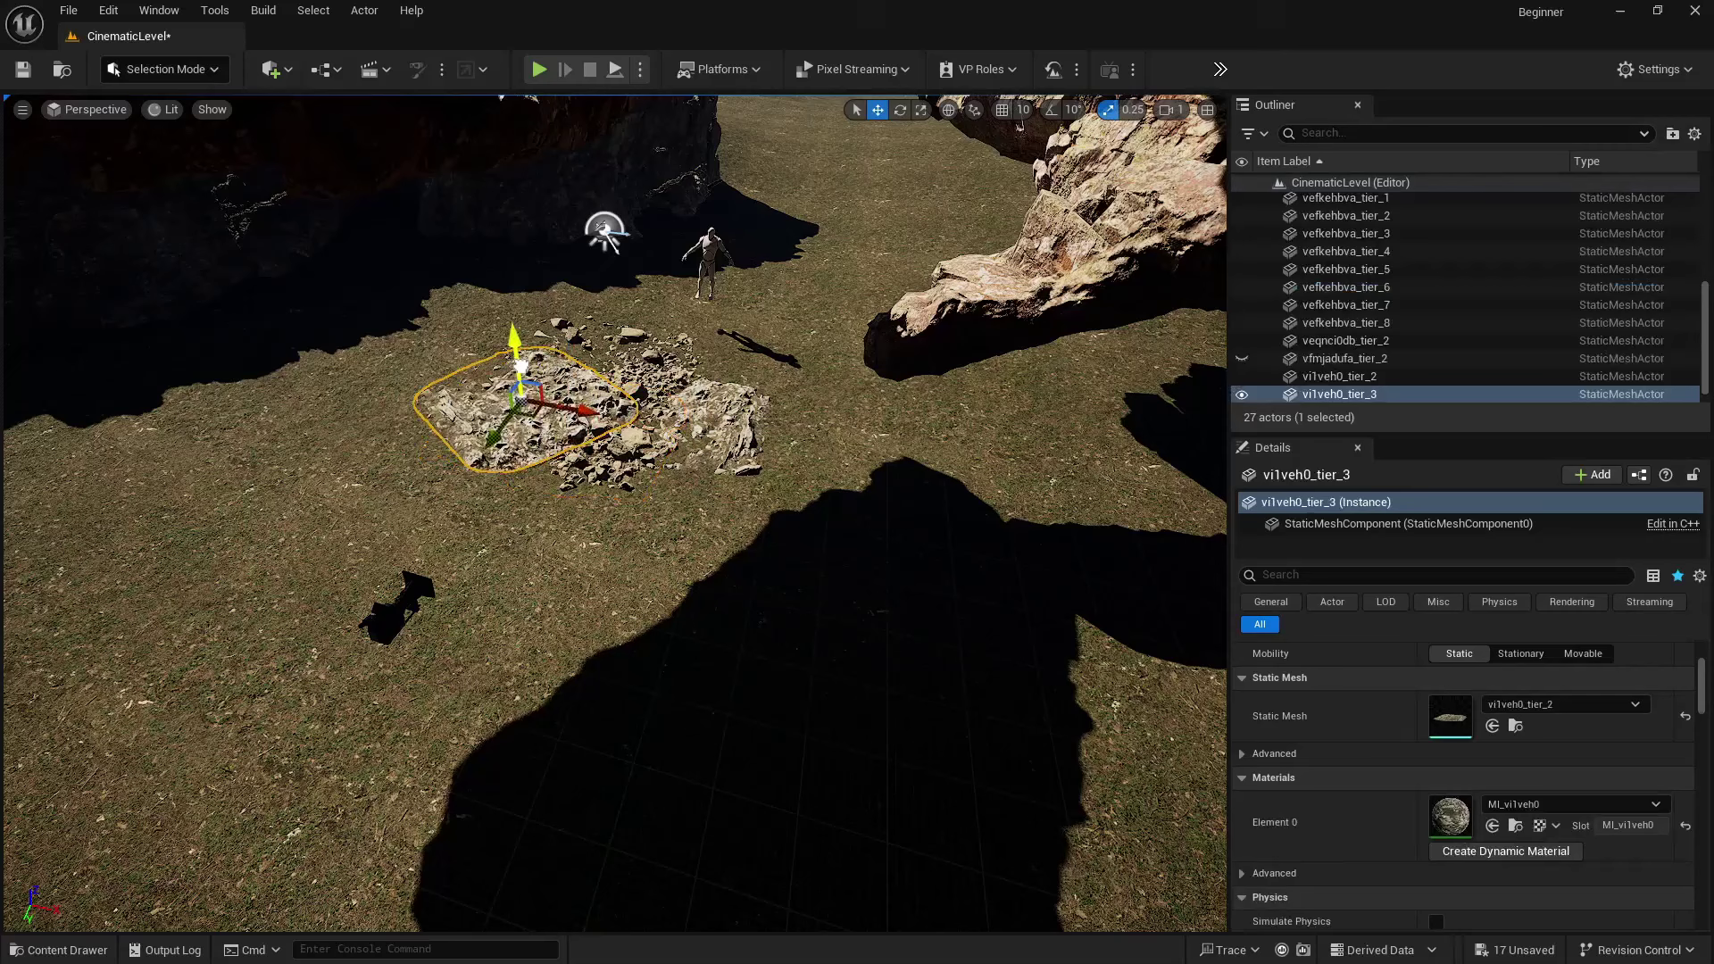
click(710, 415)
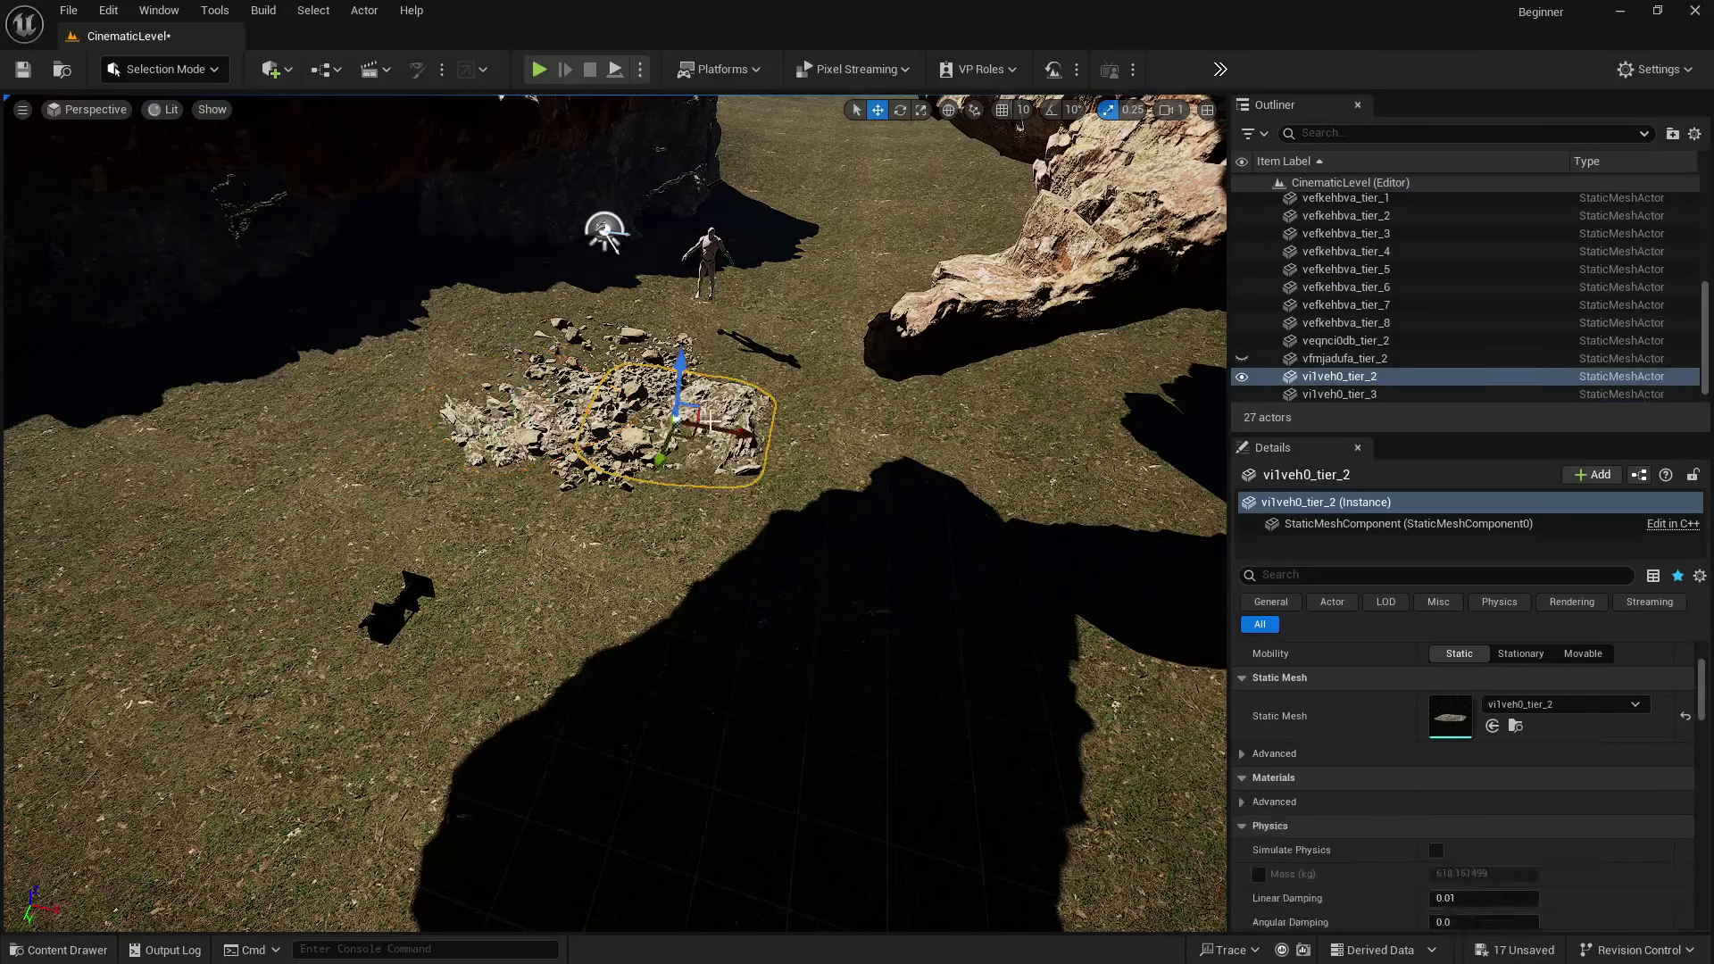
ctrl+click(536, 449)
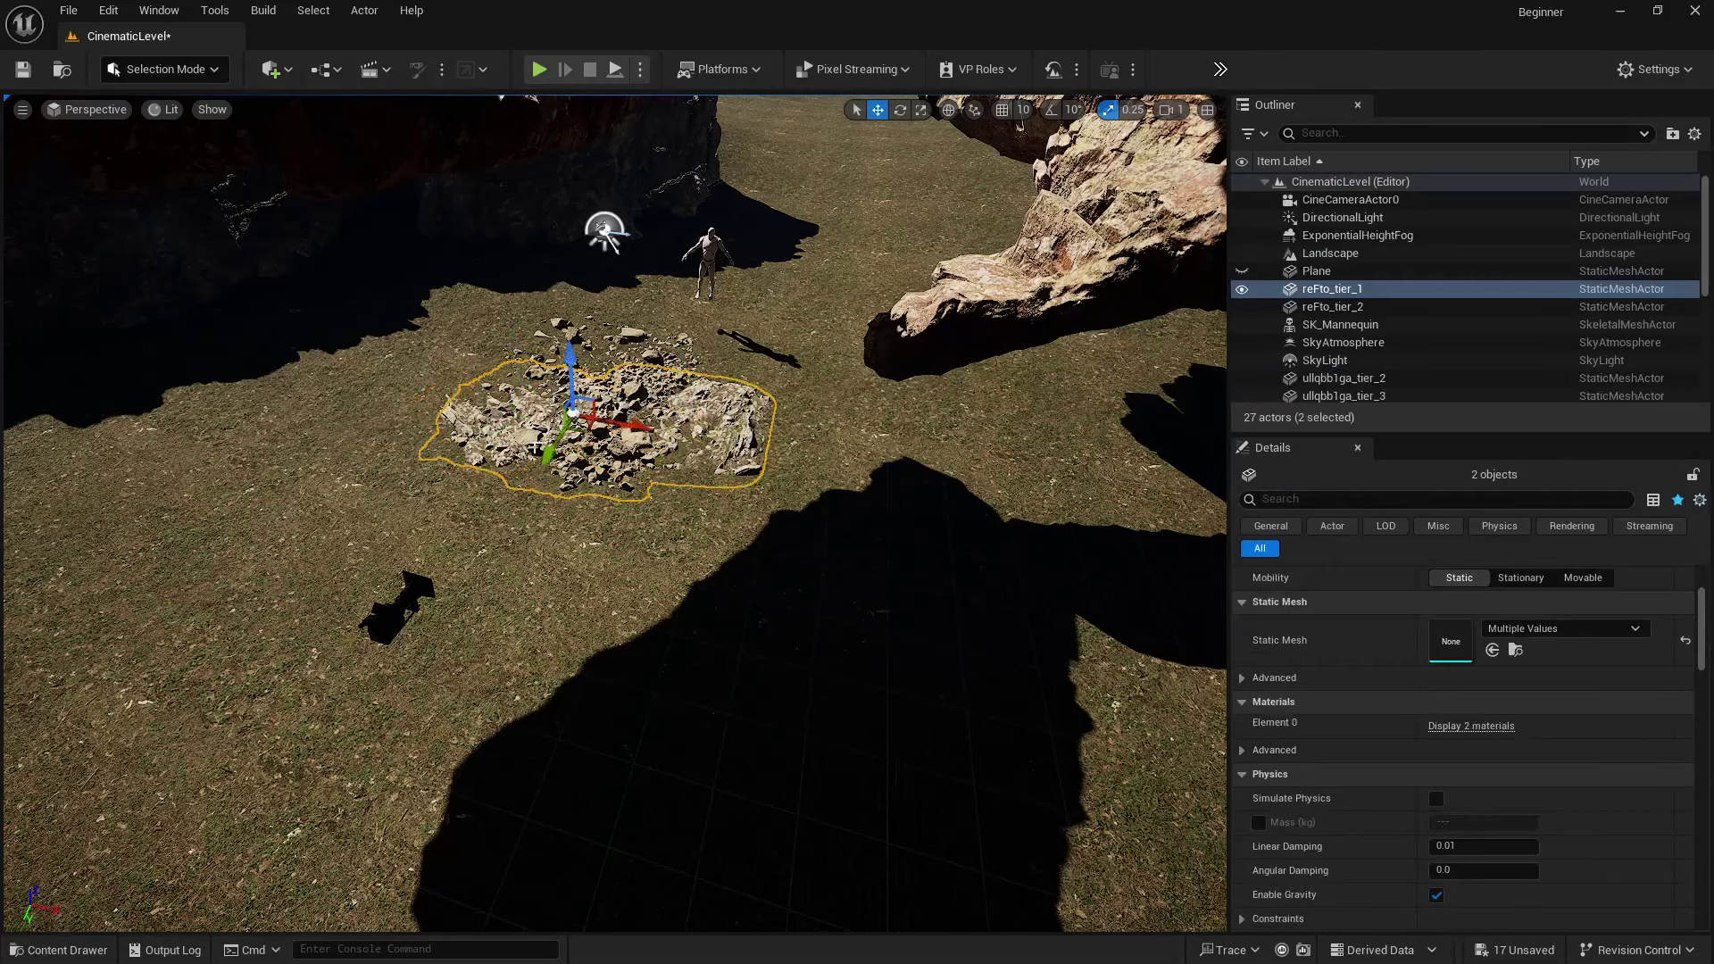
ctrl+click(634, 340)
ctrl+click(604, 463)
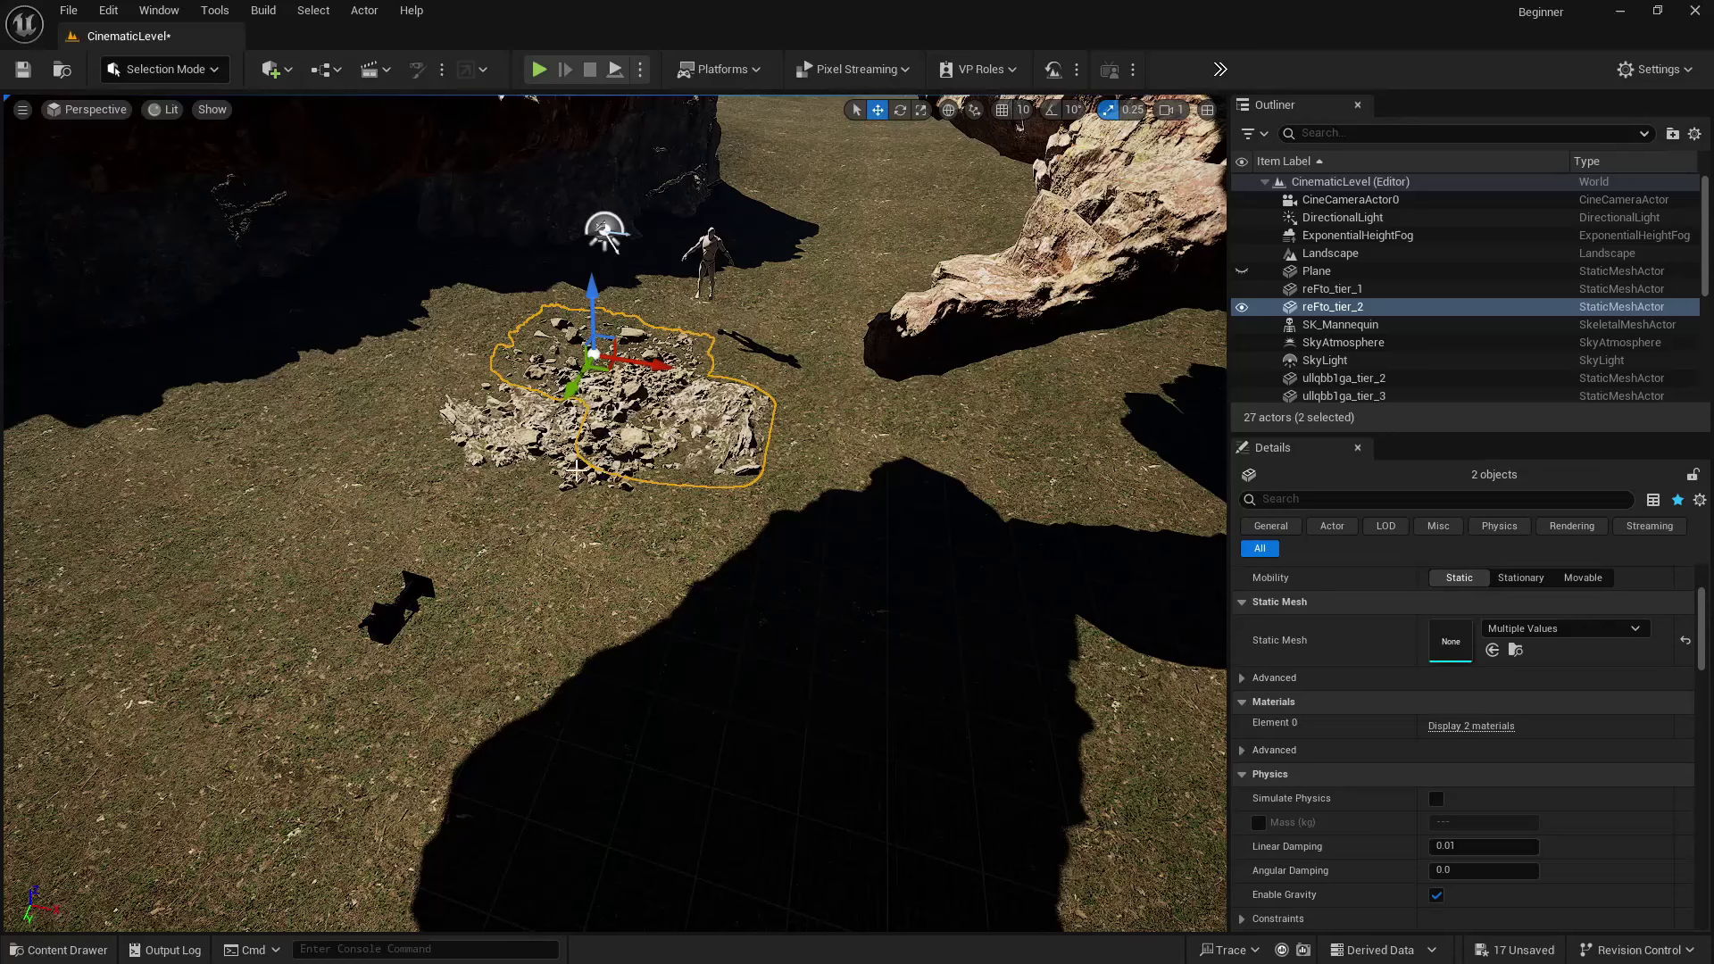
ctrl+click(545, 469)
ctrl+click(488, 428)
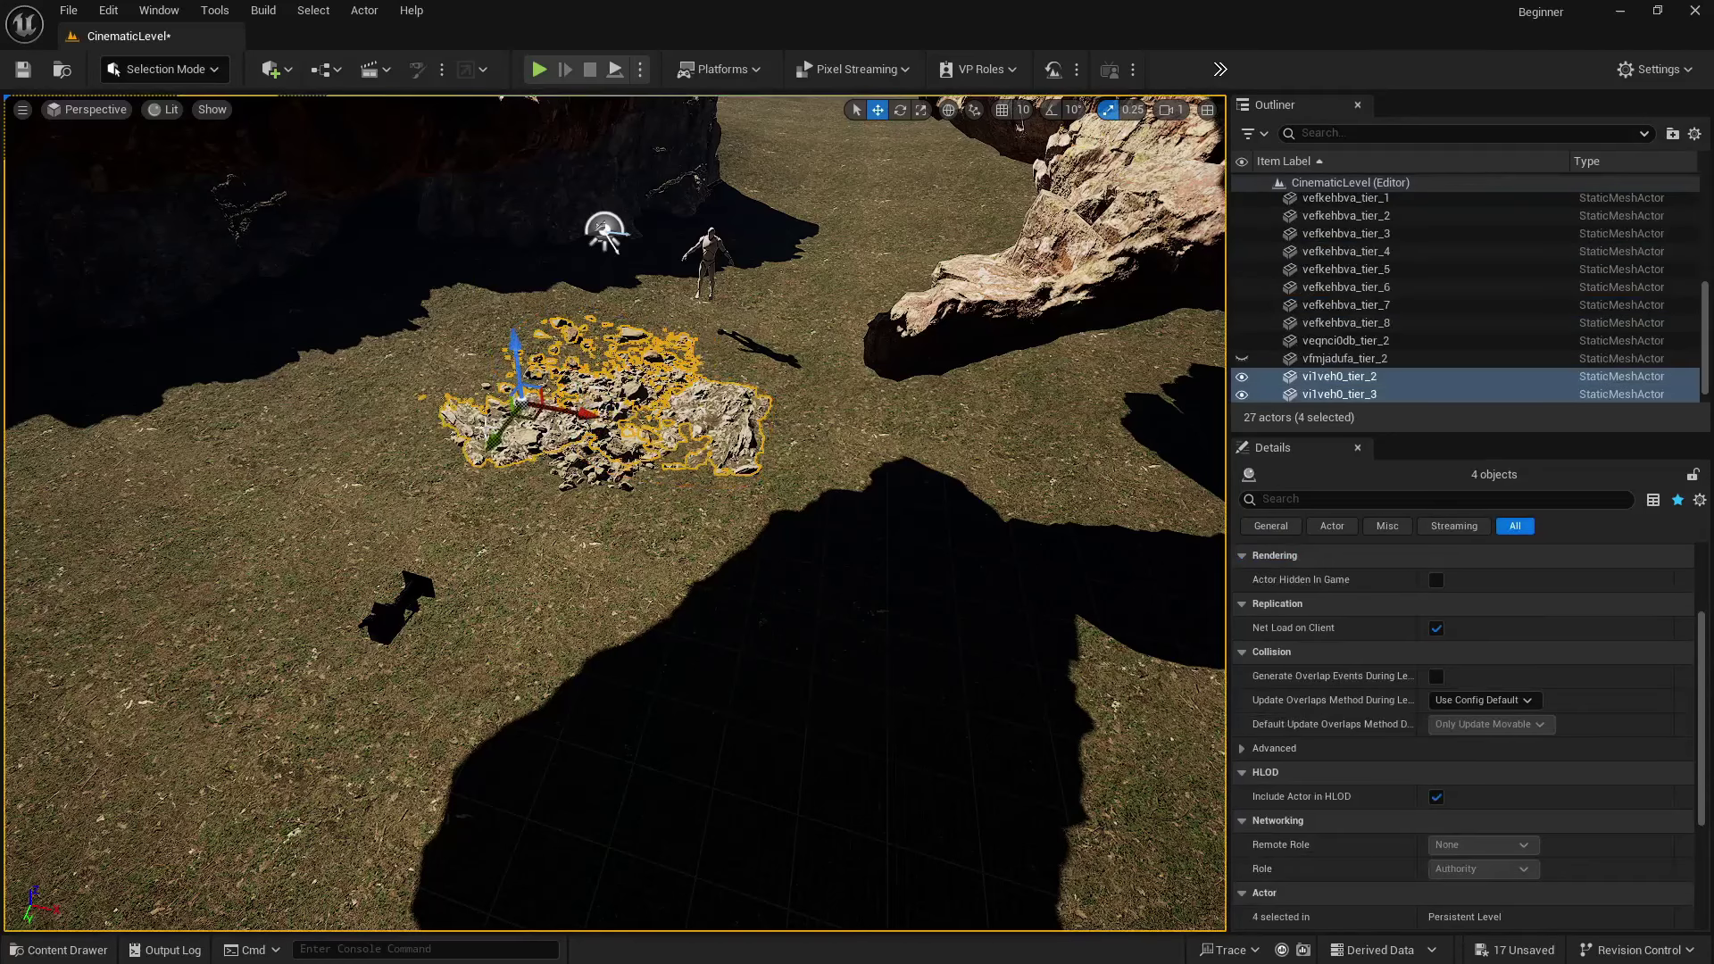
ctrl+click(572, 461)
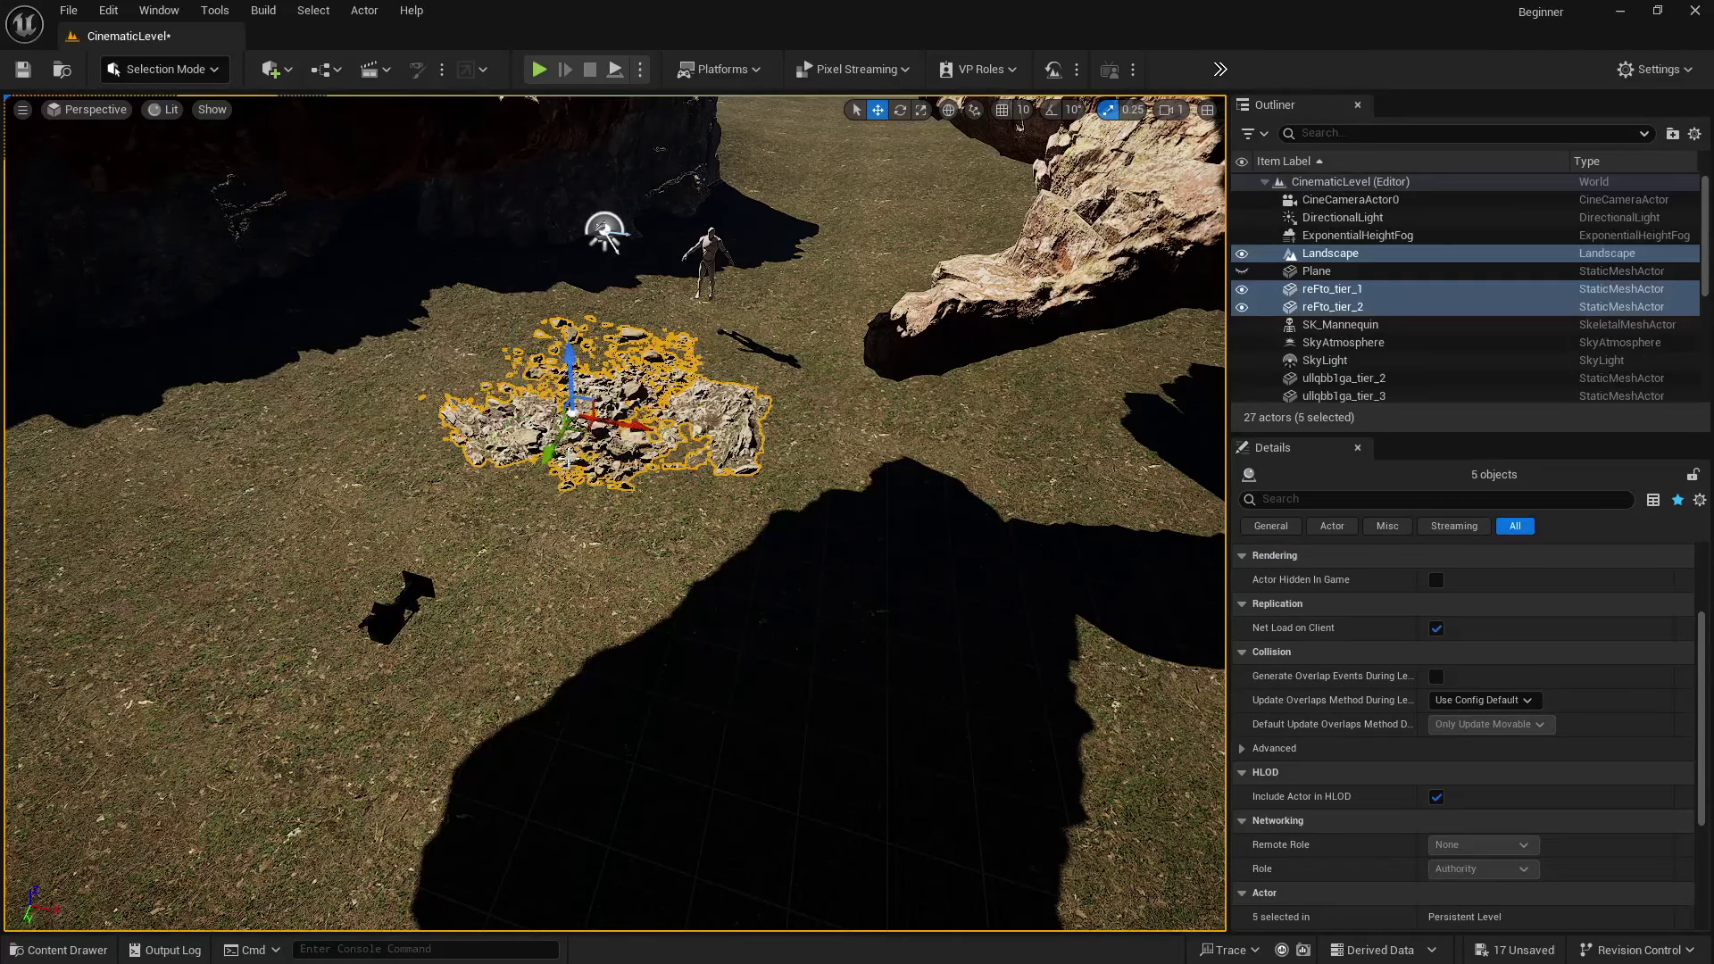
alt+drag(585, 431, 443, 489)
key(ctrl+z)
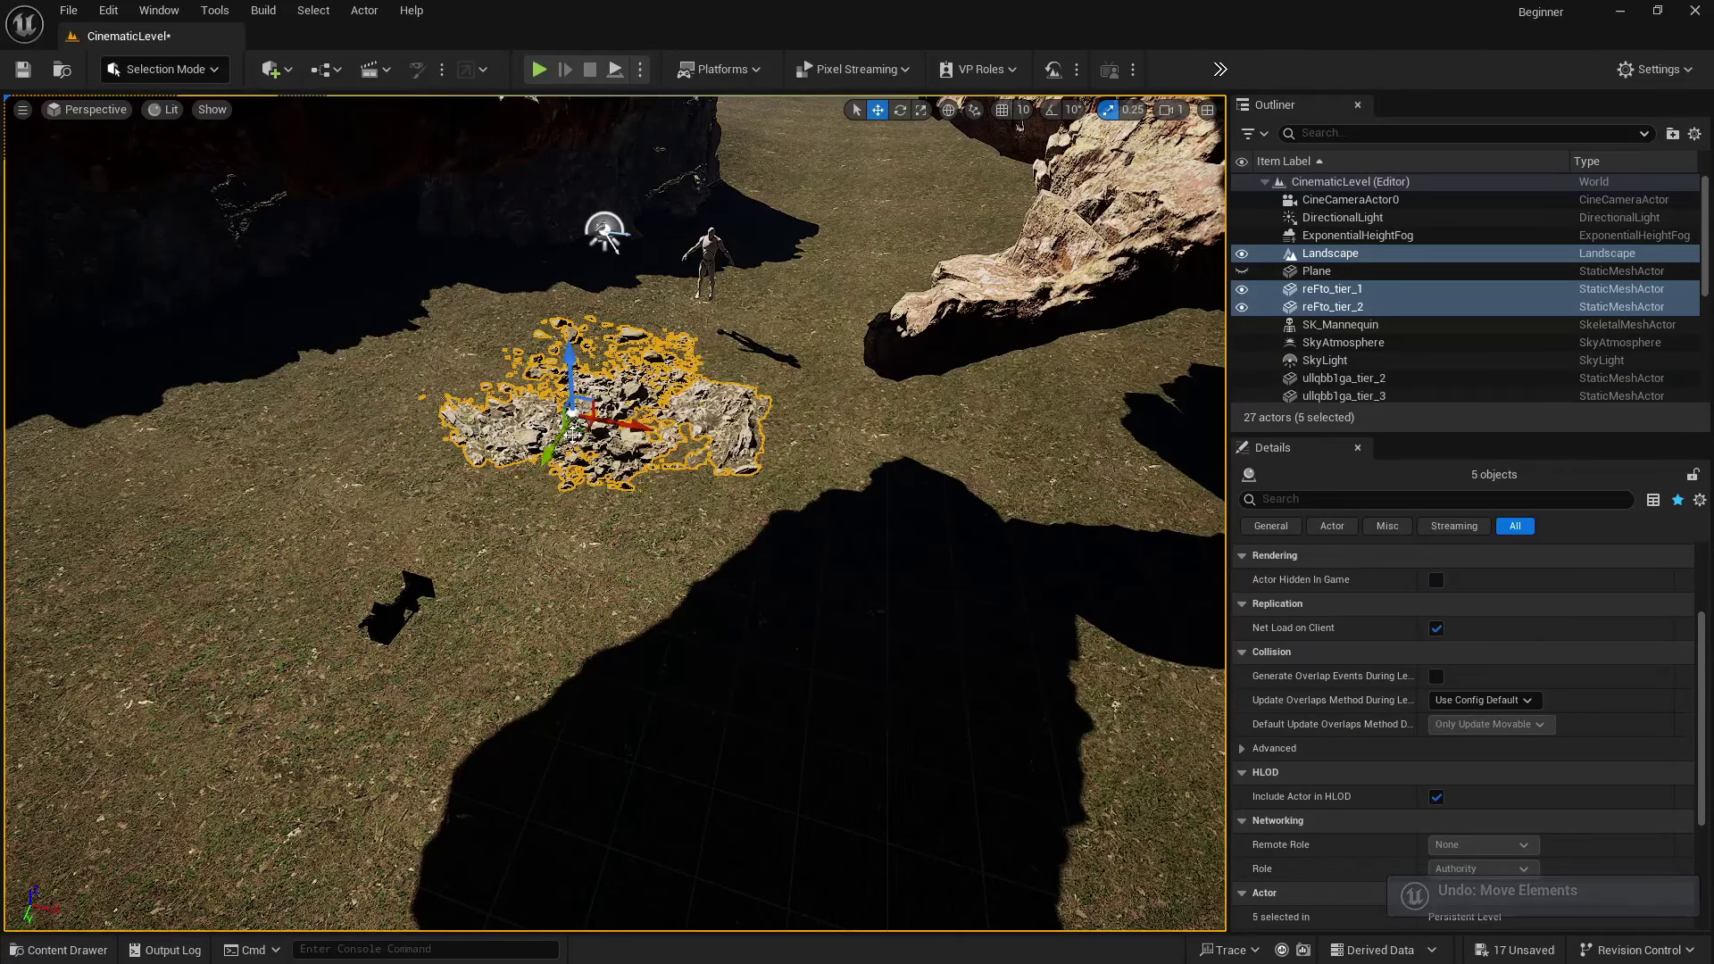
- Select only the four rocky ground patches in front of the mannequin, reFto_tier_1, reFto_tier_2, vi1veh0_tier_2 and vi1veh0_tier_3, leaving out the landscape
click(708, 425)
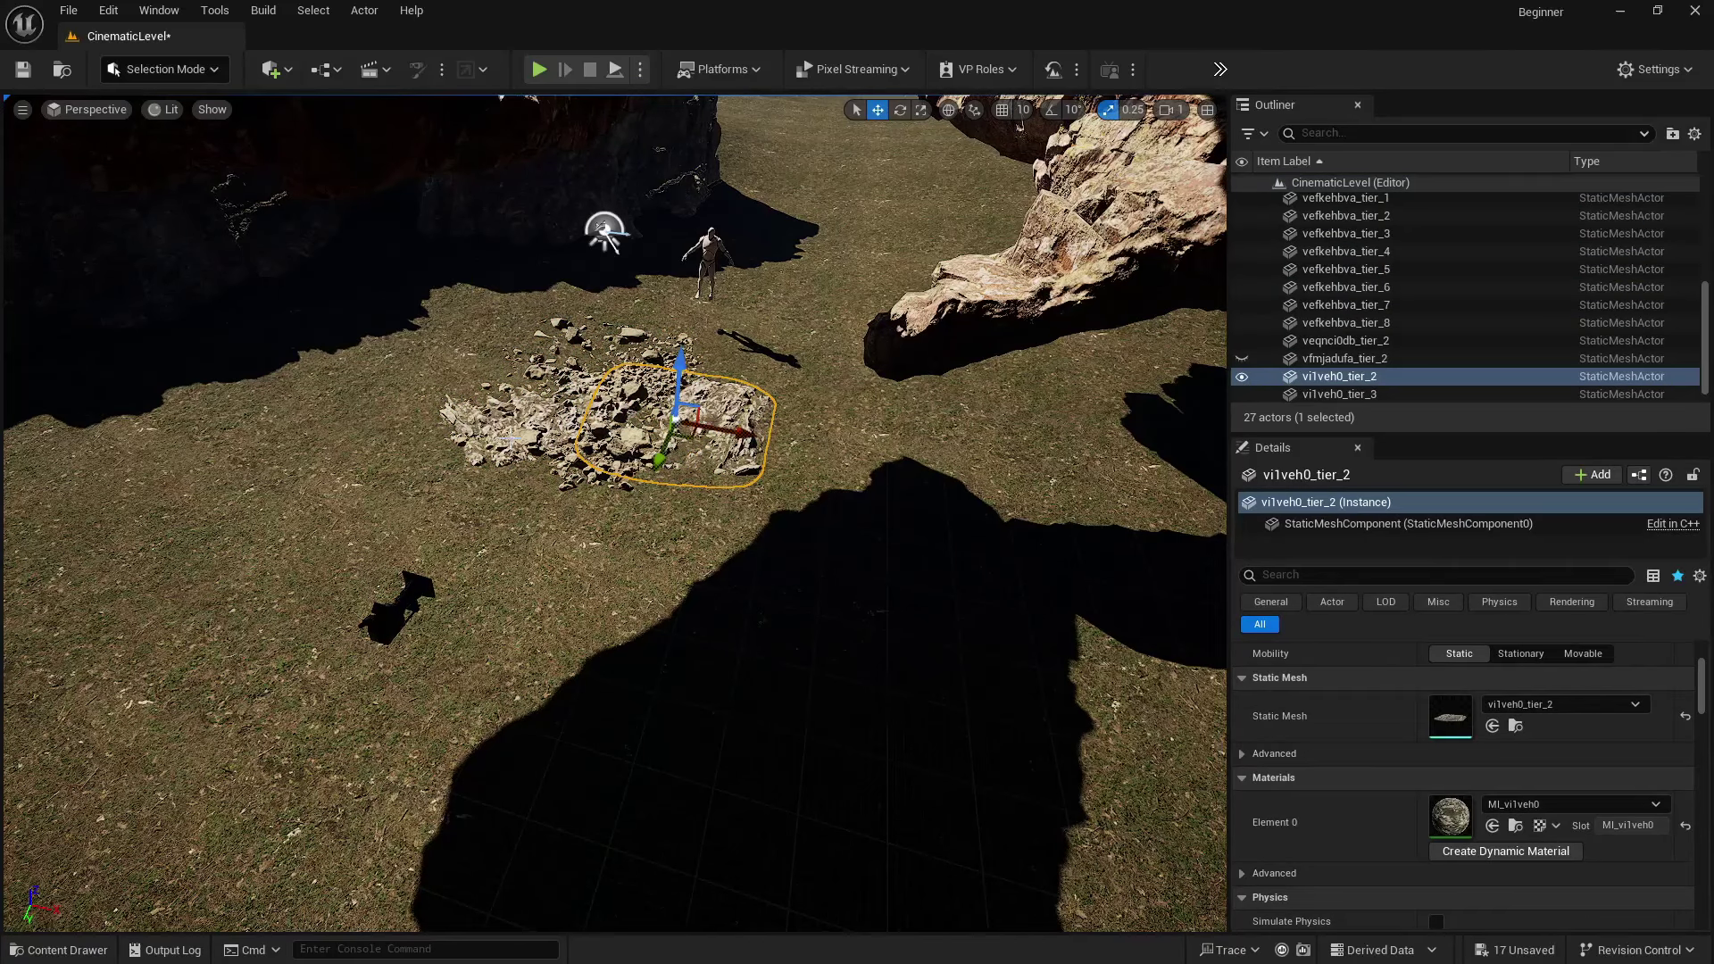
shift+click(513, 439)
click(589, 470)
shift+click(545, 394)
shift+click(557, 467)
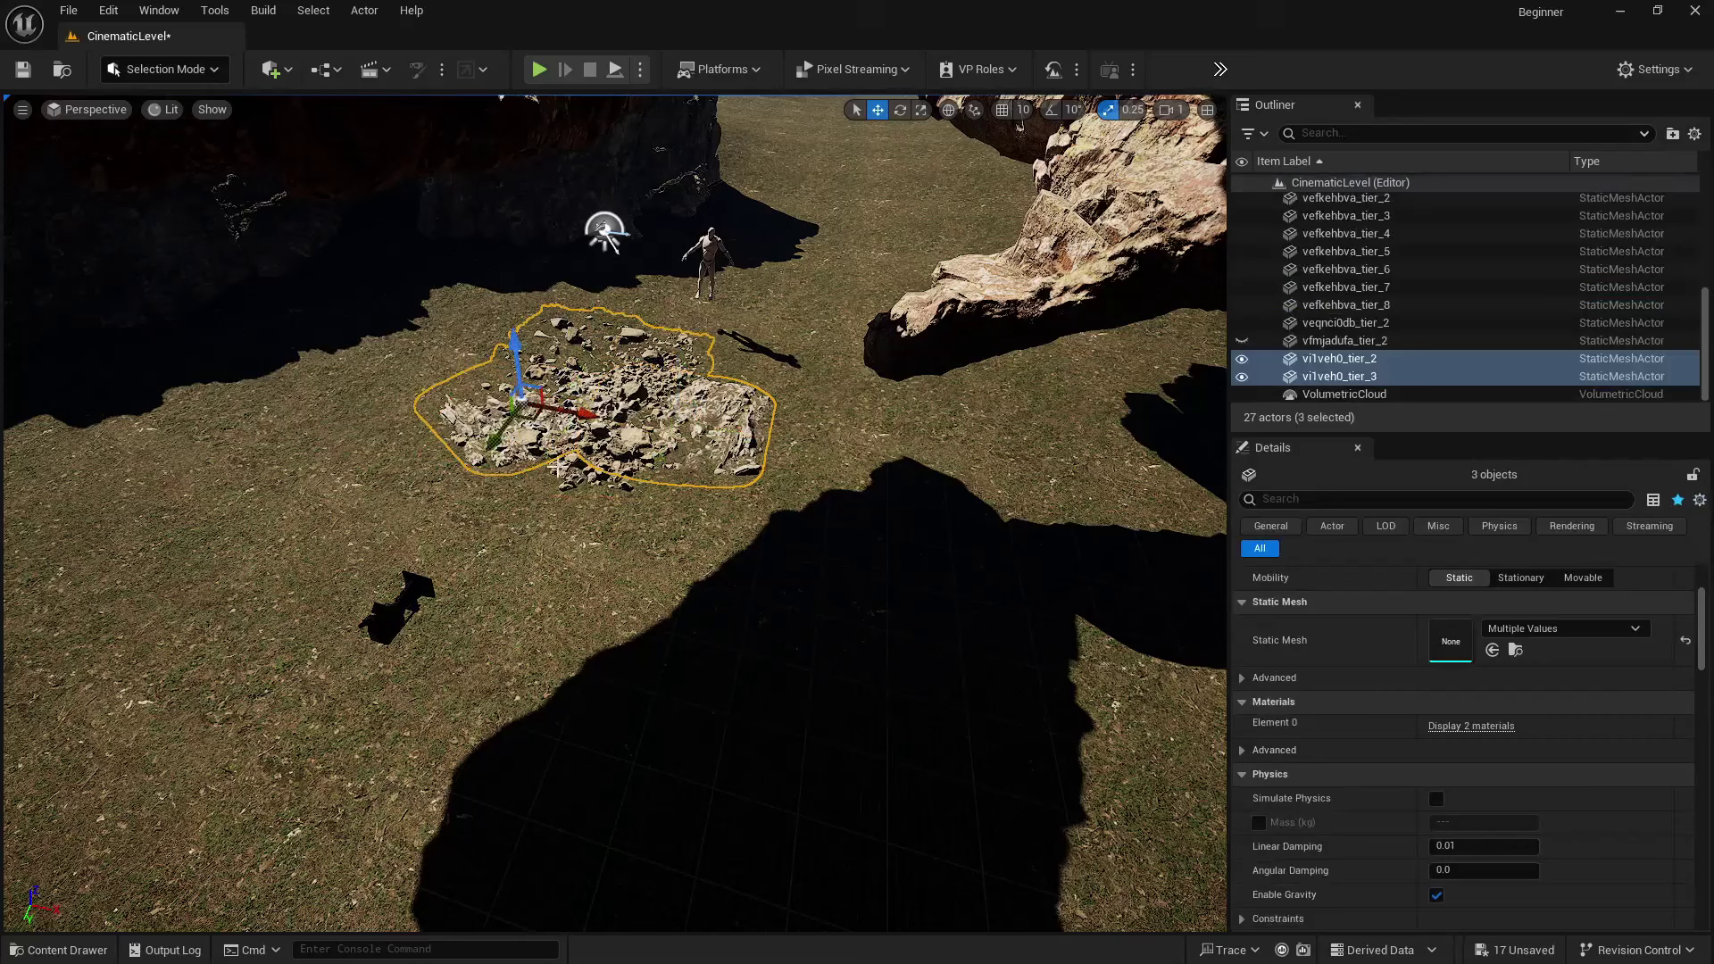
shift+click(565, 483)
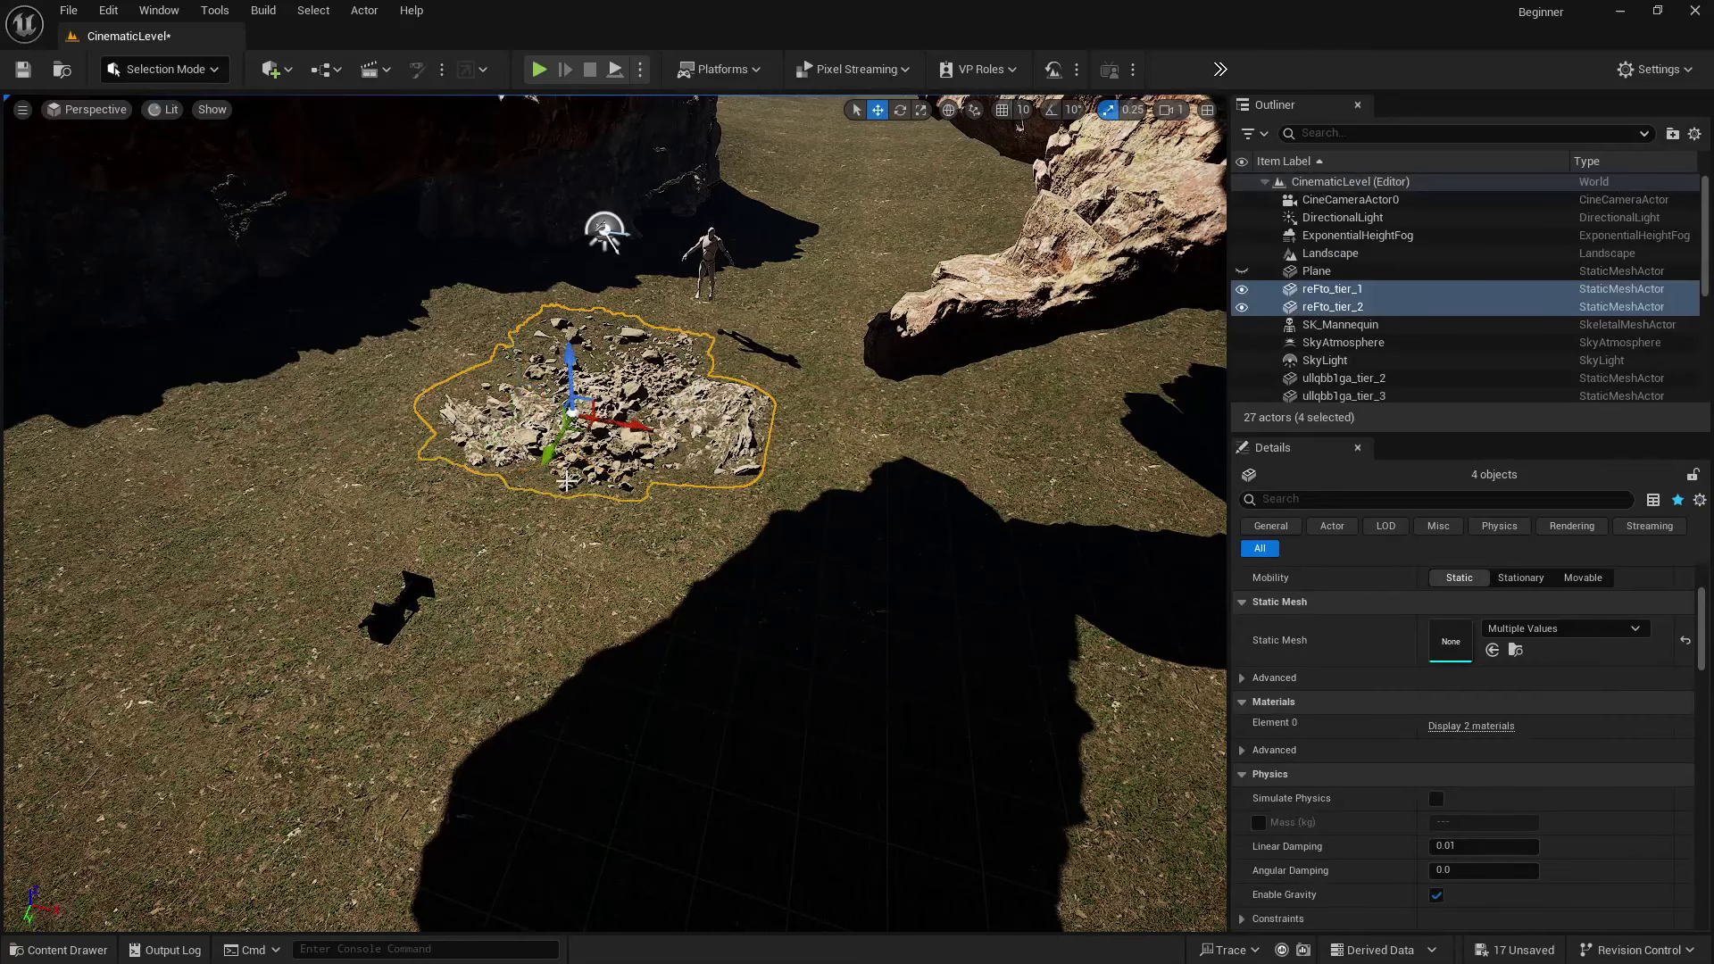
- Duplicate the four selected rock patches away from the mannequin, rotate the copies and adjust their height against the ground
alt+drag(584, 429, 468, 562)
key(e)
key(w)
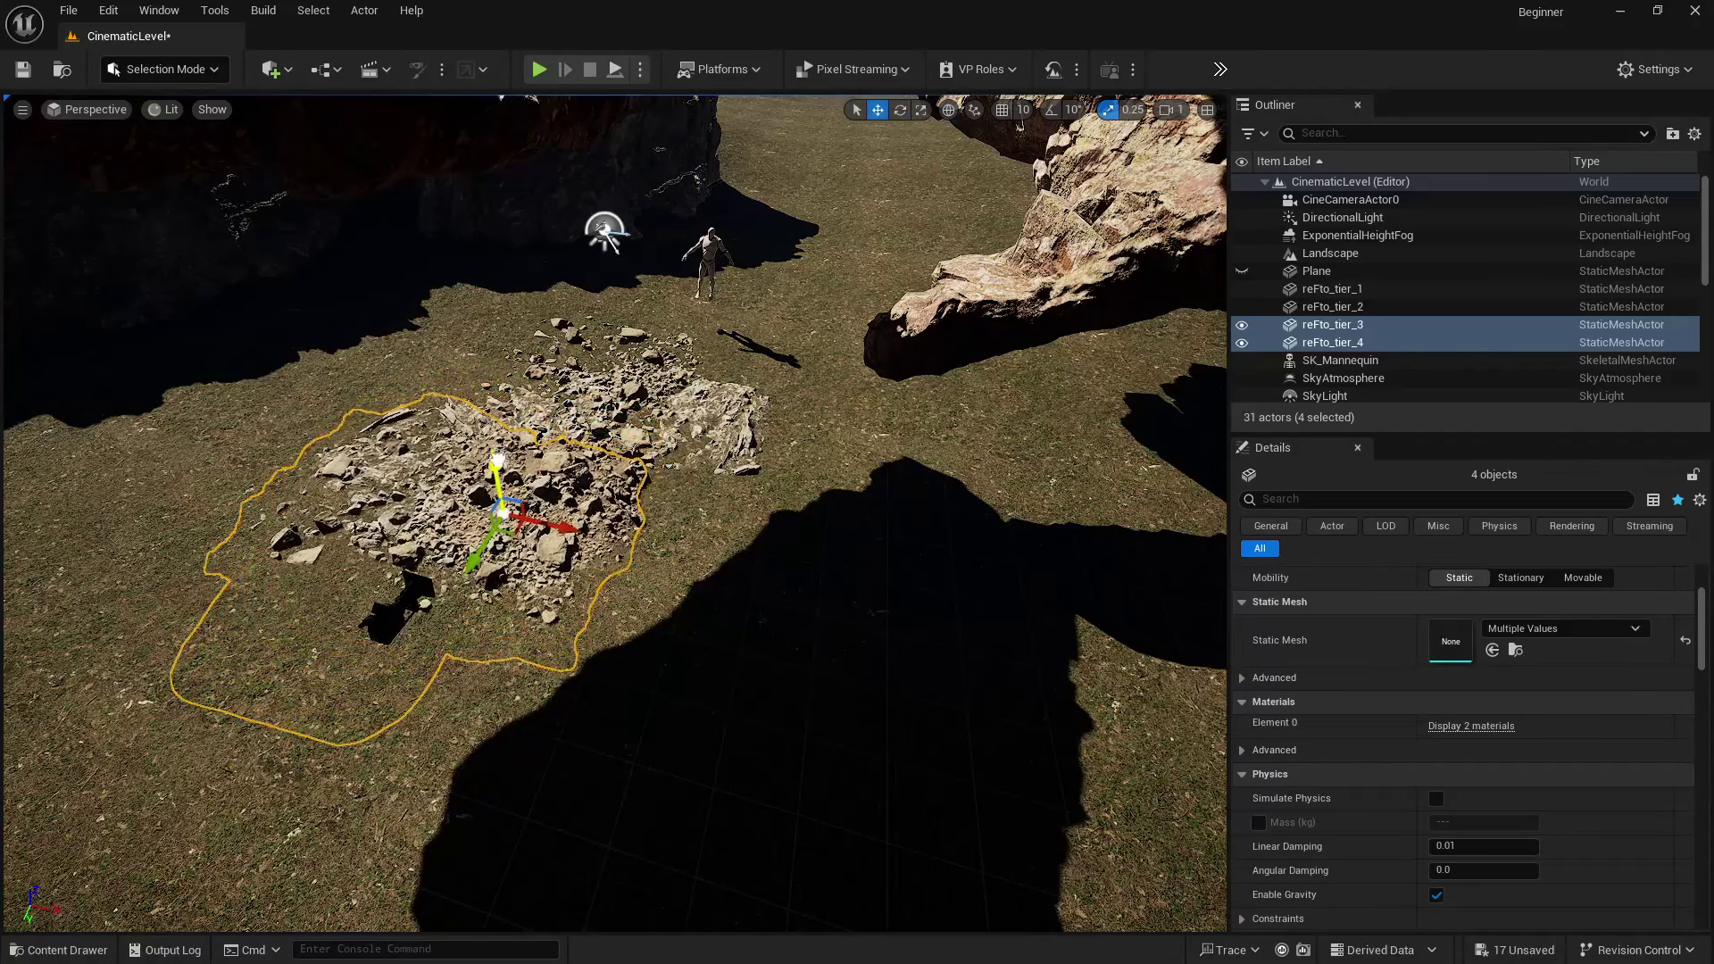
mouse_move(497, 460)
mouse_down()
mouse_move(496, 487)
mouse_move(513, 477)
mouse_move(487, 461)
mouse_up()
key(e)
key(w)
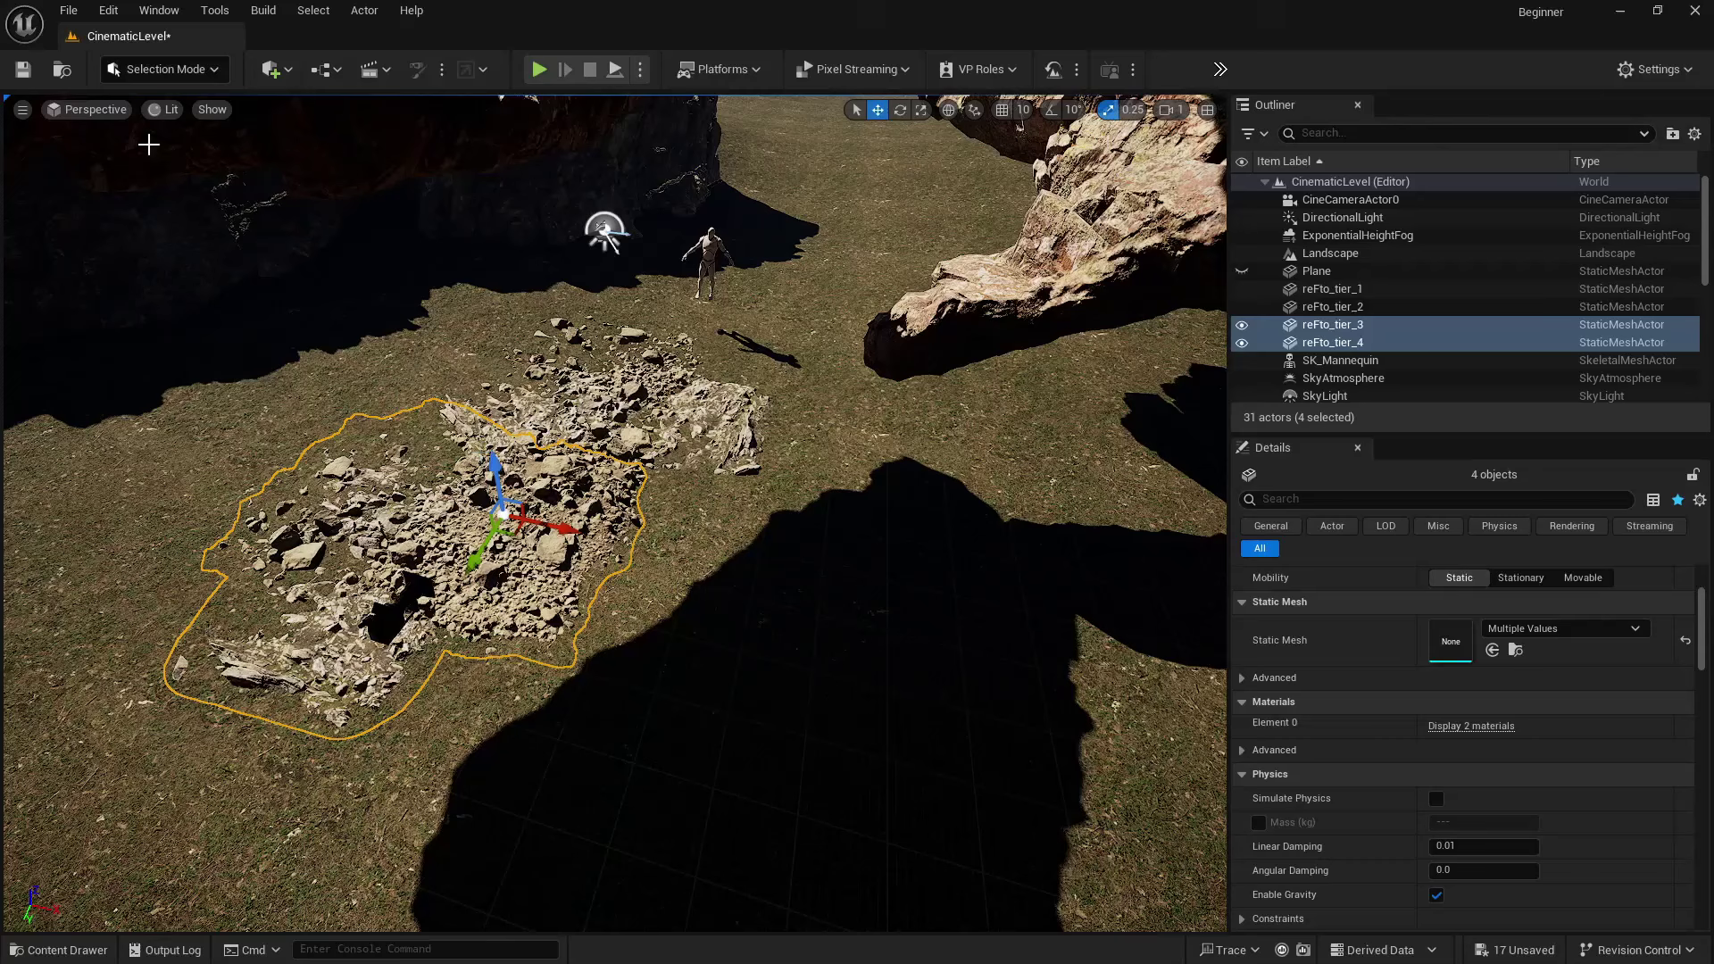
- Through the CineCameraActor0 view, duplicate the four selected patches toward the dark cliff, lower the copies to the ground and rotate them
click(89, 108)
click(157, 330)
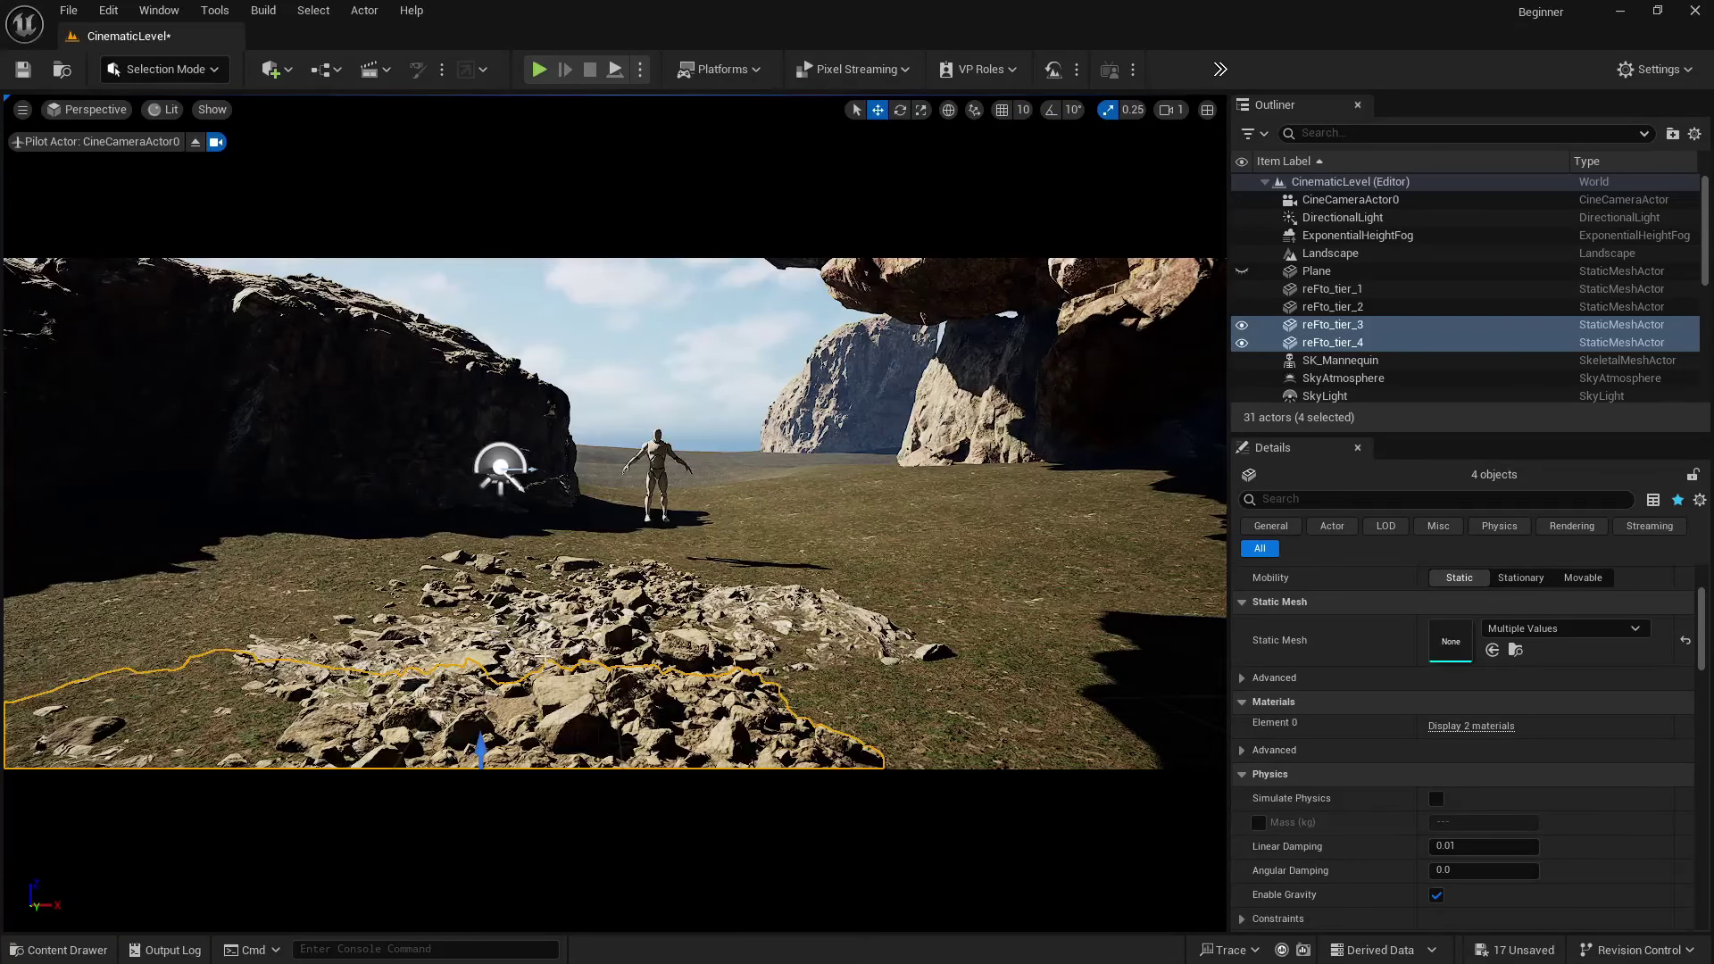
alt+drag(480, 739, 491, 540)
drag(608, 546, 453, 539)
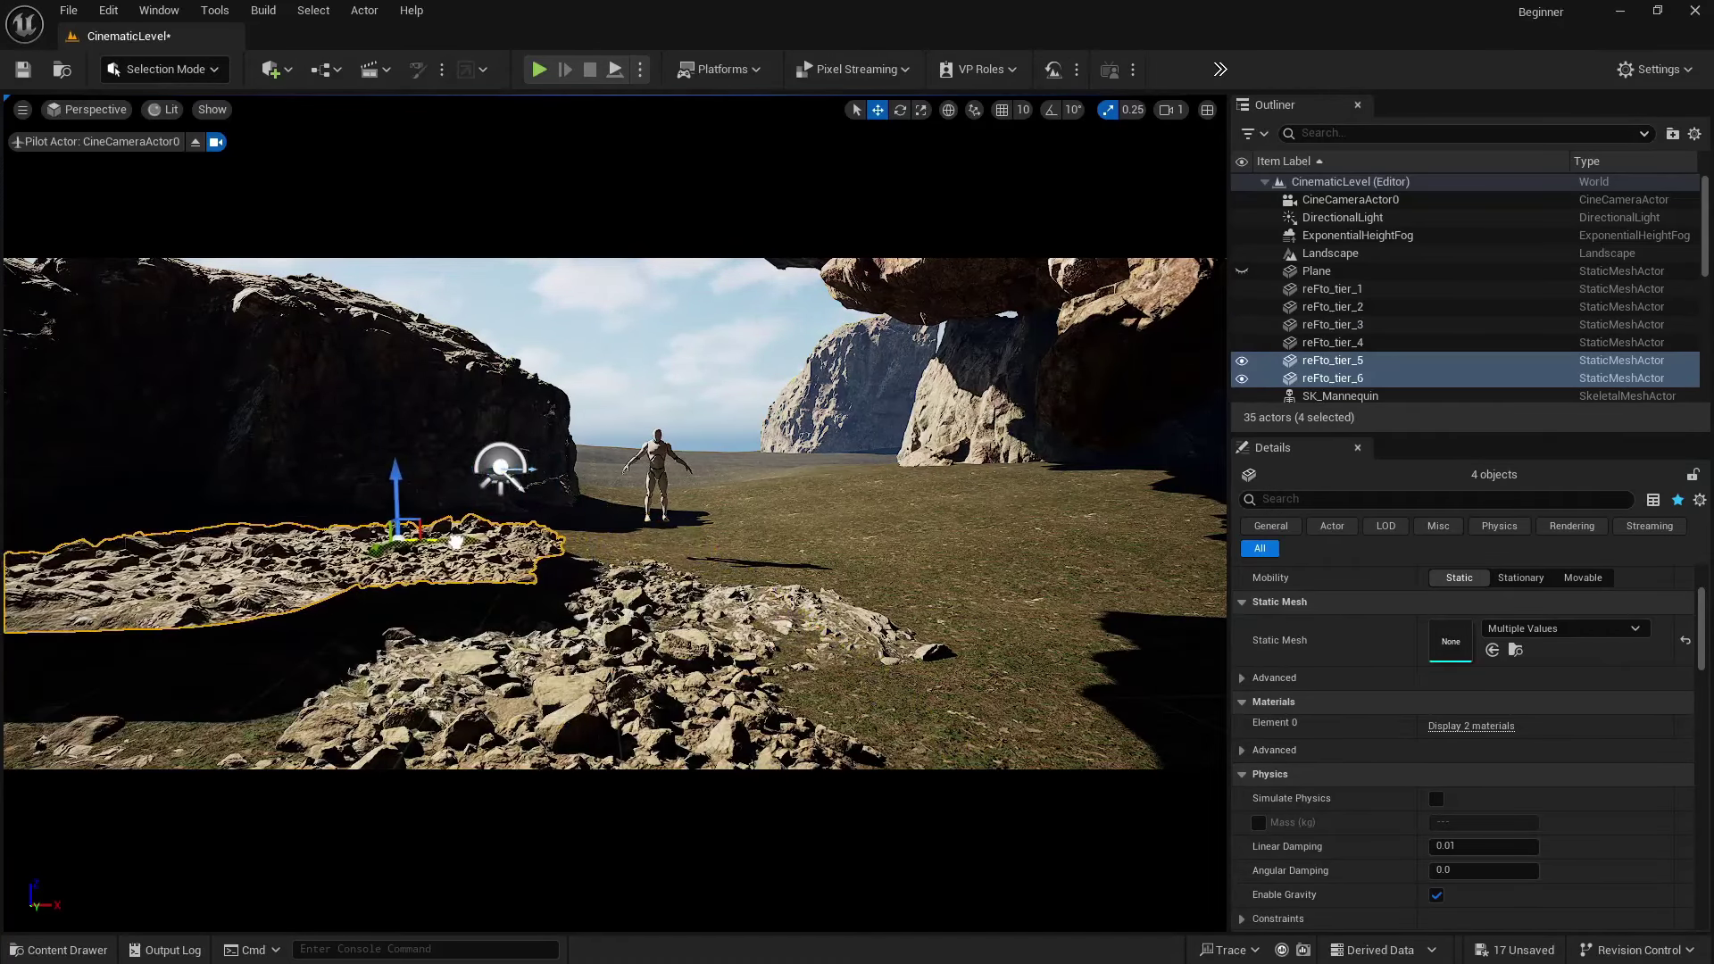
drag(398, 473, 396, 514)
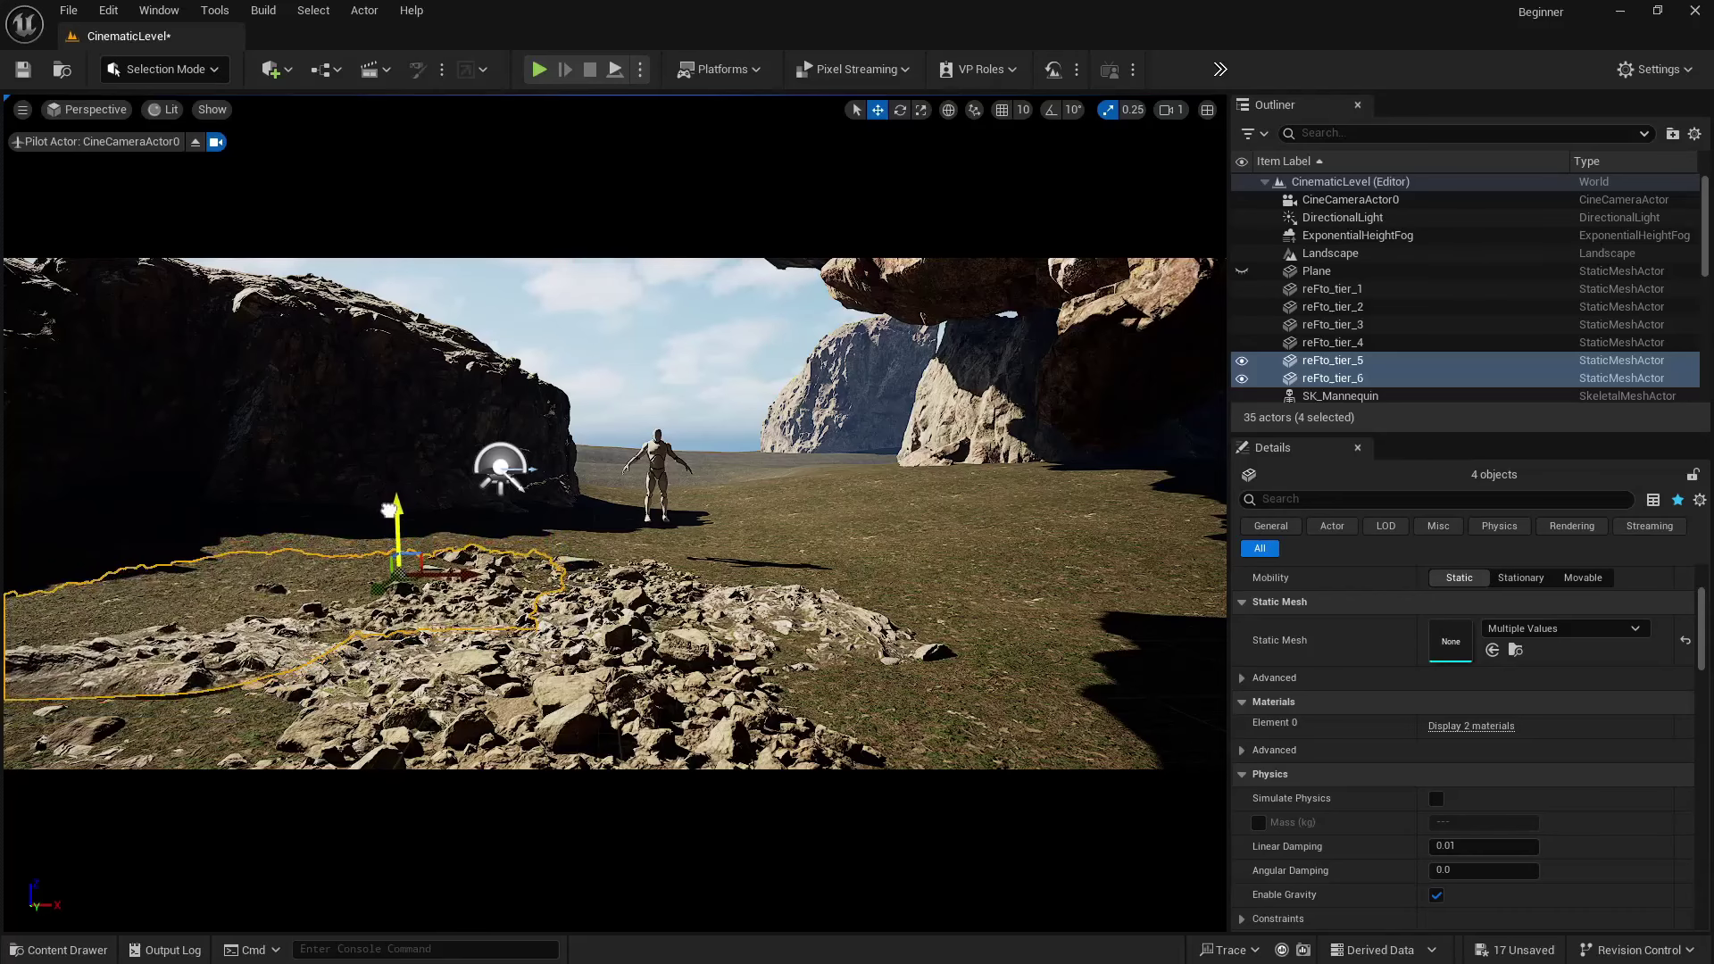
key(e)
drag(445, 586, 270, 585)
key(w)
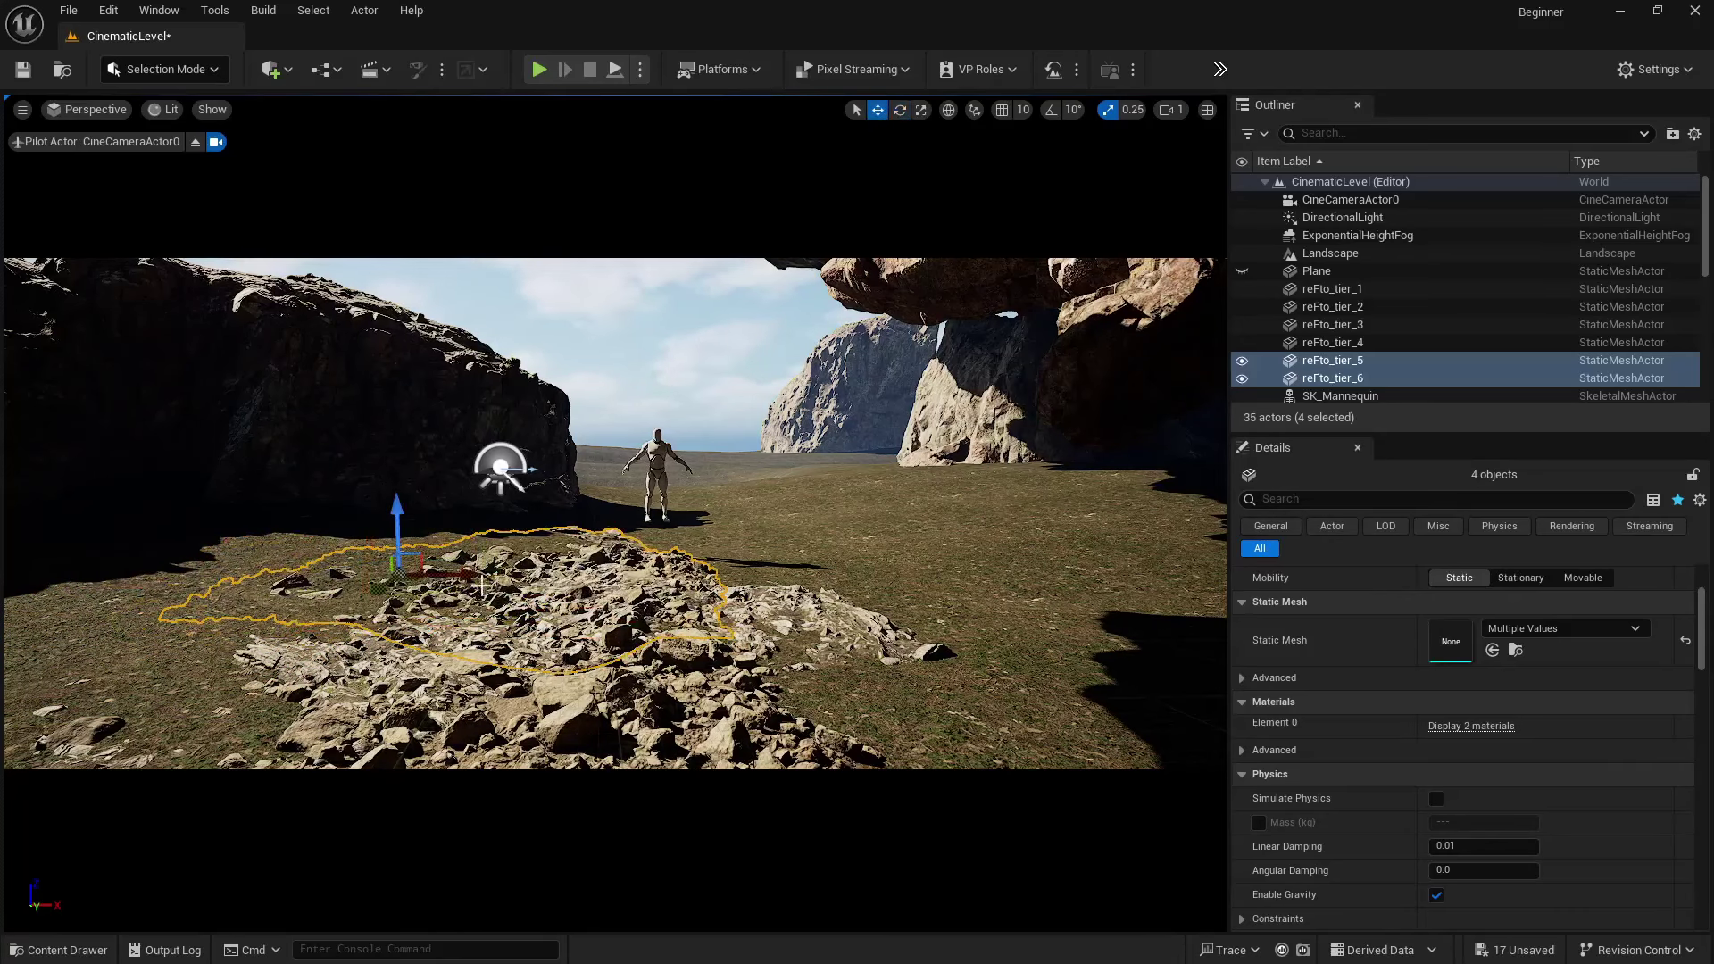
- Shift the copied patches farther along the dark cliff and fine-tune their height, briefly showing the water Plane to check the shoreline
drag(474, 582, 260, 606)
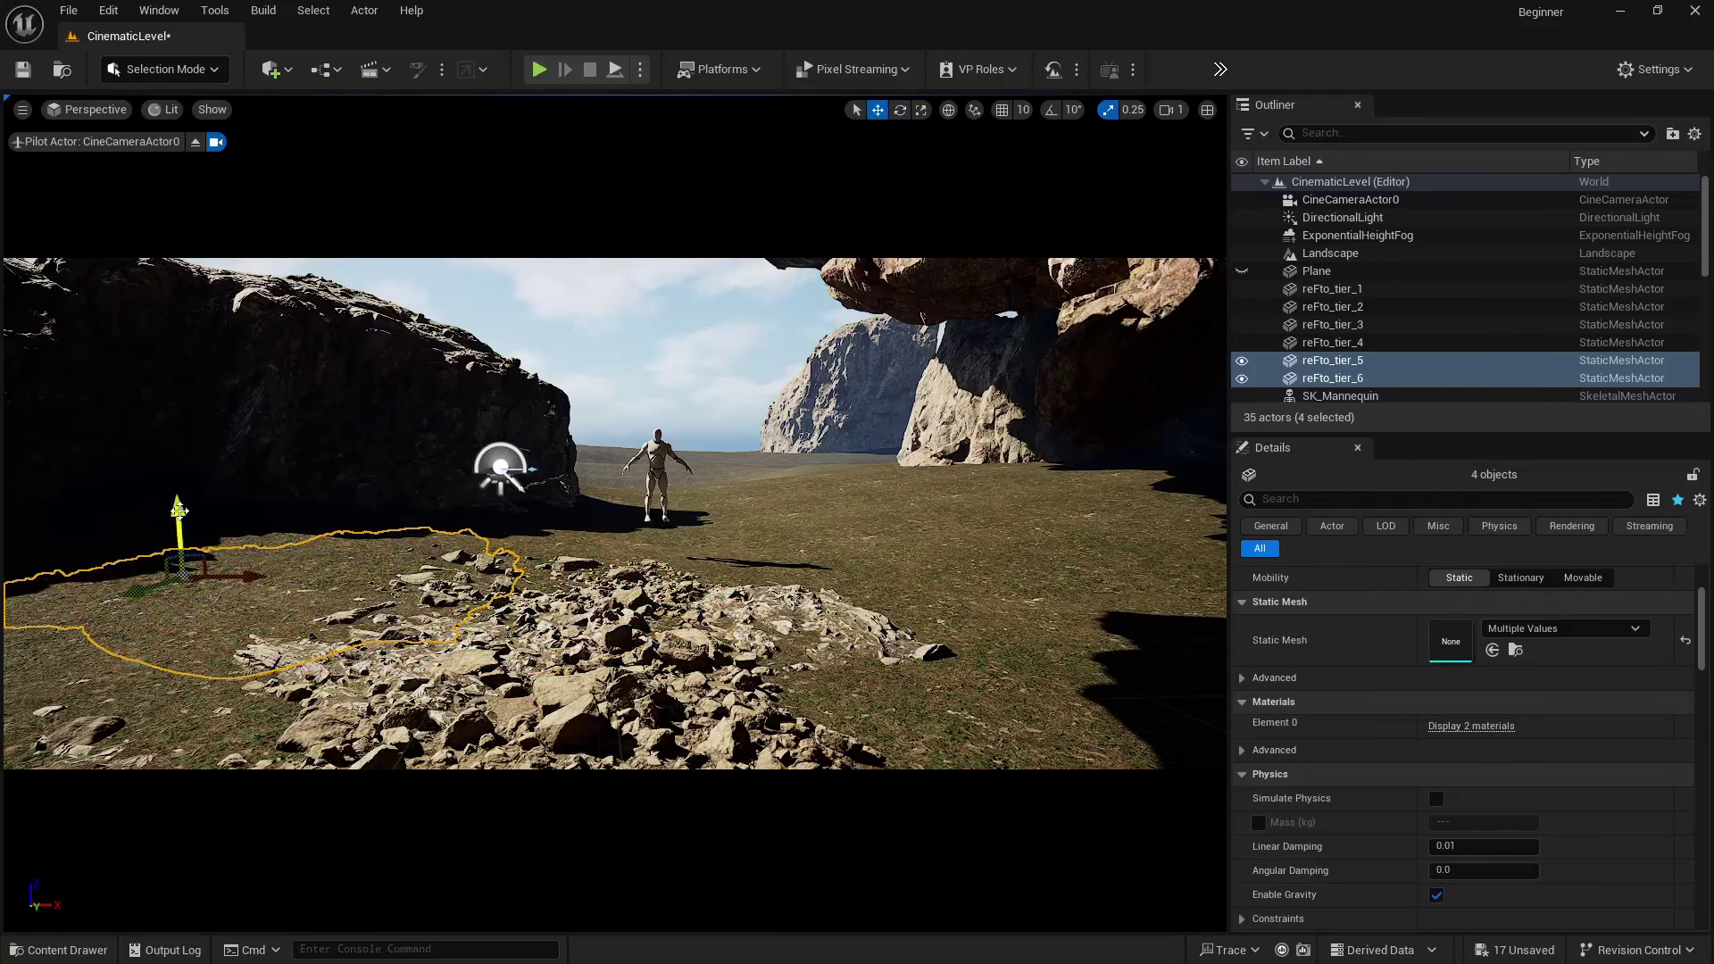
mouse_move(178, 510)
mouse_down()
mouse_move(190, 469)
mouse_move(195, 493)
mouse_up()
key(e)
key(w)
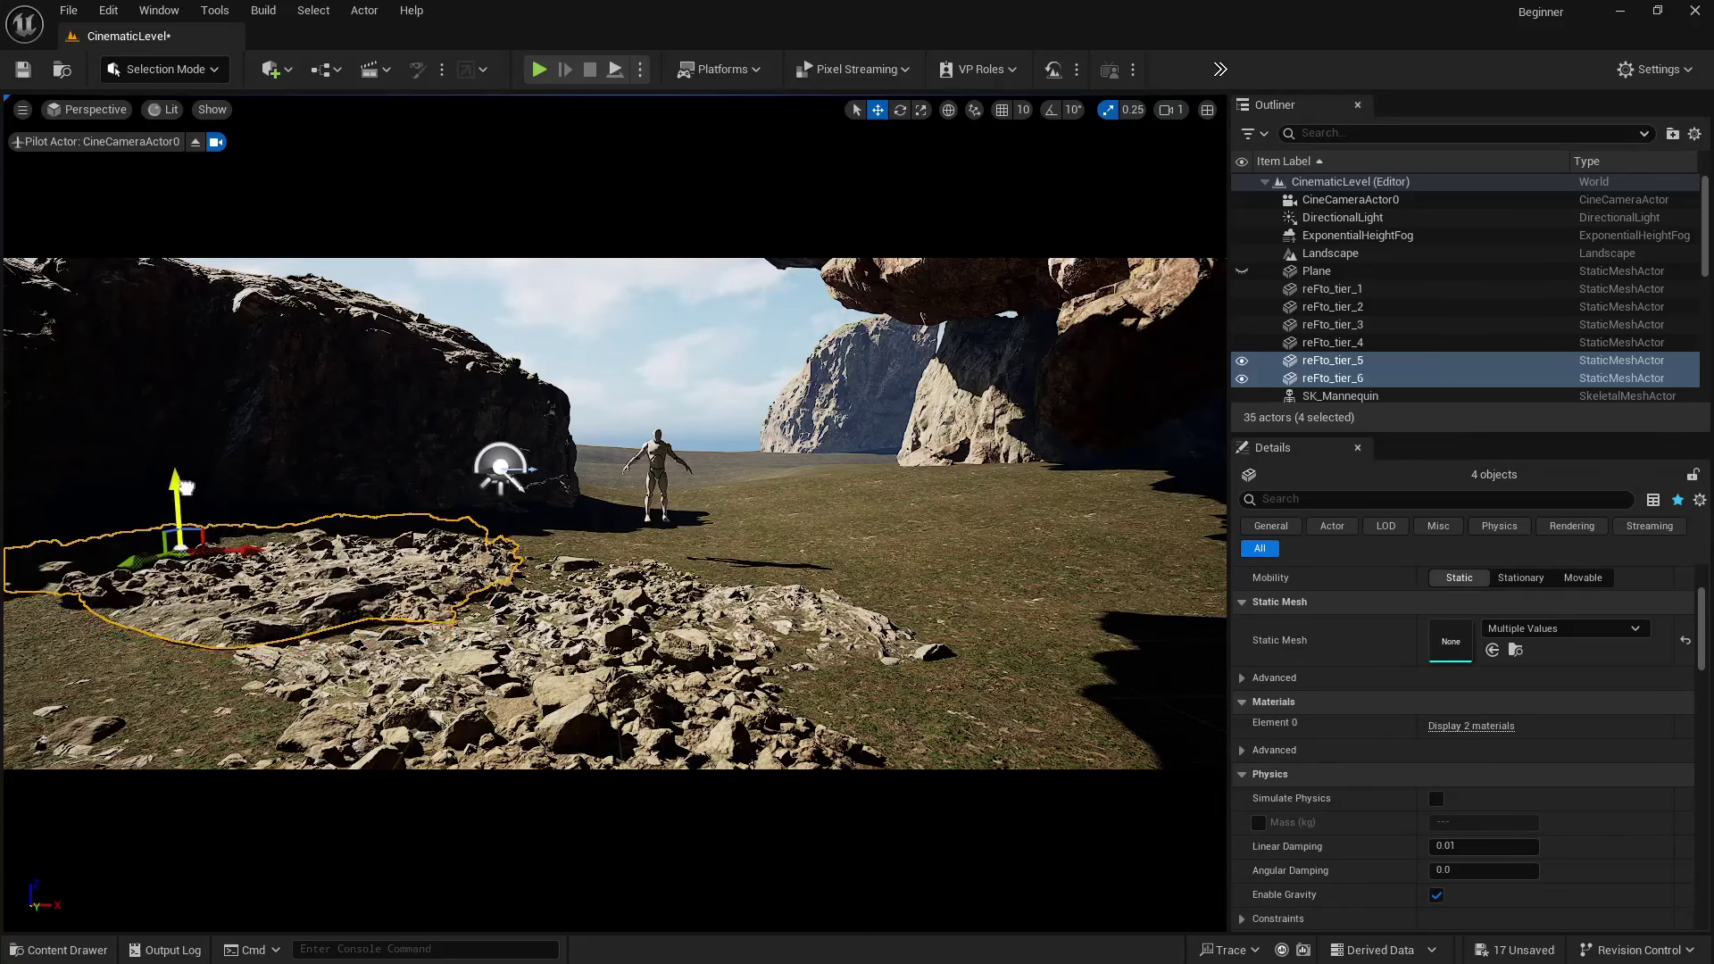
drag(185, 487, 179, 491)
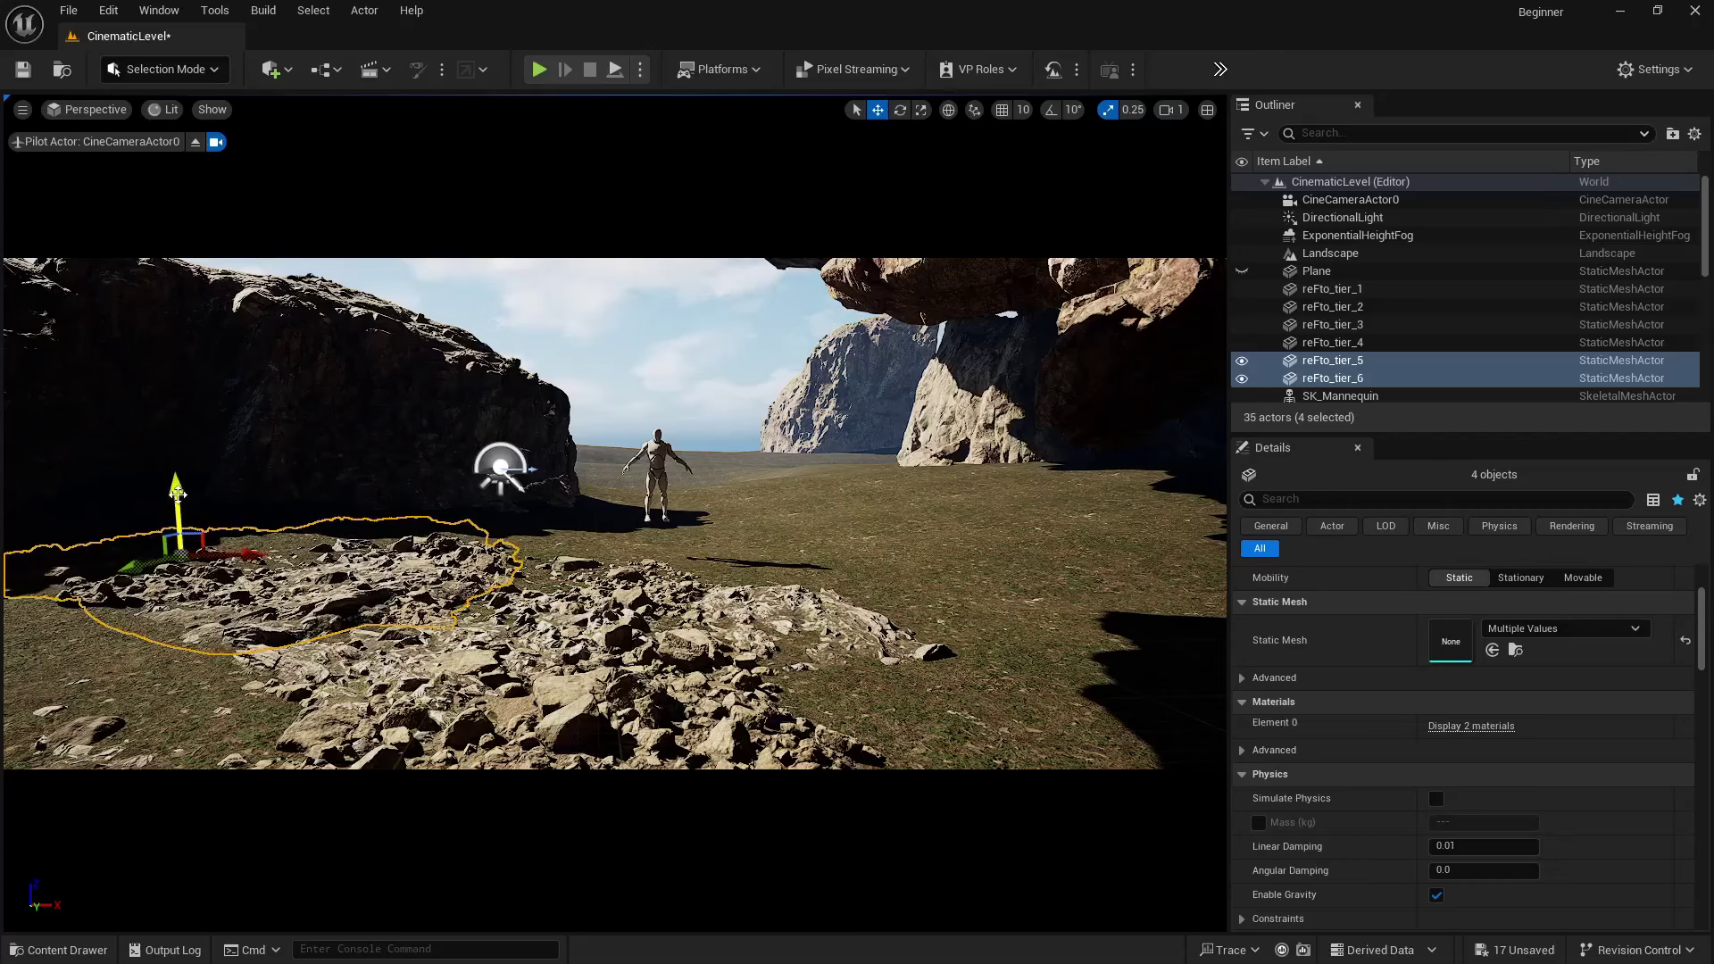
click(1241, 272)
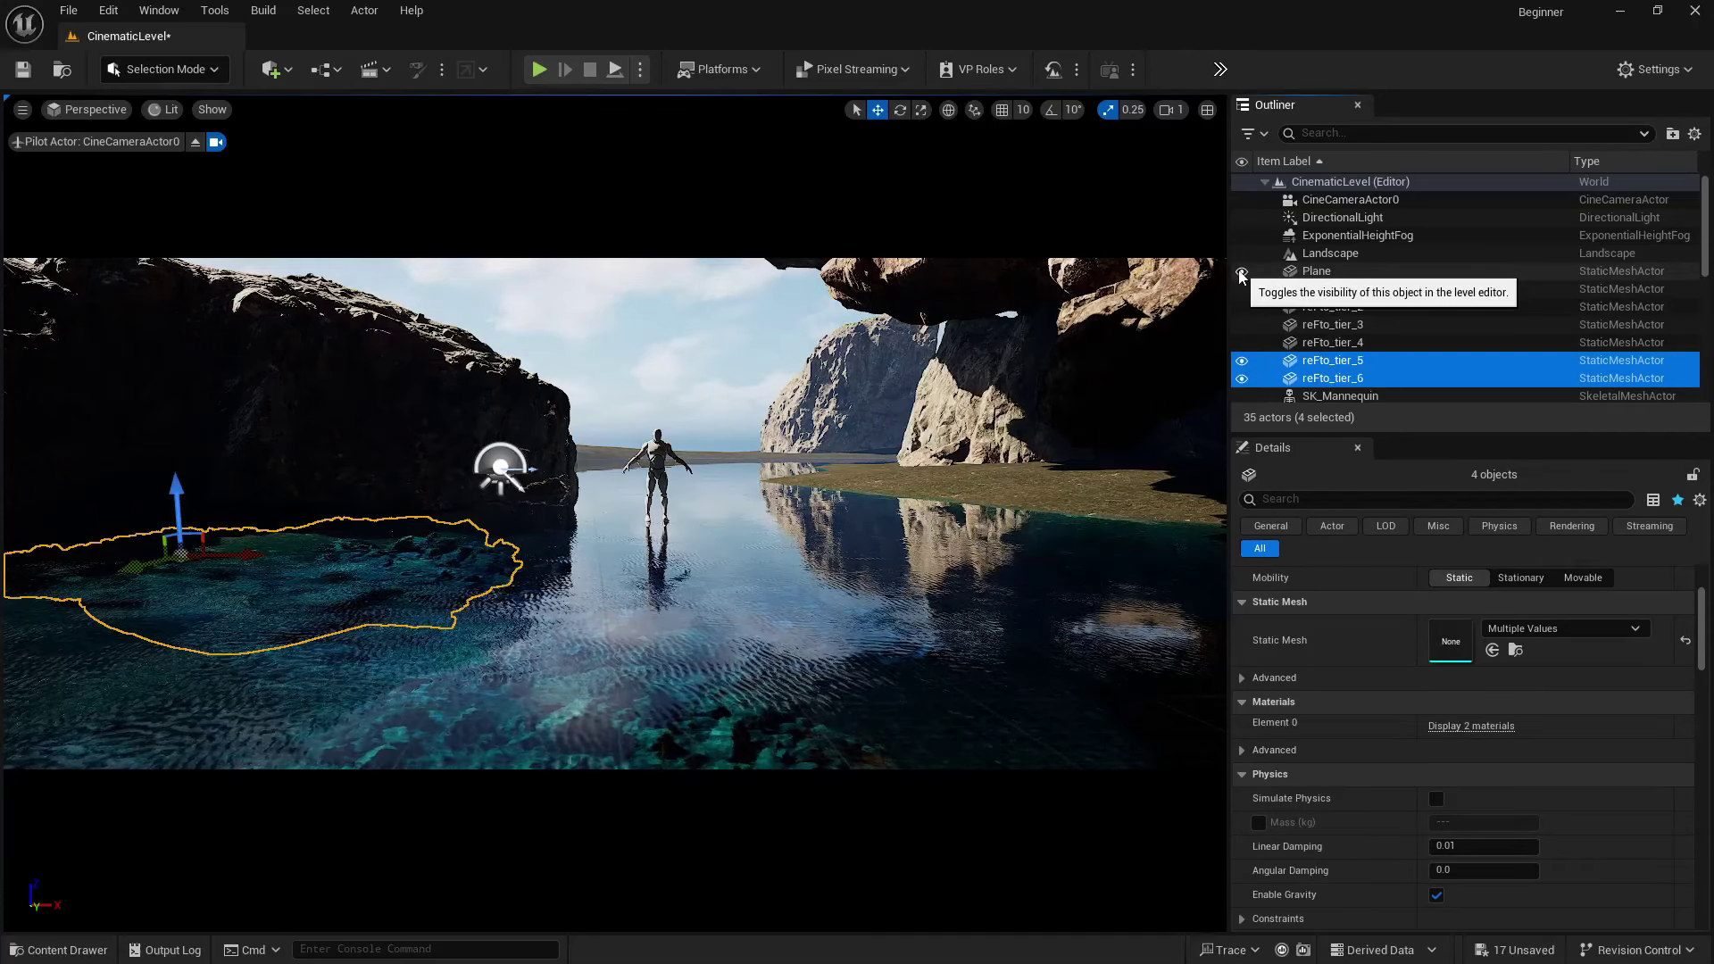
click(1242, 271)
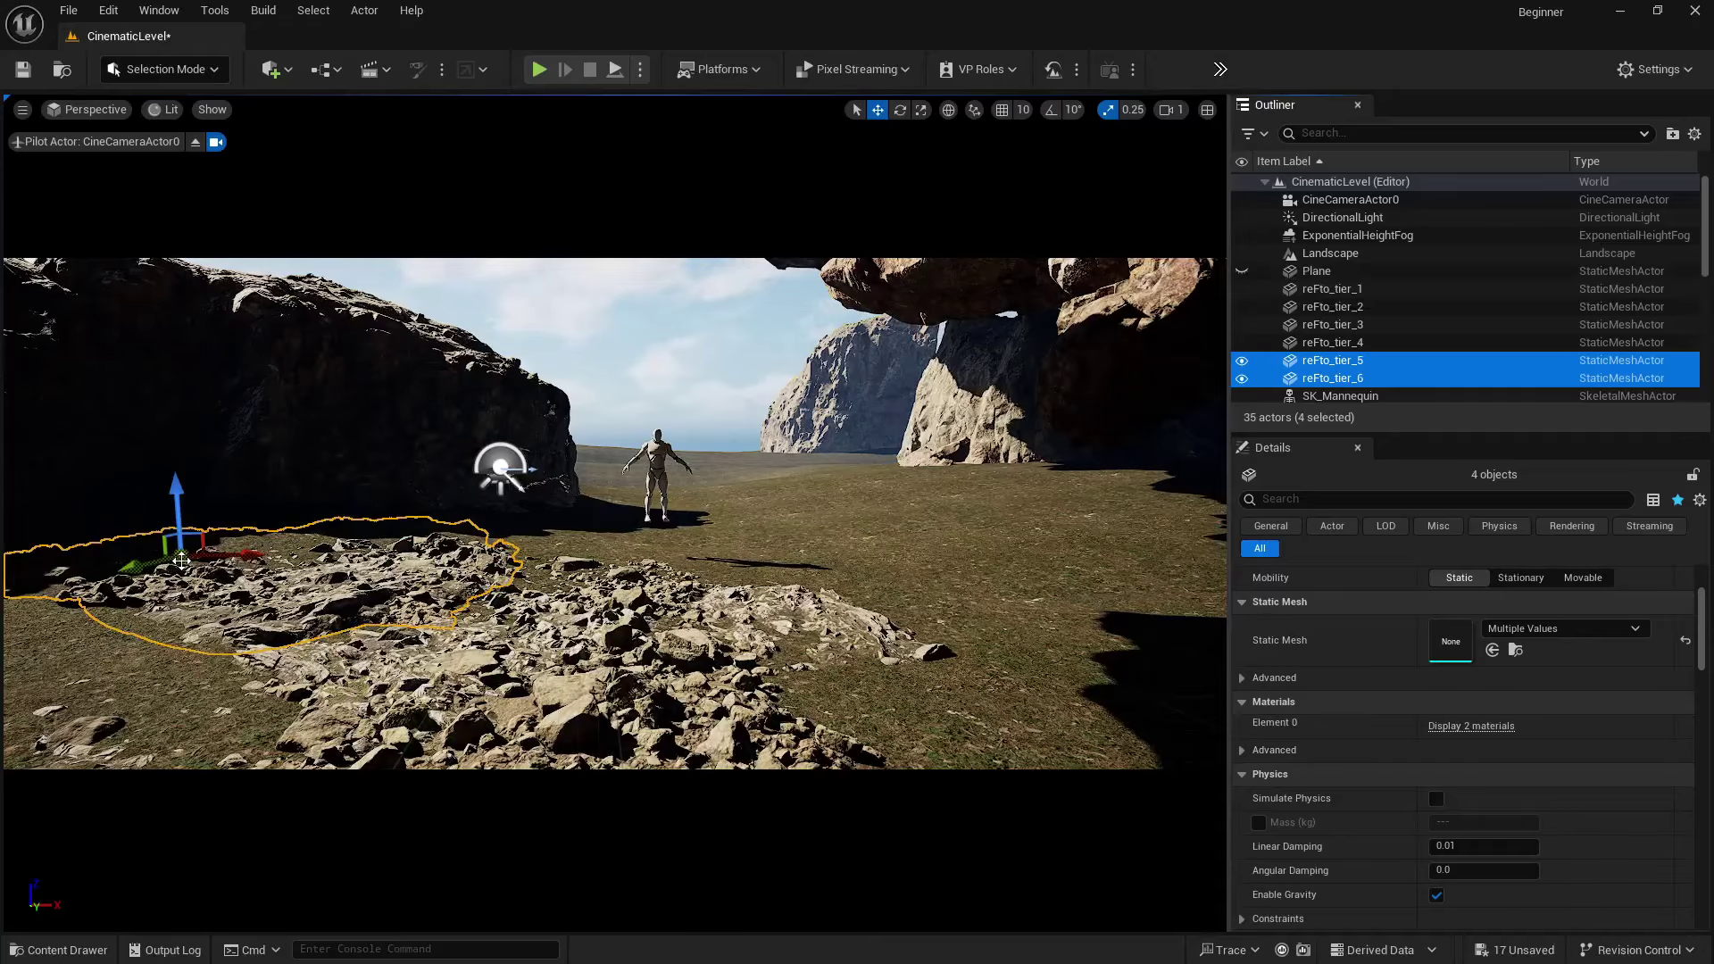
- Duplicate the four cliff-side rock patches toward the camera, then stop piloting it and adjust the copies' height in the free view
alt+drag(181, 559, 116, 645)
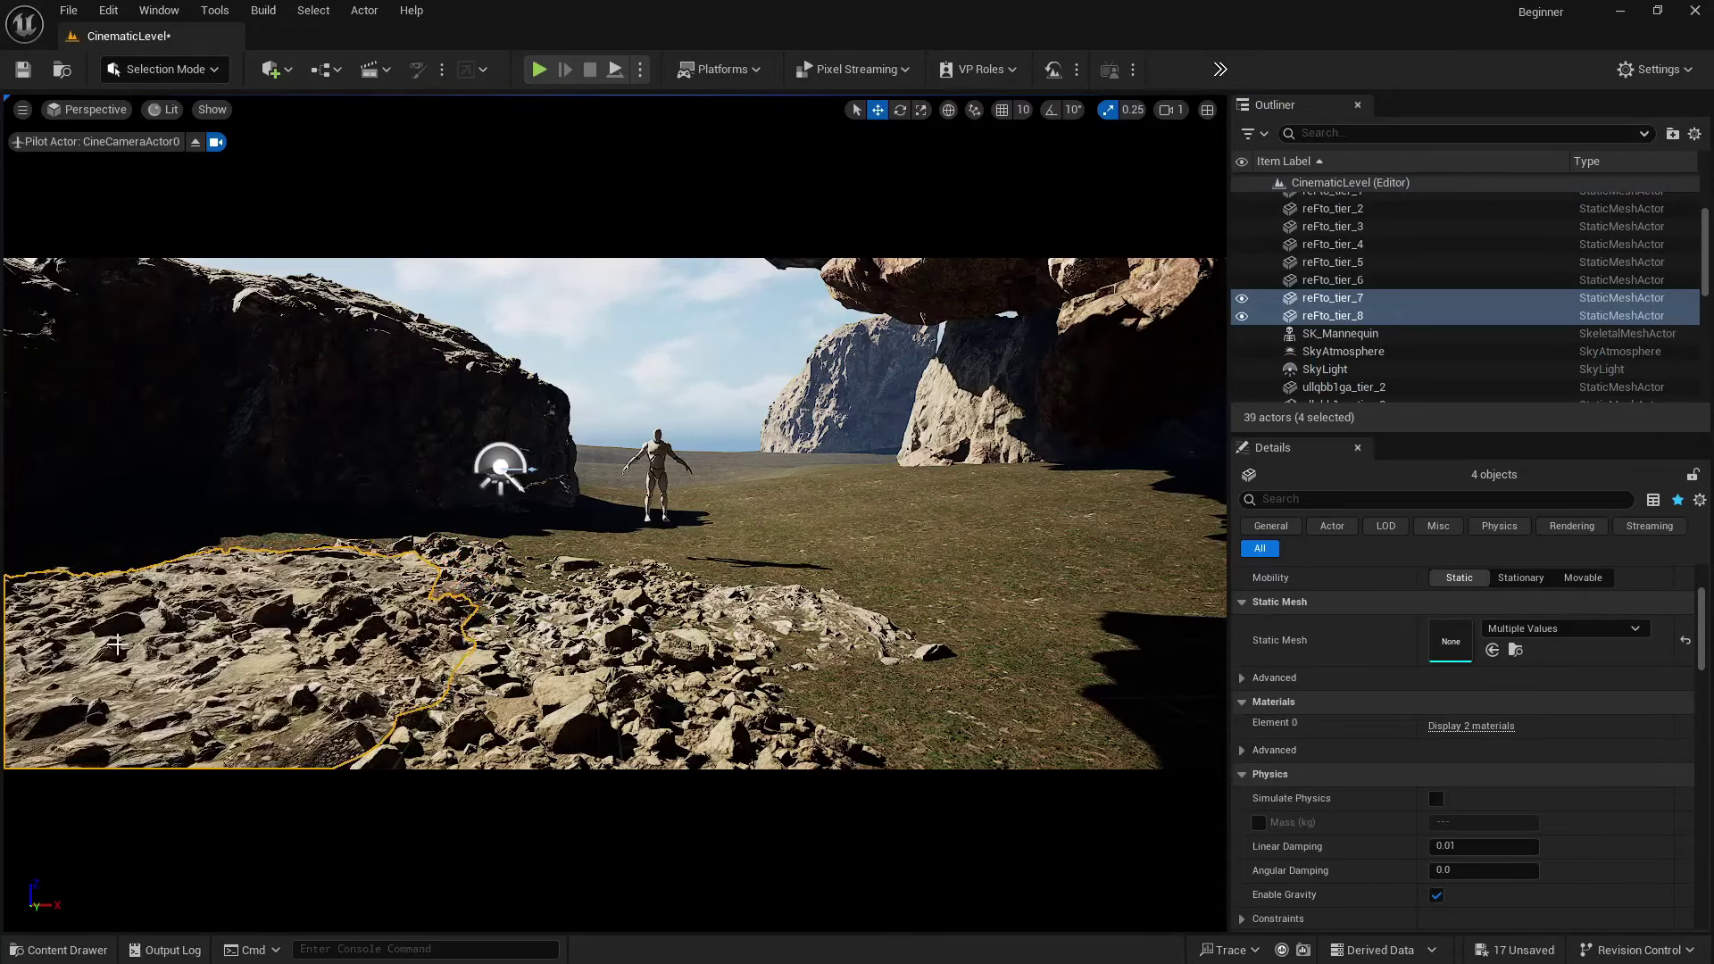
click(204, 144)
key(f)
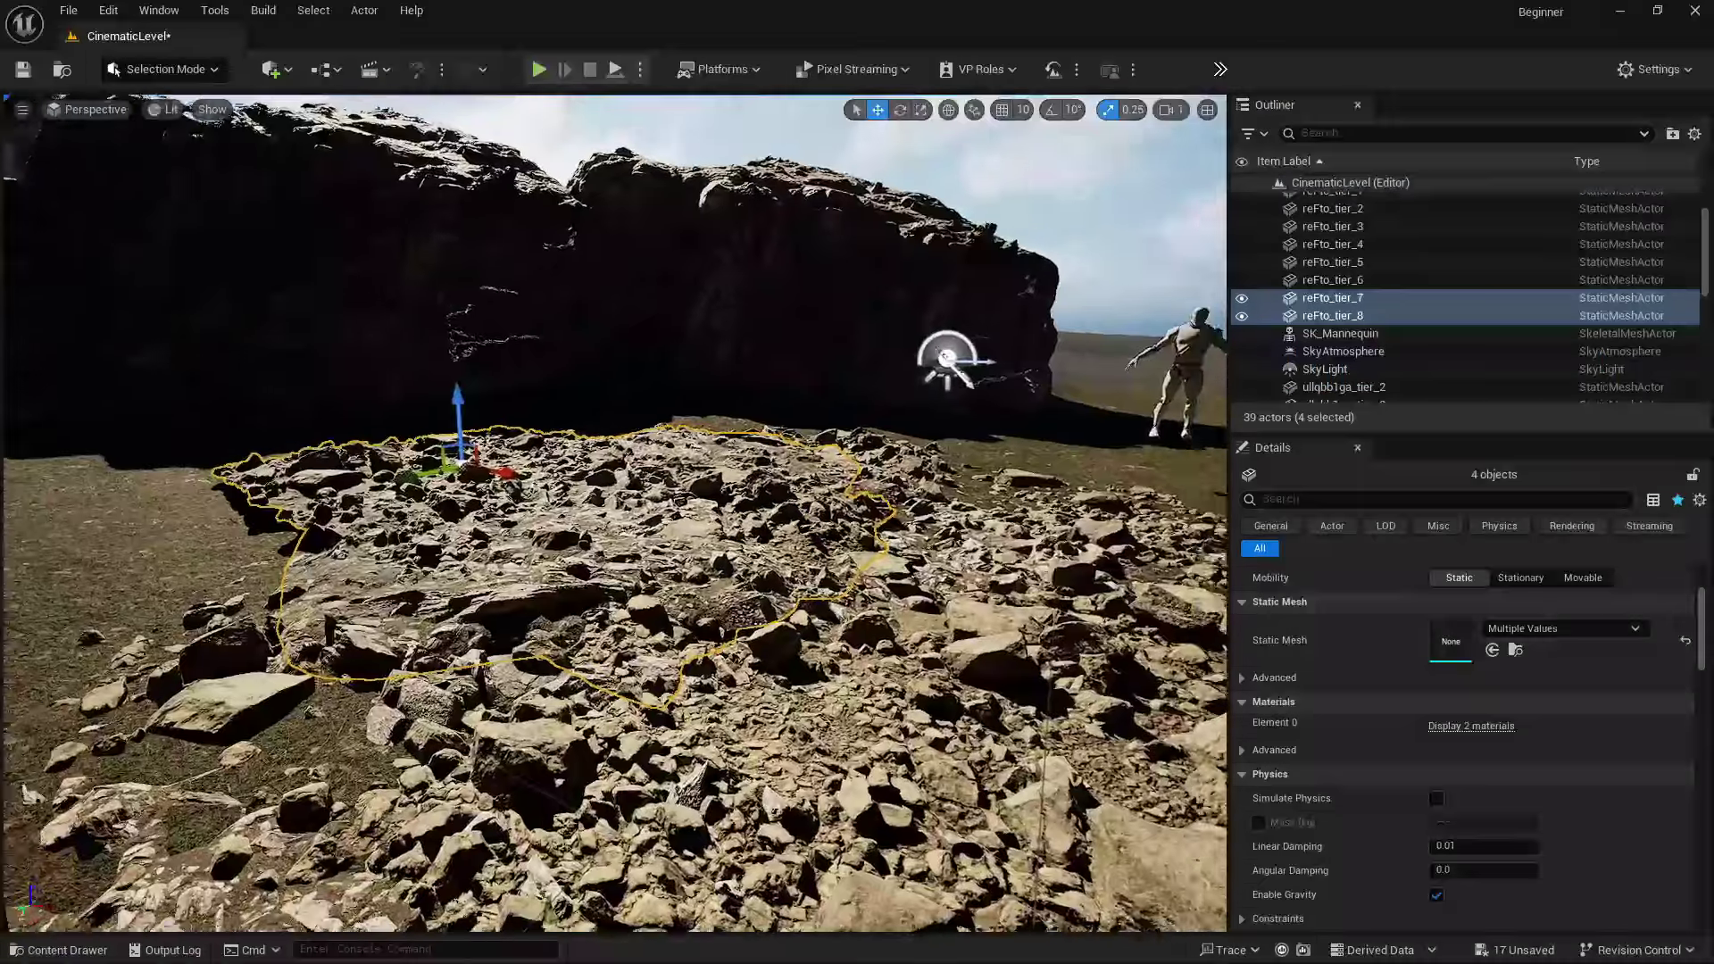
drag(504, 387, 489, 403)
right_drag(607, 429, 656, 513)
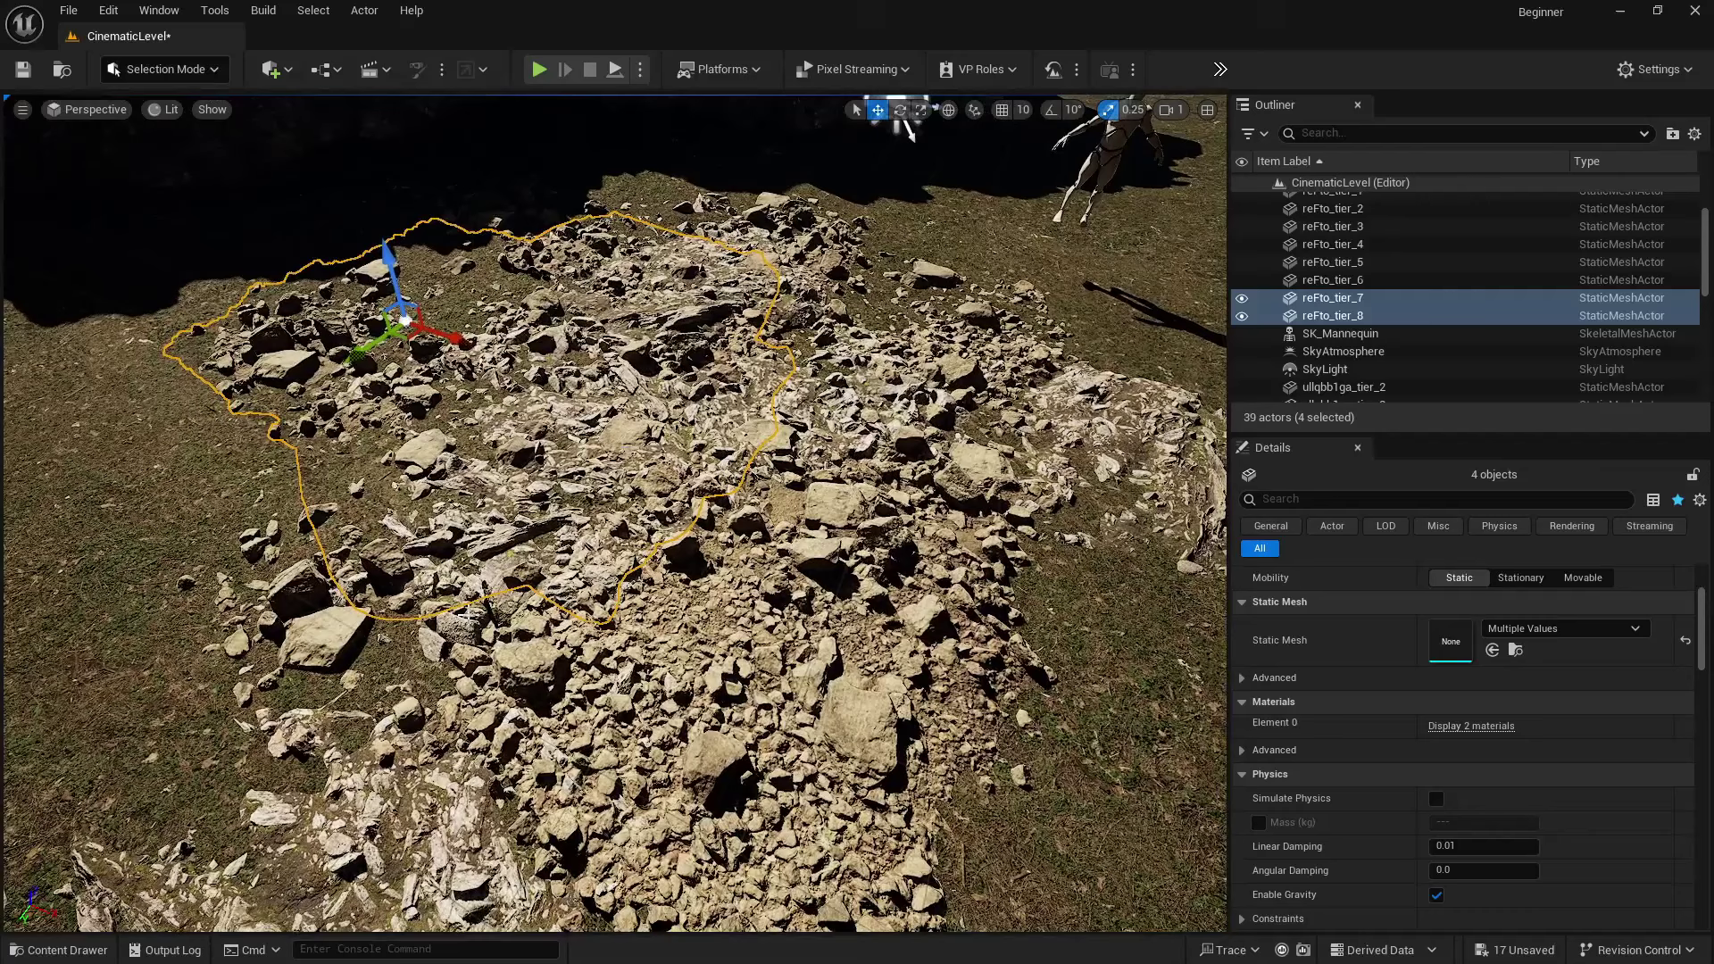
- Extend the selection to nine rocky ground patches by adding neighbouring foreground patches, including reFto_tier_3, reFto_tier_4, vi1veh0_tier_2 and vi1veh0_tier_4
ctrl+click(342, 646)
ctrl+click(346, 808)
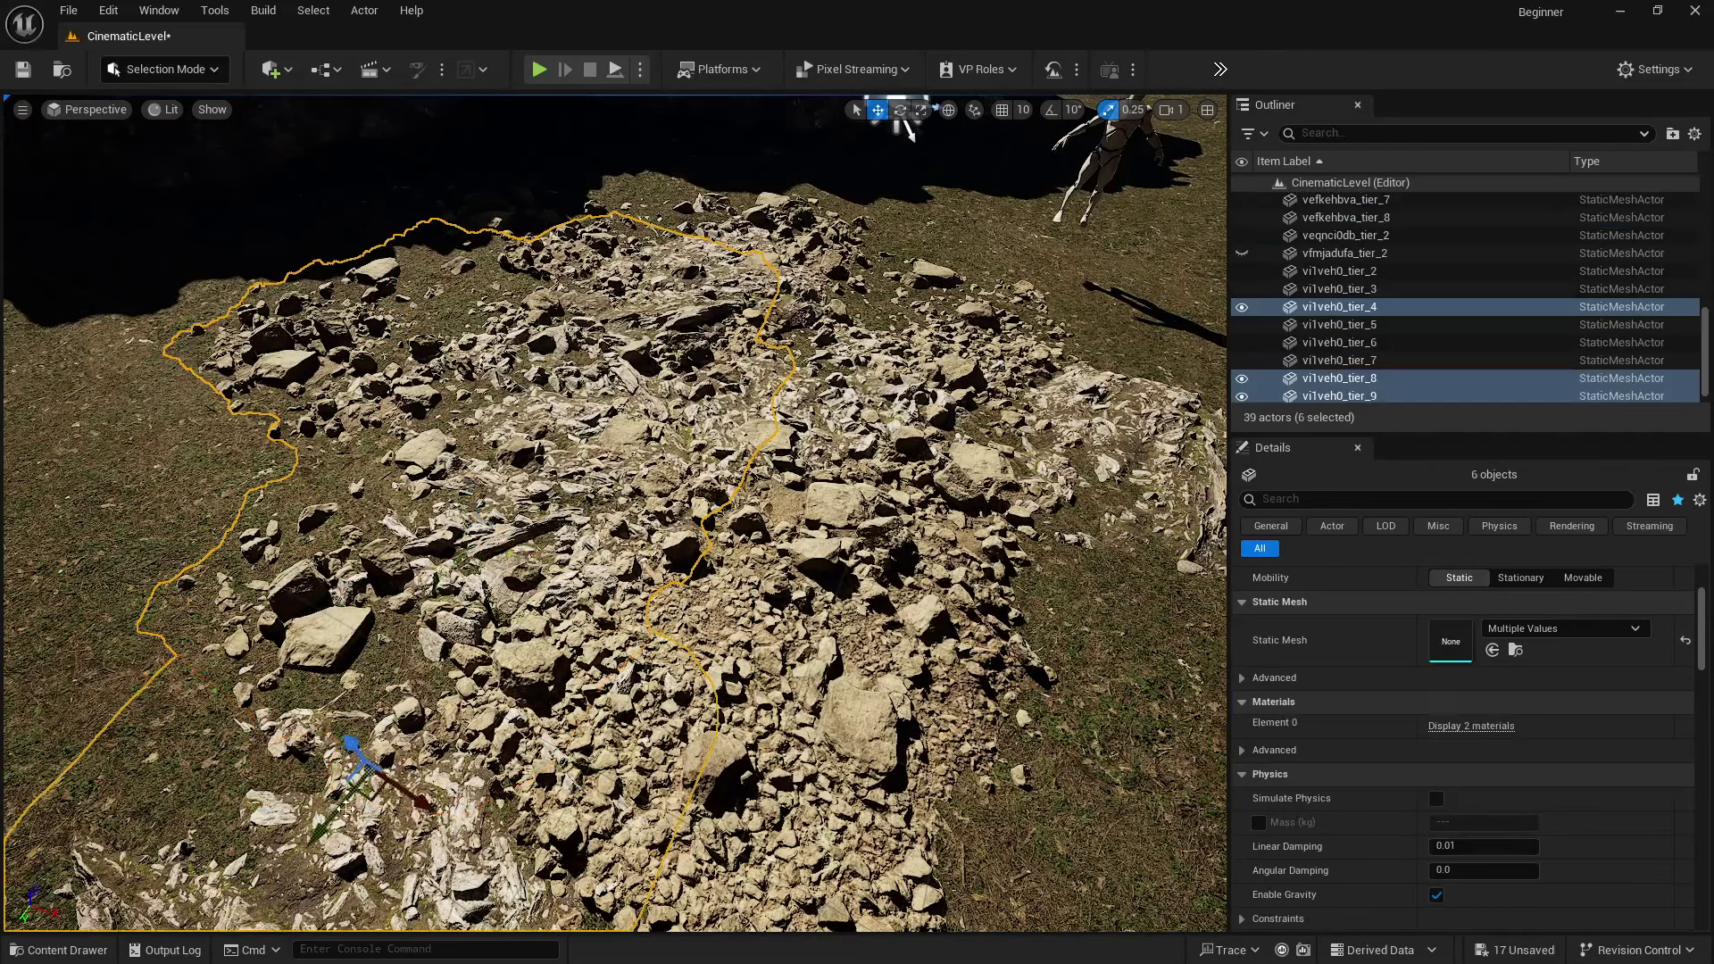
ctrl+click(818, 704)
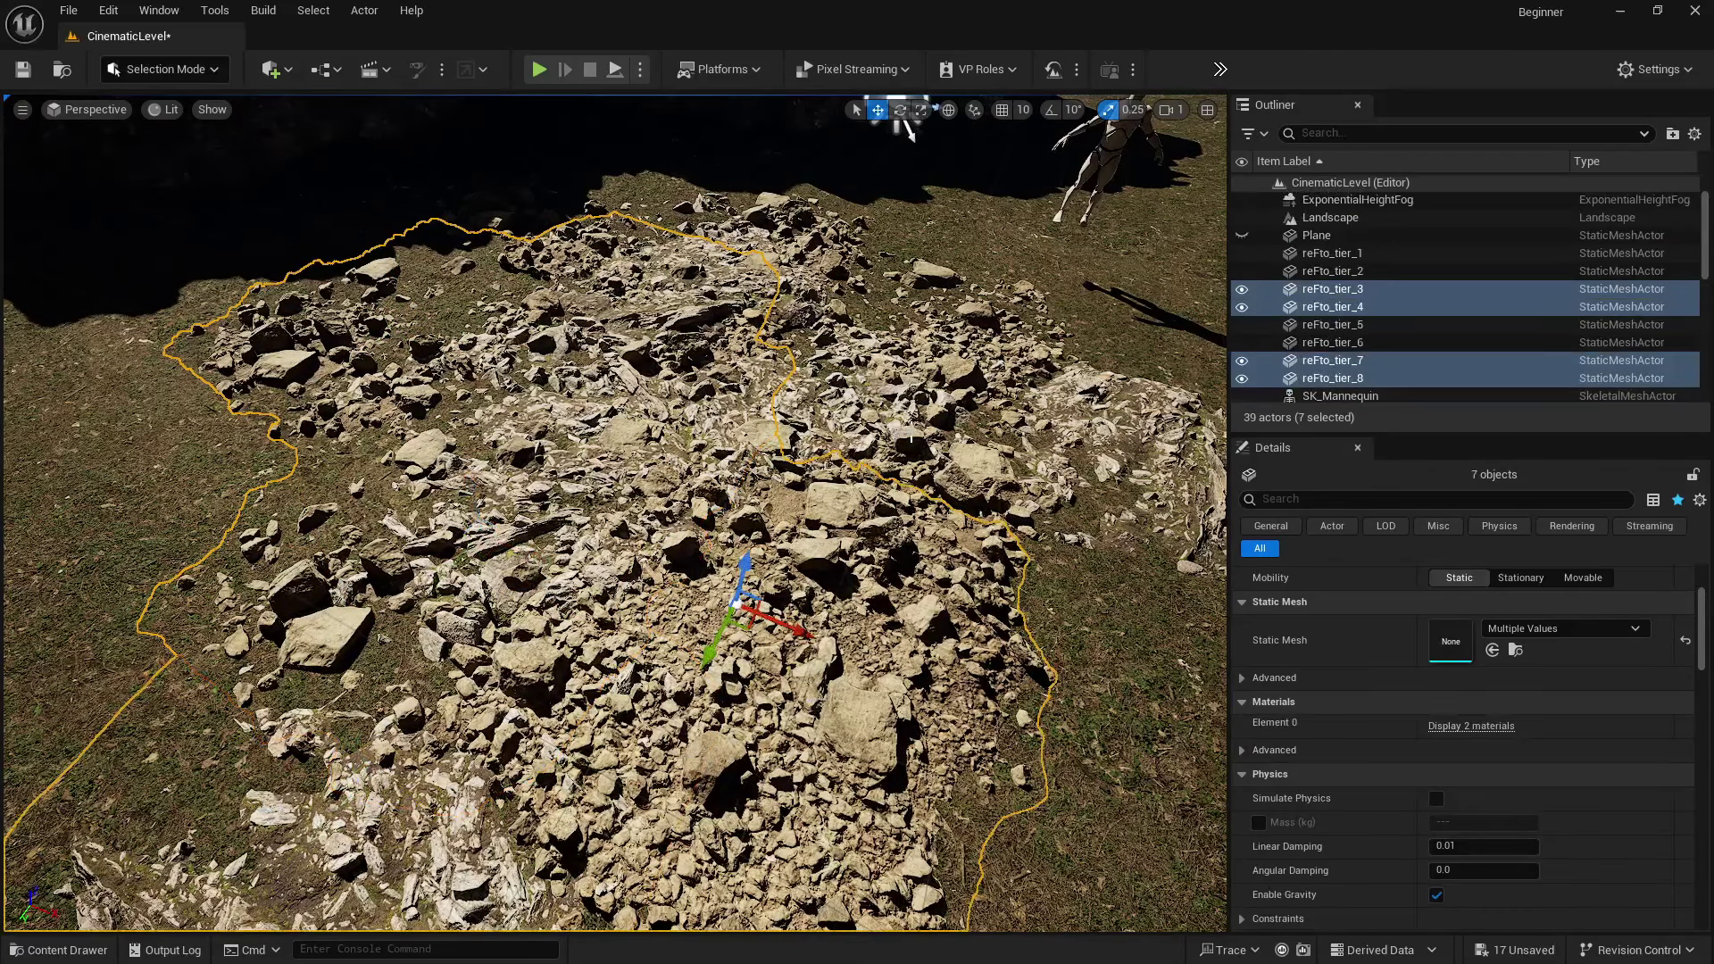
ctrl+click(911, 435)
ctrl+click(1091, 381)
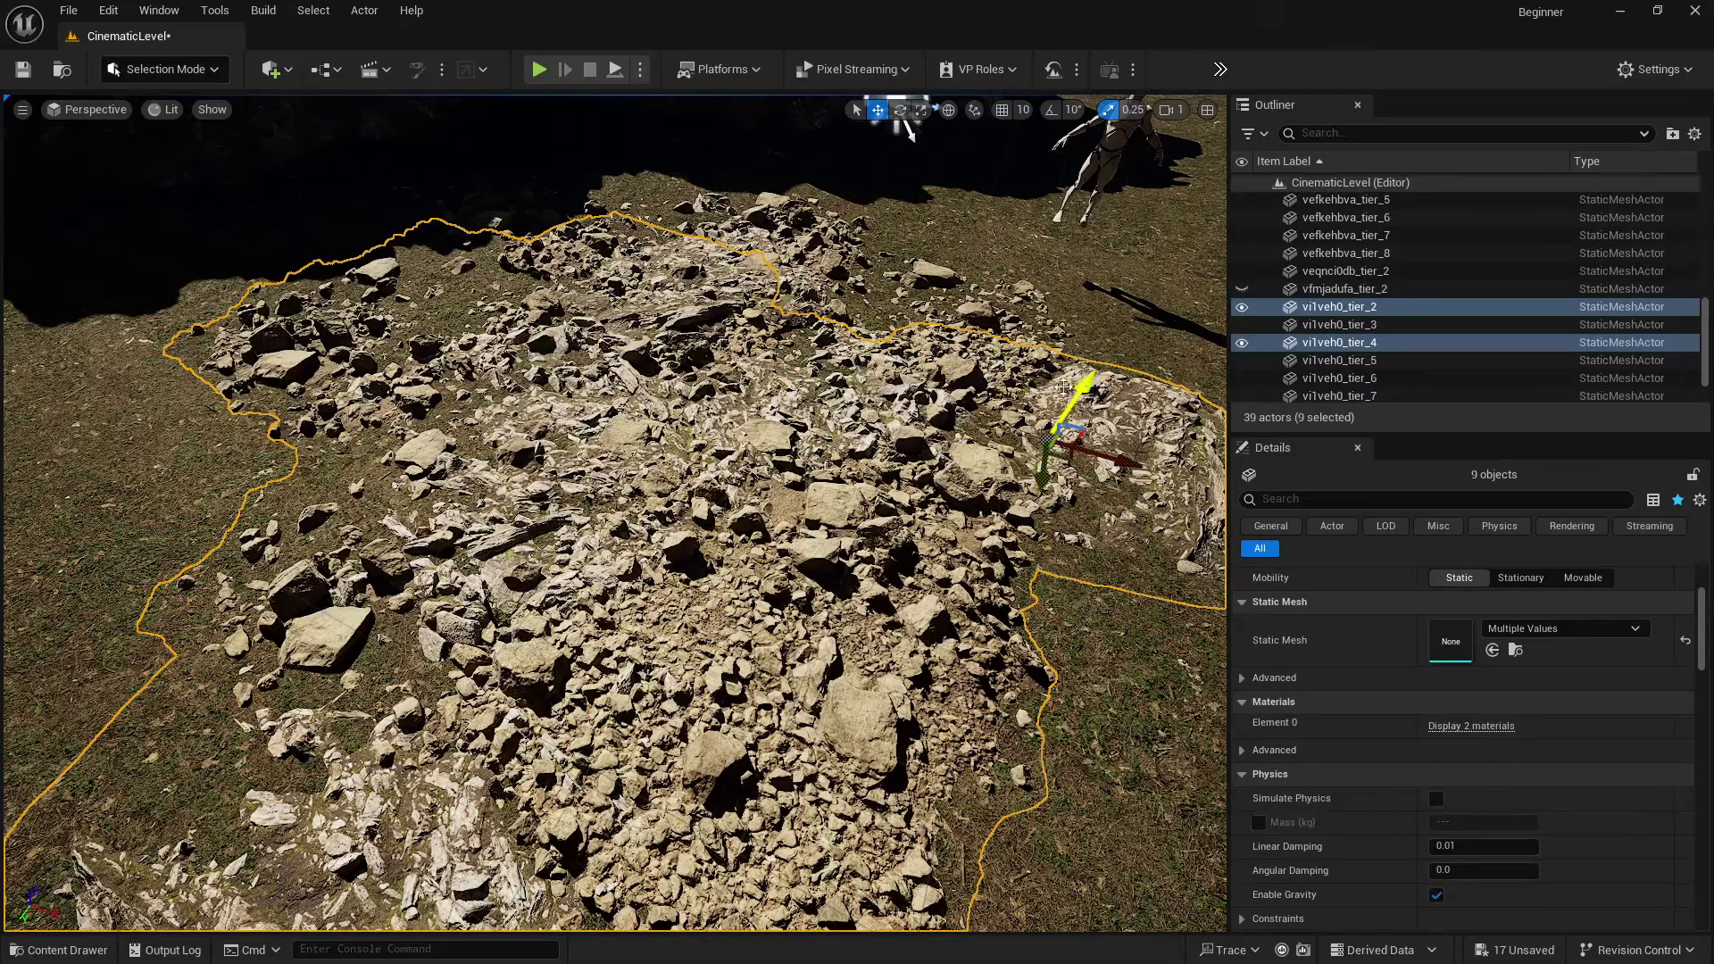
right_drag(1090, 381, 1196, 362)
- Duplicate the nine selected rock patches and place the copies around the mannequin's feet, adjusting their height slightly
alt+drag(825, 457, 750, 252)
key(e)
key(w)
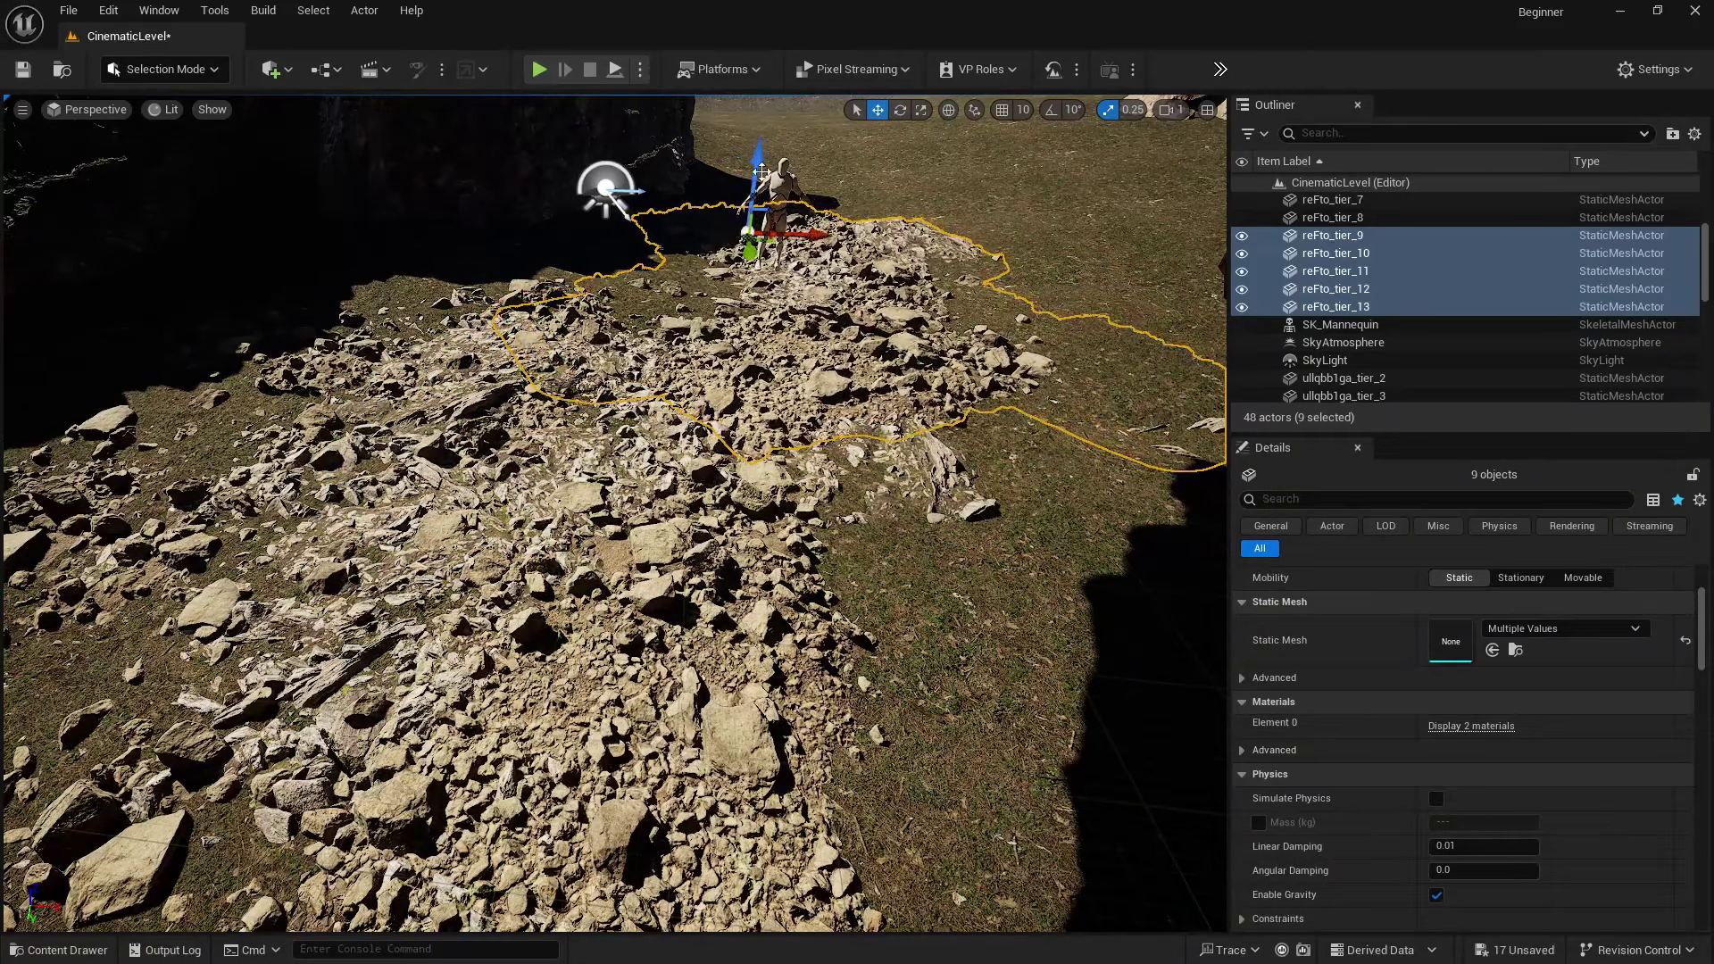
drag(760, 169, 754, 164)
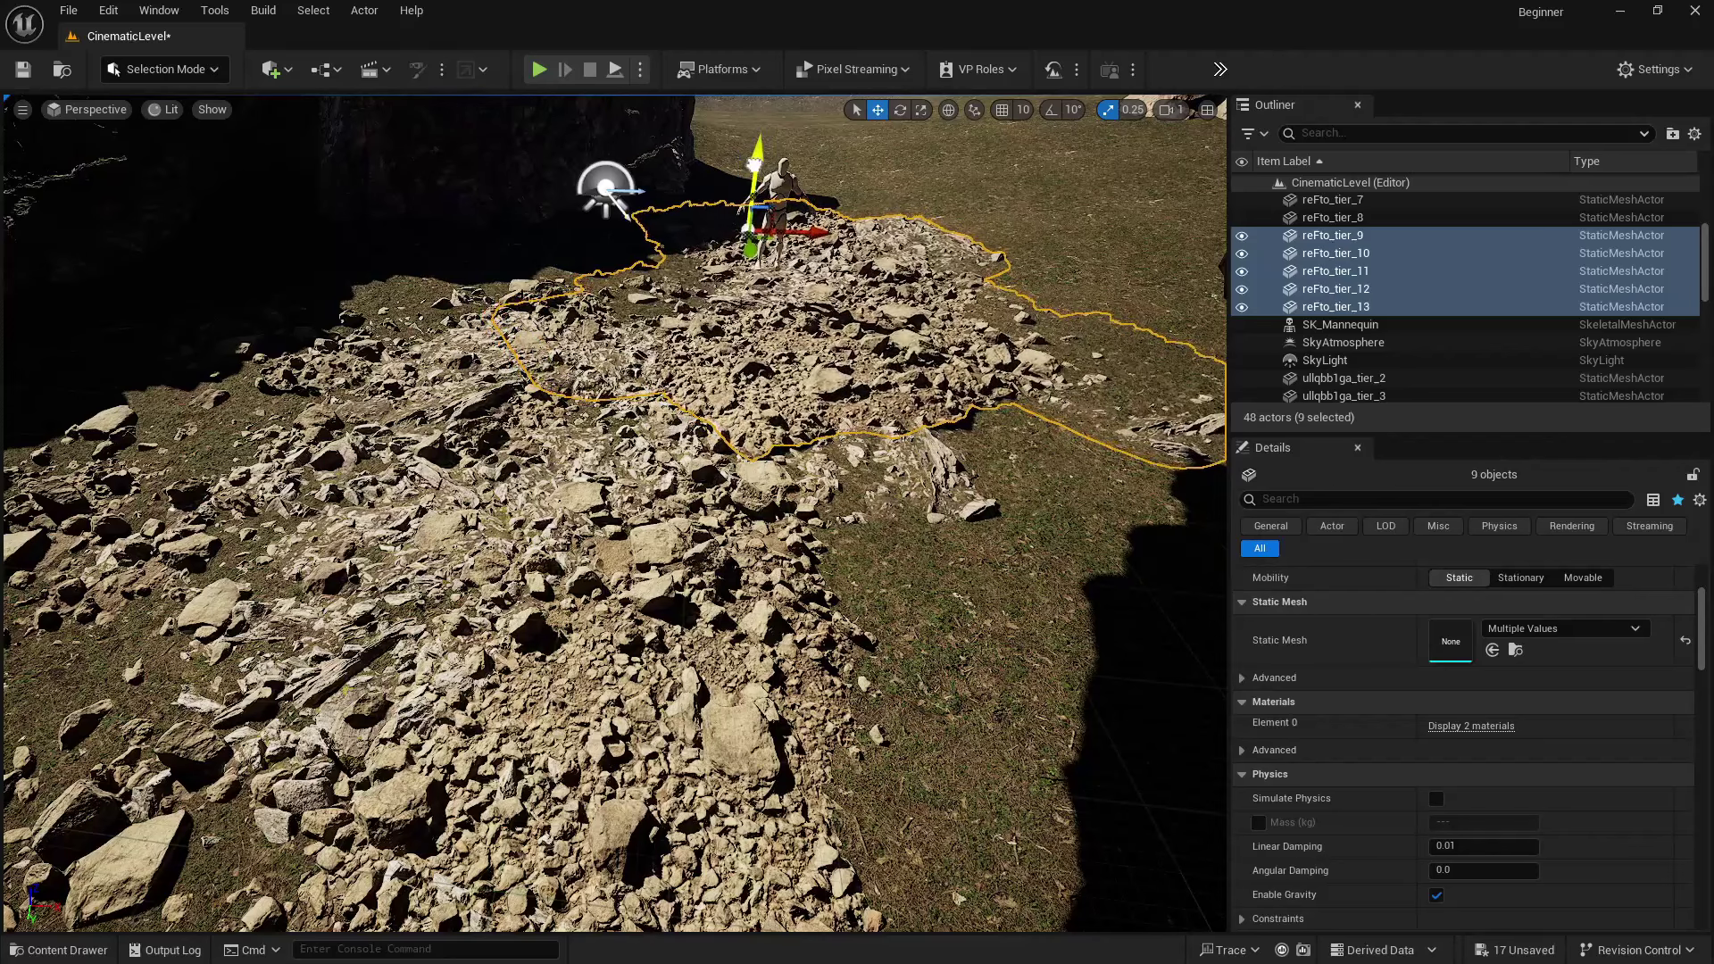
- Rotate the nine copied rock patches near the mannequin to vary the pattern and fine-tune their height against the ground
key(e)
drag(704, 258, 845, 241)
key(w)
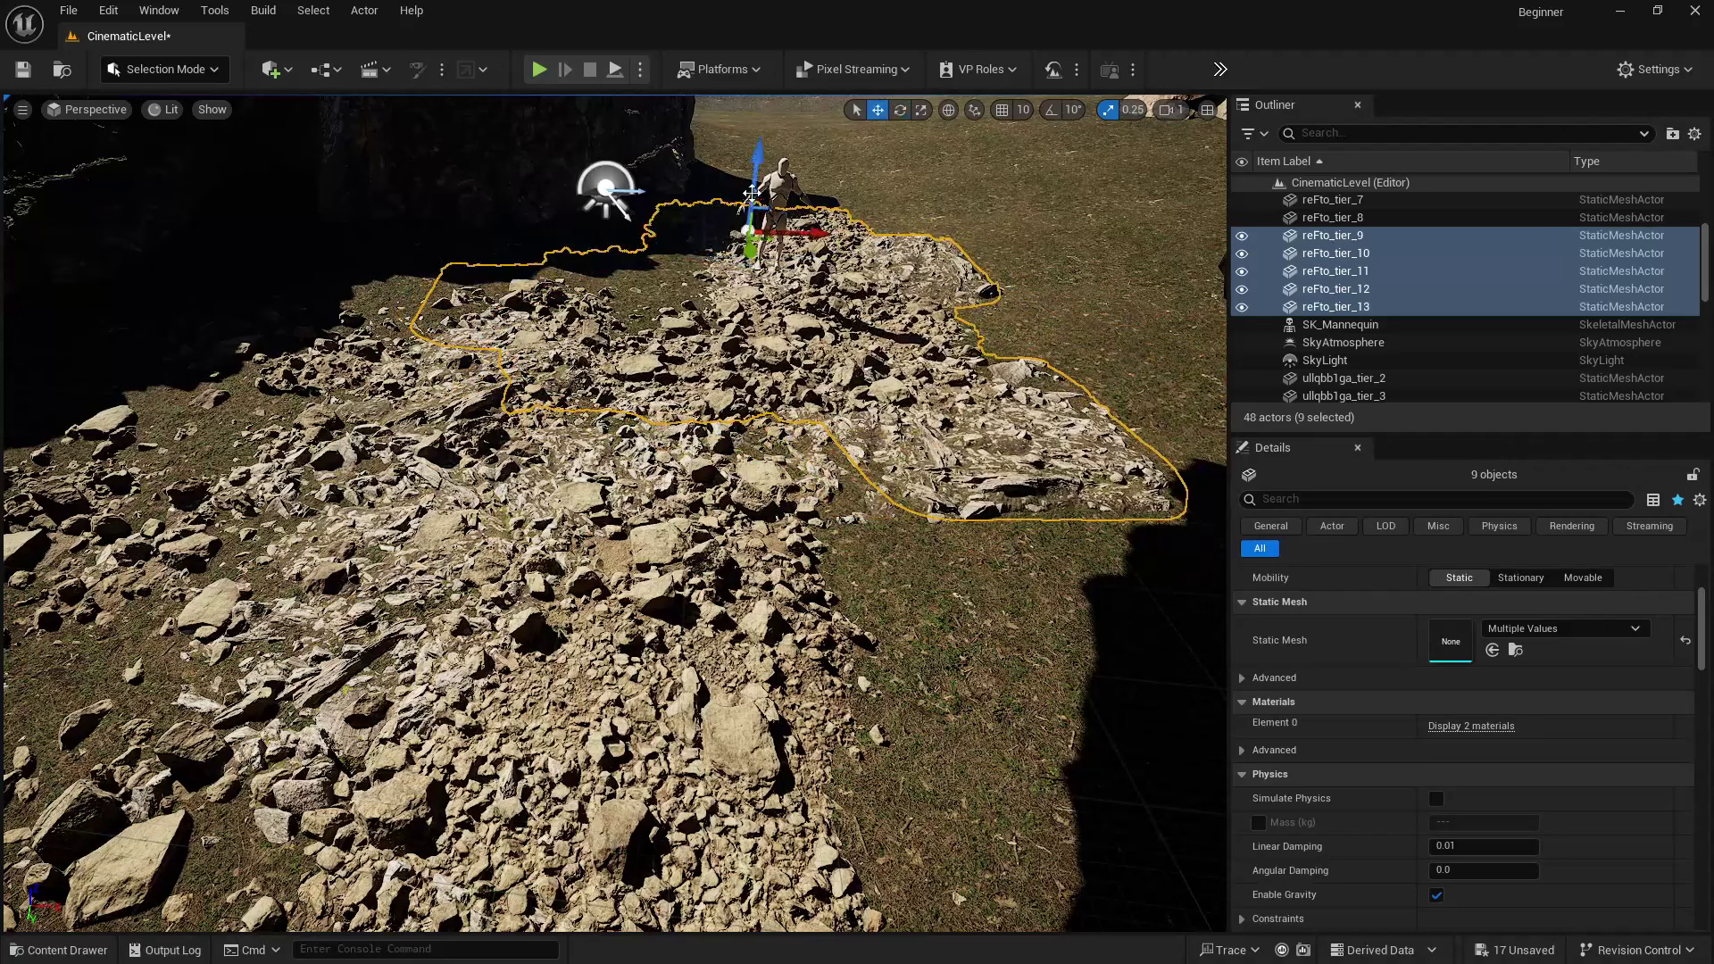
drag(752, 192, 751, 152)
key(e)
key(w)
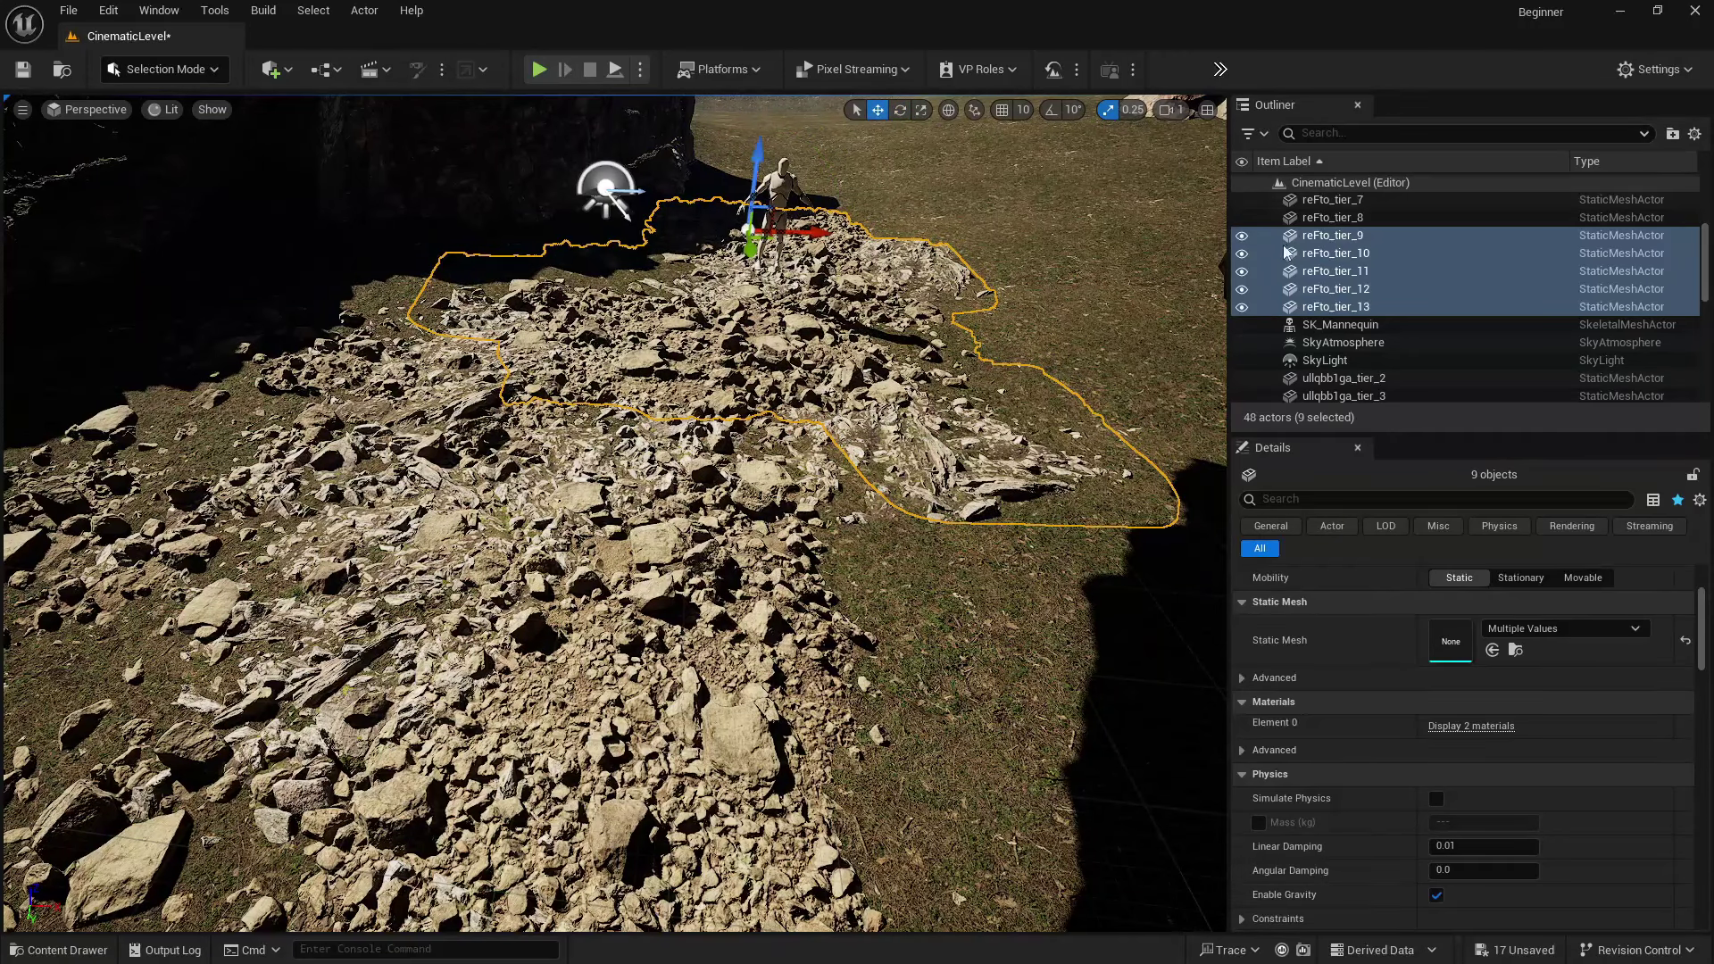
- Select CineCameraActor0 and keep its camera preview pinned in the viewport
scroll(1259, 317, up, 3)
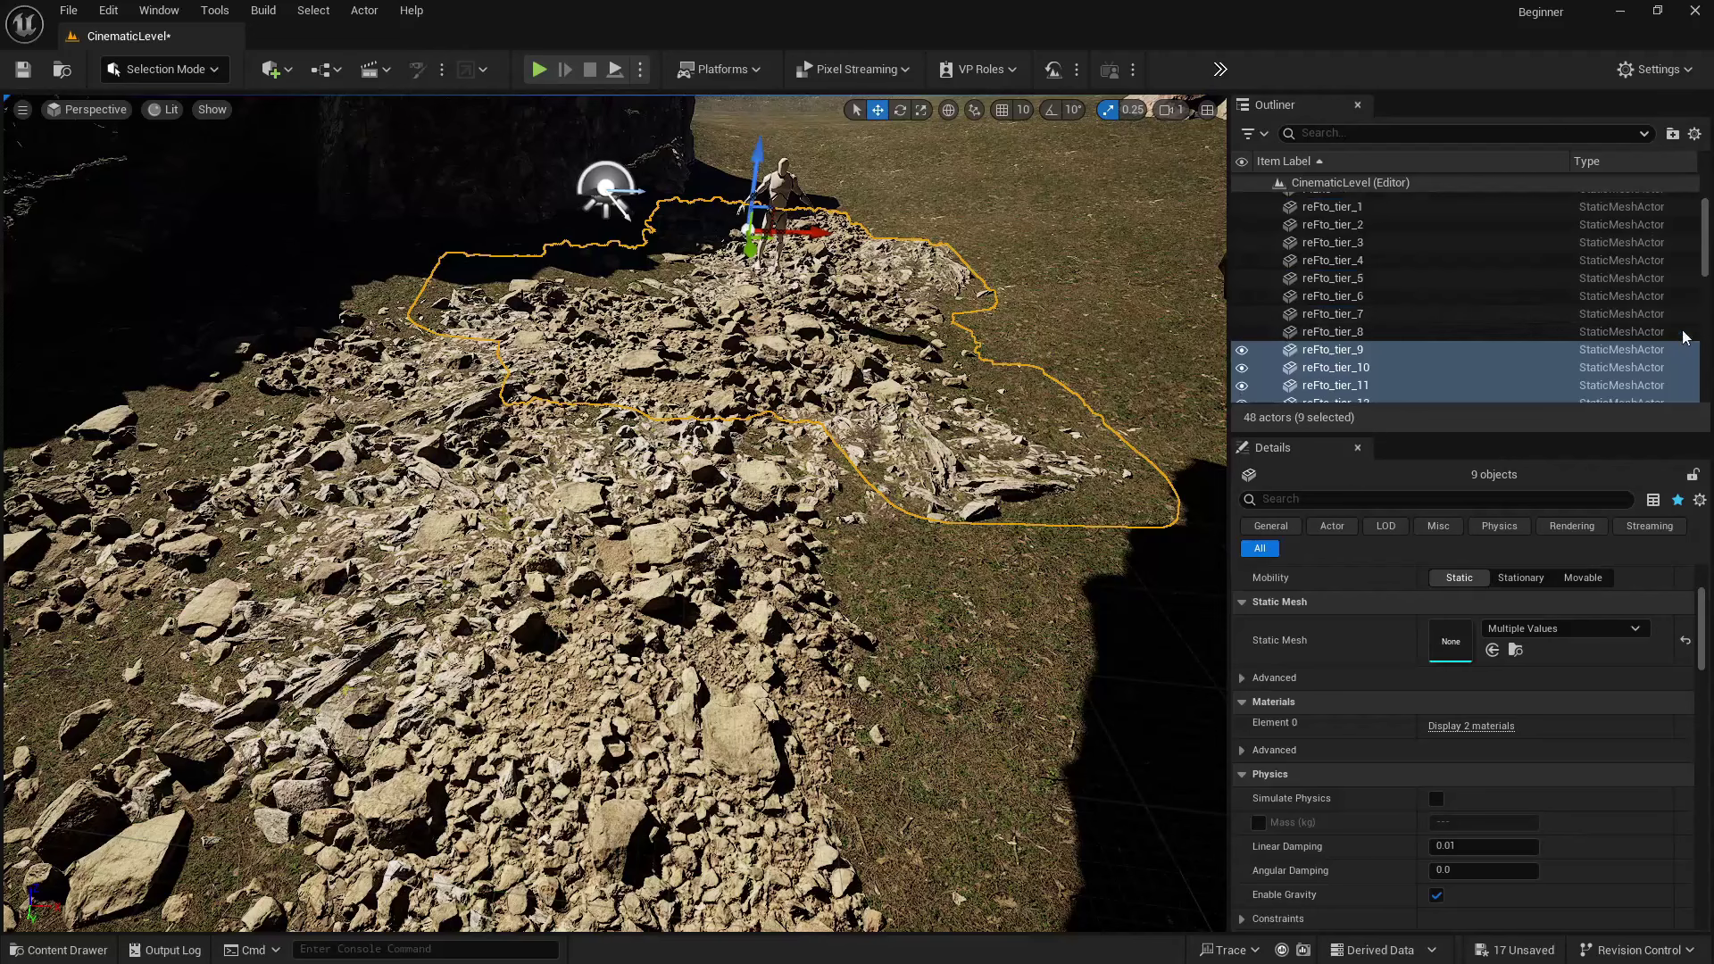
scroll(1701, 255, up, 3)
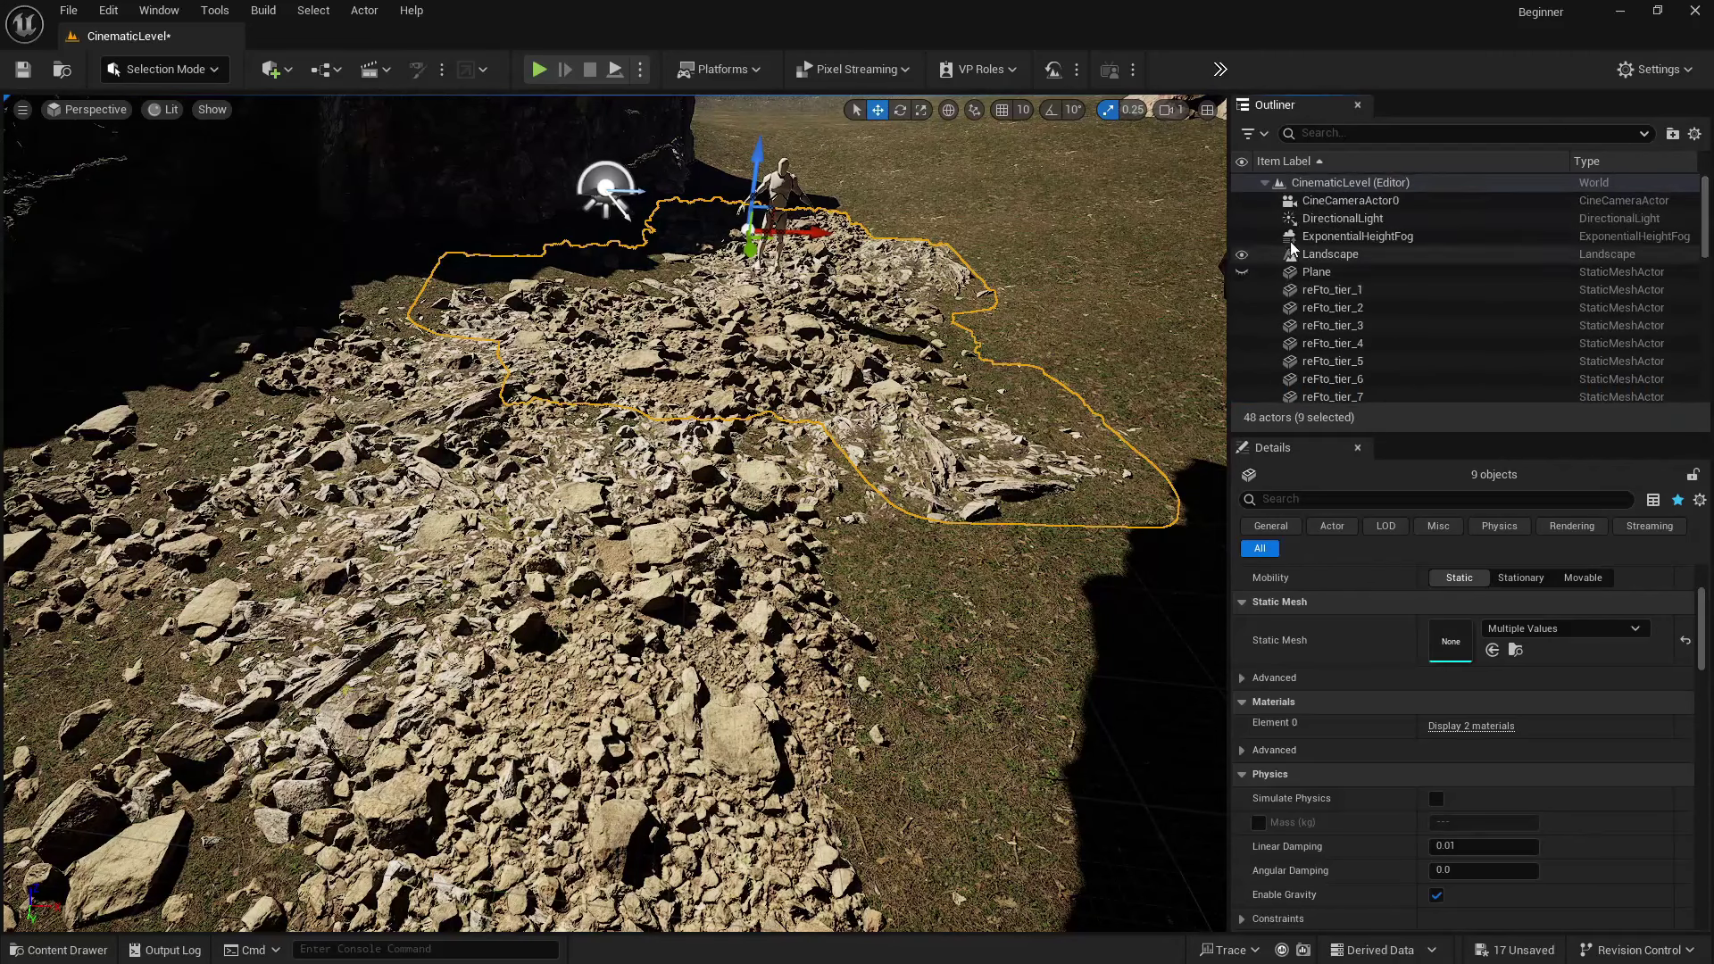
click(1314, 201)
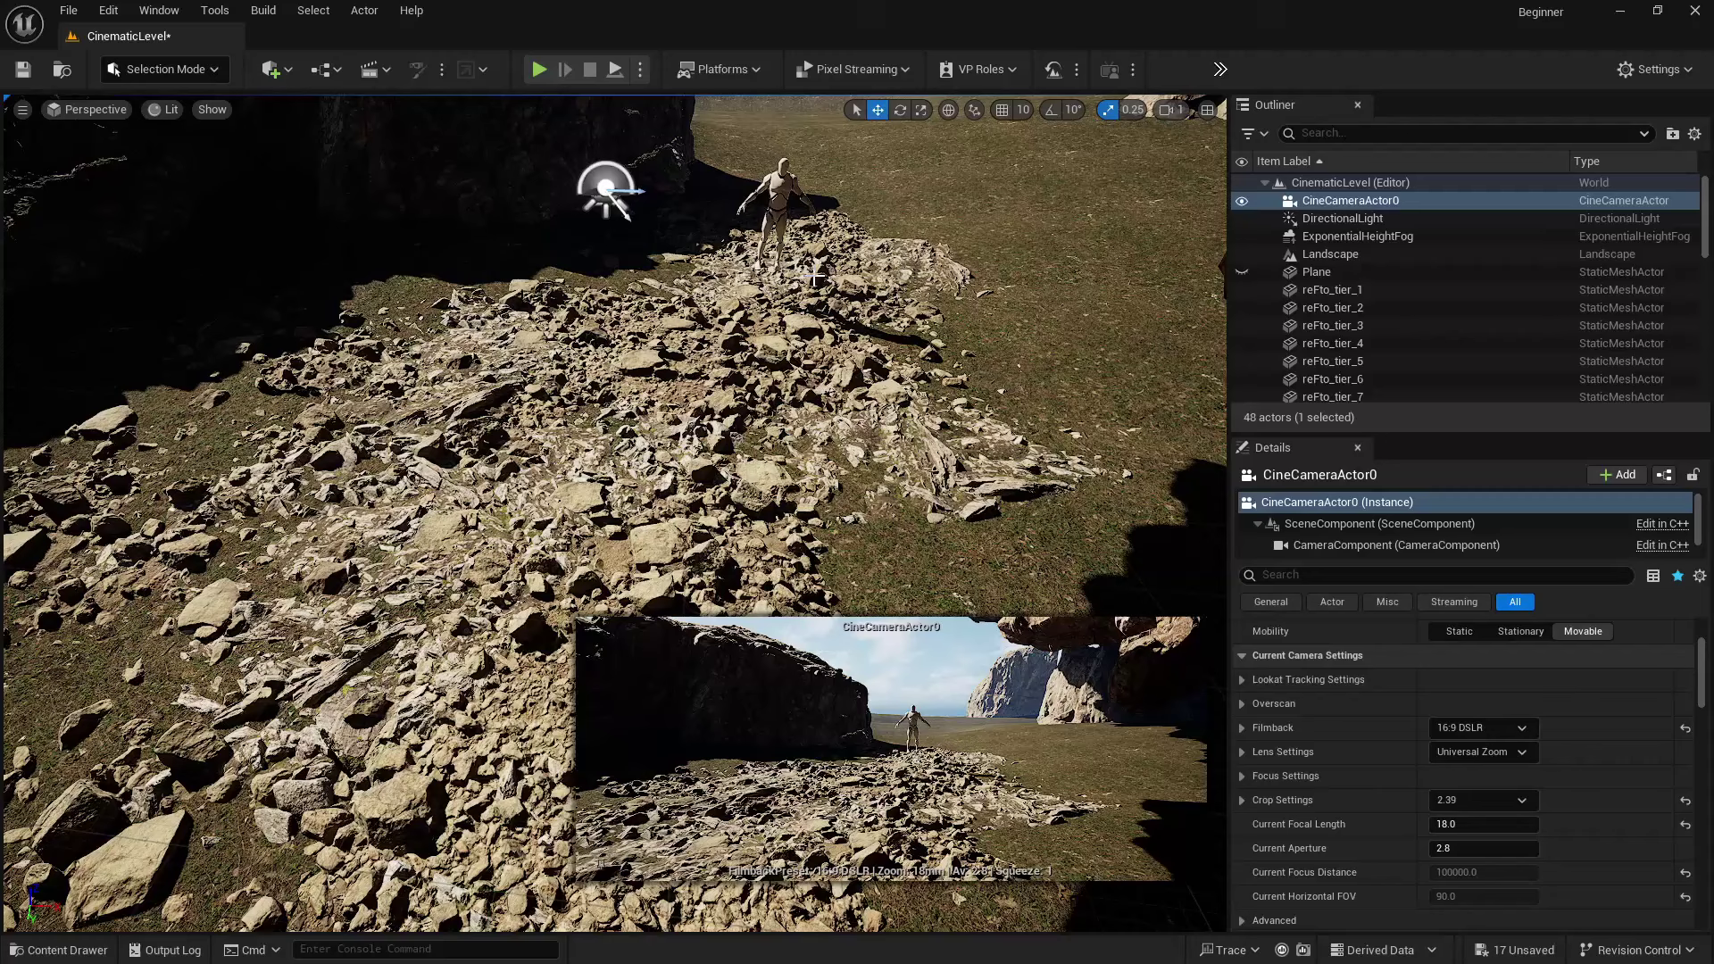
- Select a group of rocky ground patches around the mannequin and foreground, including vi1veh0_tier_7, vi1veh0_tier_10, vi1veh0_tier_12, vi1veh0_tier_13, reFto_tier_11 and reFto_tier_13
click(780, 320)
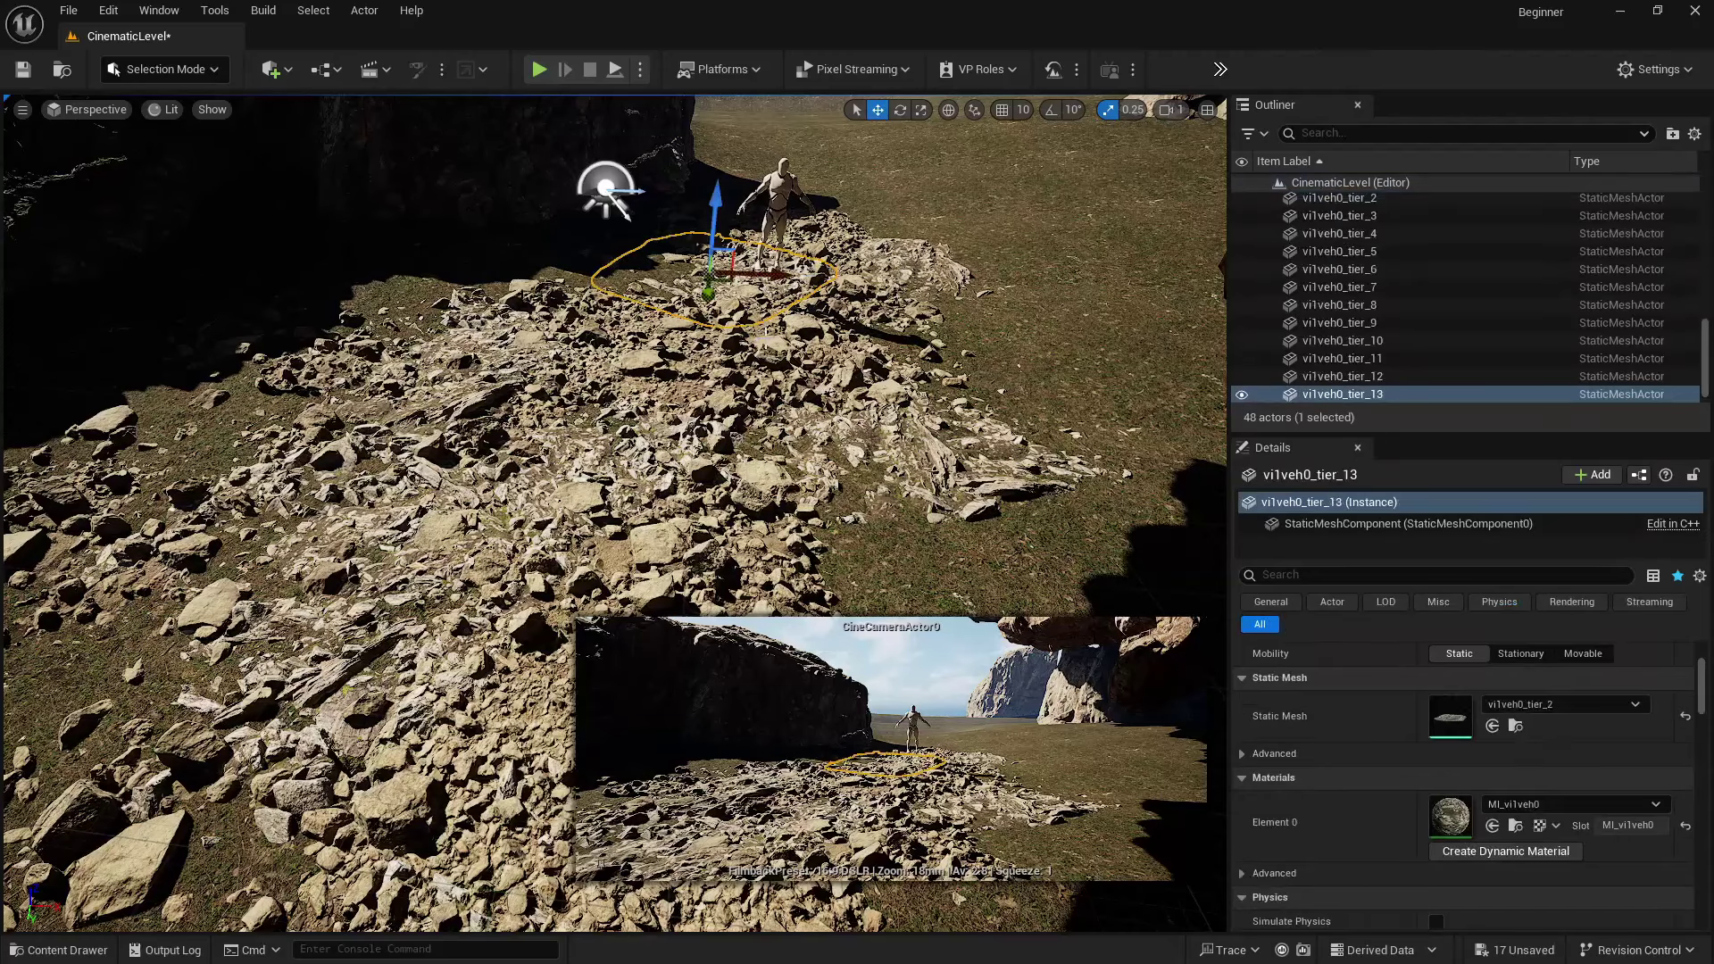
ctrl+click(855, 381)
ctrl+click(958, 439)
ctrl+click(879, 272)
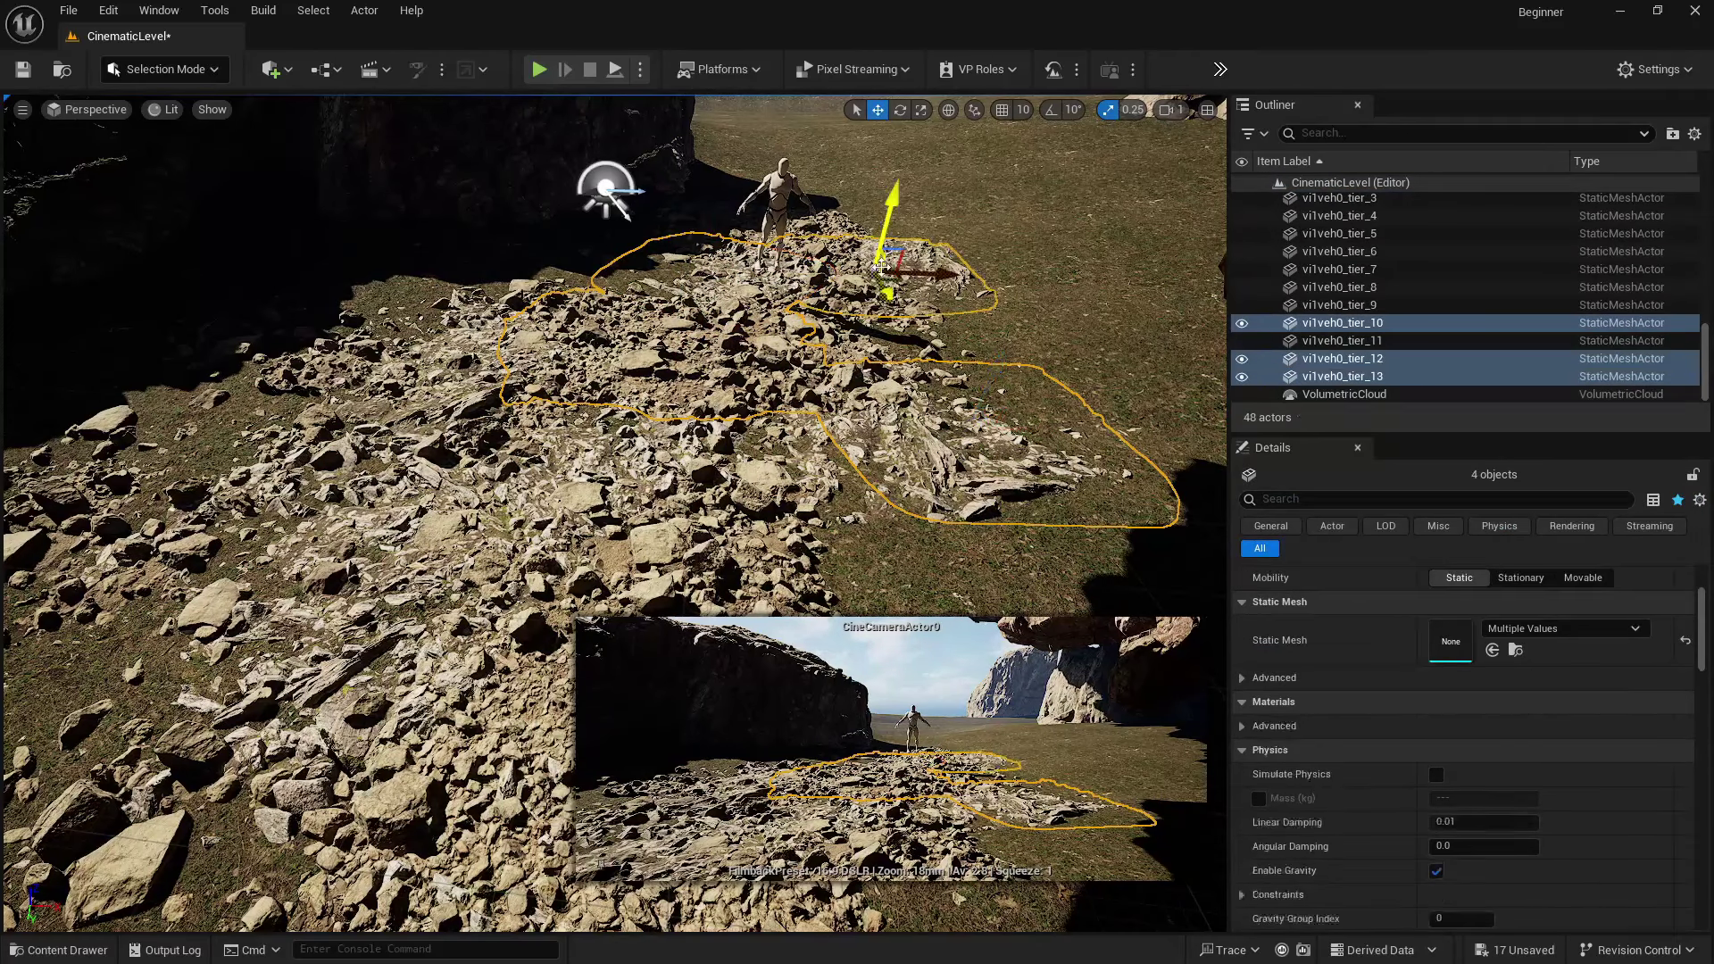
ctrl+click(821, 232)
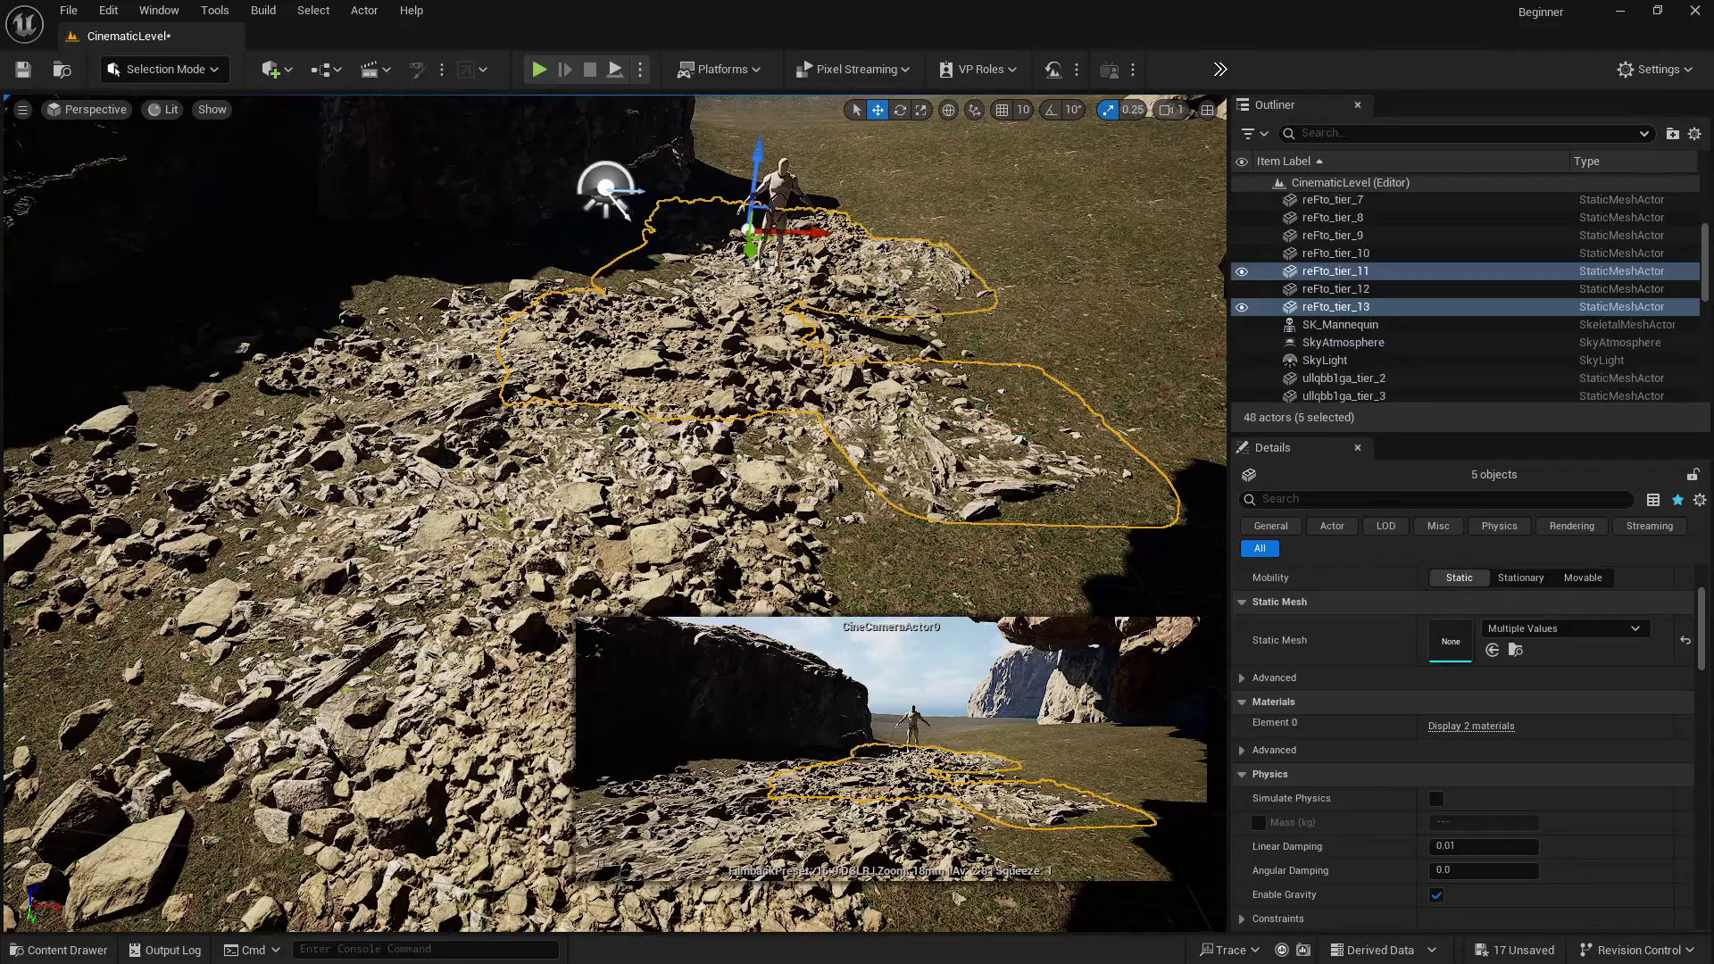
ctrl+click(493, 445)
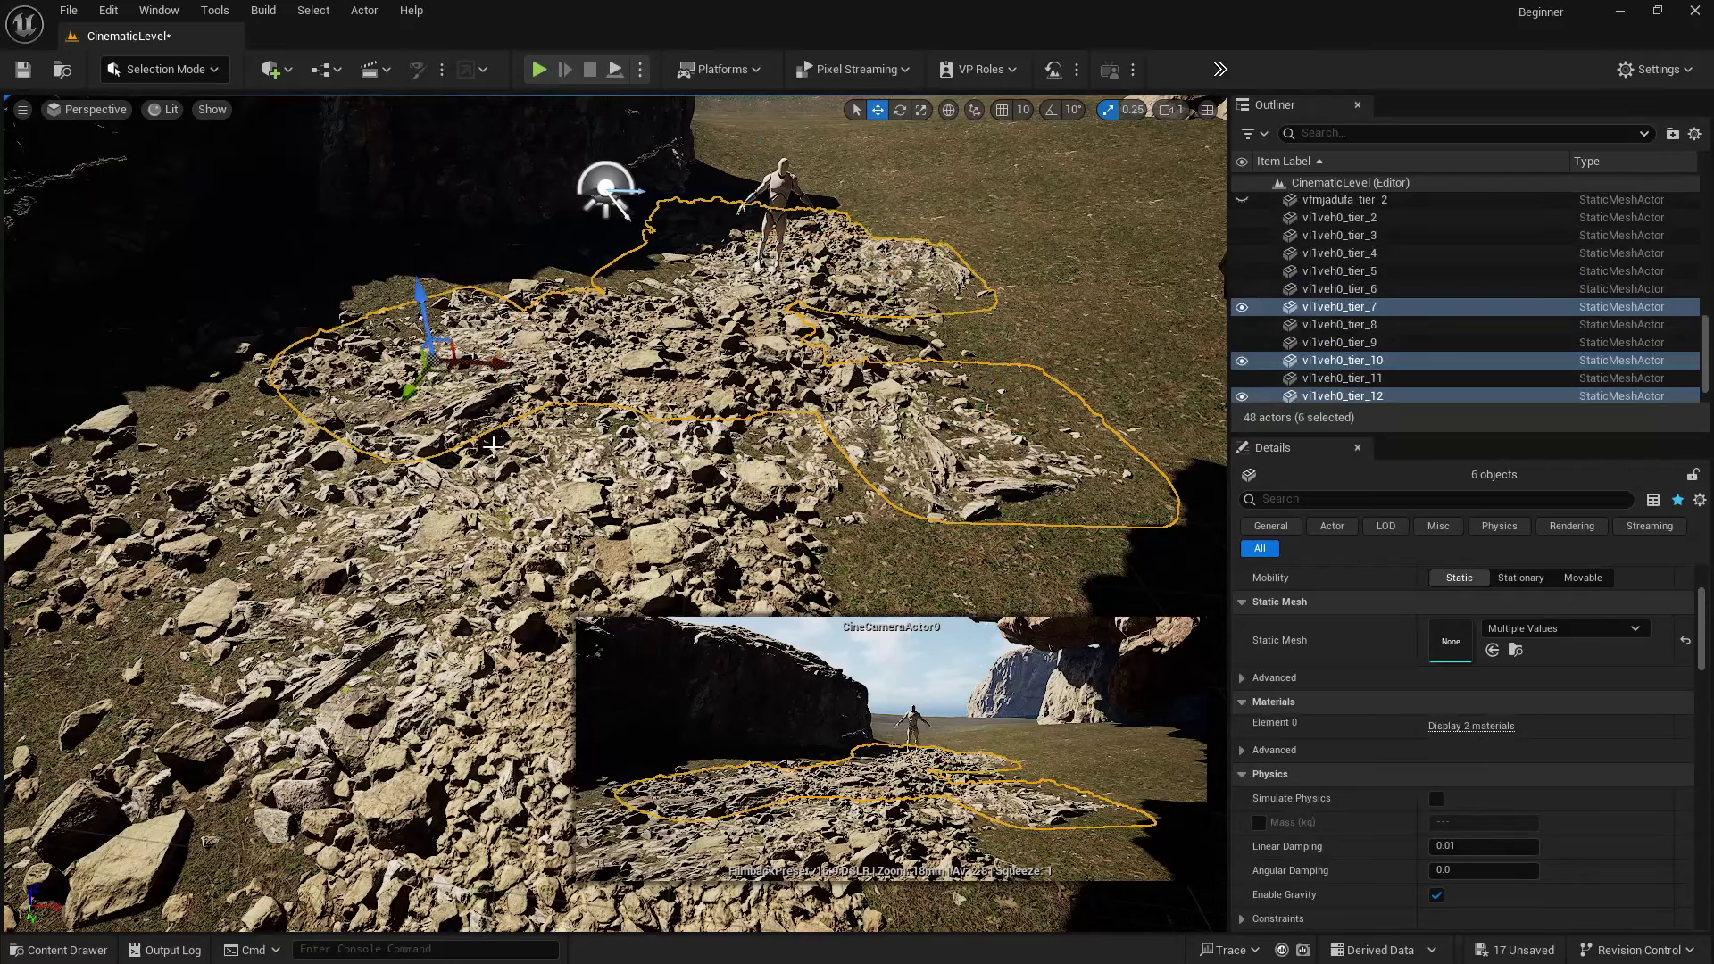
ctrl+click(682, 480)
- Duplicate the selected rock patches onto the bare grass opposite the dark cliff, then adjust the copies' rotation and height to blend them in
alt+drag(655, 464, 1107, 273)
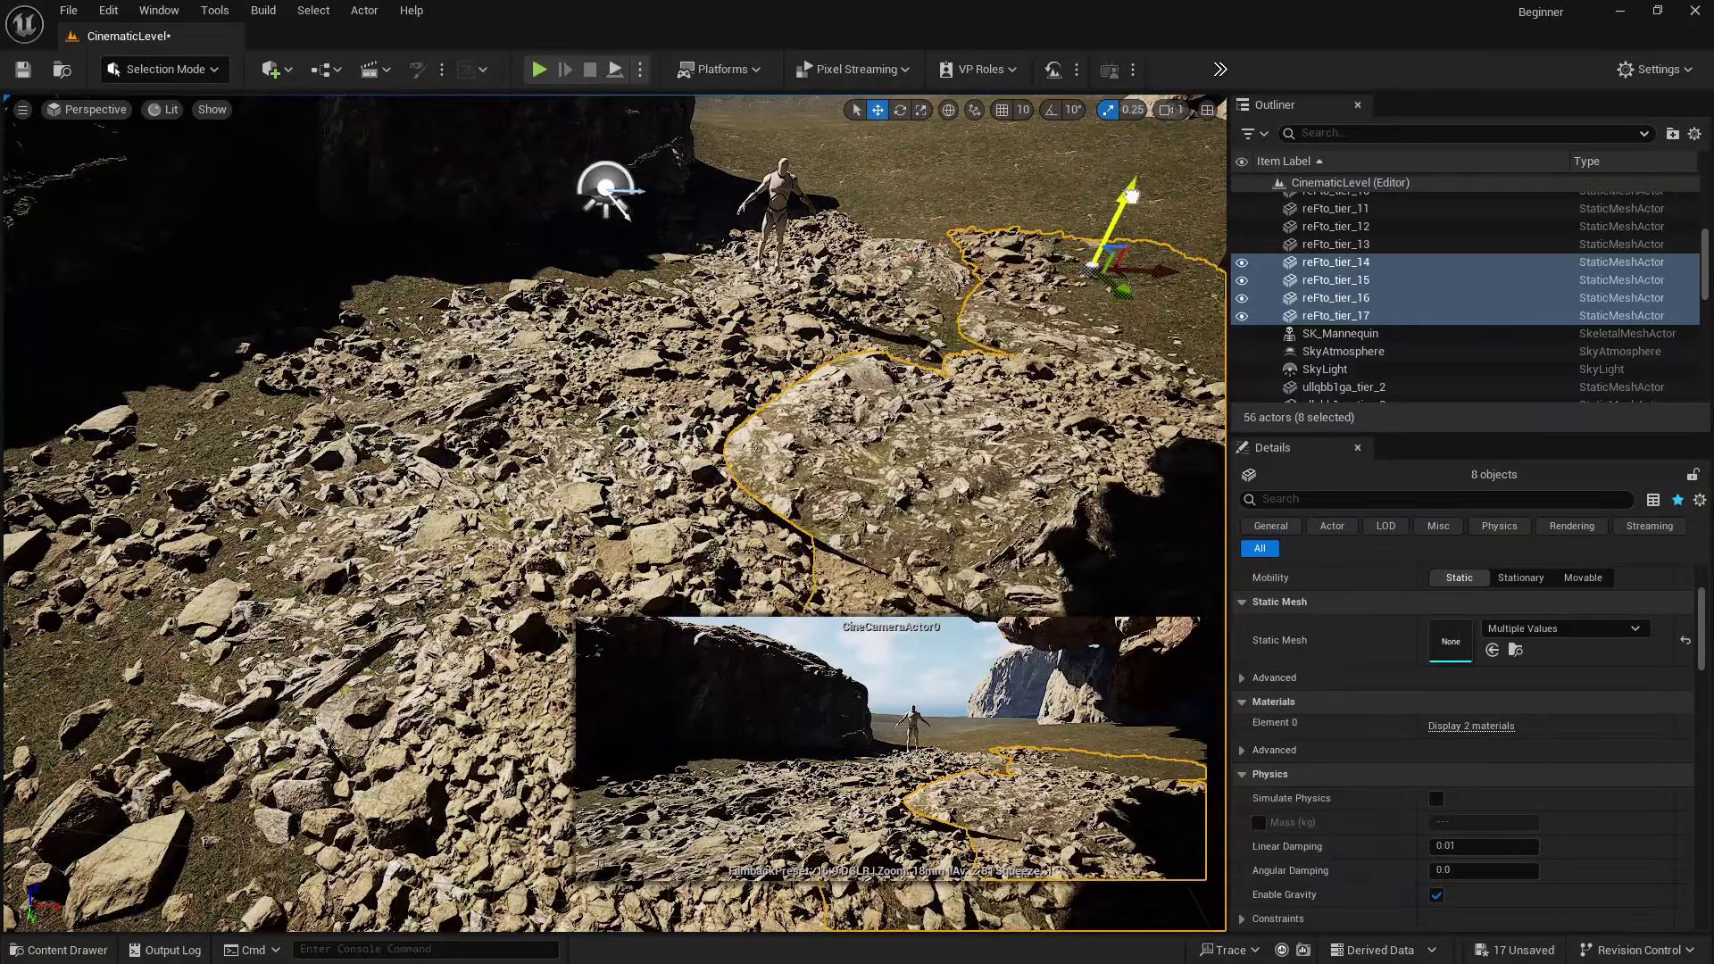
alt+drag(1132, 196, 1127, 201)
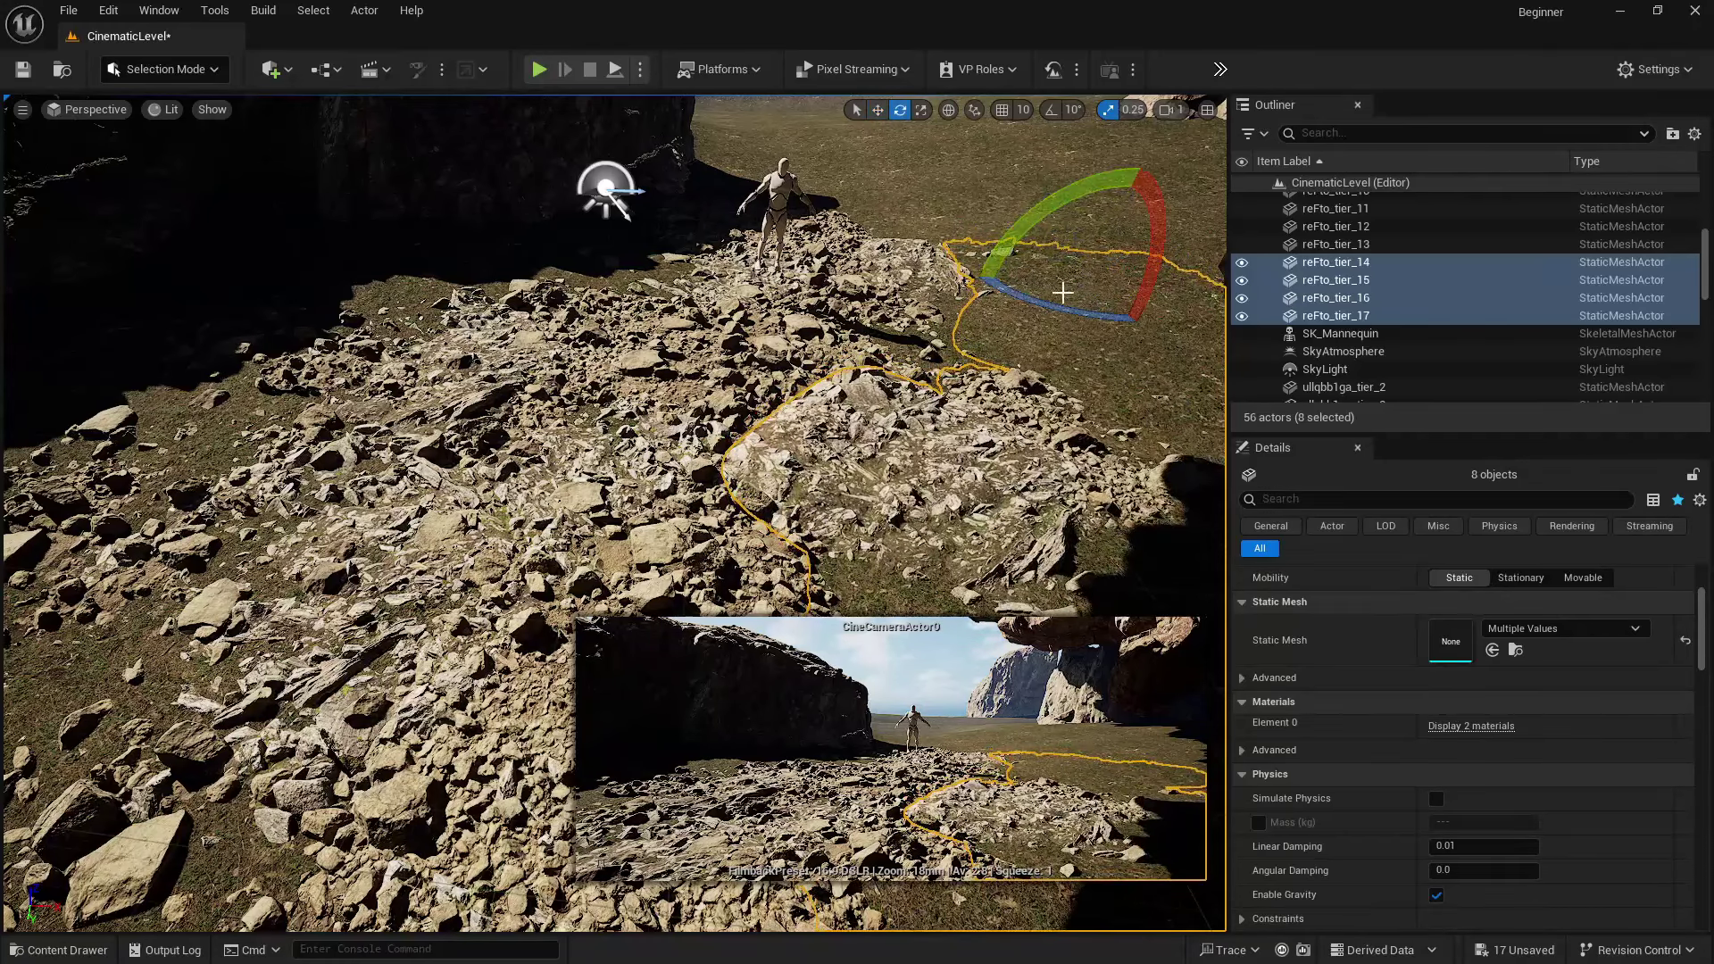
mouse_move(1194, 300)
mouse_down()
mouse_move(1147, 313)
mouse_move(1214, 293)
mouse_up()
drag(1112, 239, 1116, 197)
key(e)
key(w)
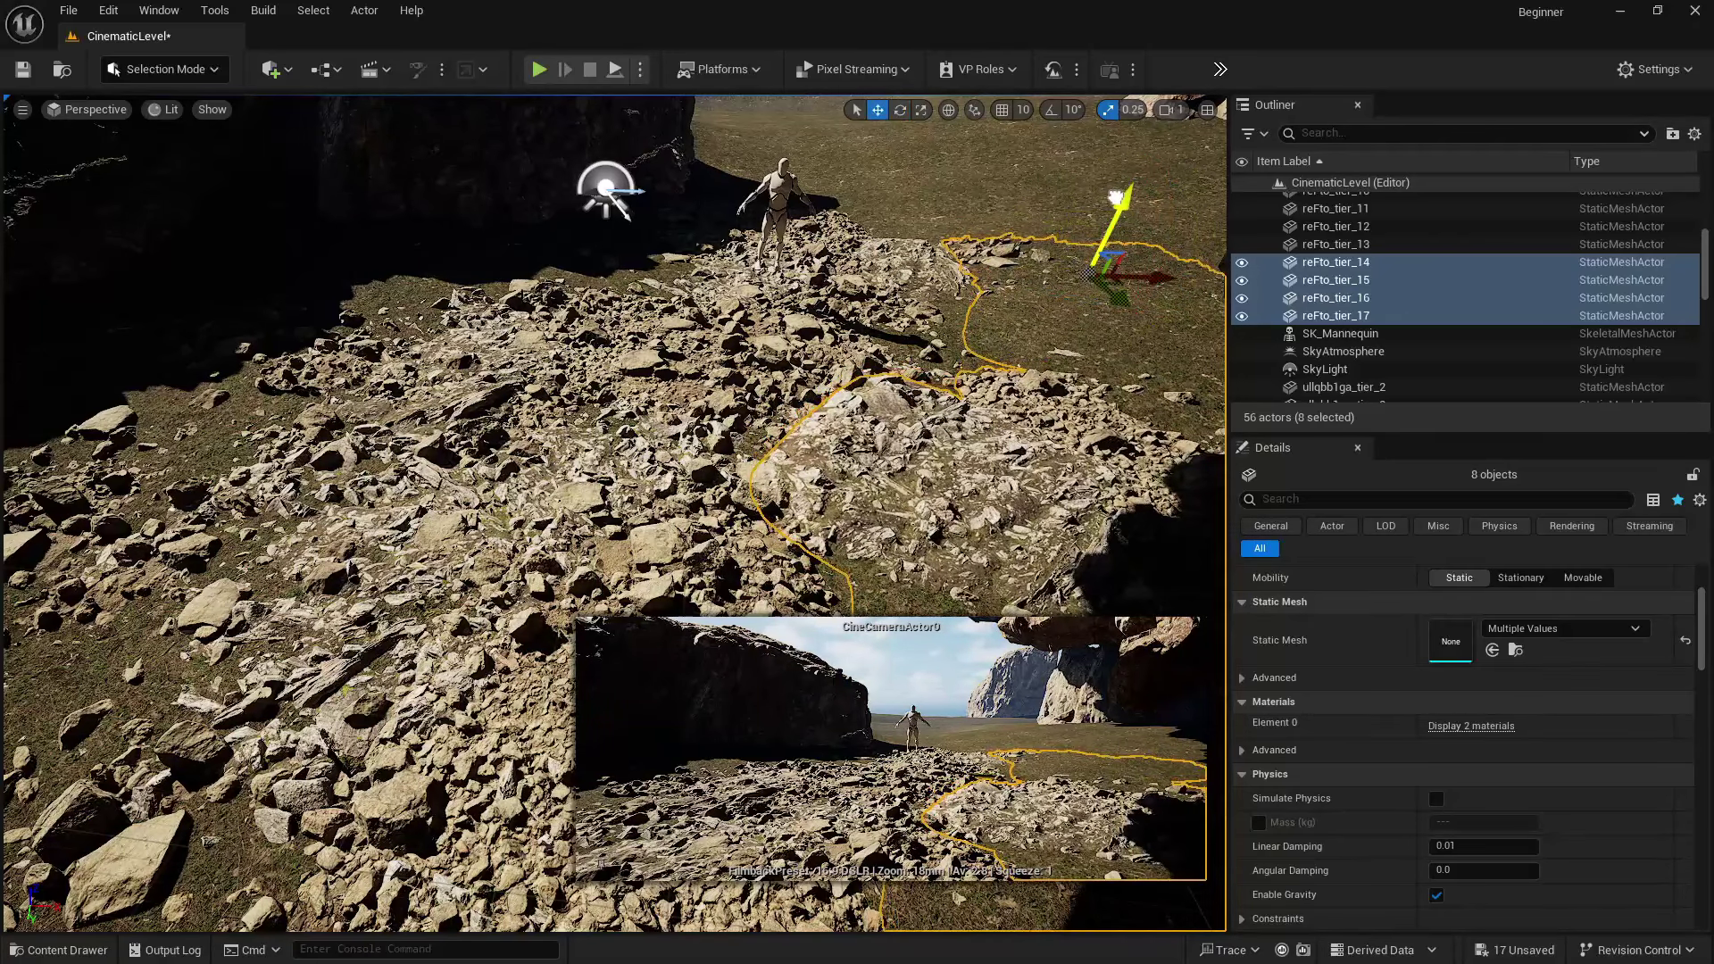
right_drag(898, 288, 965, 290)
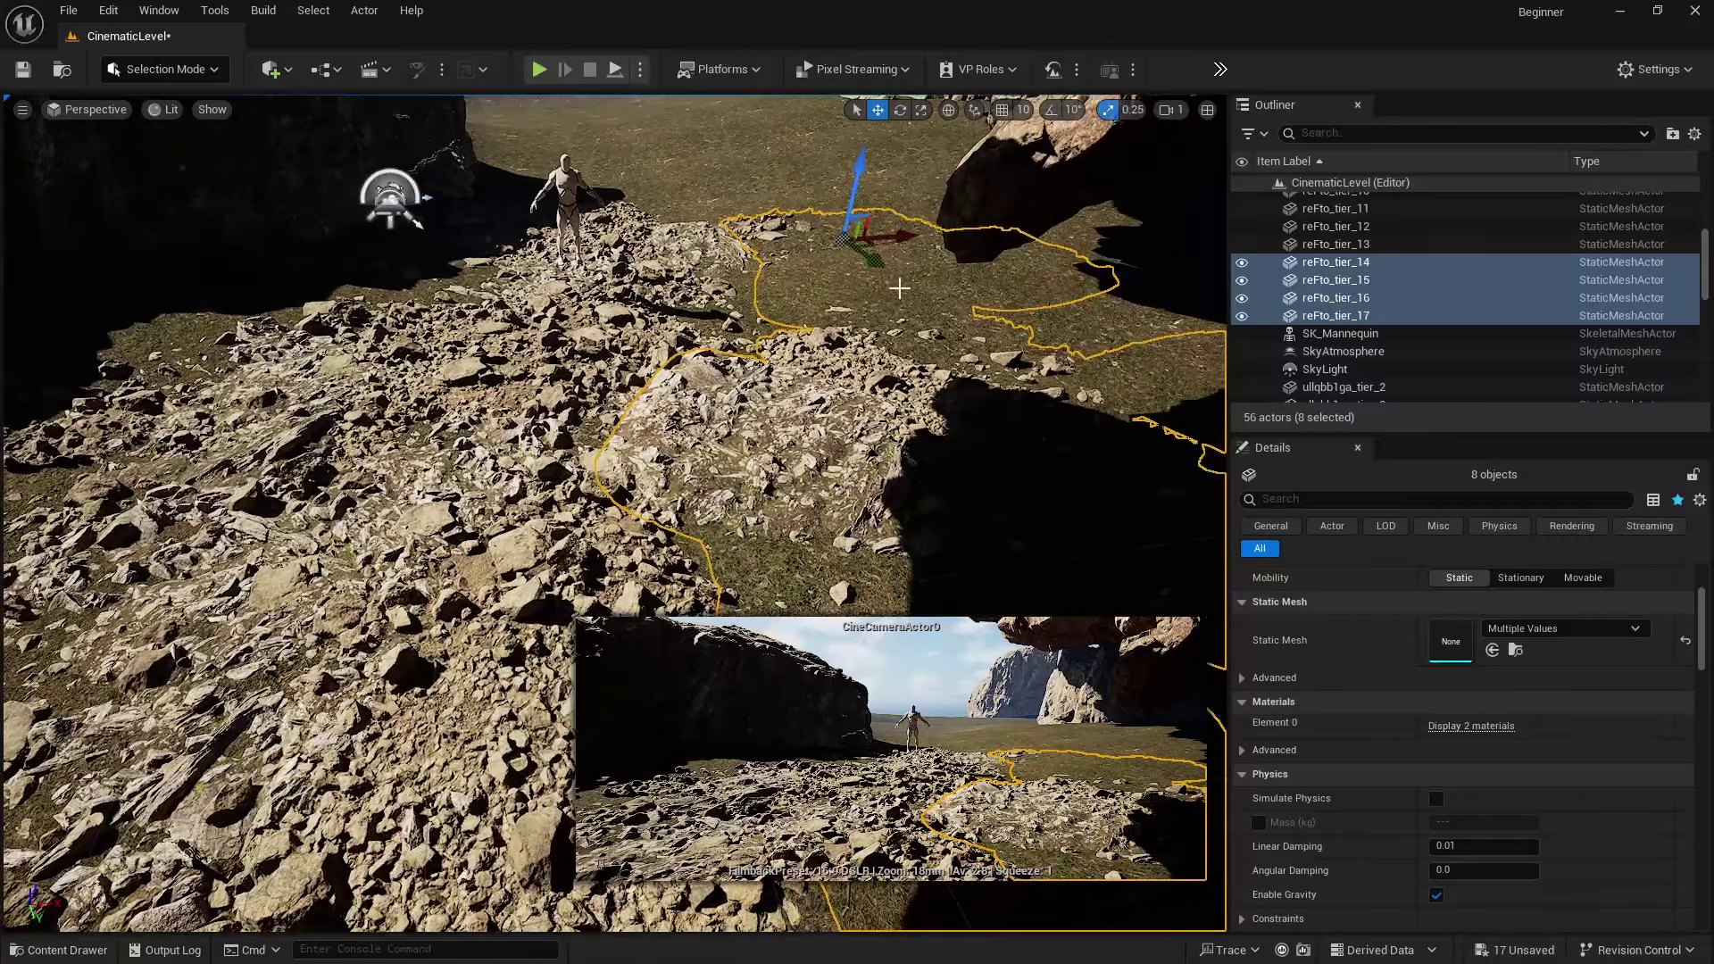
- Reposition the copied patches reFto_tier_17 and vi1veh0_tier_17 beside the mannequin, adjusting their height to blend with the surrounding ground
click(795, 278)
click(766, 222)
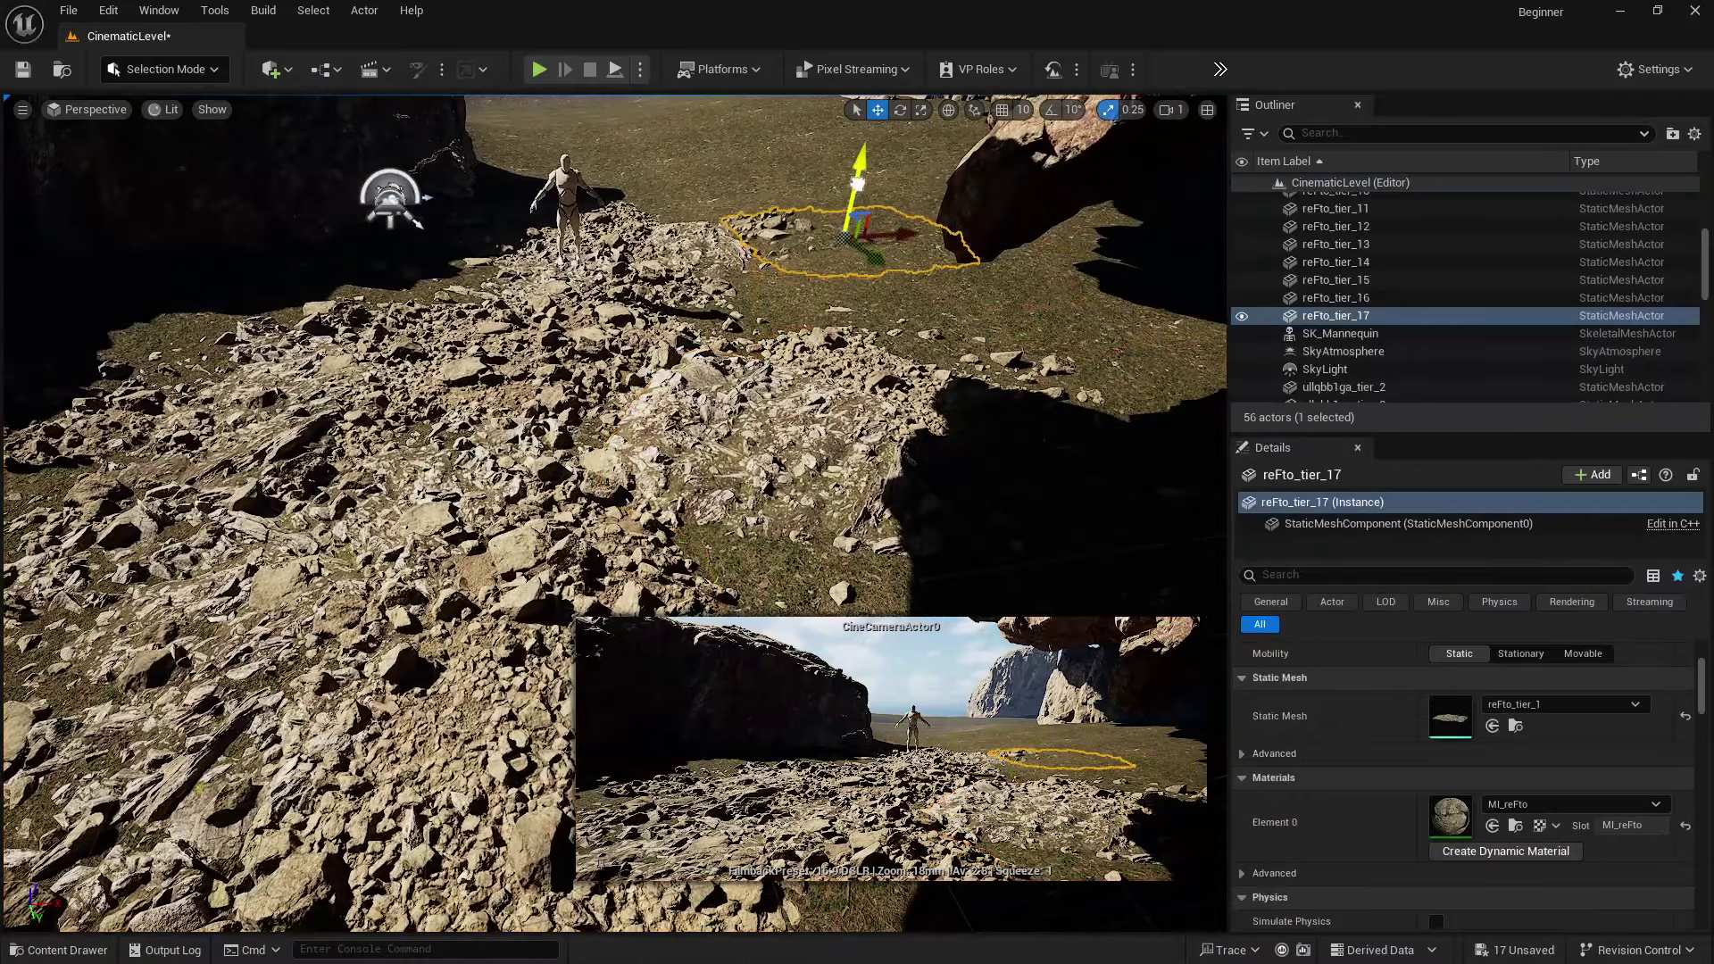
drag(857, 183, 845, 234)
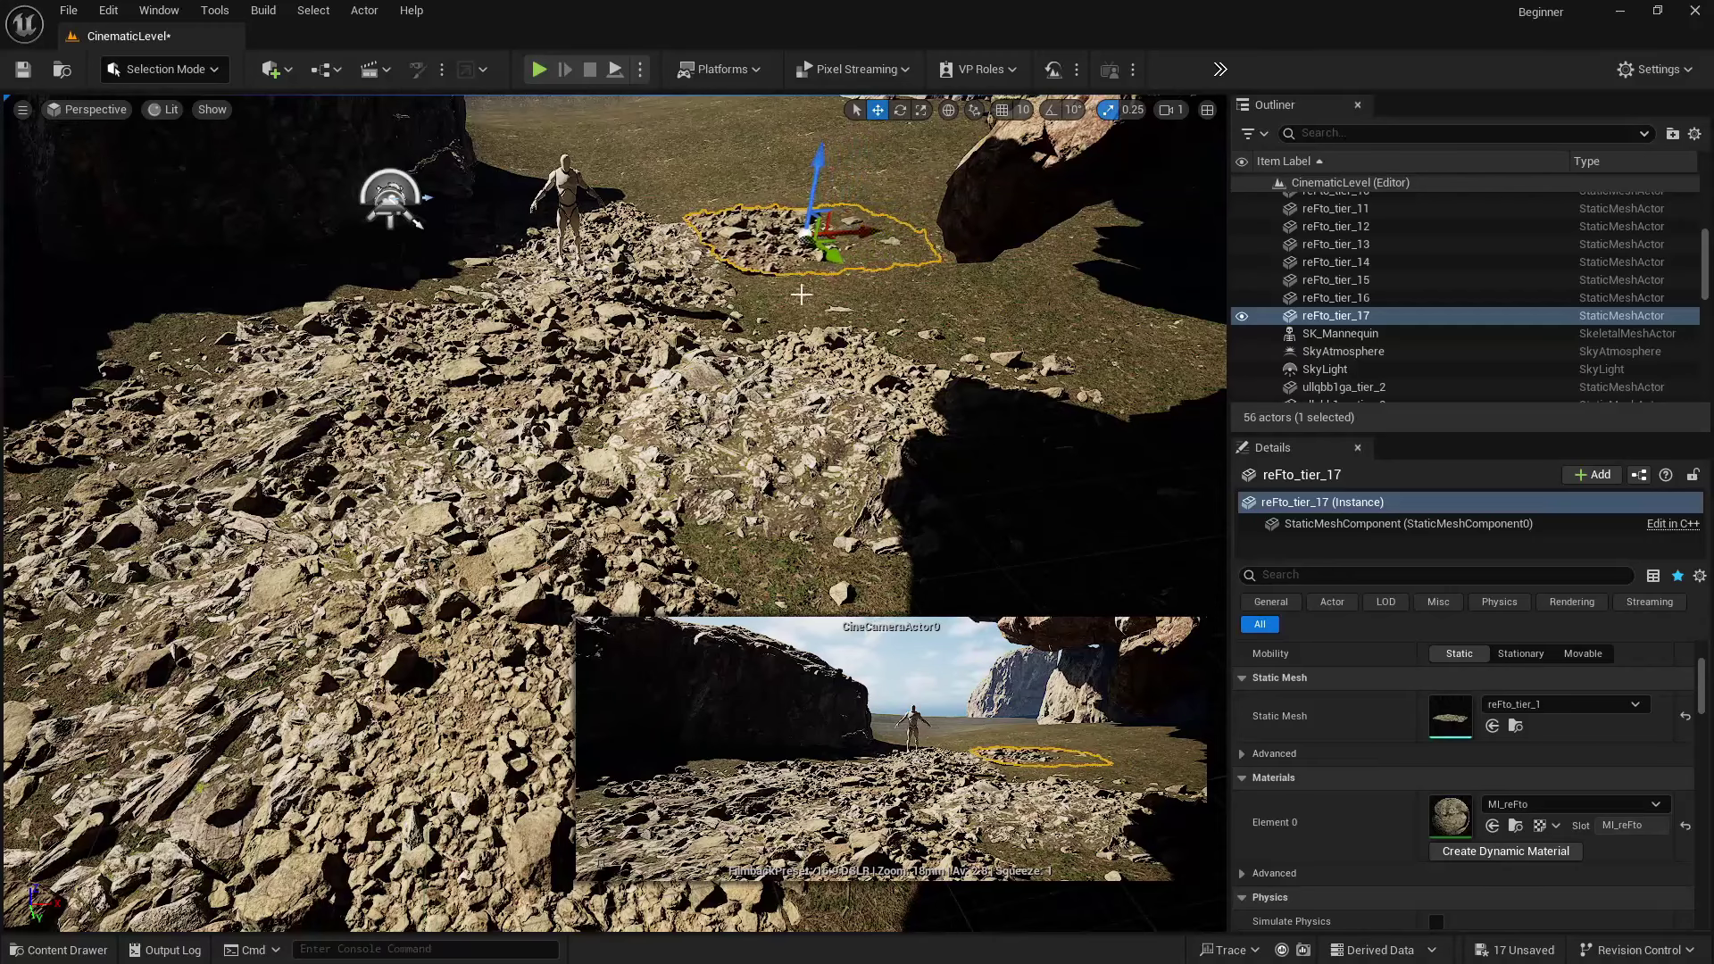
click(833, 306)
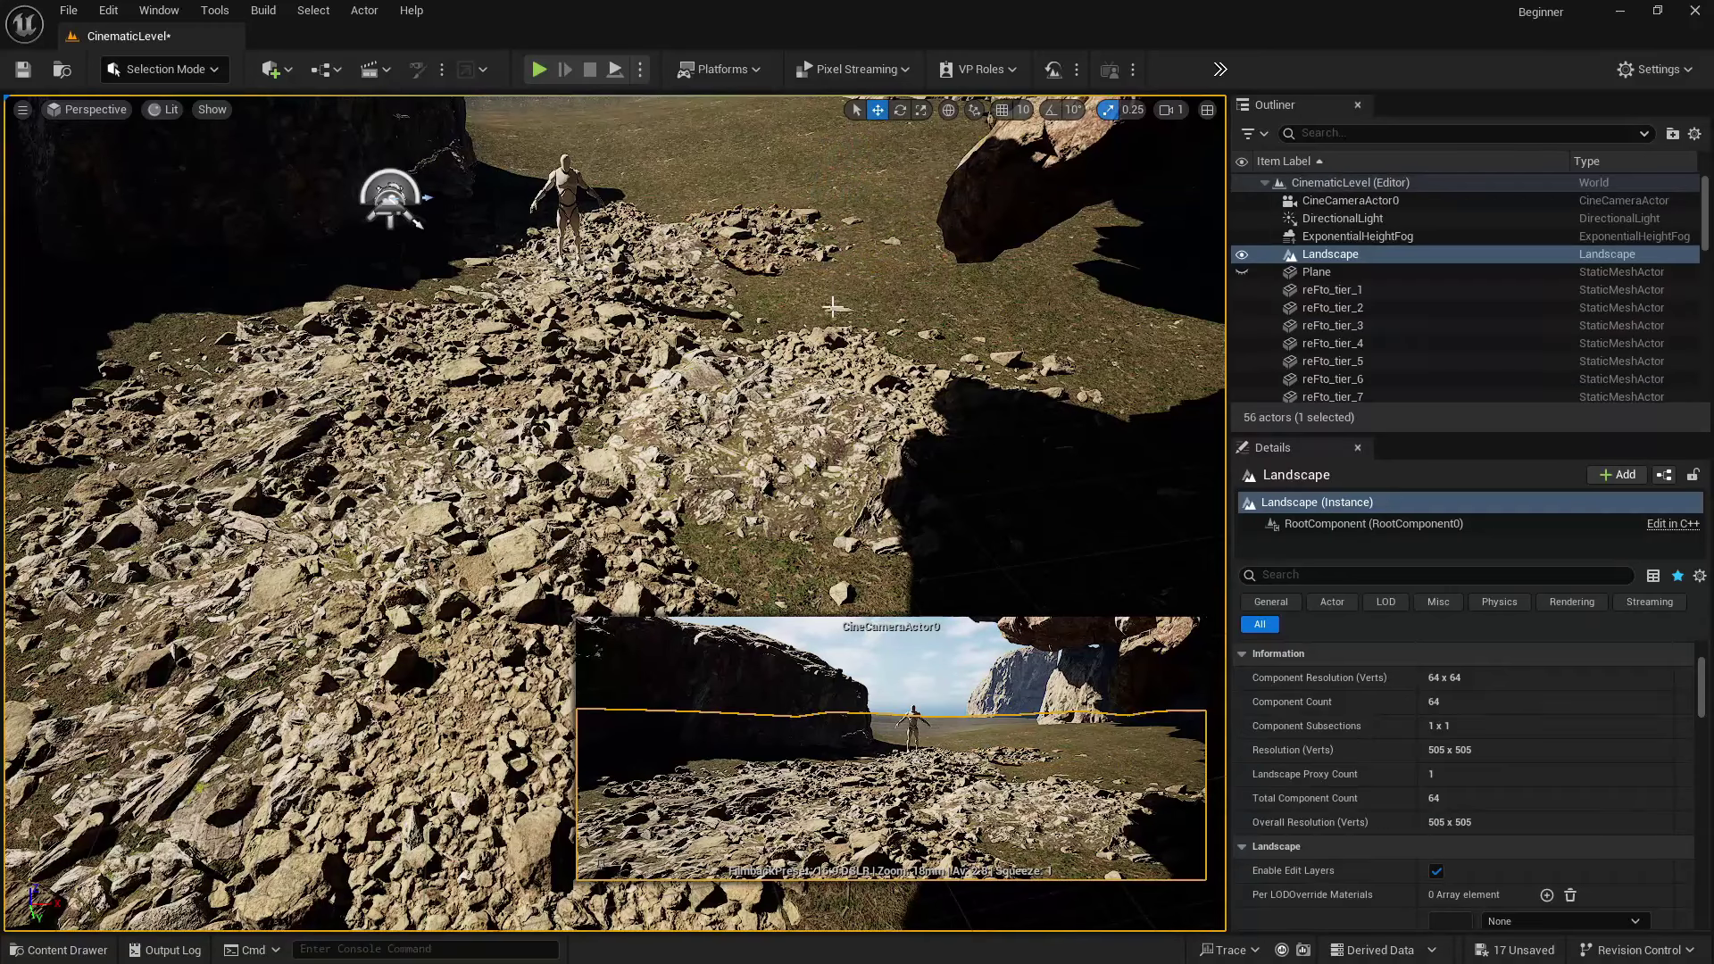
click(833, 306)
drag(867, 235, 869, 222)
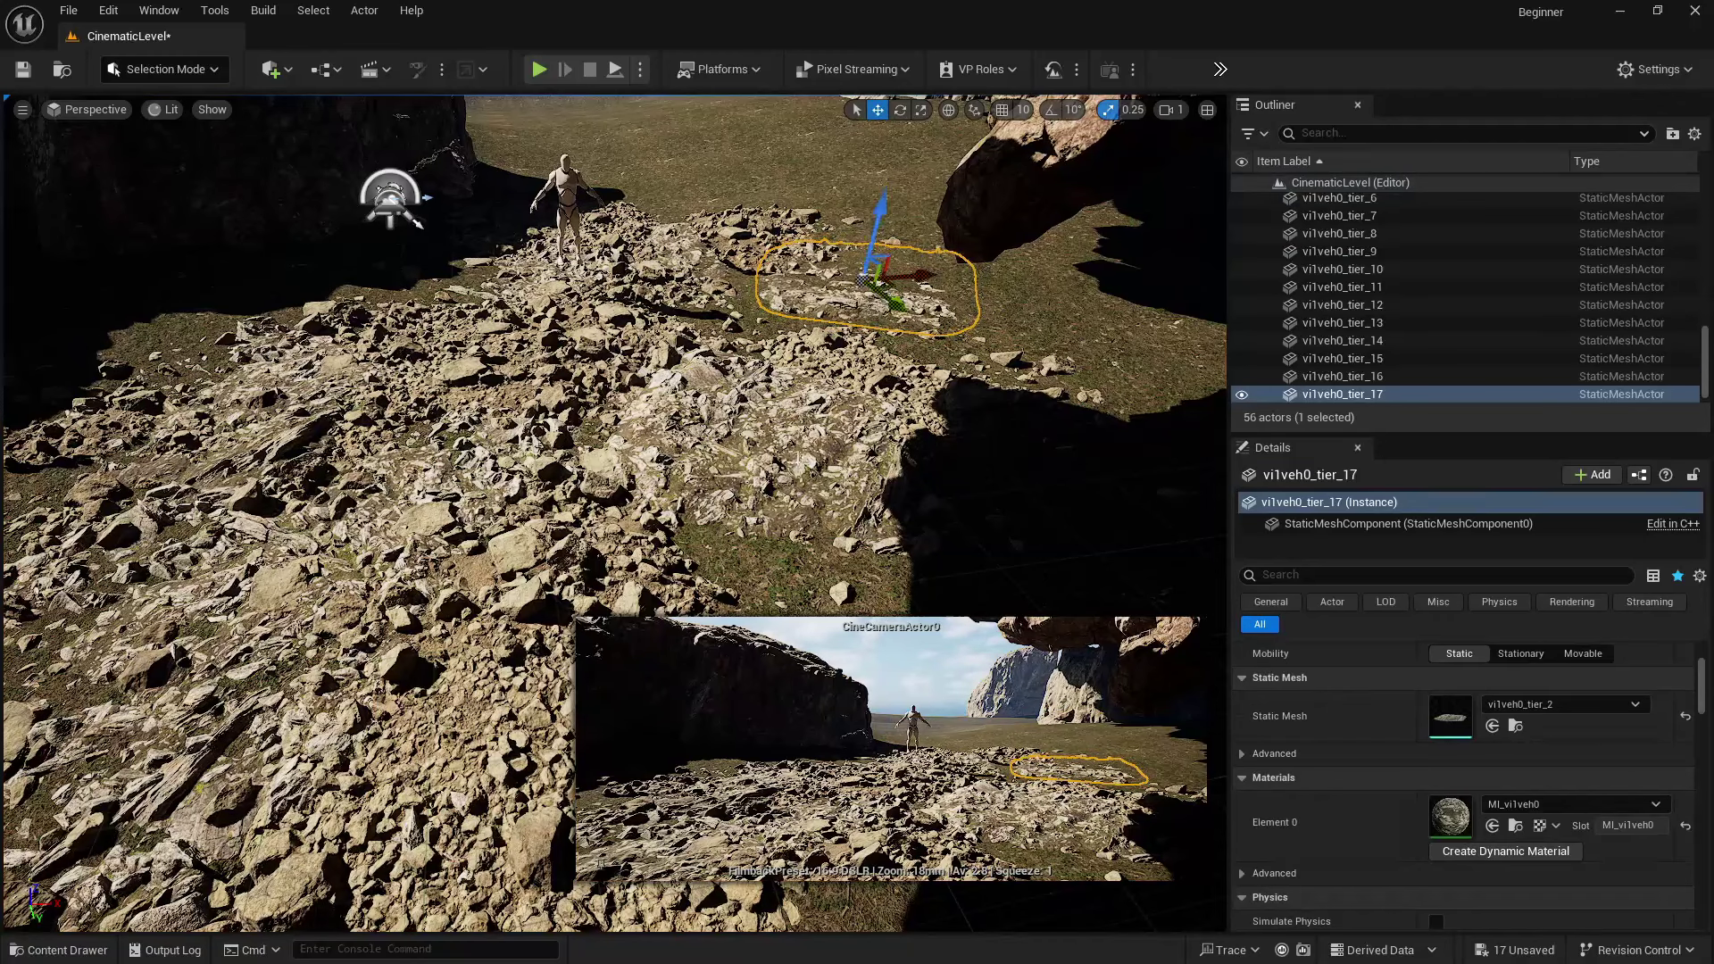
- Duplicate six rock patches around the mannequin, including reFto_tier_11, reFto_tier_12, reFto_tier_13, reFto_tier_16 and reFto_tier_17, onto the grass behind it
click(623, 234)
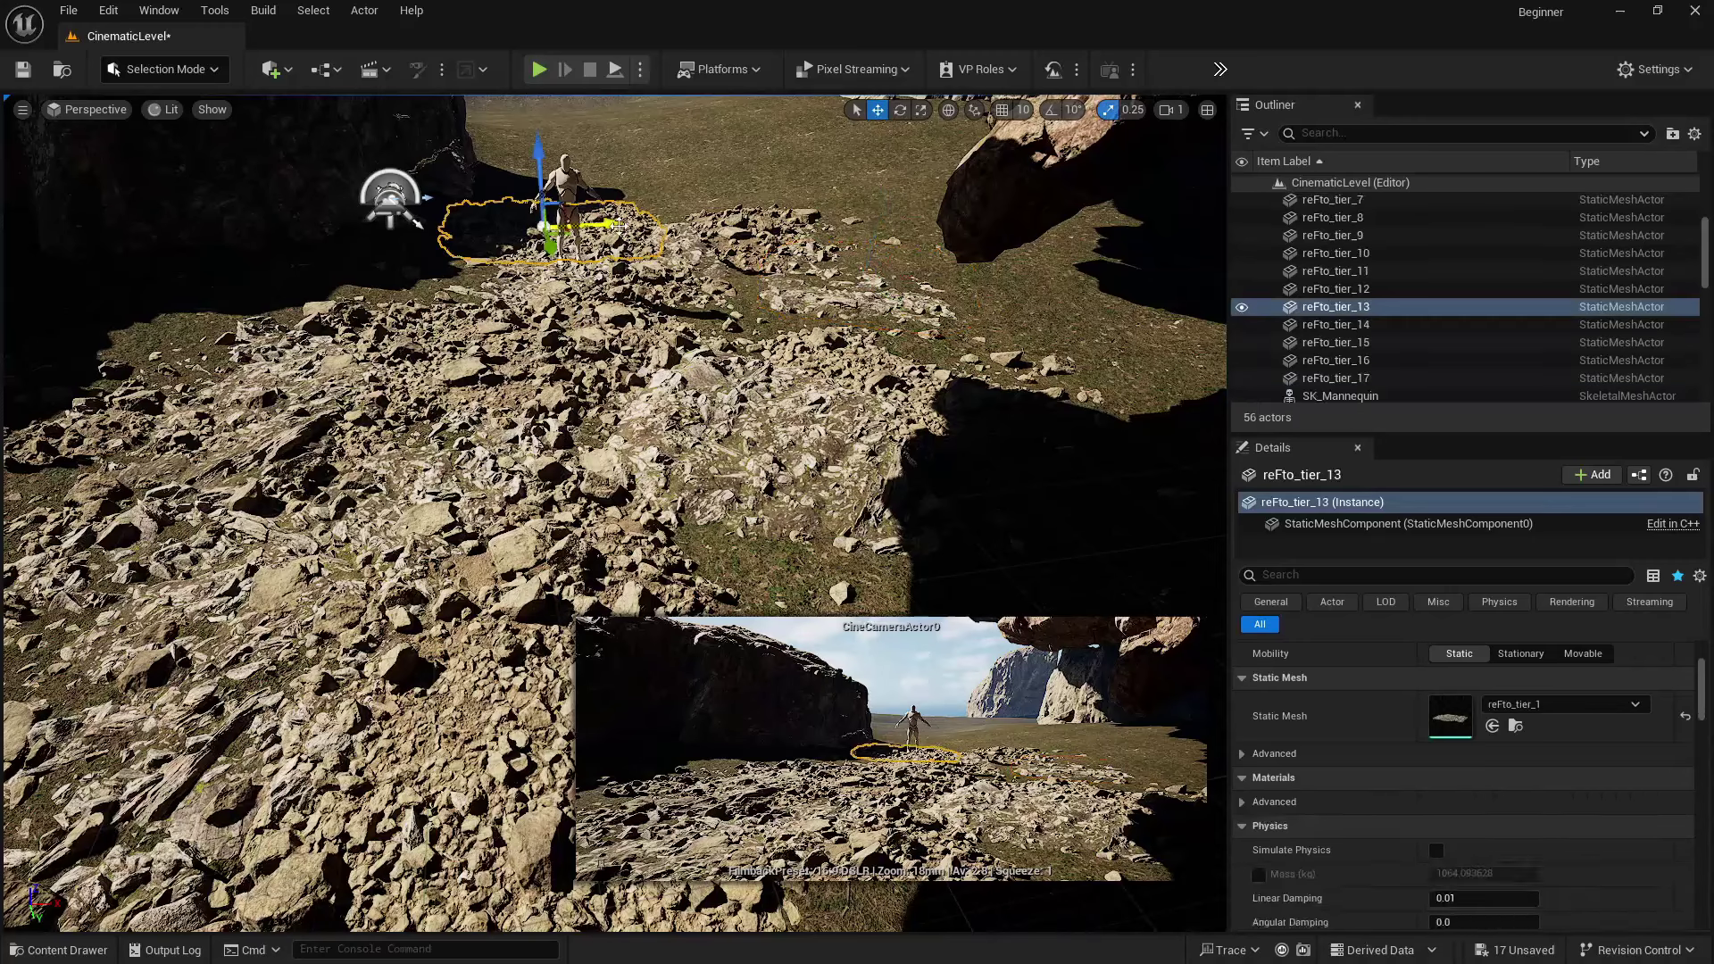
ctrl+click(734, 230)
ctrl+click(654, 320)
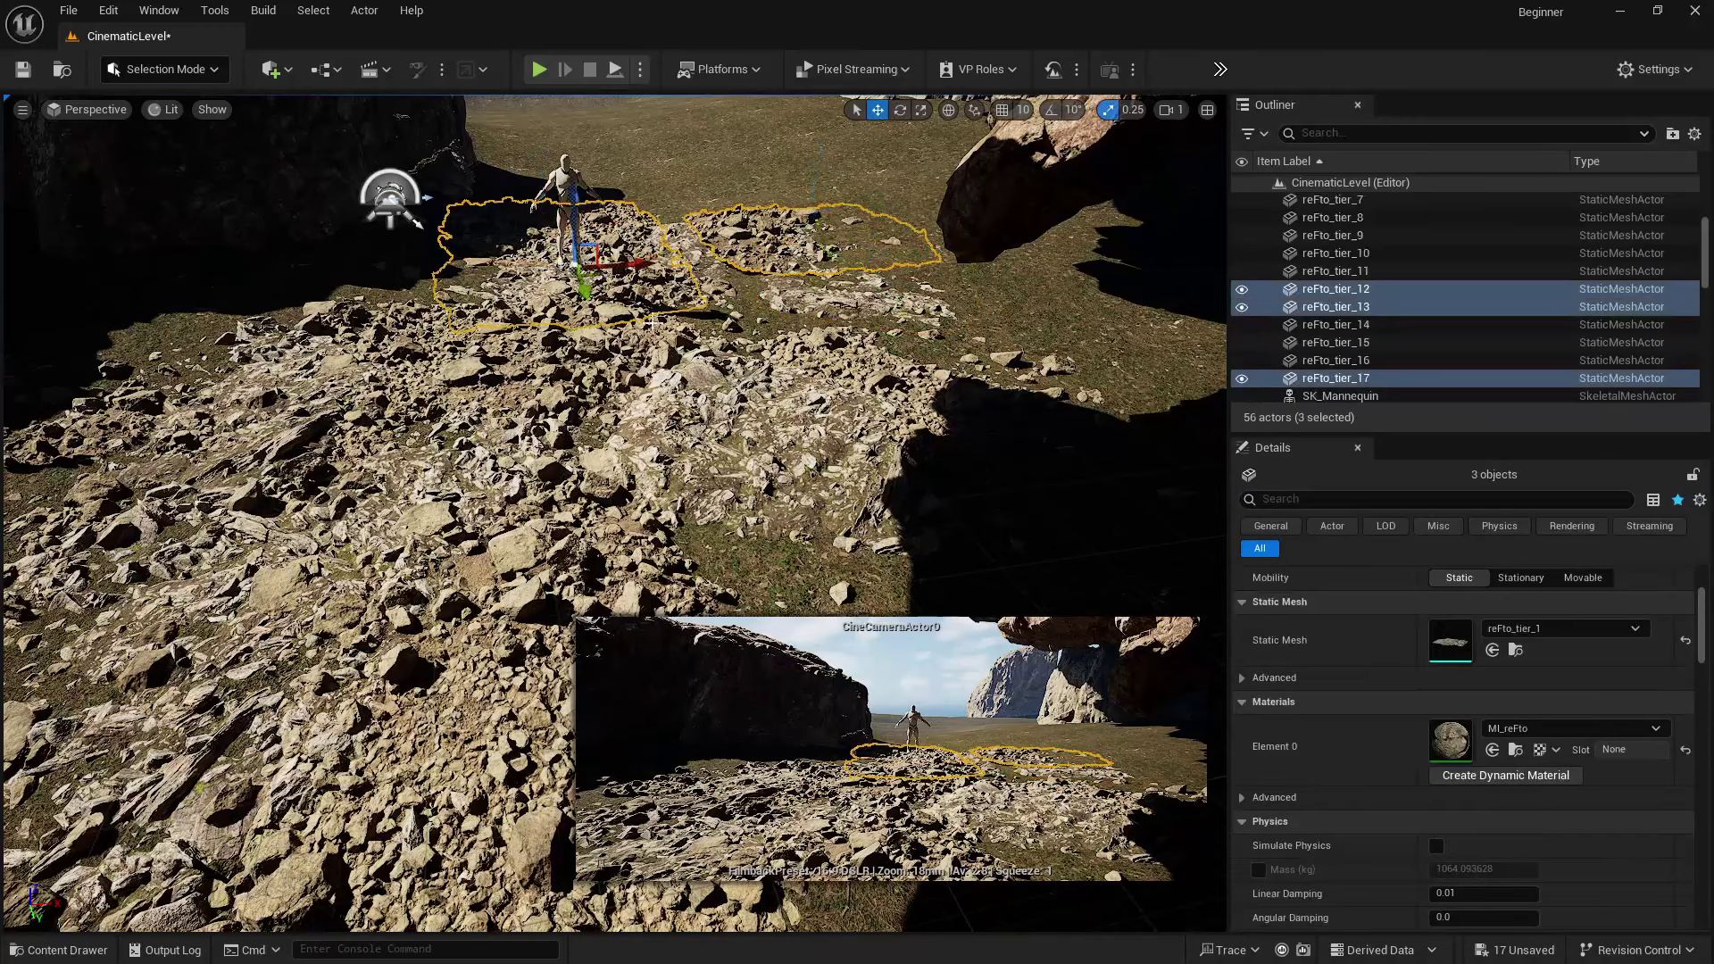
ctrl+click(635, 368)
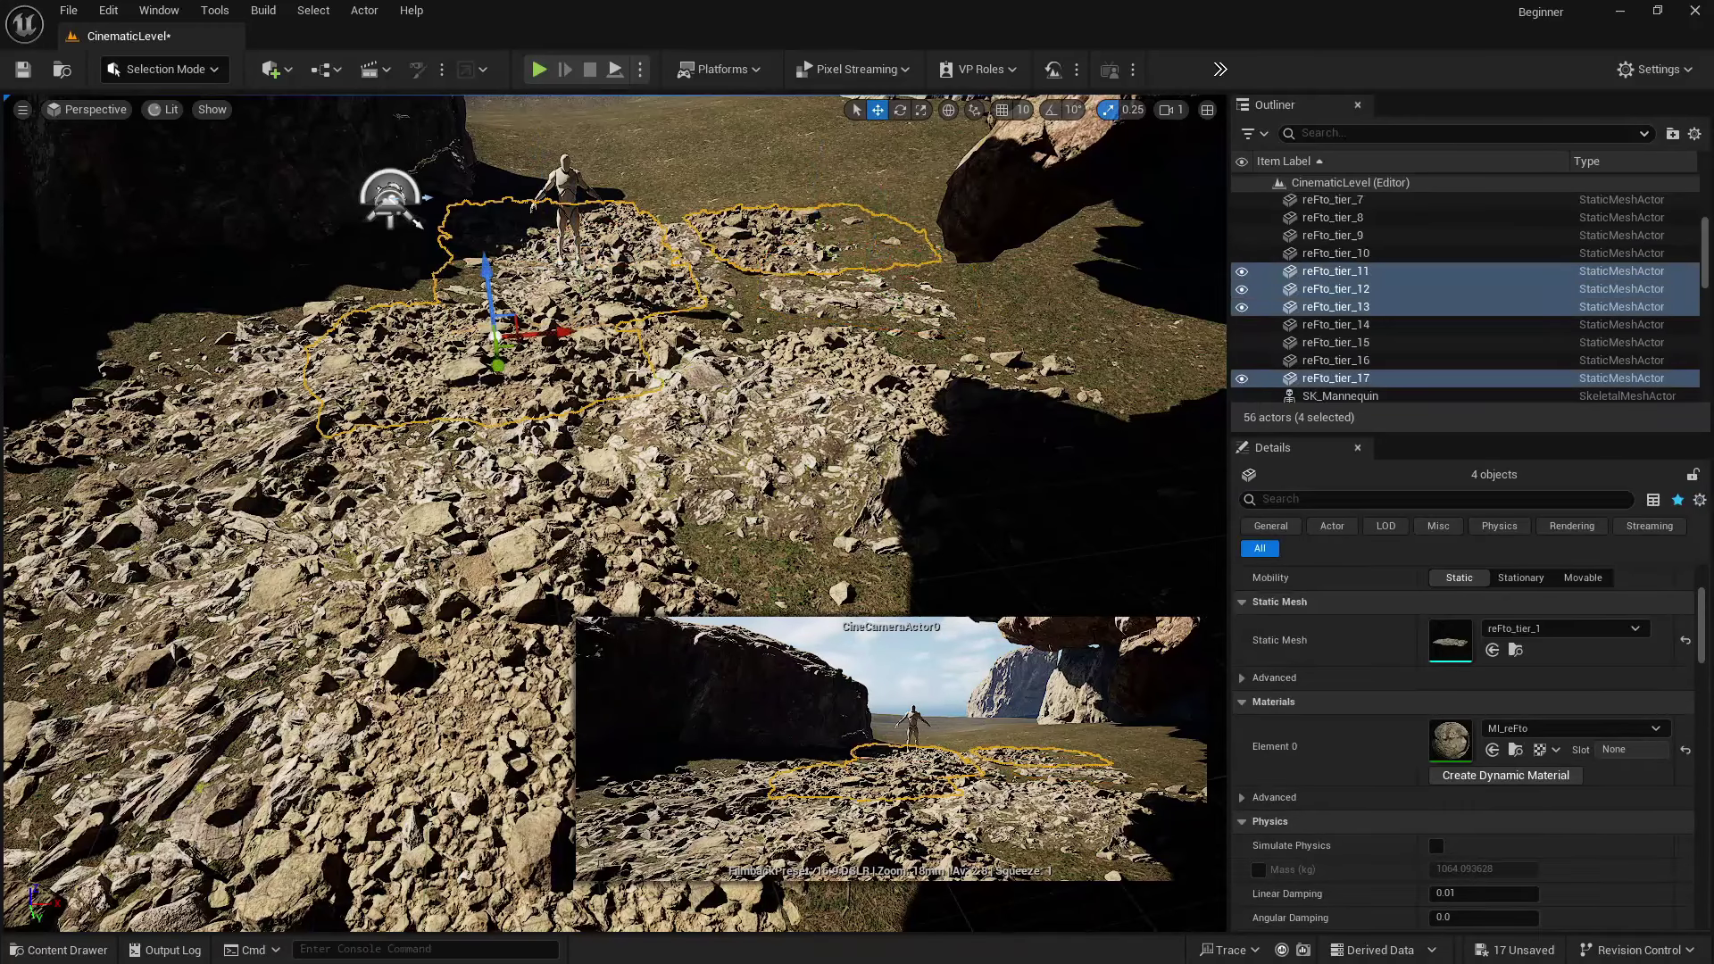
ctrl+click(727, 362)
ctrl+click(939, 361)
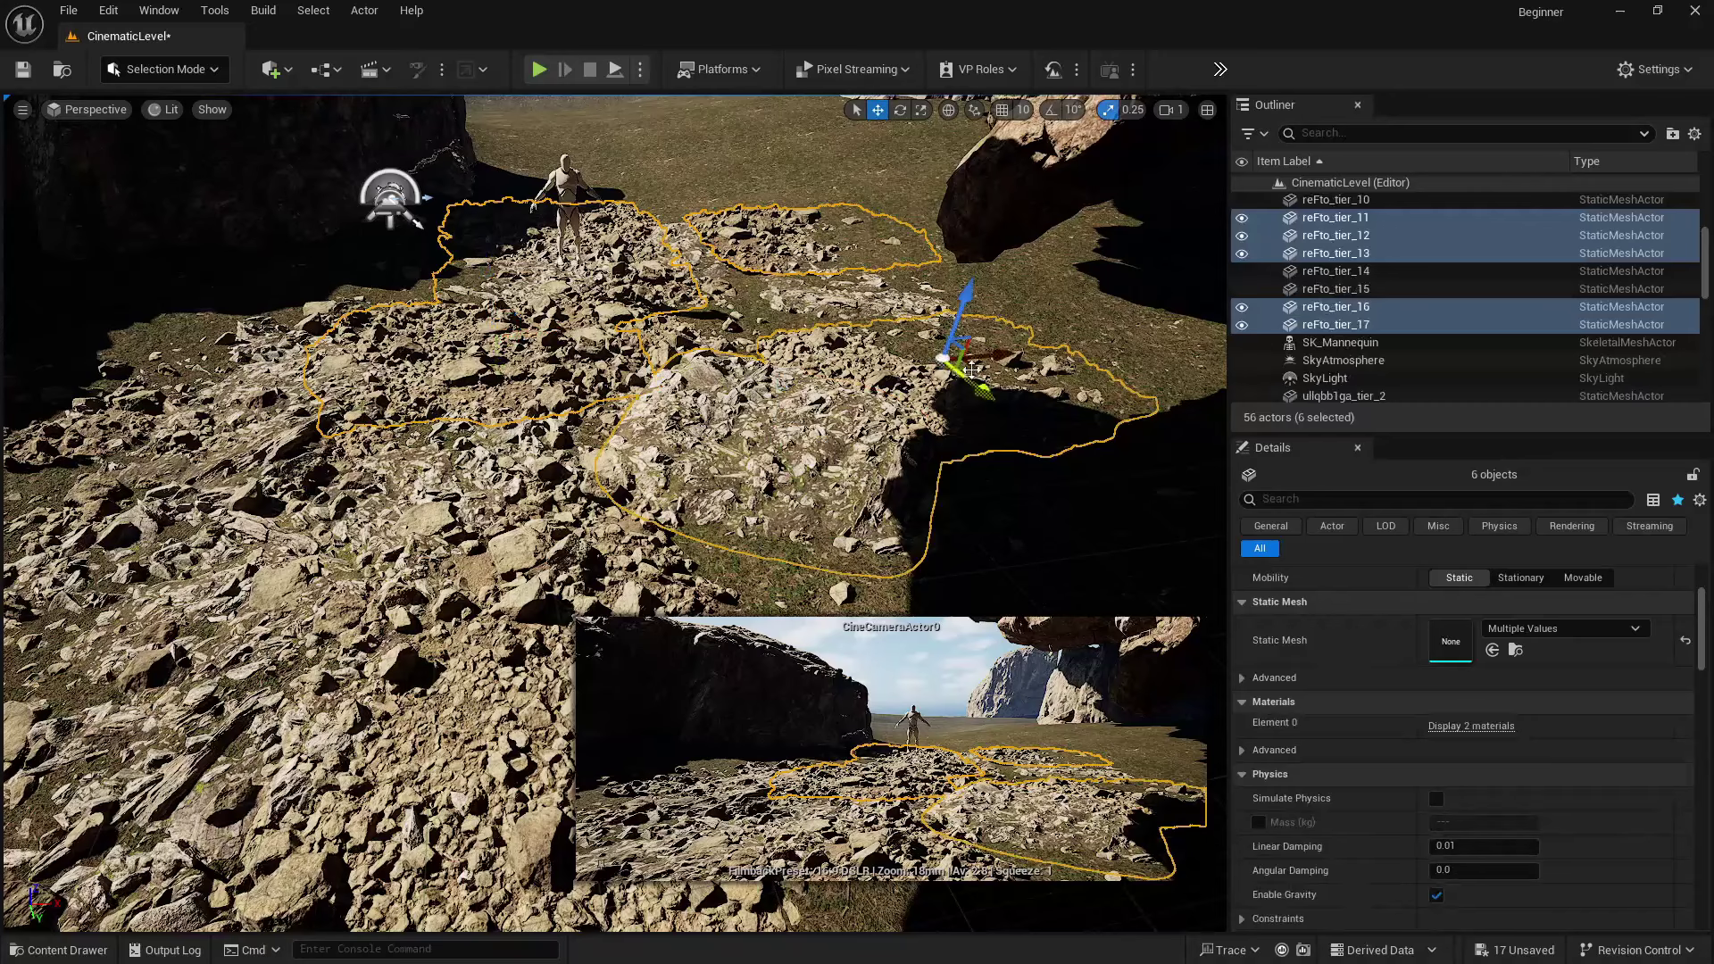
alt+drag(971, 369, 819, 116)
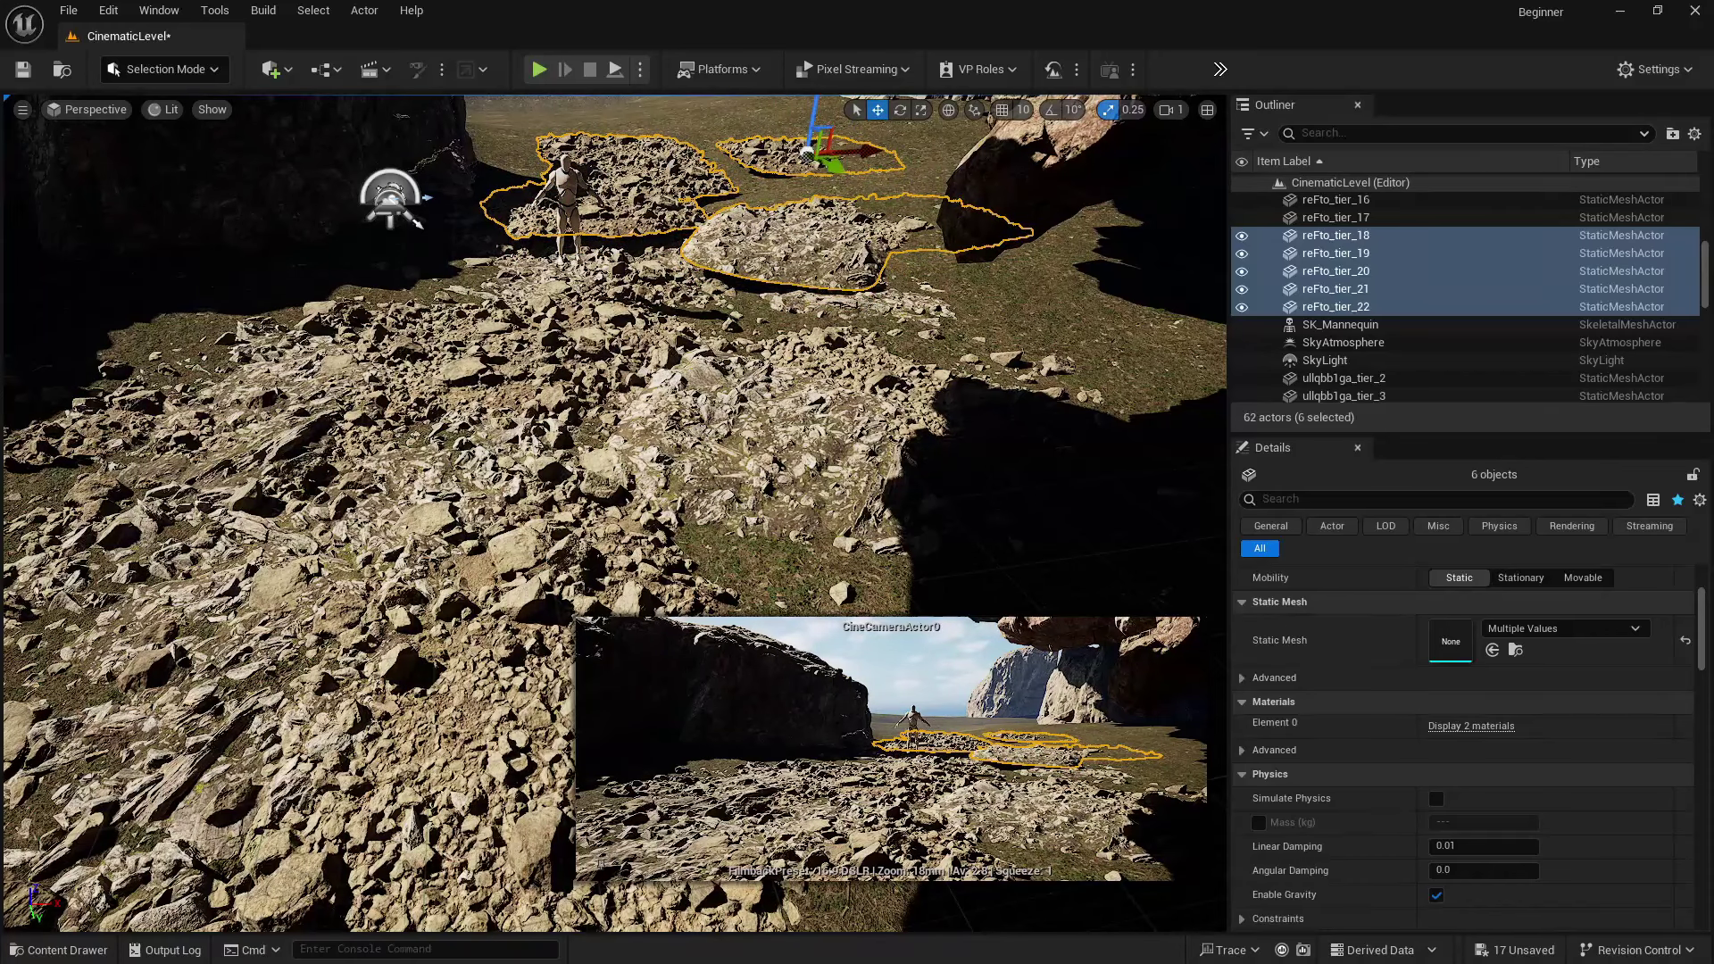
- Reposition and lower the individual rock patch copies behind the mannequin, including reFto_tier_19, to merge them with the rocky ground
click(624, 172)
ctrl+click(627, 183)
drag(597, 131, 643, 154)
click(646, 164)
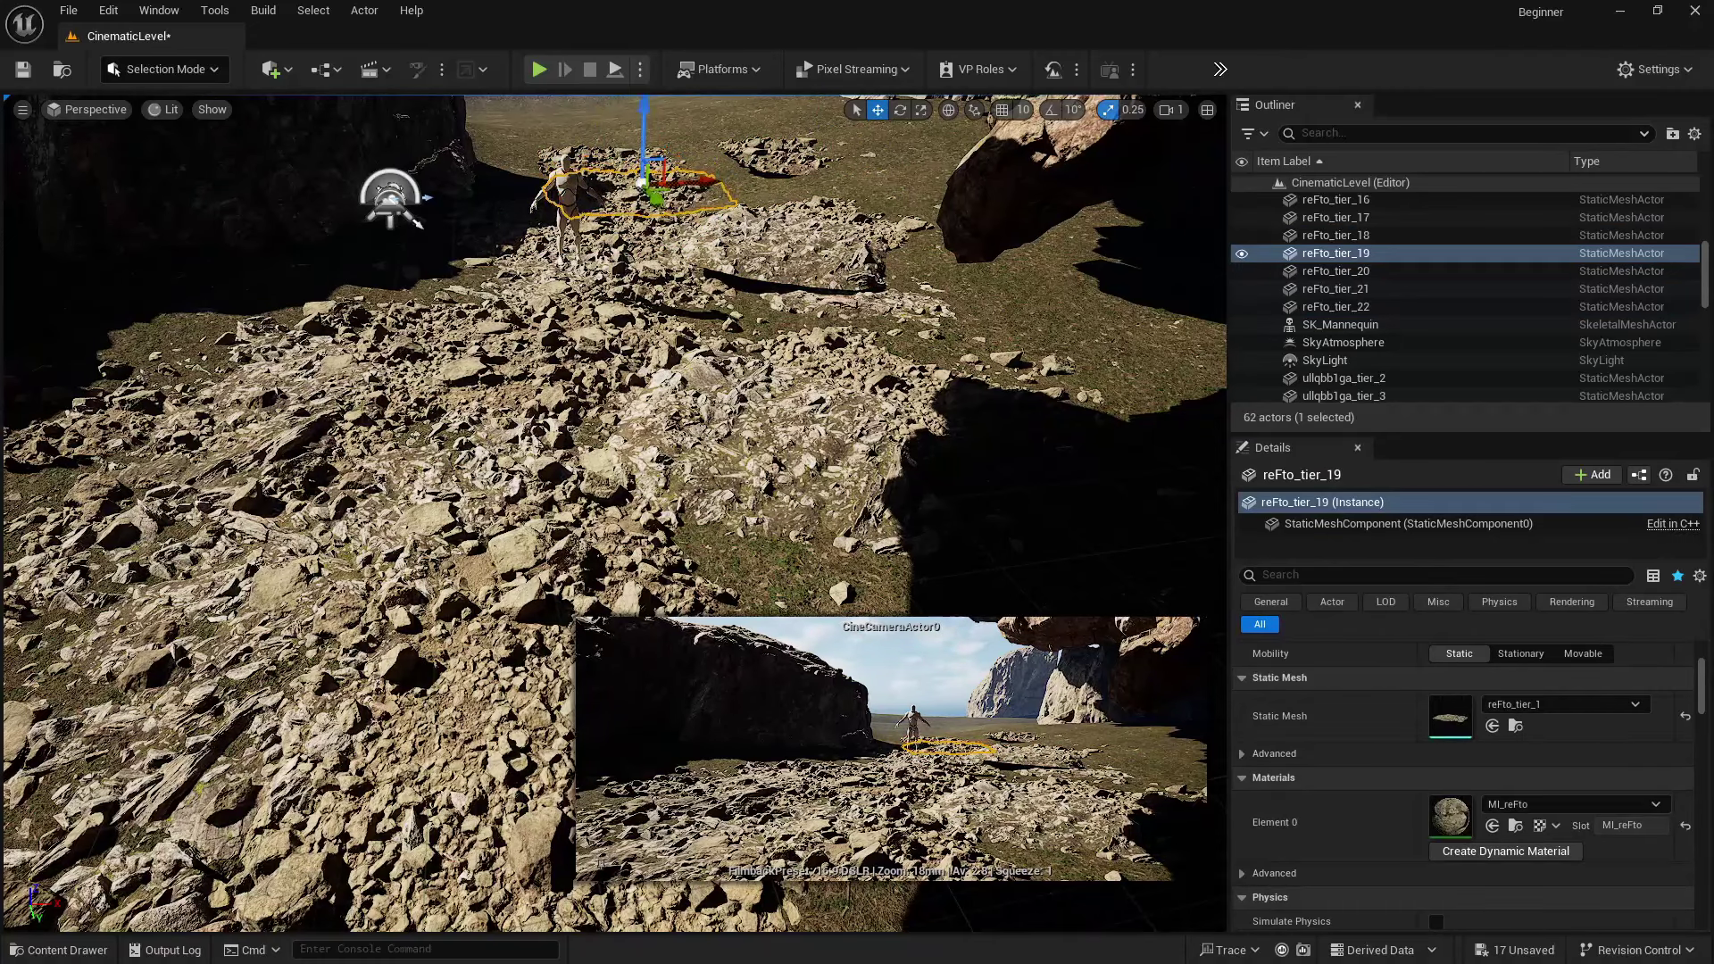
click(767, 250)
drag(797, 174, 761, 134)
click(768, 175)
- Rotate reFto_tier_21 and shift it away from the overhanging cliff, sinking it into the grass beside the other patches
click(876, 172)
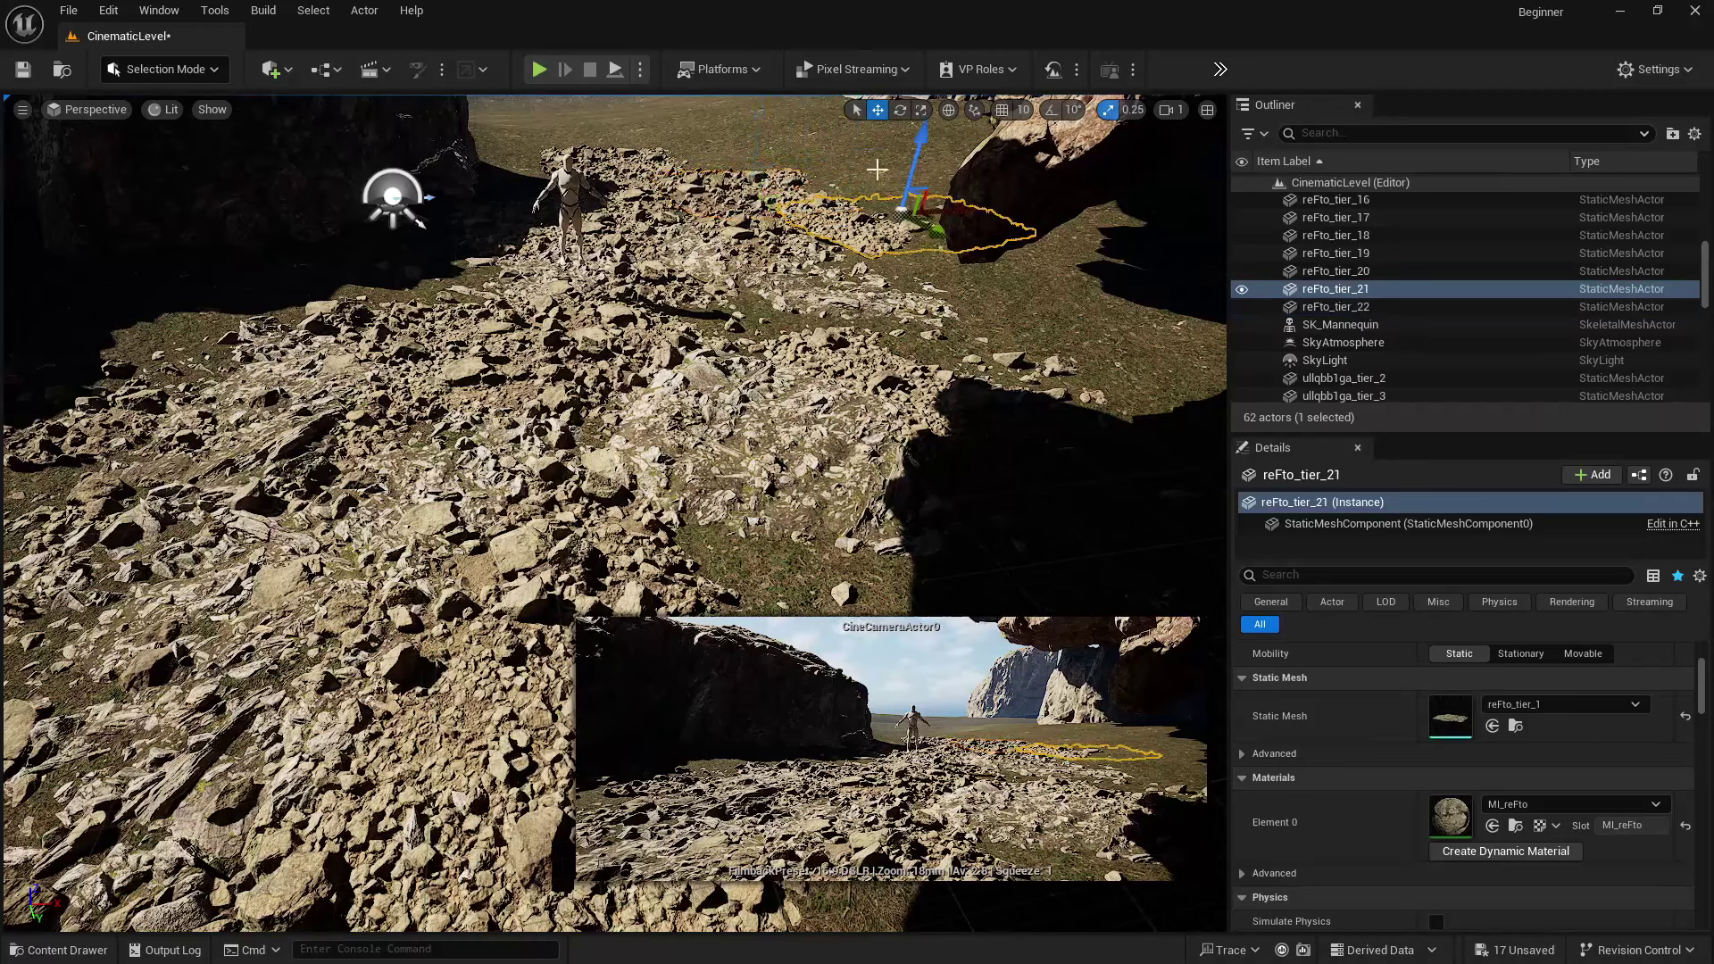
key(e)
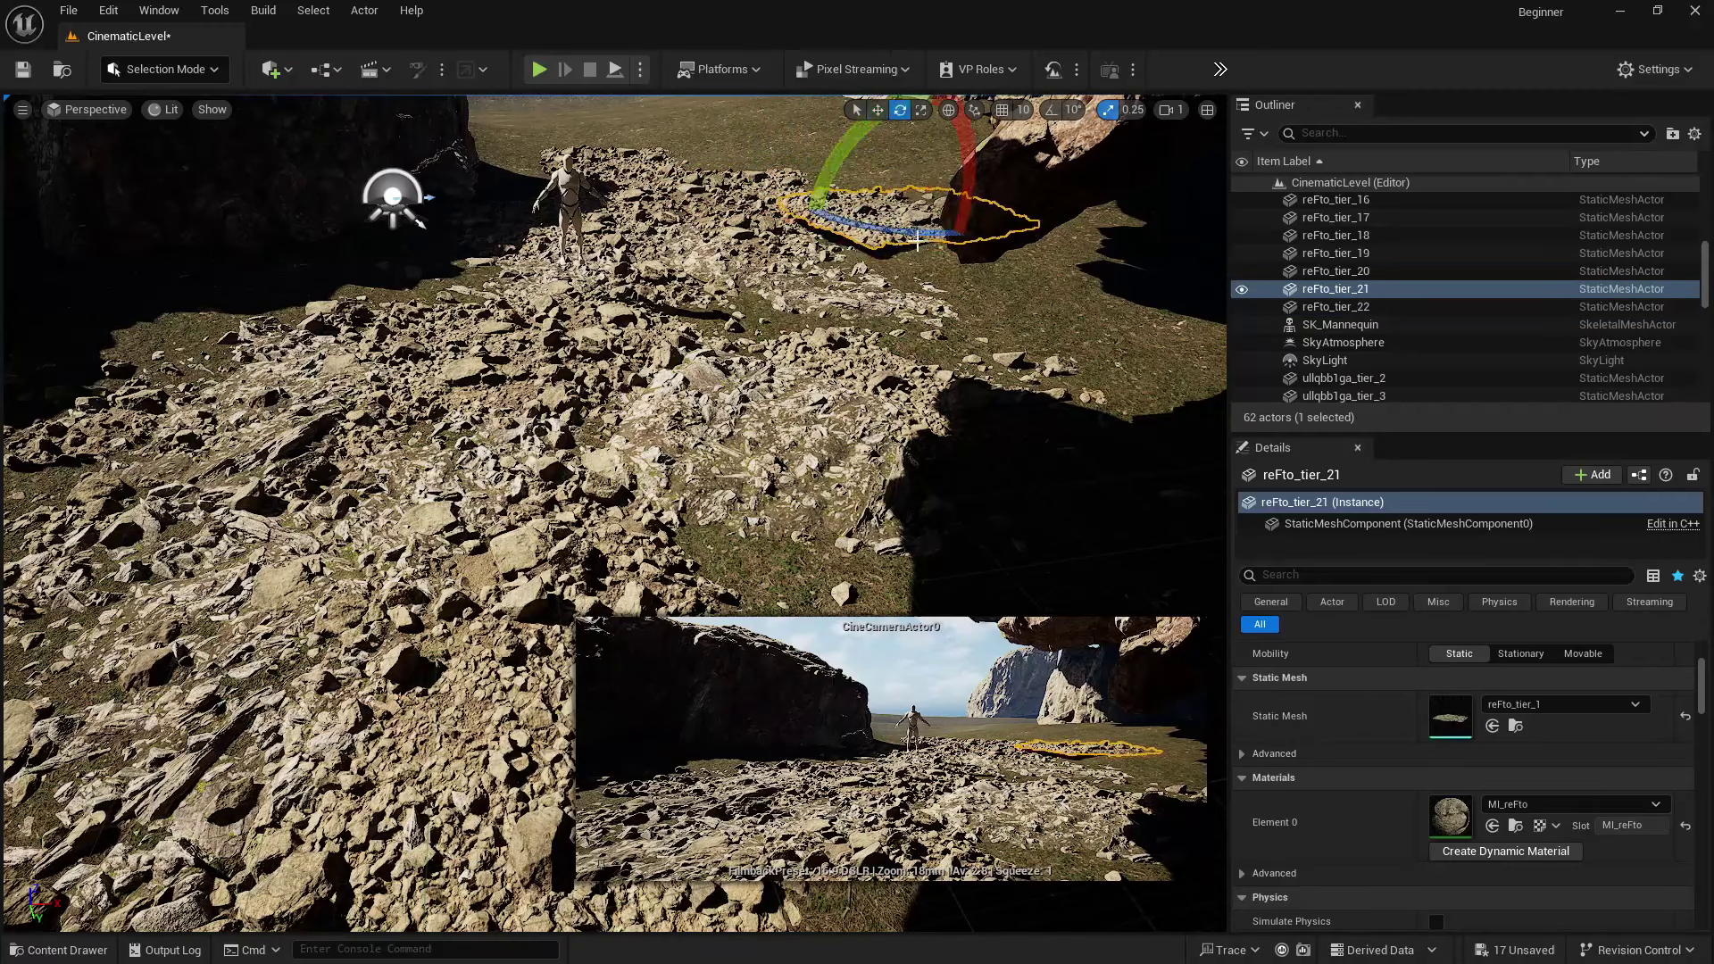
mouse_move(916, 241)
mouse_down()
mouse_move(905, 214)
mouse_move(899, 232)
mouse_up()
key(w)
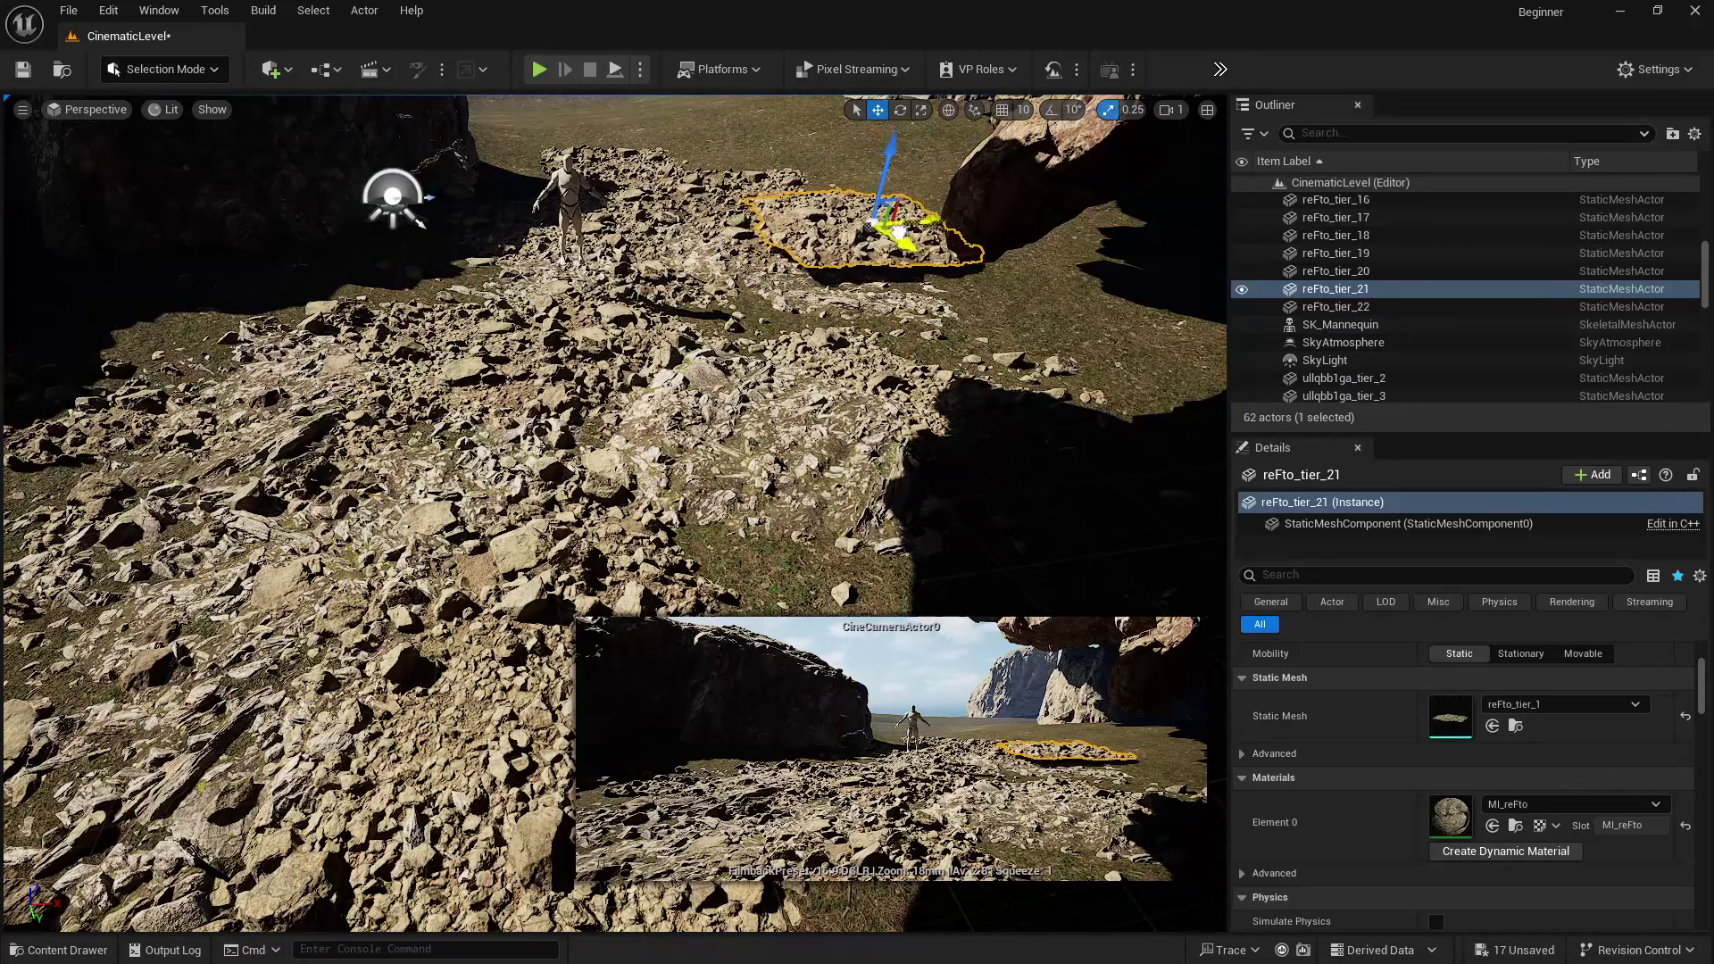
drag(889, 169, 890, 185)
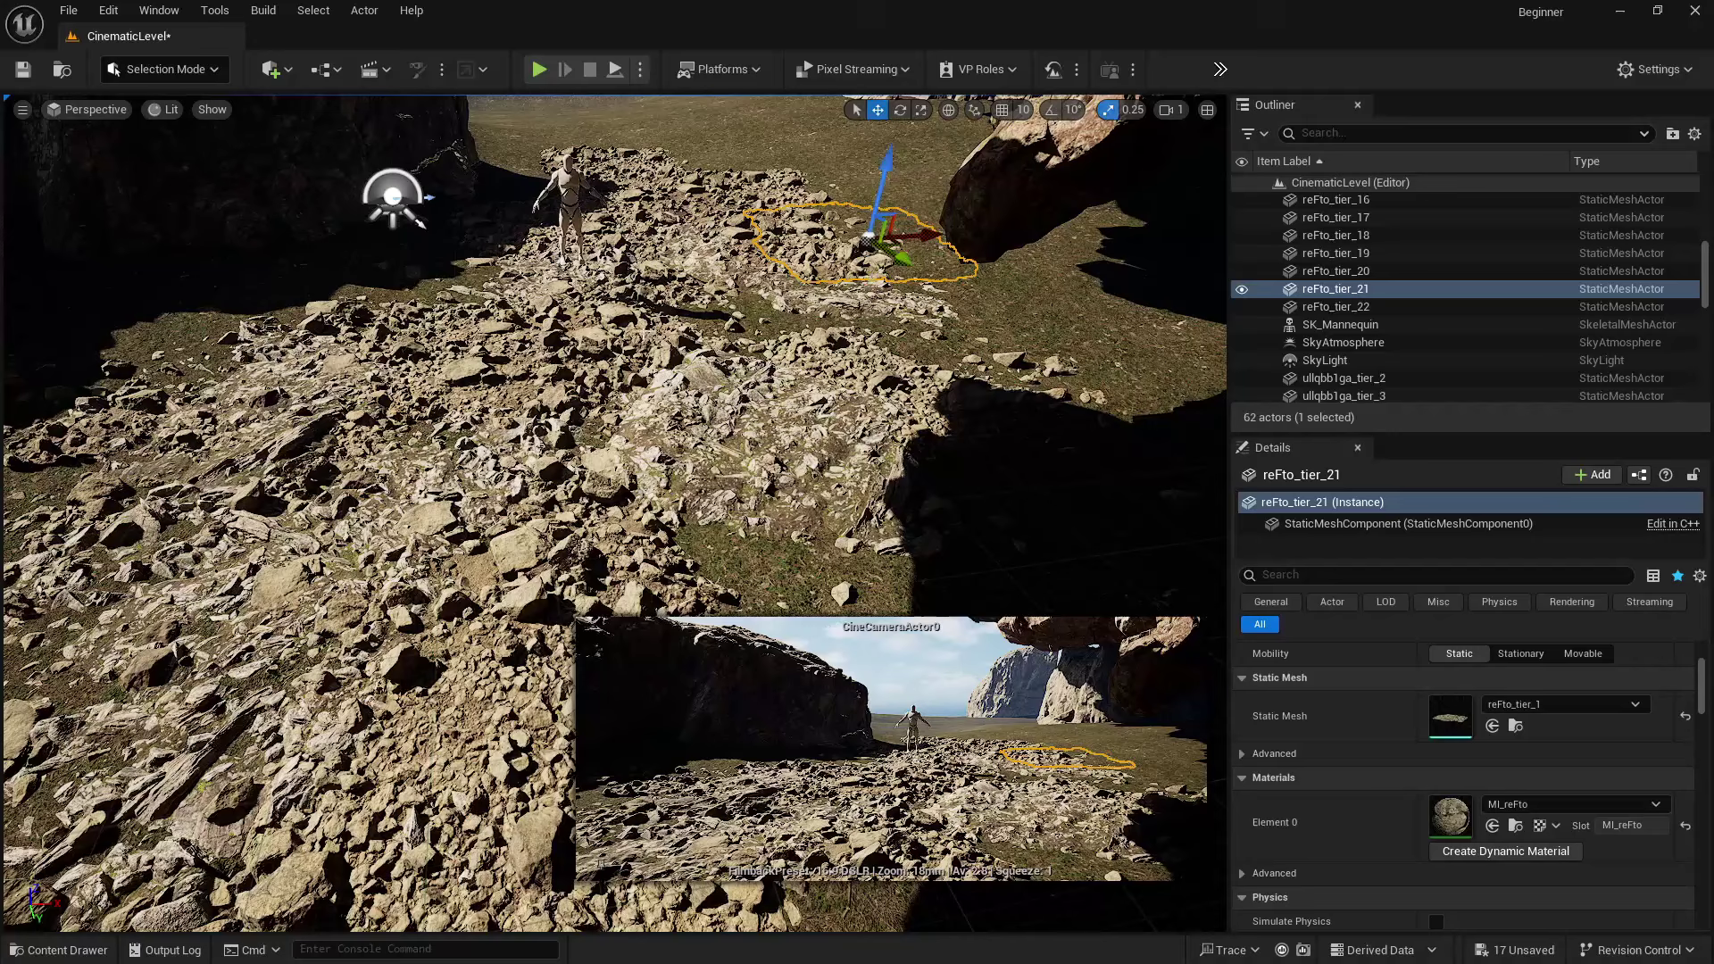
- Duplicate vi1veh0_tier_14 and its neighbouring rock patch, placing the copied pair on the distant grass near the overhanging cliff
click(762, 416)
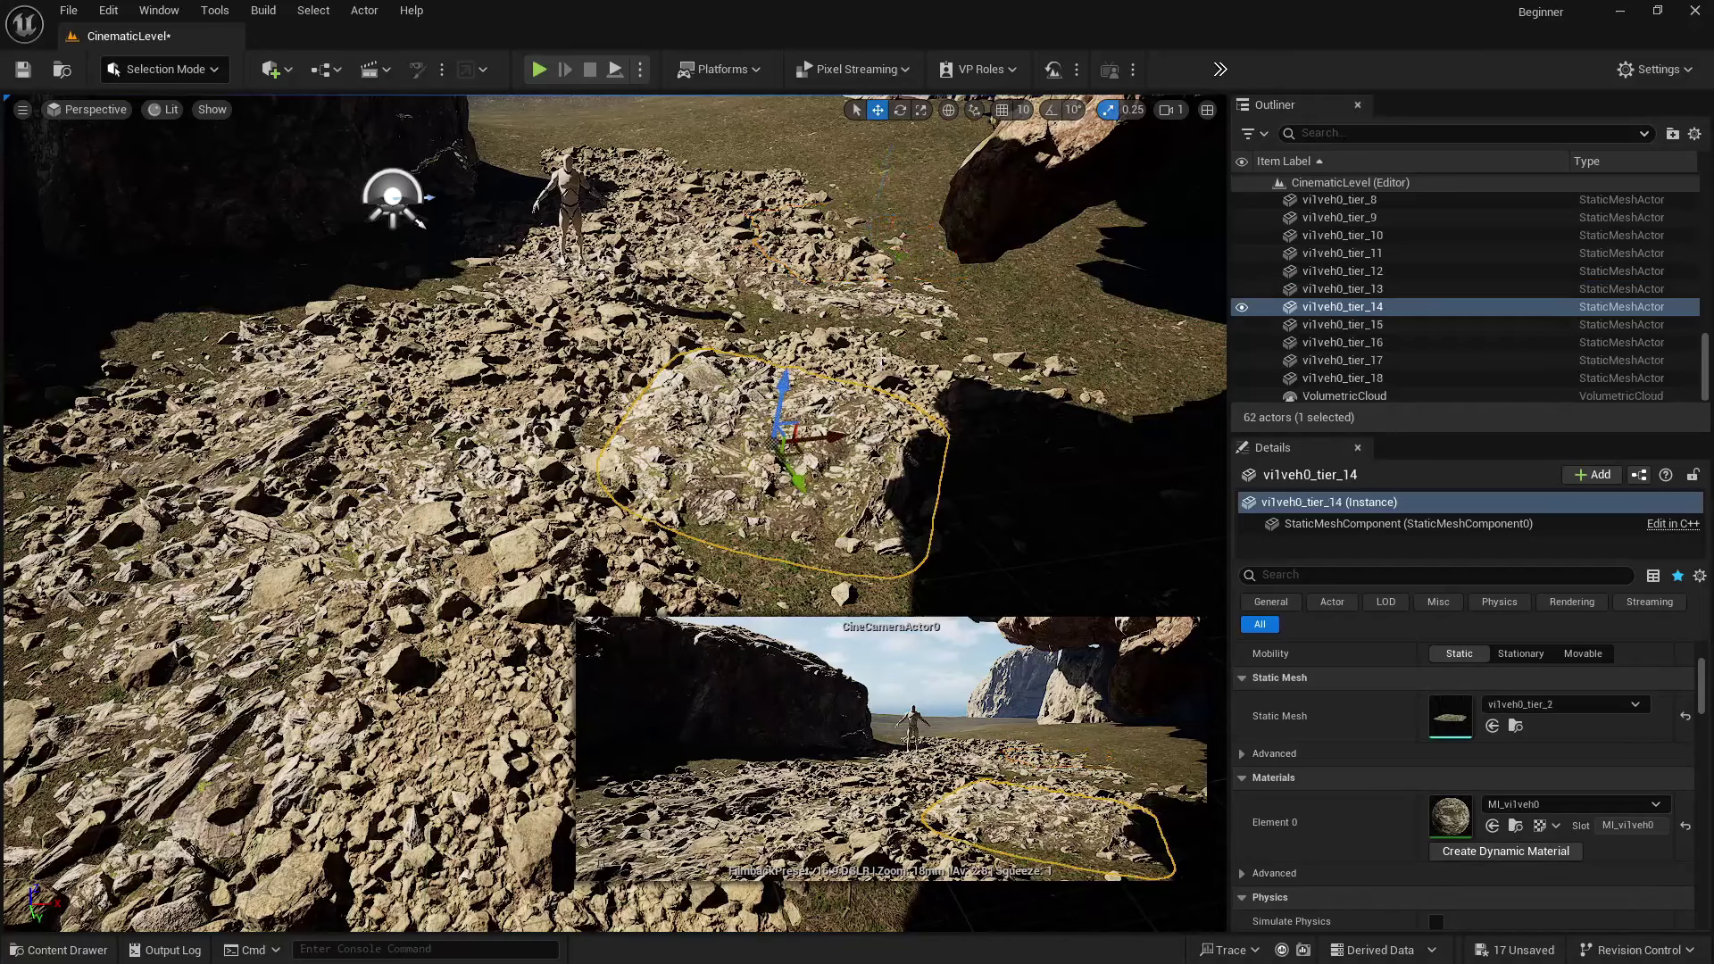
ctrl+click(948, 358)
alt+drag(999, 356, 1055, 377)
alt+drag(1183, 355, 1211, 359)
key(f)
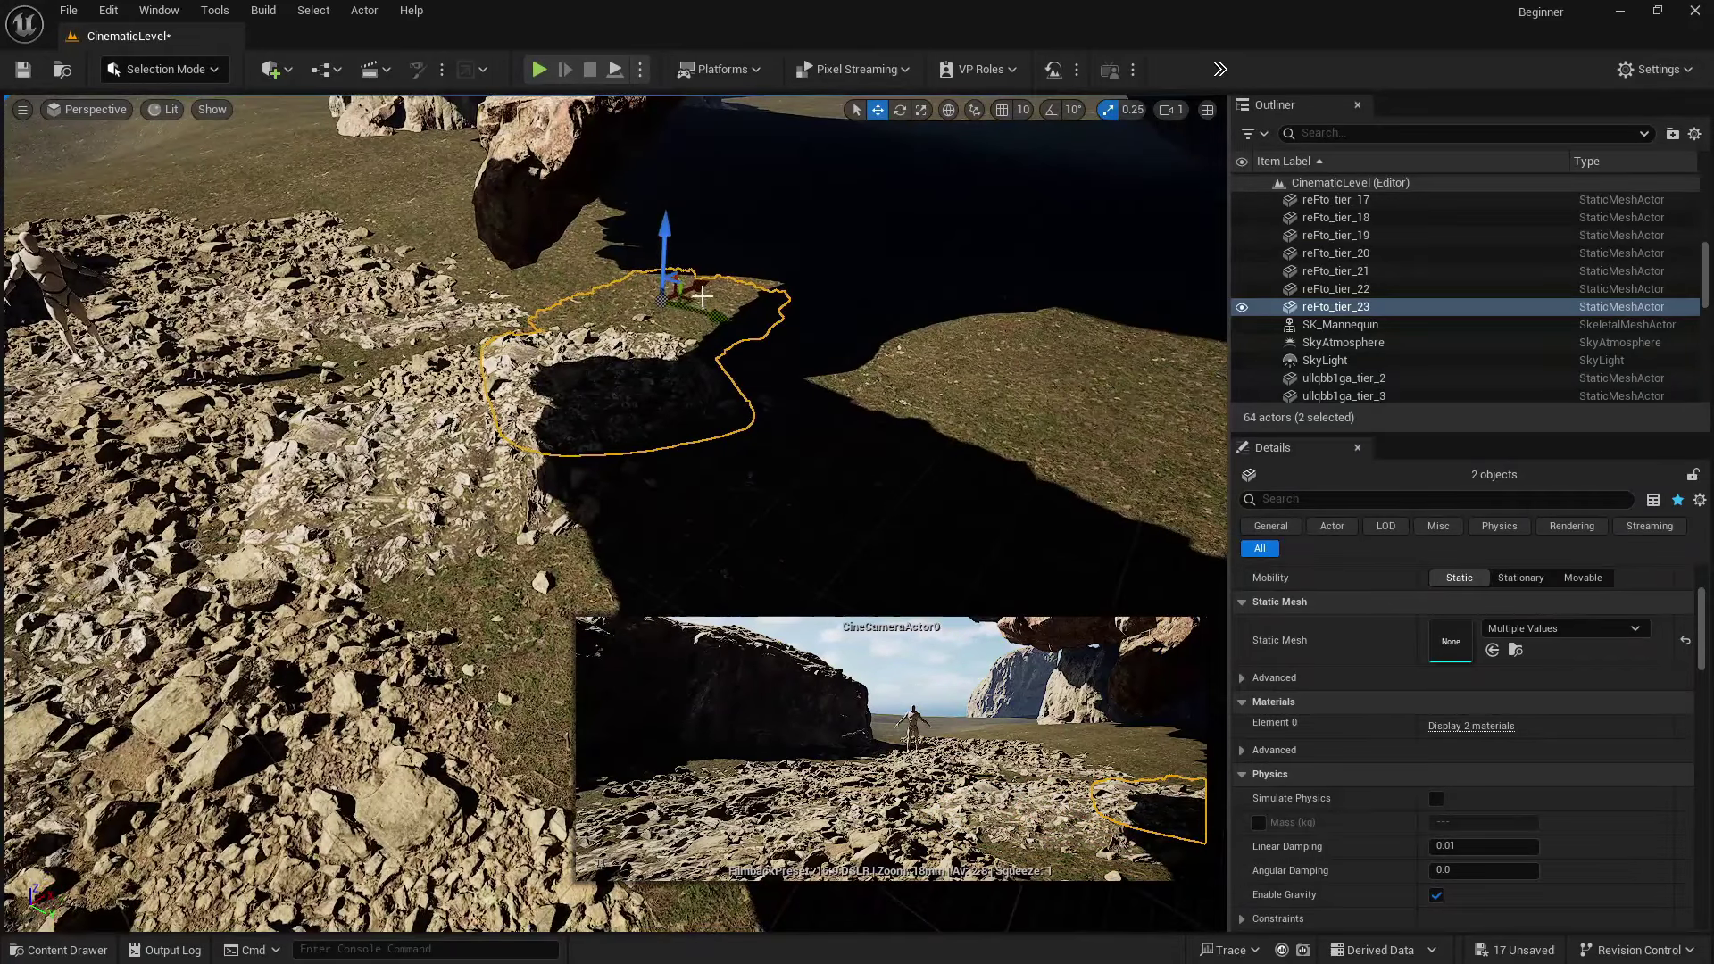
drag(696, 296, 438, 133)
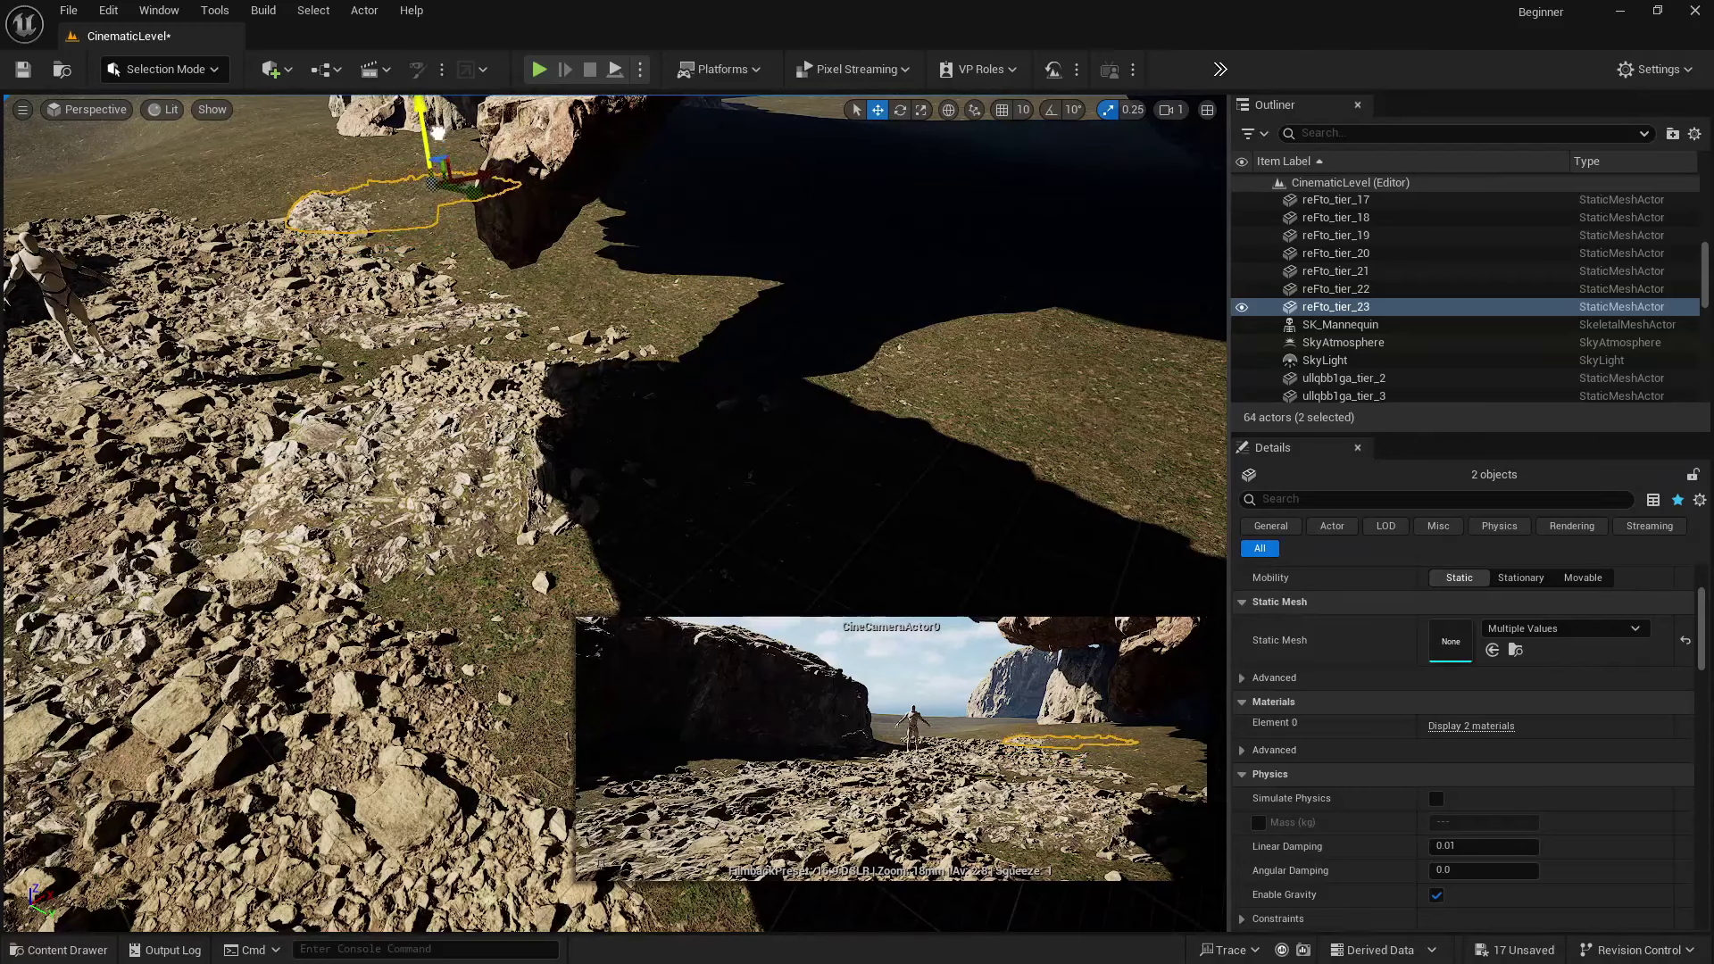
- Rotate the copied pair of patches, bring it closer to the existing rocks, and lower it into the ground
key(e)
drag(437, 203, 429, 113)
key(w)
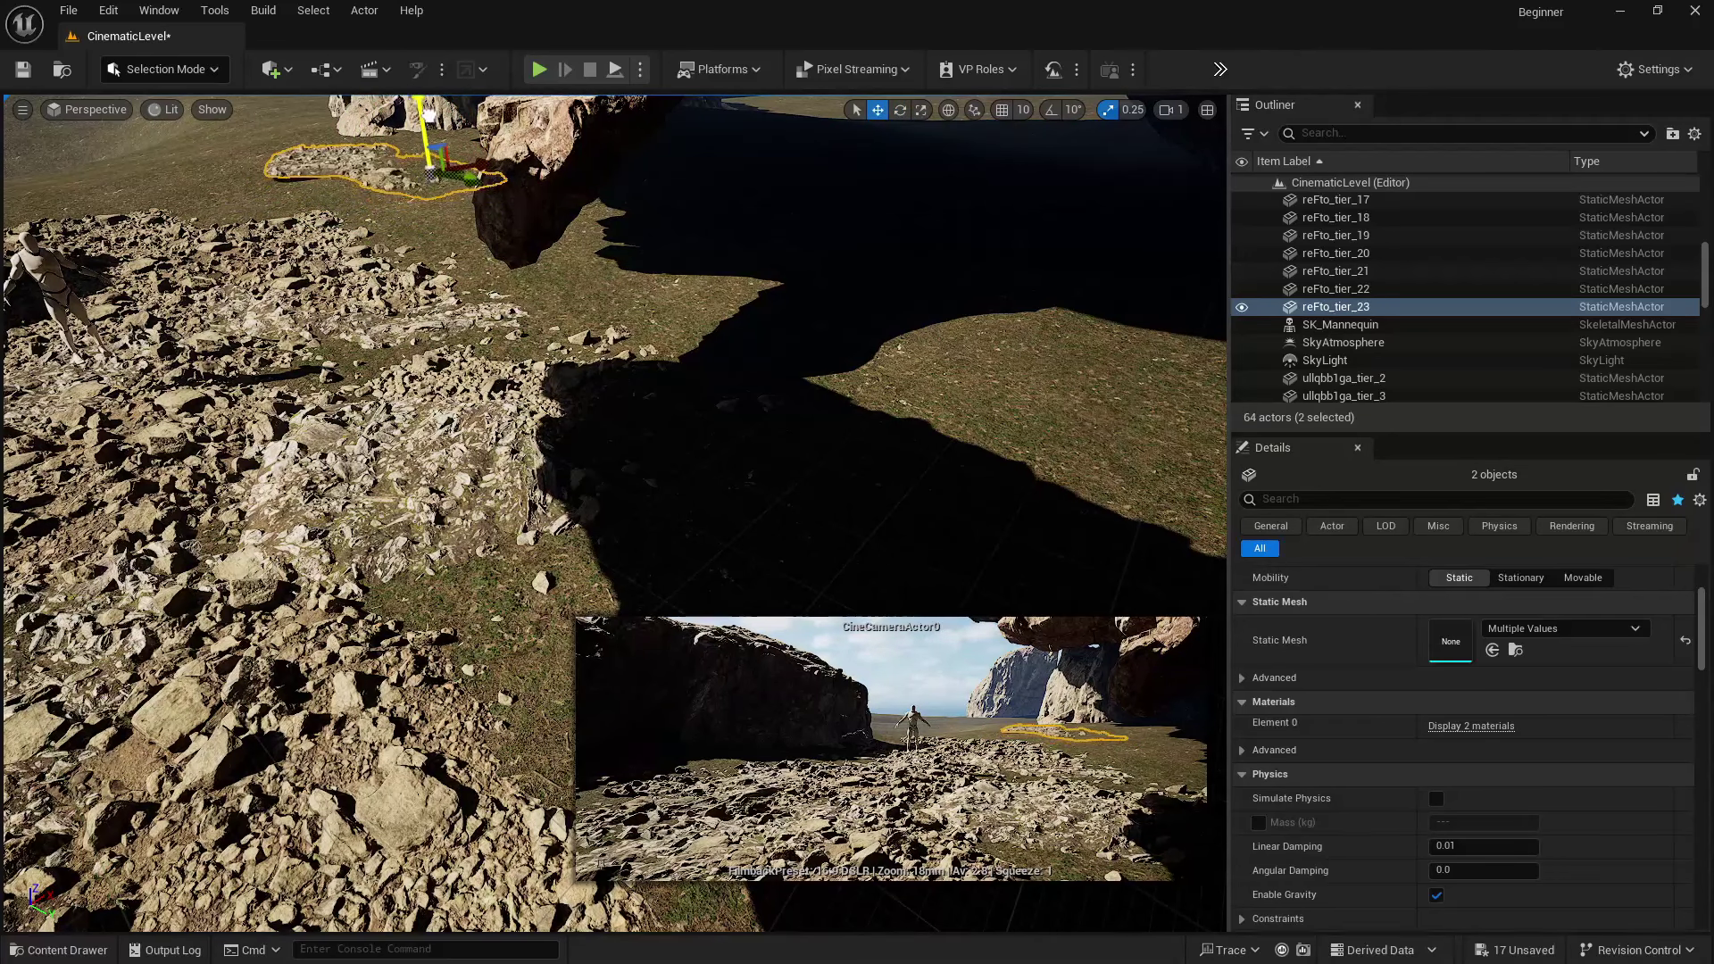
drag(464, 177, 497, 205)
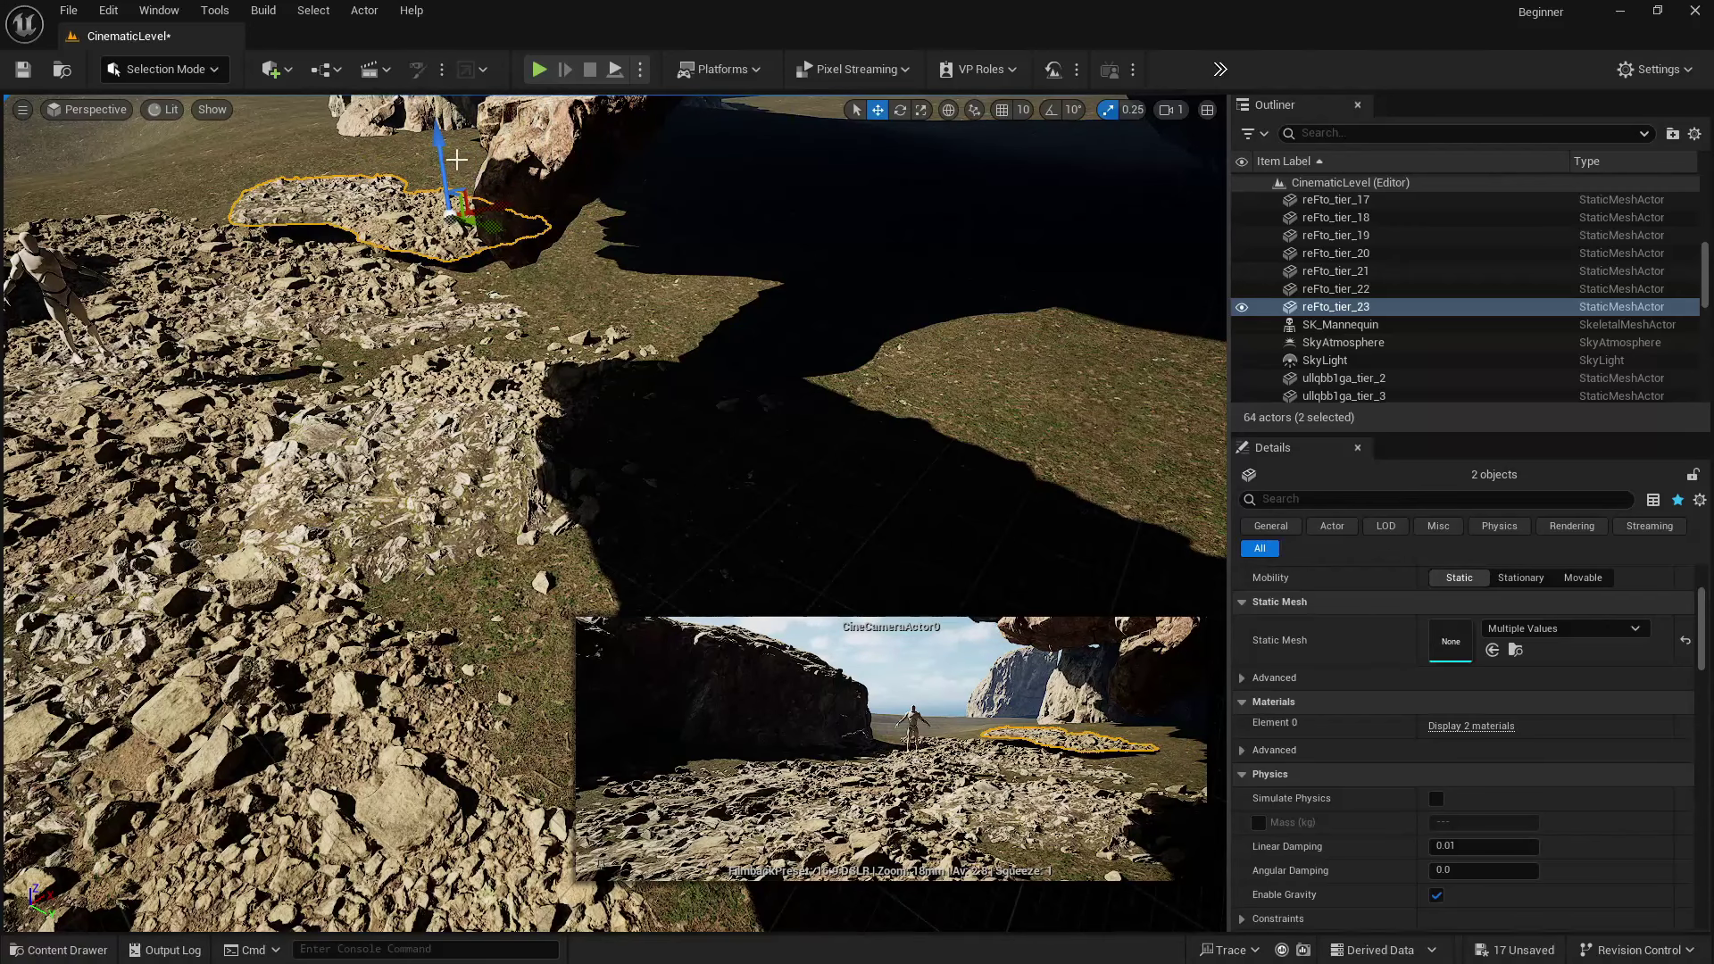
drag(440, 154, 441, 174)
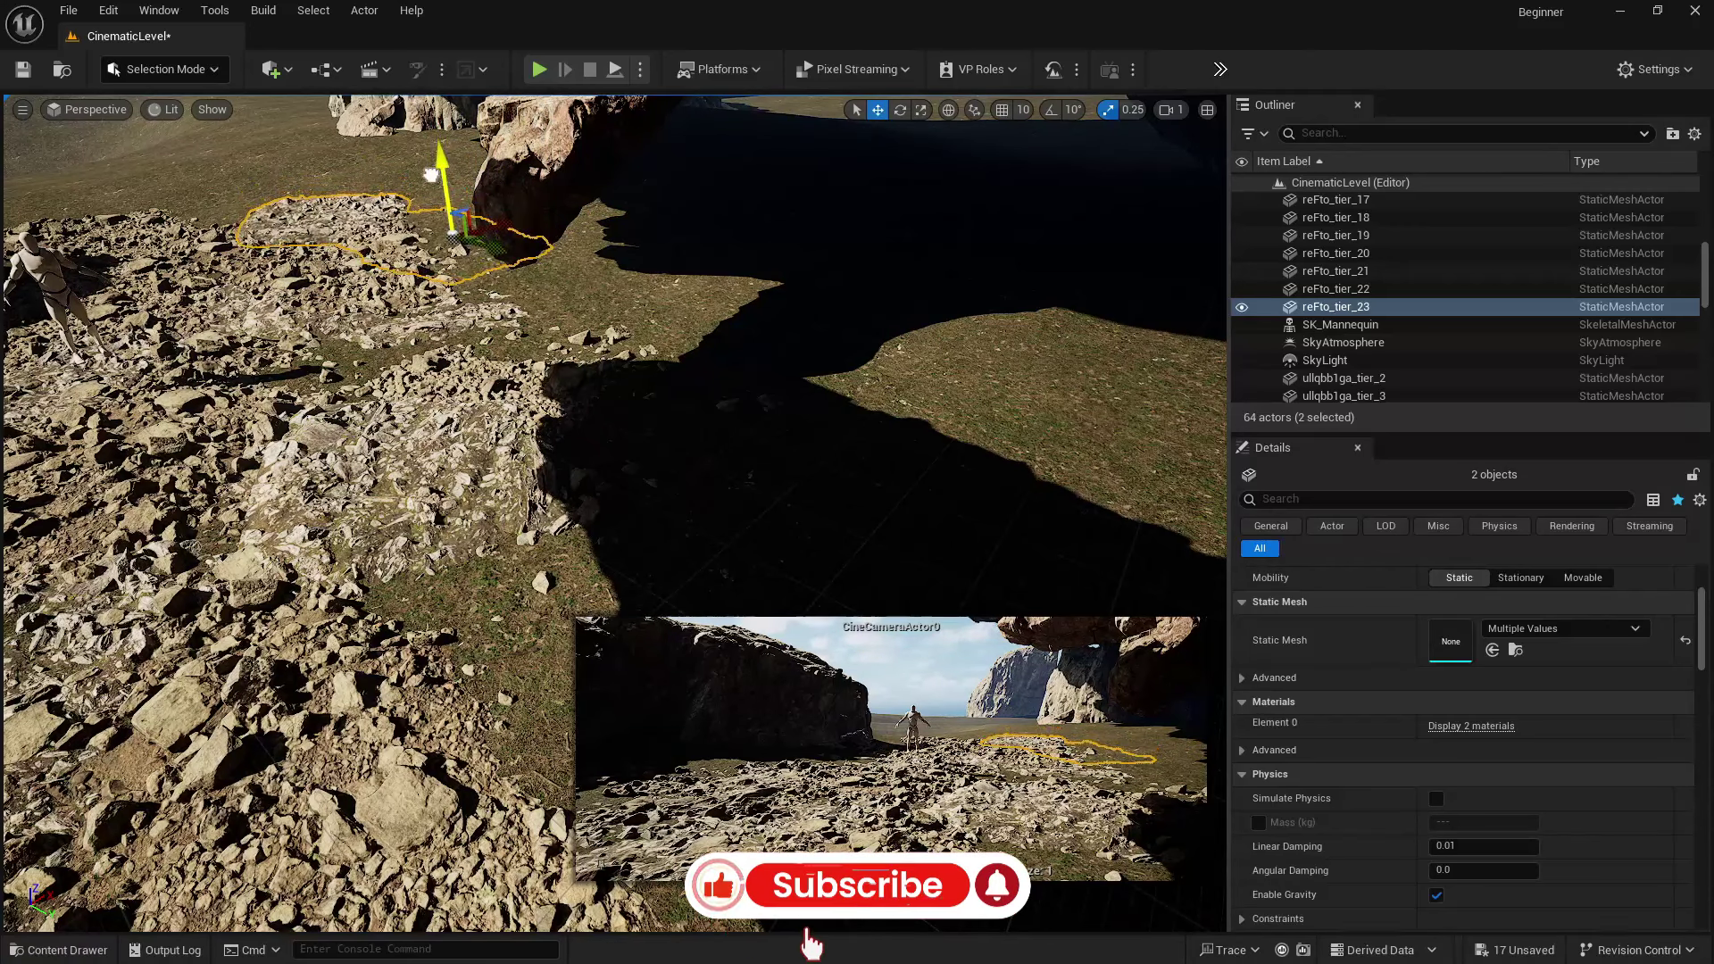
- Place the reFto_tier_1 mesh from the Granite_Rocky_Ground_reFto High folder on the grass below the overhanging cliff and scale it to 3
key(ctrl+b)
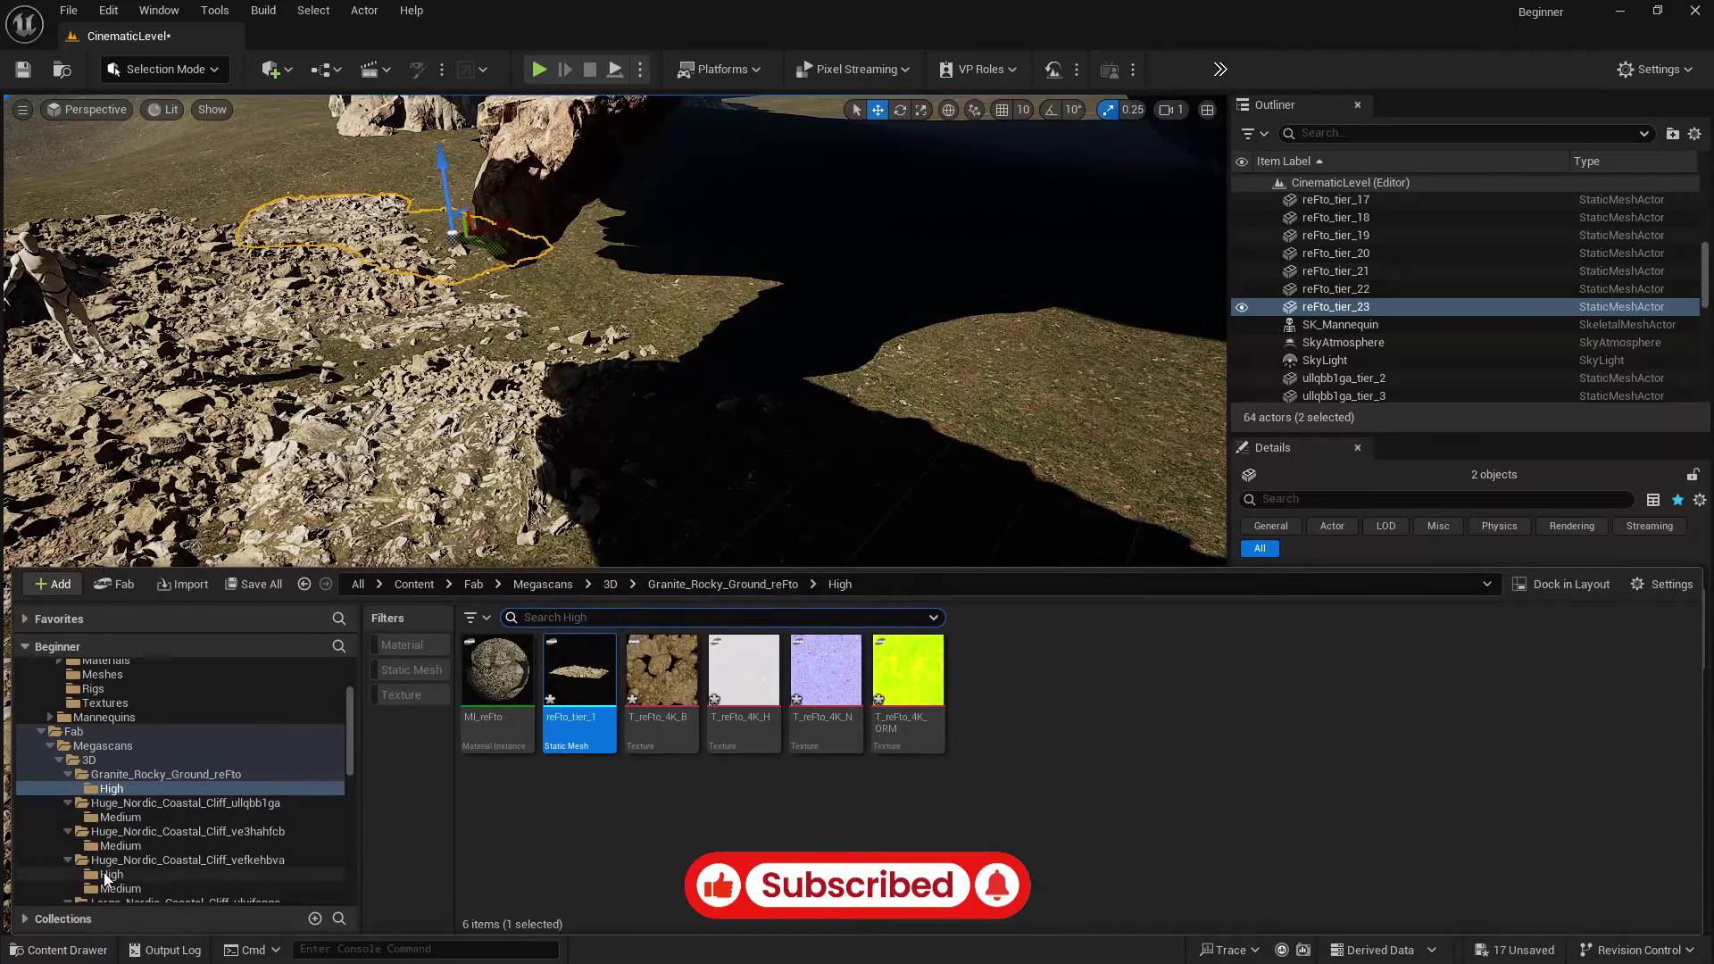
drag(573, 696, 581, 278)
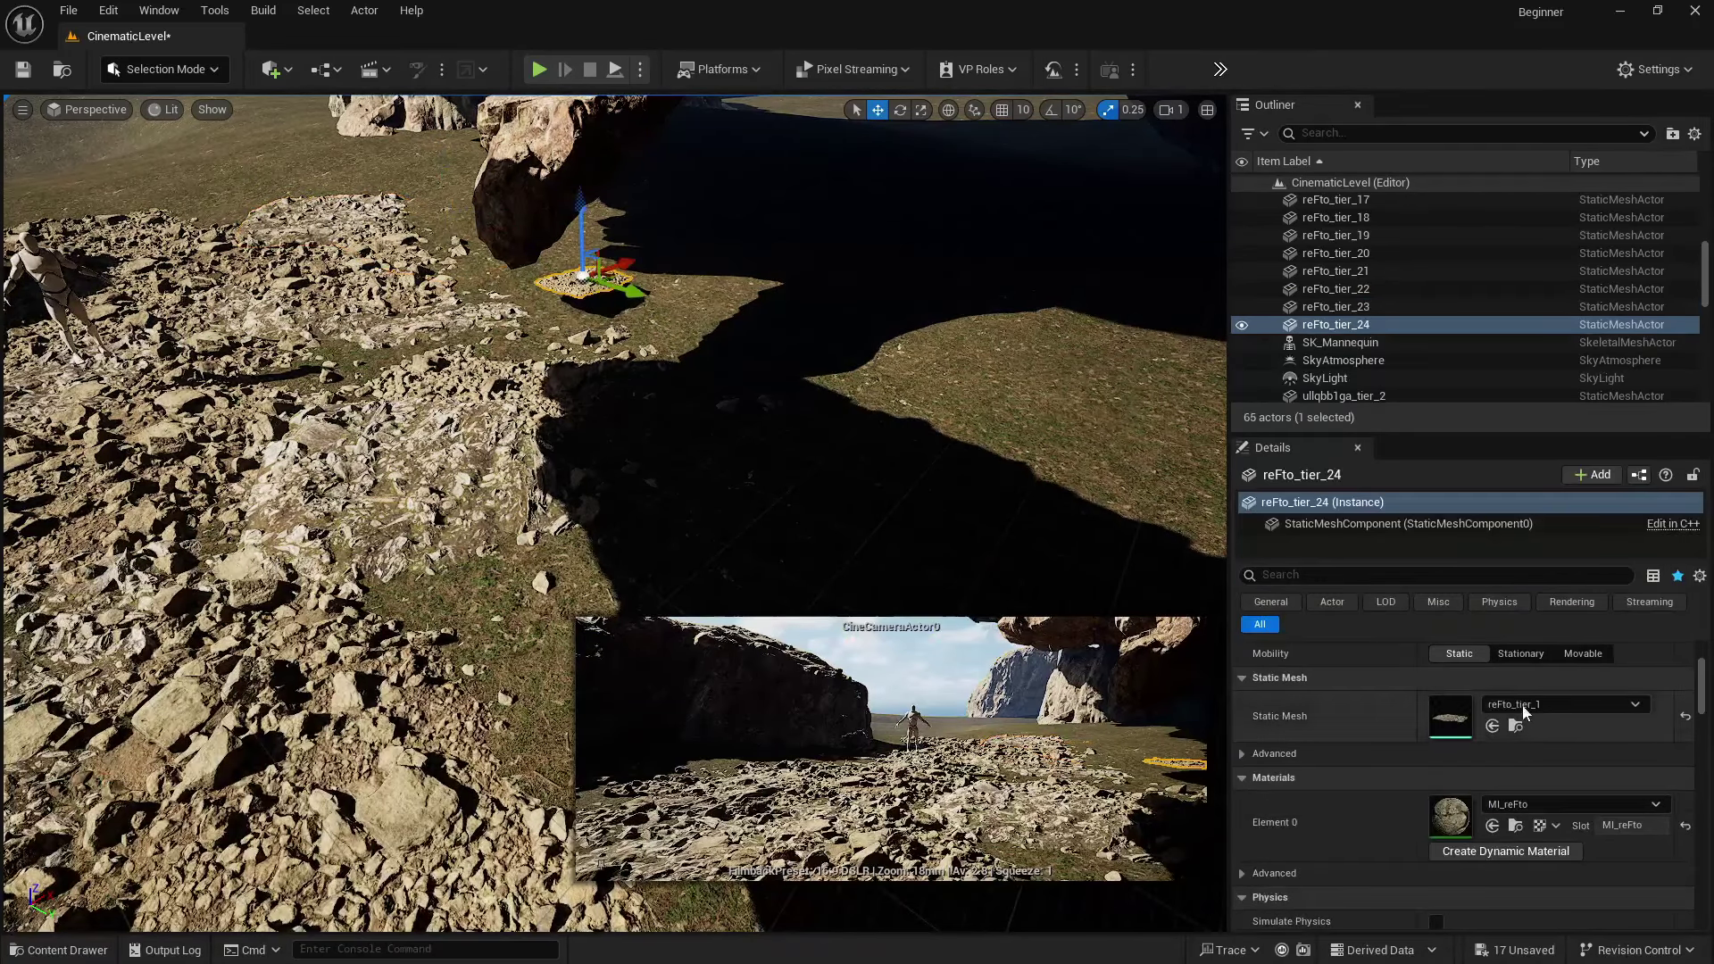
scroll(1453, 676, up, 2)
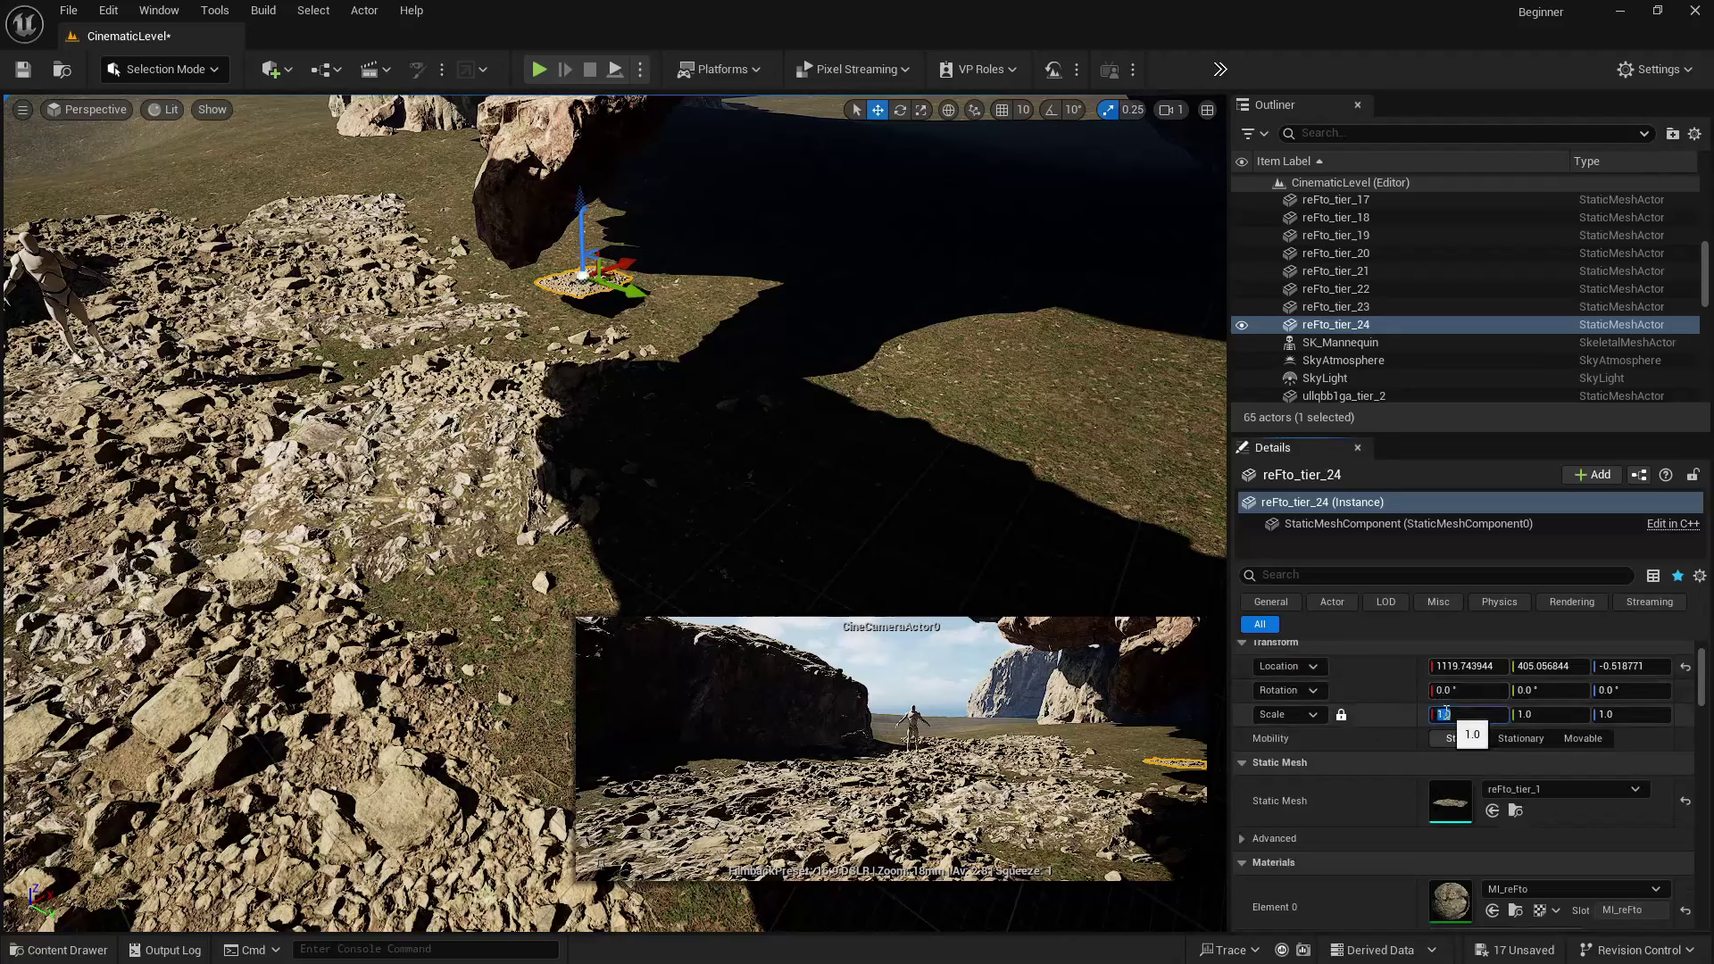
text(3)
key(Return)
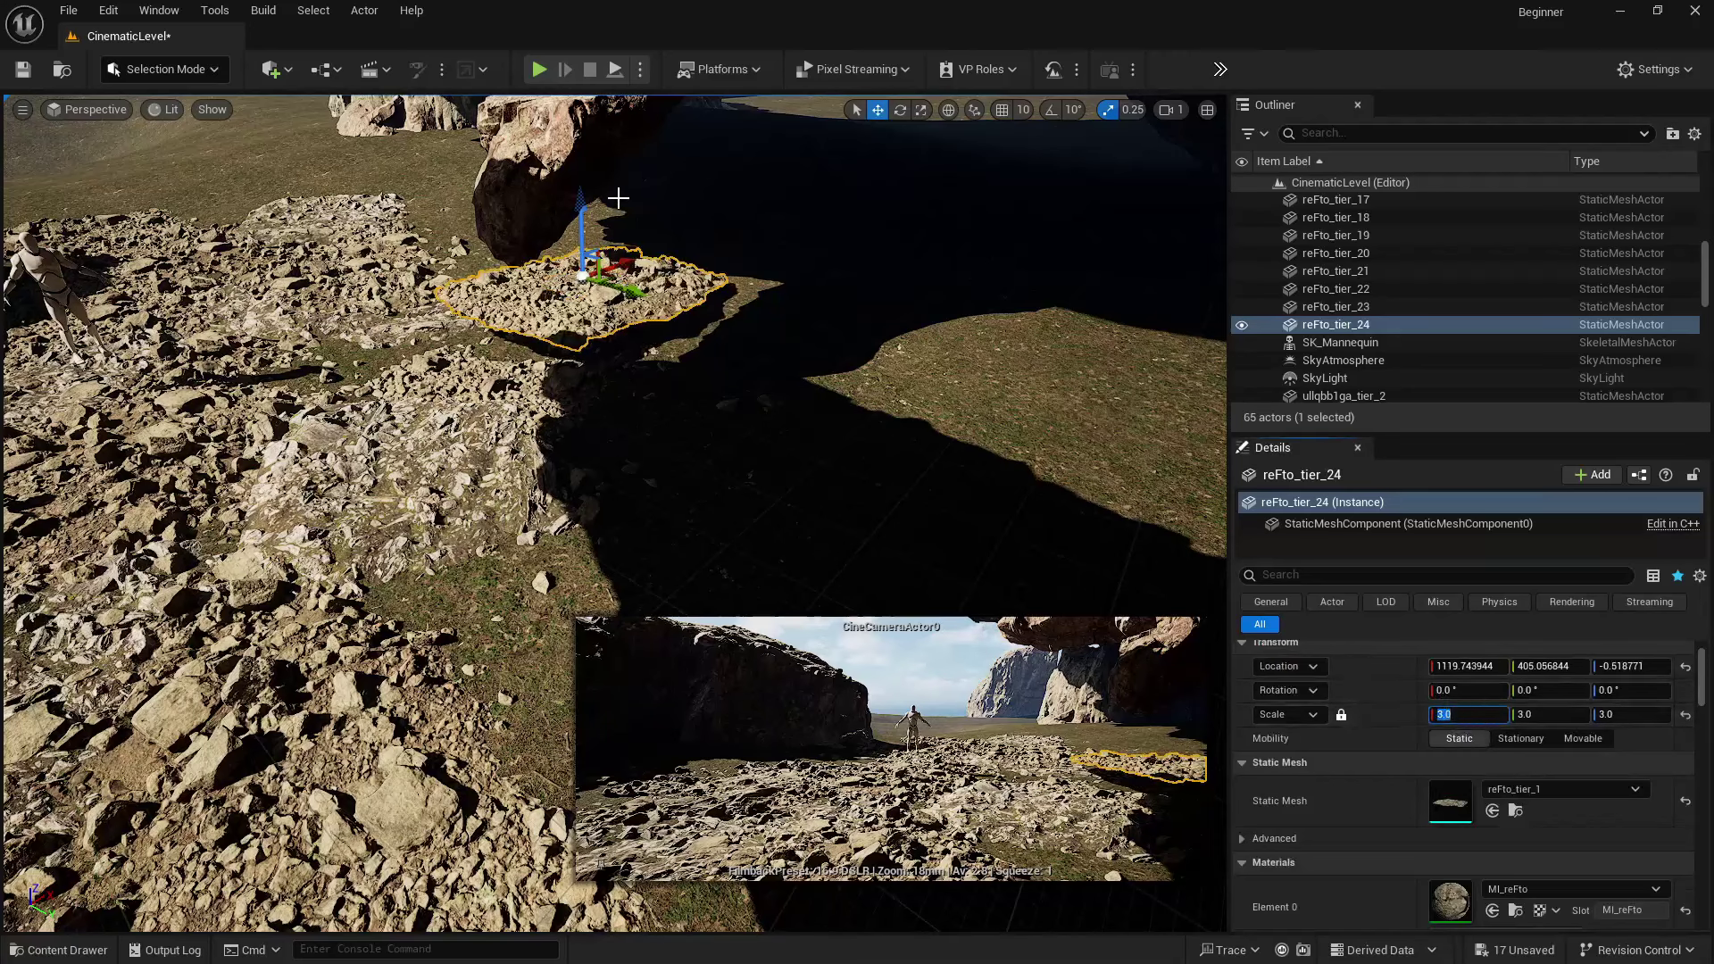
- Sink the newly placed reFto_tier_24 patch into the grass and rotate it about 90° around the vertical axis
drag(579, 211, 566, 237)
key(e)
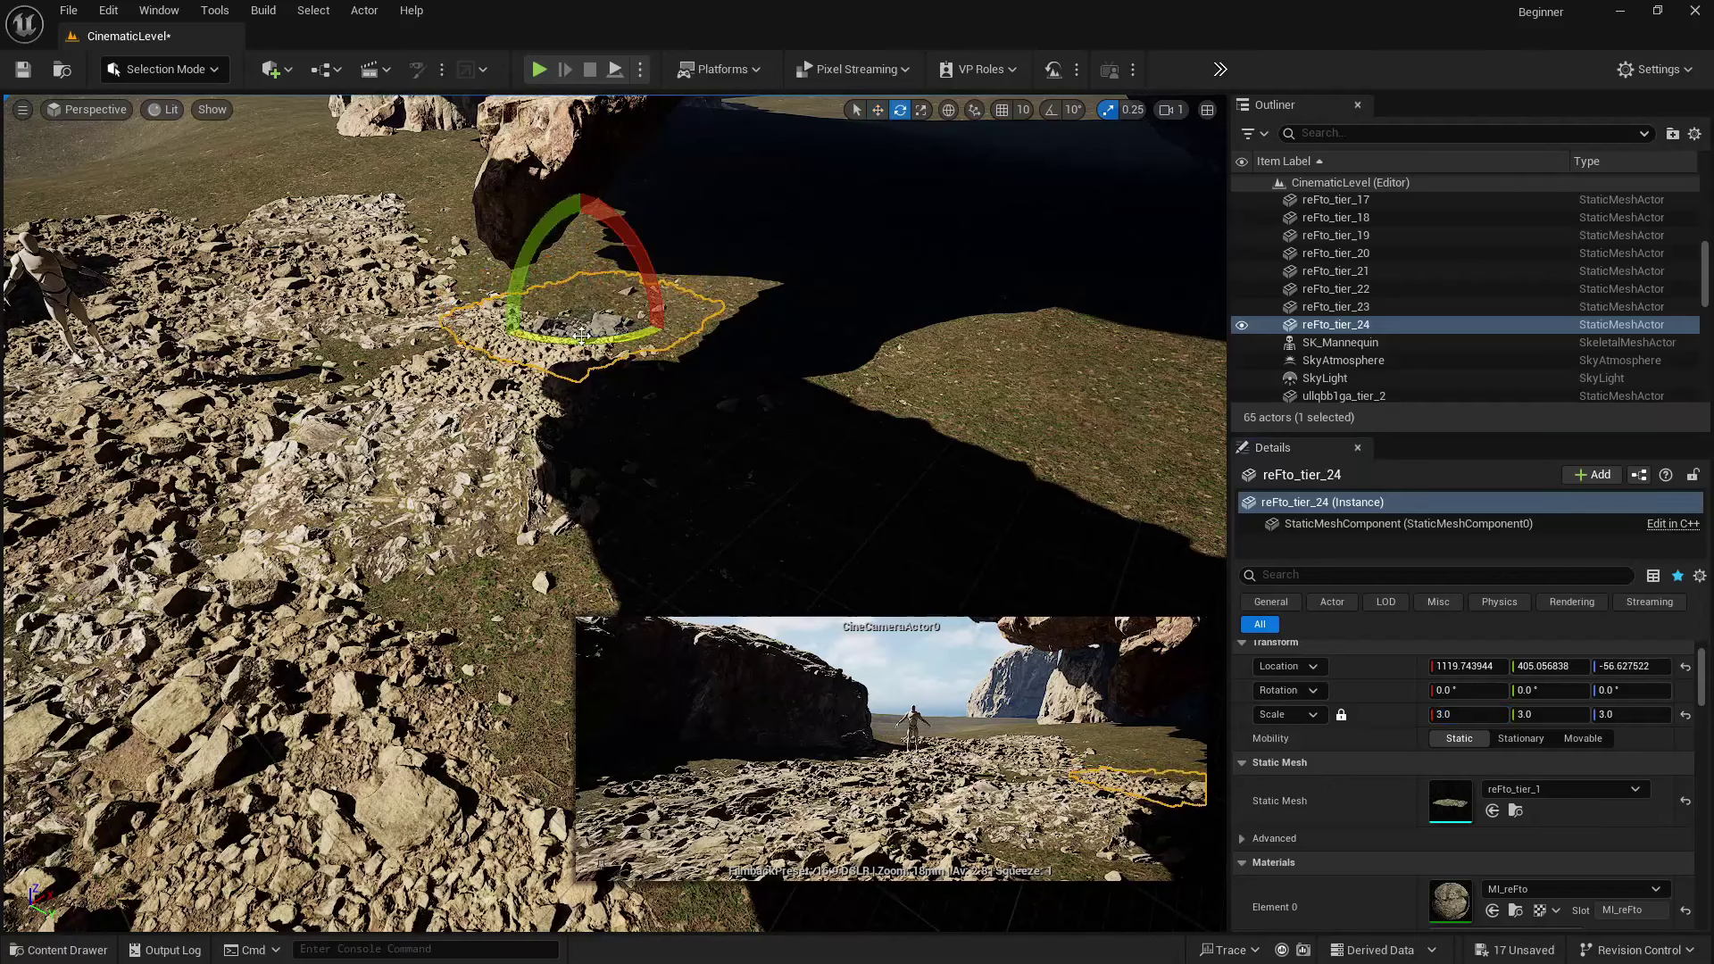
drag(581, 336, 584, 251)
key(w)
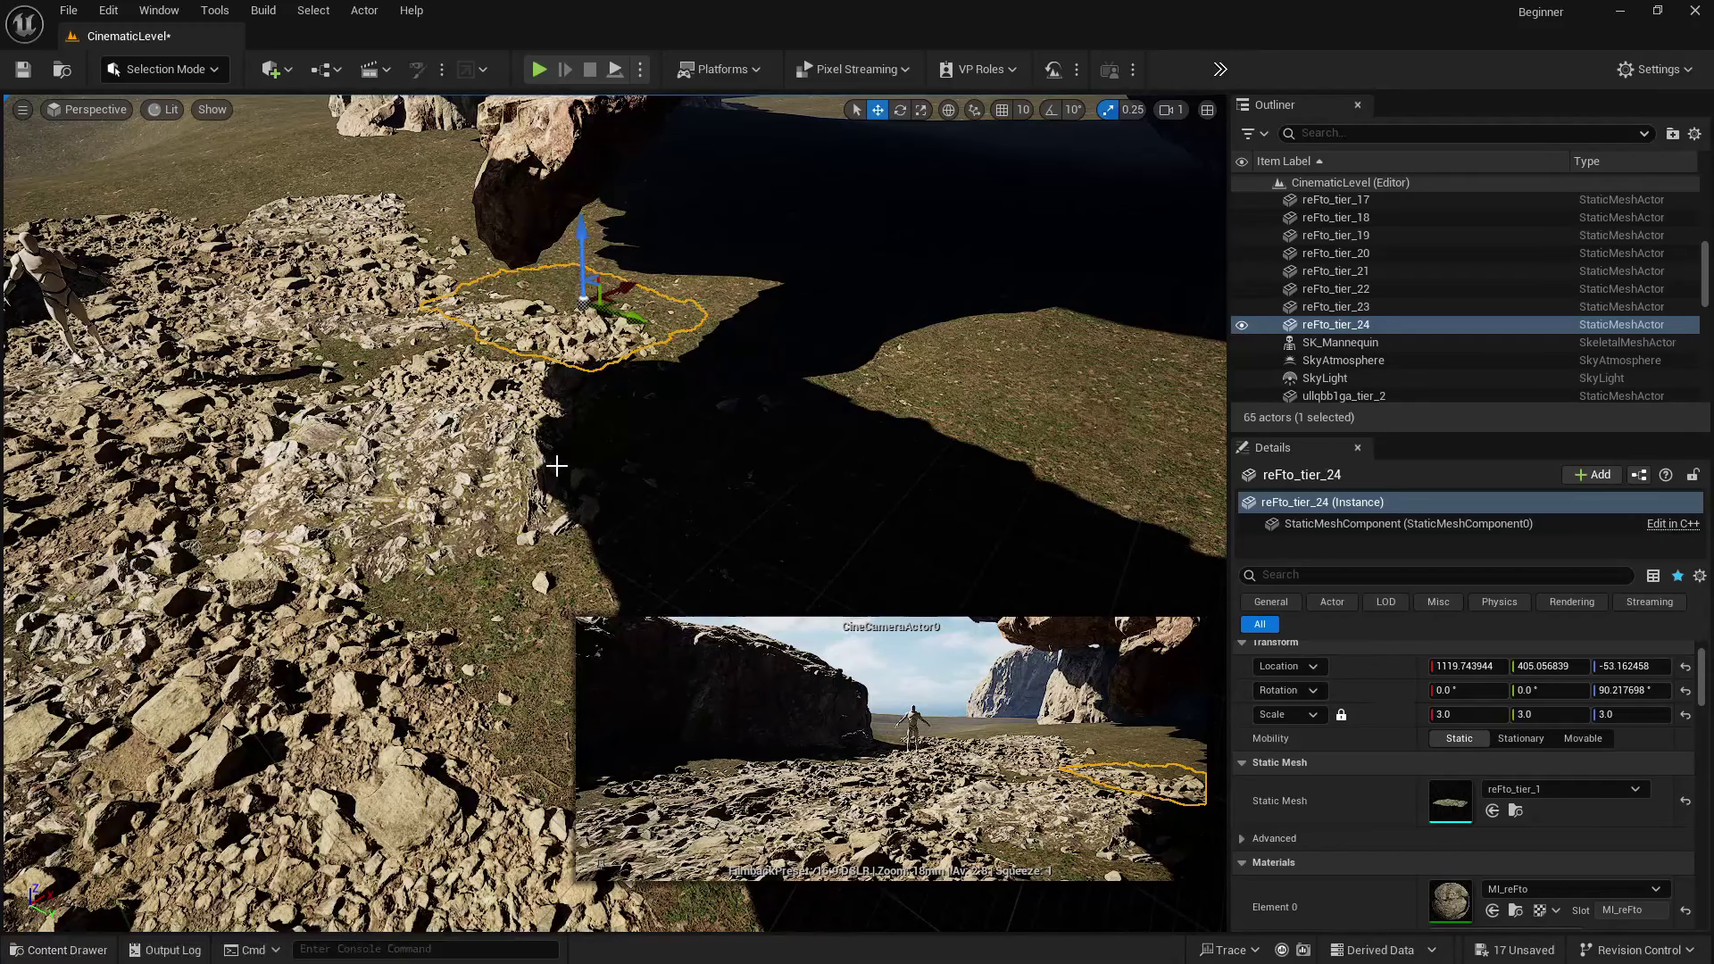
- Duplicate the dark cliff vefkehbva_tier_1 beside the mannequin and place the copy on the opposite side beneath the overhanging rock
right_drag(582, 373, 548, 348)
click(553, 322)
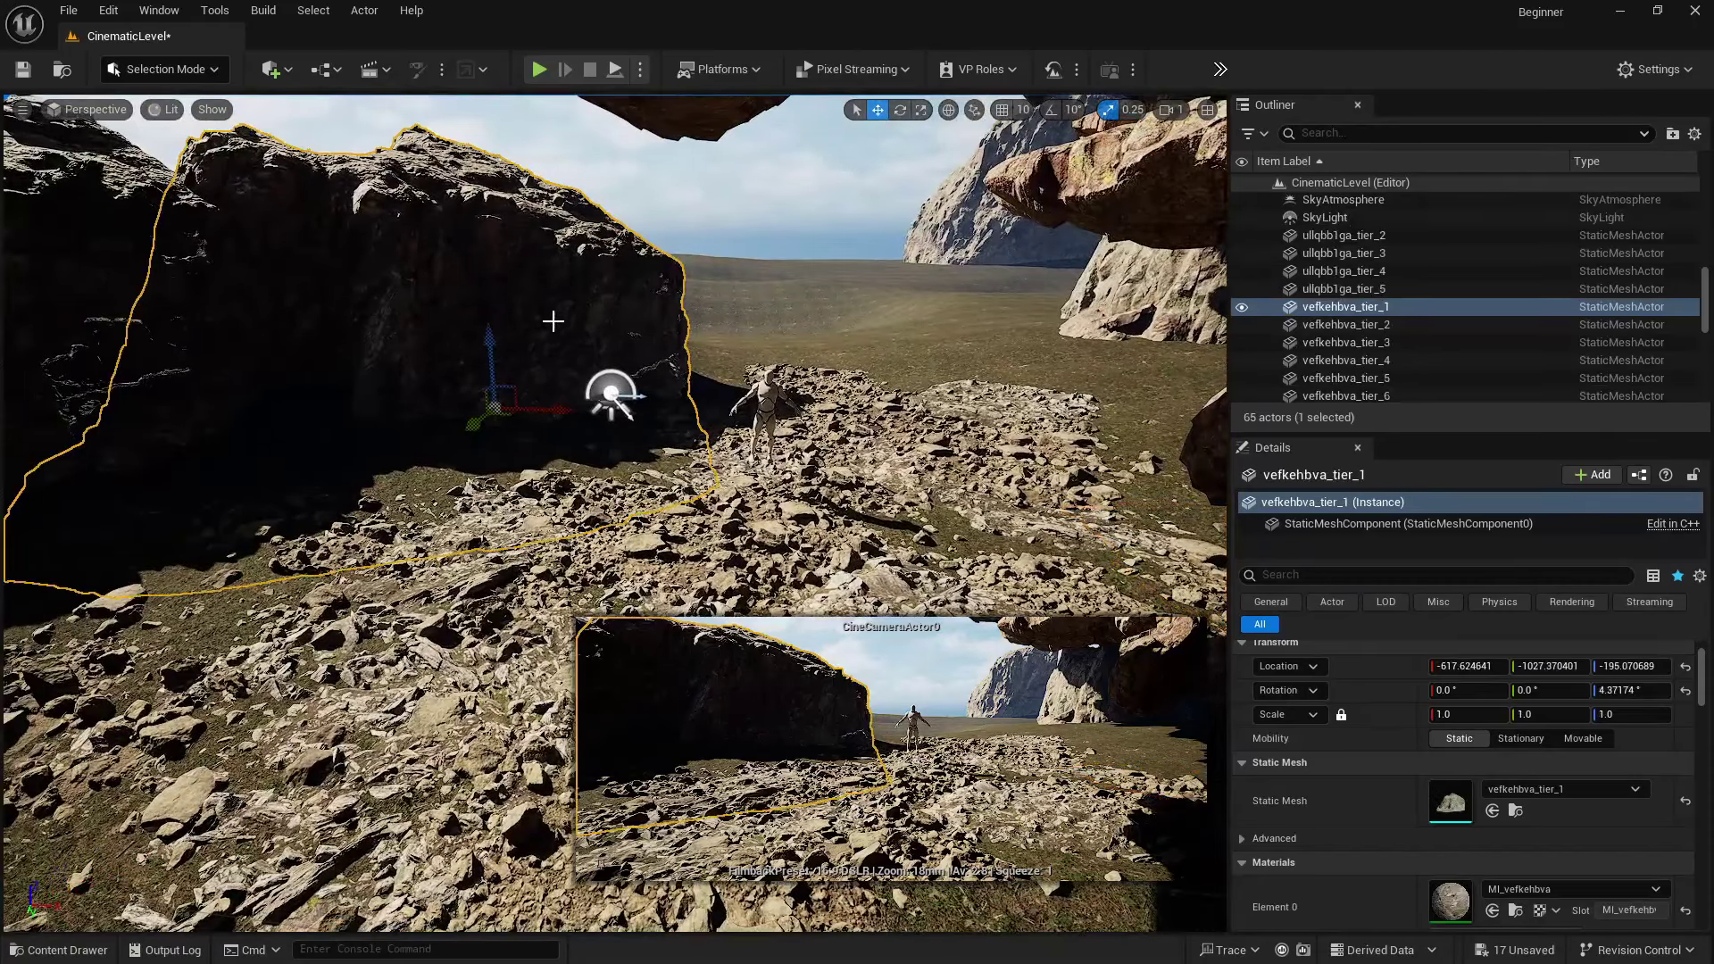
alt+drag(541, 419, 1198, 391)
mouse_move(890, 384)
right_down()
mouse_move(964, 375)
mouse_move(889, 362)
right_up()
drag(775, 403, 982, 407)
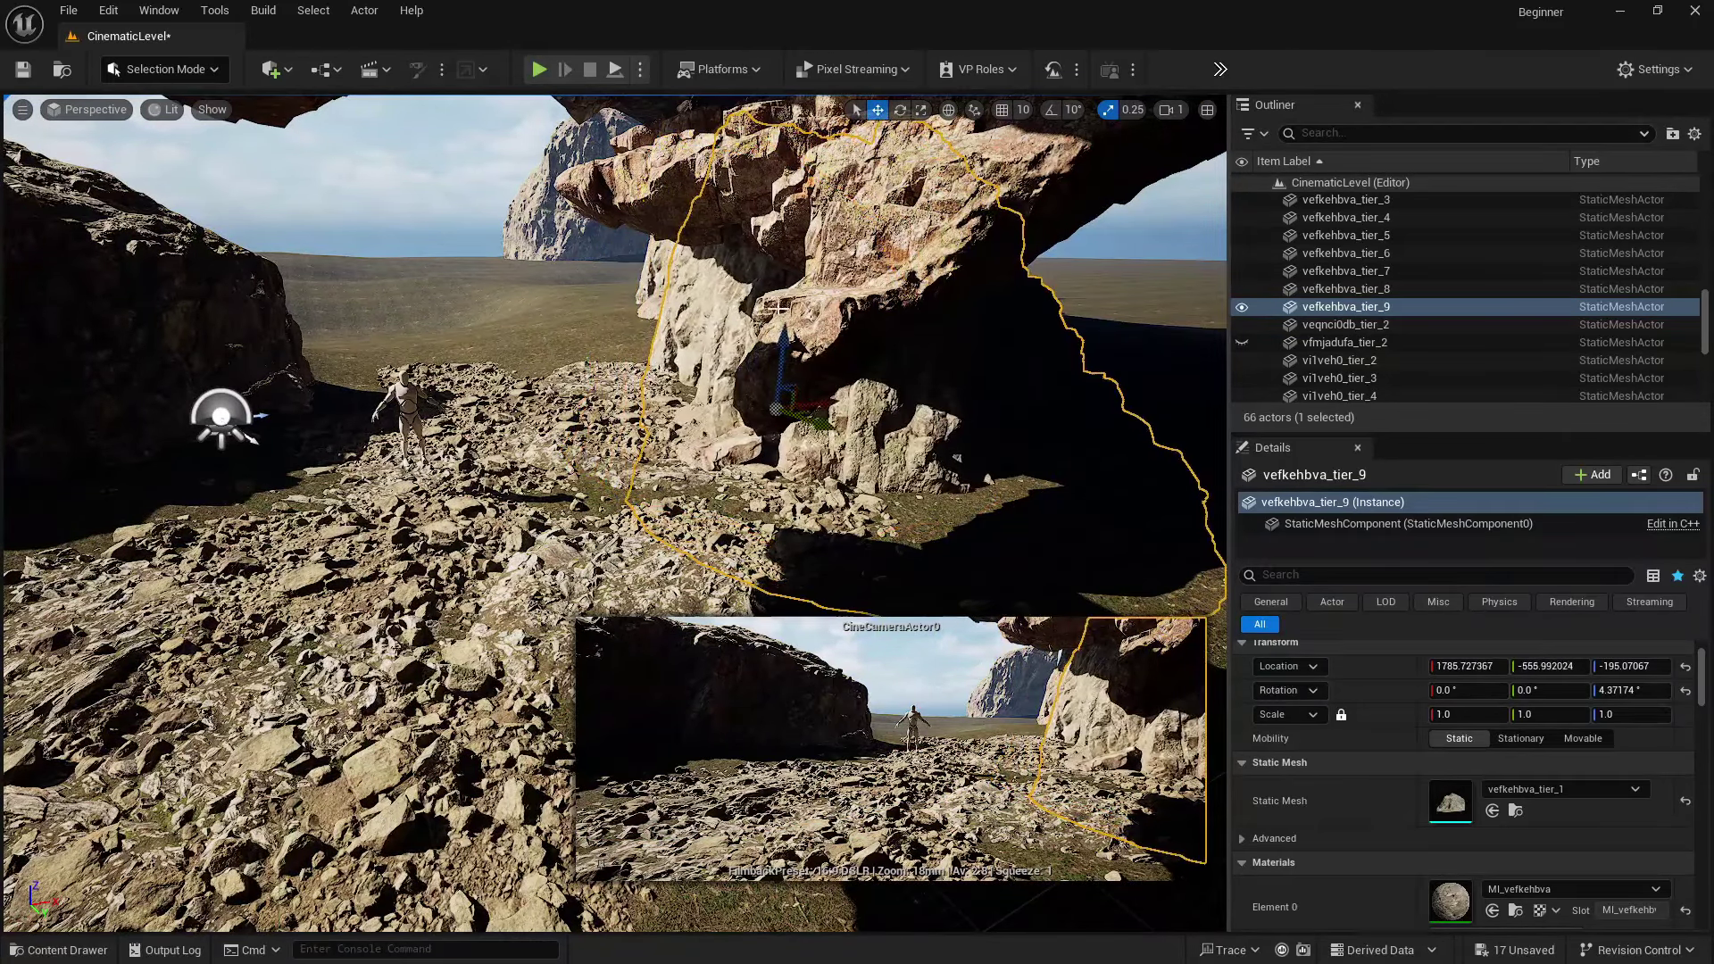
- Rotate the cliff copy vefkehbva_tier_9 to about 69.5° around the vertical axis and shift it to frame the mannequin in the camera view
key(e)
drag(799, 442, 571, 440)
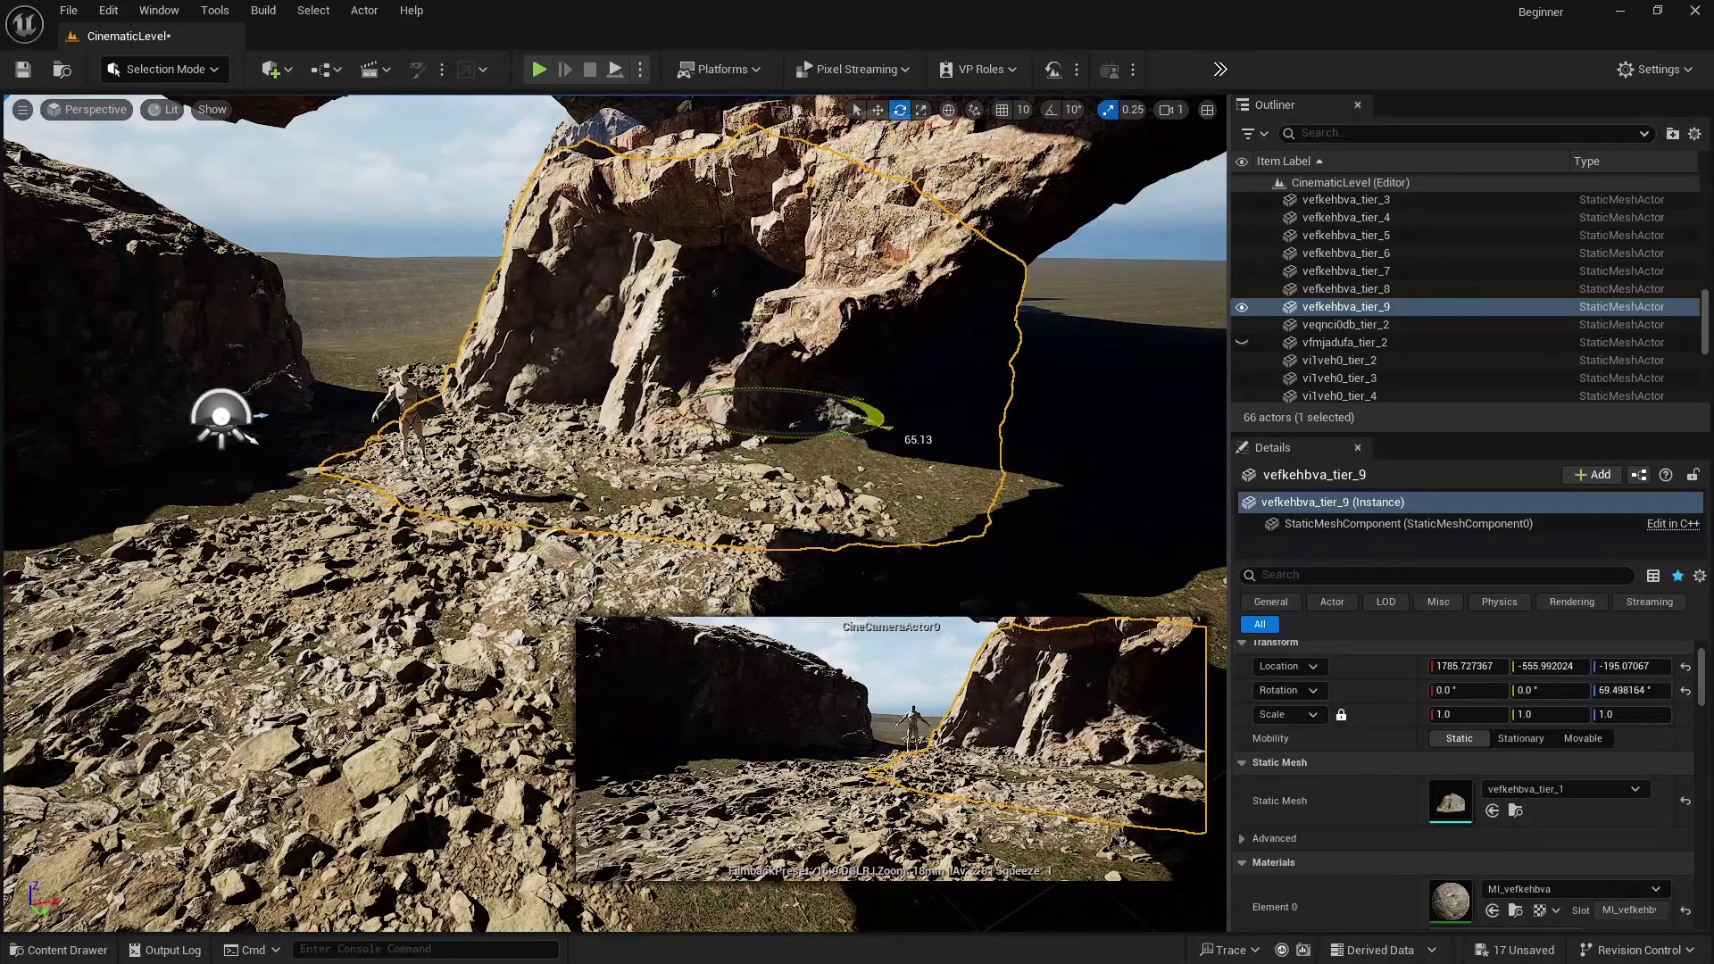
key(w)
drag(805, 423, 955, 440)
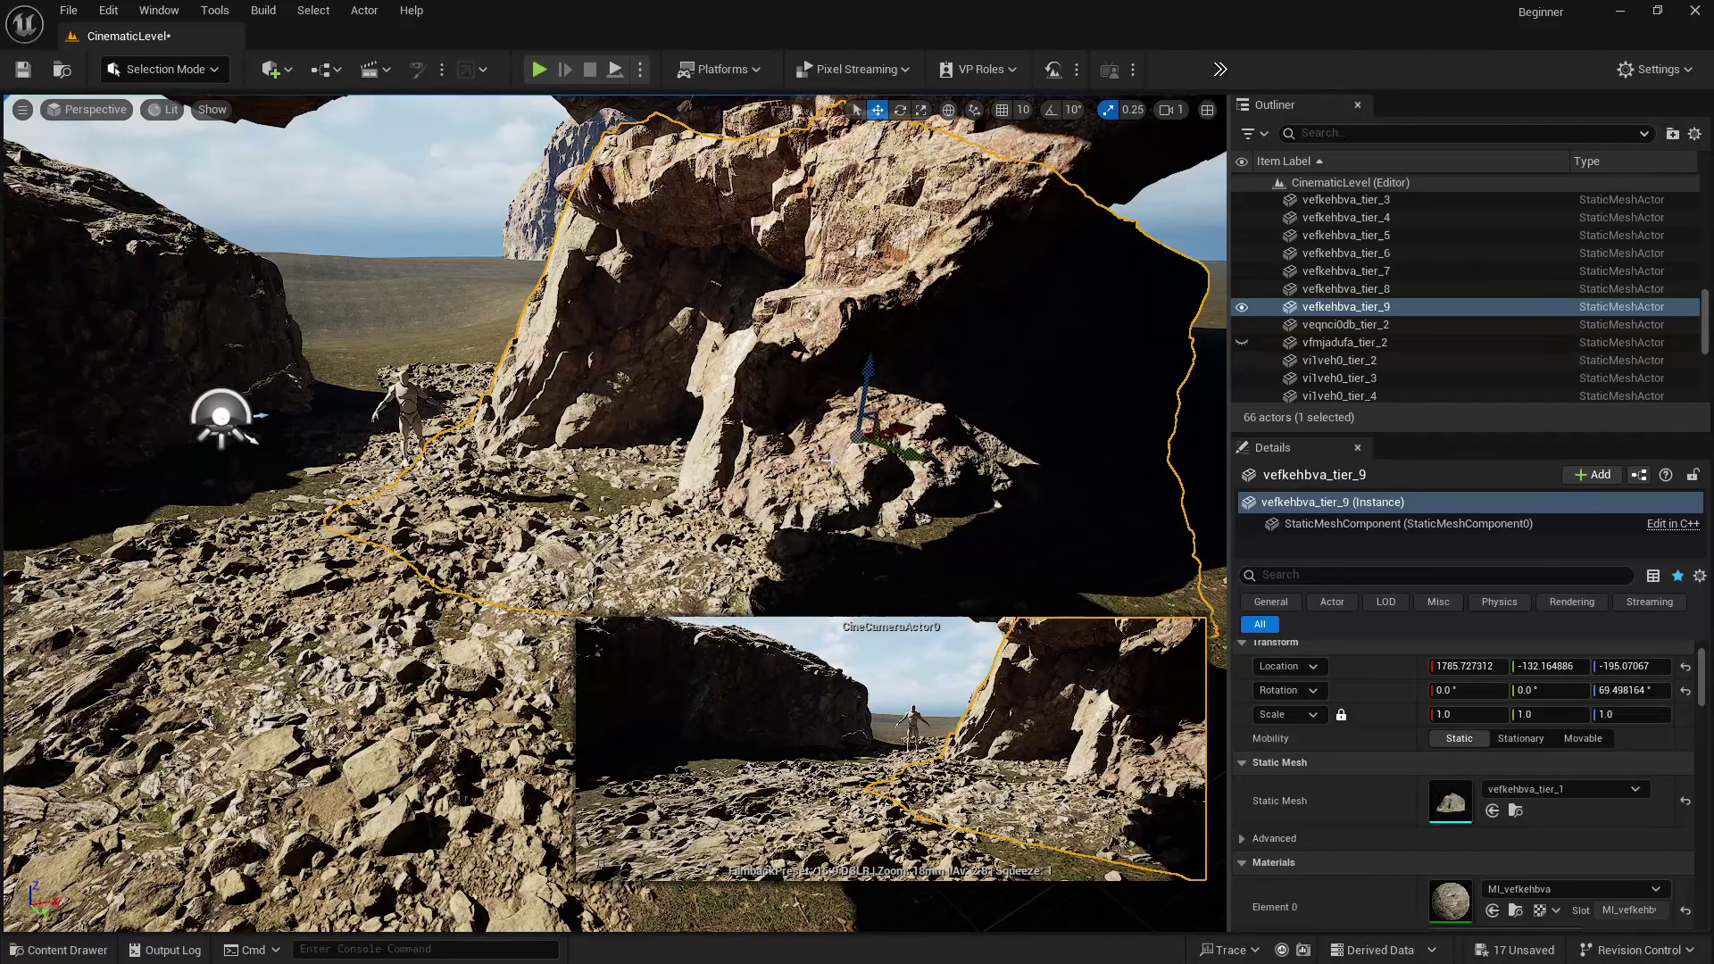
mouse_move(955, 440)
mouse_down()
mouse_move(1009, 456)
mouse_move(977, 455)
mouse_up()
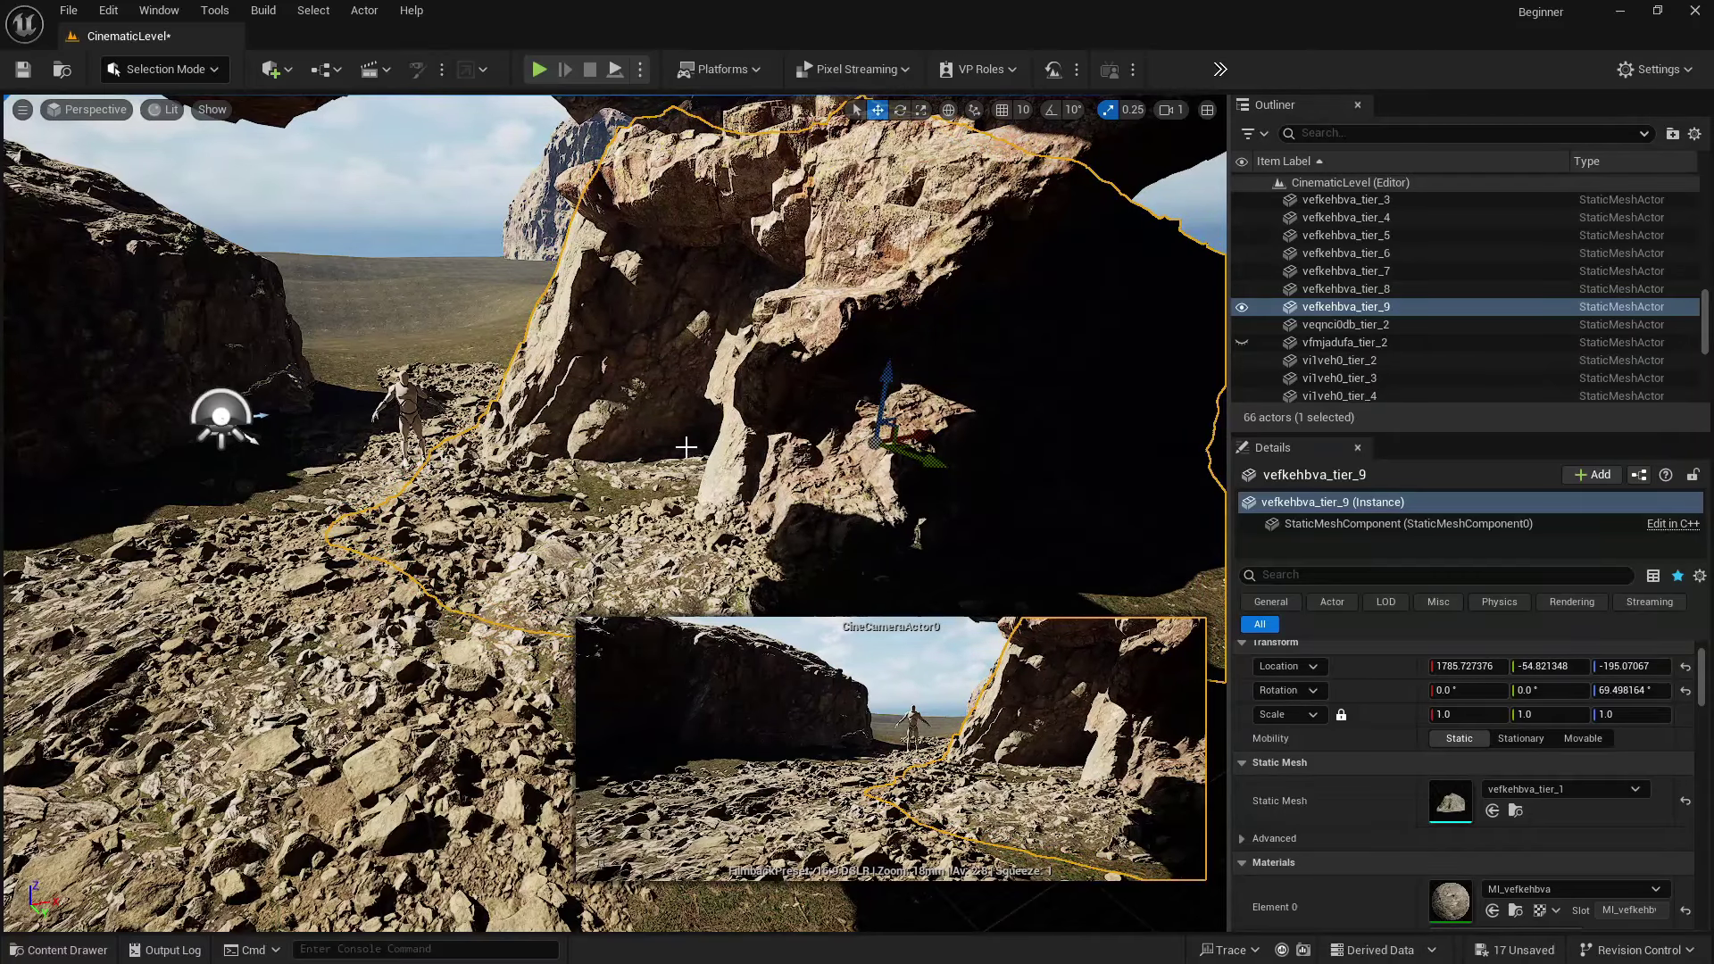
mouse_move(638, 439)
right_down()
mouse_move(524, 323)
mouse_move(402, 464)
mouse_move(446, 501)
mouse_move(384, 495)
mouse_move(625, 466)
mouse_move(619, 434)
right_up()
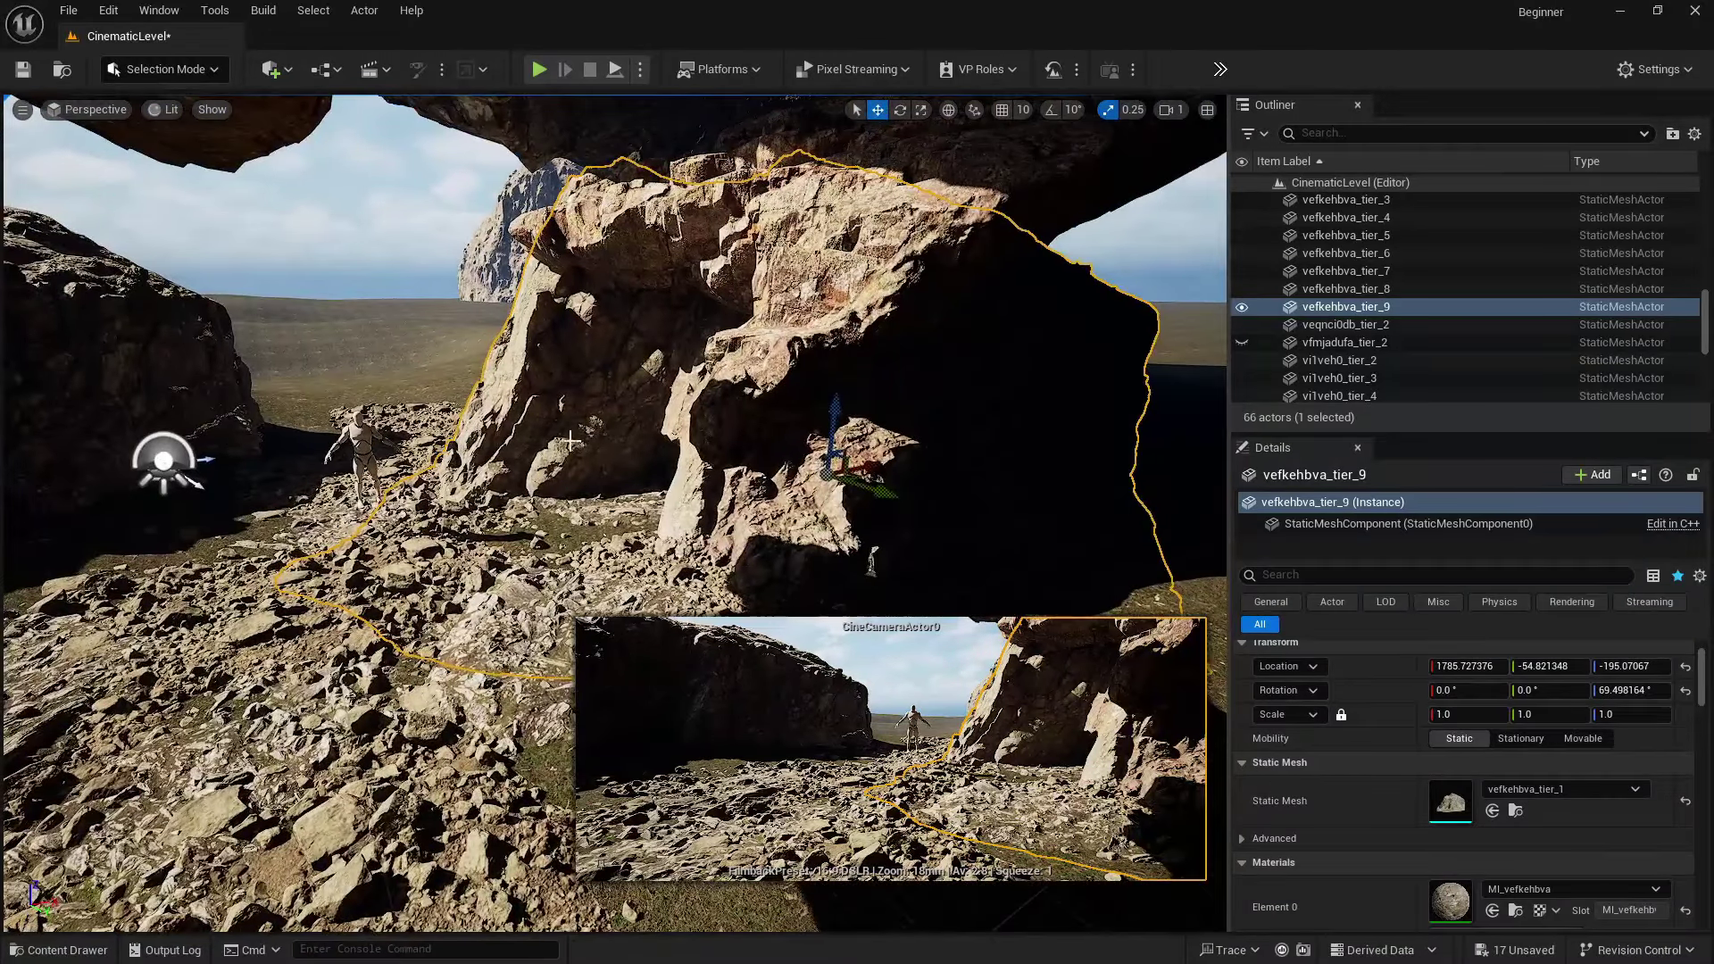
mouse_move(869, 457)
mouse_down()
mouse_move(886, 456)
mouse_move(870, 456)
mouse_up()
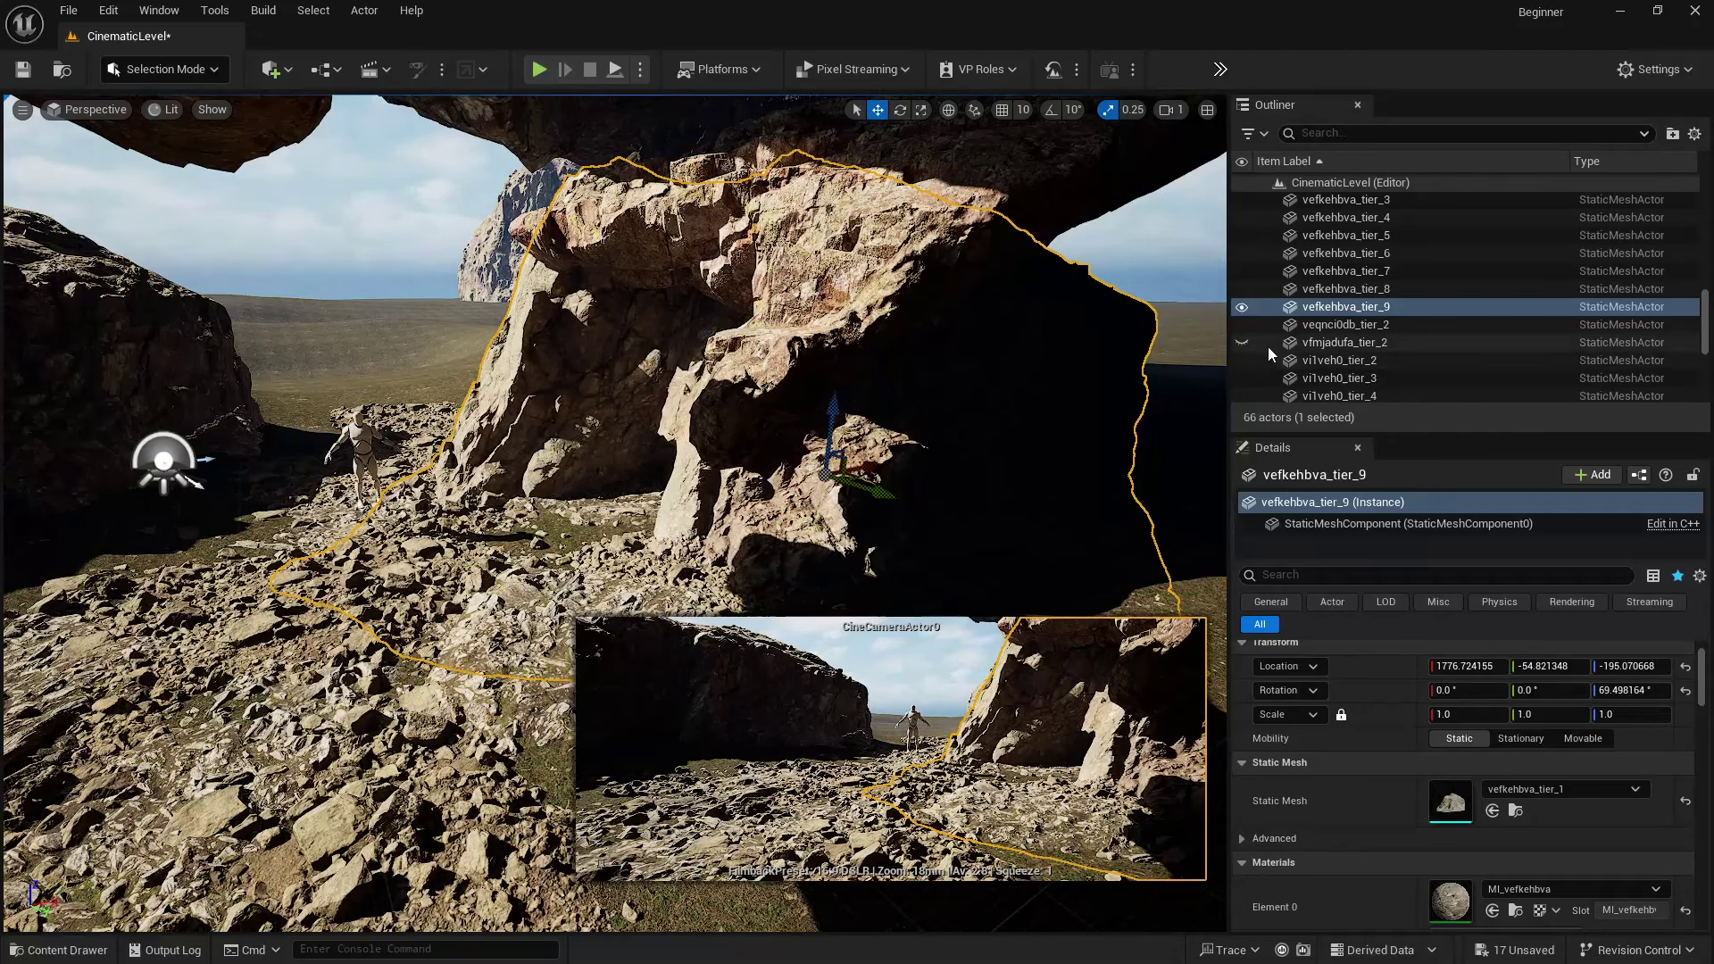
- Unhide the water Plane in the scene and open the project's asset browser
scroll(1288, 332, up, 8)
scroll(1289, 332, up, 3)
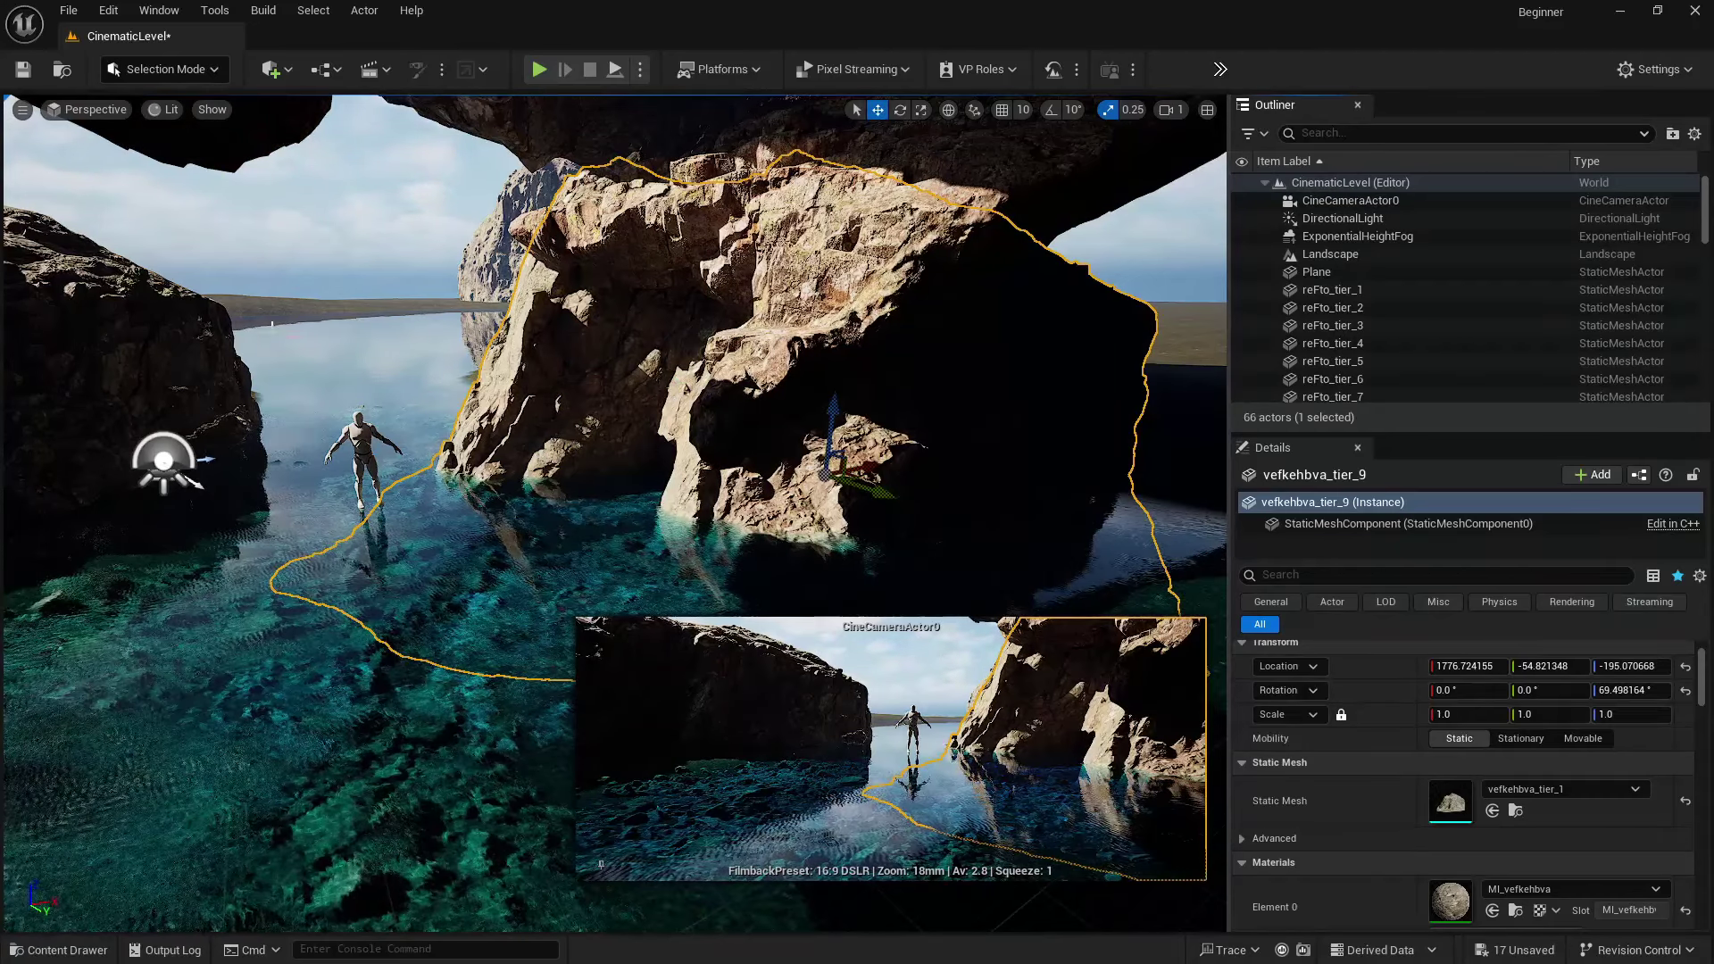
click(62, 950)
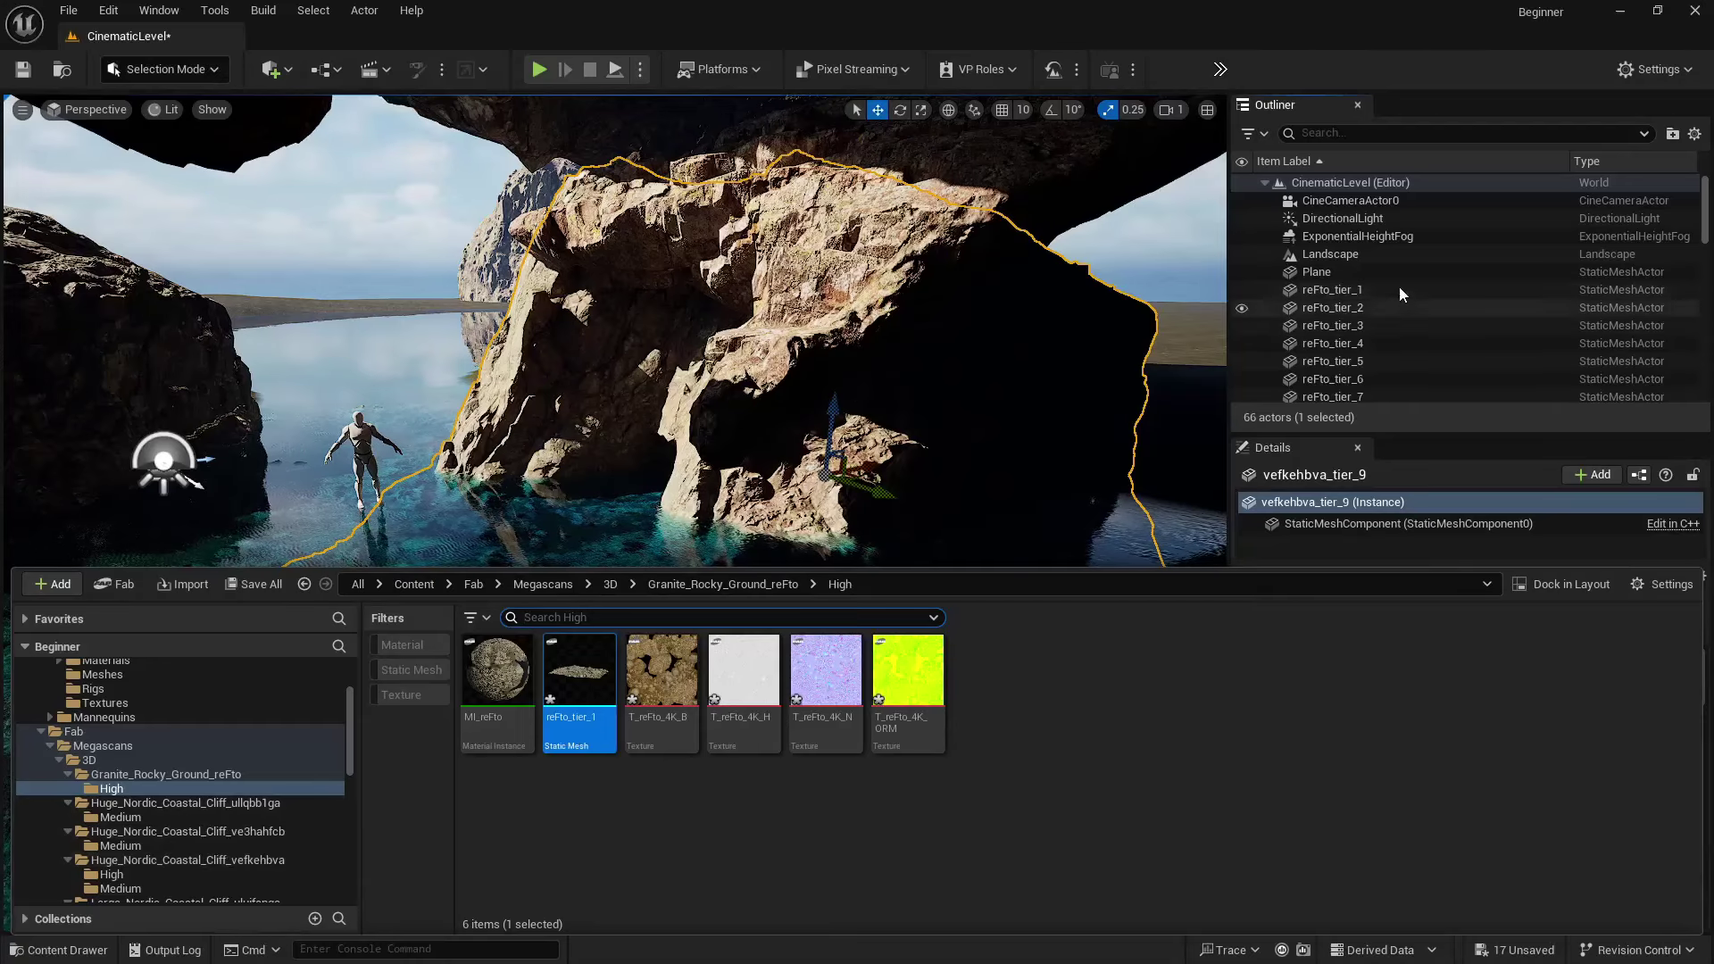
- Select all rocky ground patches from reFto_tier_1 through reFto_tier_24
click(1310, 273)
click(1320, 290)
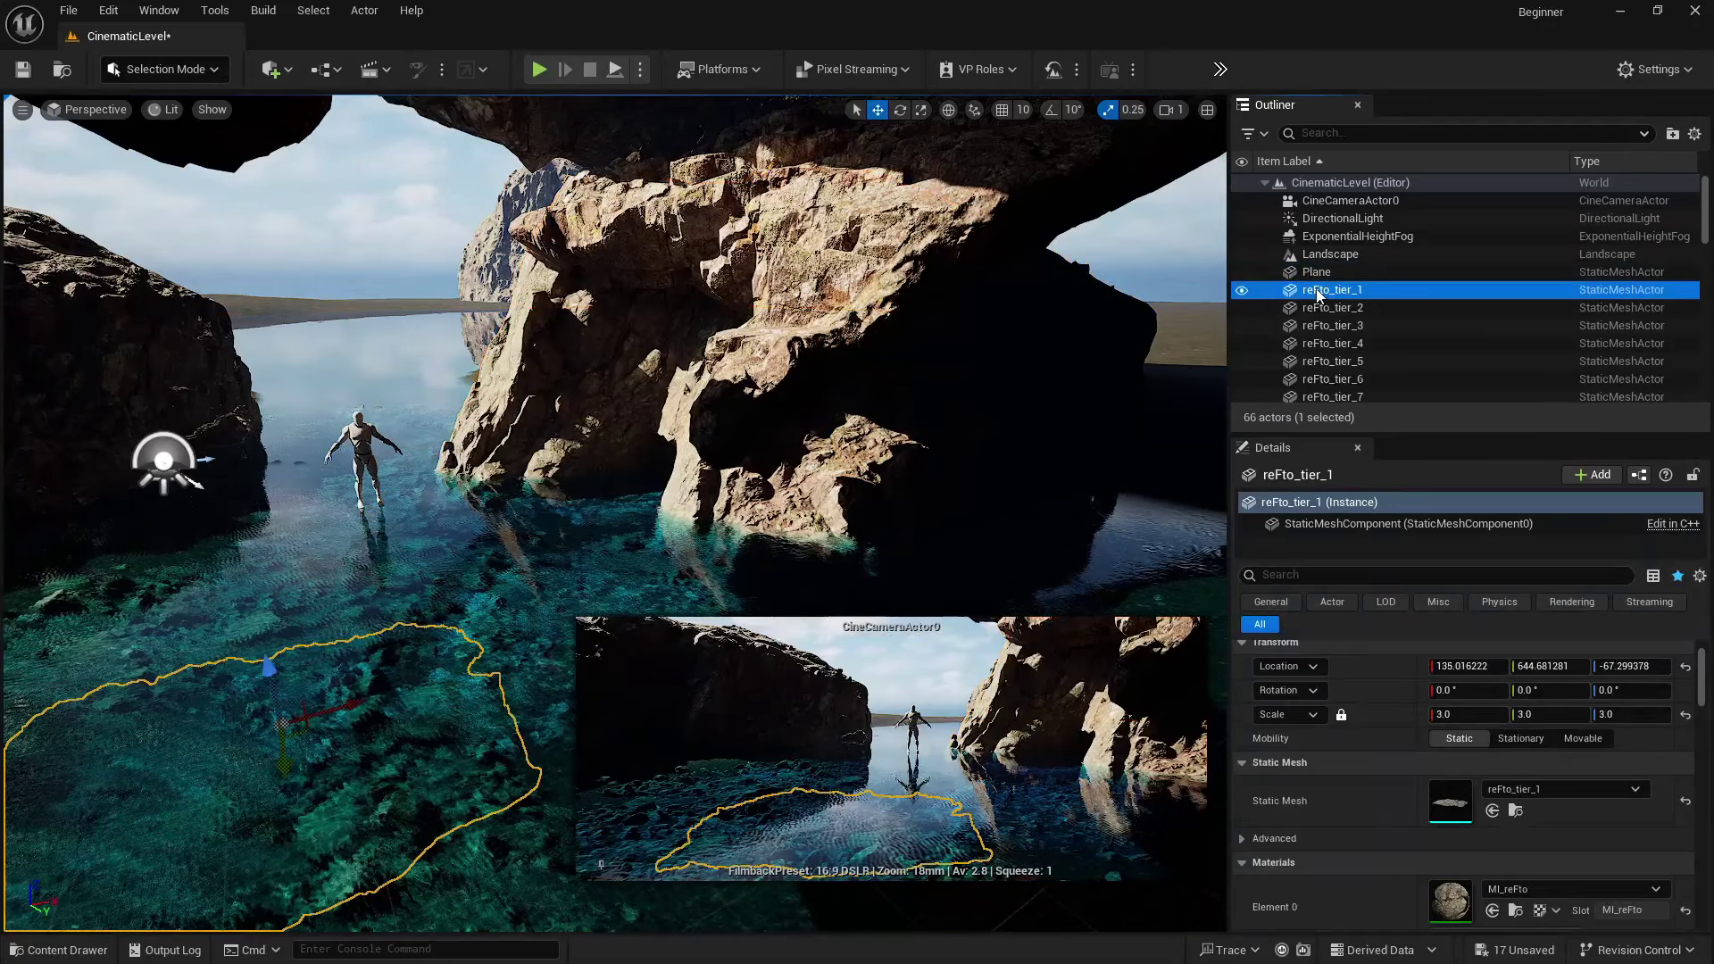
scroll(1375, 314, down, 5)
scroll(1375, 315, down, 2)
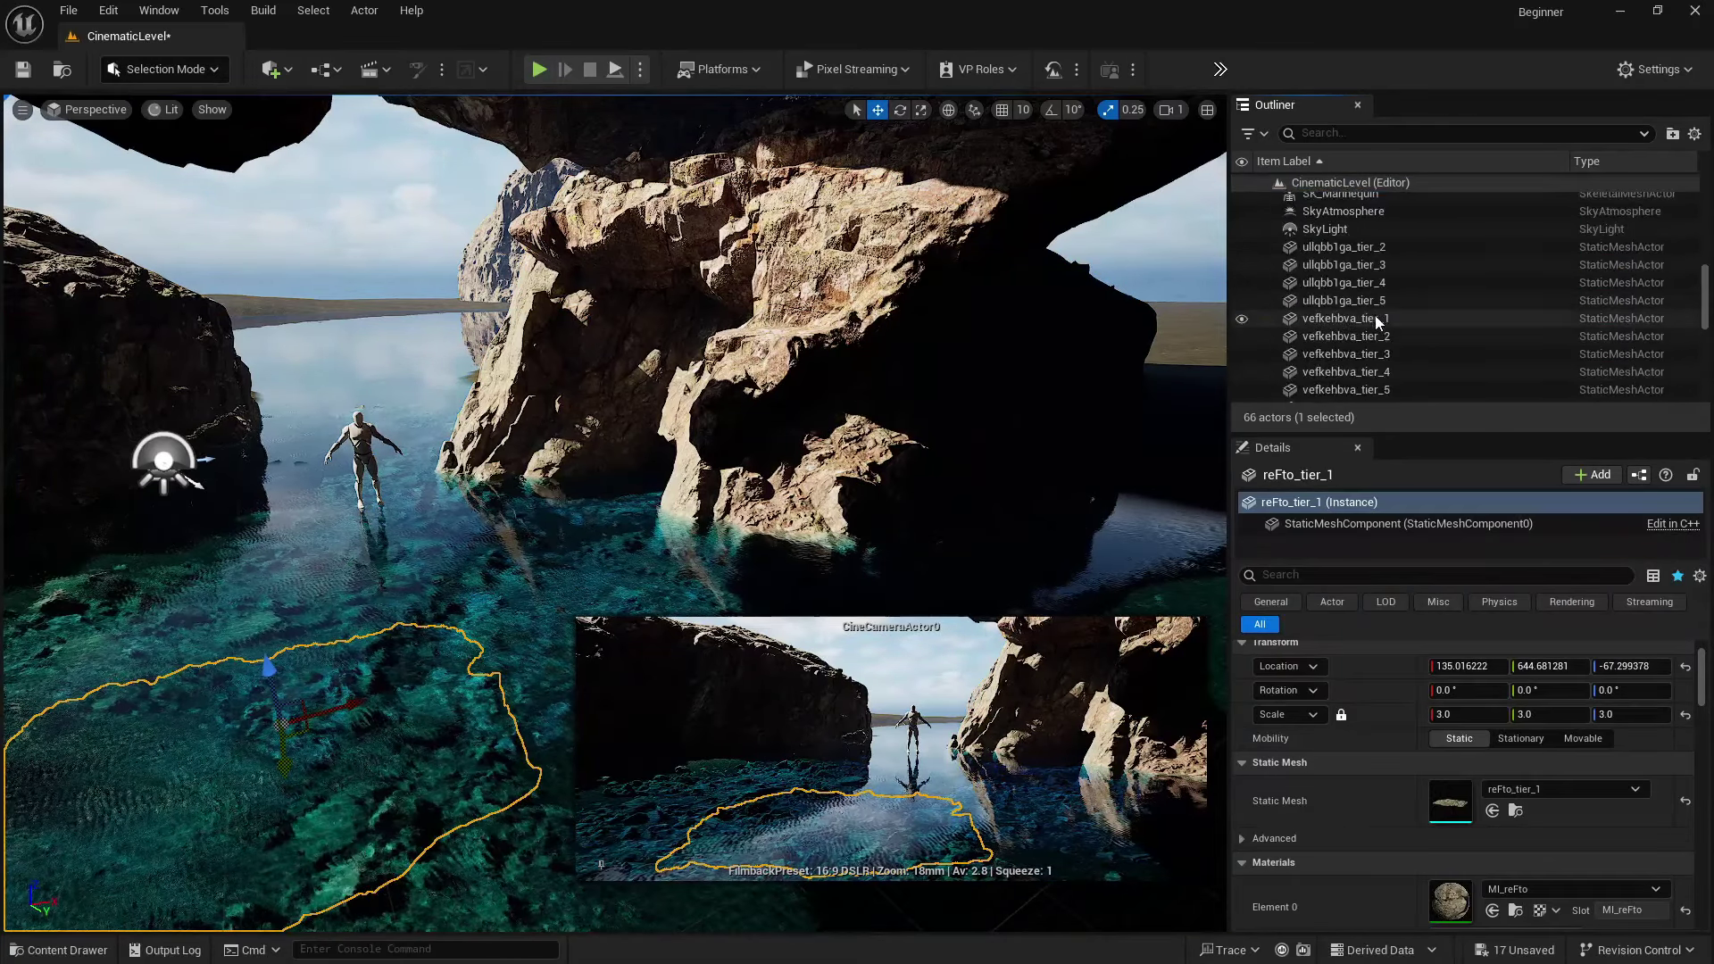
shift+click(1369, 289)
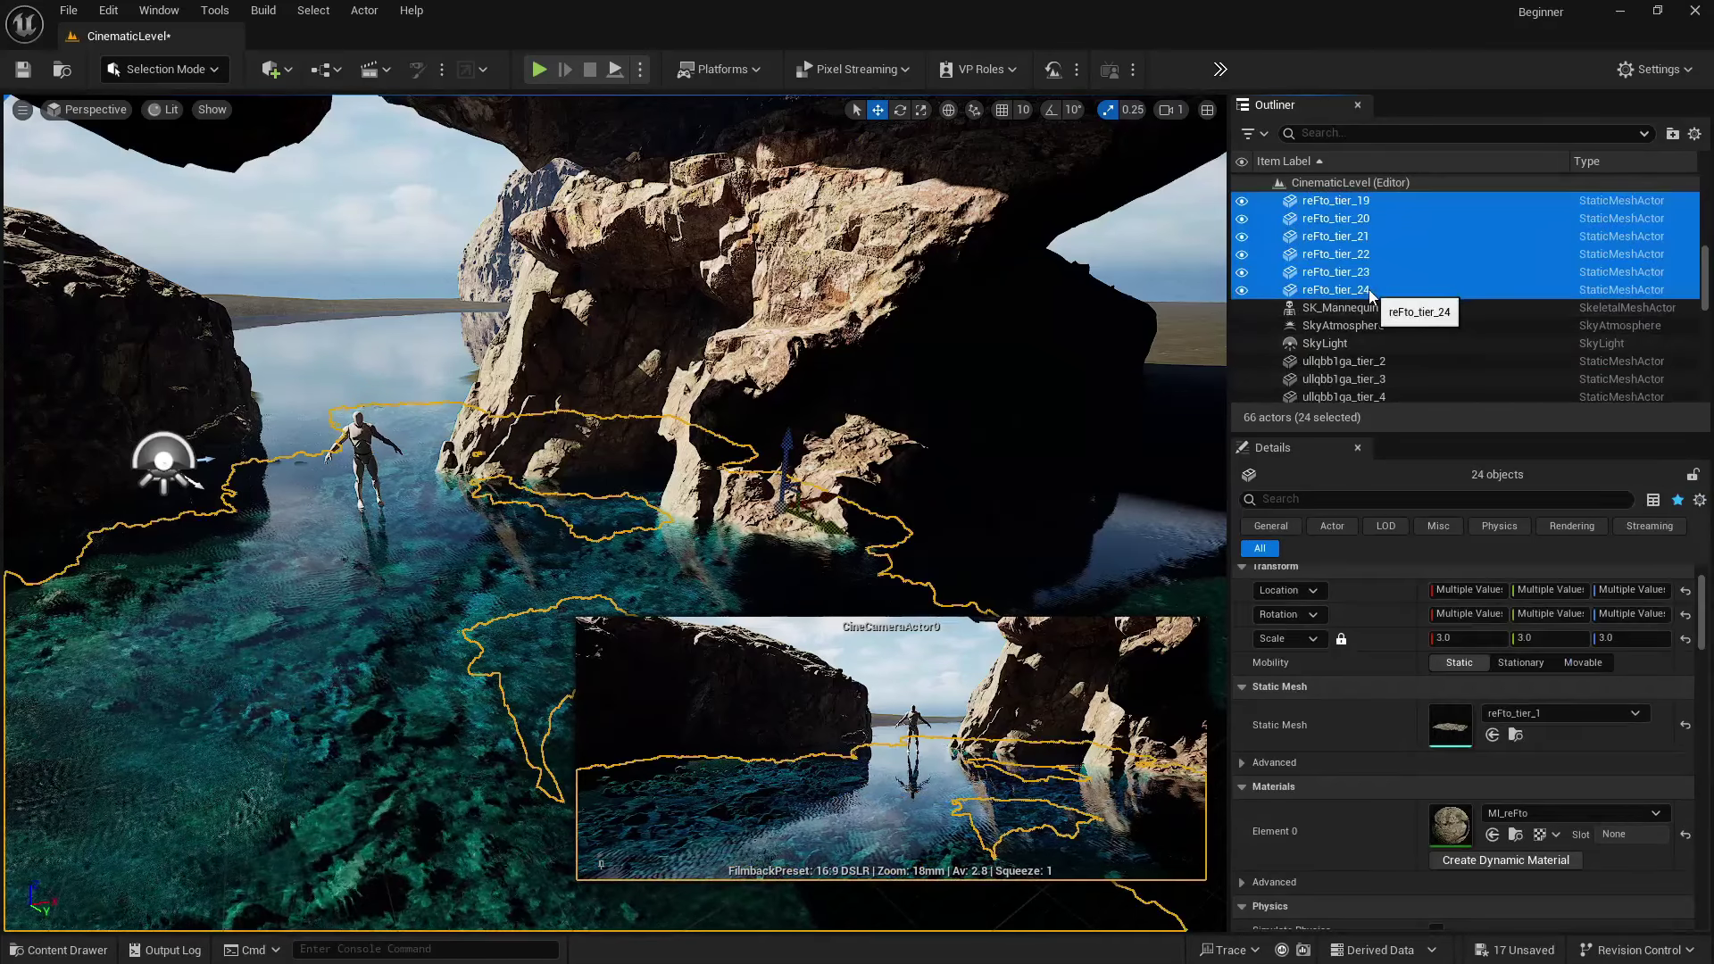
scroll(1370, 295, down, 2)
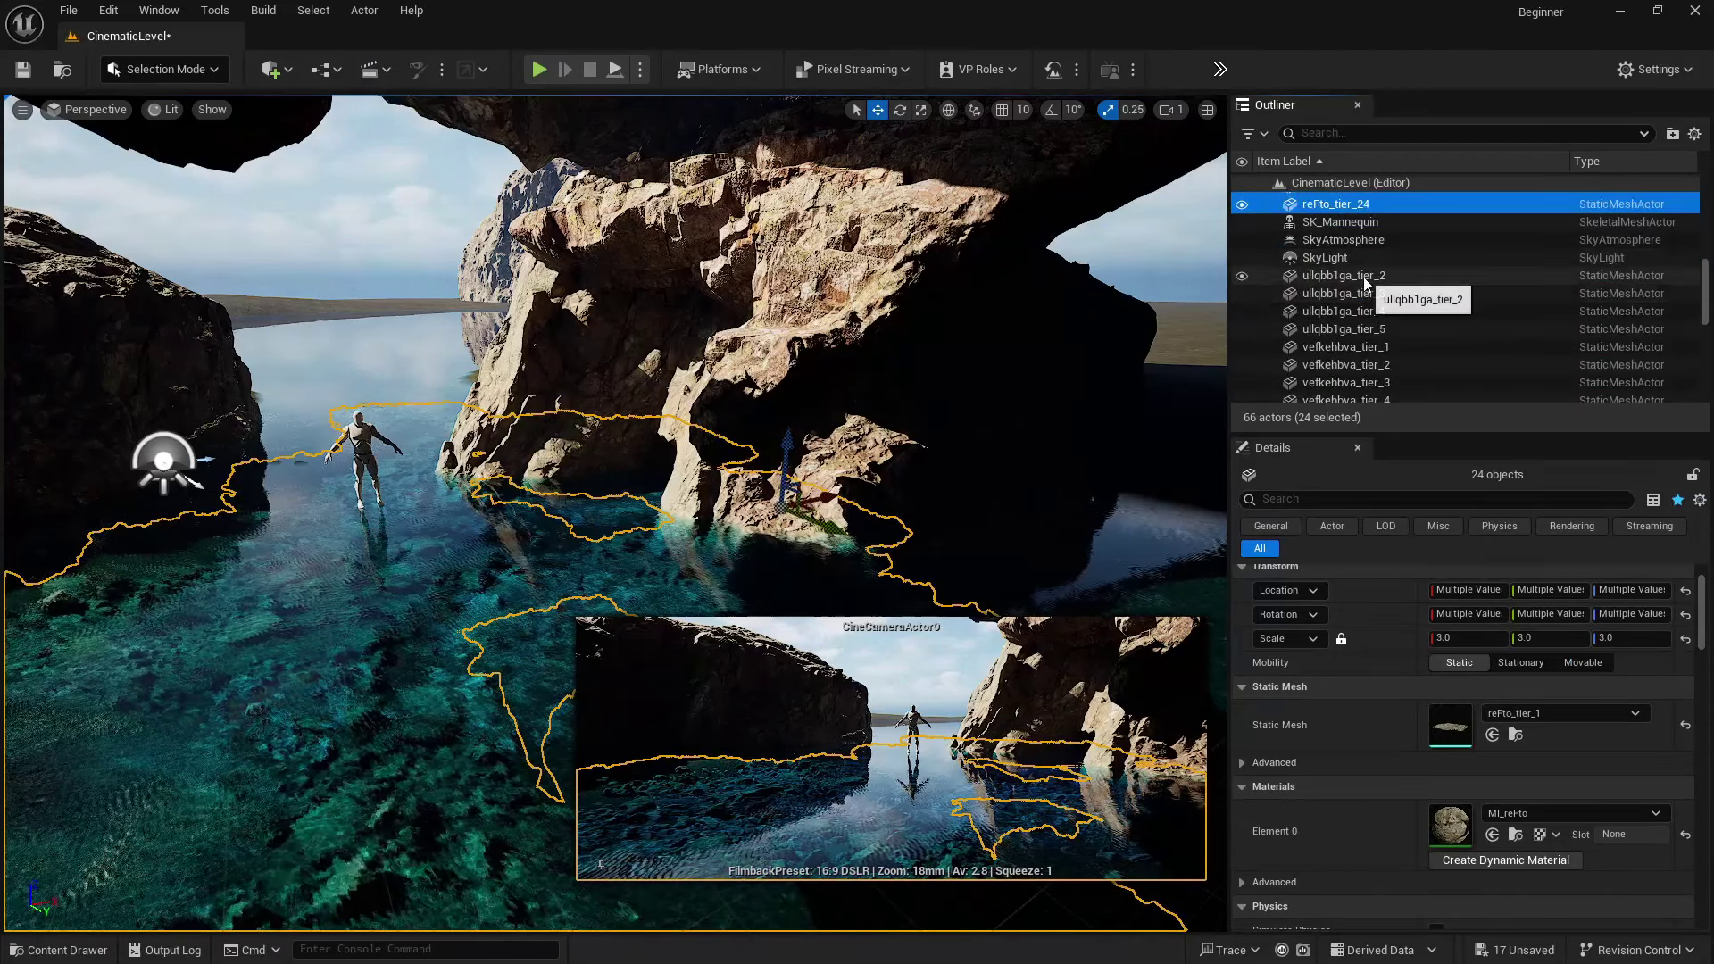
- Lower the water Plane to a height of about -37 and shift it along X to about 399
click(346, 312)
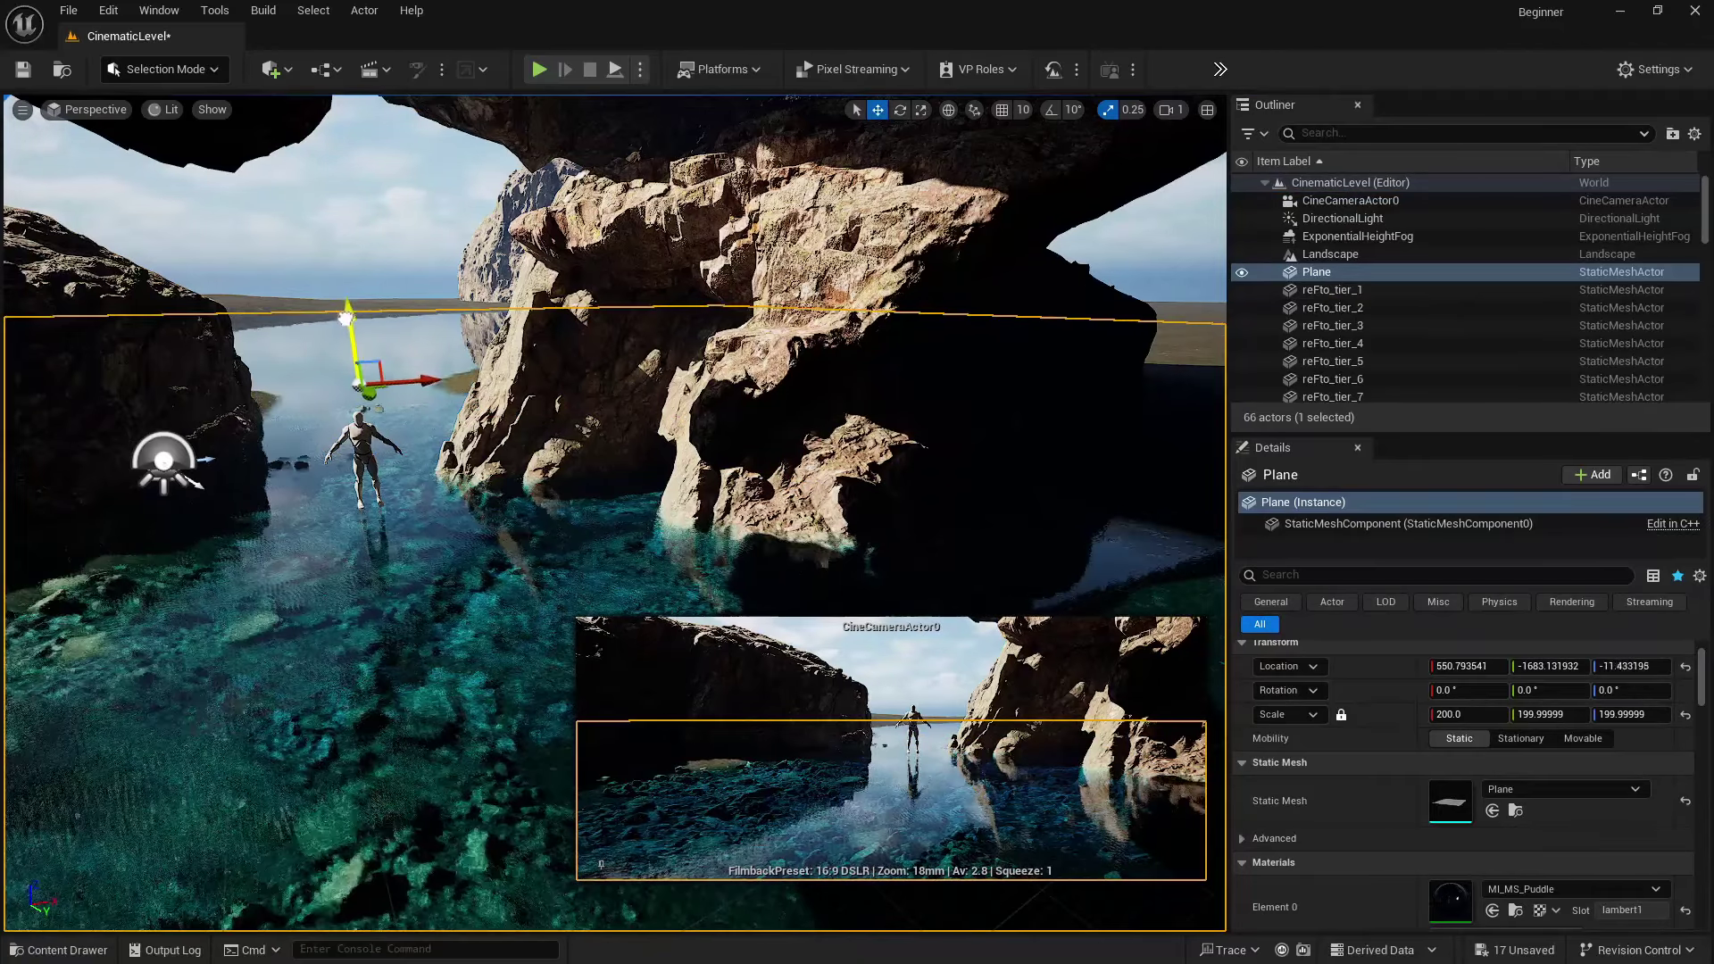
drag(346, 312, 342, 324)
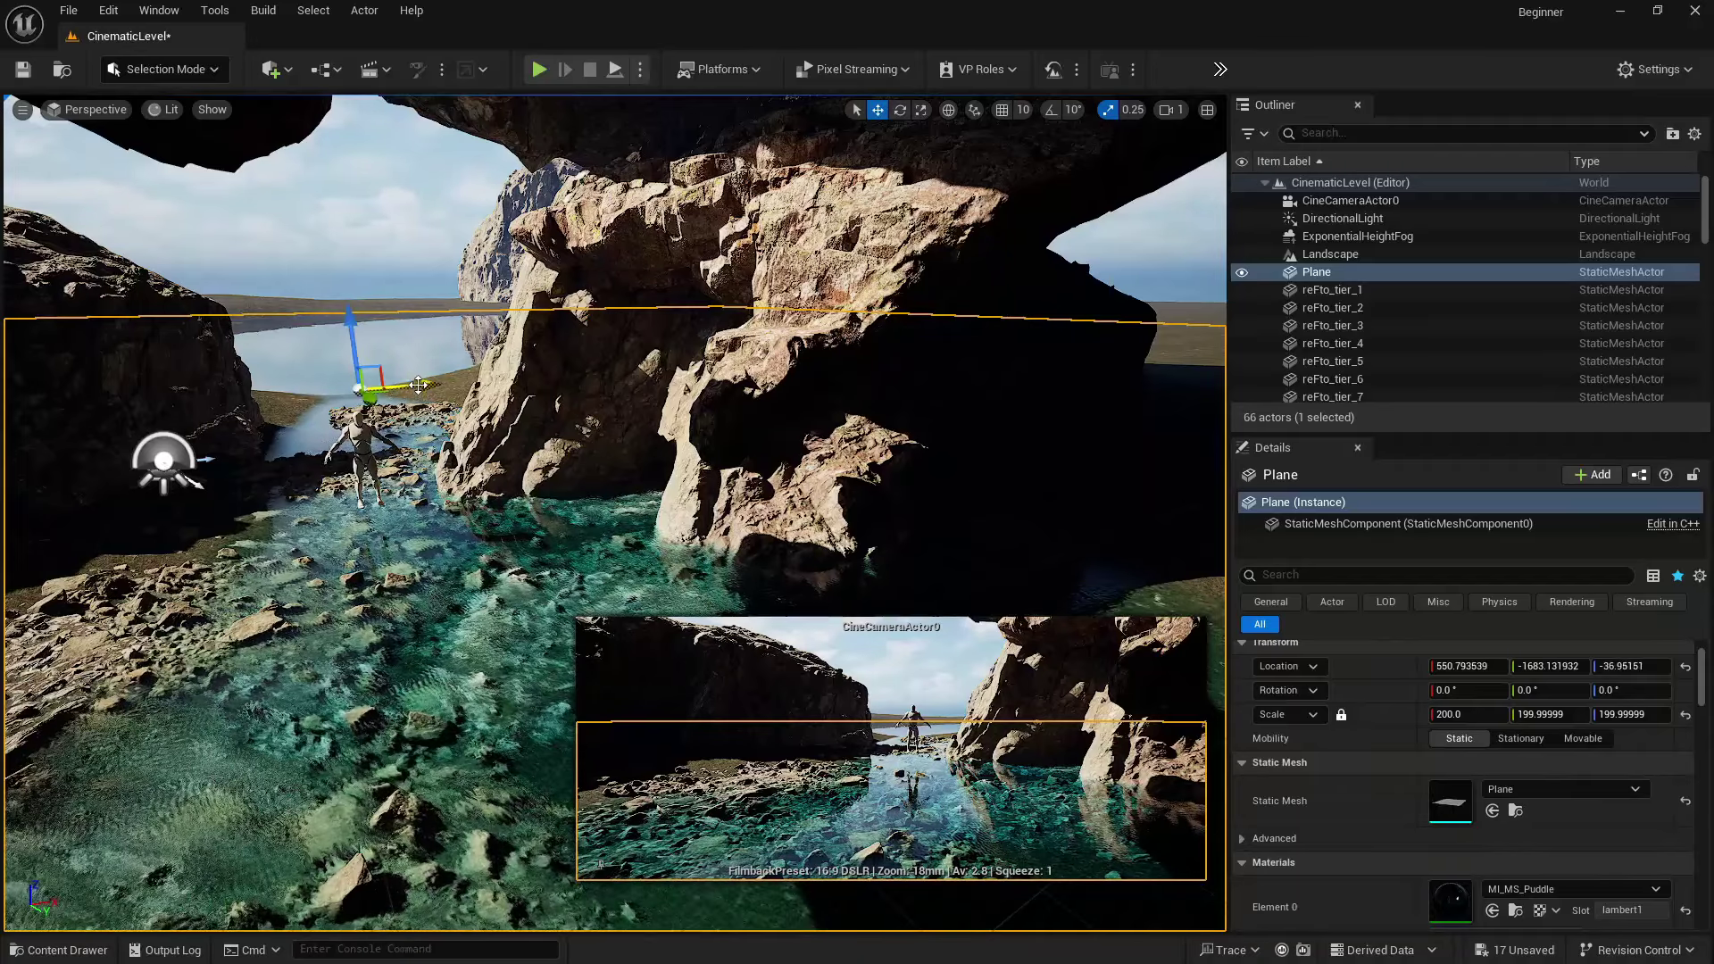
drag(418, 385, 372, 382)
drag(358, 381, 389, 384)
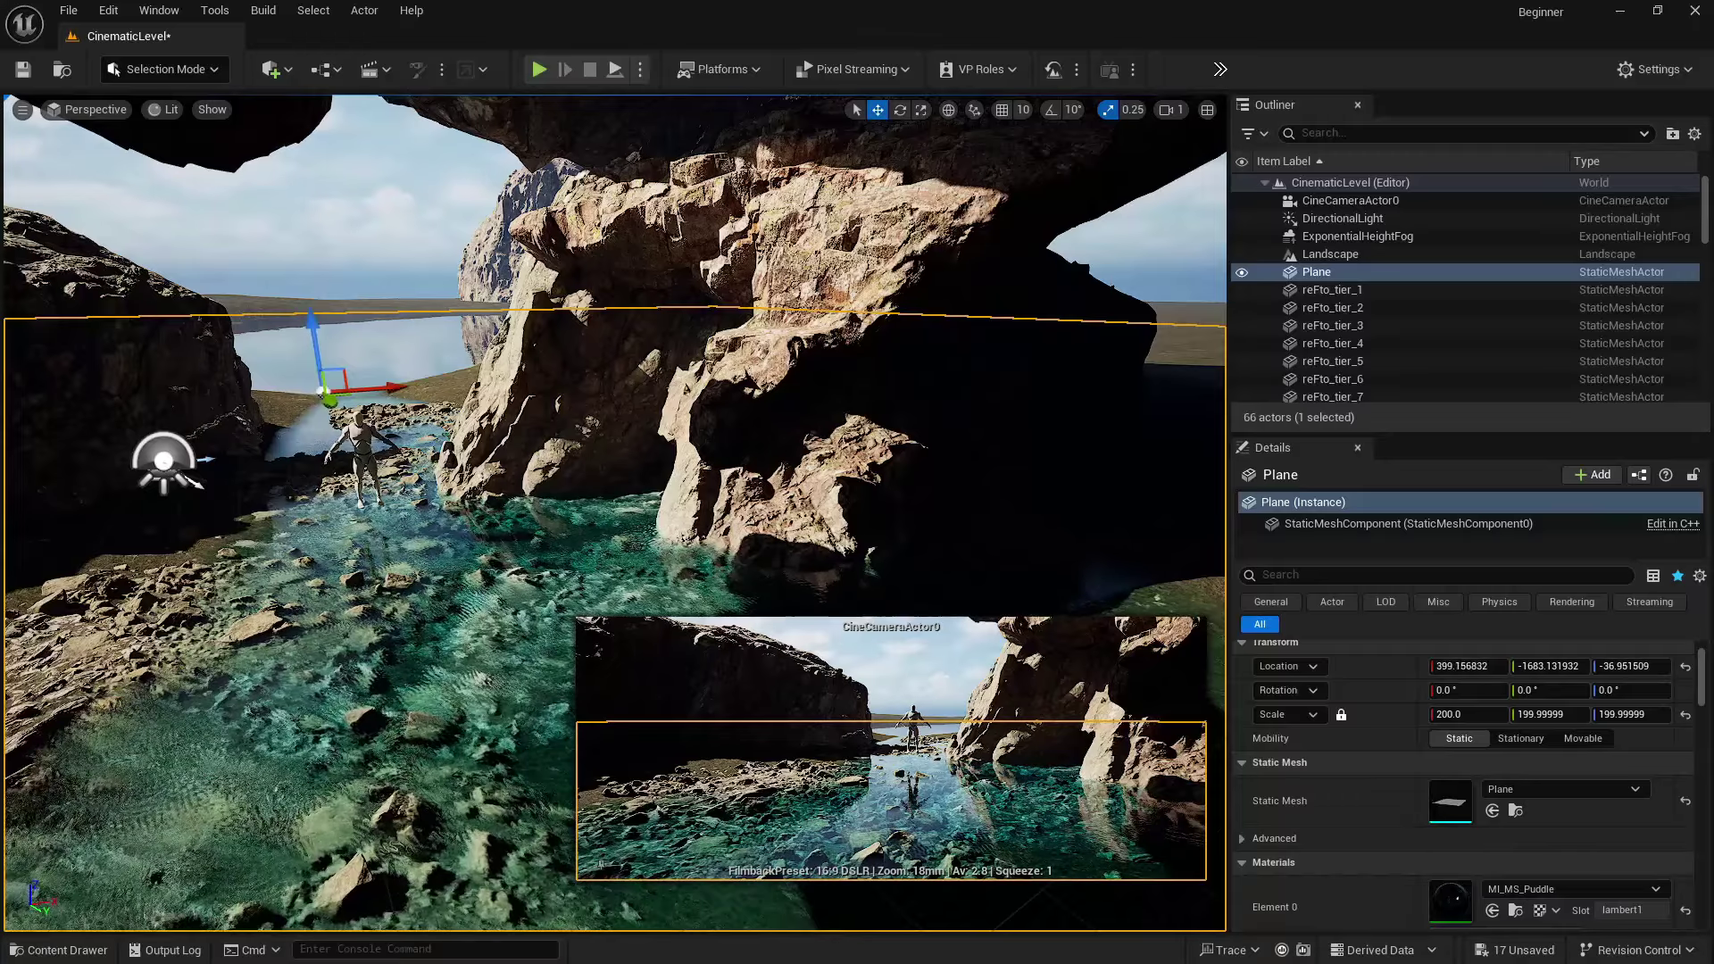
right_drag(426, 581, 328, 528)
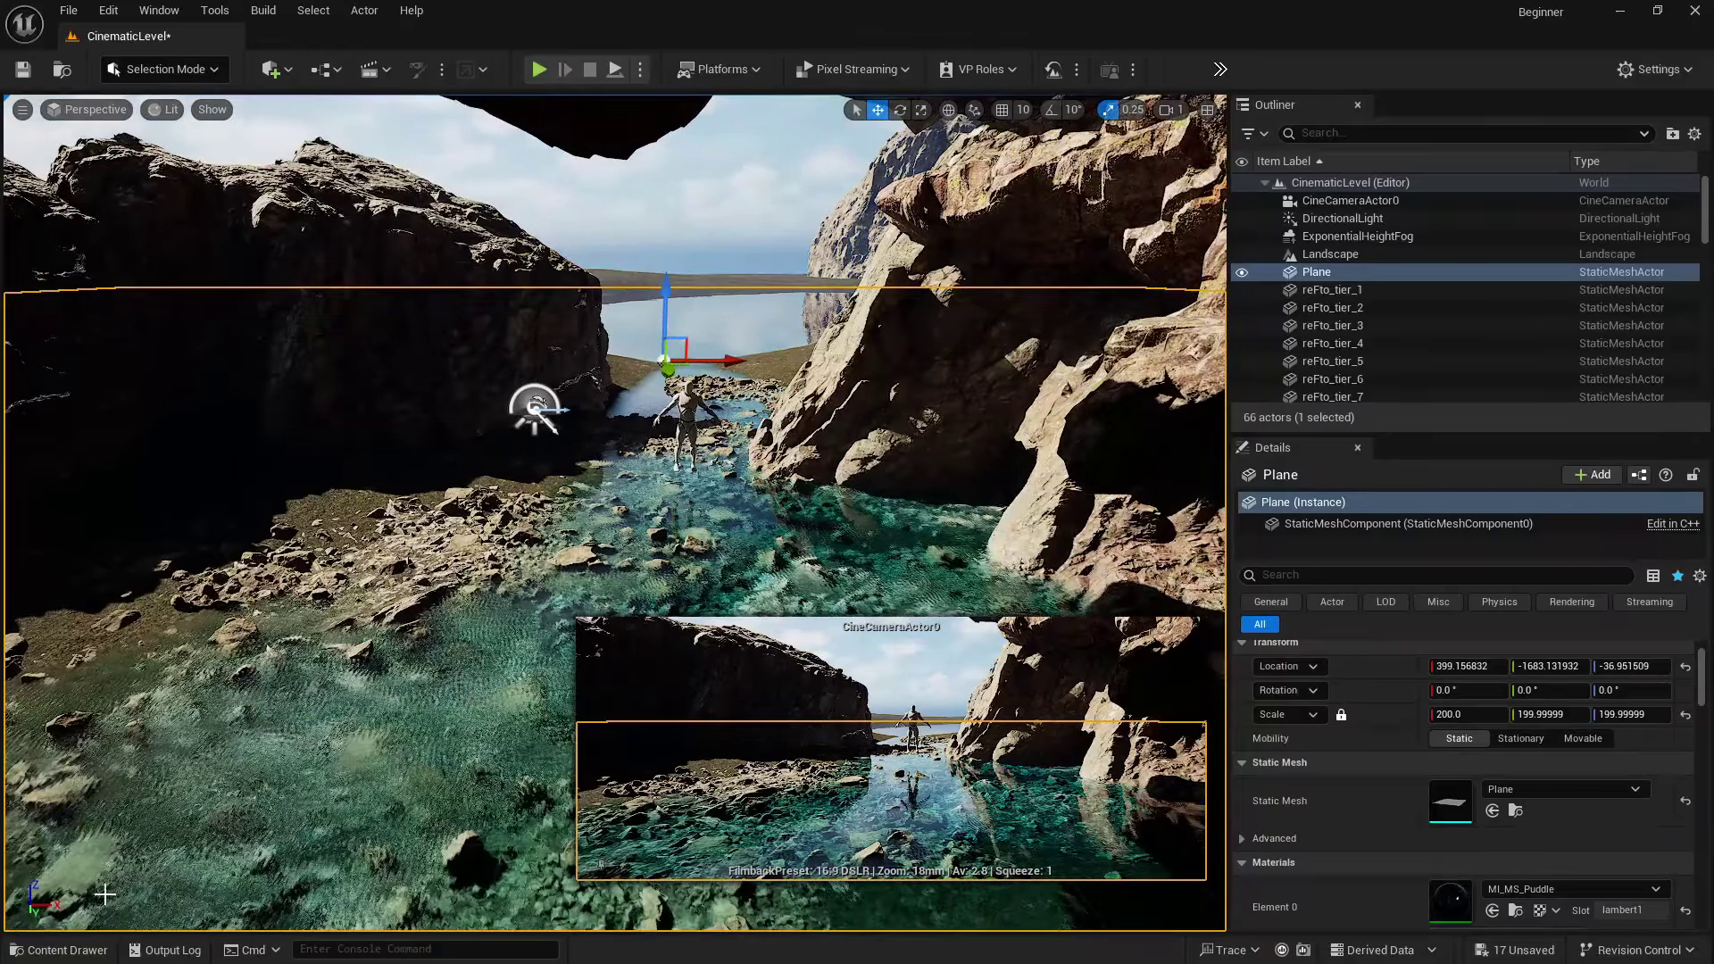
- Sculpt the landscape on the shore behind the mannequin with a brush size of about 519, and return to selection mode
click(61, 950)
click(153, 68)
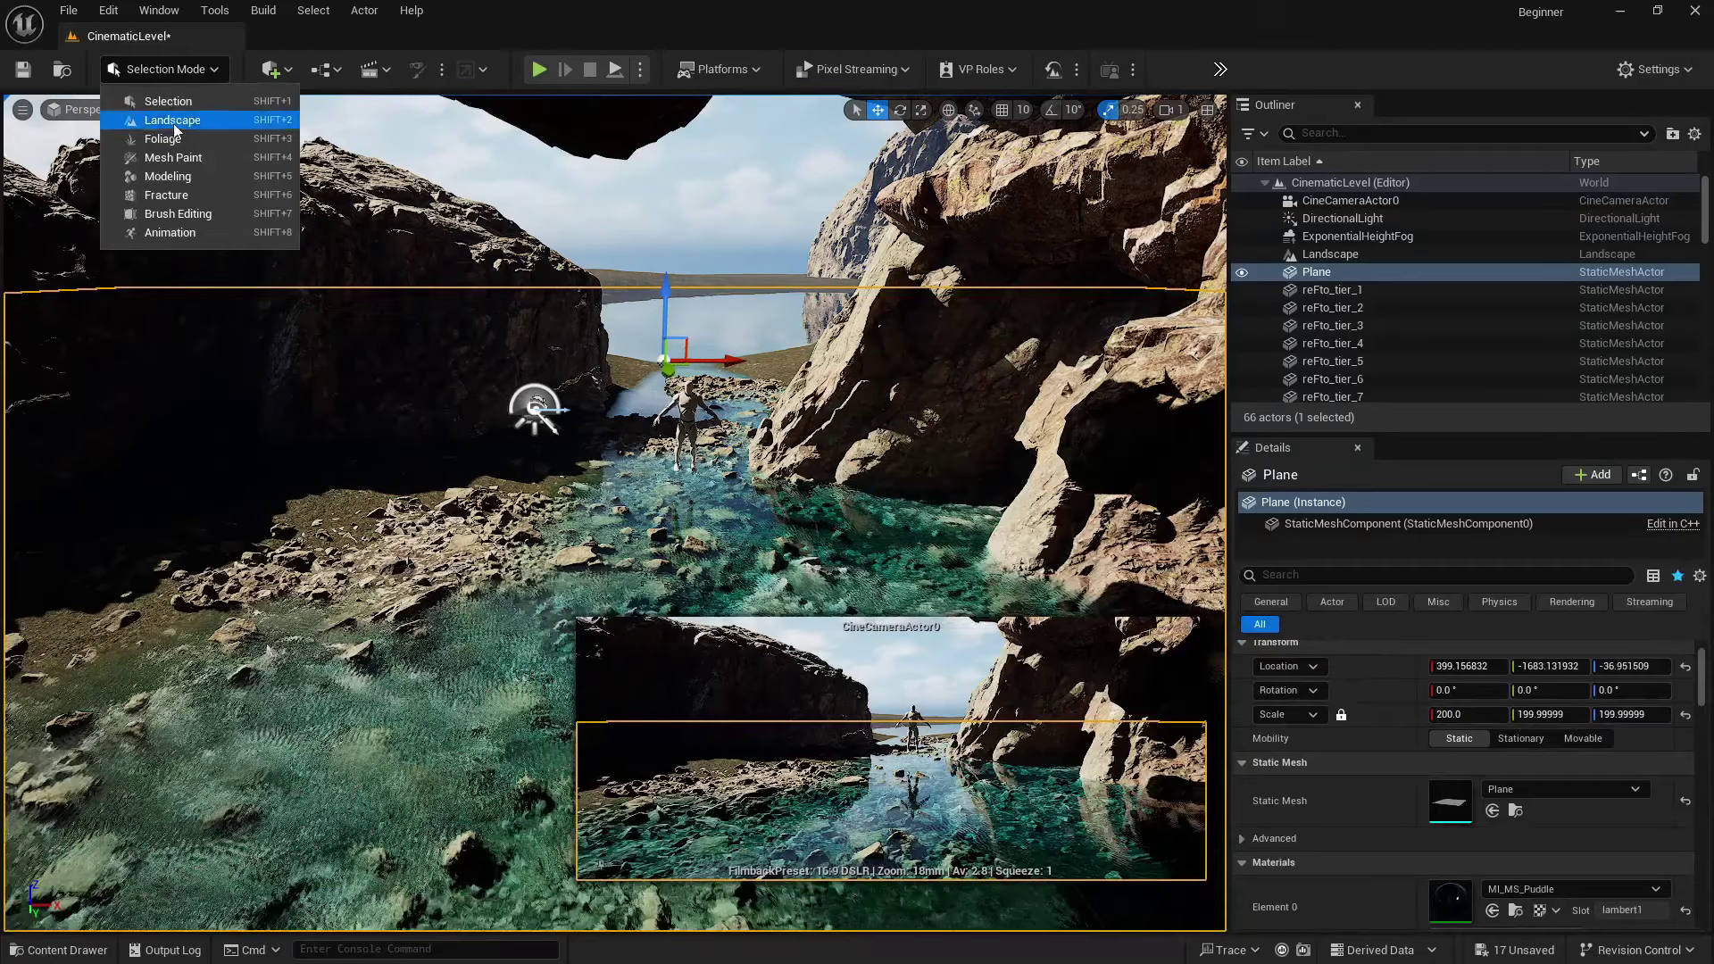
click(169, 119)
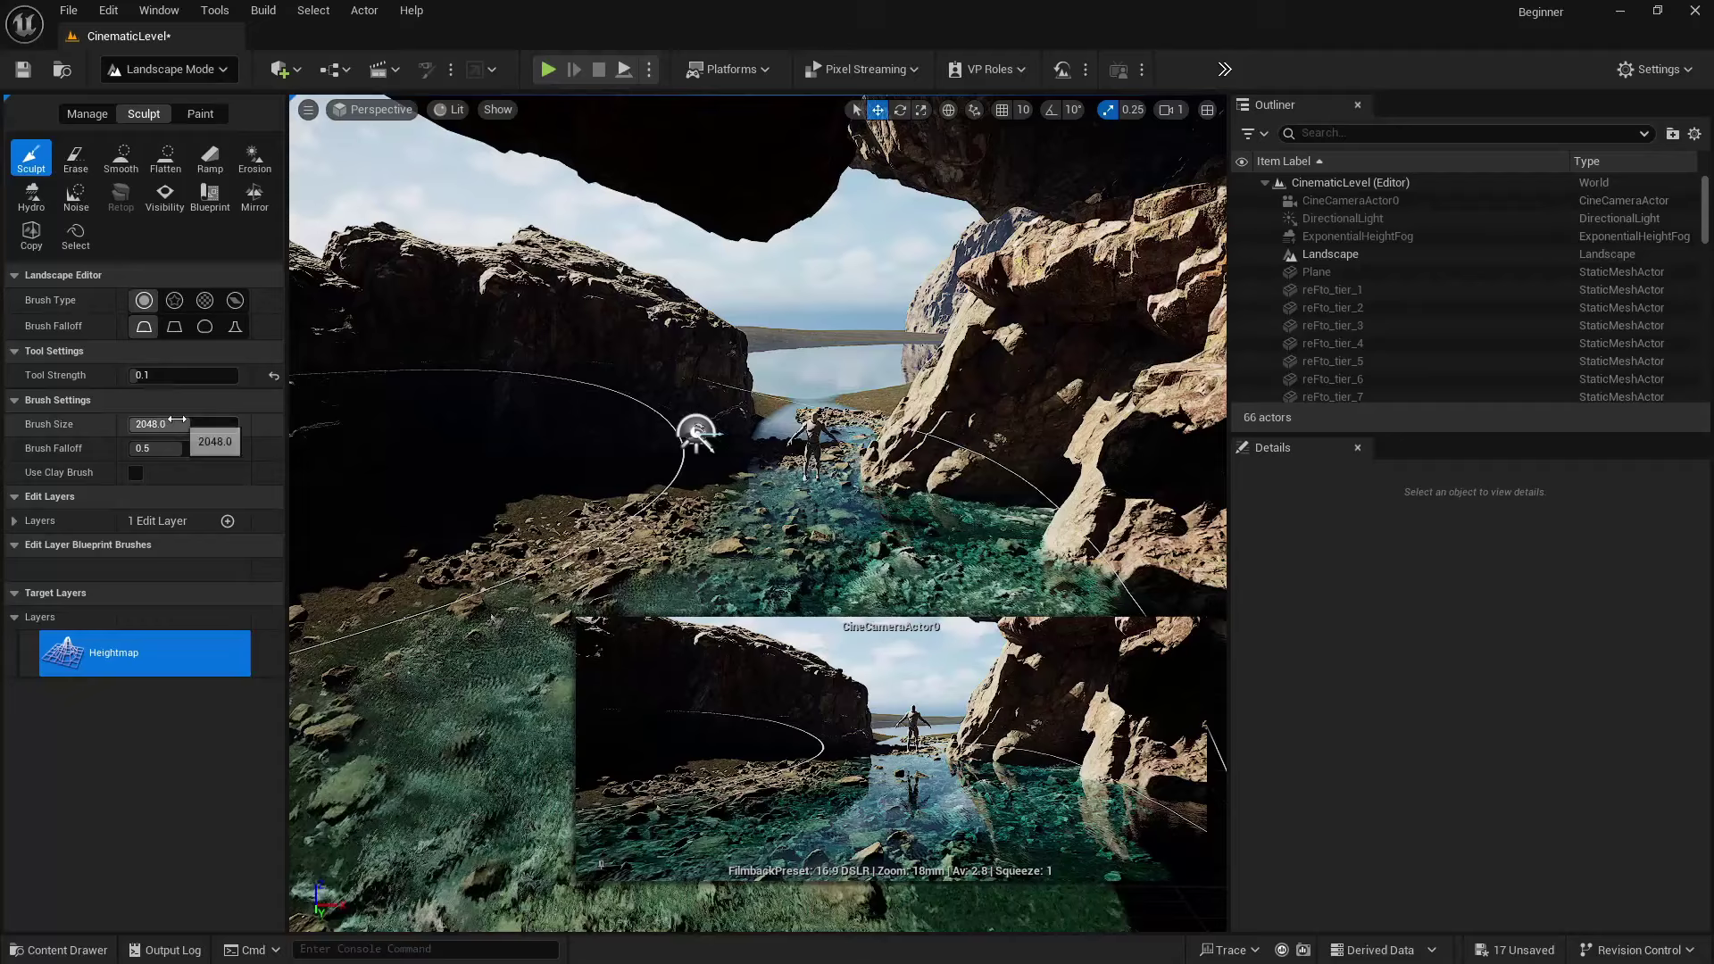
drag(177, 419, 134, 420)
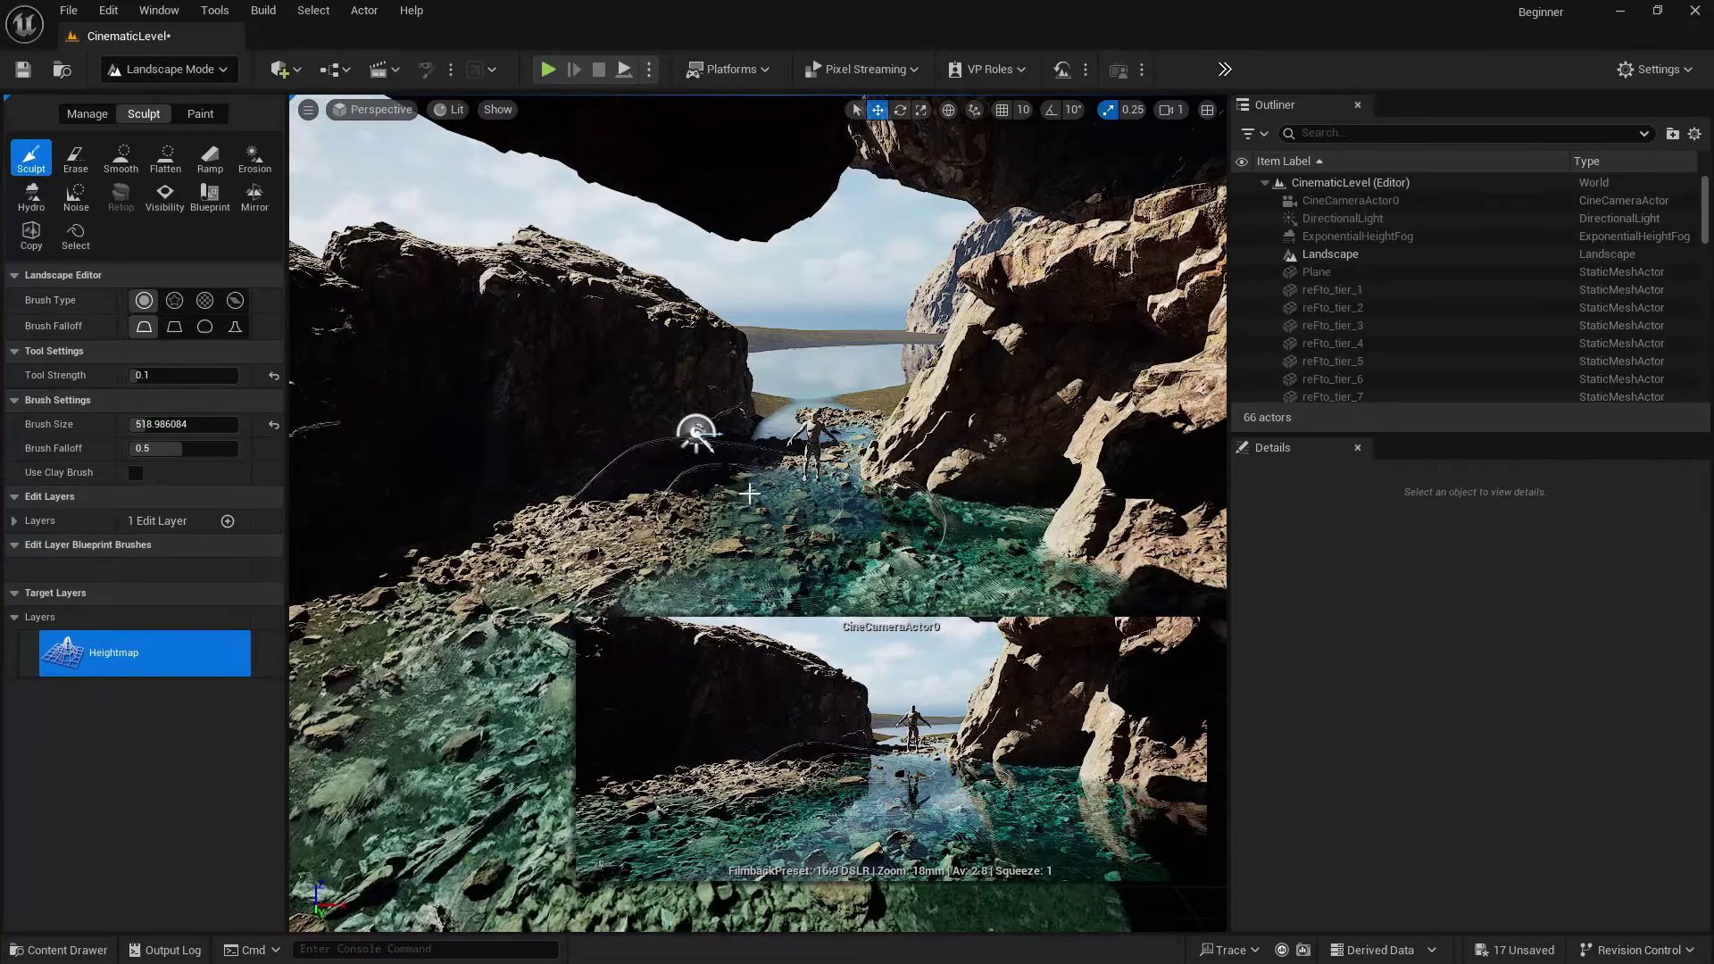
mouse_move(496, 505)
right_down()
mouse_move(385, 524)
mouse_move(625, 485)
right_up()
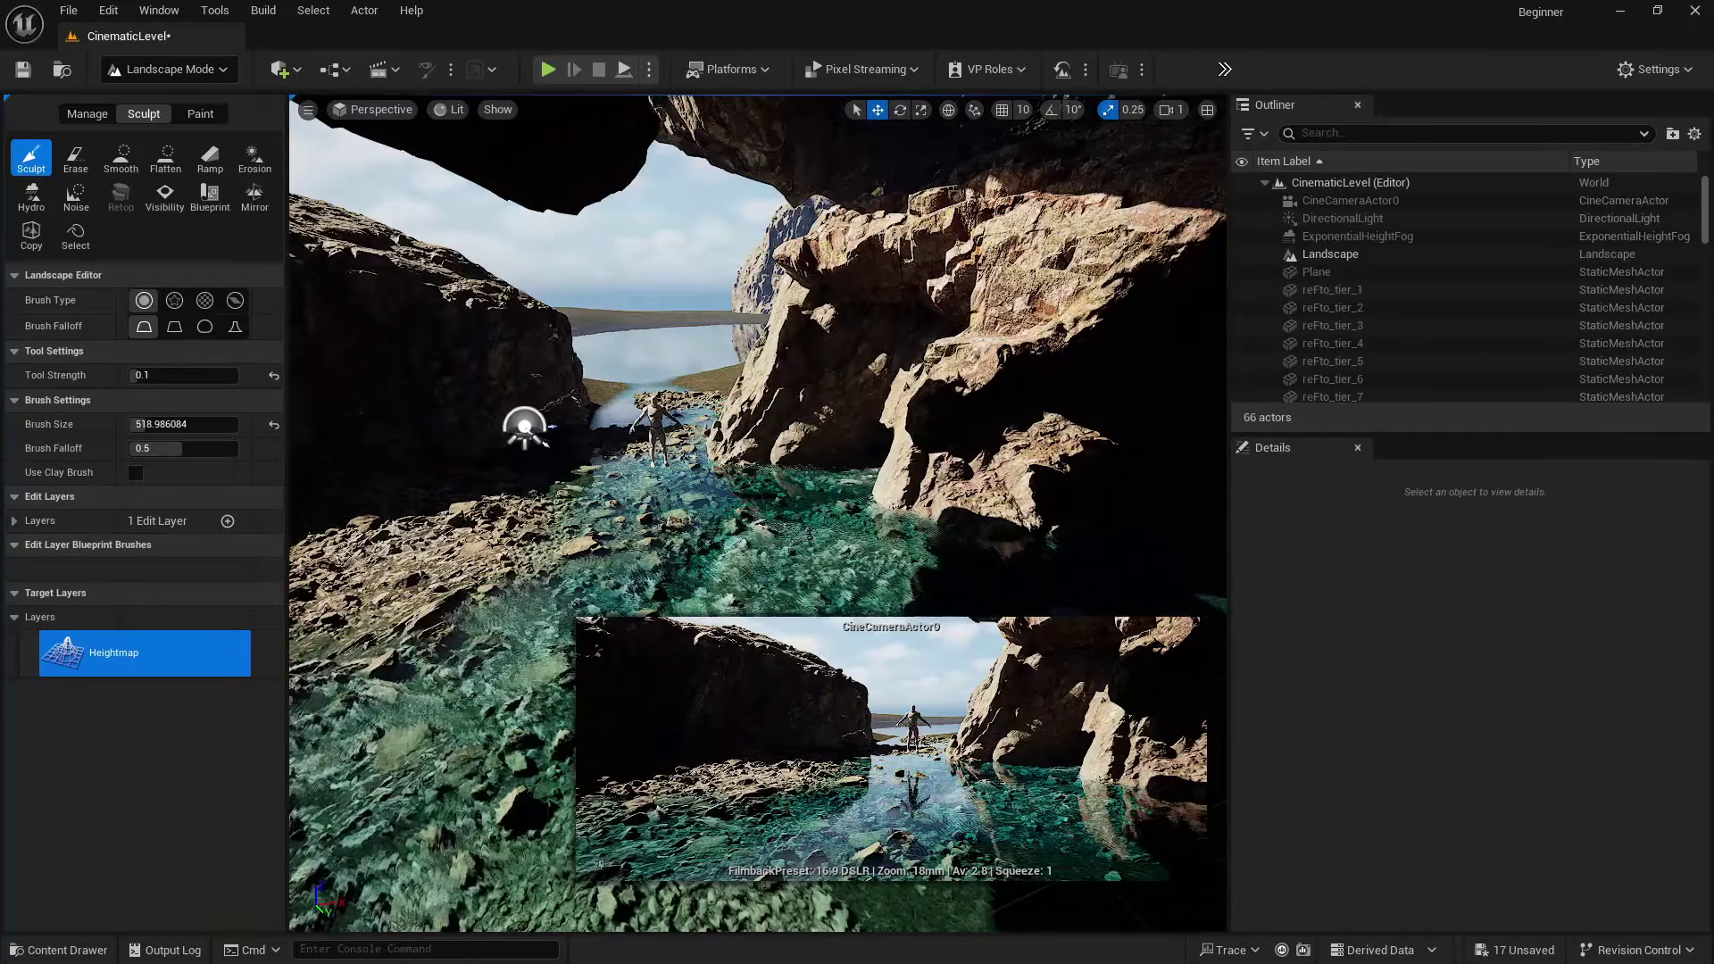
right_drag(473, 500, 490, 499)
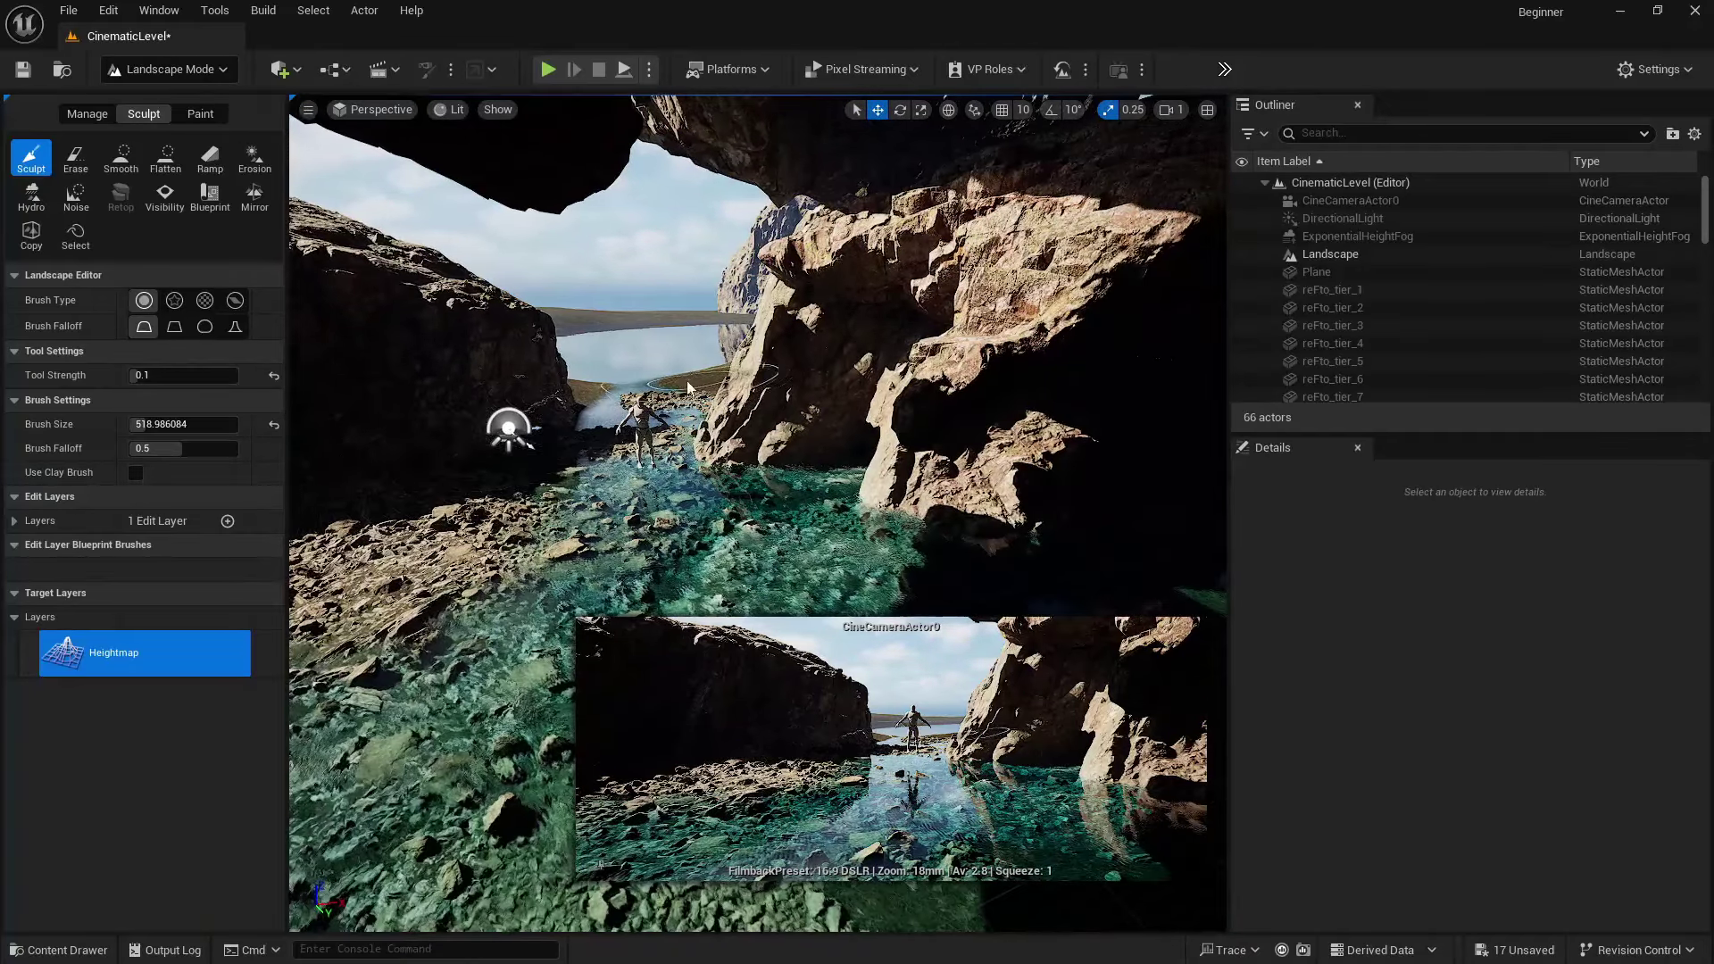
drag(606, 408, 680, 381)
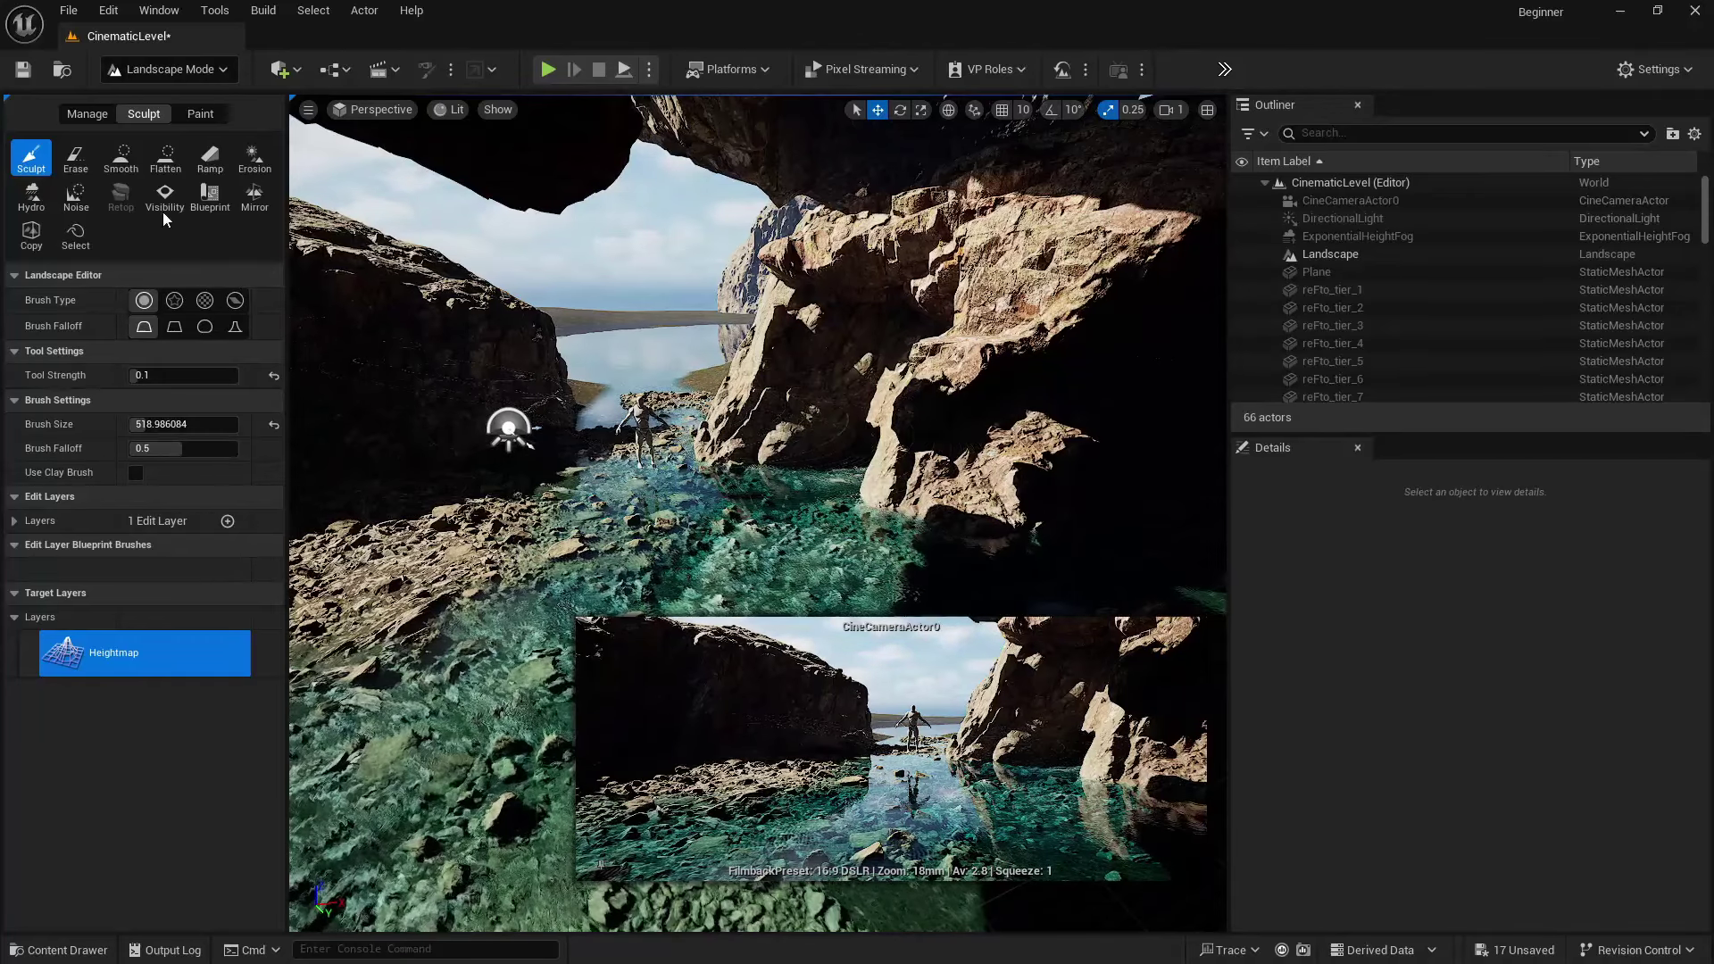
click(152, 68)
click(161, 100)
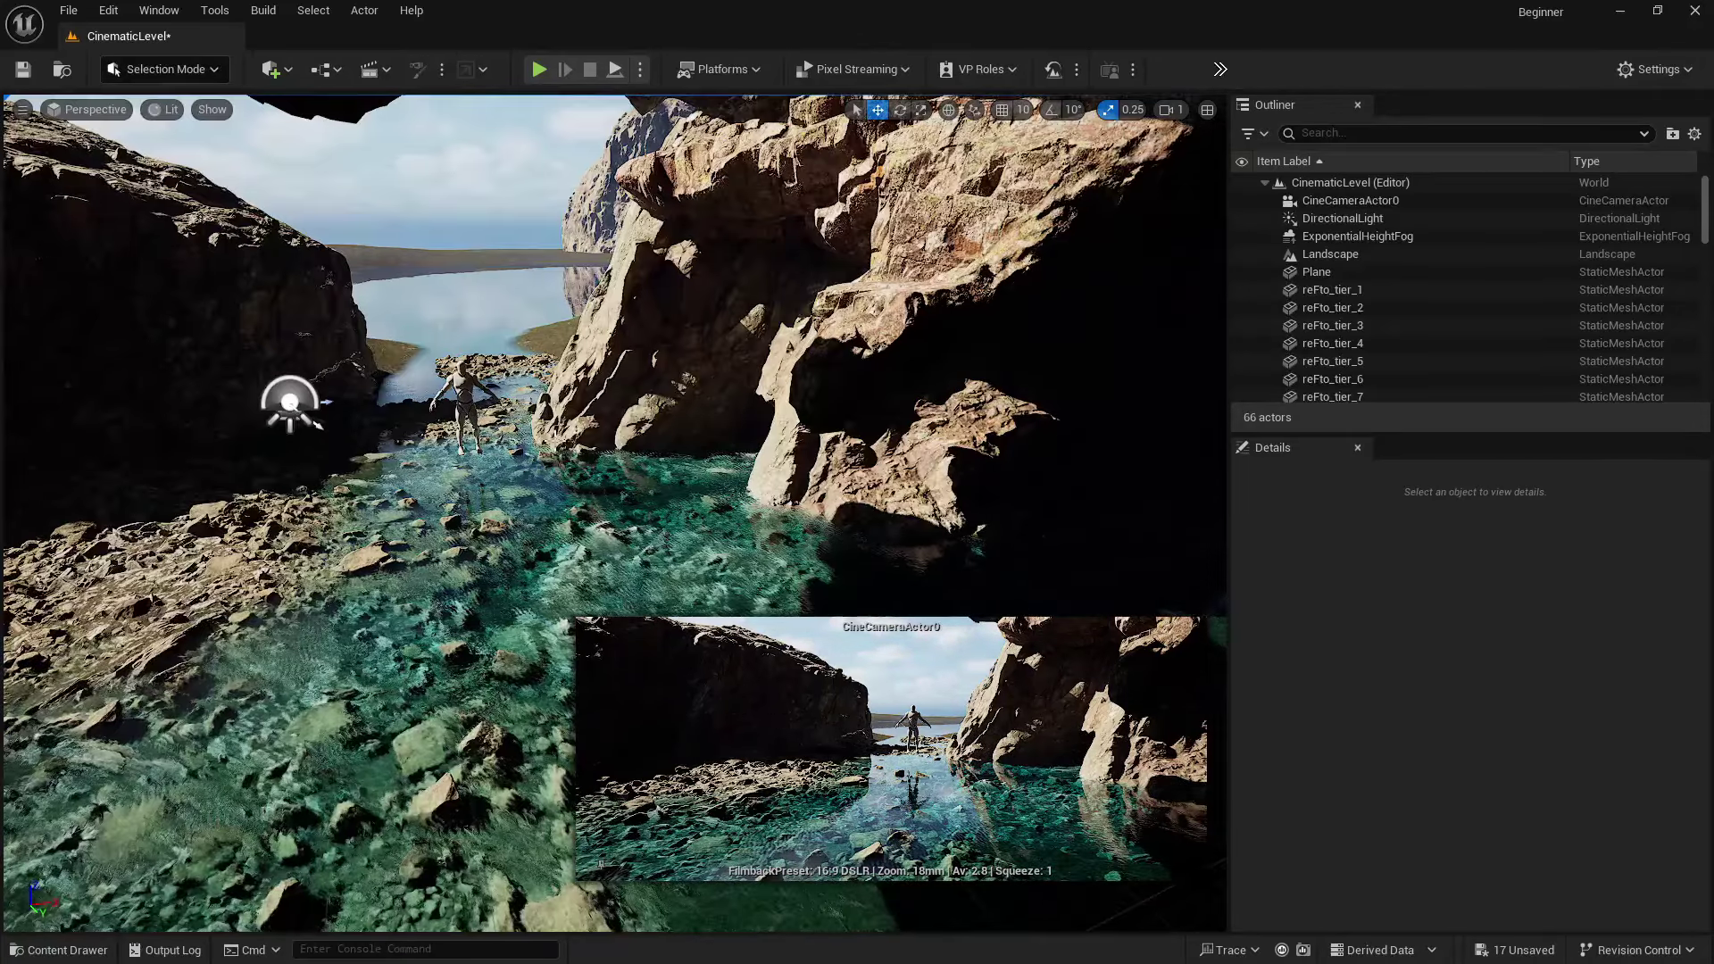
- Raise the water Plane to a height of about -25
click(1320, 272)
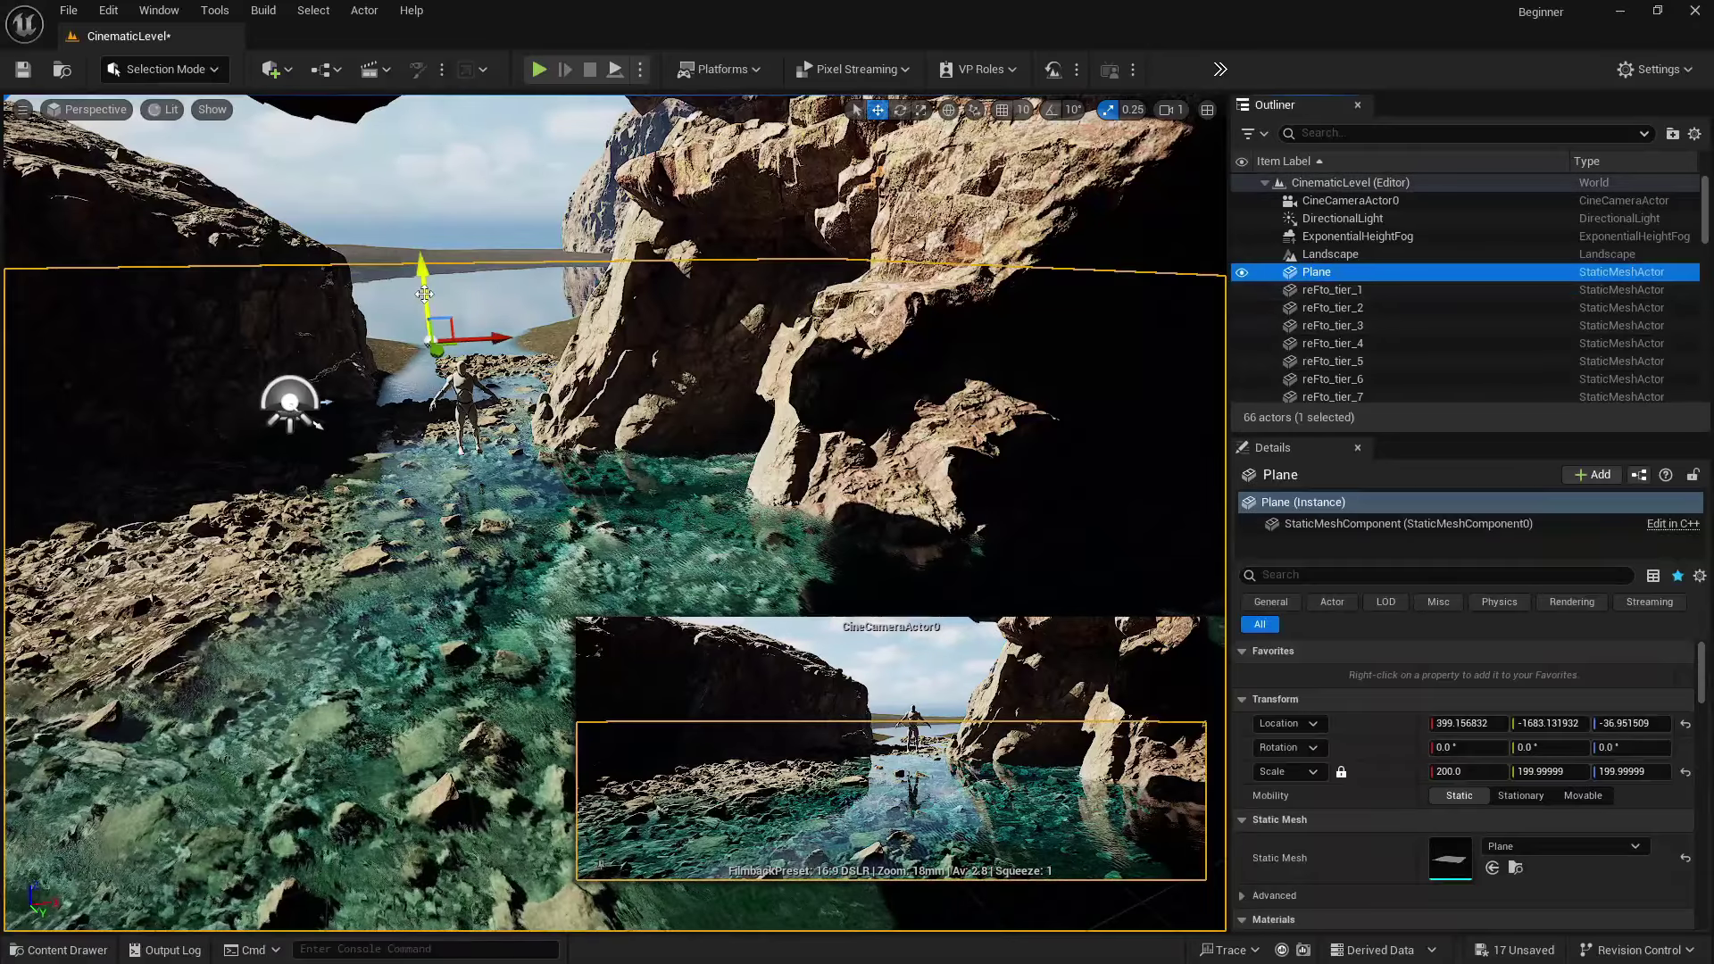
drag(426, 289, 419, 291)
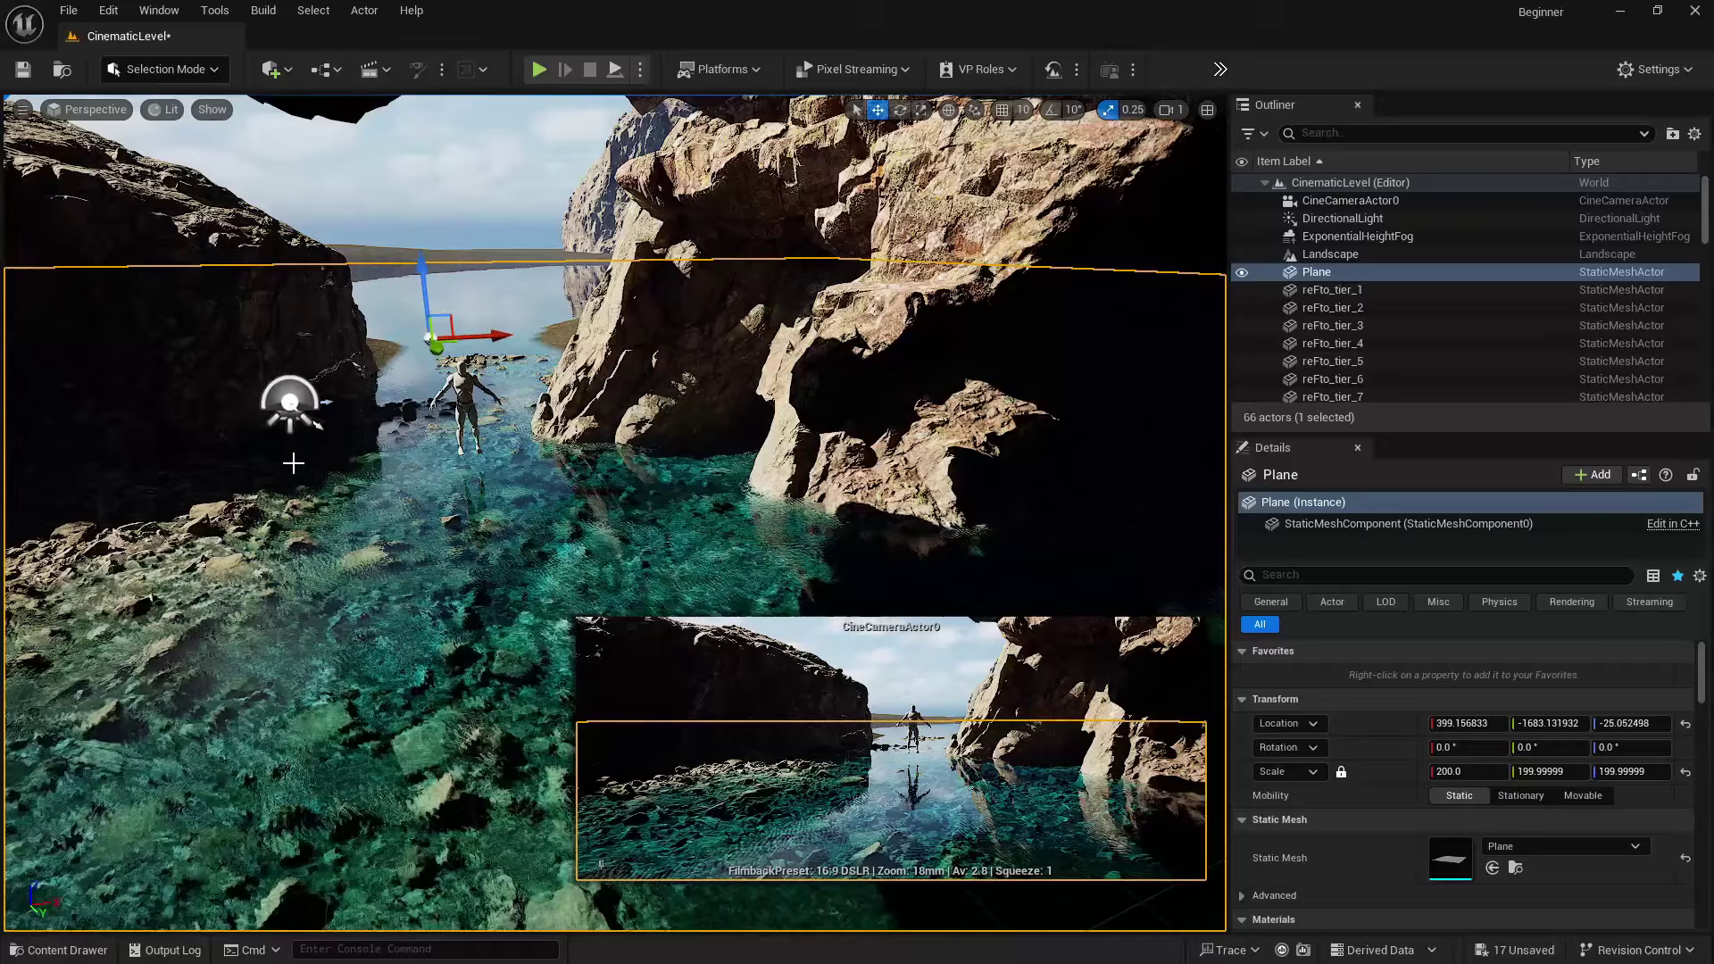
- Adjust the rocky ground patches reFto_tier_6, reFto_tier_5 and vi1veh0_tier_7 along the waterline below the dark cliff
right_drag(294, 463, 260, 478)
click(260, 482)
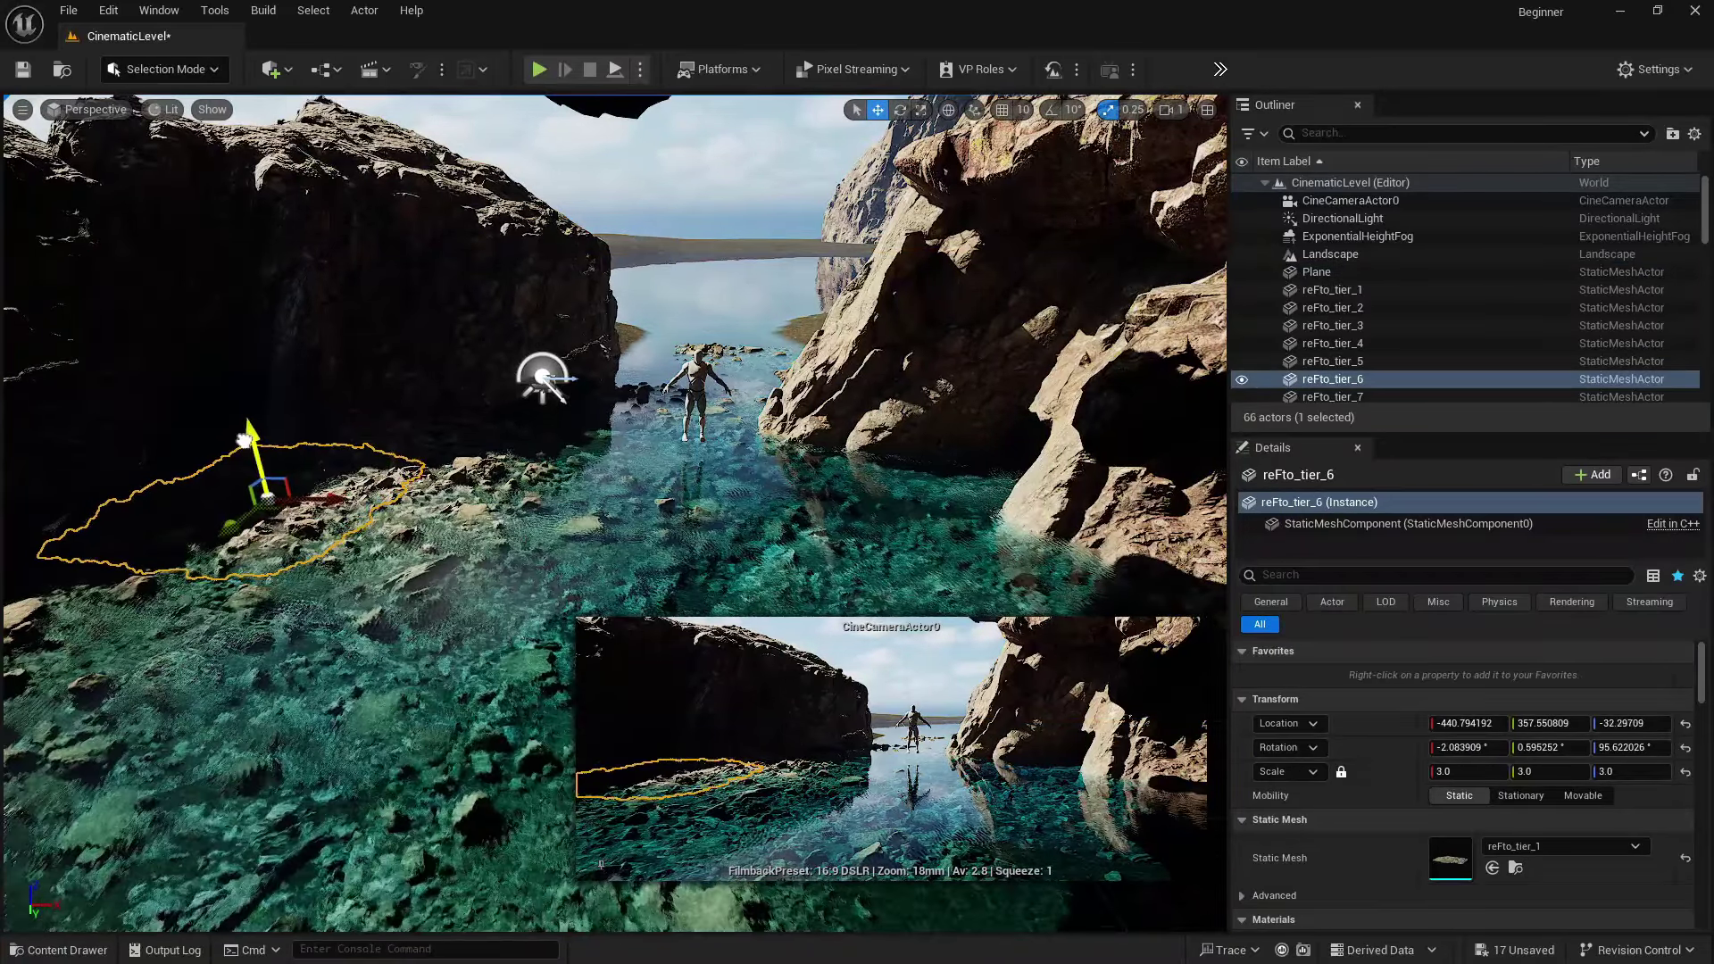
click(467, 455)
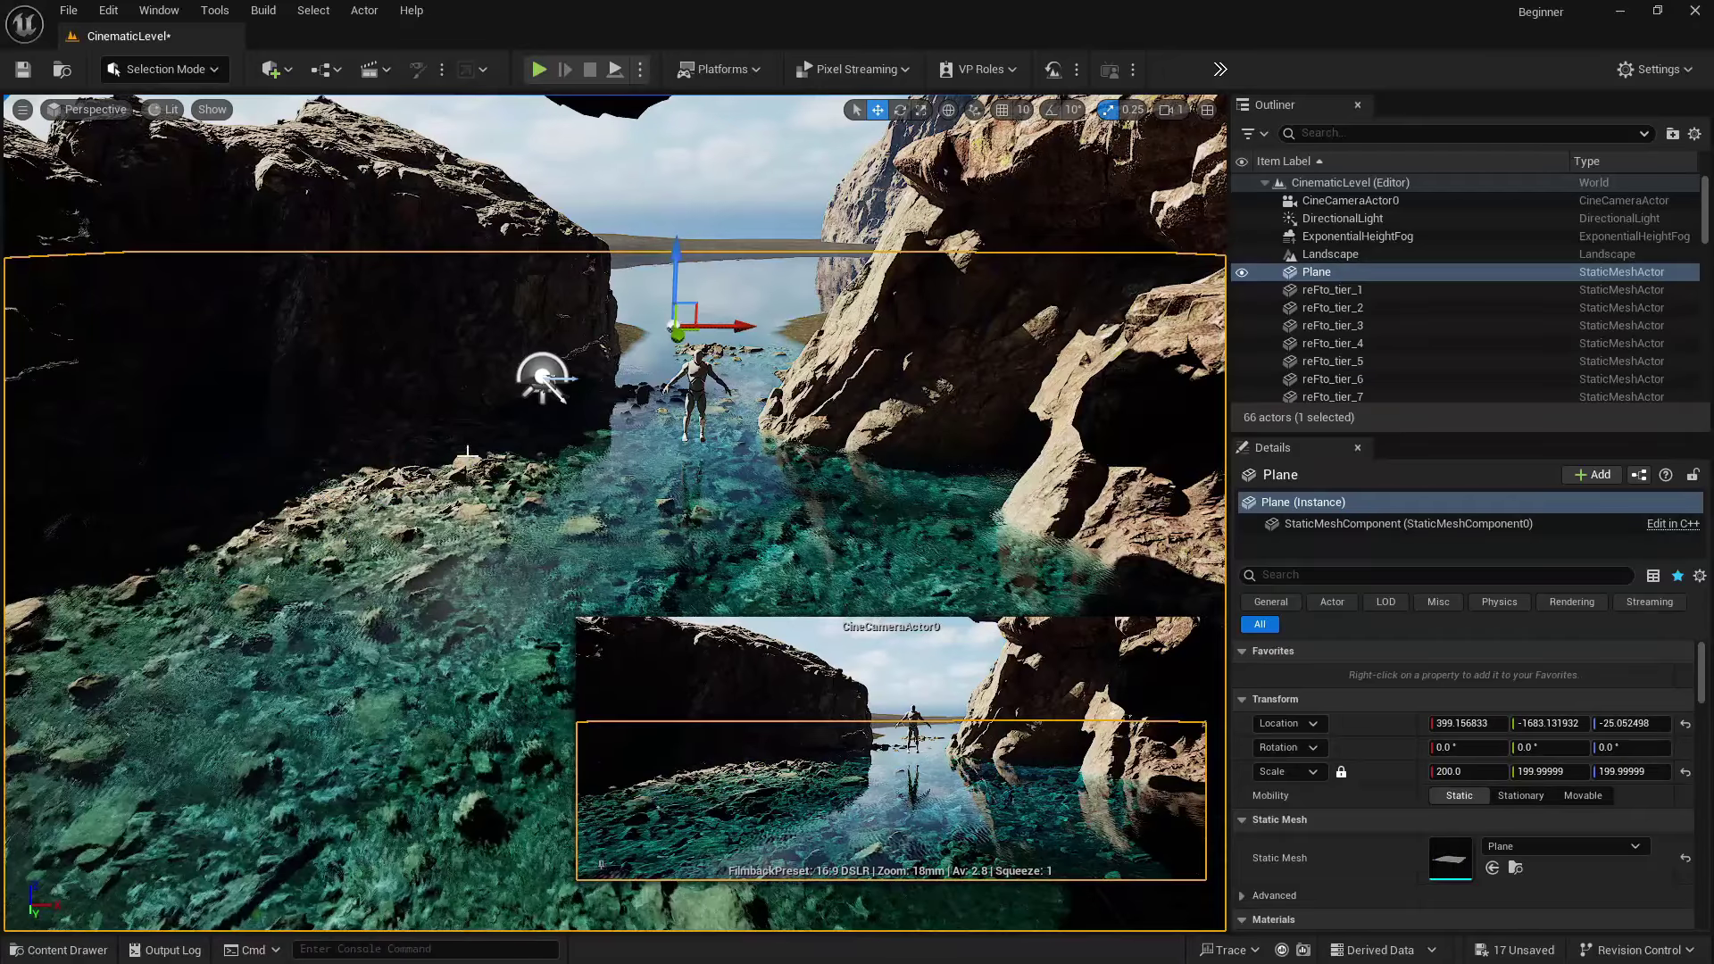
click(463, 474)
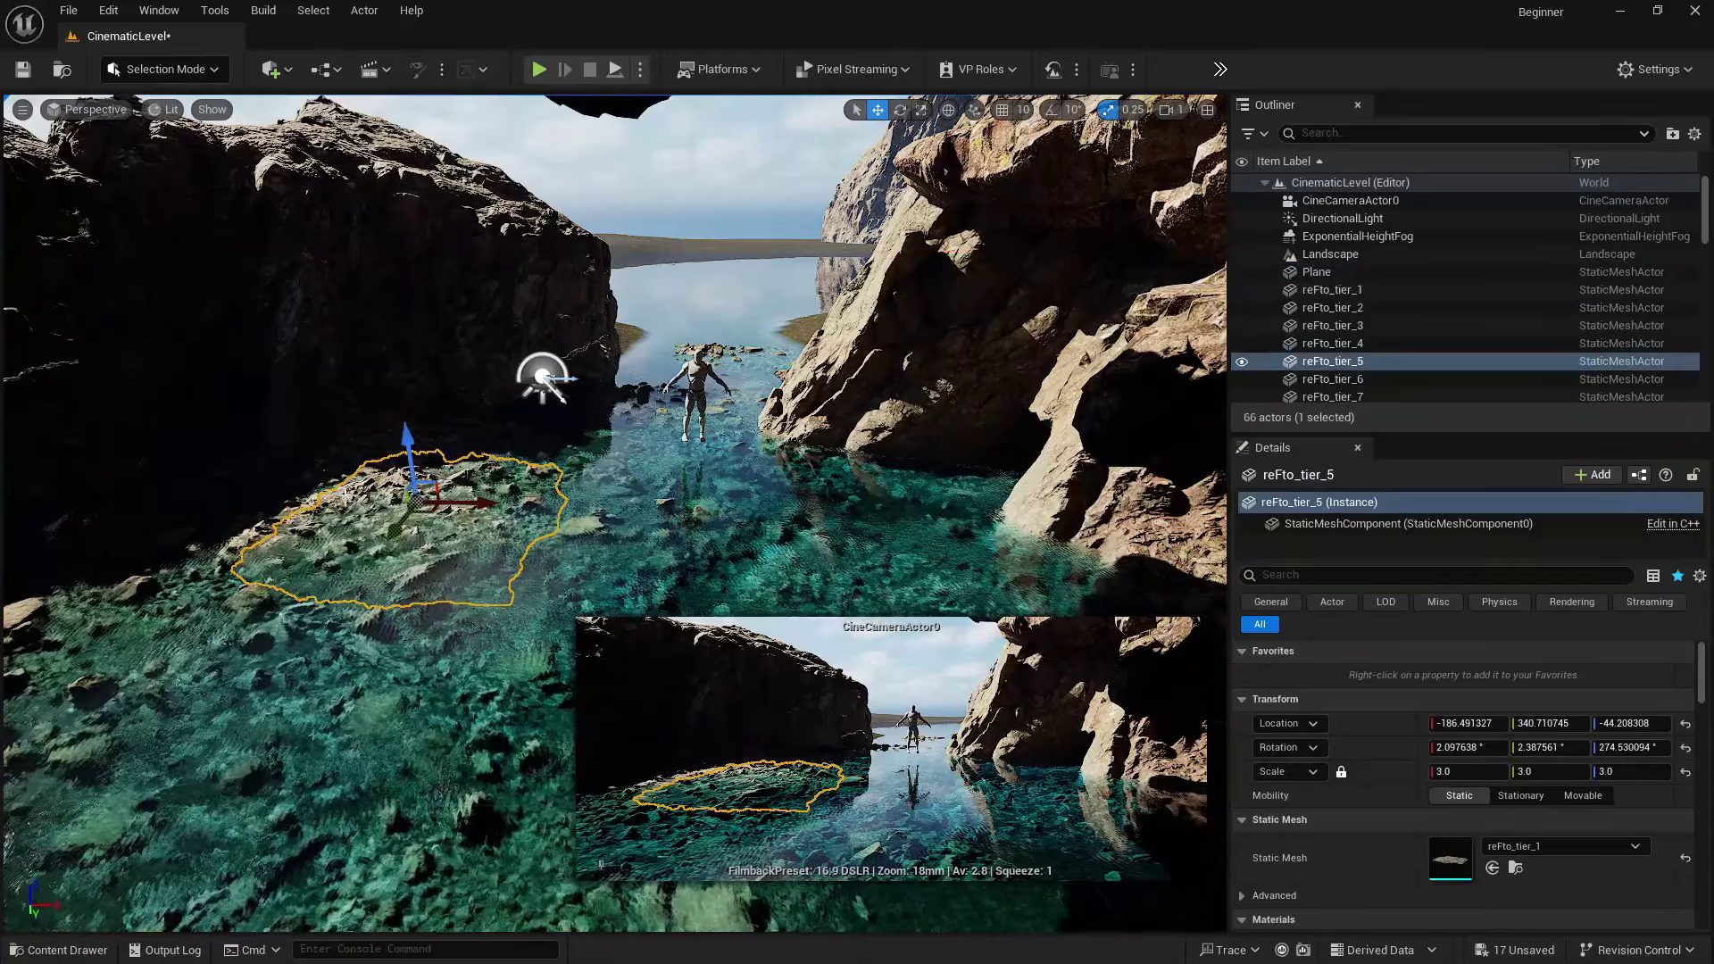
click(360, 592)
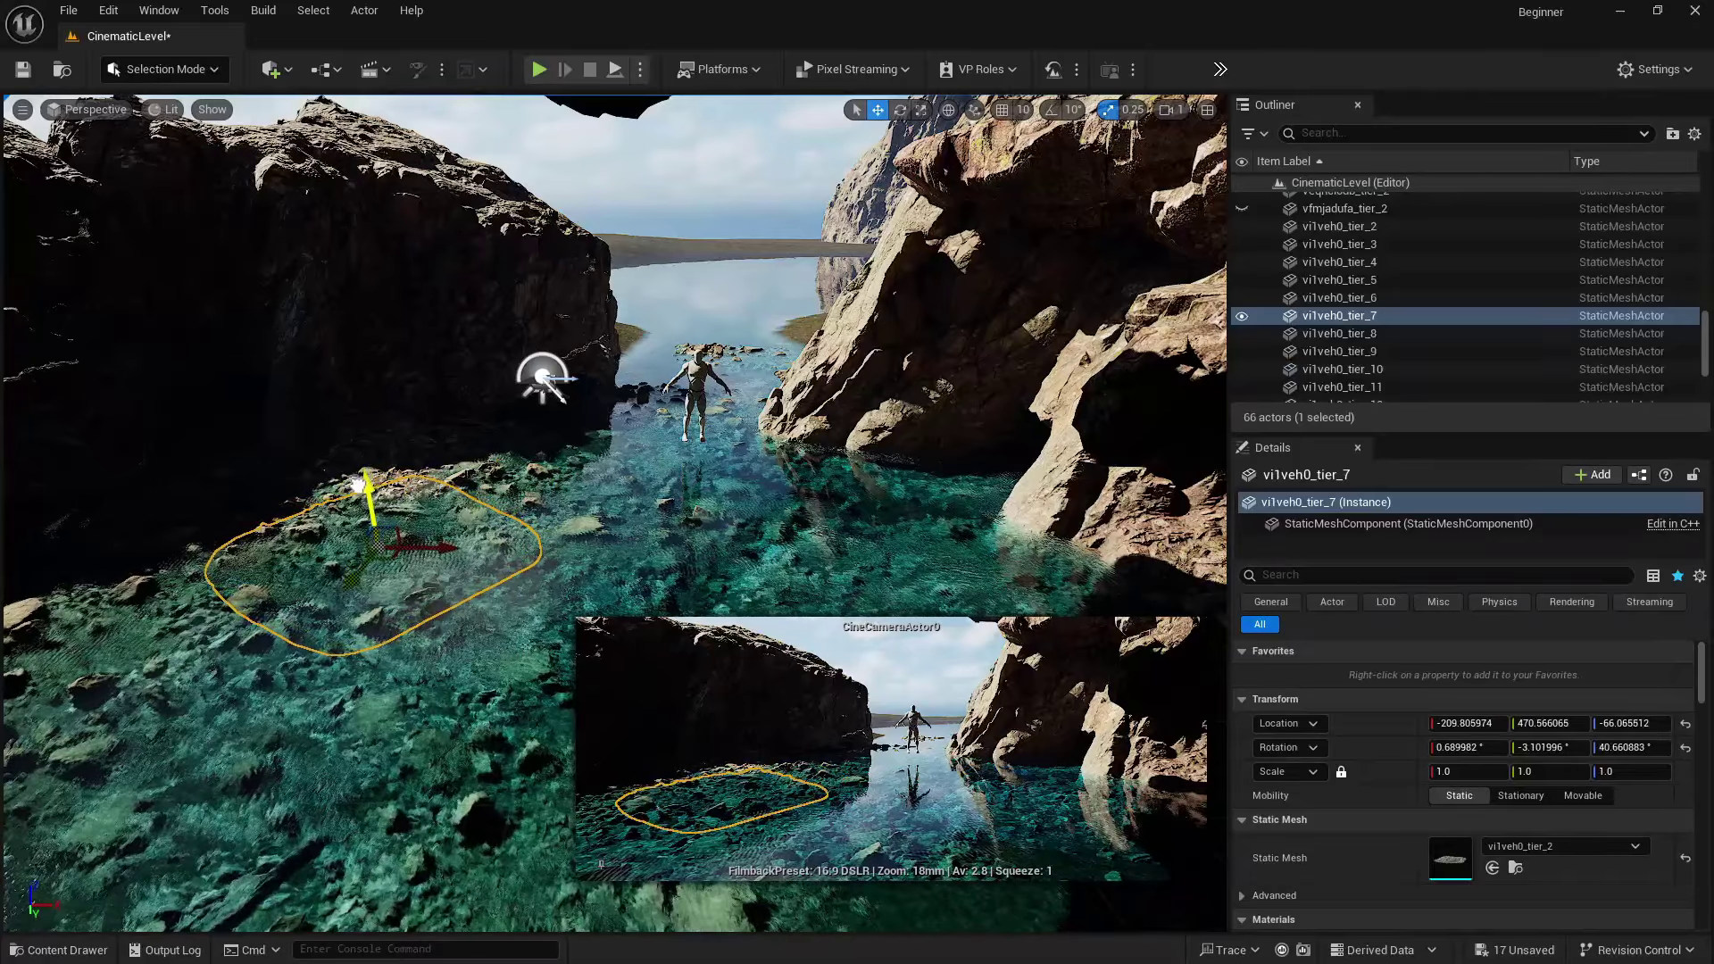
- Lower the water Plane to a height of about -32.7 and delete the ground patch vi1veh0_tier_11 on the shore
click(677, 334)
drag(674, 280, 667, 283)
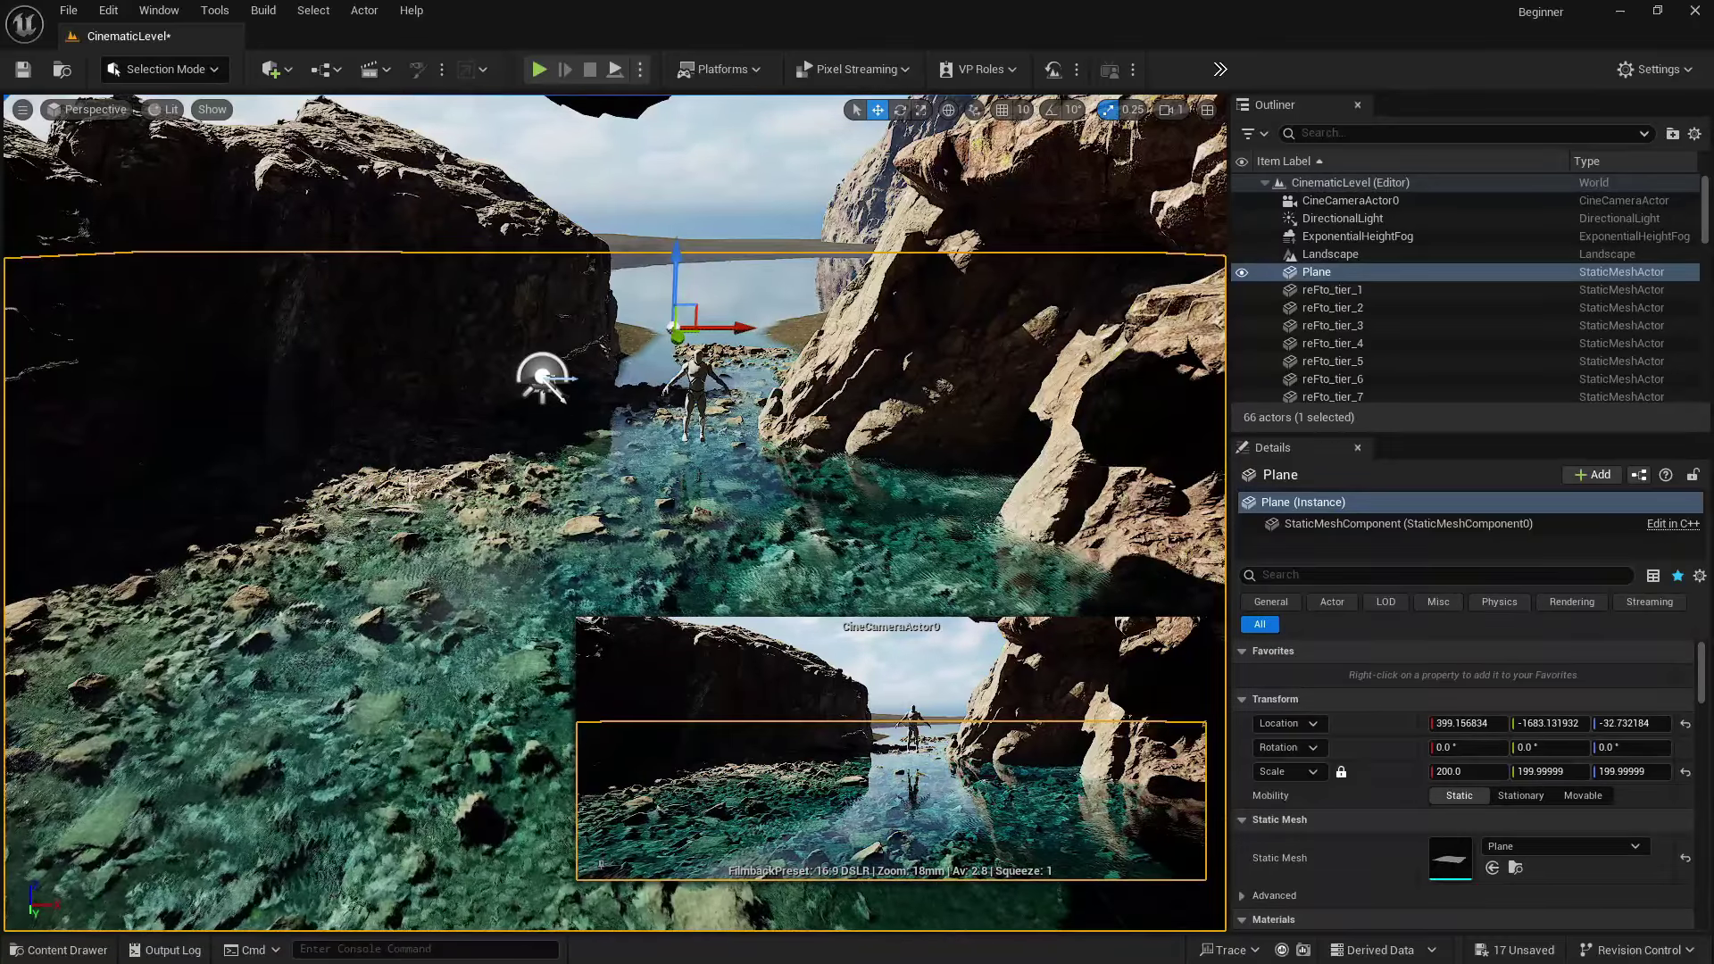
click(395, 490)
key(Delete)
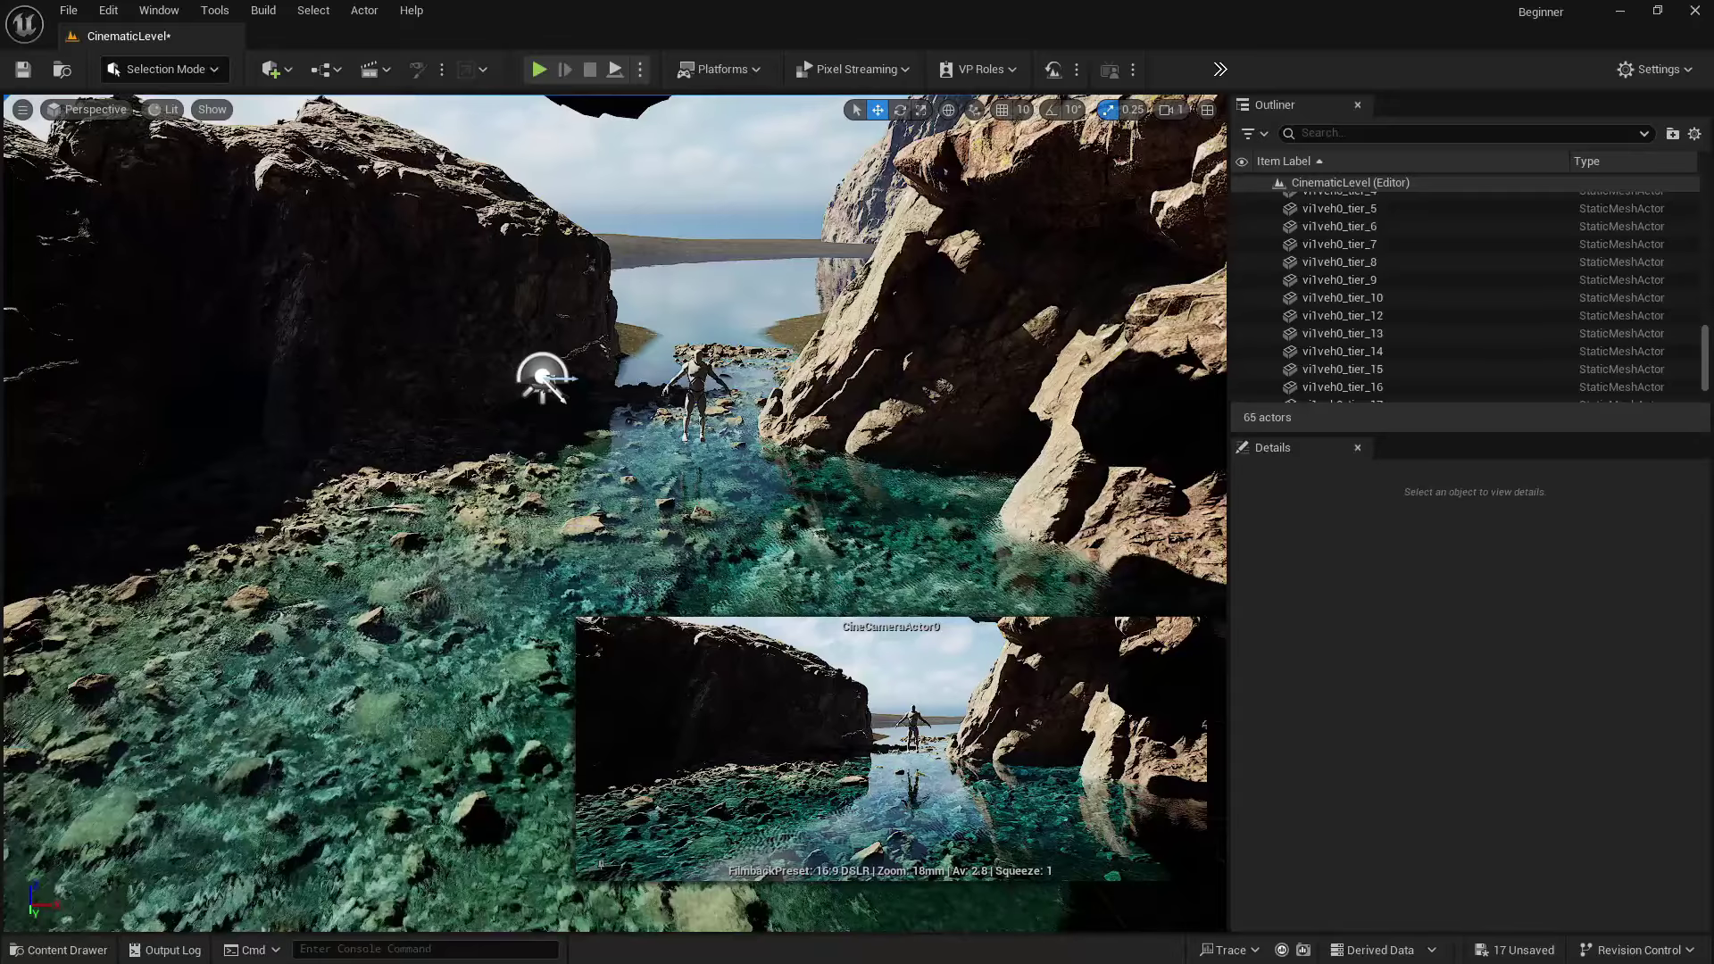
- Lower the ground patch reFto_tier_11 to a height of about -51.9 and rotate it to about 66.5° around the vertical axis
click(589, 491)
click(589, 491)
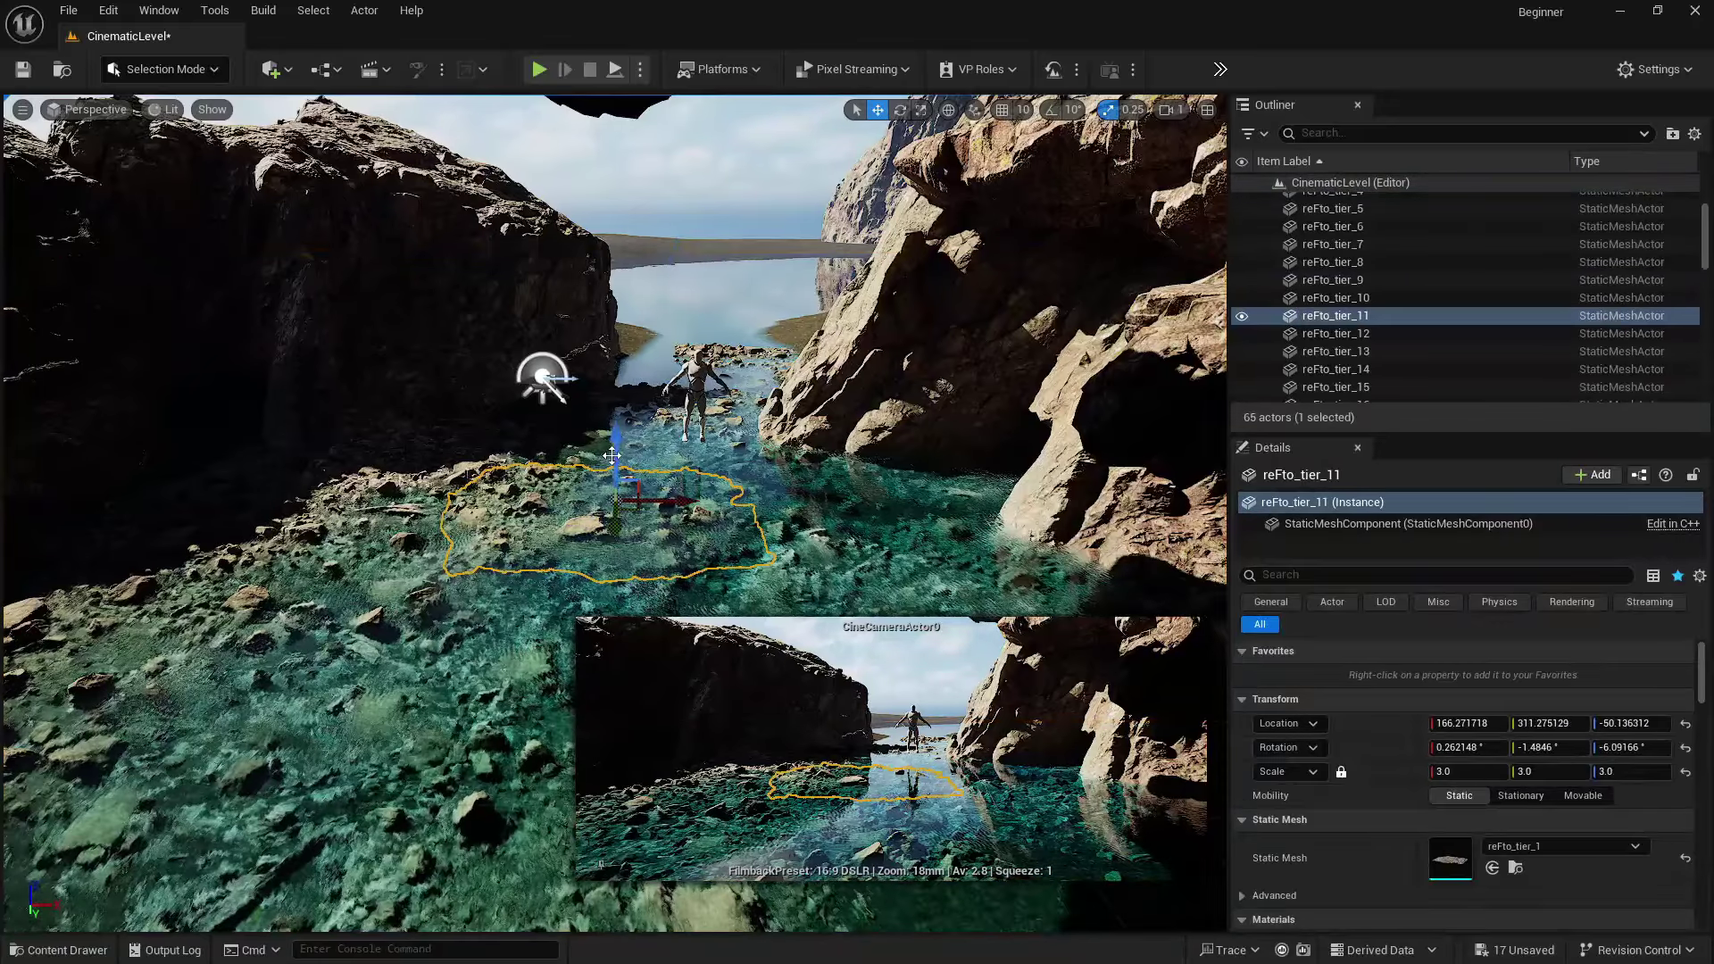
drag(616, 451, 781, 516)
key(e)
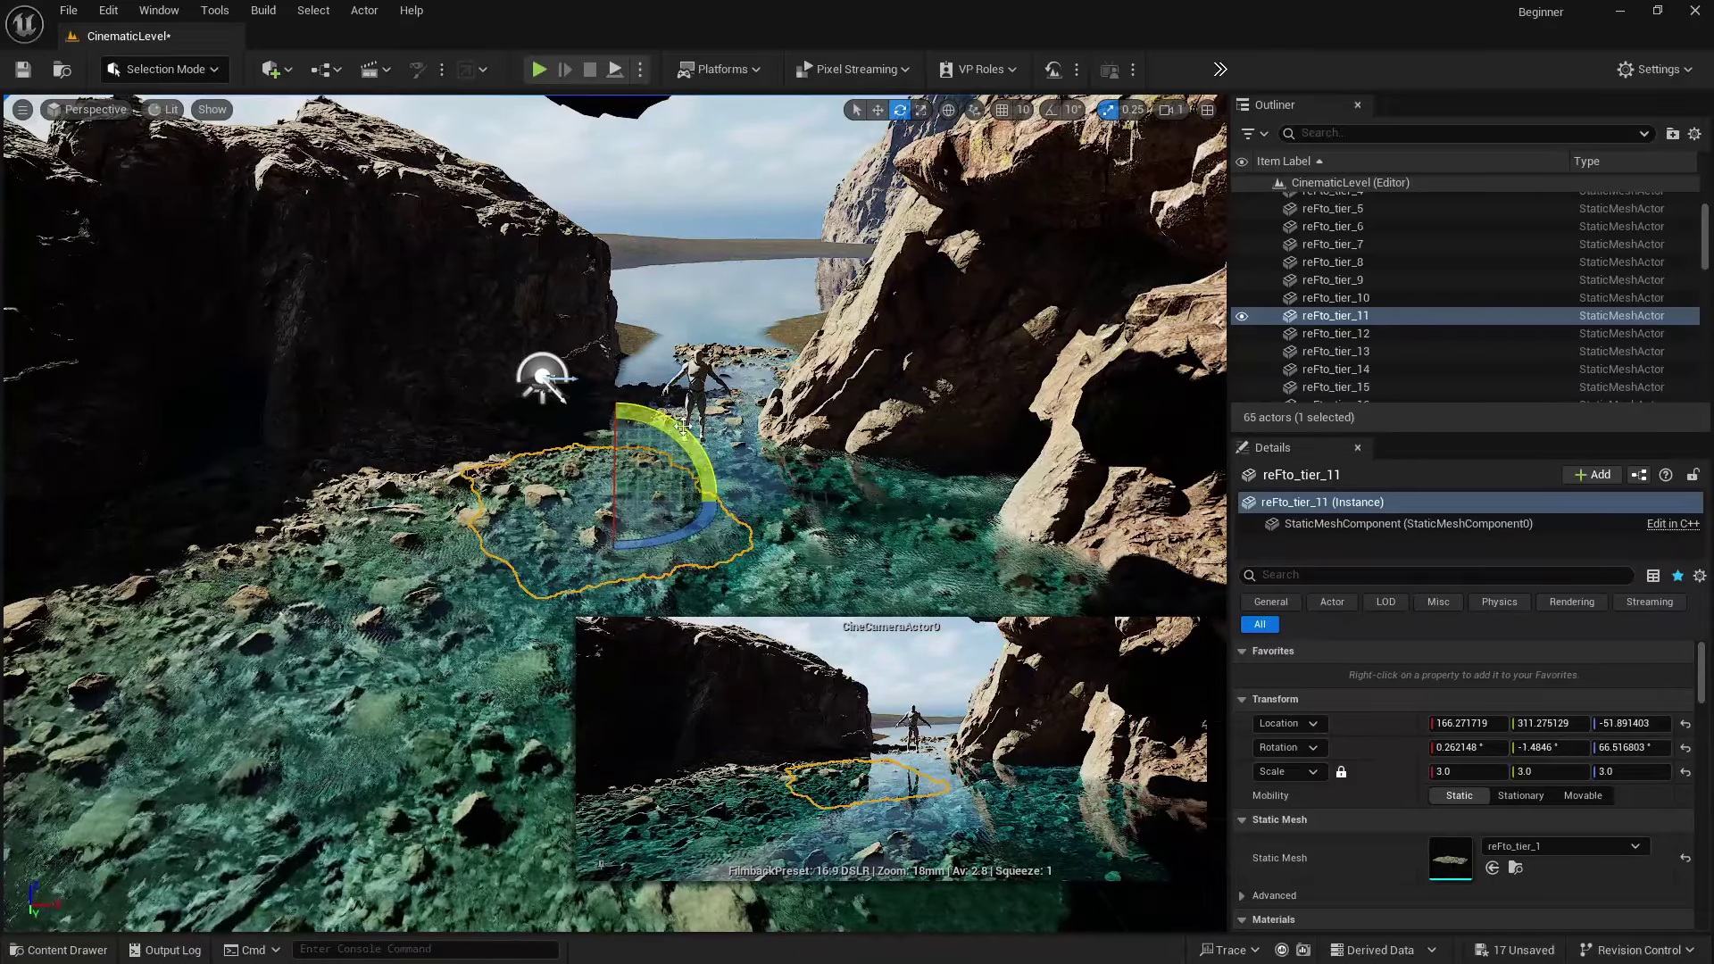
- Place the beach rock mesh ulznddxva_tier_2 from the Nordic_Beach_Rocks_ulznddxva folder on the shore beside the mannequin
key(ctrl+b)
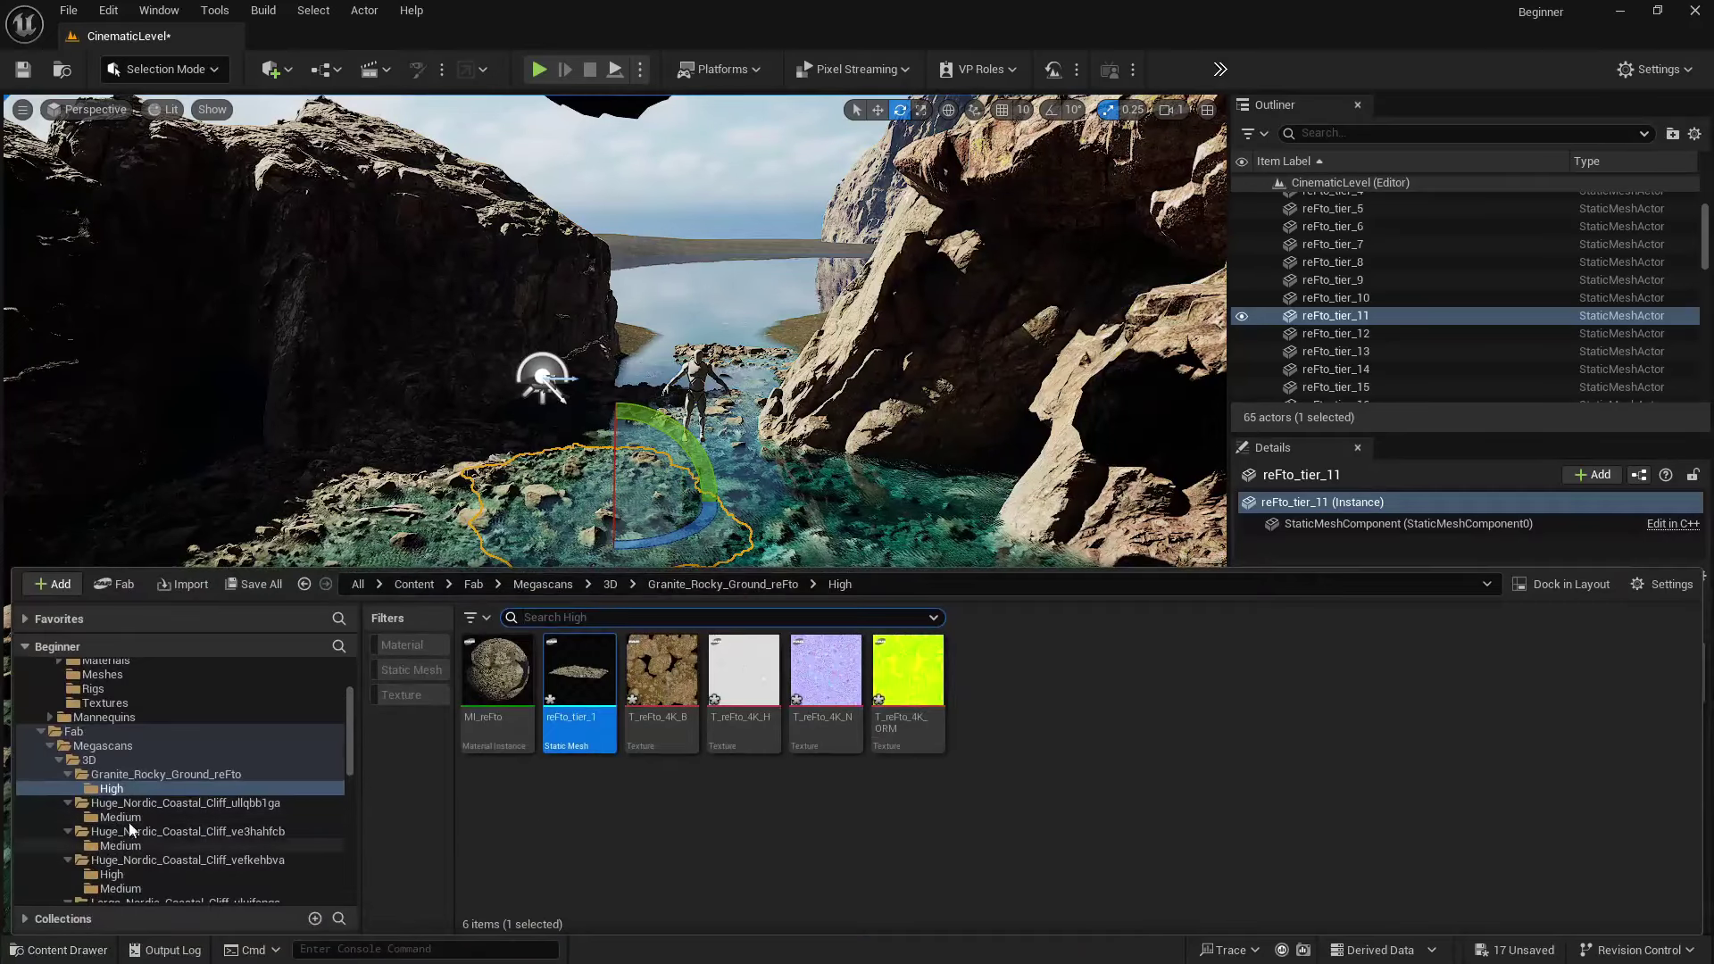
scroll(139, 819, down, 3)
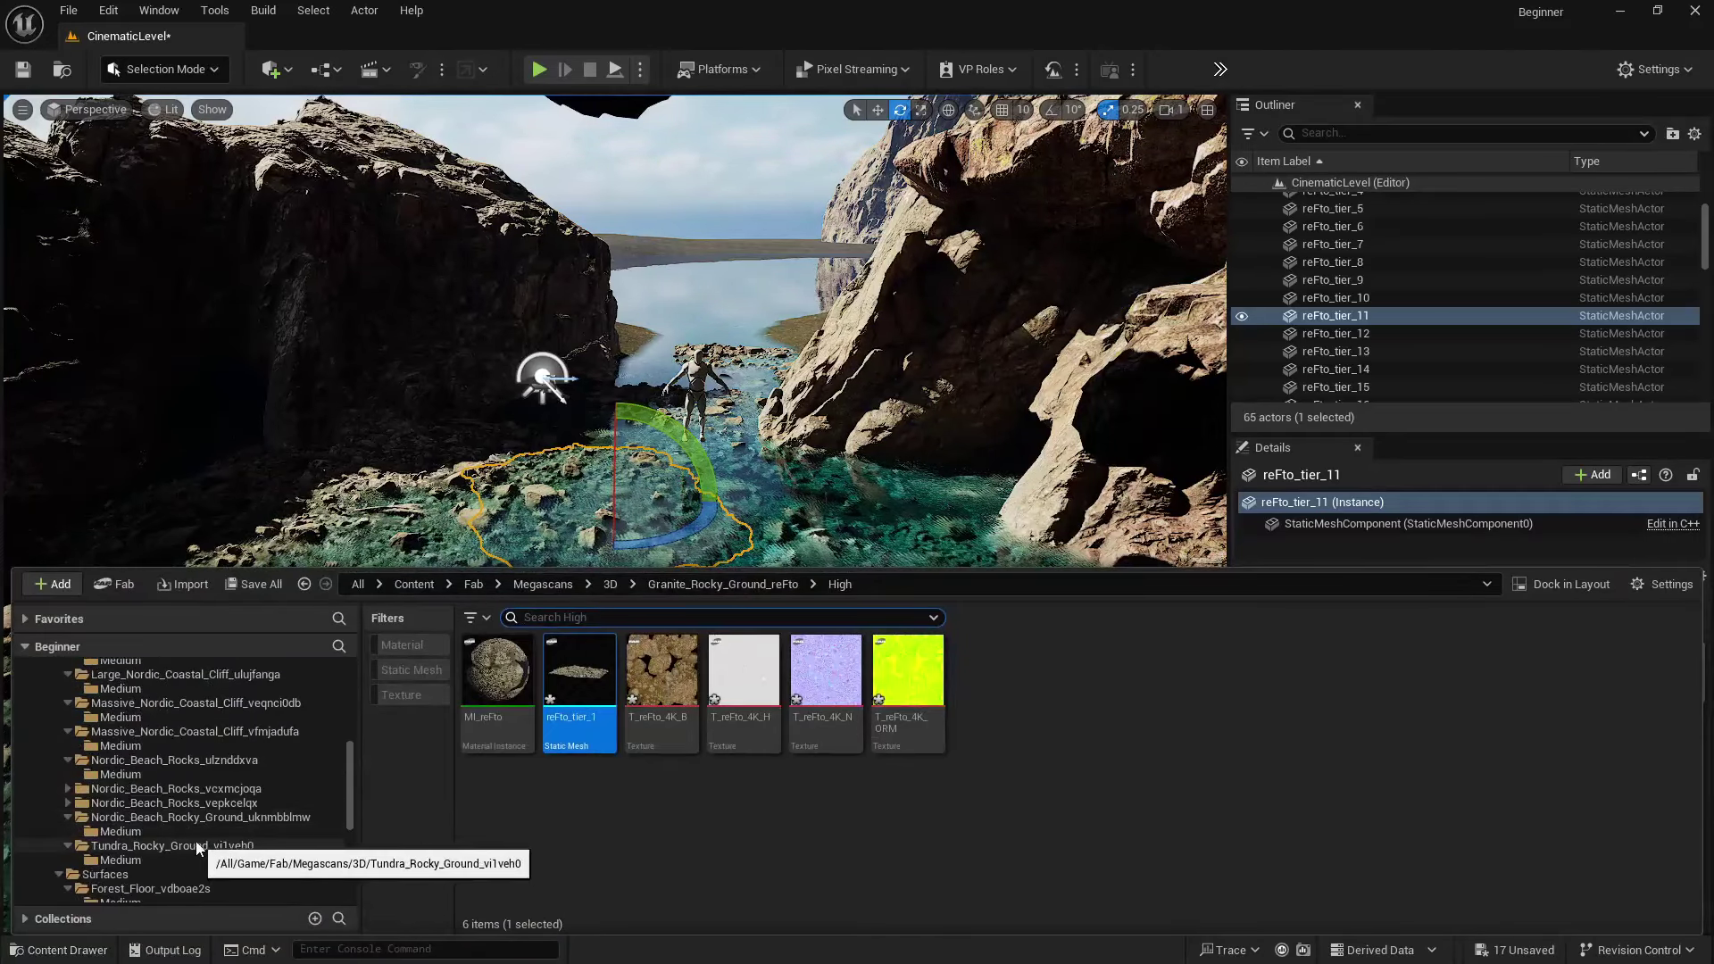
click(223, 791)
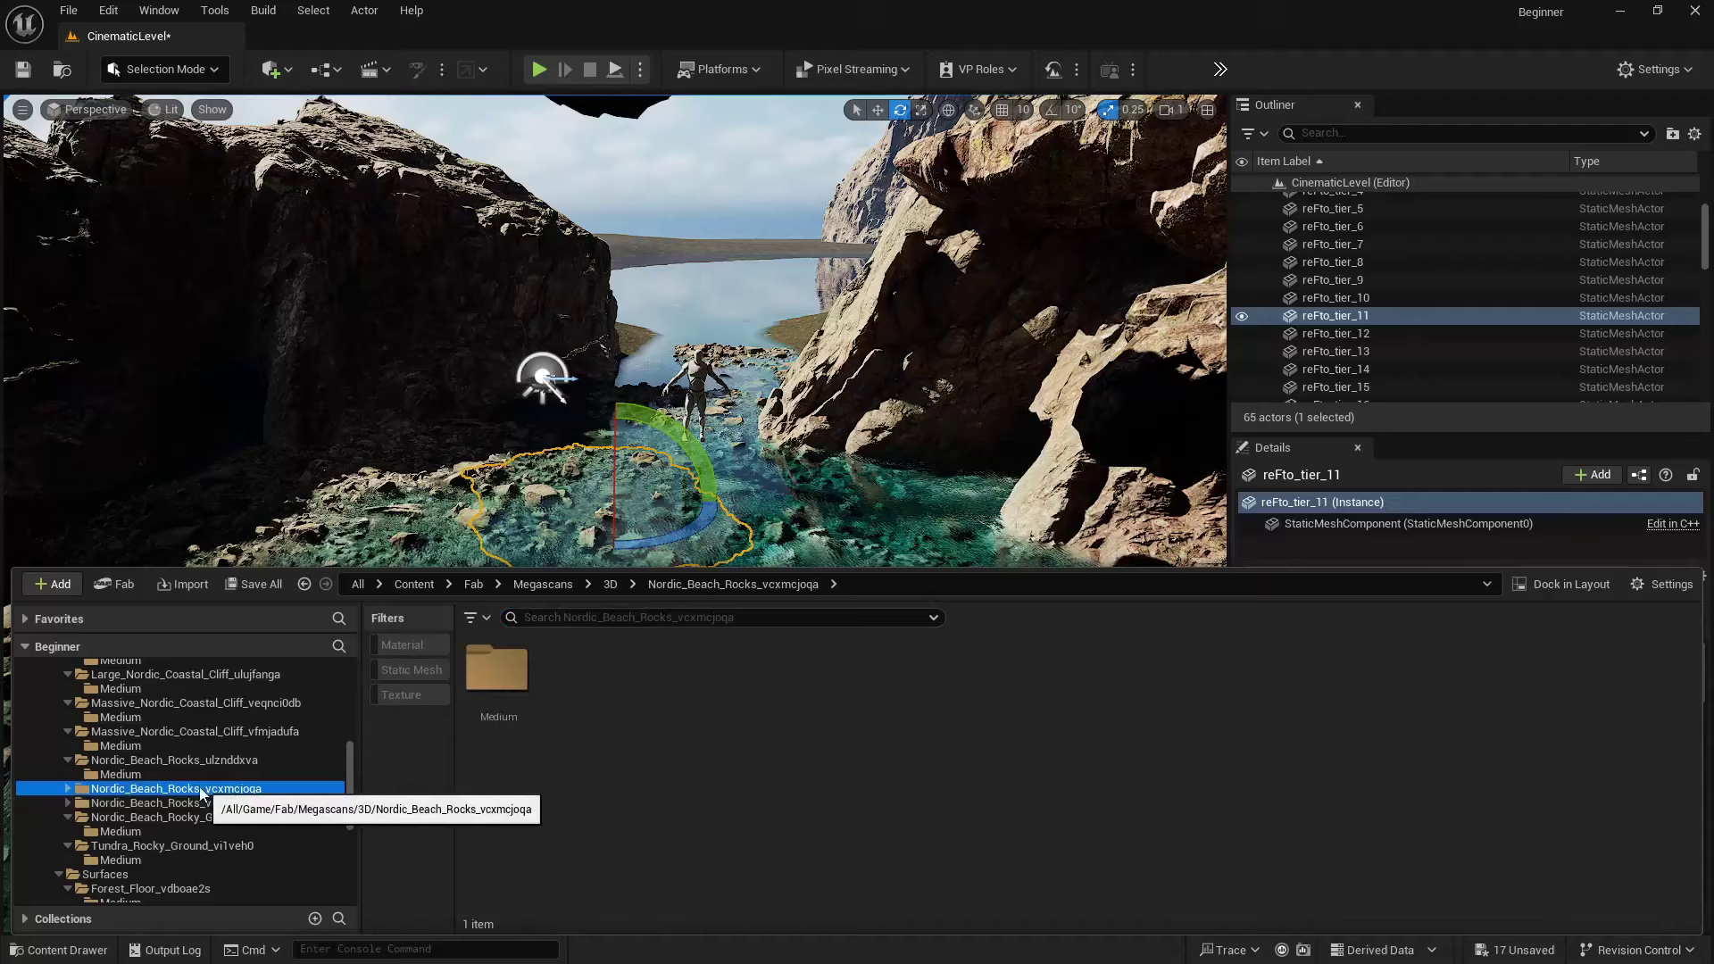
click(146, 776)
drag(916, 681, 600, 436)
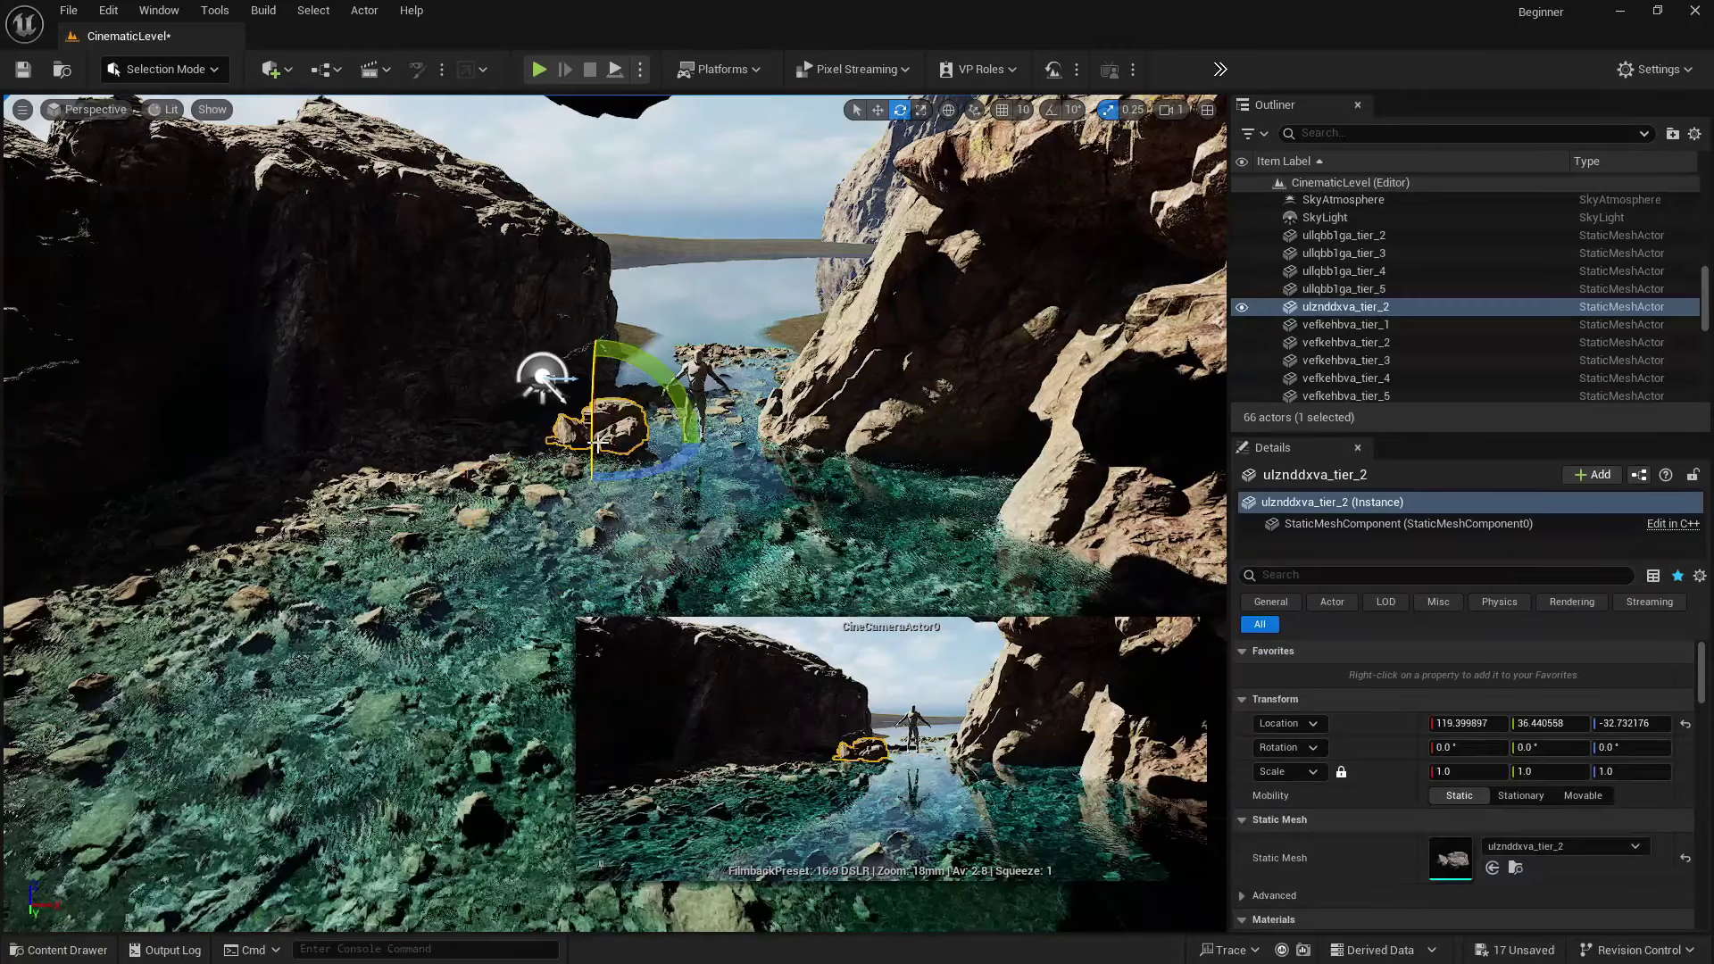
- Sink the ulznddxva_tier_2 rocks into the water to a height of about -62
key(f)
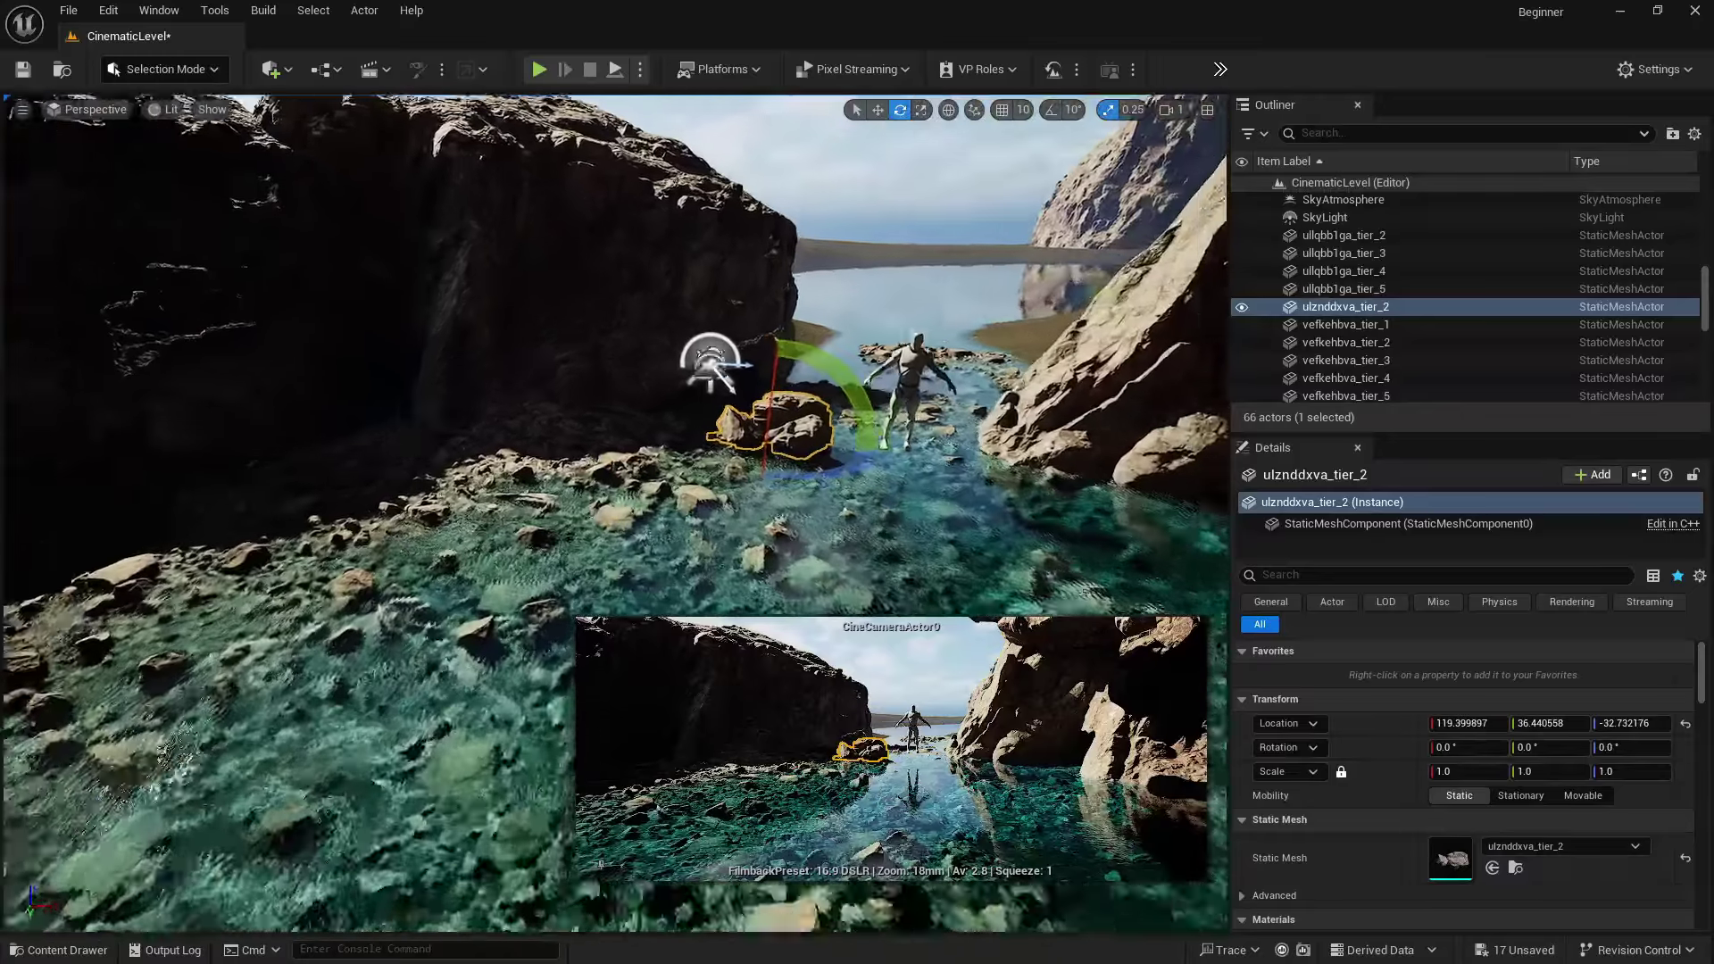
key(w)
drag(622, 445, 623, 471)
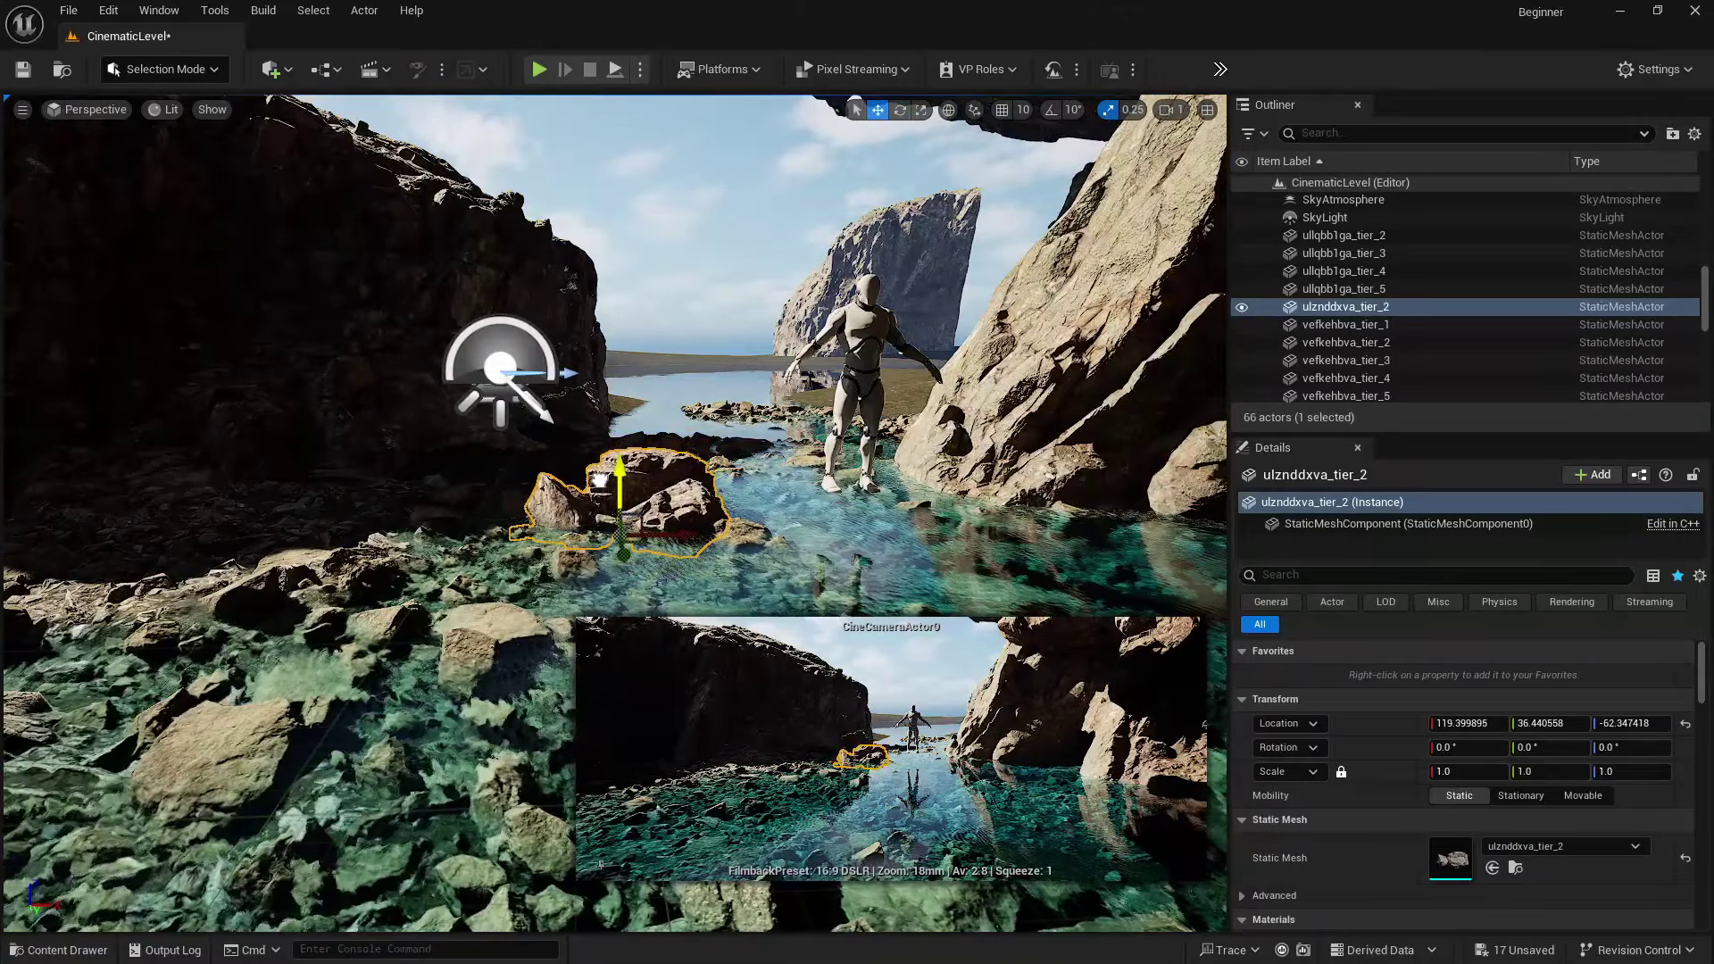
- Place the beach rock mesh vcxmcjoqa_tier_2 from the Nordic_Beach_Rocks_vcxmcjoqa folder in the water in front of the mannequin
click(77, 950)
click(202, 790)
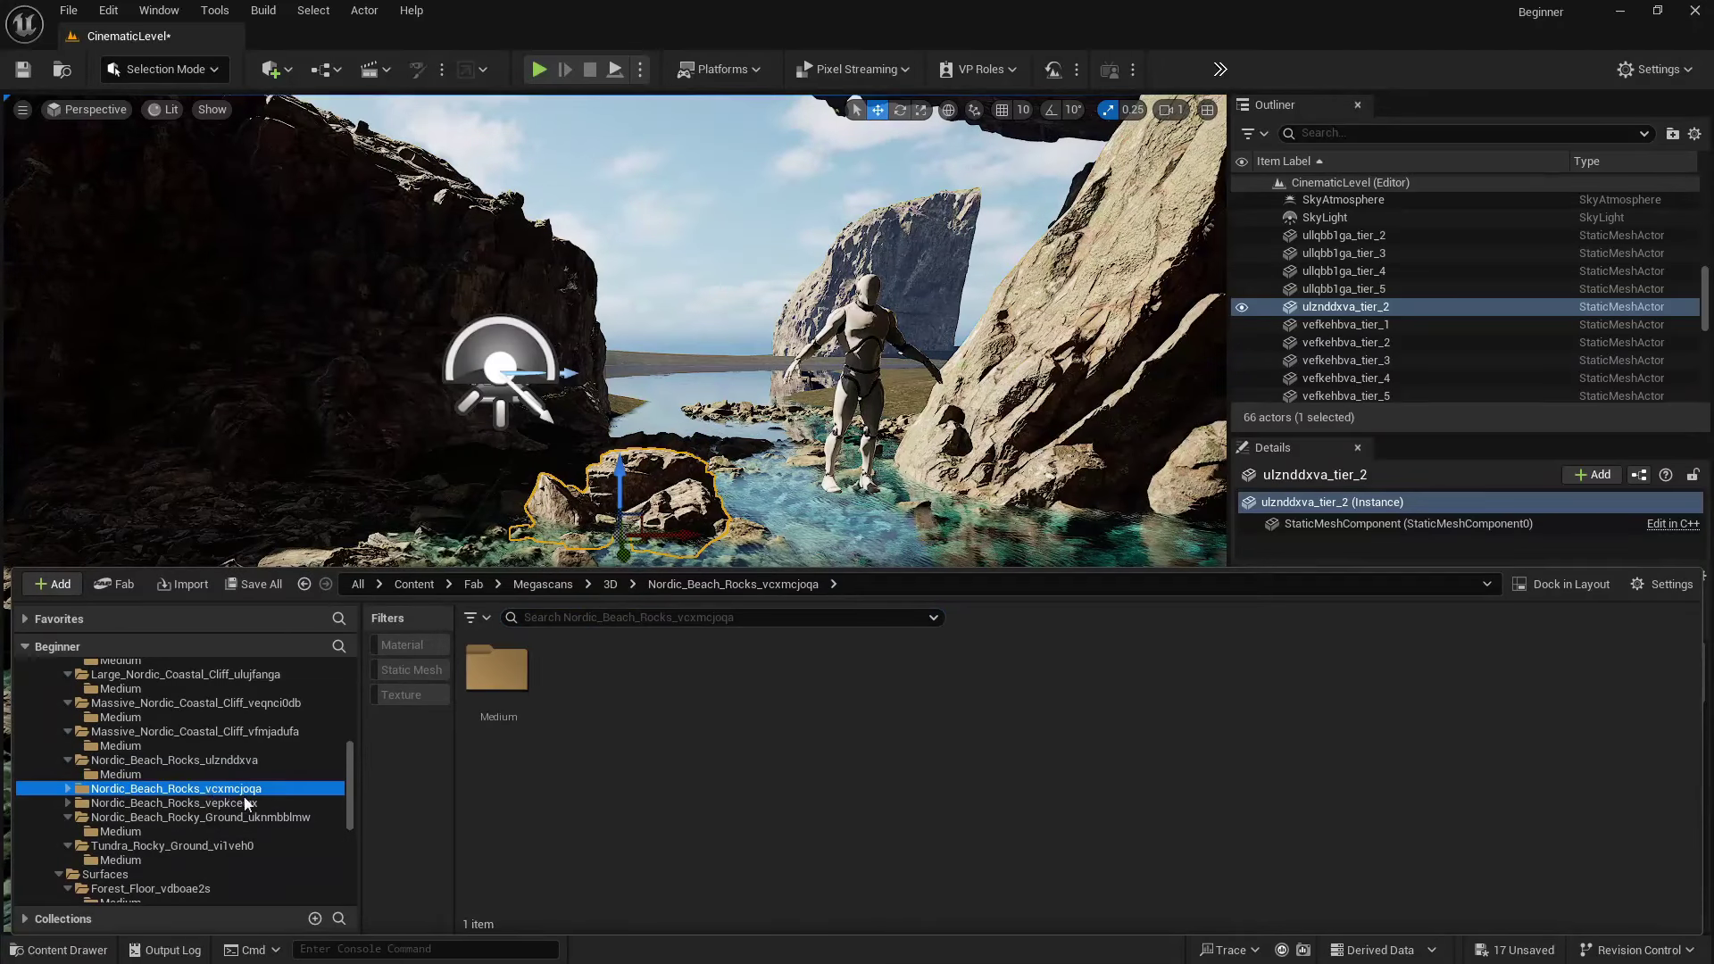
double_click(485, 720)
drag(907, 707, 815, 493)
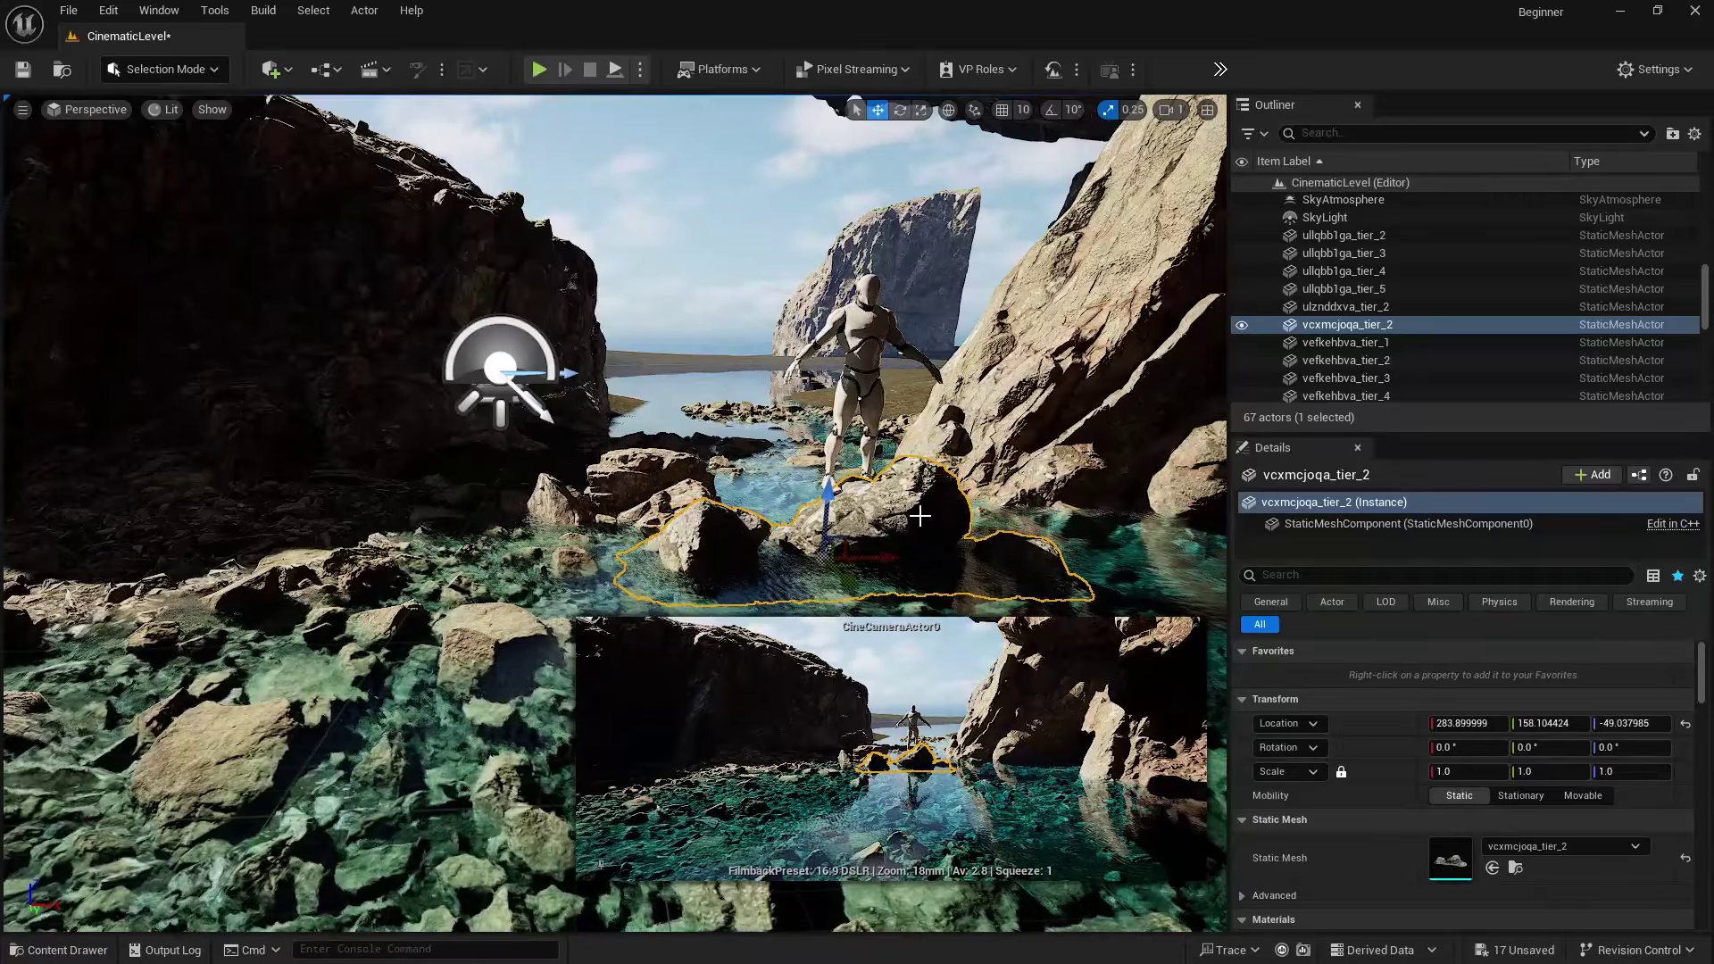
- Shift the vcxmcjoqa_tier_2 rocks along X to about 312 at the mannequin's feet
right_drag(815, 494, 778, 546)
key(f)
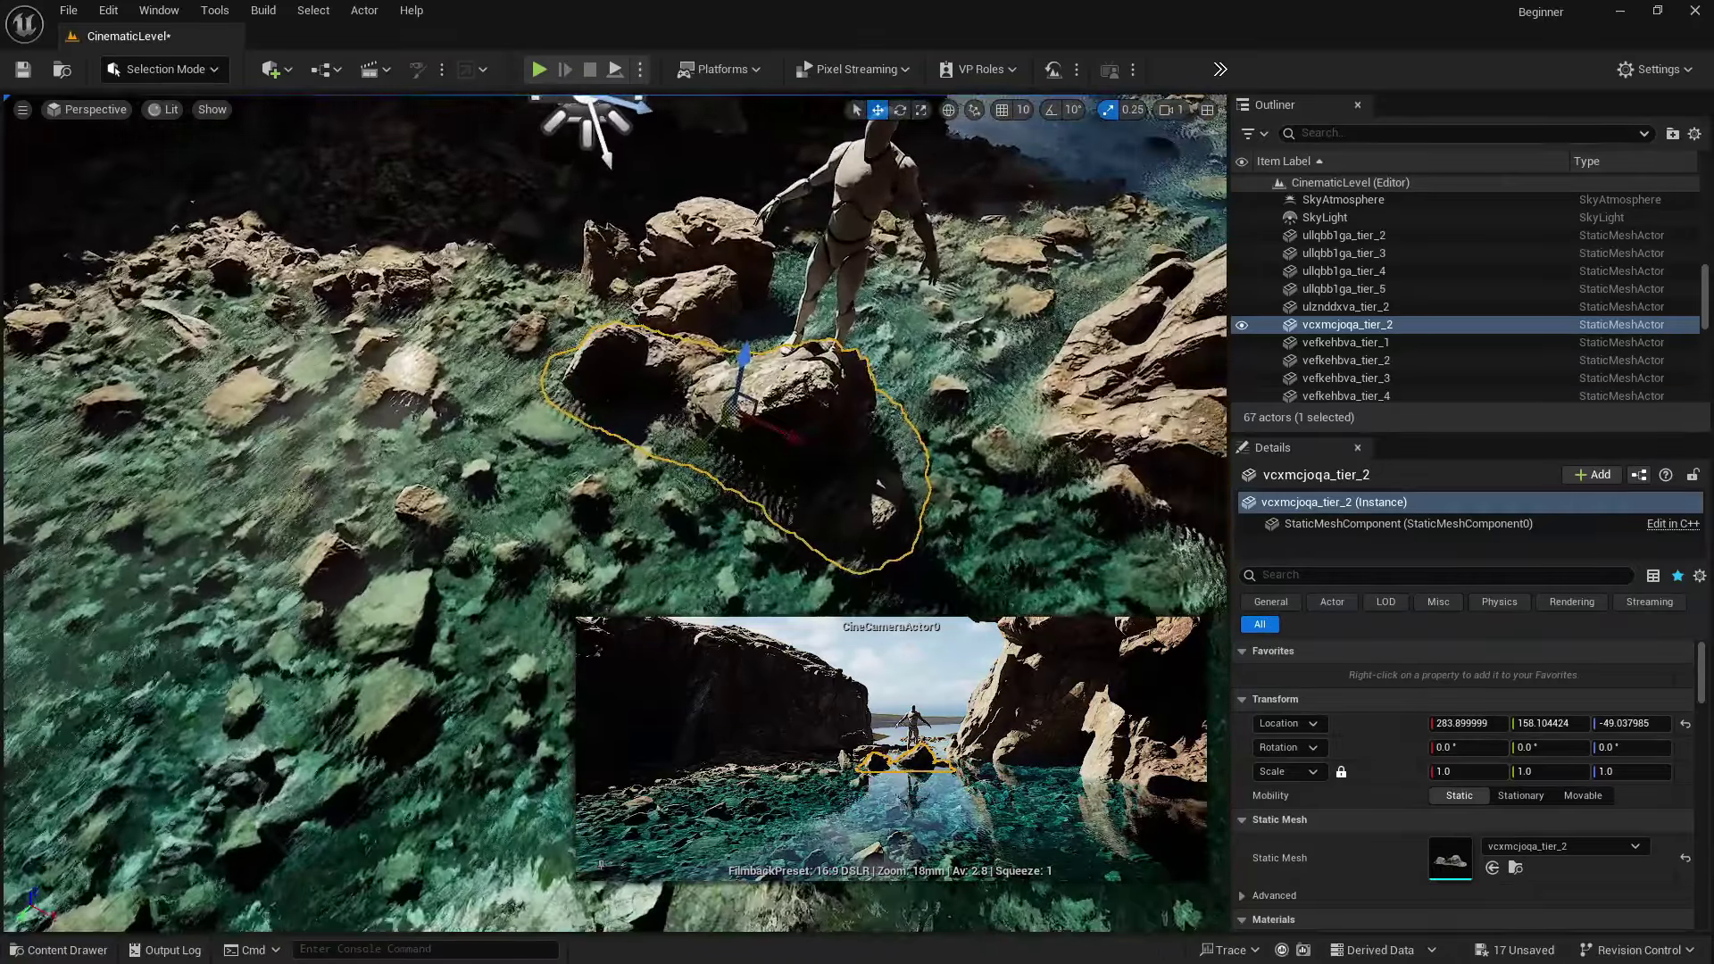
drag(778, 435, 815, 432)
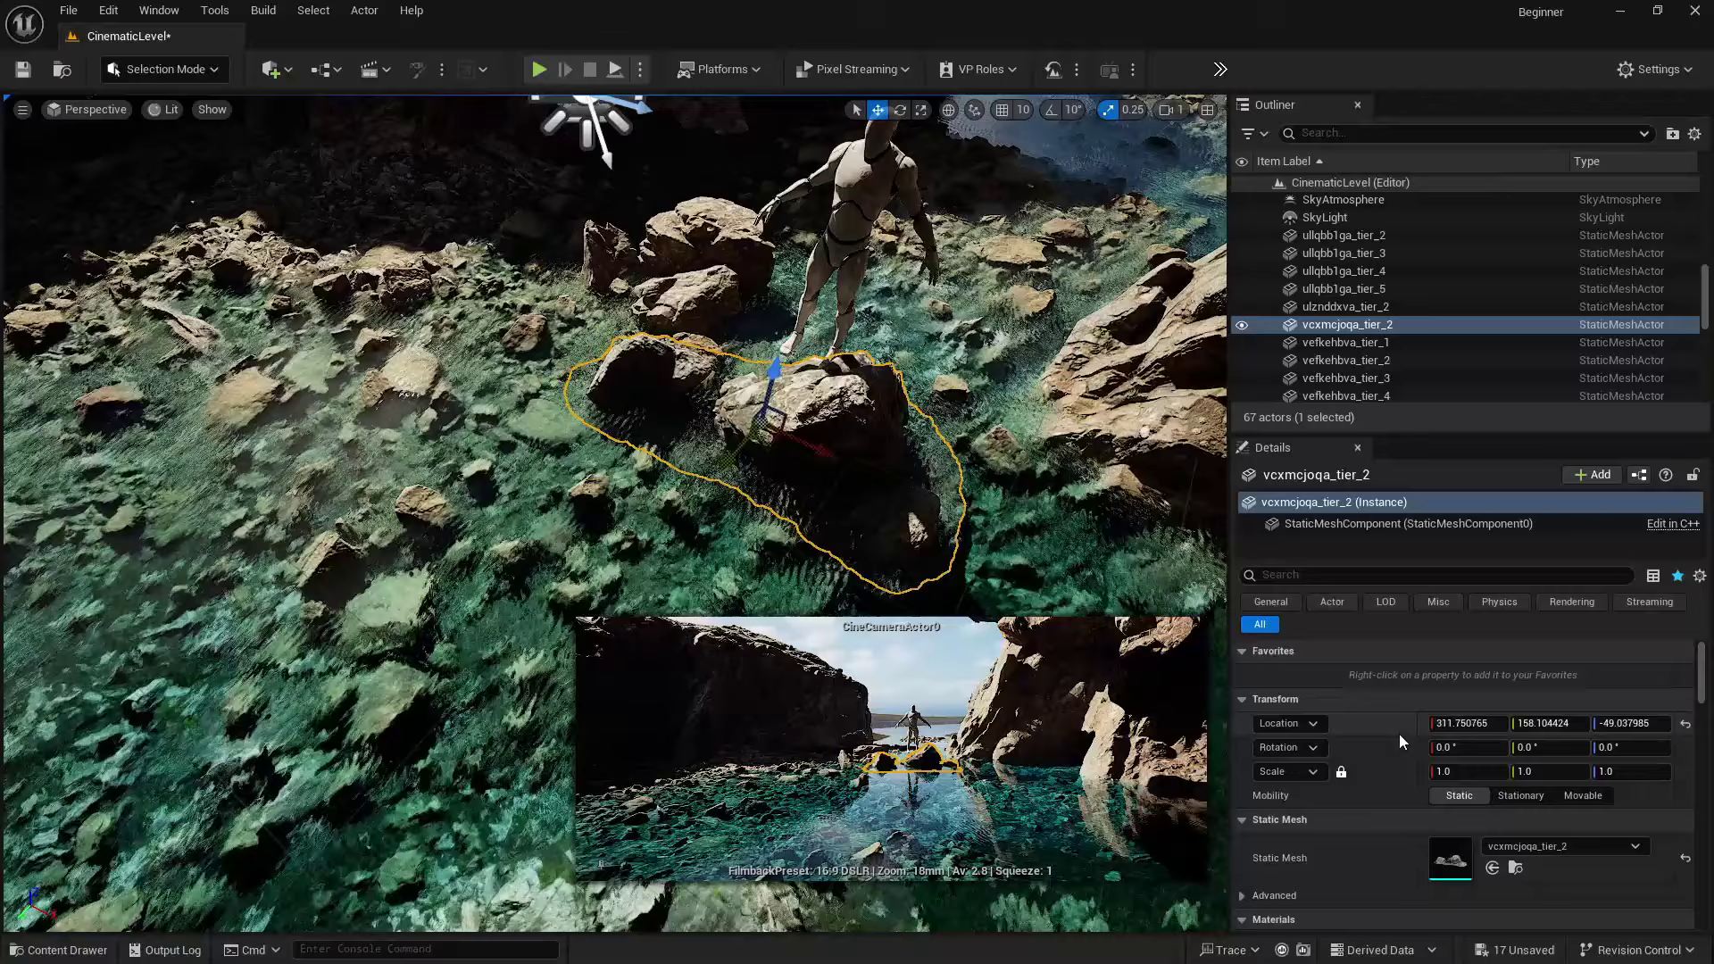
- Scale the vcxmcjoqa_tier_2 rocks in front of the mannequin uniformly to 2
click(1446, 771)
text(2)
key(Return)
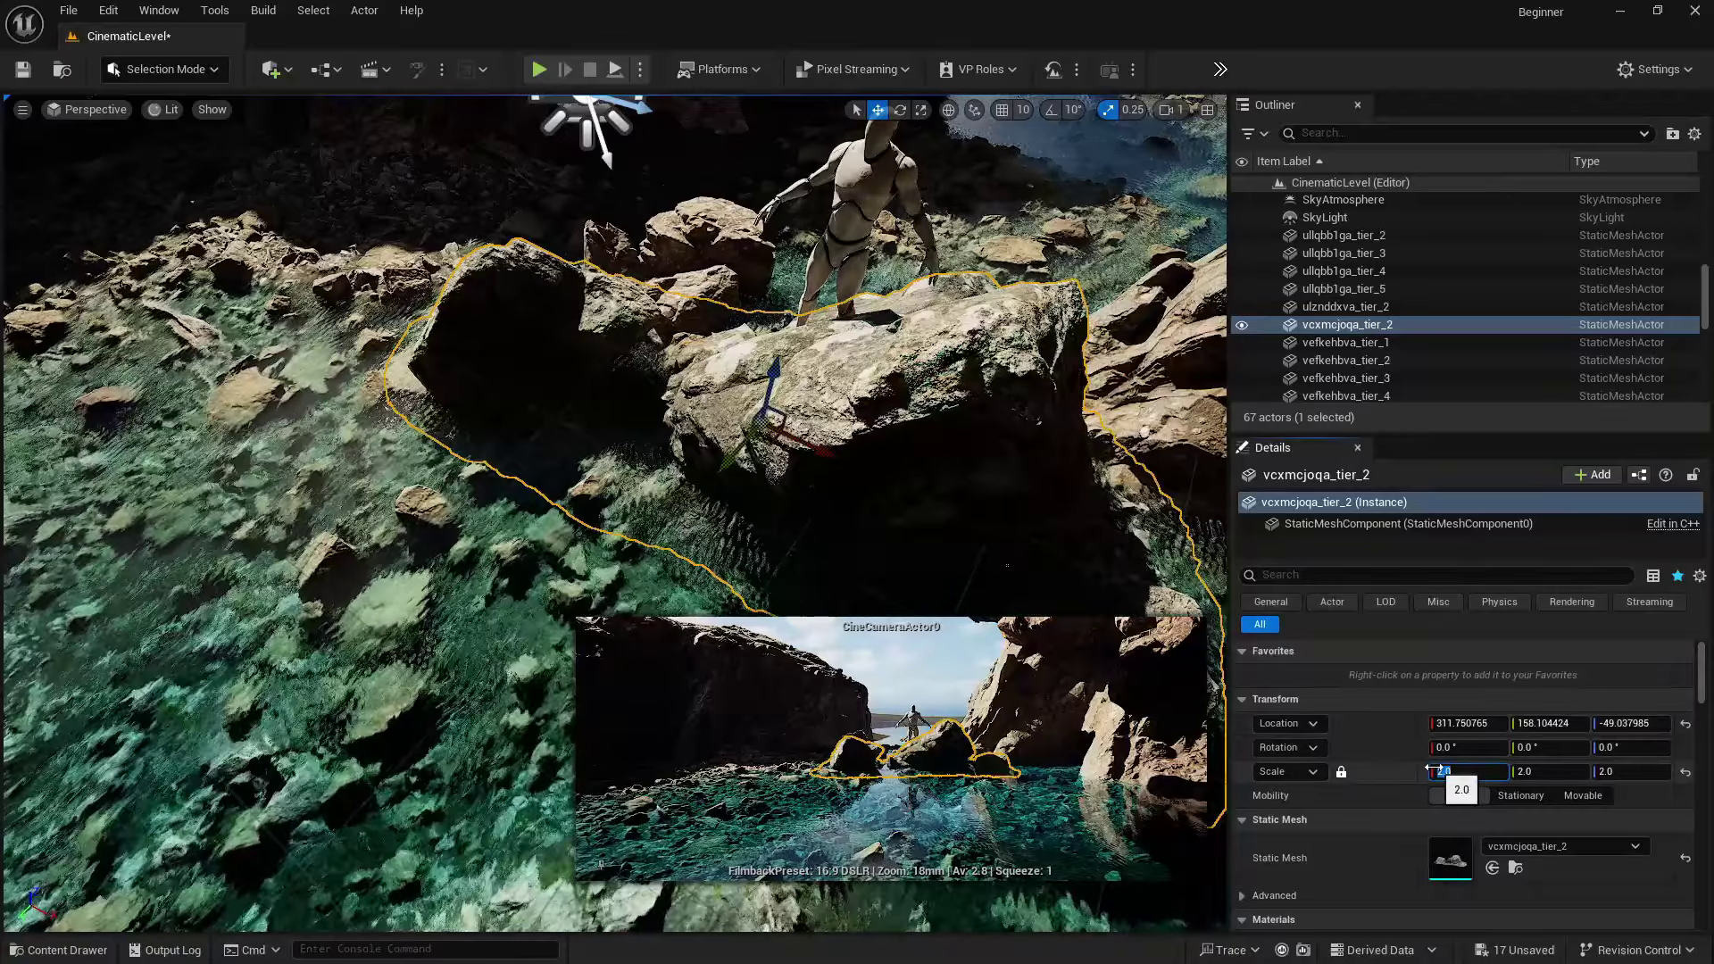
- Shift the distant cliff veqnci0db_tier_2 along X to about 5727, closer to the gap behind the mannequin
right_drag(867, 566, 777, 403)
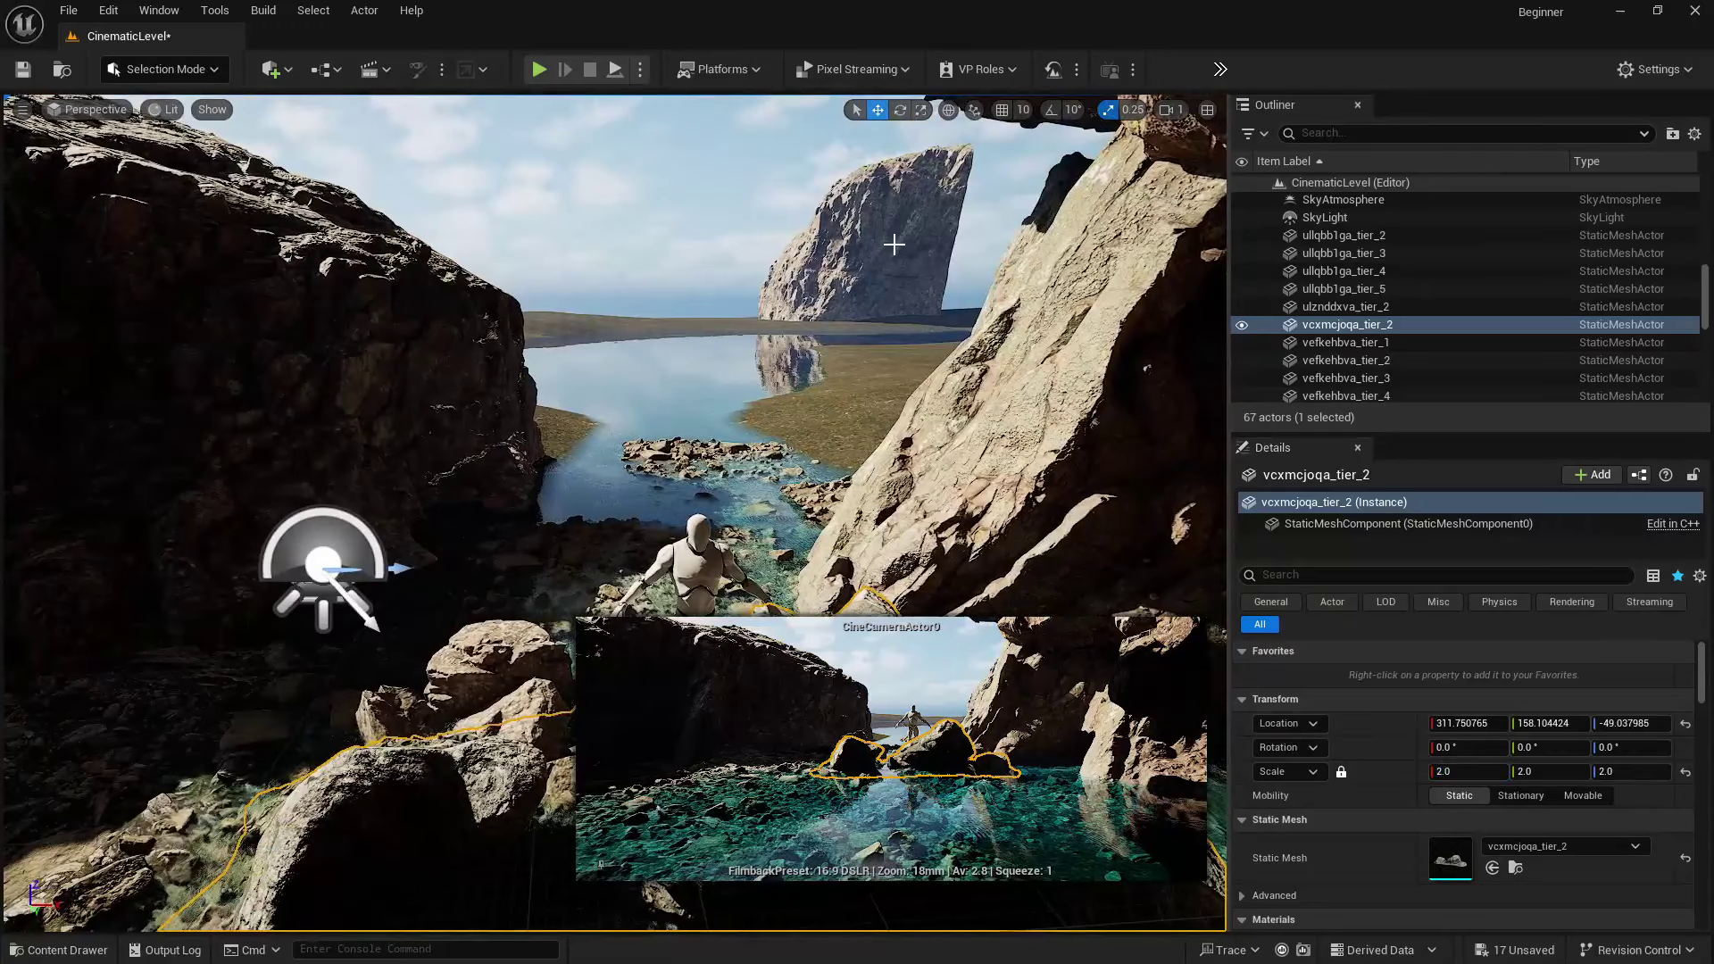
click(871, 310)
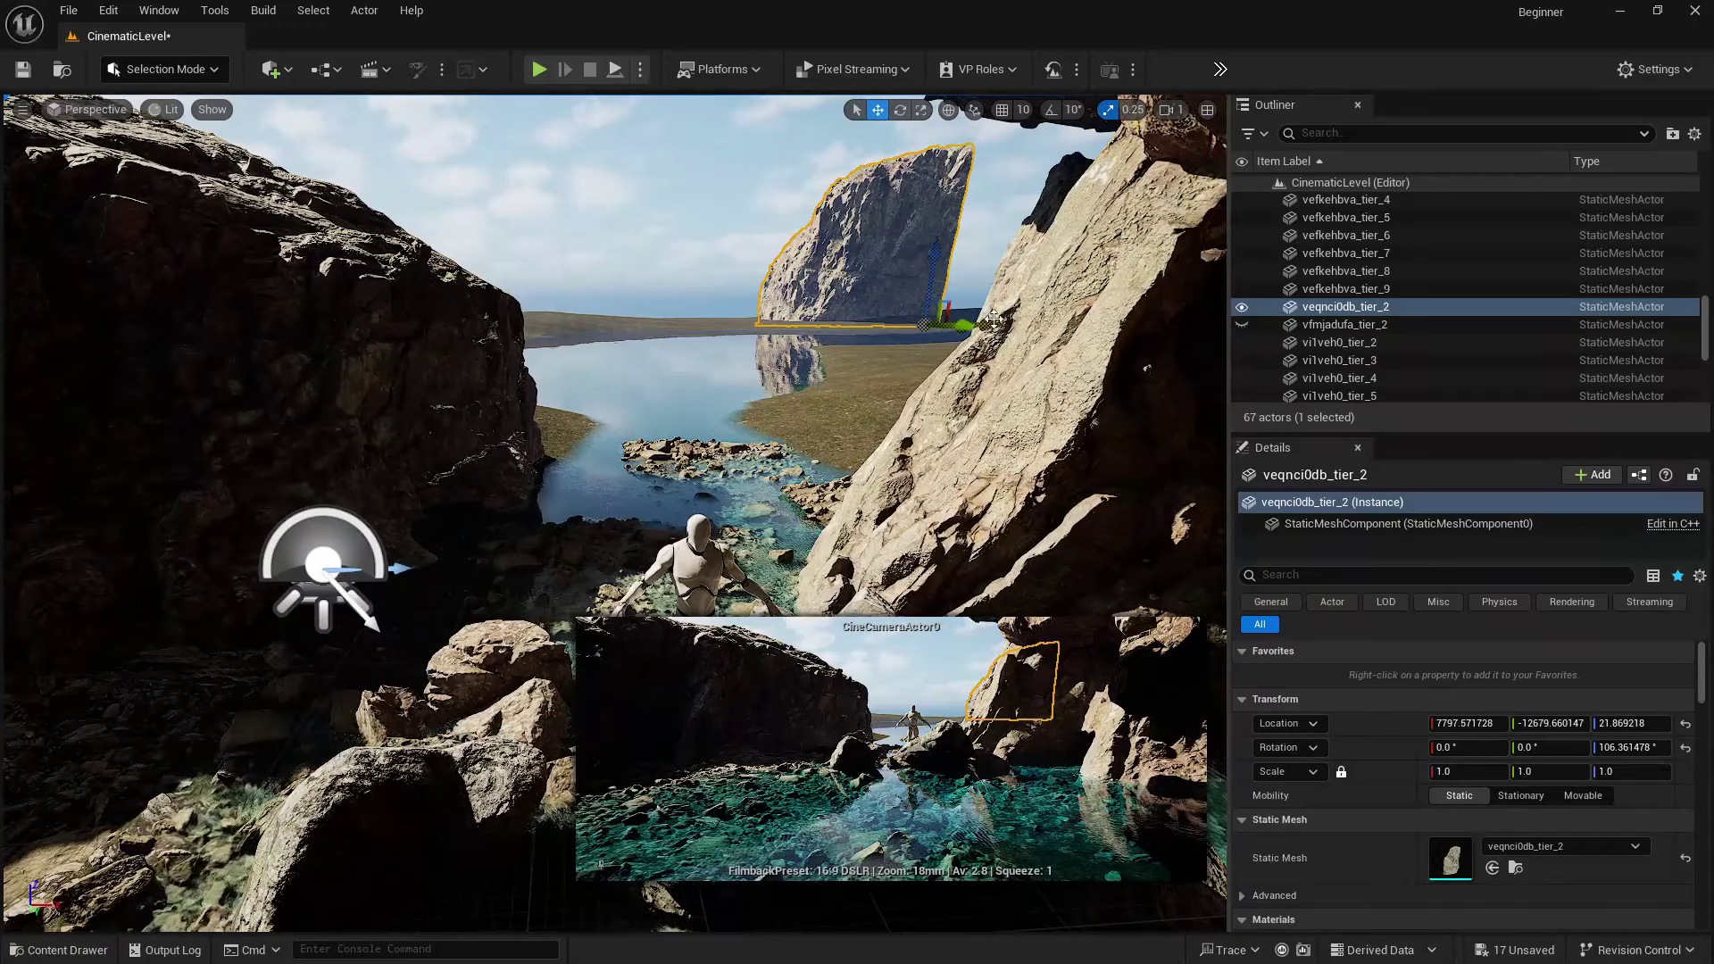
drag(993, 319, 902, 319)
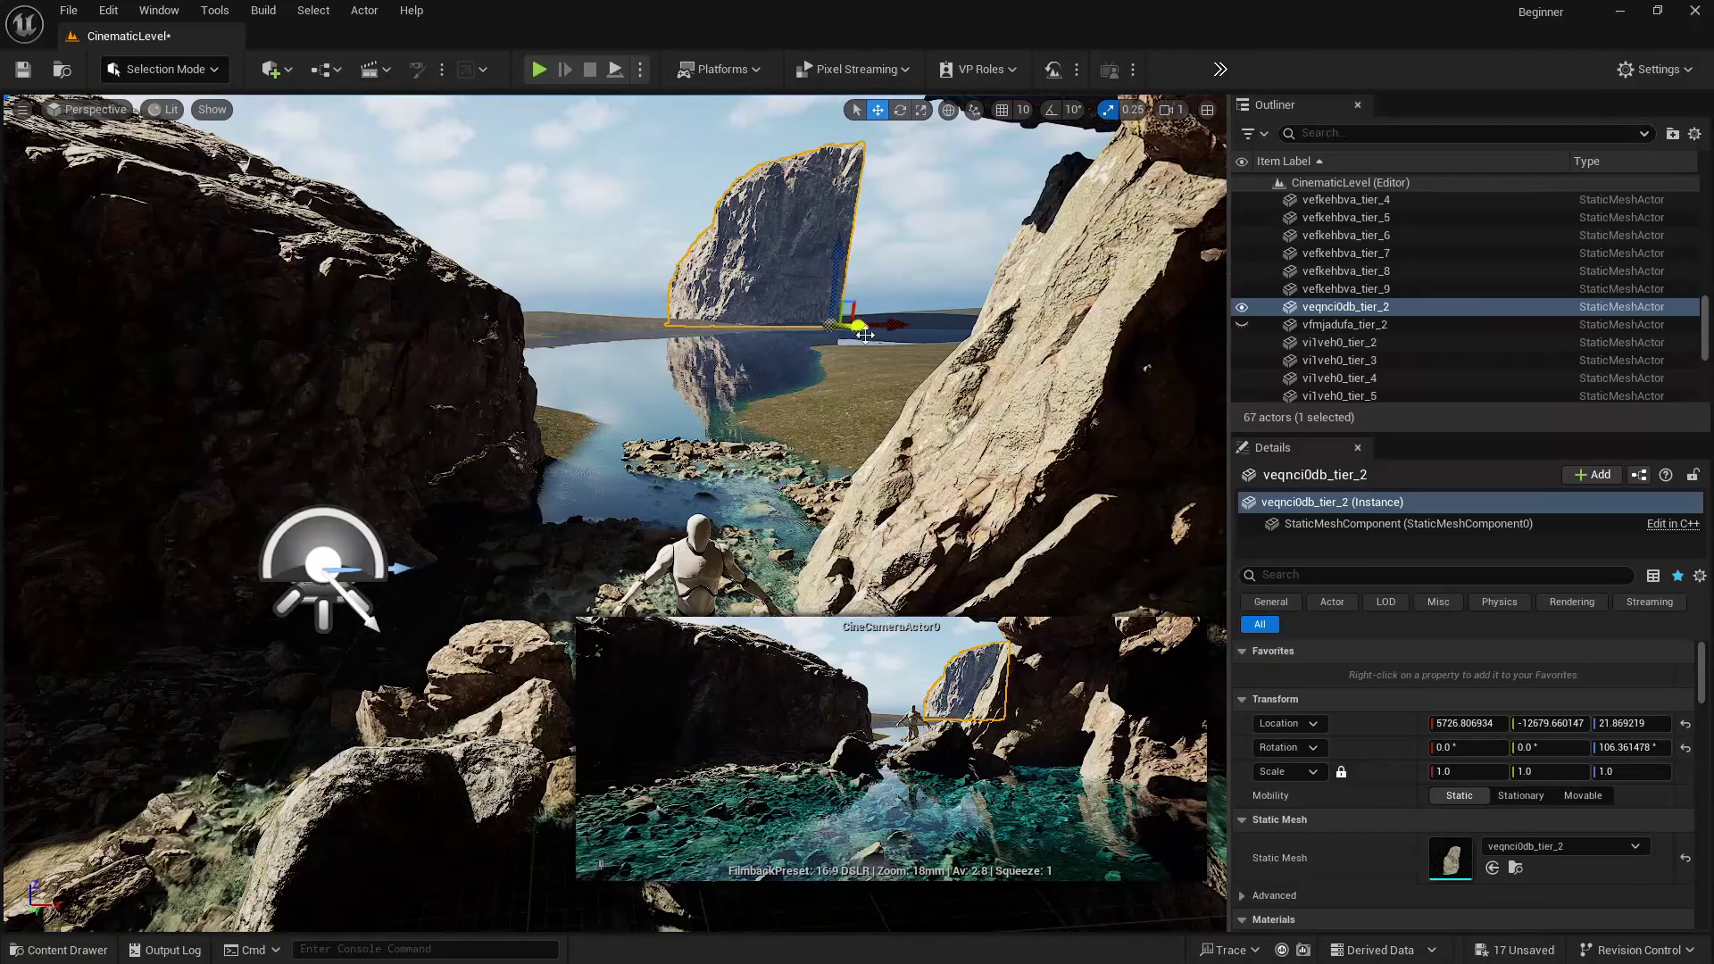
- Duplicate the distant cliff to an X position of about -750 and rotate the copy to about -14° around Z
alt+drag(894, 322, 591, 324)
key(e)
key(w)
key(ctrl+z)
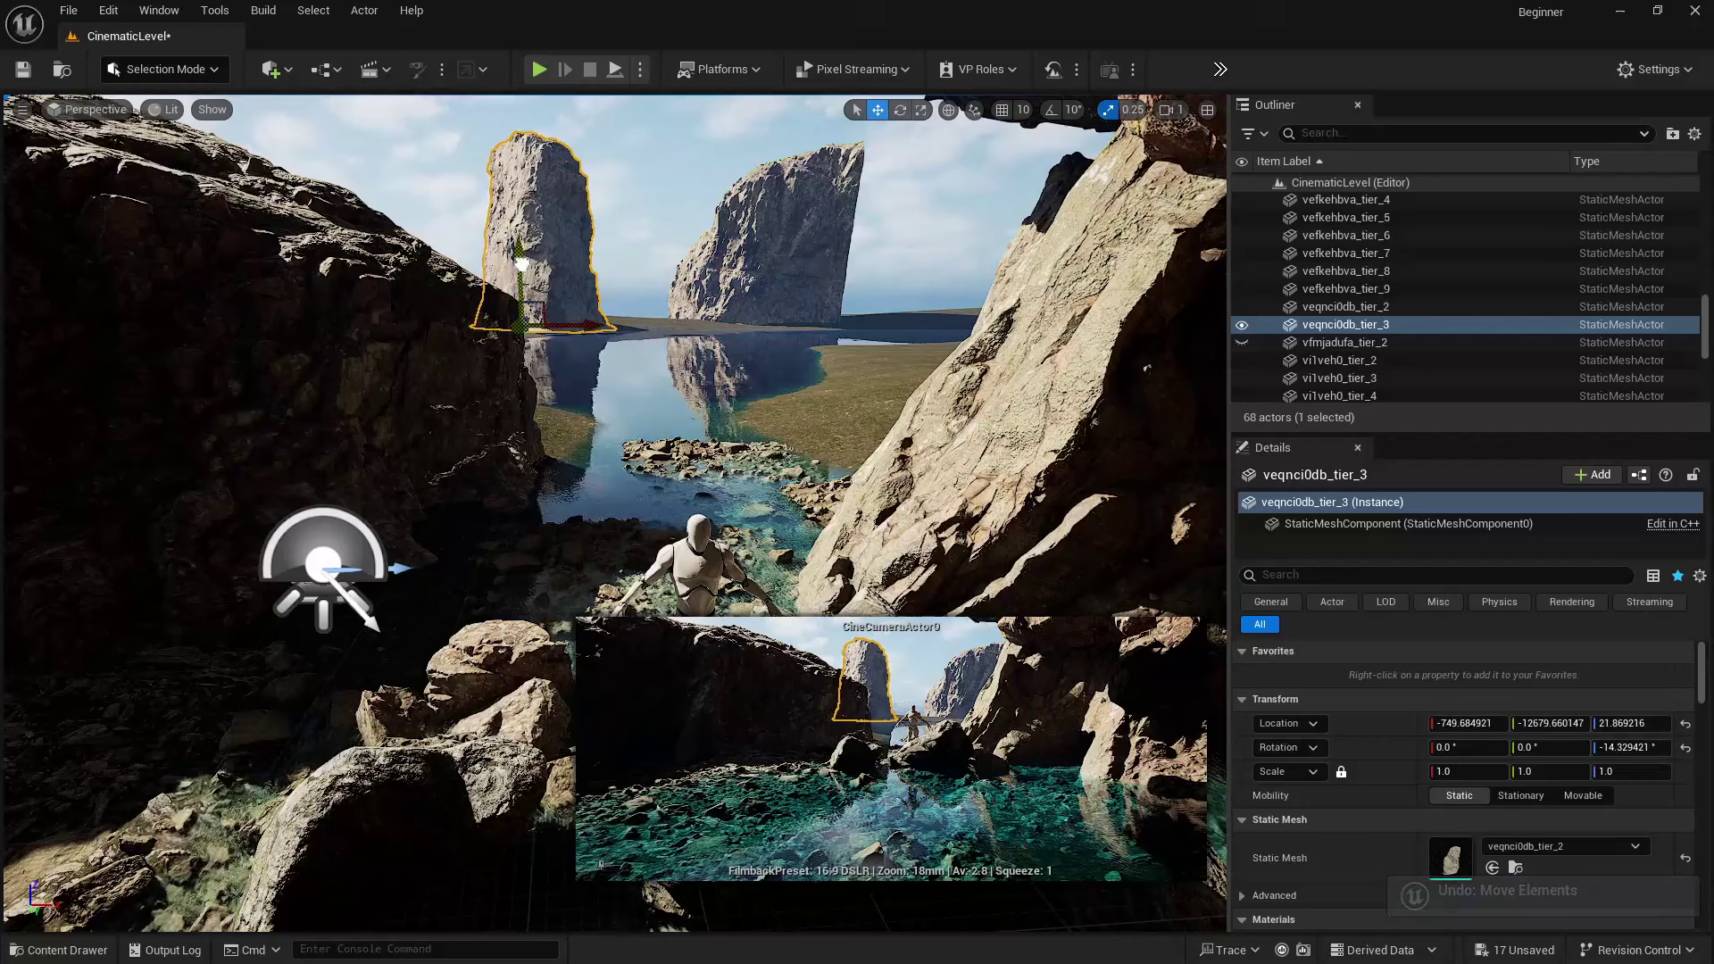
- Lower the duplicated cliff to a height of about -128 and push it back along Y to about -14145
drag(521, 264, 515, 273)
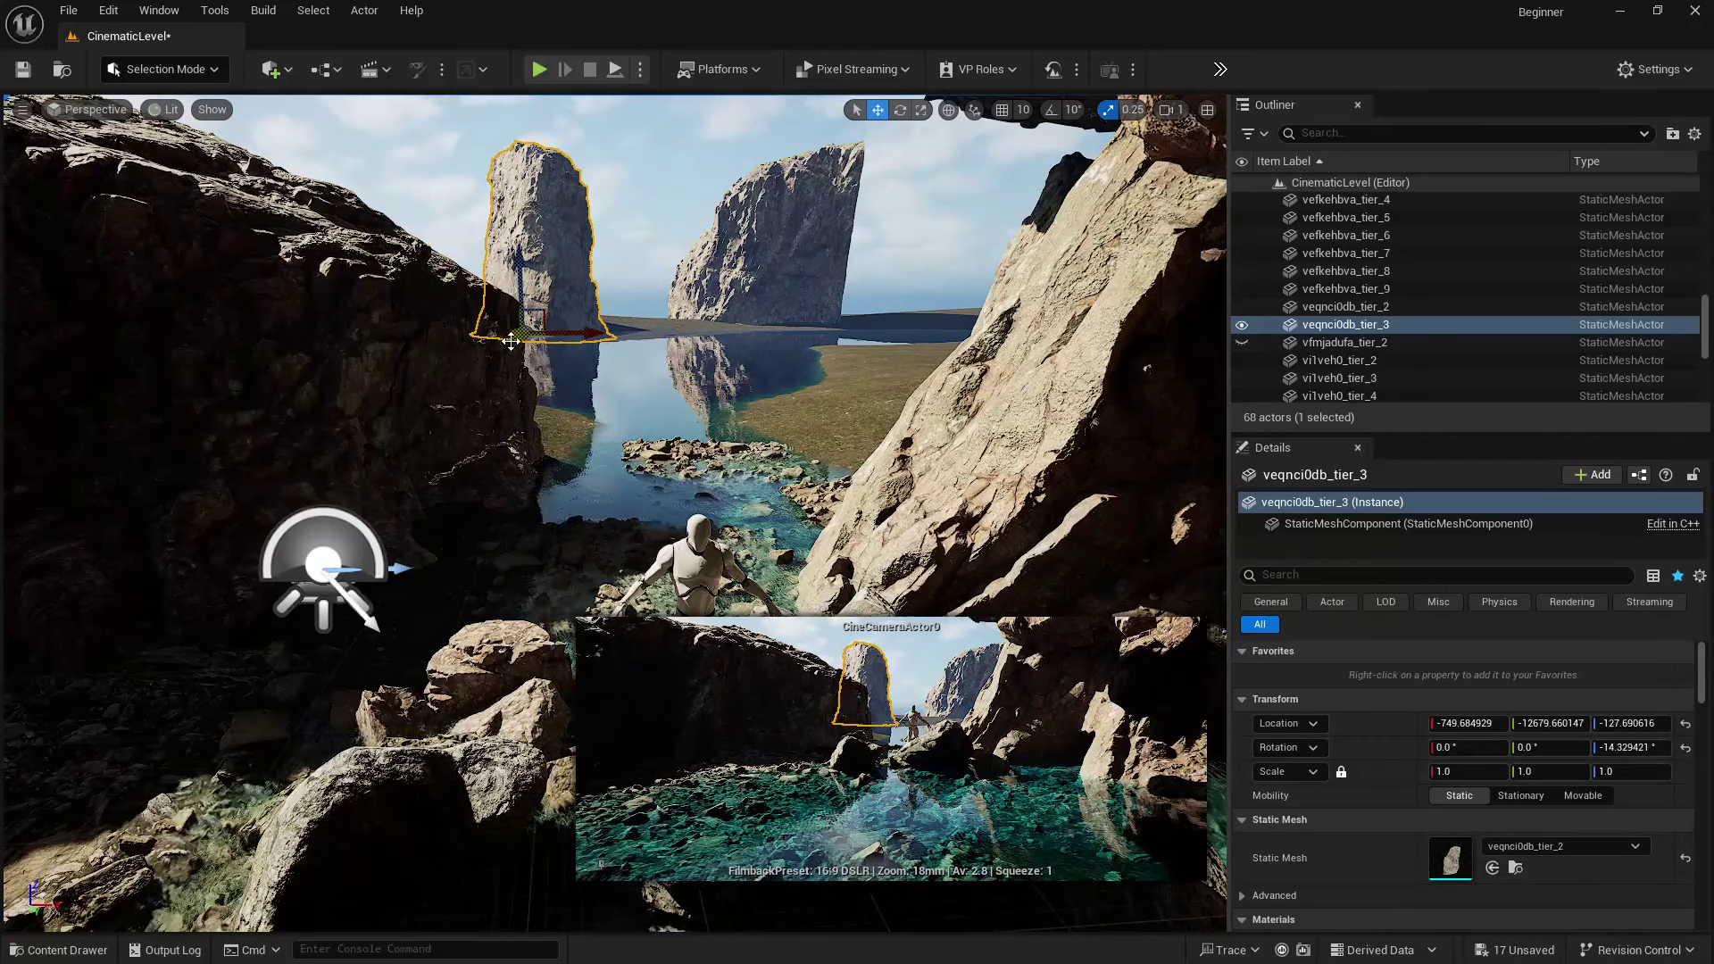
drag(511, 341, 517, 336)
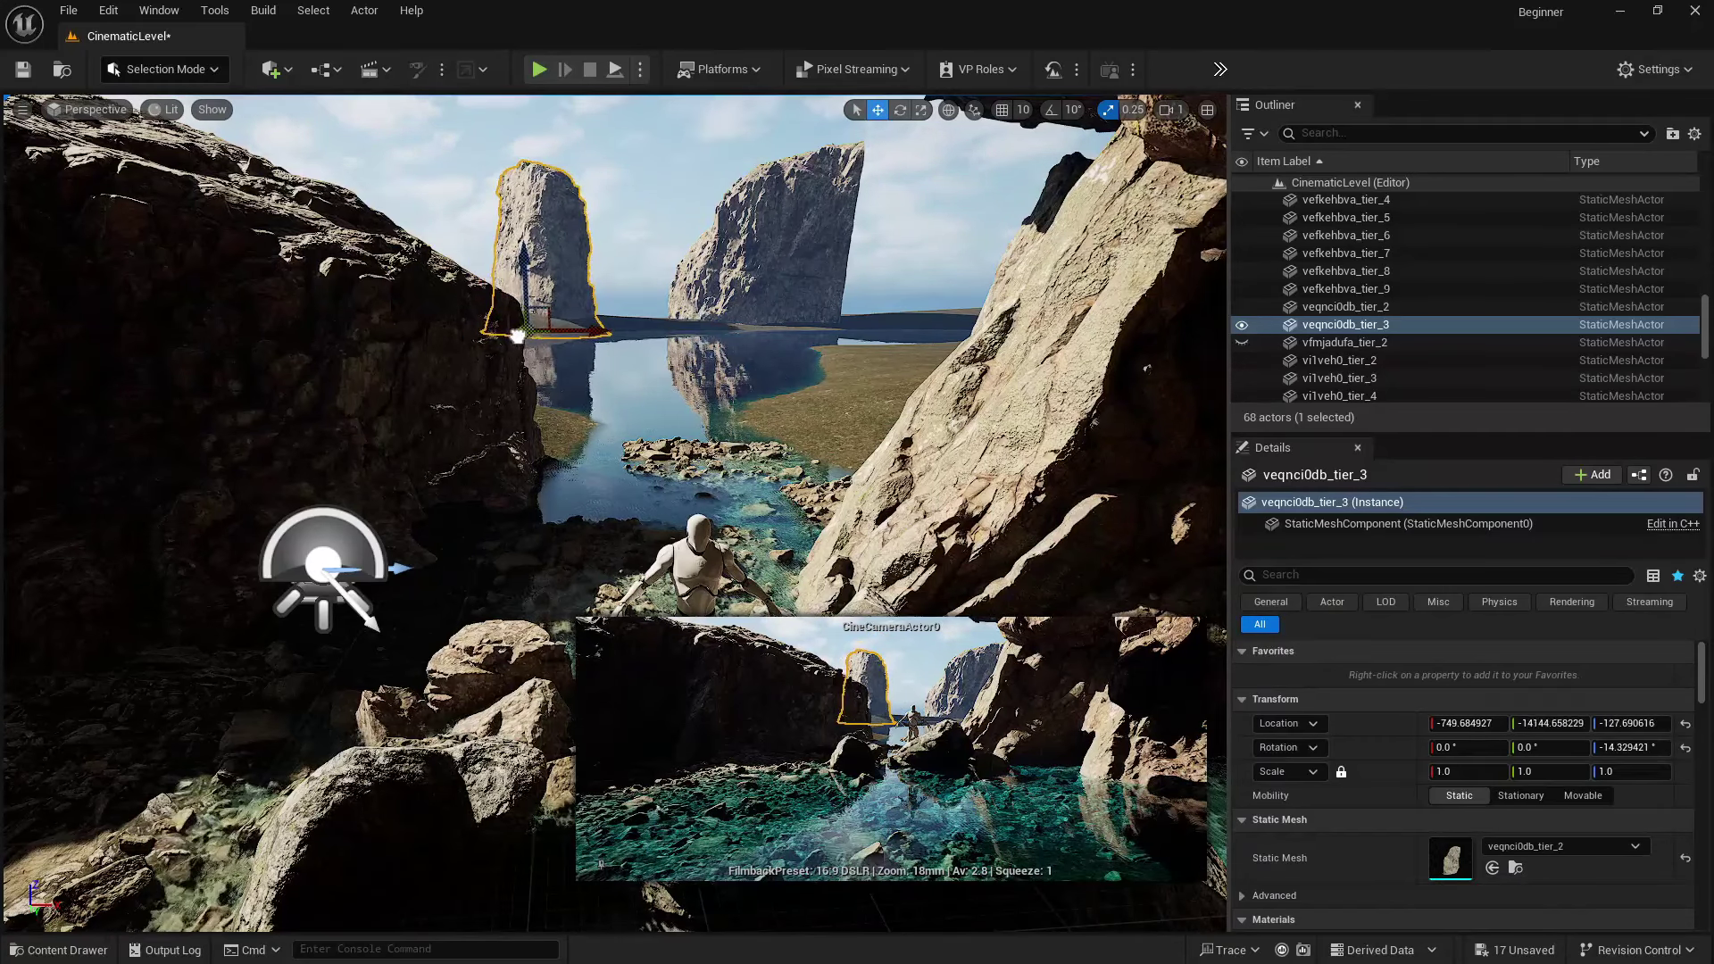
click(641, 270)
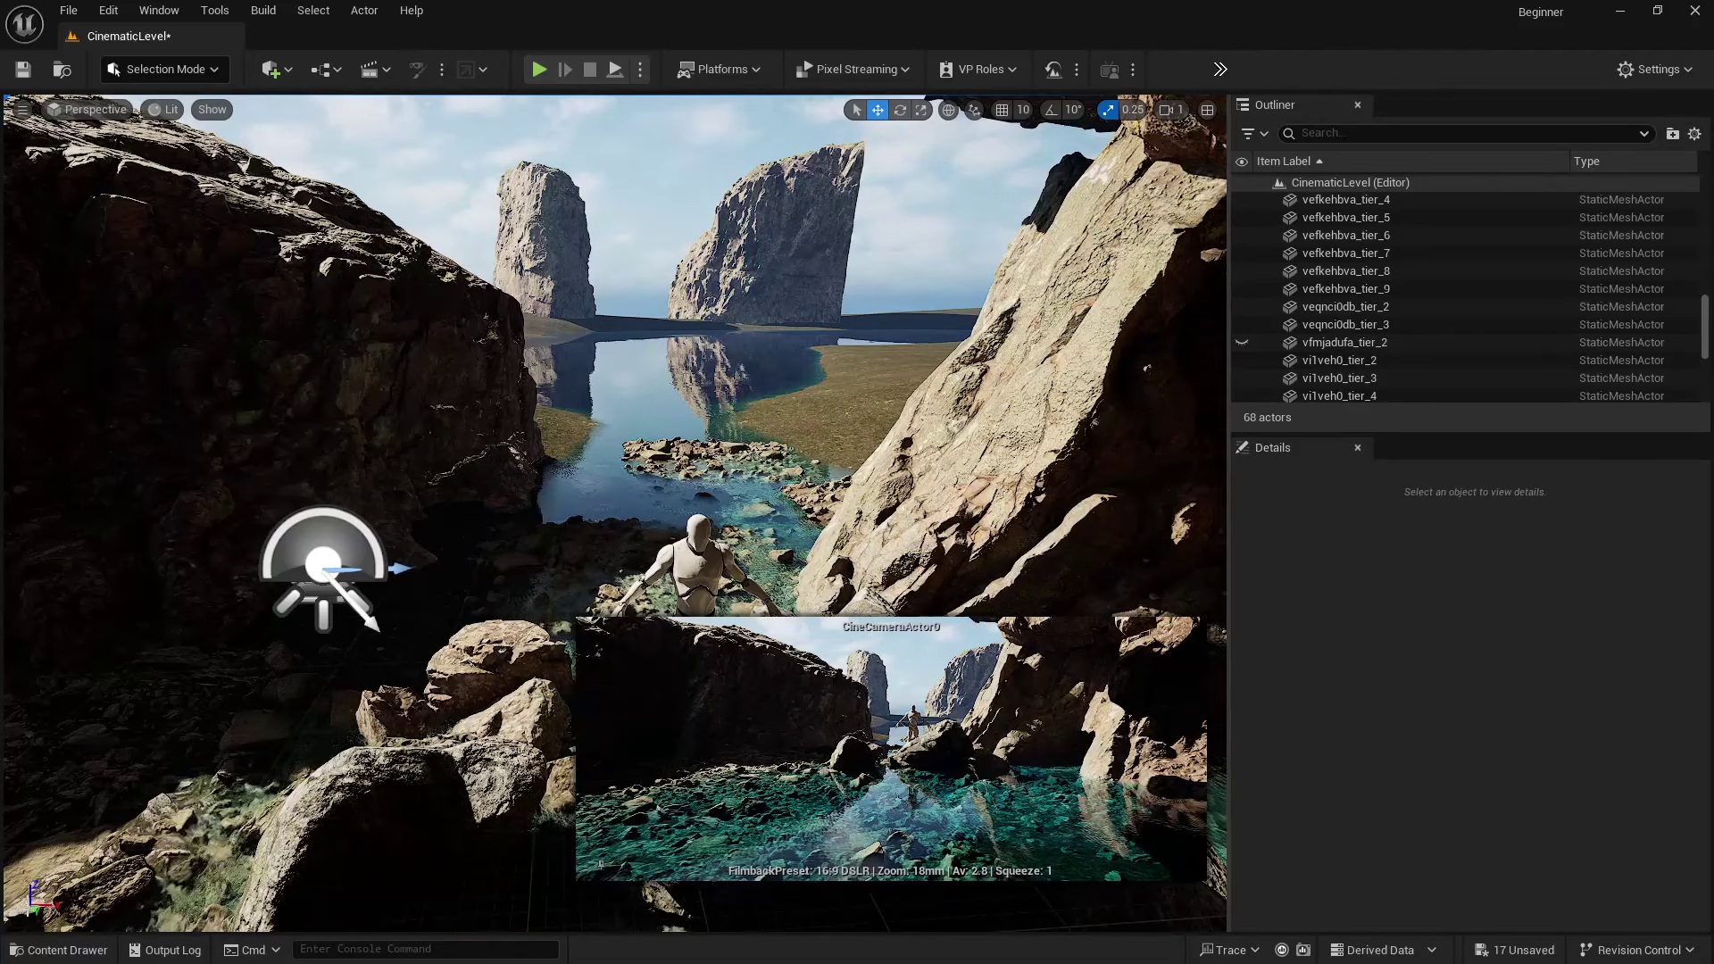
- Duplicate the cliff farther back between the other two, at X about 3760 and Y about -20721, rotated about 40° around Z
click(555, 272)
alt+drag(537, 336, 845, 328)
key(e)
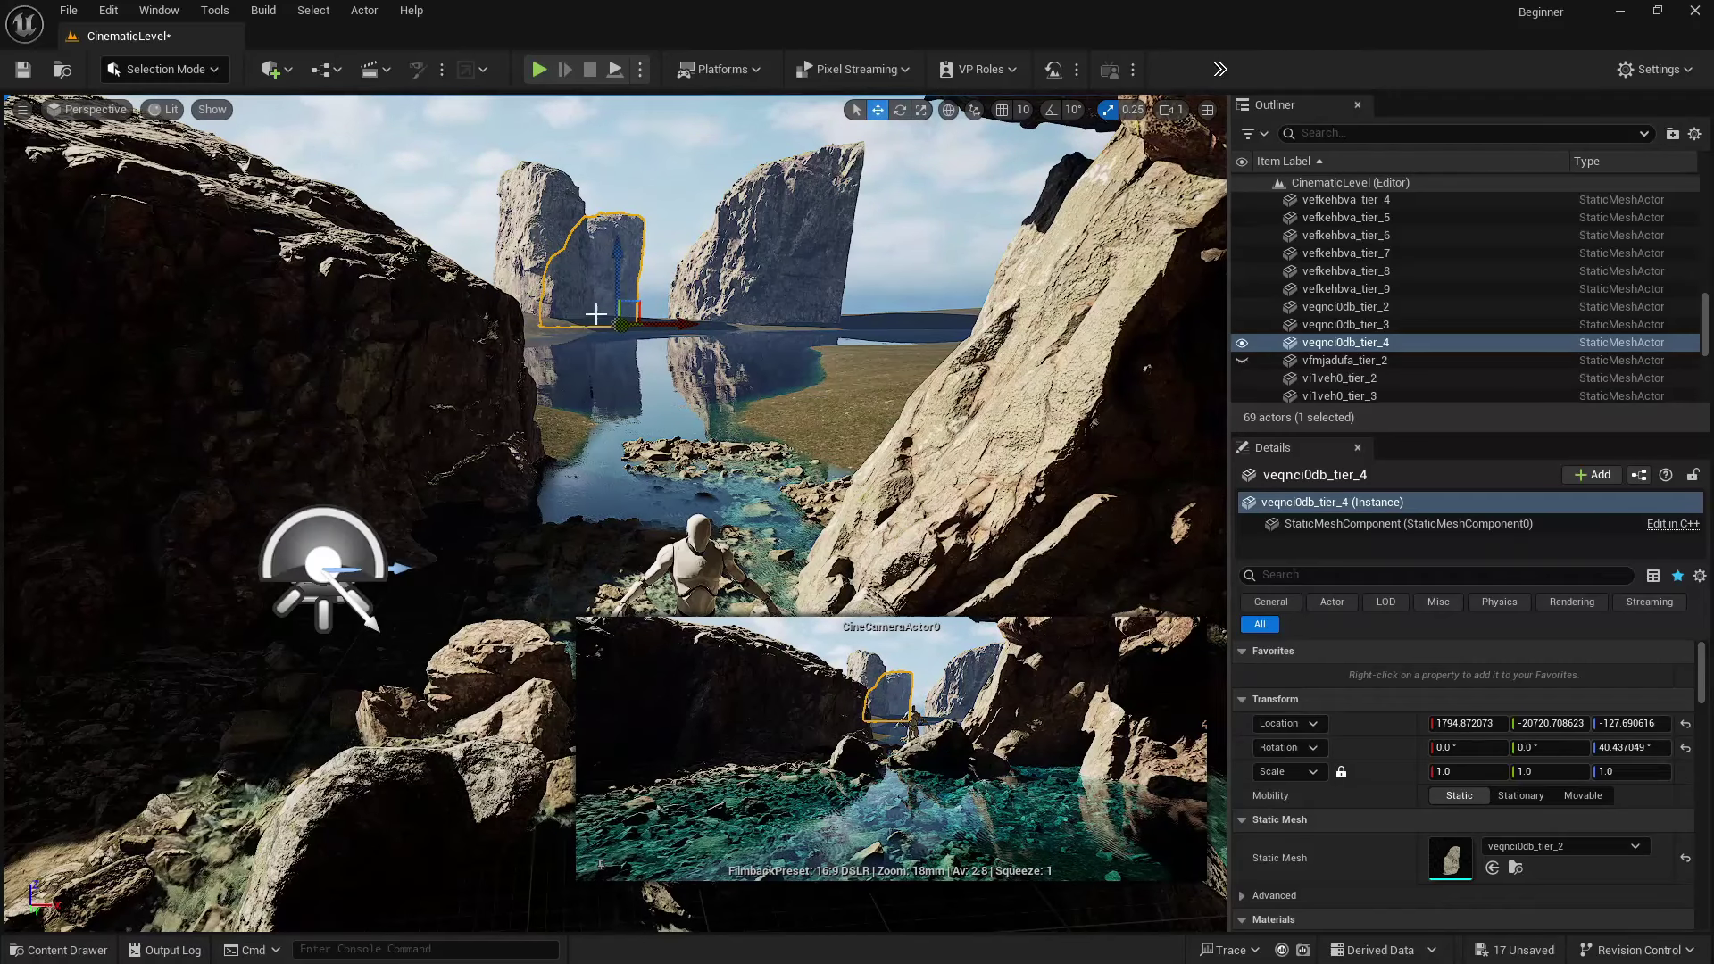
key(w)
drag(667, 320, 730, 318)
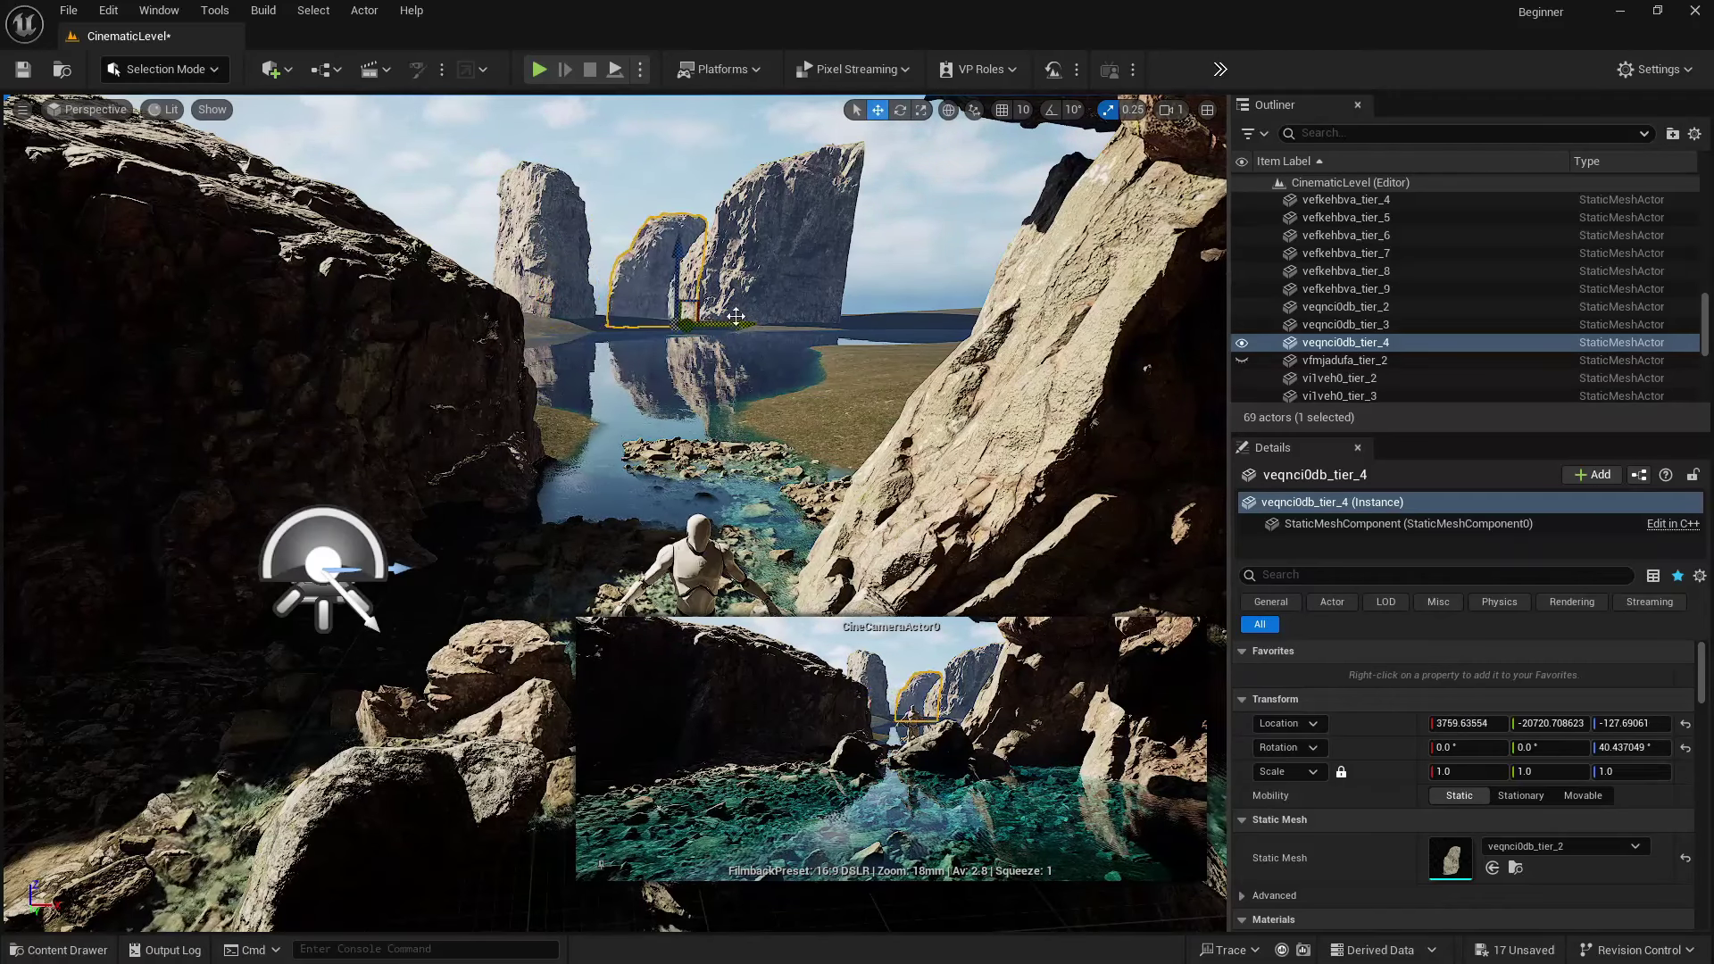
click(917, 268)
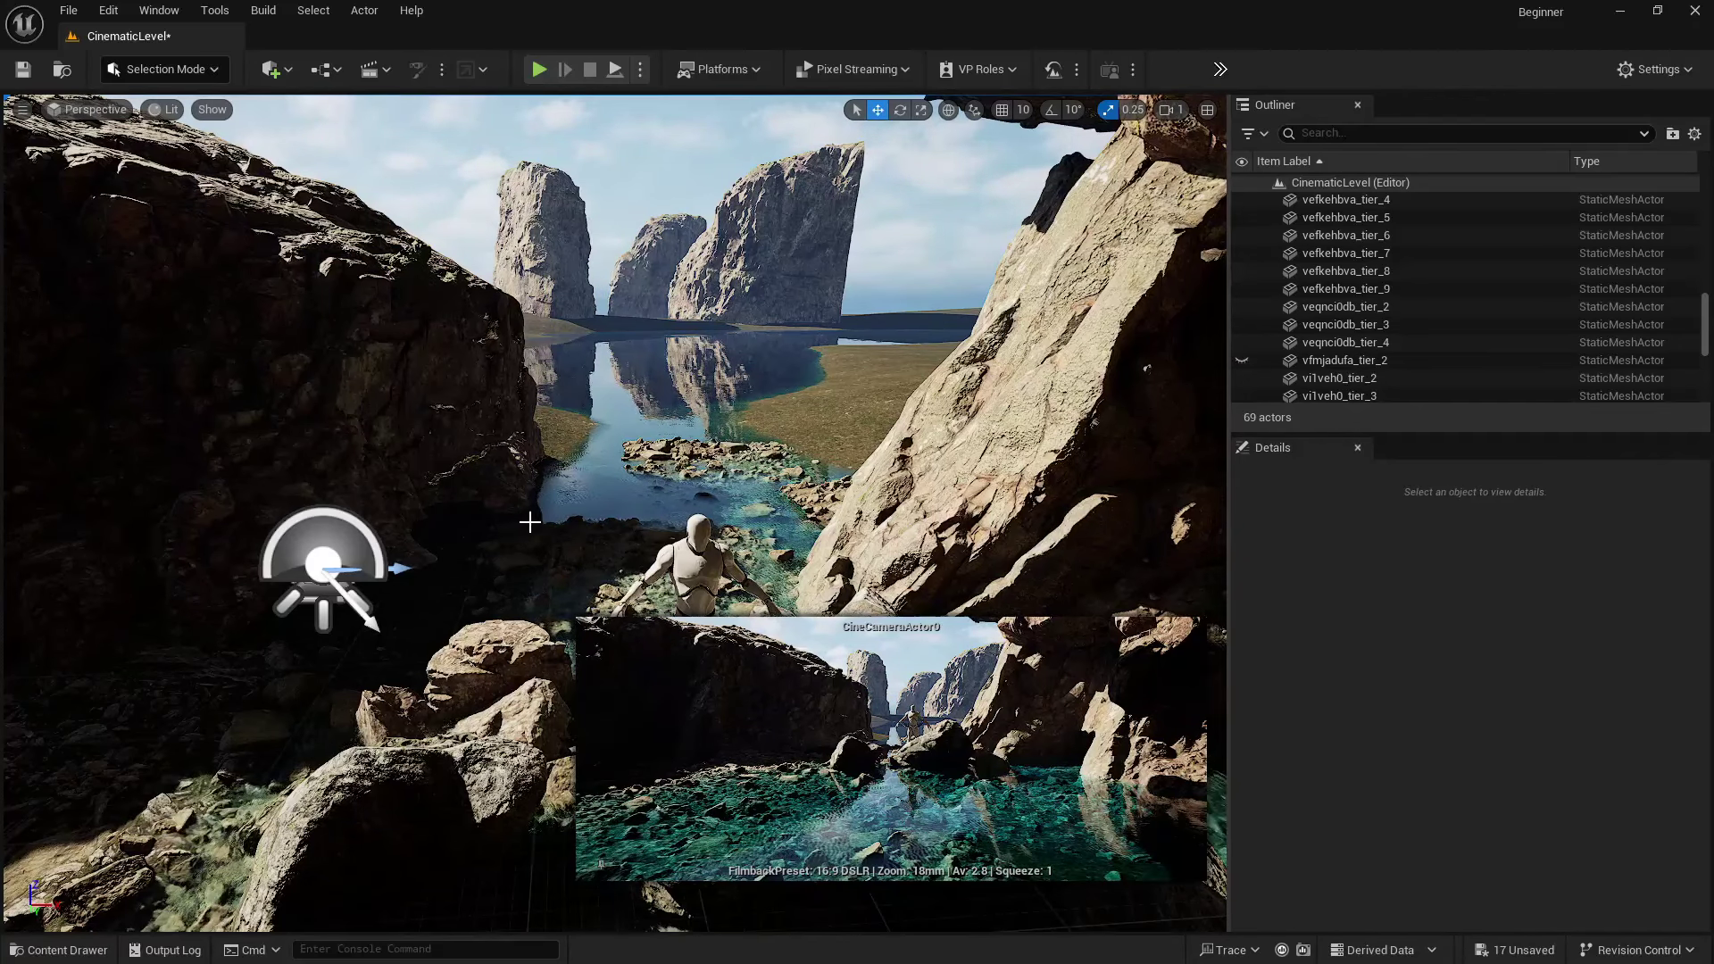
- Open the Nordic_Beach_Rocks_vepkcelqx folder in the project content
click(61, 950)
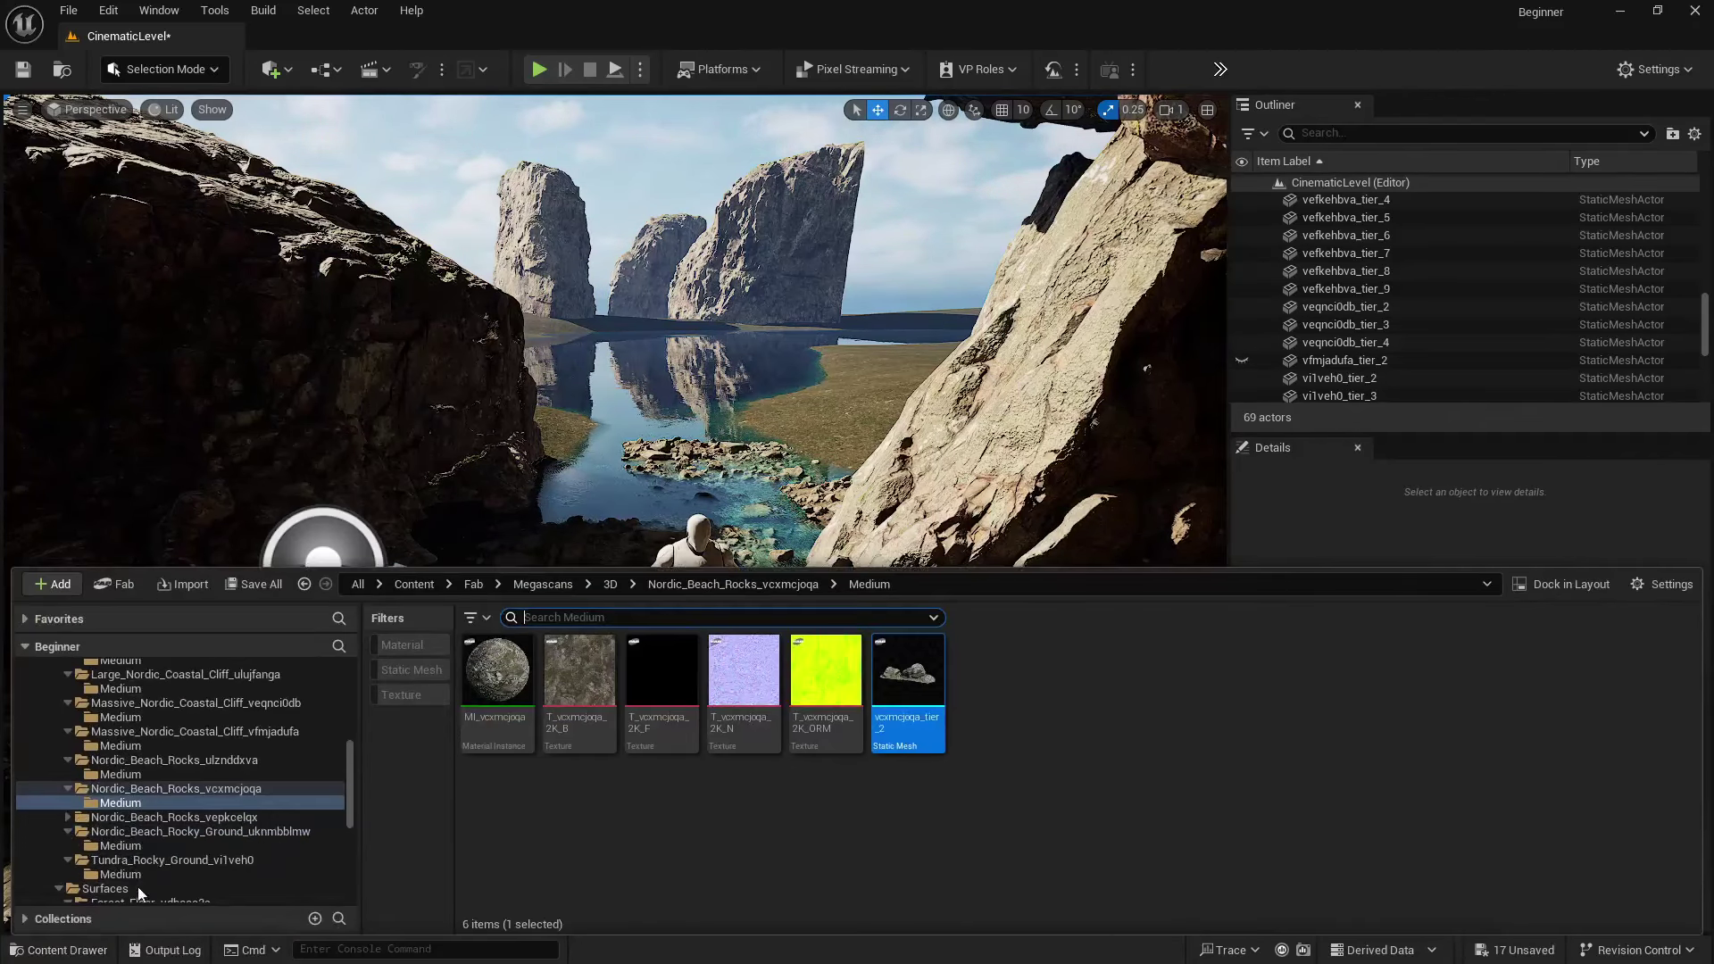
click(197, 817)
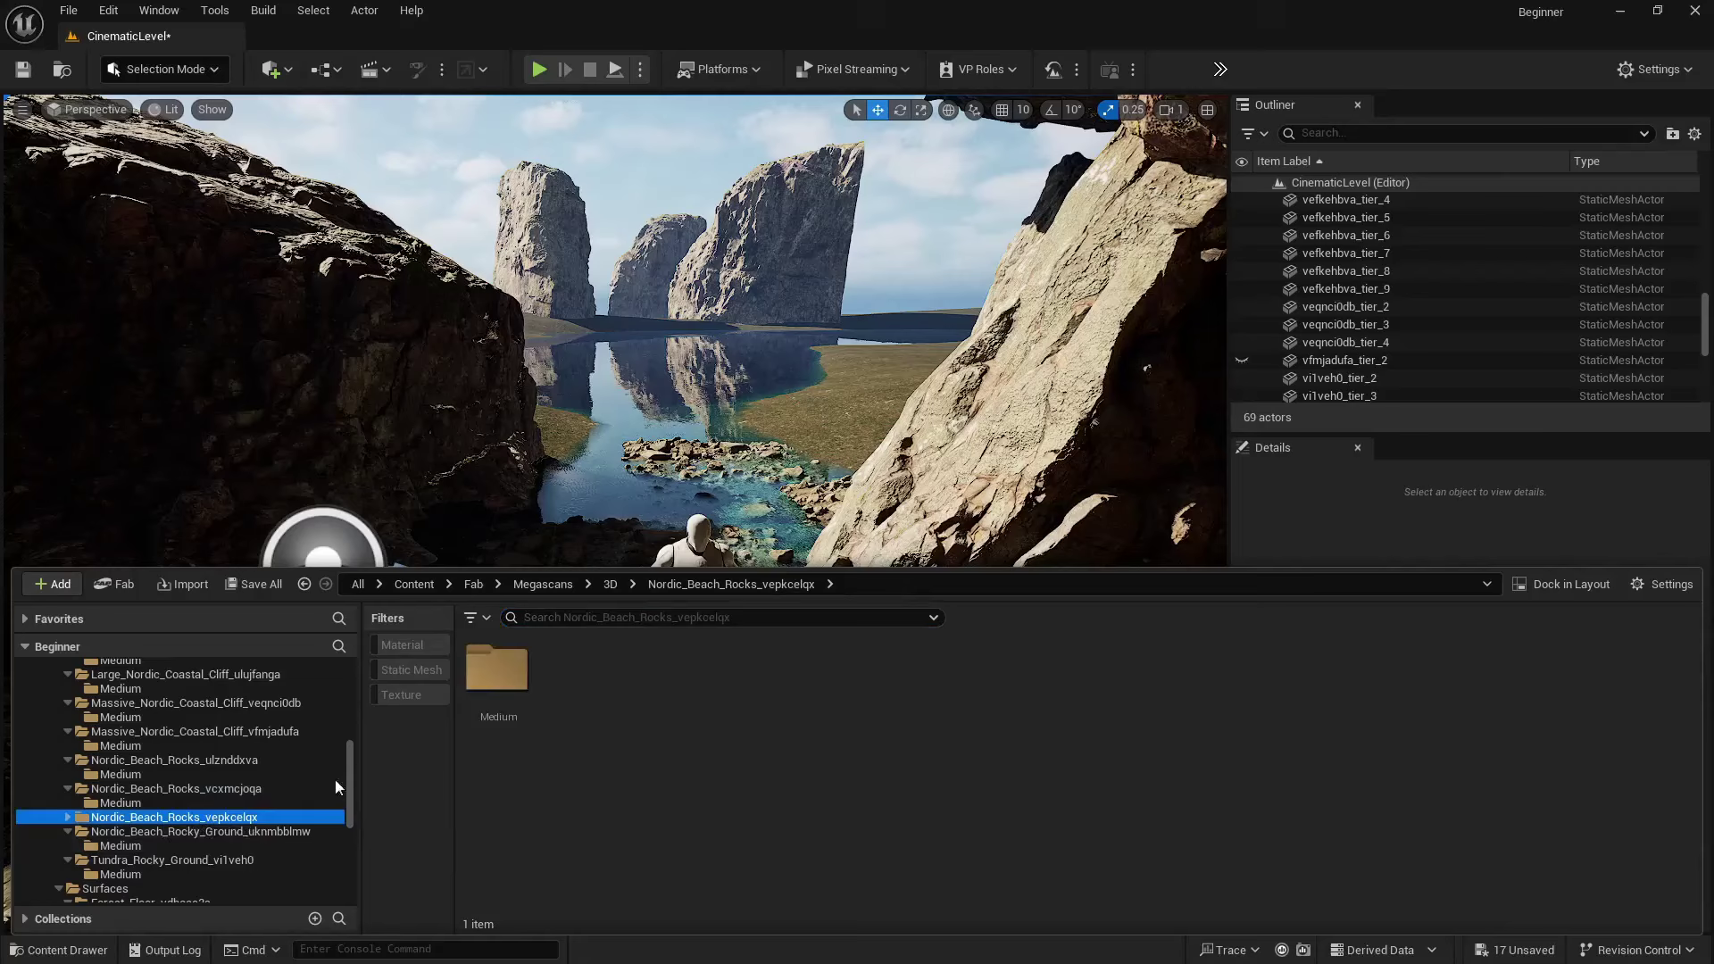
- Add the Nordic_Beach_Rocks_vepkcelqx mesh to the stream gap behind the mannequin and lower it to a Z location of about -81
double_click(496, 669)
drag(908, 671, 613, 485)
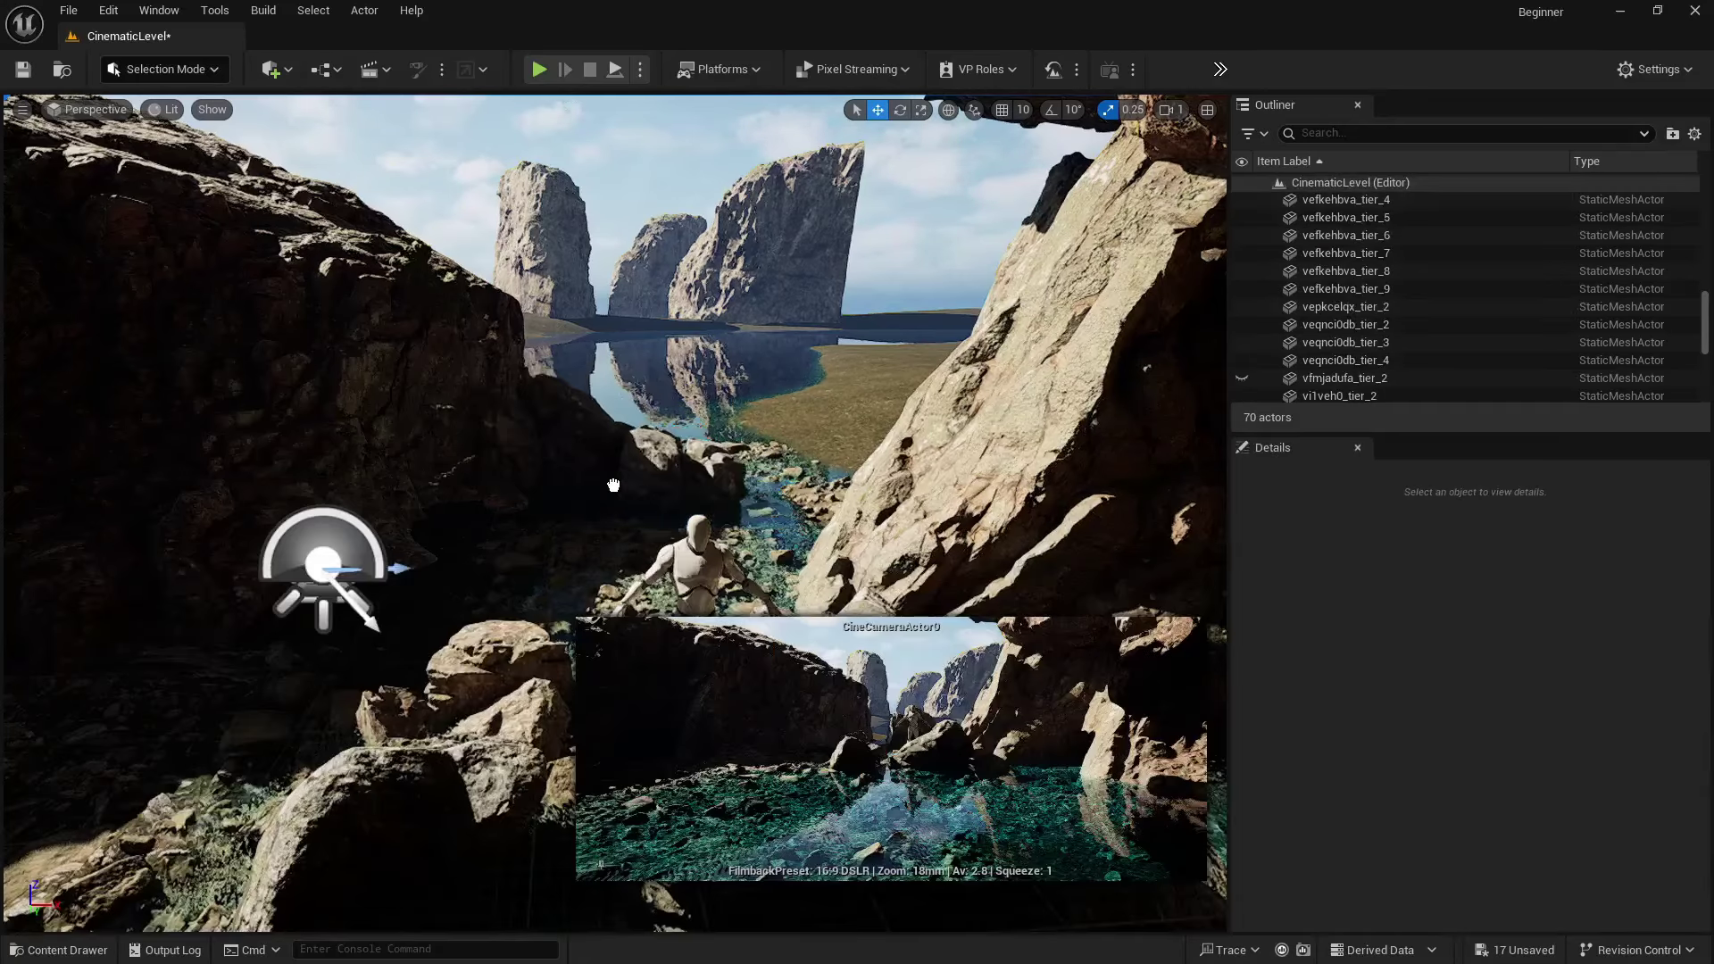
click(638, 489)
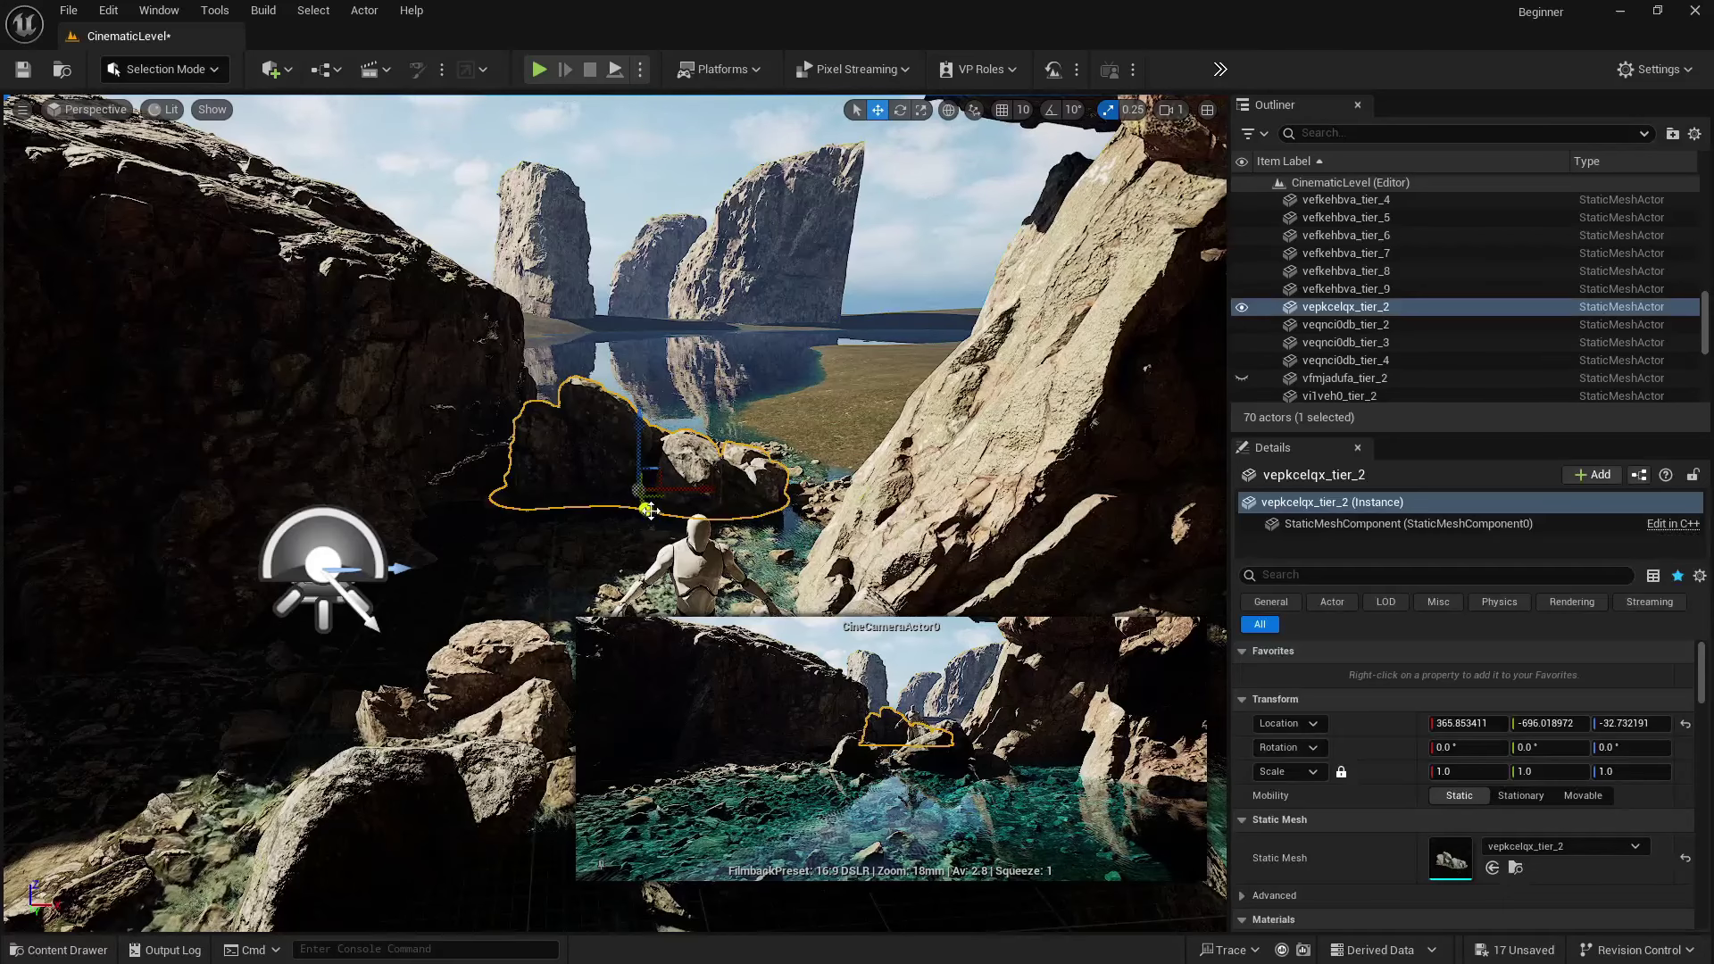
key(End)
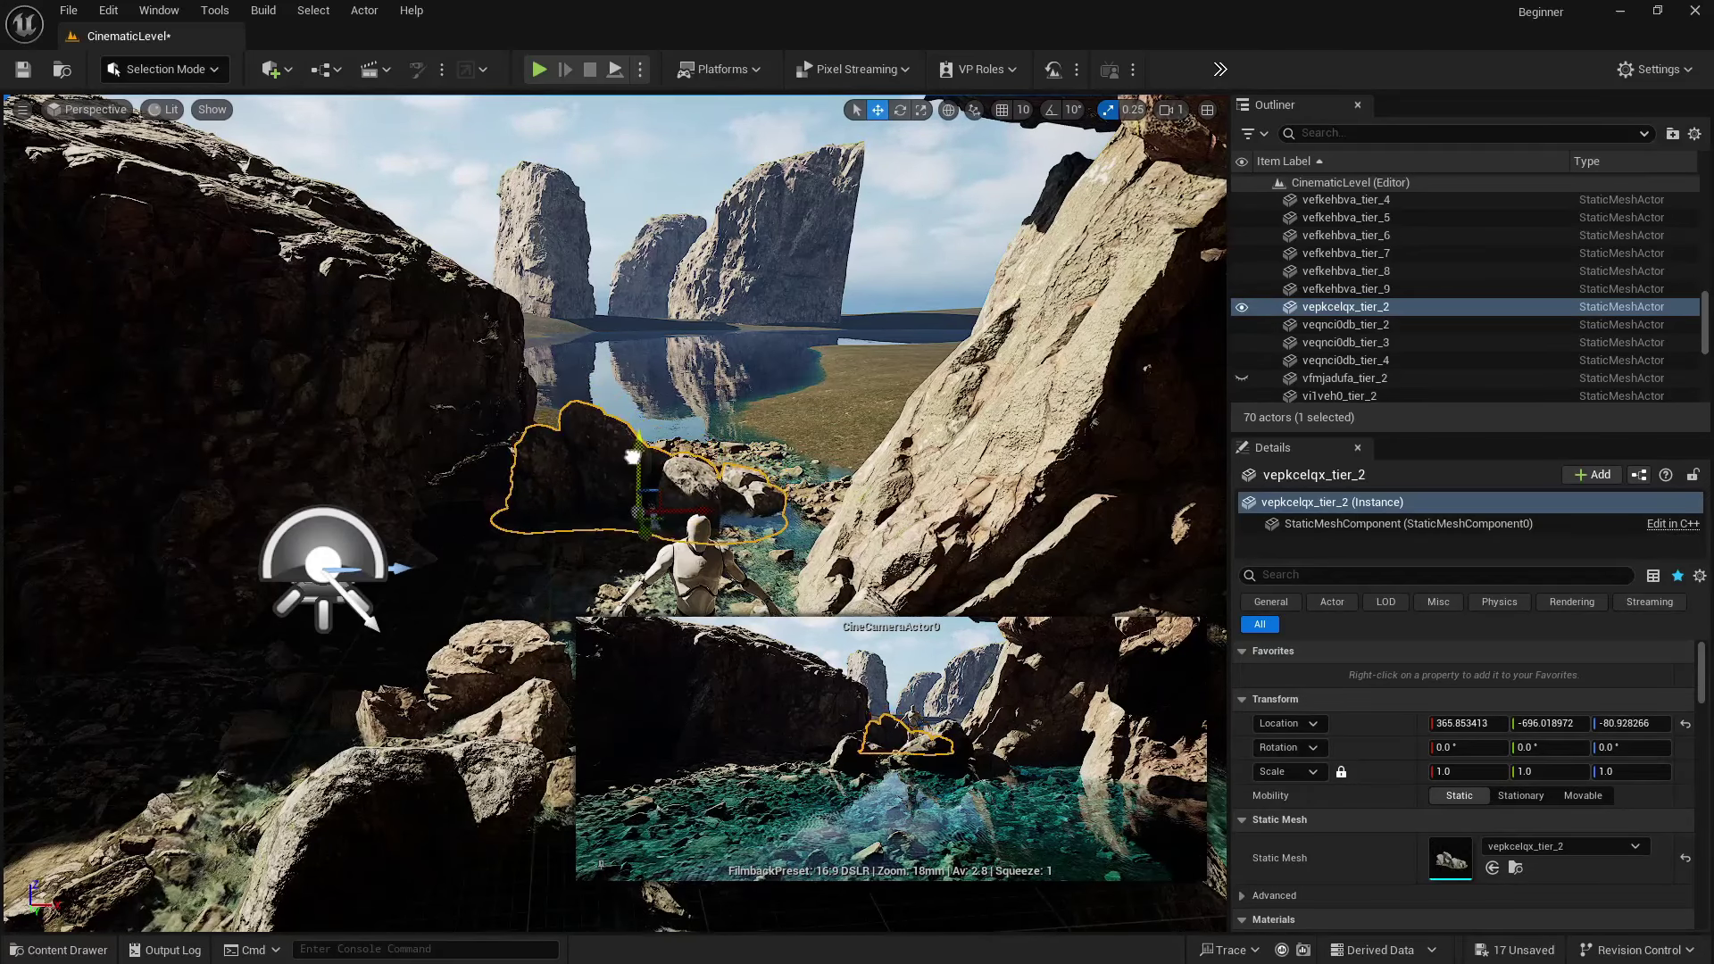
key(Escape)
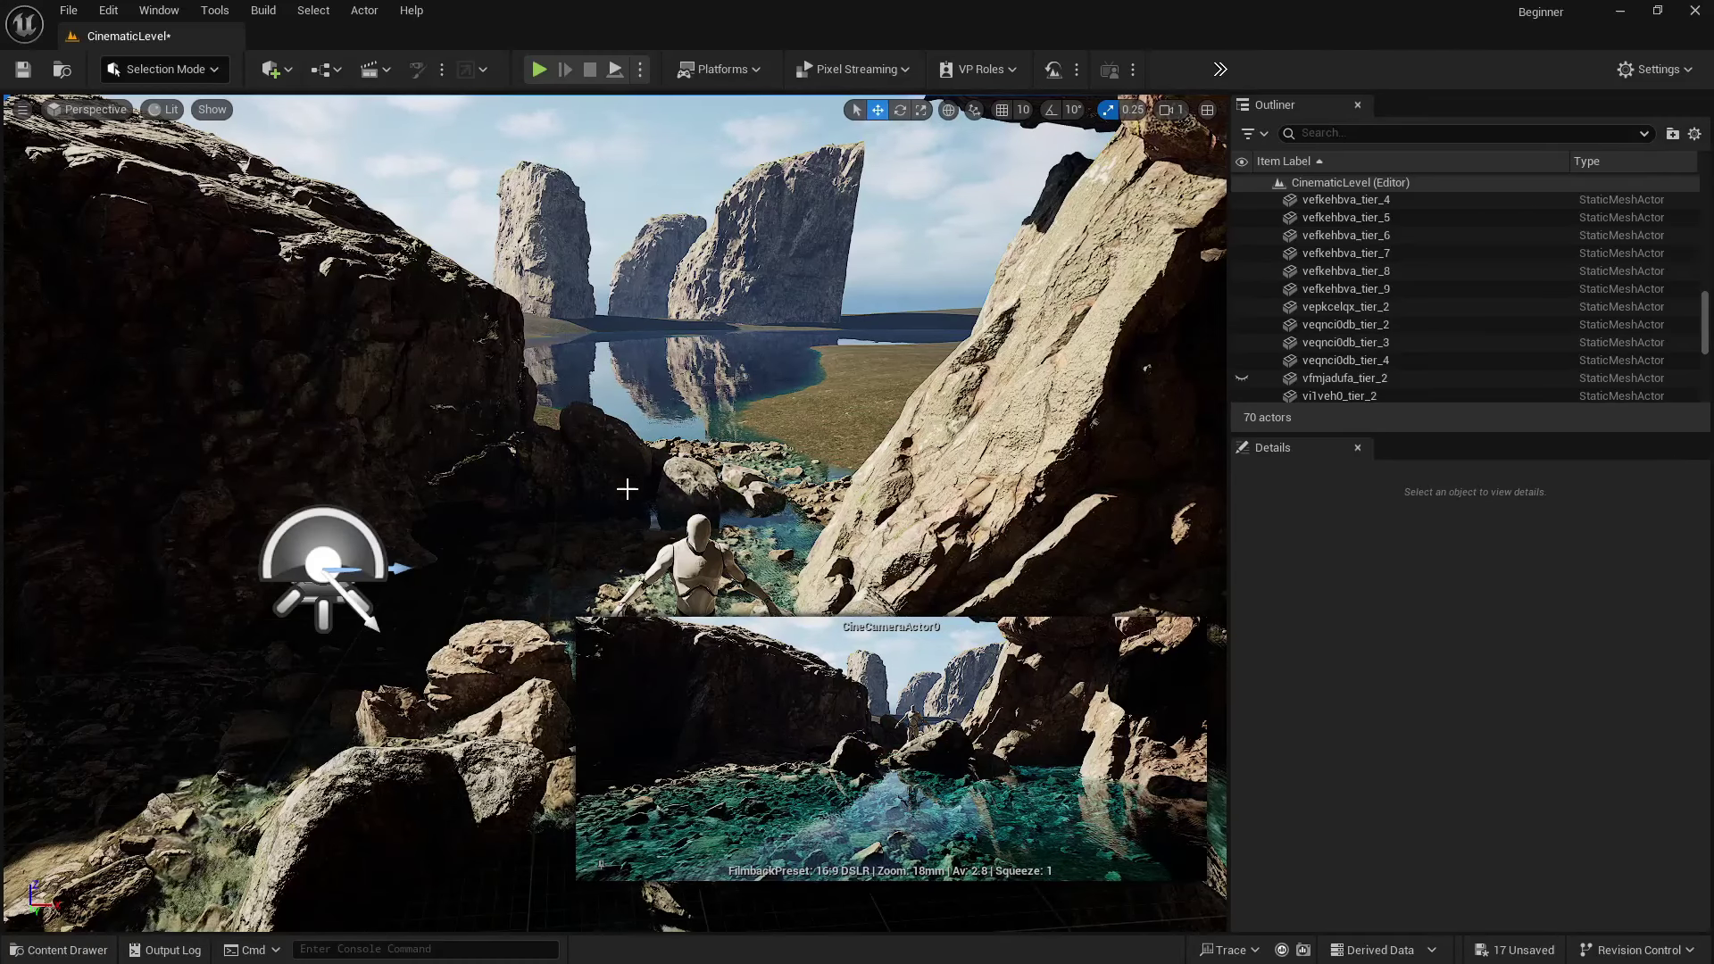
- Copy the ulznddxva_tier_2 rocks to the far water at scale 3.0, then duplicate that copy along X to about 999
click(499, 679)
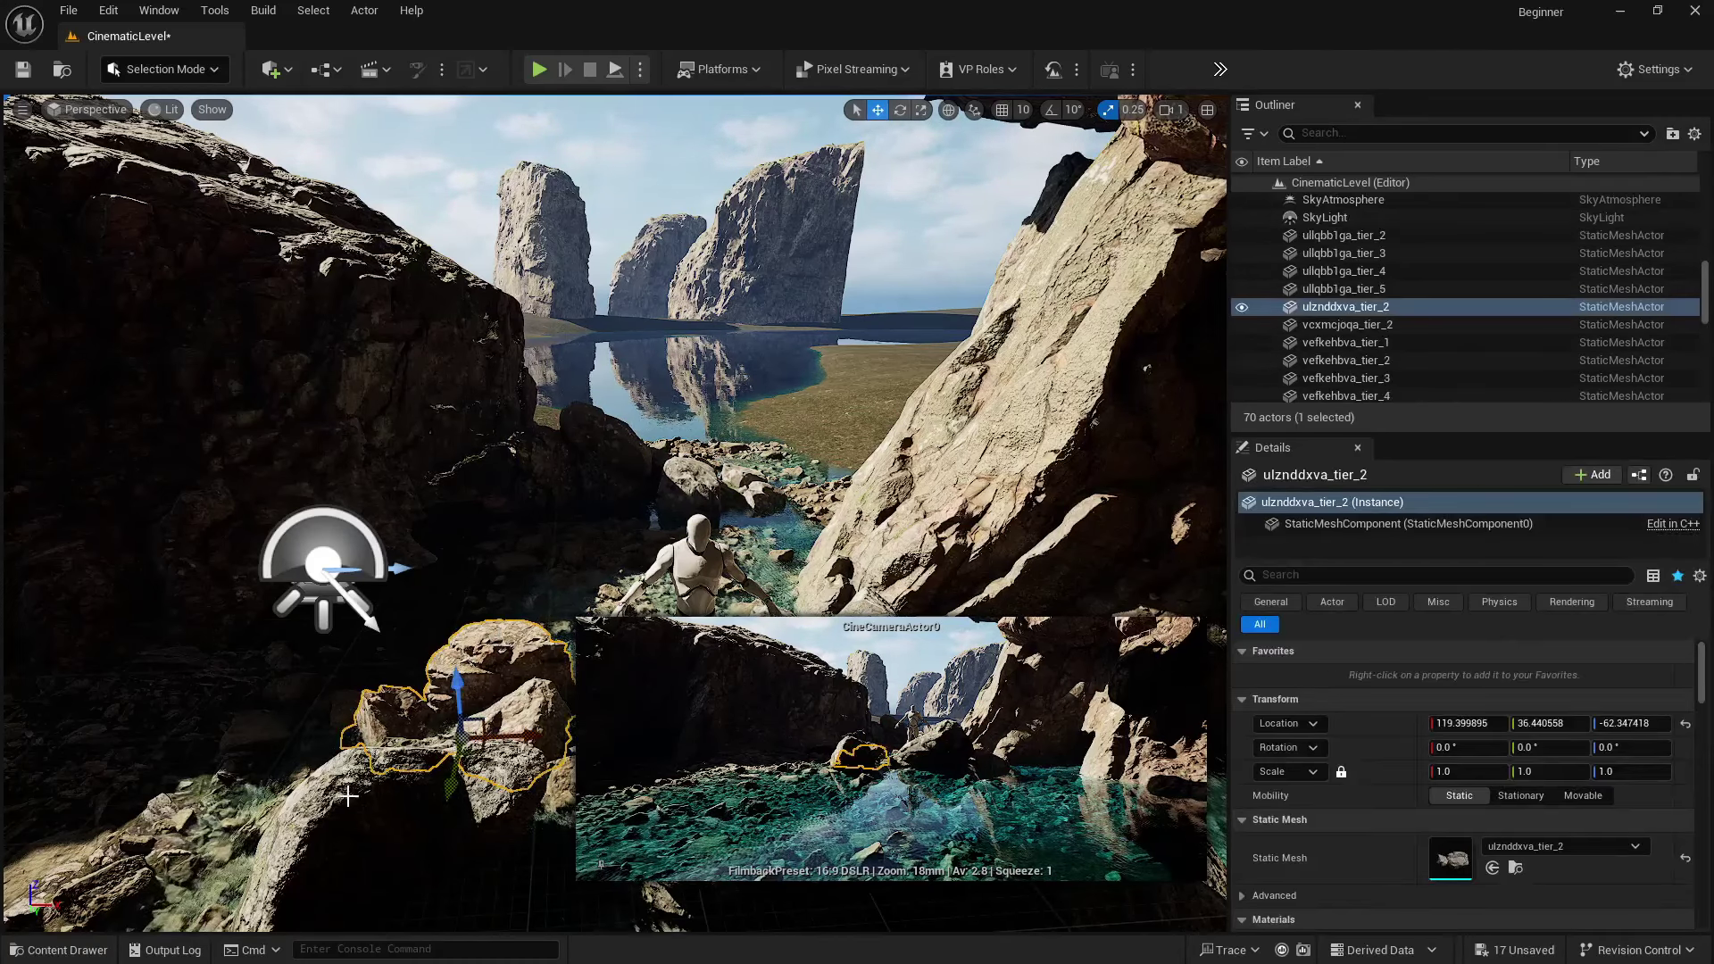
alt+drag(465, 750, 664, 368)
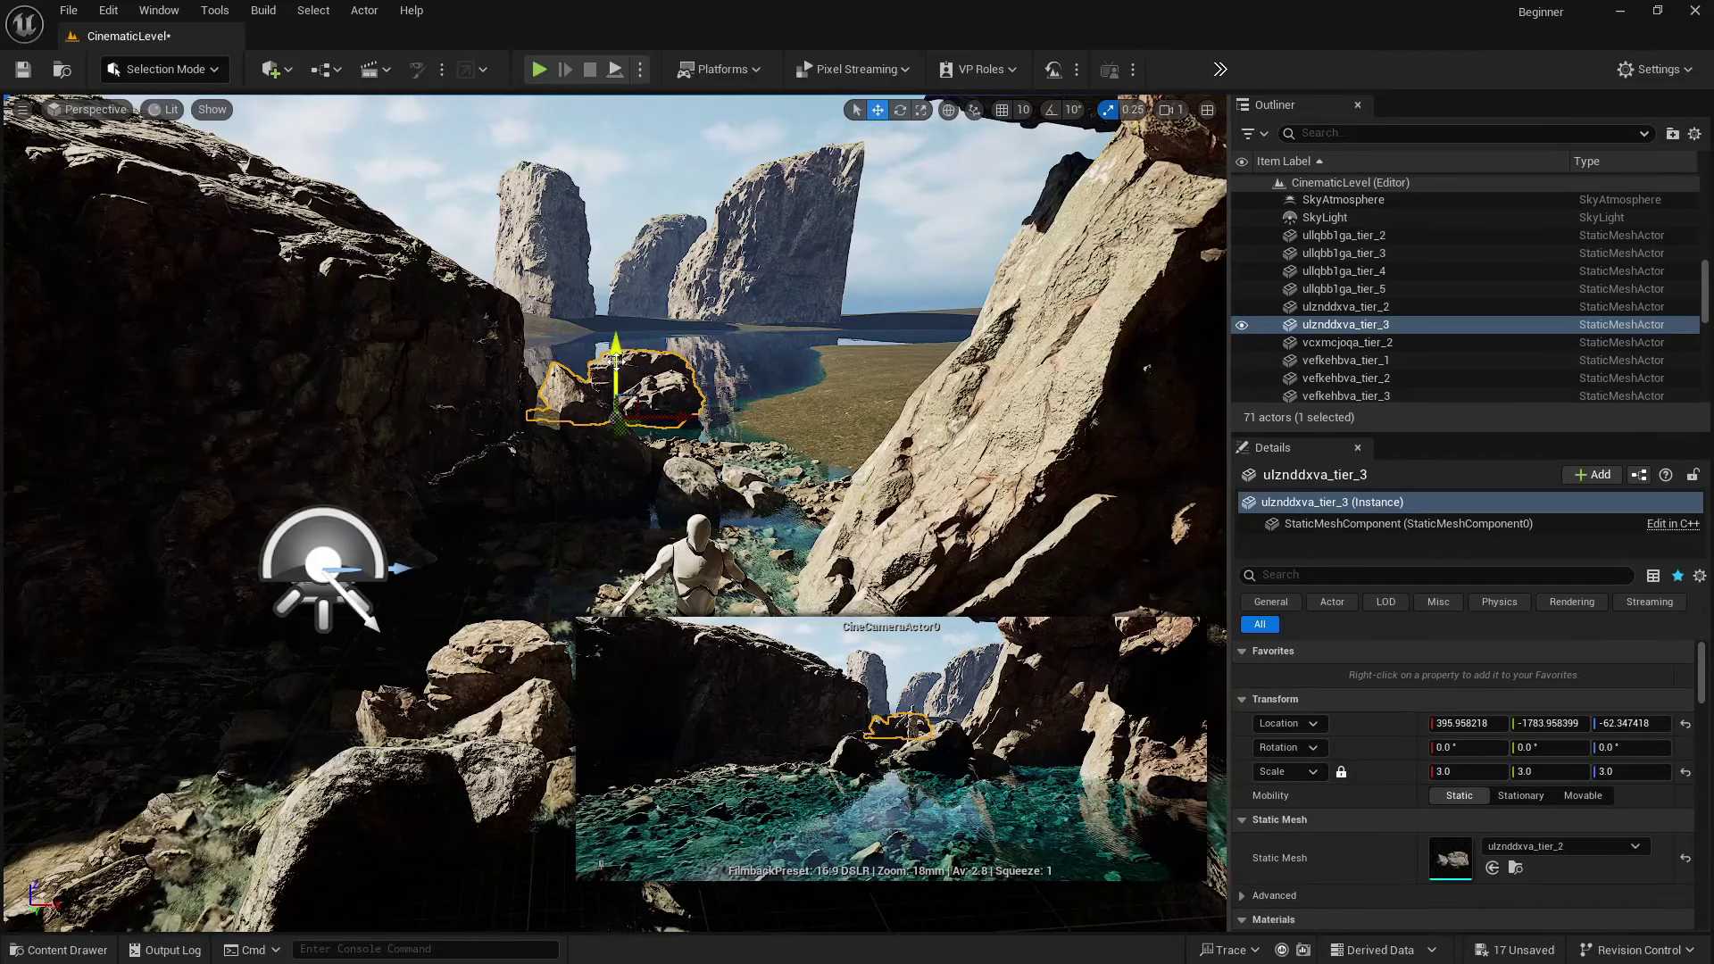
click(593, 169)
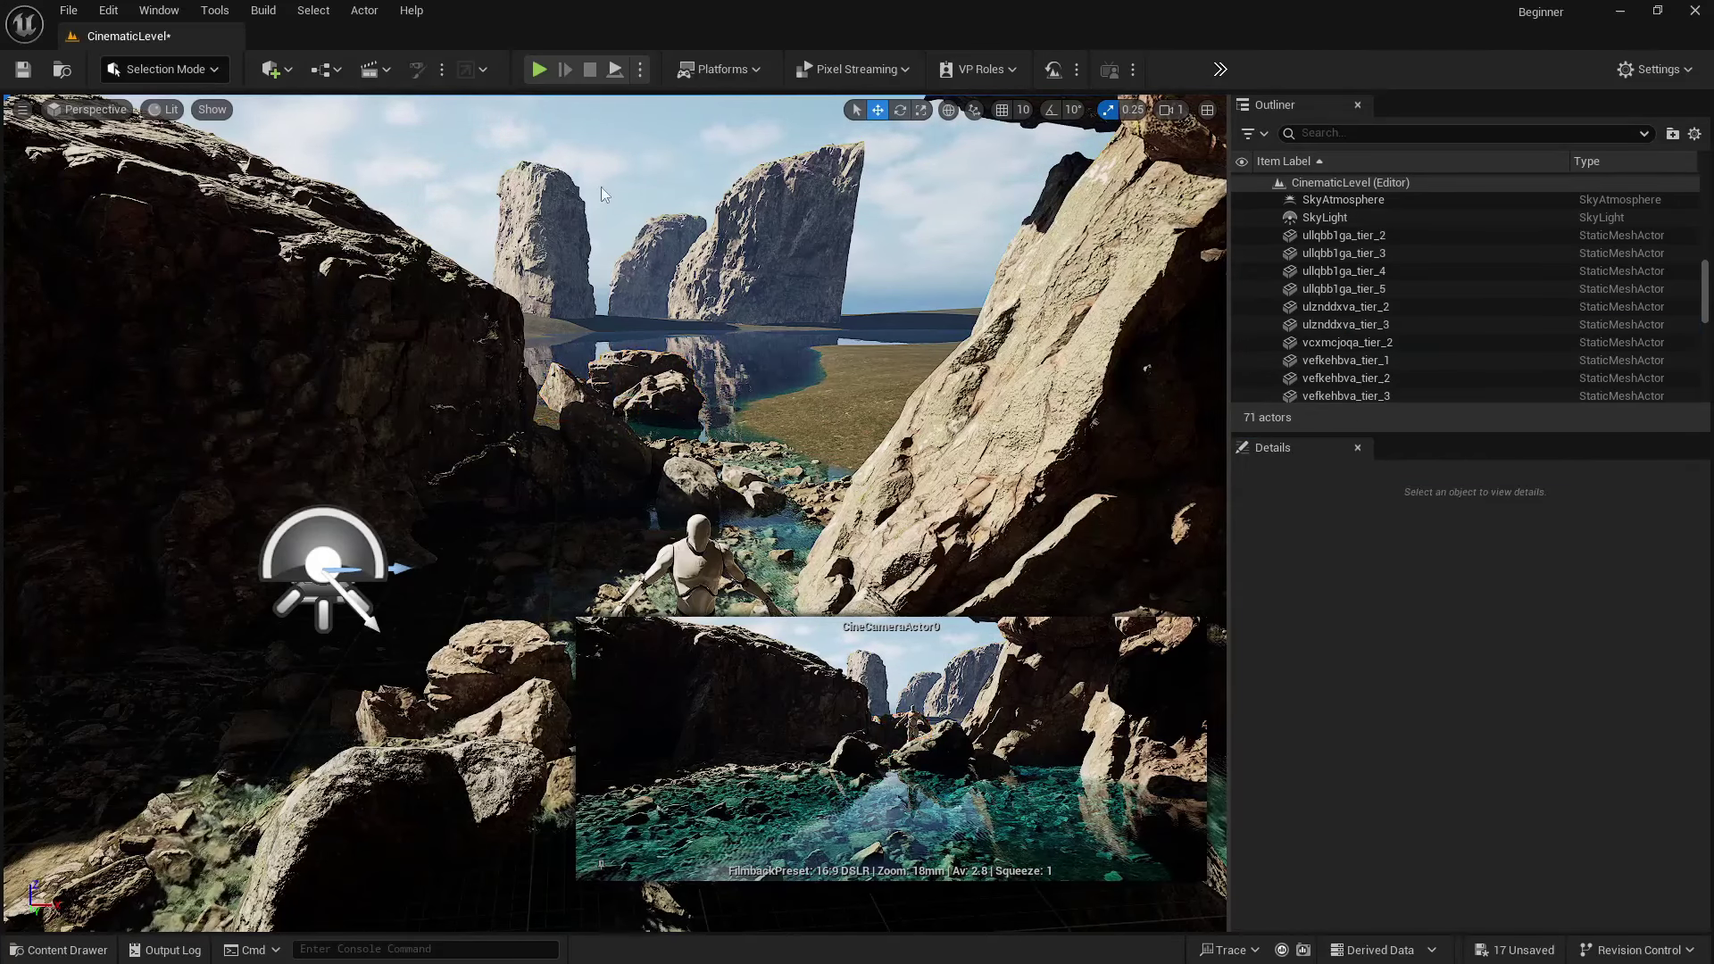
click(676, 426)
alt+drag(675, 414, 837, 406)
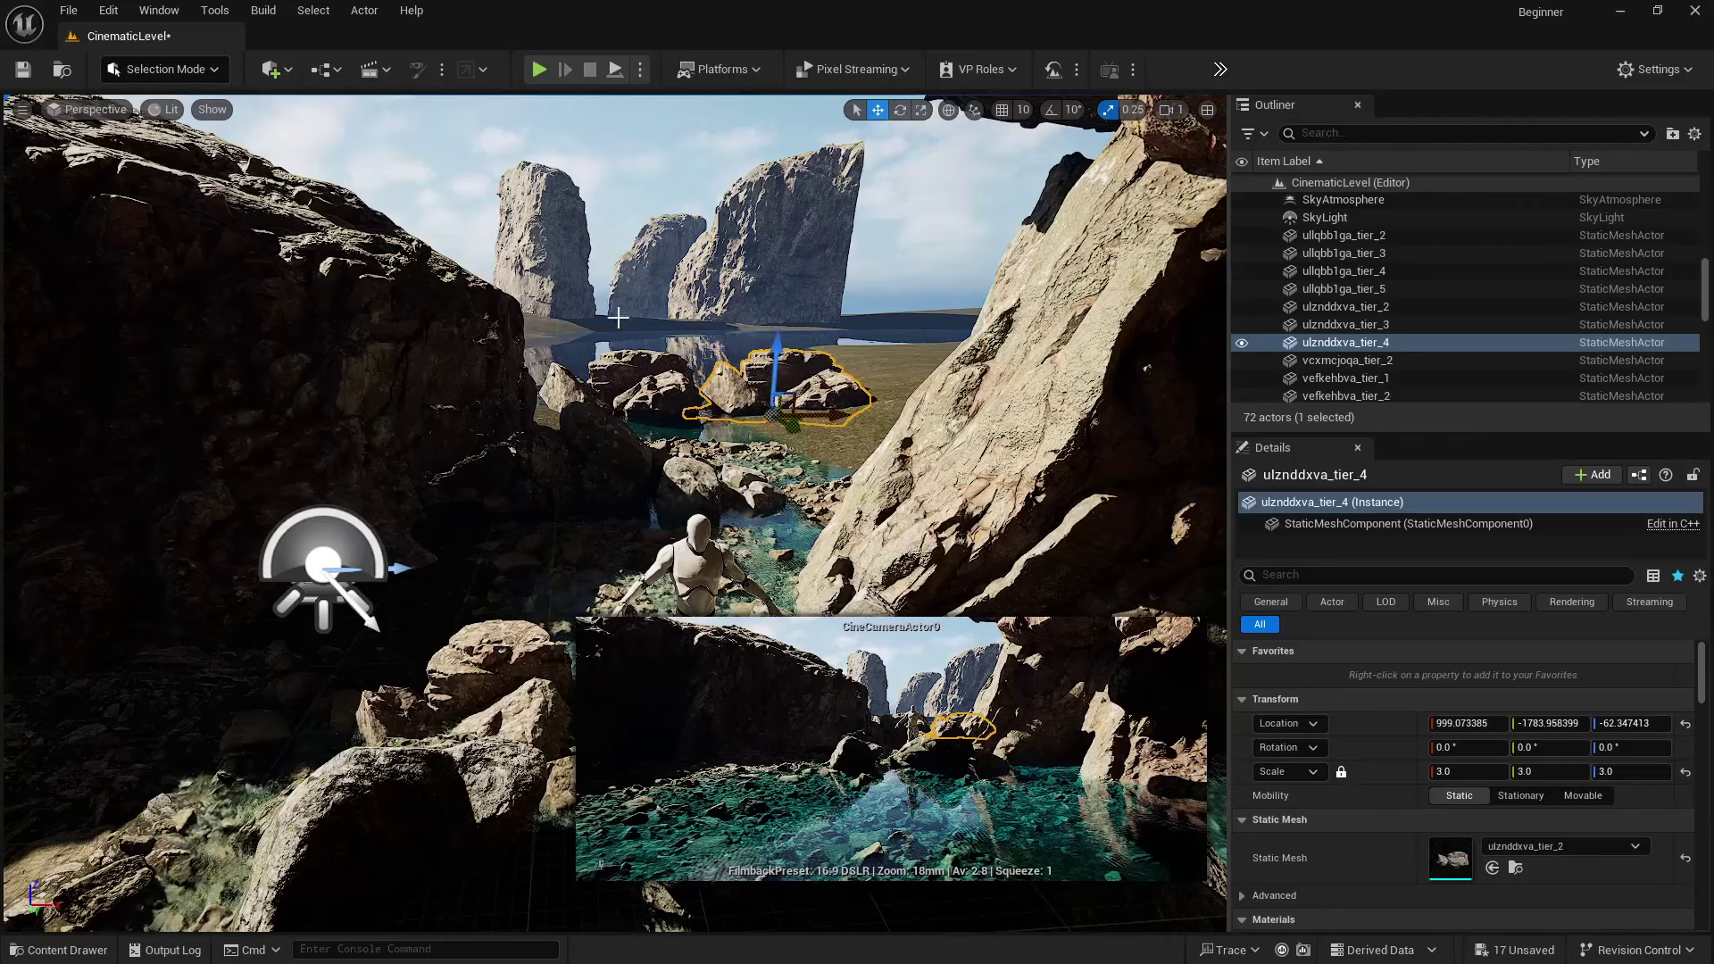
click(445, 195)
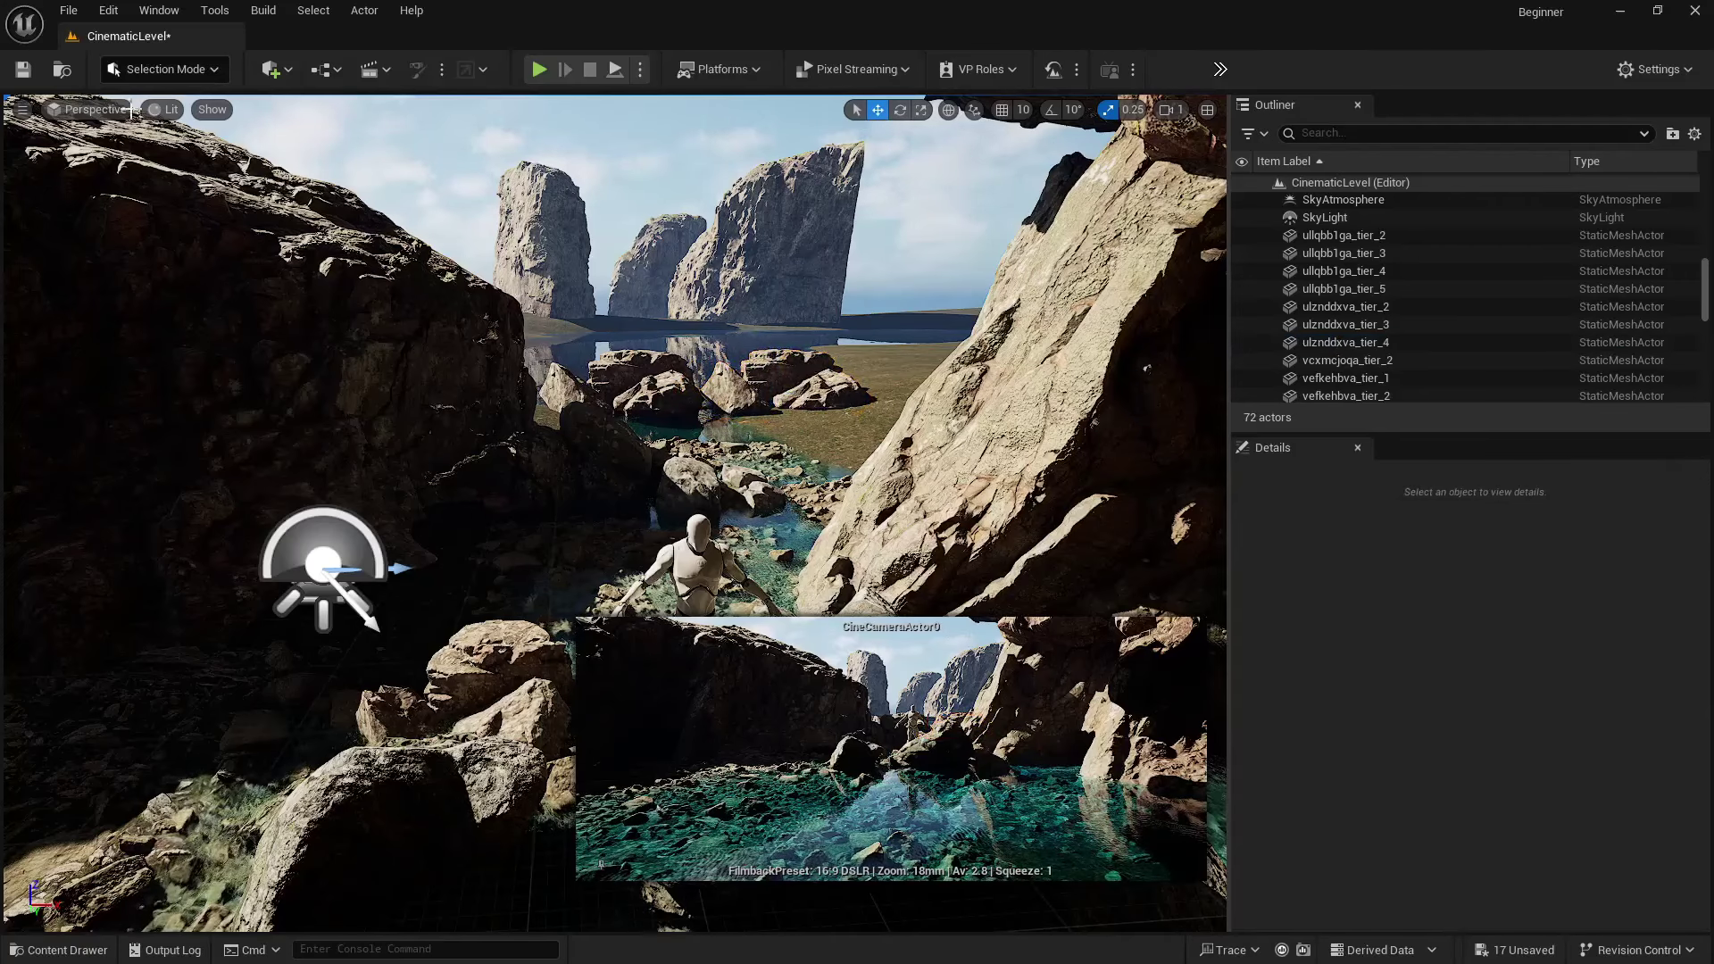
- View the scene through CineCameraActor0 and hide the SK_Mannequin figure
click(85, 109)
click(133, 330)
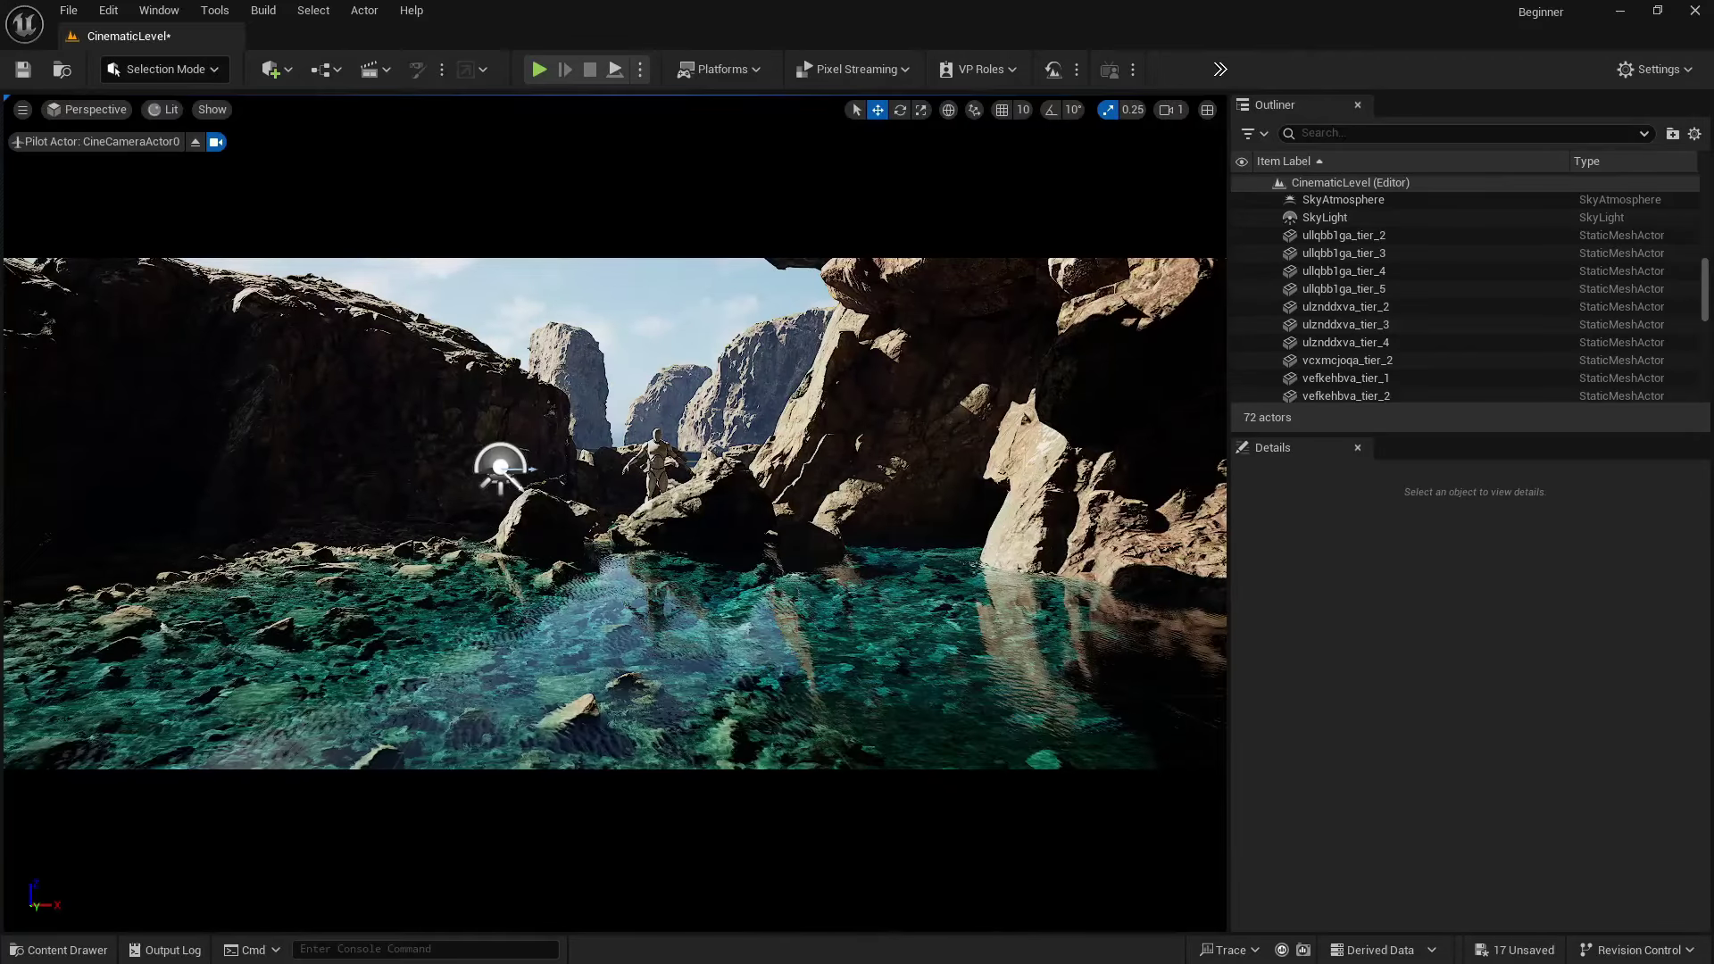
click(658, 459)
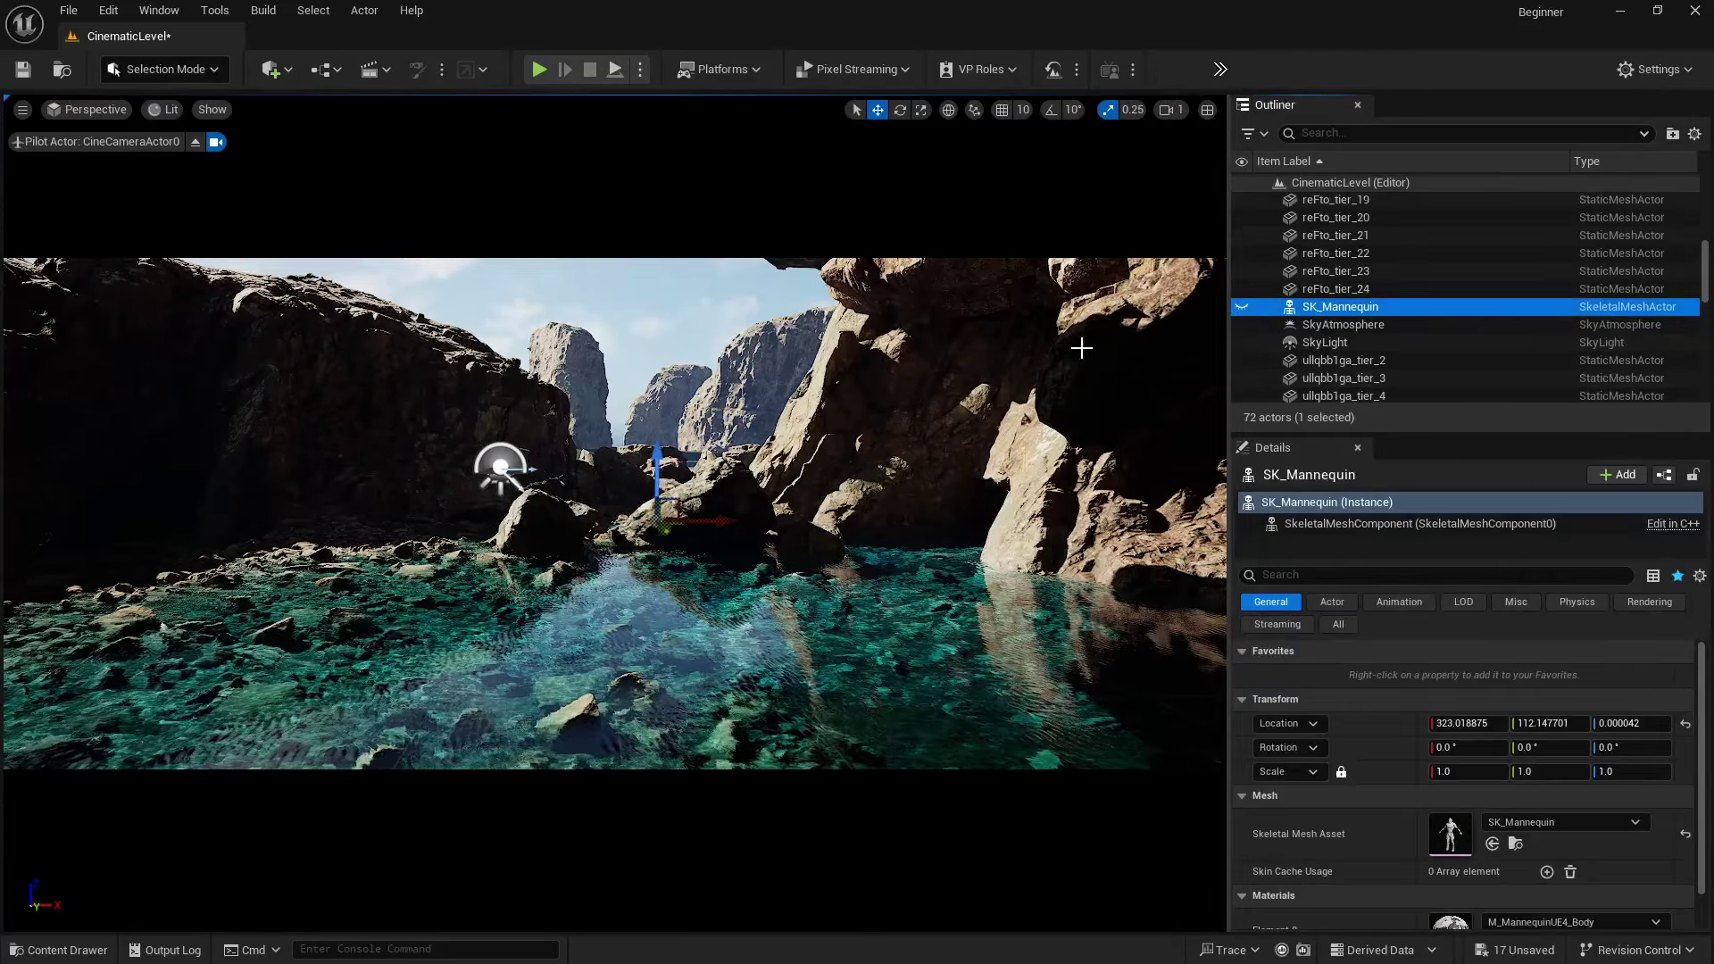
- Rotate the ulznddxva_tier_3 rocks about 165° around Z and place a duplicate beside them at X about 321
click(688, 493)
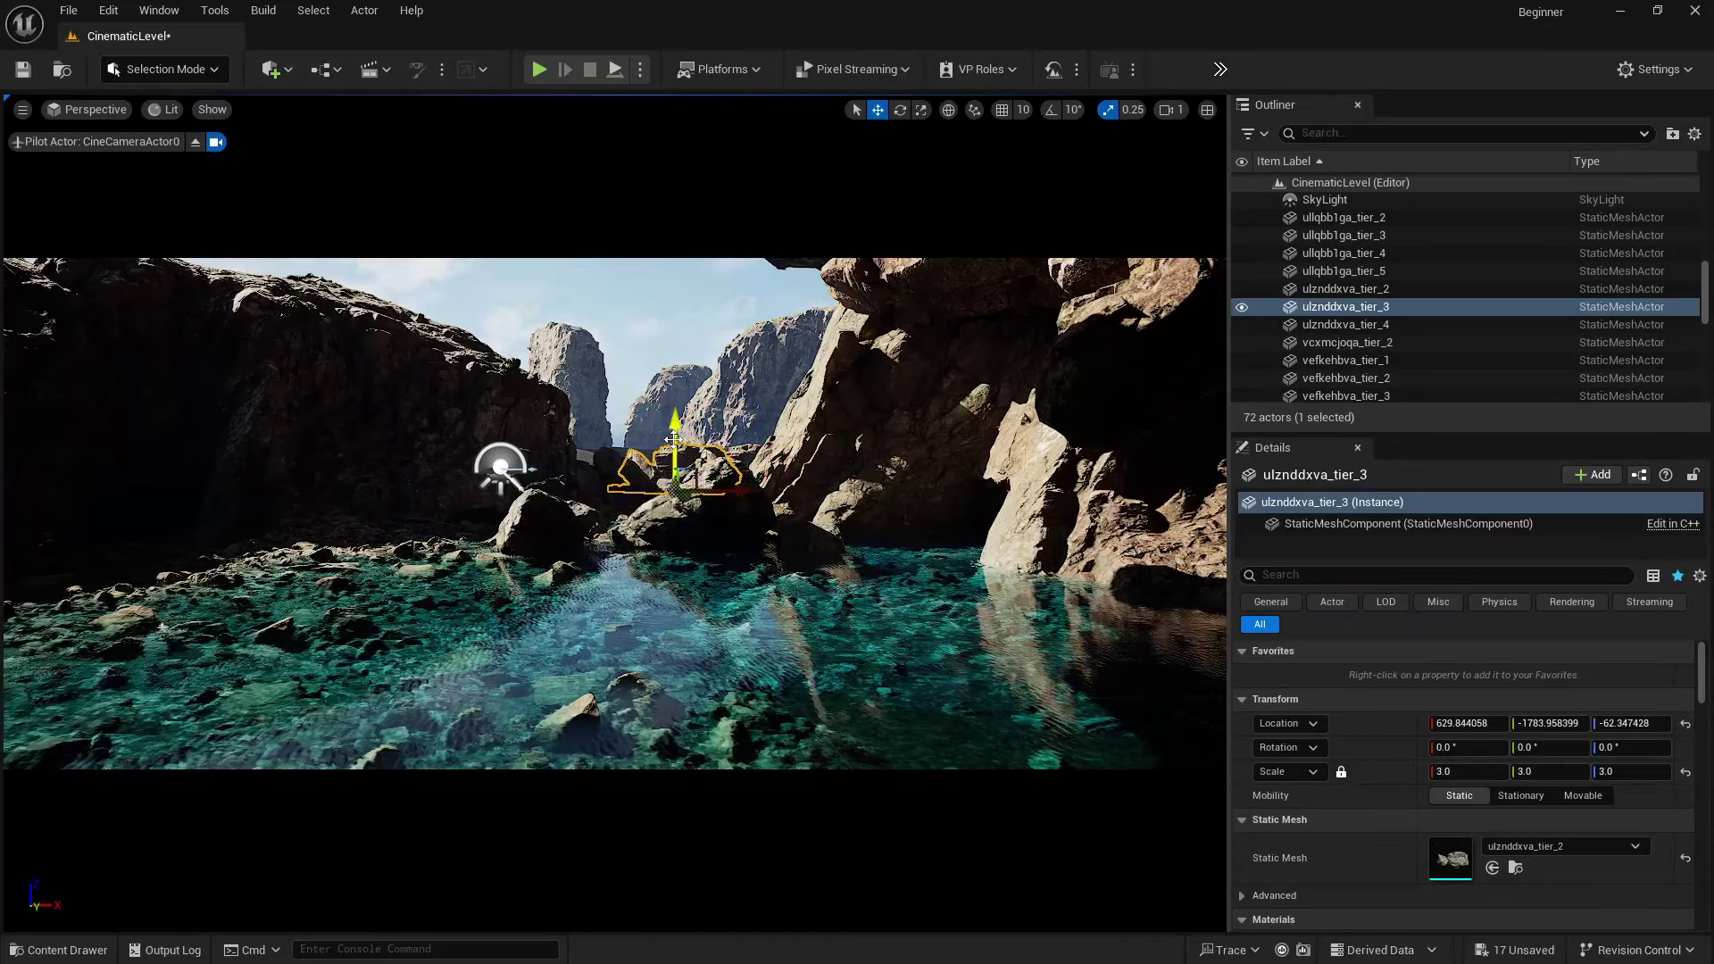
key(e)
drag(710, 497, 567, 497)
key(w)
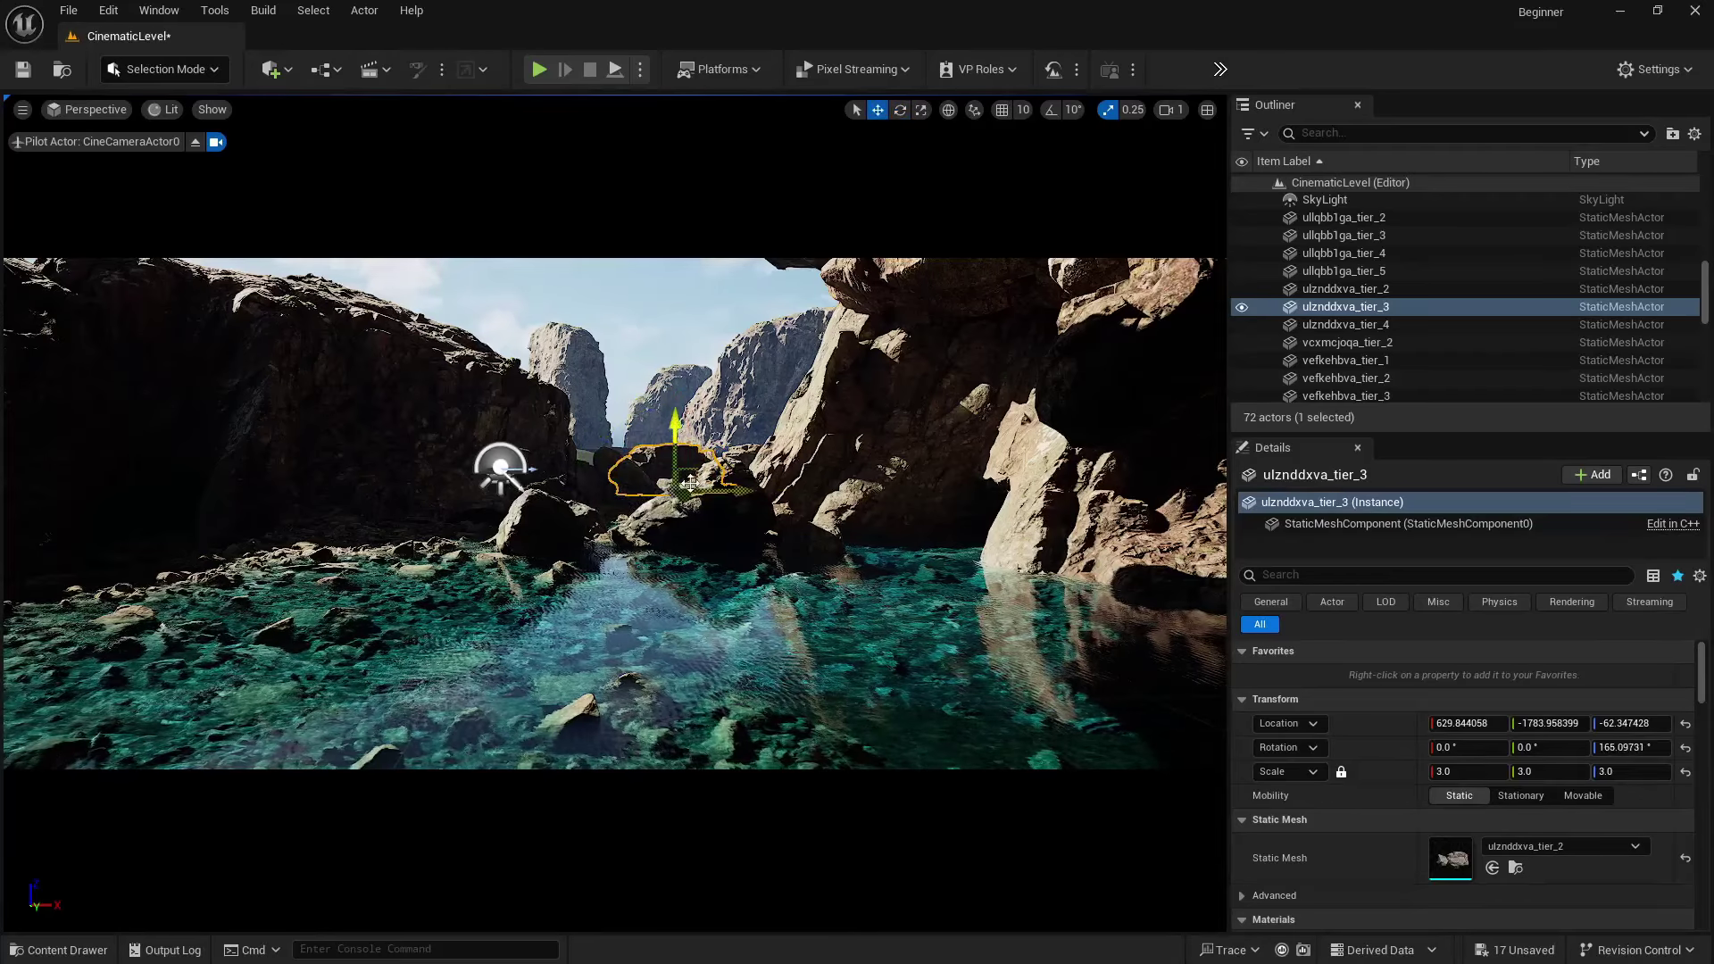
alt+drag(744, 498, 685, 483)
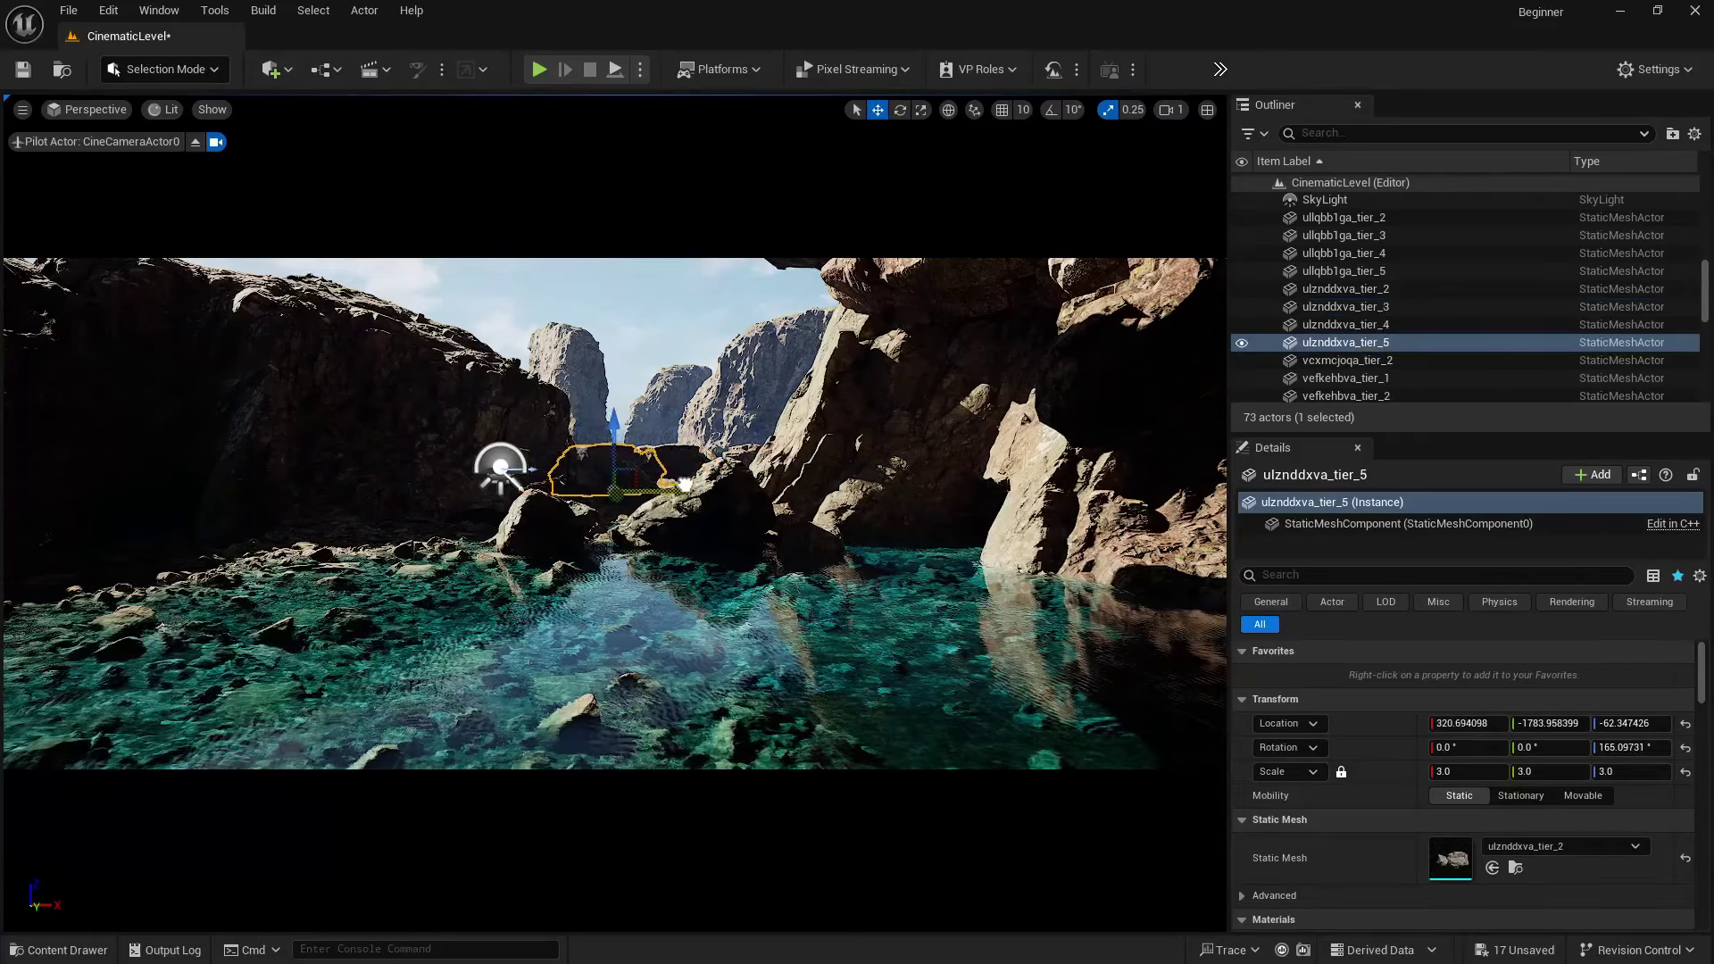
click(640, 319)
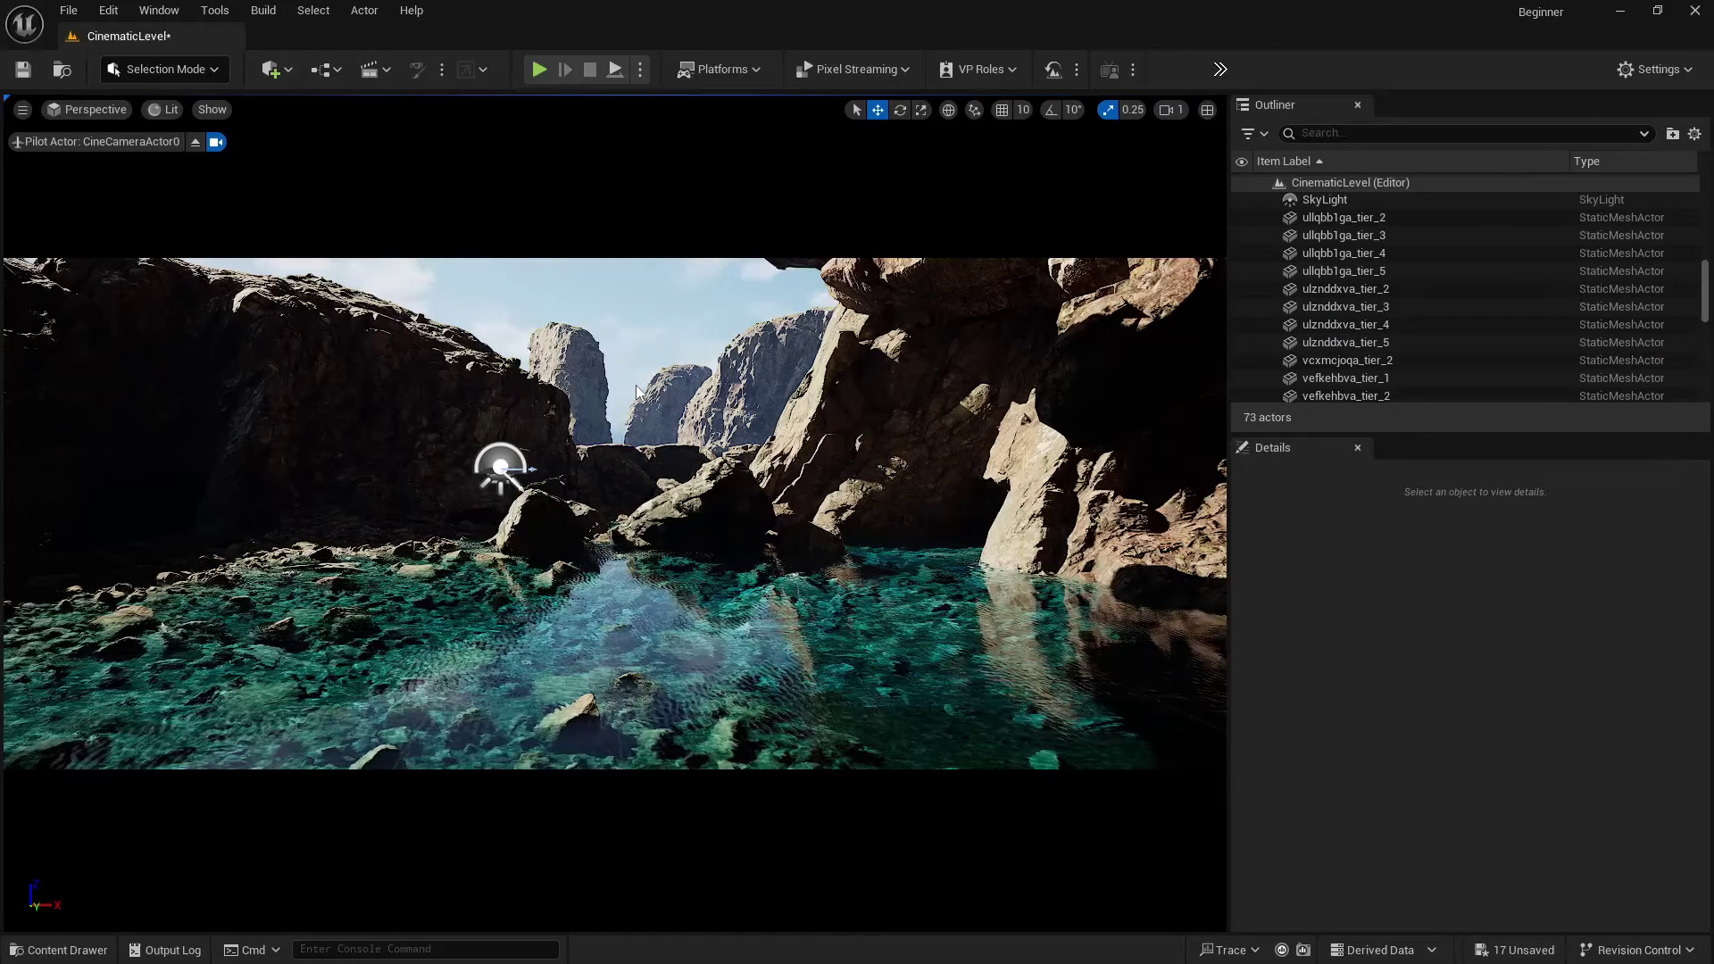
click(635, 454)
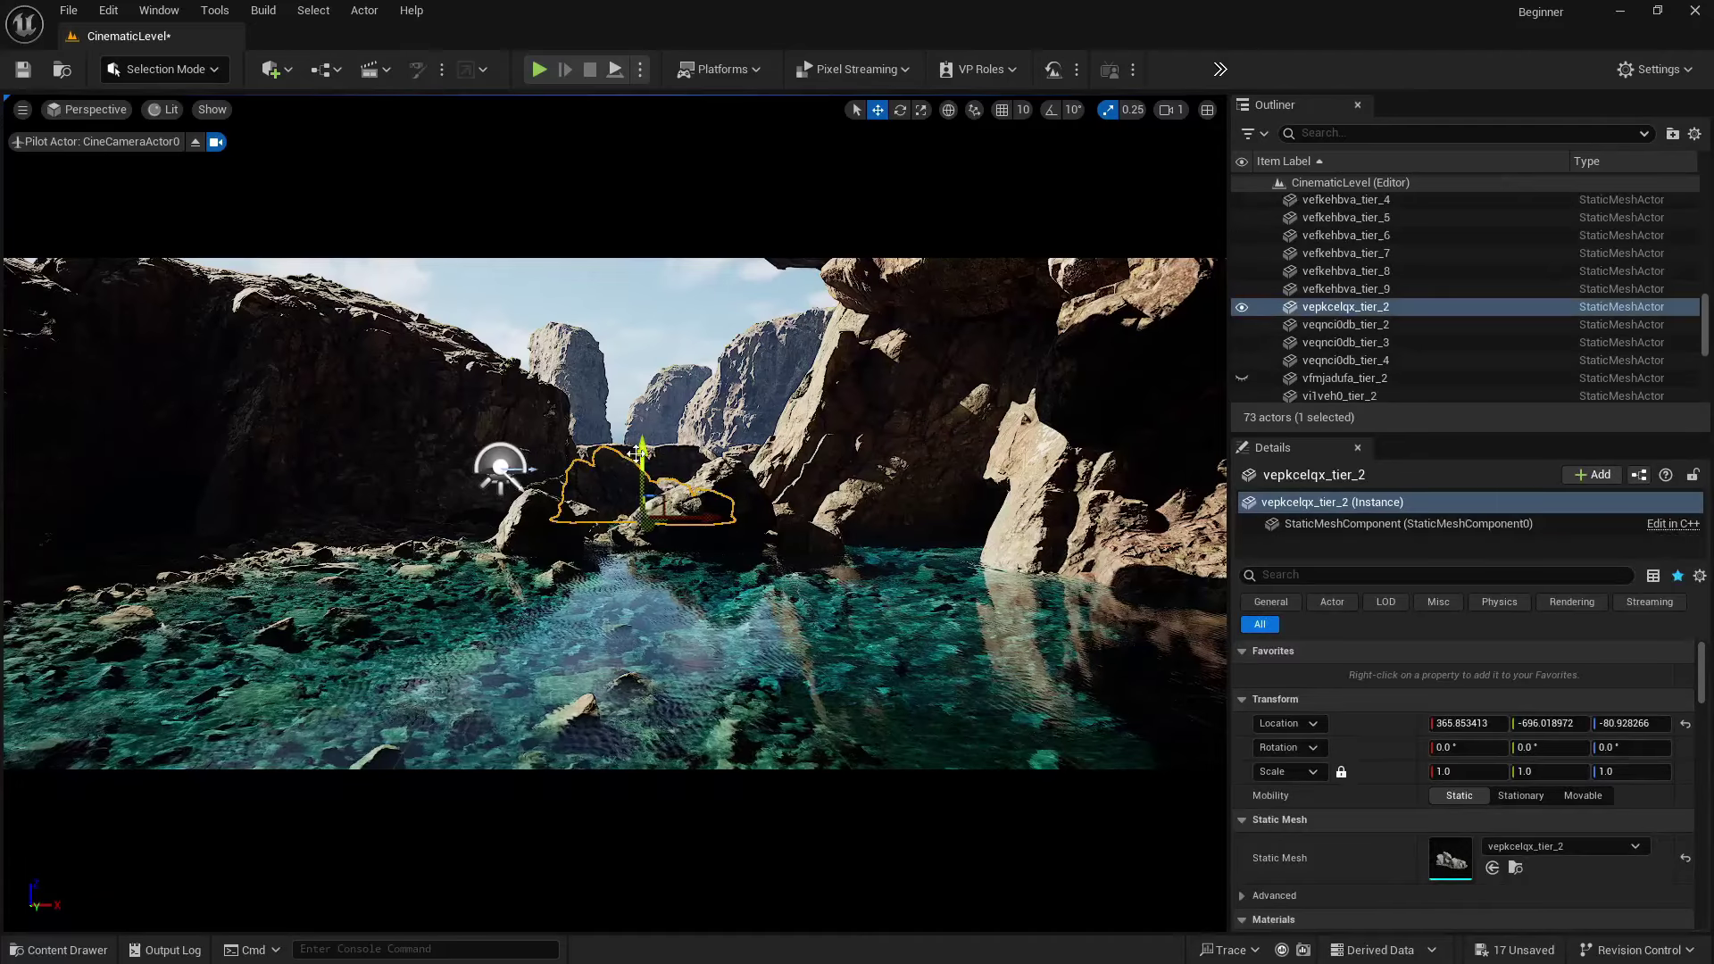
drag(643, 457, 641, 480)
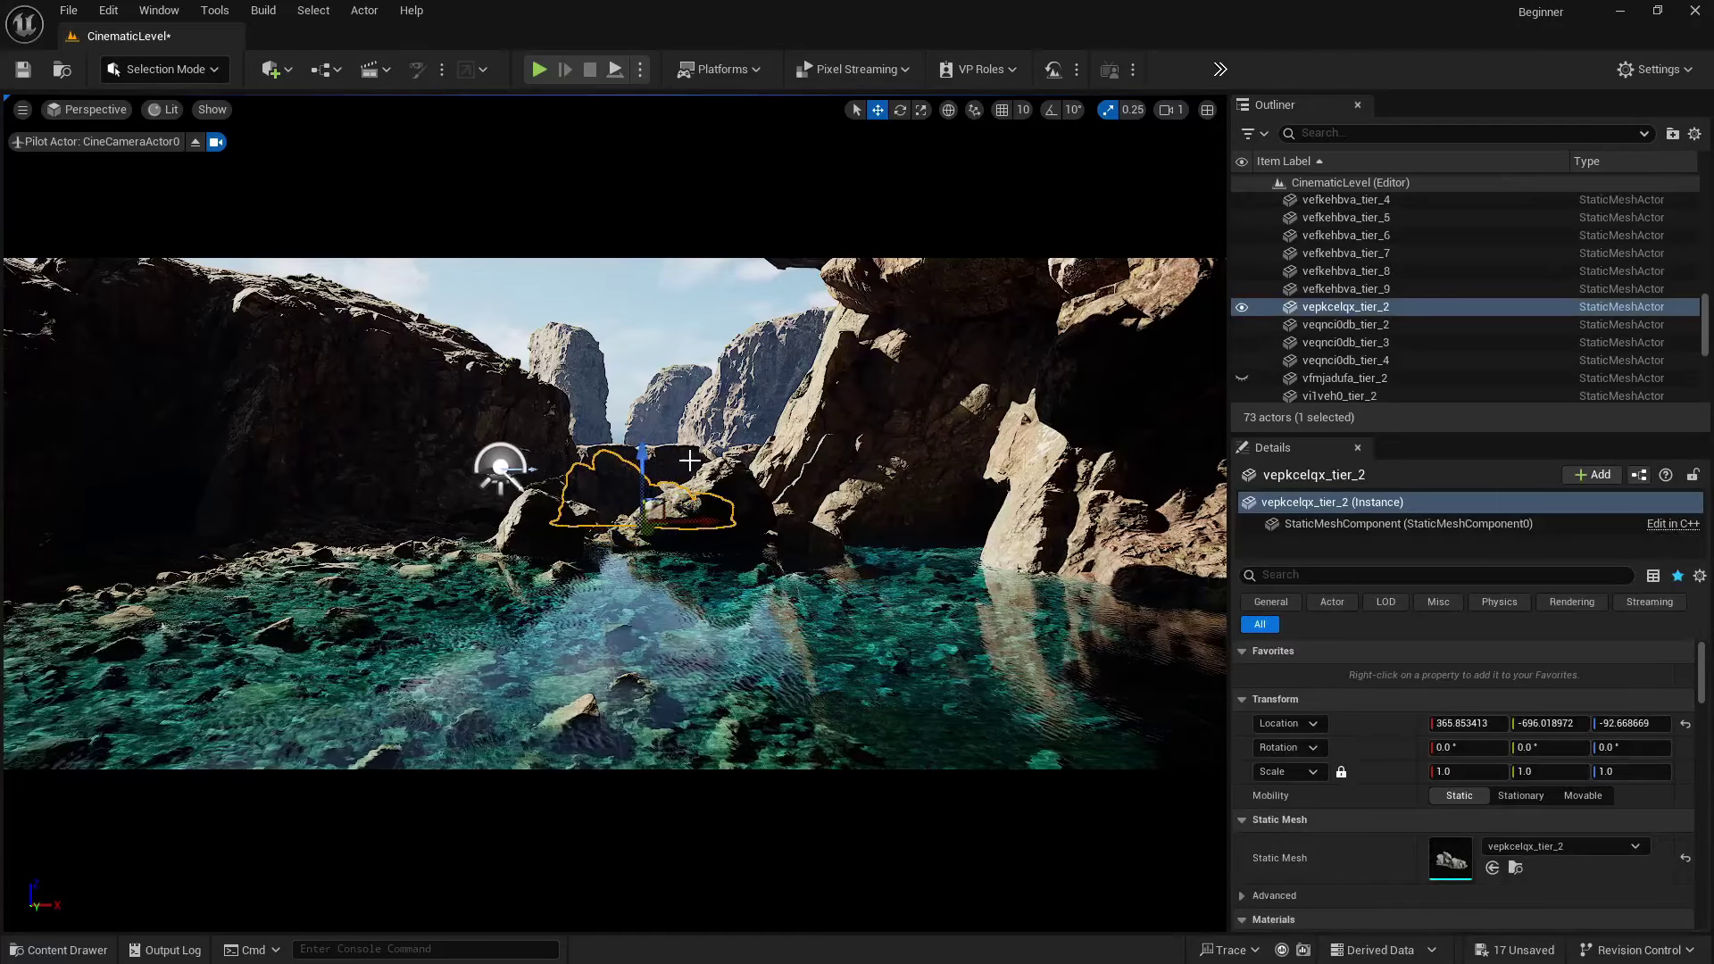
key(ctrl+z)
- Shift the ulznddxva_tier_3 rocks slightly along X to about 653 and save the level
click(676, 484)
drag(732, 489, 739, 490)
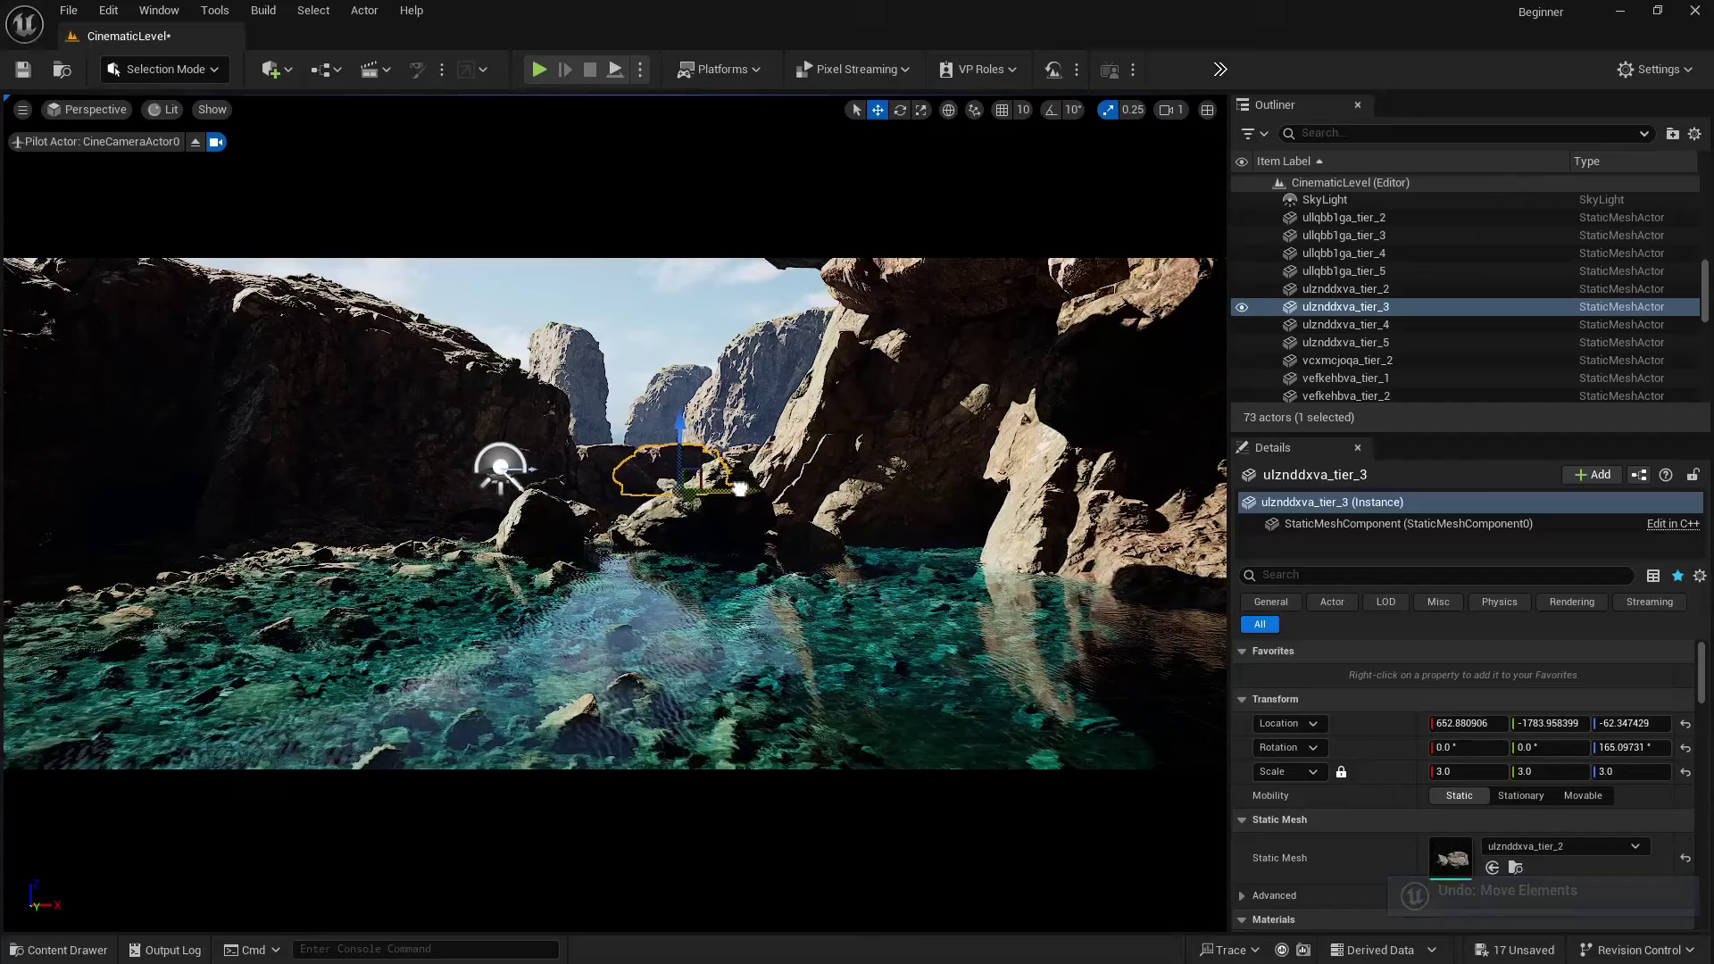
click(1444, 771)
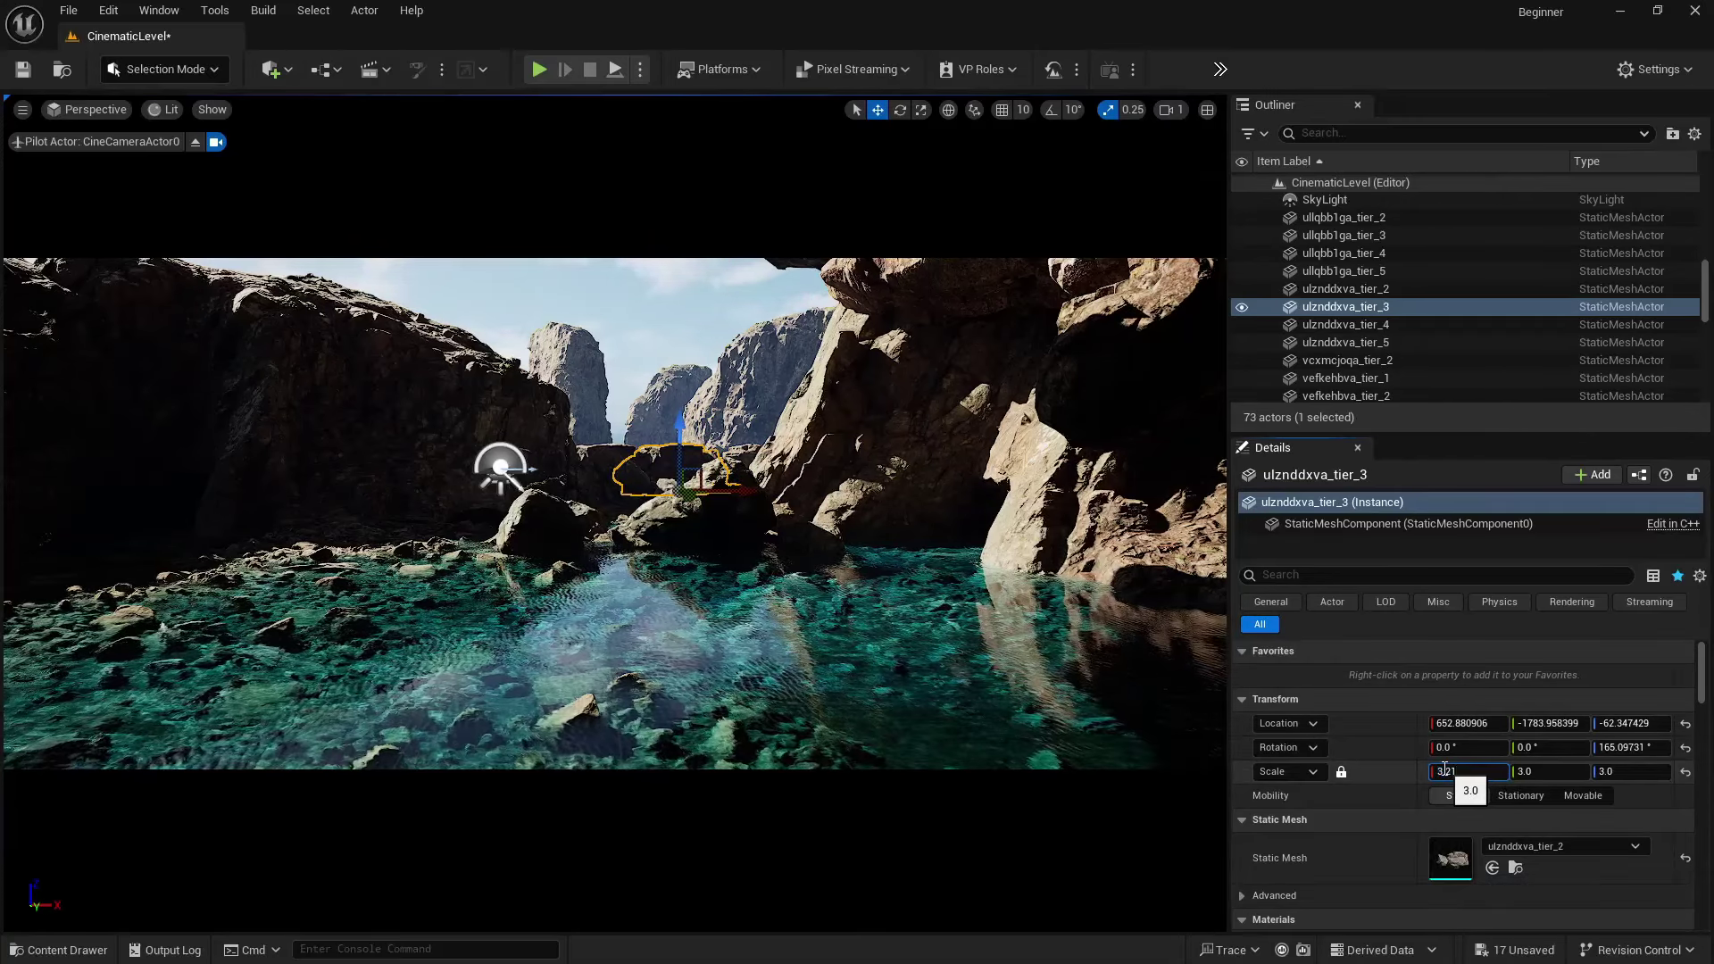
key(Return)
click(586, 348)
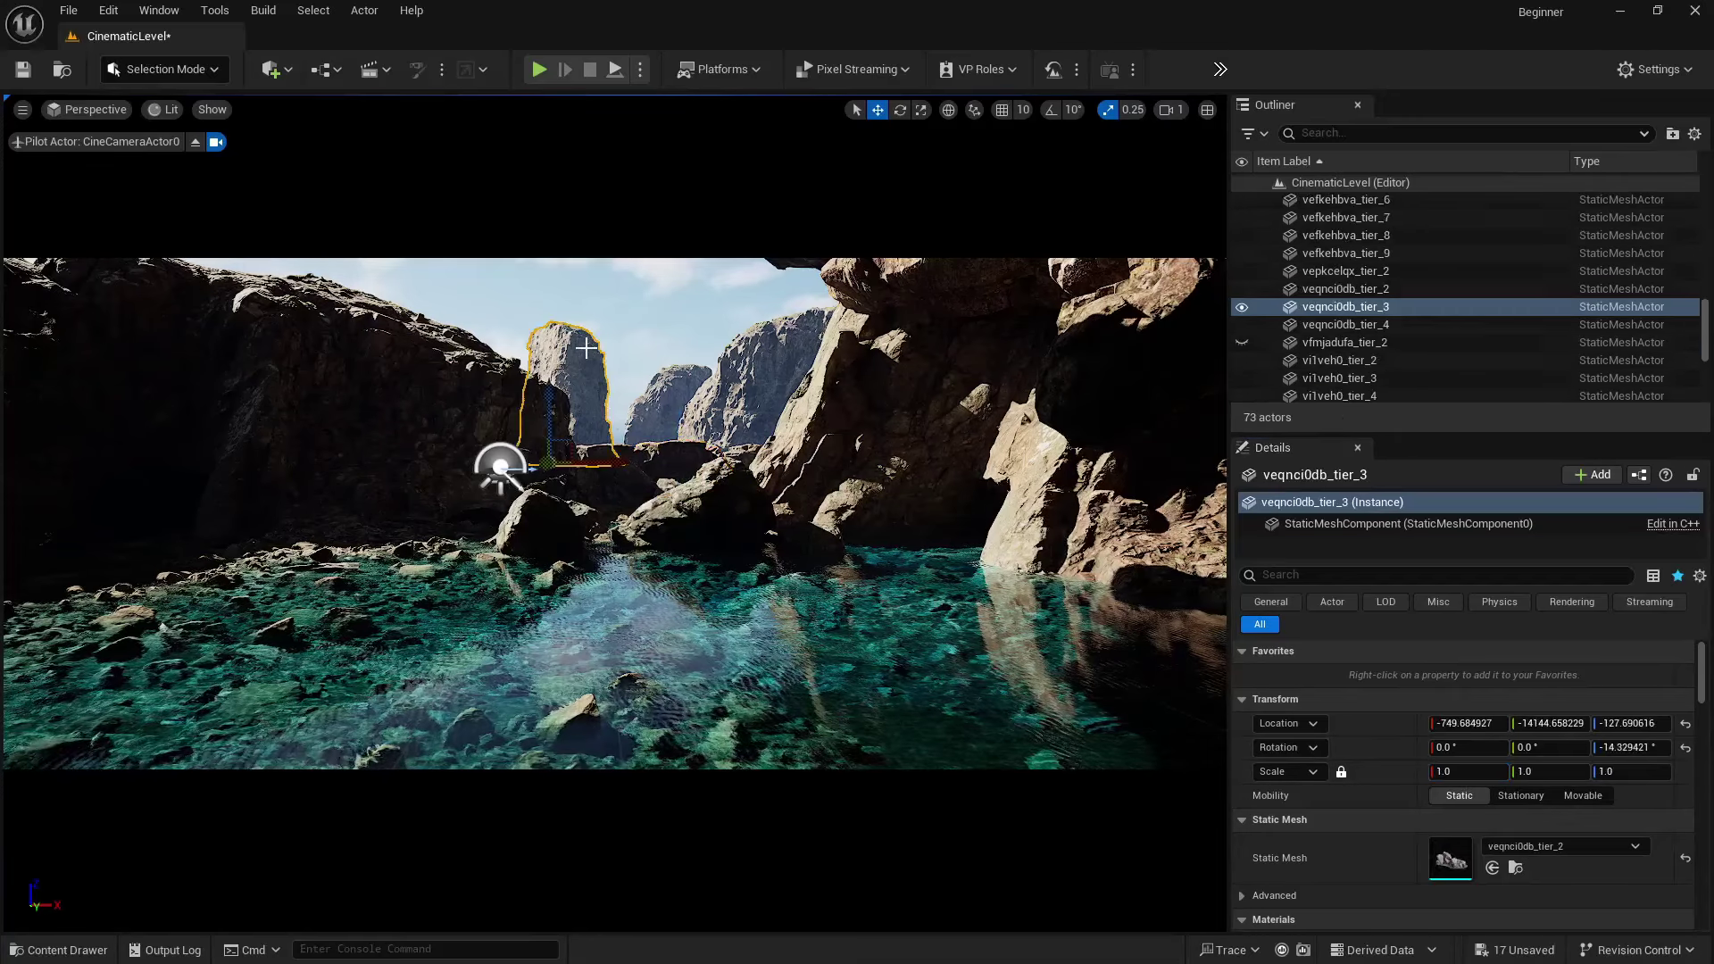
click(628, 316)
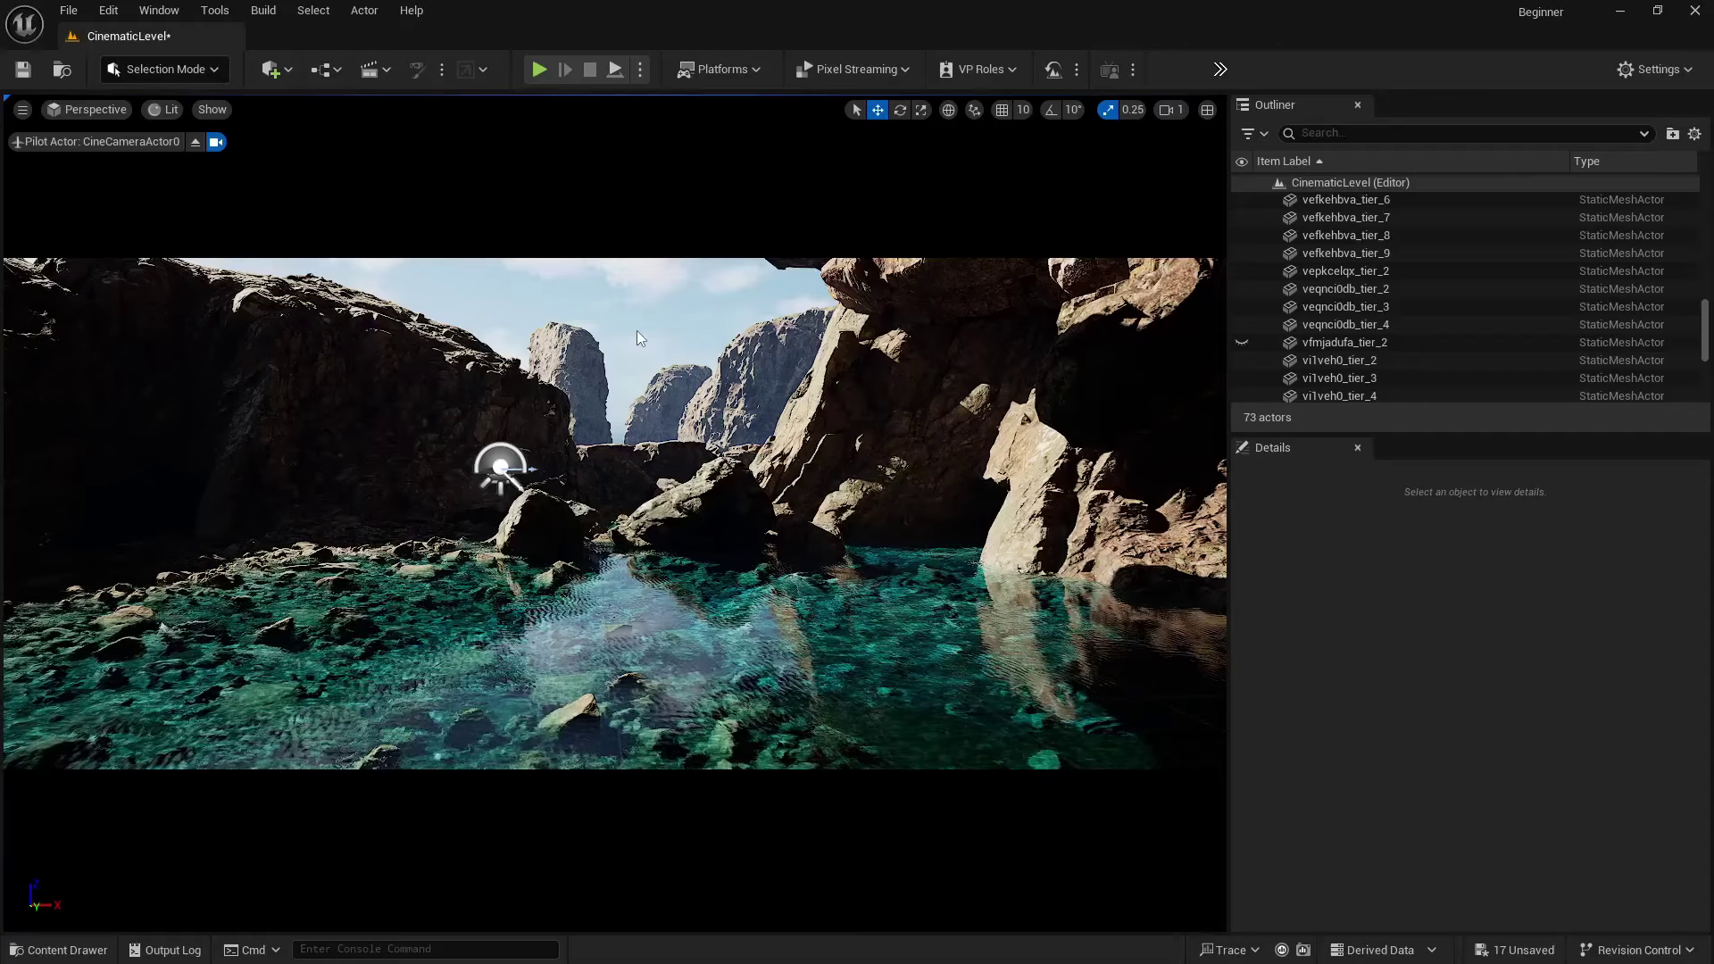
key(ctrl+s)
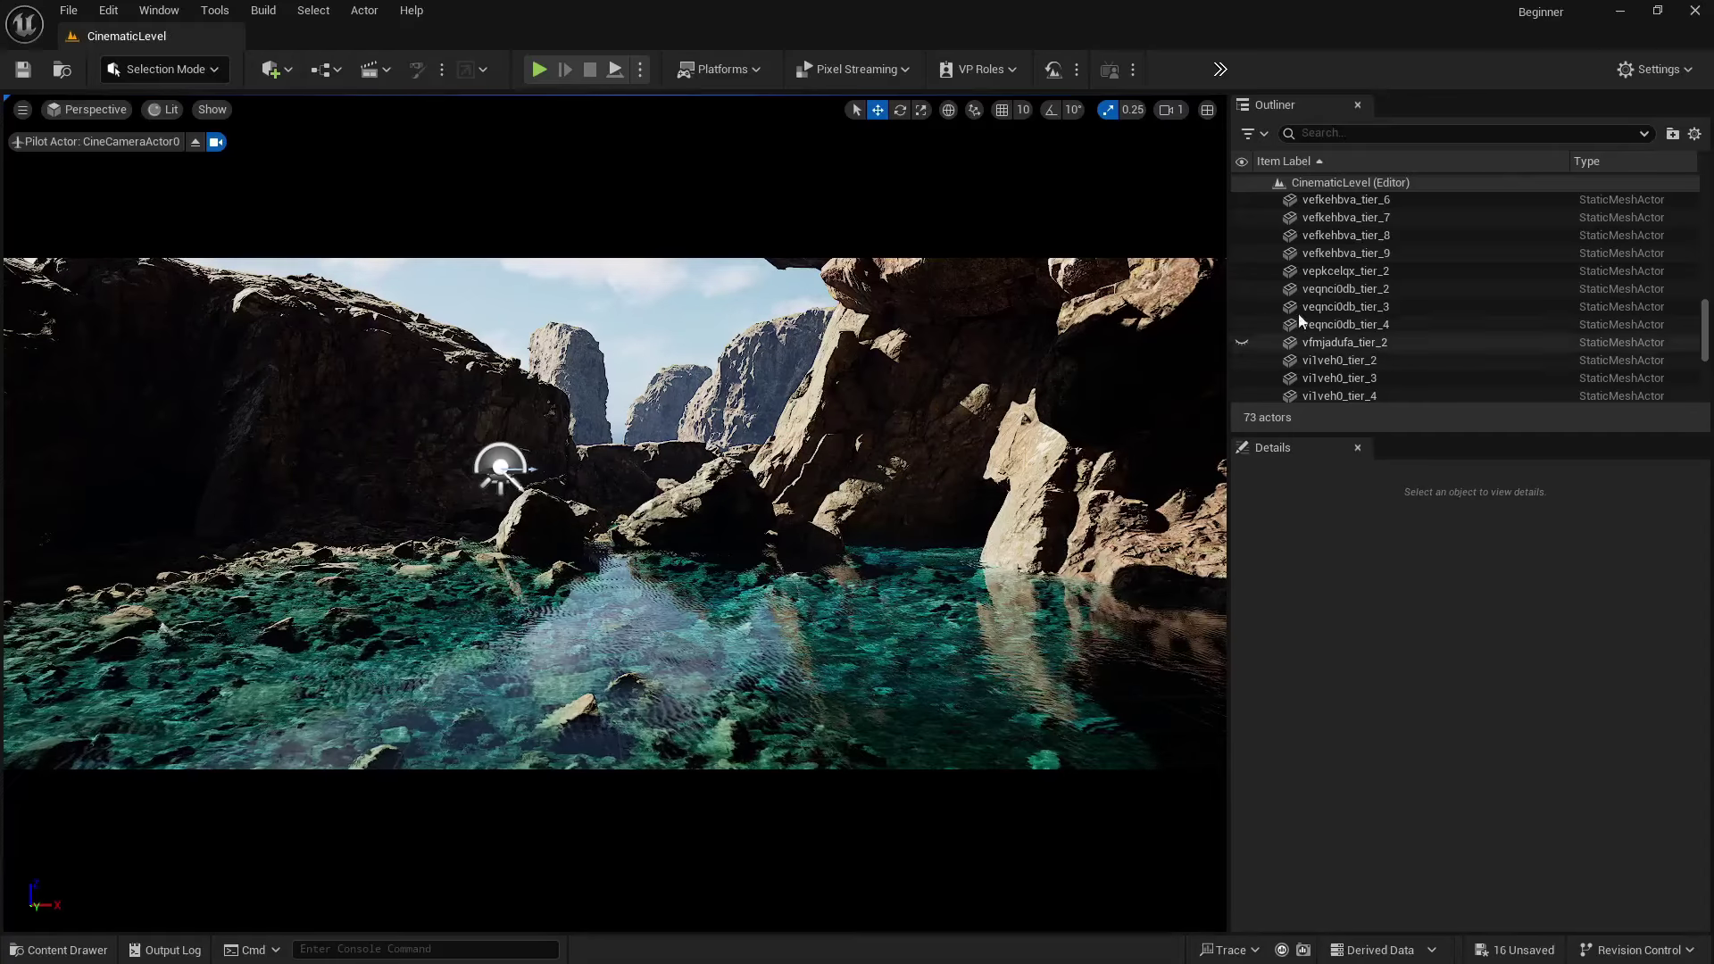
- Delete the DirectionalLight and ExponentialHeightFog actors from the level
scroll(1400, 304, up, 2)
scroll(1400, 303, up, 15)
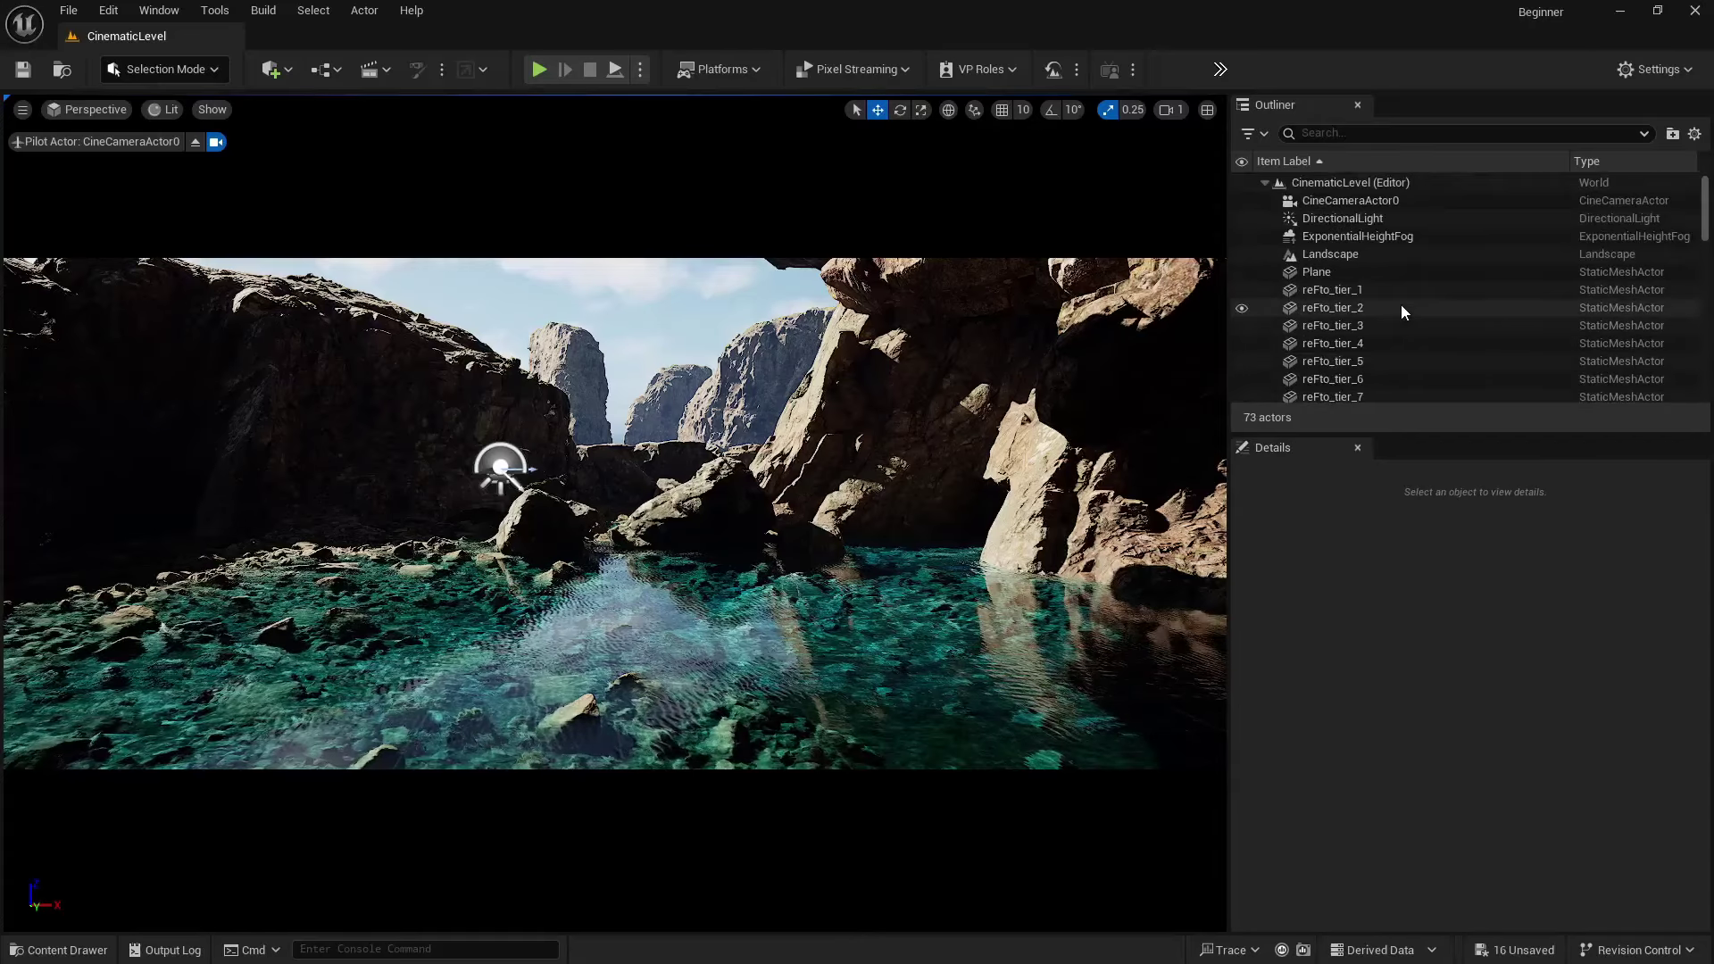
click(1346, 216)
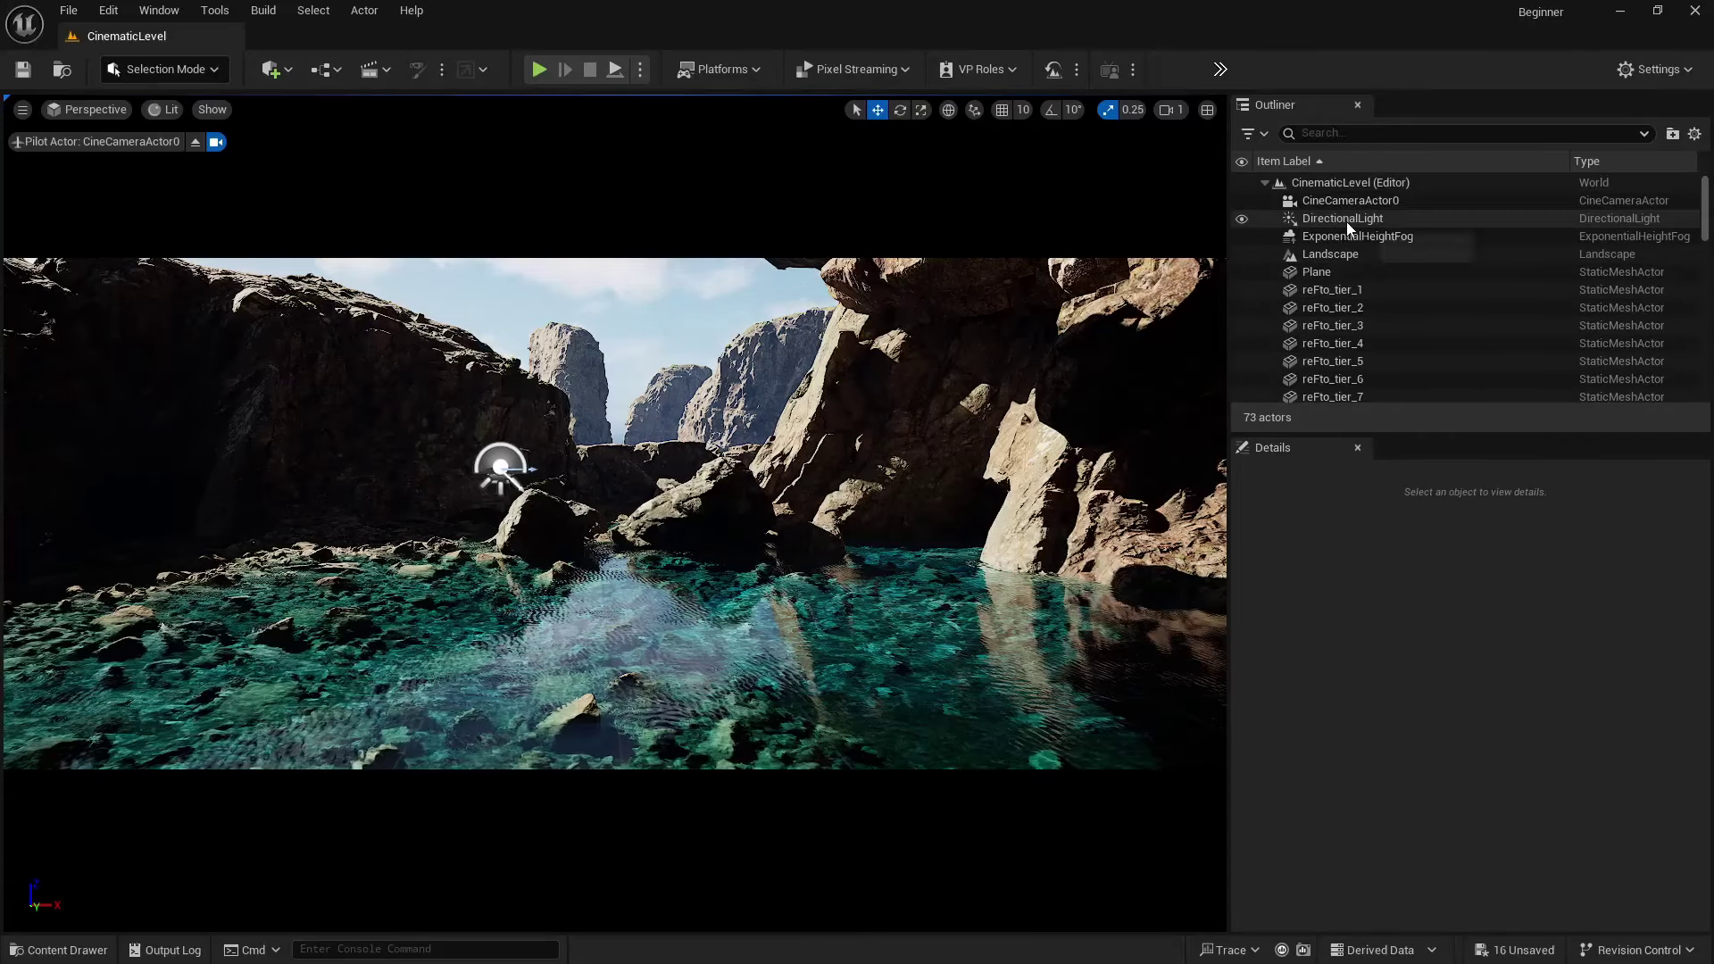
ctrl+click(1347, 239)
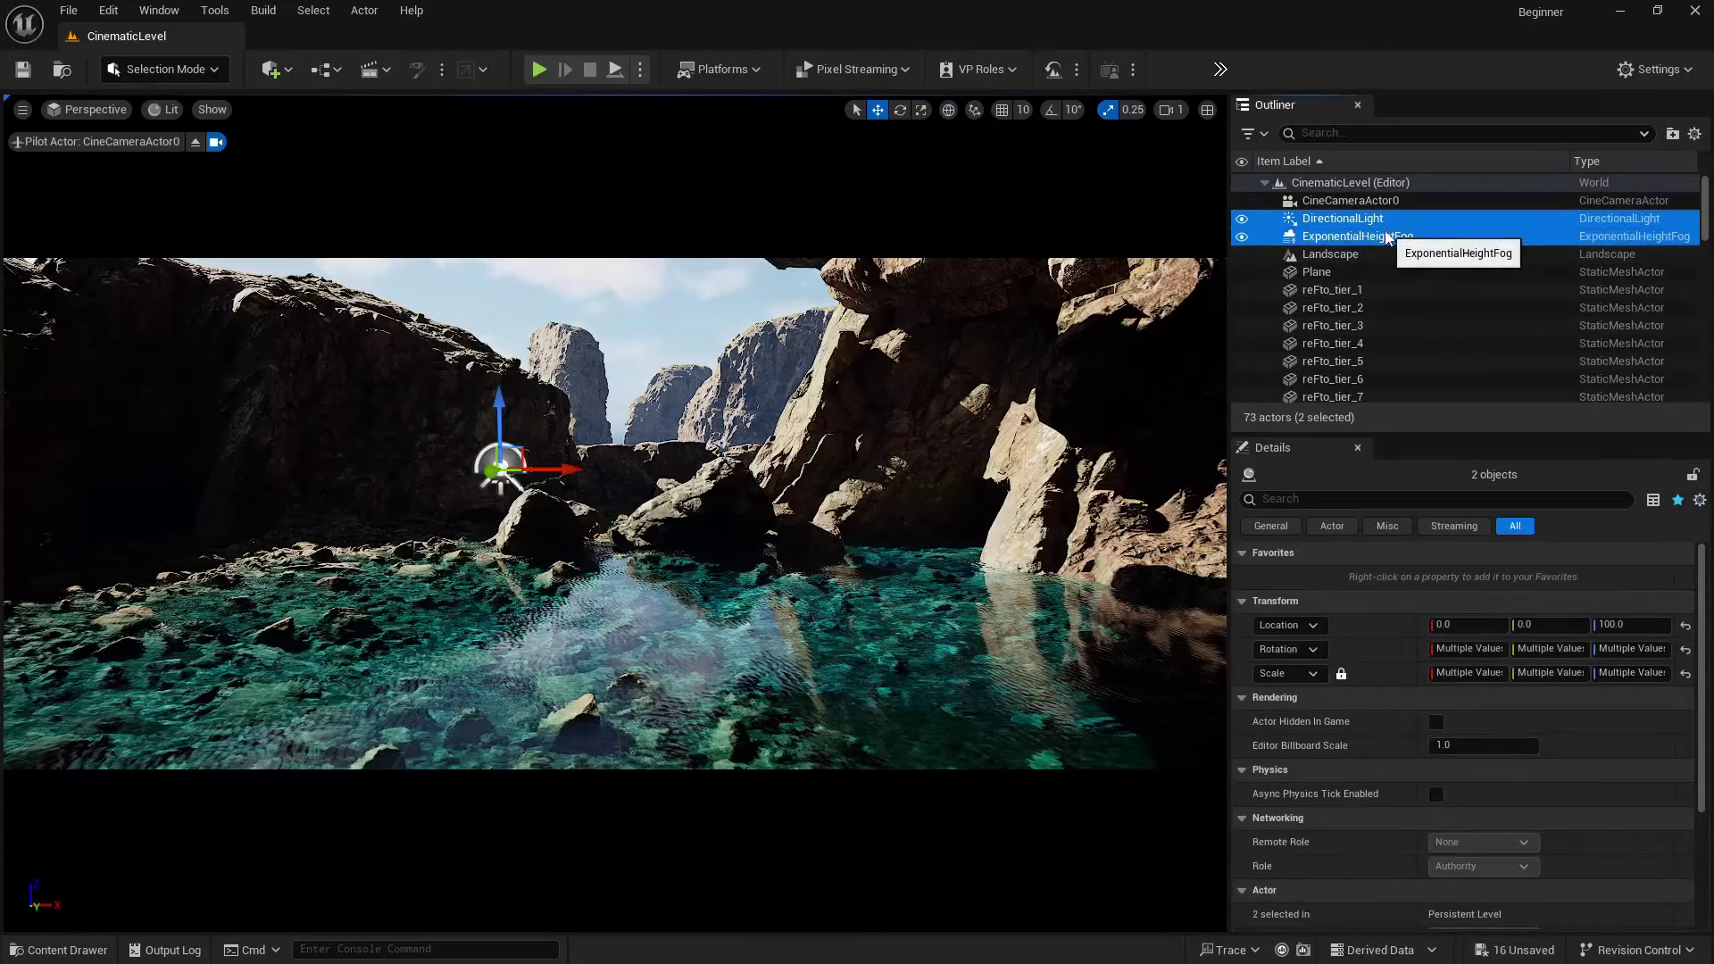
key(Delete)
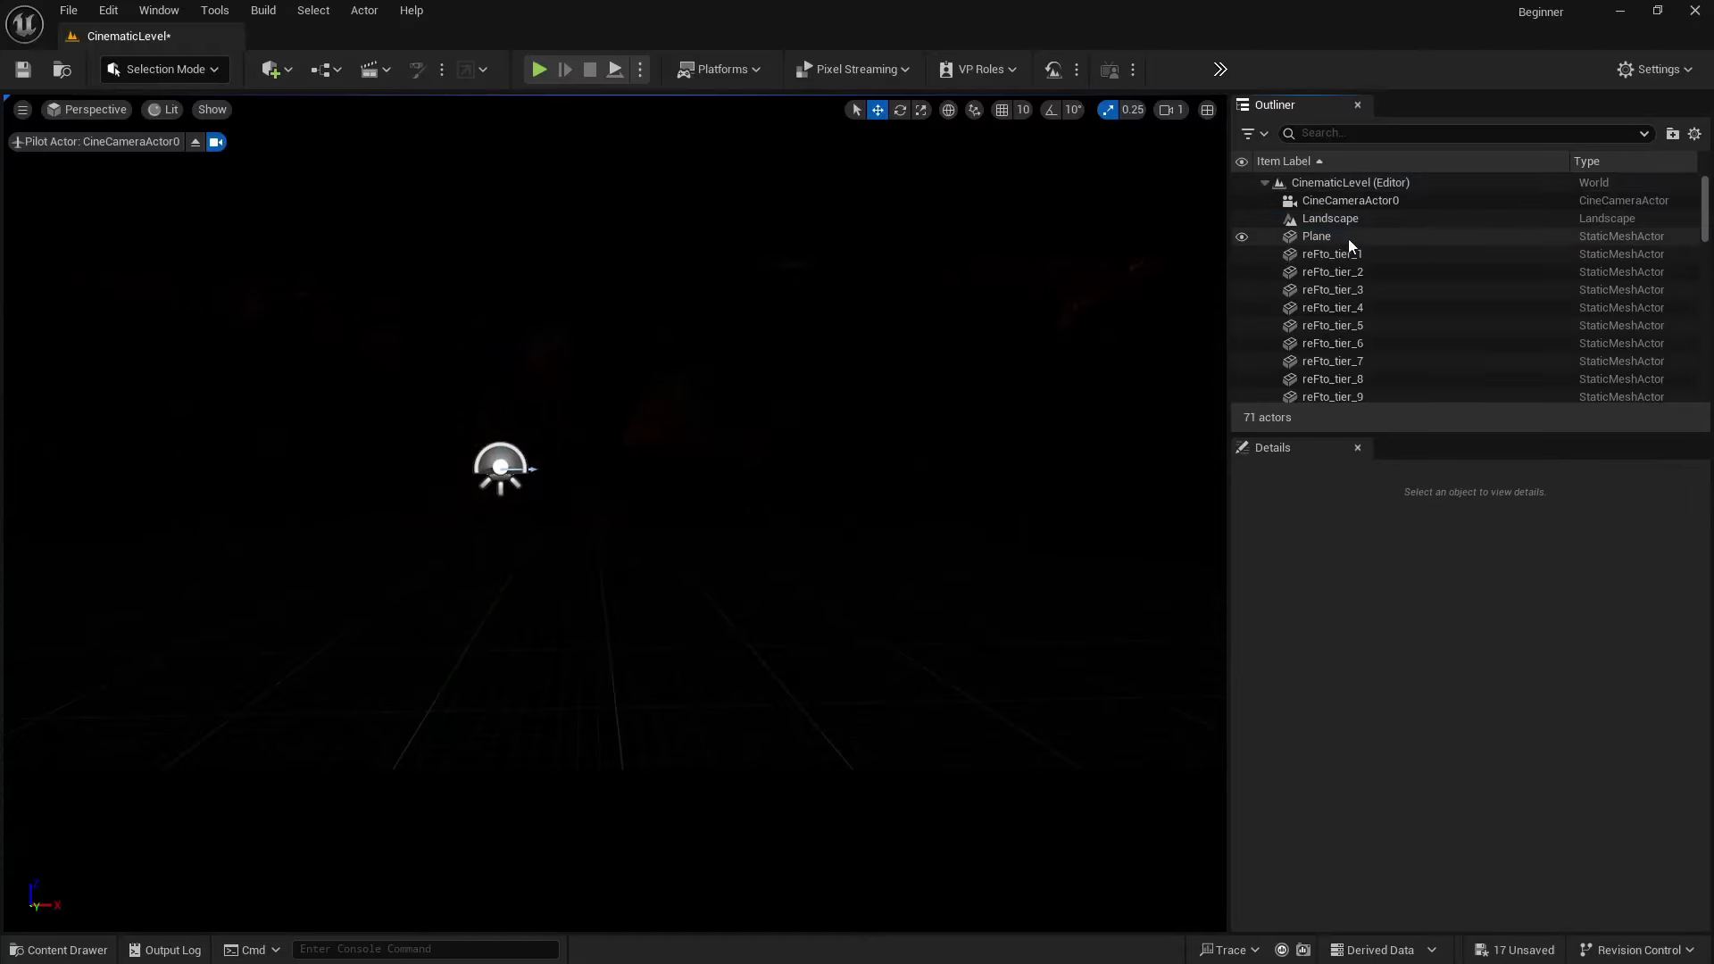
- Group reFto_tier_1 to reFto_tier_24 and all meshes from ullqbb1ga_tier_2 to vi1veh0_tier_19 in a new Outliner folder named Assets
click(1342, 236)
click(1335, 256)
scroll(1363, 278, down, 8)
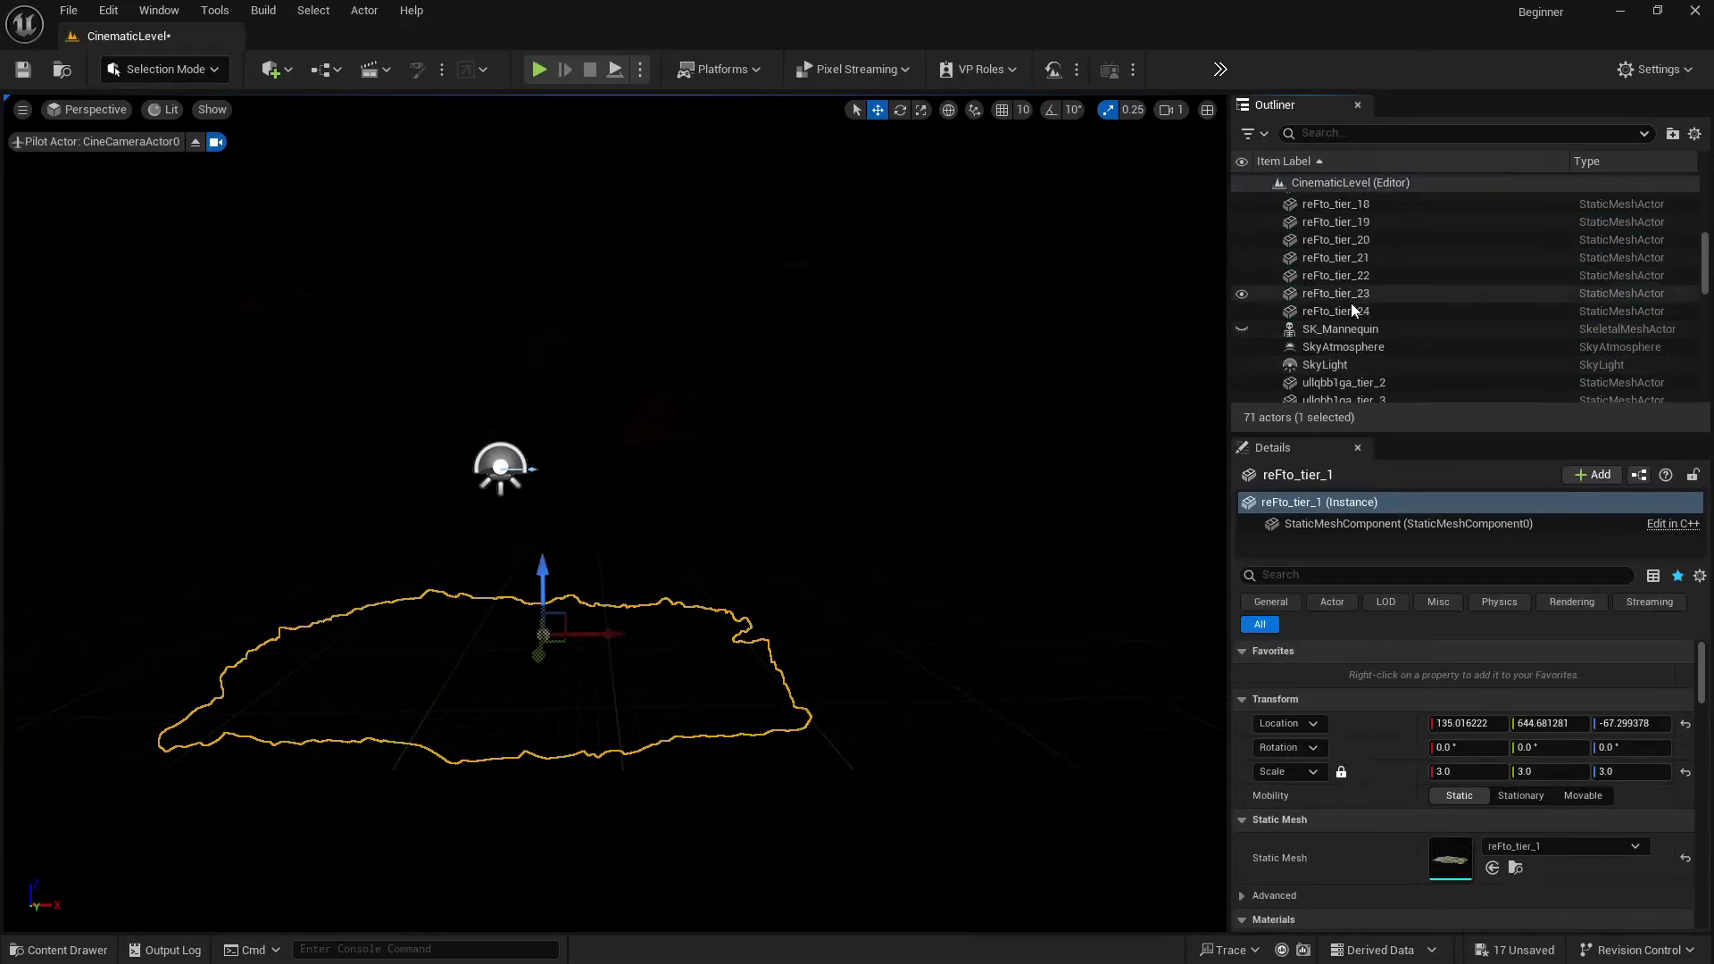
shift+click(1348, 309)
scroll(1353, 344, down, 2)
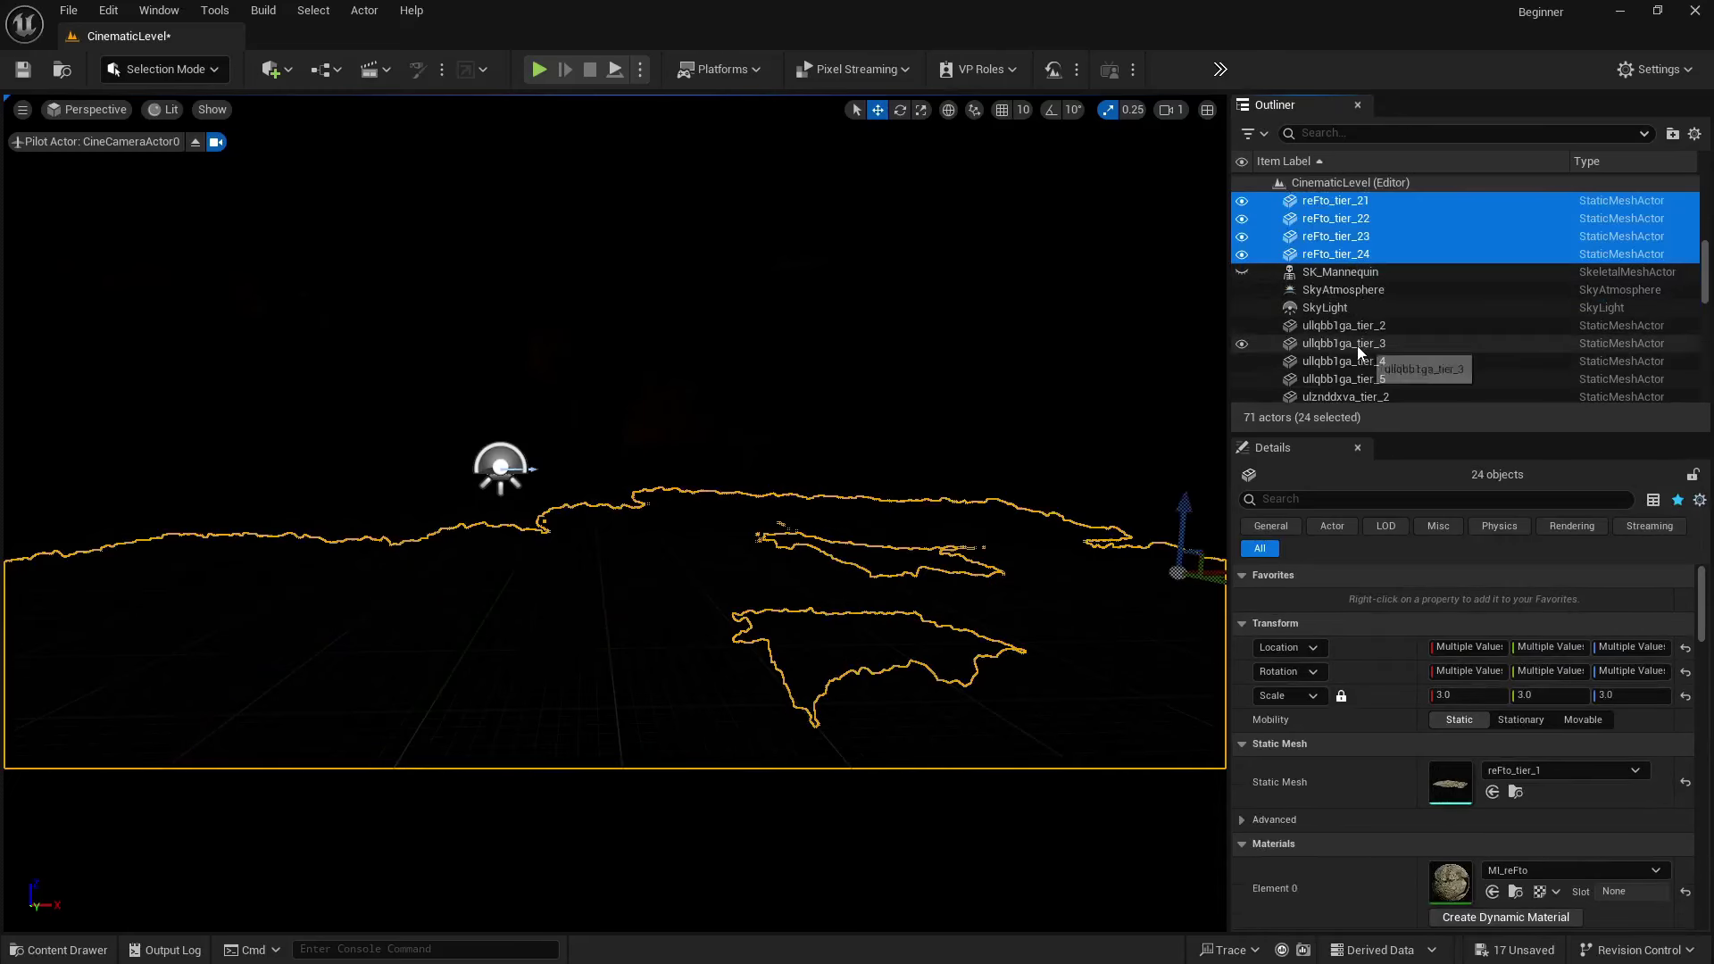
ctrl+click(1357, 327)
scroll(1361, 333, down, 4)
scroll(1366, 340, down, 5)
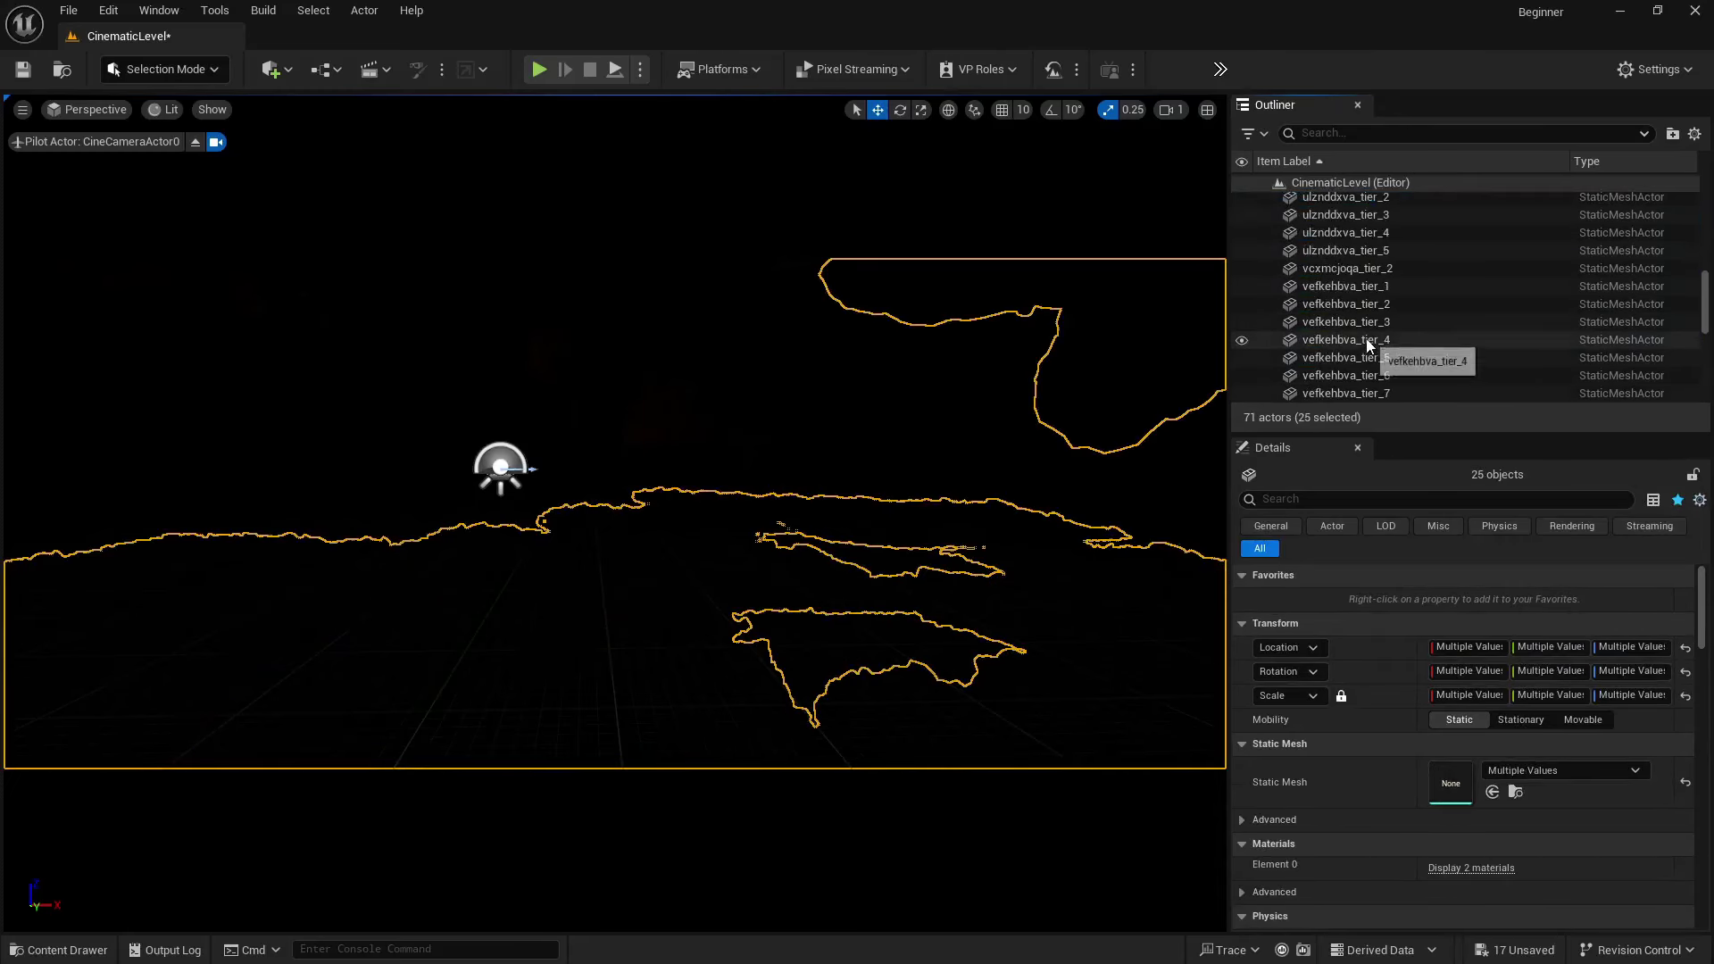
scroll(1366, 350, down, 2)
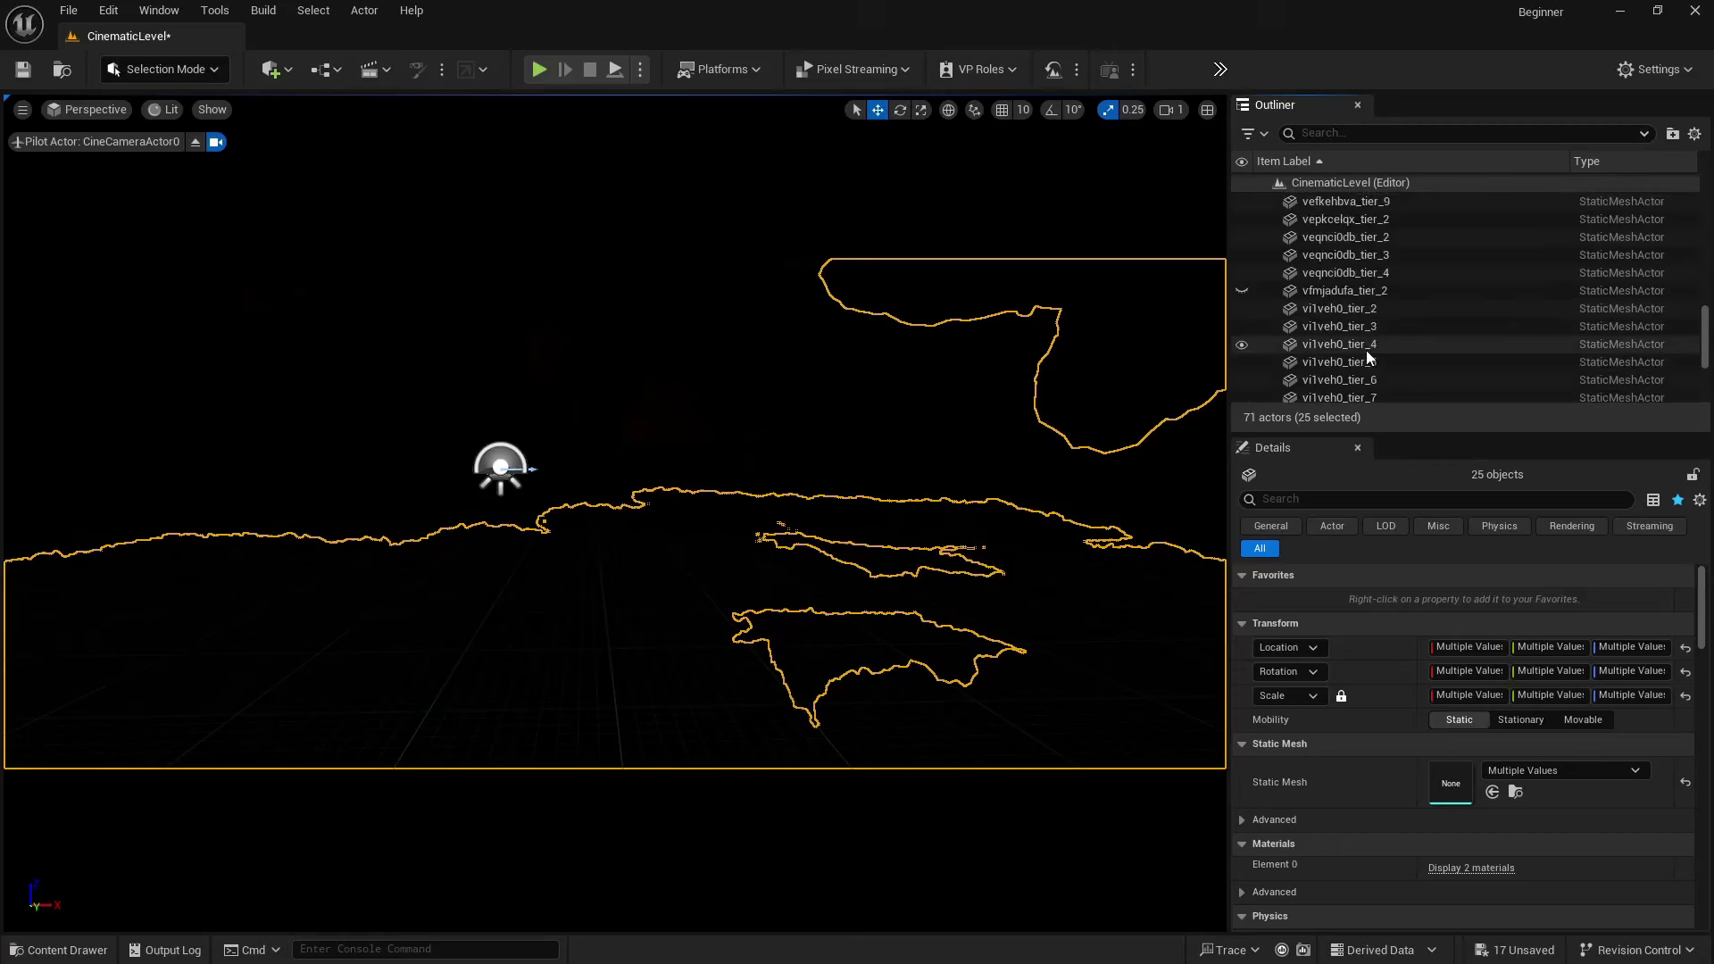
scroll(1363, 337, down, 2)
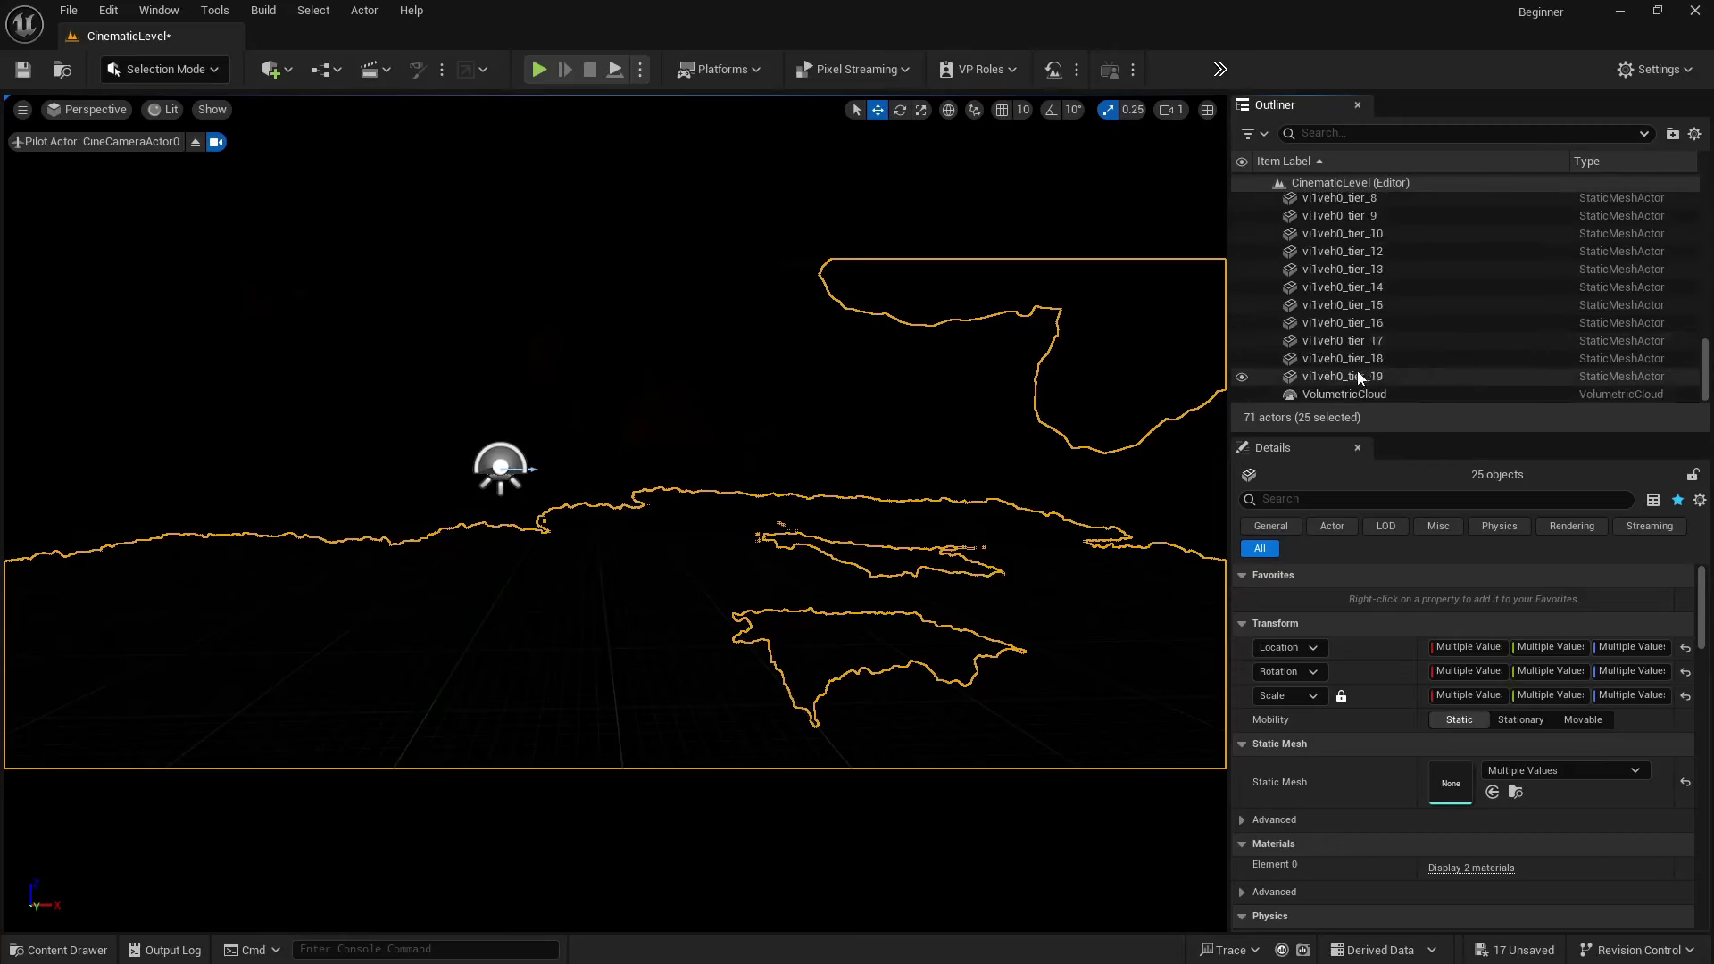
shift+click(1356, 371)
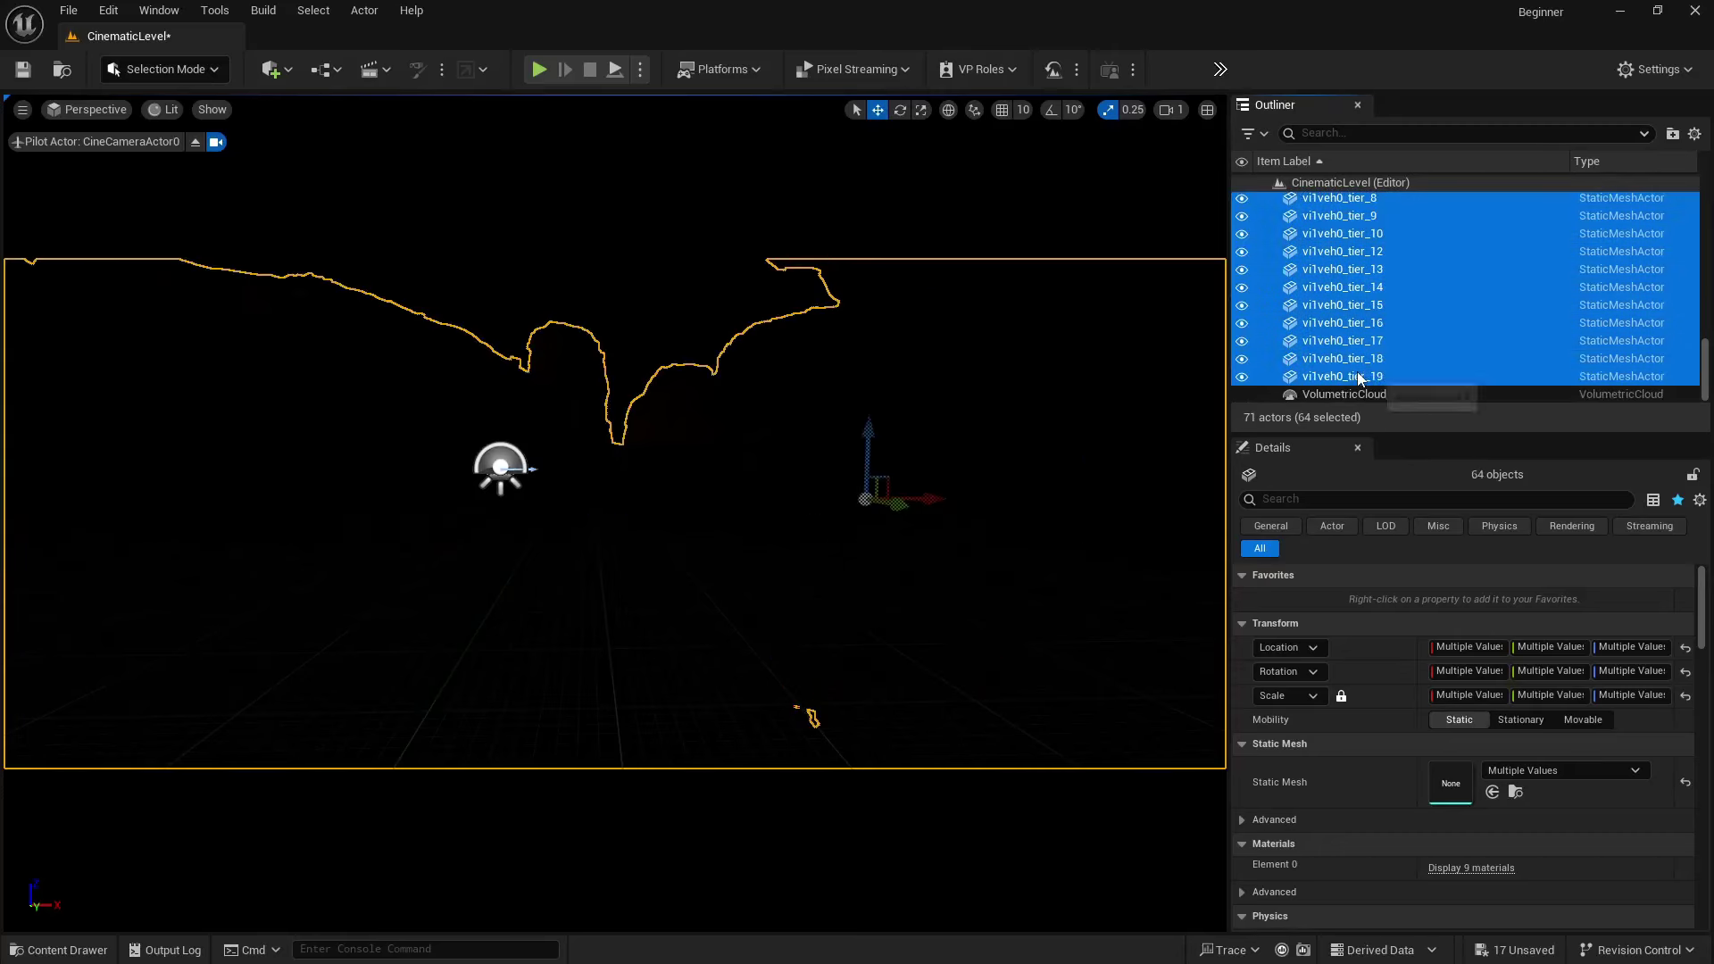
click(1672, 133)
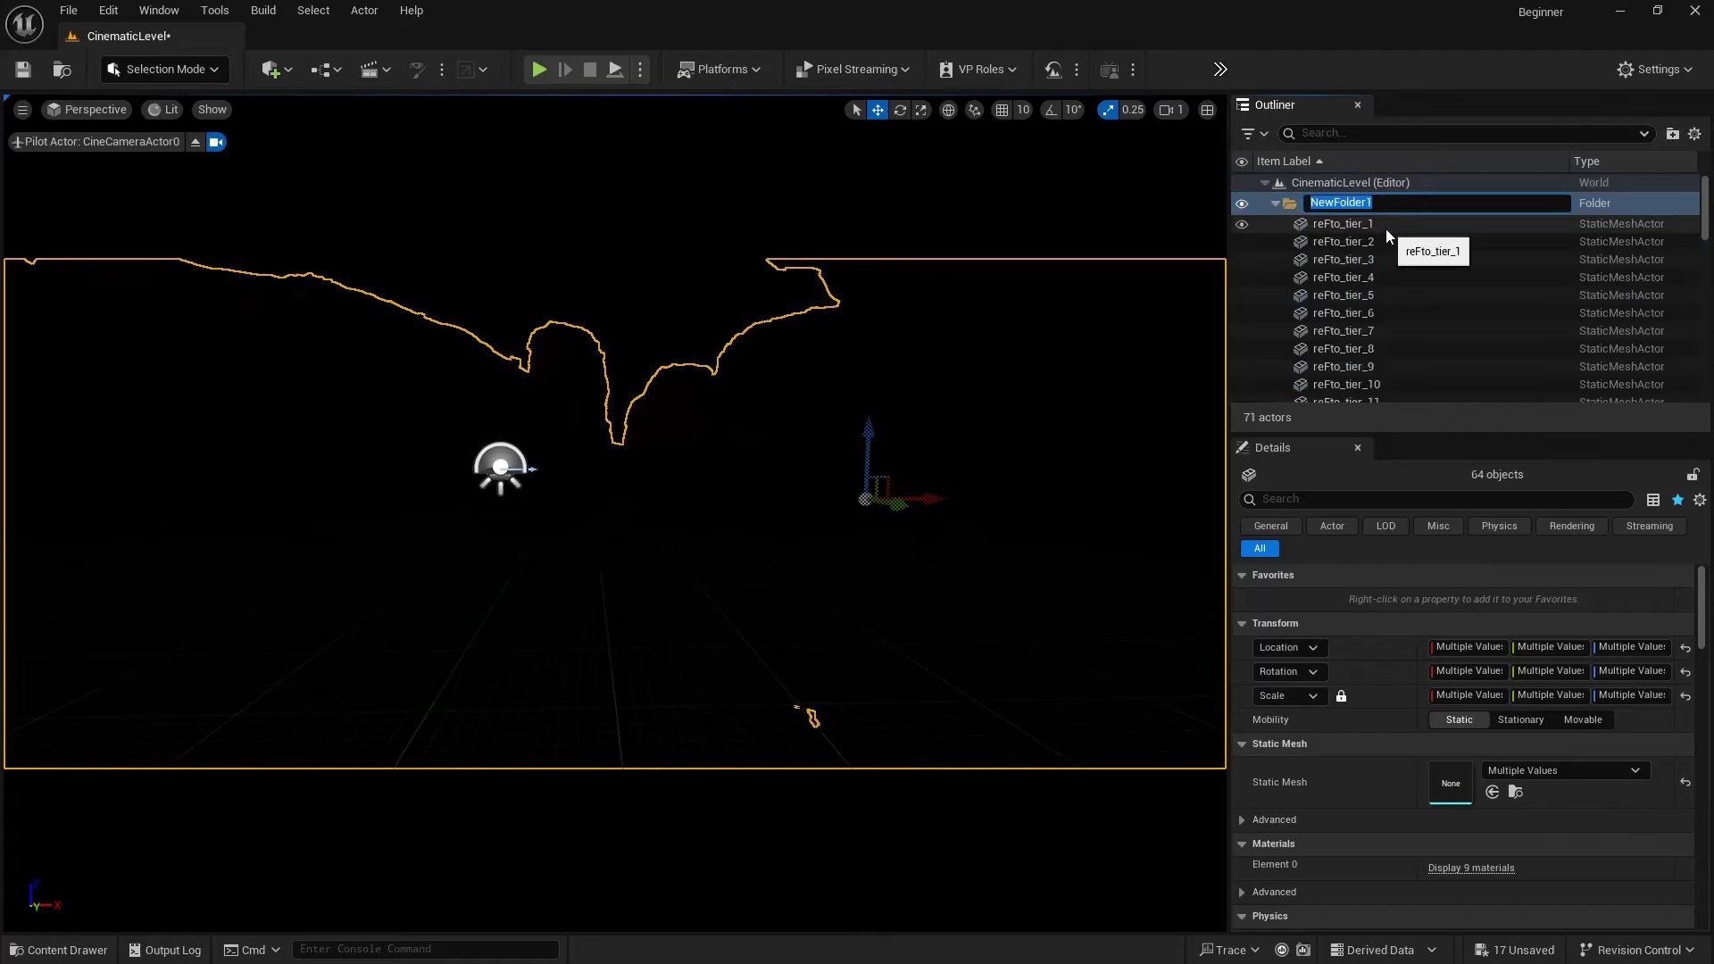
text(Assets)
key(Return)
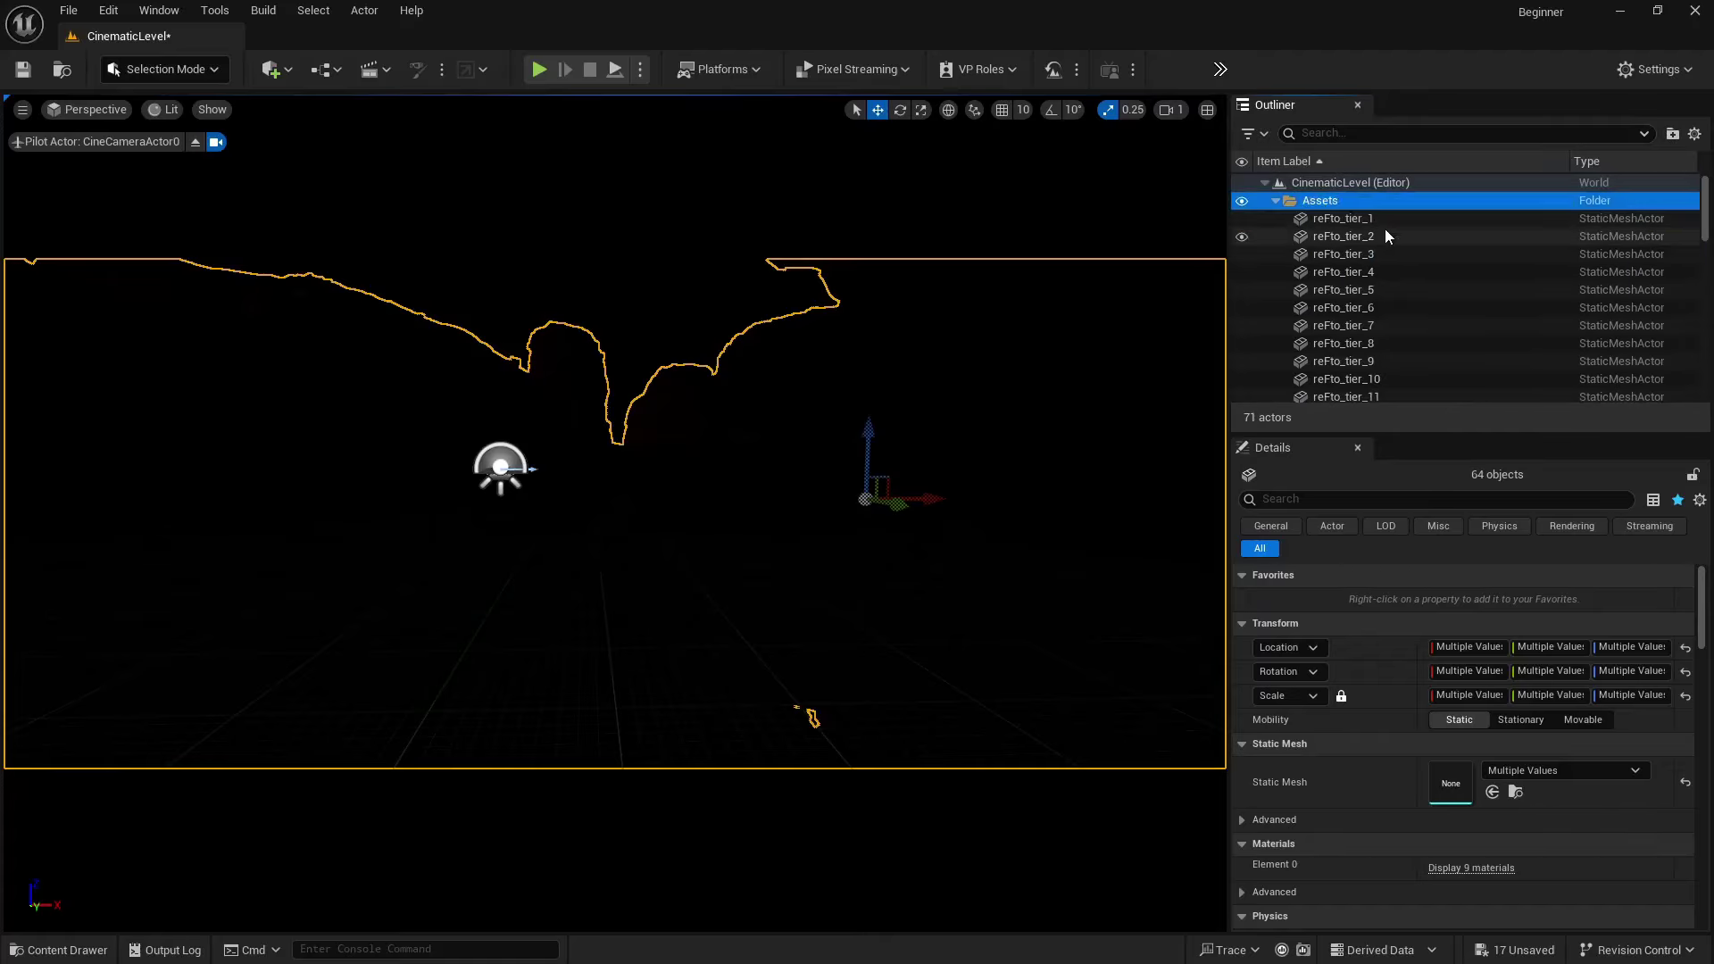
- Switch the viewport to Unlit shading and toggle the Assets folder's visibility off and on to check its meshes
click(163, 110)
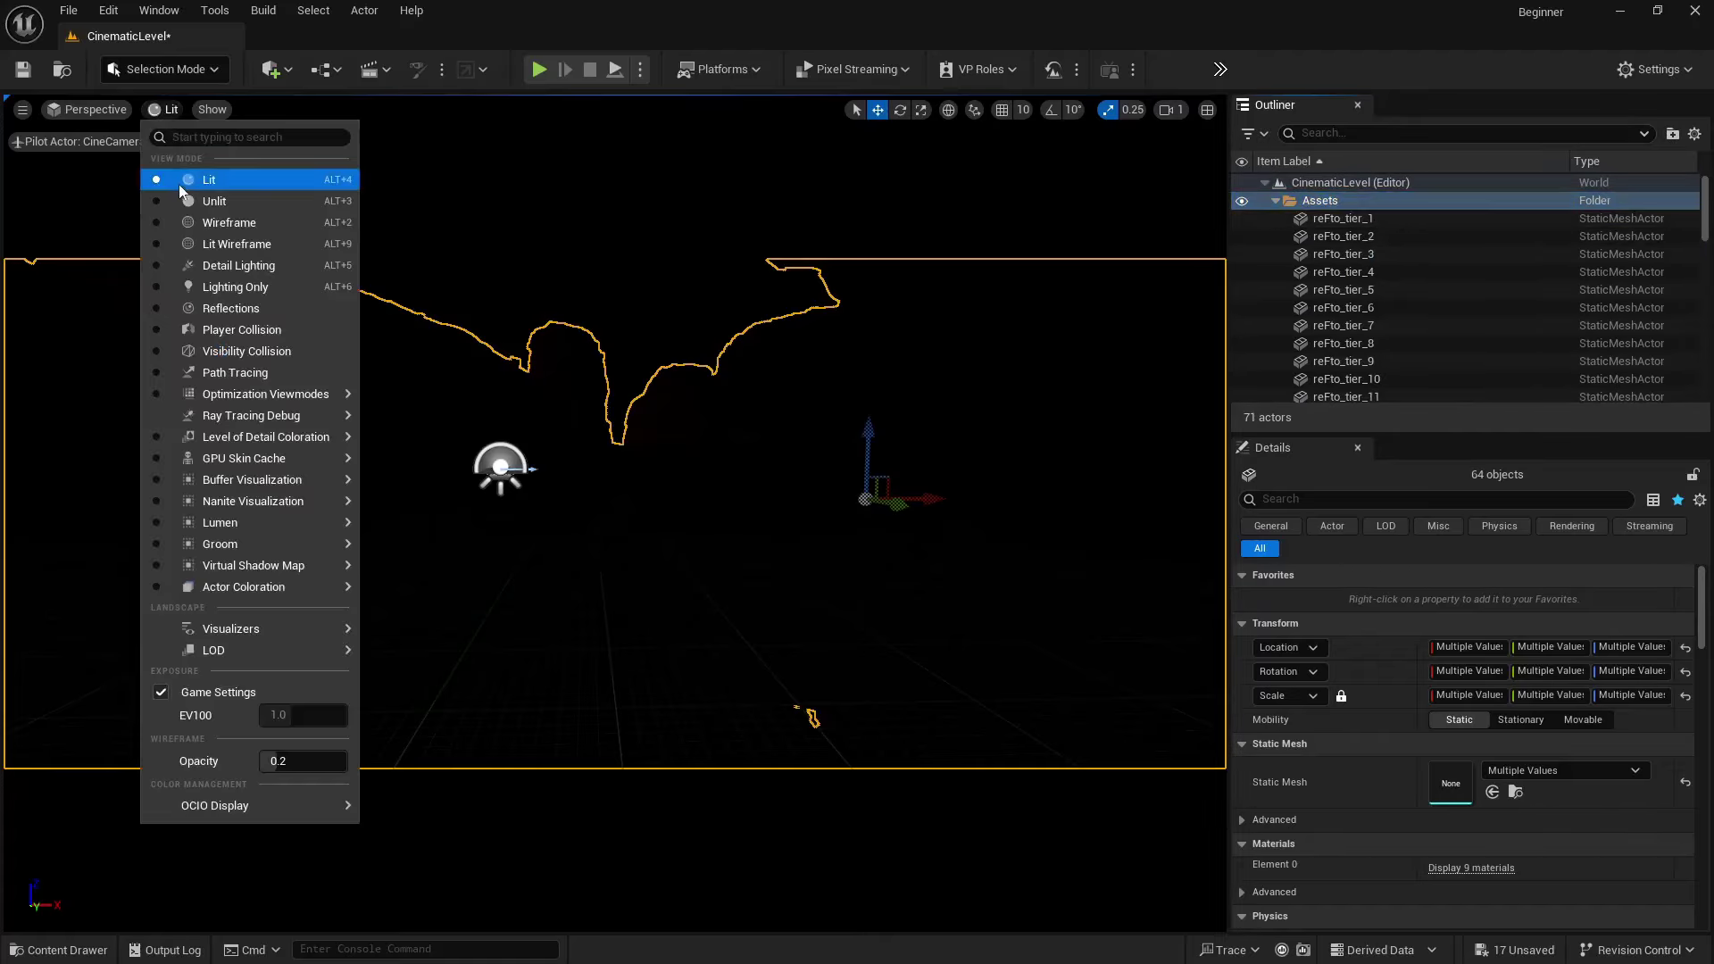
click(180, 200)
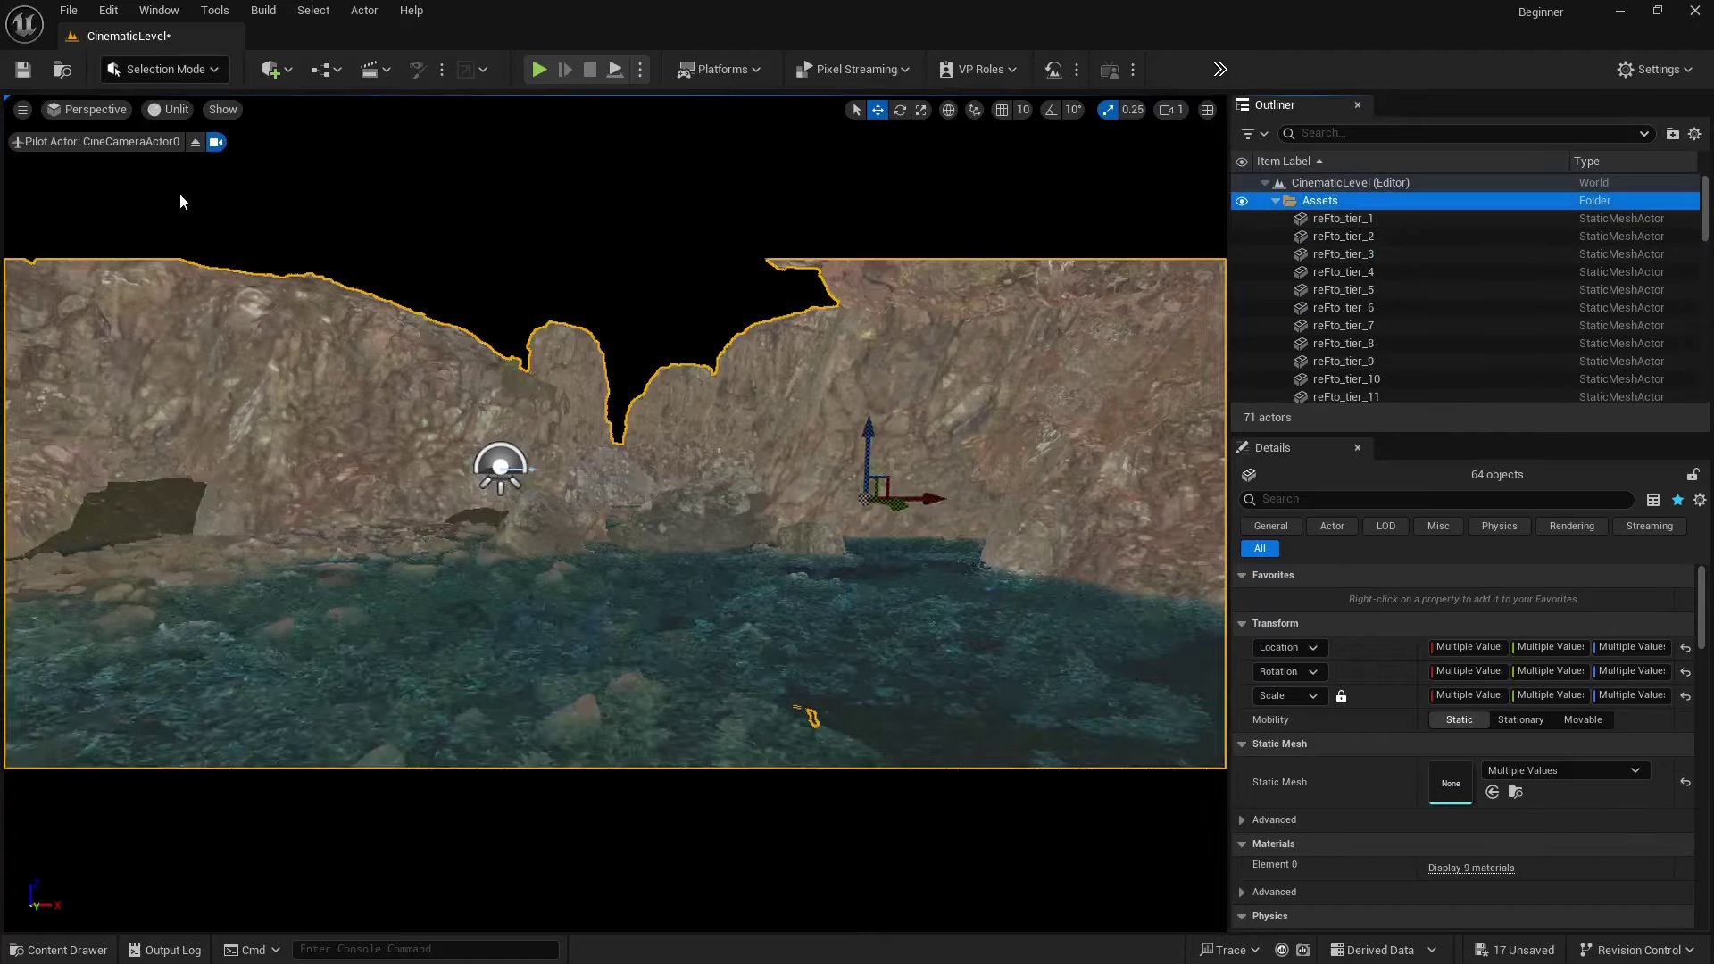
click(1241, 200)
click(1241, 200)
click(1241, 200)
click(1241, 200)
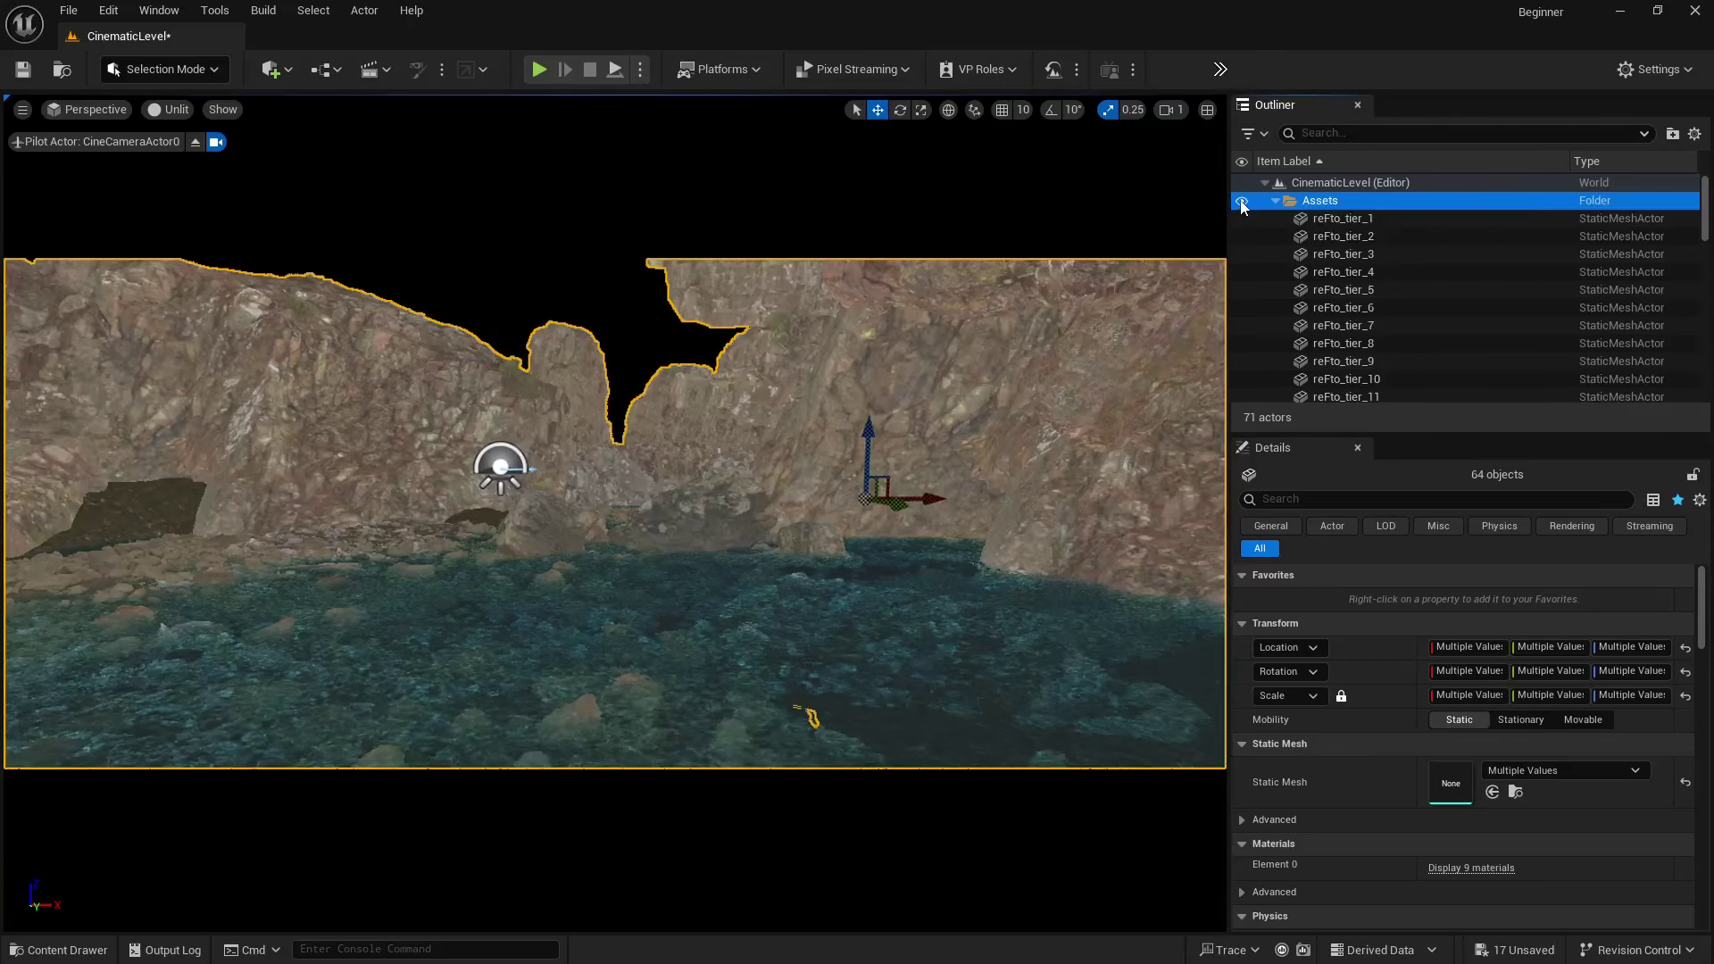
click(1241, 199)
click(1241, 200)
click(1240, 200)
click(1241, 202)
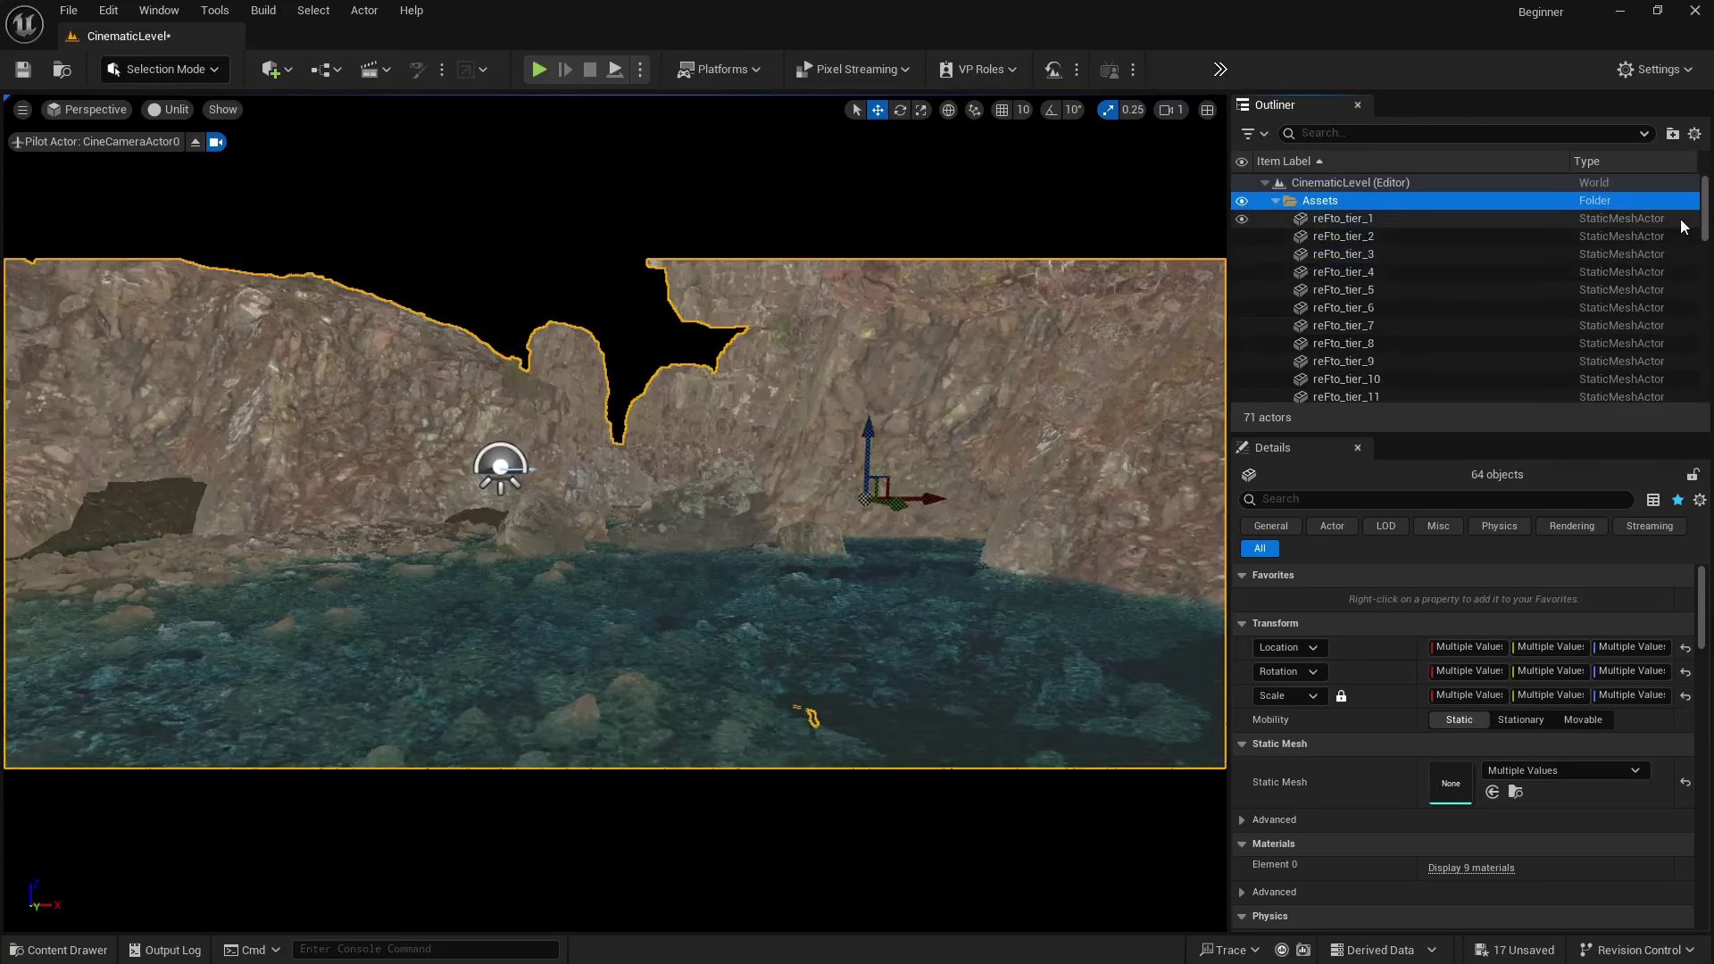
- Collapse the Assets folder and delete the SkyLight and VolumetricCloud actors from the level
click(1275, 200)
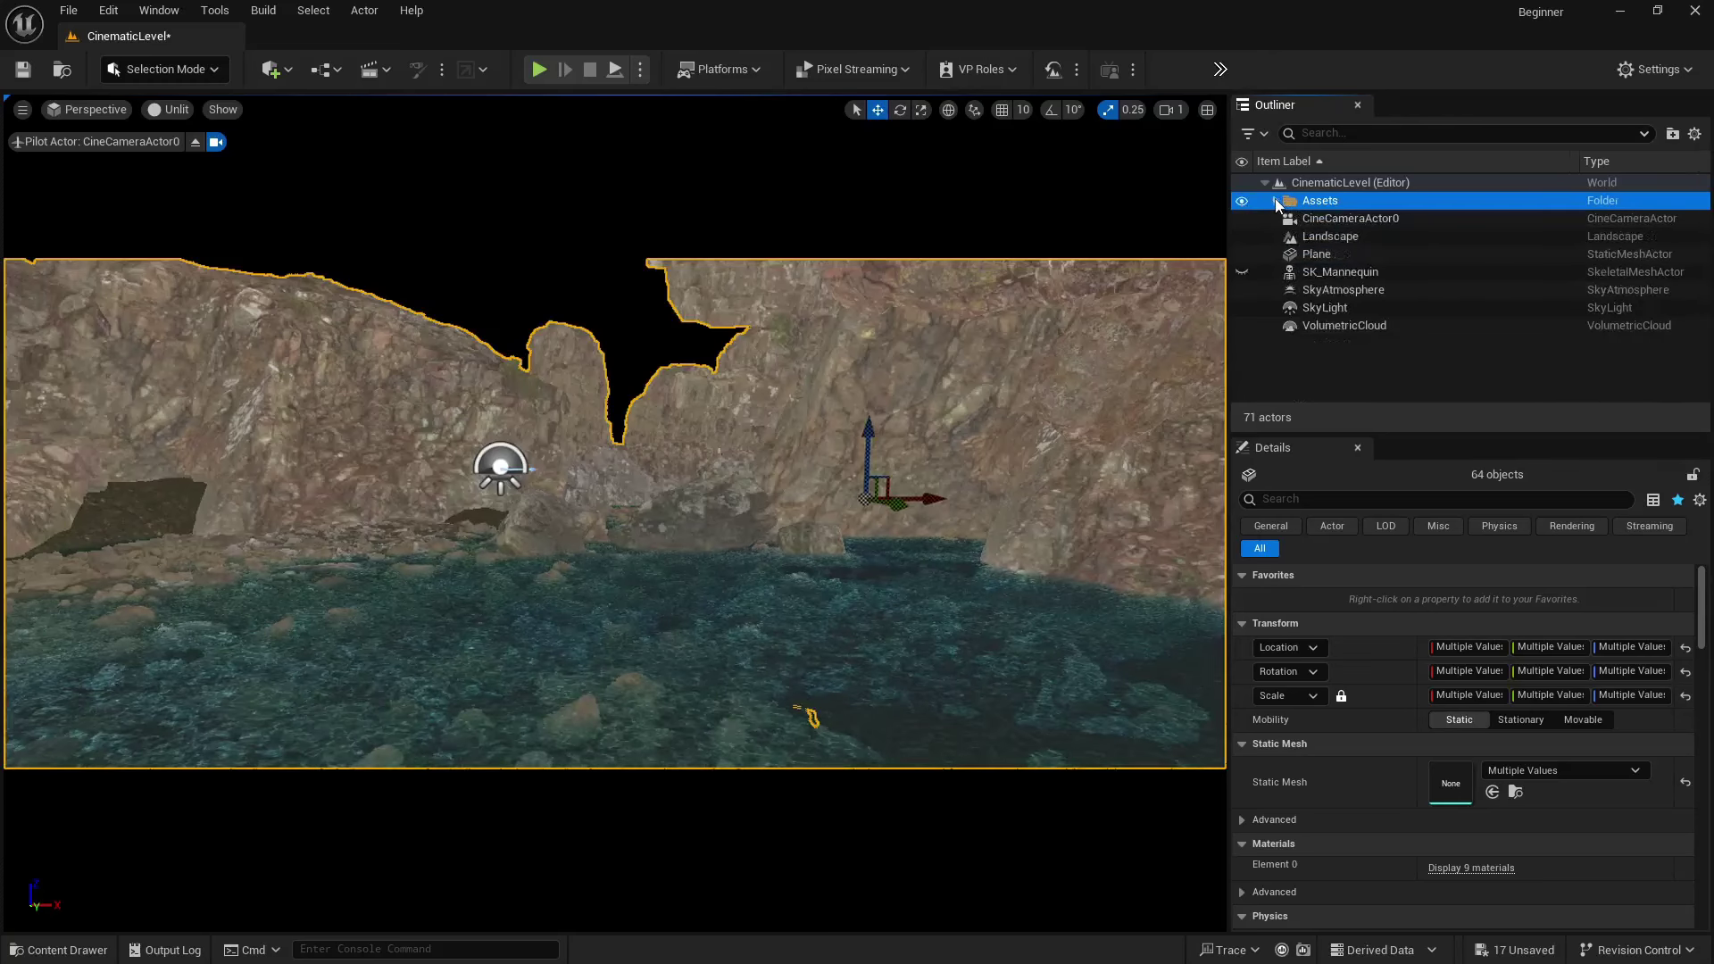
click(1321, 308)
key(Delete)
click(1330, 309)
key(Delete)
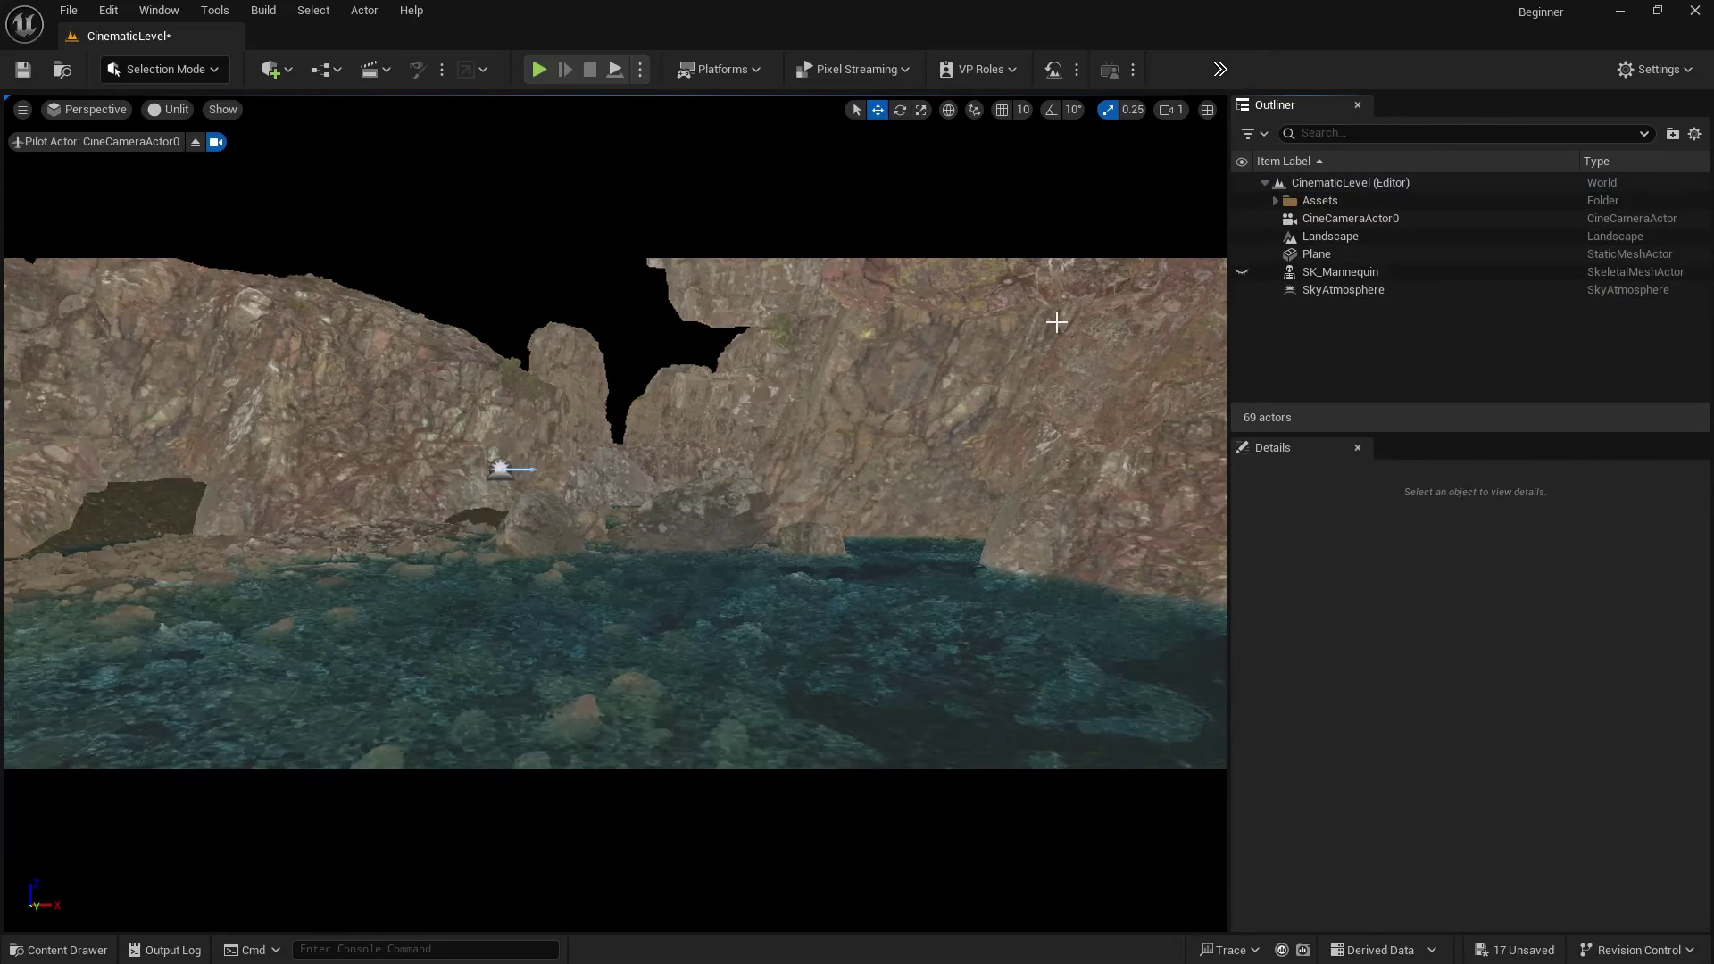
- Add a Post Process Volume to the level and enable its Infinite Extent (Unbound) option
click(292, 69)
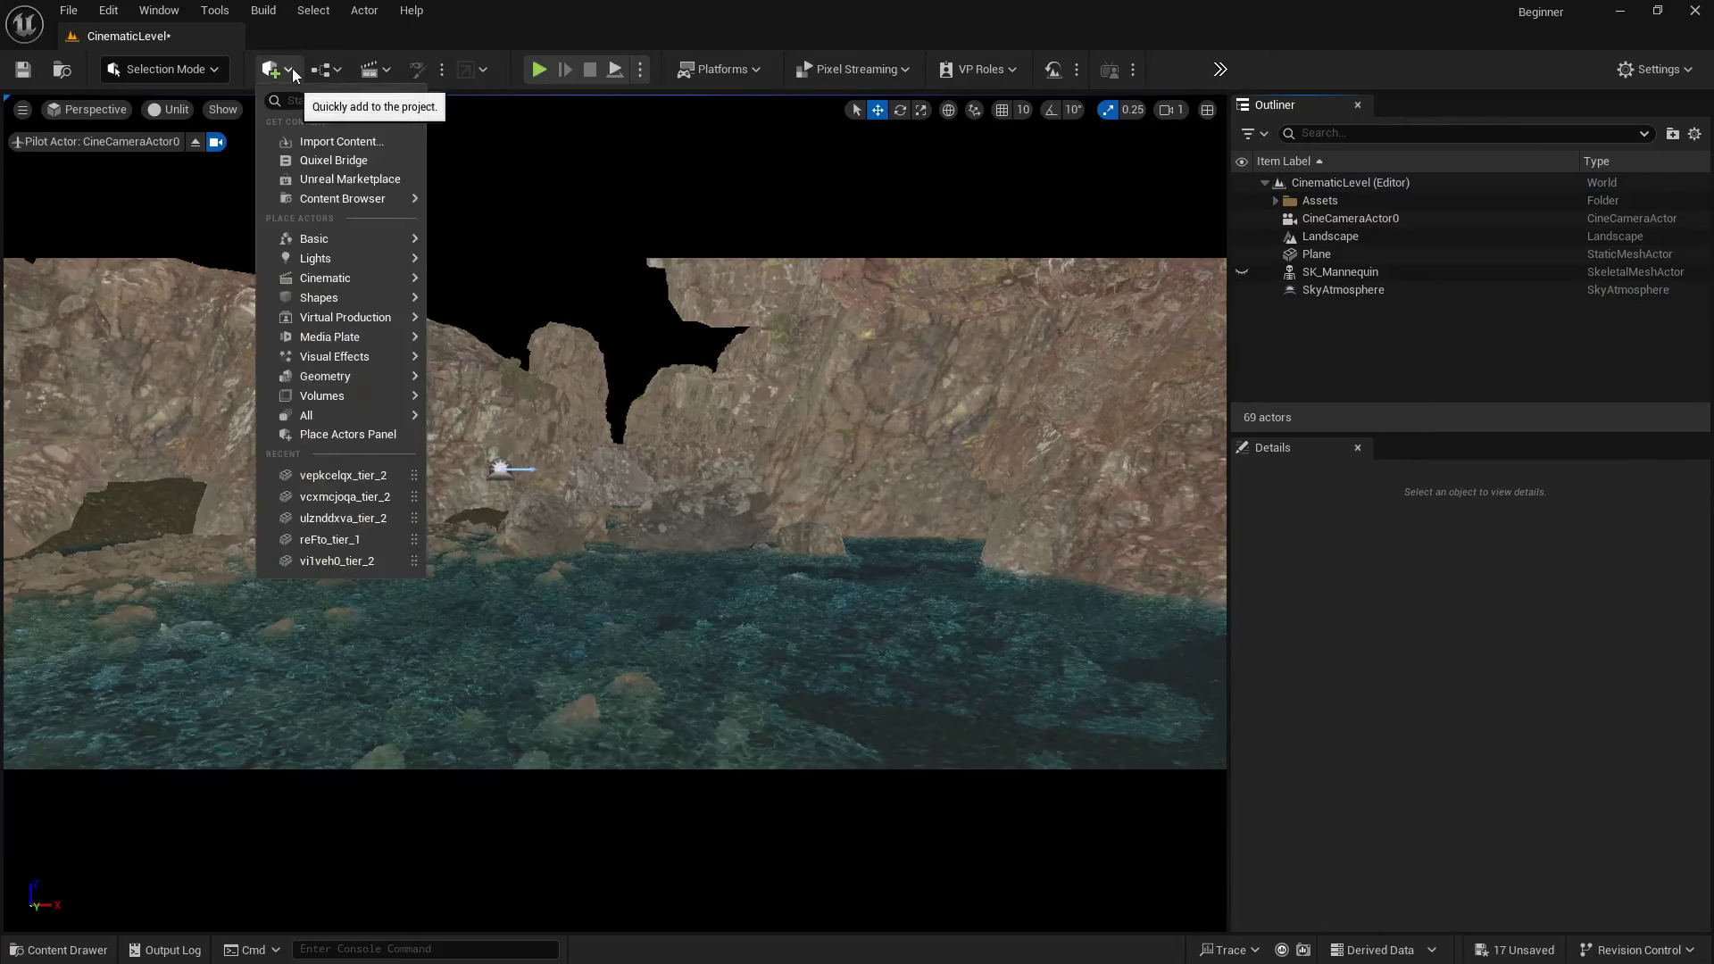
mouse_move(354, 295)
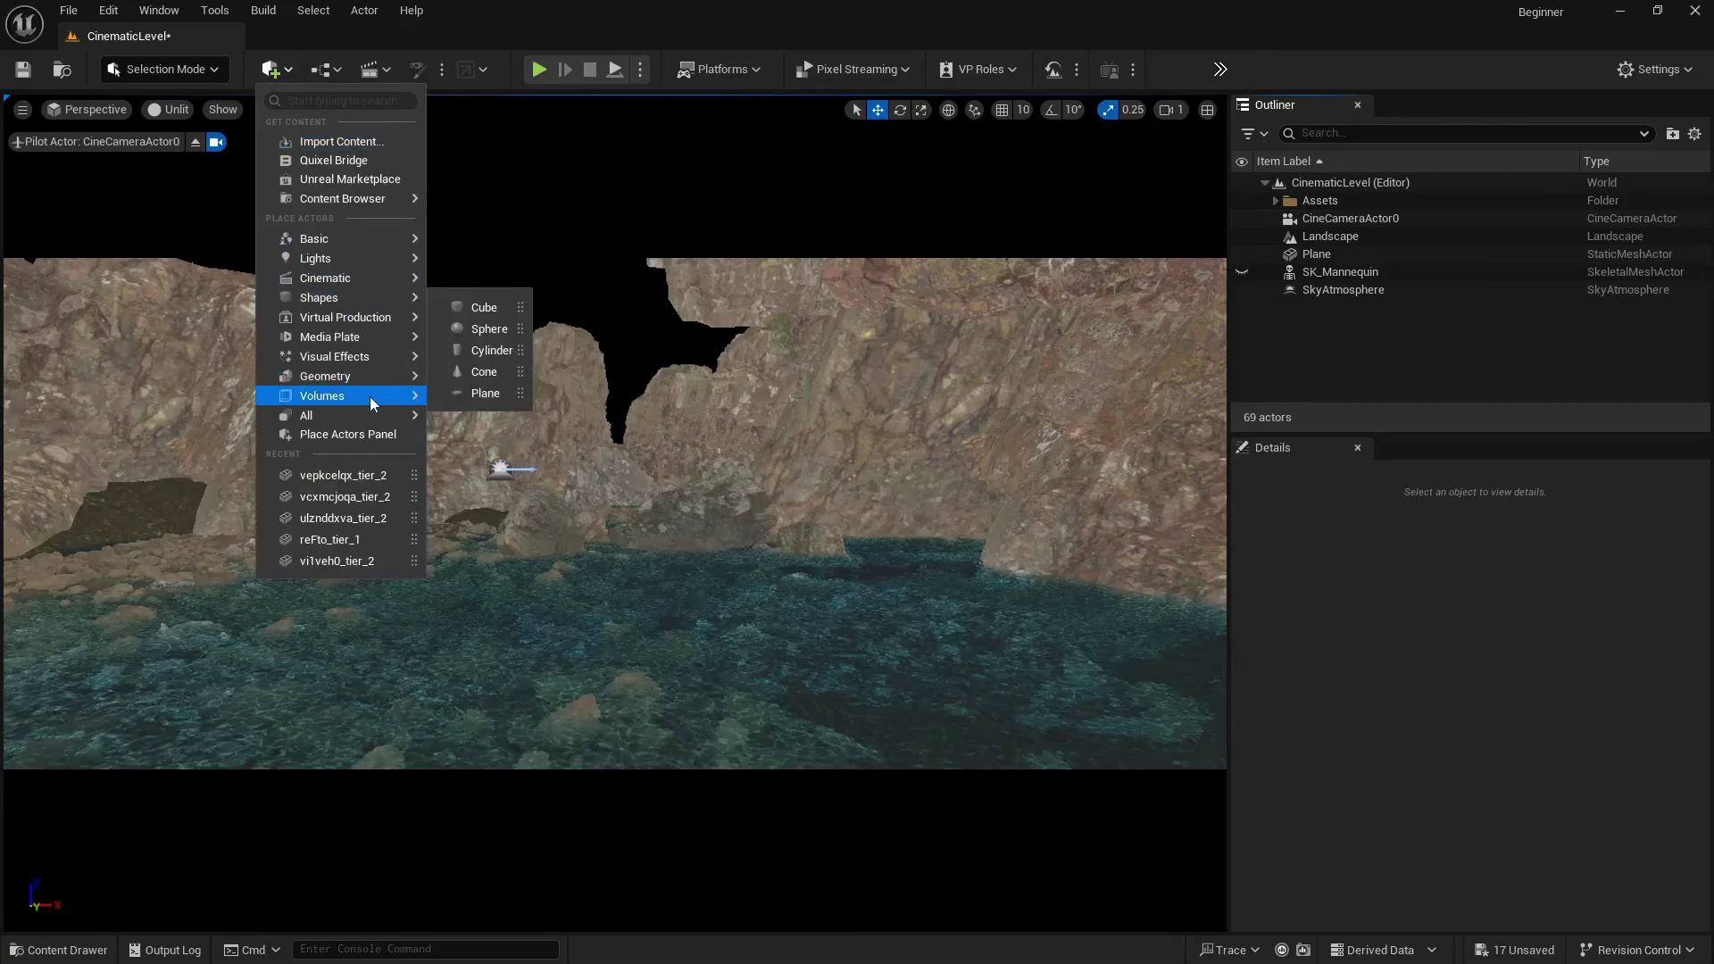
mouse_move(387, 358)
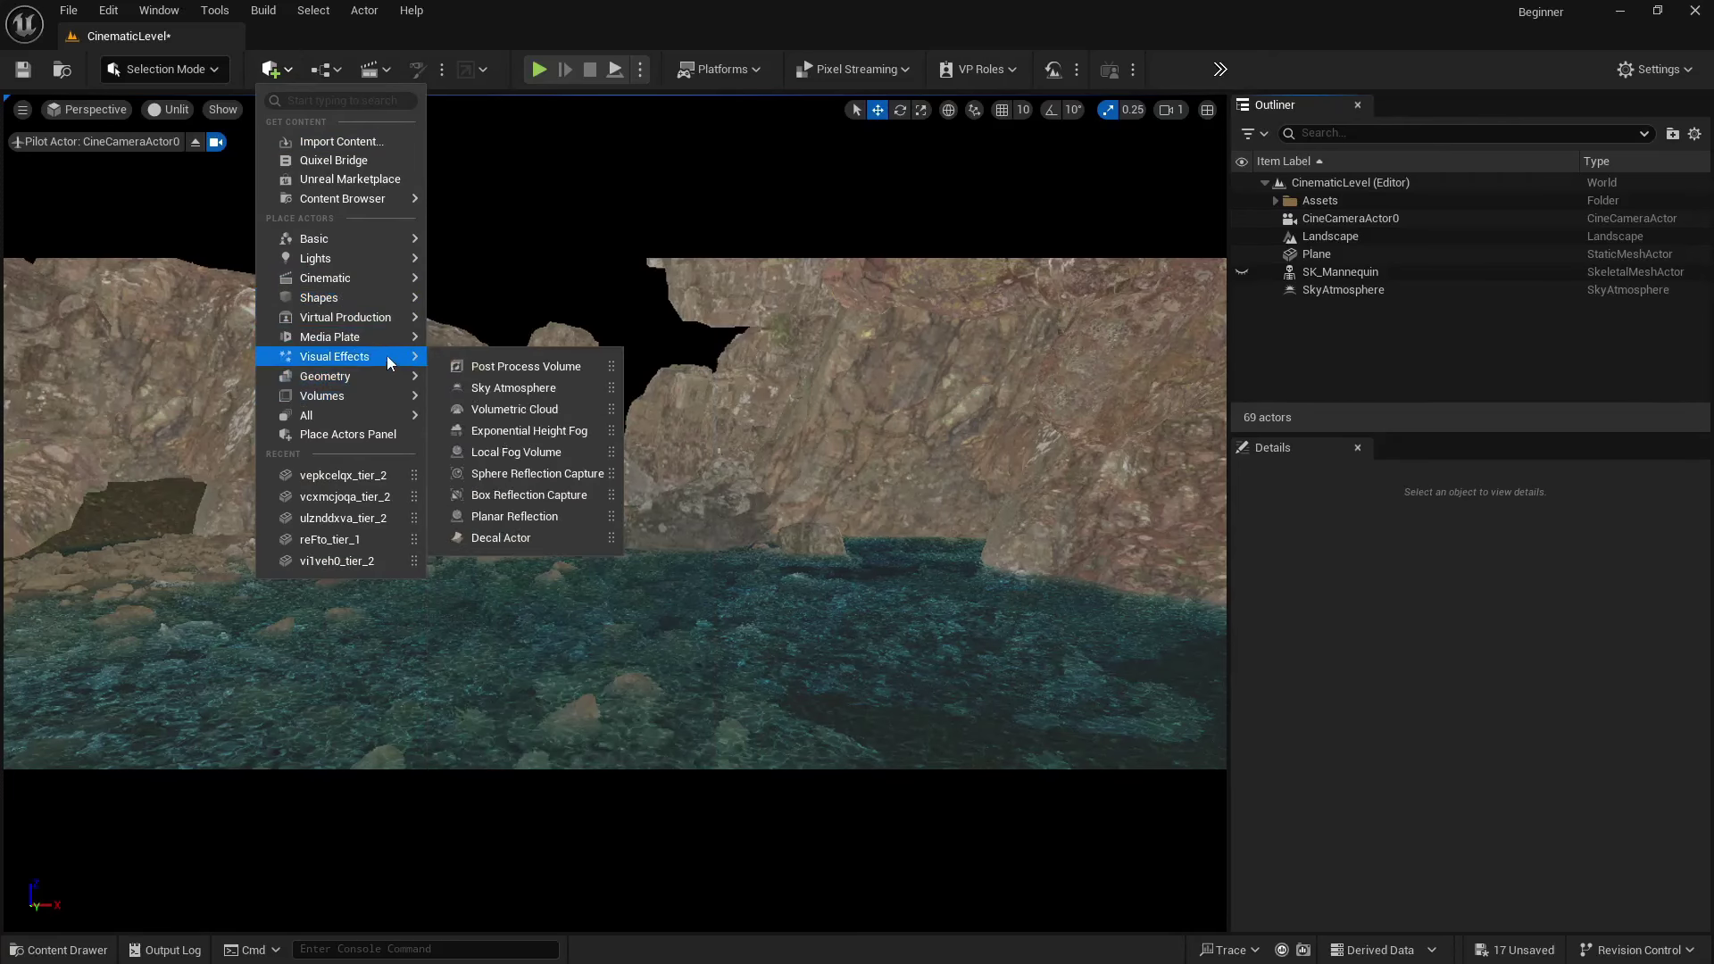
click(500, 366)
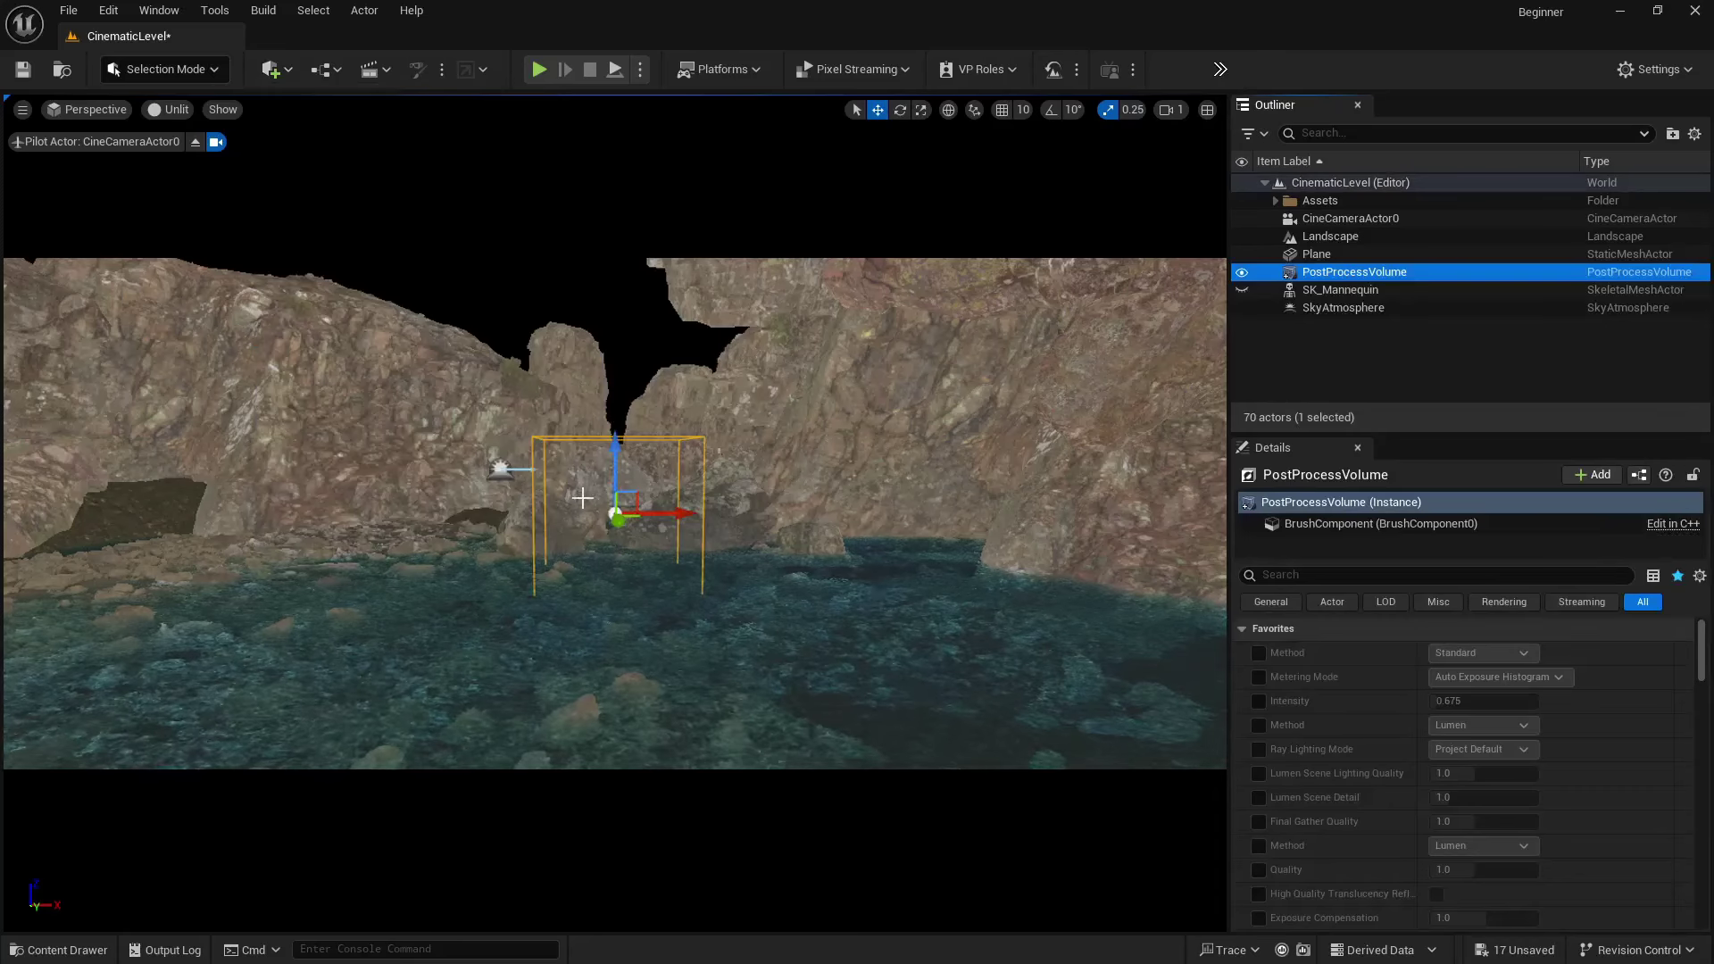
click(1293, 574)
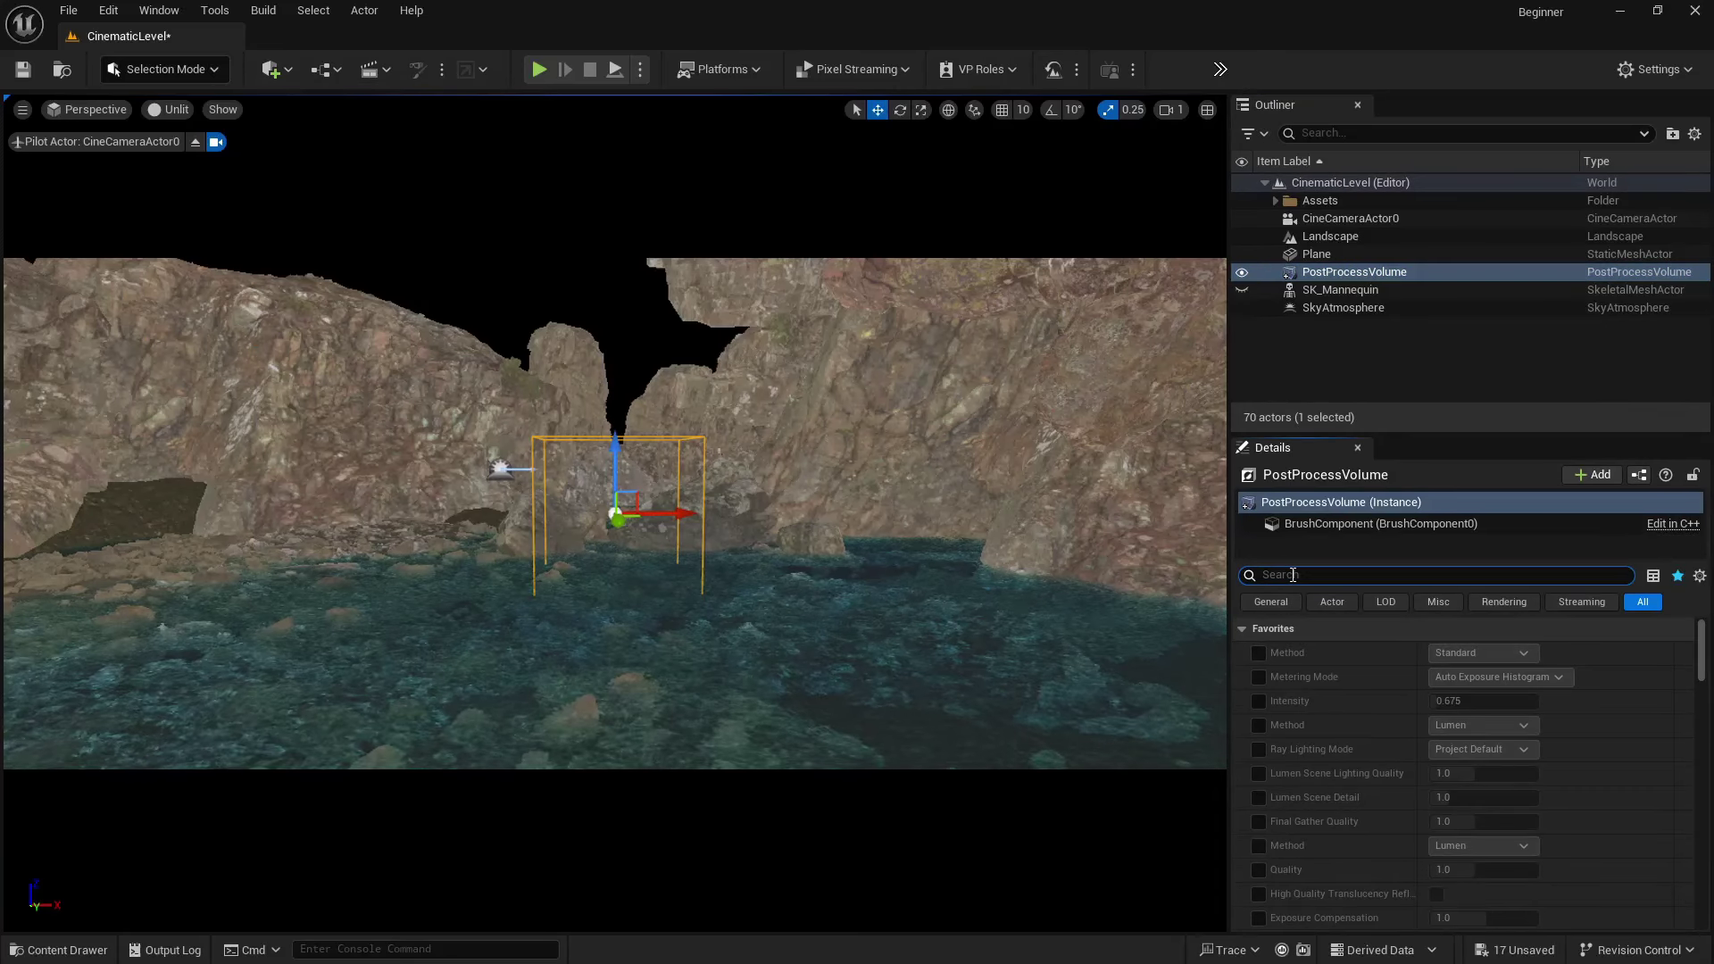
text(infi)
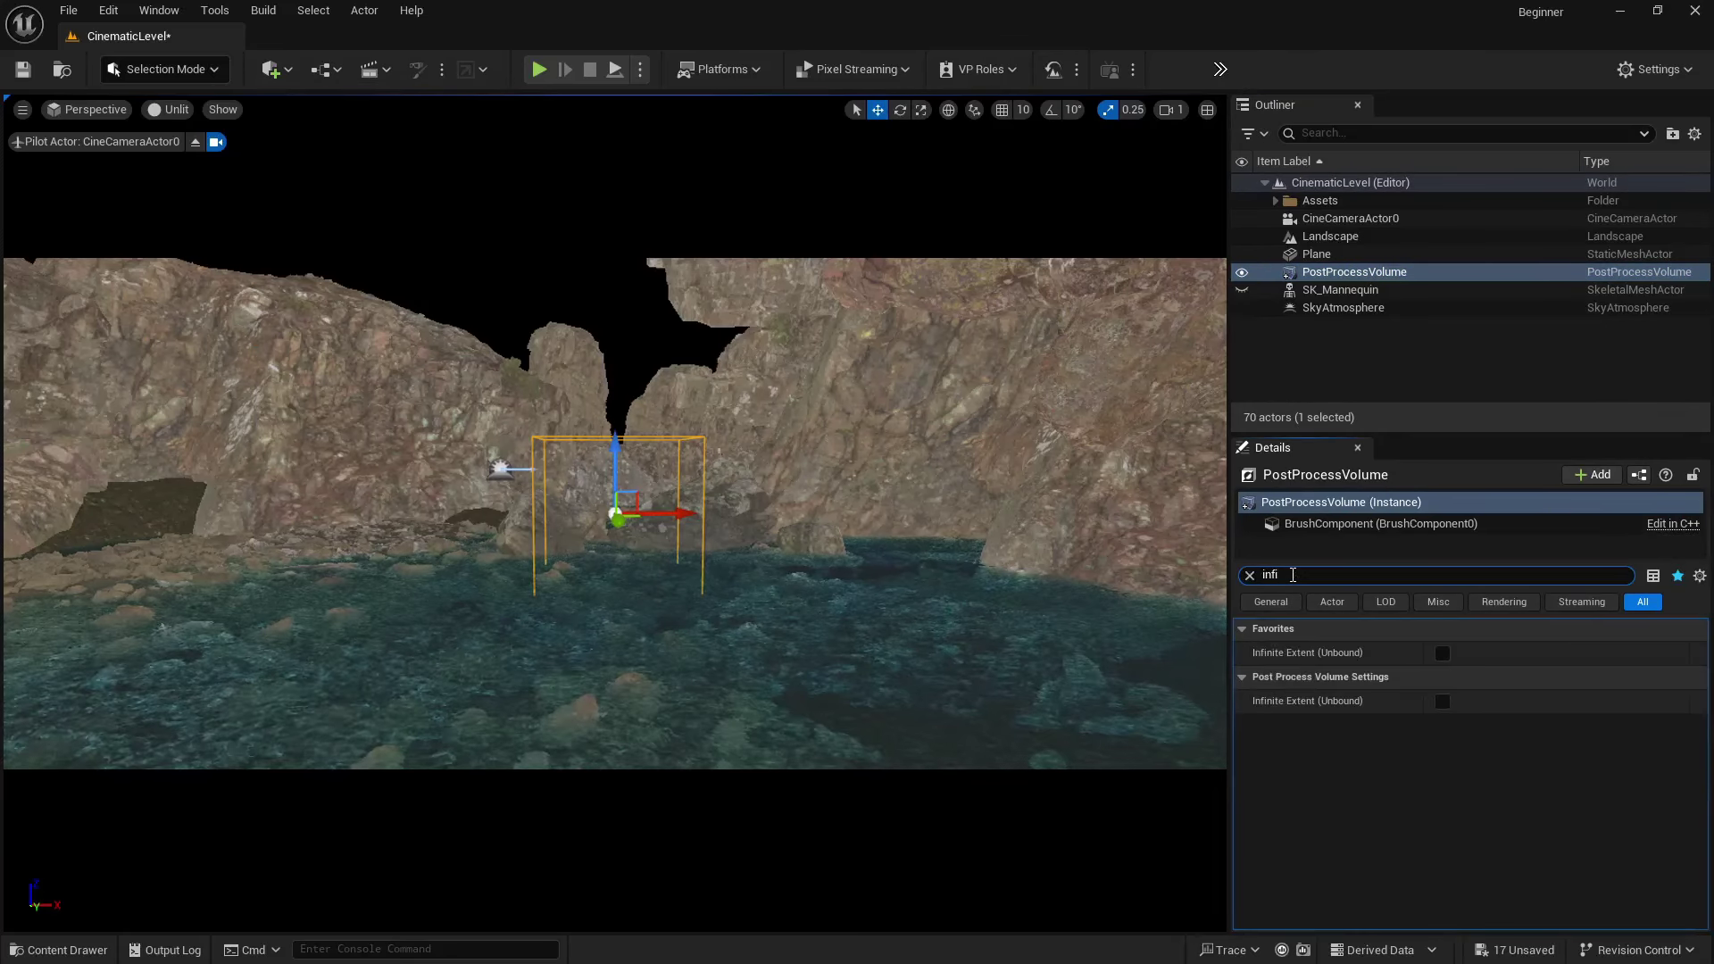
click(1442, 652)
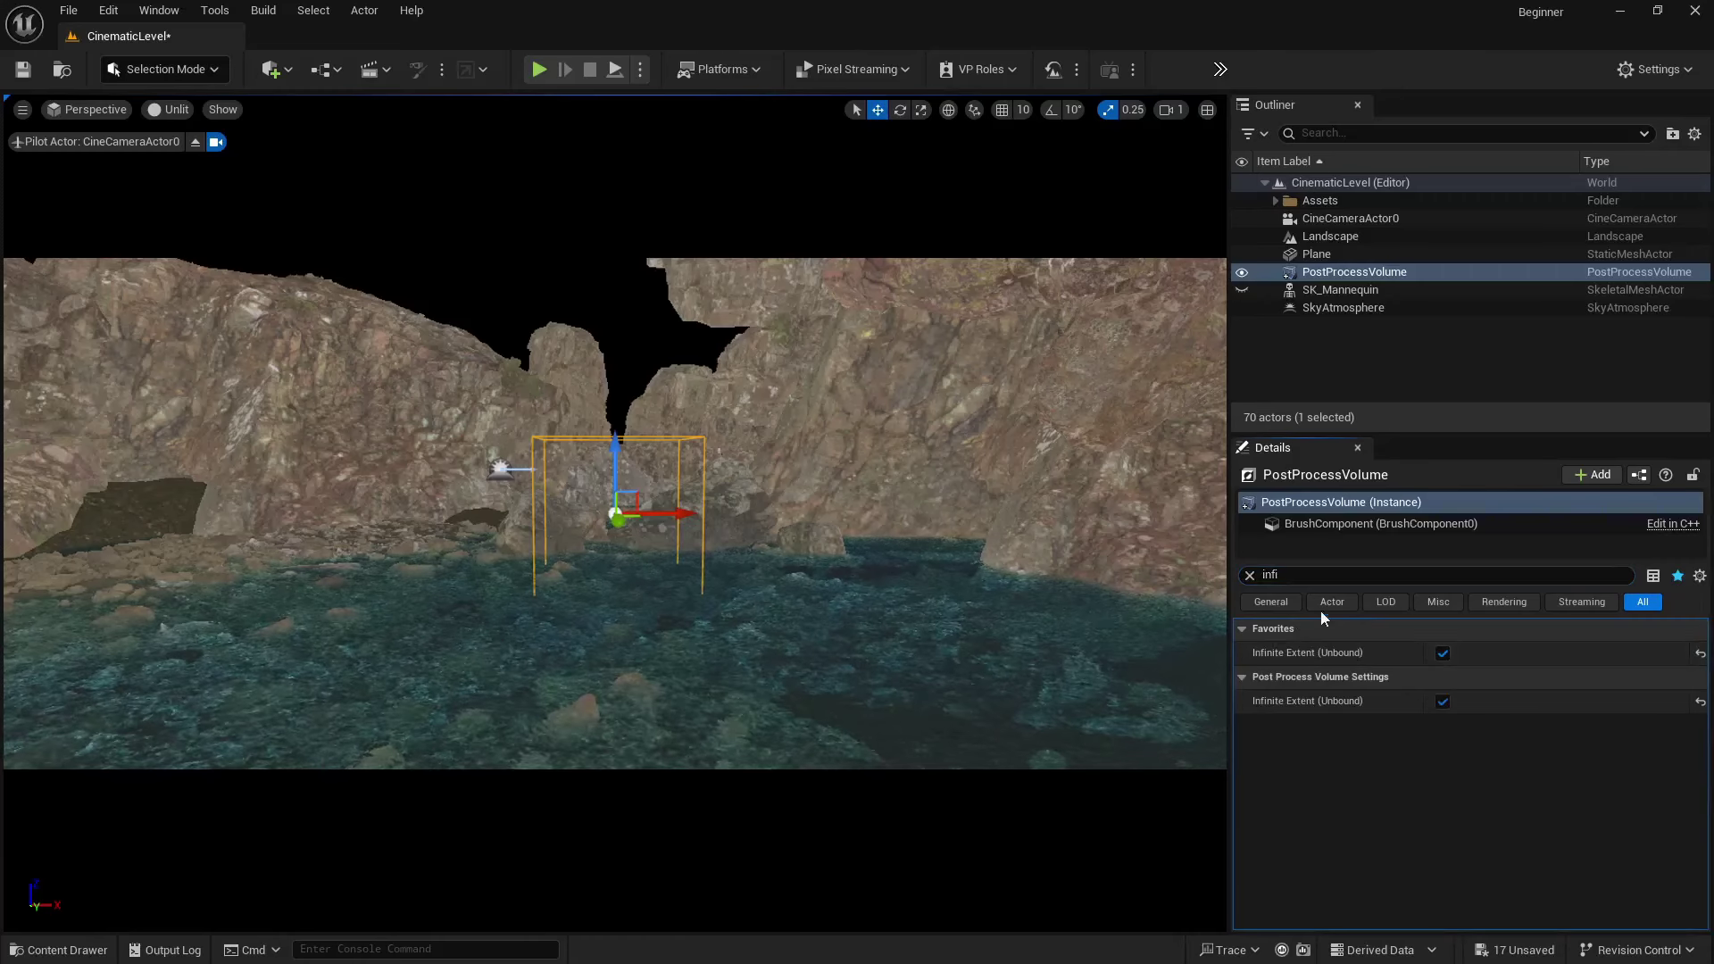
click(1250, 576)
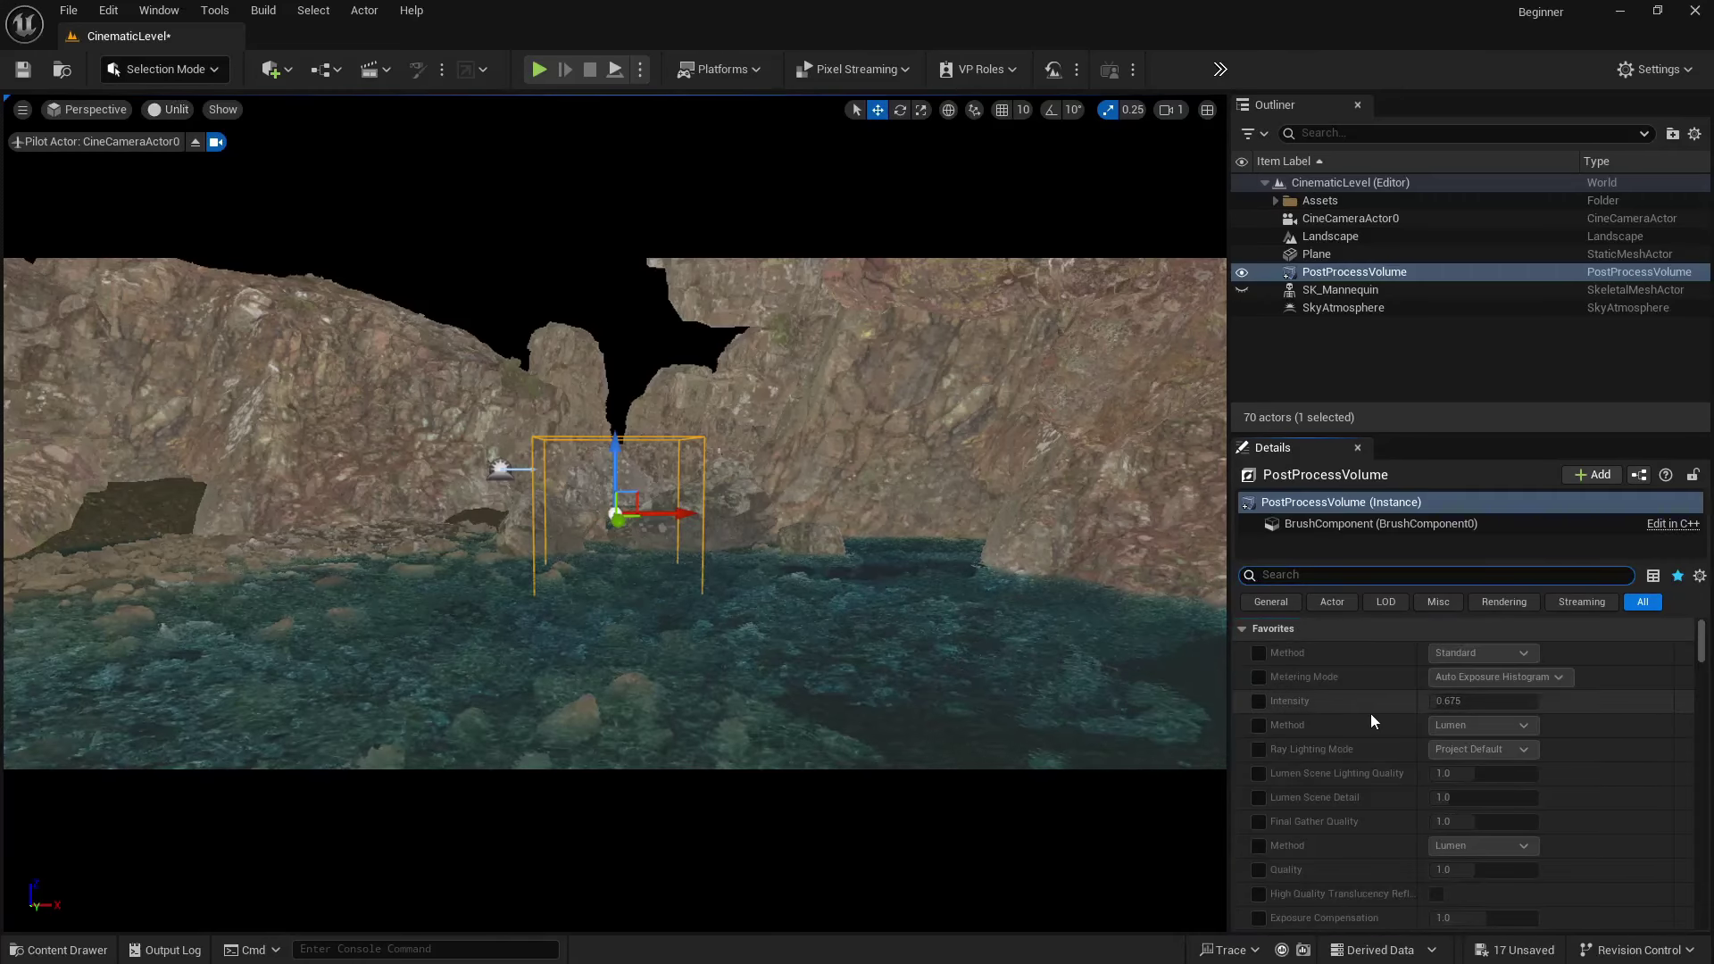
- Enable the Metering Mode and Exposure Compensation overrides in the PostProcessVolume's exposure settings
scroll(1372, 721, down, 5)
scroll(1369, 717, down, 10)
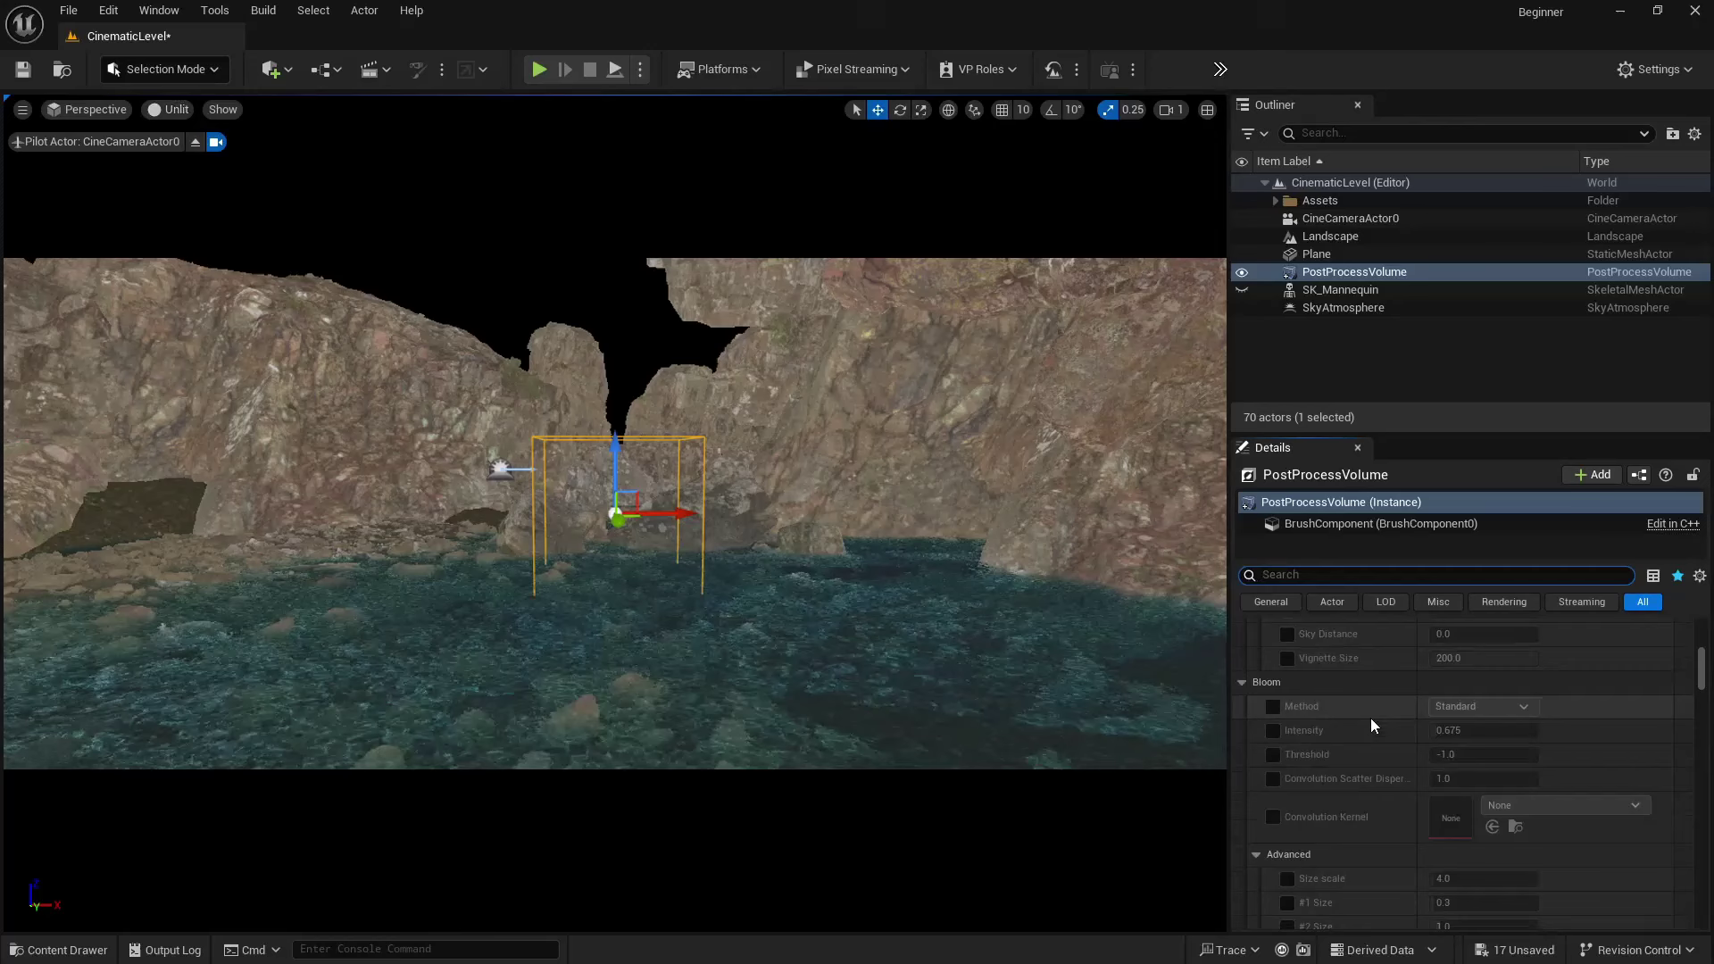
scroll(1368, 719, down, 3)
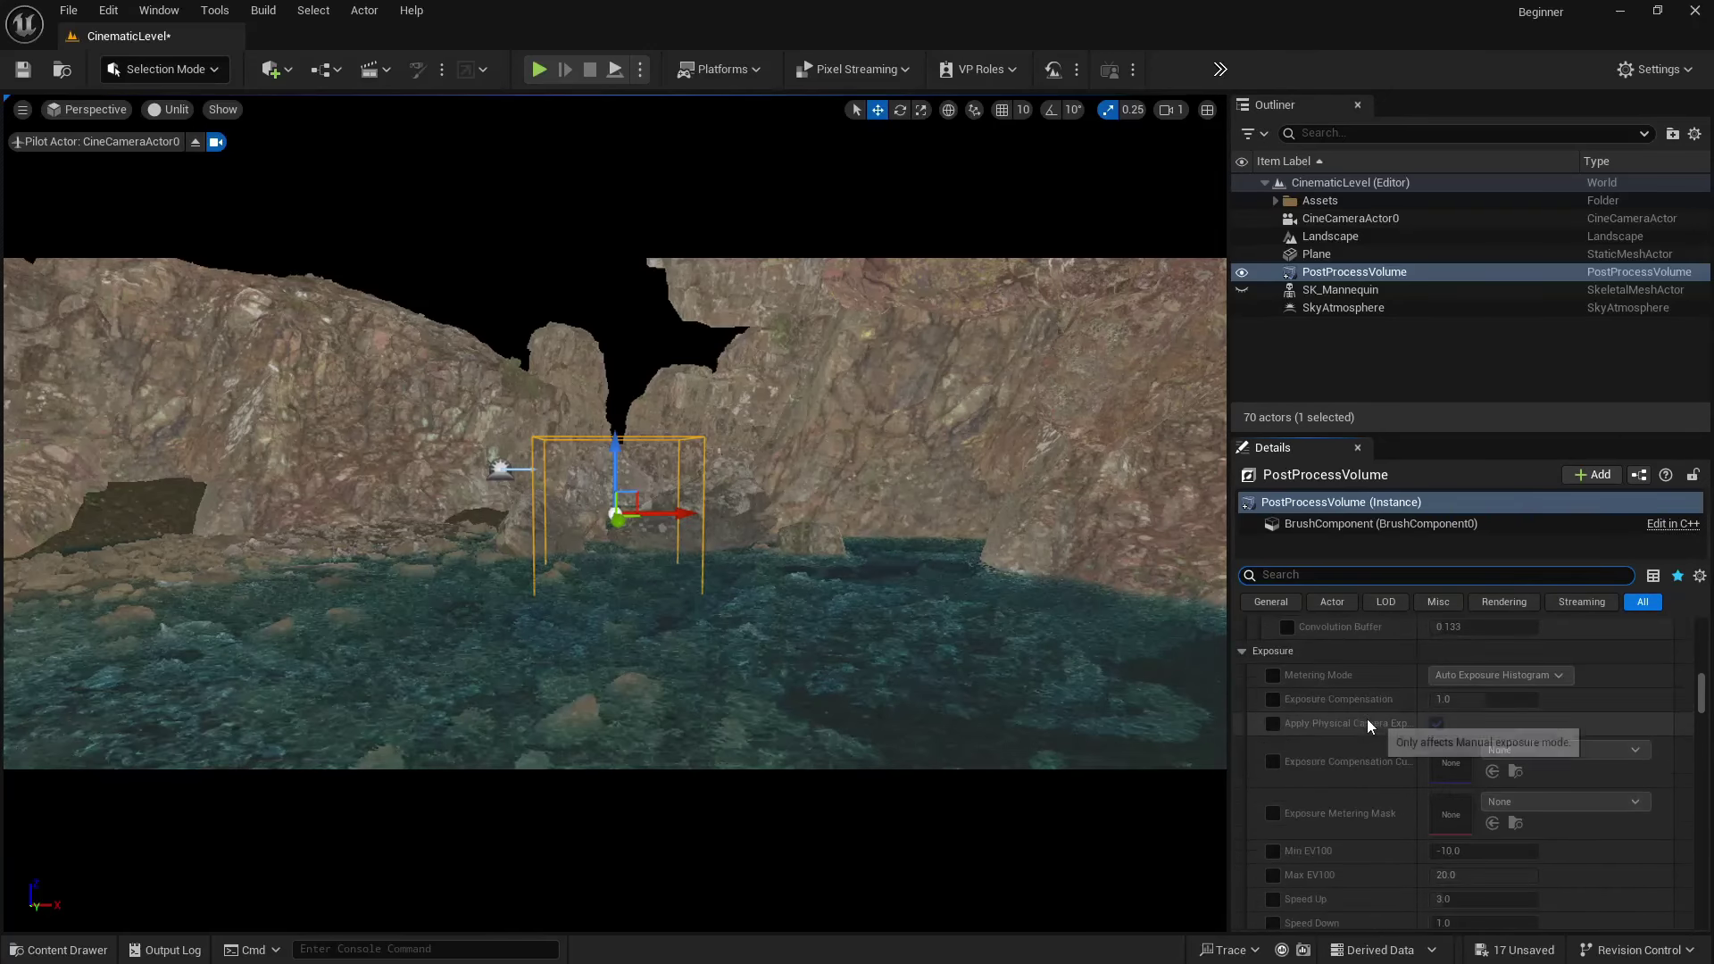
click(1273, 678)
click(1271, 700)
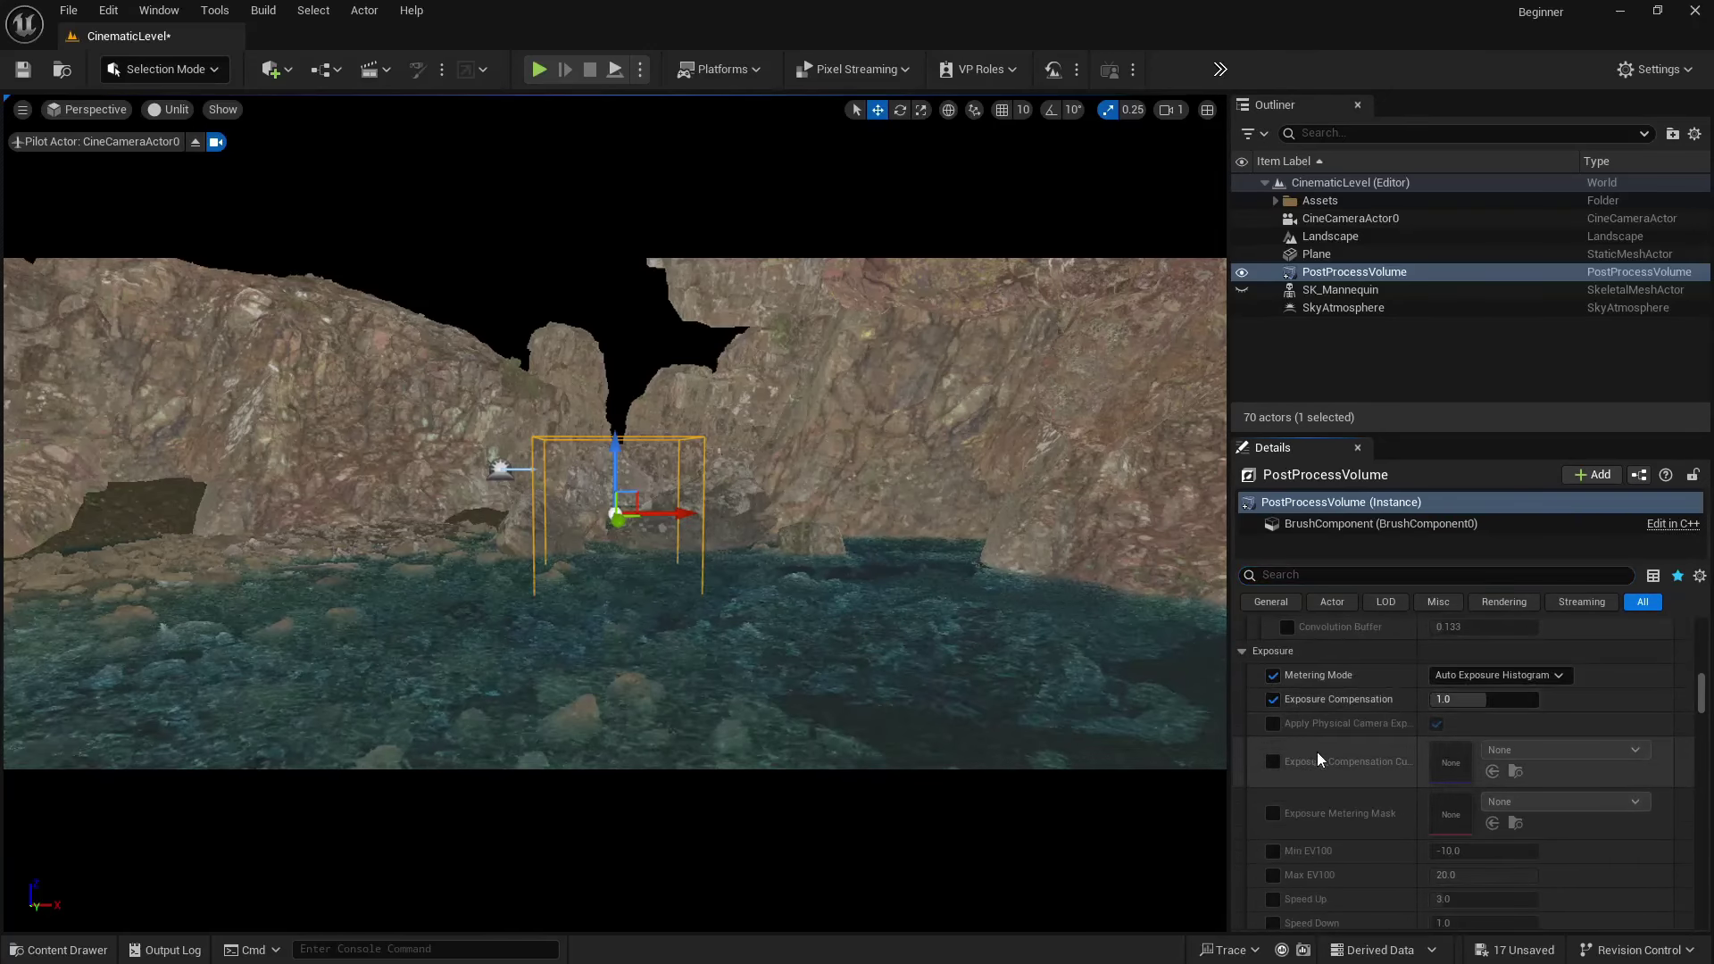
- Enable the PostProcessVolume's Min EV100 and Max EV100 overrides and set both to 10
scroll(1331, 767, down, 3)
click(1273, 765)
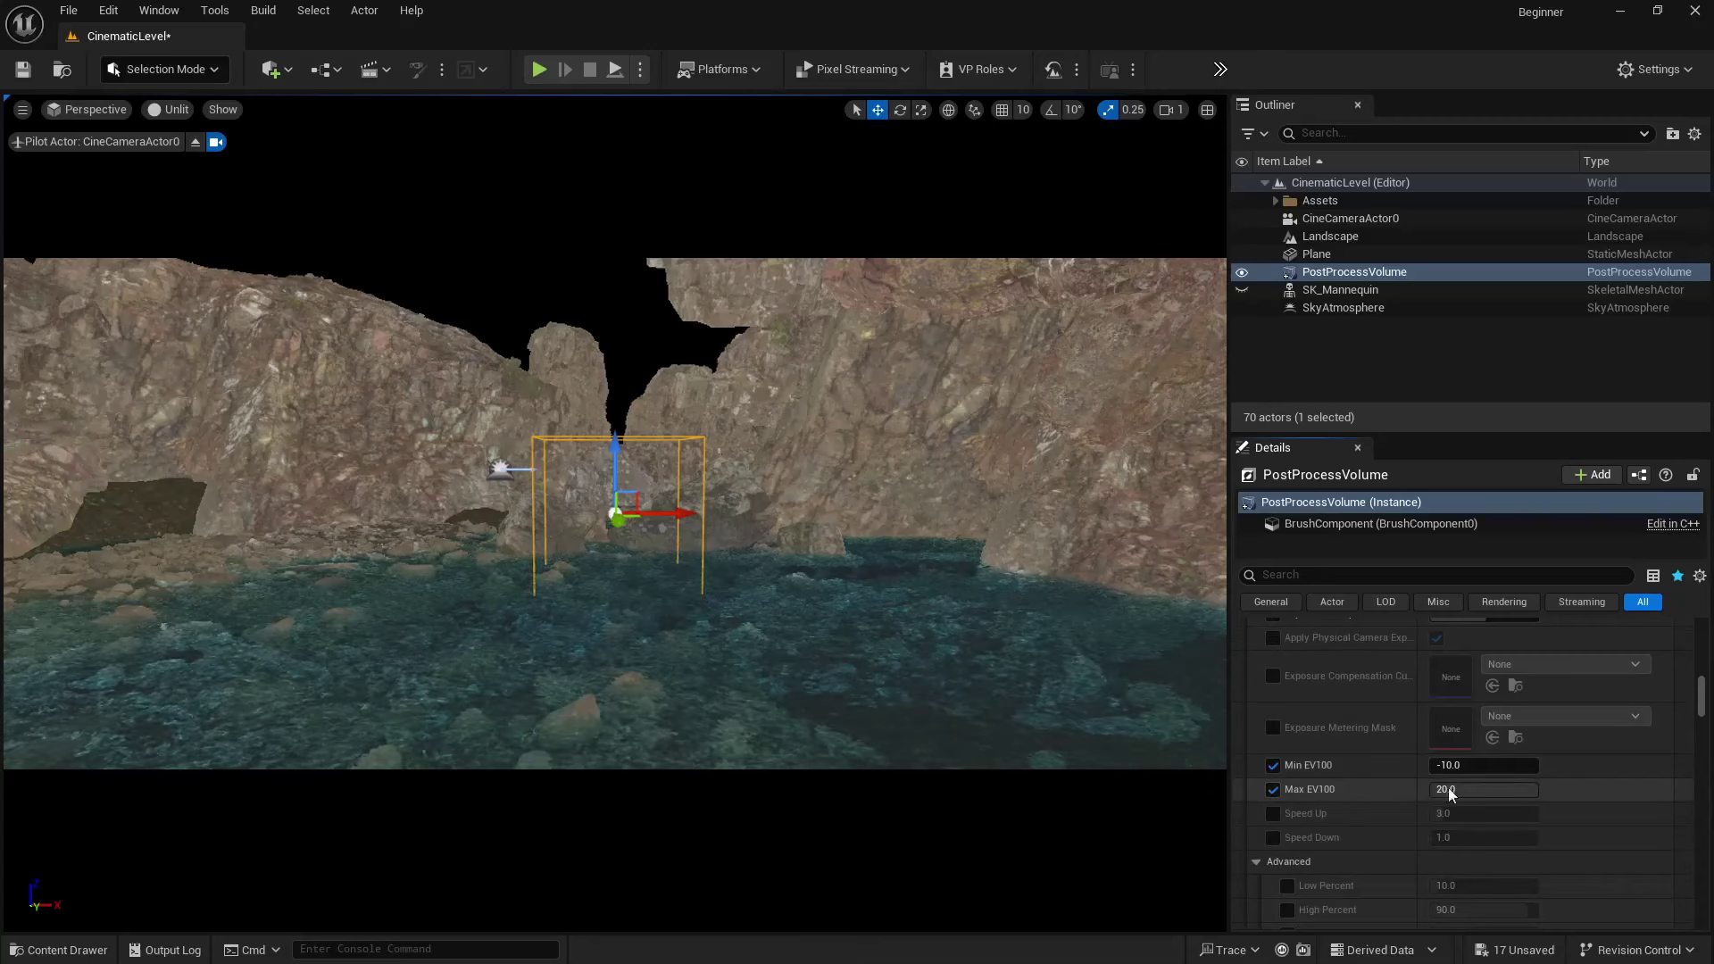
click(1503, 765)
key(Tab)
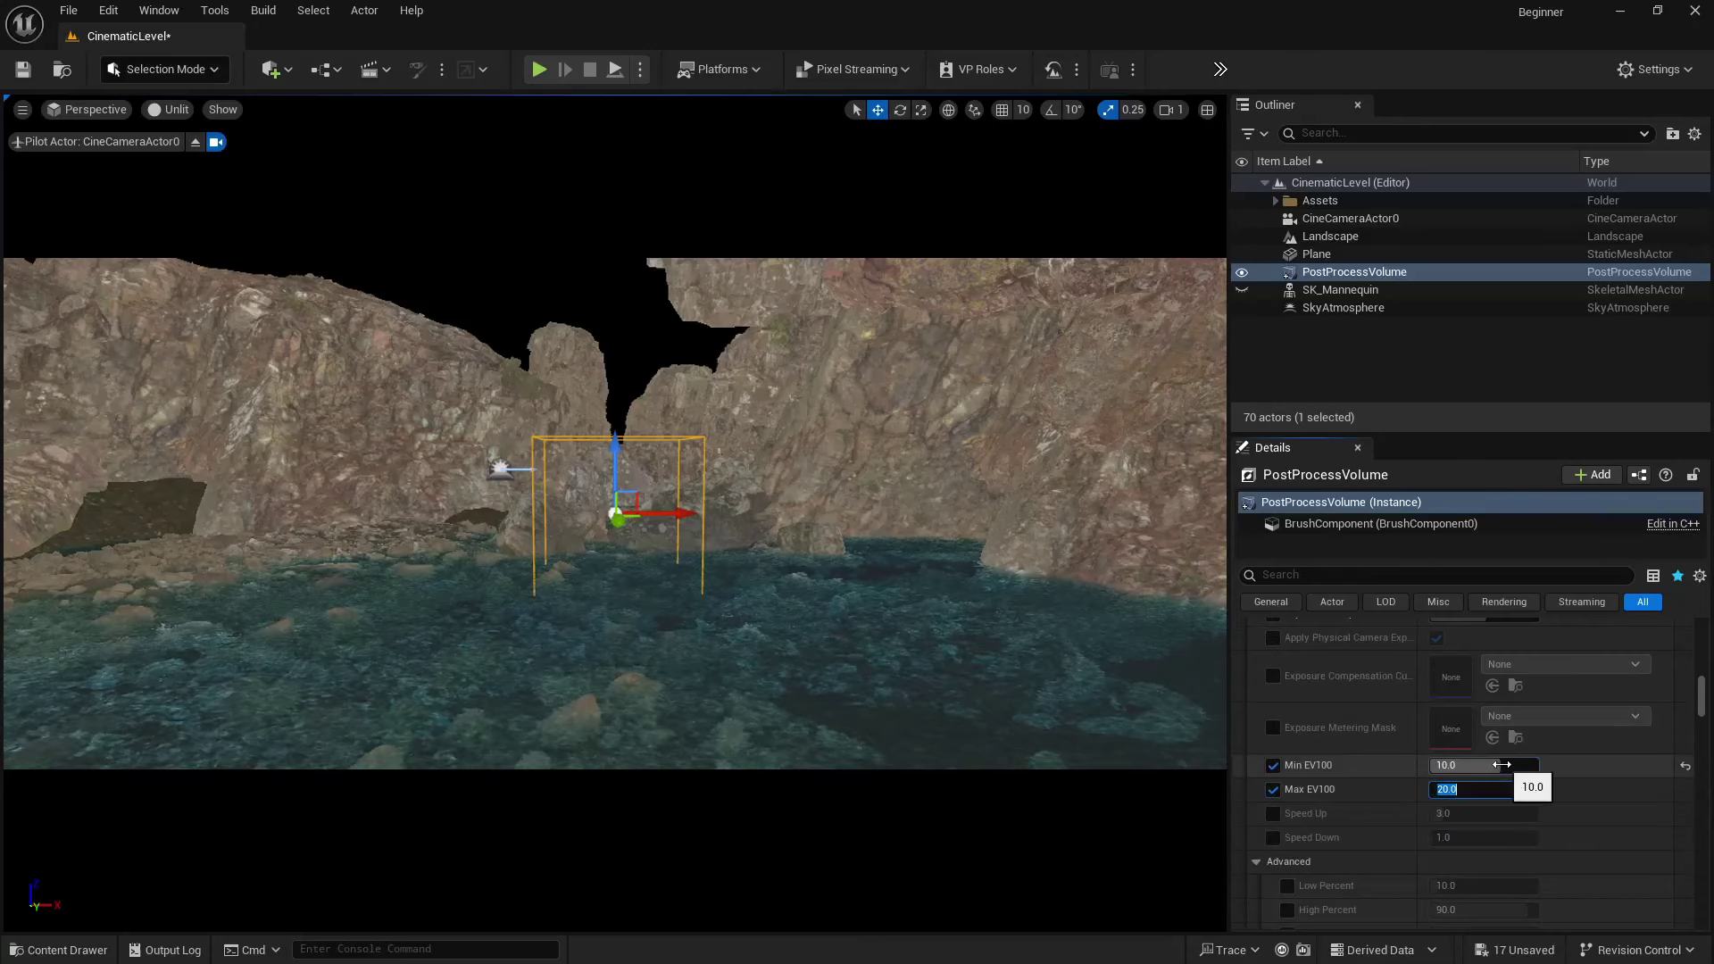
text(120)
key(BackSpace)
key(BackSpace)
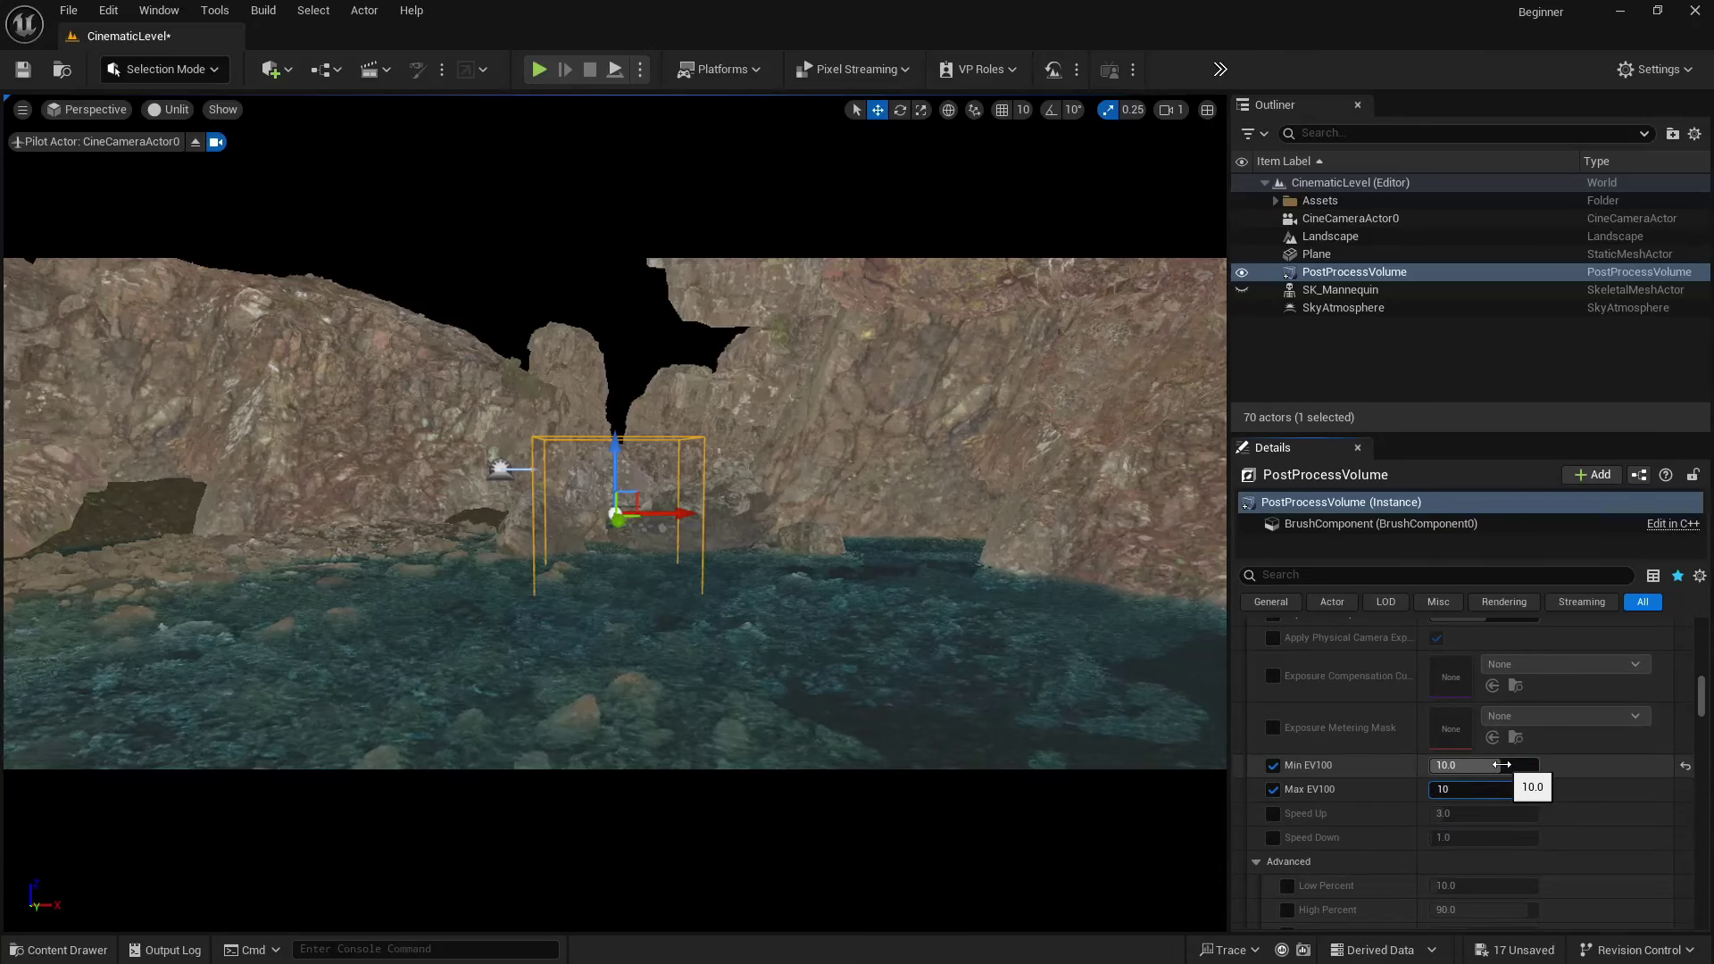
key(Return)
- Add an HDRI Backdrop light to the level
click(294, 71)
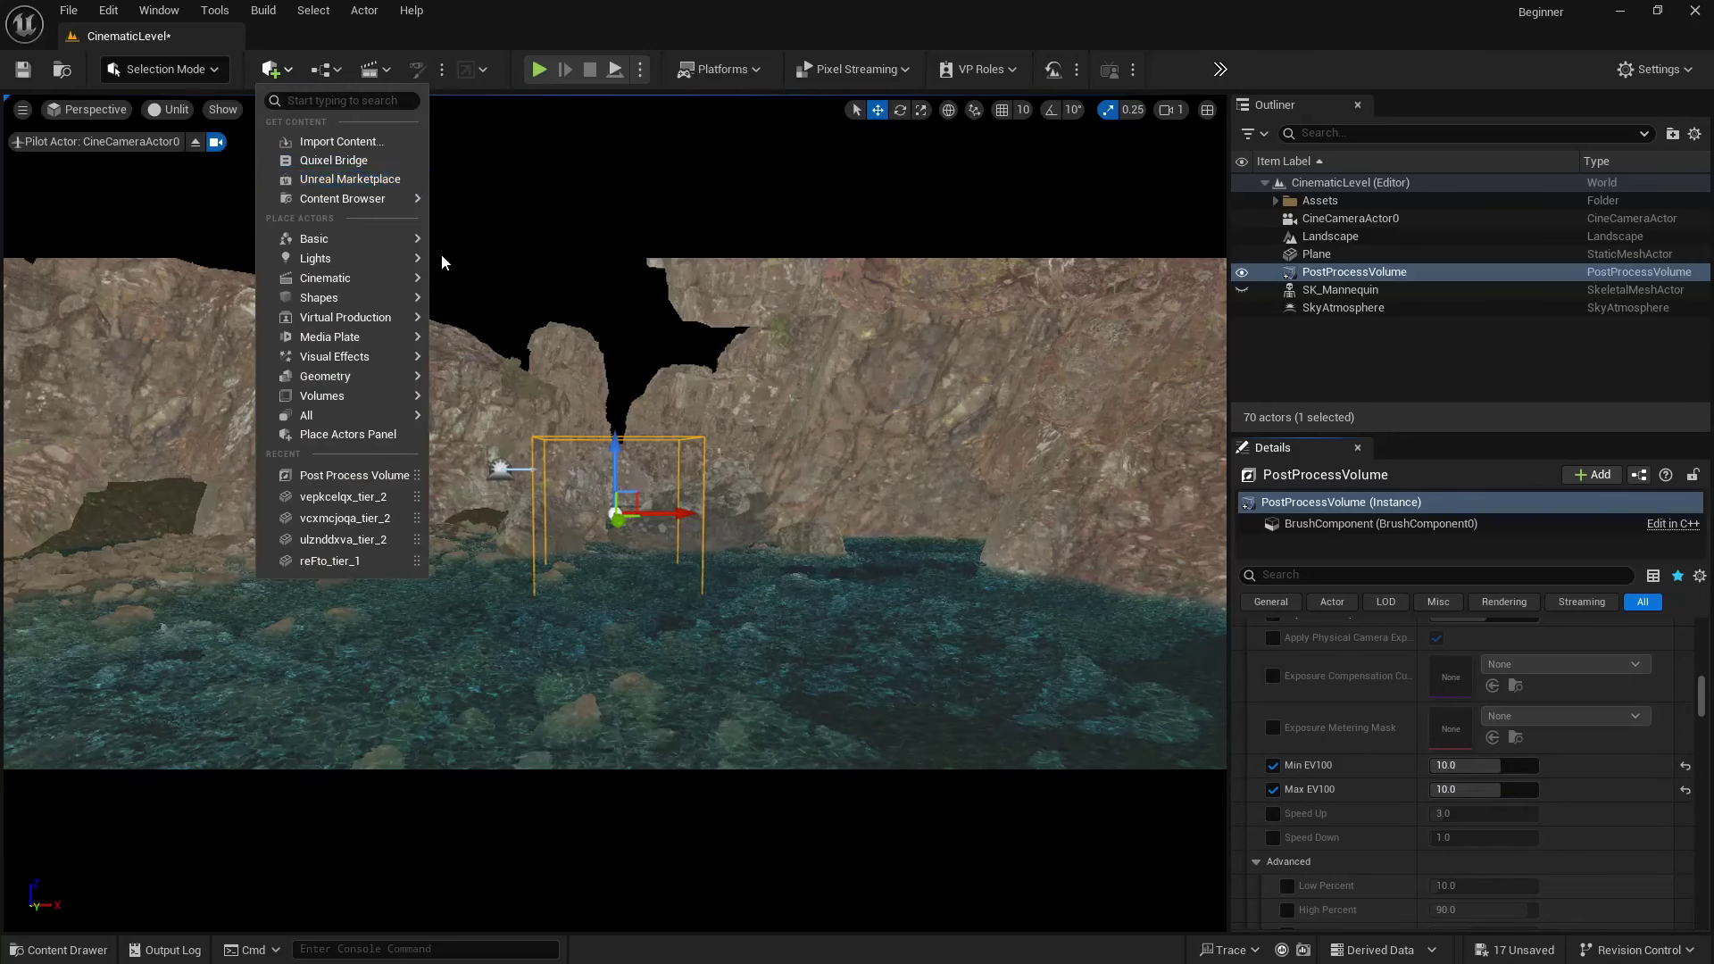
mouse_move(379, 258)
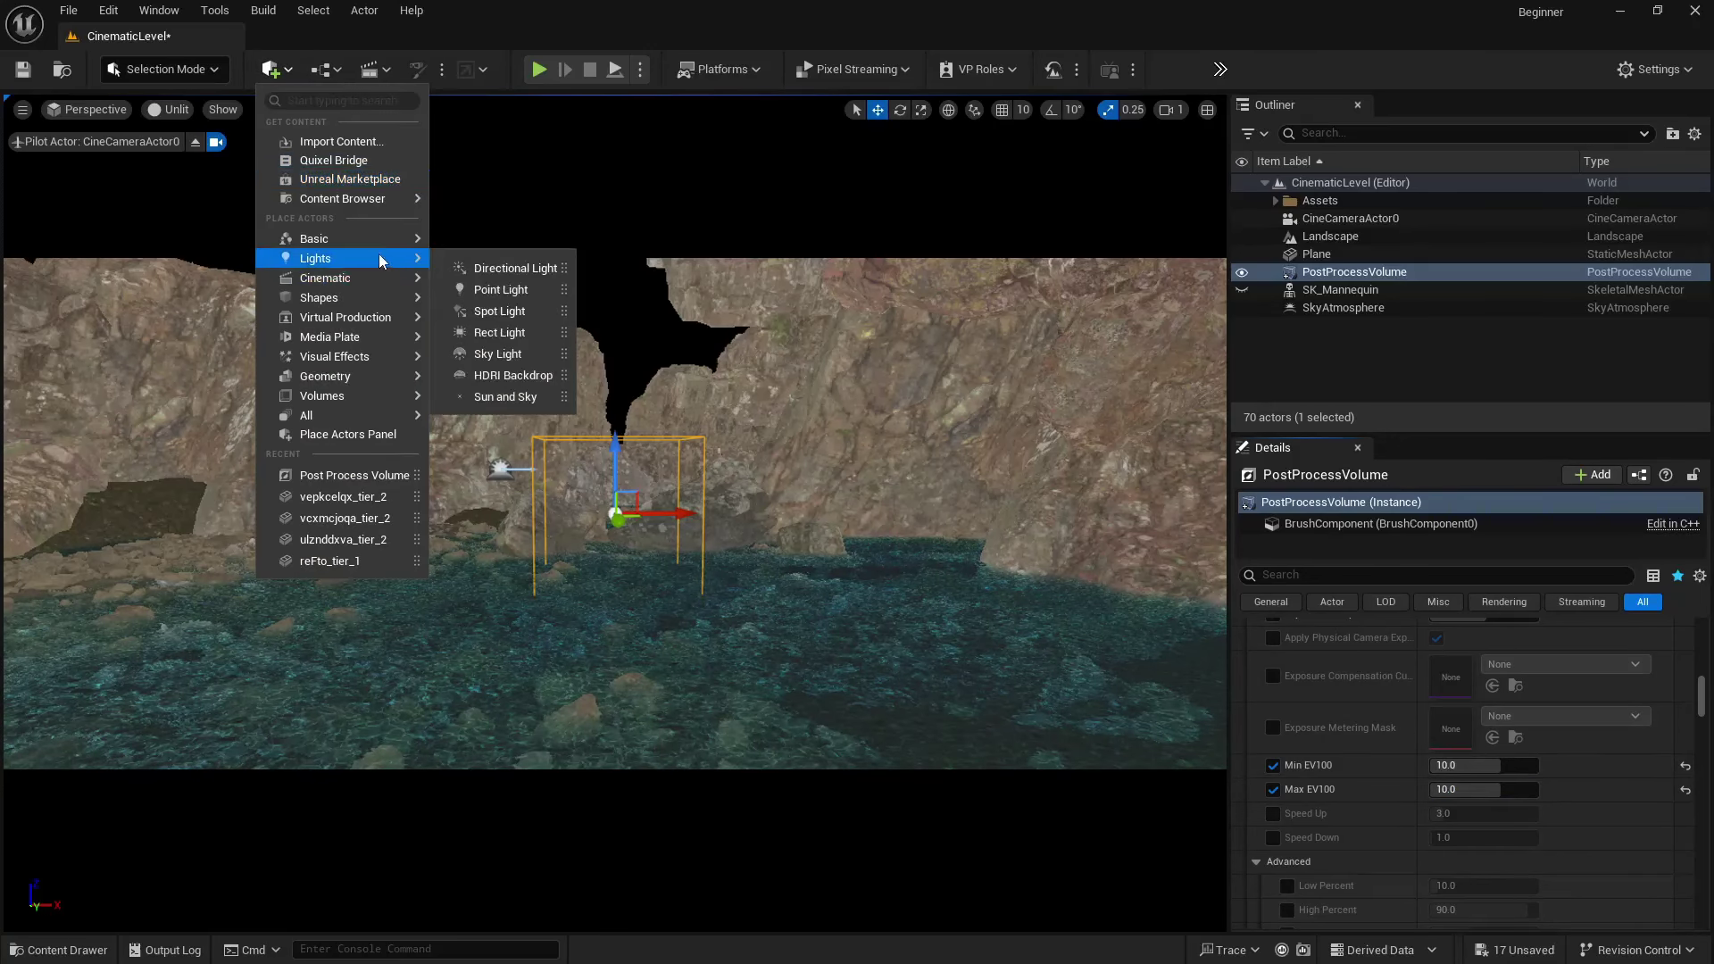
click(513, 375)
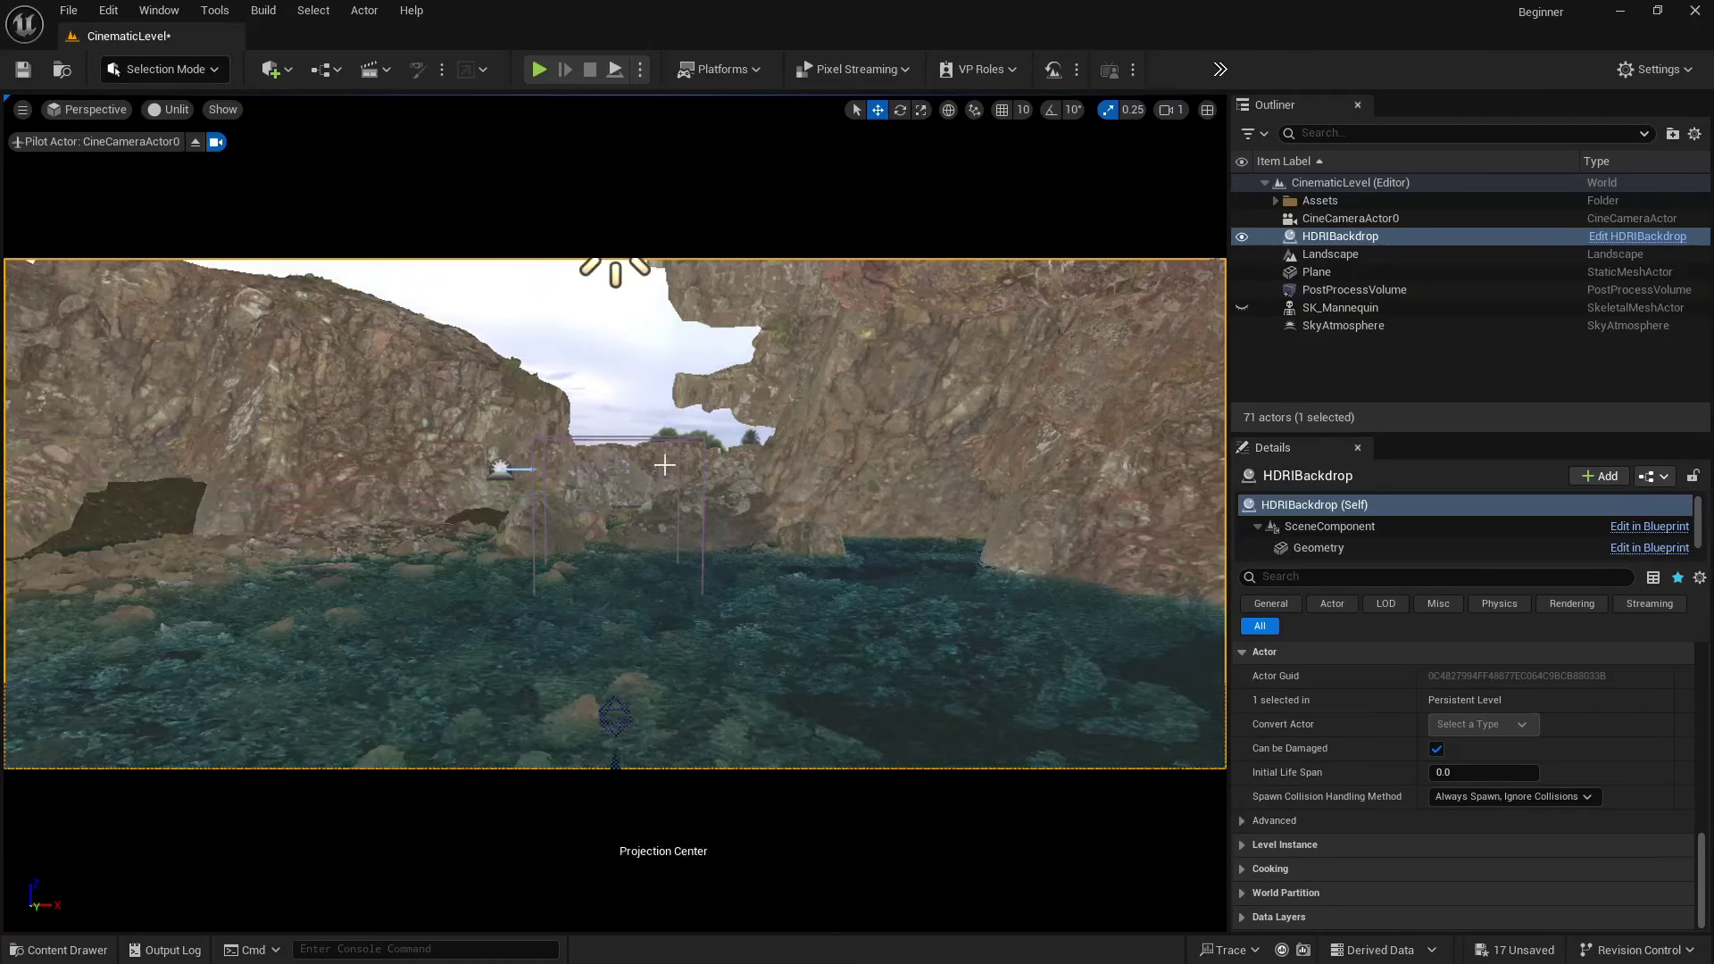
- Stop piloting CineCameraActor0 and set the HDRIBackdrop's size to 15000
click(196, 141)
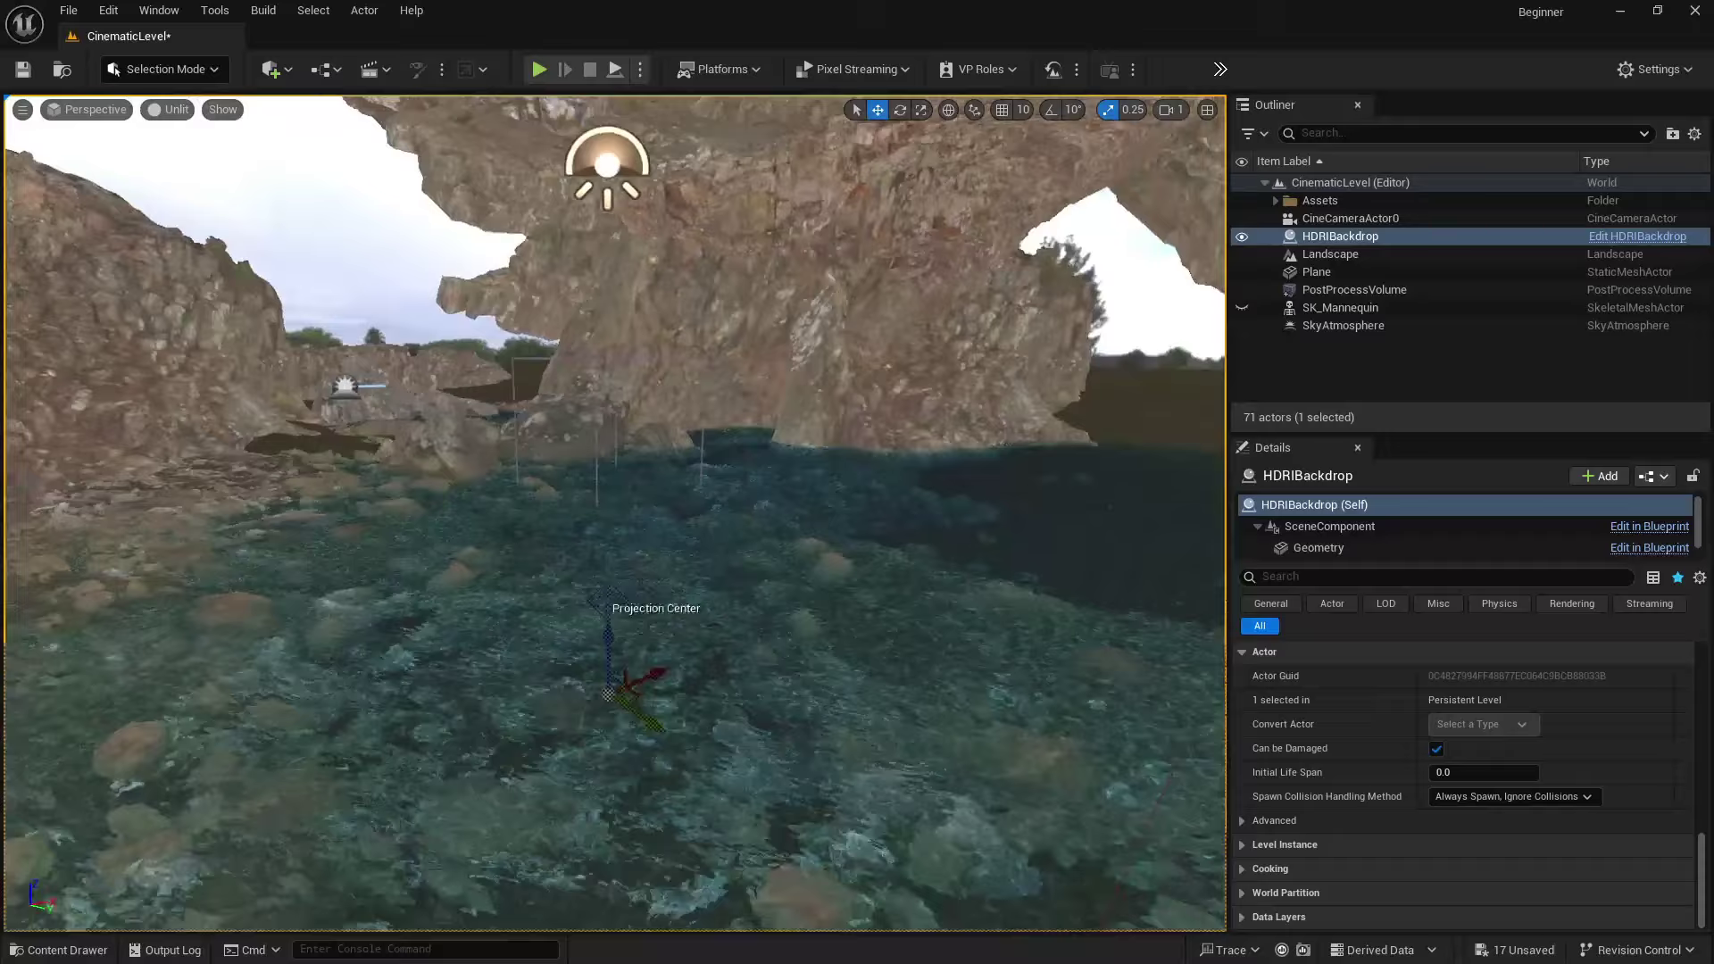
key(s)
right_drag(615, 514, 378, 340)
scroll(660, 536, up, 3)
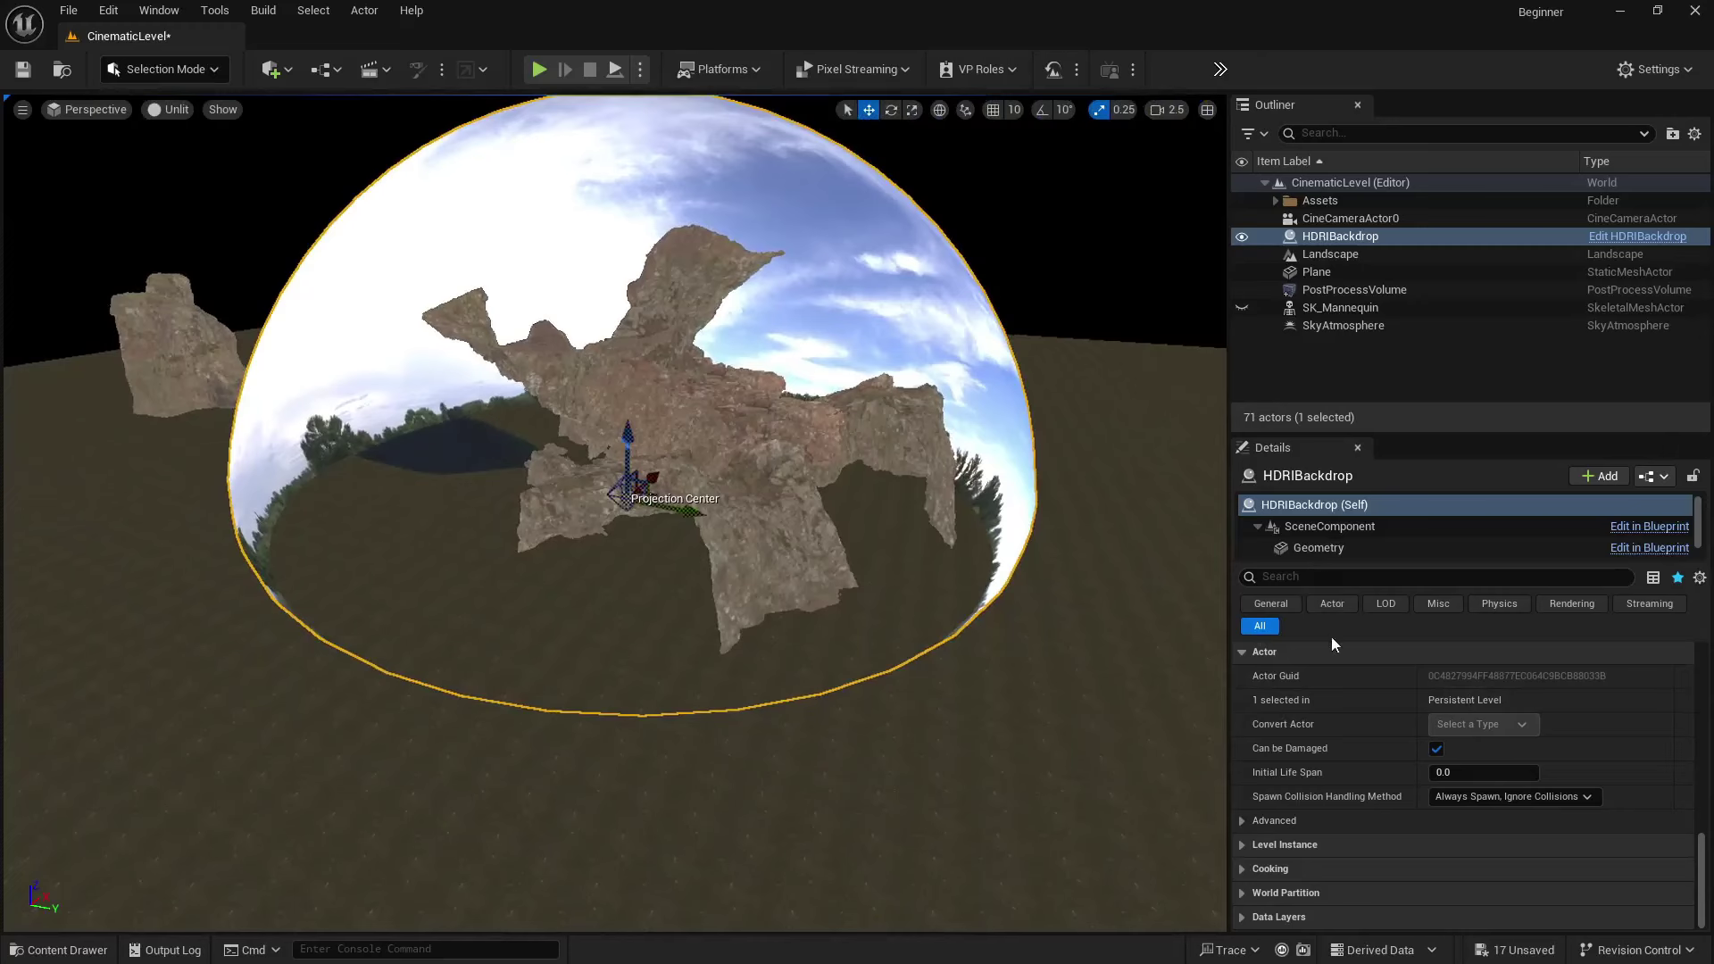
scroll(1336, 692, up, 3)
scroll(1336, 689, up, 10)
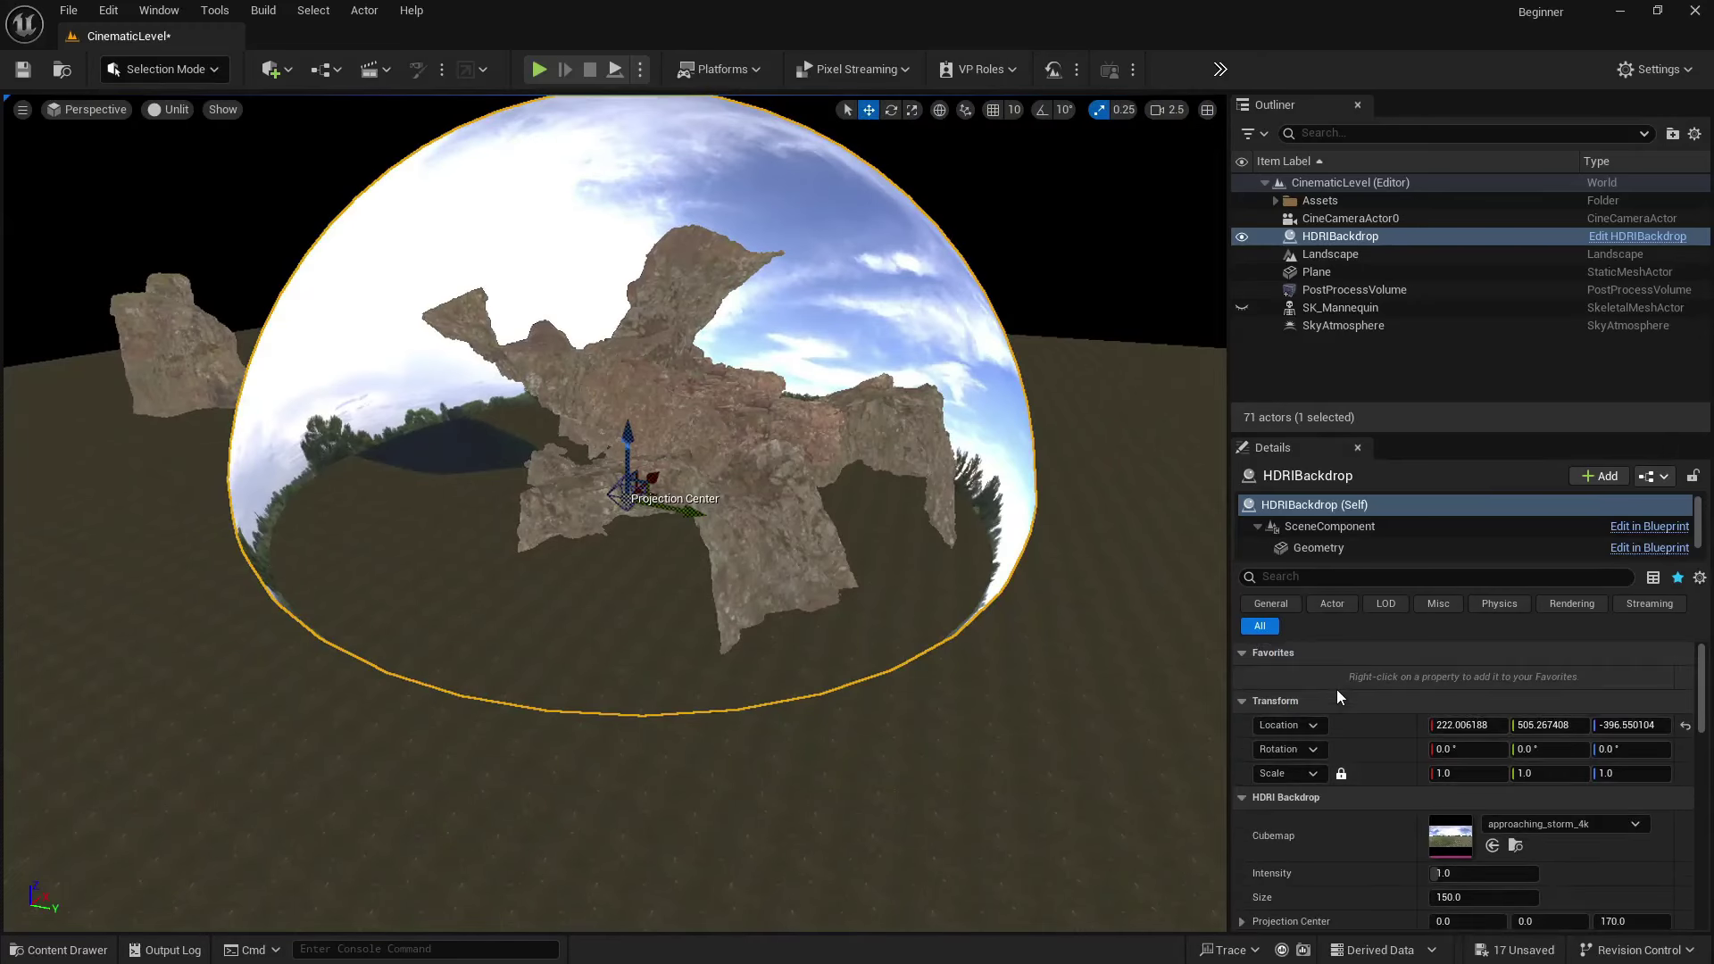
scroll(1392, 738, down, 1)
click(1483, 783)
text(1)
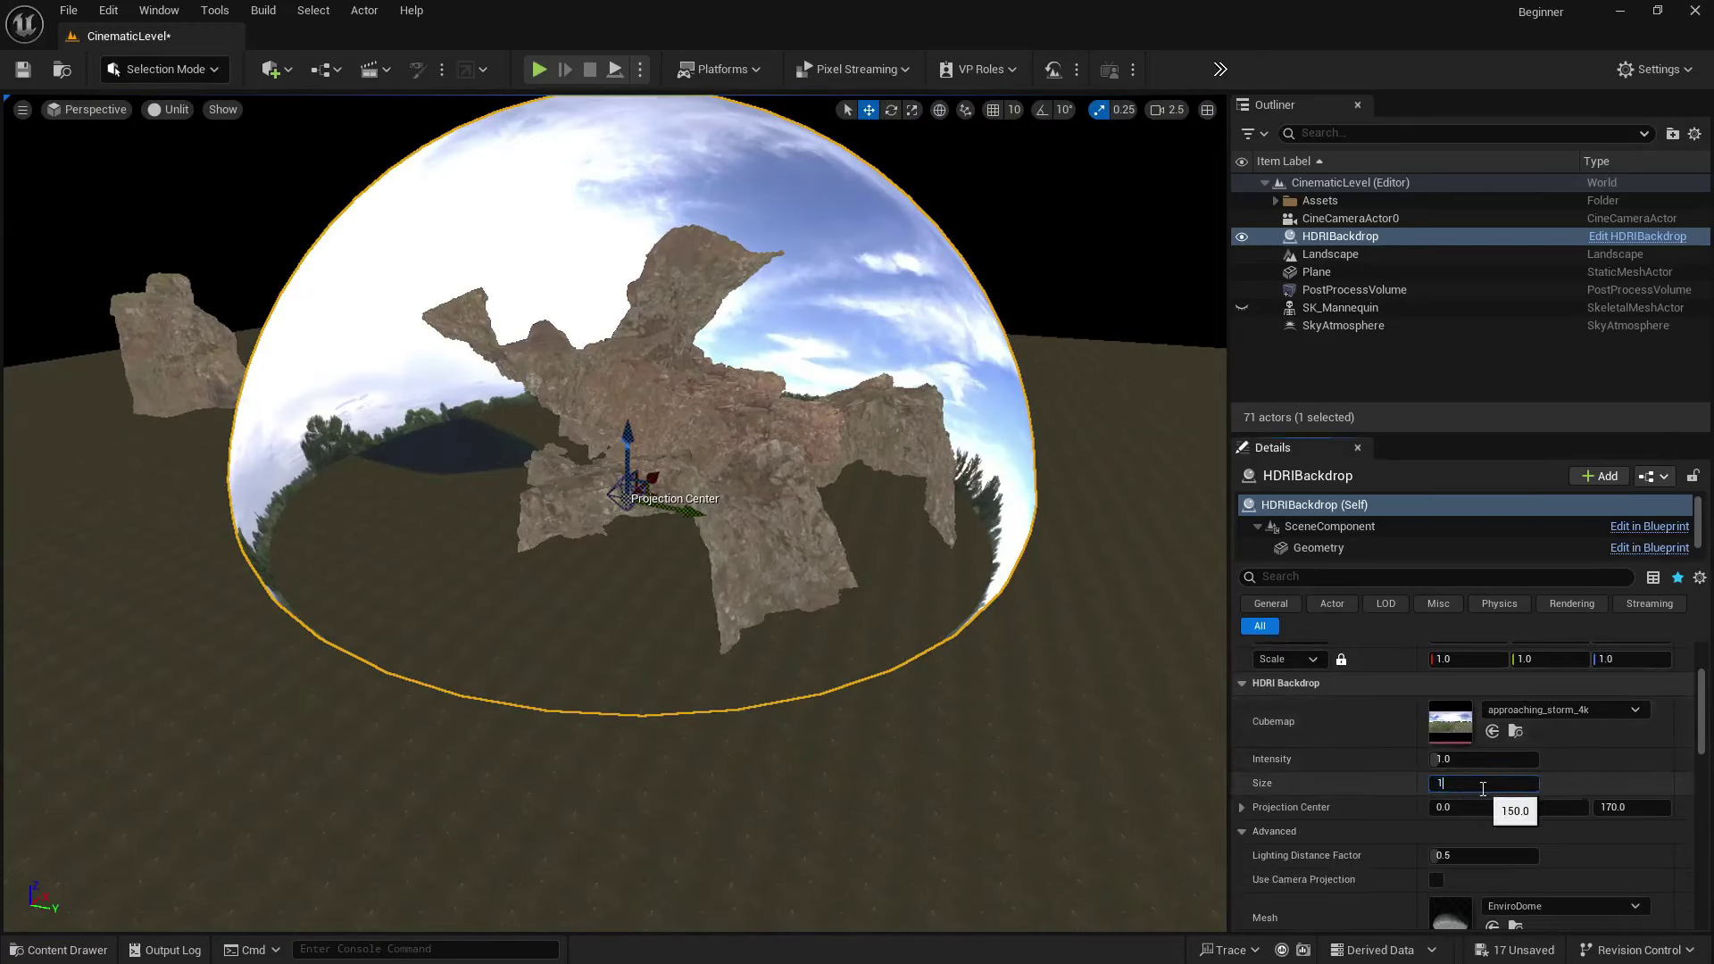
text(5000)
key(Return)
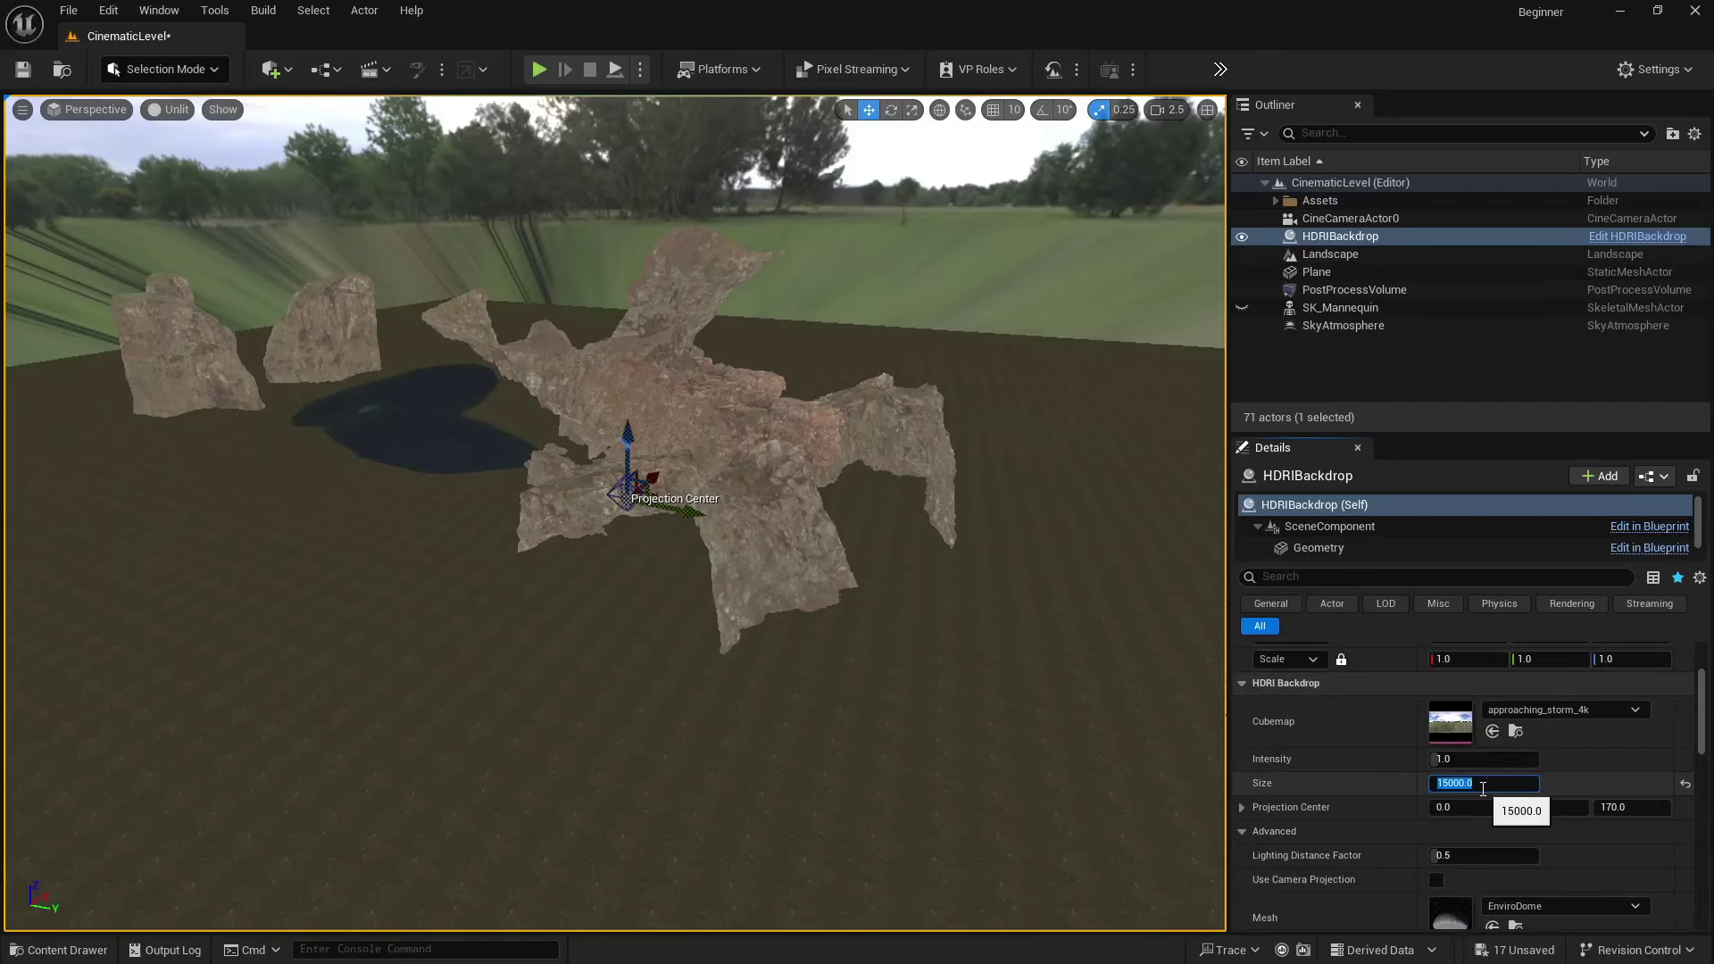
- Lower the HDRIBackdrop slightly along Z and enable its Use Camera Projection option
drag(624, 440, 638, 501)
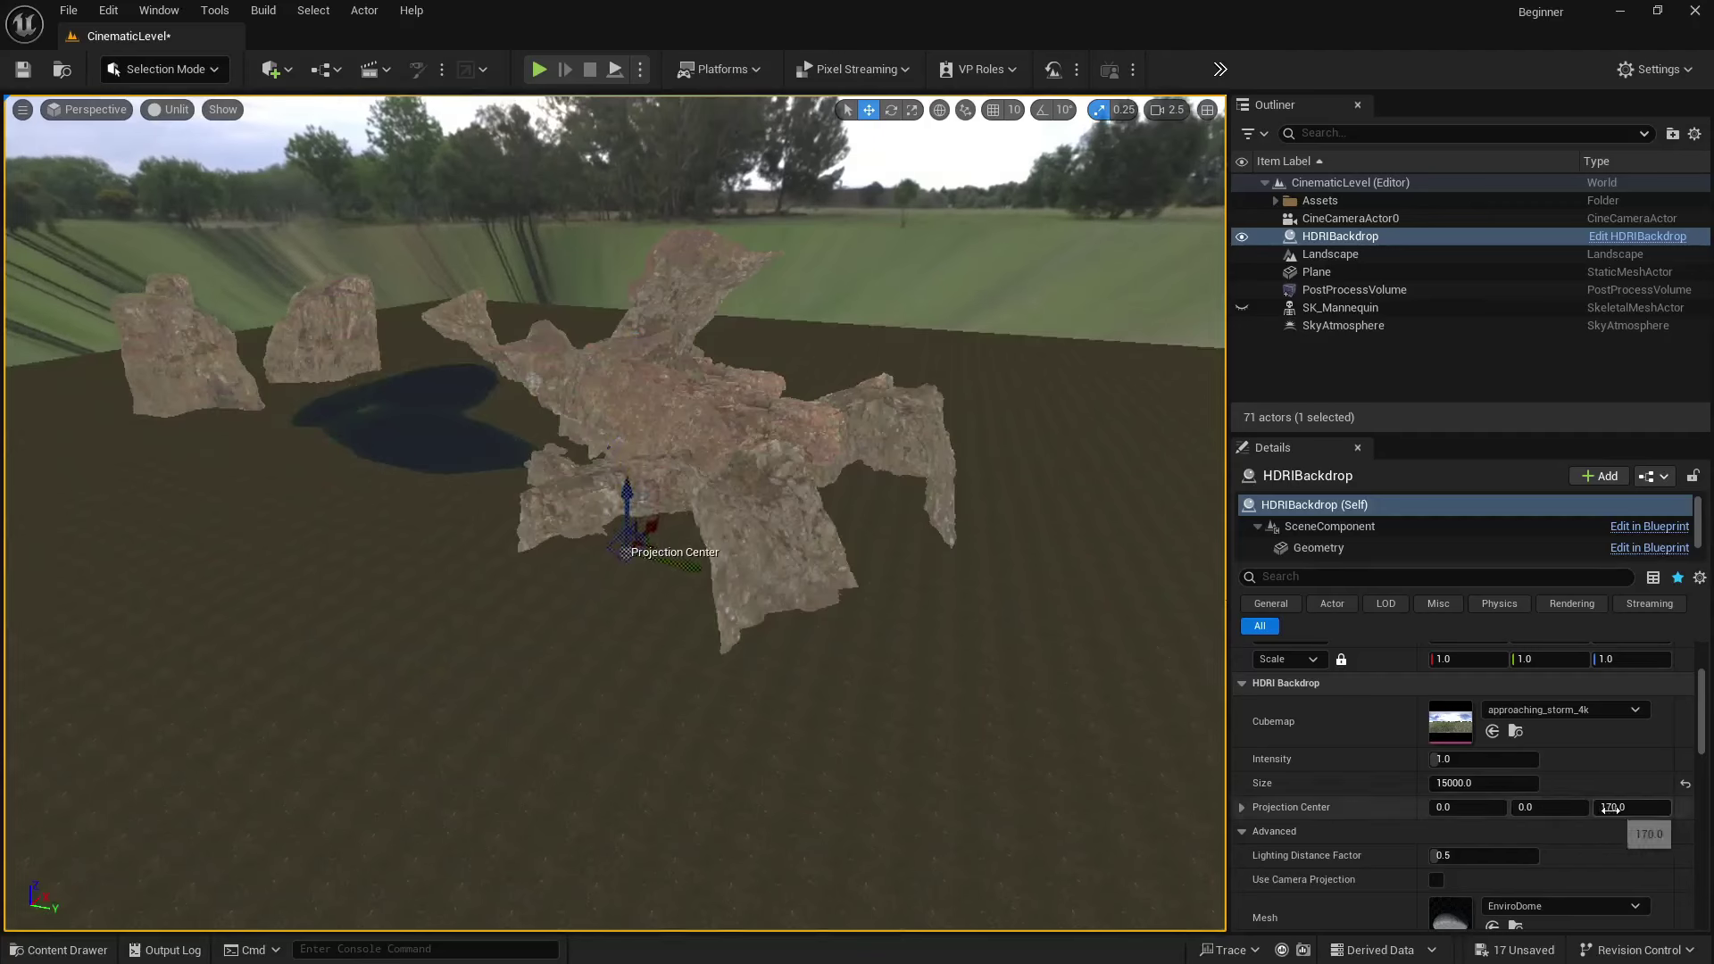
scroll(1412, 859, down, 2)
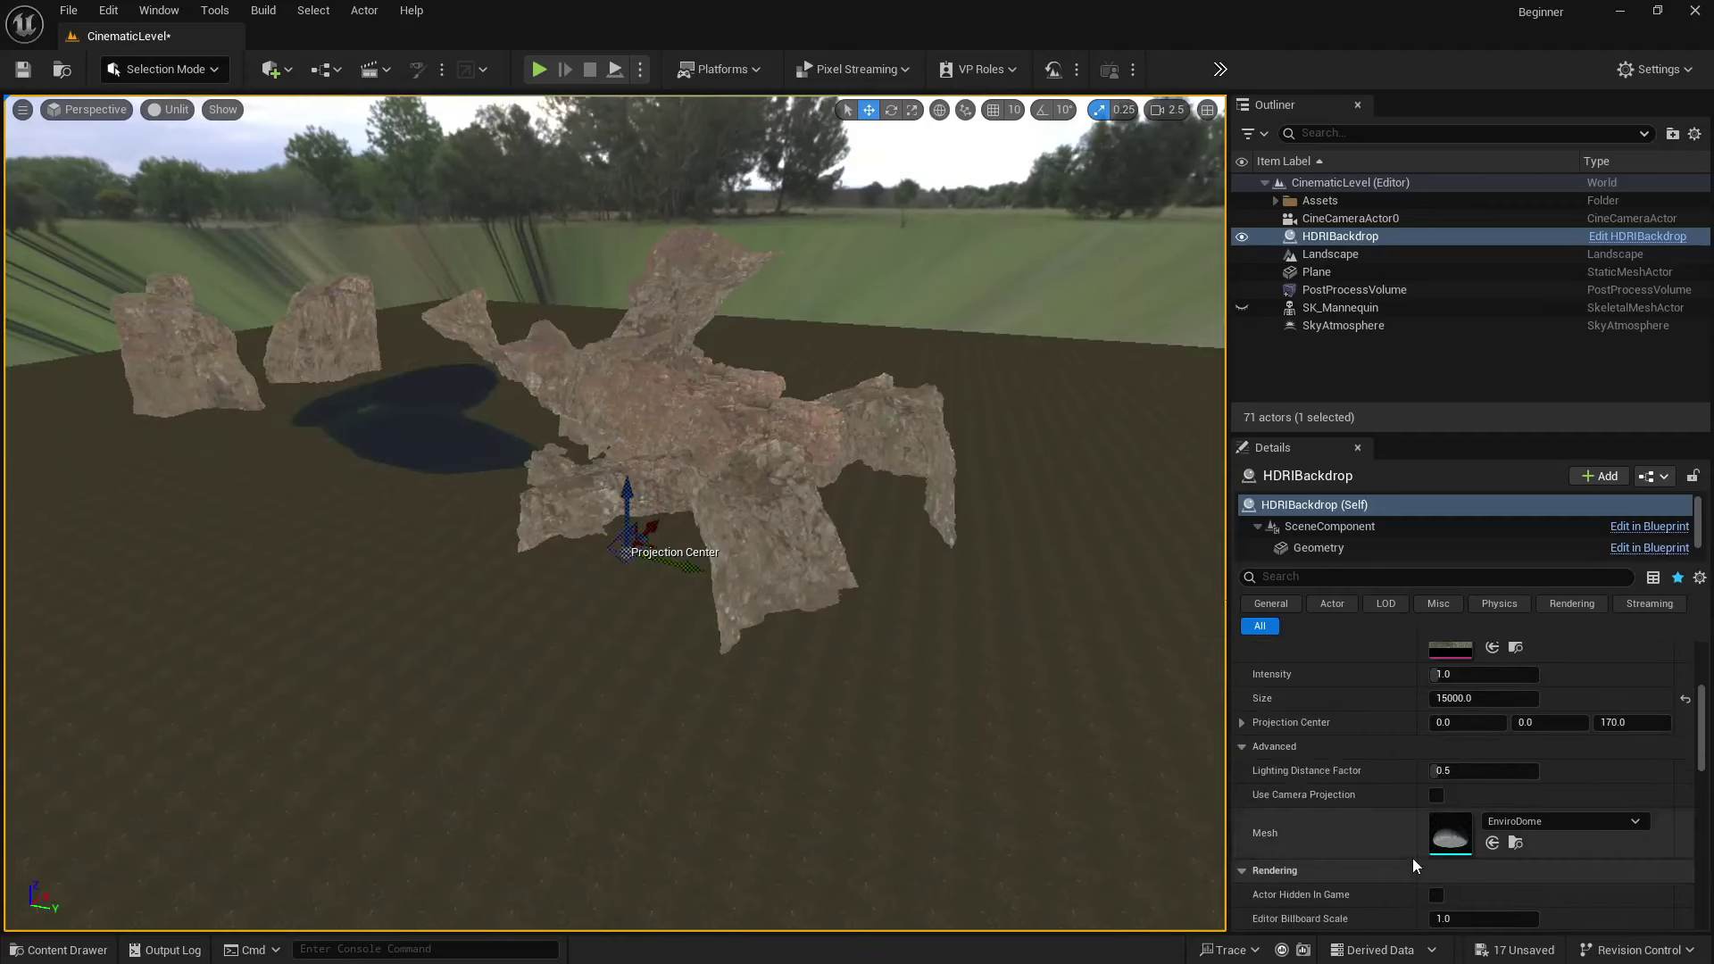
click(1434, 794)
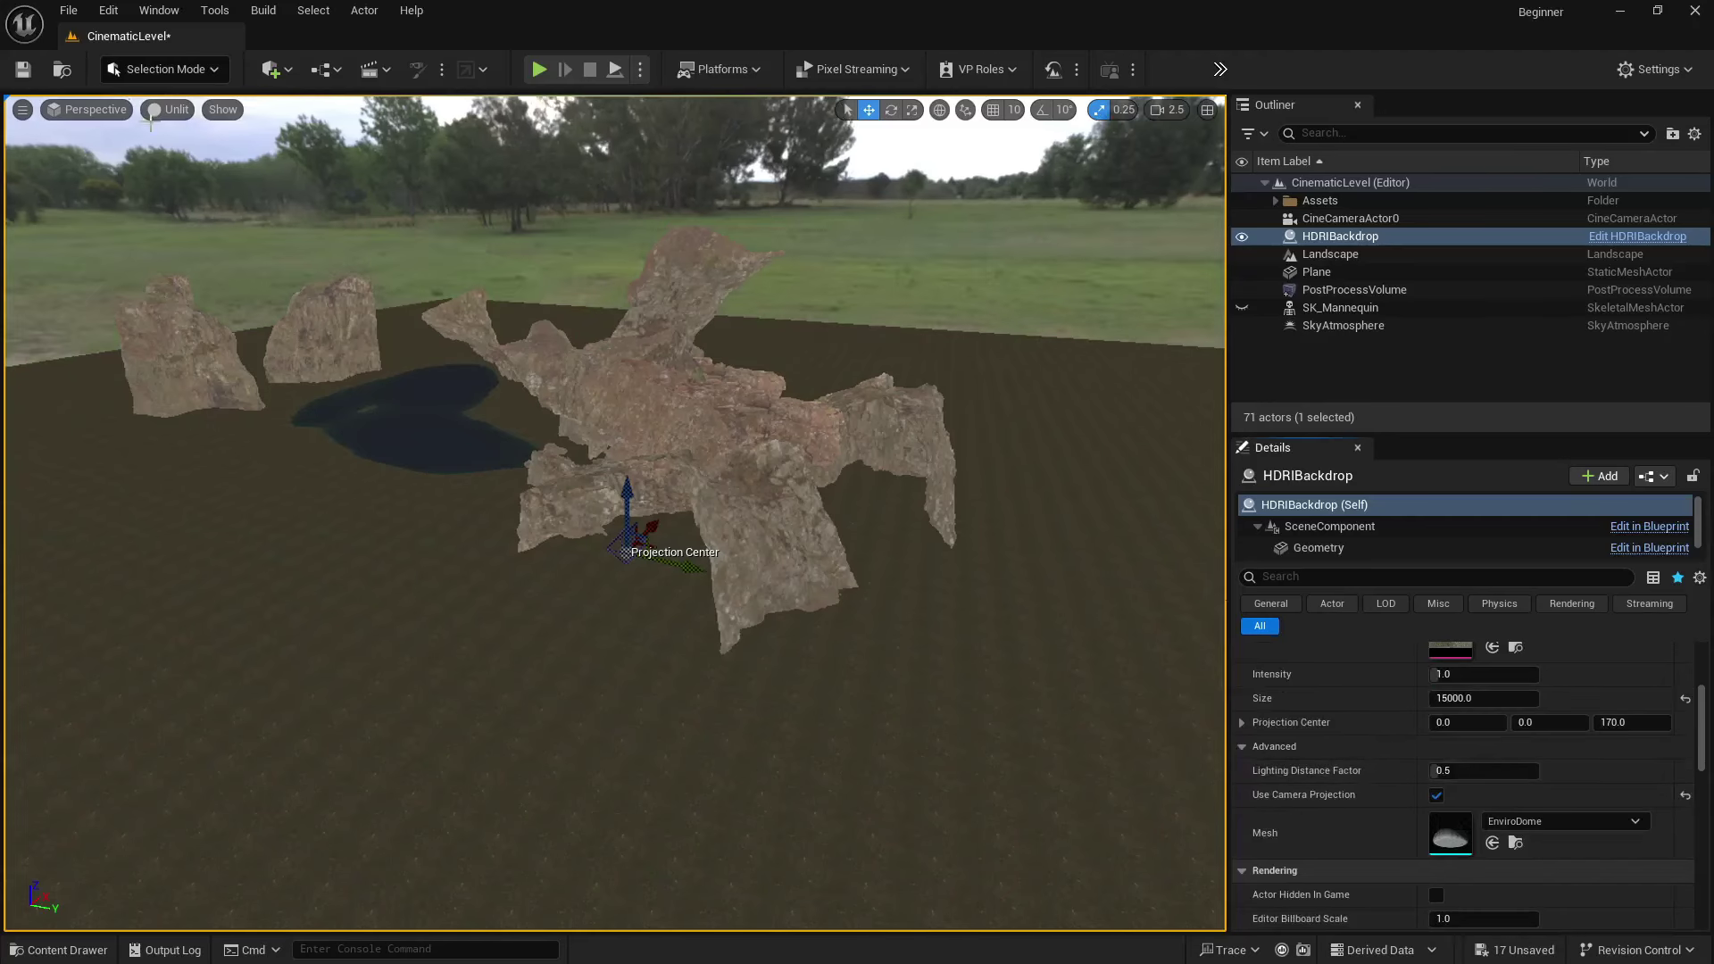
- Return to the CineCameraActor0 view and switch the viewport to Lit shading
click(96, 108)
click(152, 329)
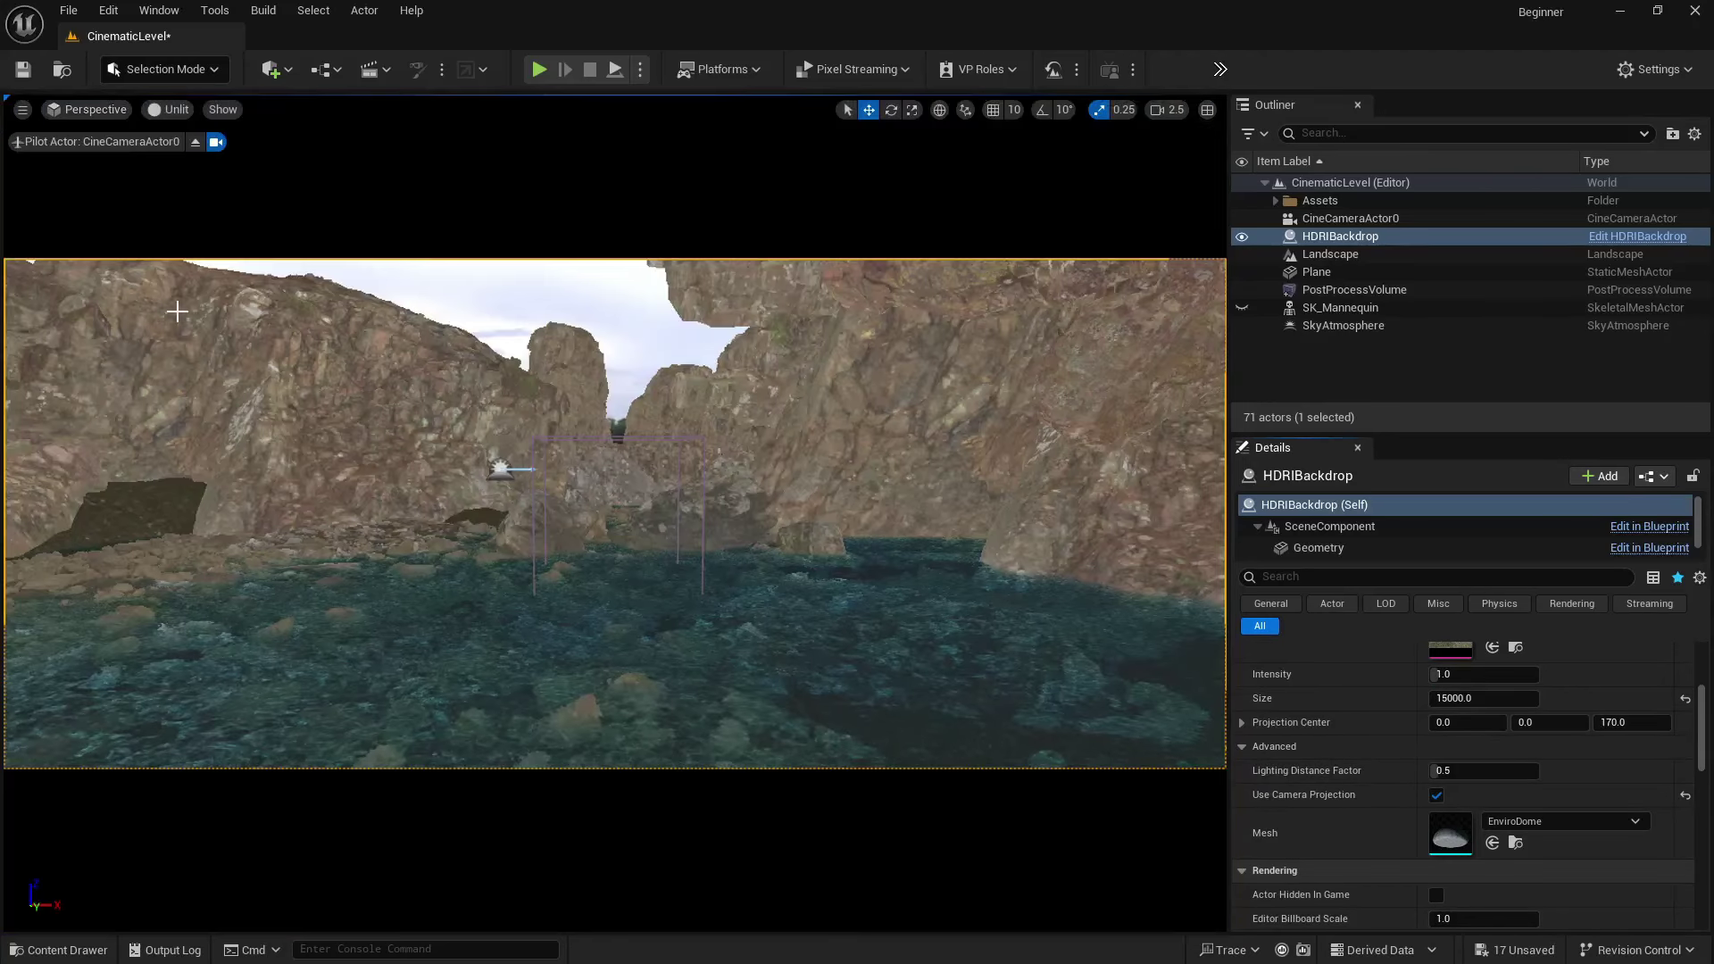
click(170, 109)
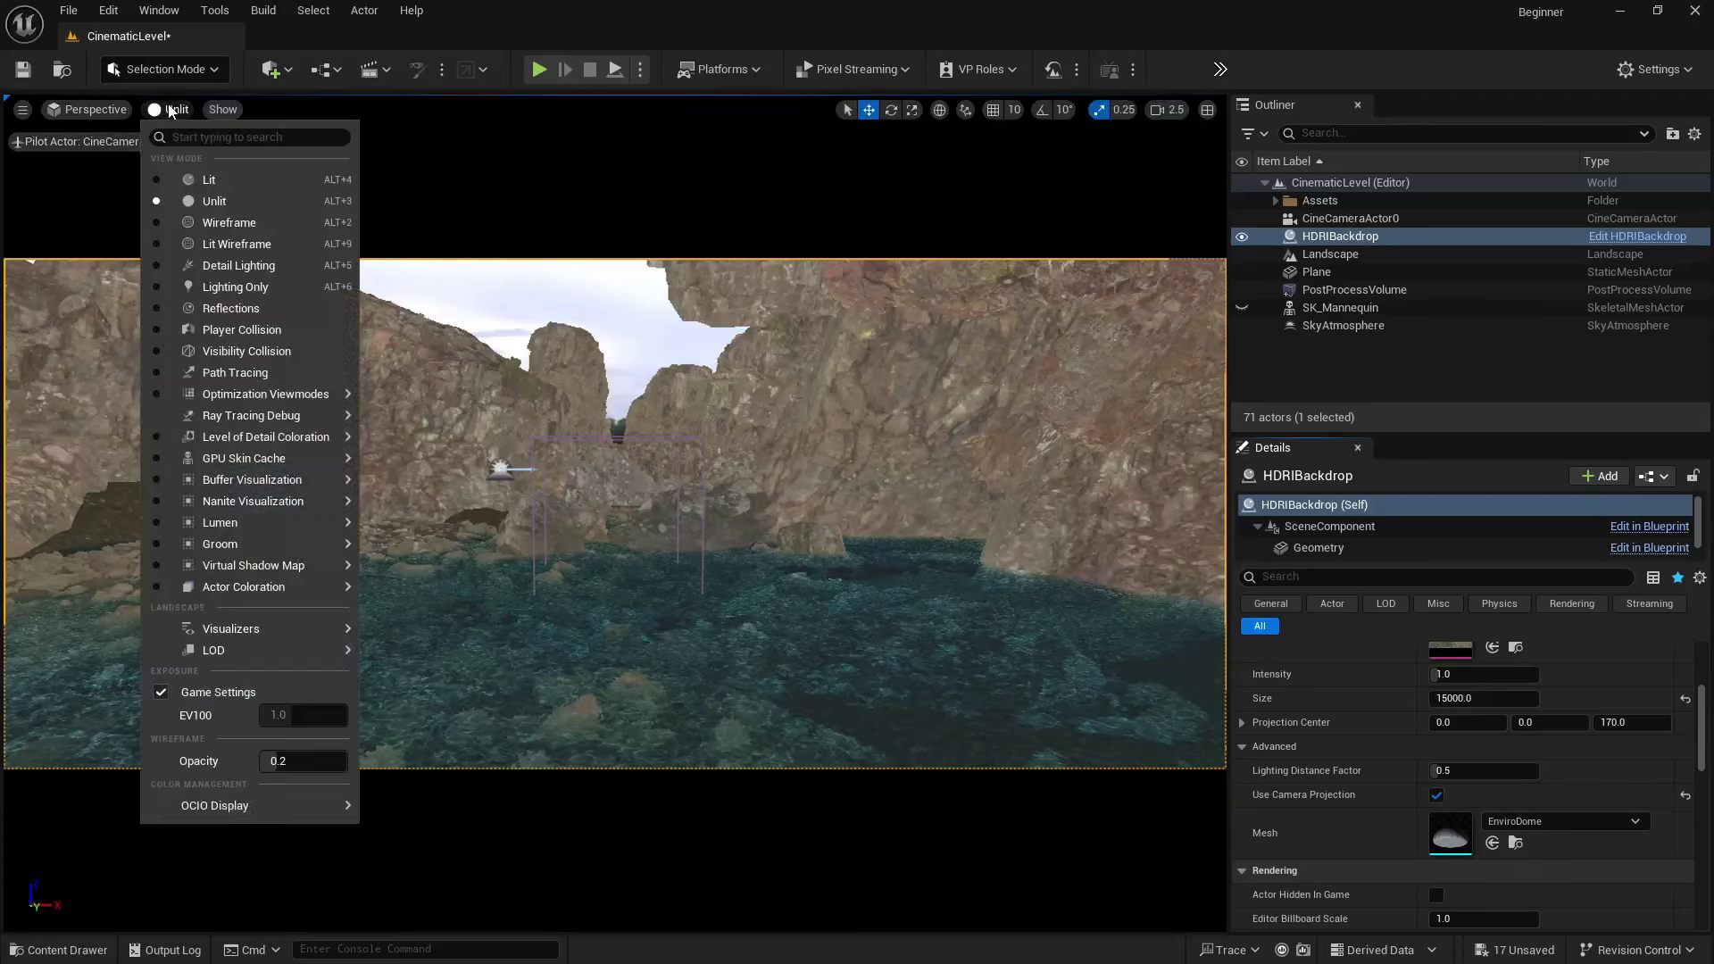
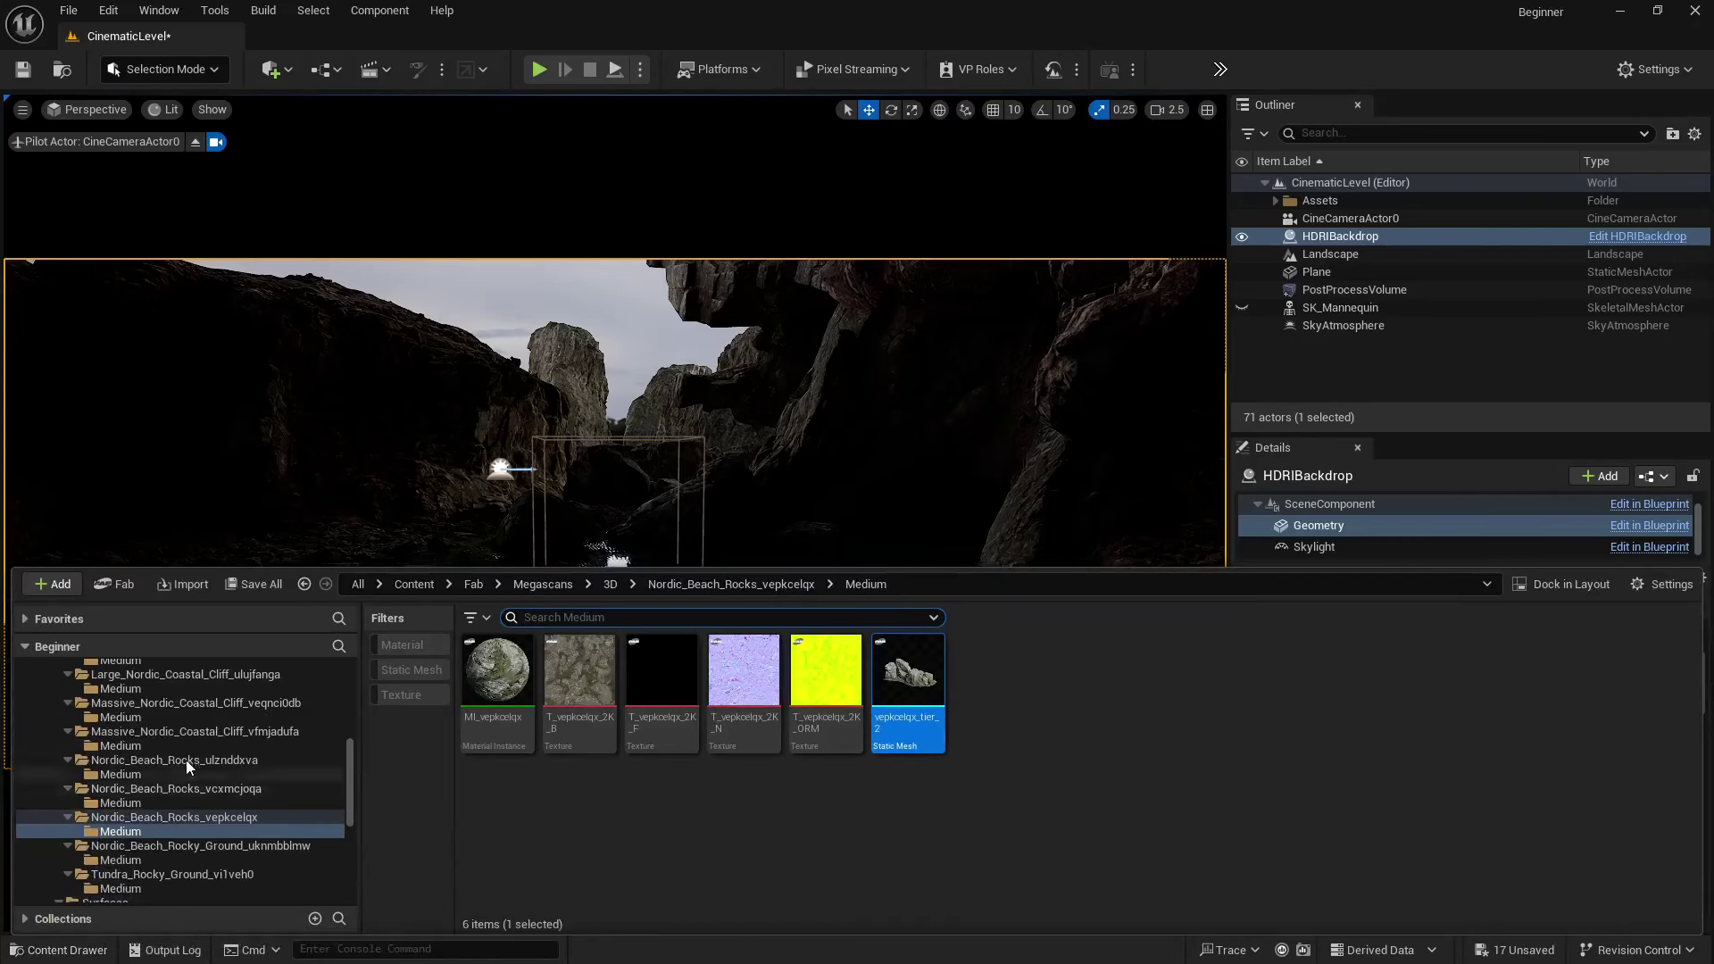
- Assign the industrial_sunset_puresky_4k texture from the Beginner/Levels folder as the HDRIBackdrop's cubemap
scroll(173, 779, up, 10)
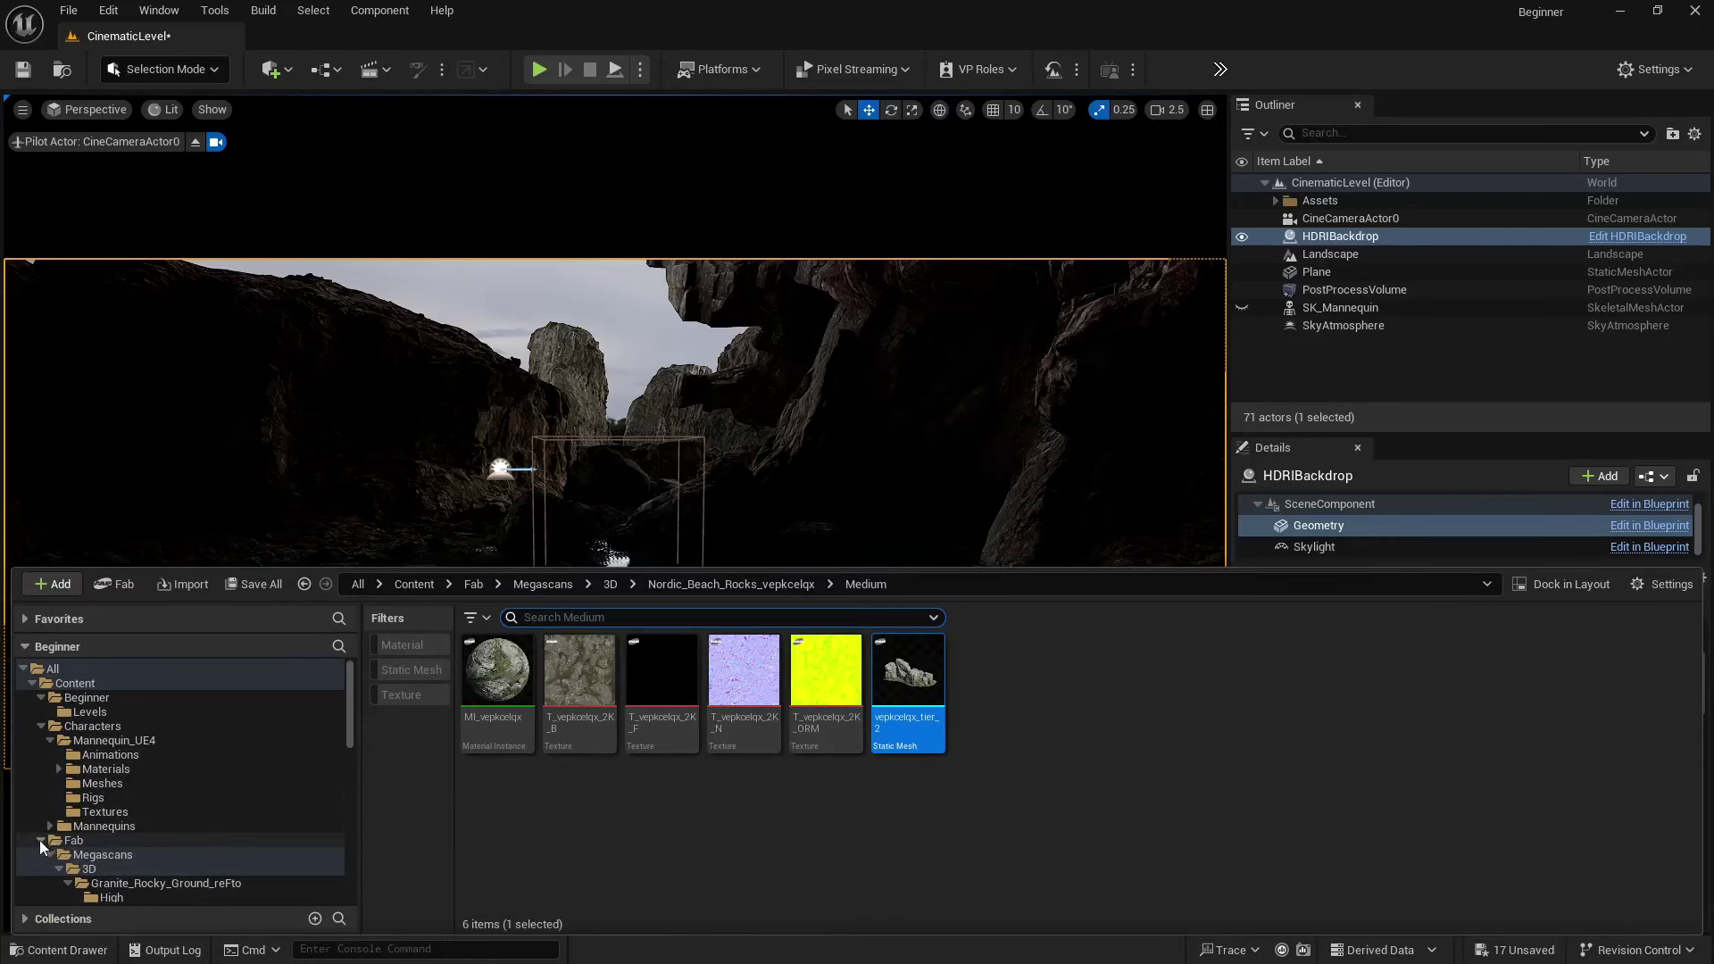
click(147, 698)
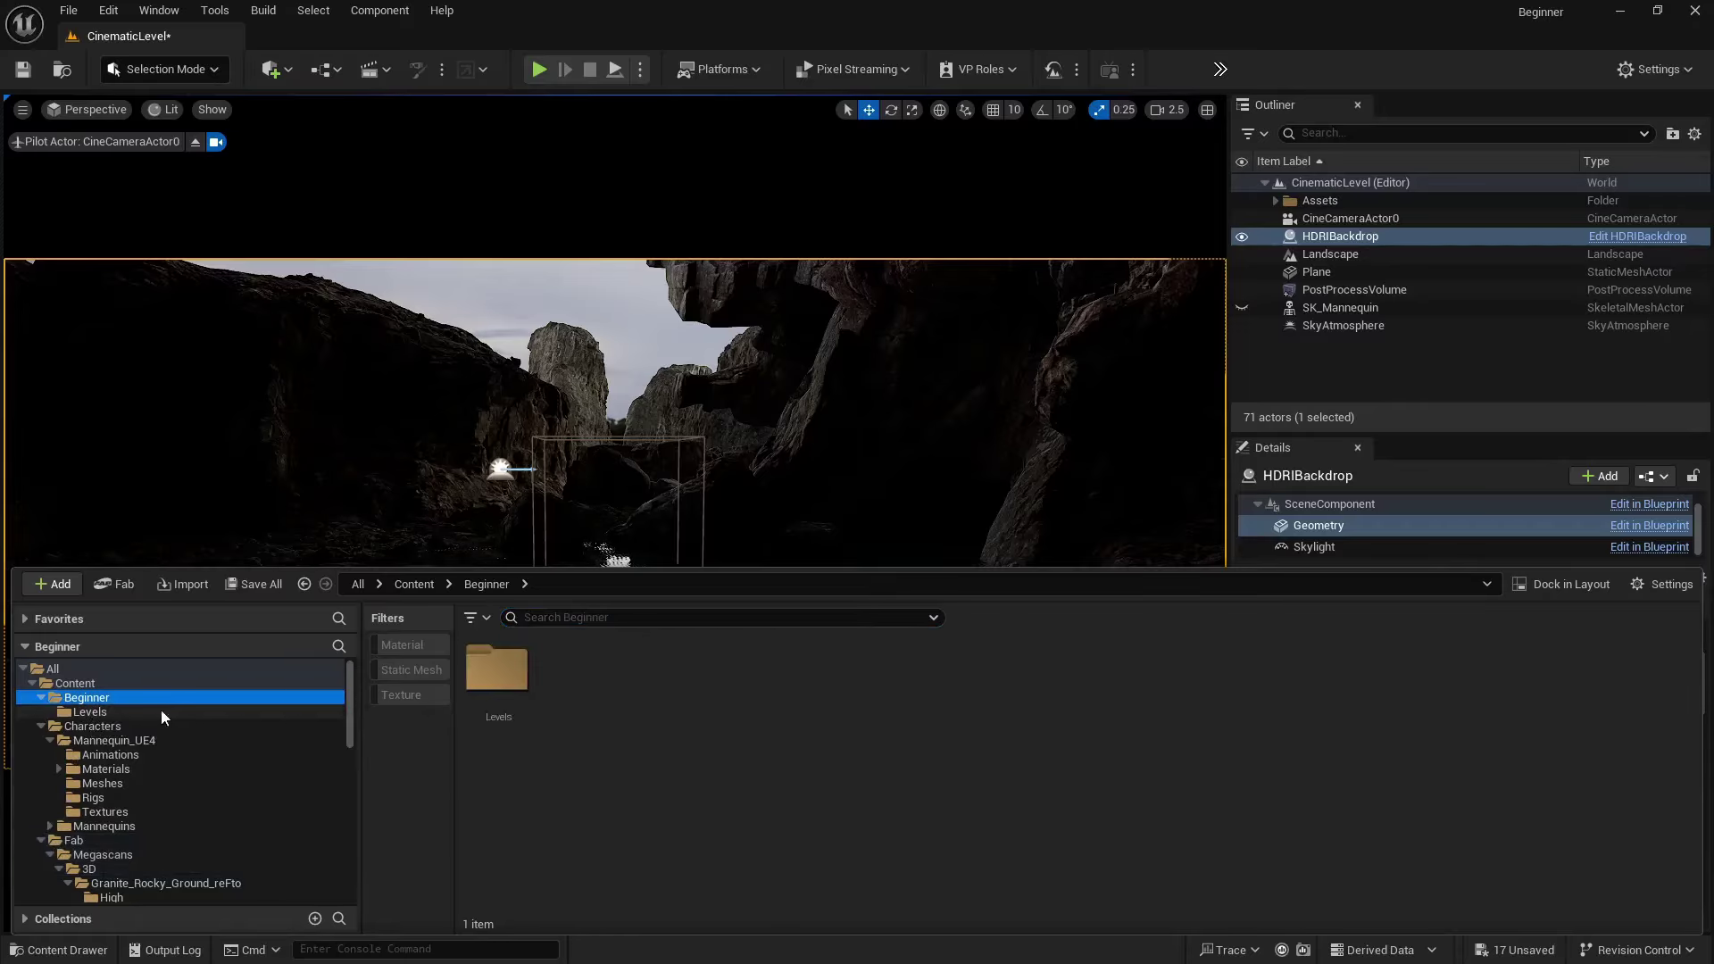
click(127, 715)
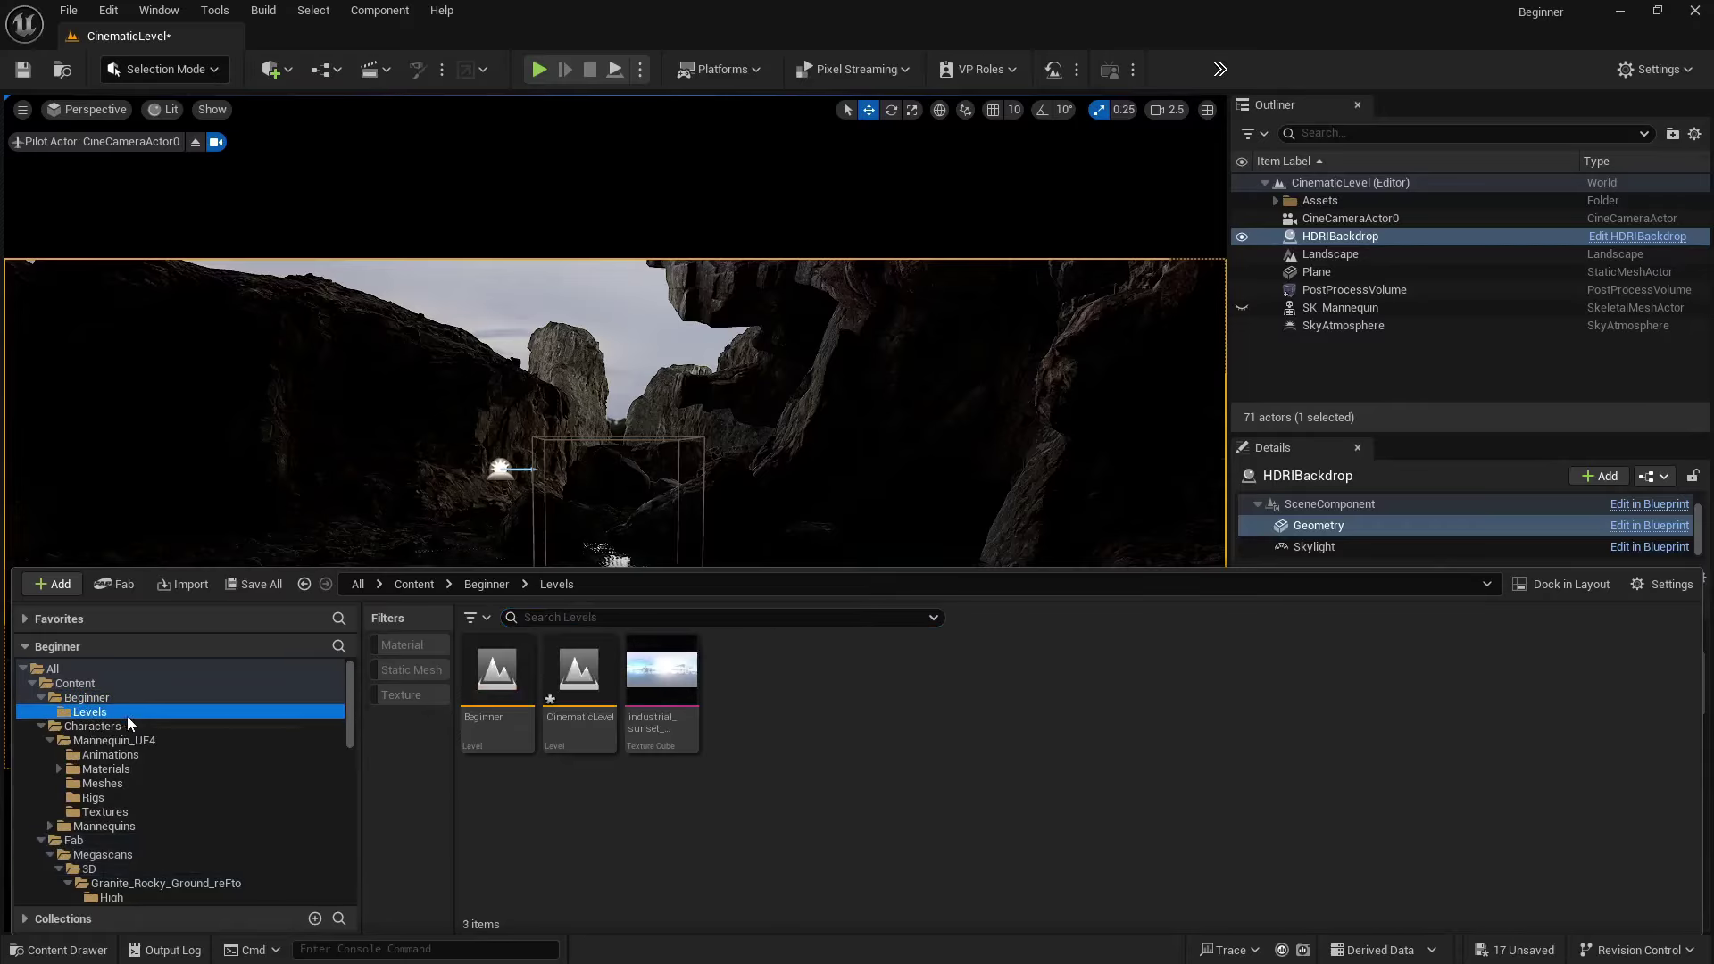
click(1271, 450)
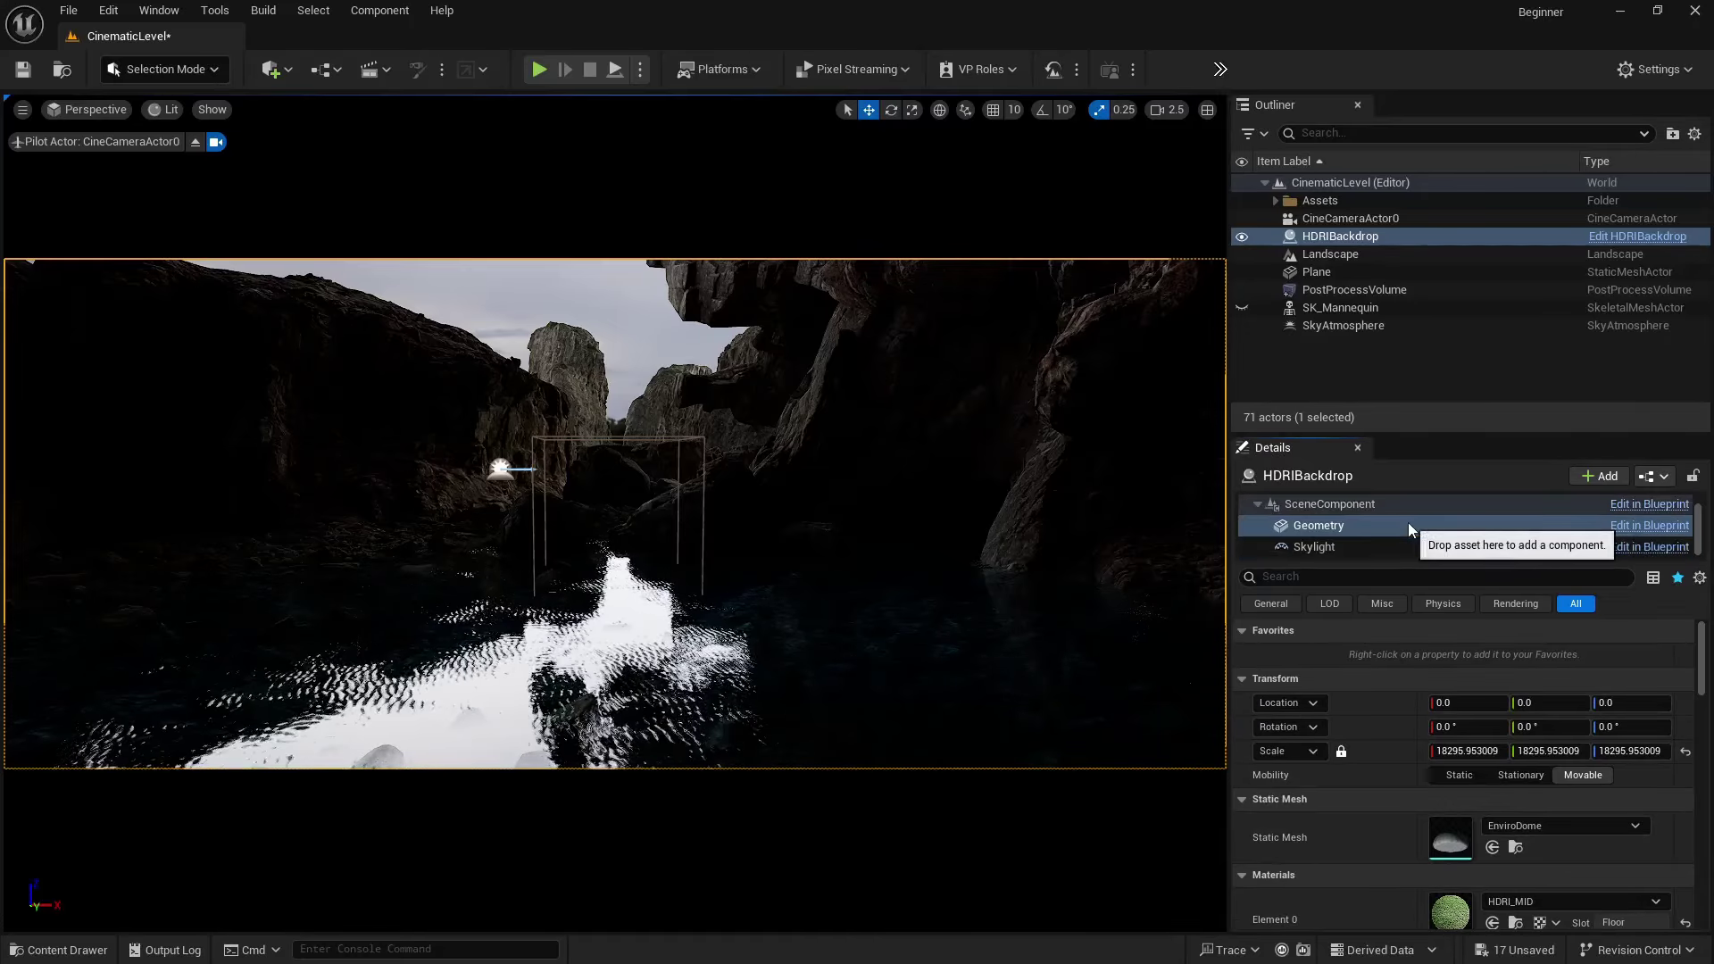
scroll(1380, 512, up, 1)
click(1372, 507)
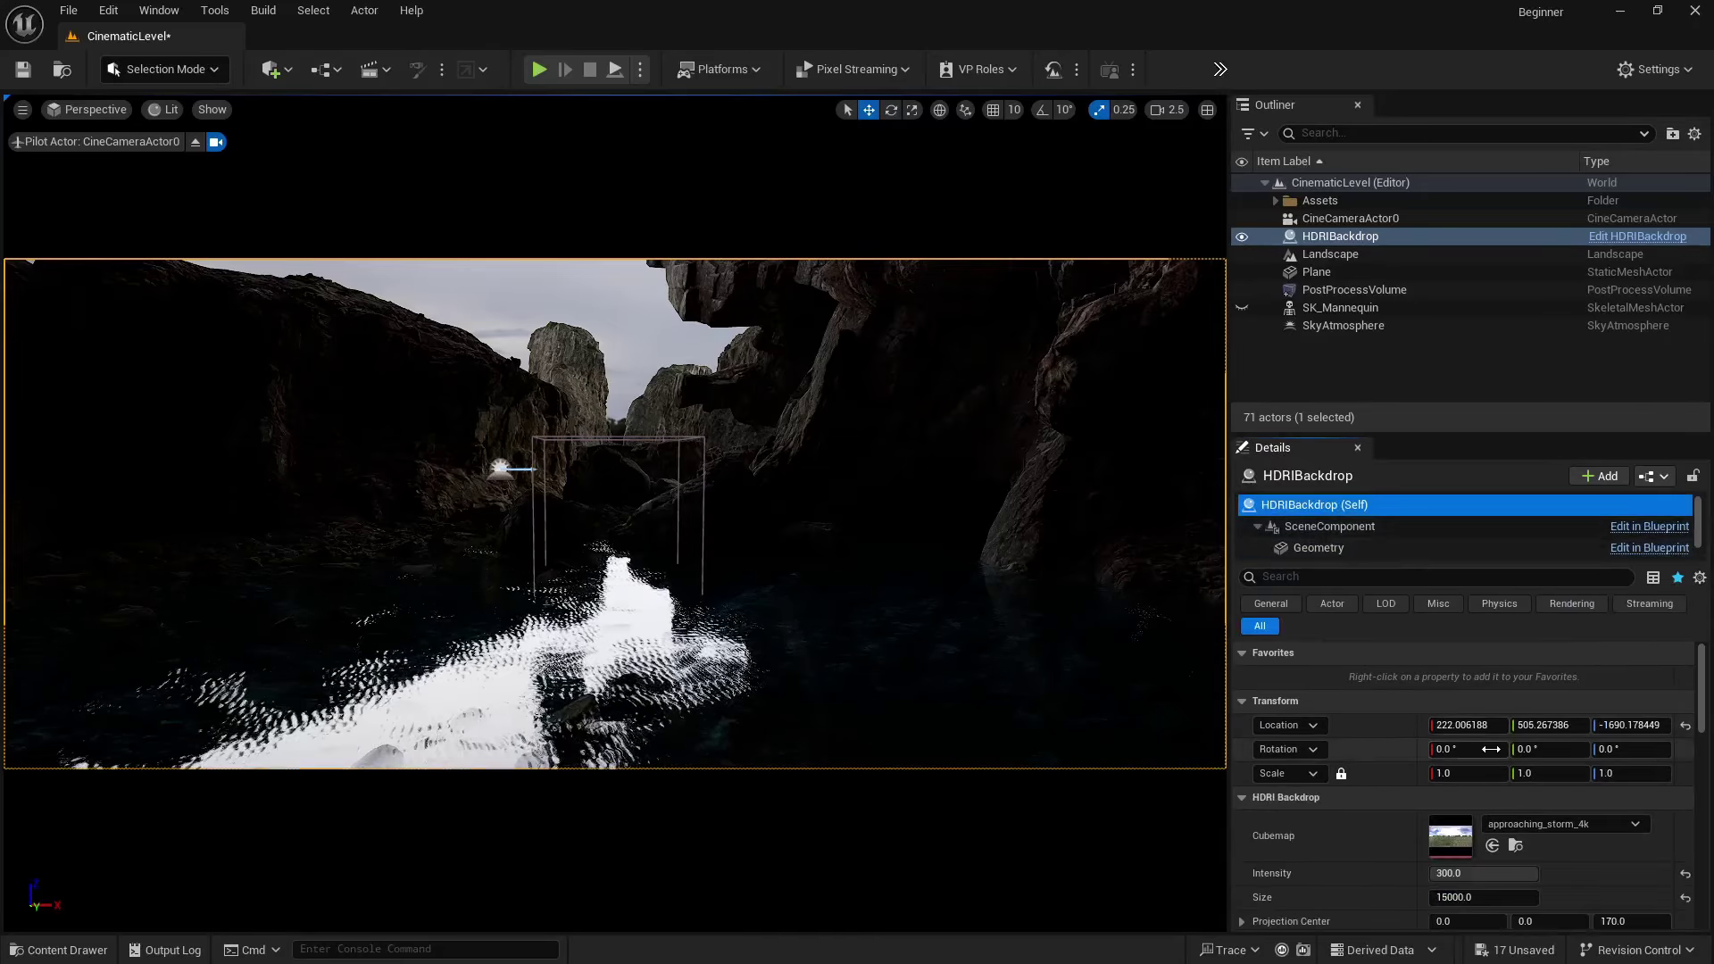
scroll(1411, 777, down, 2)
click(1493, 788)
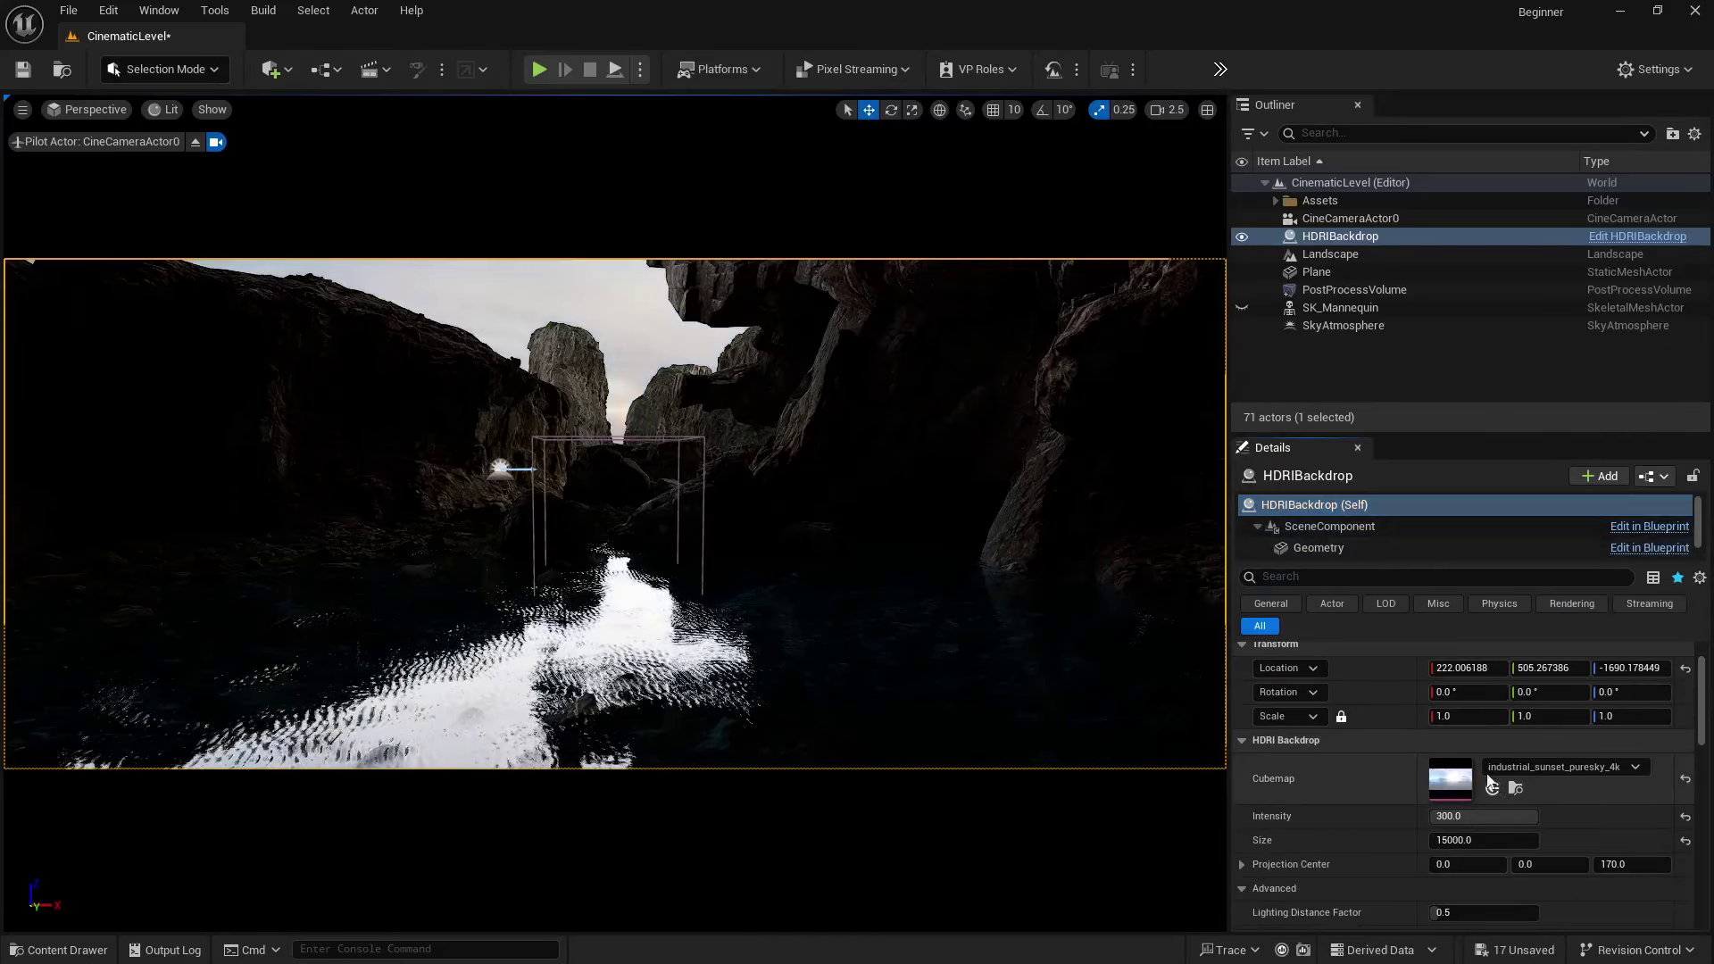
- Set the HDRIBackdrop Skylight's source type to SLS Specified Cubemap and assign industrial_sunset_puresky_4k as its cubemap
scroll(1331, 541, down, 1)
click(1330, 544)
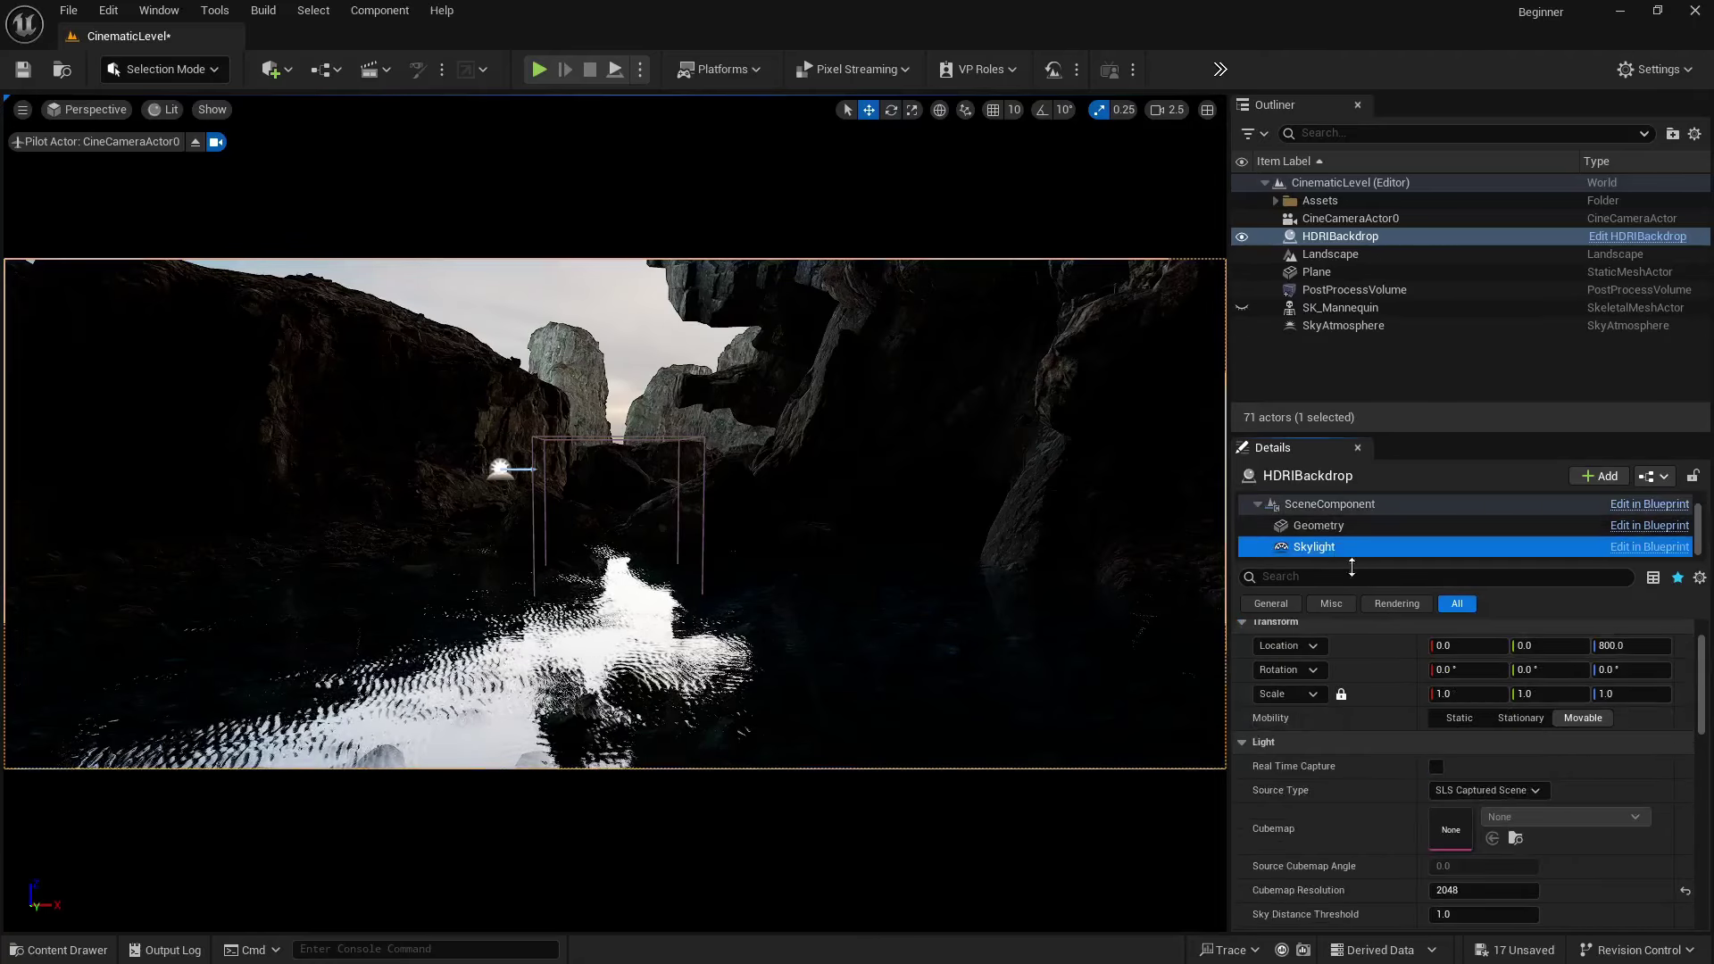
click(1477, 793)
click(1473, 823)
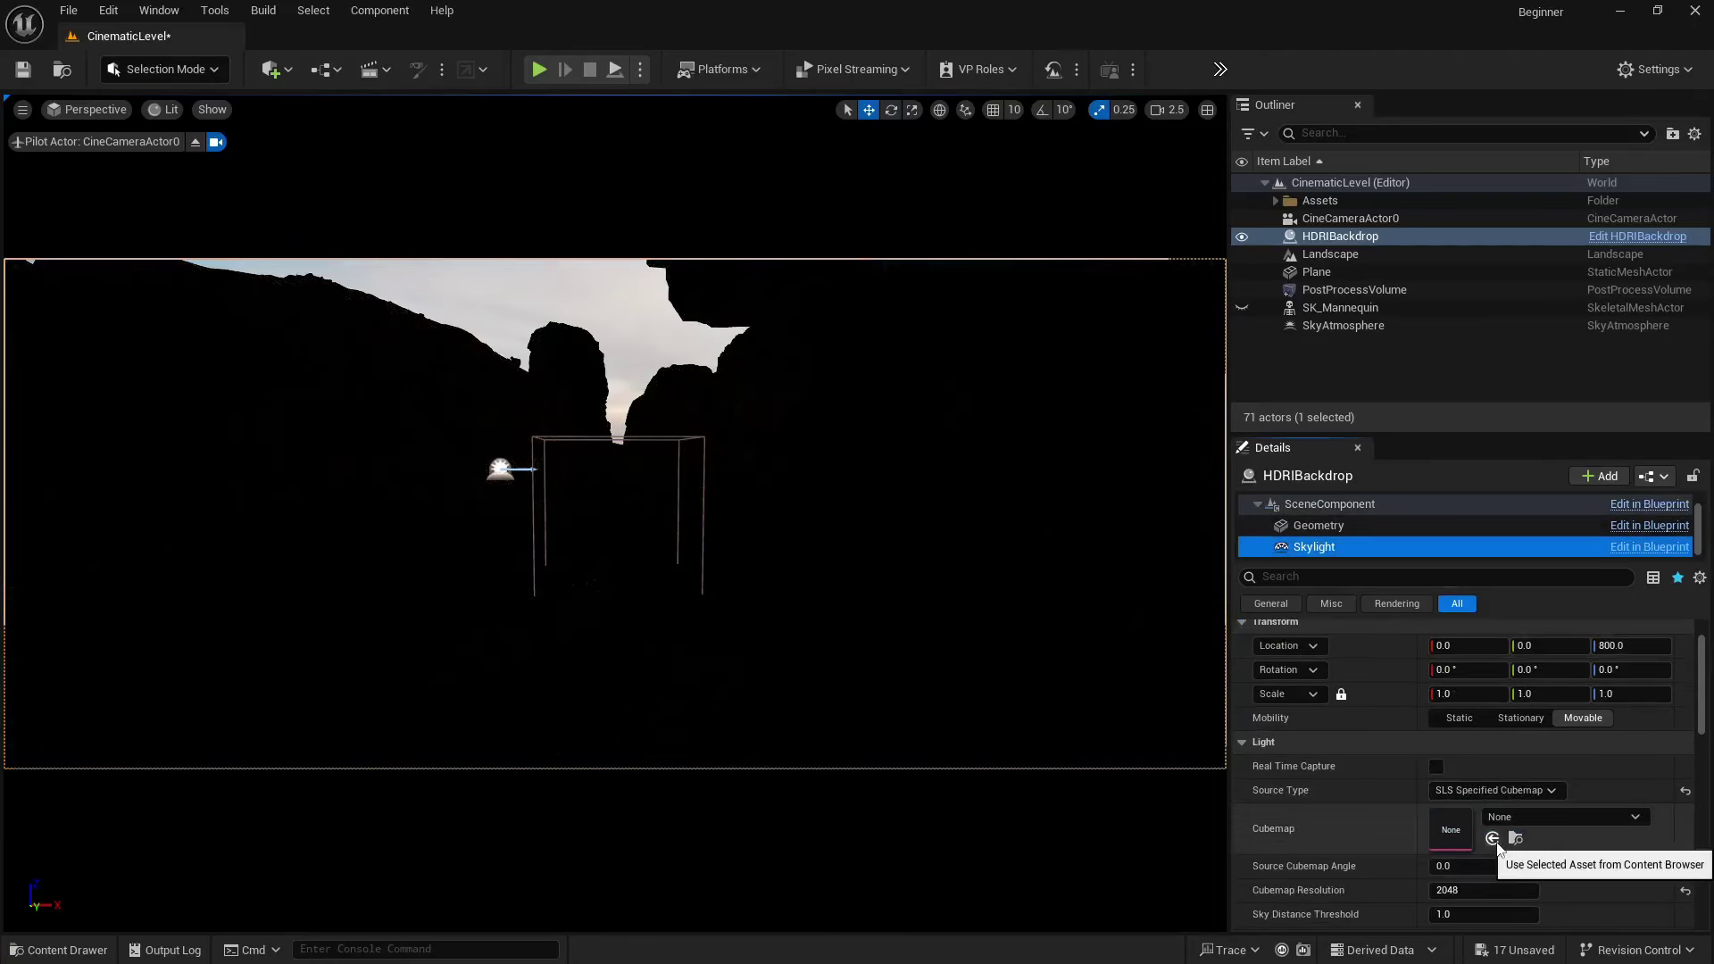
click(1494, 841)
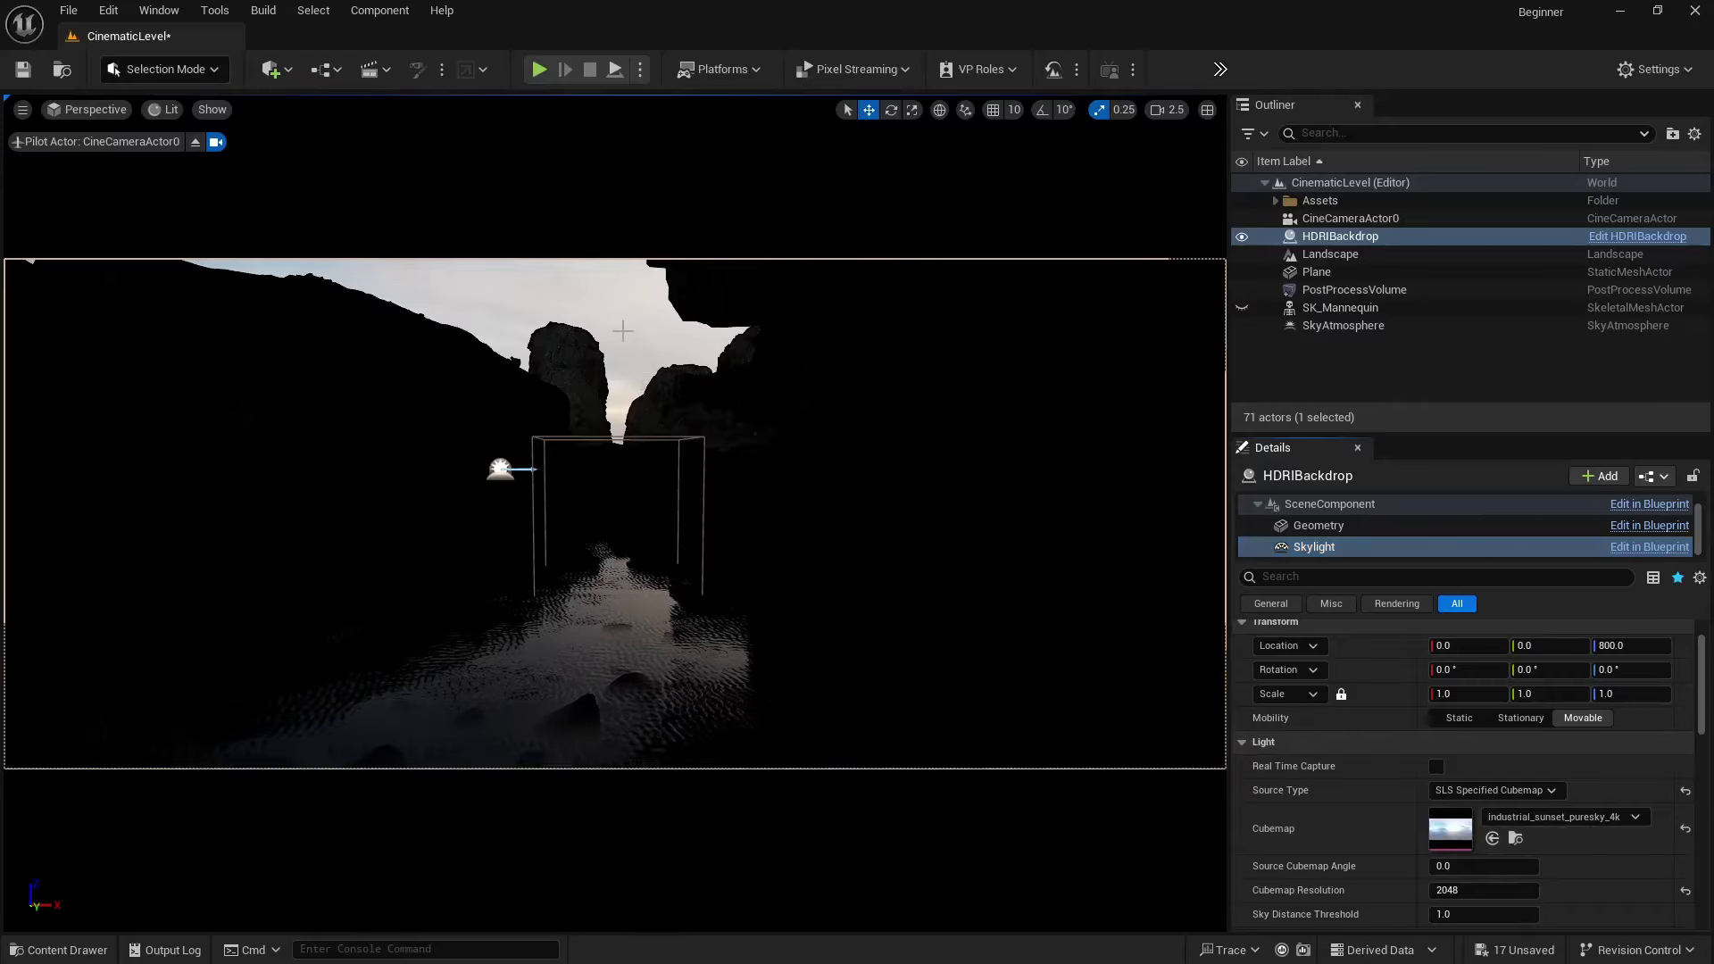
- Try an intensity of 600 on the HDRIBackdrop, and set it back to 300
scroll(1310, 541, up, 1)
click(1328, 506)
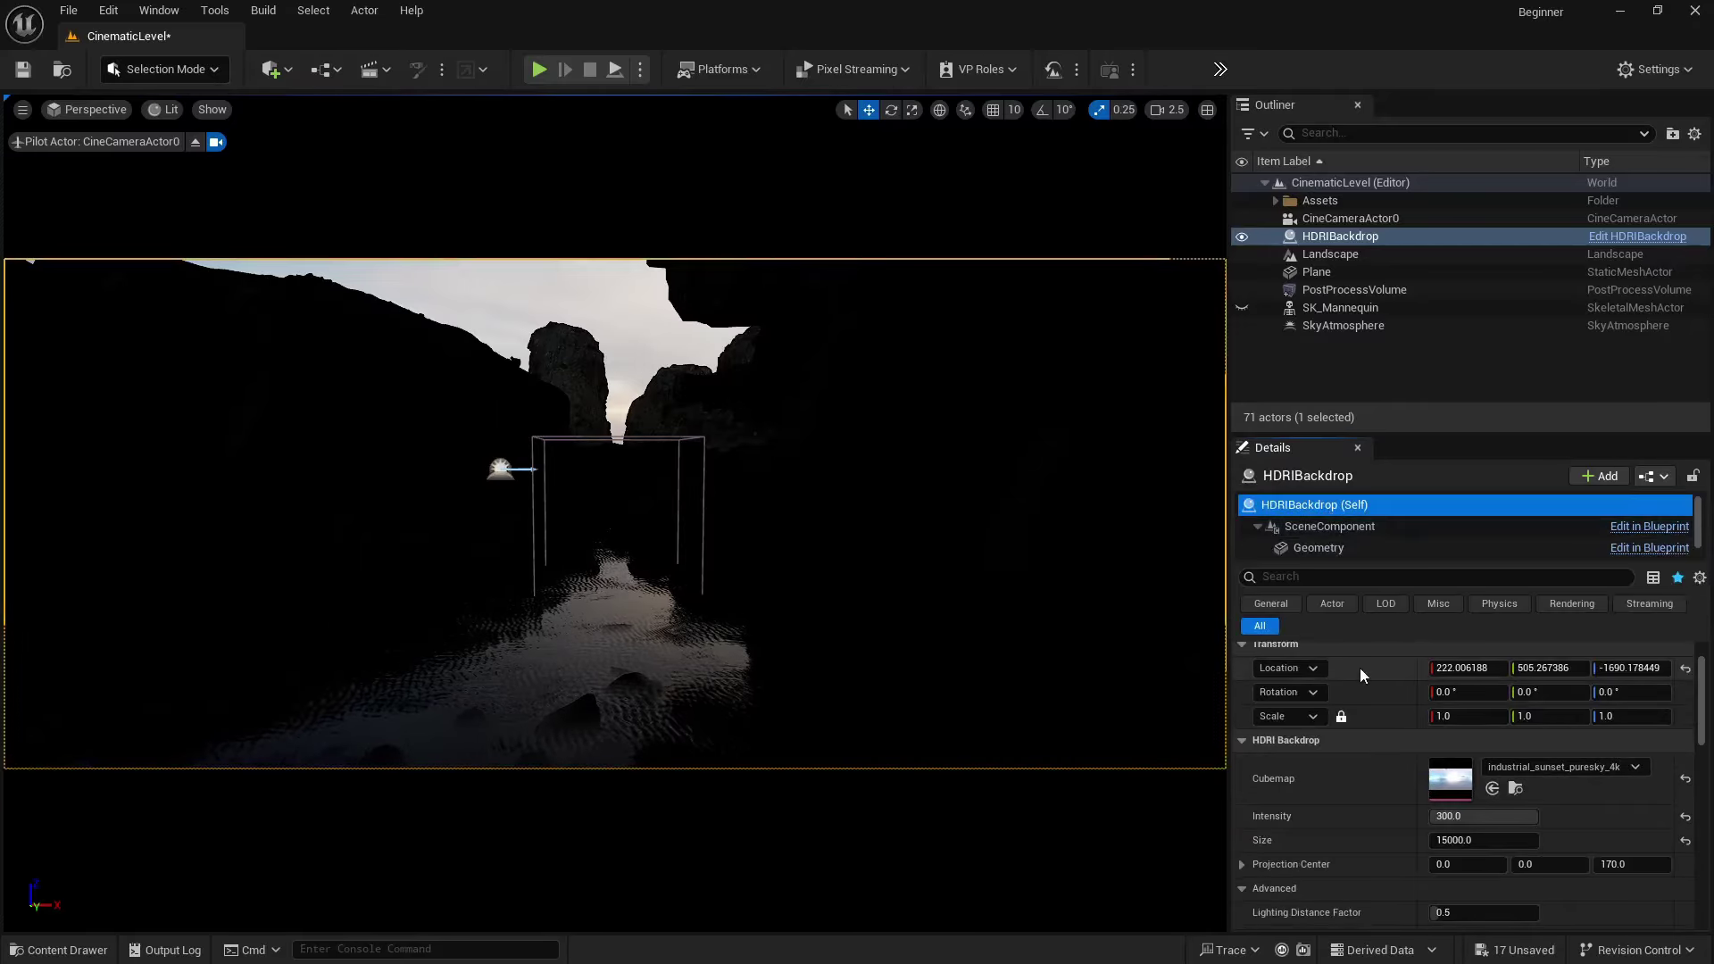
click(1486, 817)
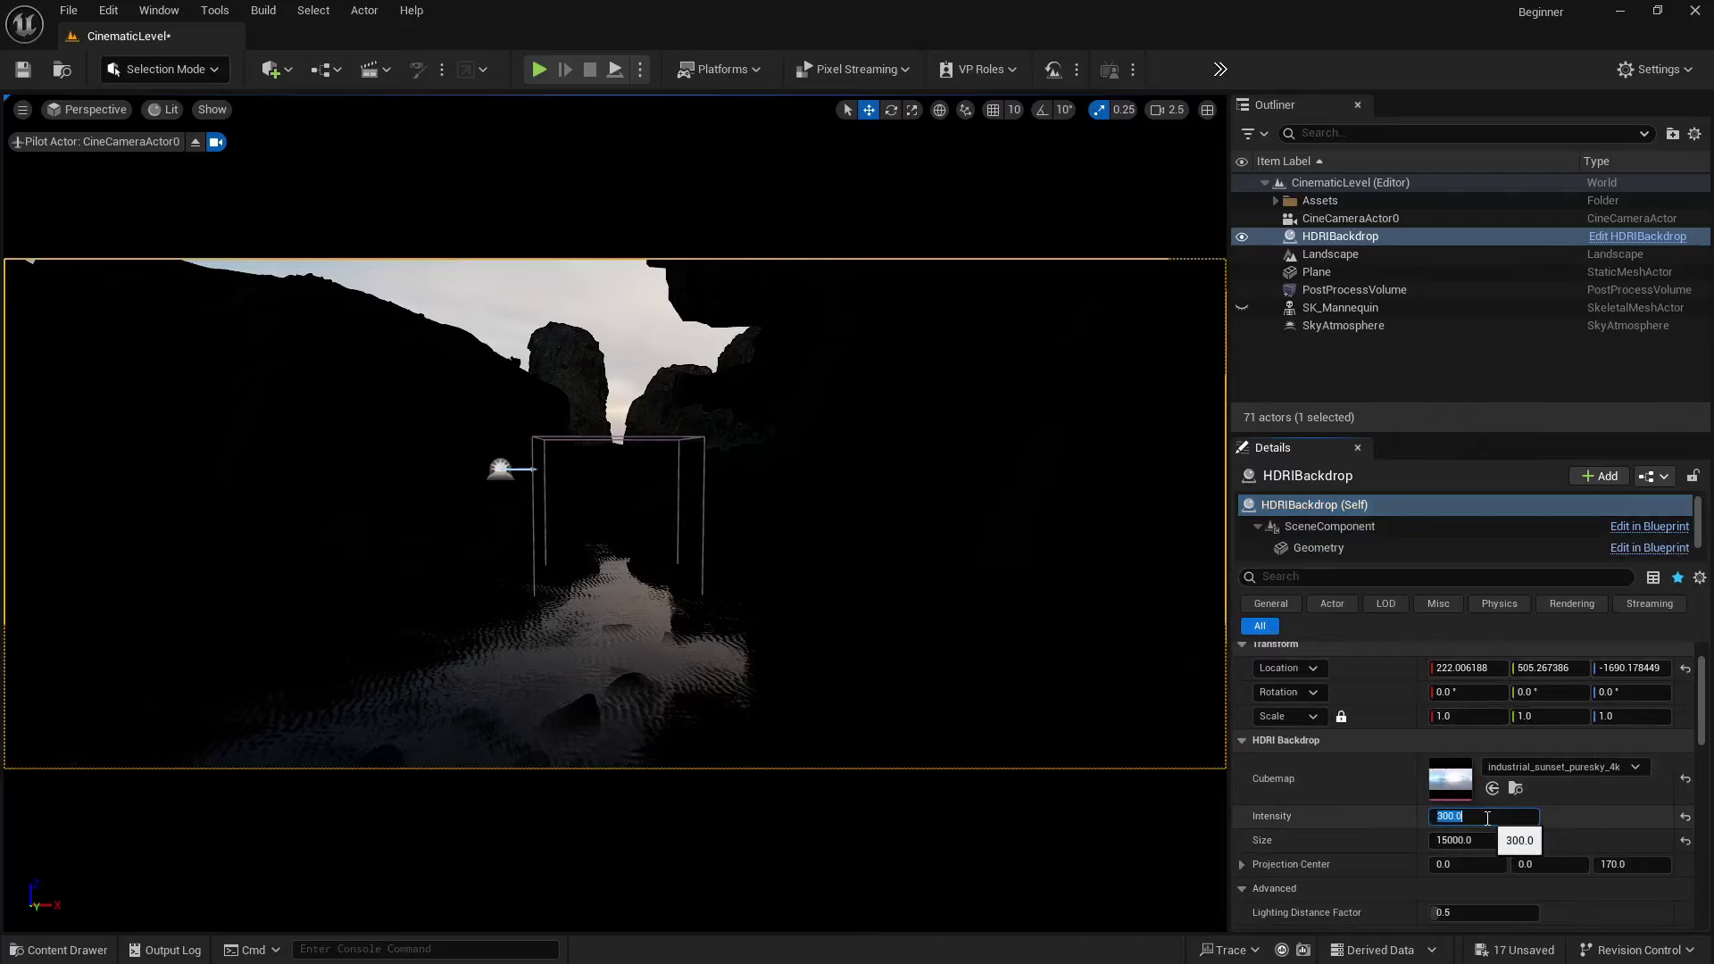
text(600)
key(Return)
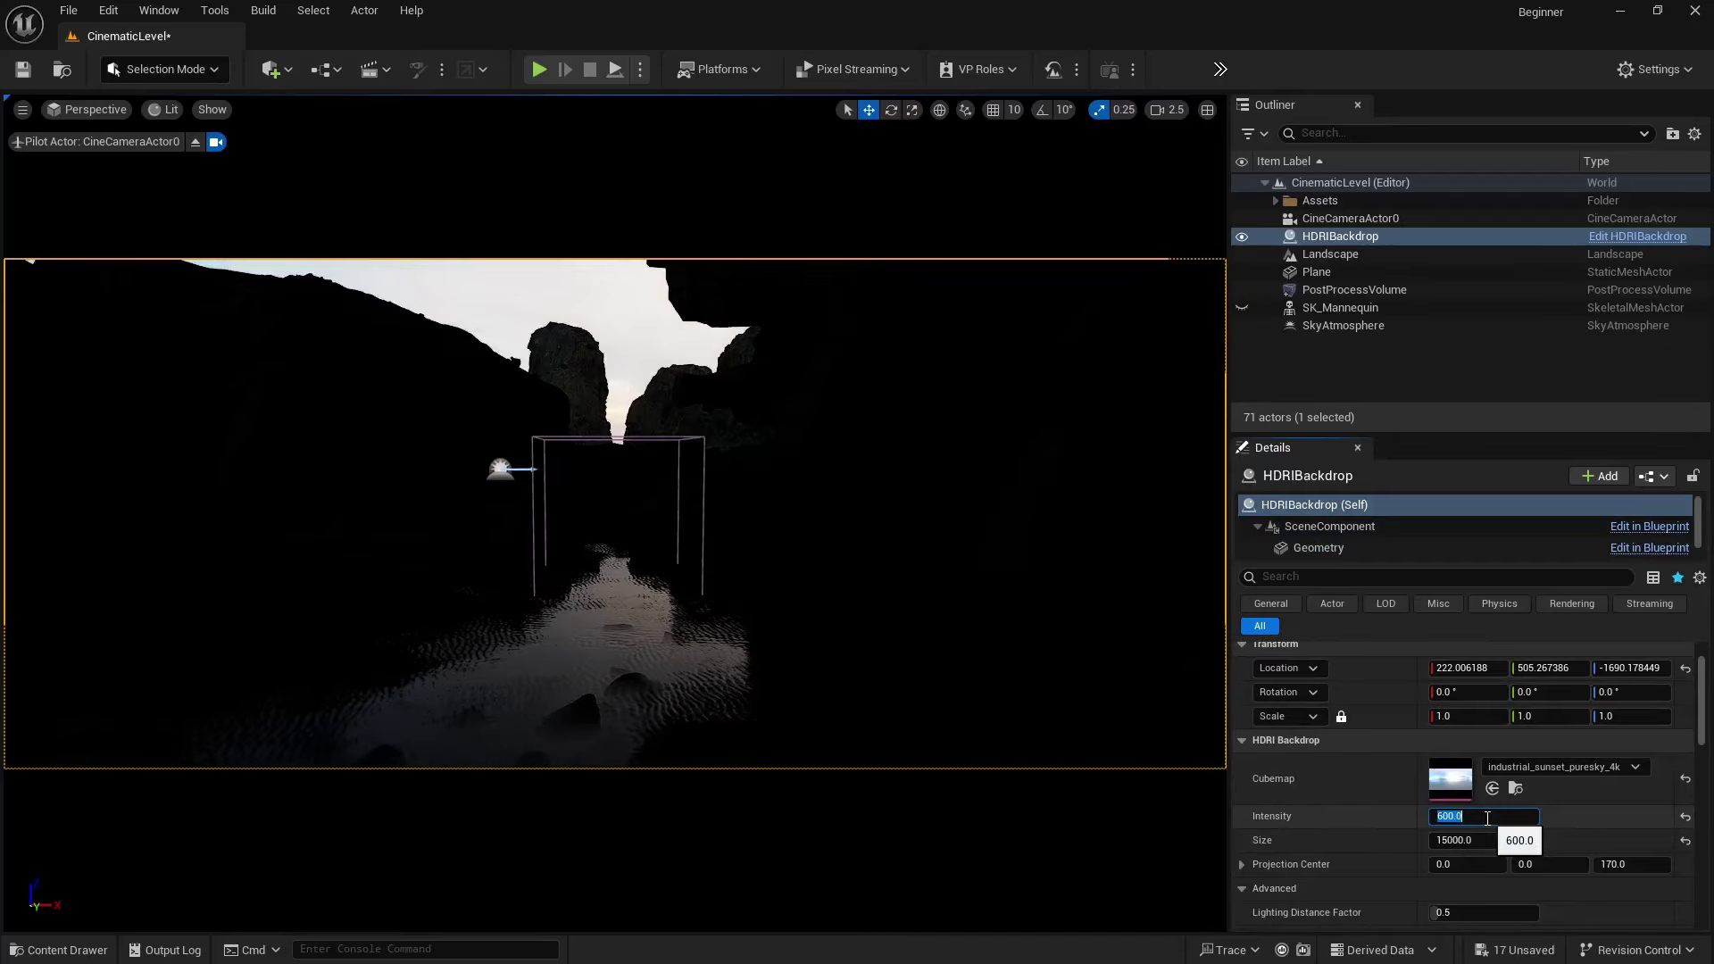
text(300)
key(Return)
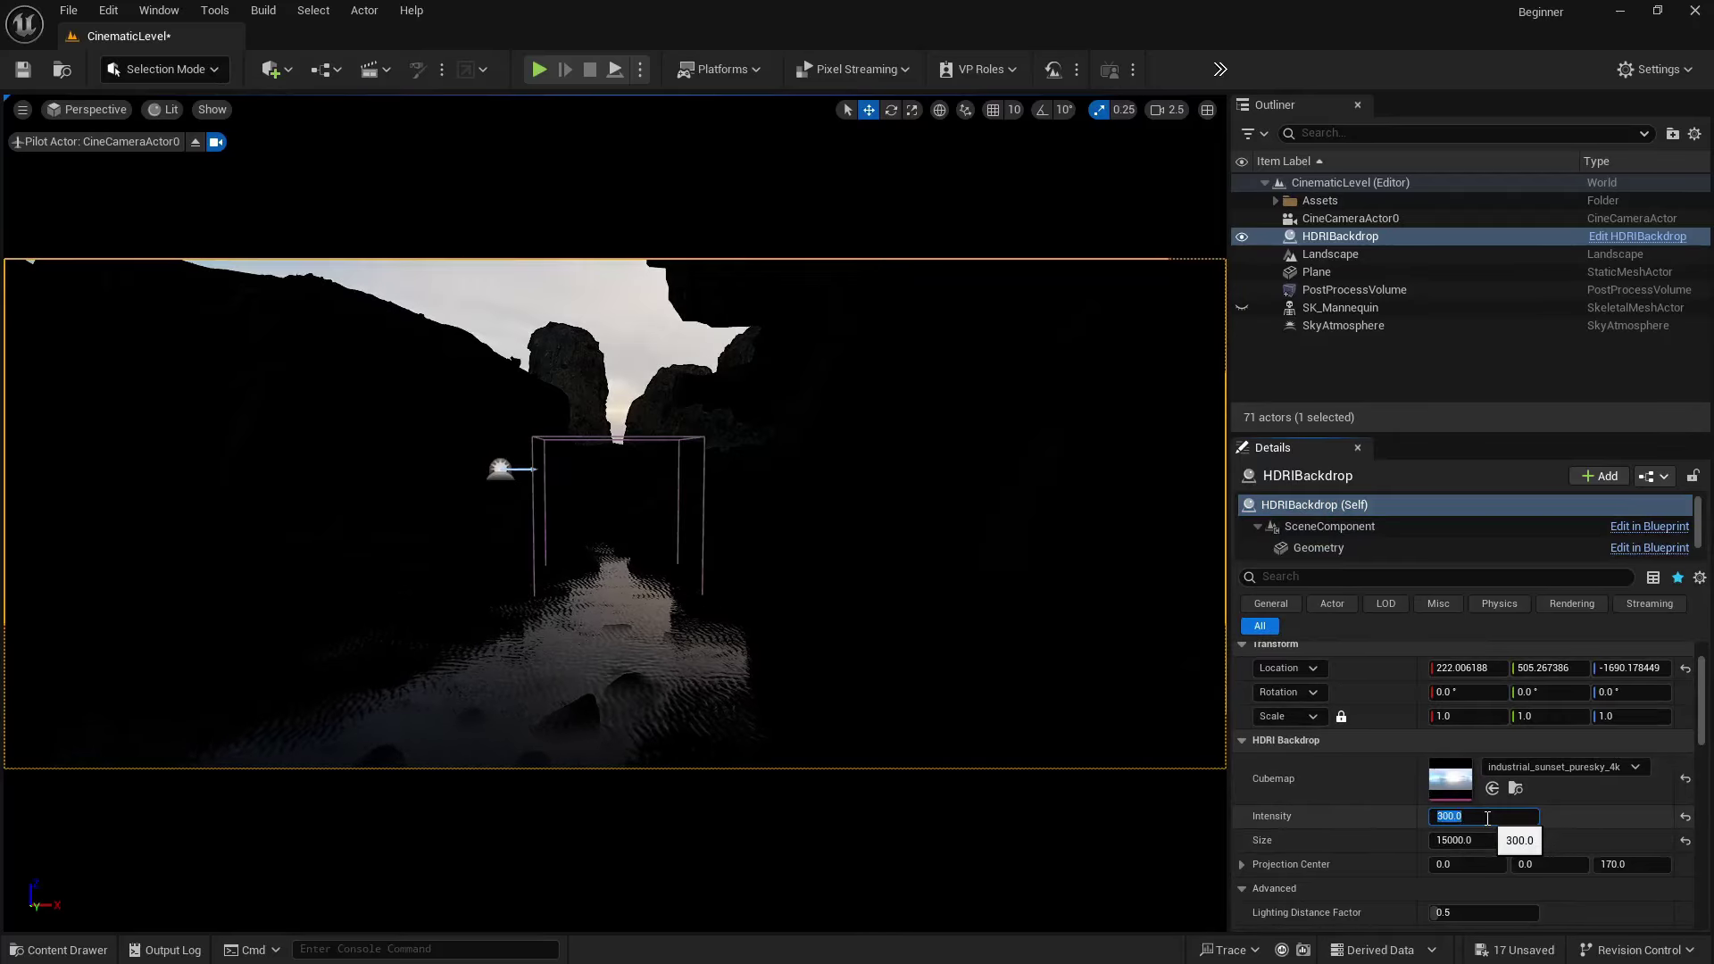
- Enable the Highlight Contrast and Shadow Contrast overrides in the PostProcessVolume's Local Exposure settings
click(1321, 290)
scroll(1359, 752, down, 5)
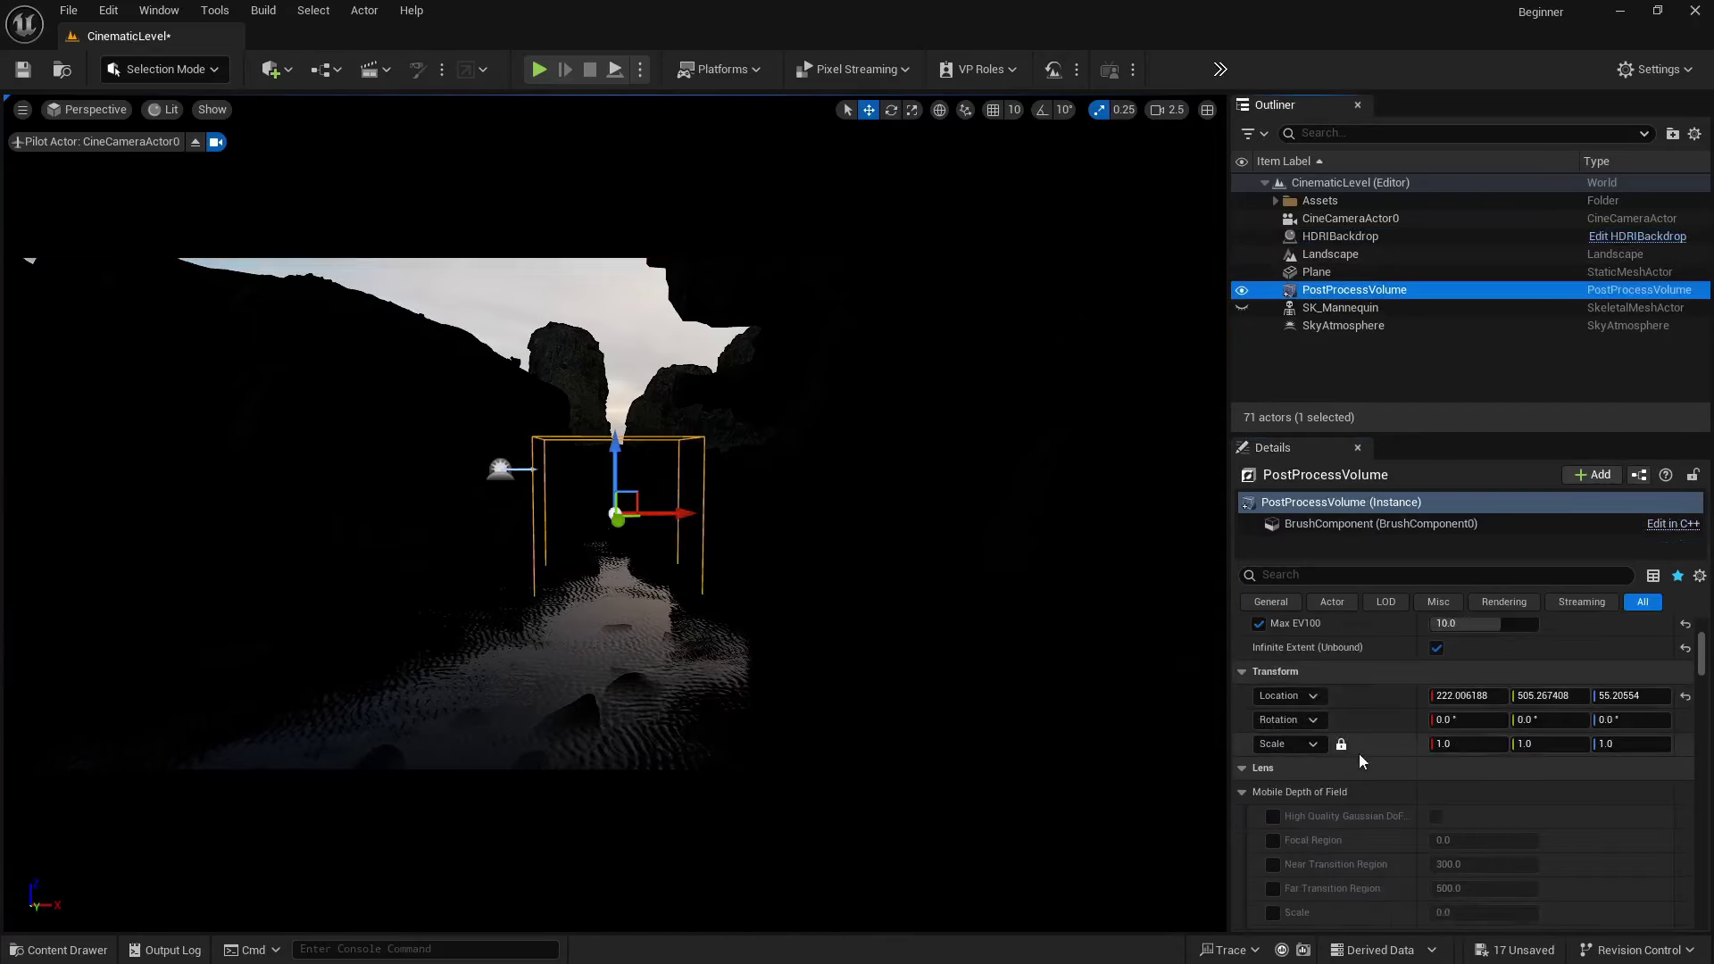
scroll(1358, 753, up, 4)
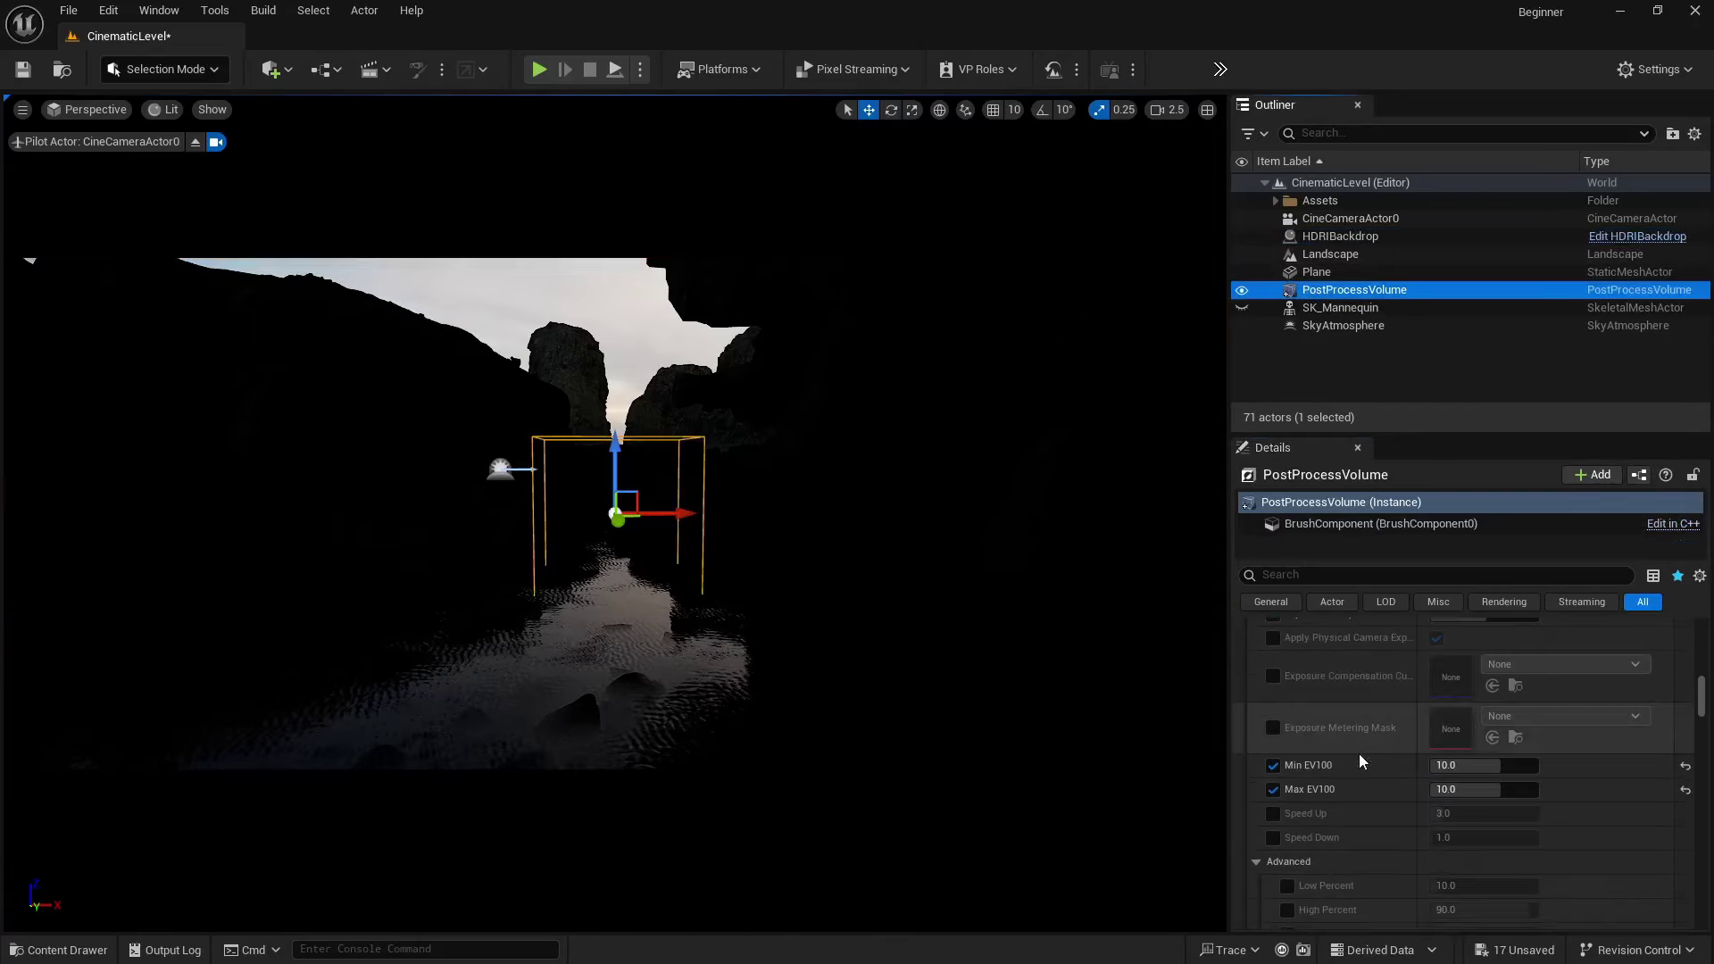
scroll(1358, 754, down, 5)
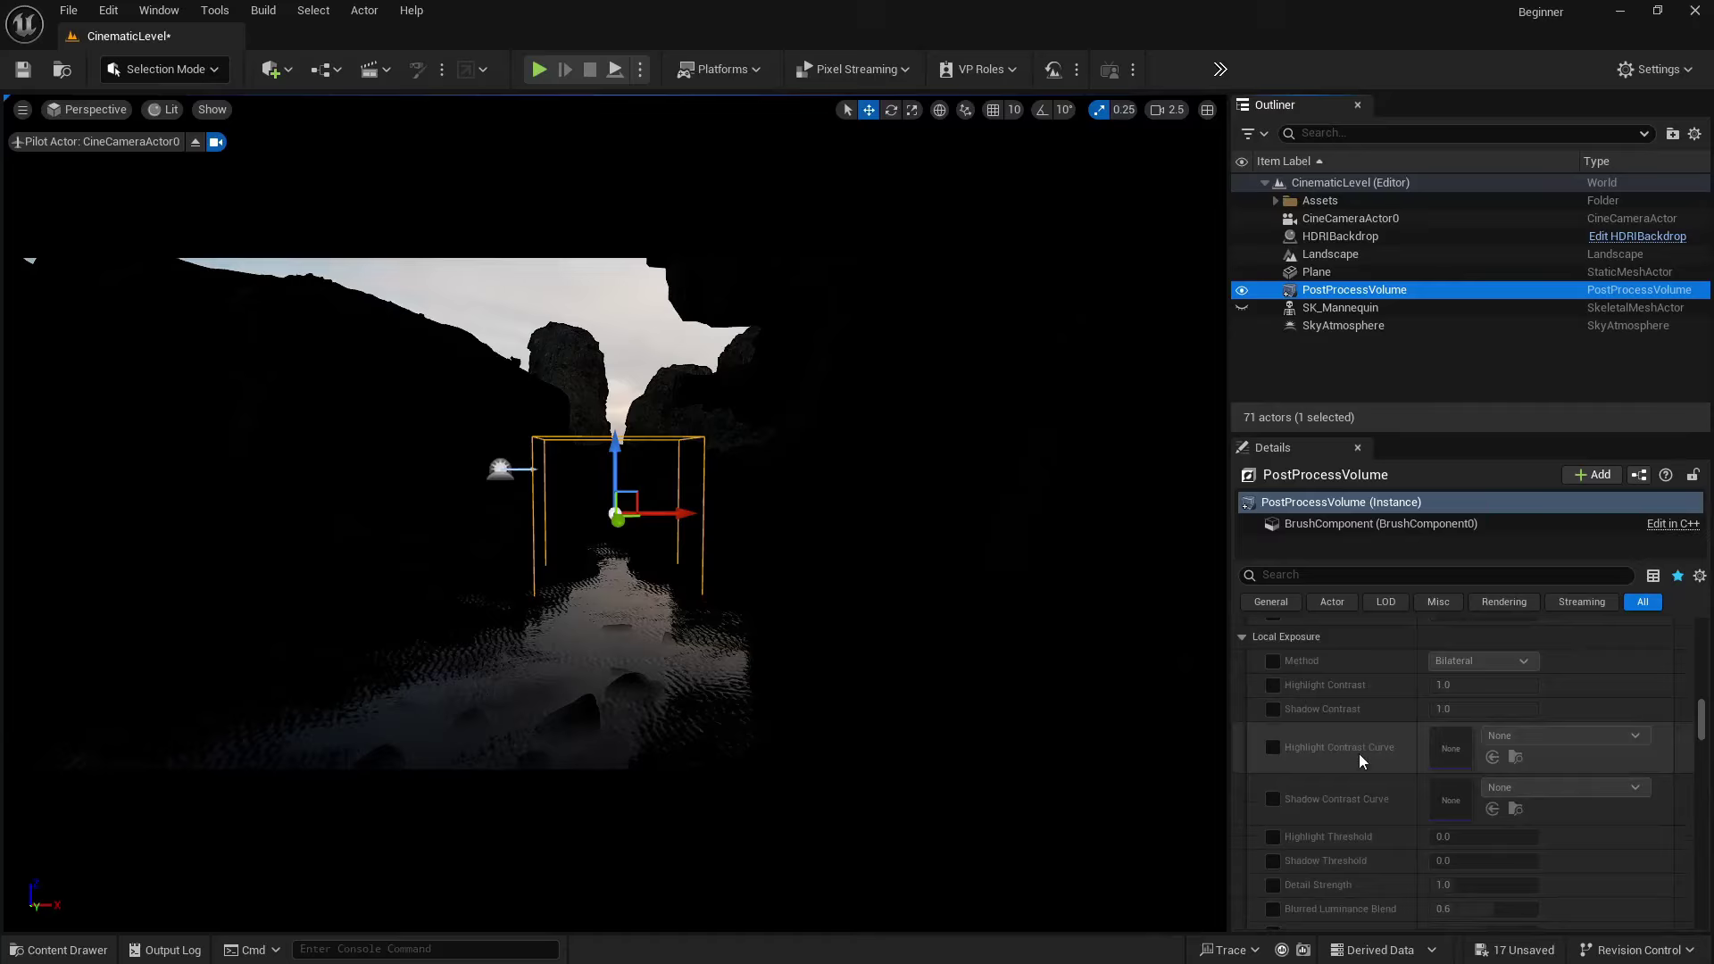
scroll(1359, 753, down, 4)
scroll(1359, 754, up, 3)
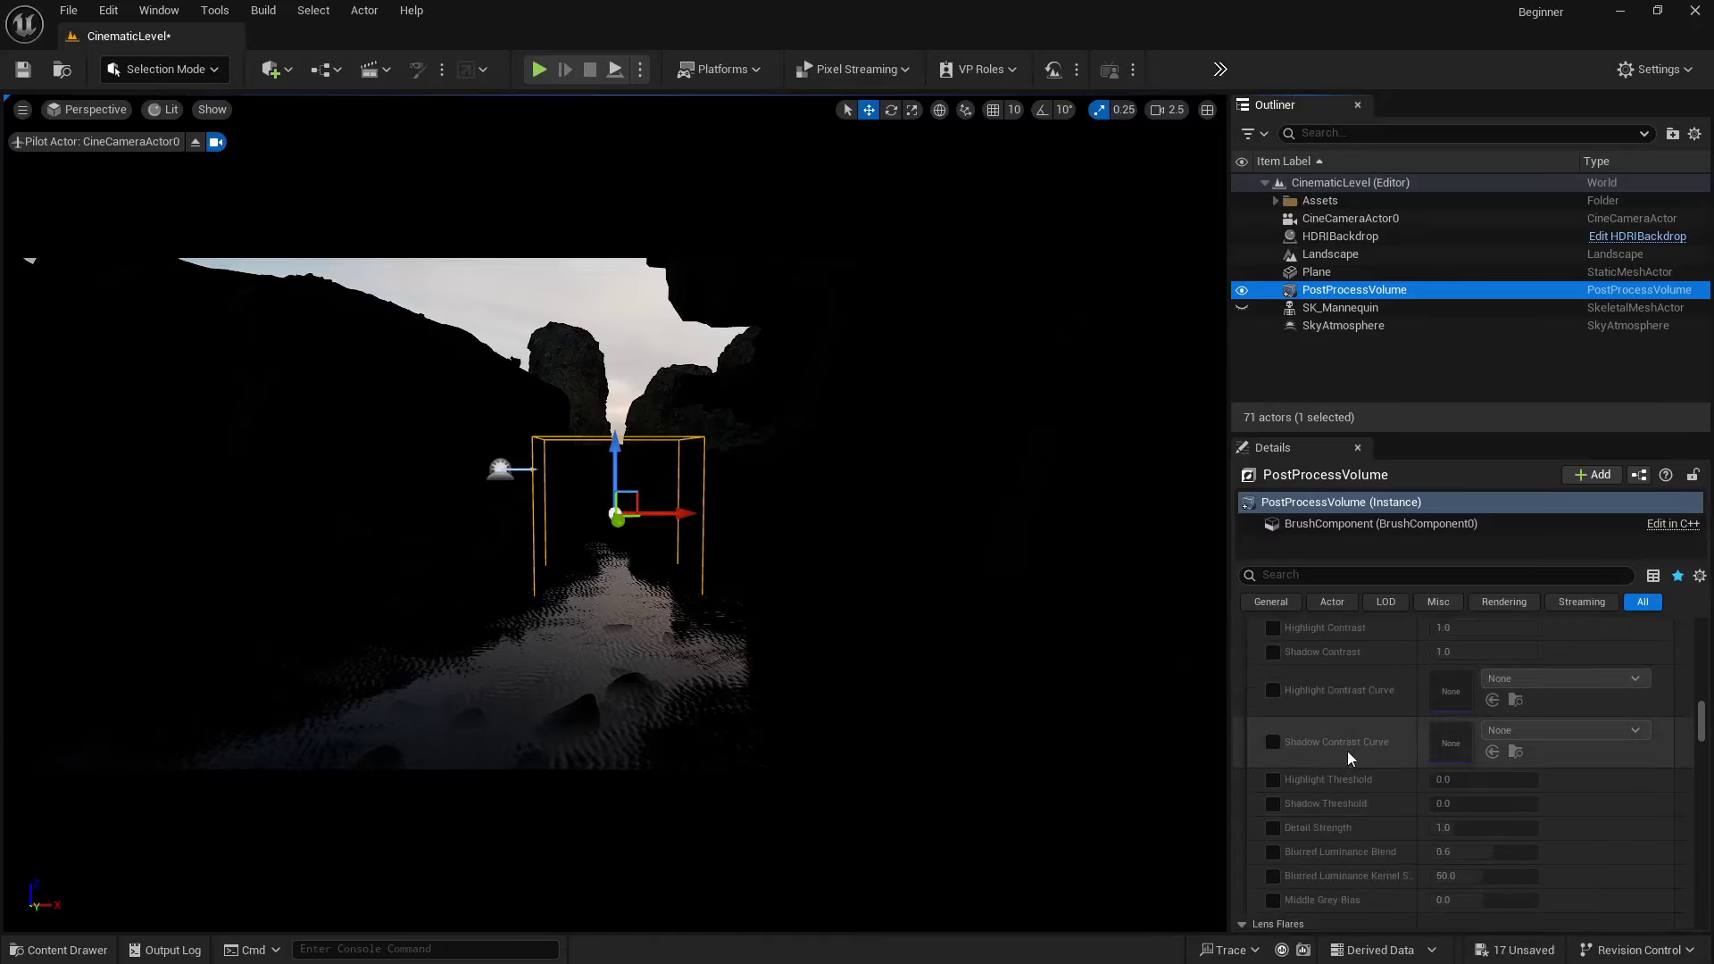
scroll(1347, 752, up, 1)
click(1273, 662)
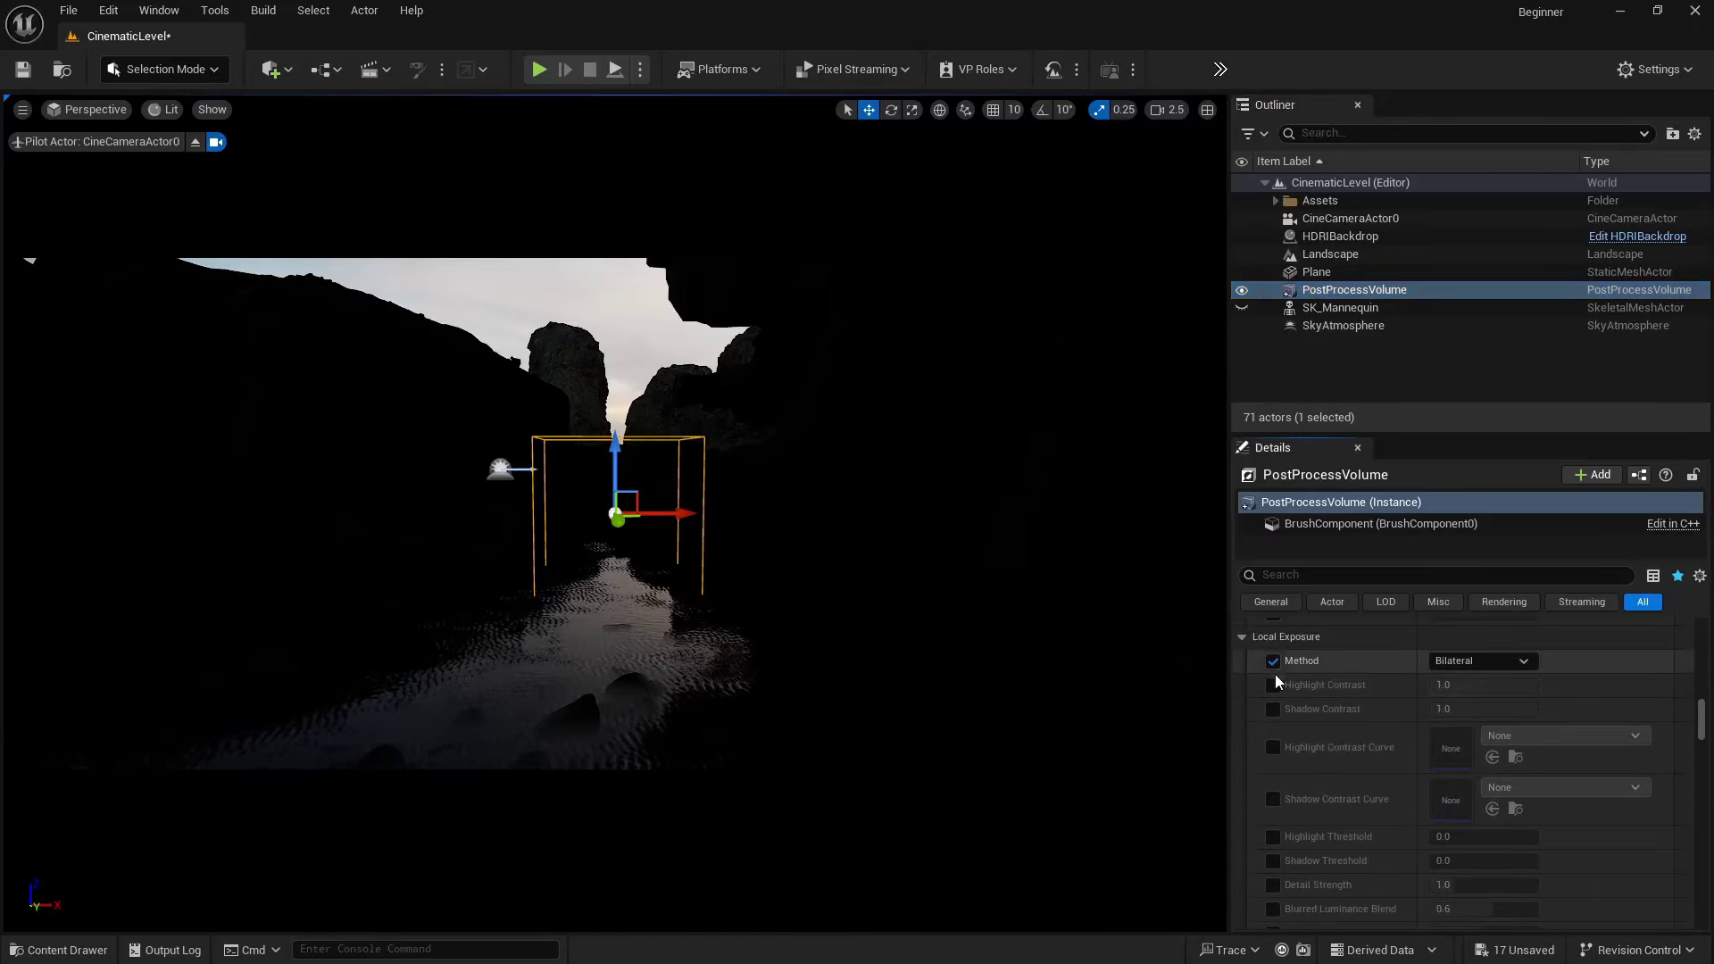
click(1273, 707)
scroll(1361, 746, down, 2)
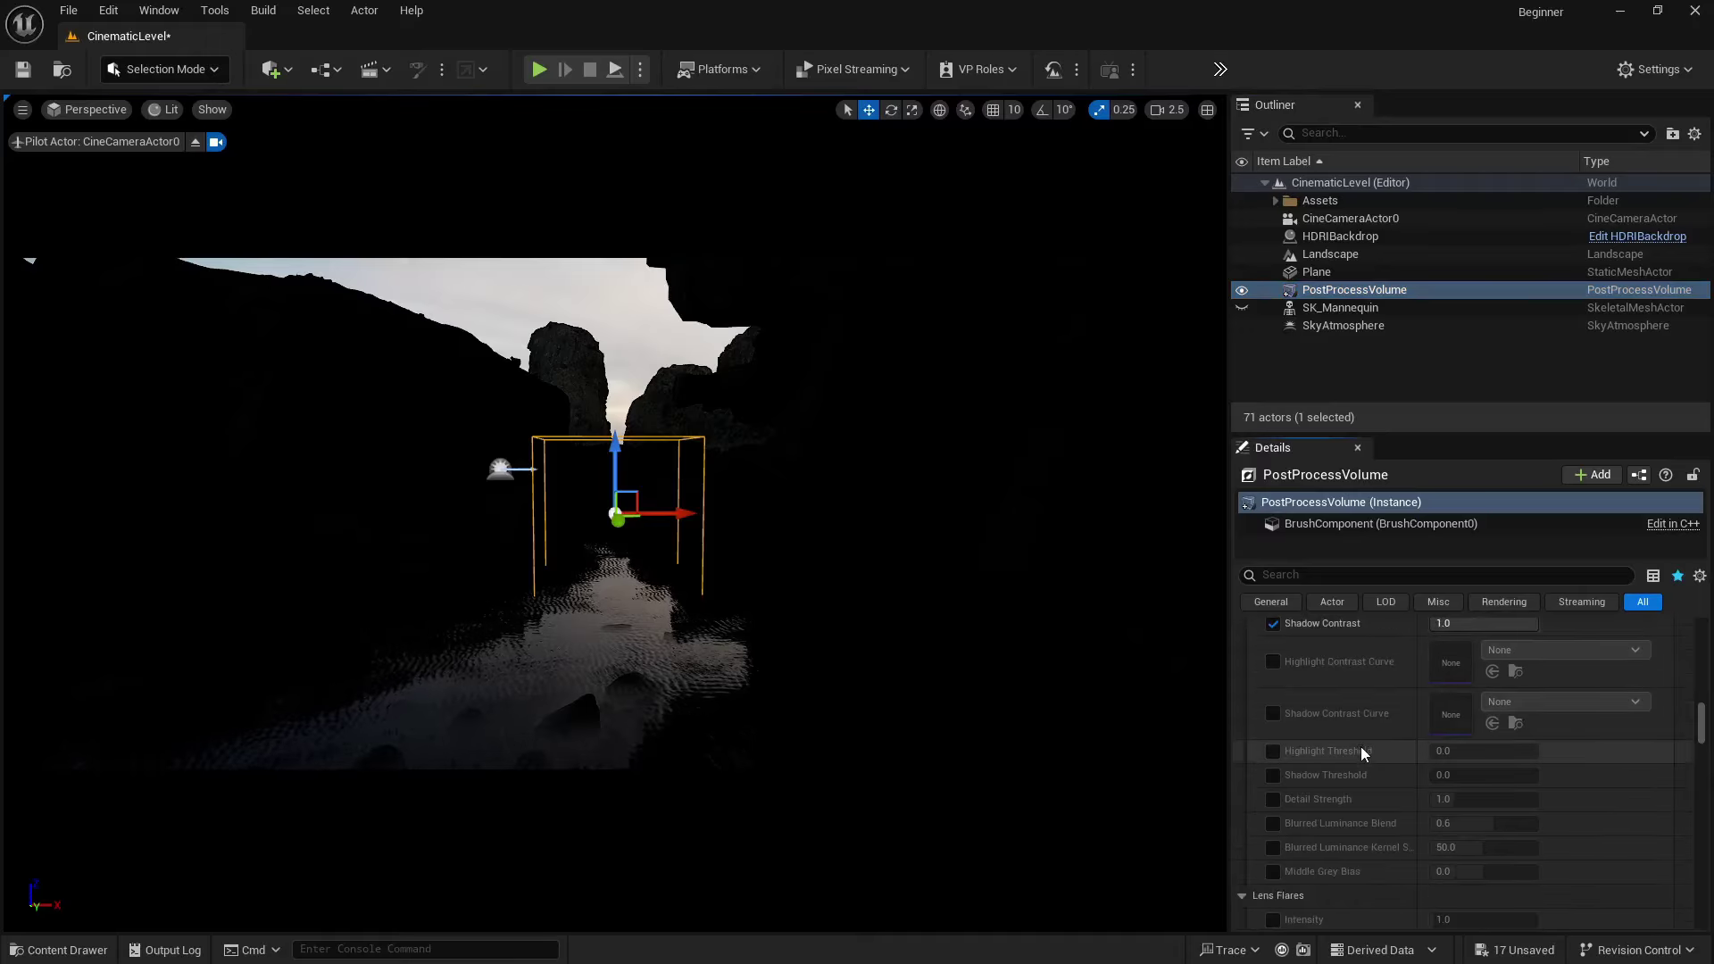
- Enable the Local Exposure Detail Strength and Middle Grey Bias overrides, with Middle Grey Bias set to 1.0
click(1272, 799)
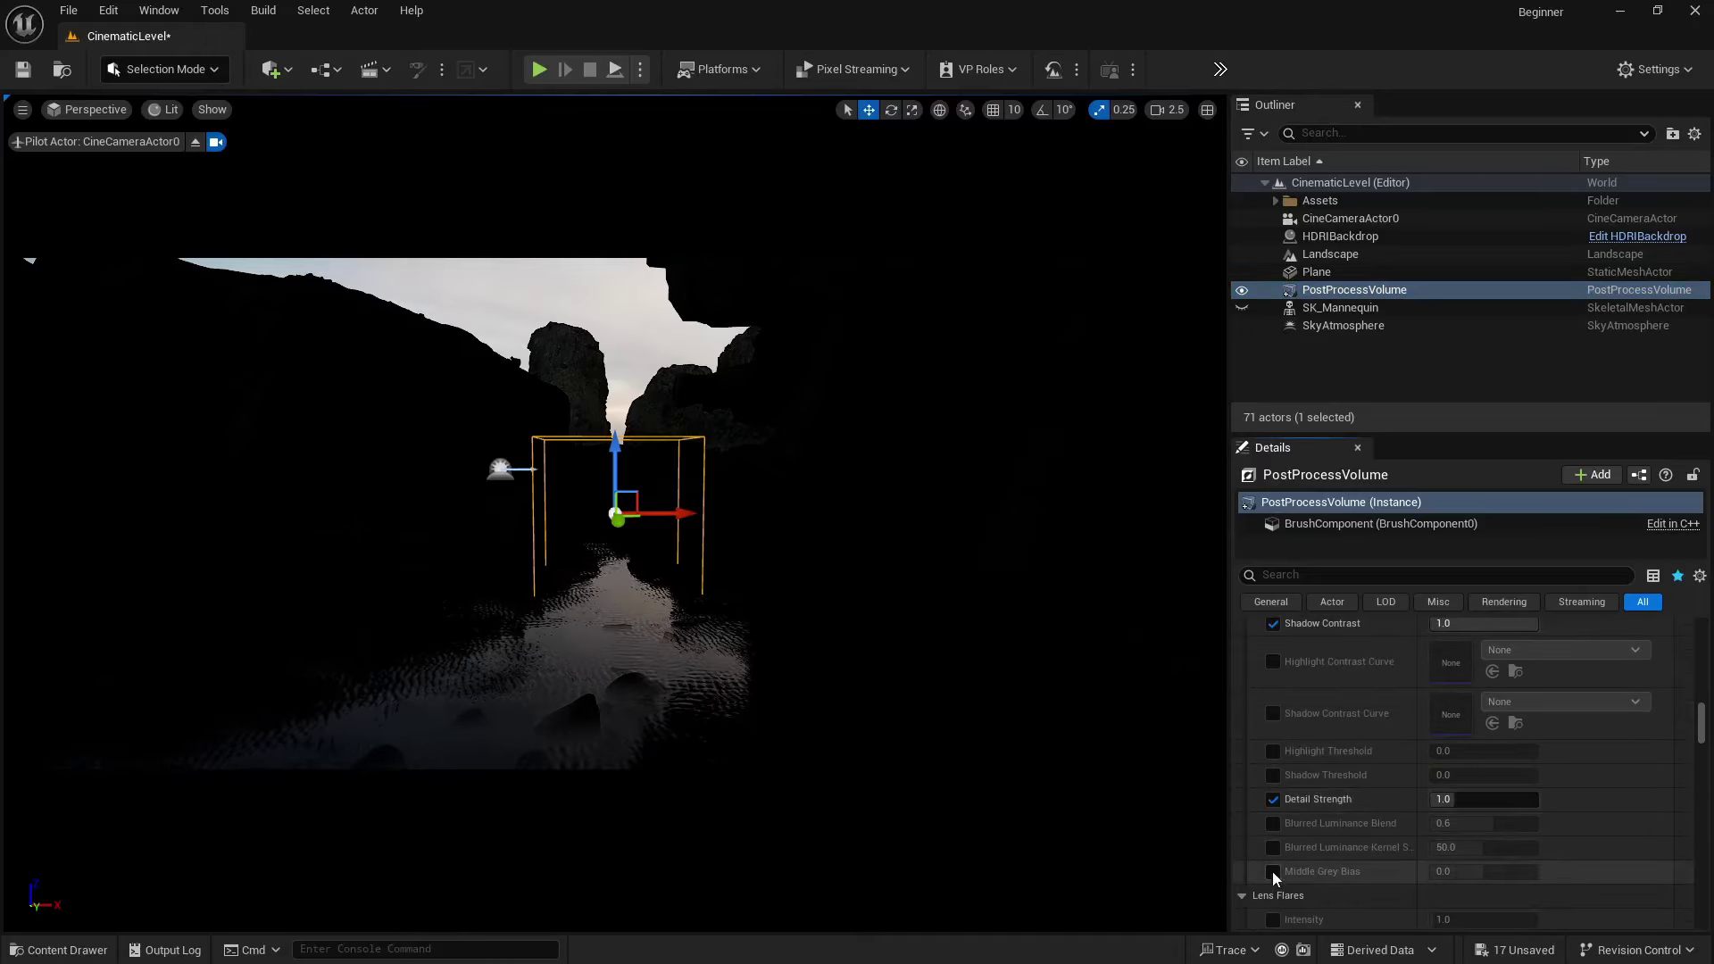
click(1272, 871)
click(1463, 870)
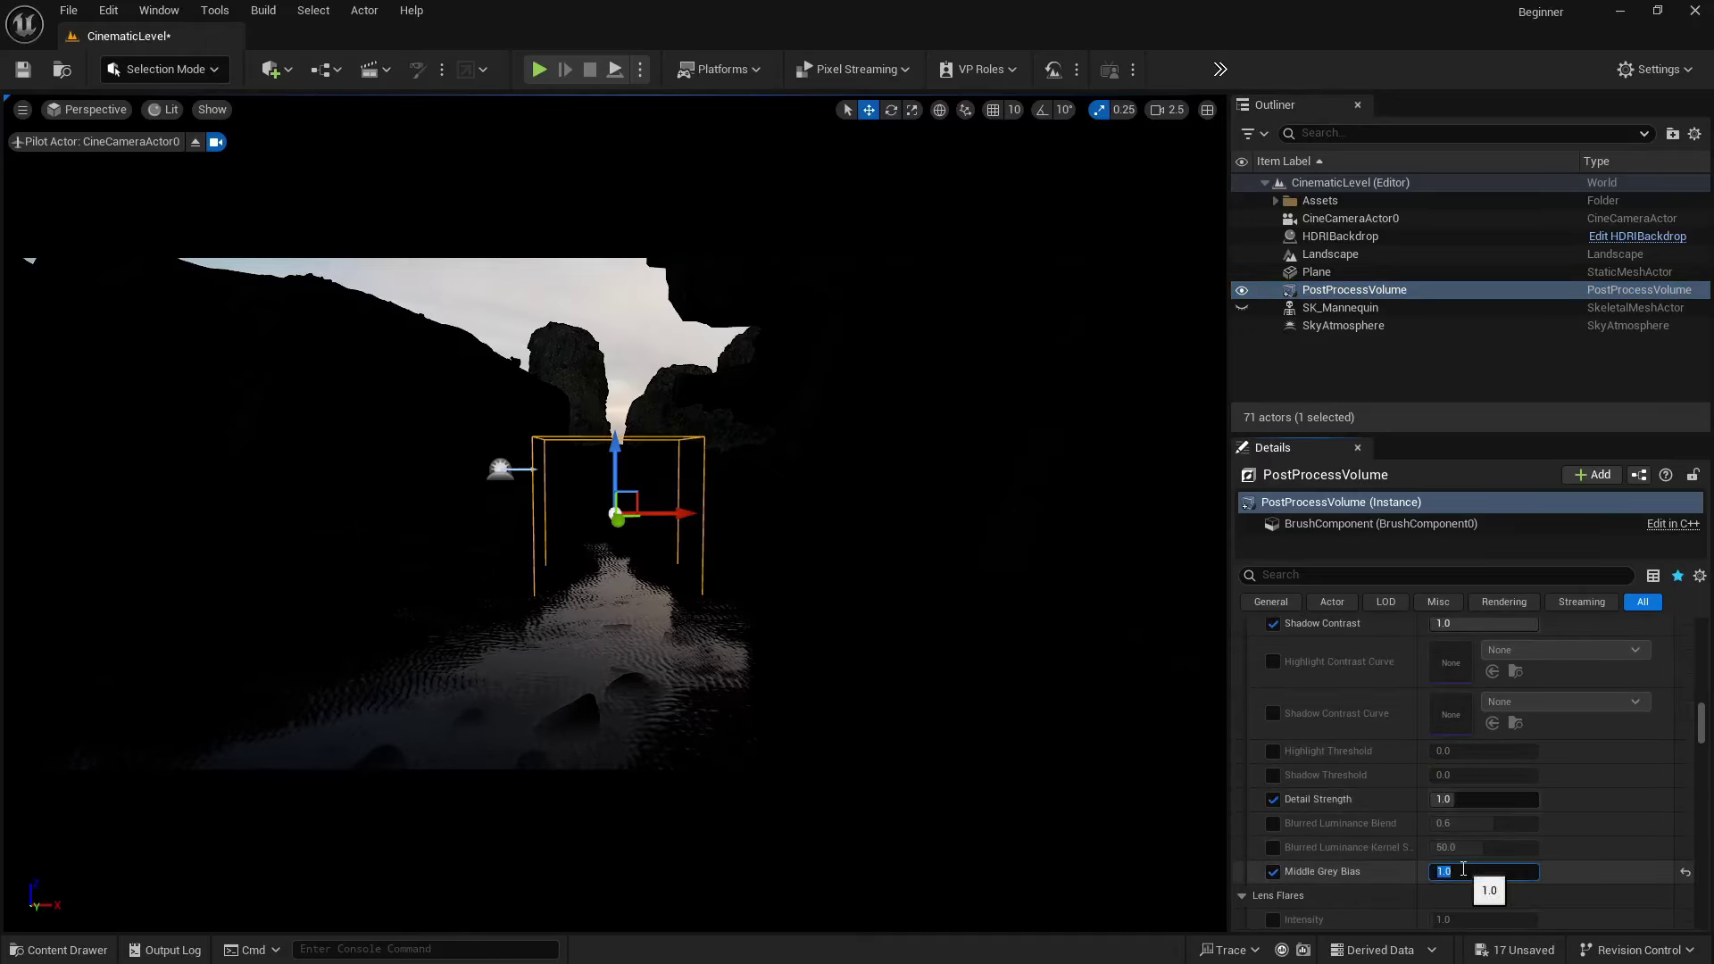
- Lower the Local Exposure Shadow Contrast to about 0.5 and set Detail Strength to 1.3
scroll(1401, 785, up, 2)
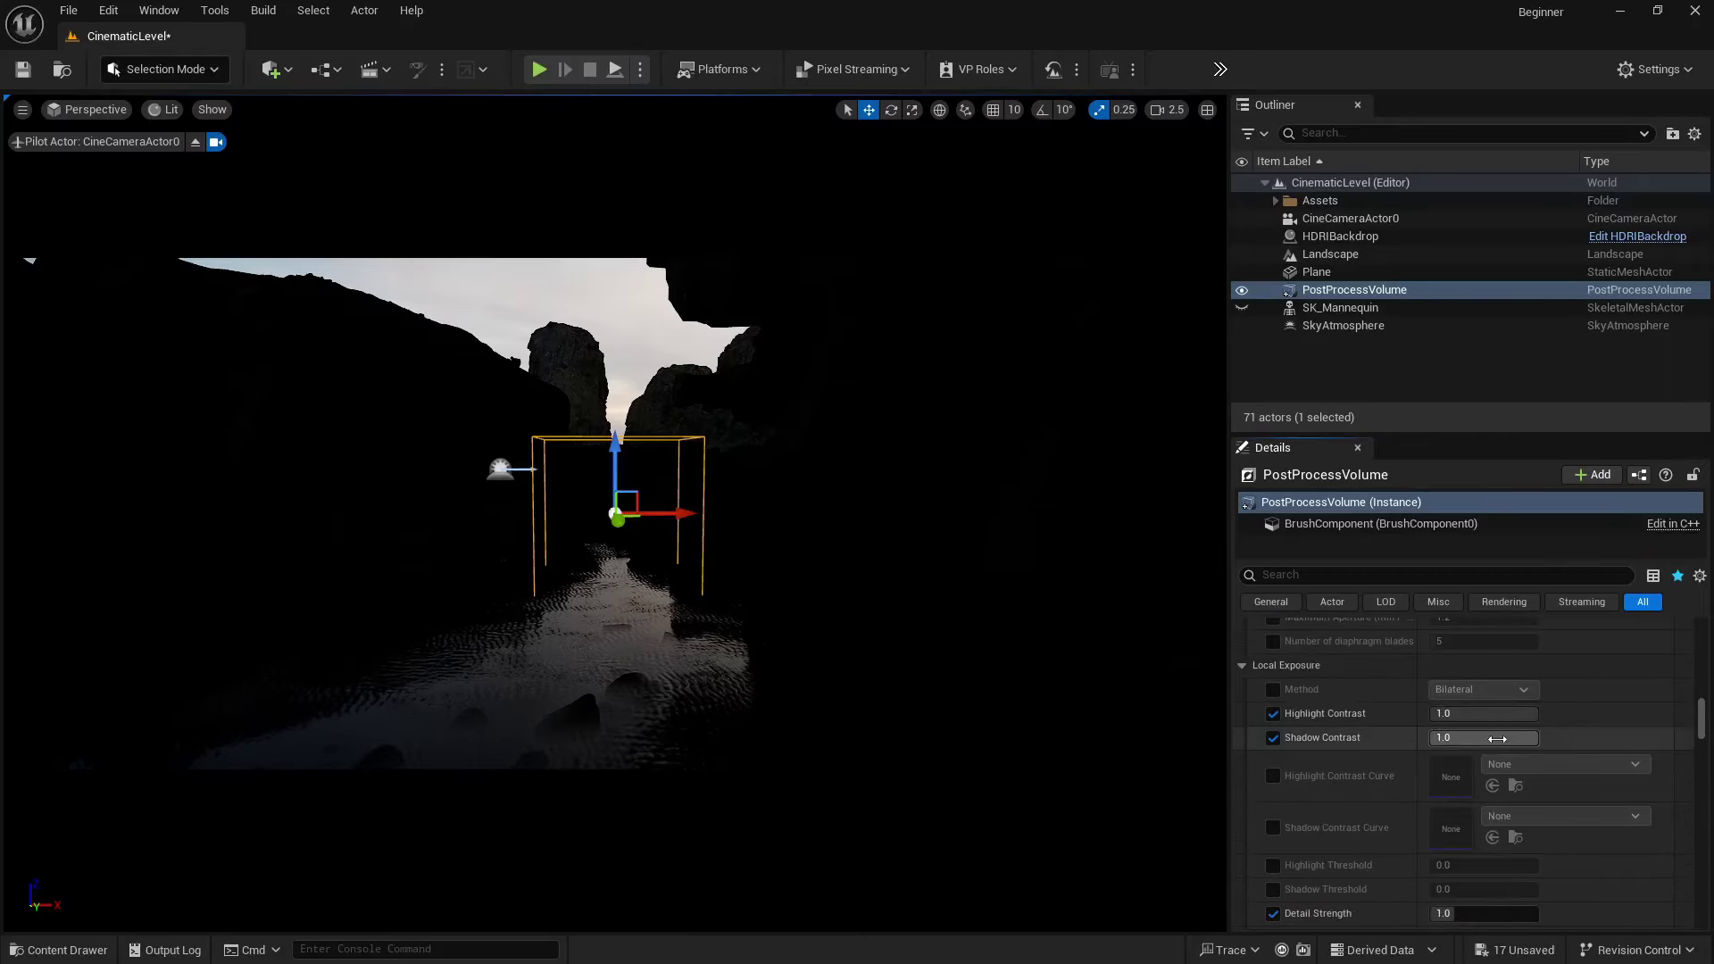
drag(1497, 739, 1451, 739)
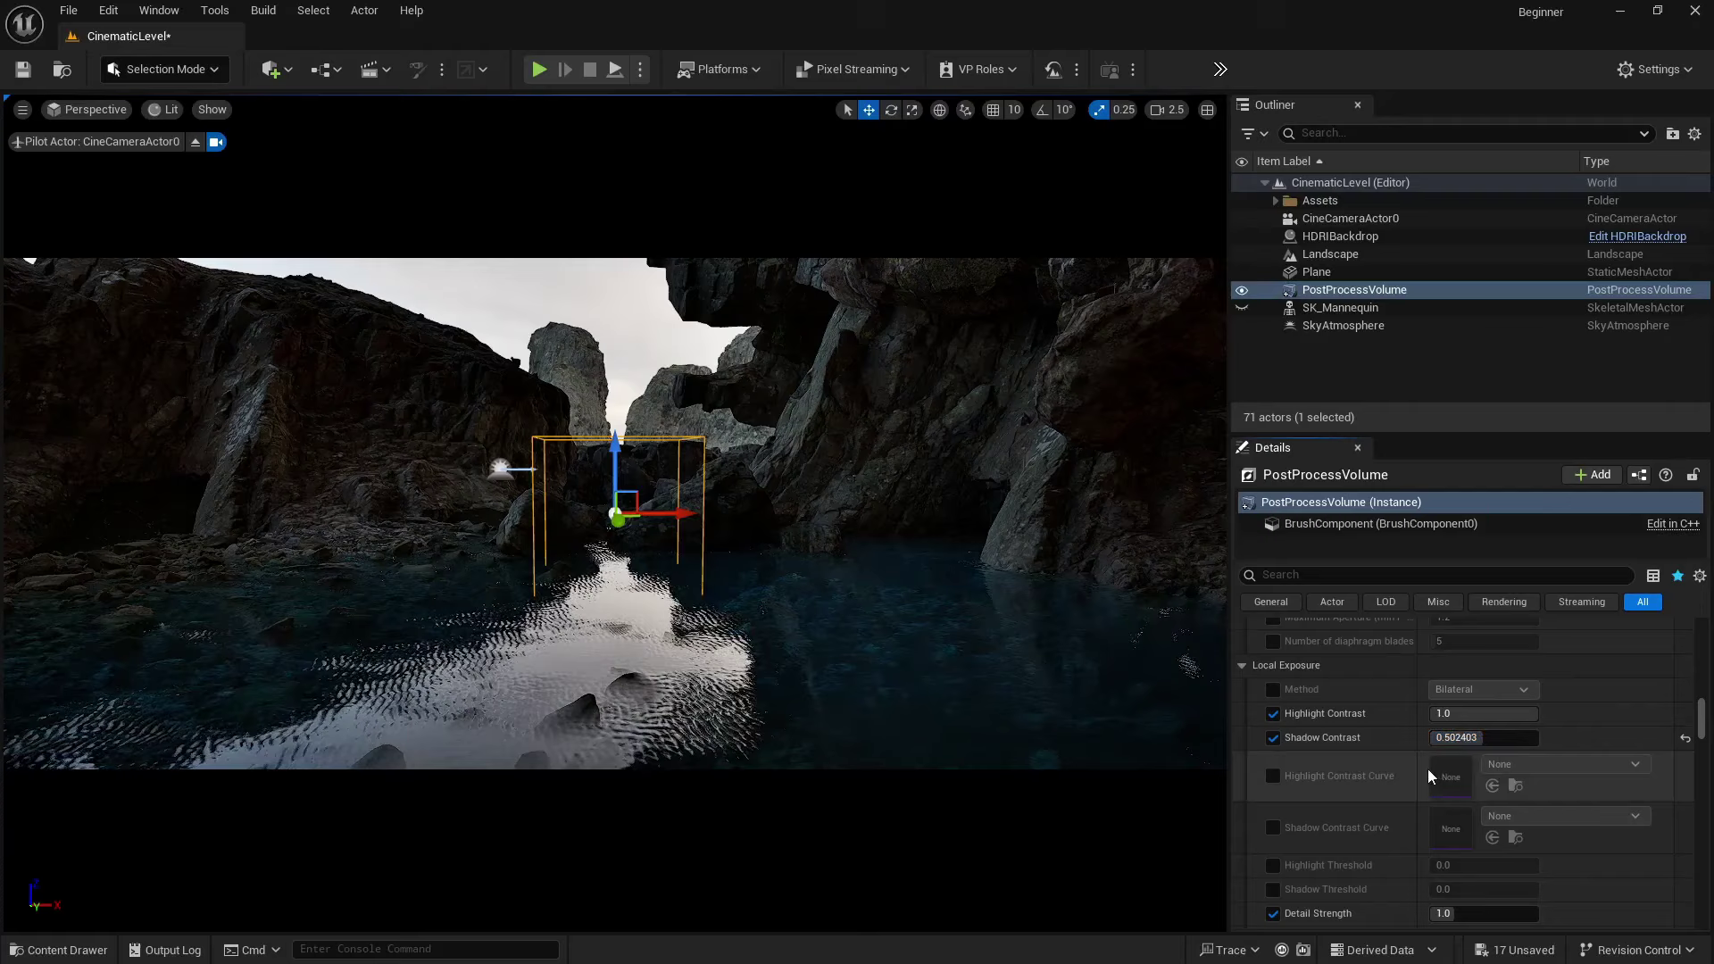
scroll(1421, 773, down, 2)
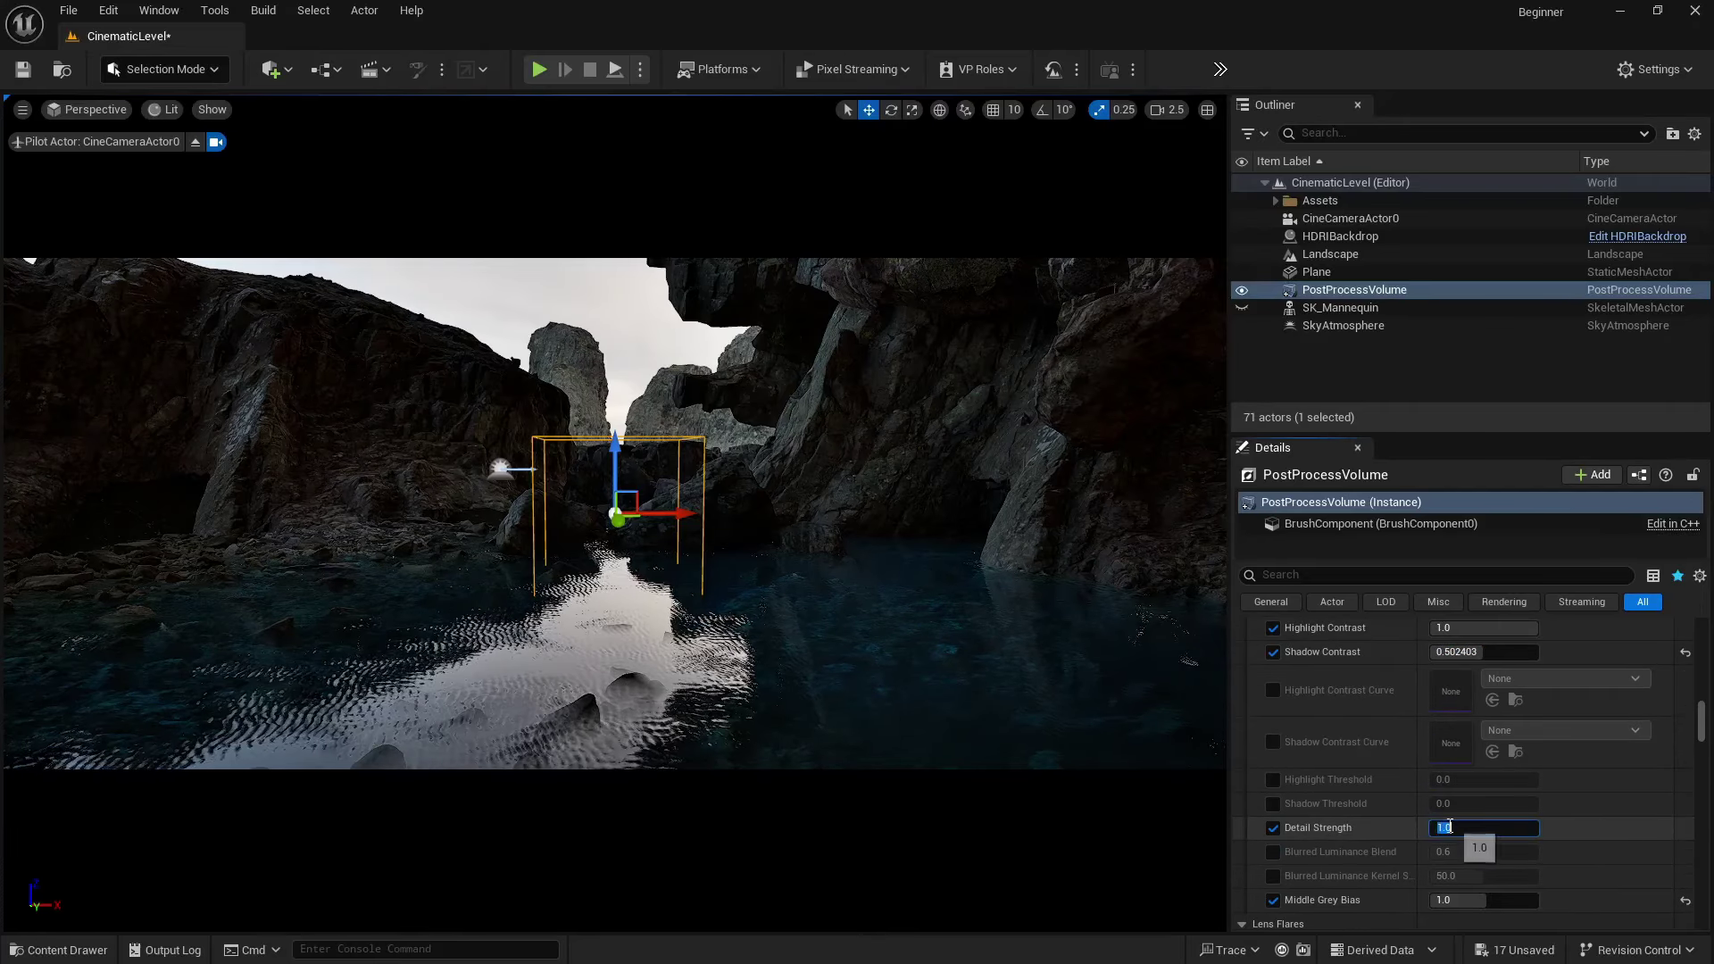
key(Return)
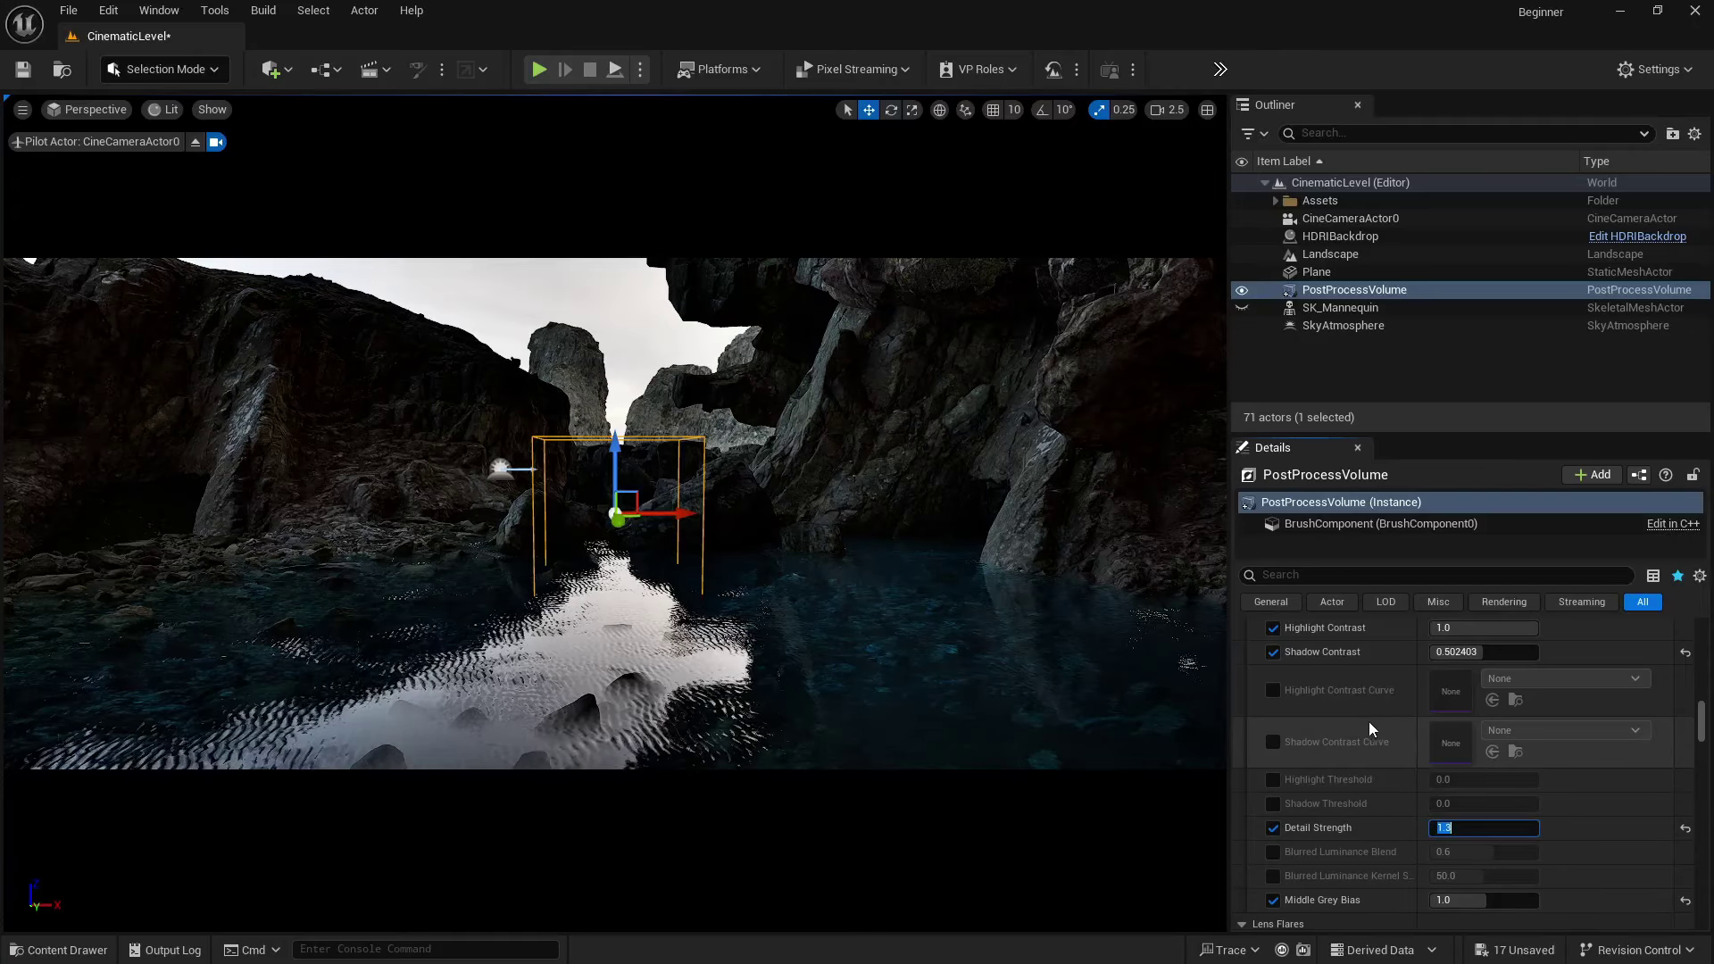
scroll(1368, 721, up, 2)
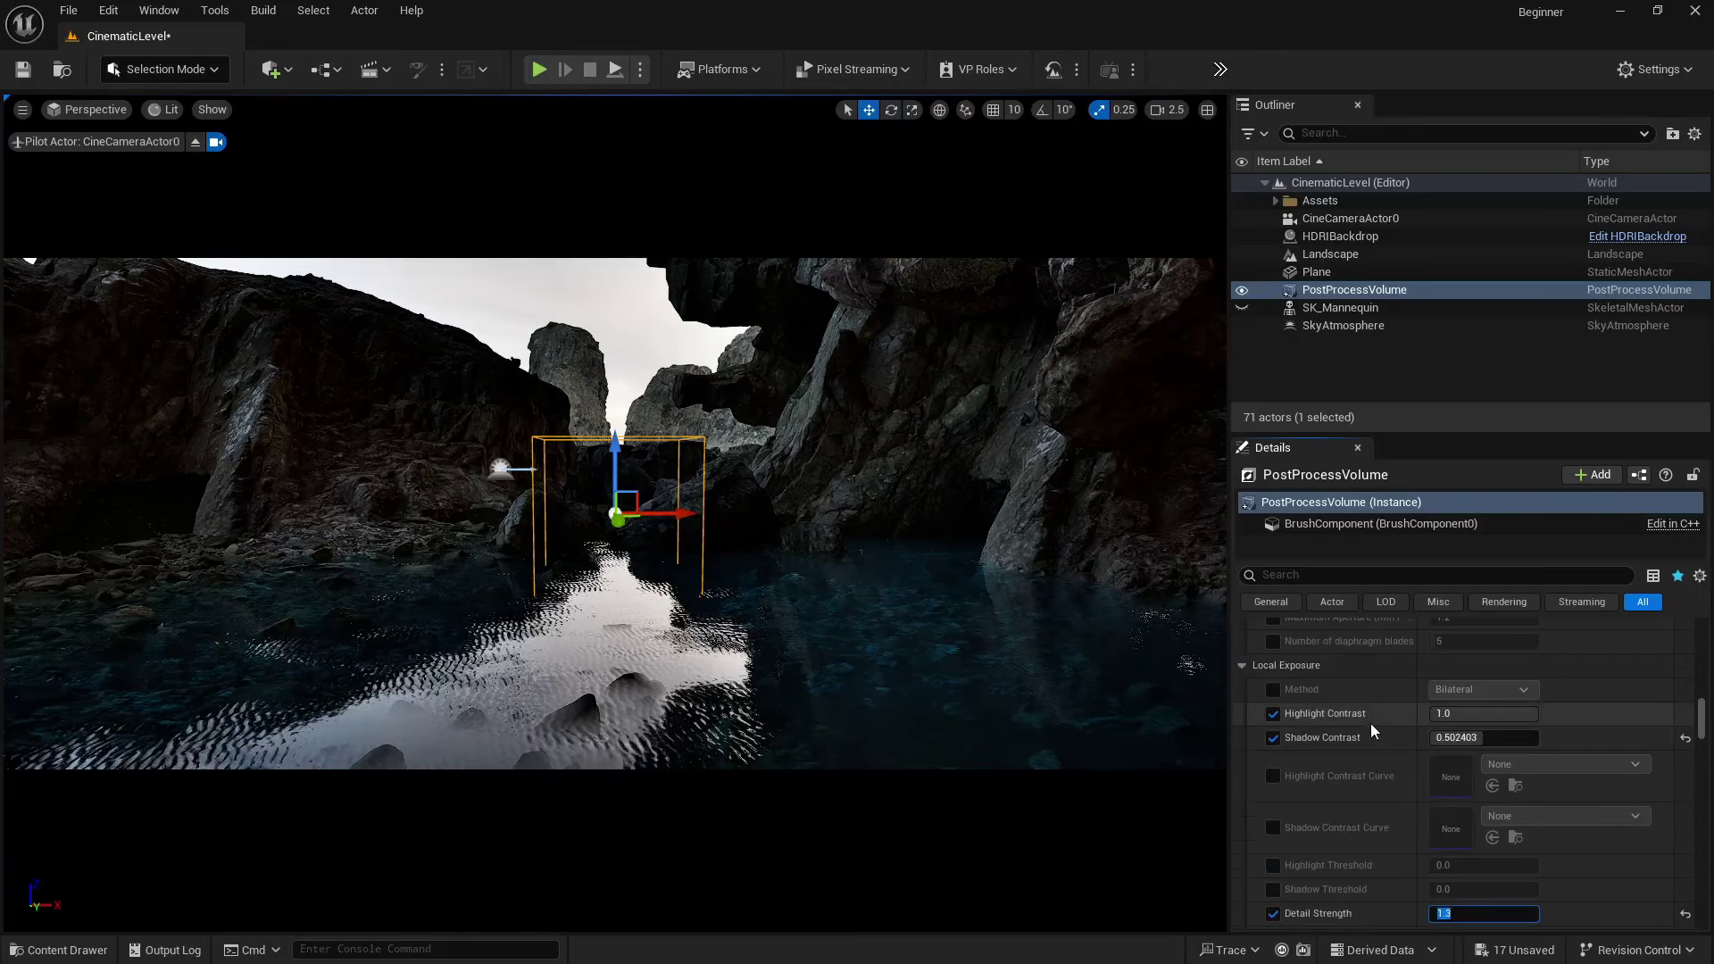
- Add a Directional Light to the level
click(1334, 236)
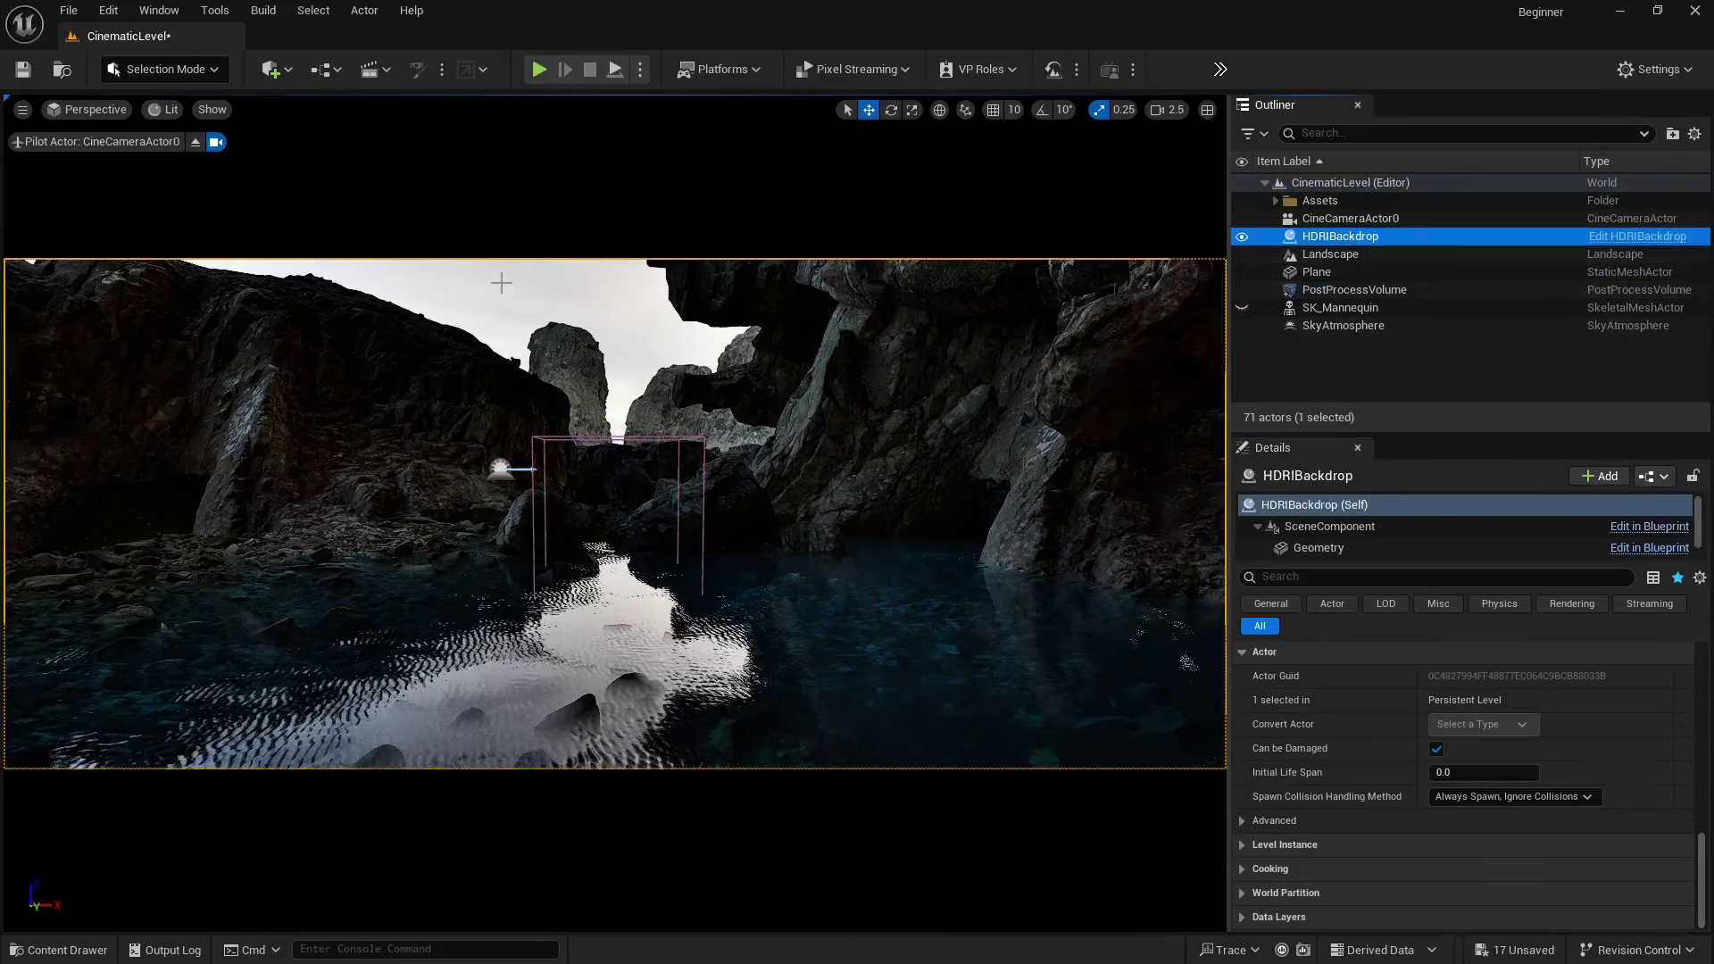
click(290, 69)
mouse_move(360, 259)
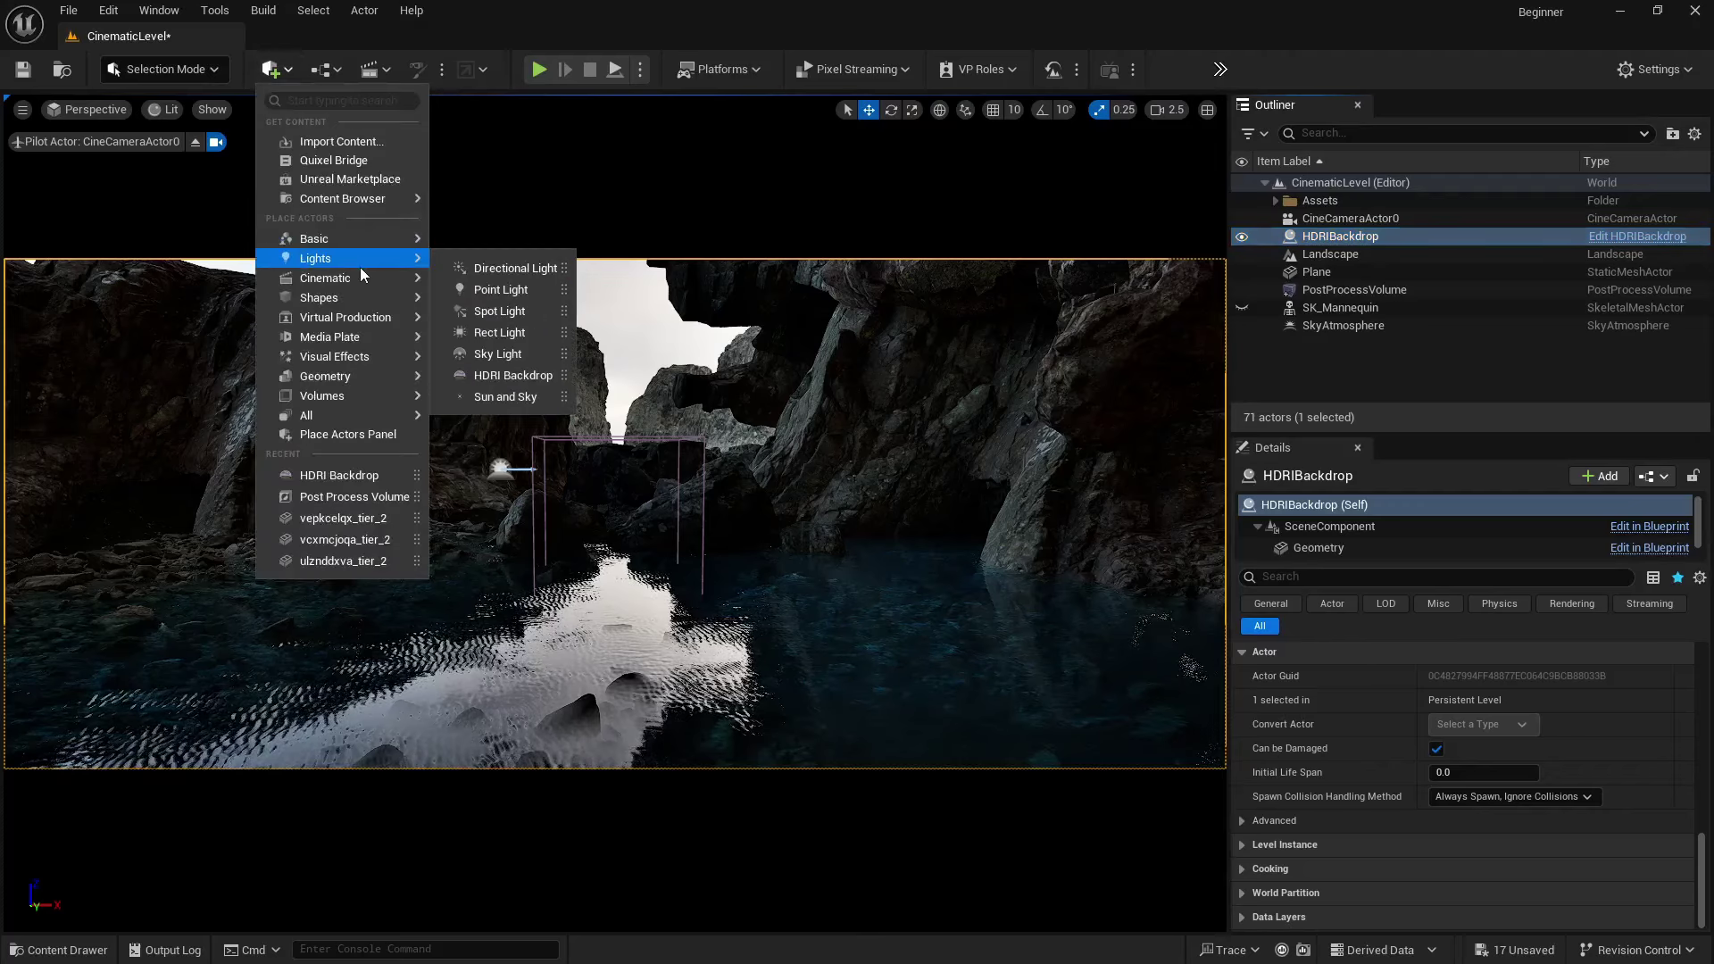
click(482, 266)
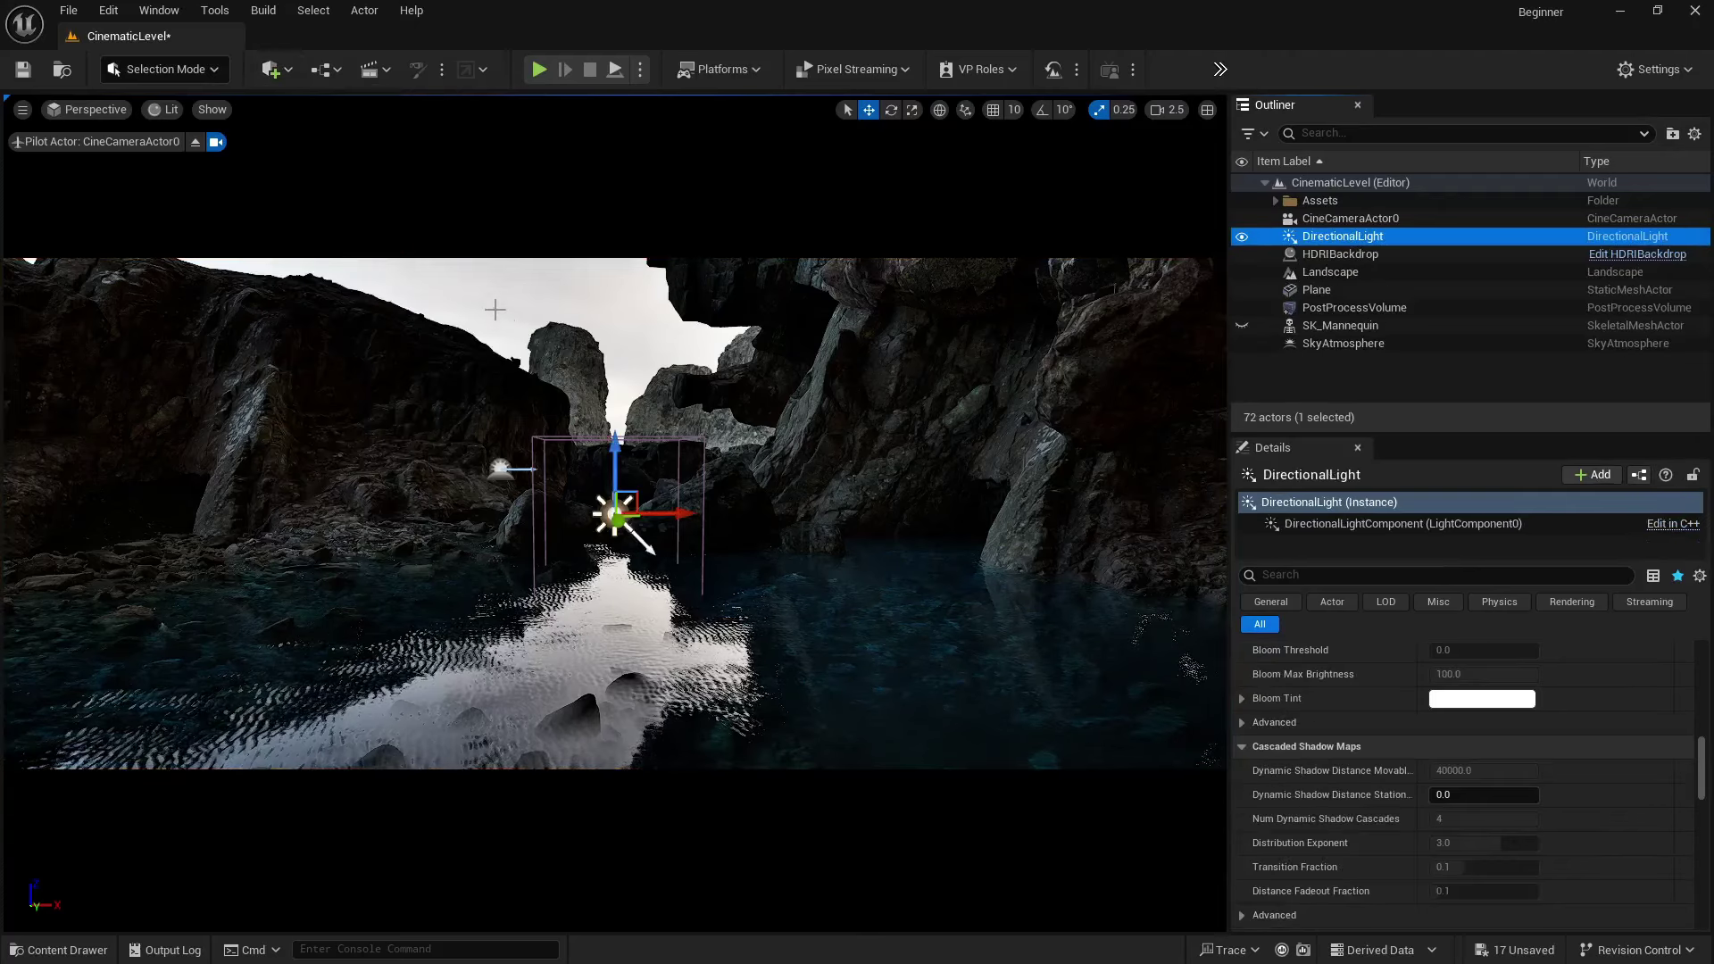
click(547, 308)
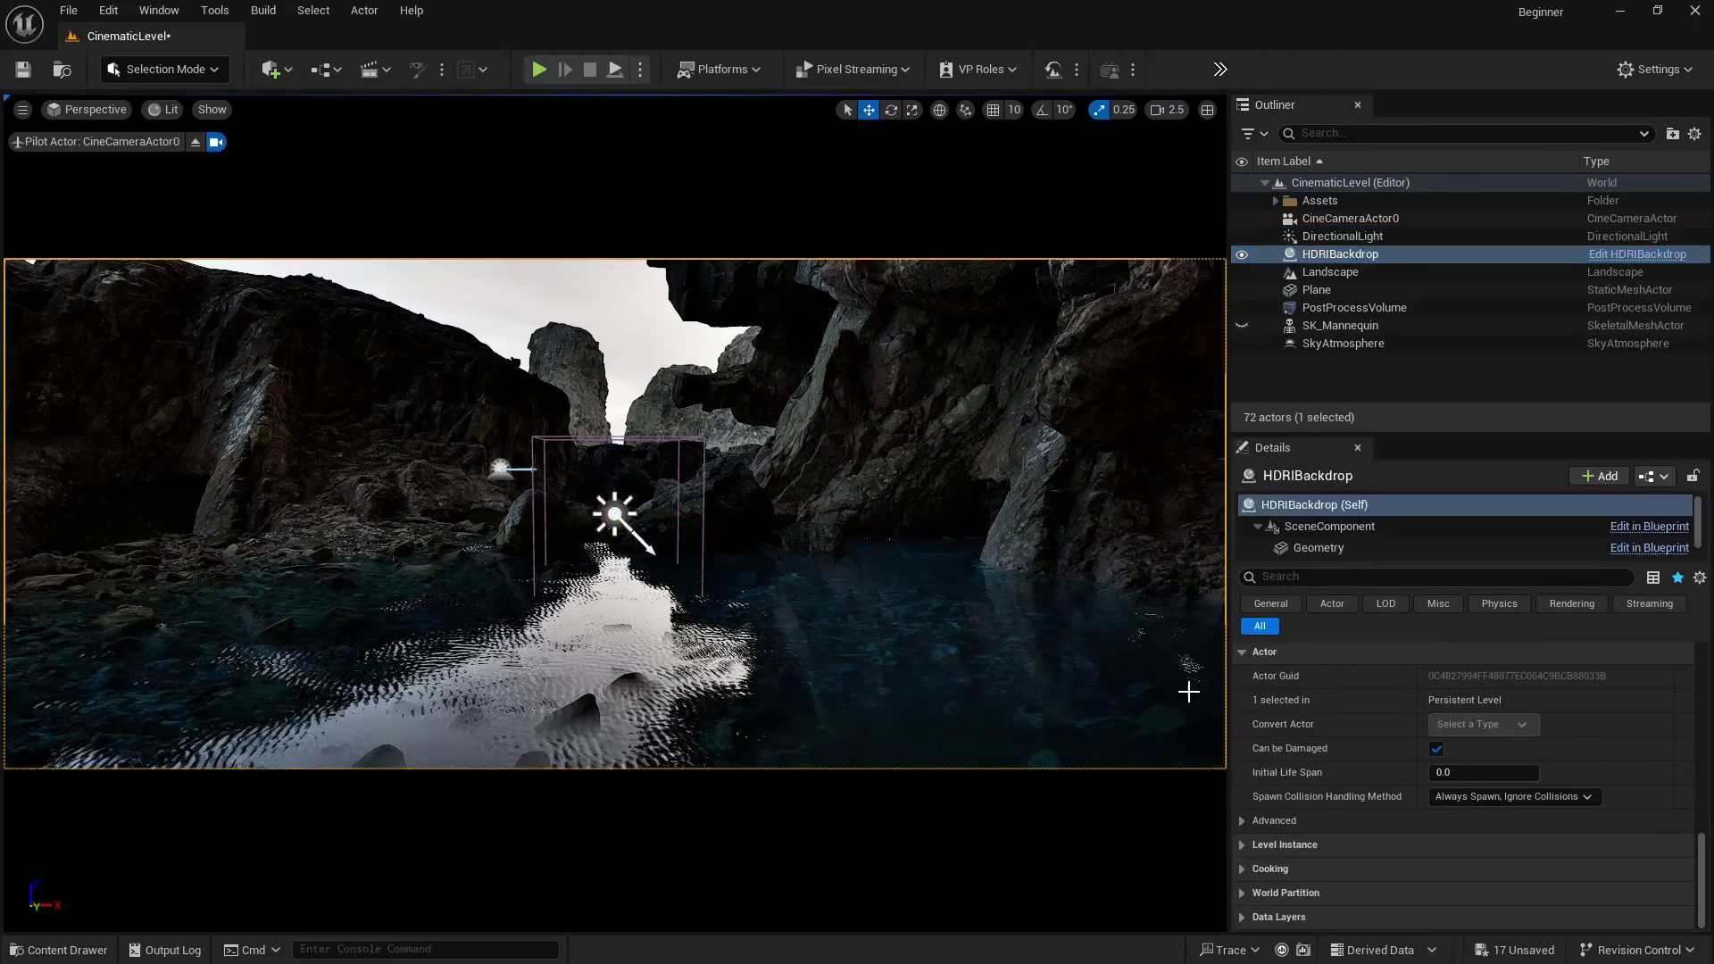
- Make the DirectionalLight movable and set its intensity to 300 lux
click(1342, 236)
scroll(1419, 687, up, 3)
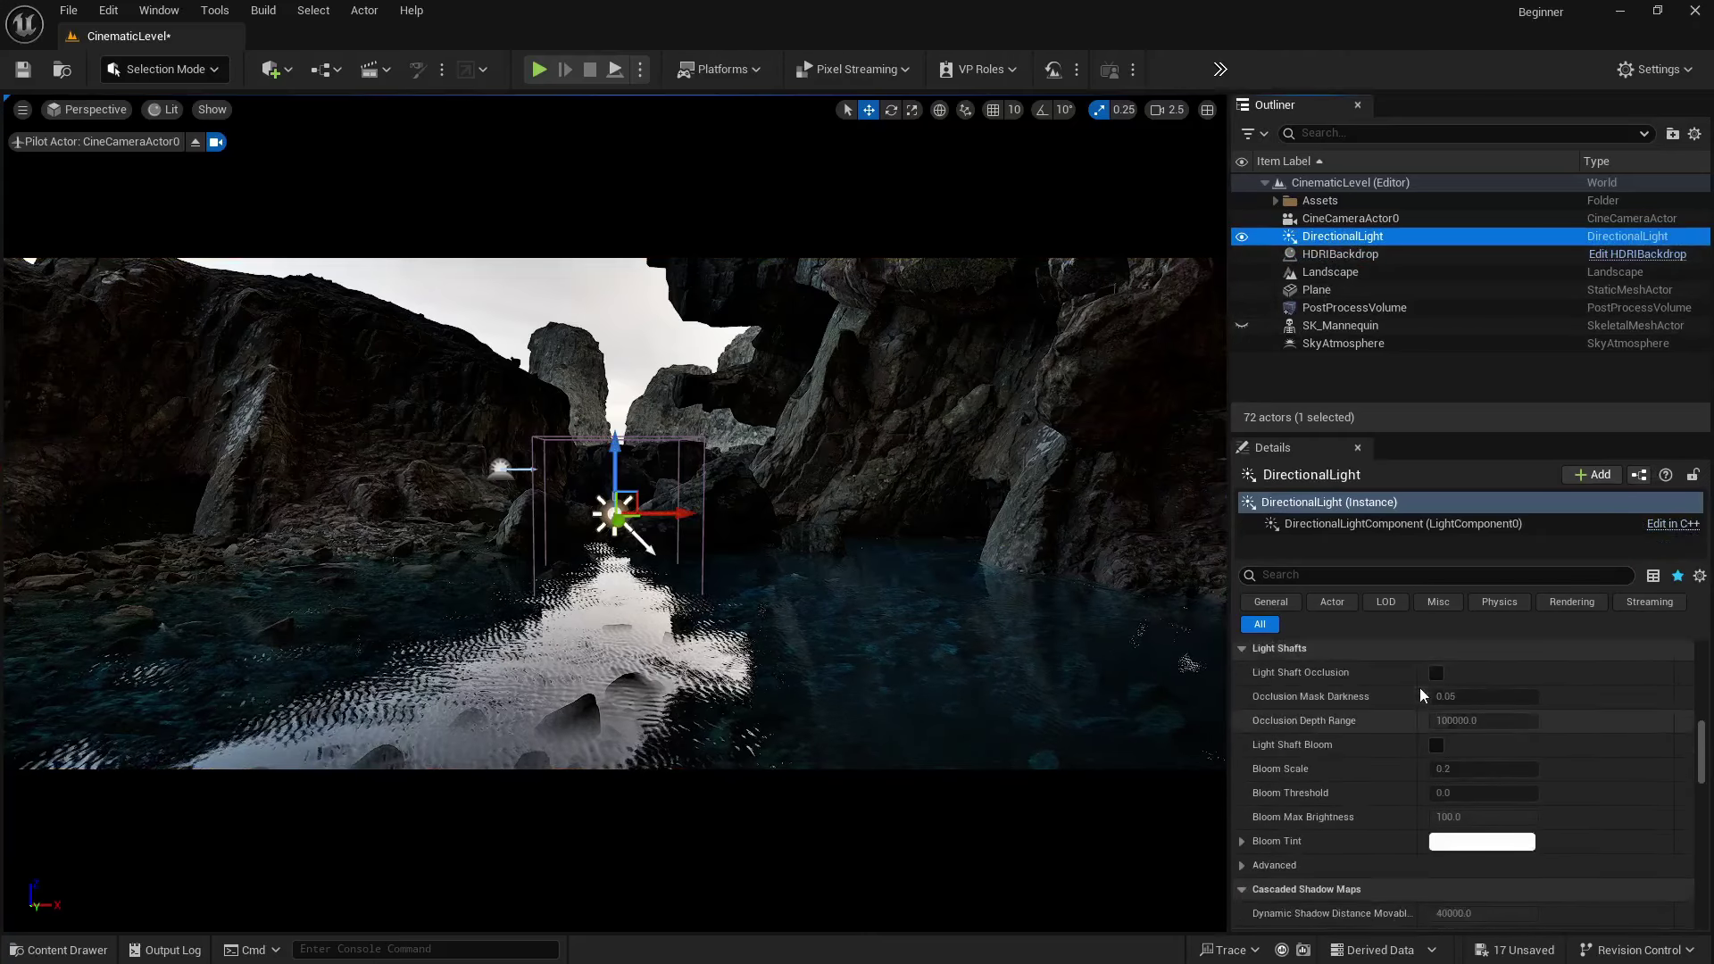
scroll(1422, 688, up, 10)
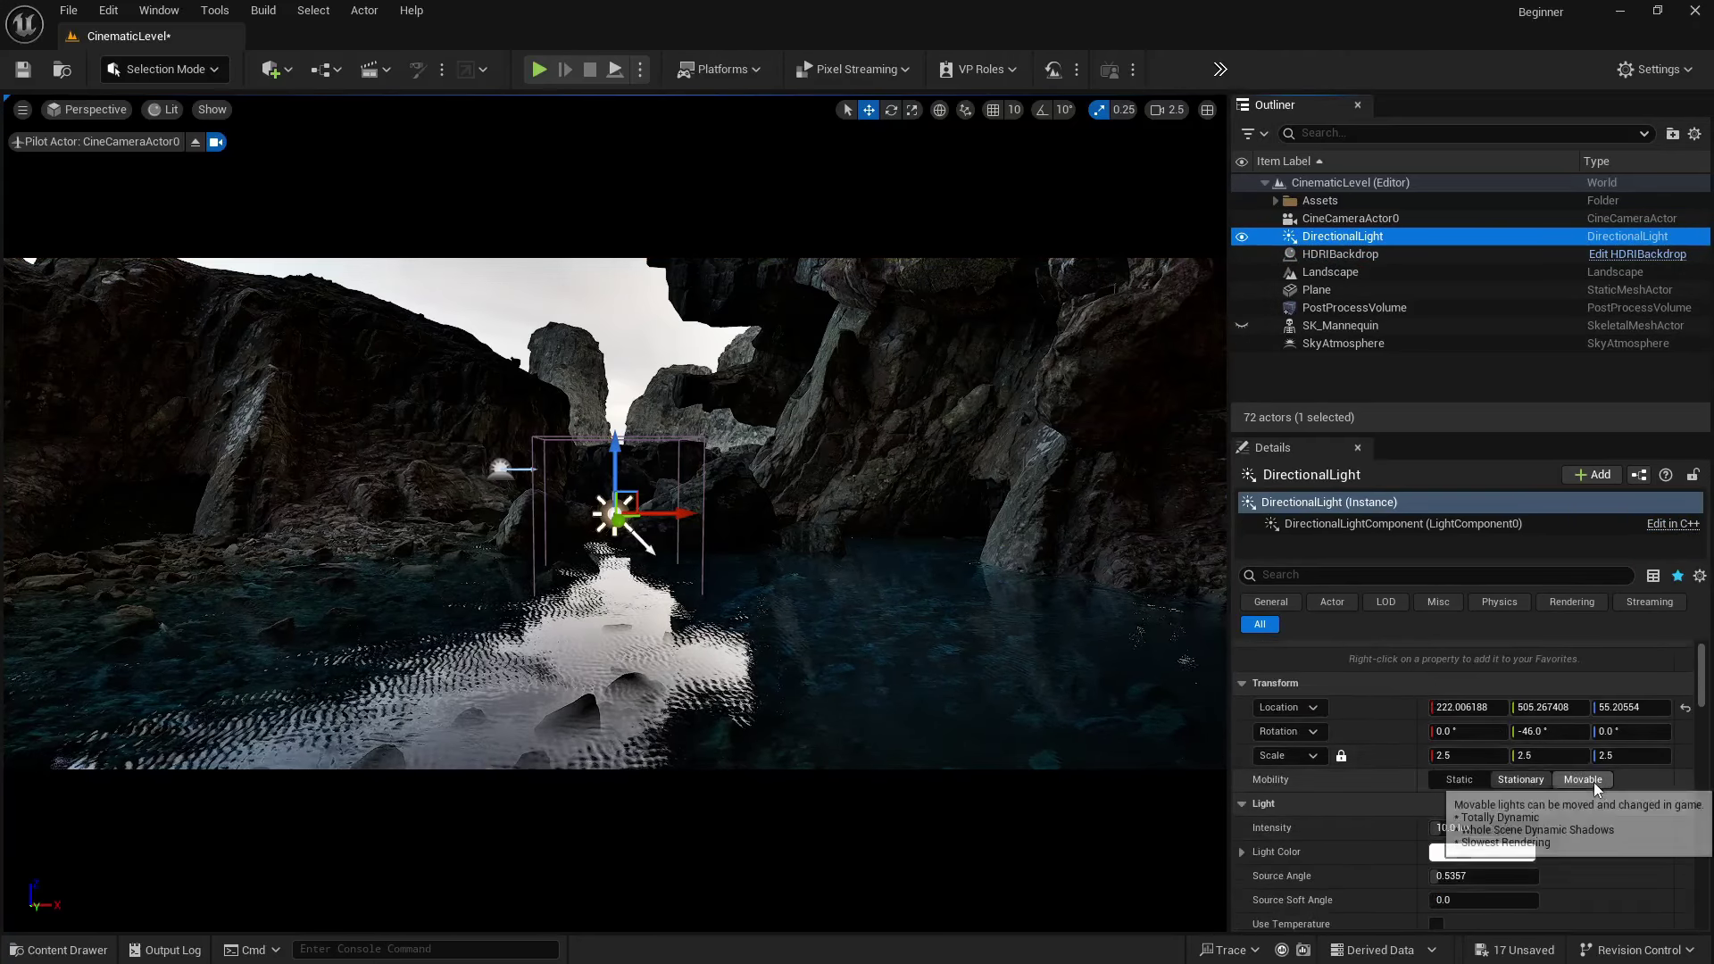
click(1594, 781)
click(1465, 825)
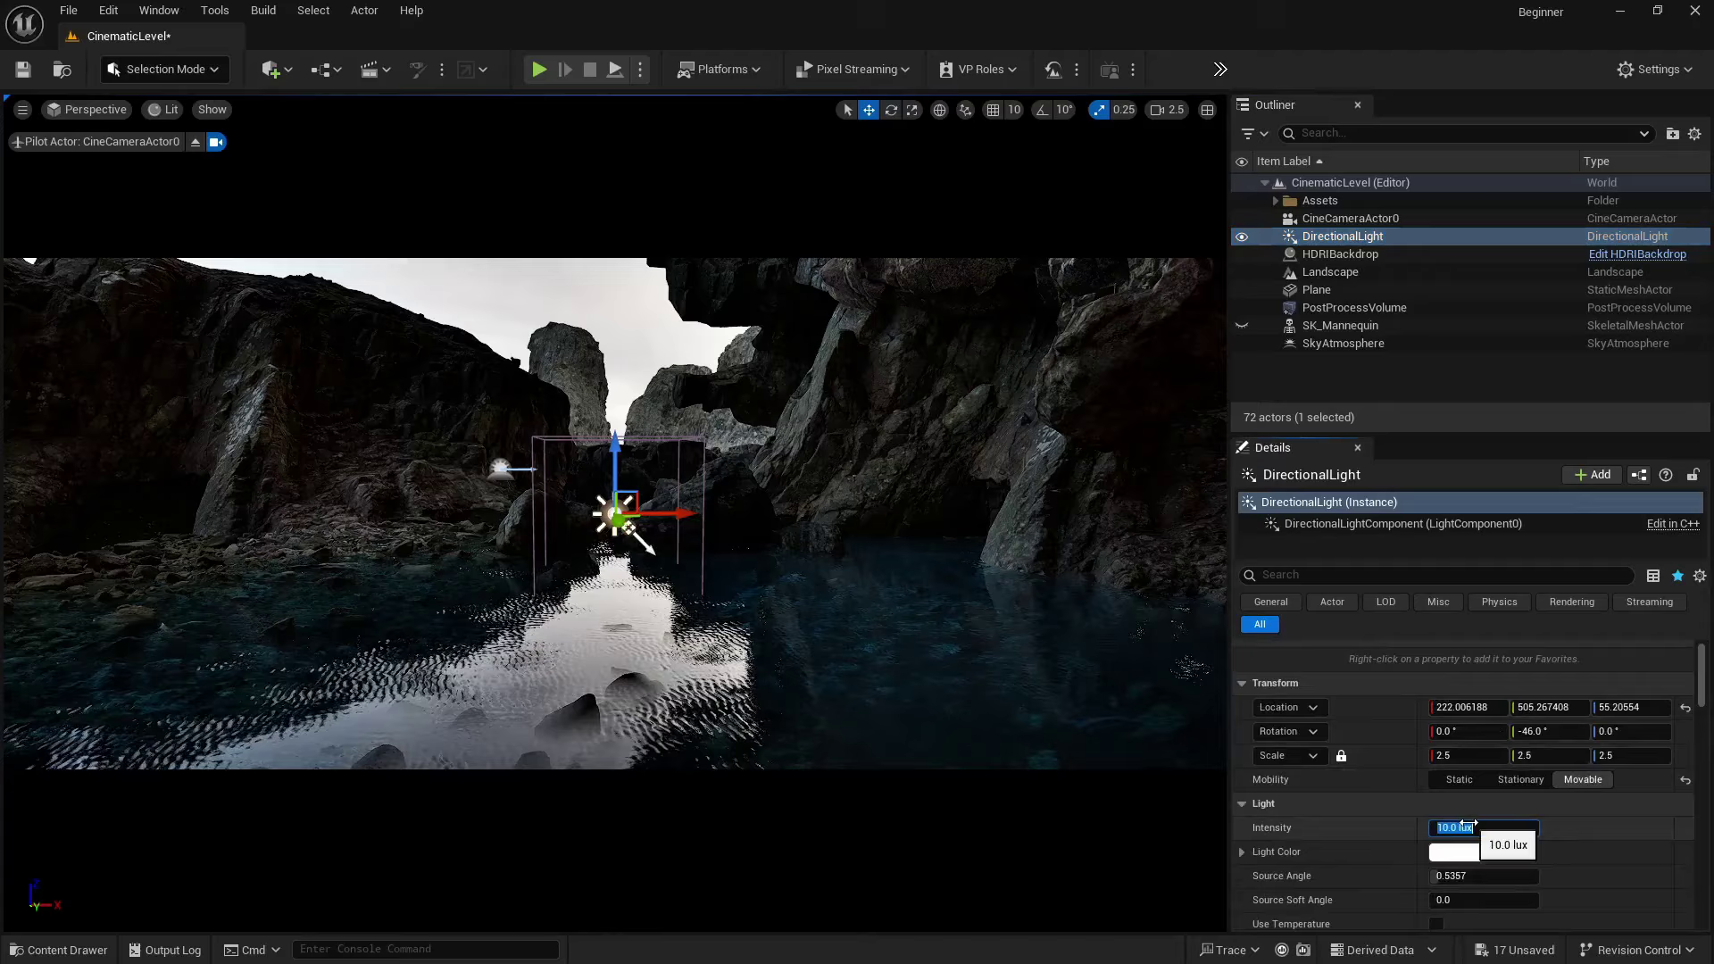
text(300)
key(Return)
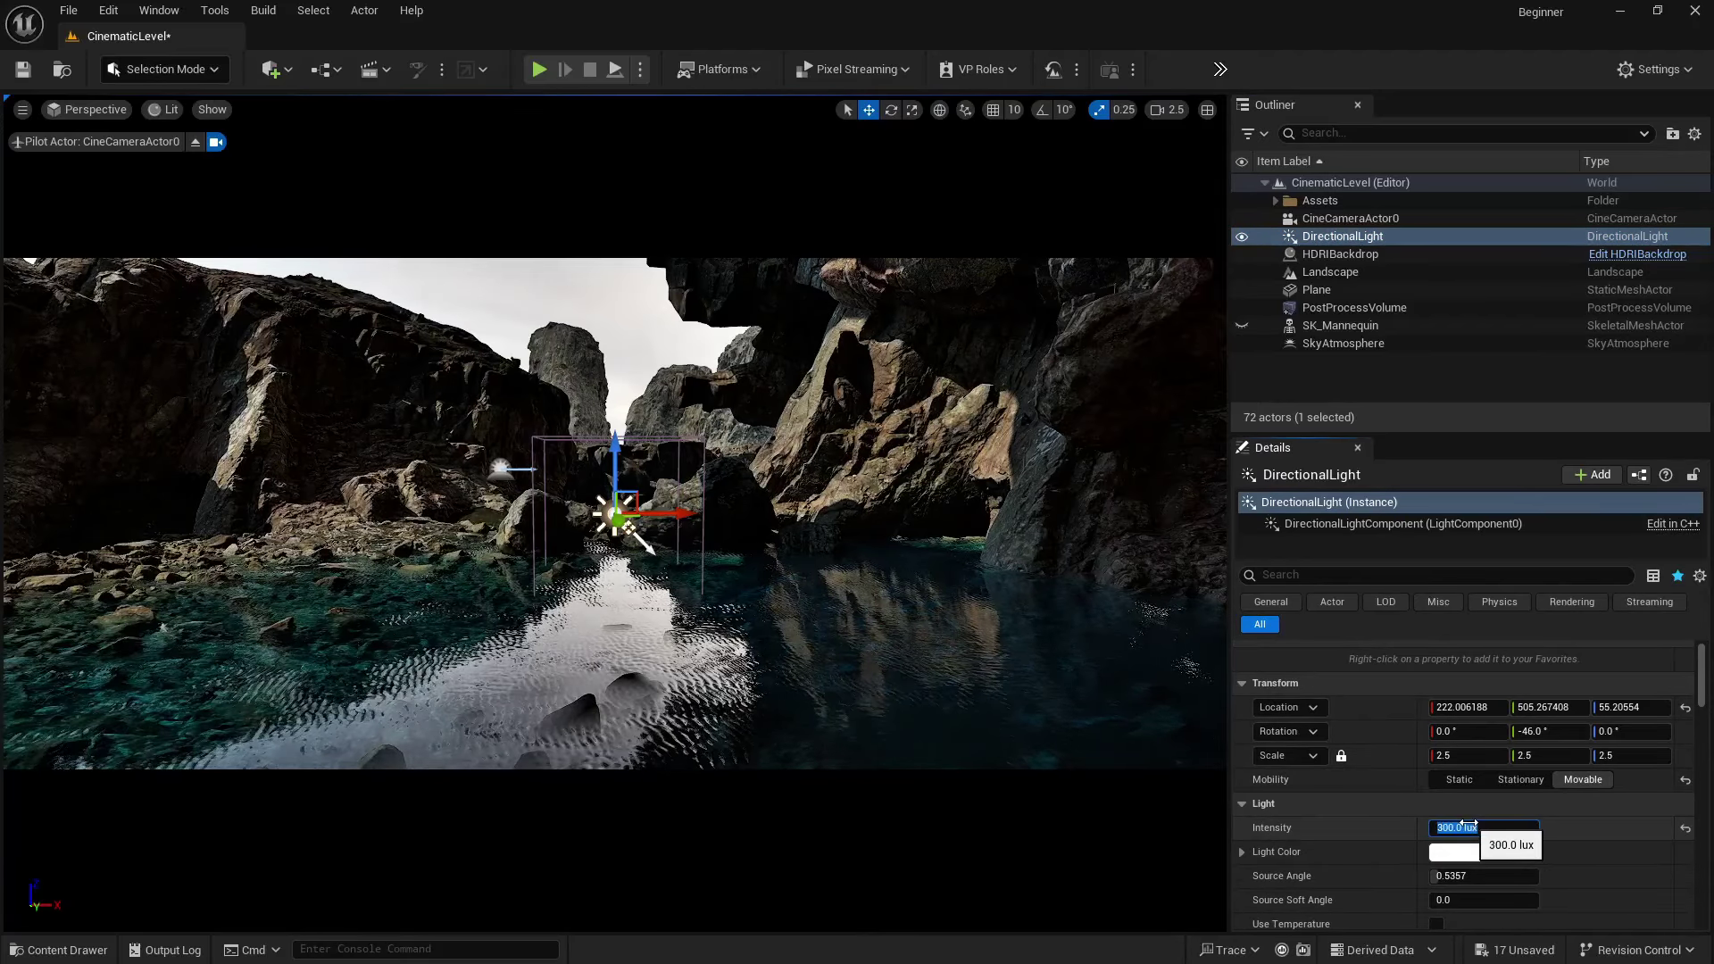
- Aim the directional light across the cove, rotating it to about -45.4° pitch and 9.2° yaw
click(583, 297)
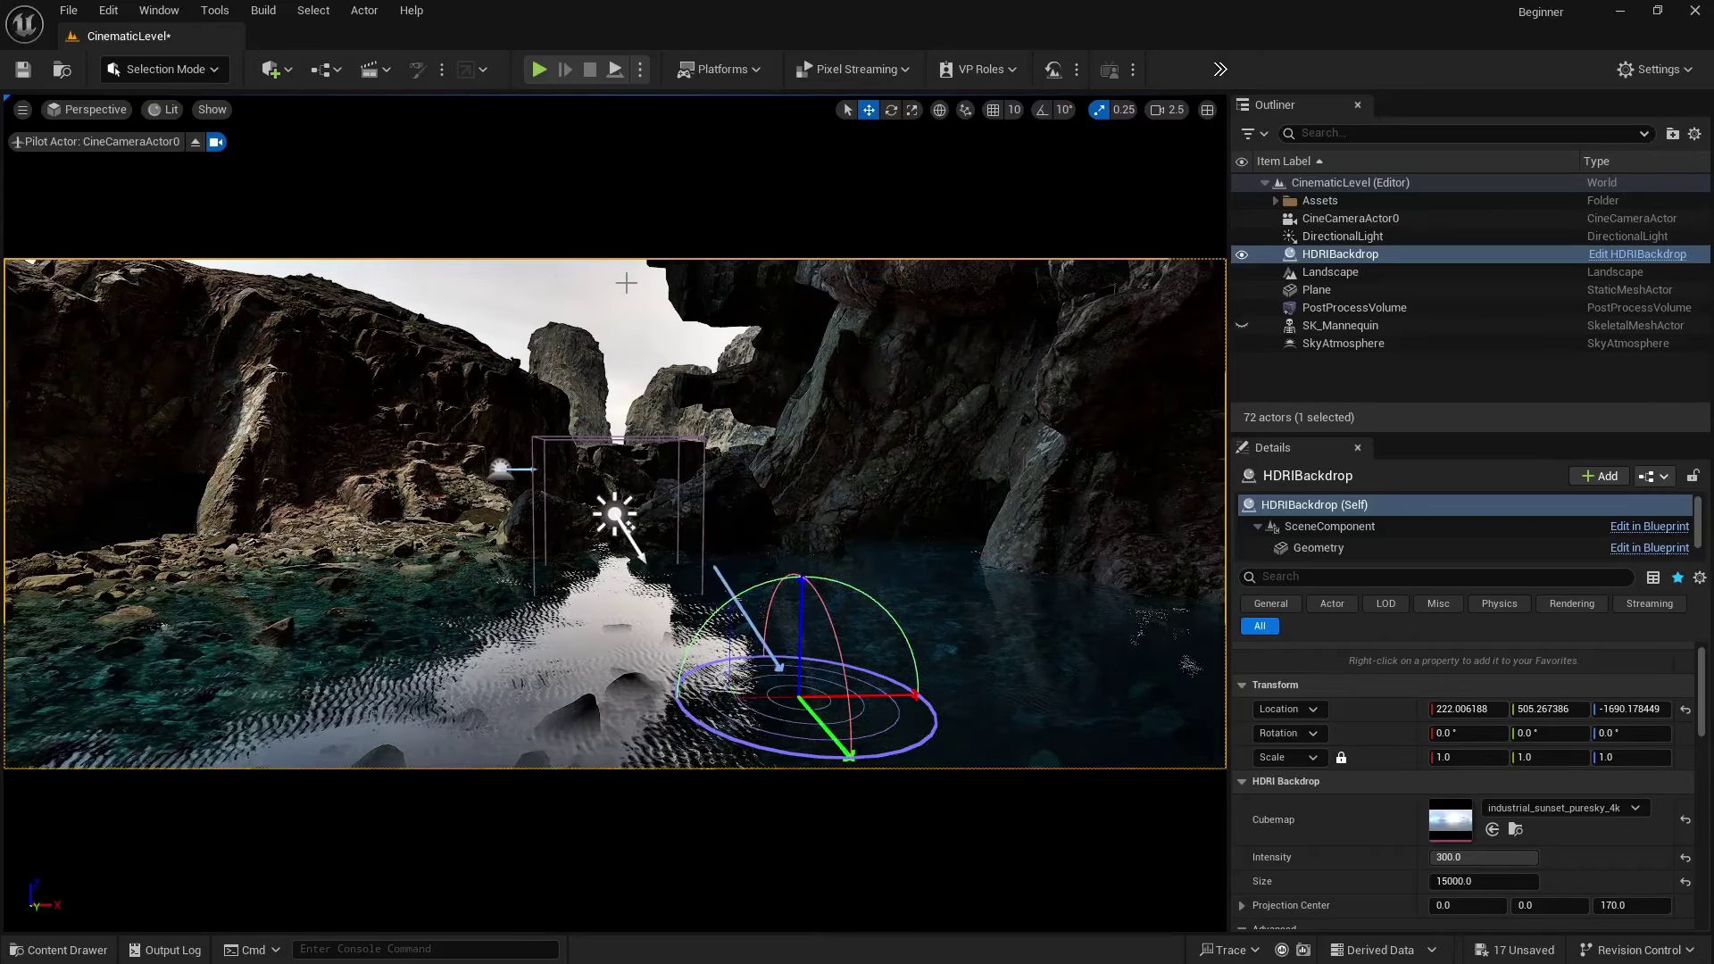
key(ctrl+l)
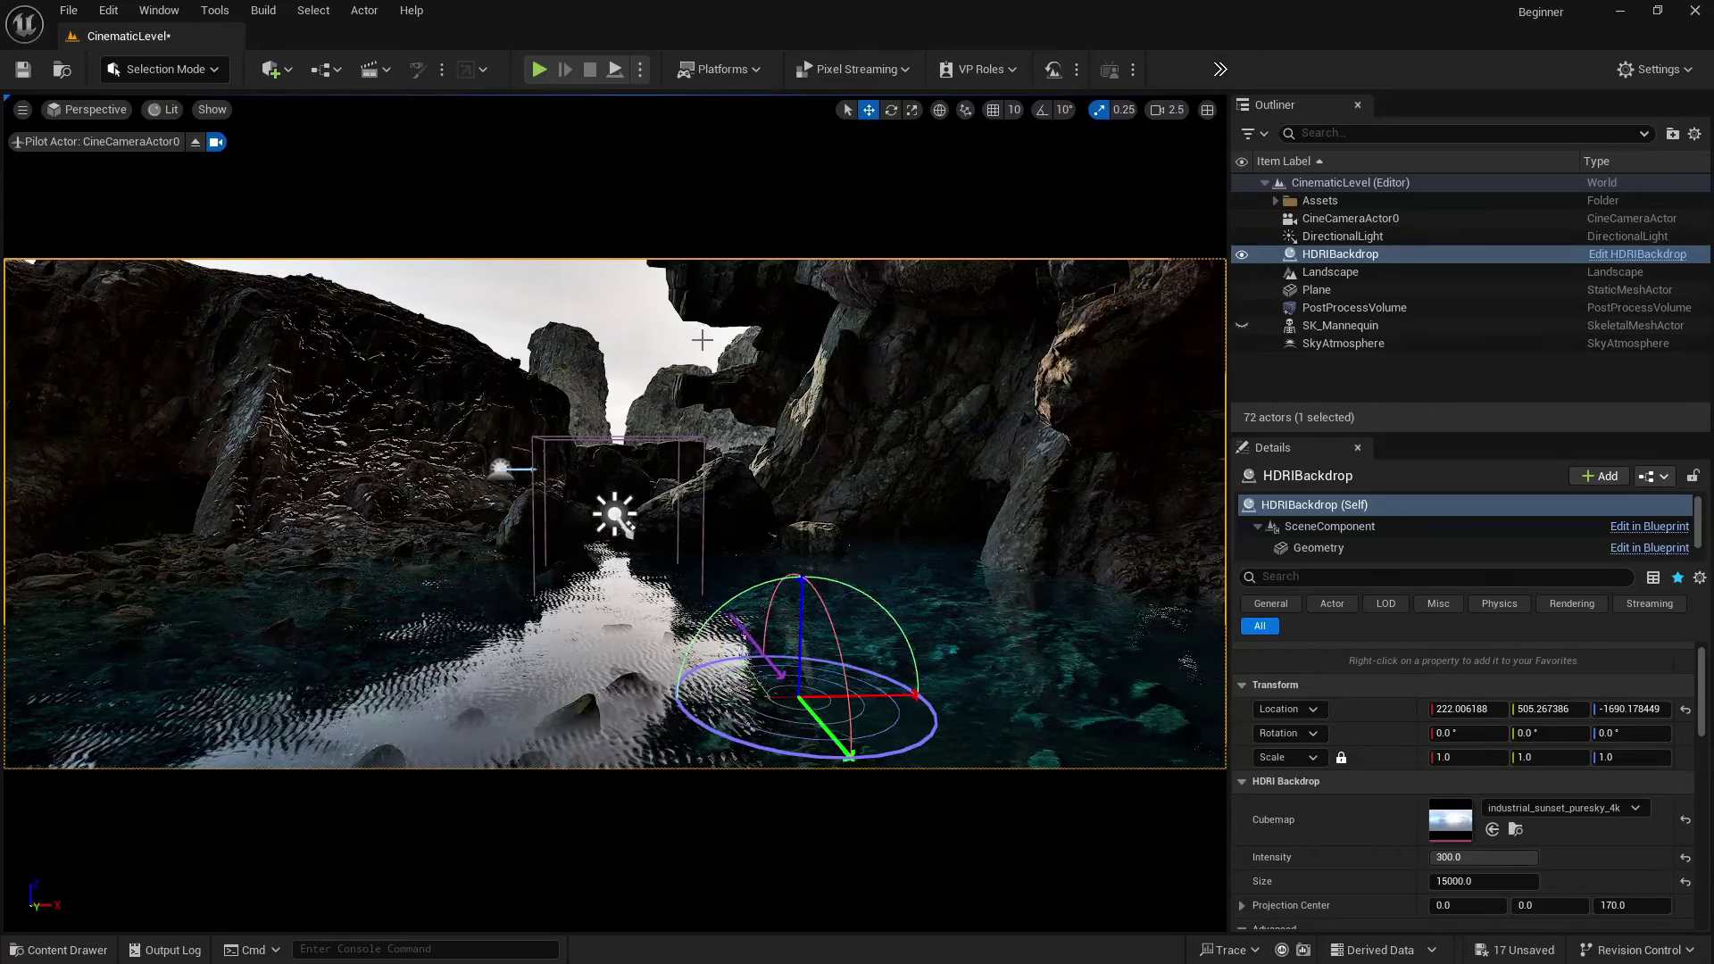
key(ctrl+l)
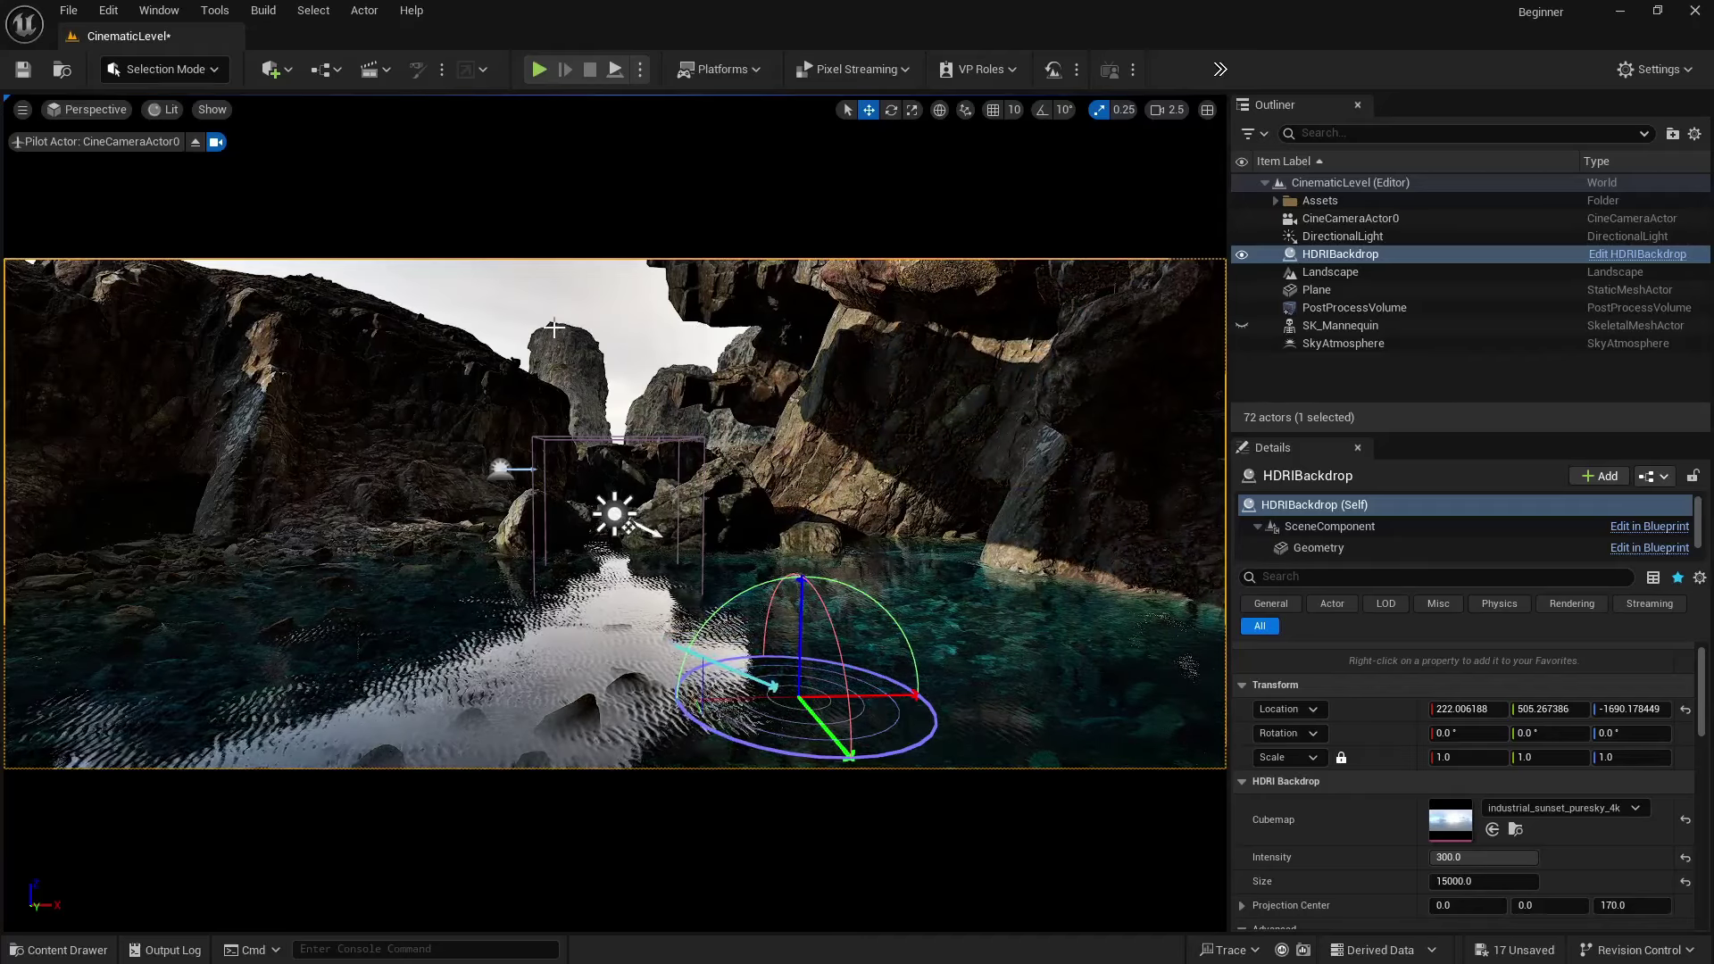
key(ctrl+l)
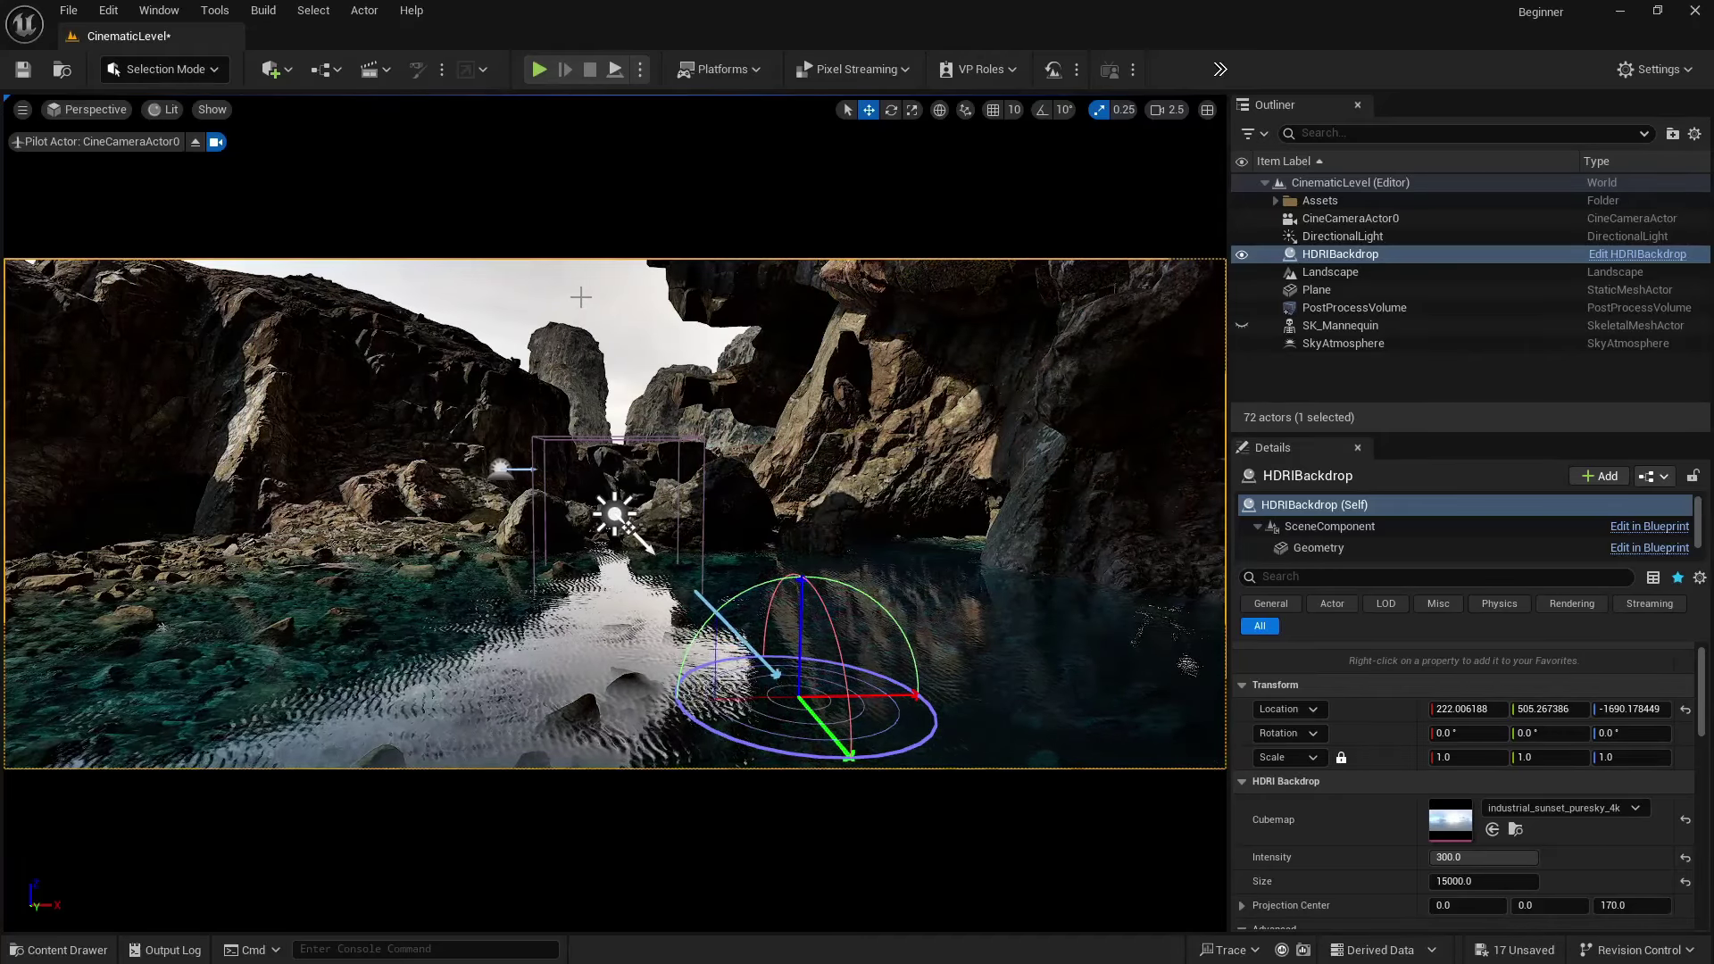
key(ctrl+l)
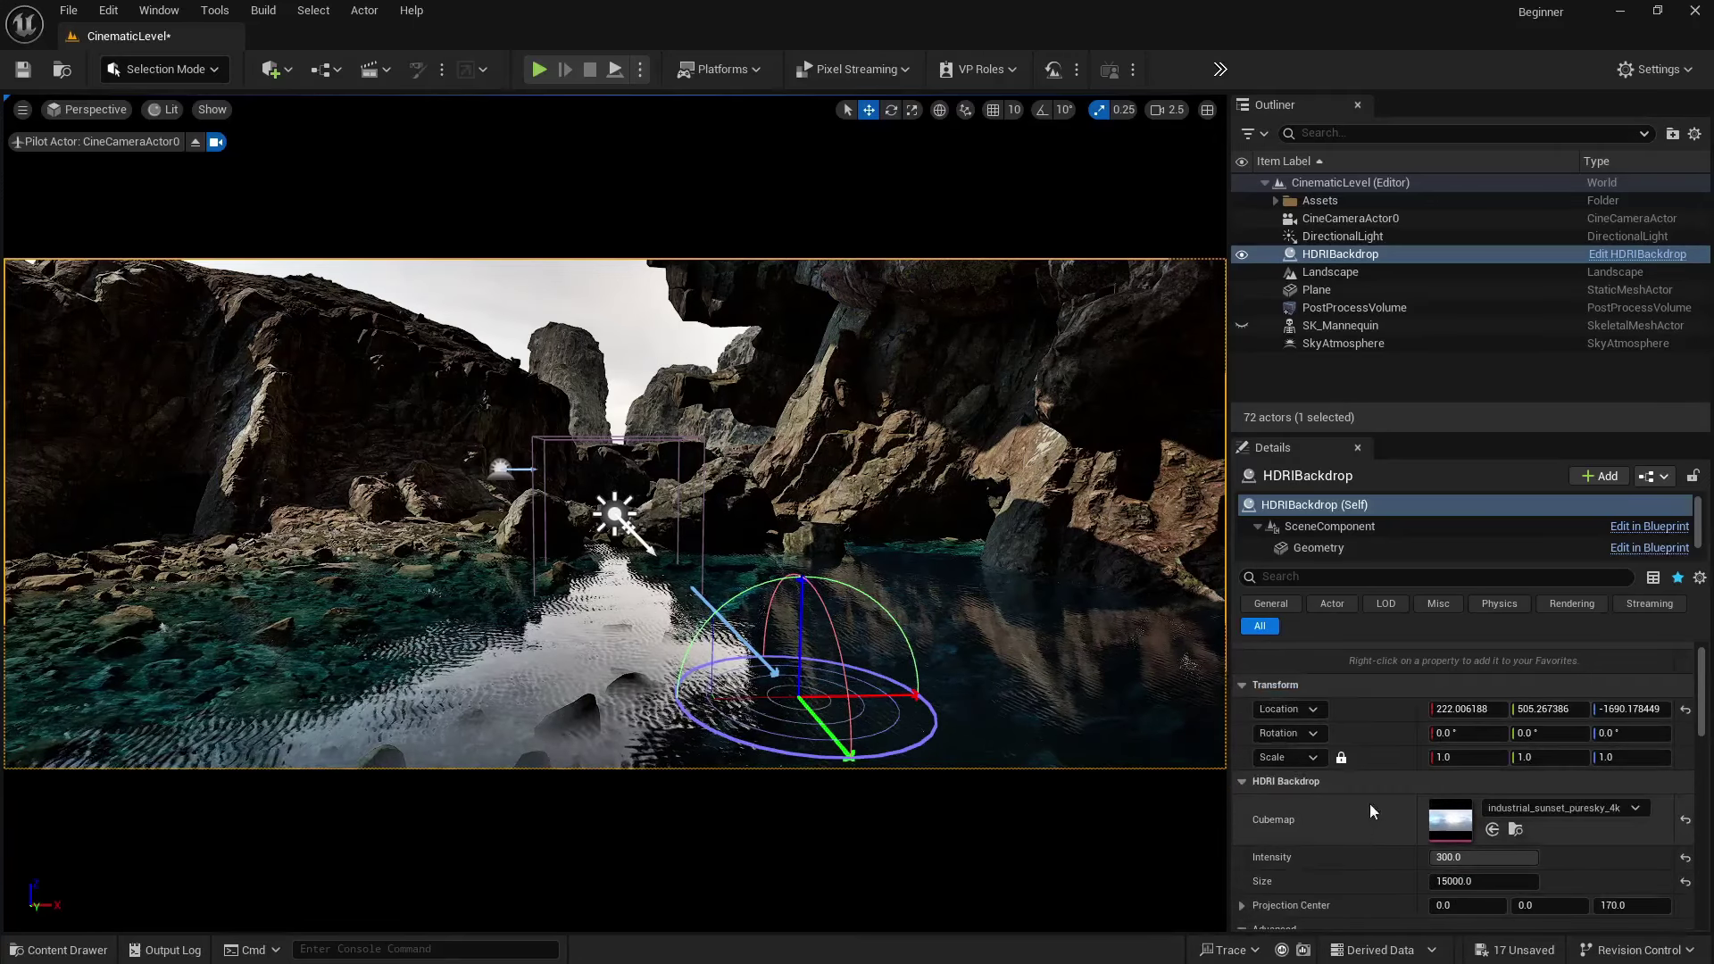
- Set the DirectionalLight's intensity to 200 lux
click(1342, 236)
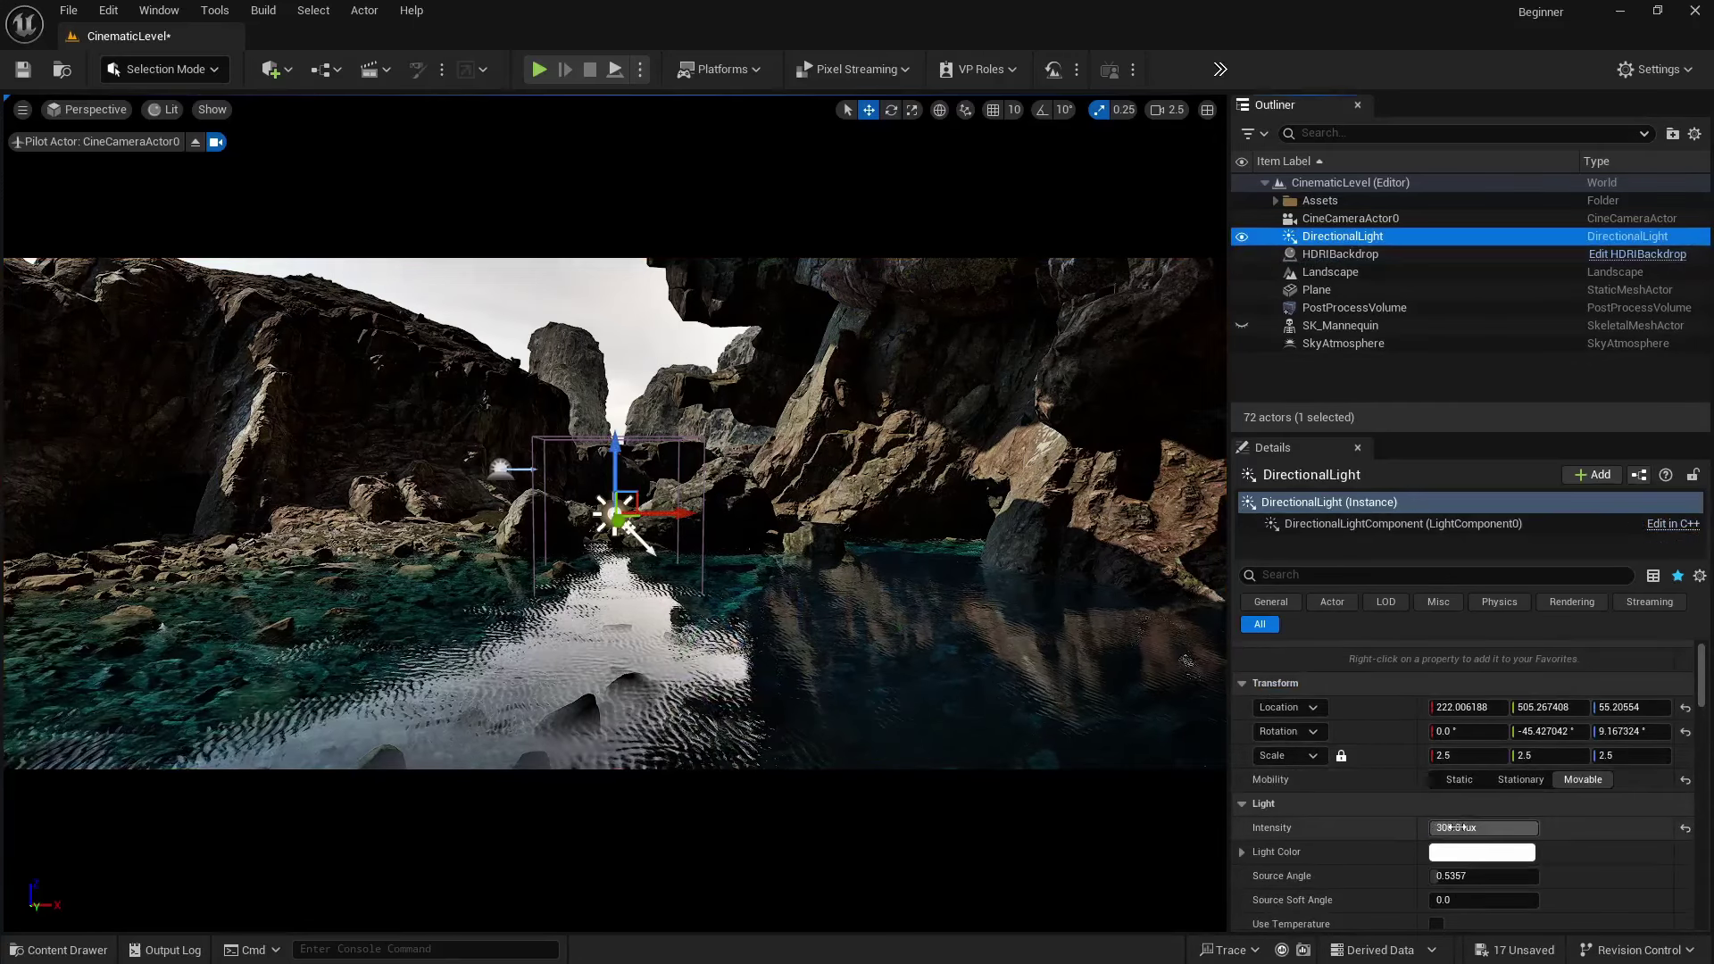
click(1457, 828)
text(200)
key(Return)
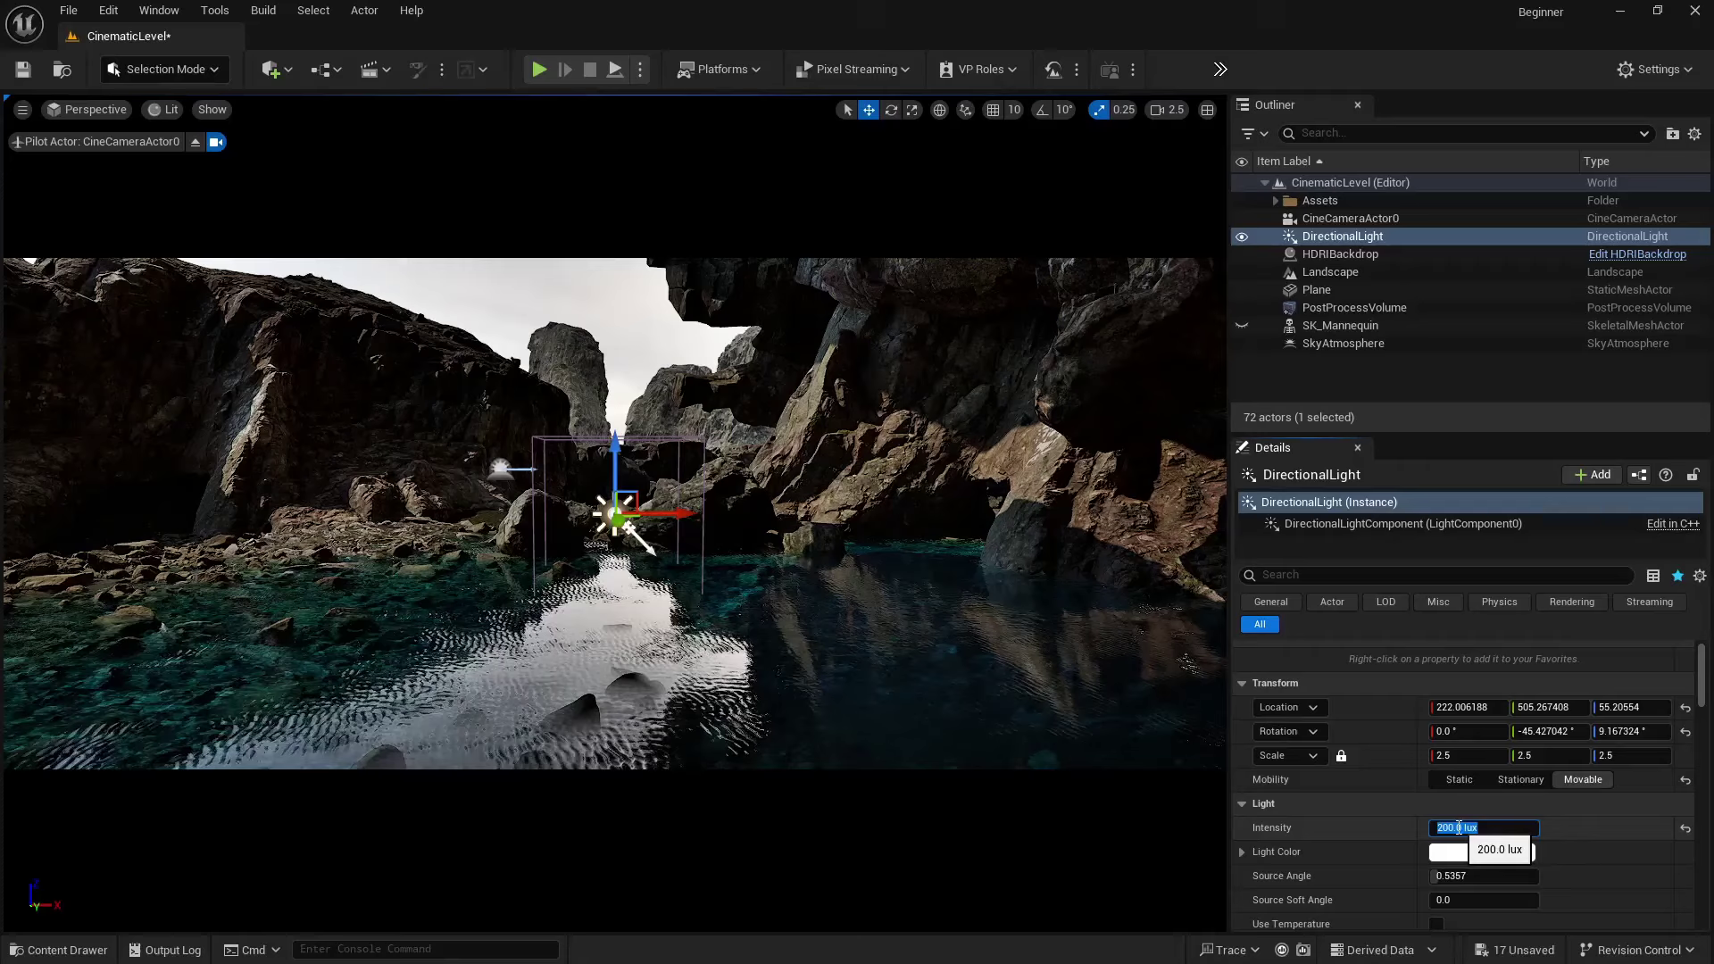
- Soften the DirectionalLight's shadows by trying a Source Angle of 100 and settling on 30
scroll(1375, 811, down, 3)
click(1461, 791)
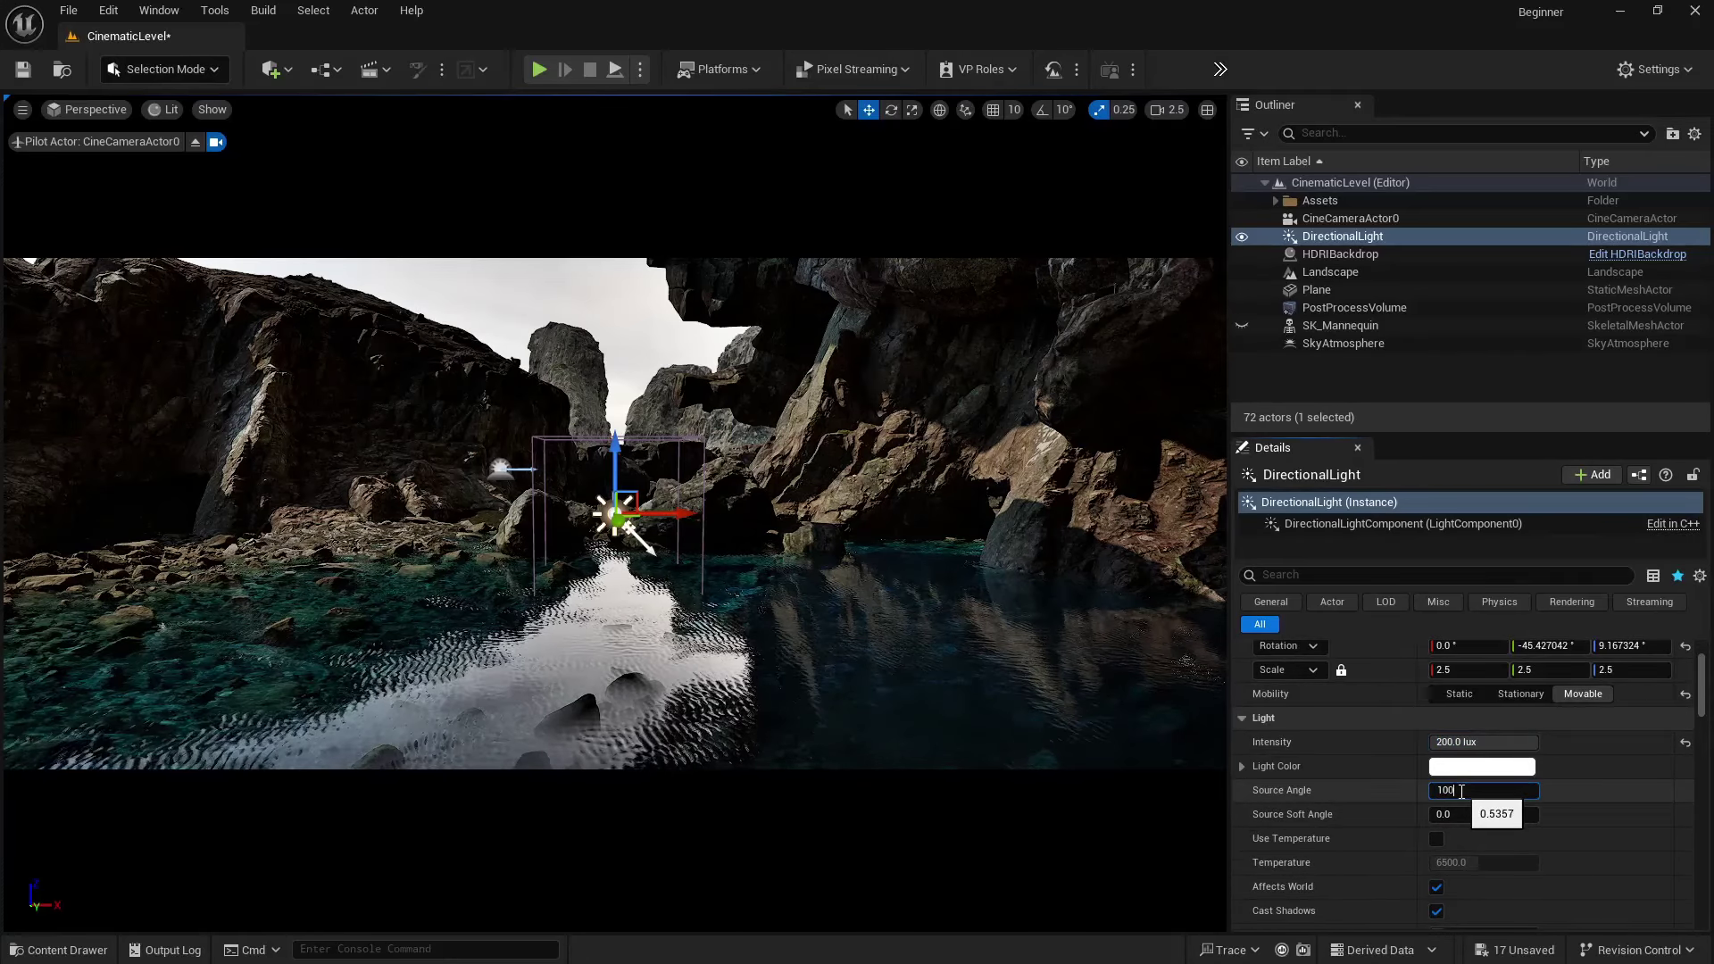
text(100)
key(Return)
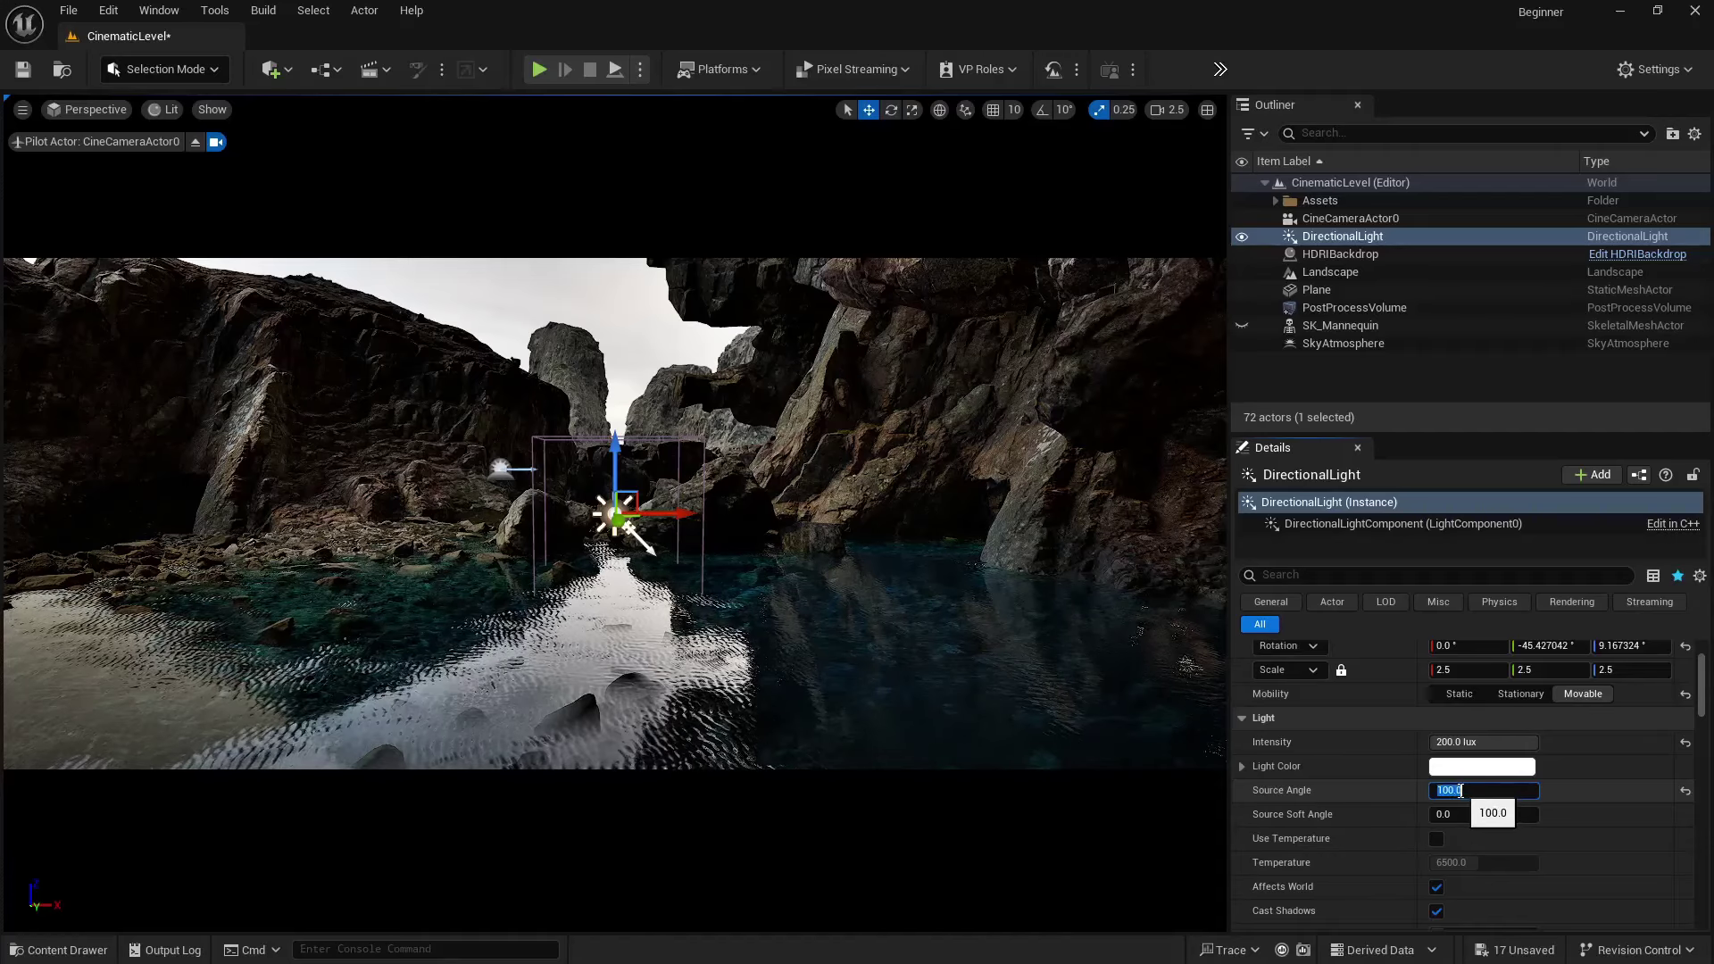
text(30)
key(Return)
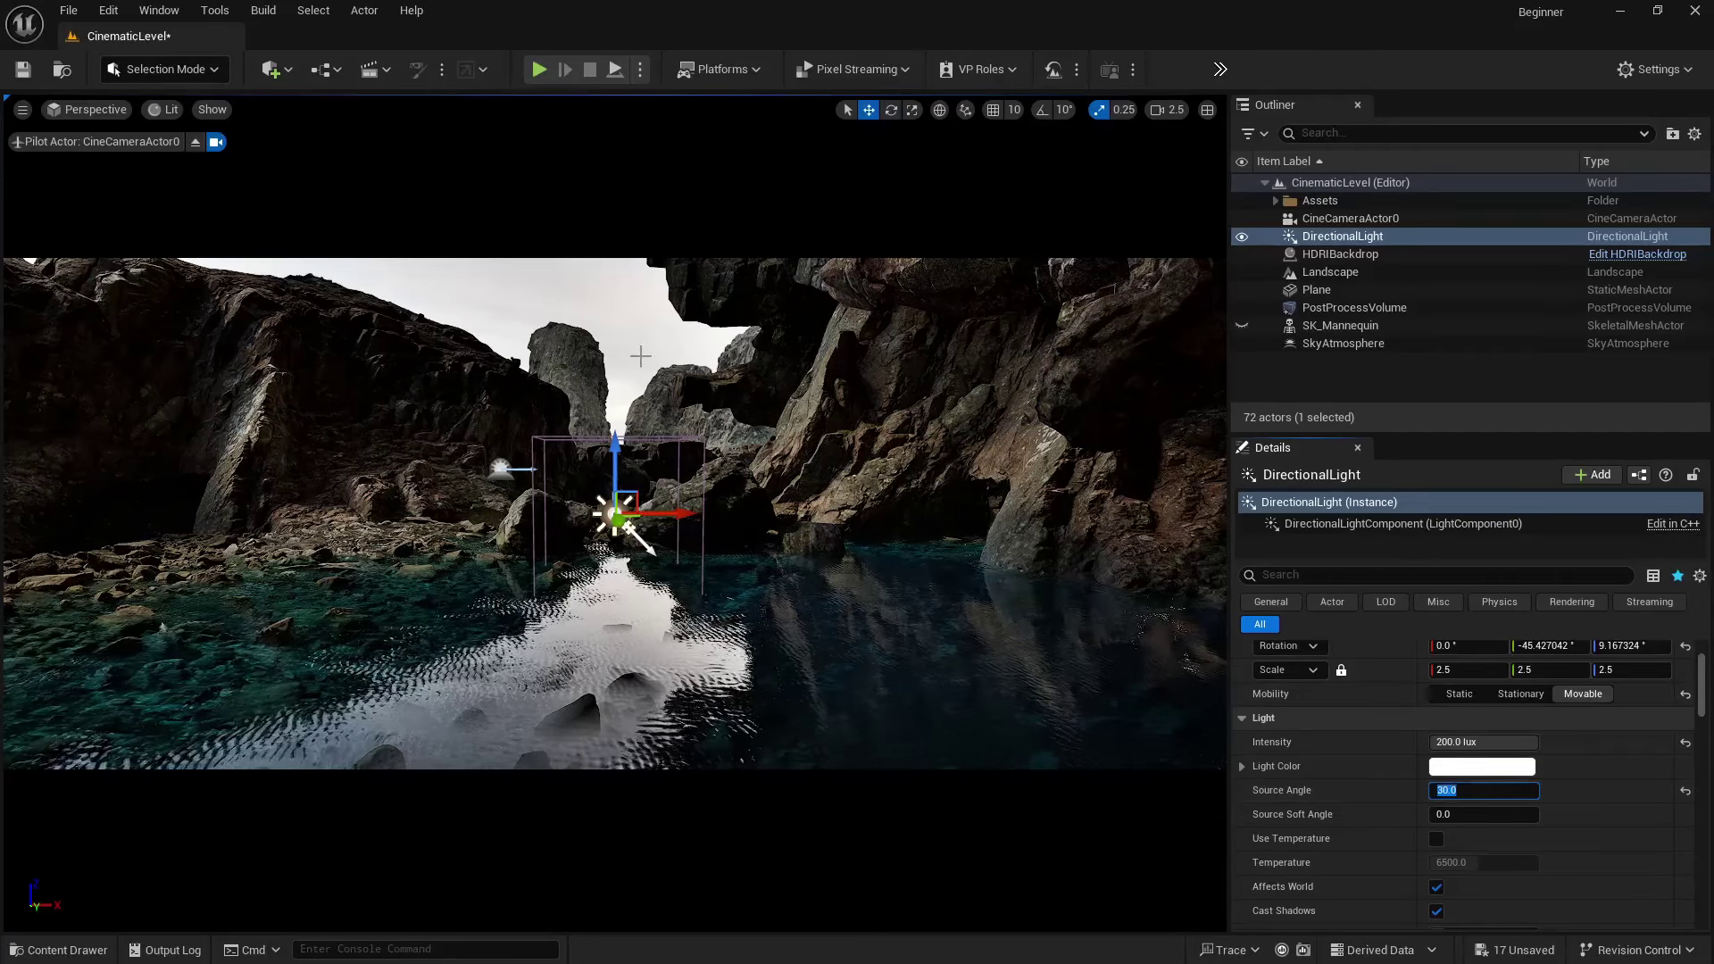
- Add an Exponential Height Fog actor to the level and enable its Volumetric Fog
click(290, 70)
mouse_move(379, 376)
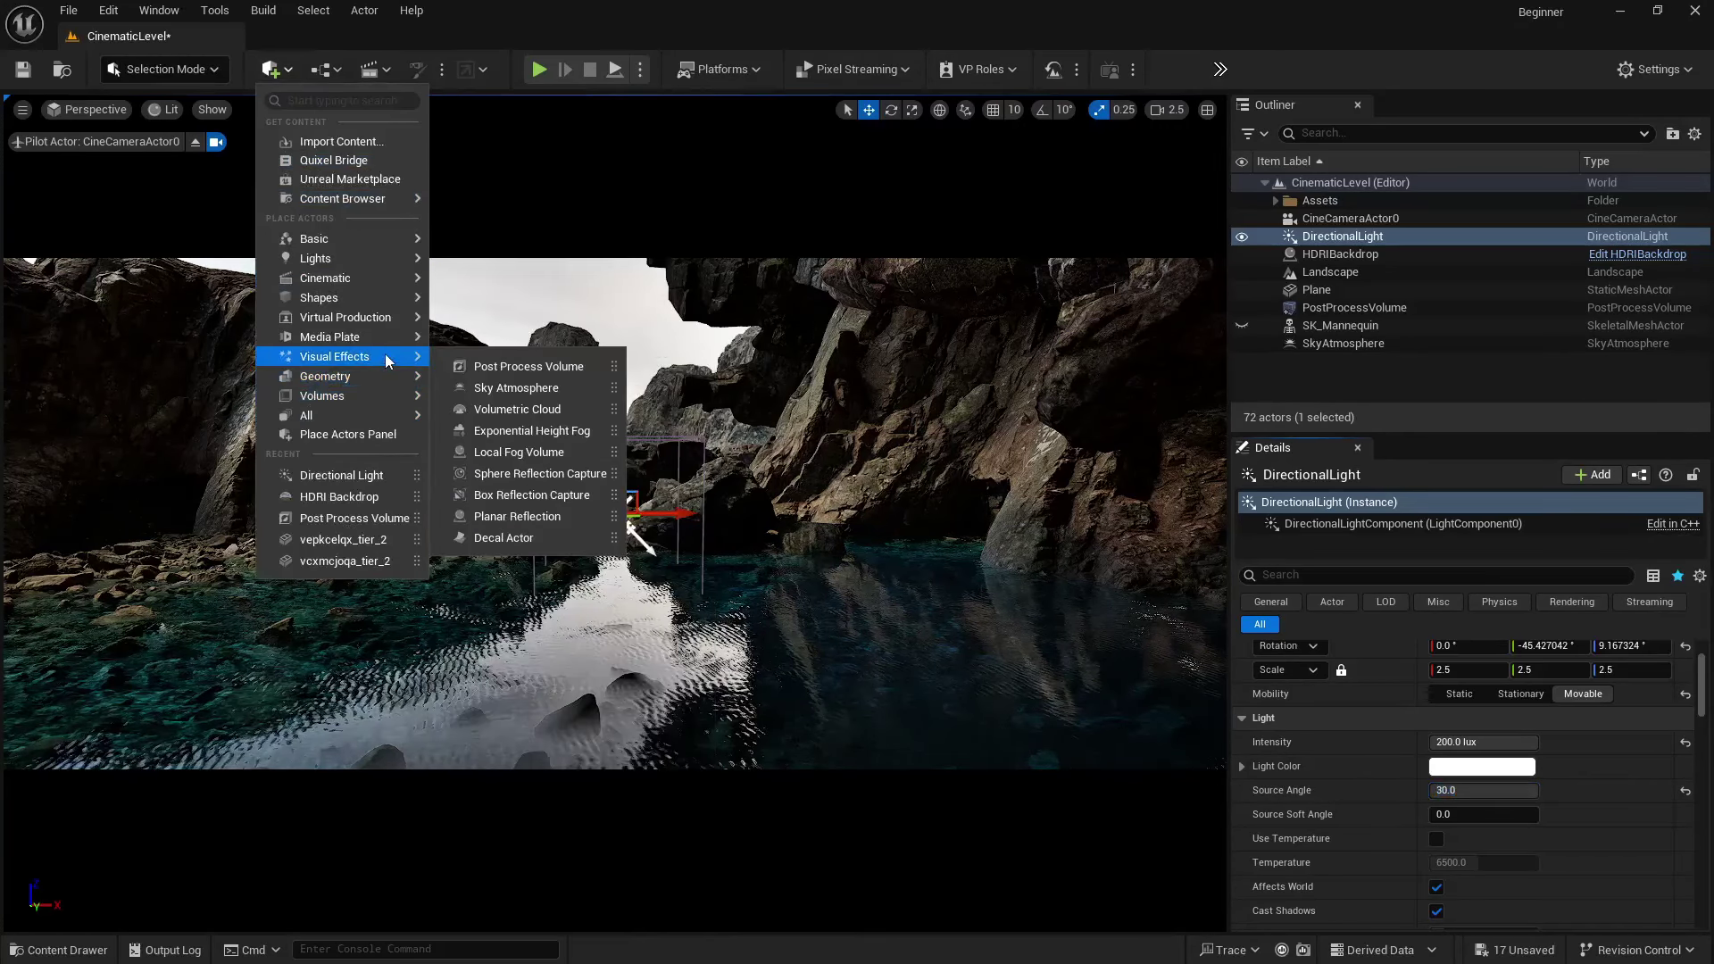
click(570, 431)
scroll(1342, 779, down, 8)
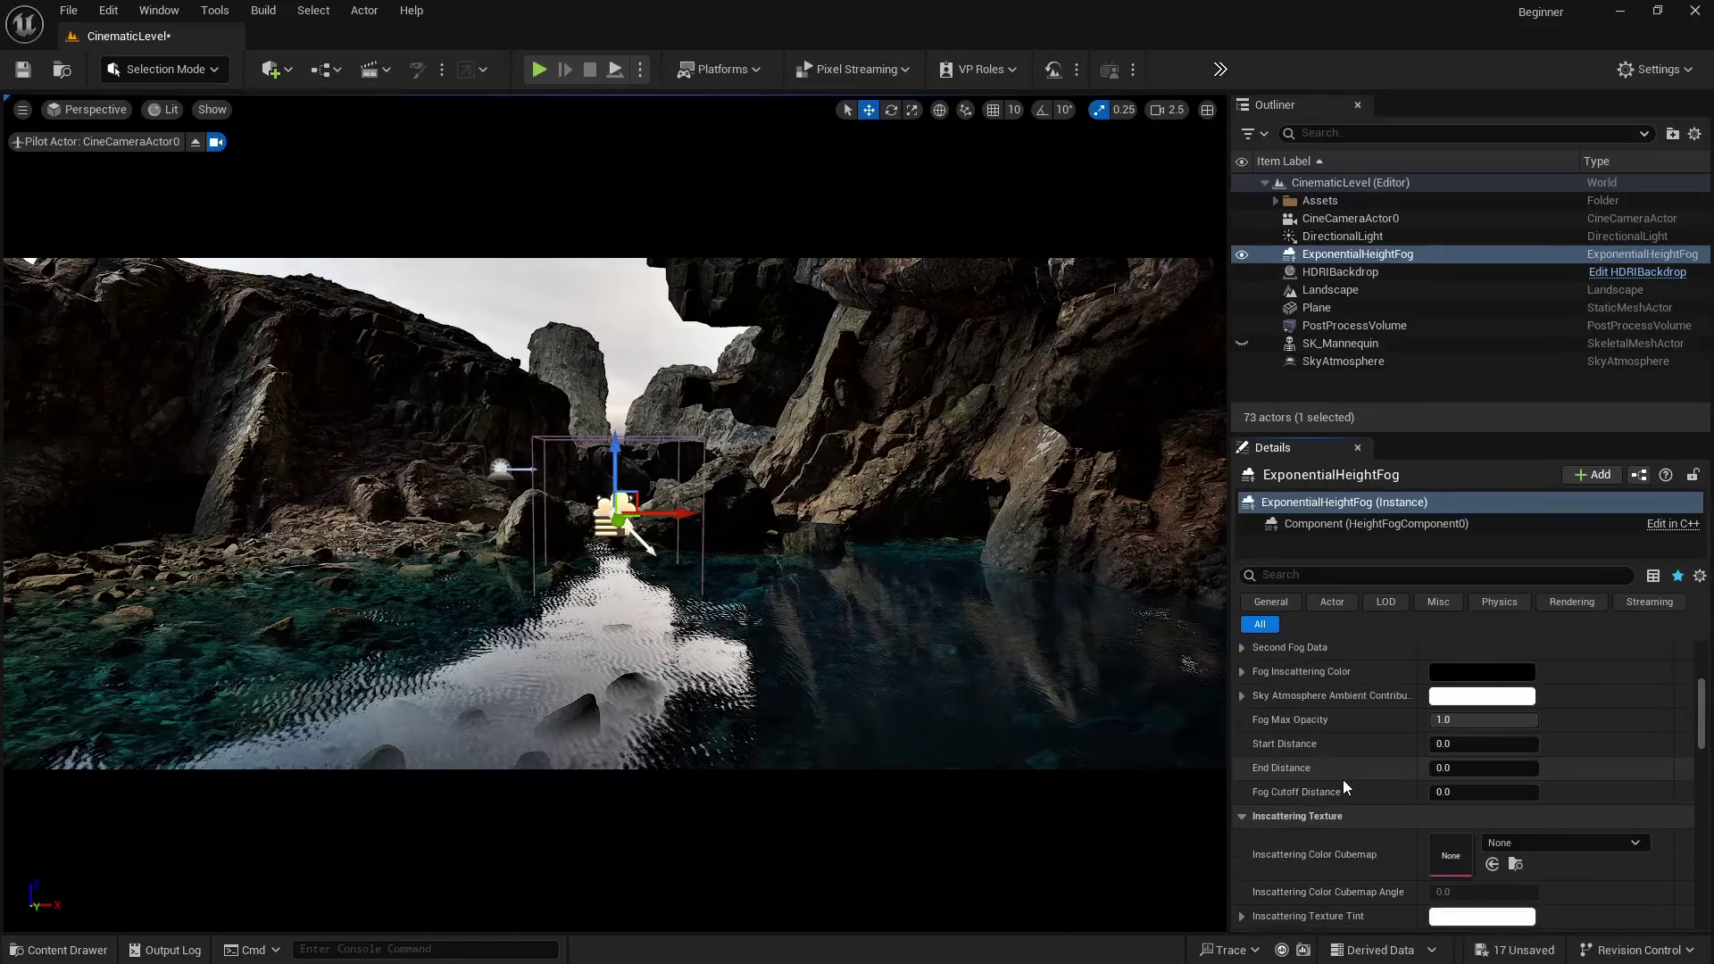
scroll(1342, 779, down, 3)
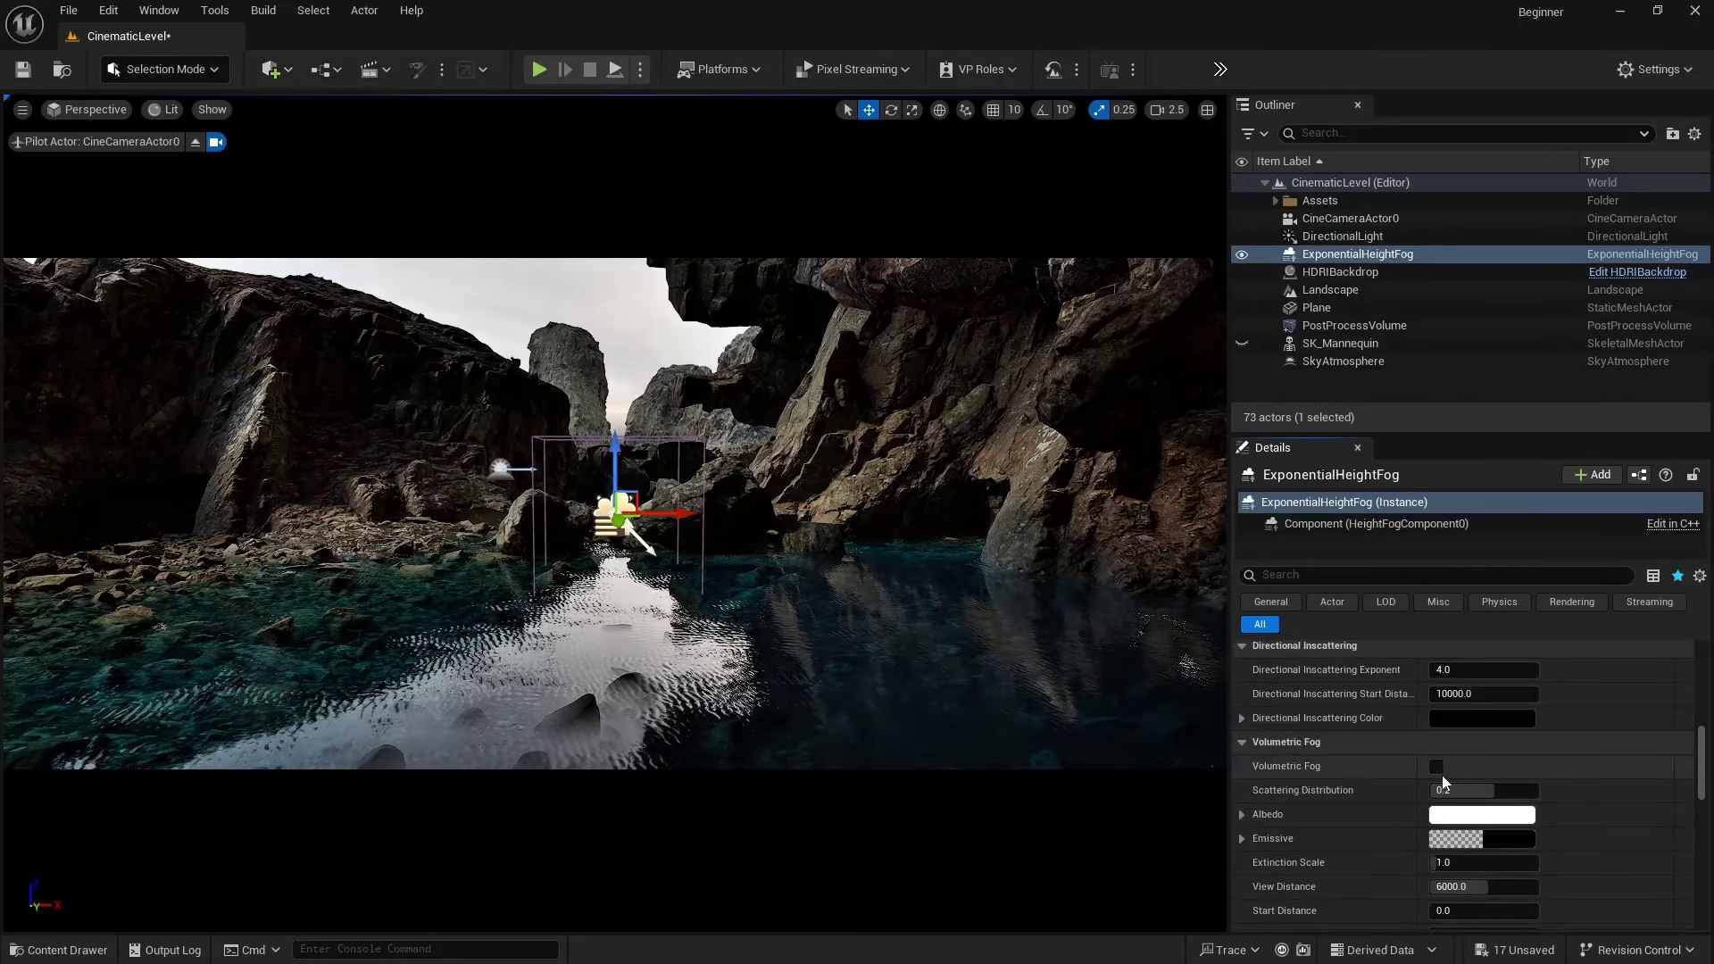
click(1436, 767)
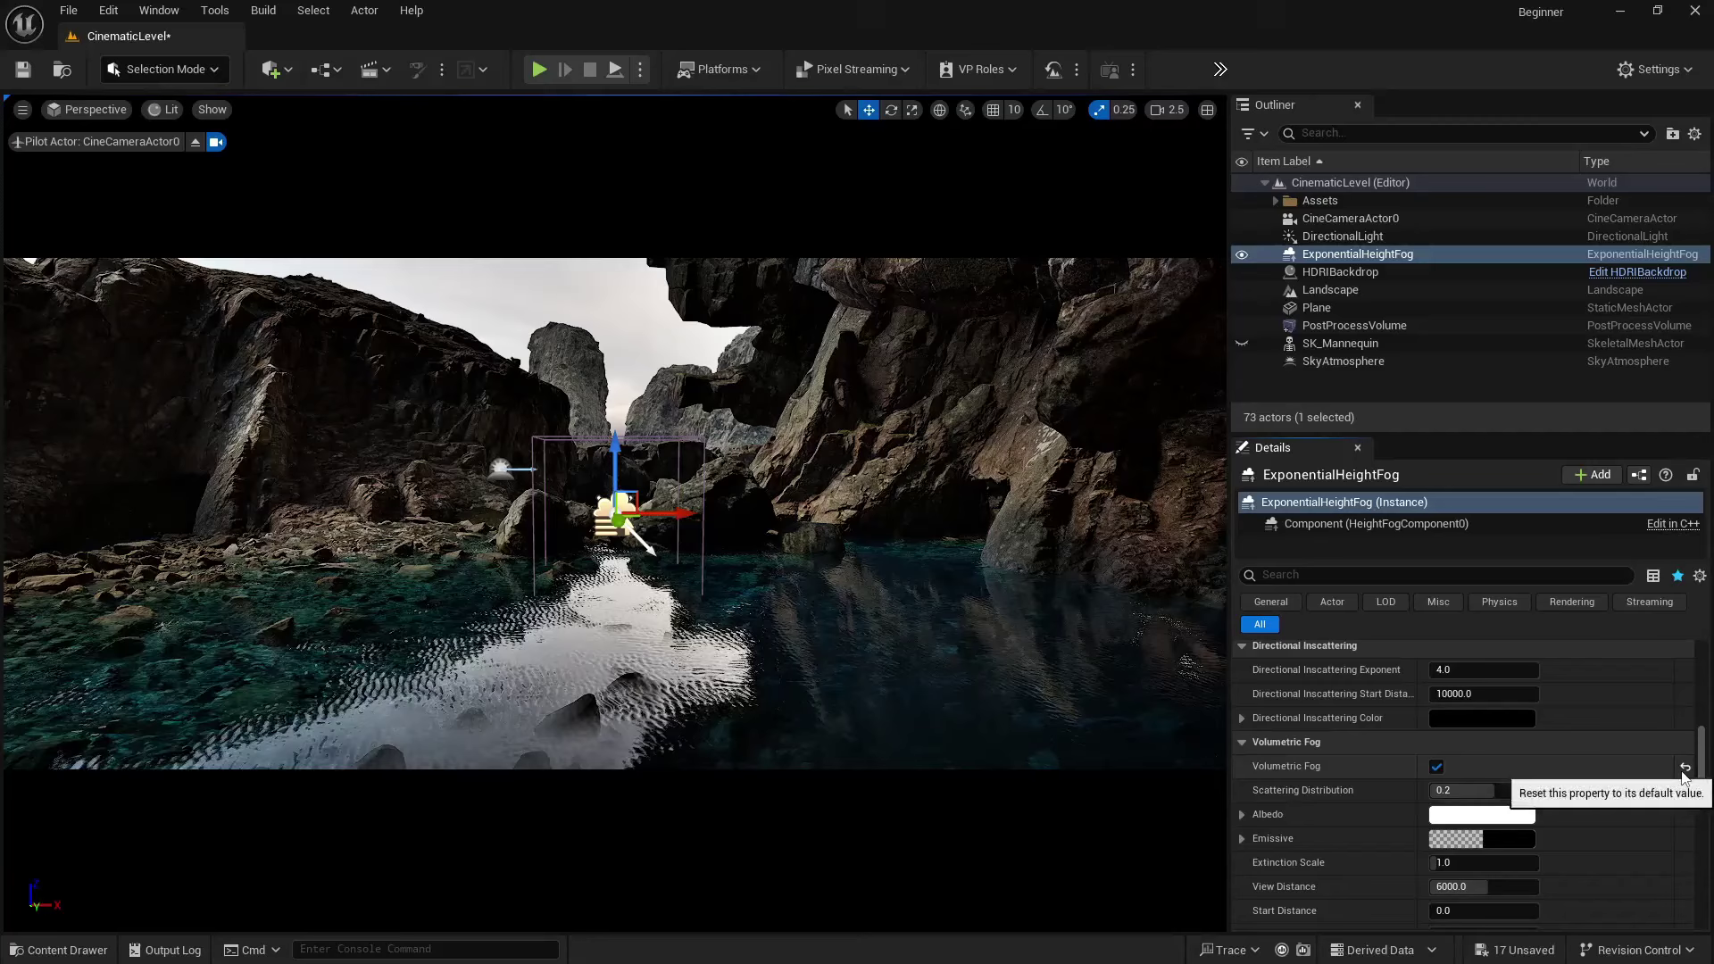
- Try Fog Density values of 0.1 and 0.3 on the ExponentialHeightFog, then settle on 0.15
scroll(1517, 804, up, 10)
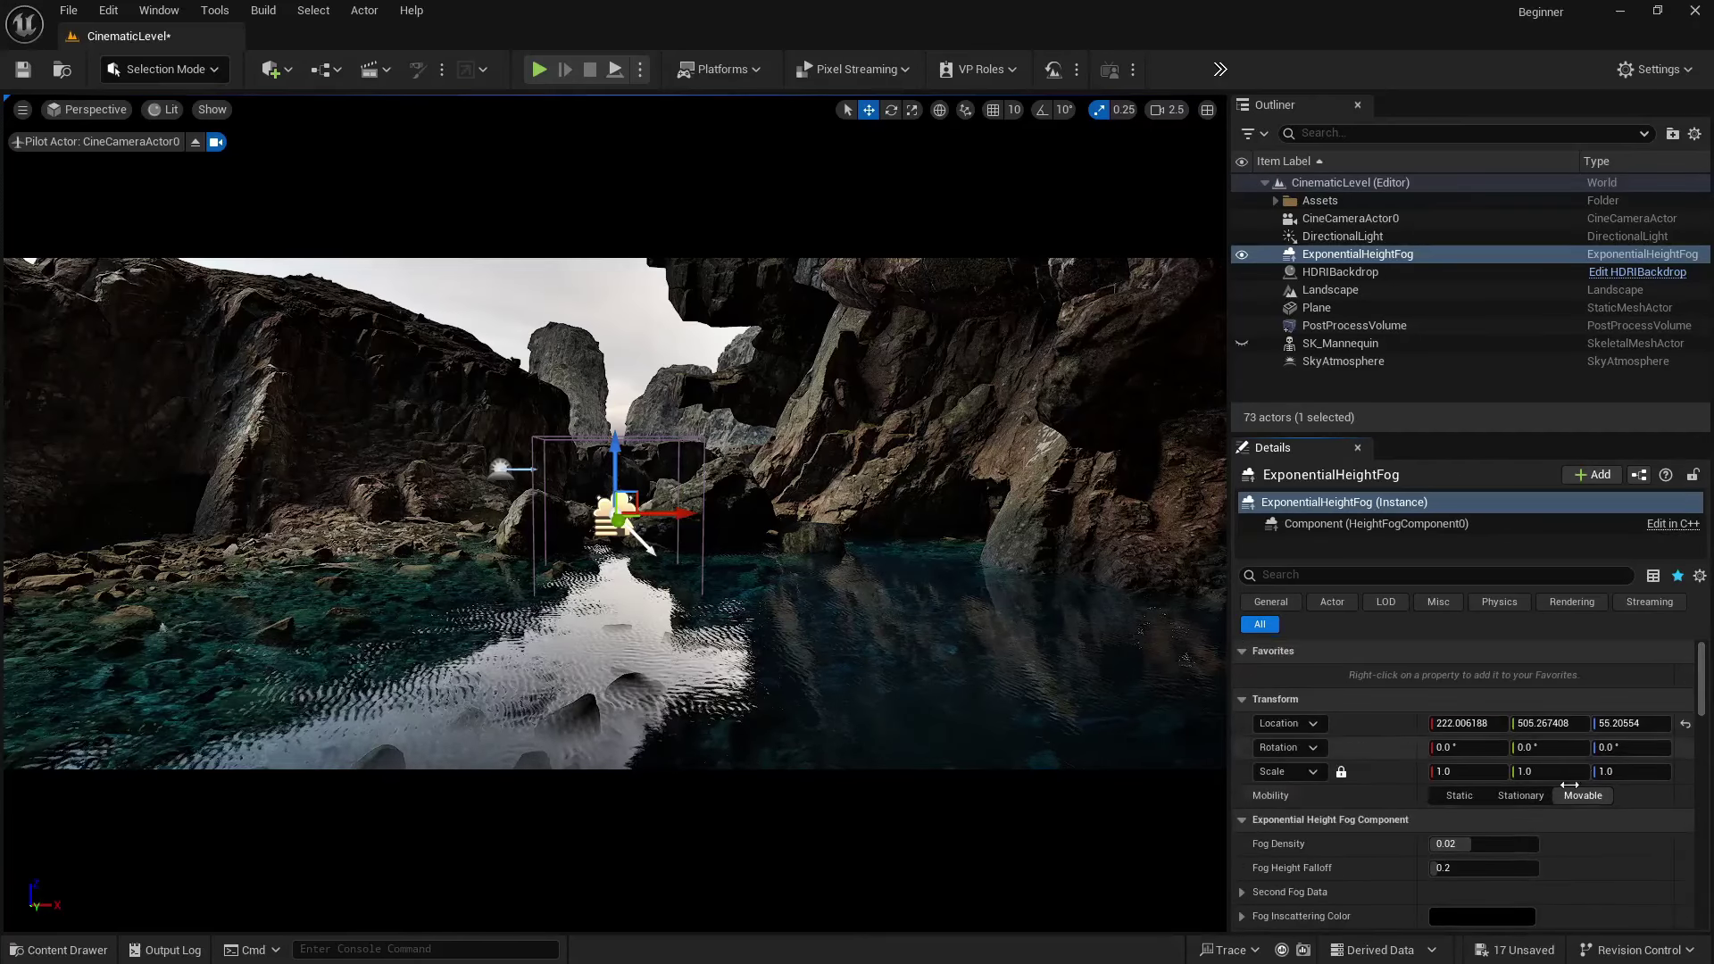
drag(1475, 843, 1484, 843)
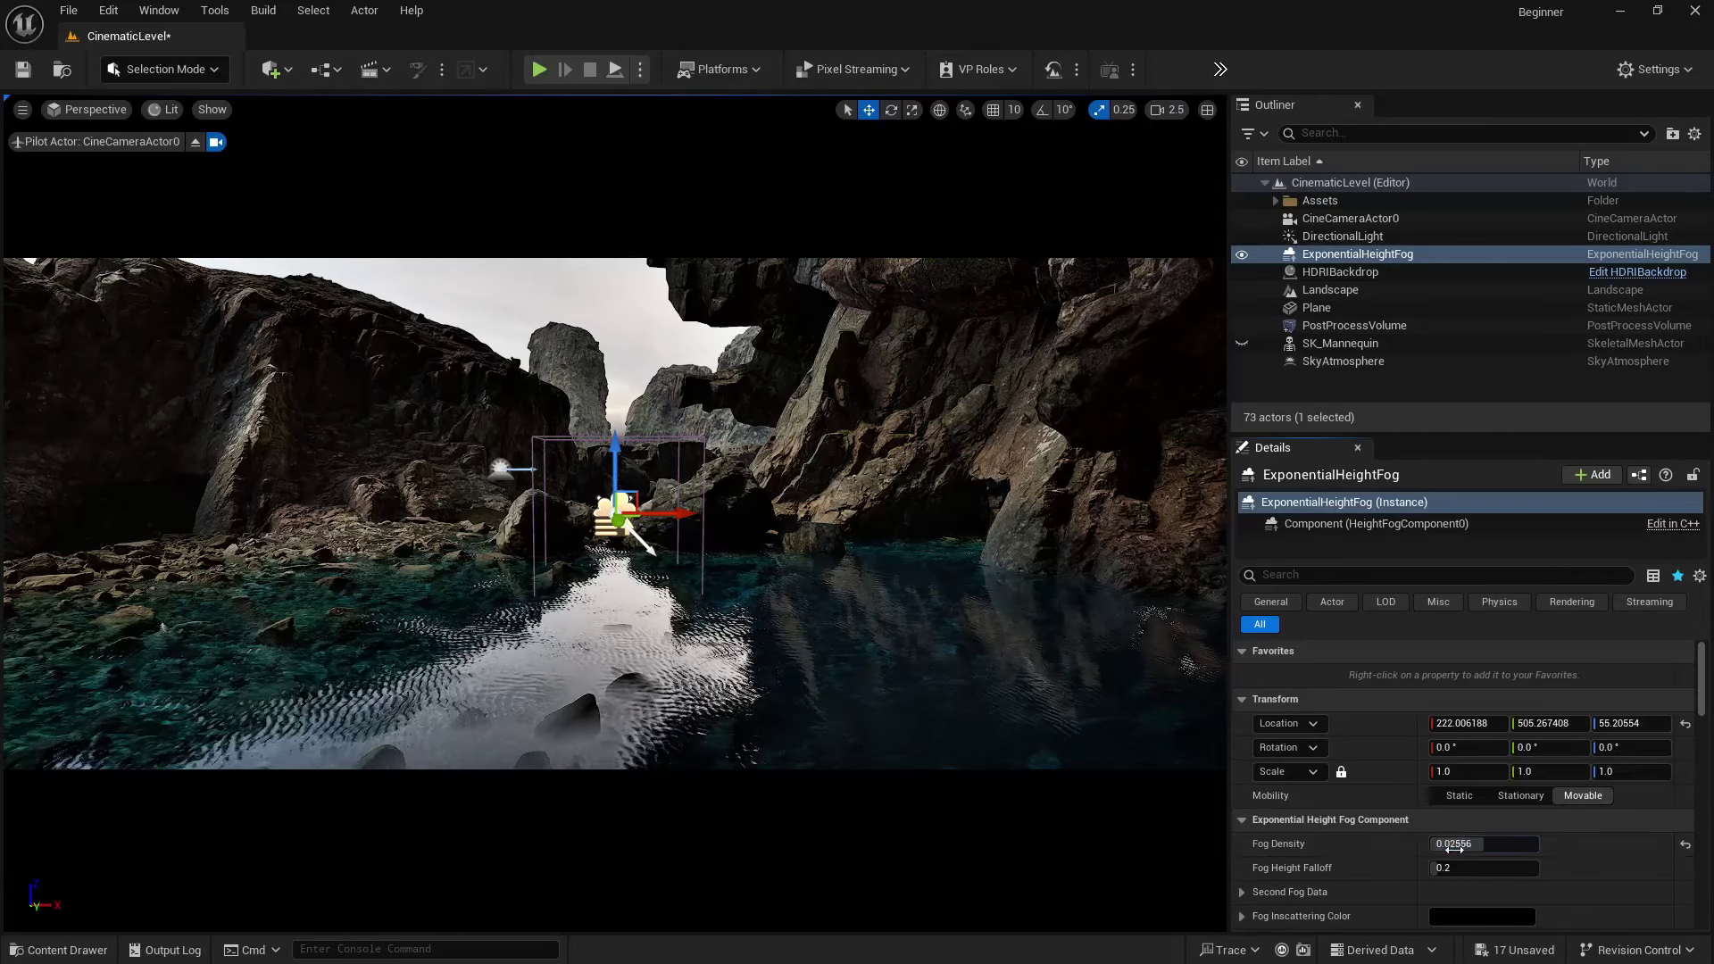
click(1454, 844)
text(0.1)
key(Return)
text(0.3)
key(Return)
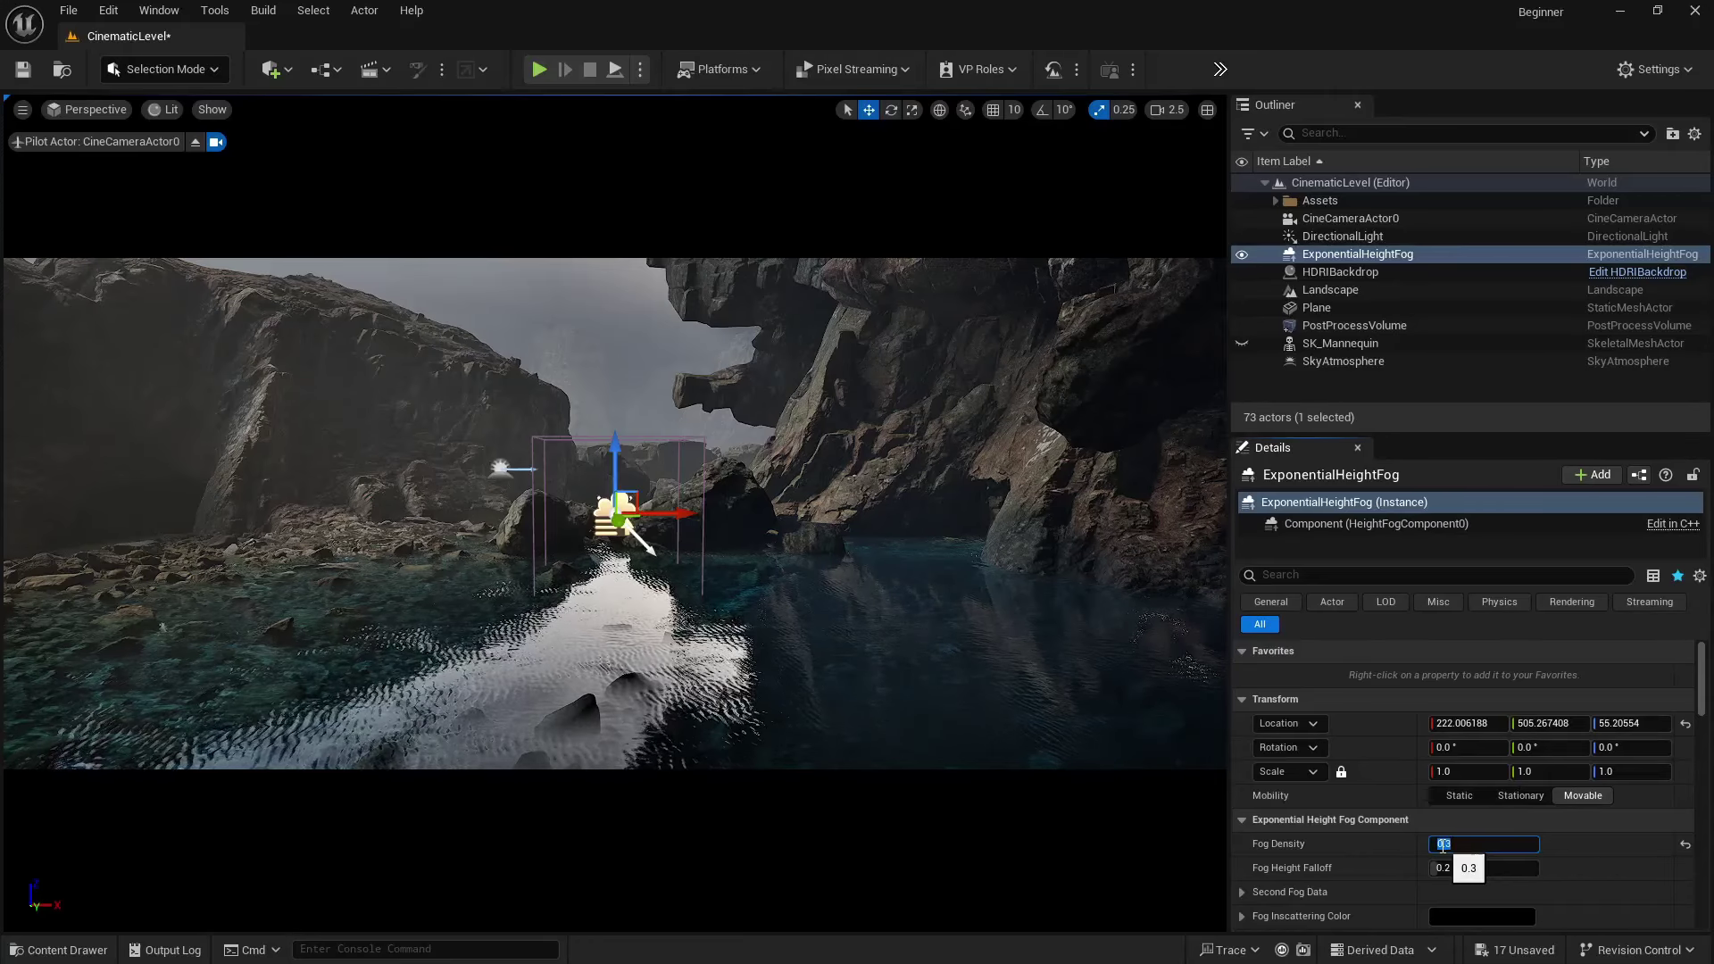
text(0.15)
key(Return)
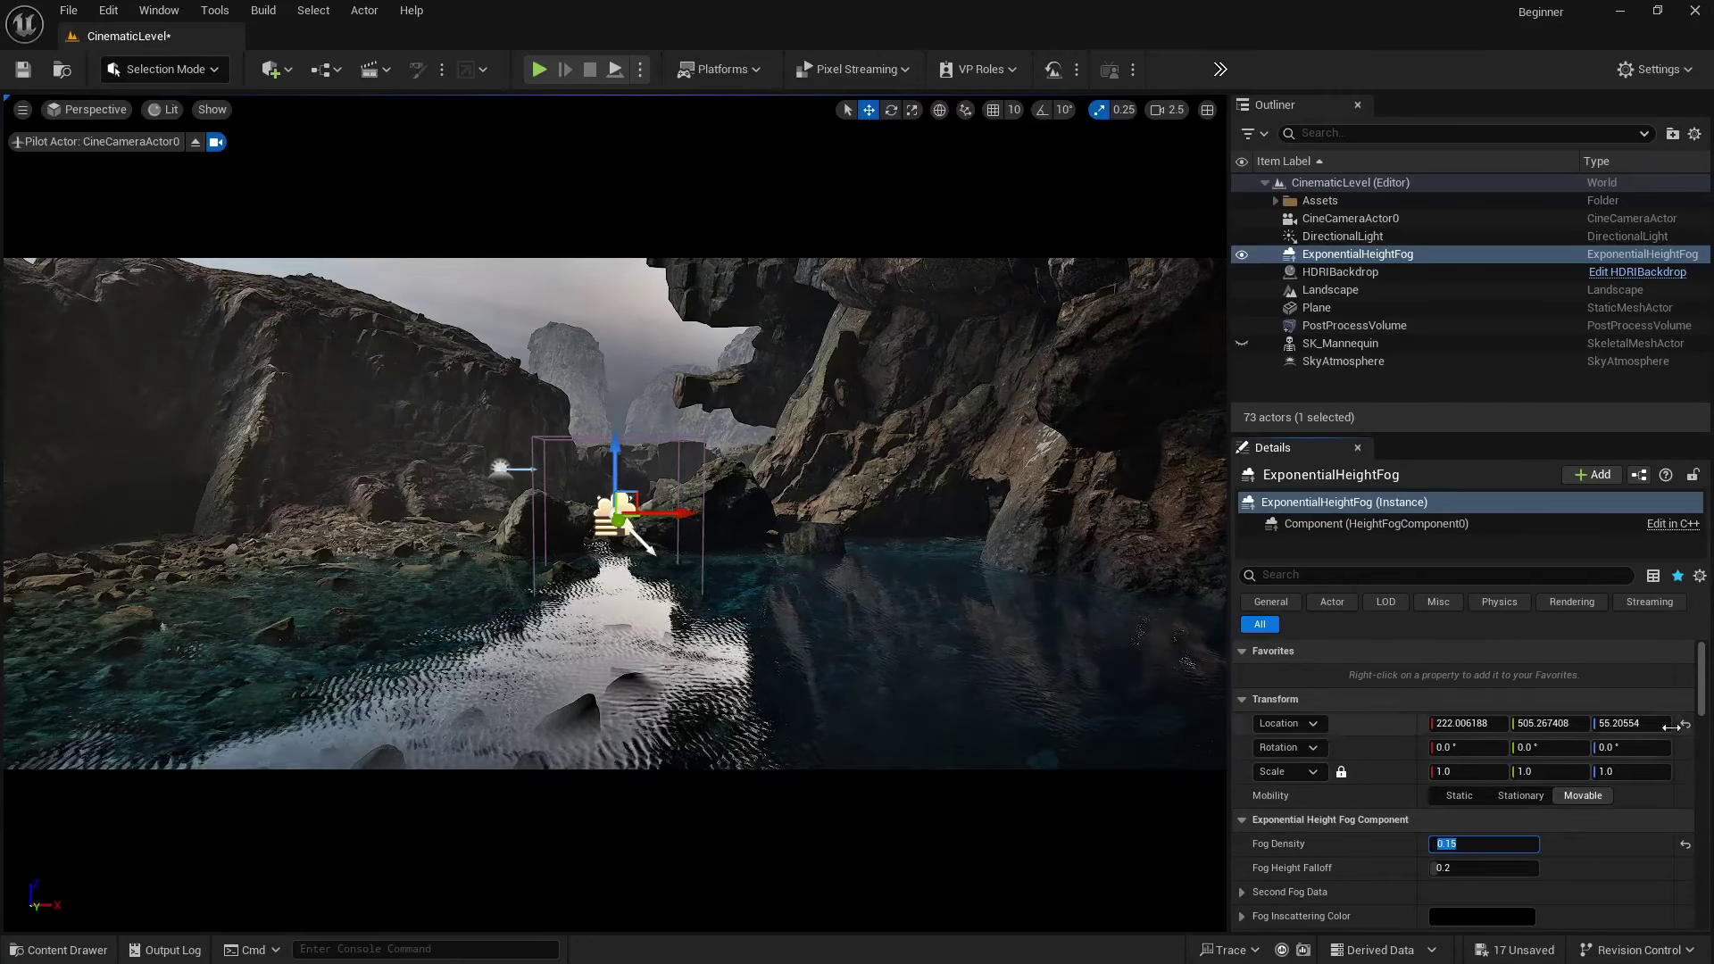
- Set the volumetric fog's View Distance to about 2584 and its Start Distance to 0
drag(1700, 688, 1703, 777)
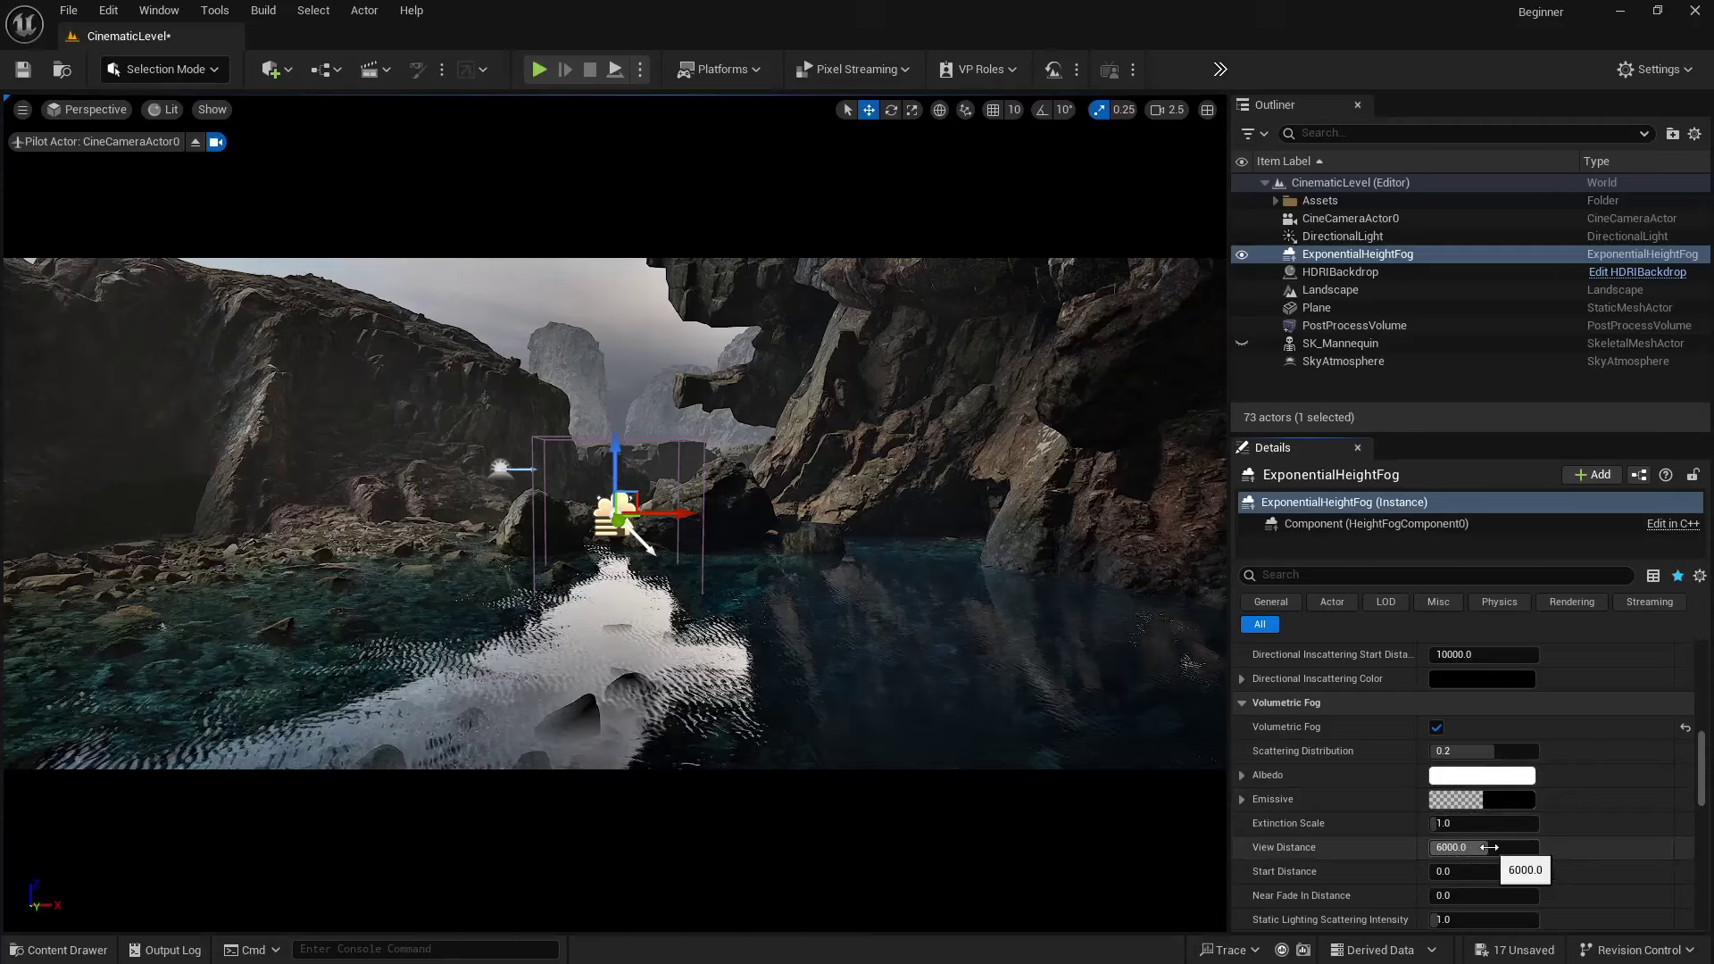
drag(1442, 847, 1379, 848)
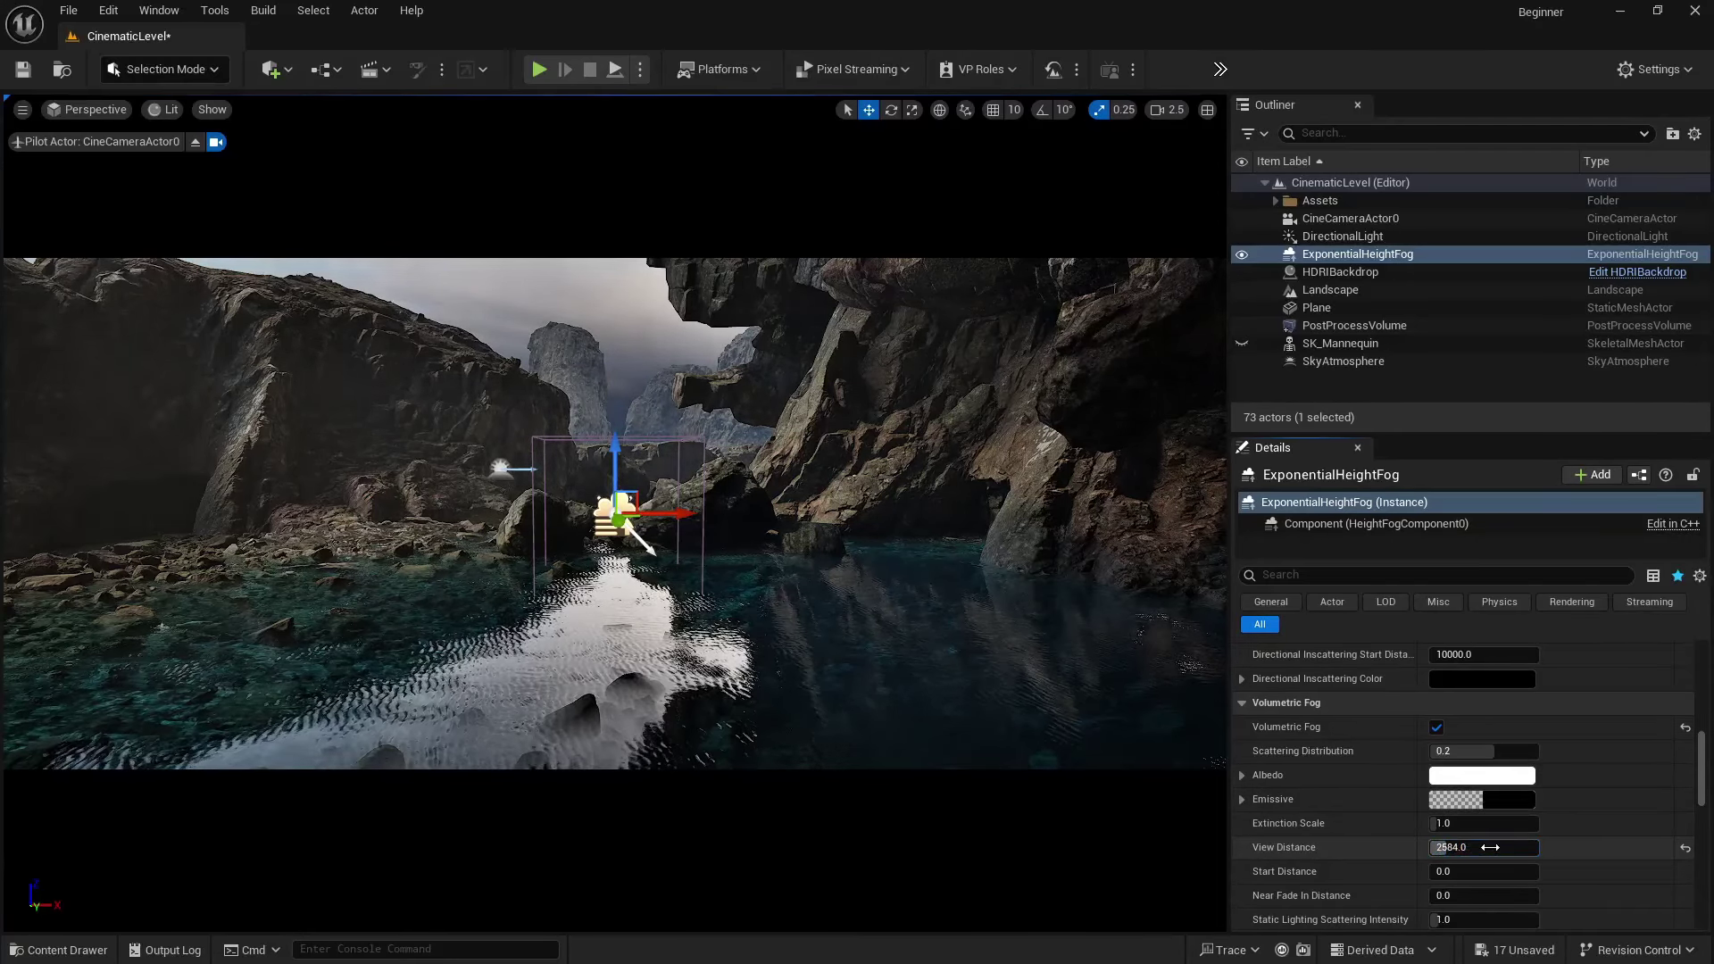
mouse_move(1444, 871)
mouse_down()
mouse_move(1498, 872)
mouse_move(1433, 871)
mouse_up()
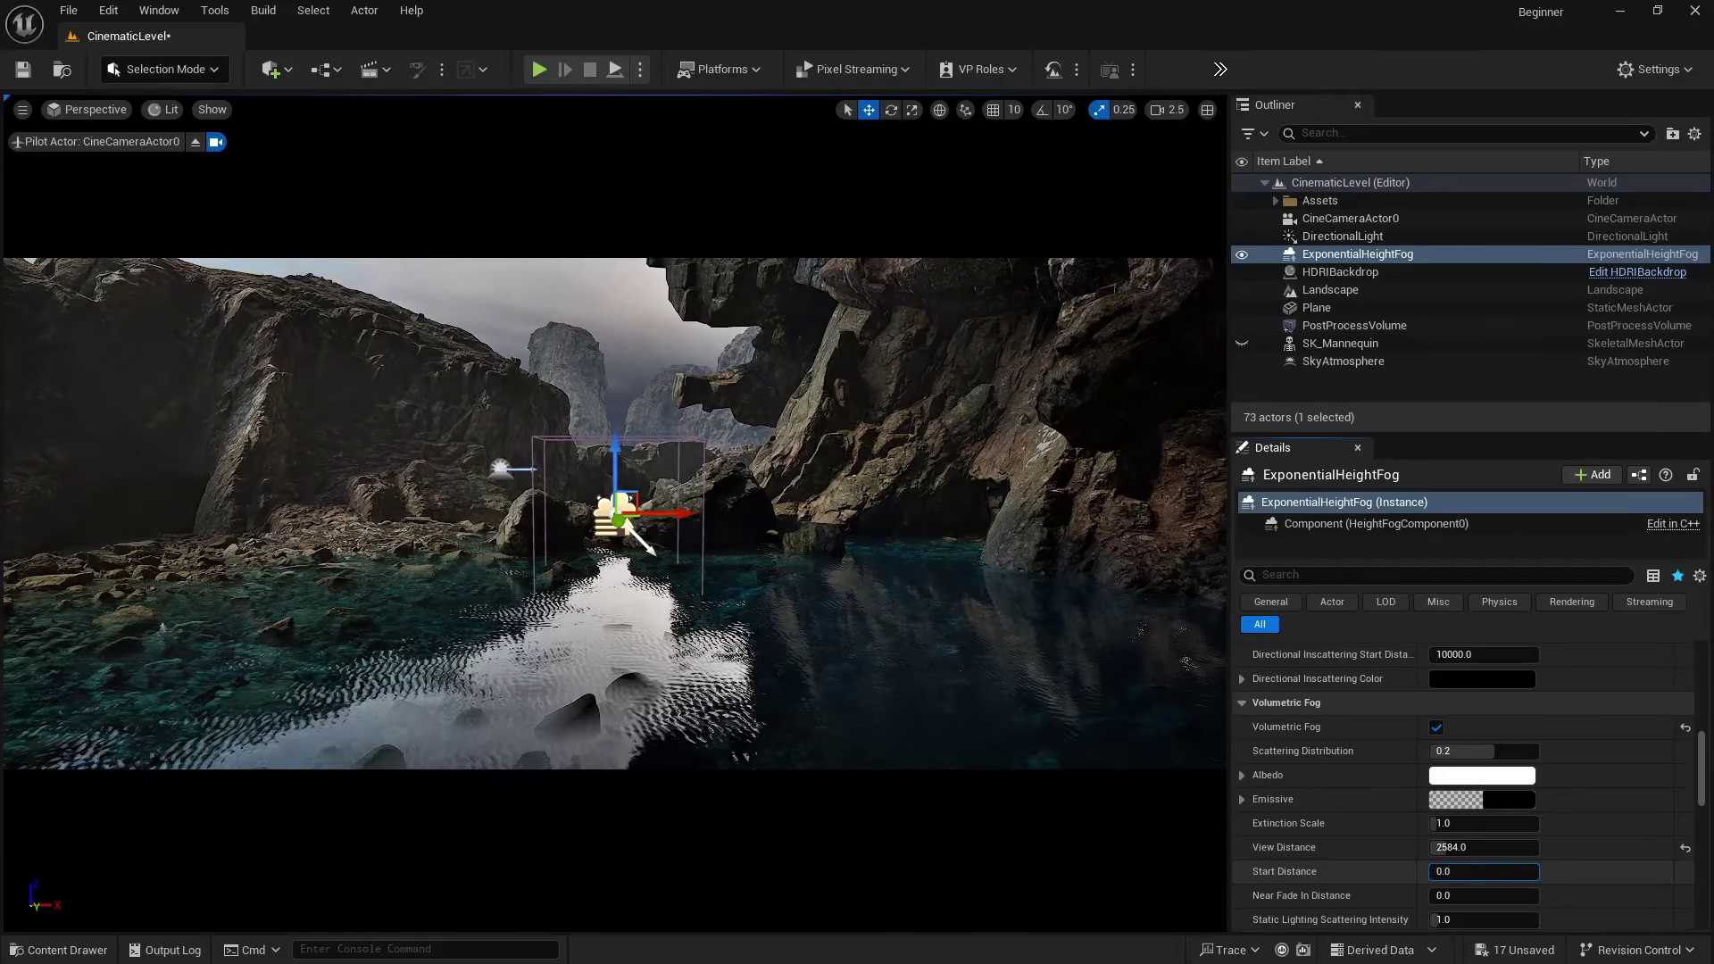
- Tint the volumetric fog's Albedo a pale lavender blue, about hex sRGB DEDFFFFF
scroll(1411, 855, up, 3)
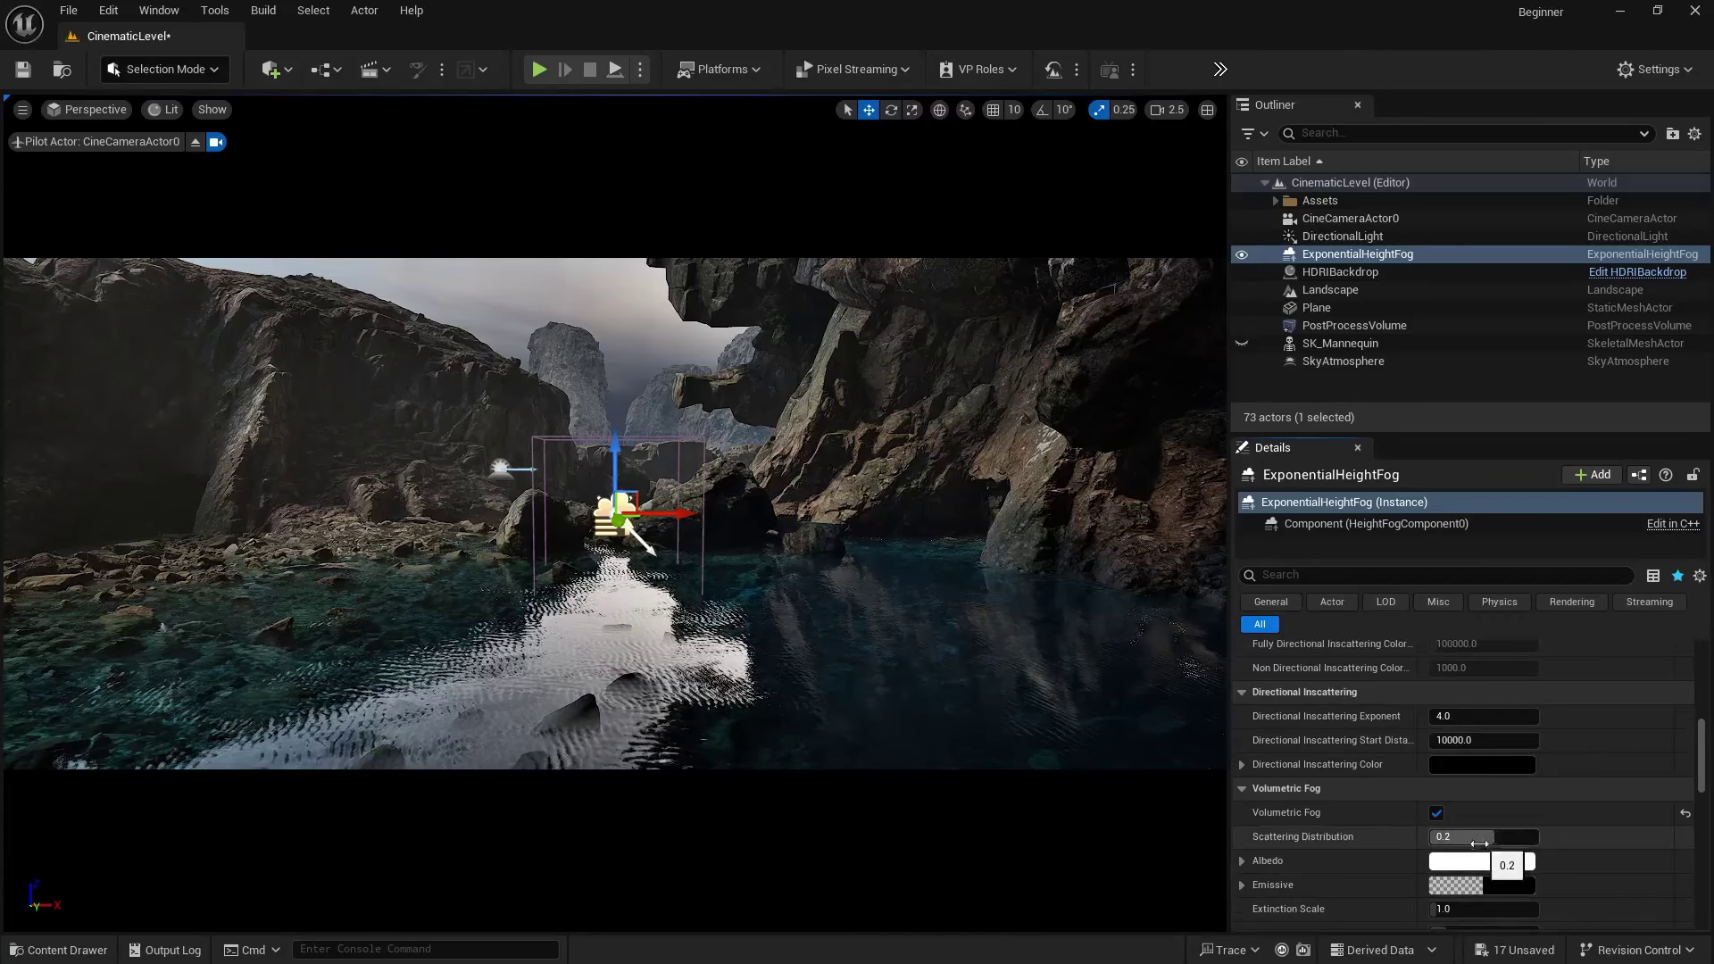
click(1464, 861)
drag(1198, 651, 1178, 622)
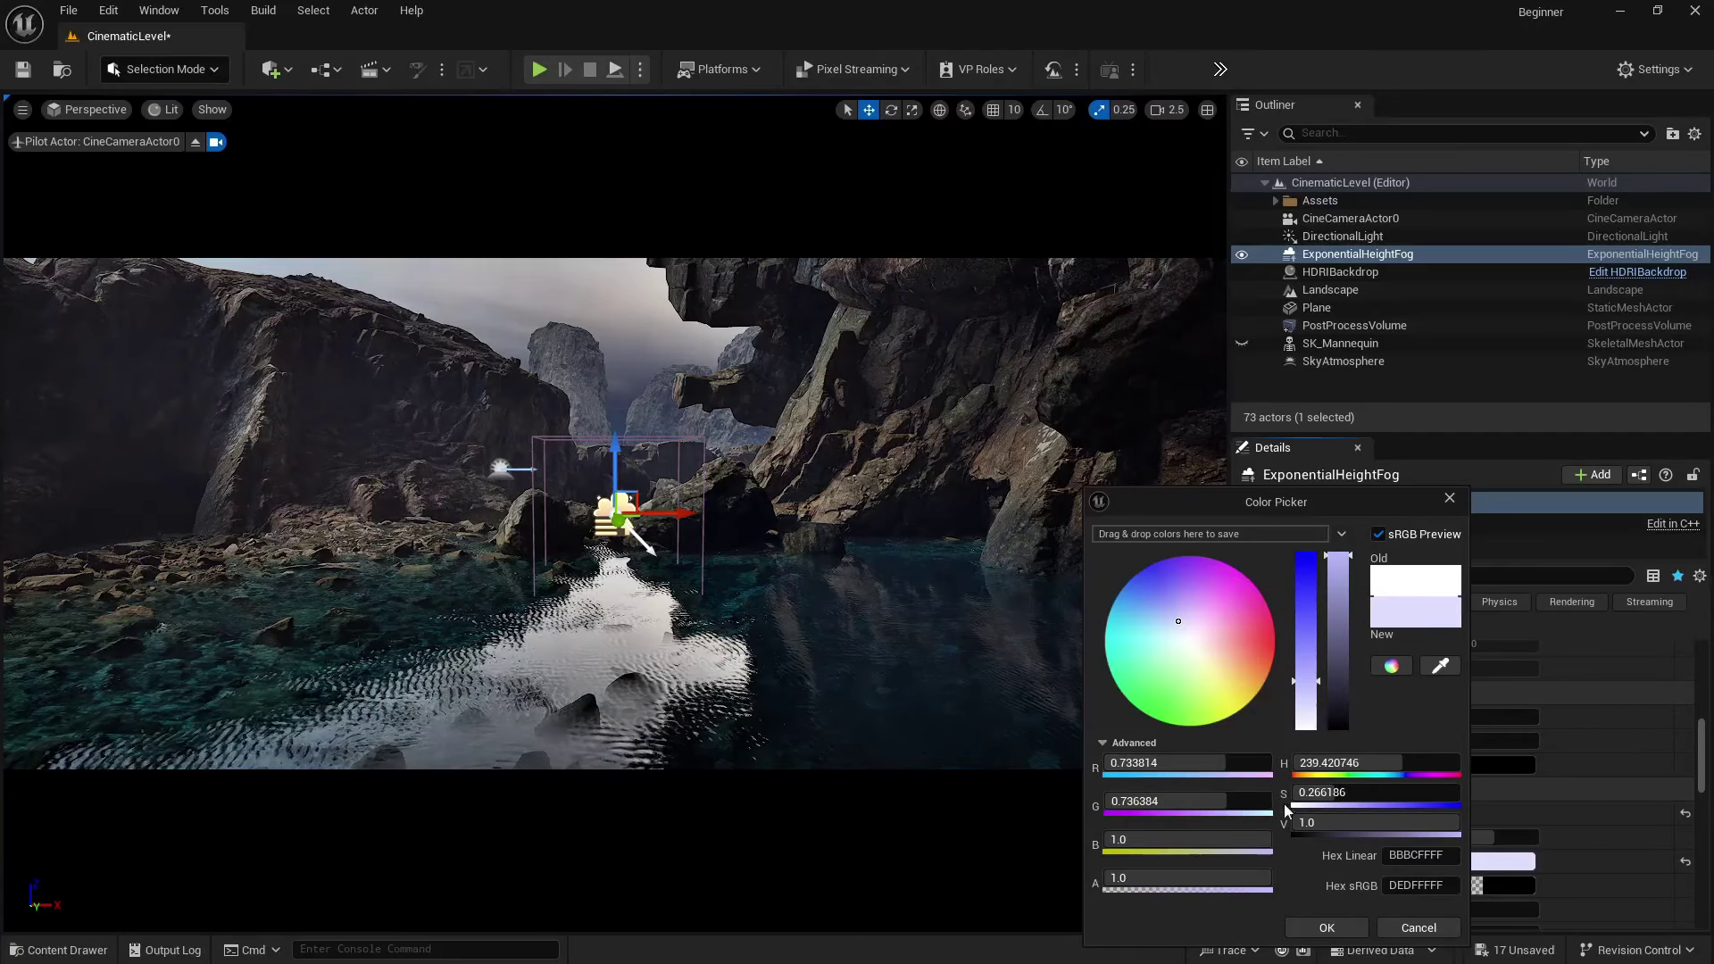
click(1319, 925)
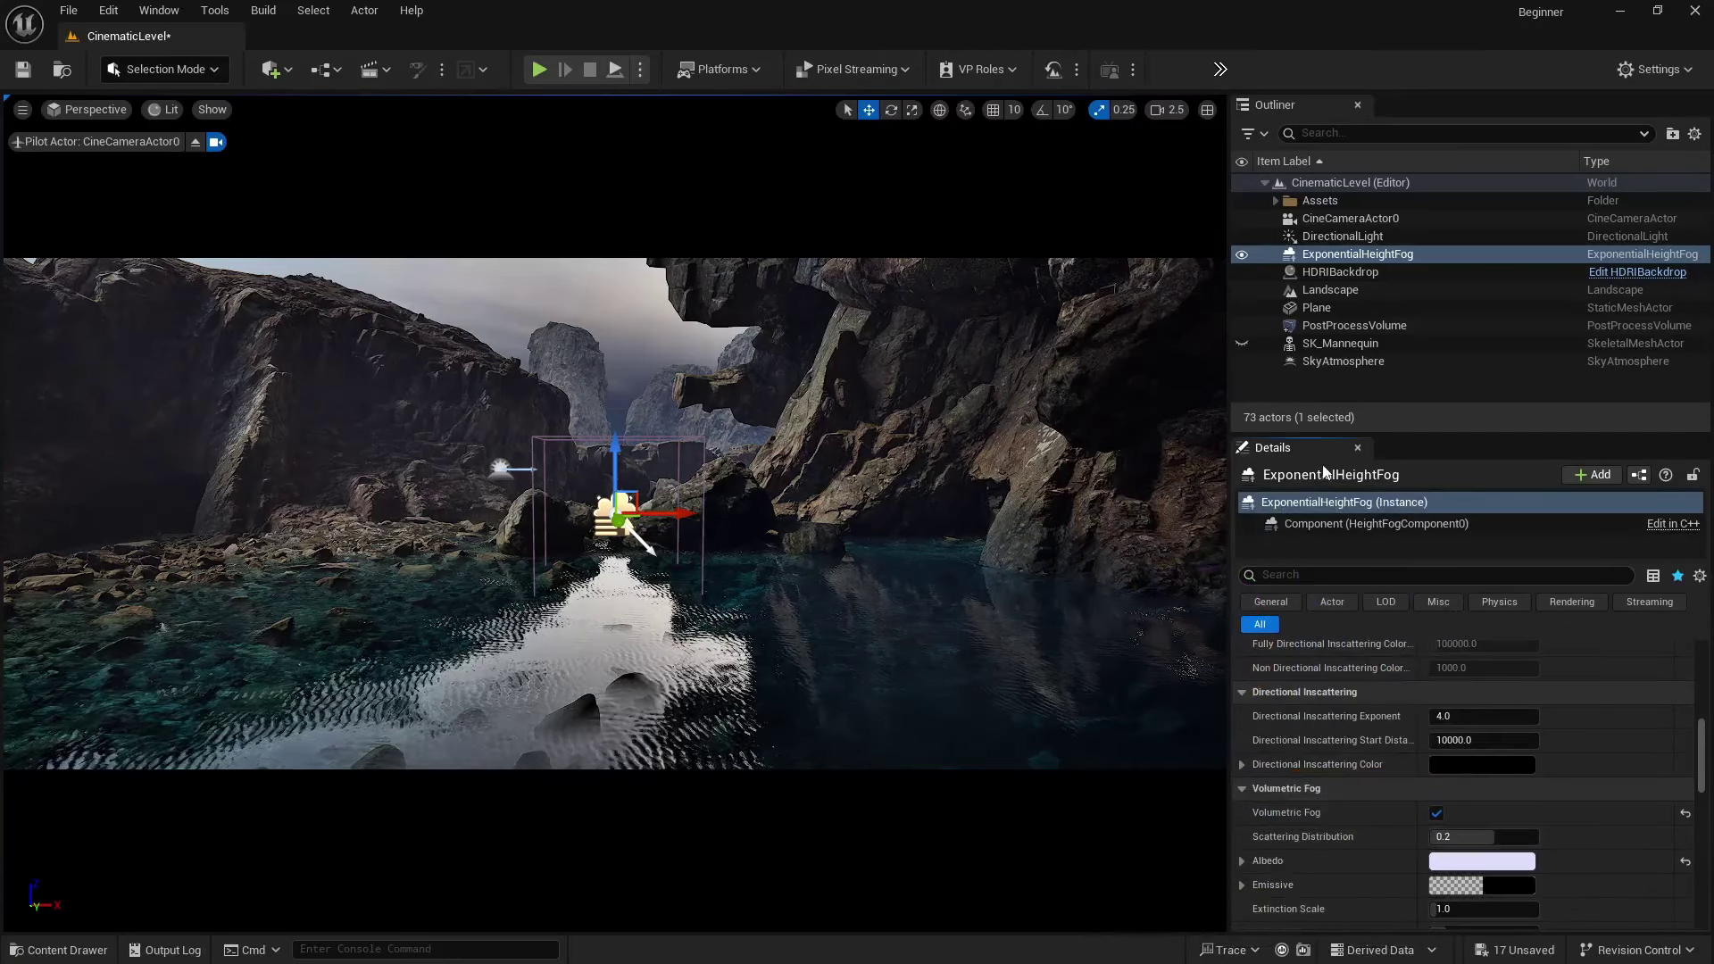
- Set the DirectionalLight's Volumetric Scattering Intensity to 3.0
click(1342, 236)
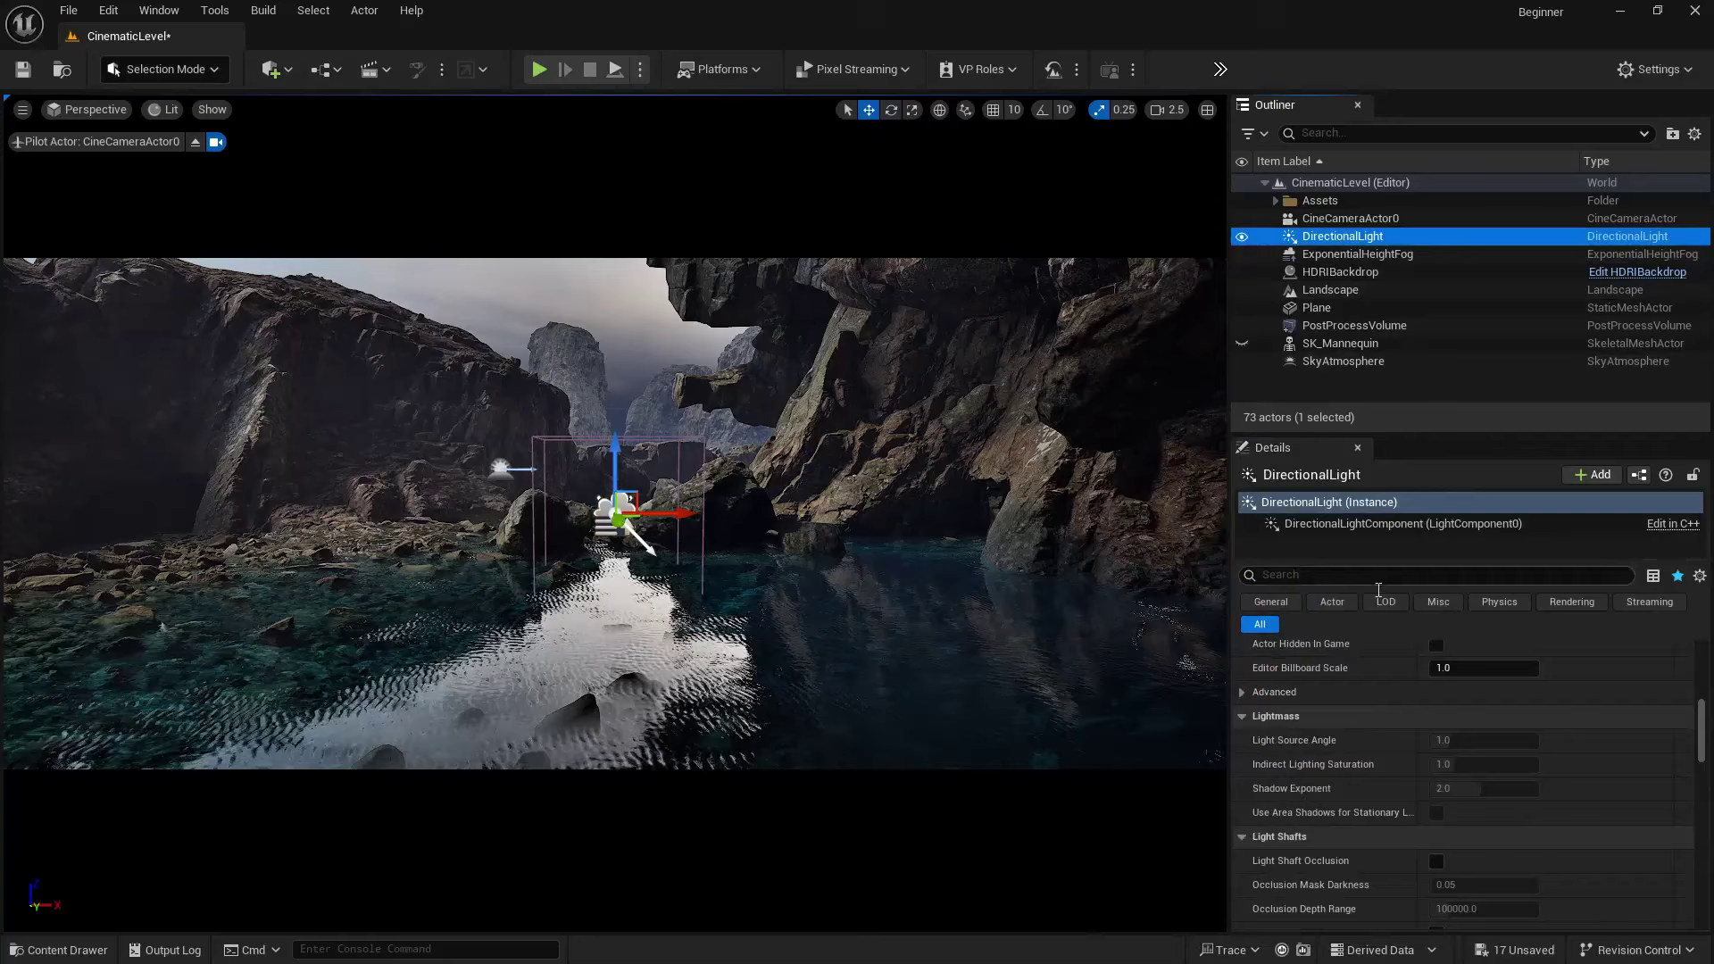
scroll(1348, 736, down, 3)
scroll(1348, 736, up, 5)
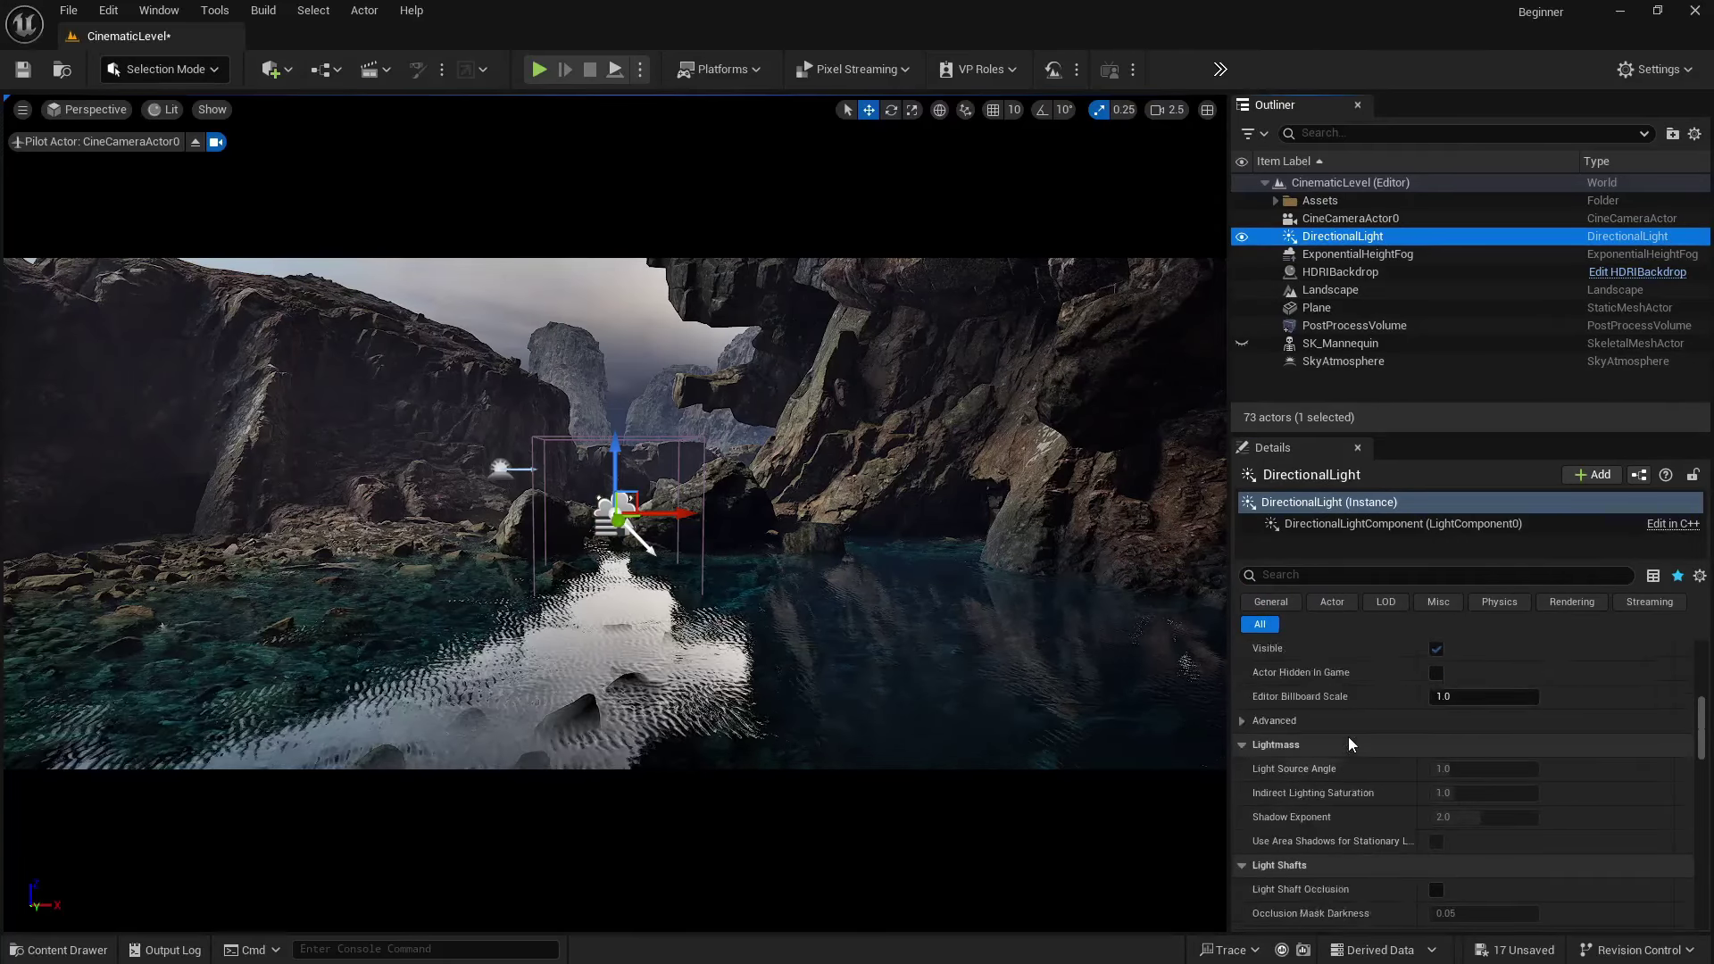
scroll(1348, 736, up, 1)
click(1450, 719)
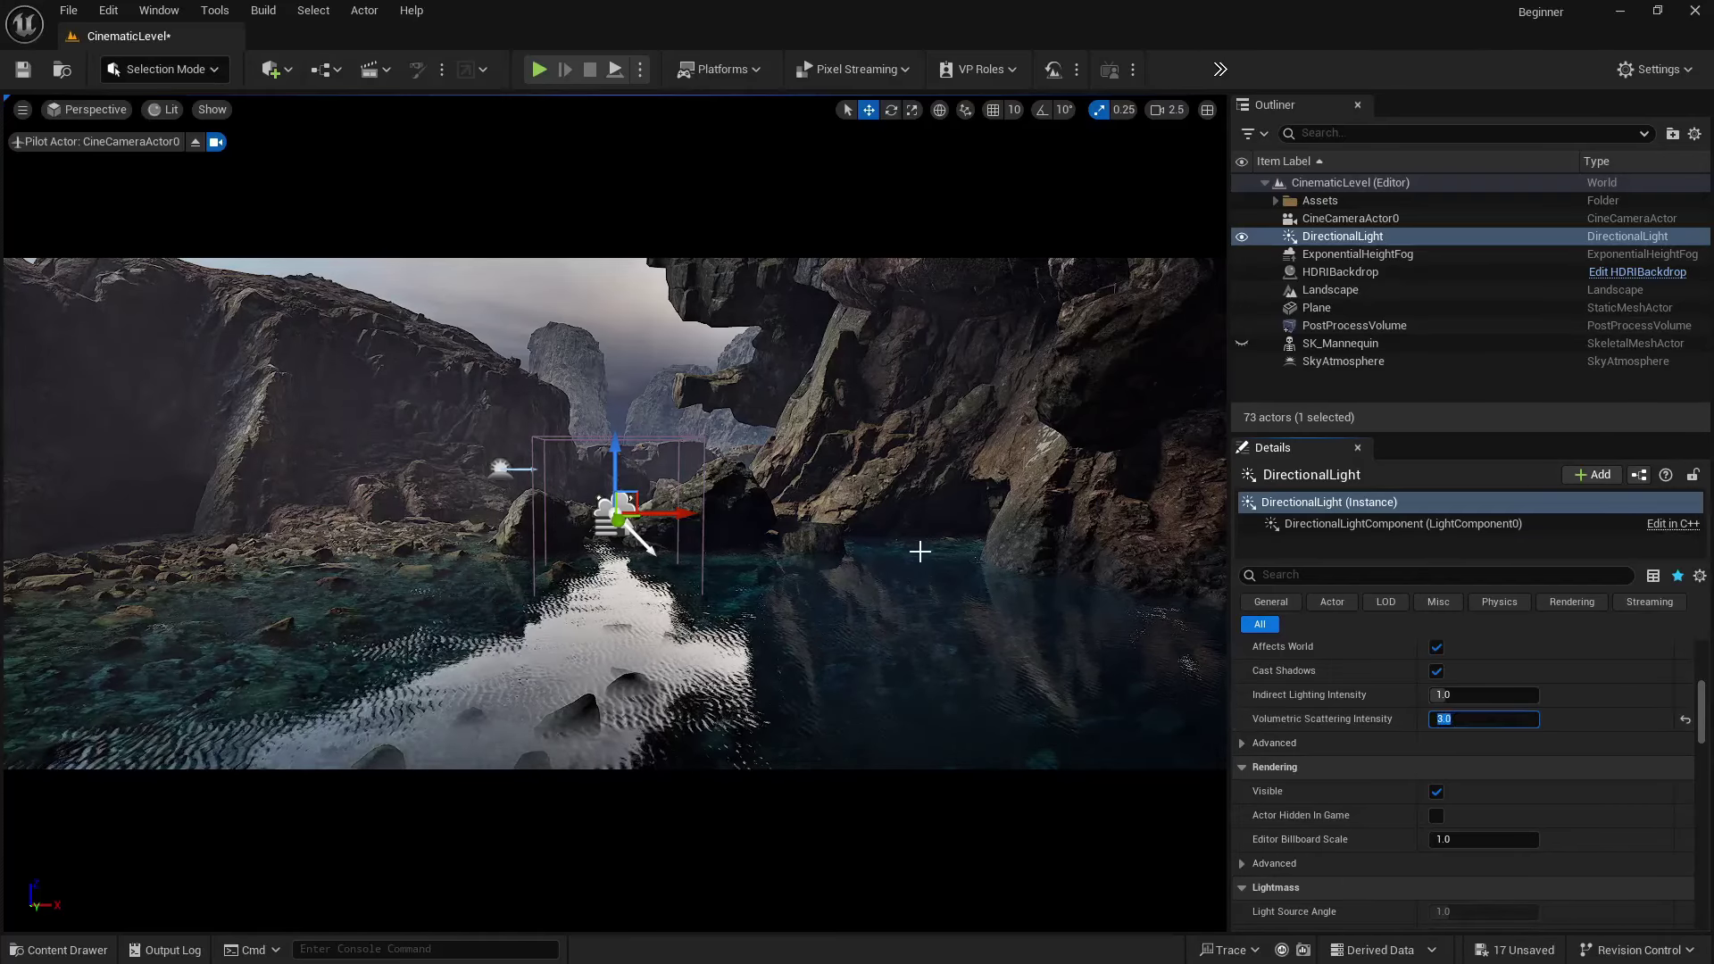
- Rotate the HDRIBackdrop about its Z axis to about -538° for a different part of the sky behind the cove
click(1346, 273)
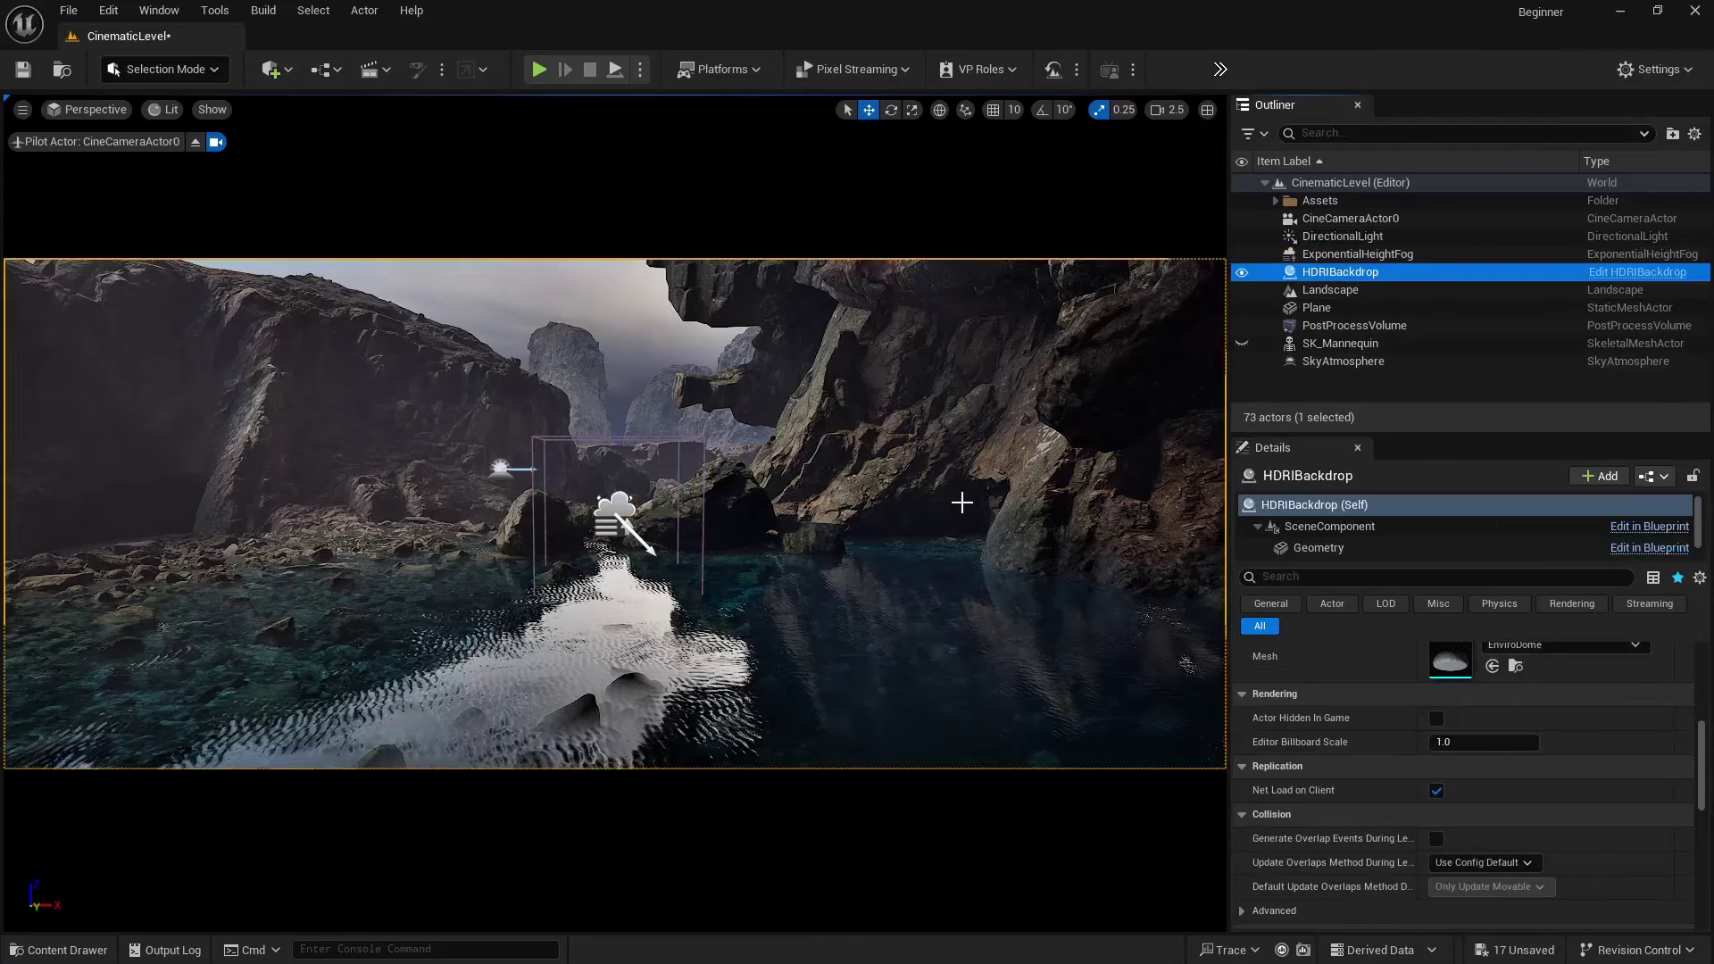
scroll(1411, 702, up, 5)
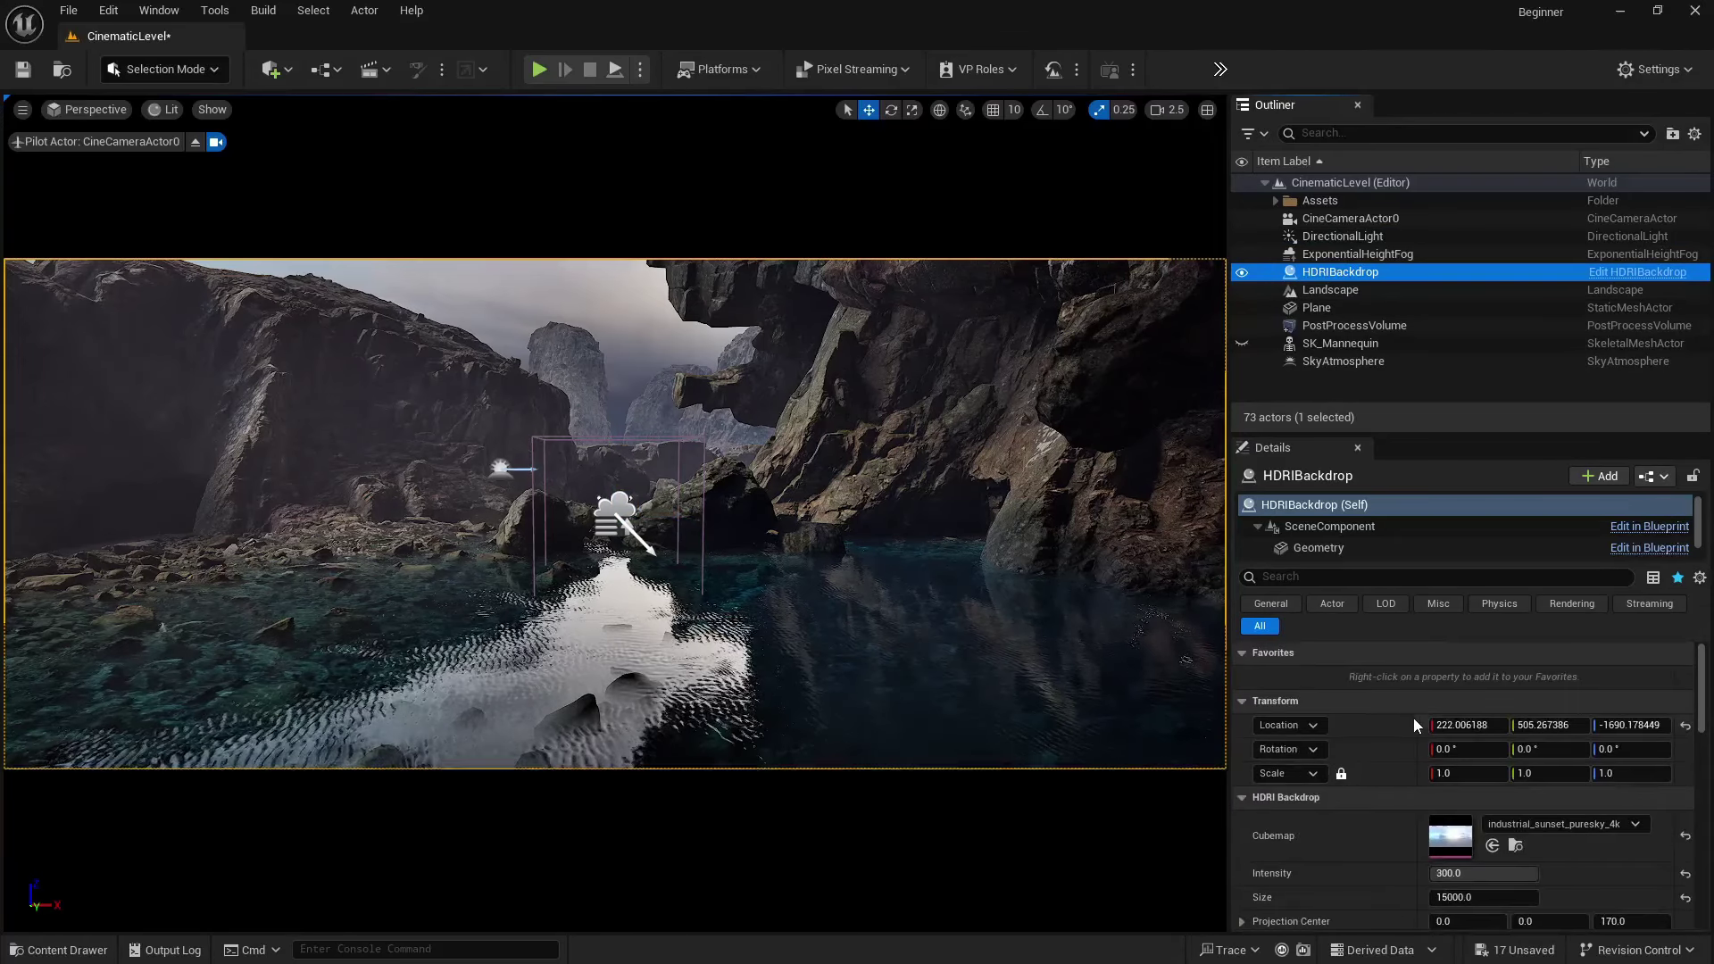
click(1631, 749)
drag(1632, 748, 1183, 749)
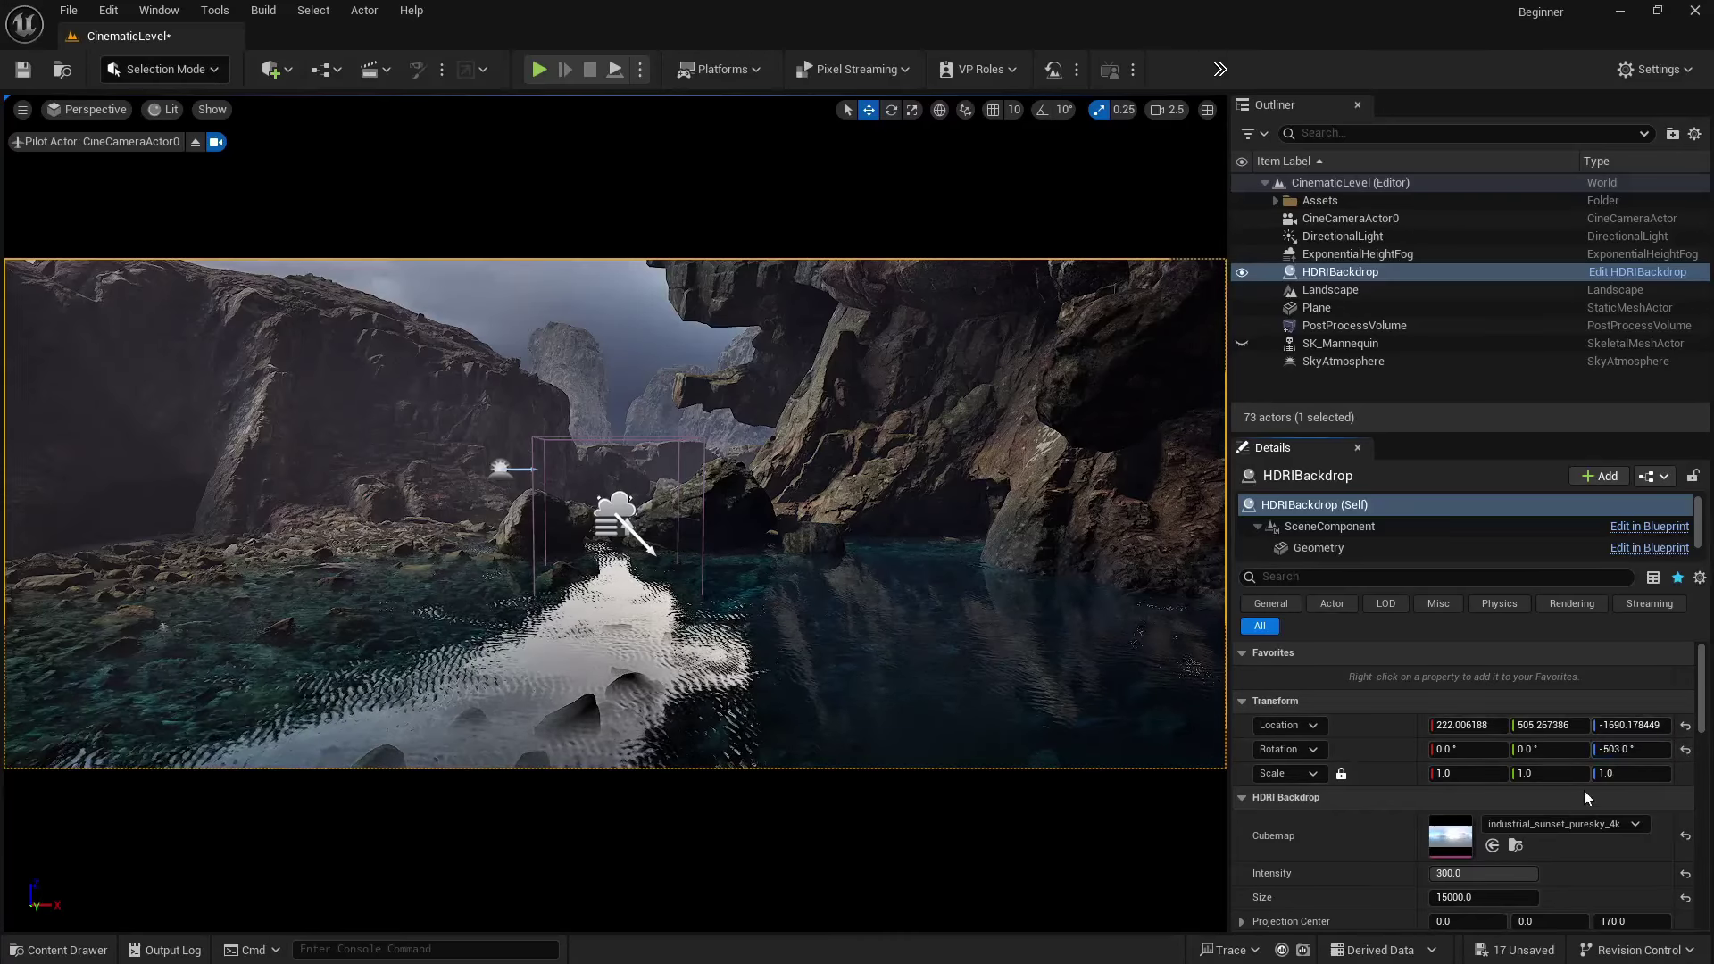
drag(1634, 749, 1589, 749)
drag(1631, 750, 1637, 750)
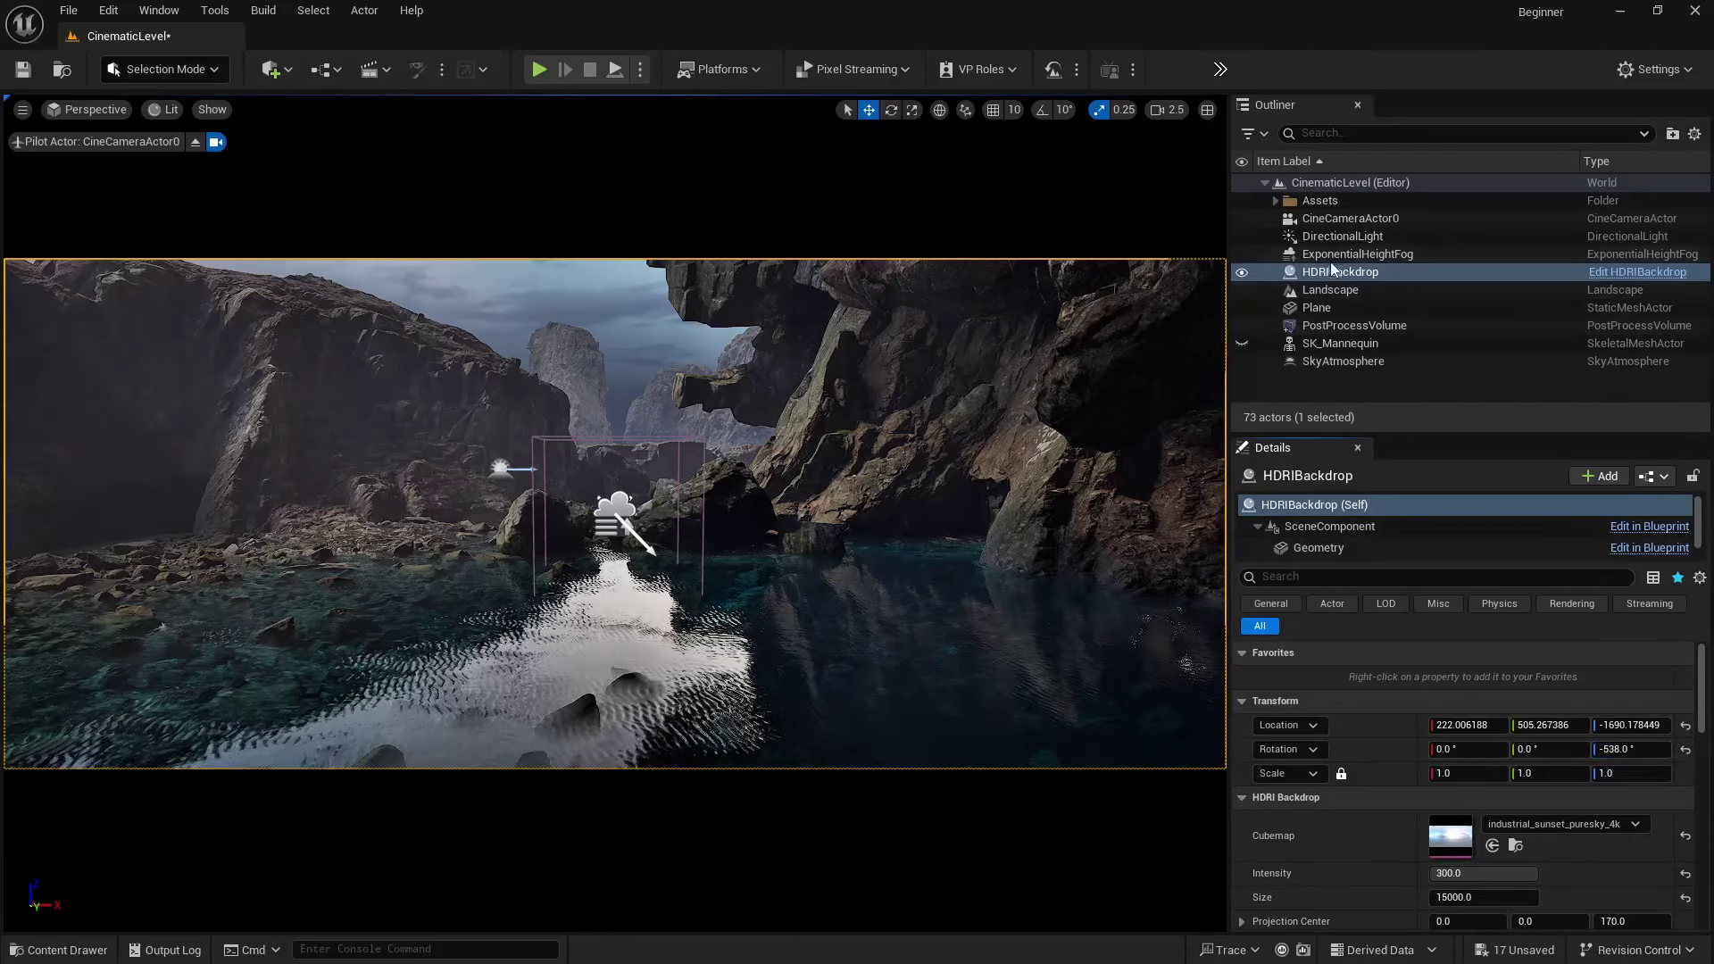
- Change the DirectionalLight's Light Color to a pale blue, about hex sRGB DCF4FFFF
click(1339, 237)
scroll(1426, 850, down, 2)
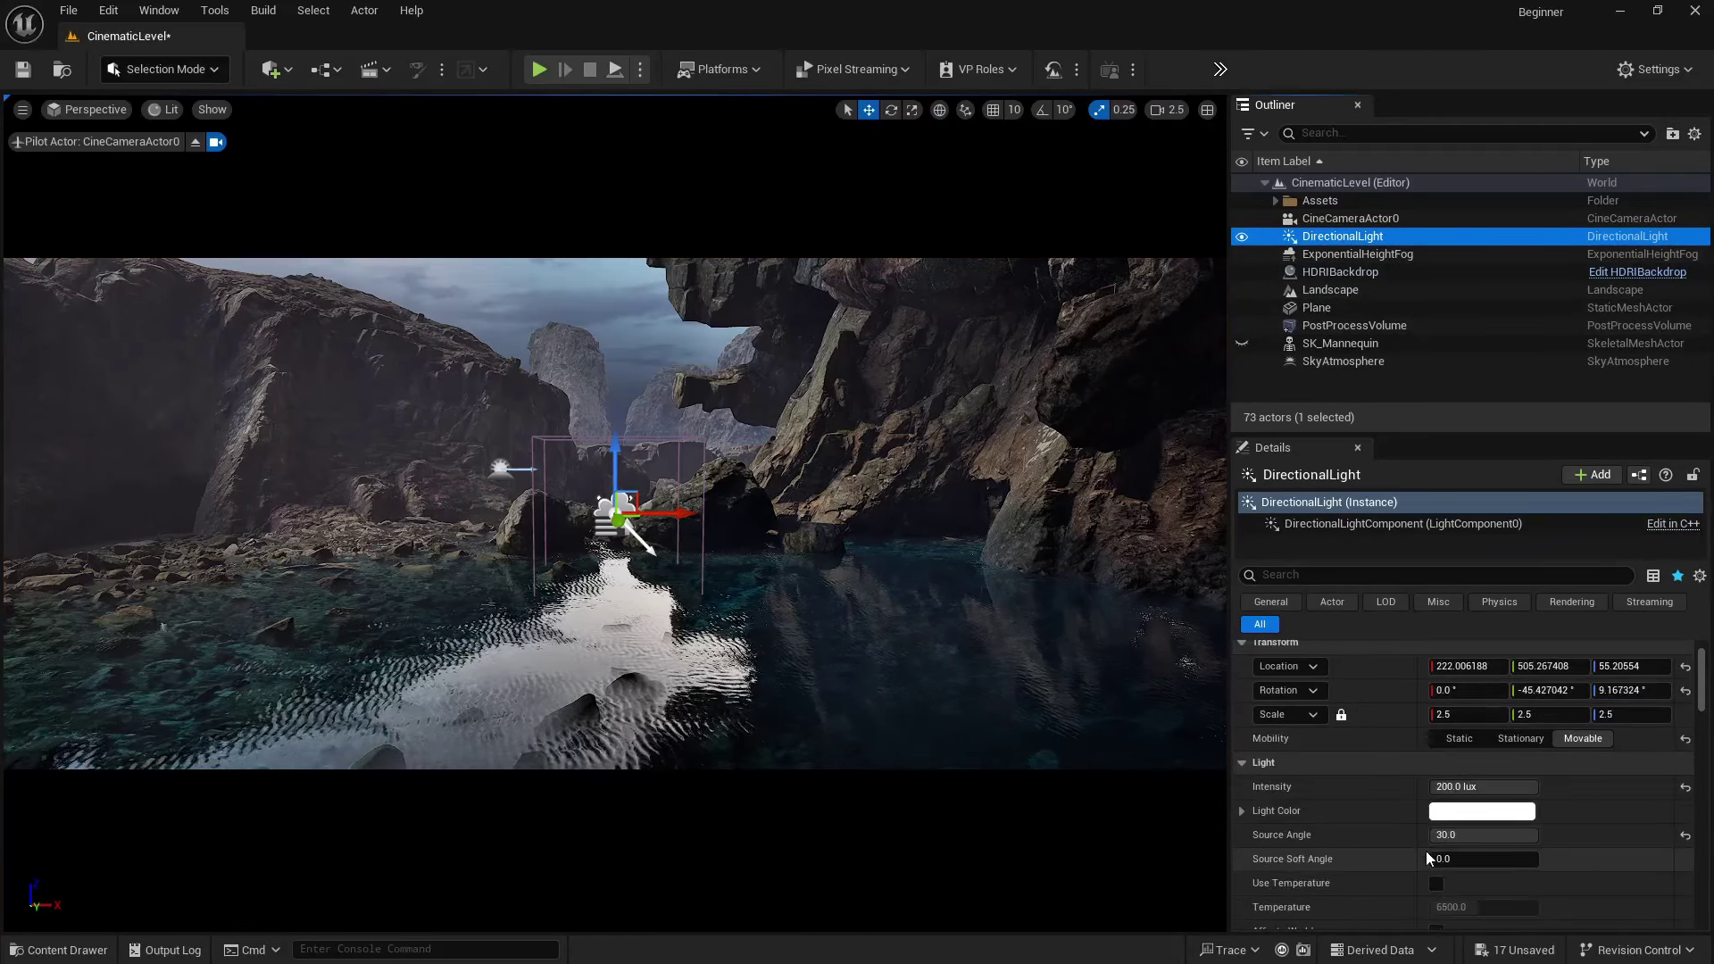
click(1463, 811)
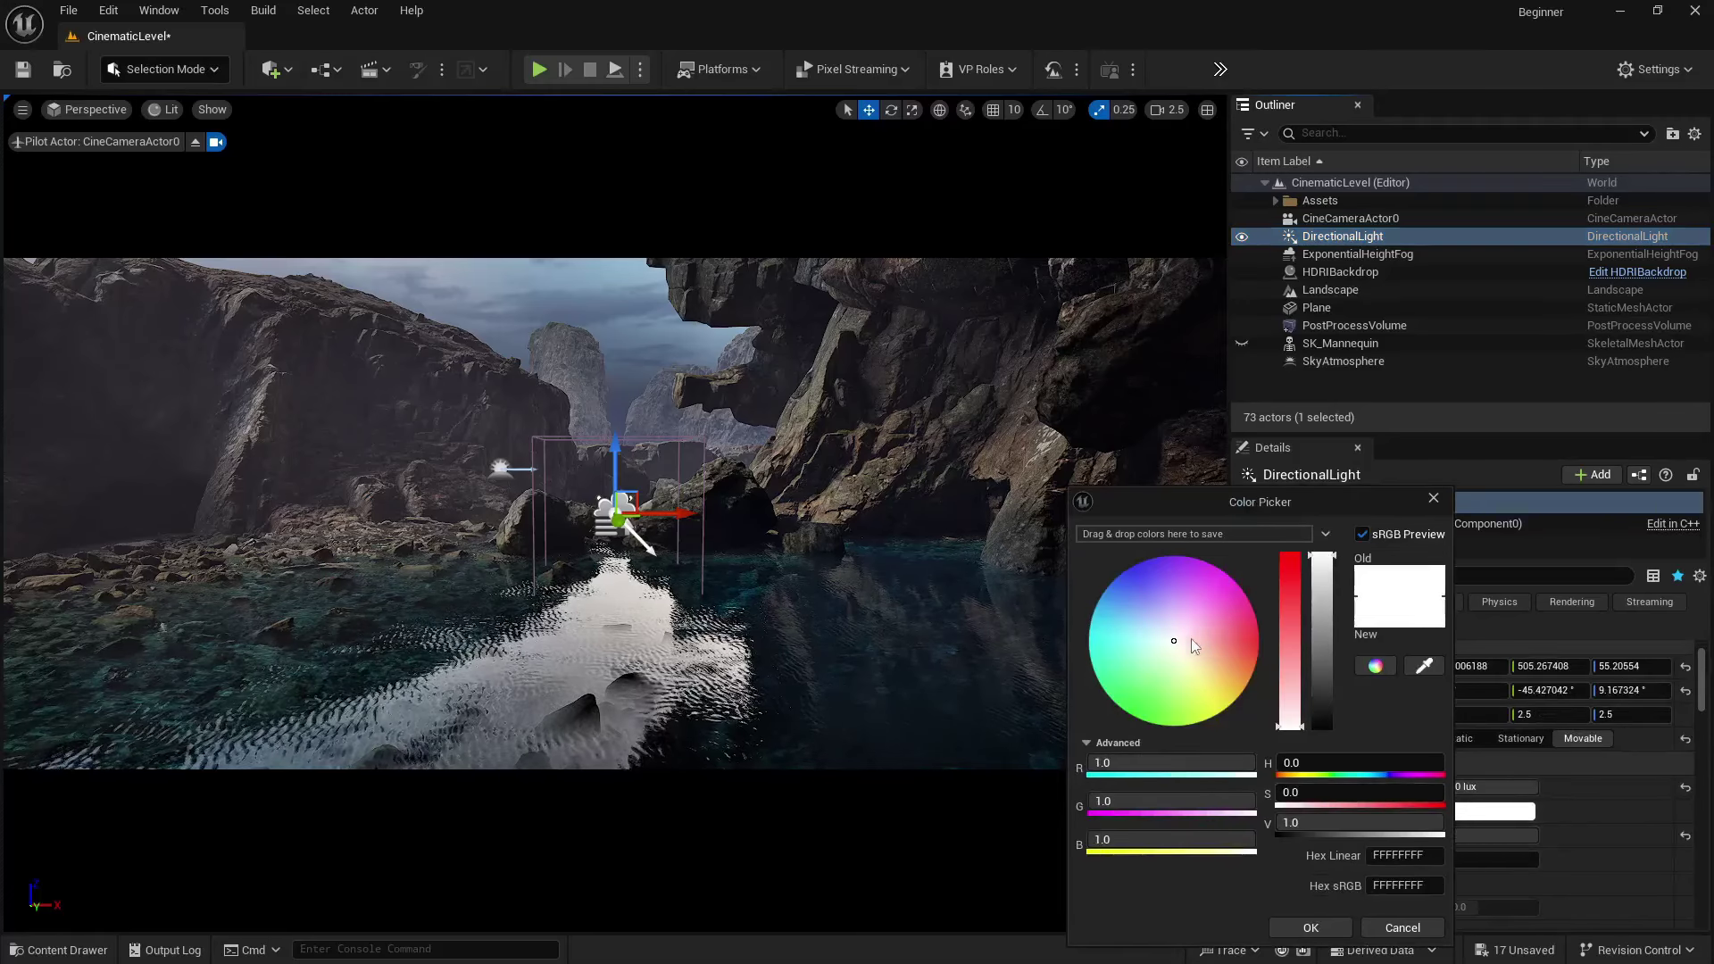
drag(1194, 645, 1150, 634)
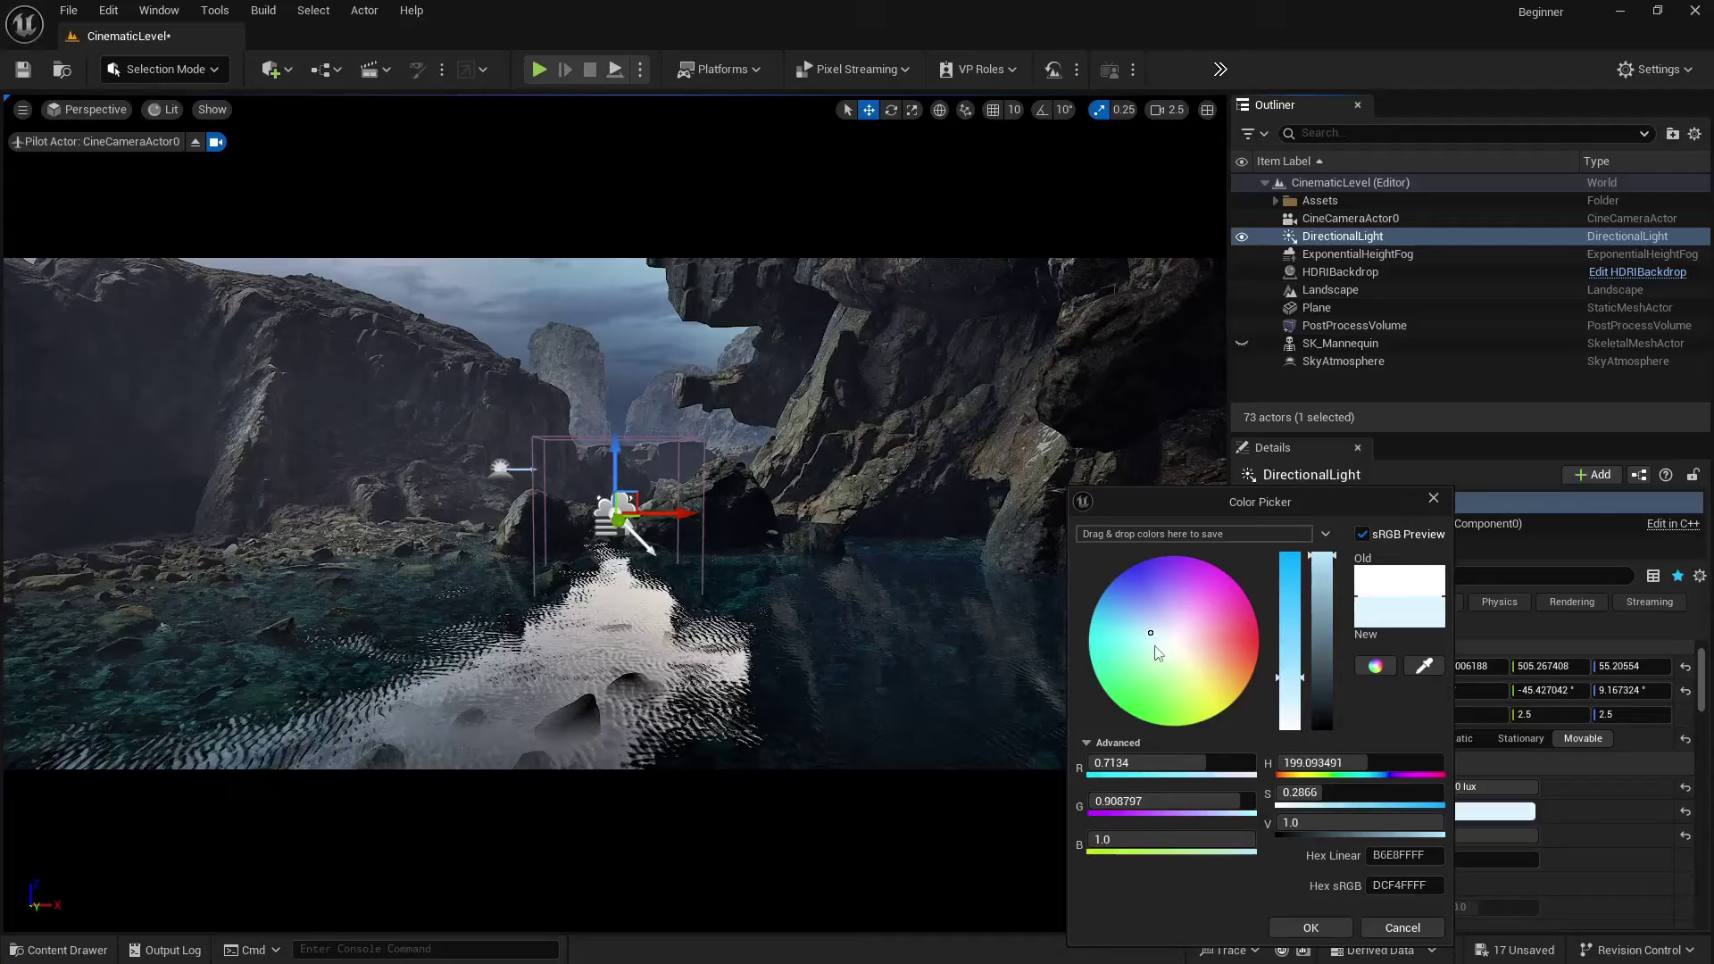
click(1311, 928)
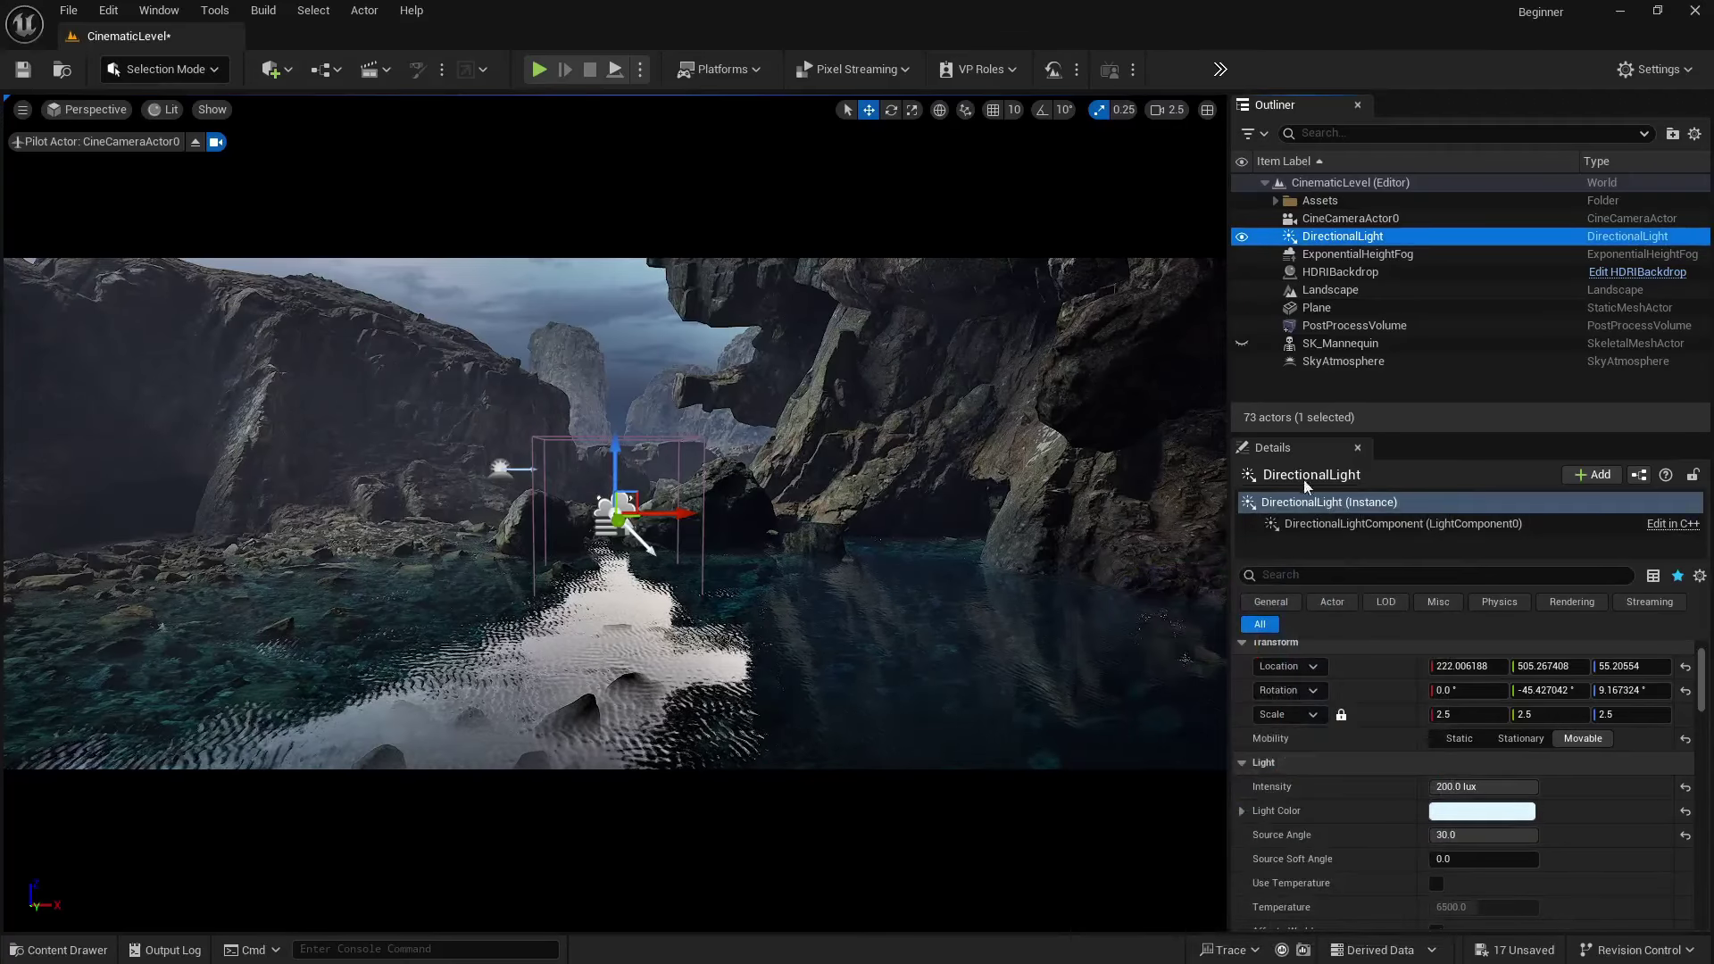
- In the PostProcessVolume's color grading, enable Temperature Type, Temp and Tint, choose Color Temperature and set Temp to about 6176
click(1353, 325)
scroll(1384, 748, down, 10)
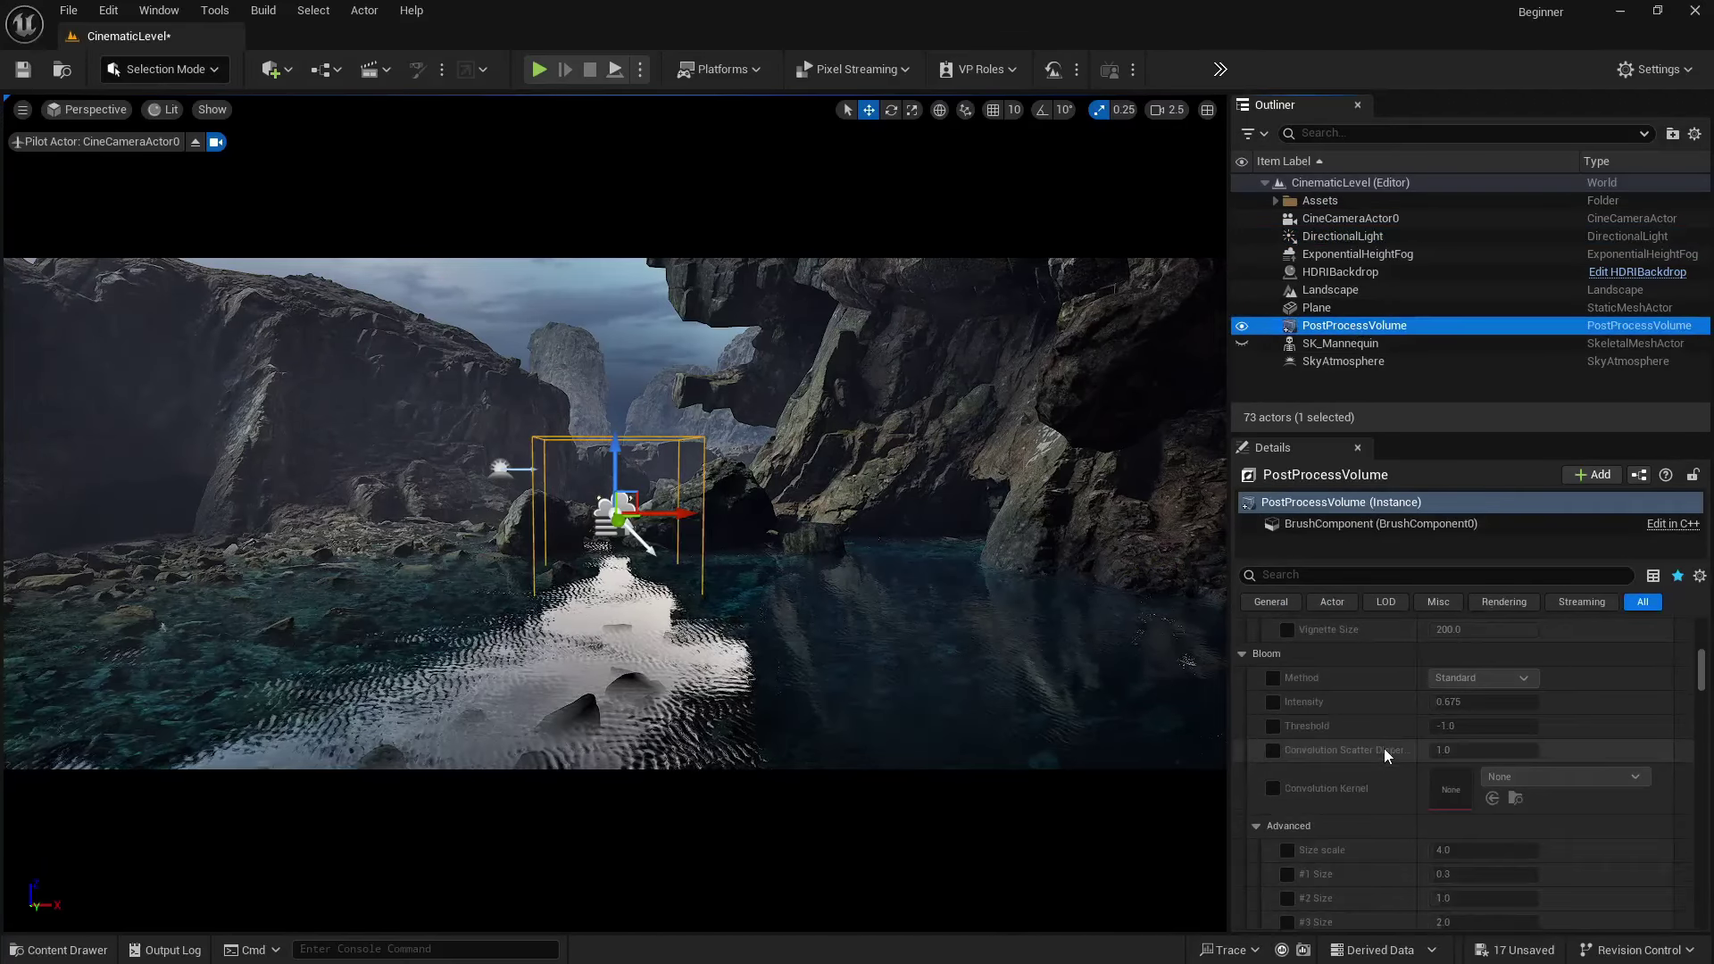
scroll(1384, 748, down, 8)
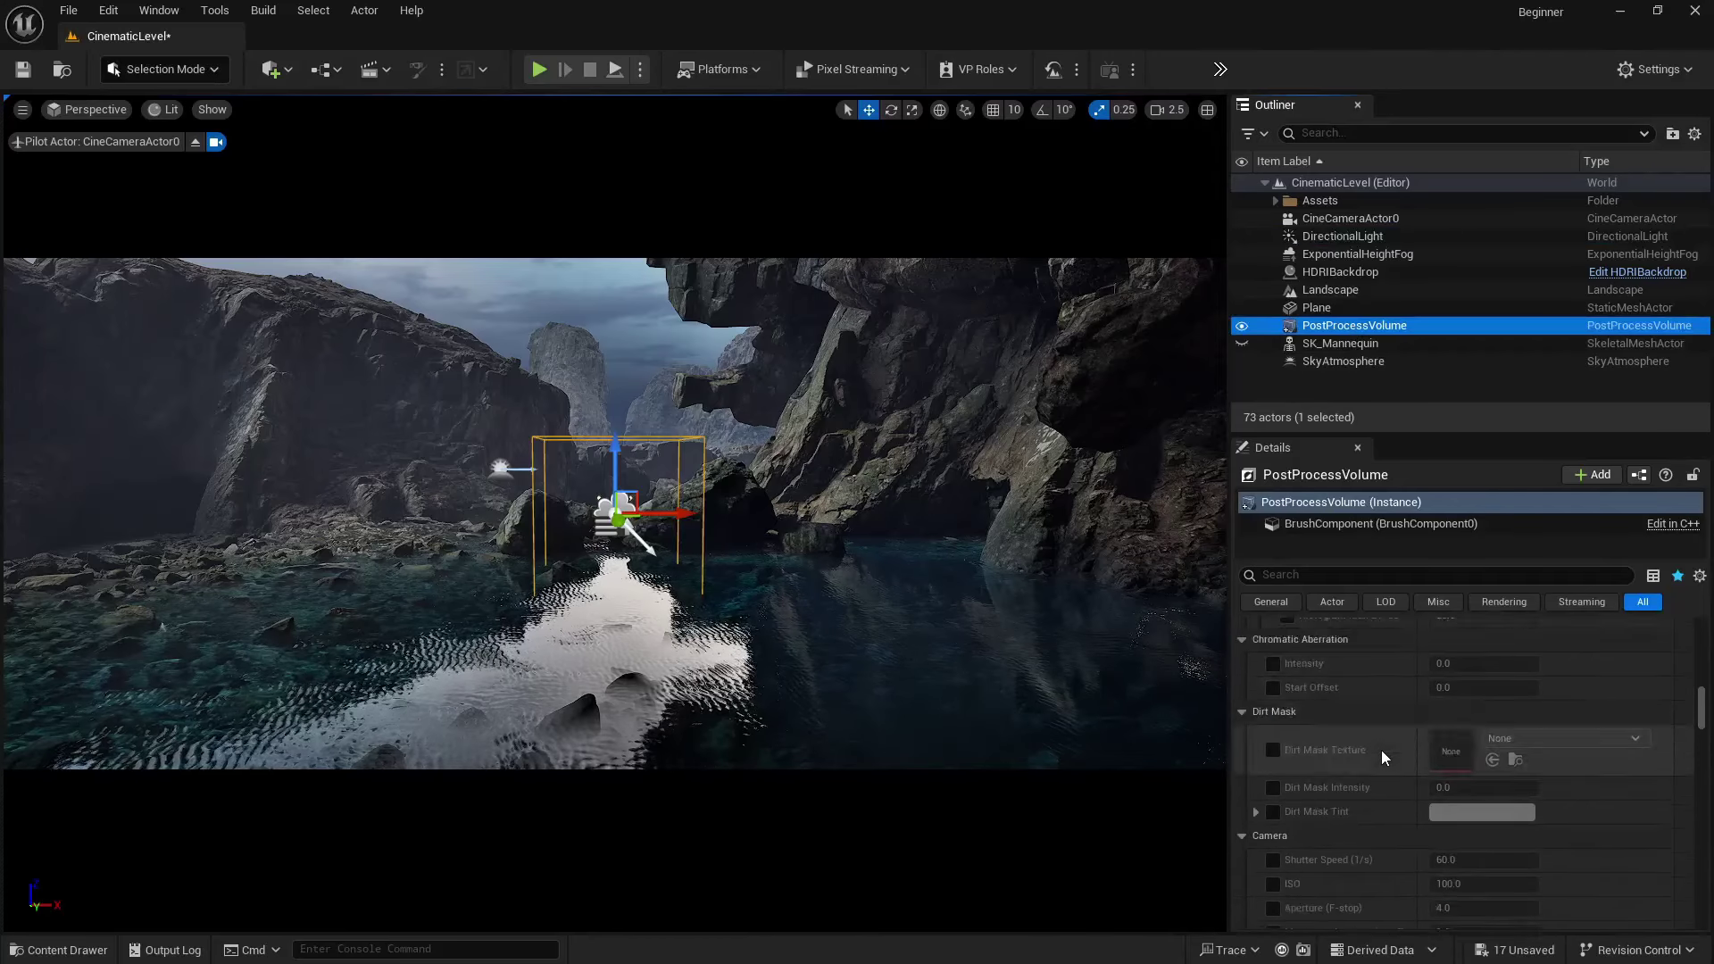
scroll(1380, 750, down, 8)
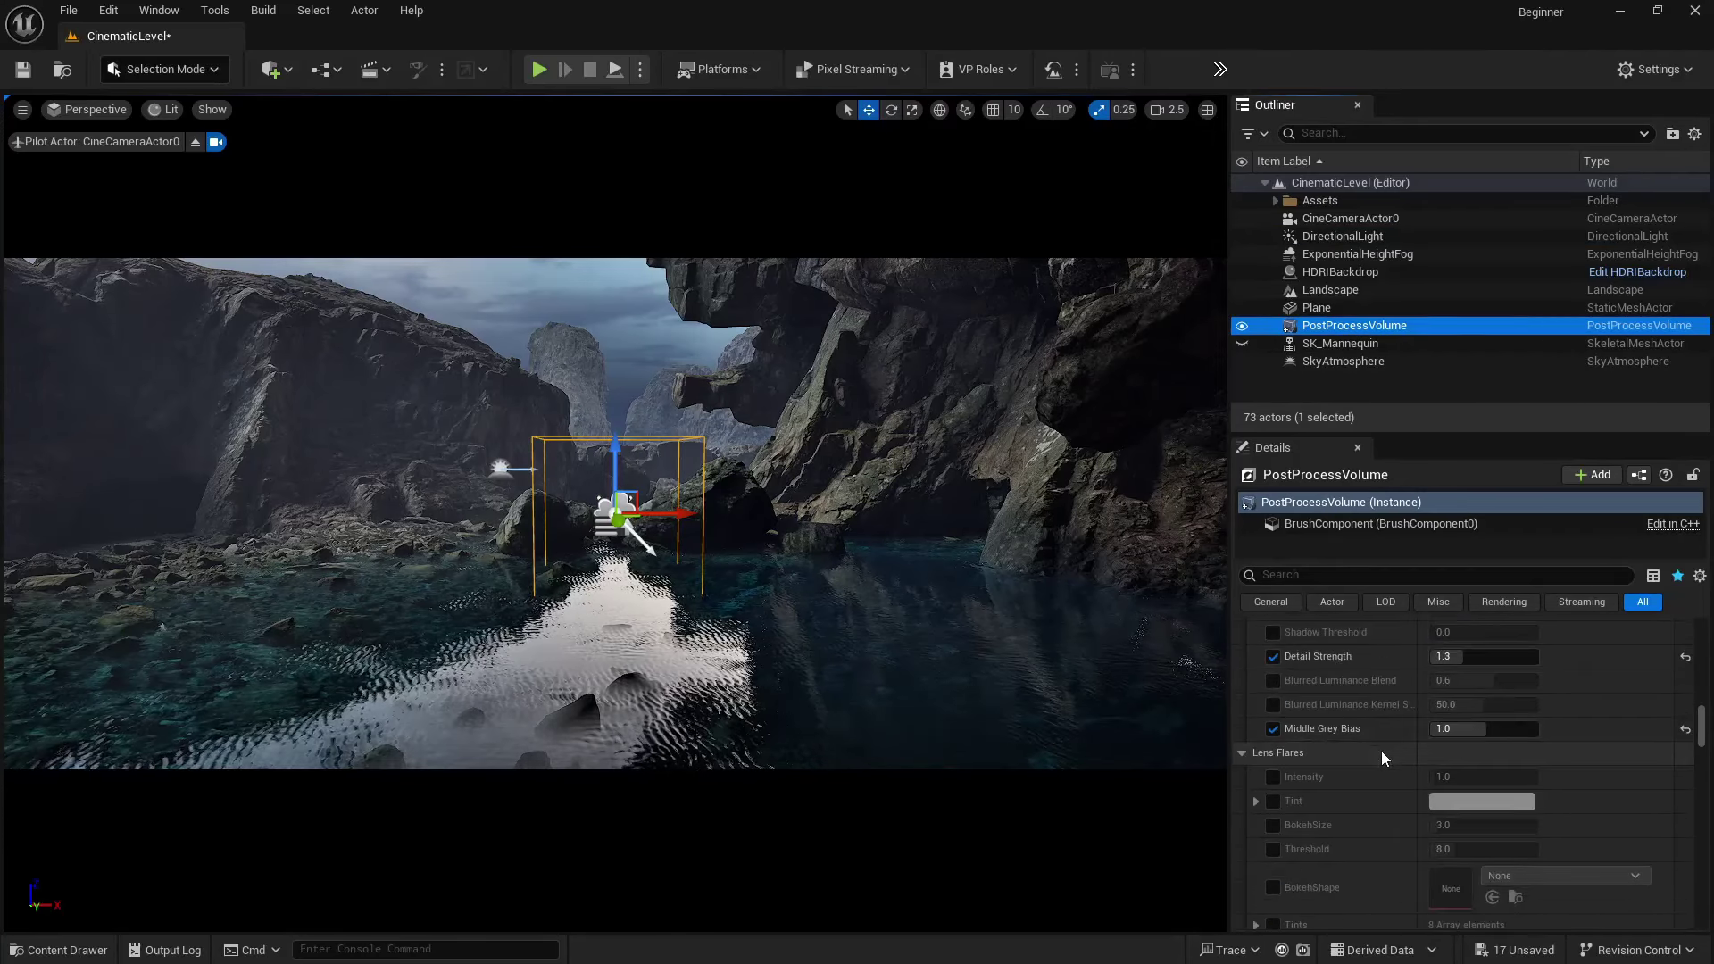
scroll(1379, 751, down, 5)
scroll(1379, 753, down, 3)
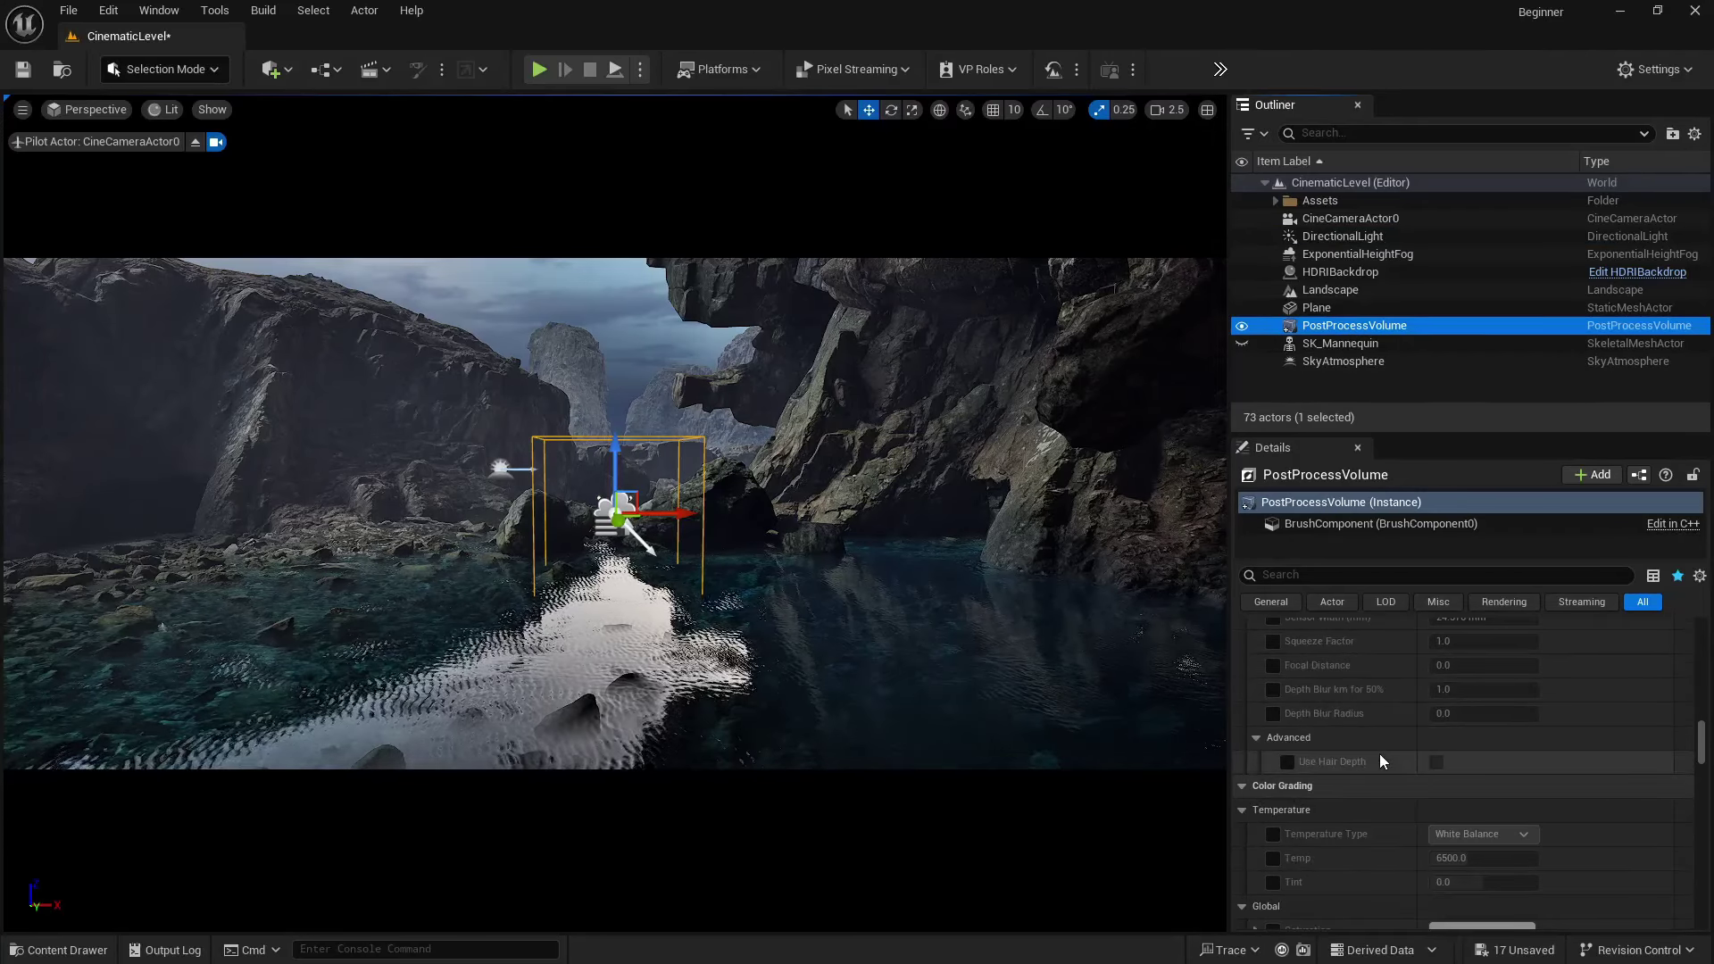
scroll(1379, 753, down, 5)
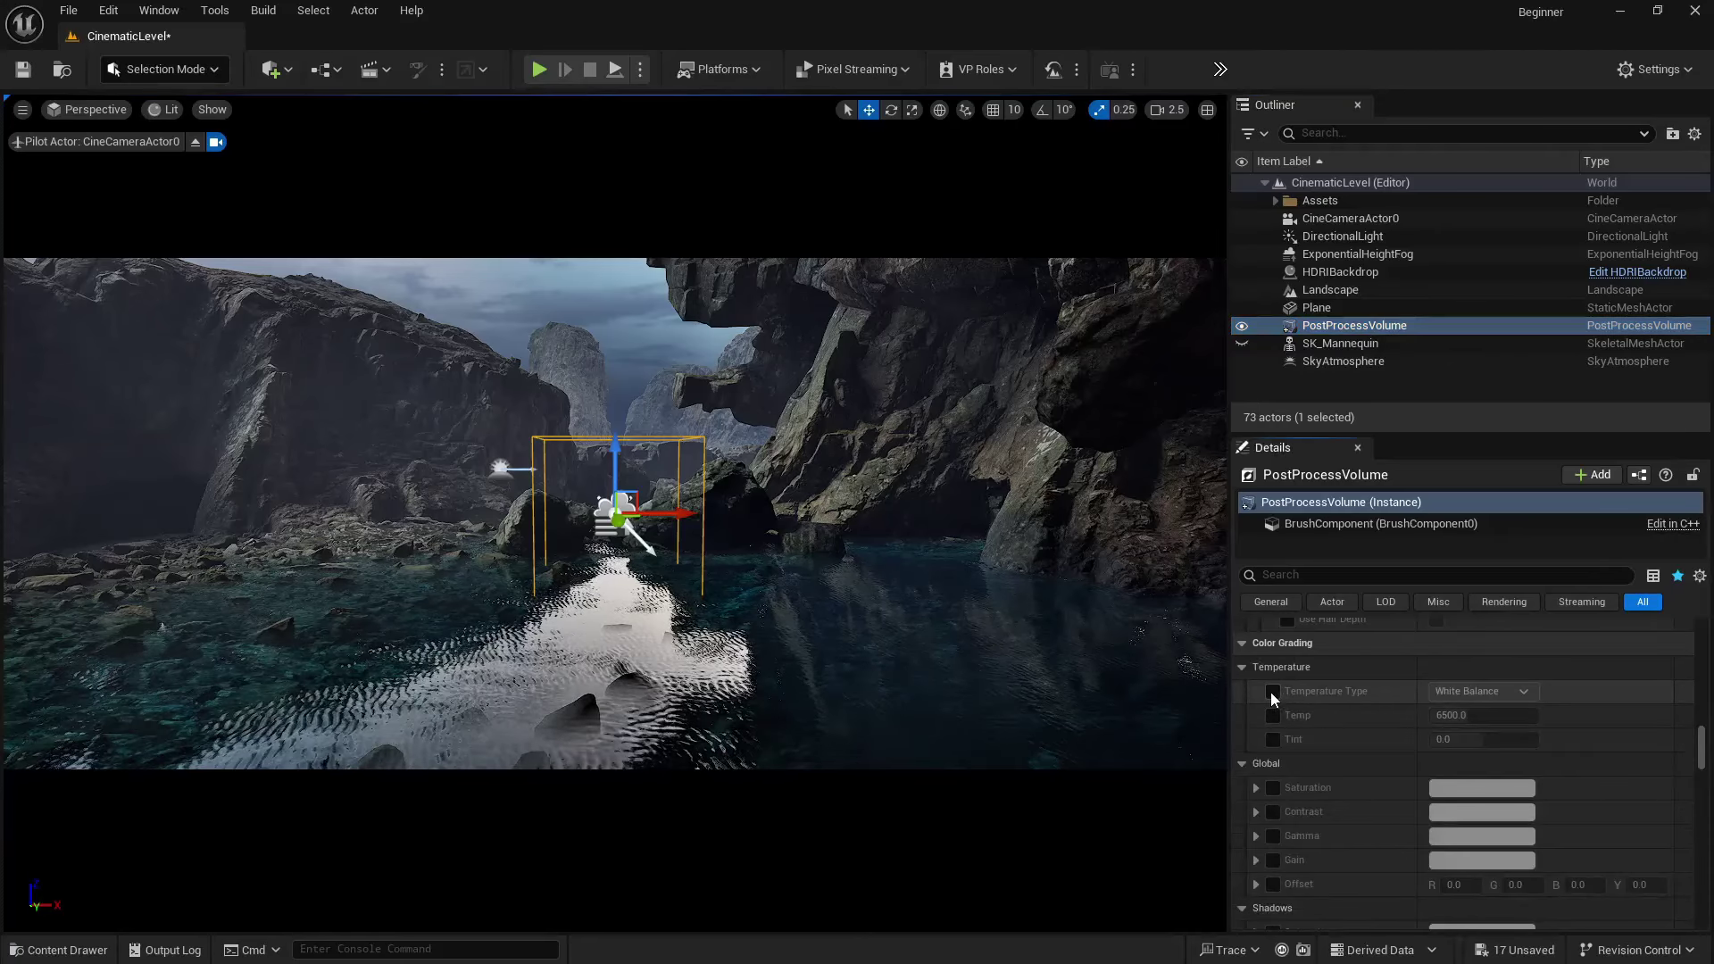
click(1272, 691)
click(1272, 715)
click(1273, 739)
click(1482, 691)
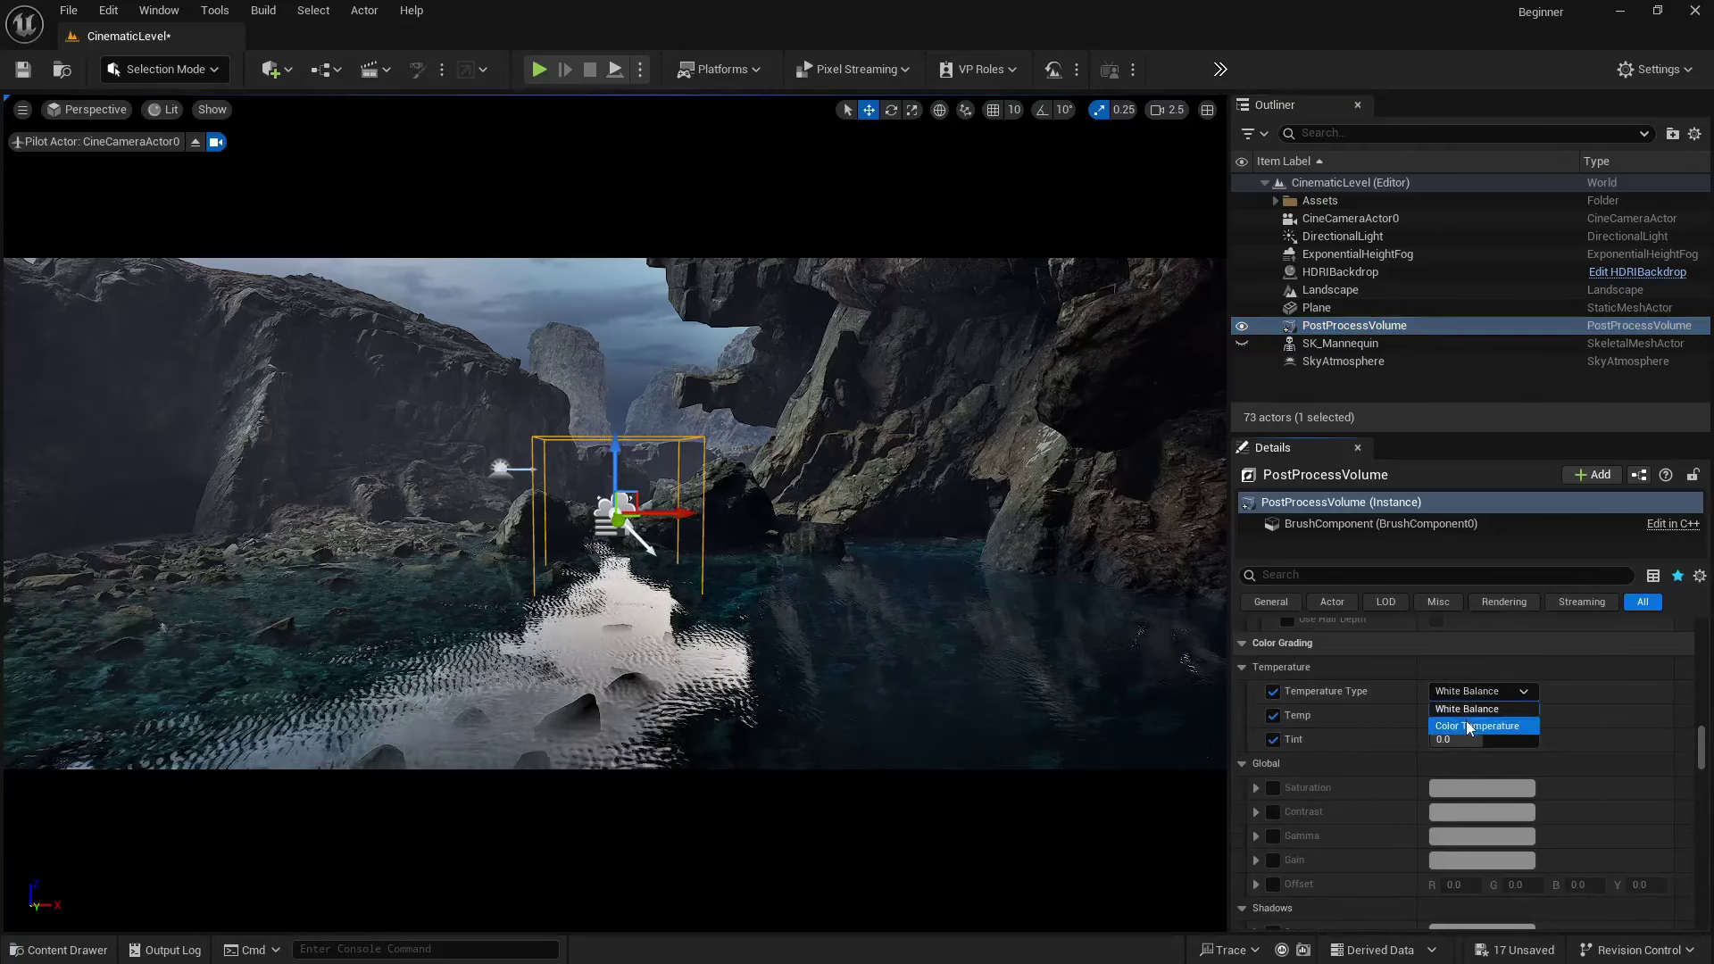
click(1469, 726)
double_click(1448, 715)
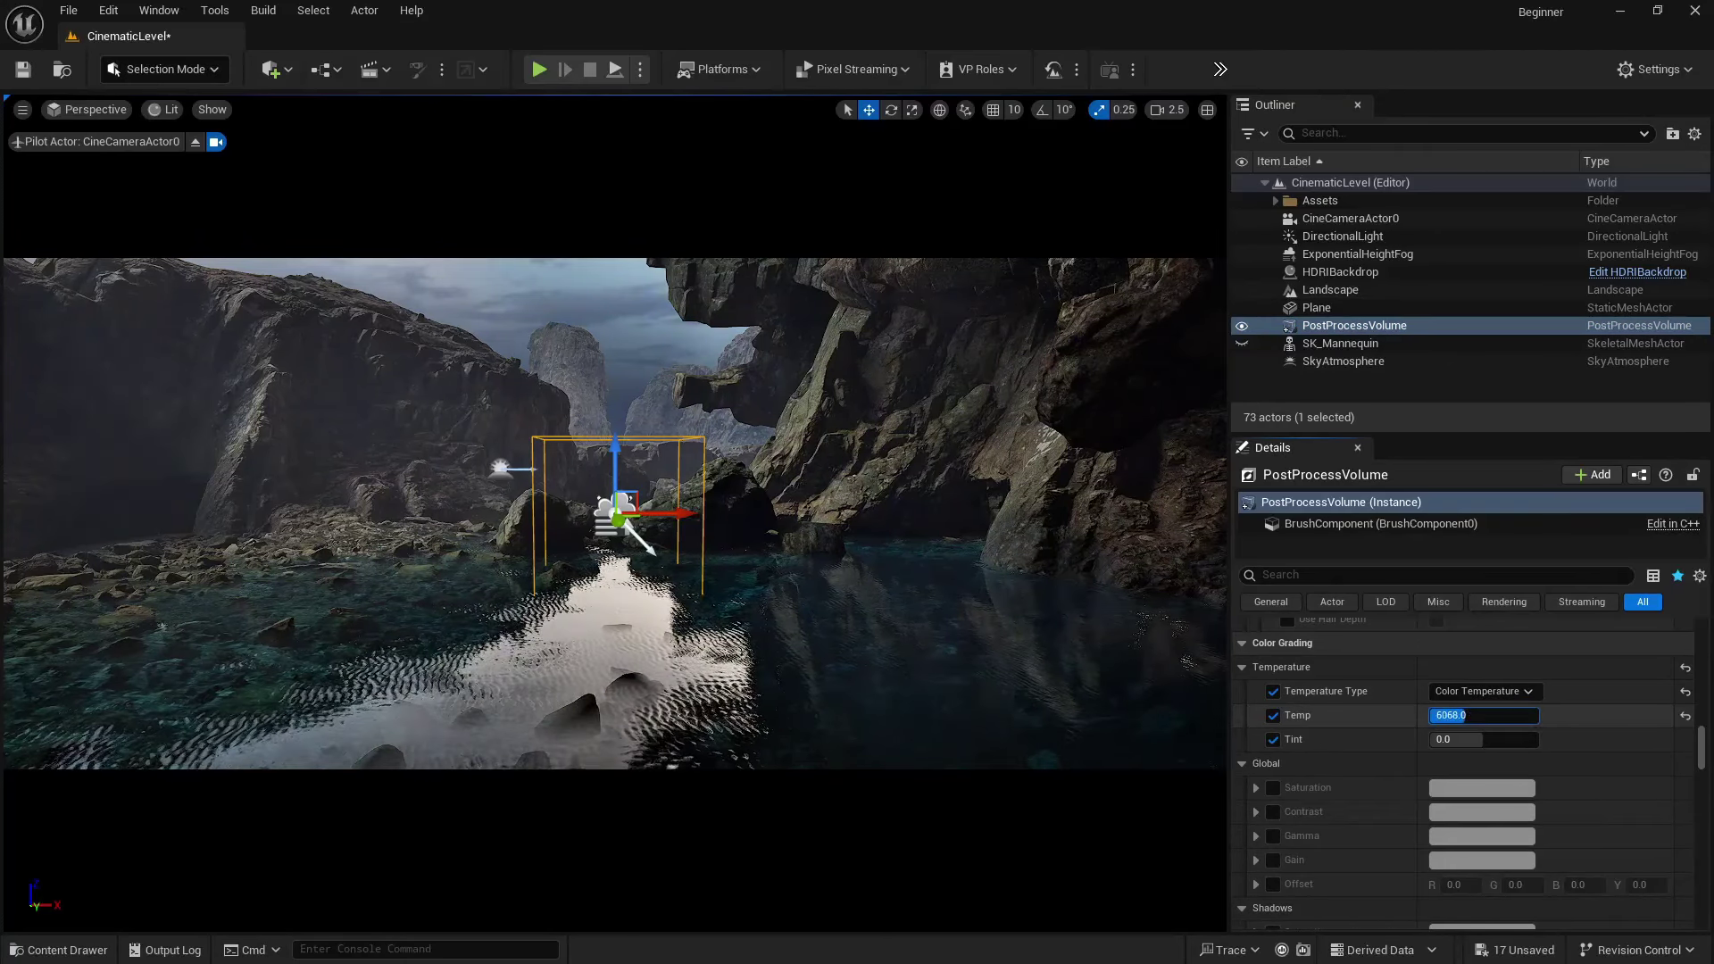
key(Return)
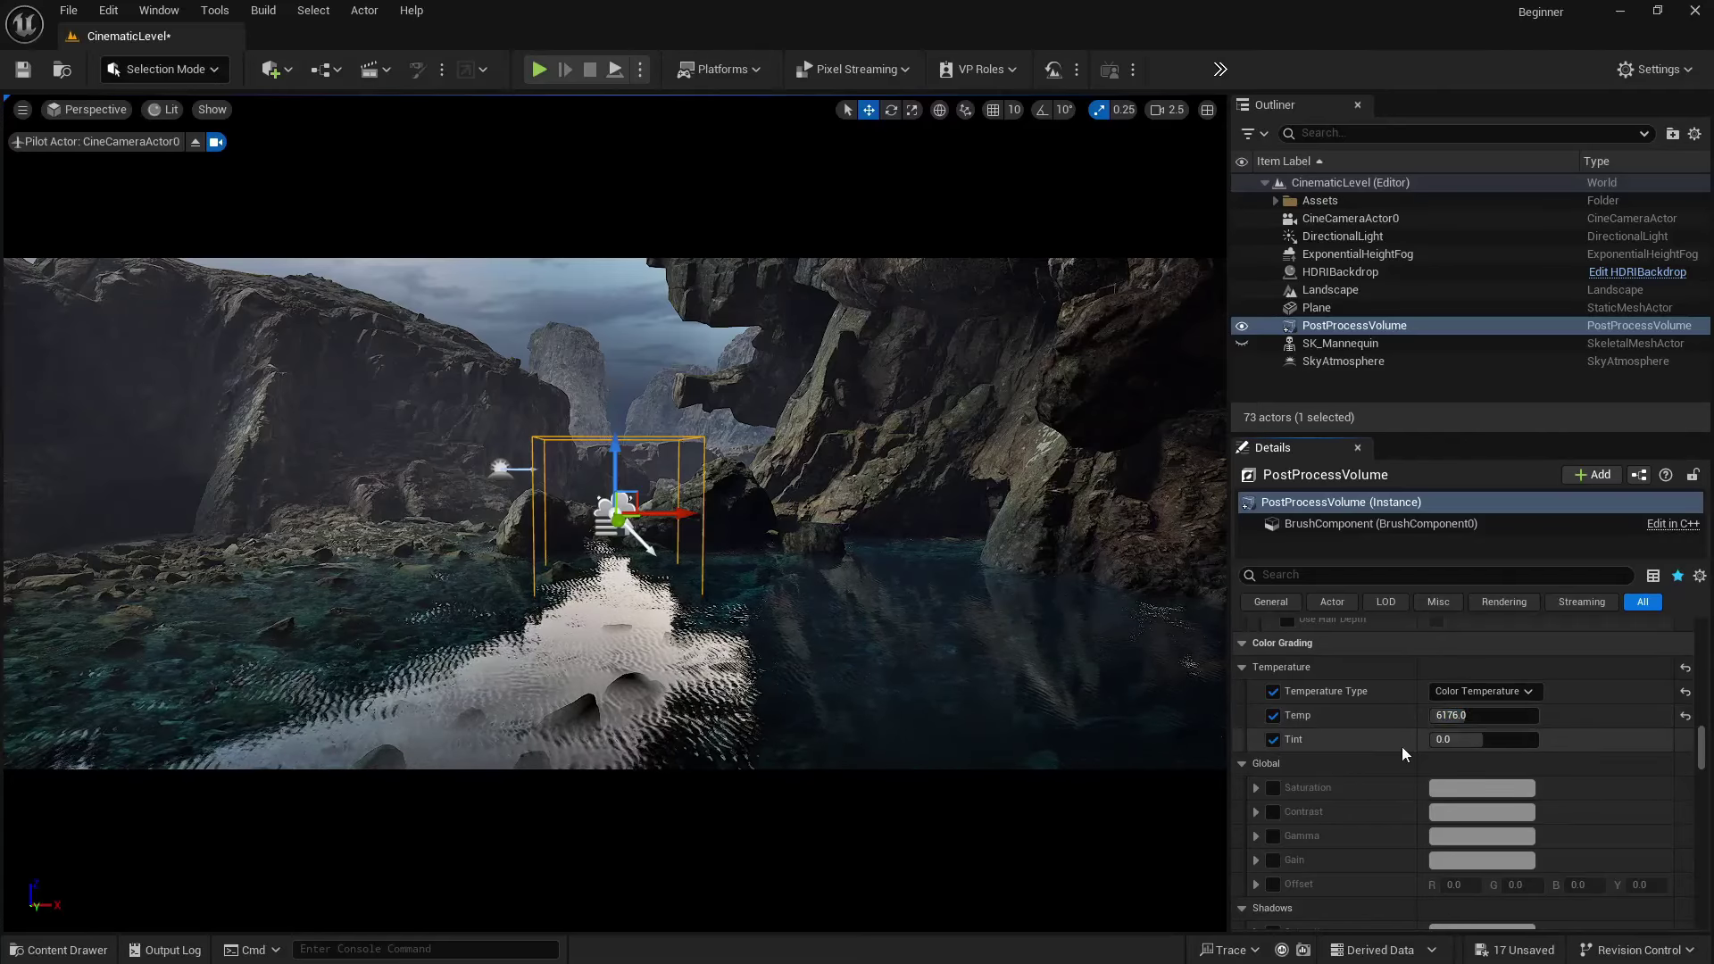
- Enable the PostProcessVolume's Midtones Gain and tint it slightly blue, about R 0.939, G 0.983, B 1.0
scroll(1393, 752, down, 3)
scroll(1294, 744, down, 9)
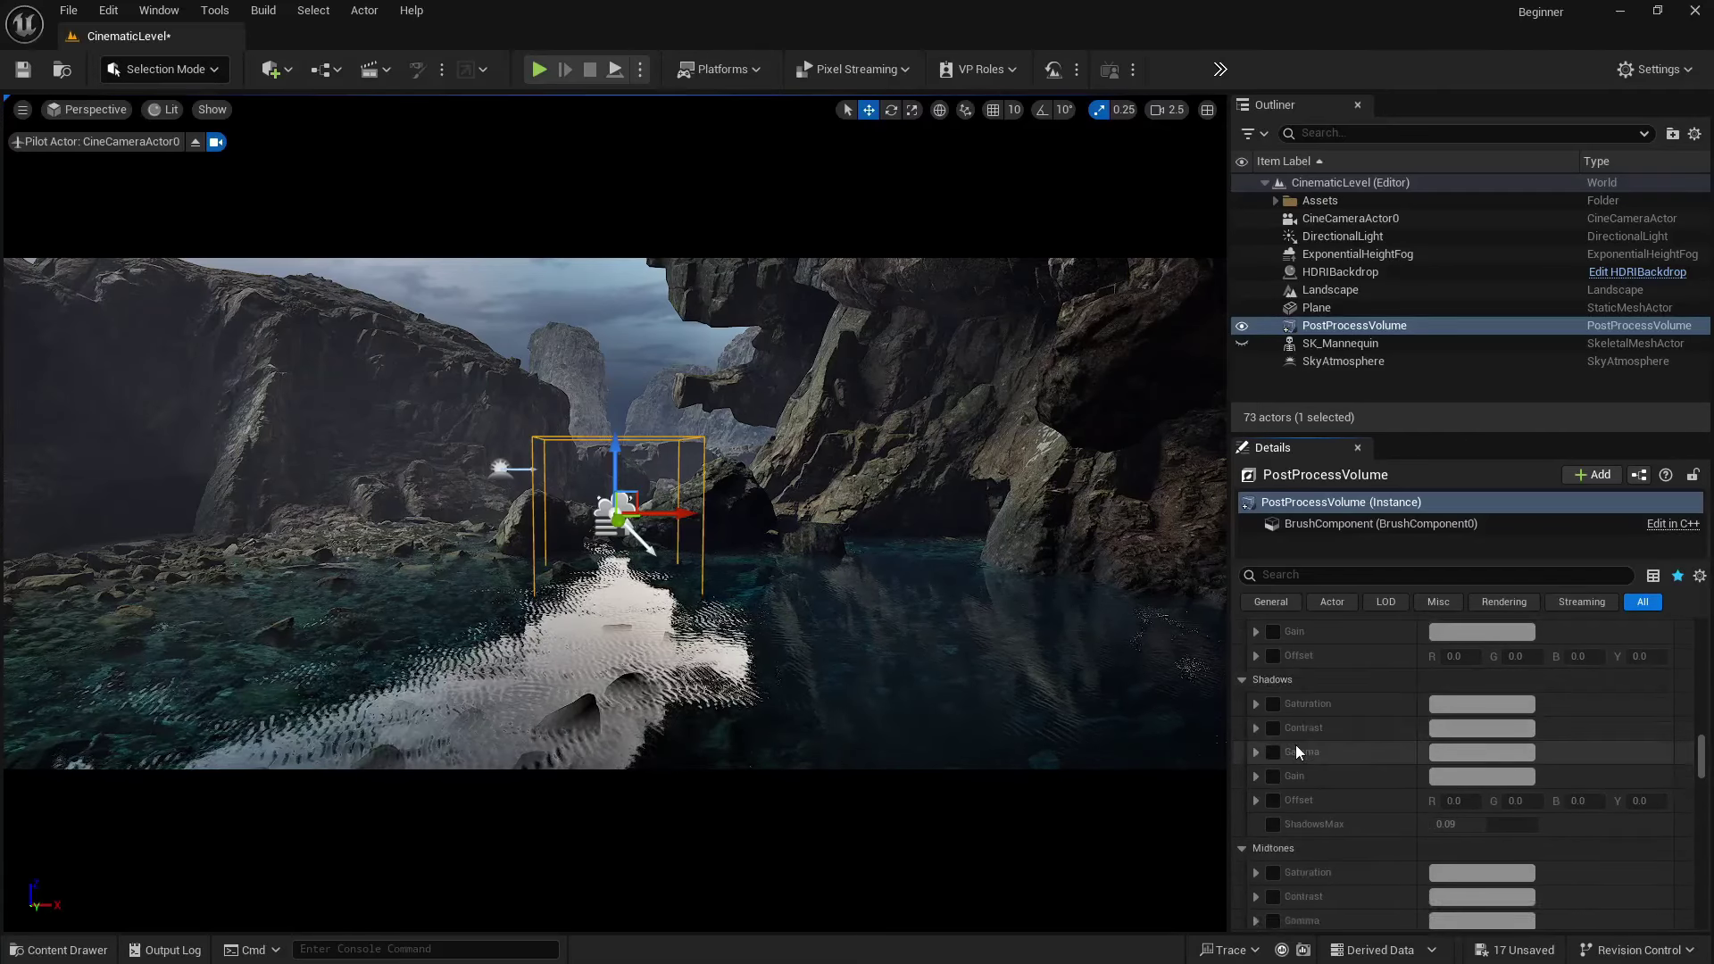
scroll(1294, 746, down, 3)
click(1273, 745)
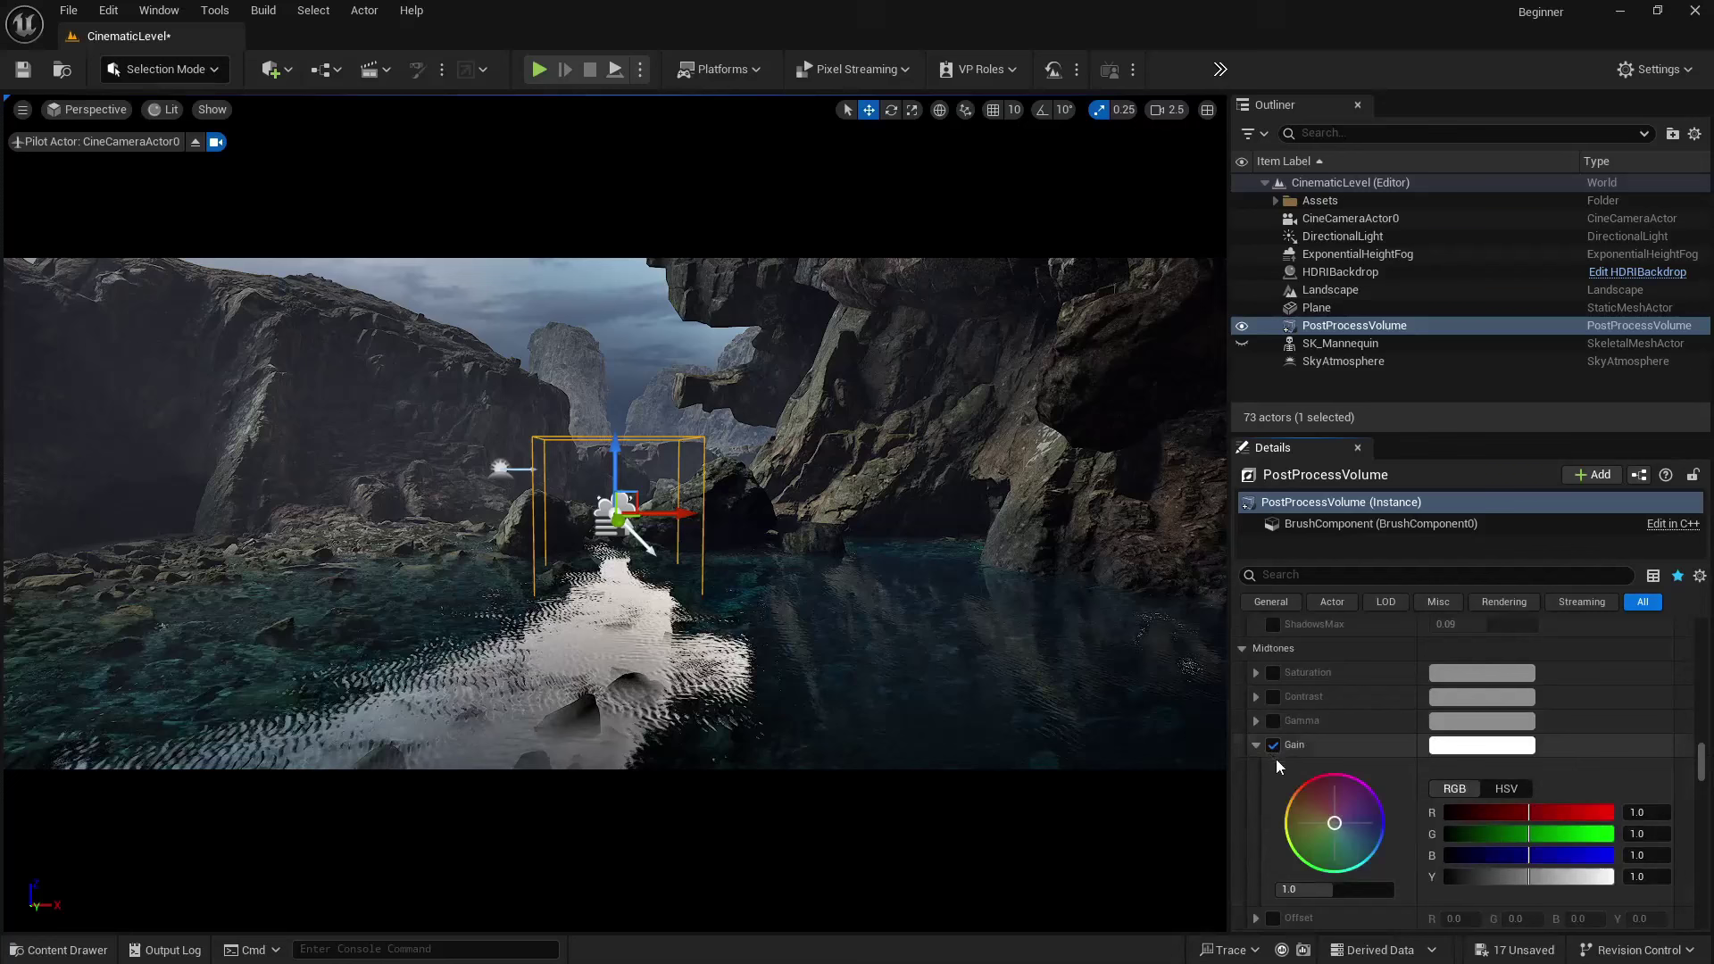
mouse_move(1332, 822)
mouse_down()
mouse_move(1359, 838)
mouse_move(1329, 834)
mouse_up()
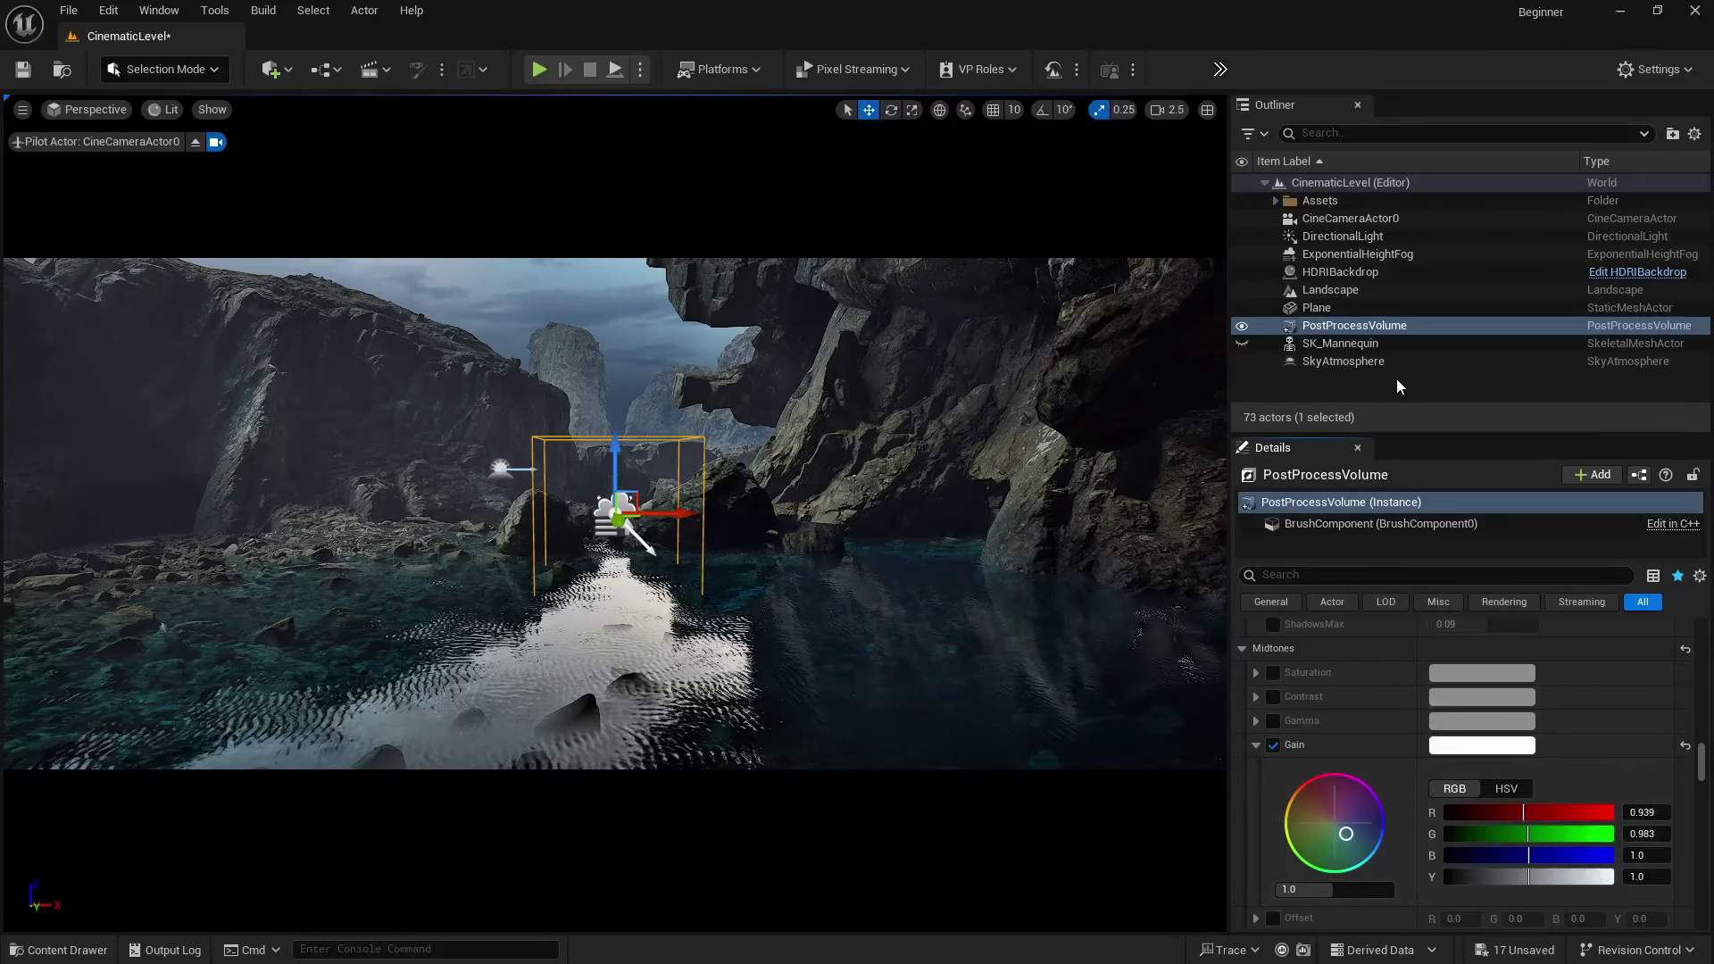
- Change the ExponentialHeightFog's volumetric Albedo to a light blue, about hex sRGB C4D6FFFF
click(1352, 254)
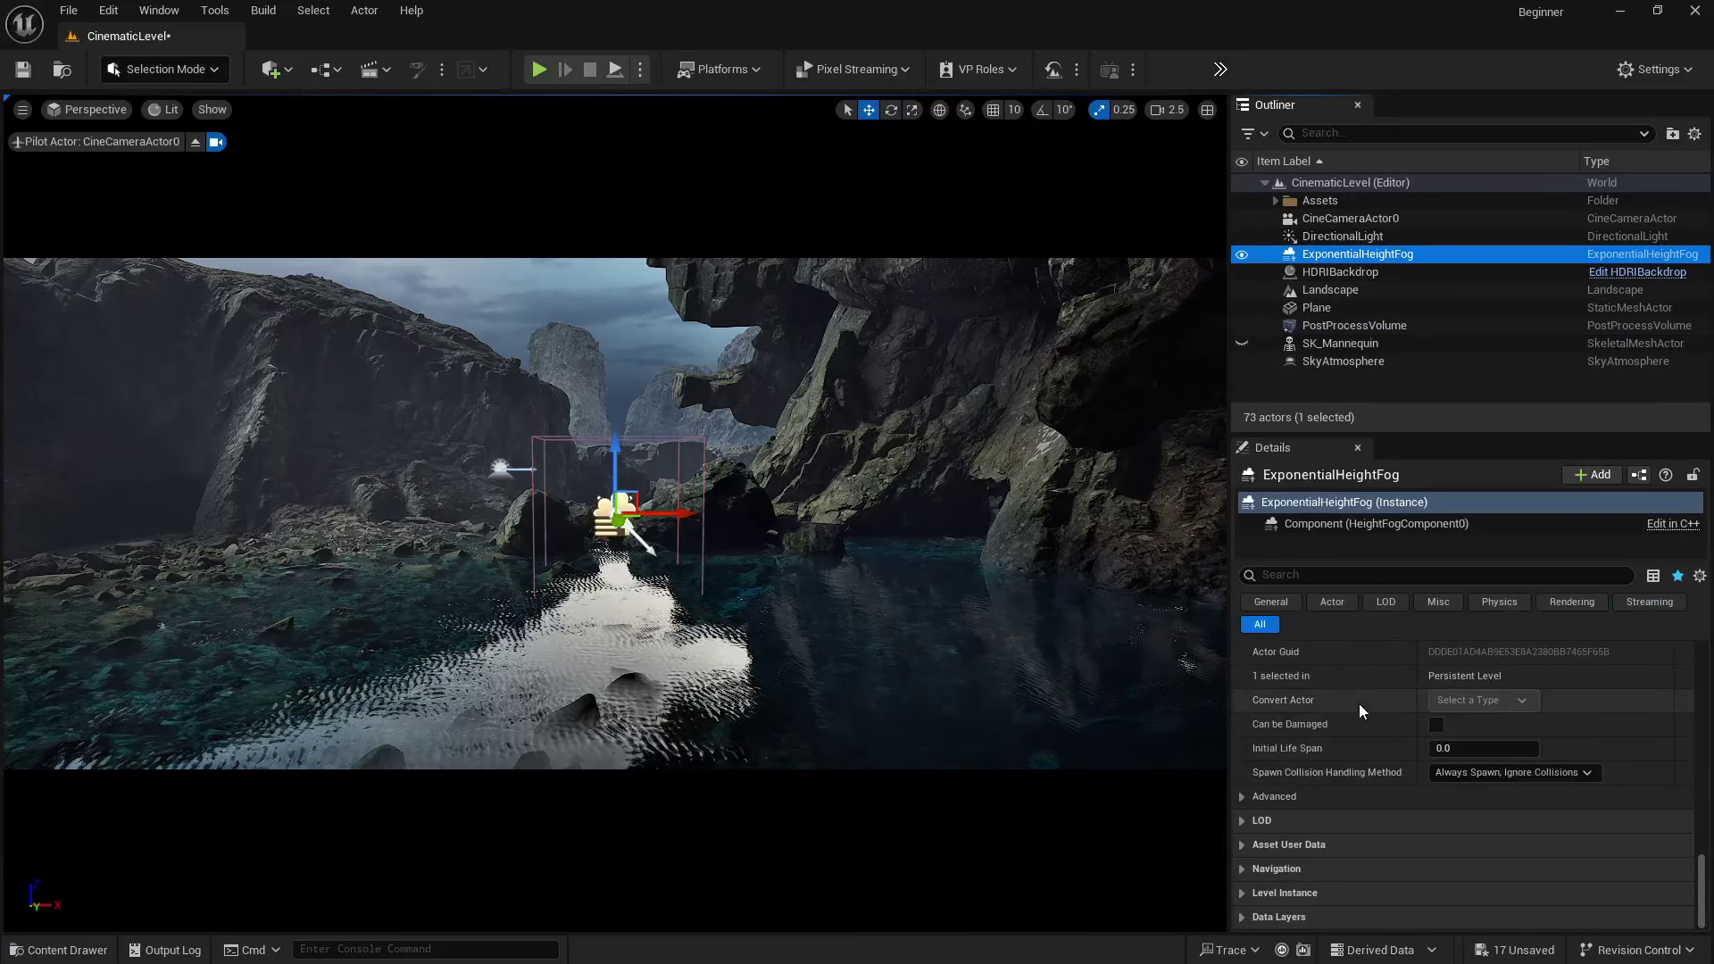
scroll(1359, 705, down, 10)
scroll(1359, 703, up, 6)
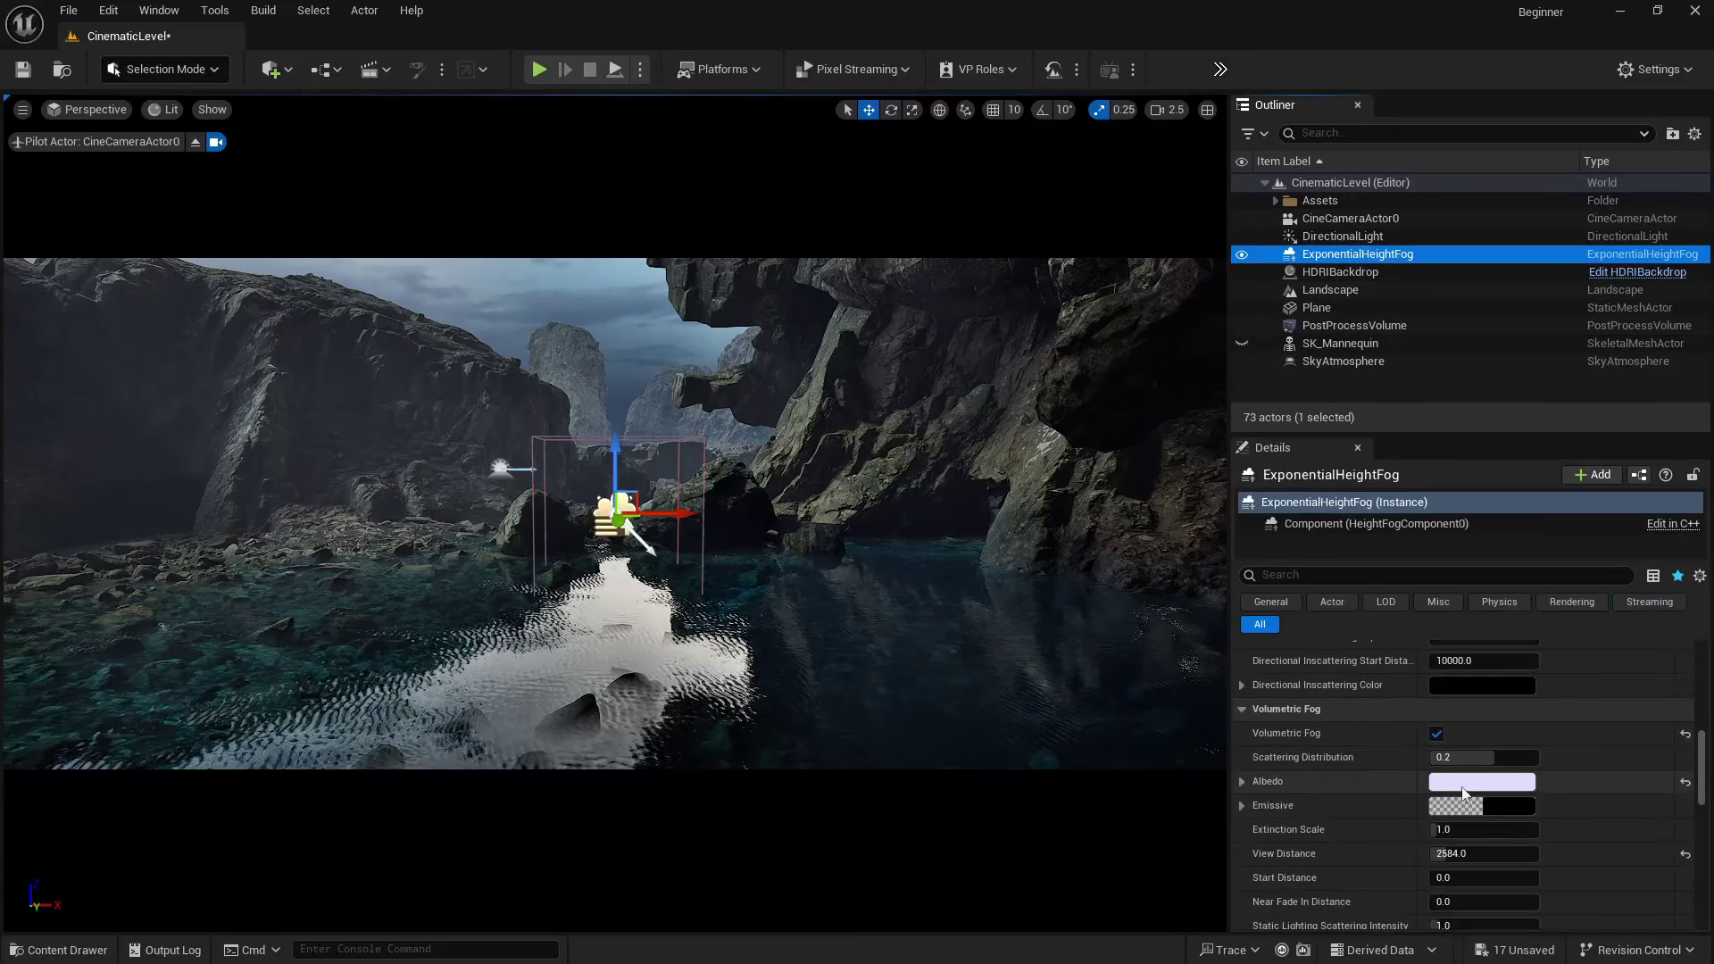
click(1500, 782)
drag(1166, 625, 1159, 615)
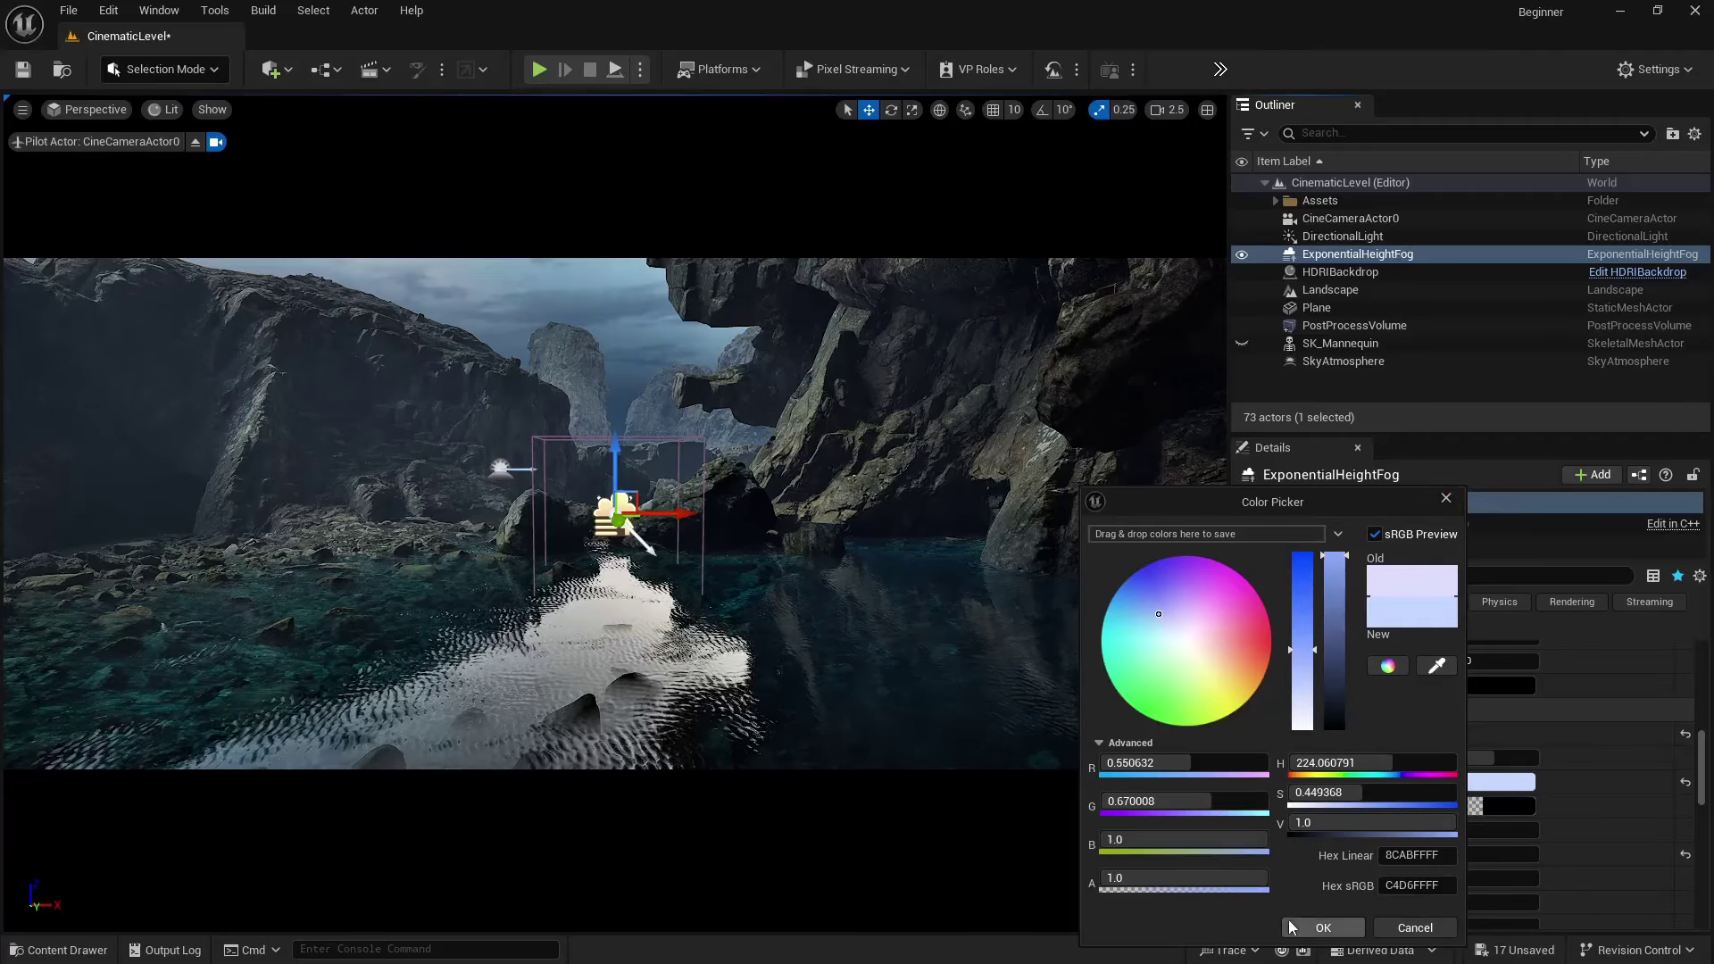
click(1323, 927)
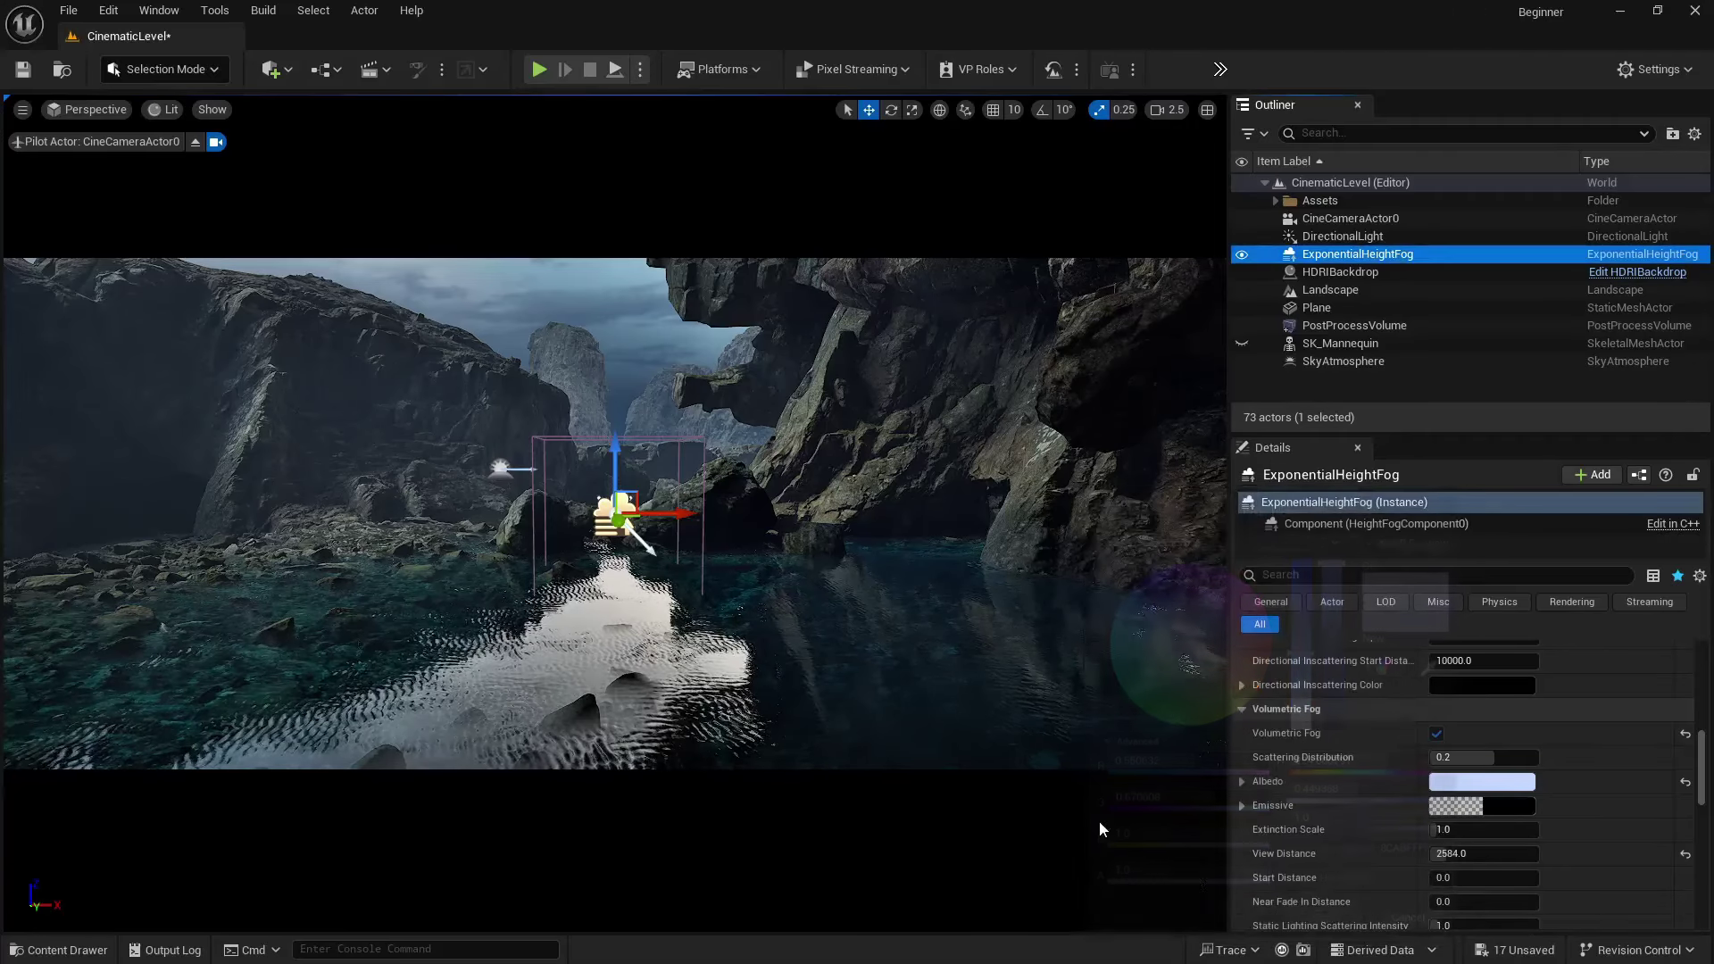
click(608, 321)
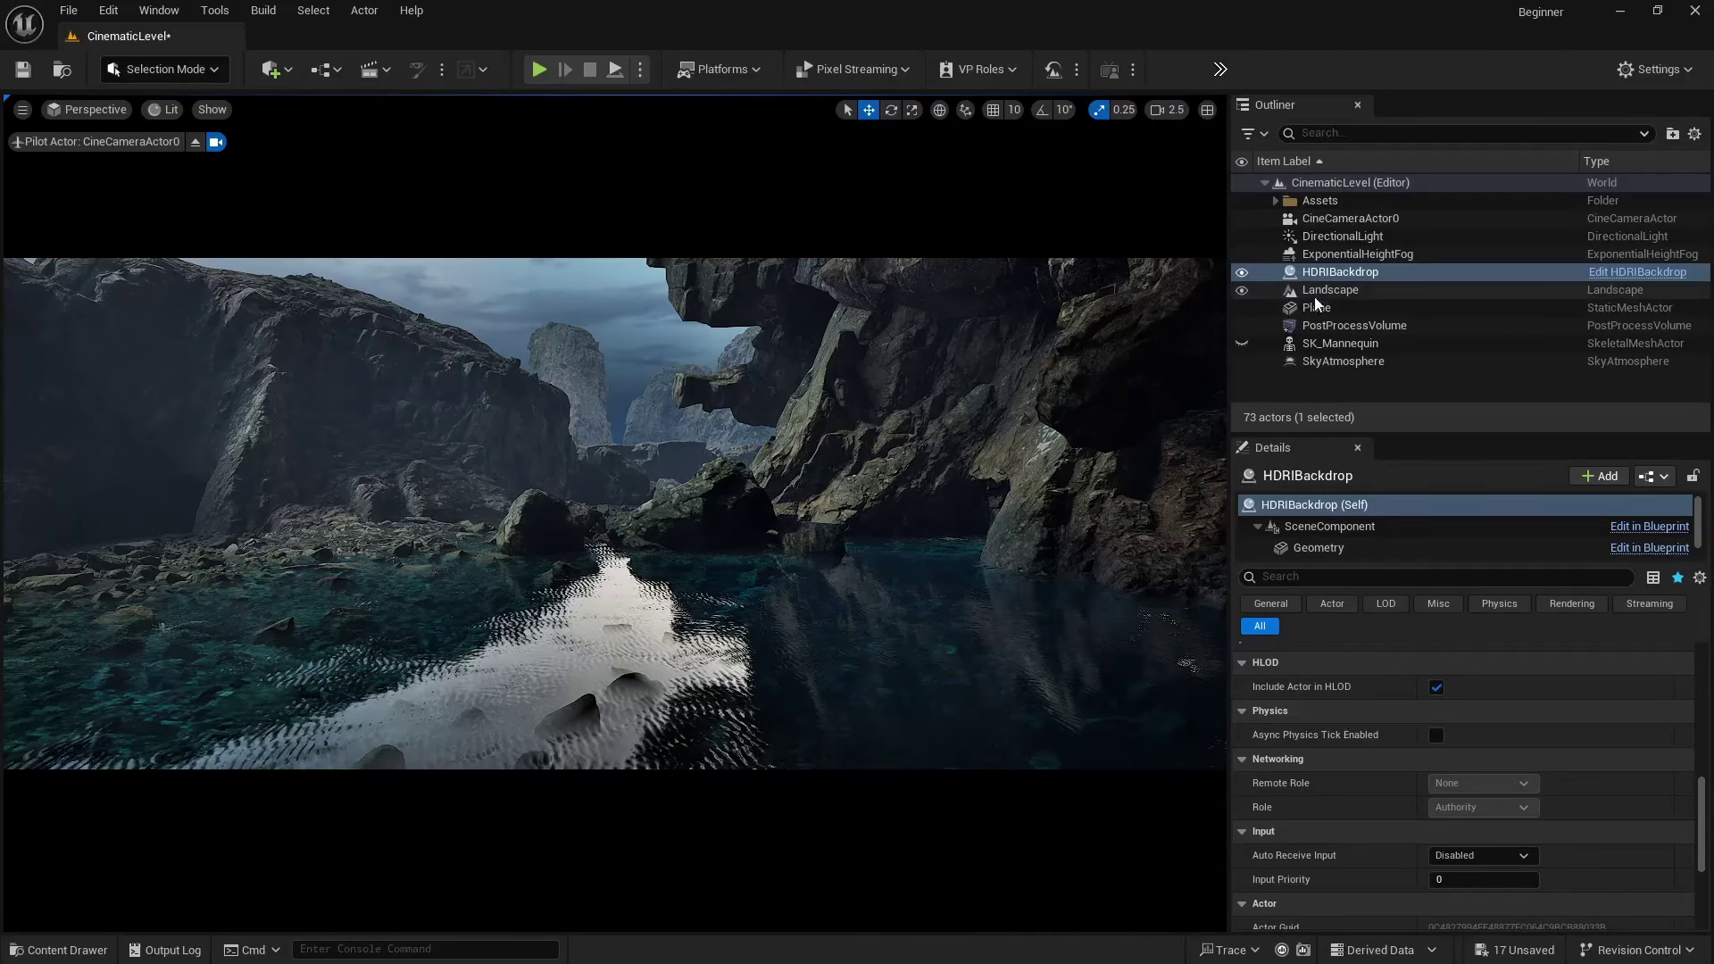
- Set the DirectionalLight's Volumetric Scattering Intensity to 5.0
click(1369, 237)
scroll(1401, 780, up, 4)
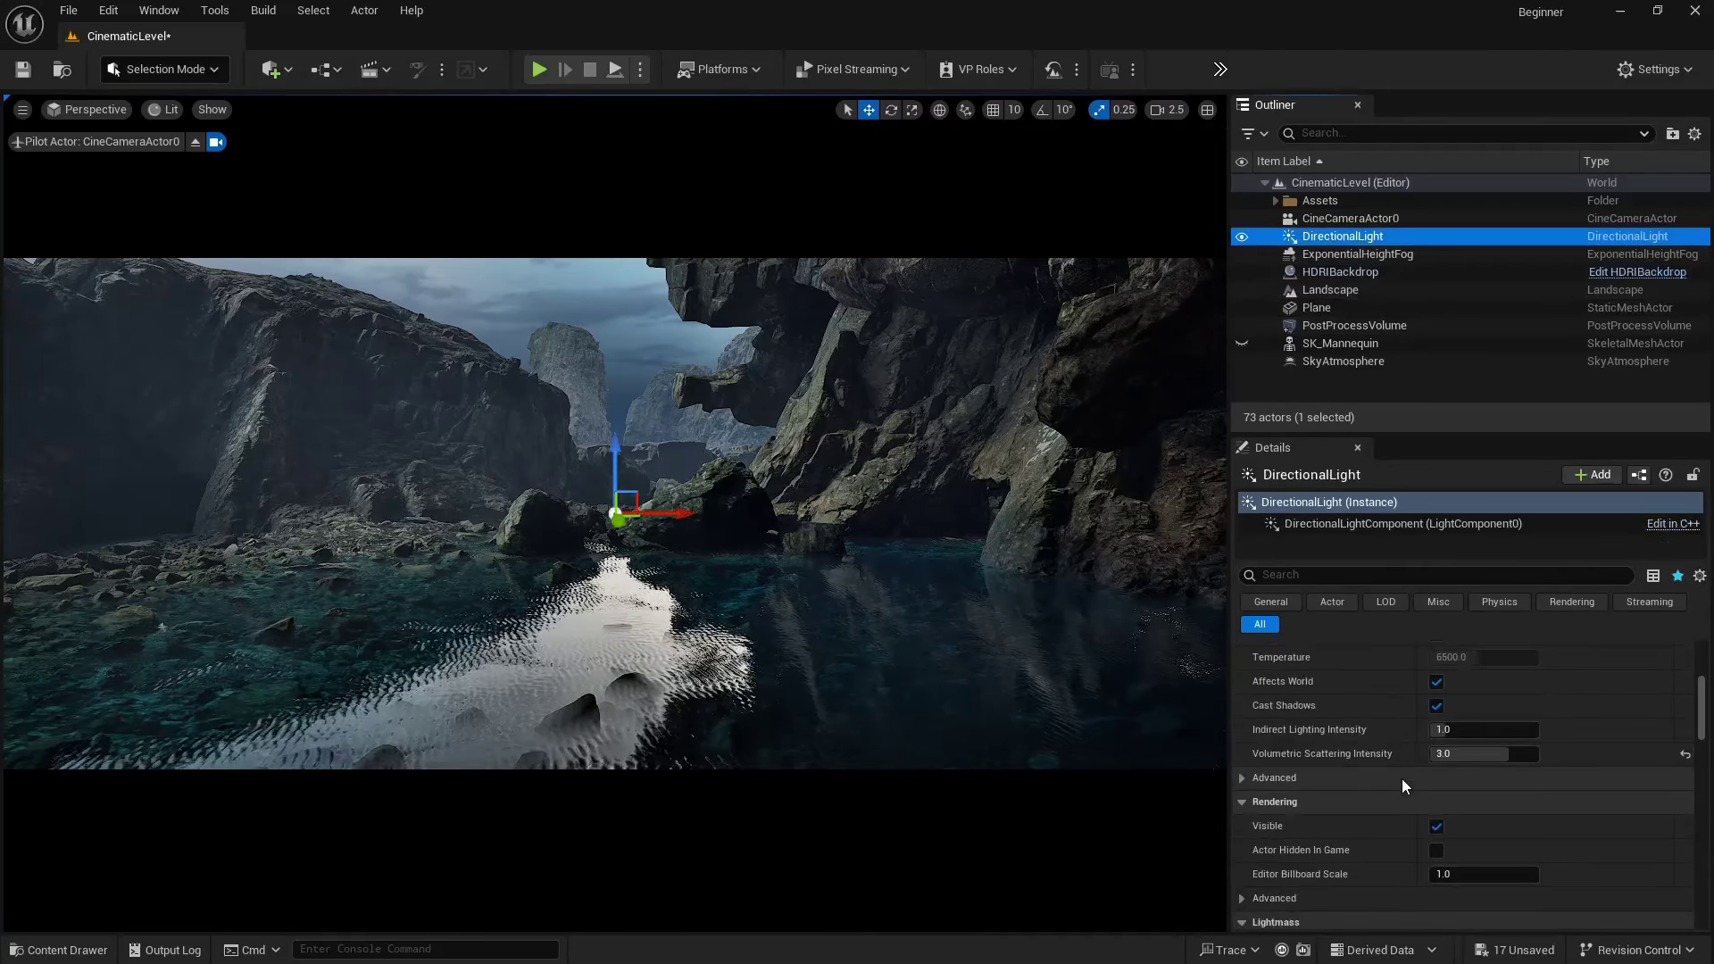
click(1465, 755)
text(5)
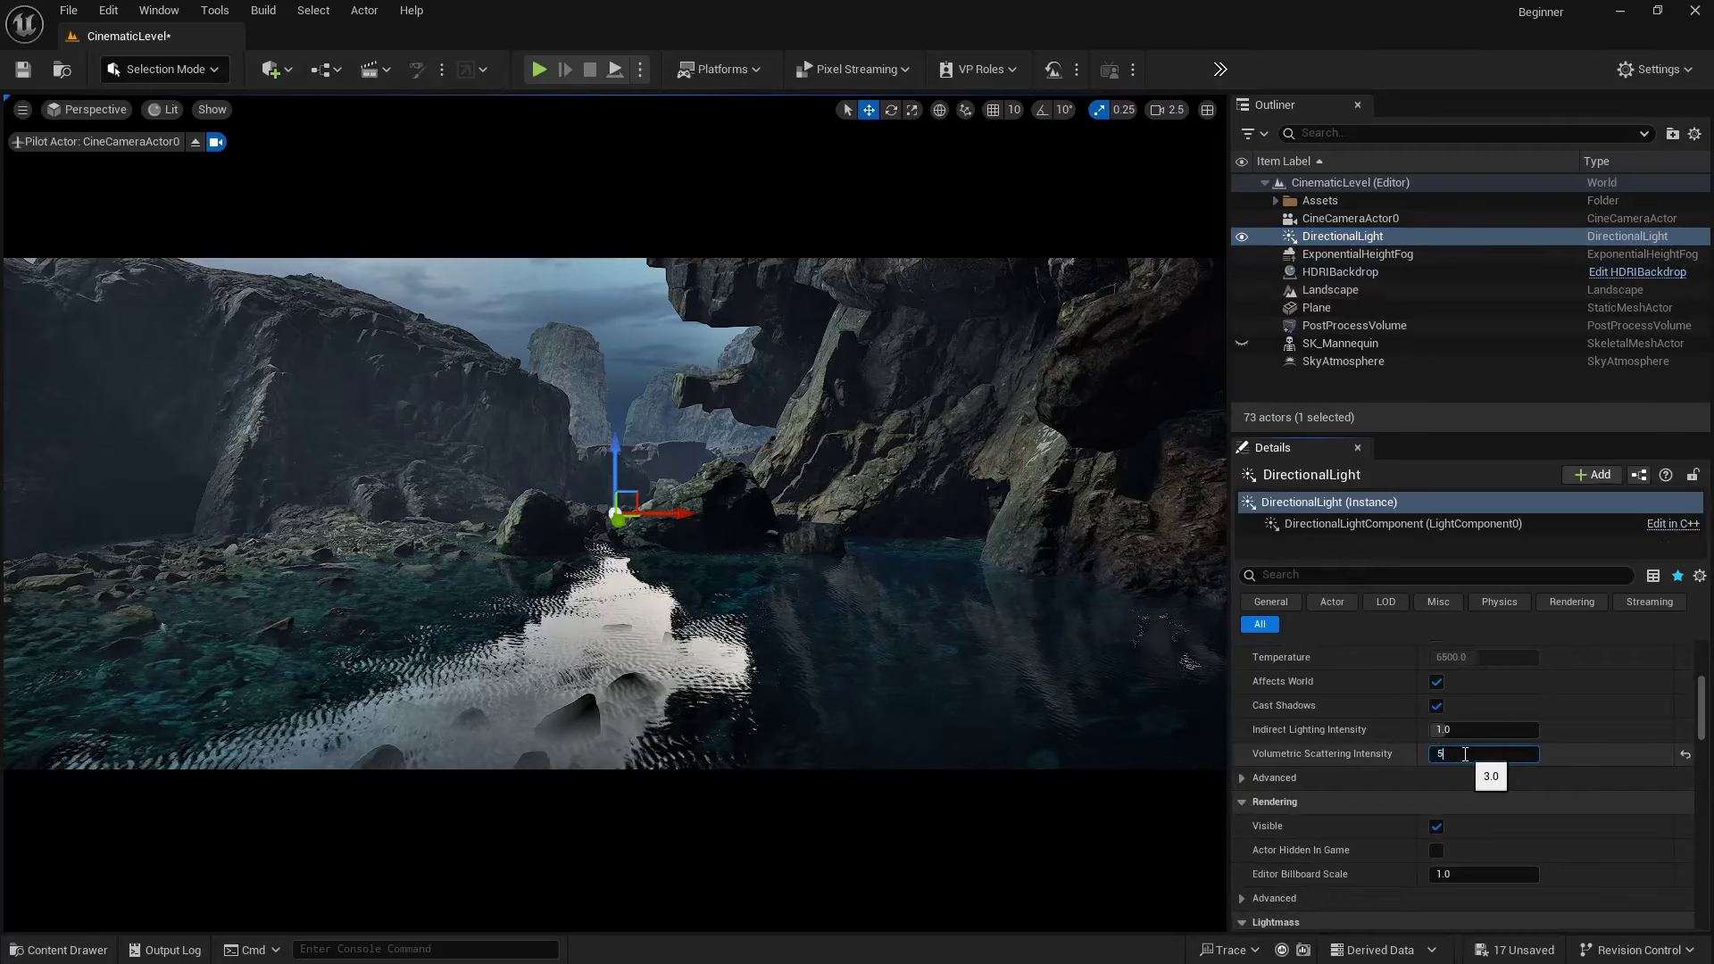
key(Return)
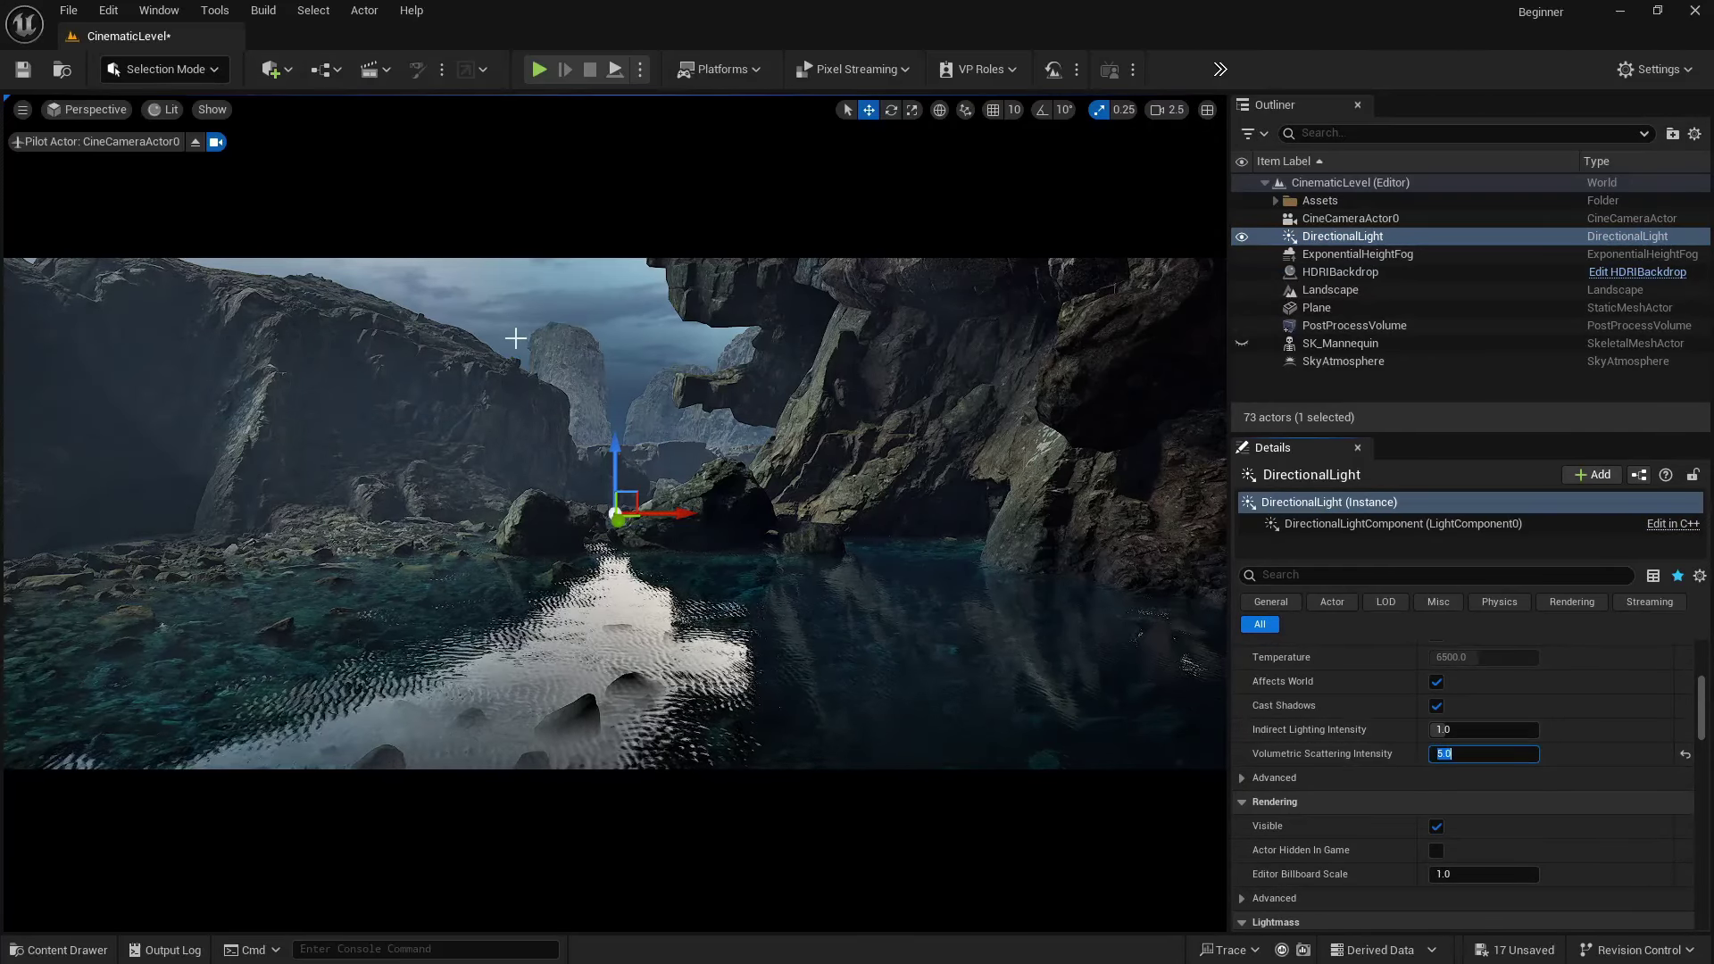
click(532, 293)
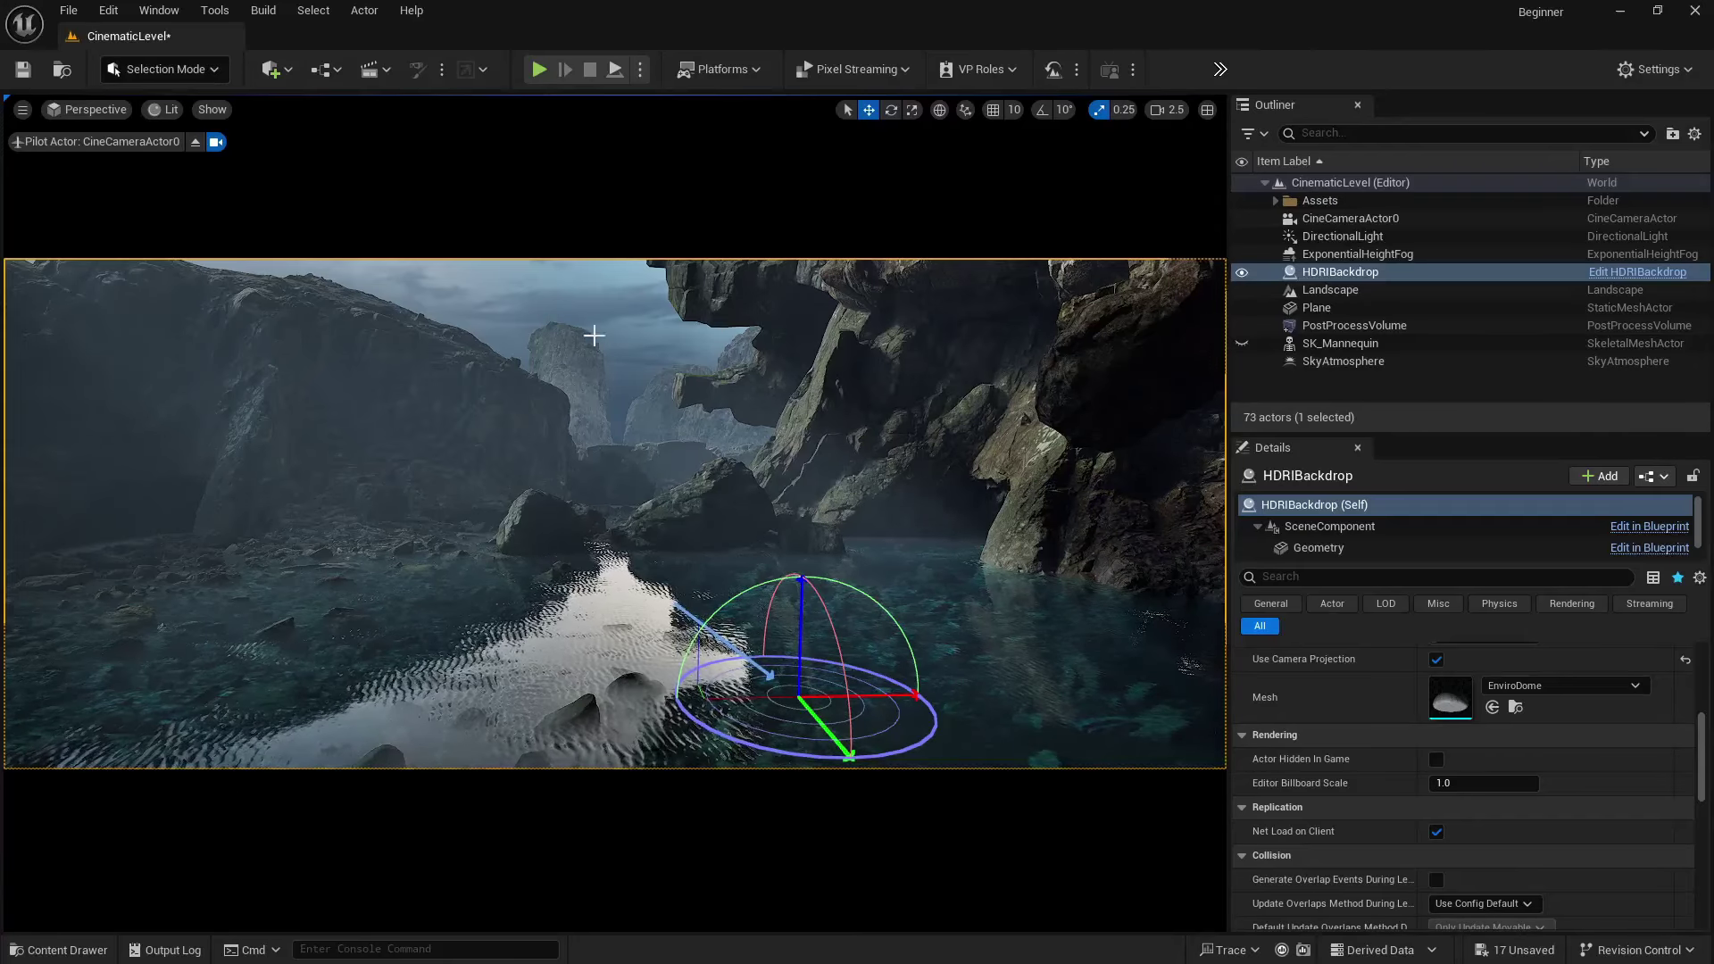
- Set the ExponentialHeightFog's Fog Density to 0.2 and try out its Fog Height Falloff
click(1376, 256)
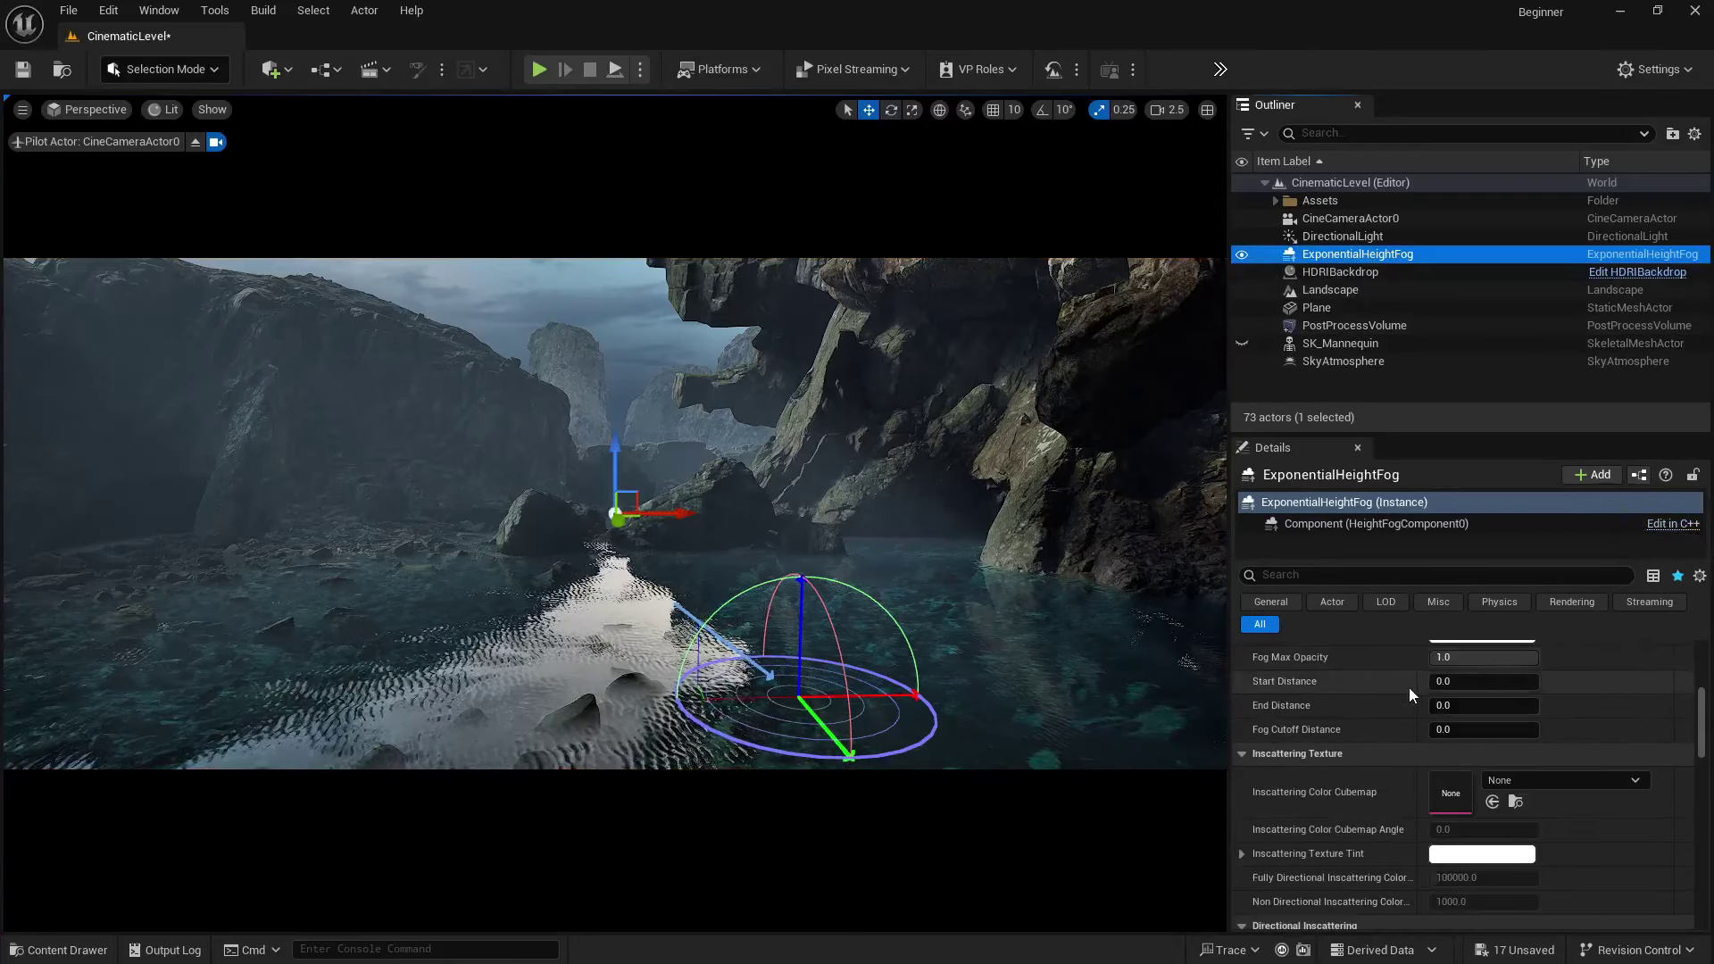
scroll(1389, 747, down, 2)
click(1481, 757)
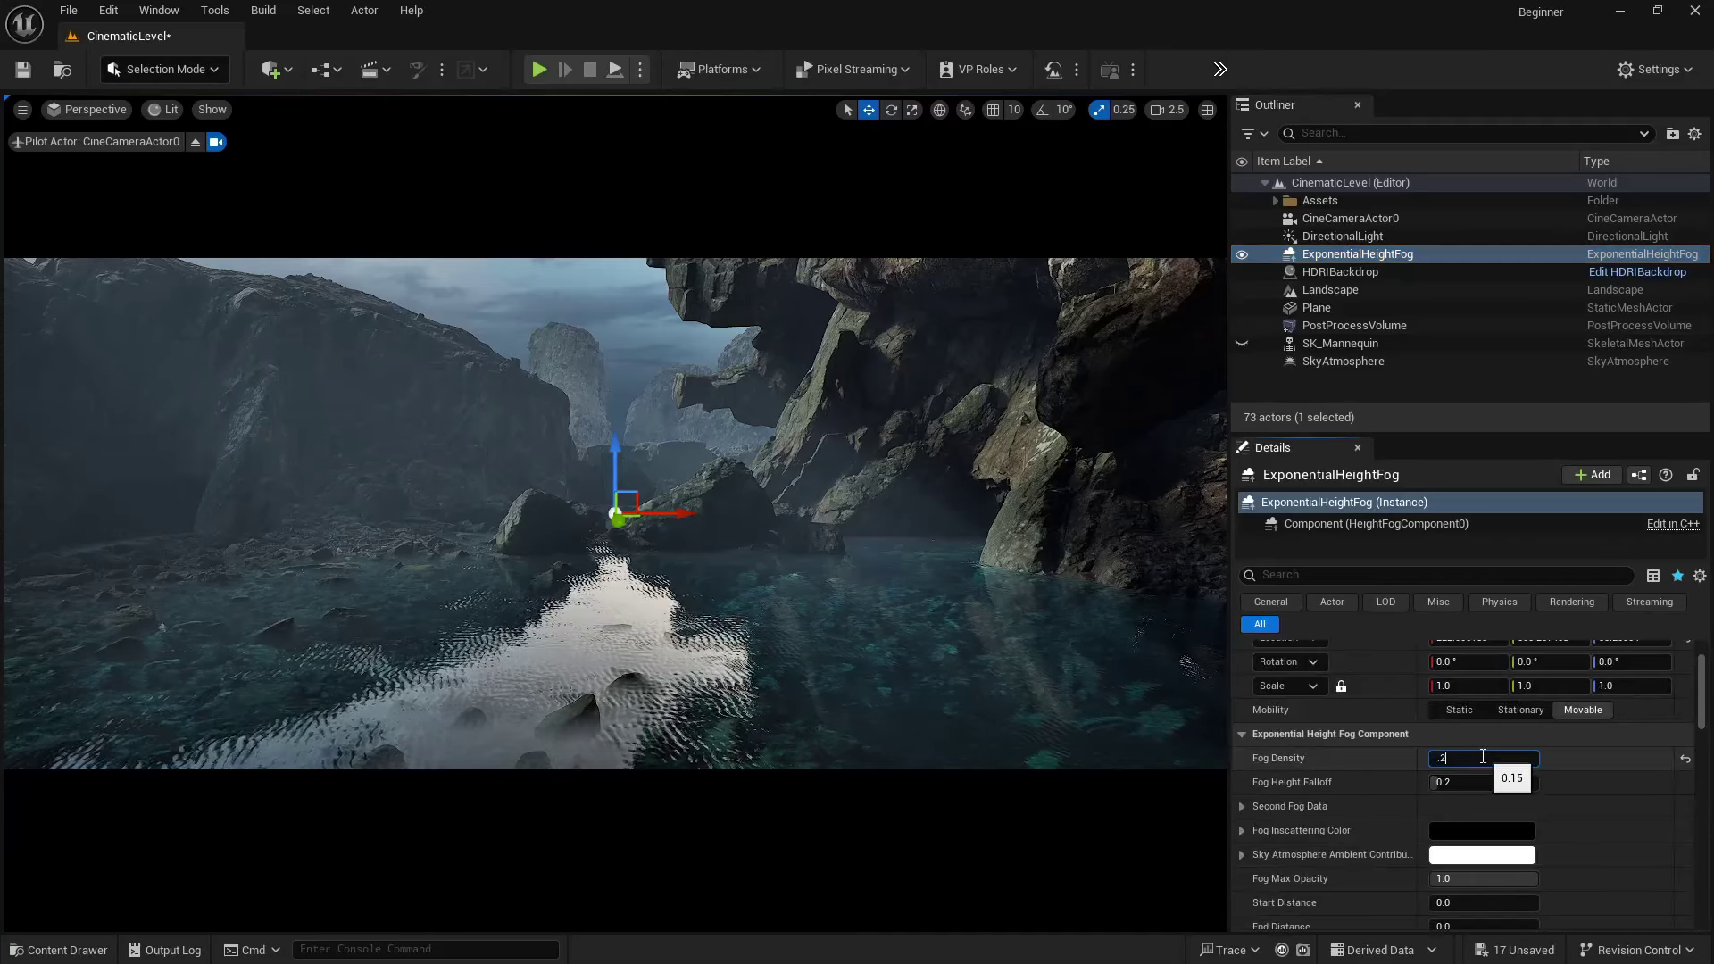
text(.2)
key(Return)
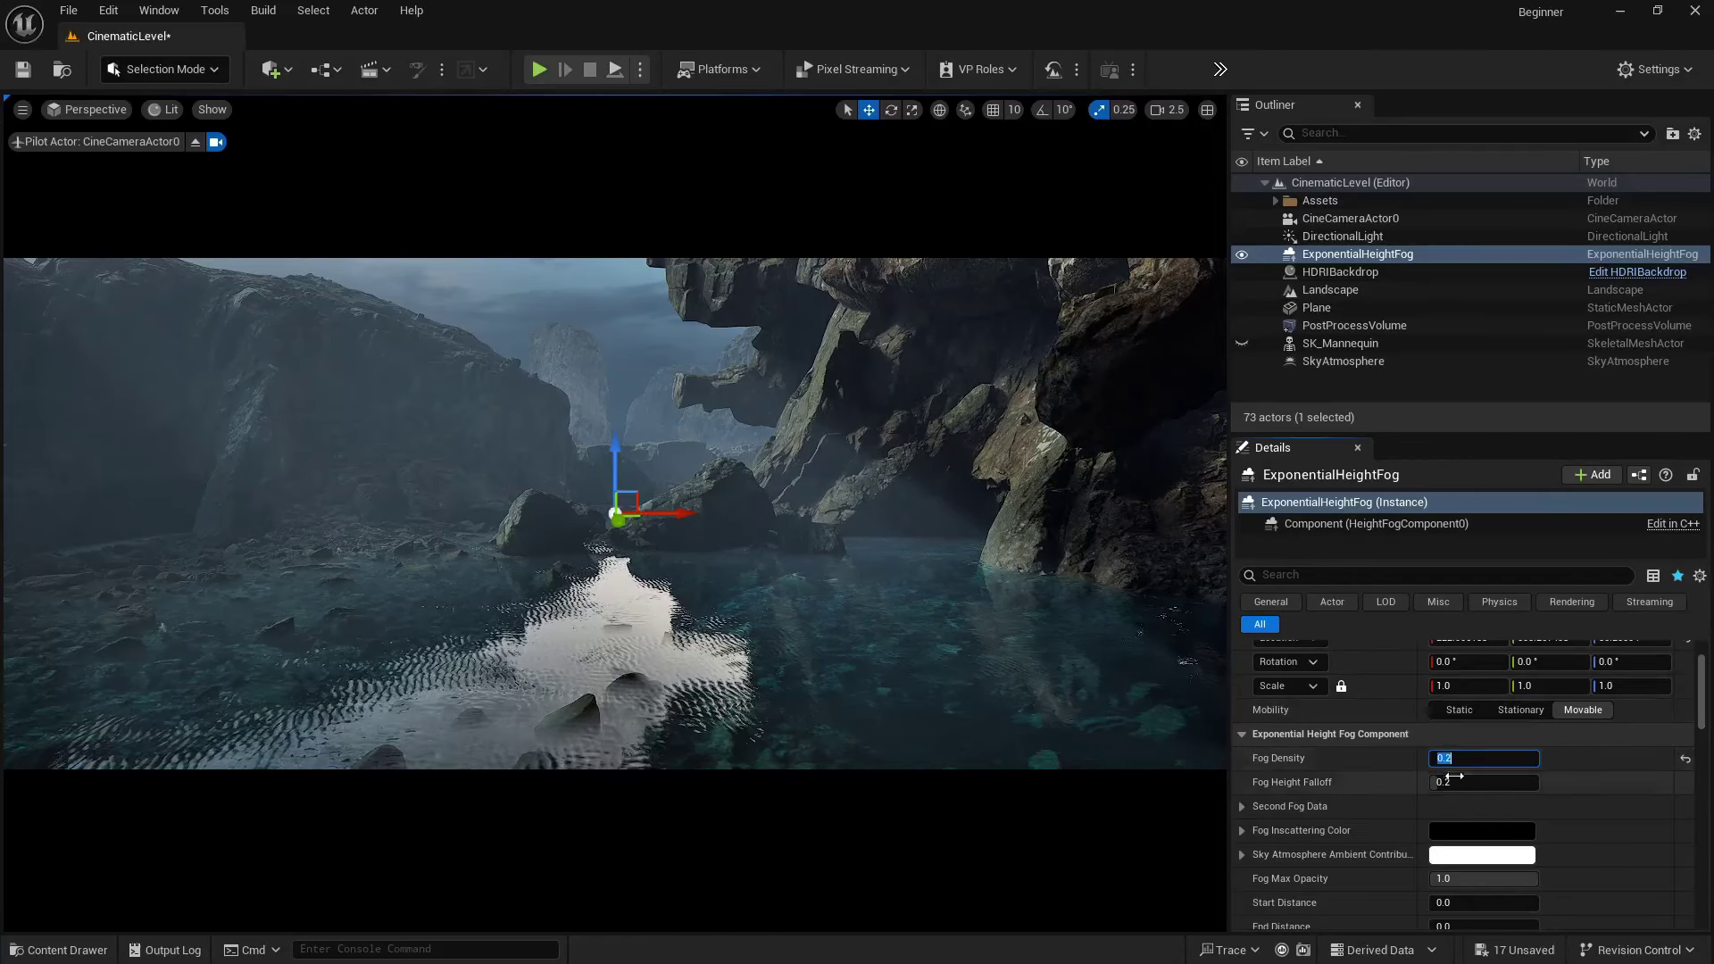
mouse_move(1472, 782)
mouse_down()
mouse_move(1513, 782)
mouse_move(1481, 782)
mouse_up()
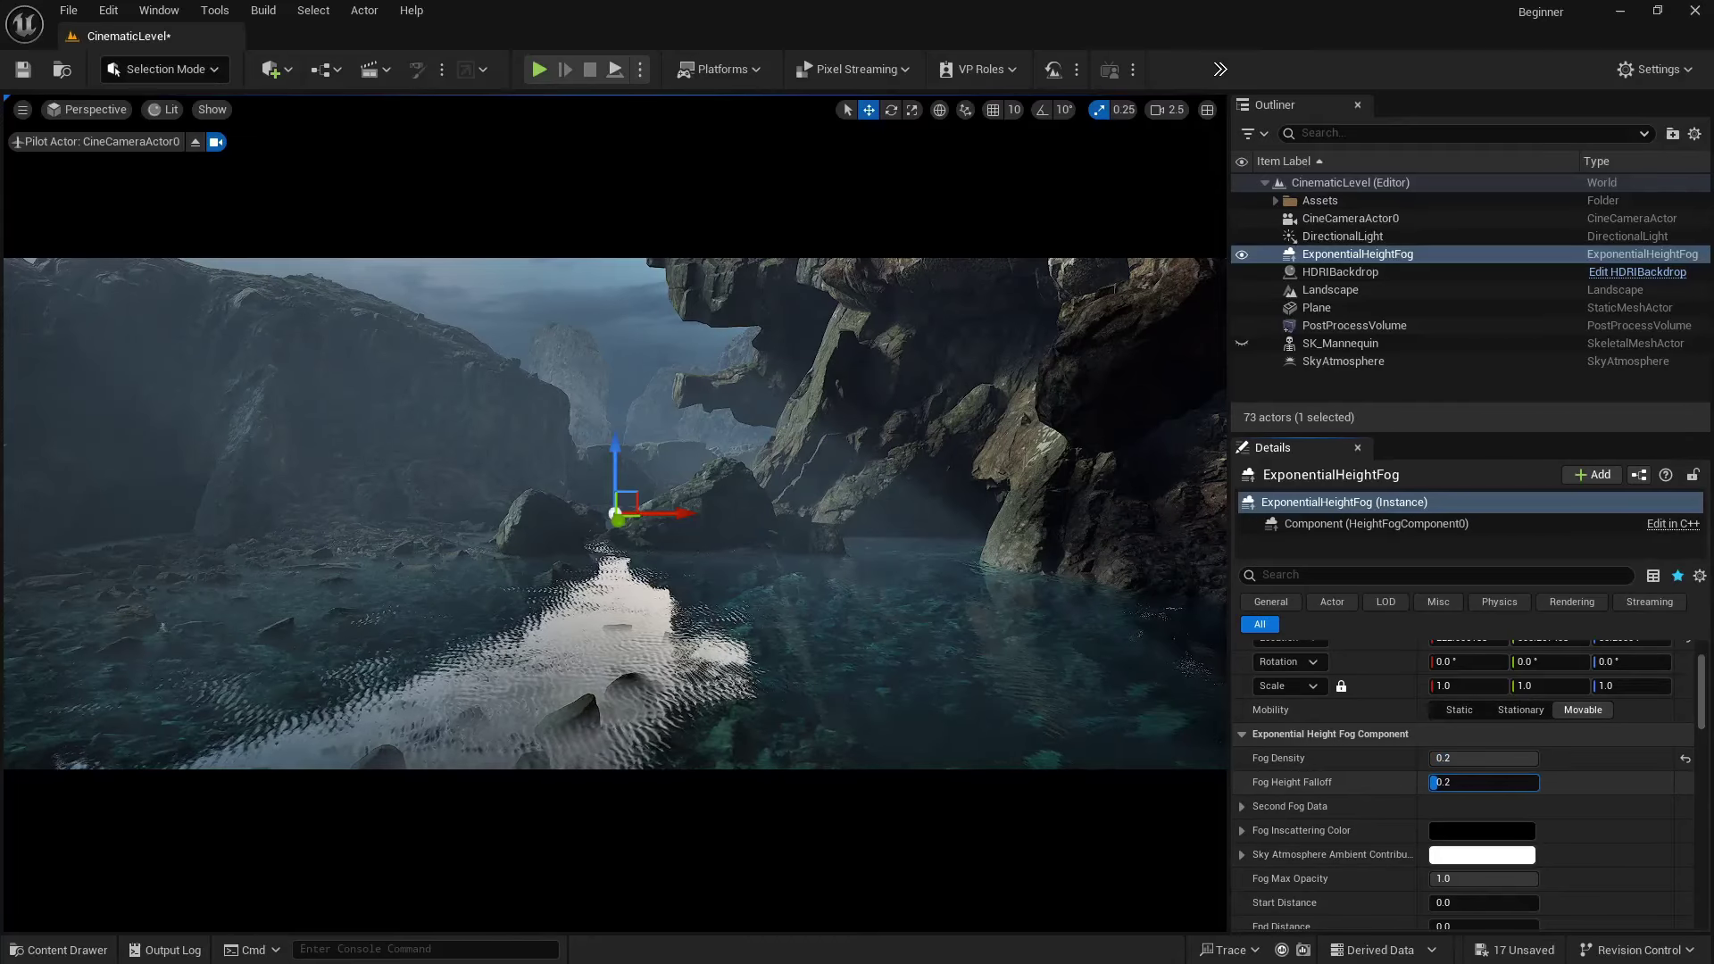
key(Return)
- Select the three distant background rocks veqnci0db_tier_2, _3 and _4 together and move them farther away from the camera
click(611, 381)
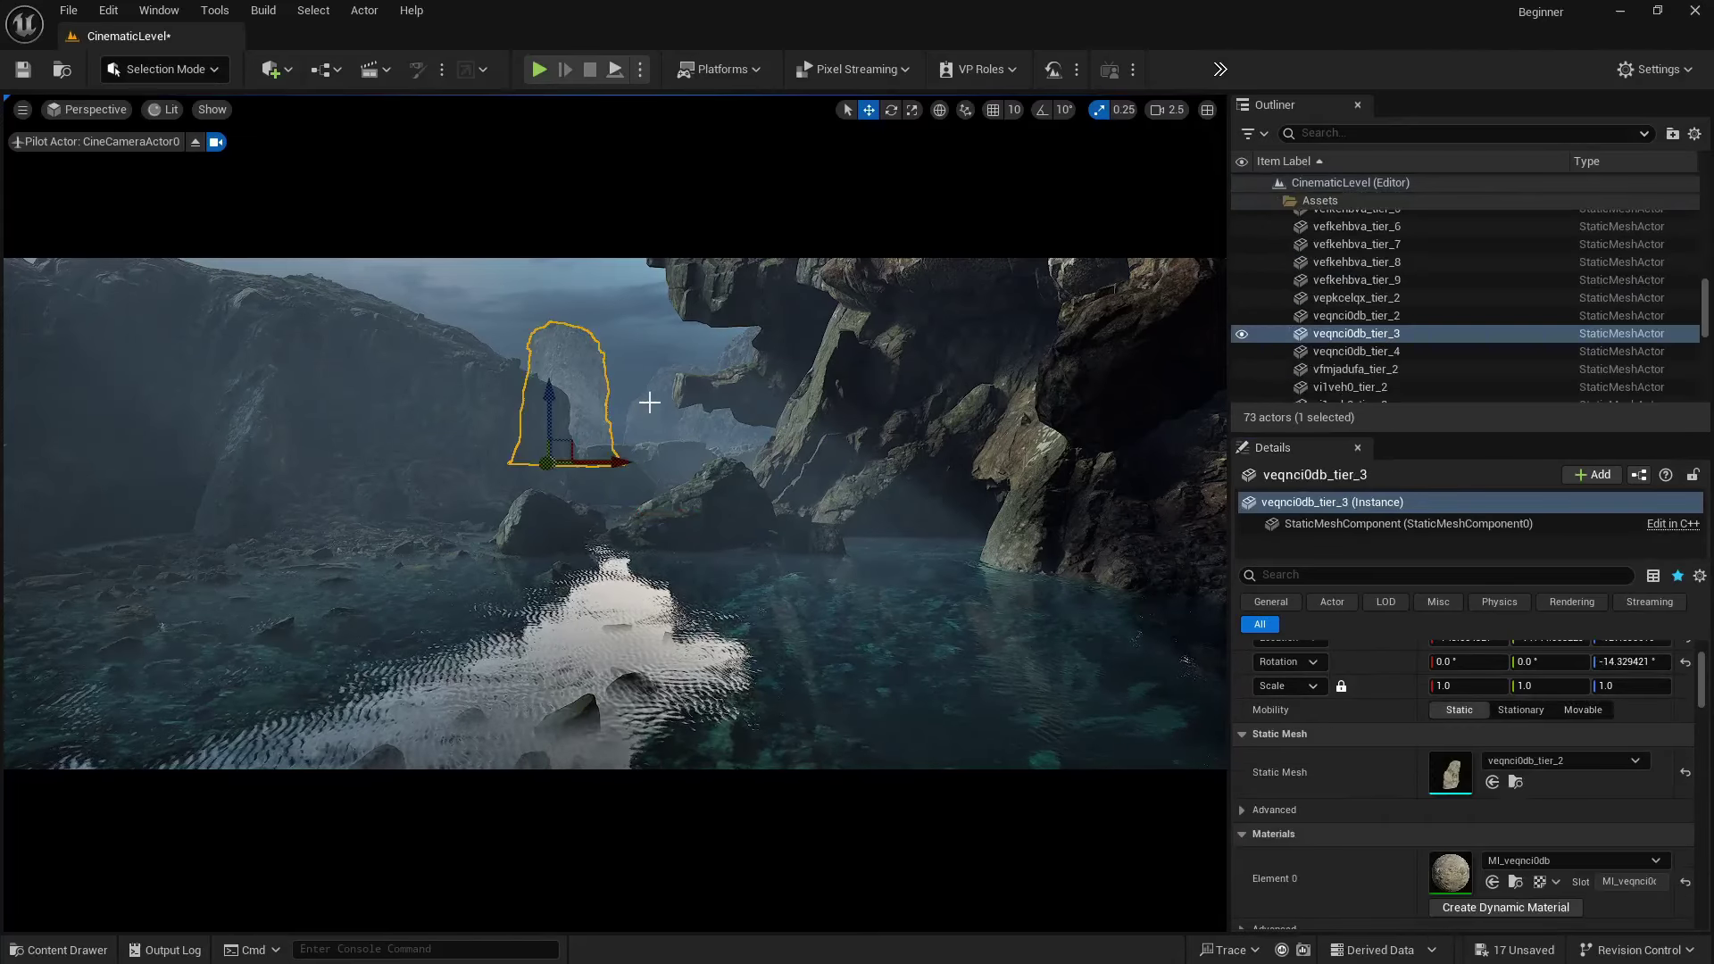
ctrl+click(649, 403)
ctrl+click(723, 432)
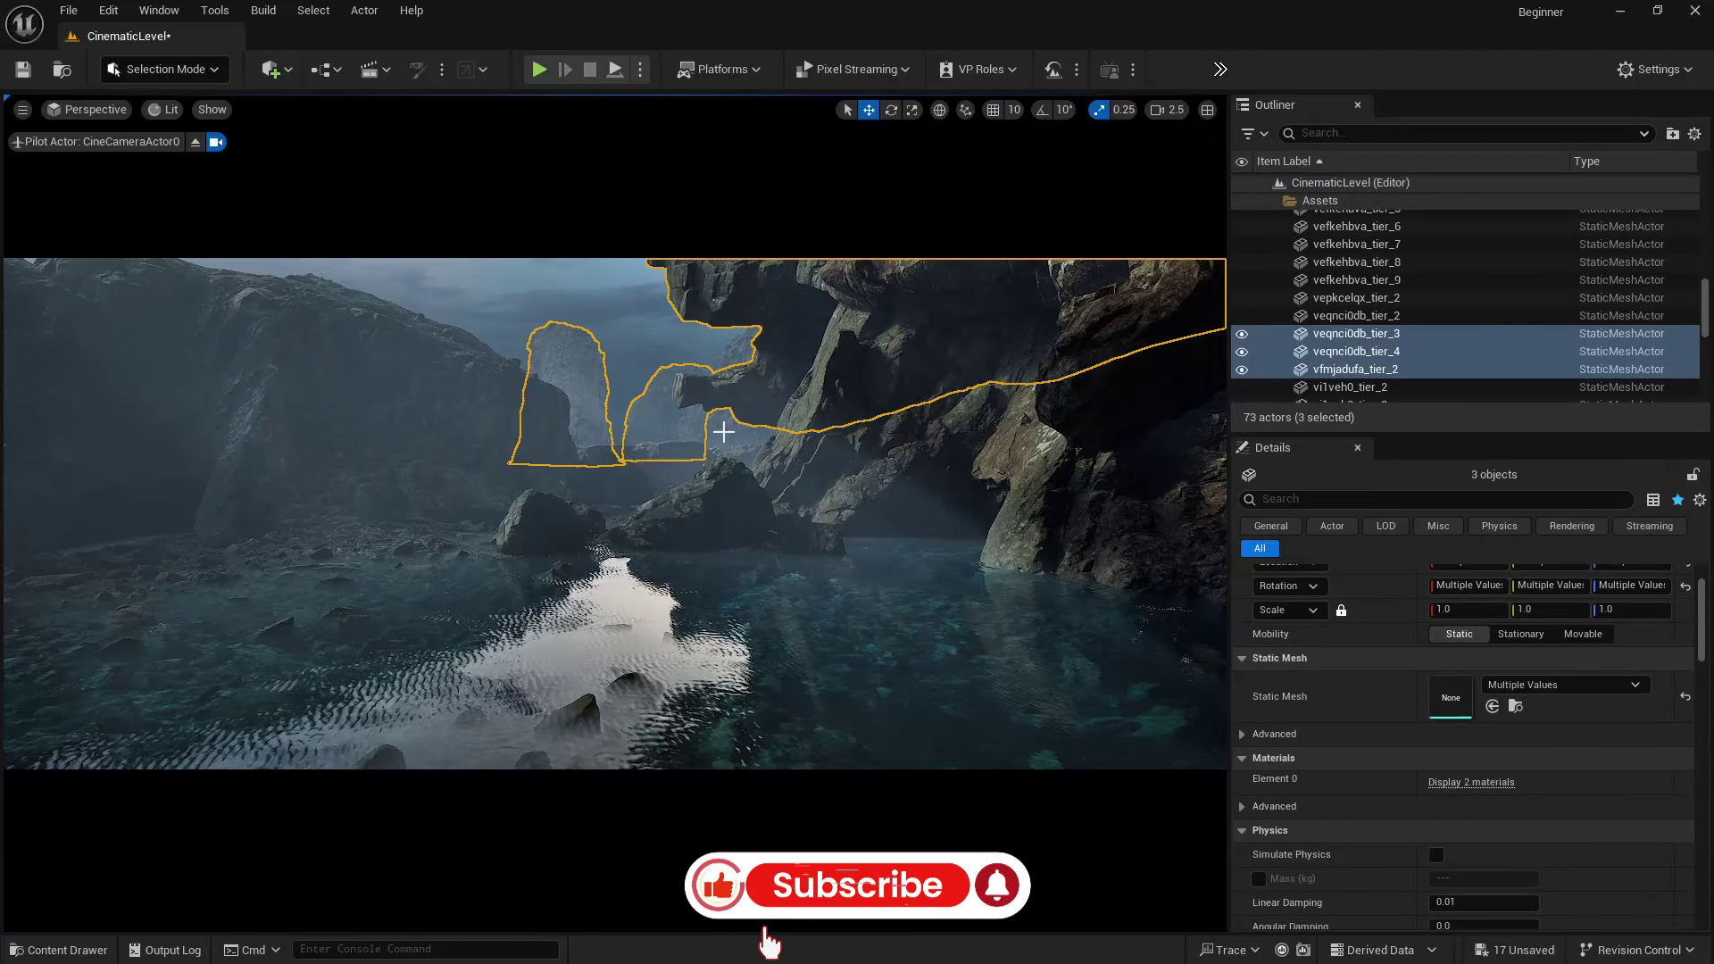
click(722, 432)
ctrl+click(665, 419)
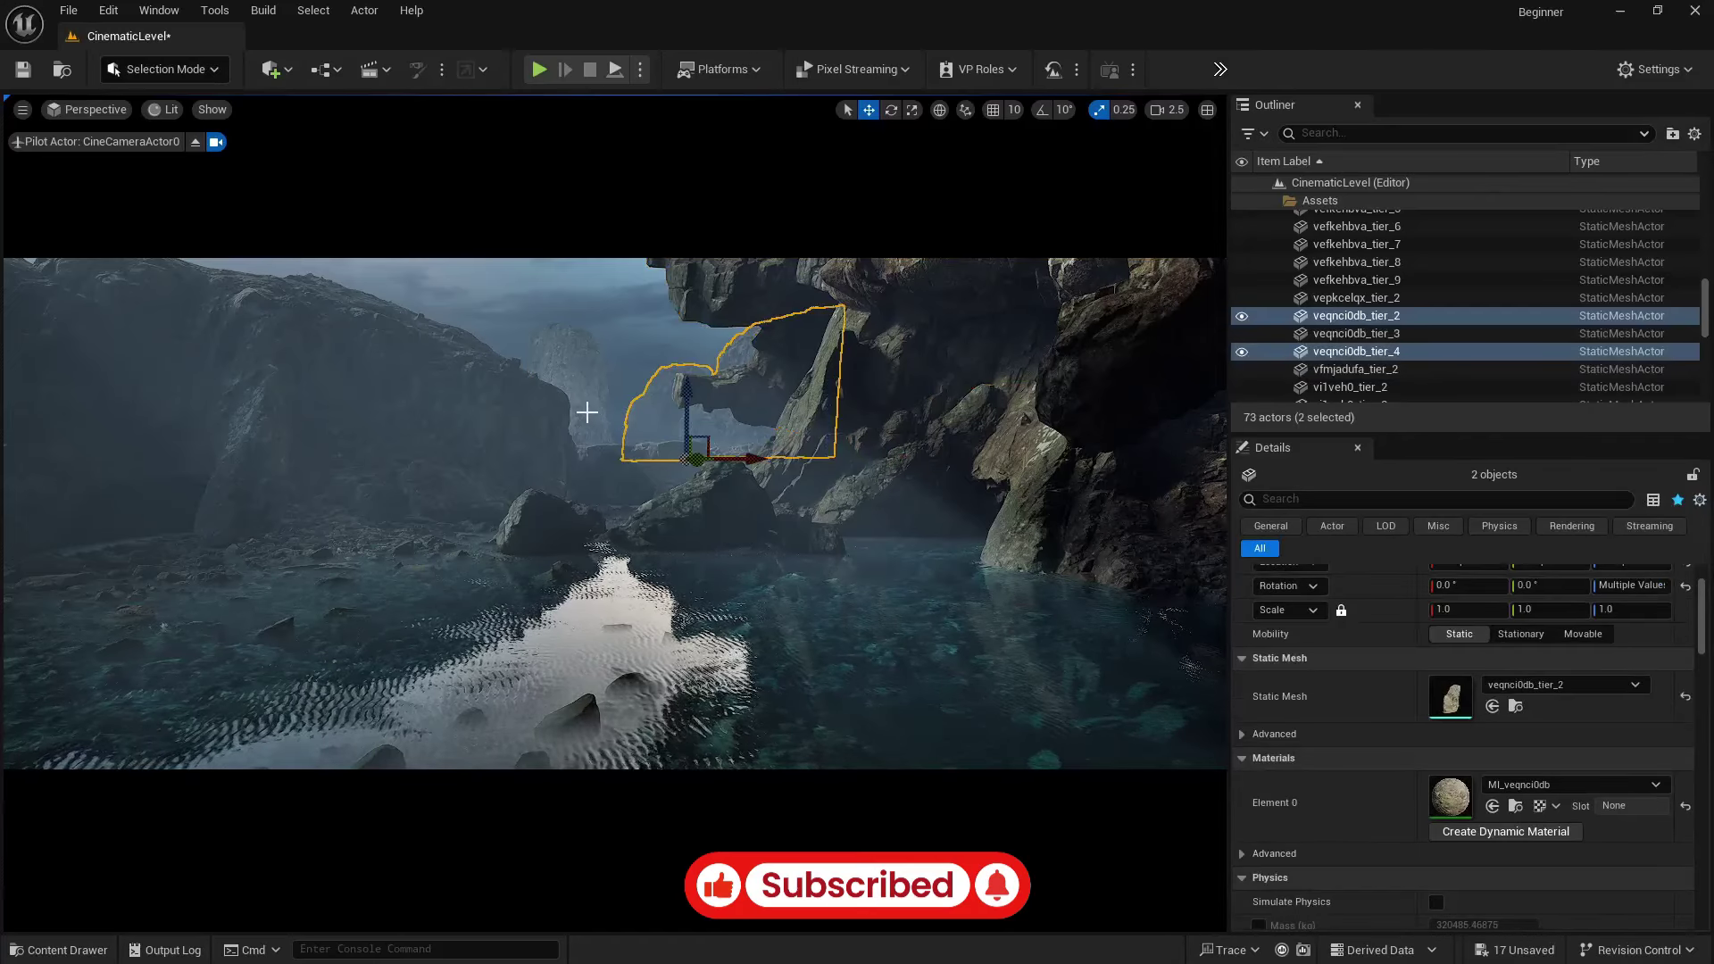
ctrl+click(586, 411)
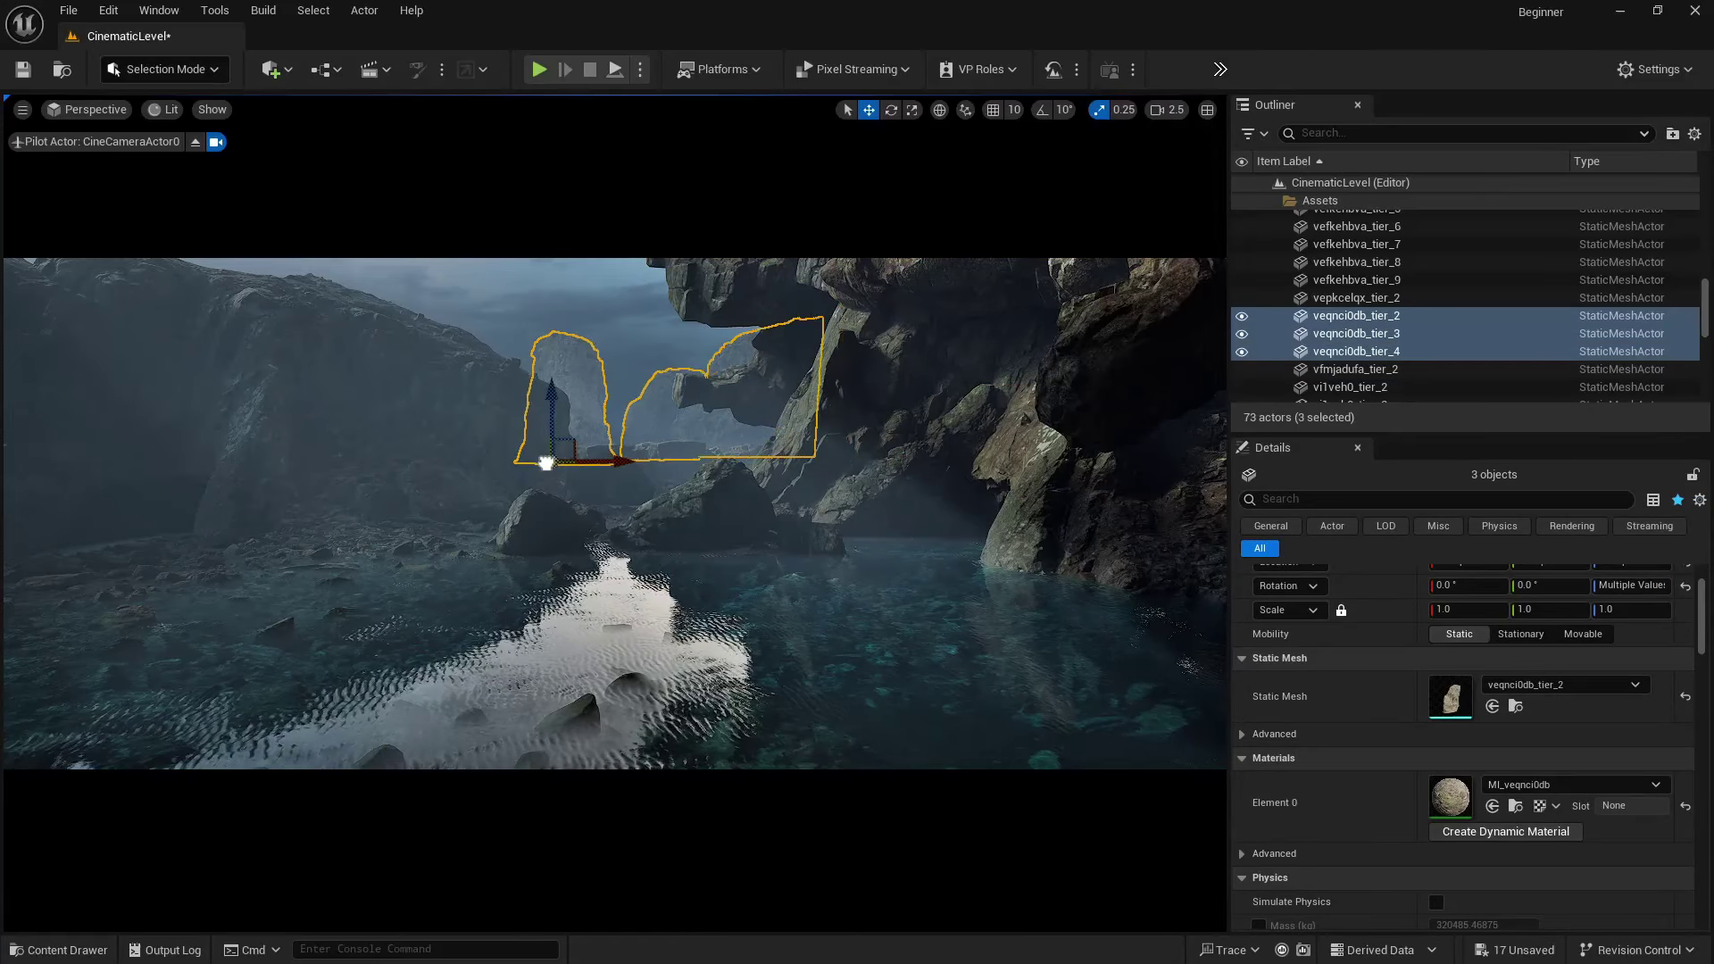
drag(546, 462, 552, 460)
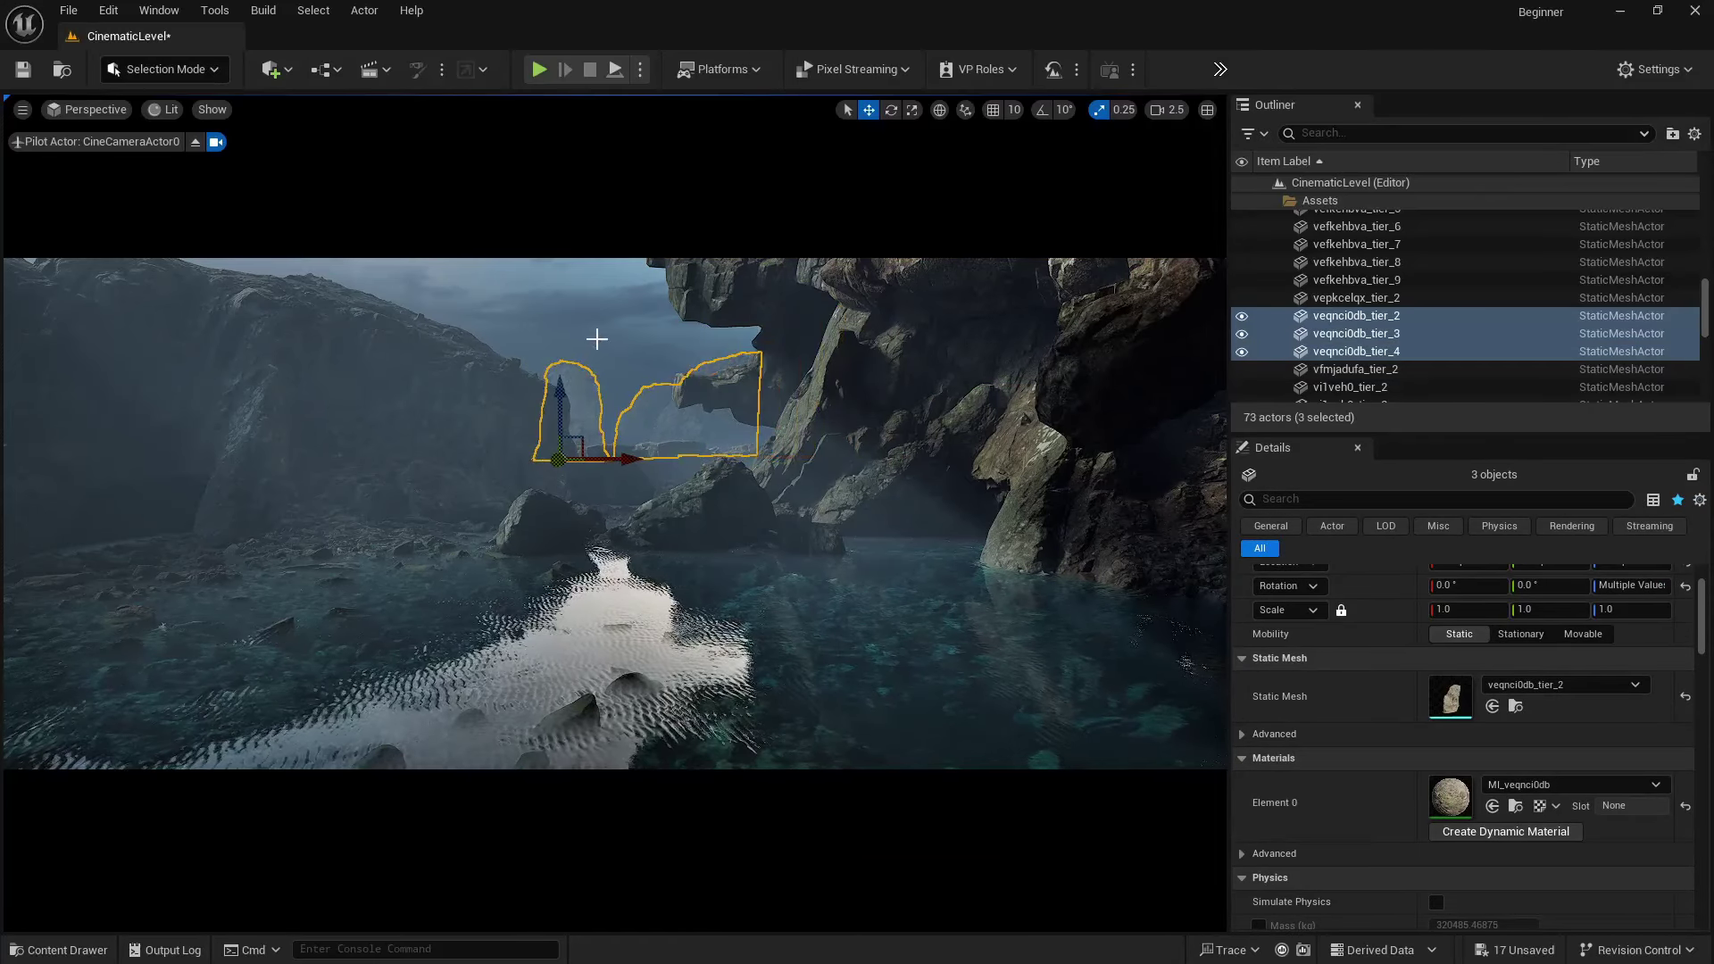
click(597, 339)
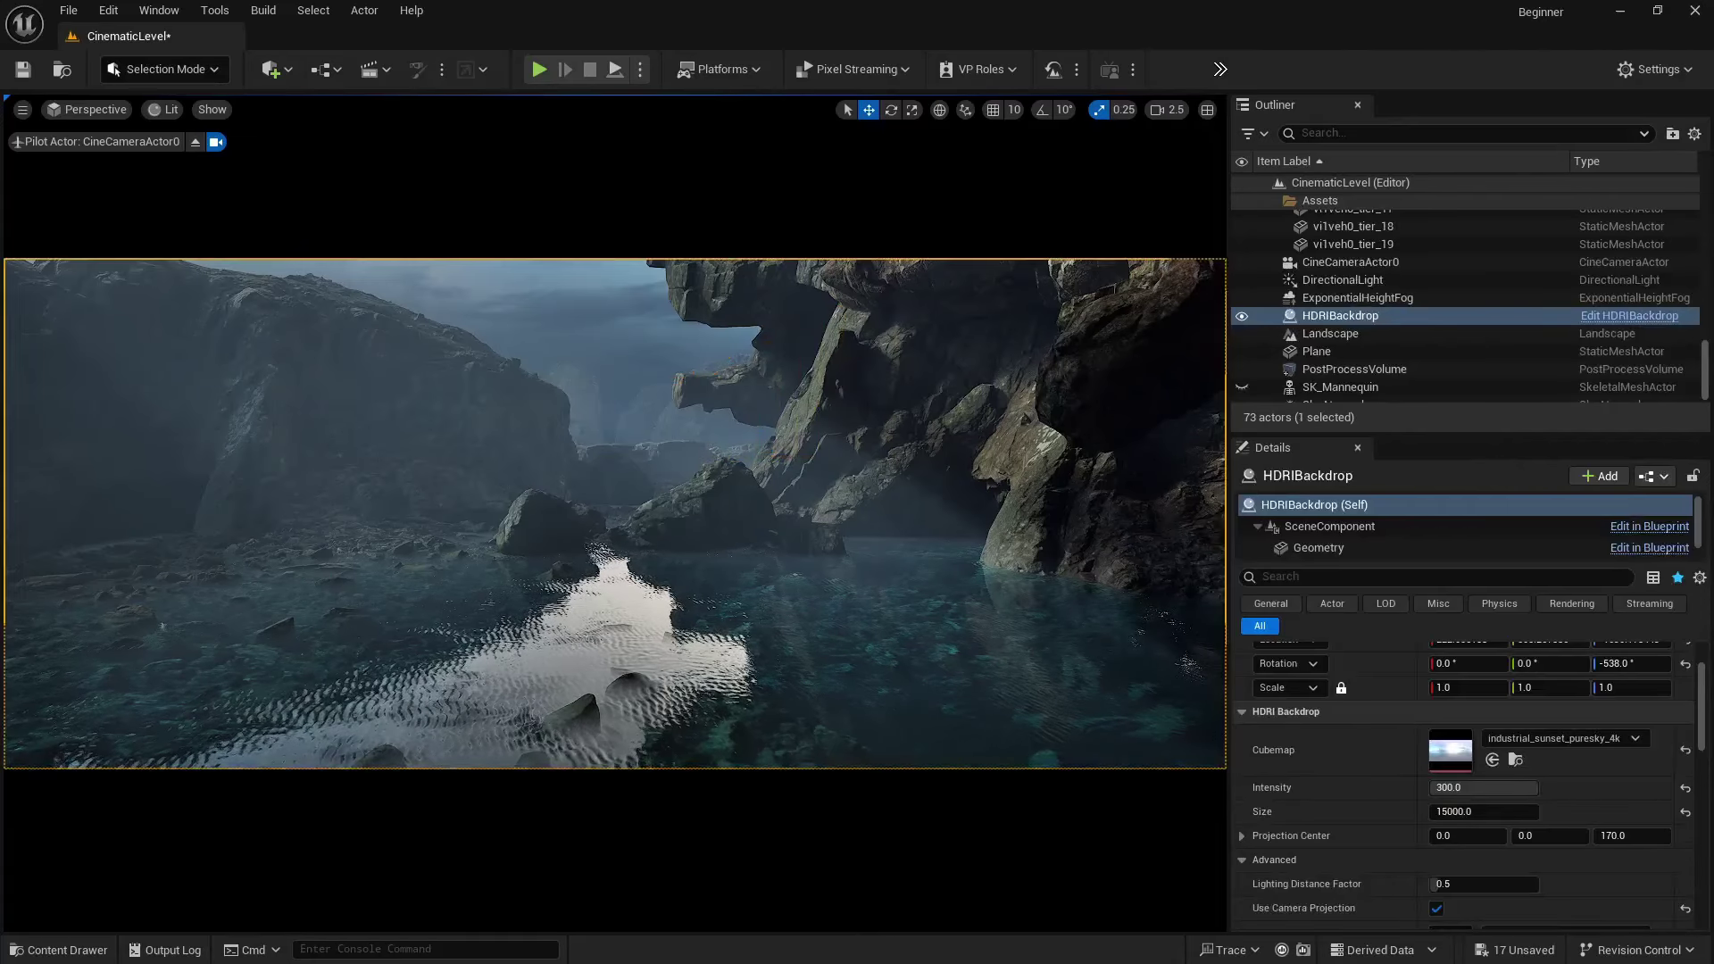
- Shift the distant rock veqnci0db_tier_2 sideways to the right, further behind the overhanging cliff
click(716, 441)
drag(794, 454, 827, 452)
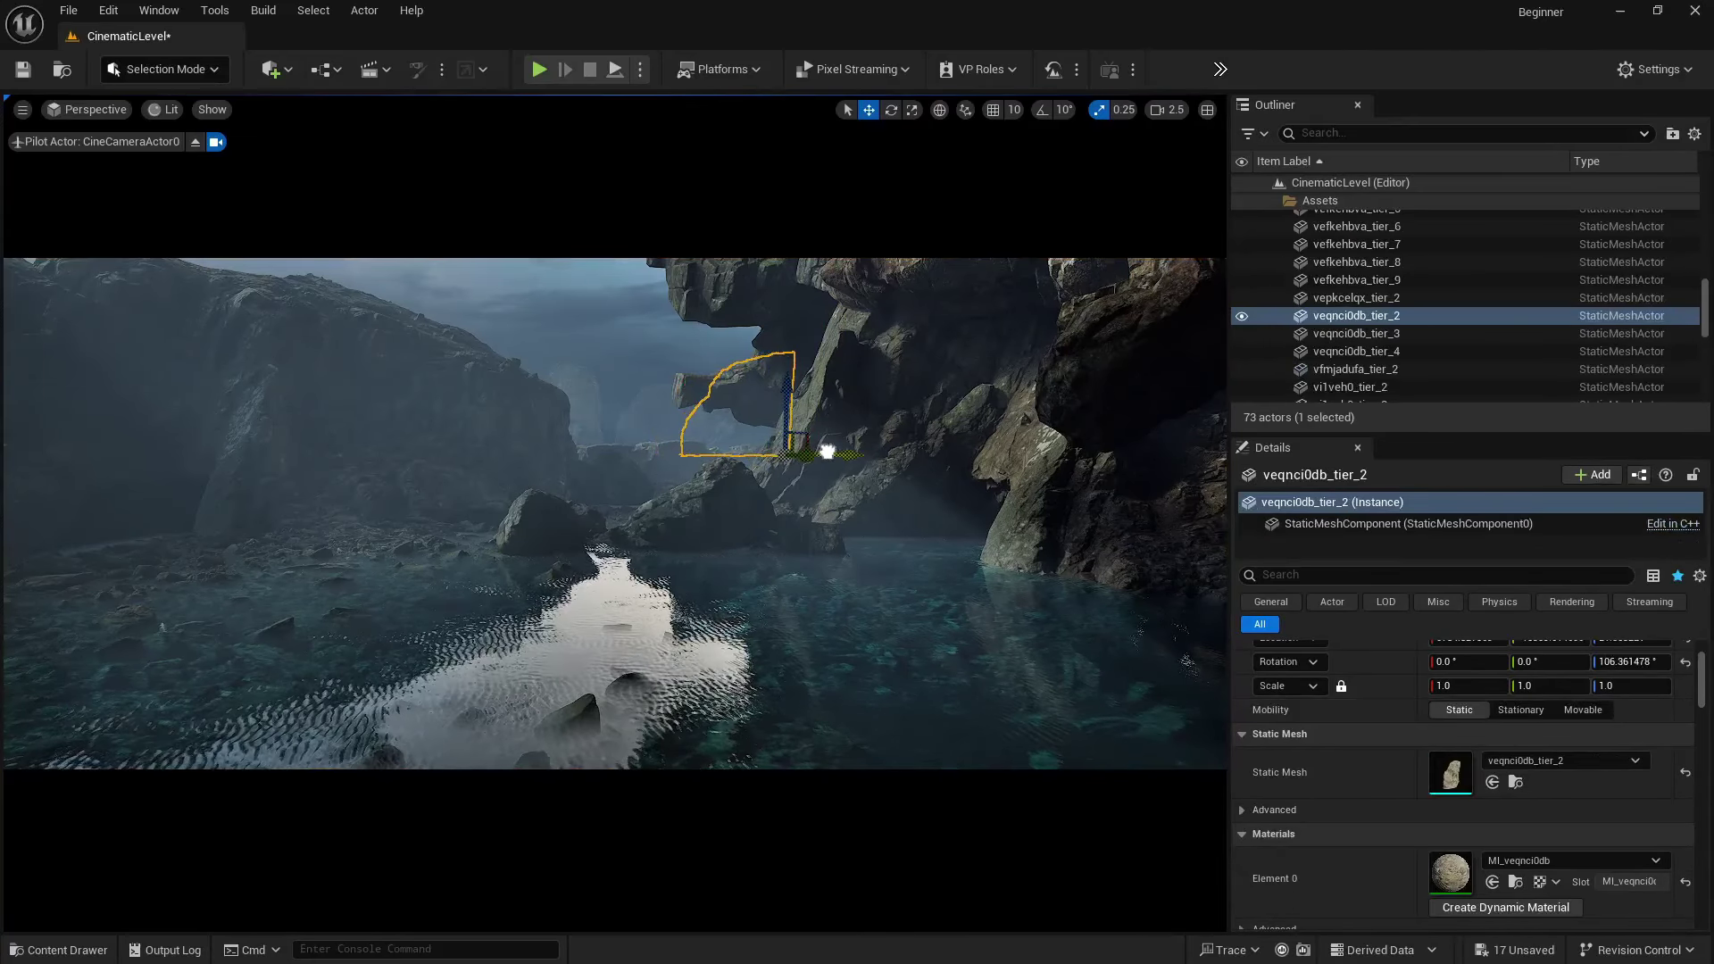
click(625, 359)
- Scale the distant middle rock veqnci0db_tier_4 uniformly to 3.0
click(644, 414)
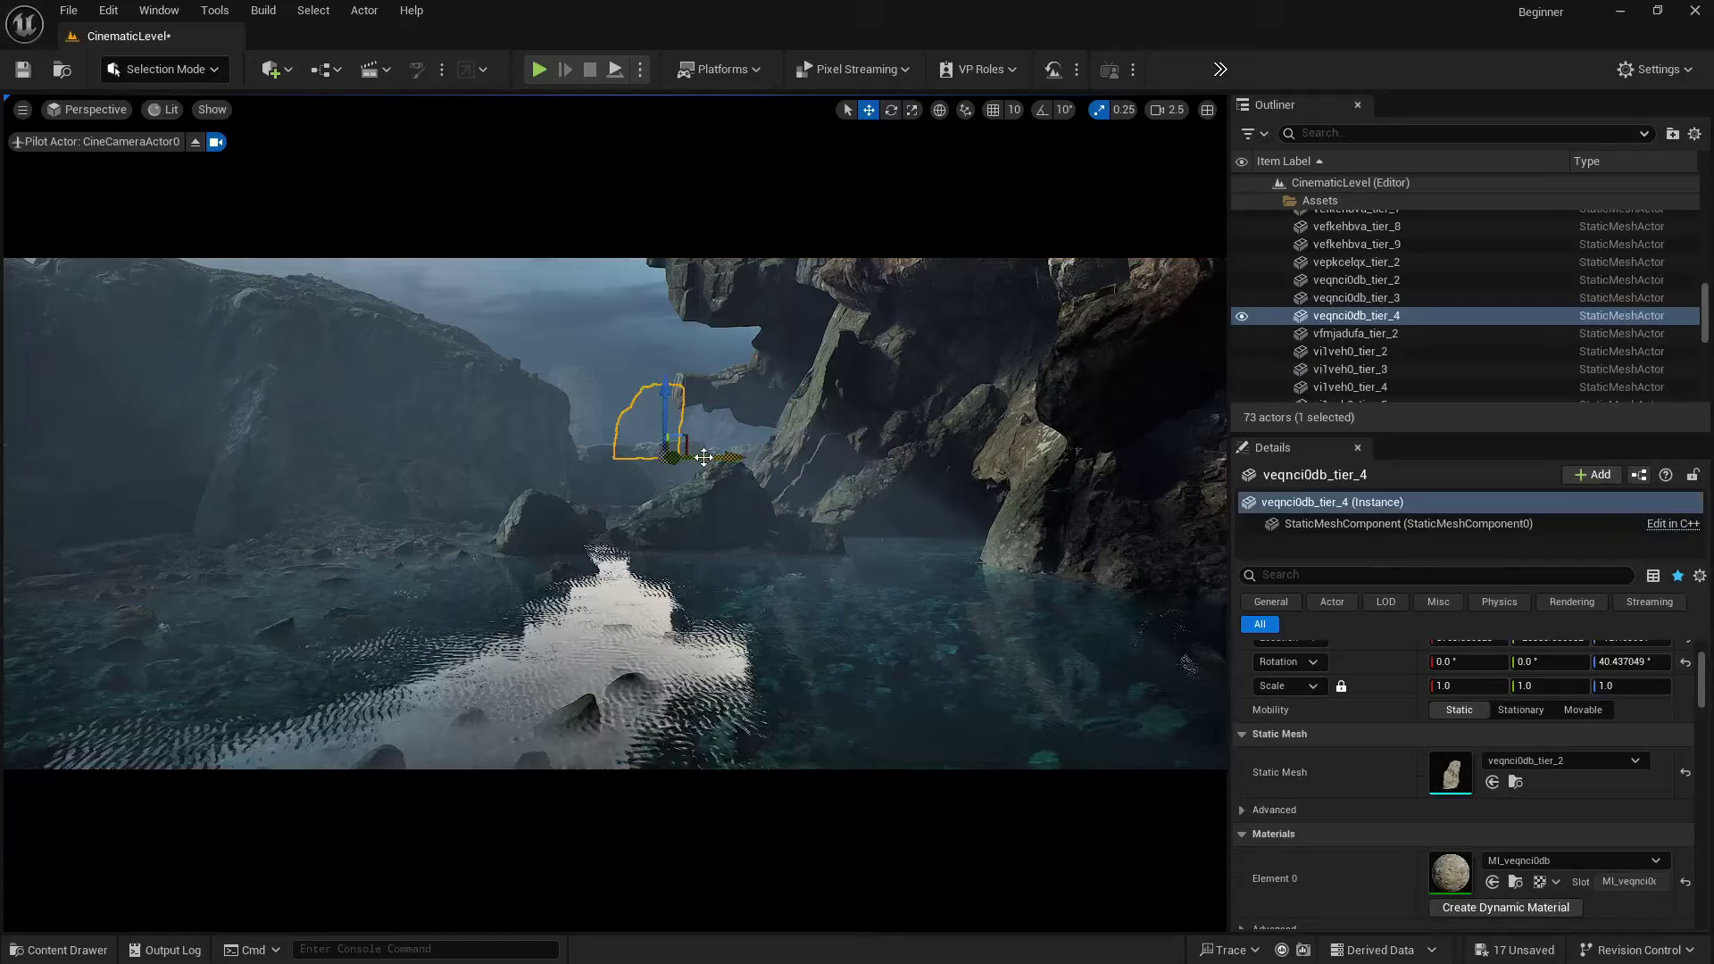
click(1442, 686)
text(3)
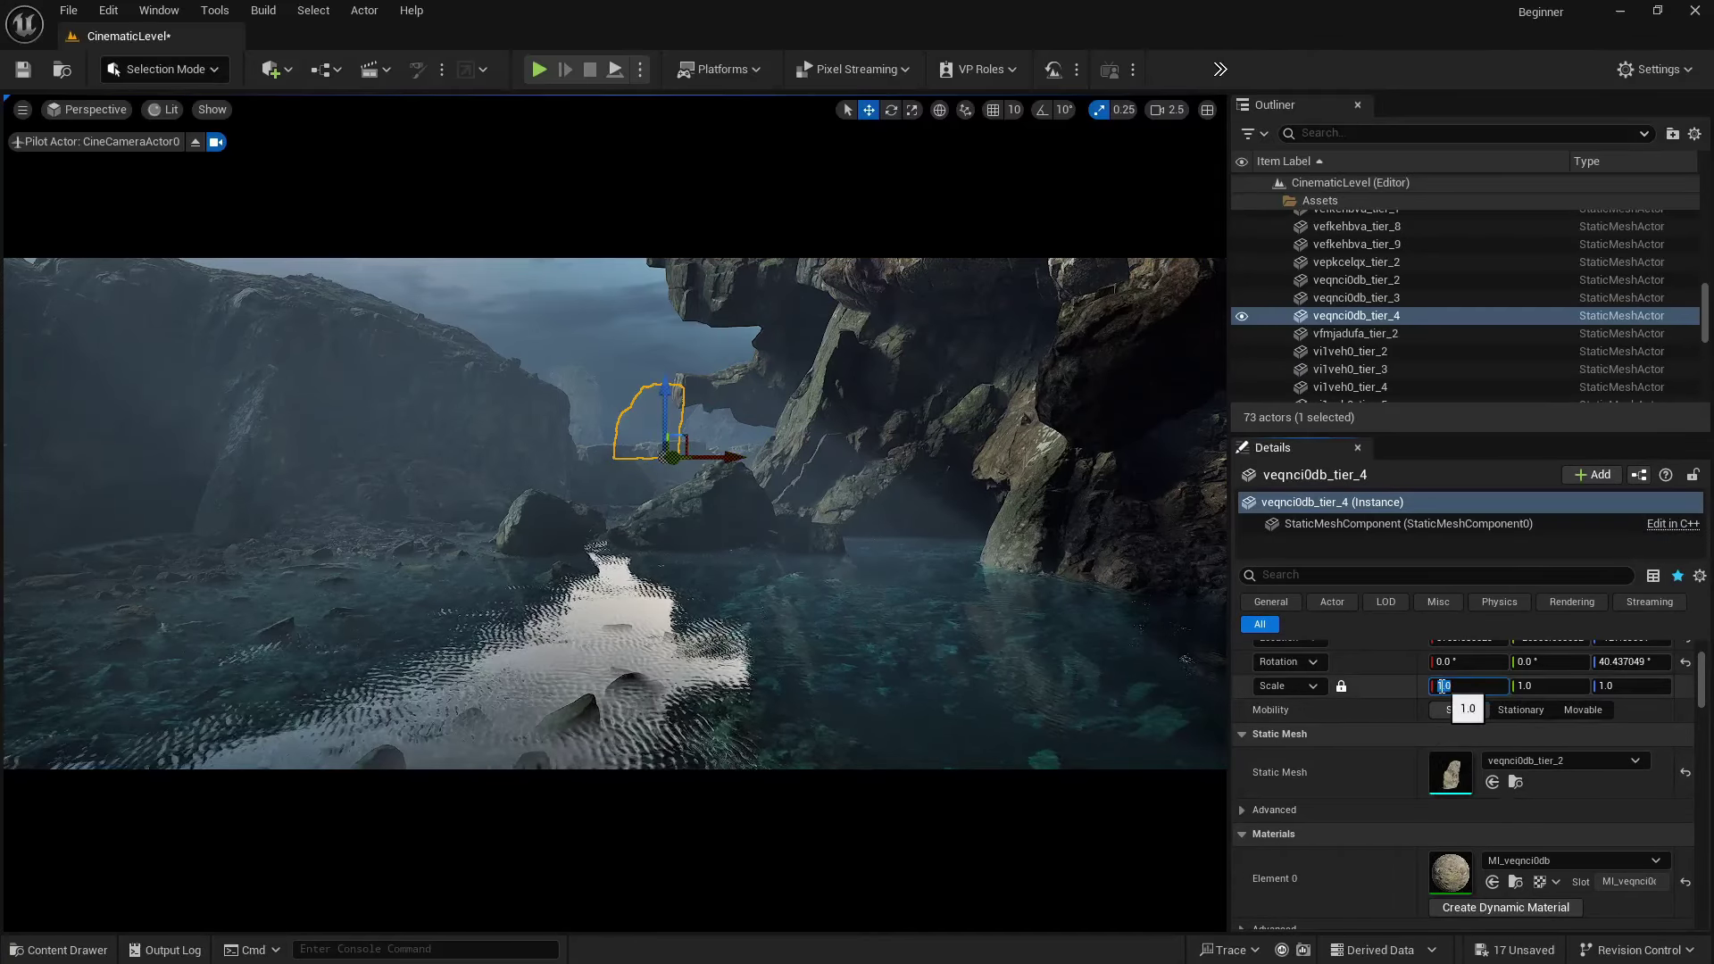
key(Return)
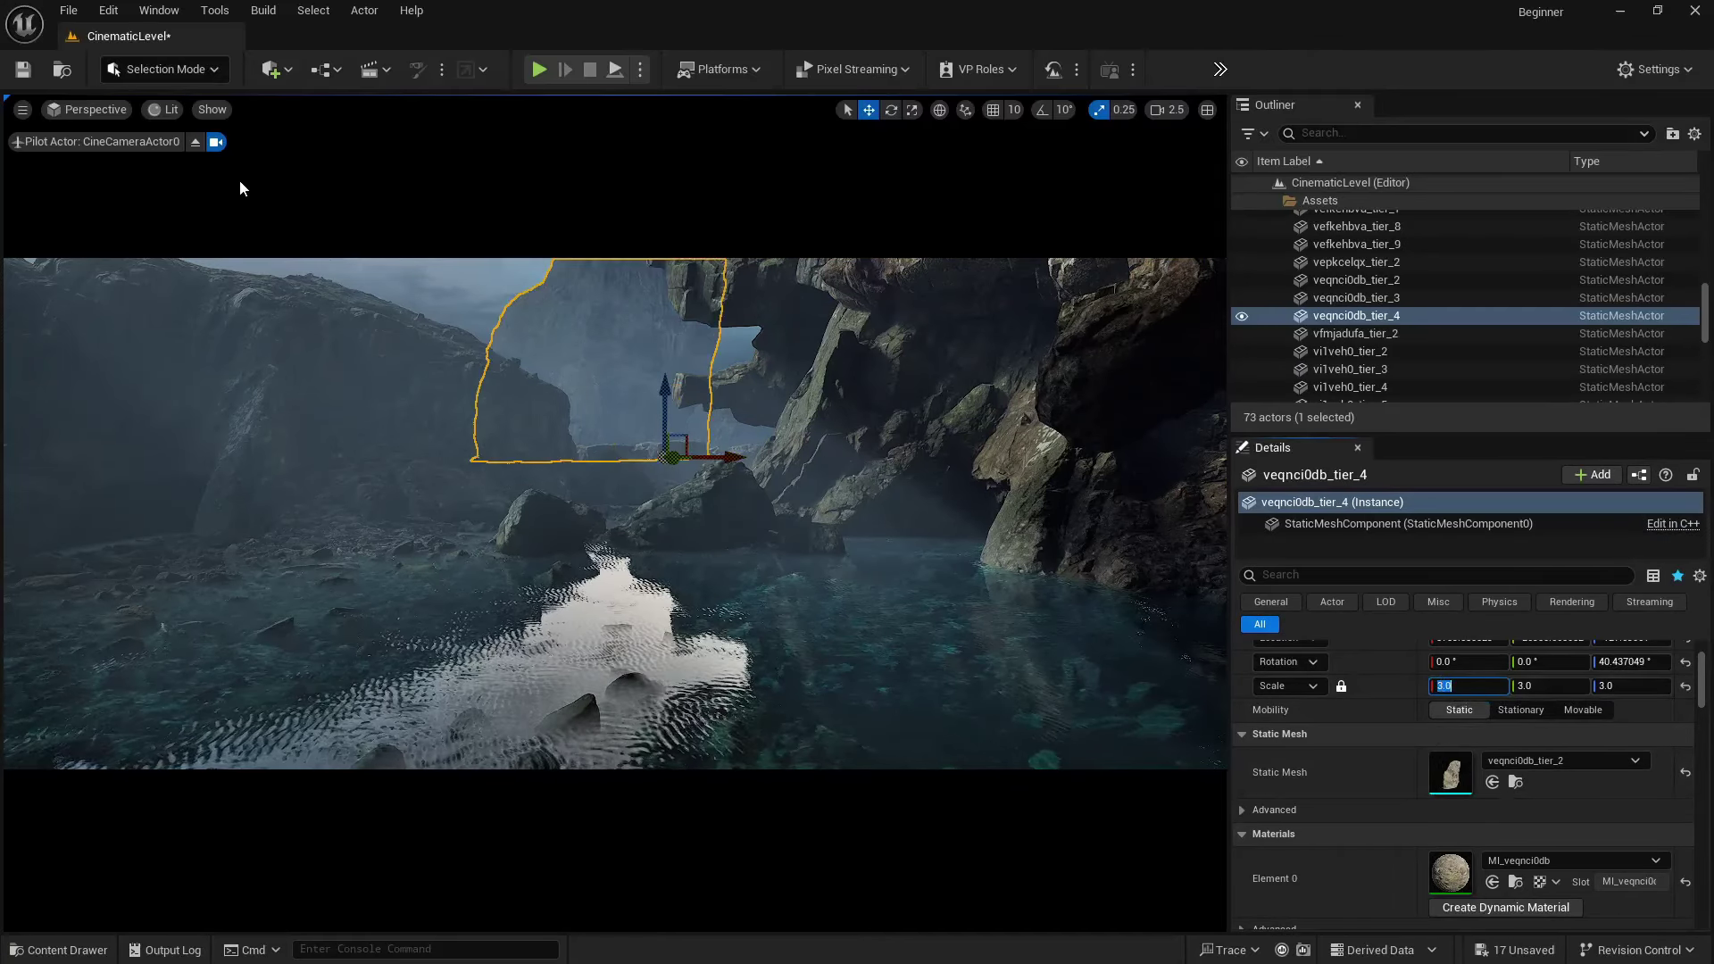
- Leave the camera view, frame the enlarged rock veqnci0db_tier_4 and push it back behind the other two distant rocks
click(195, 141)
key(f)
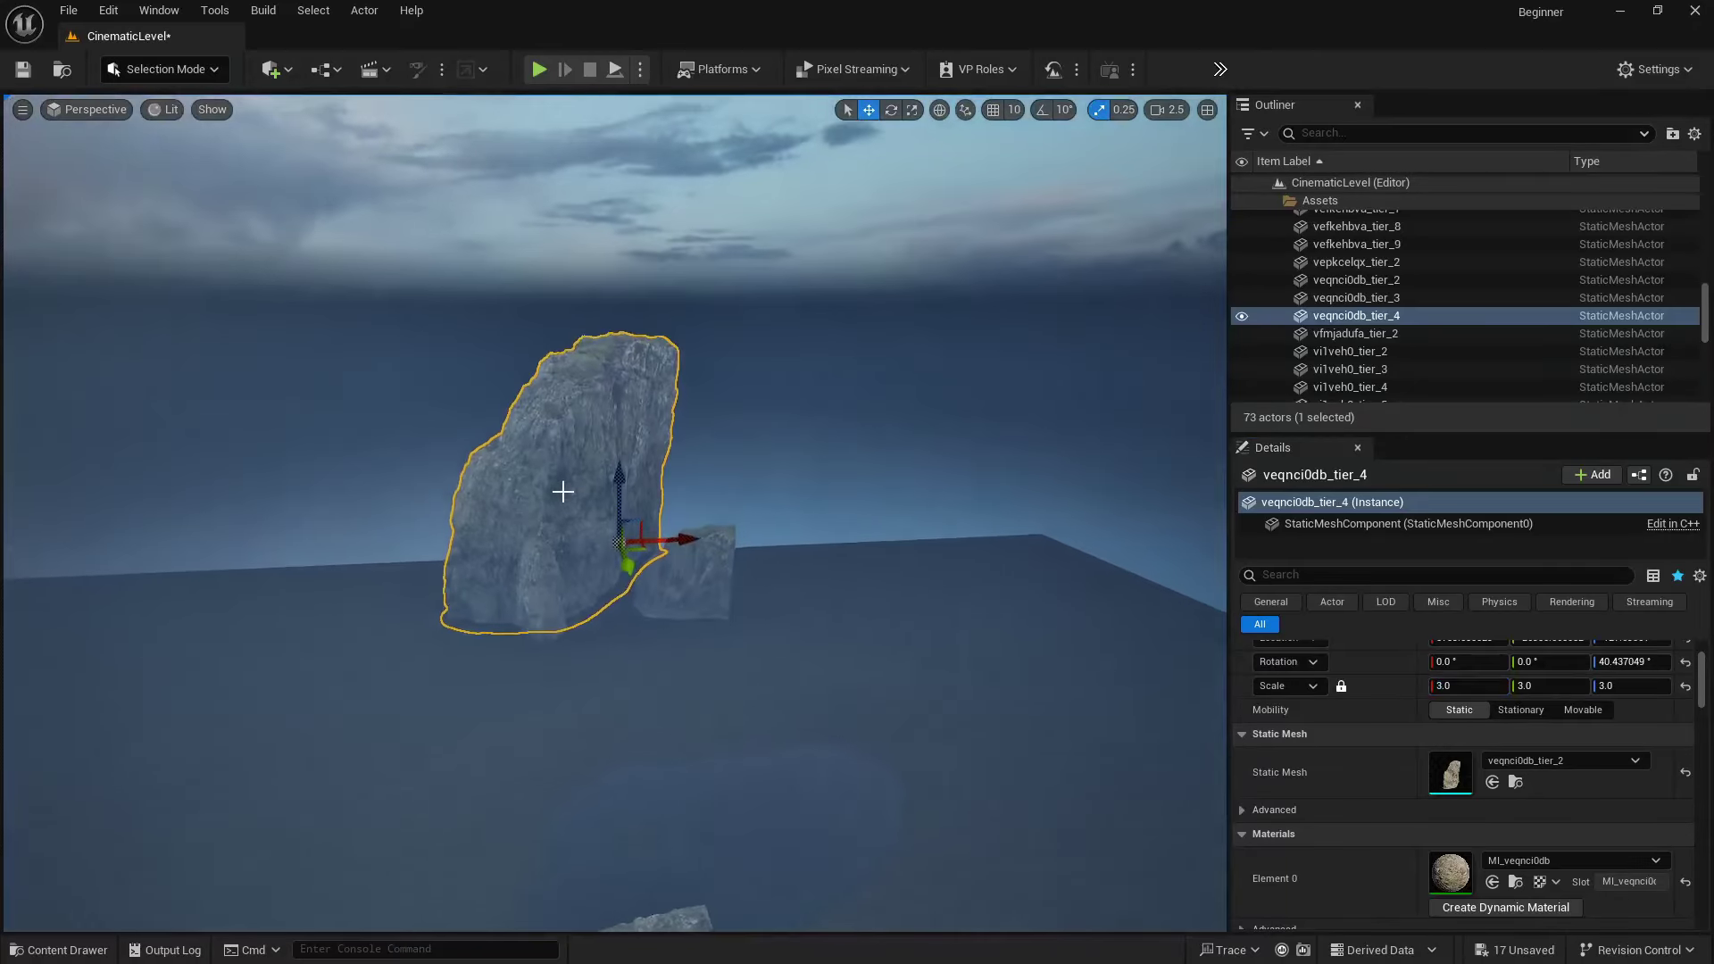
drag(627, 568, 606, 493)
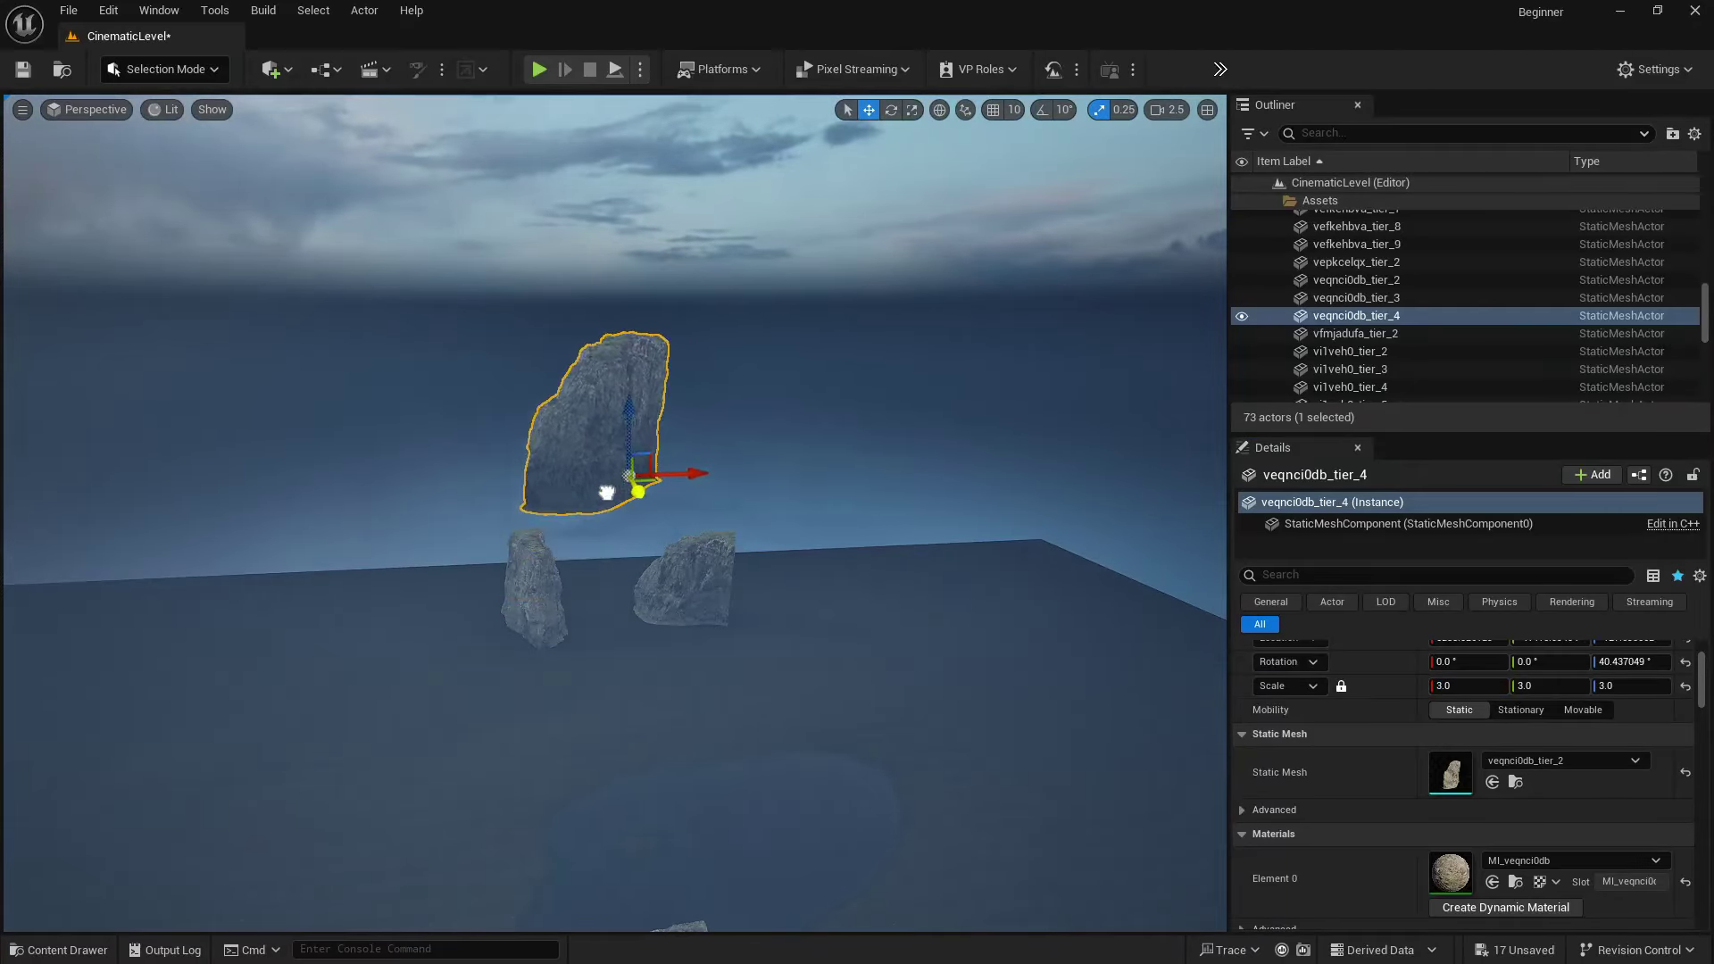
- Scale the distant rock veqnci0db_tier_2 uniformly to 2.0 and return to the CineCameraActor0 view
click(1356, 279)
click(1469, 685)
text(2)
key(Return)
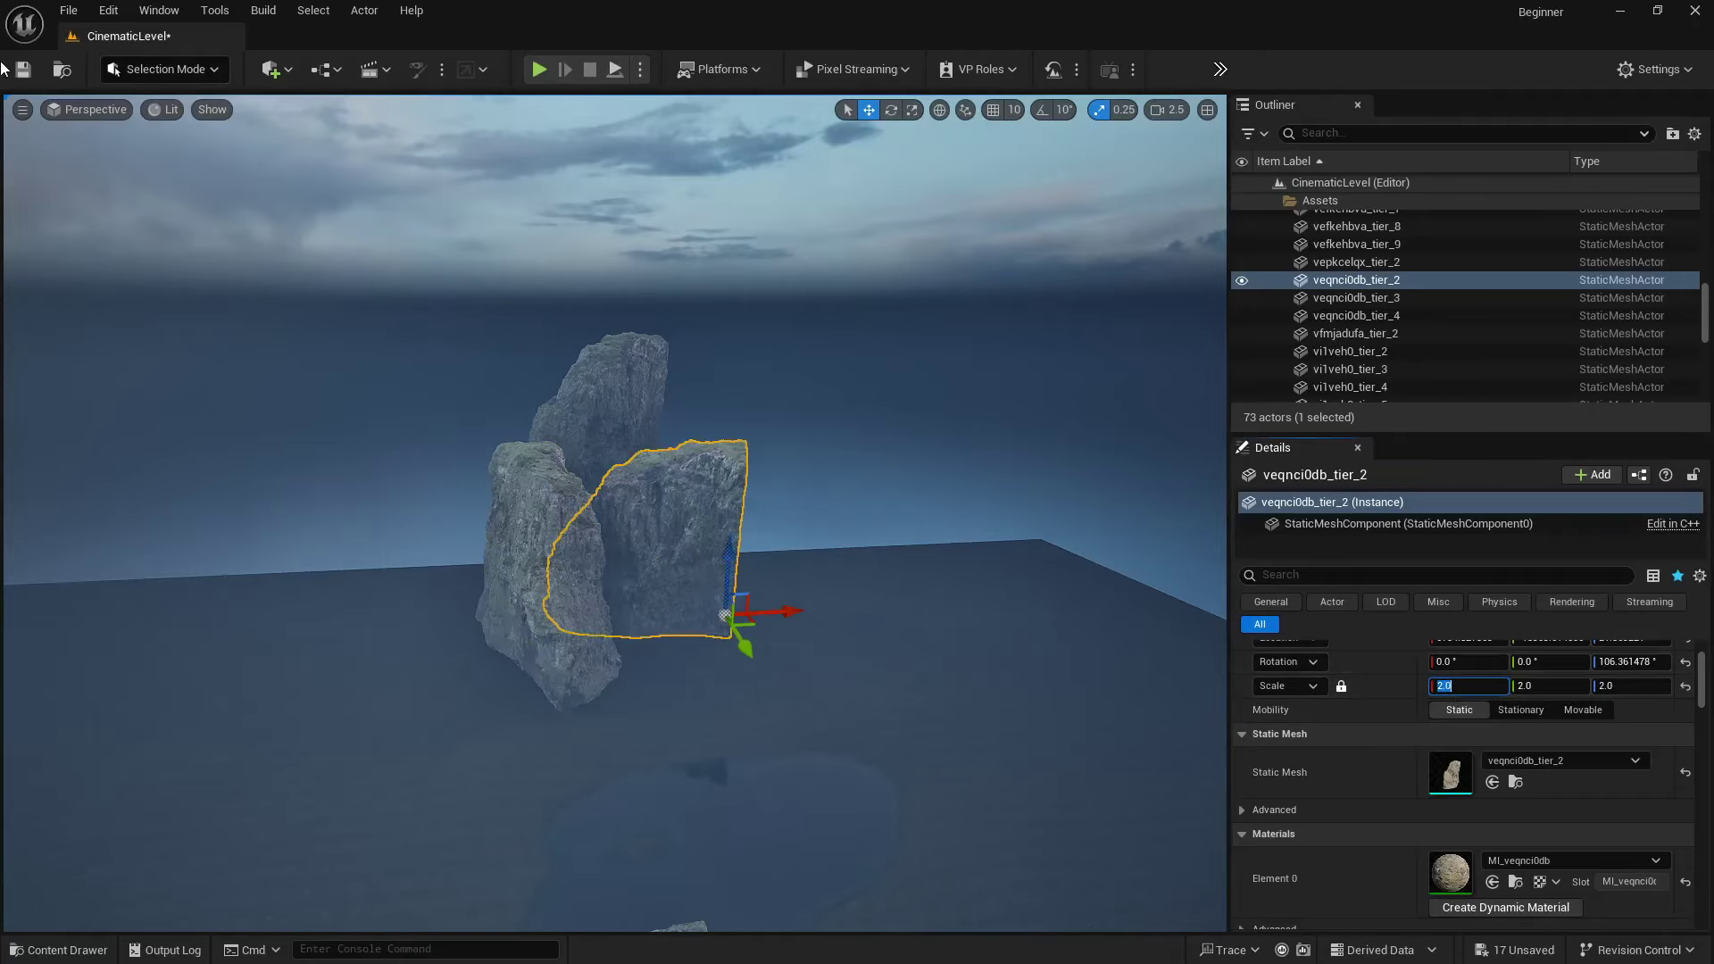
click(94, 109)
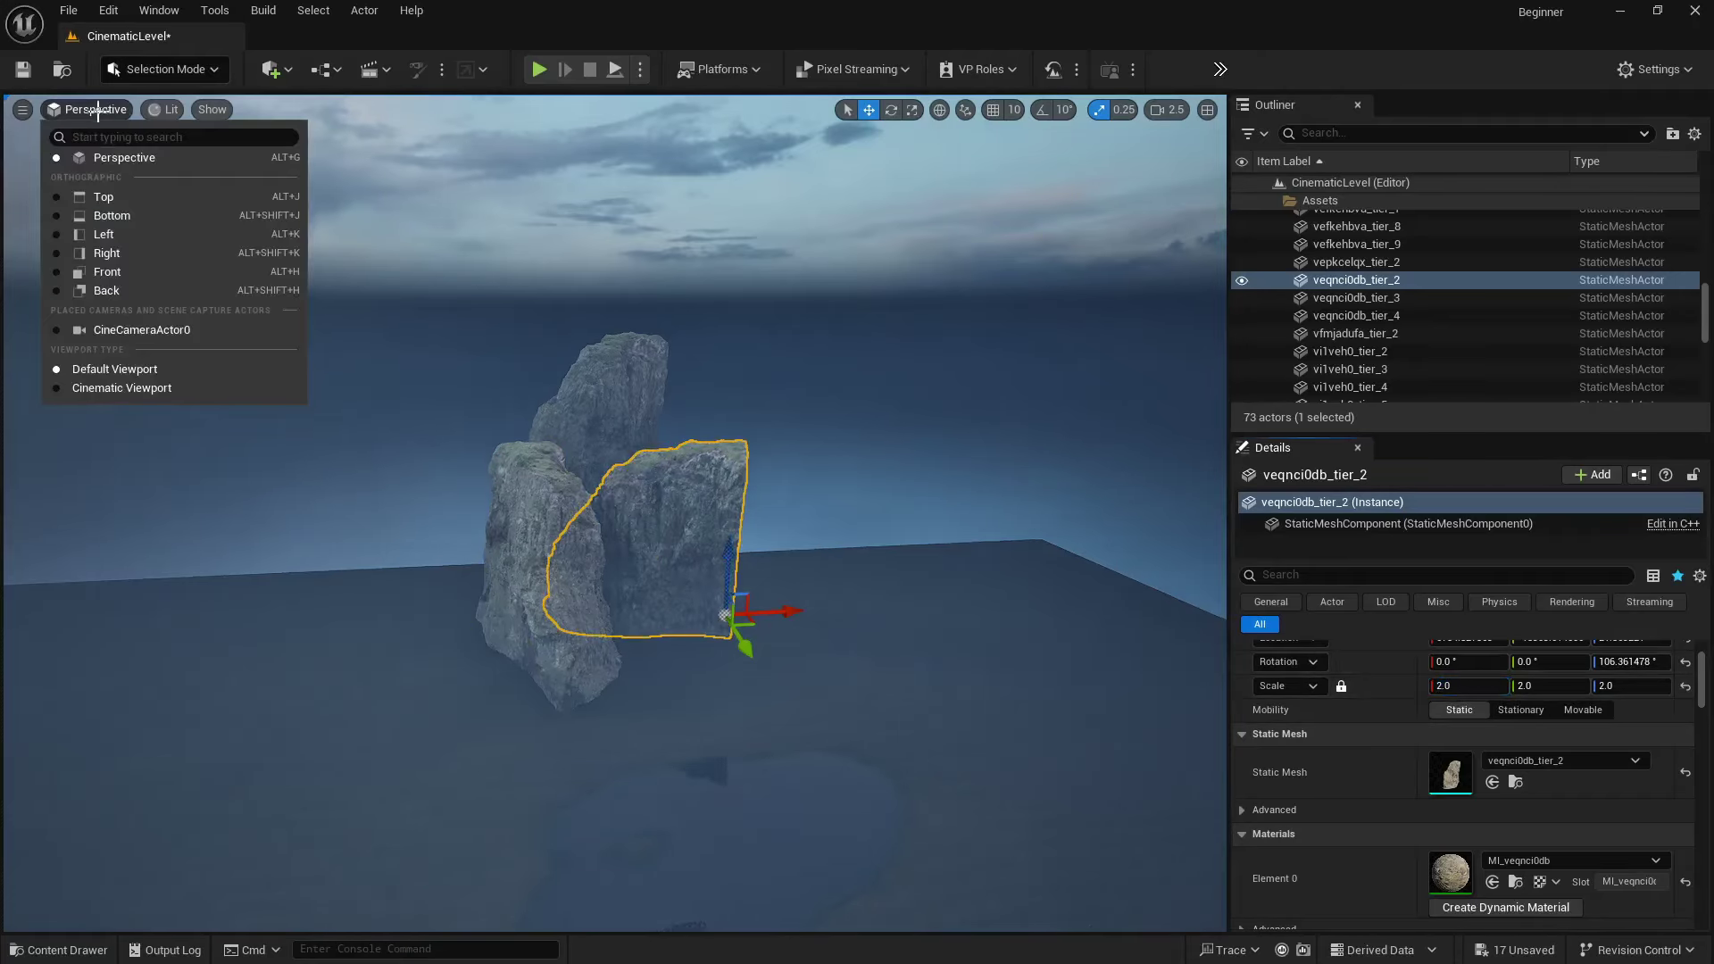
click(150, 329)
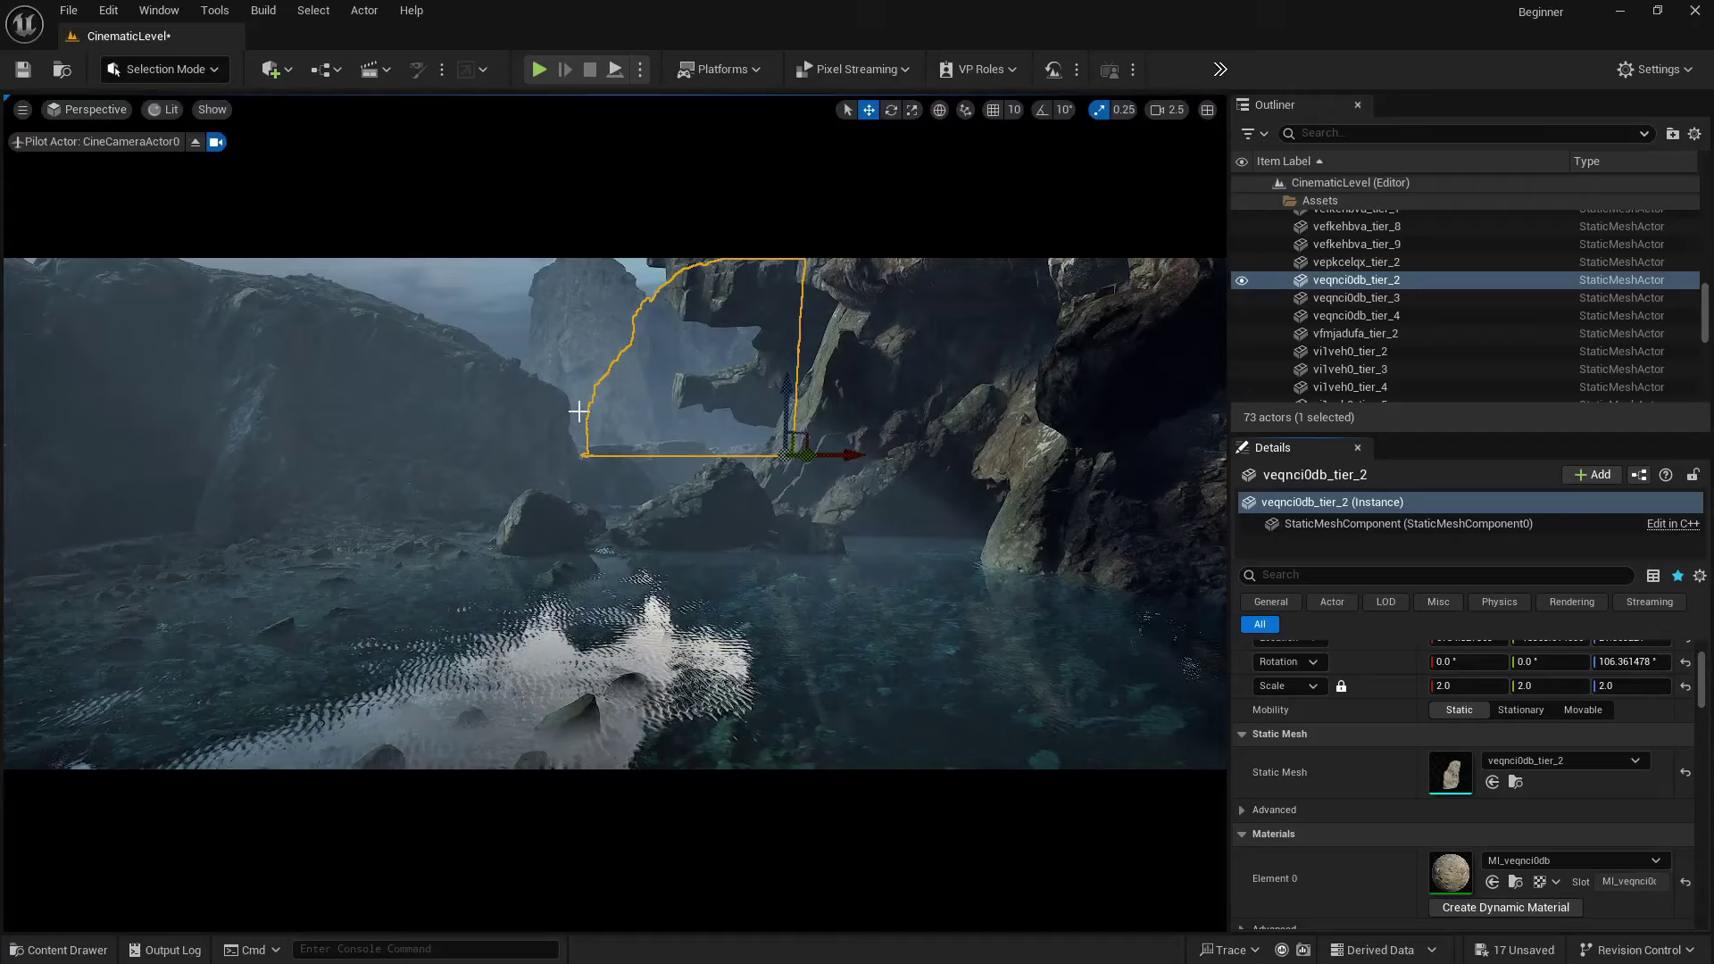
- Spread the distant rocks apart, moving veqnci0db_tier_3 left toward the left cliff and veqnci0db_tier_2 right behind the overhang
click(607, 437)
drag(612, 454, 517, 441)
click(612, 356)
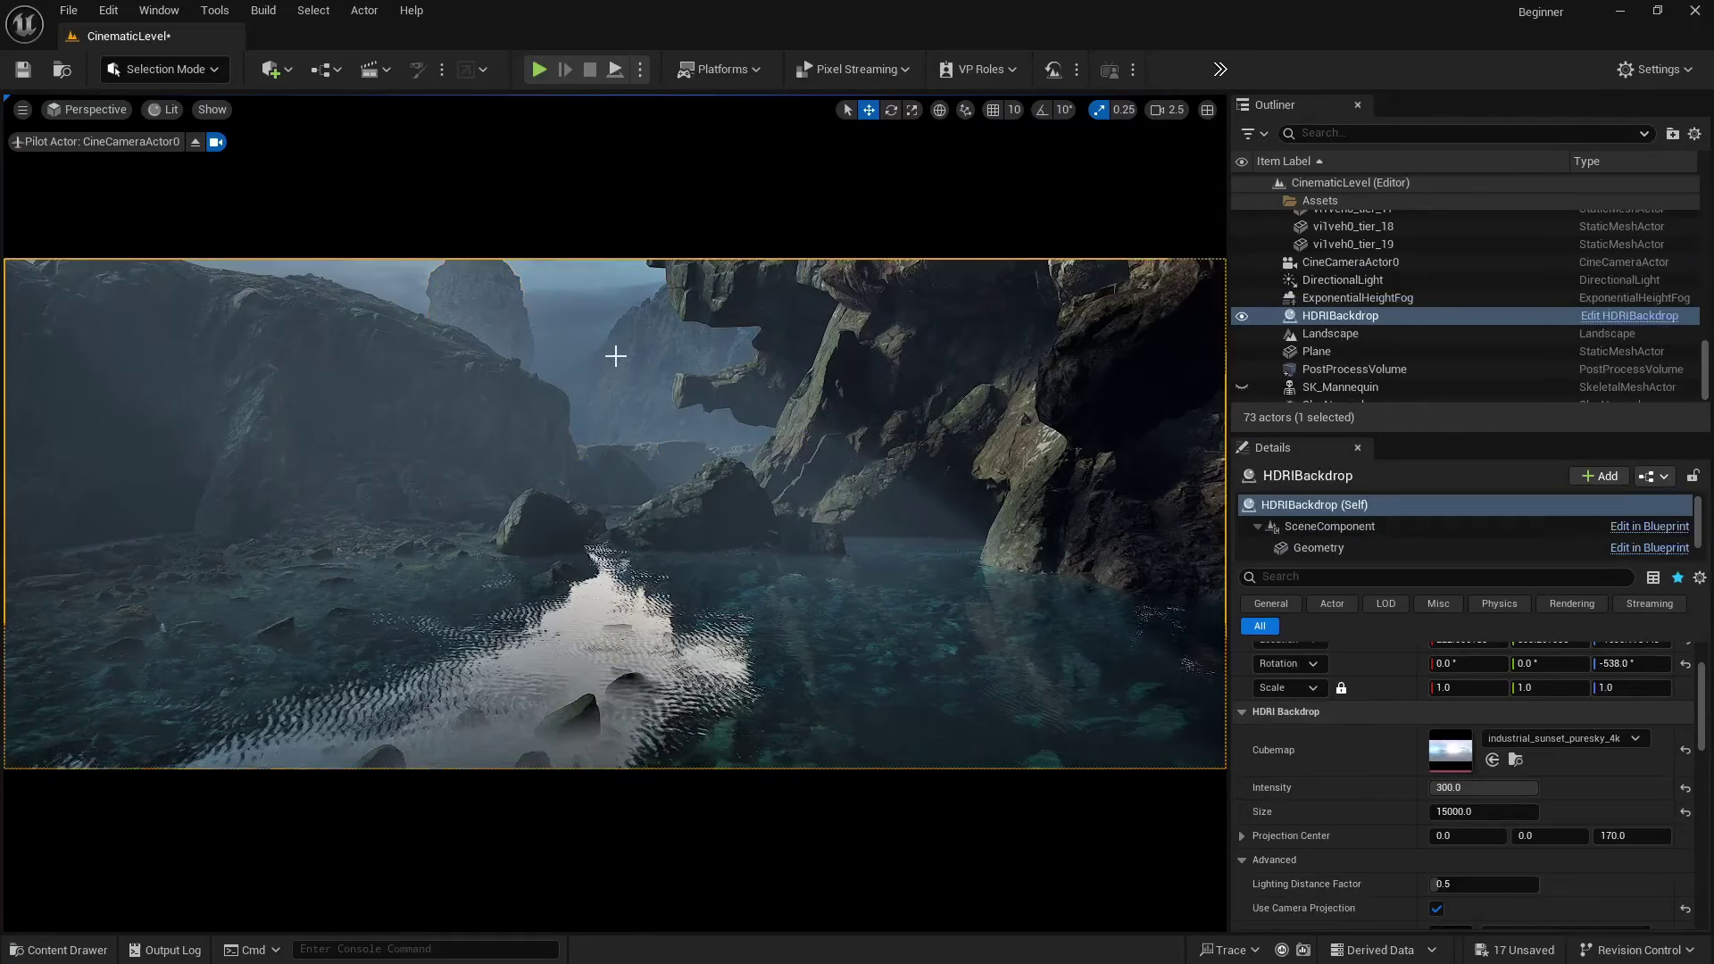
click(617, 360)
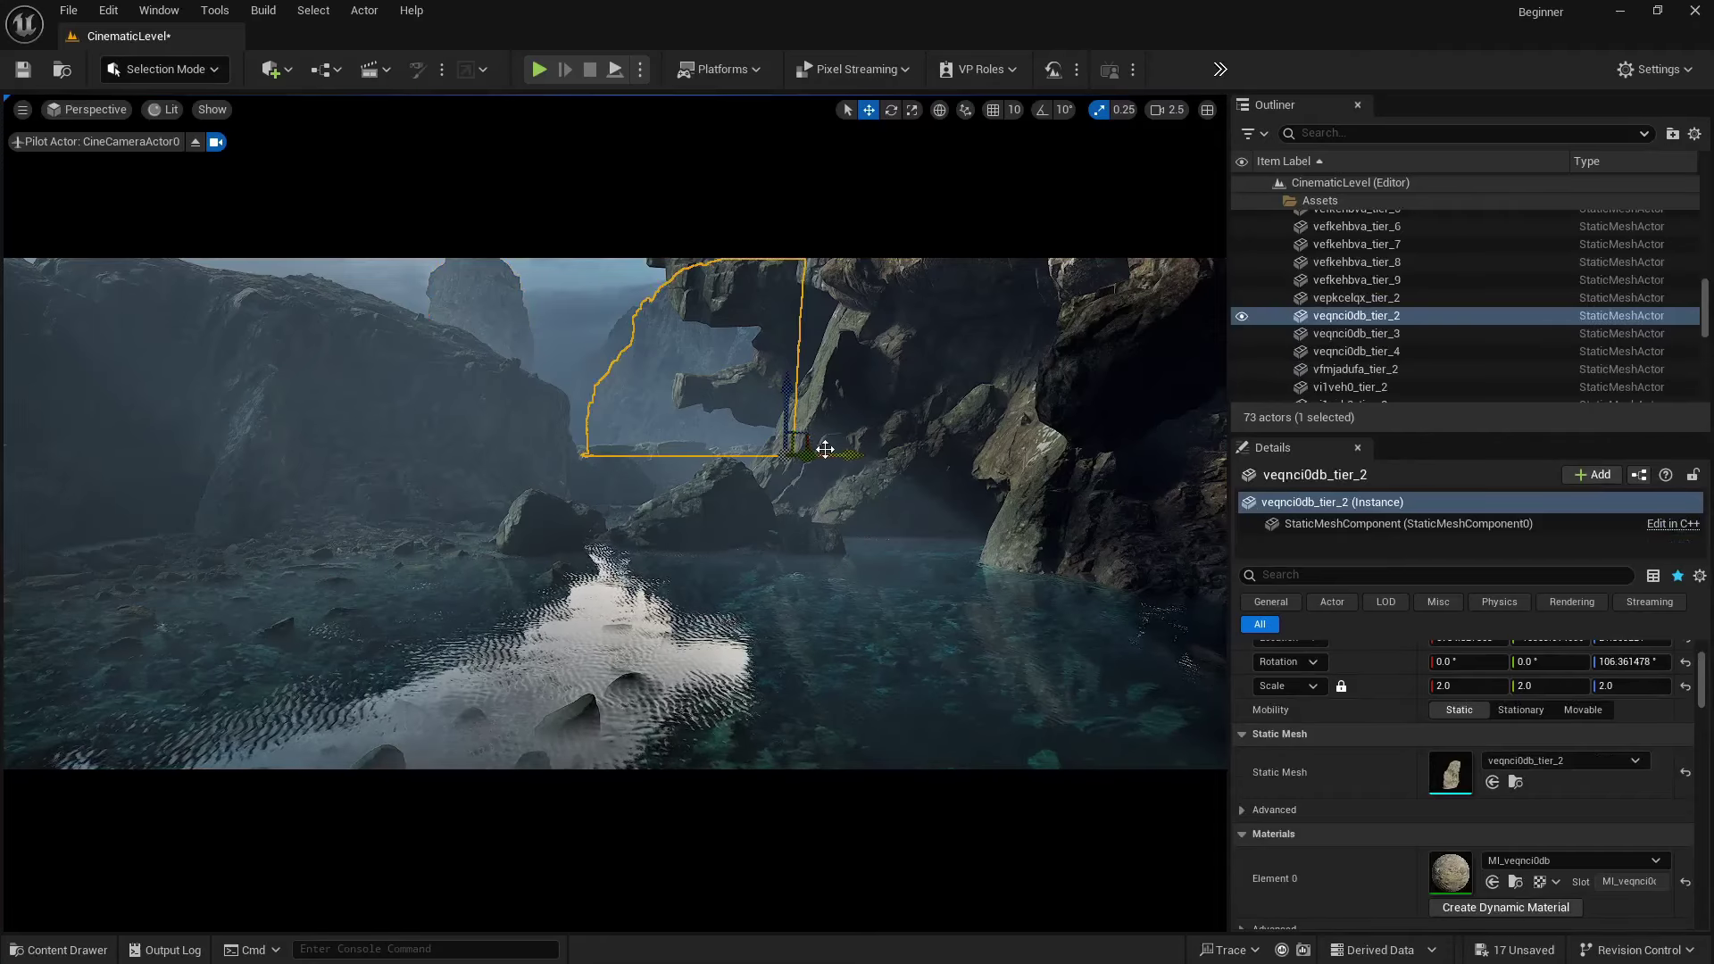
drag(822, 448, 888, 452)
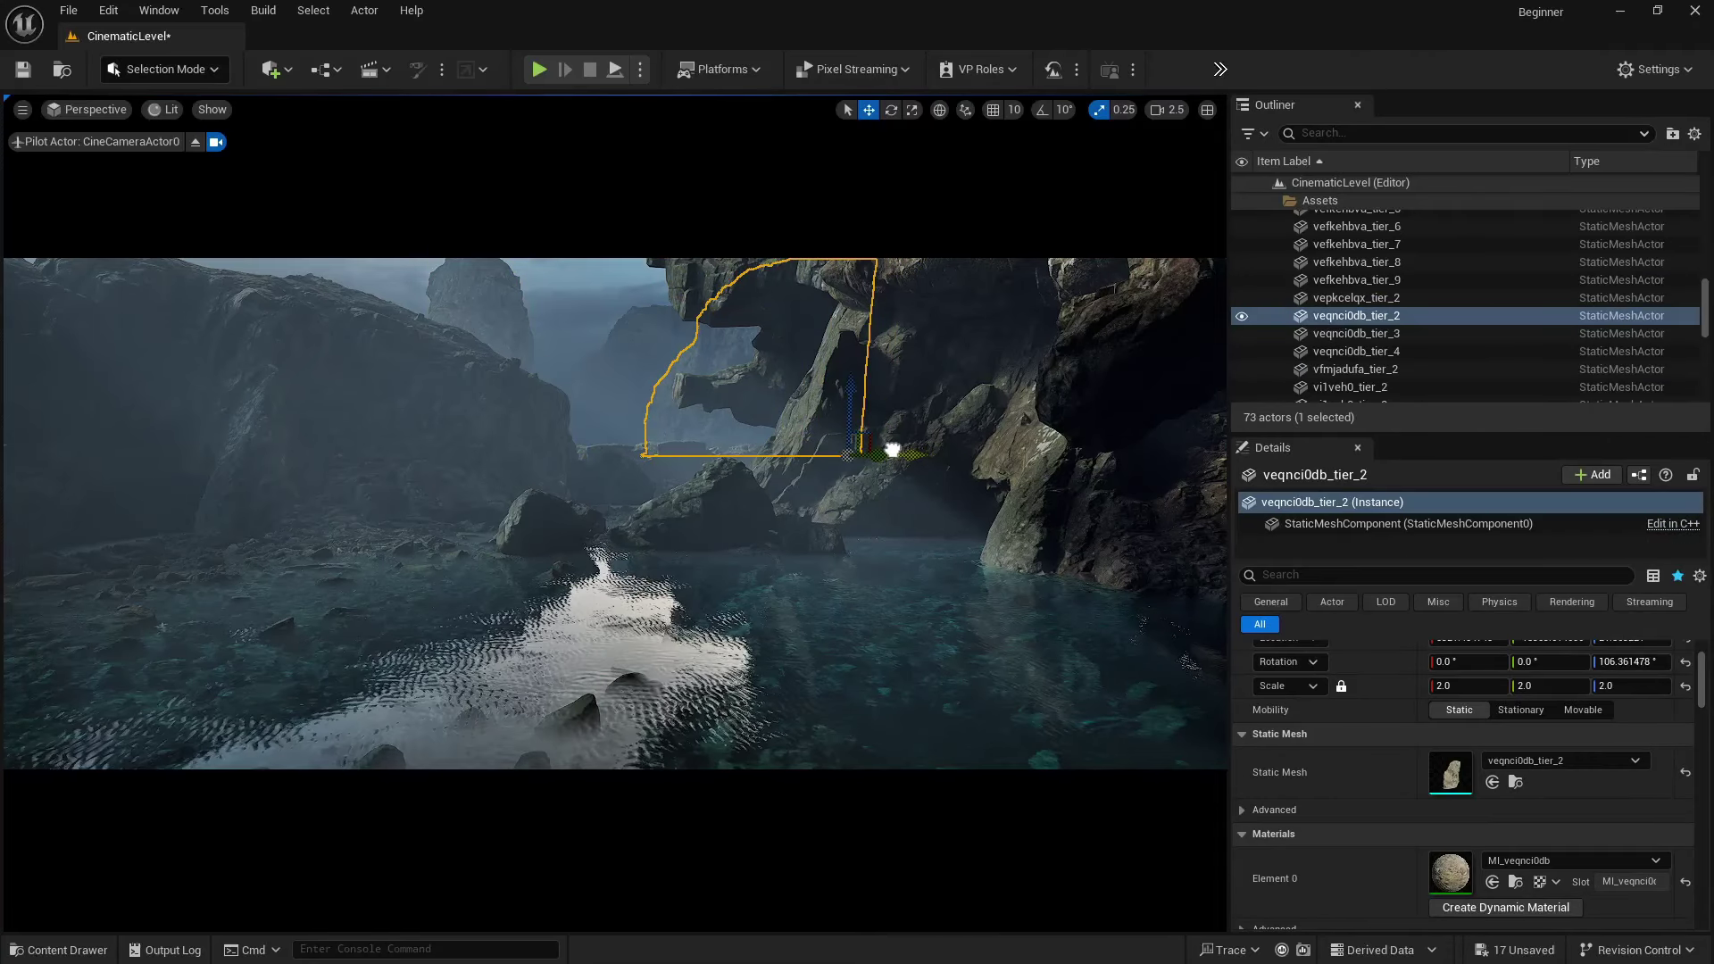
- Shift the middle rock veqnci0db_tier_4 slightly left and rotate it about its vertical axis to about 19.85°
click(597, 382)
drag(733, 455, 694, 453)
key(e)
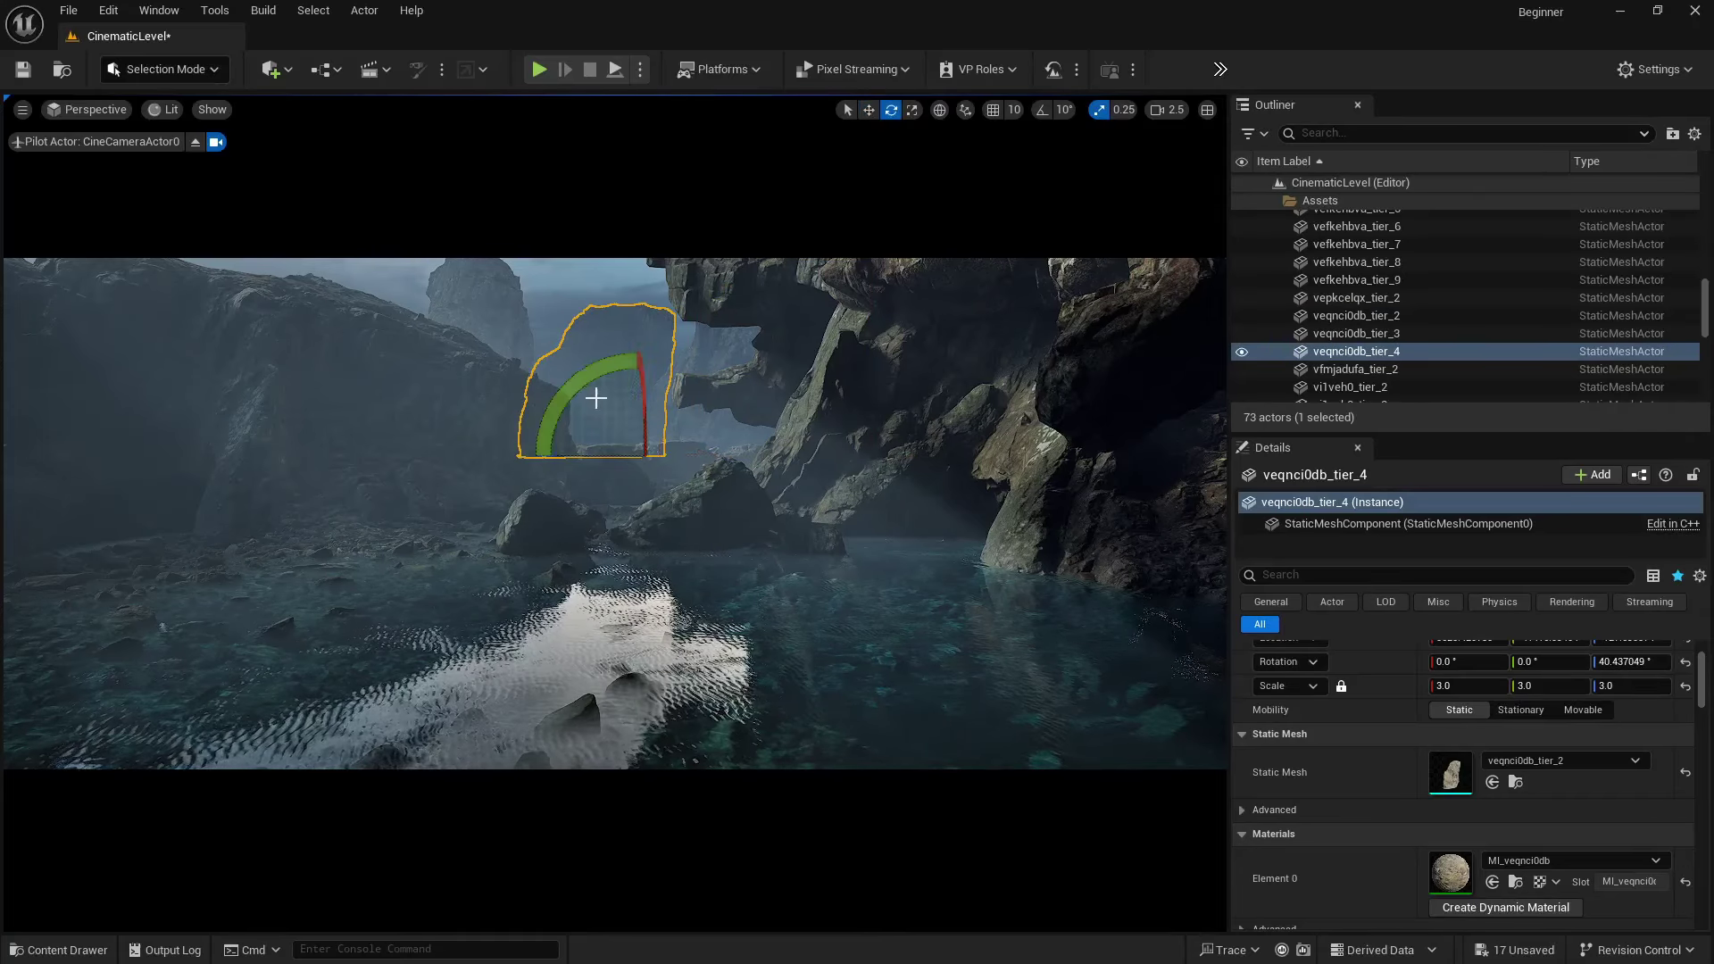
mouse_move(554, 367)
mouse_down()
mouse_move(526, 380)
mouse_move(554, 367)
mouse_up()
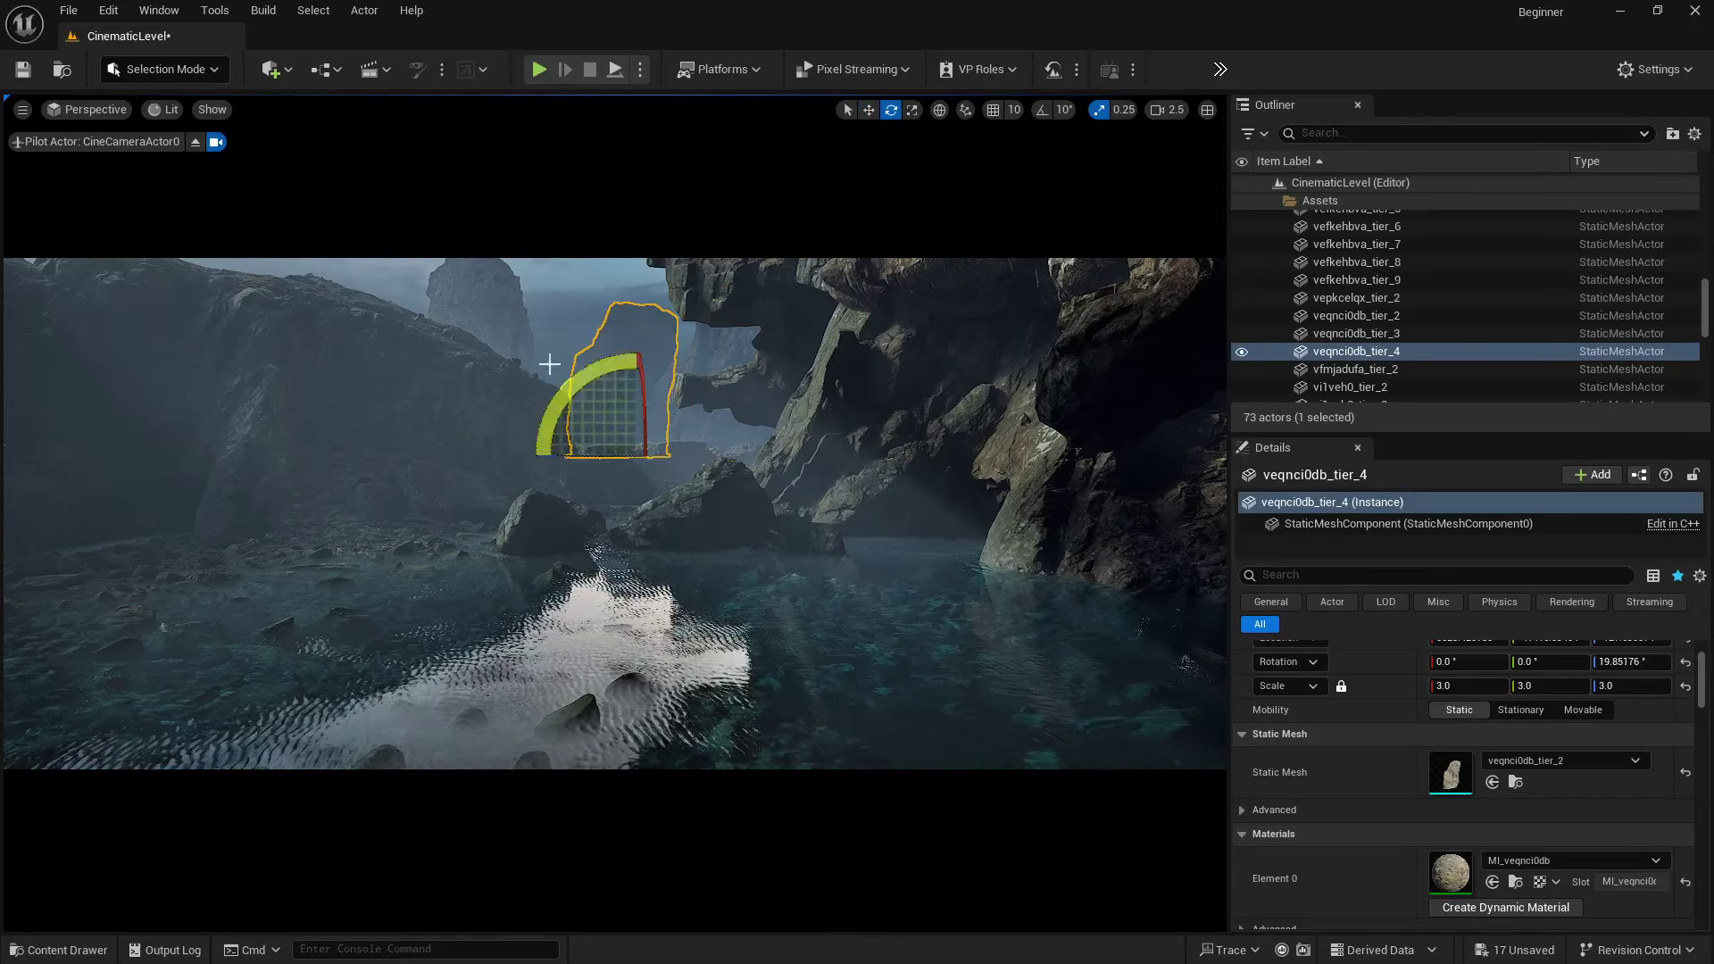
click(544, 289)
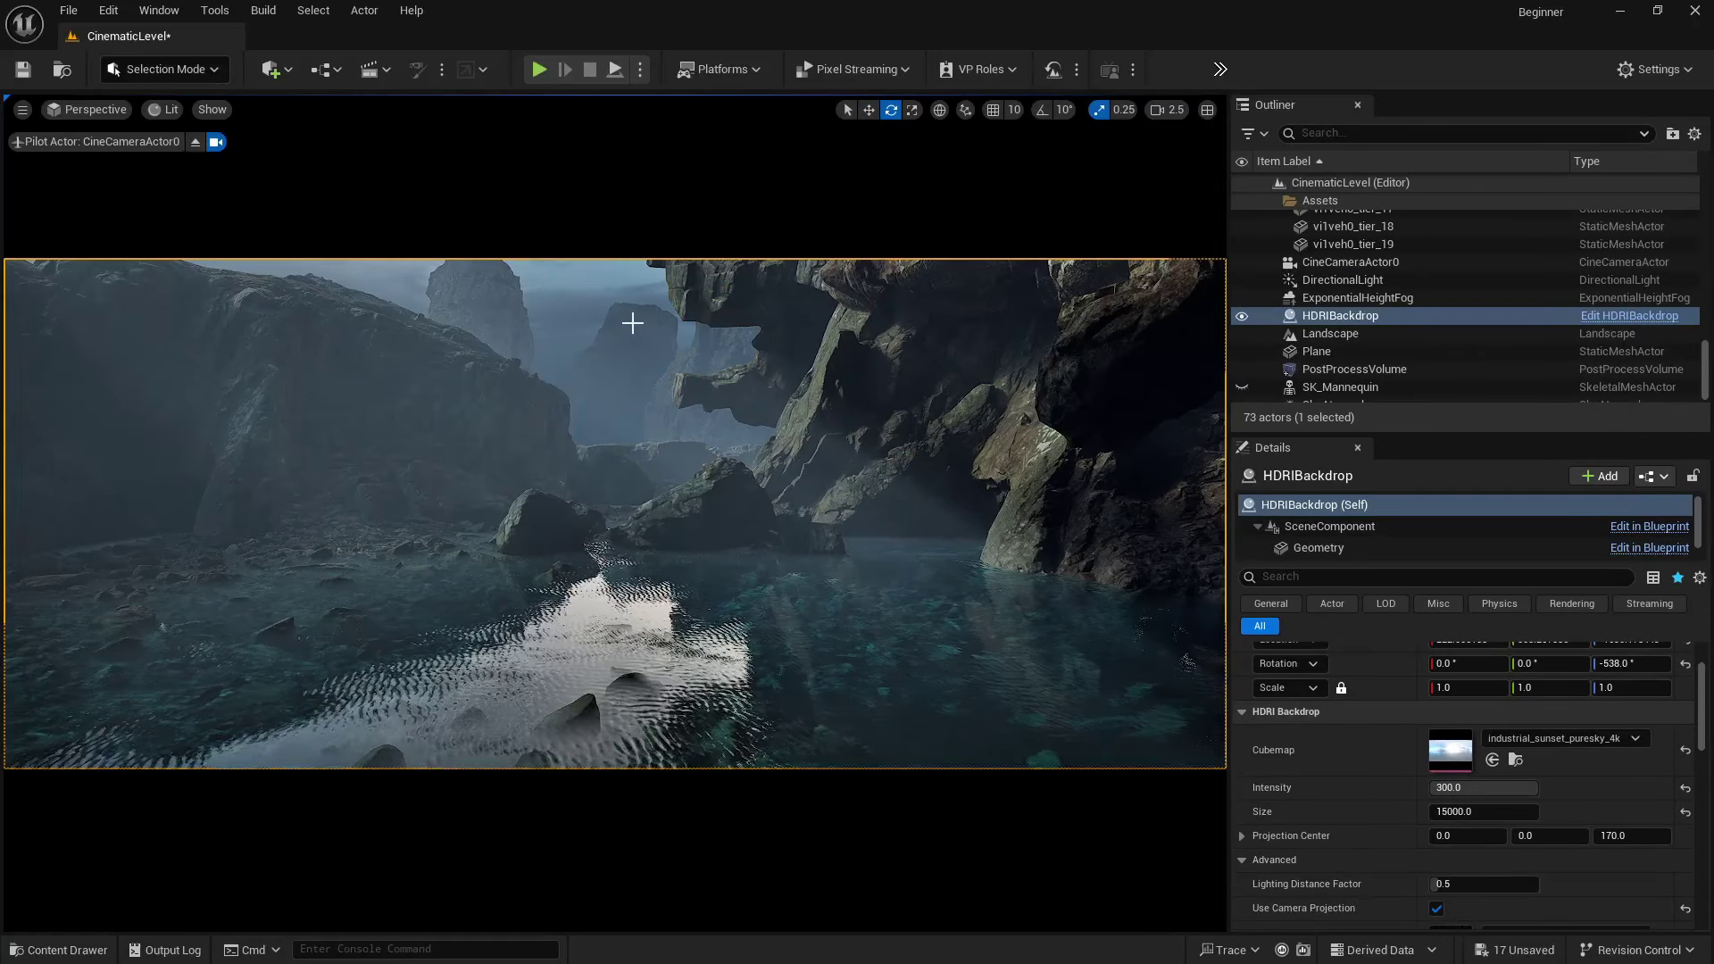
- Lower the rock veqnci0db_tier_4 slightly and move it further left in the gap between the cliffs
click(641, 340)
key(w)
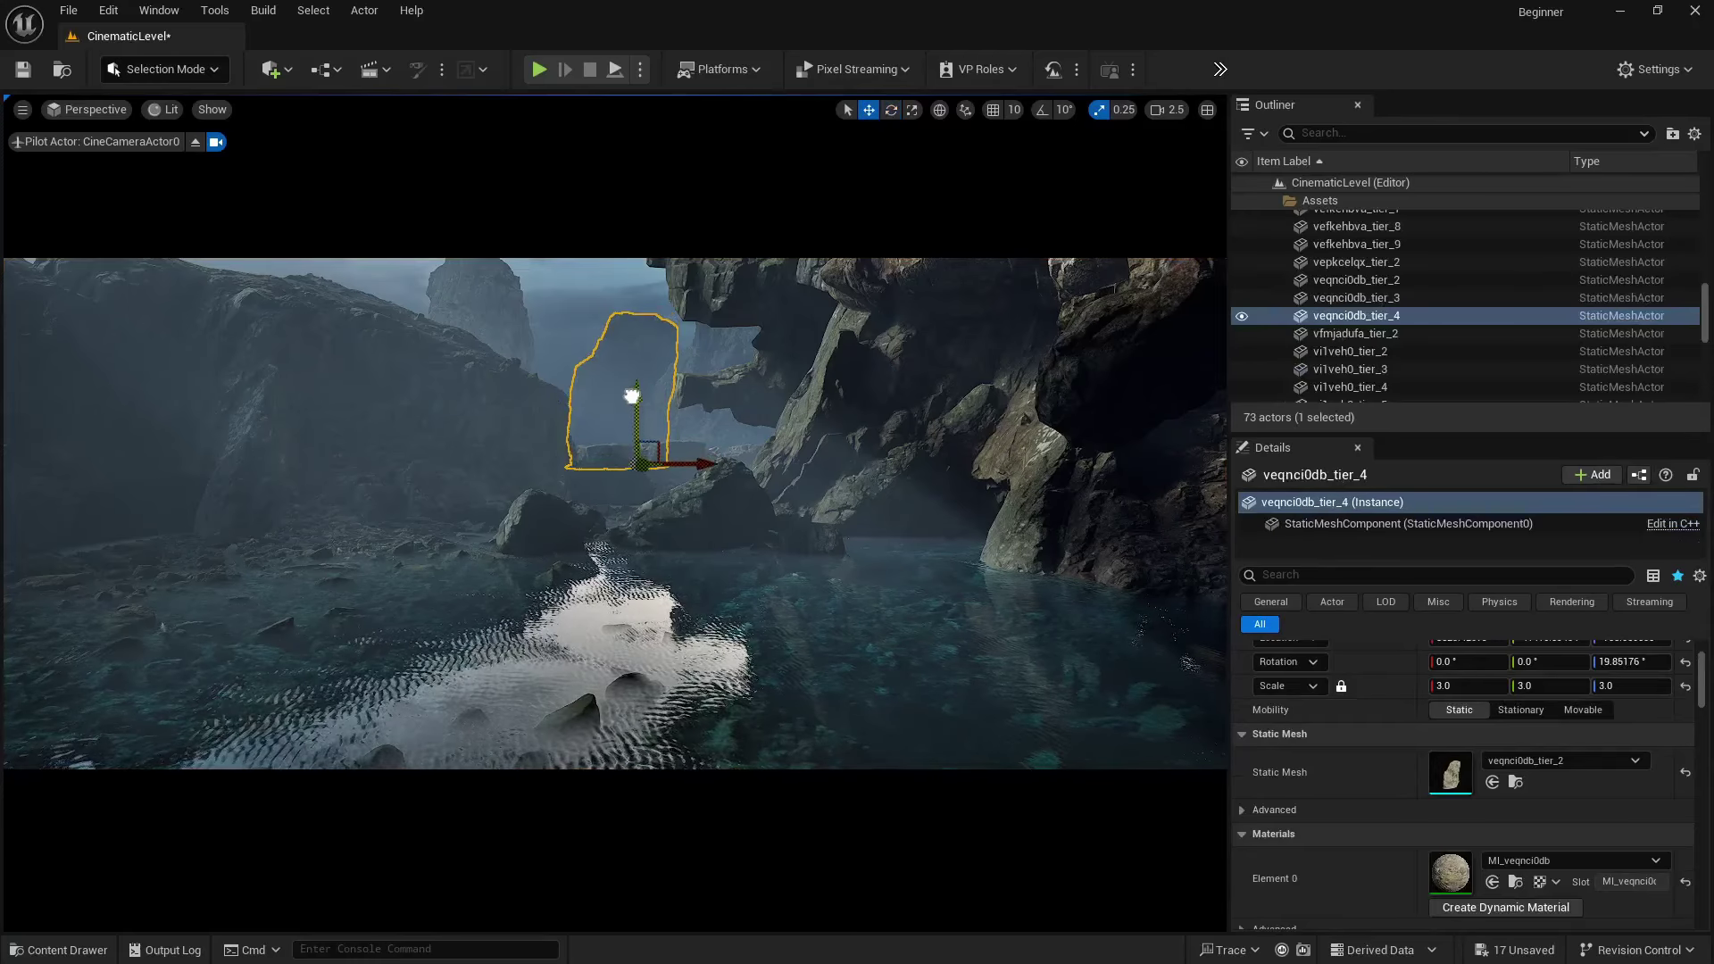
drag(690, 461, 657, 458)
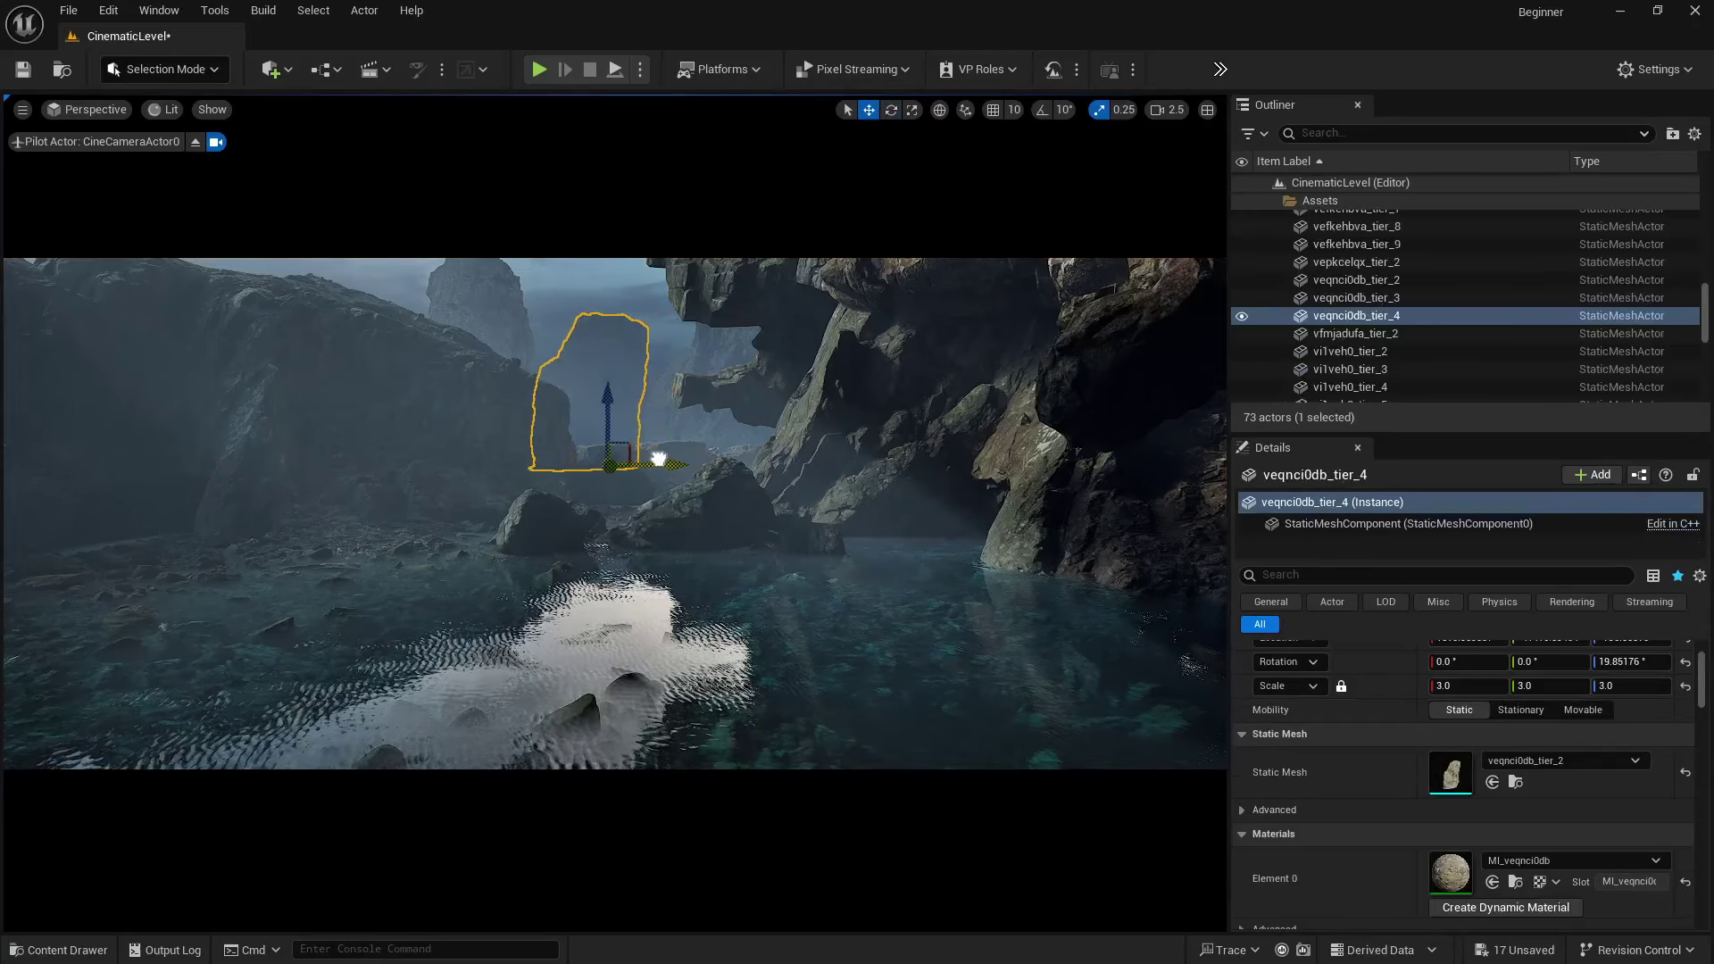
- Move the distant rock veqnci0db_tier_3 left until it is hidden behind the left cliff
click(470, 287)
drag(516, 457, 419, 459)
click(524, 308)
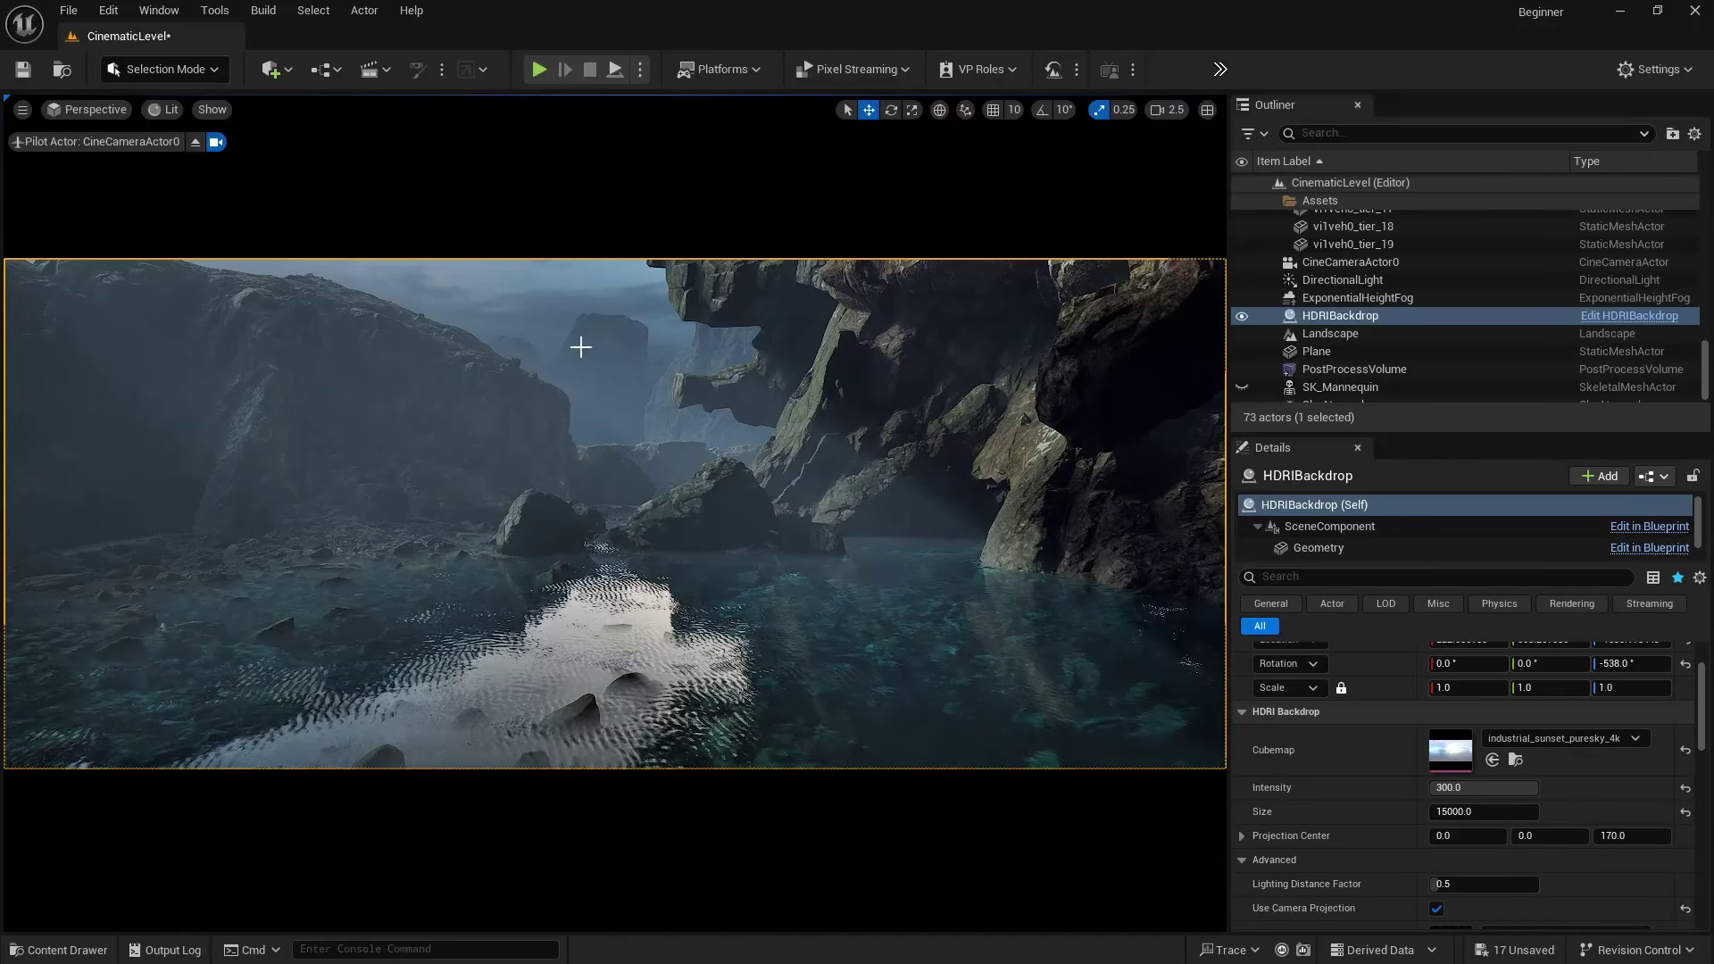
- Set veqnci0db_tier_2 farther back and slightly left behind the overhang, and nudge veqnci0db_tier_4 right in the gap
click(845, 468)
drag(873, 461, 846, 455)
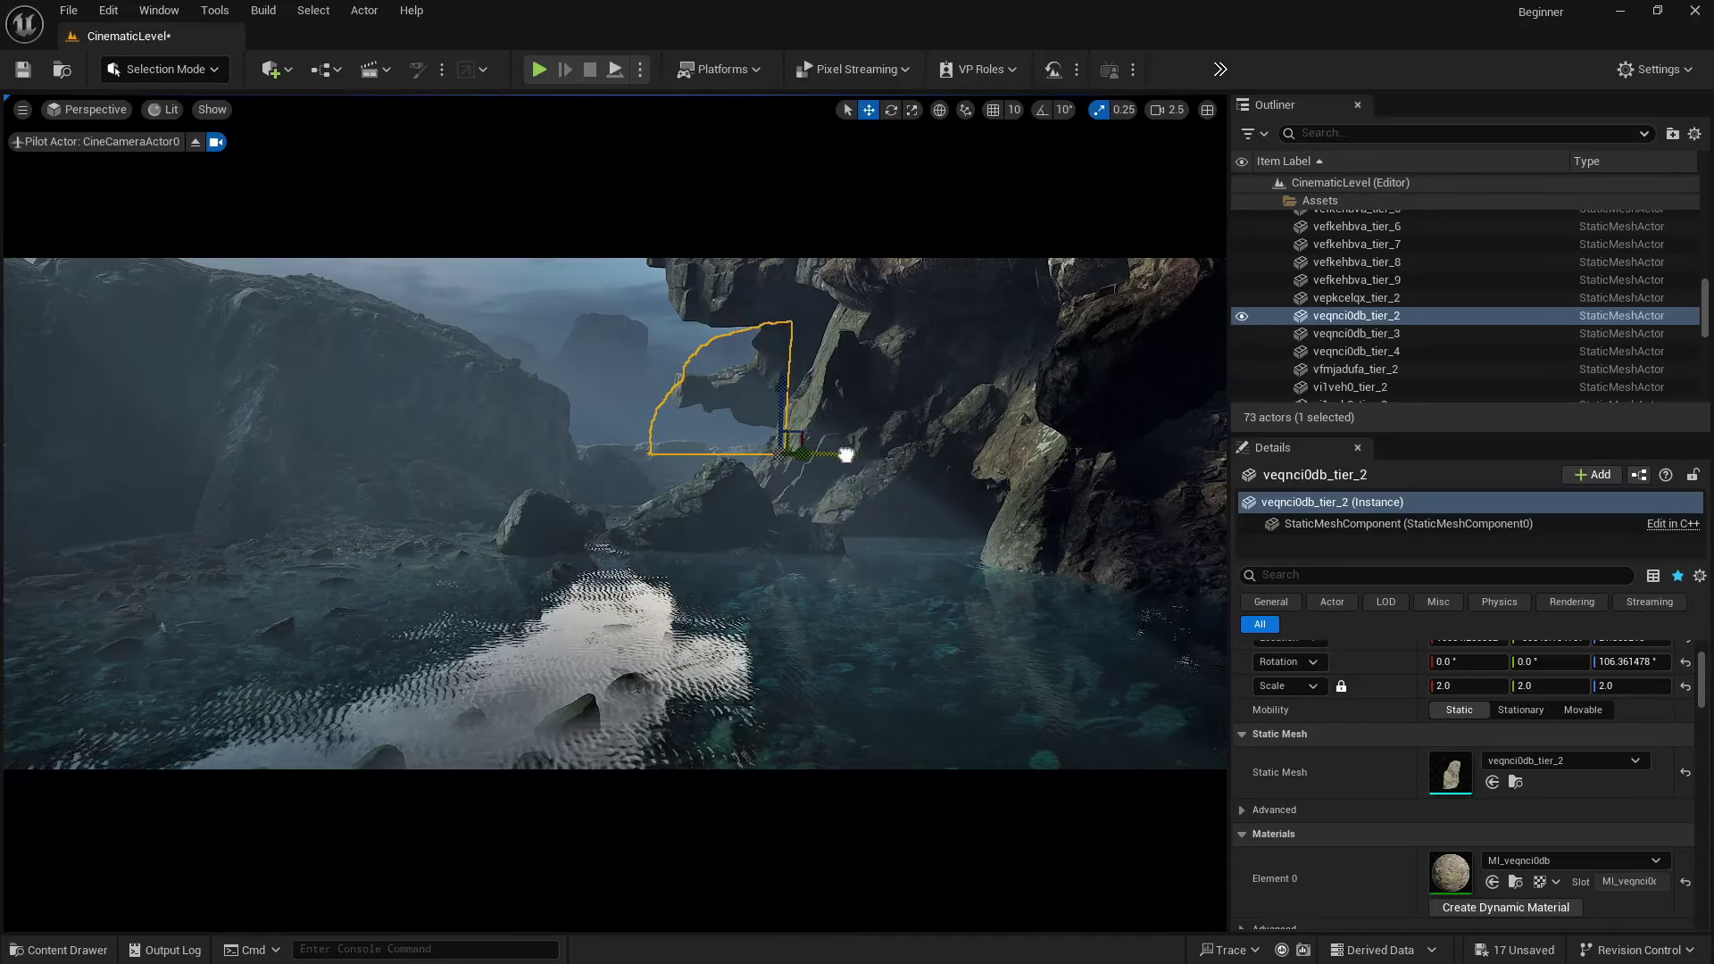
click(566, 309)
click(614, 383)
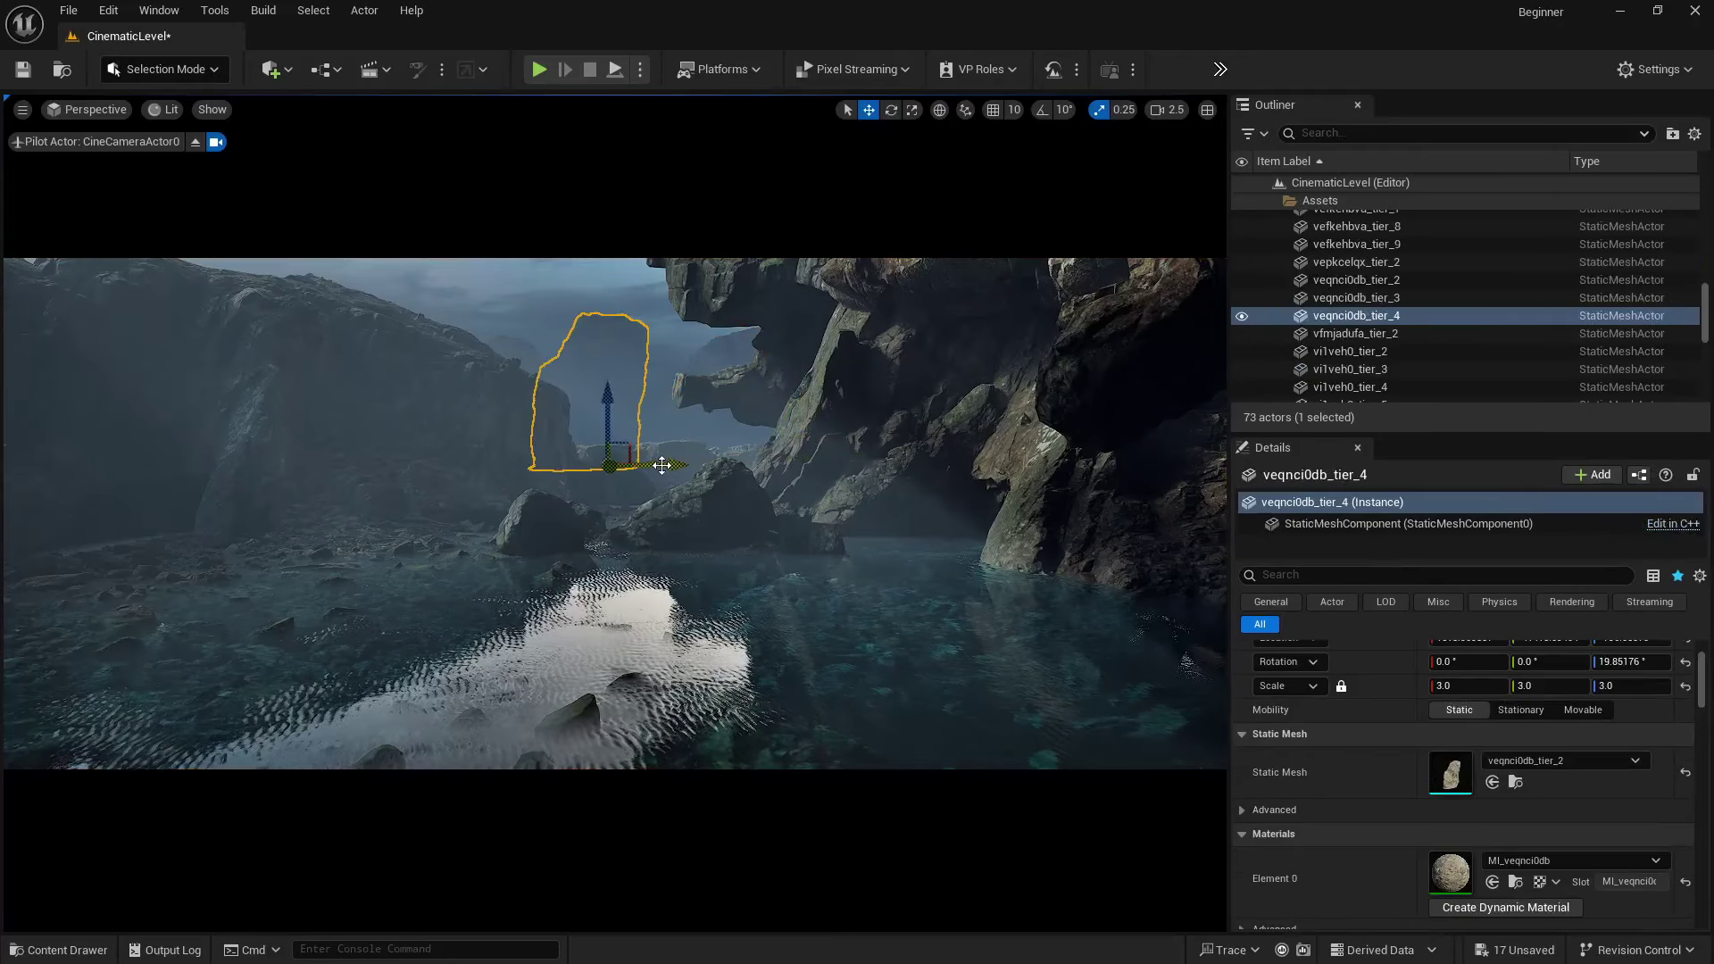
drag(661, 465, 684, 464)
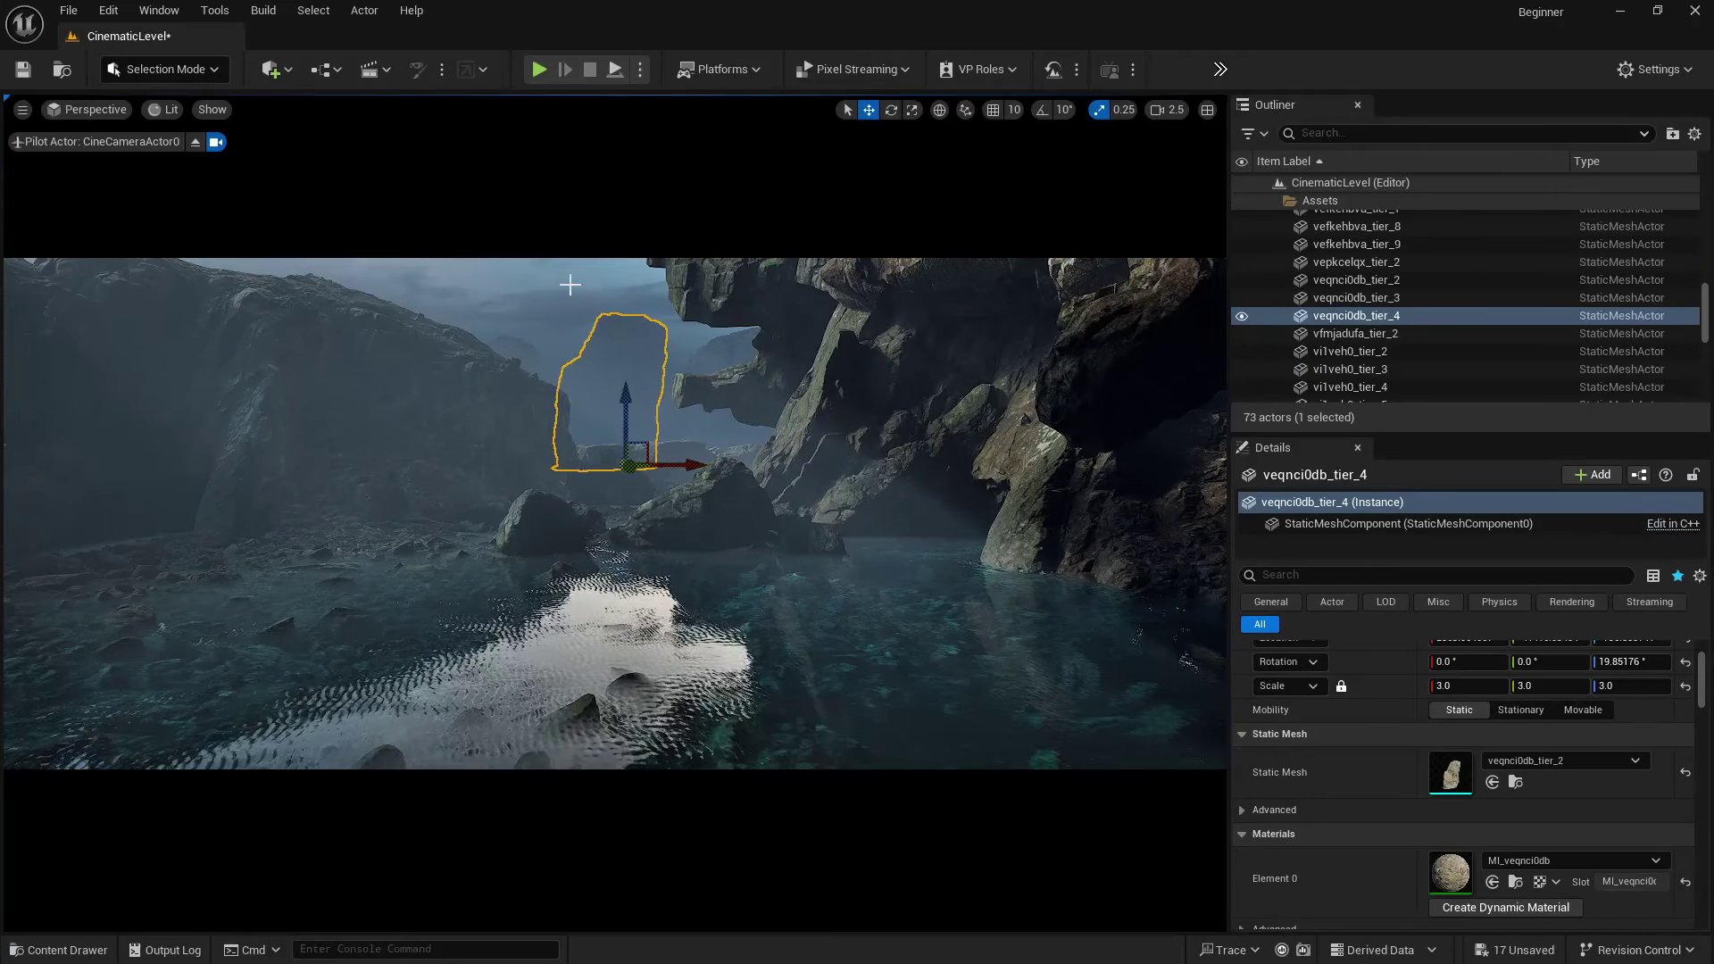
click(570, 285)
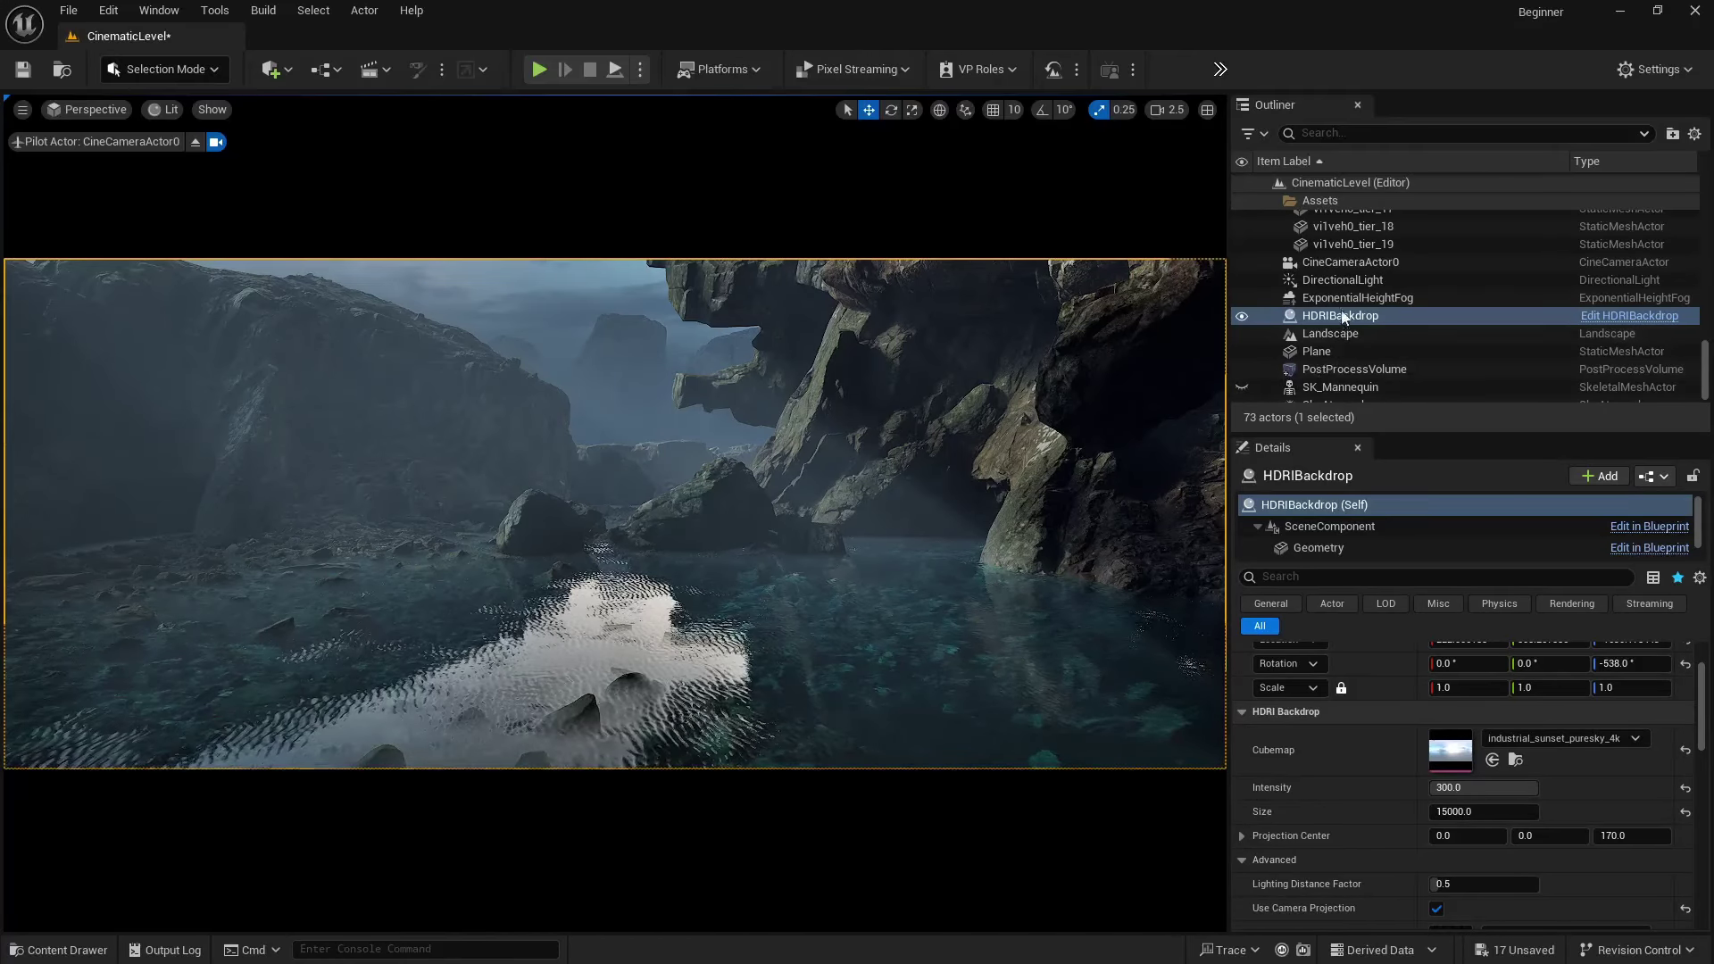
- Enable the PostProcessVolume's Bloom Method and Intensity overrides and set the bloom method to Convolution
click(1363, 369)
scroll(1357, 723, up, 2)
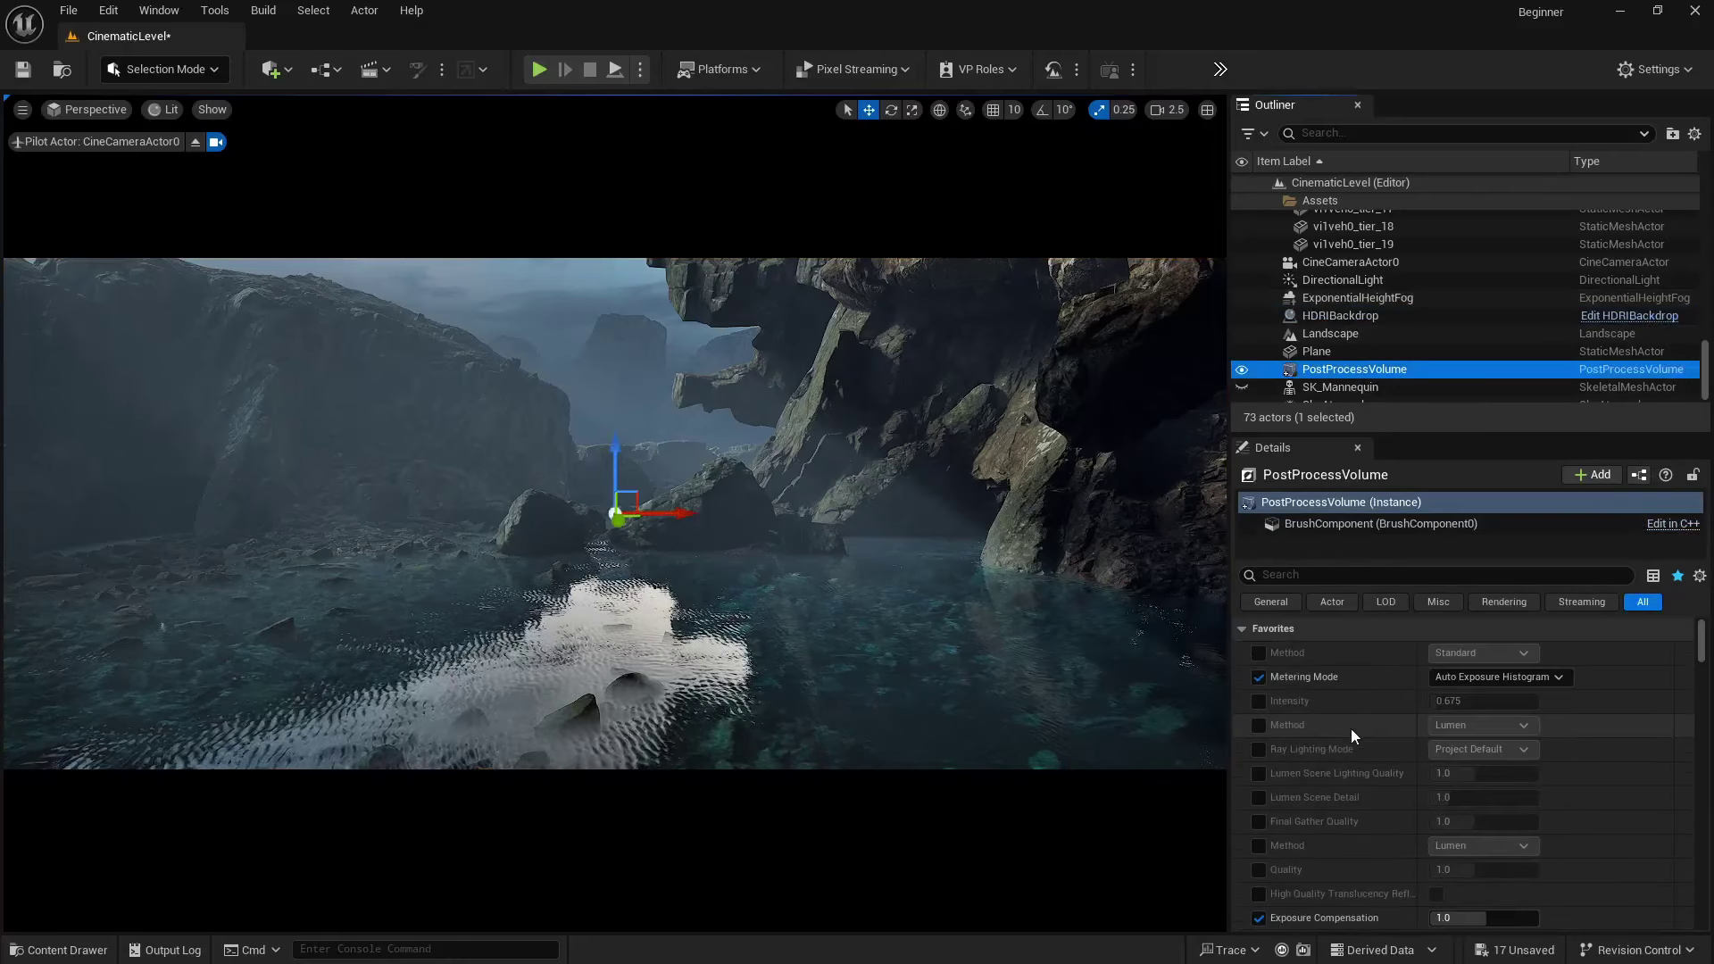
scroll(1352, 732, down, 8)
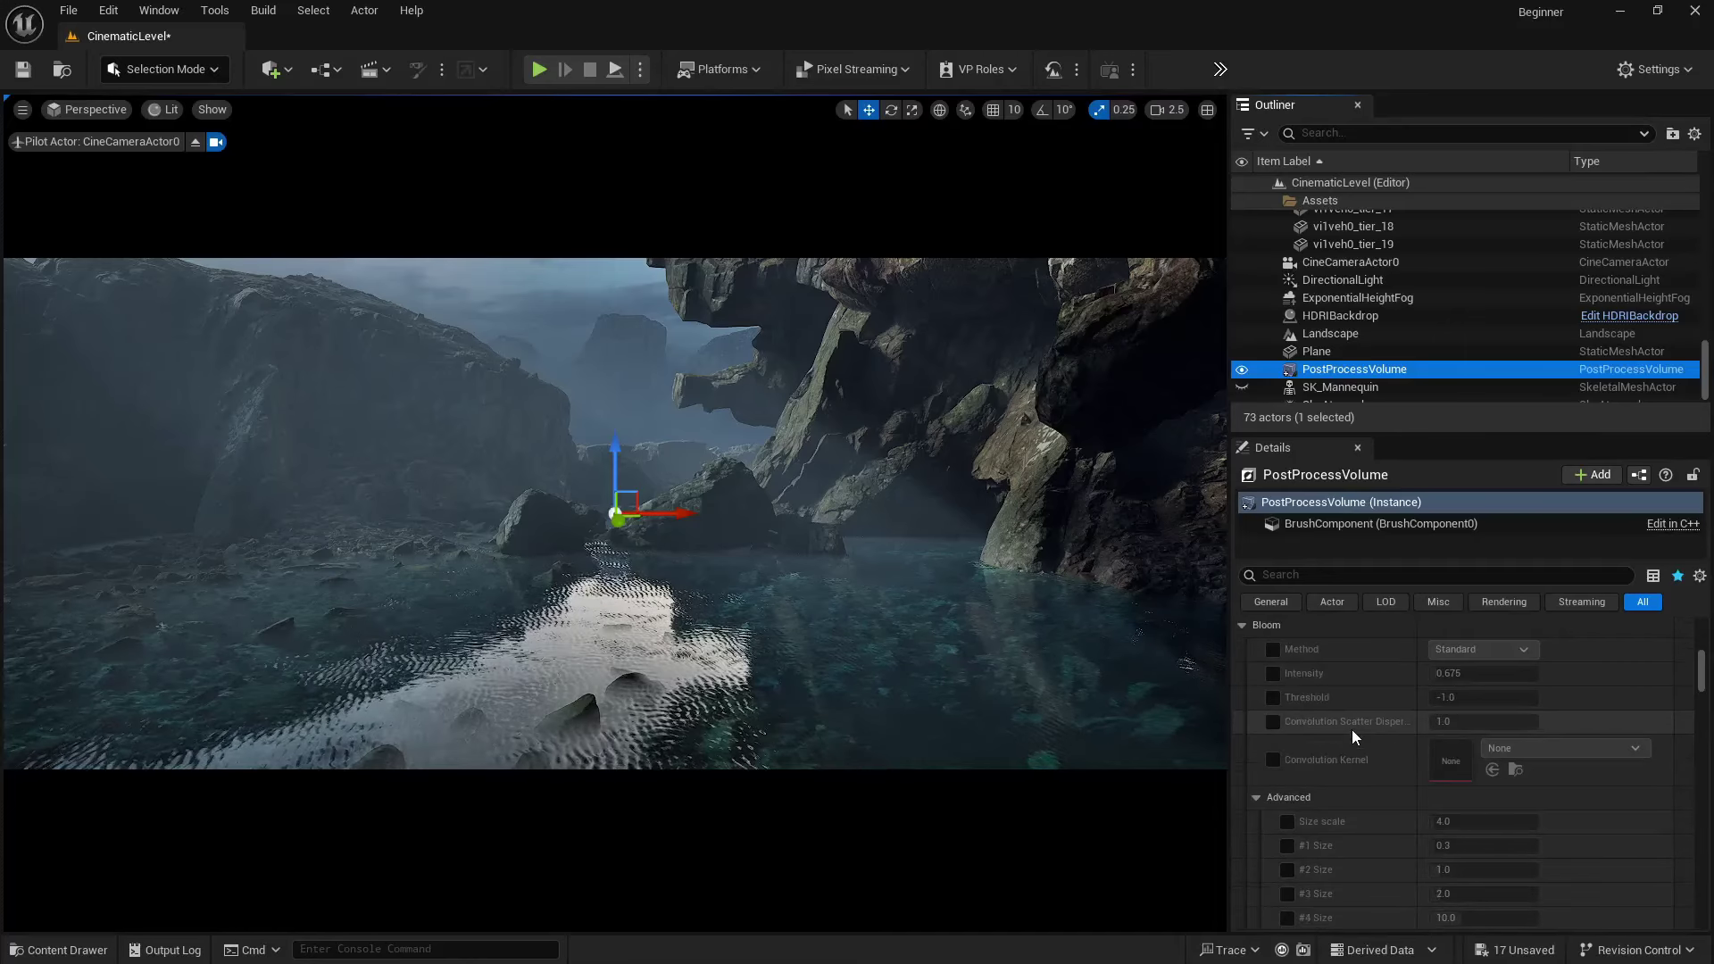
click(1273, 649)
click(1273, 673)
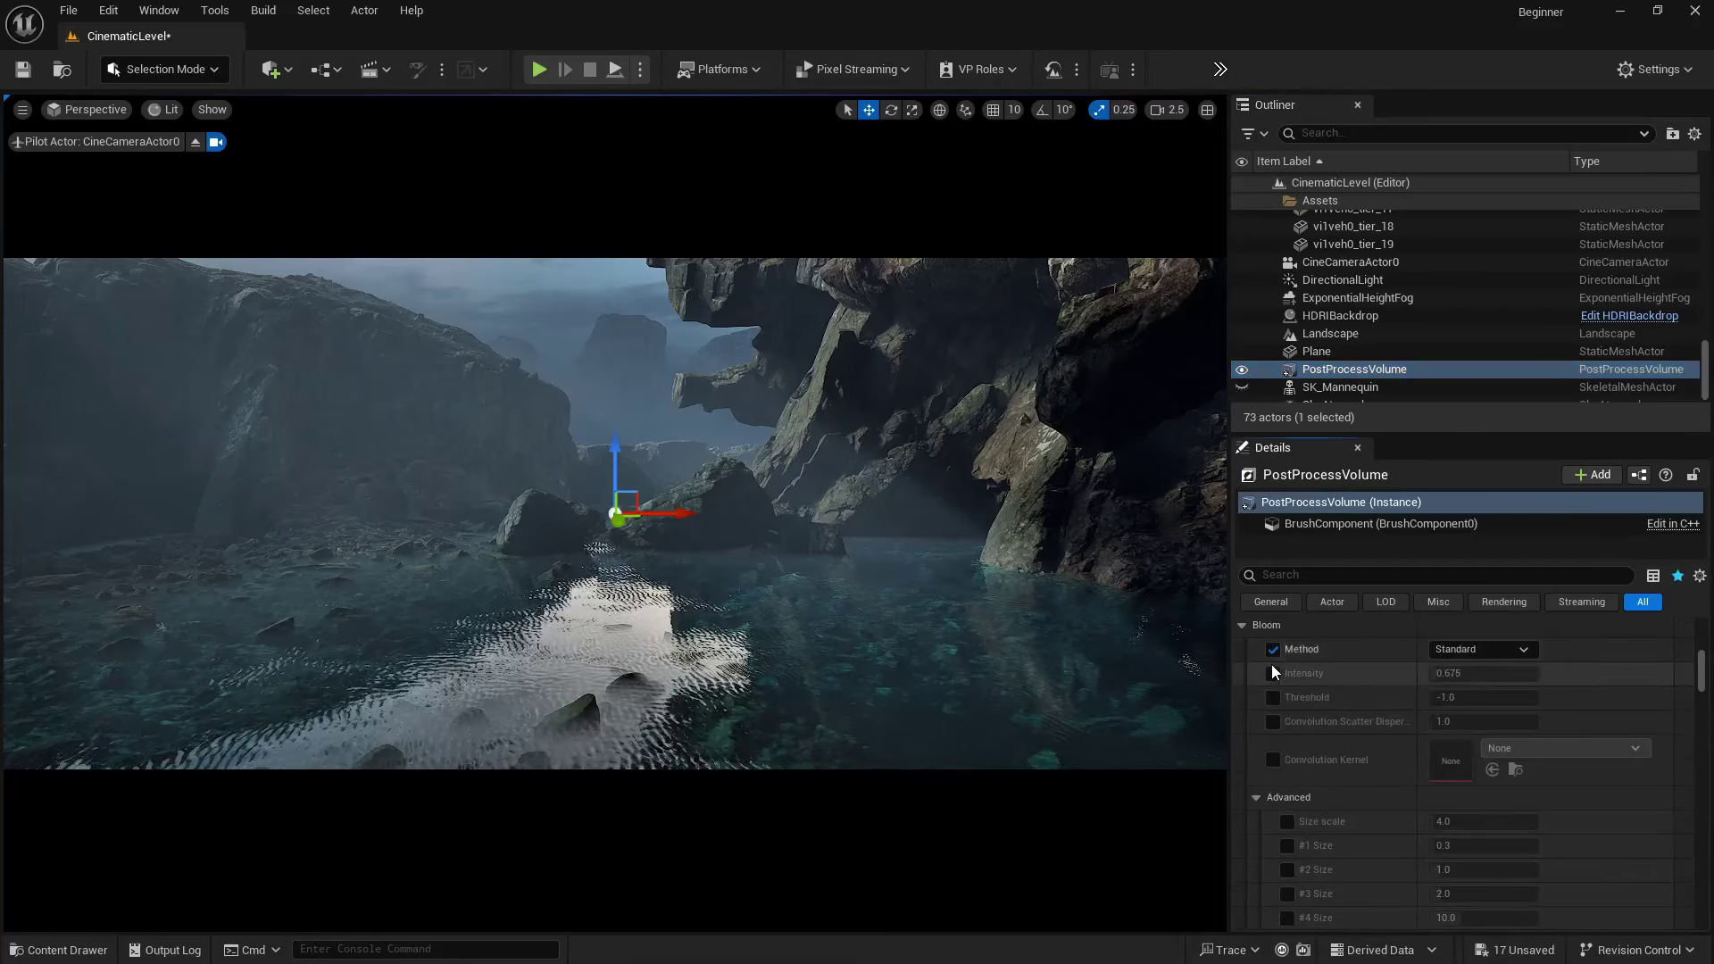
click(1473, 649)
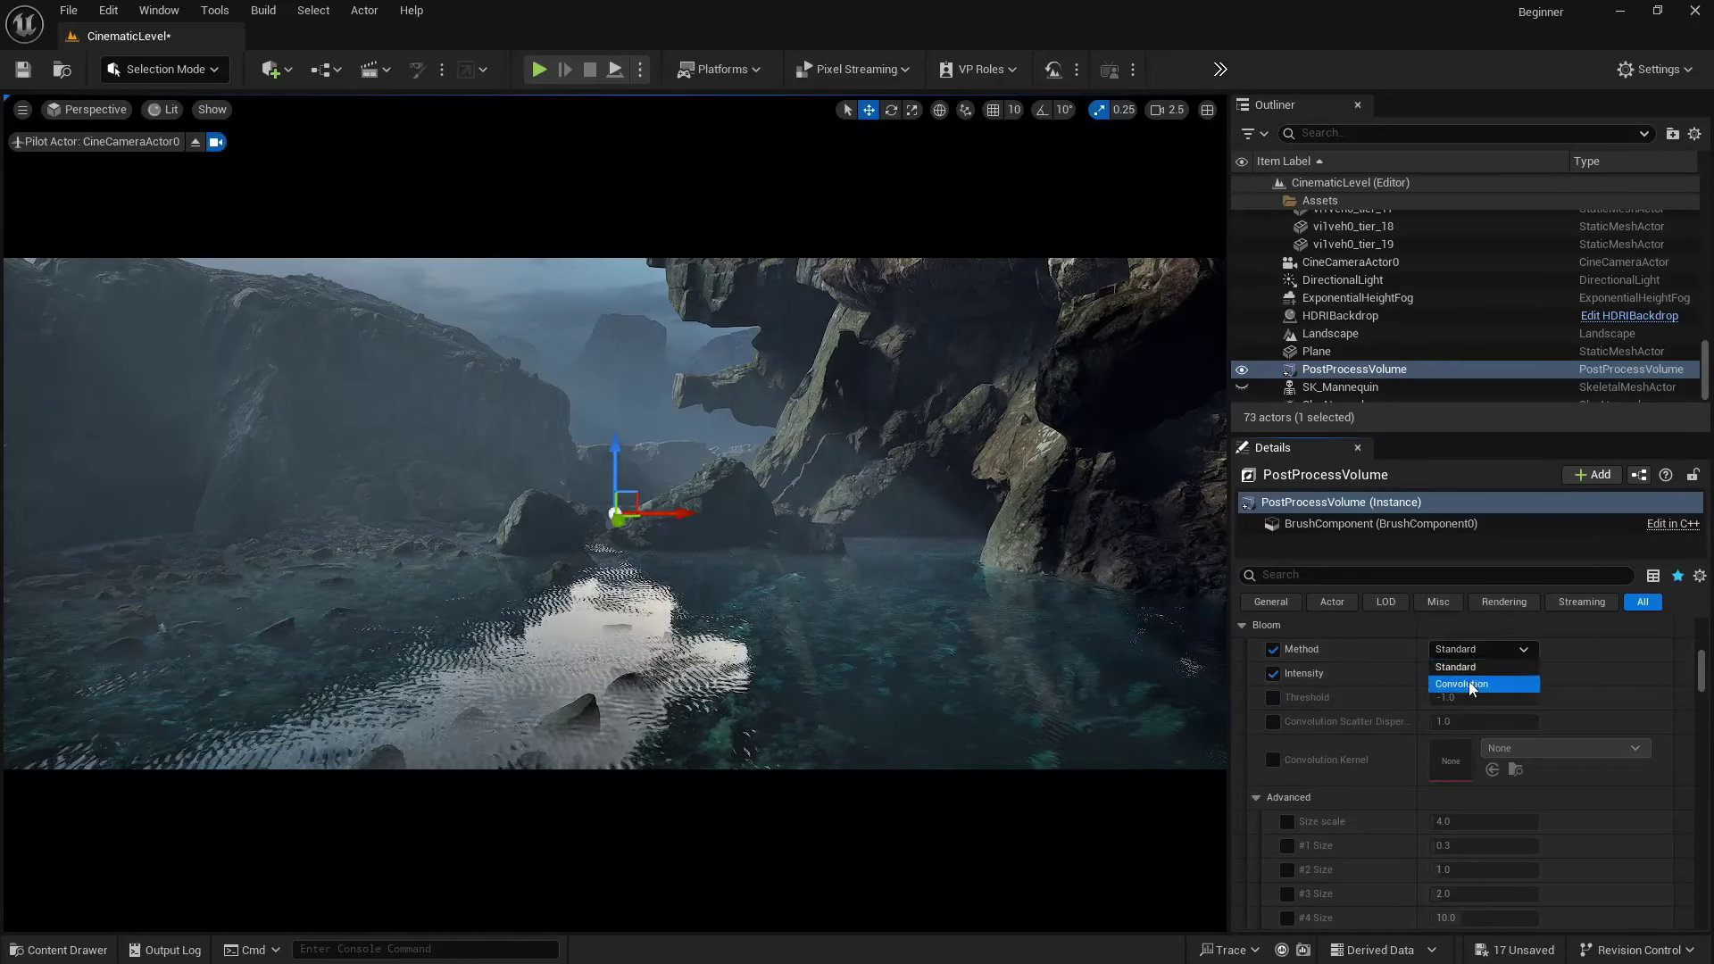
click(1468, 681)
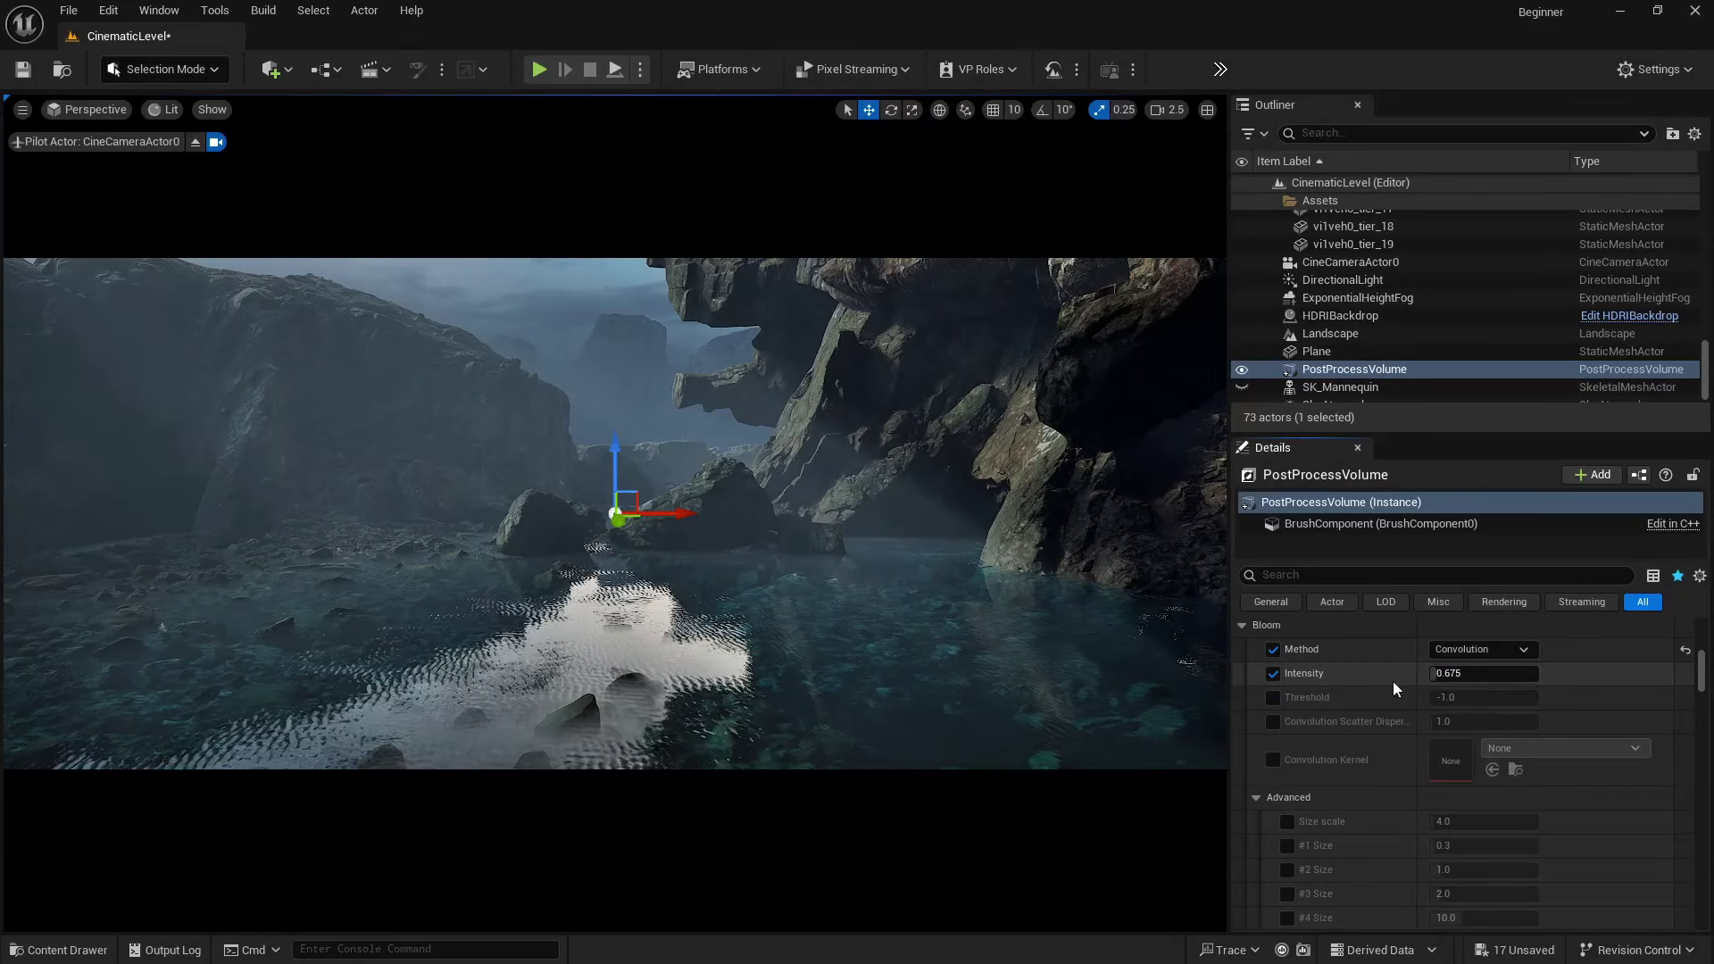
- Enable the PostProcessVolume's Chromatic Aberration Intensity and Start Offset, and set the Intensity to about 0.152
scroll(1378, 710, down, 8)
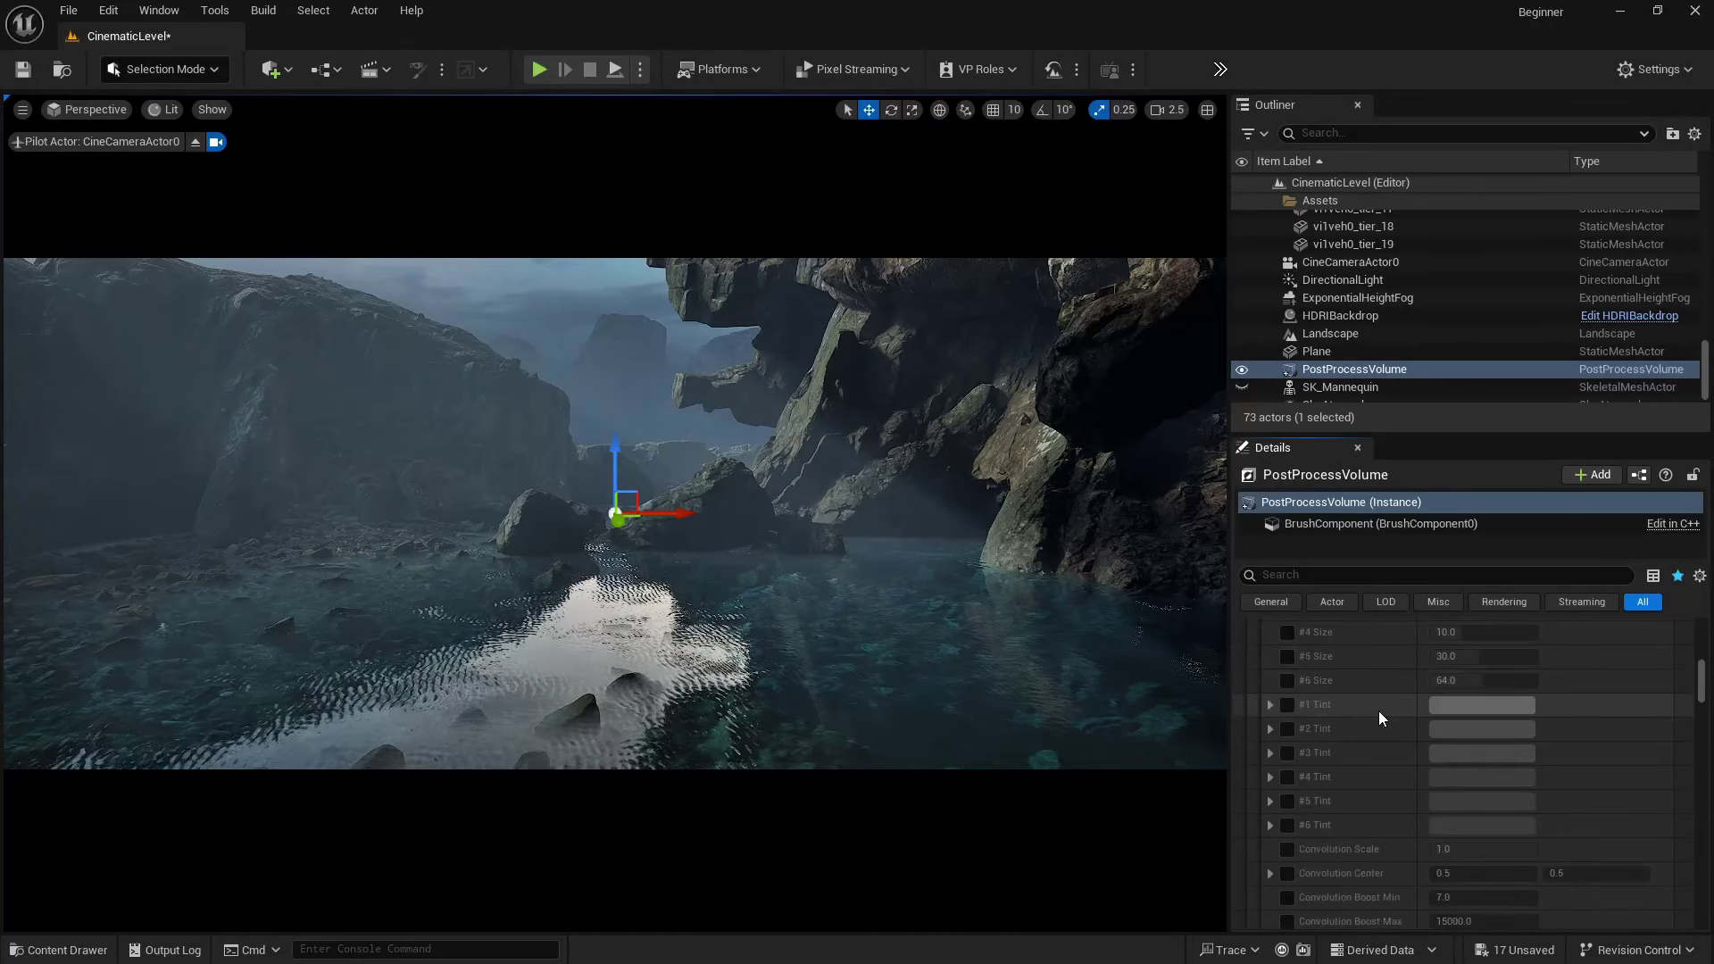
scroll(1378, 713, down, 10)
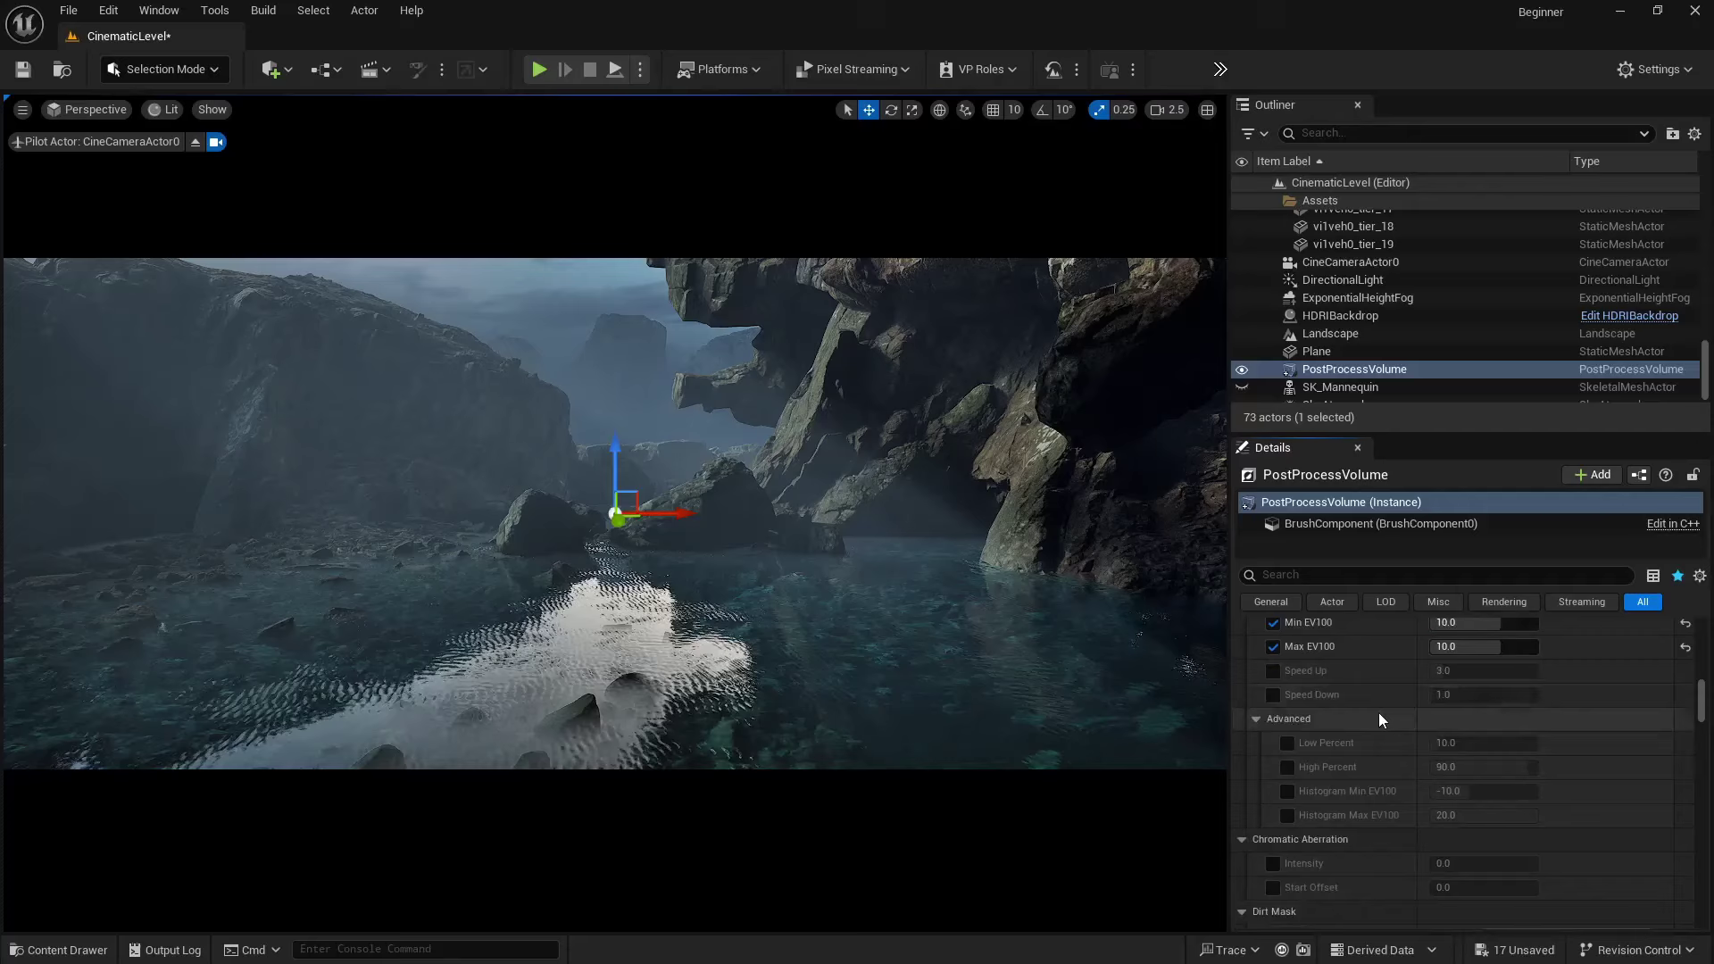
scroll(1378, 712, down, 1)
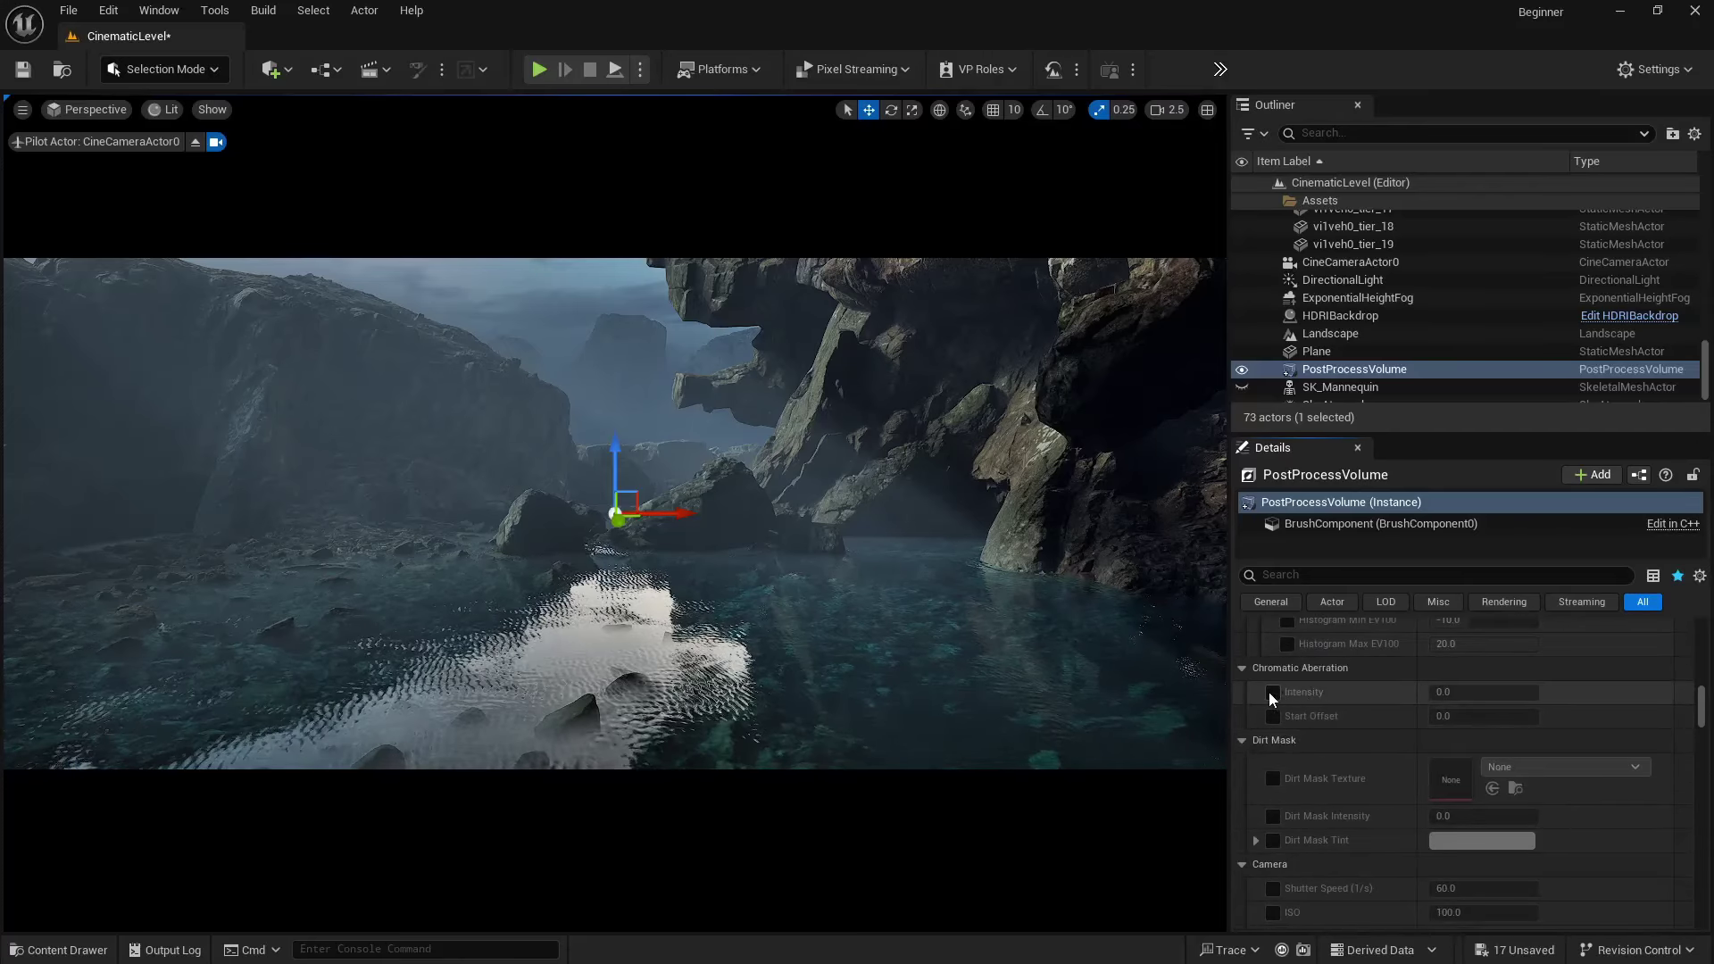
click(1273, 692)
click(1273, 715)
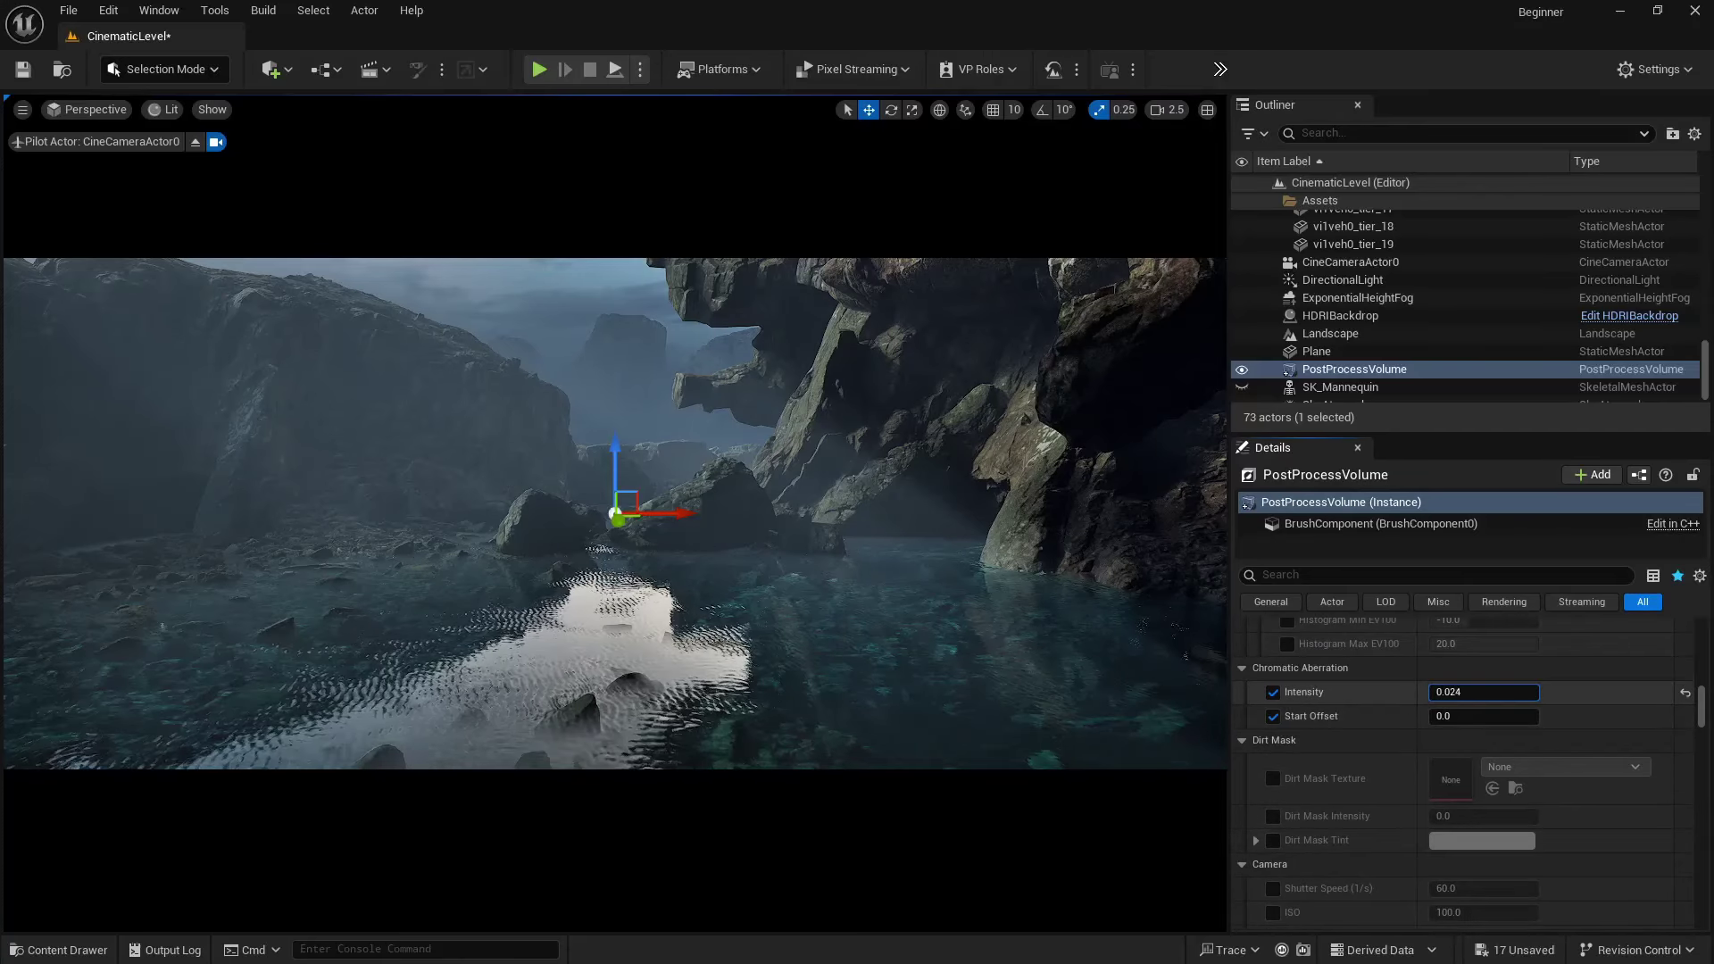
drag(1452, 693, 1455, 692)
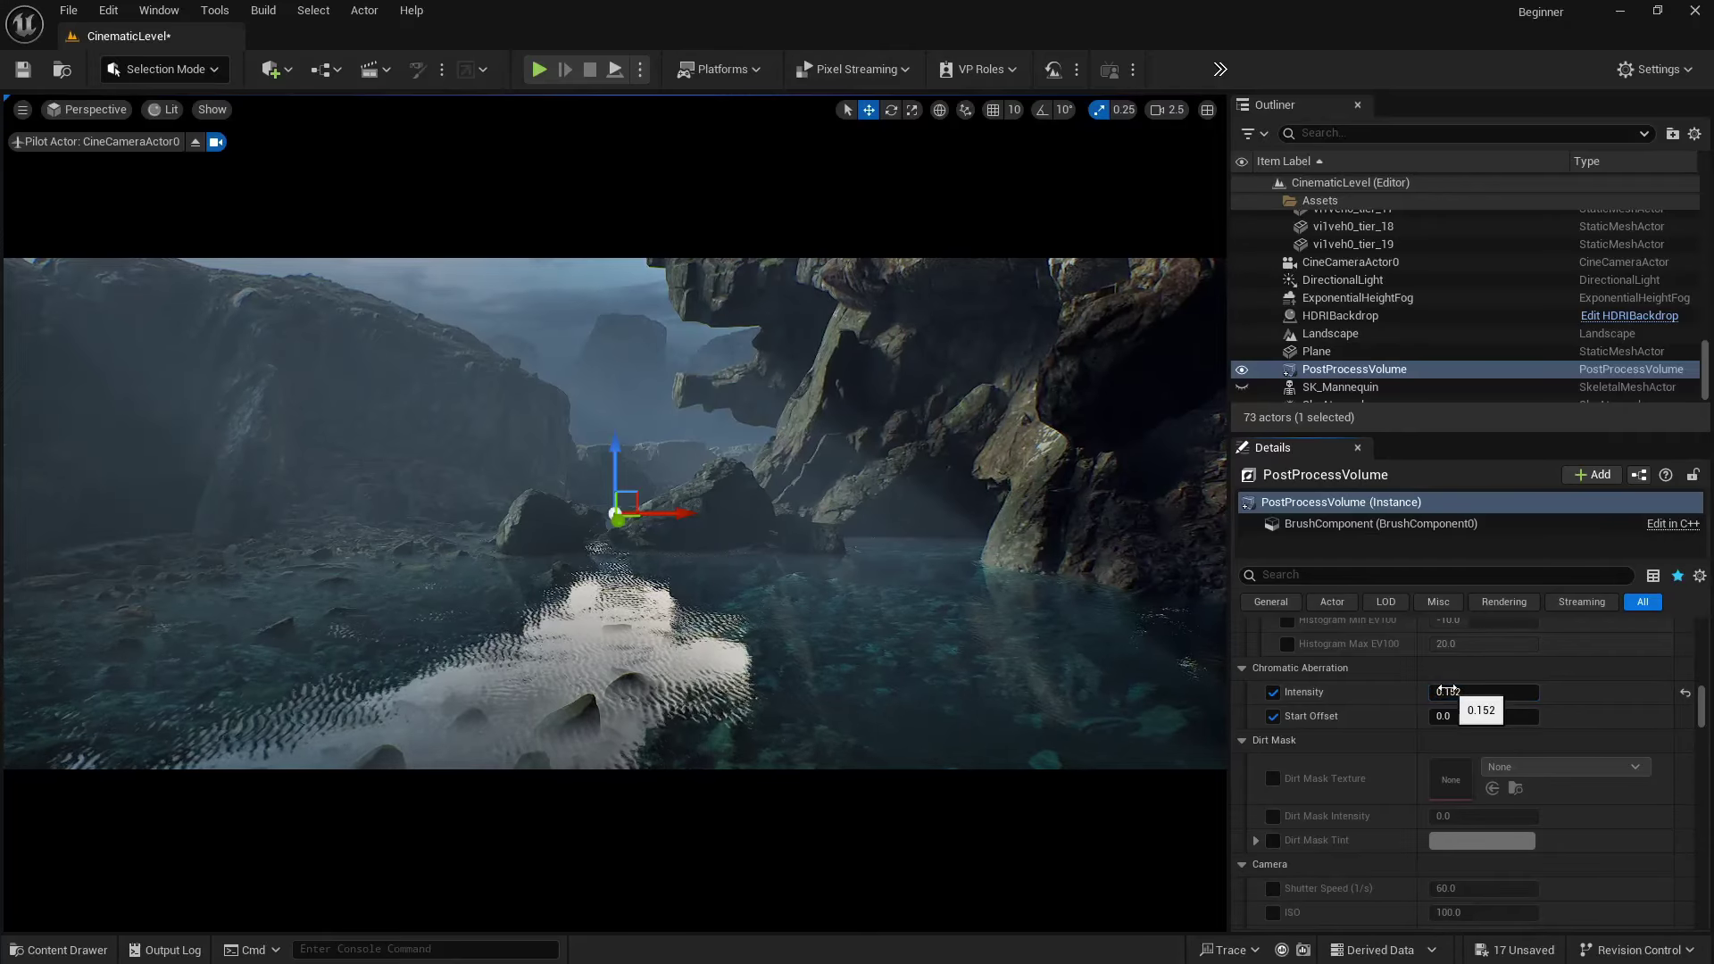
- Try a lower Middle Grey Bias in the PostProcessVolume's local exposure settings and undo the change
scroll(1369, 725, down, 3)
scroll(1371, 732, down, 4)
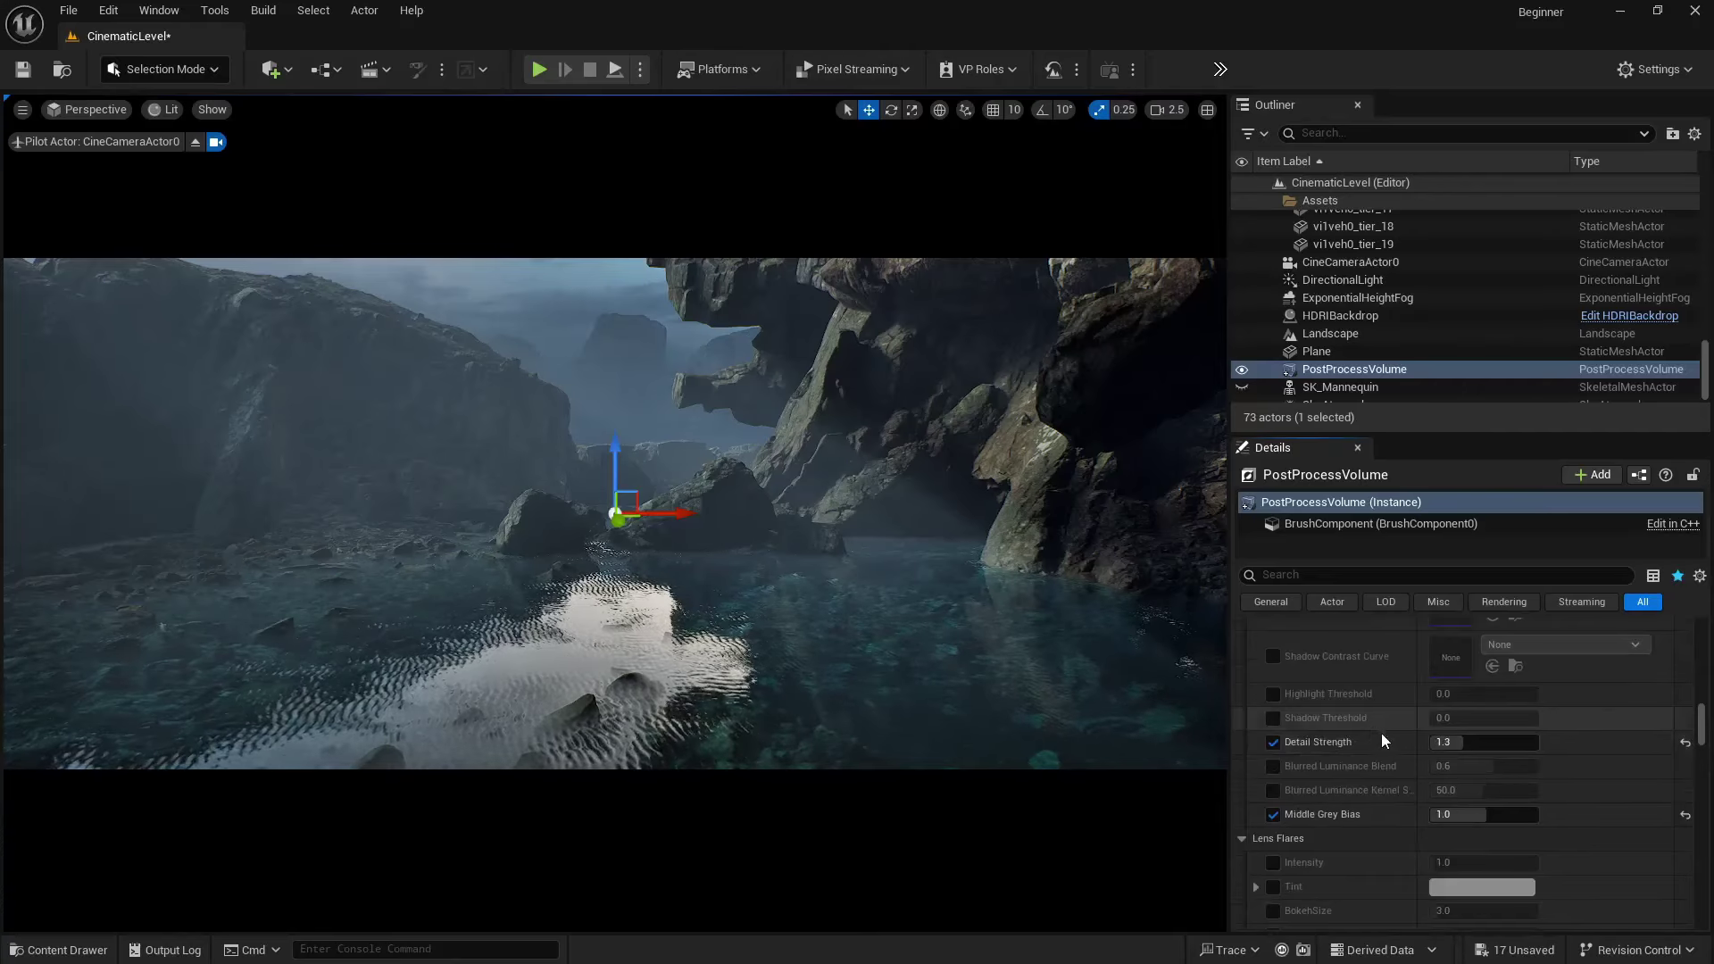
click(1443, 741)
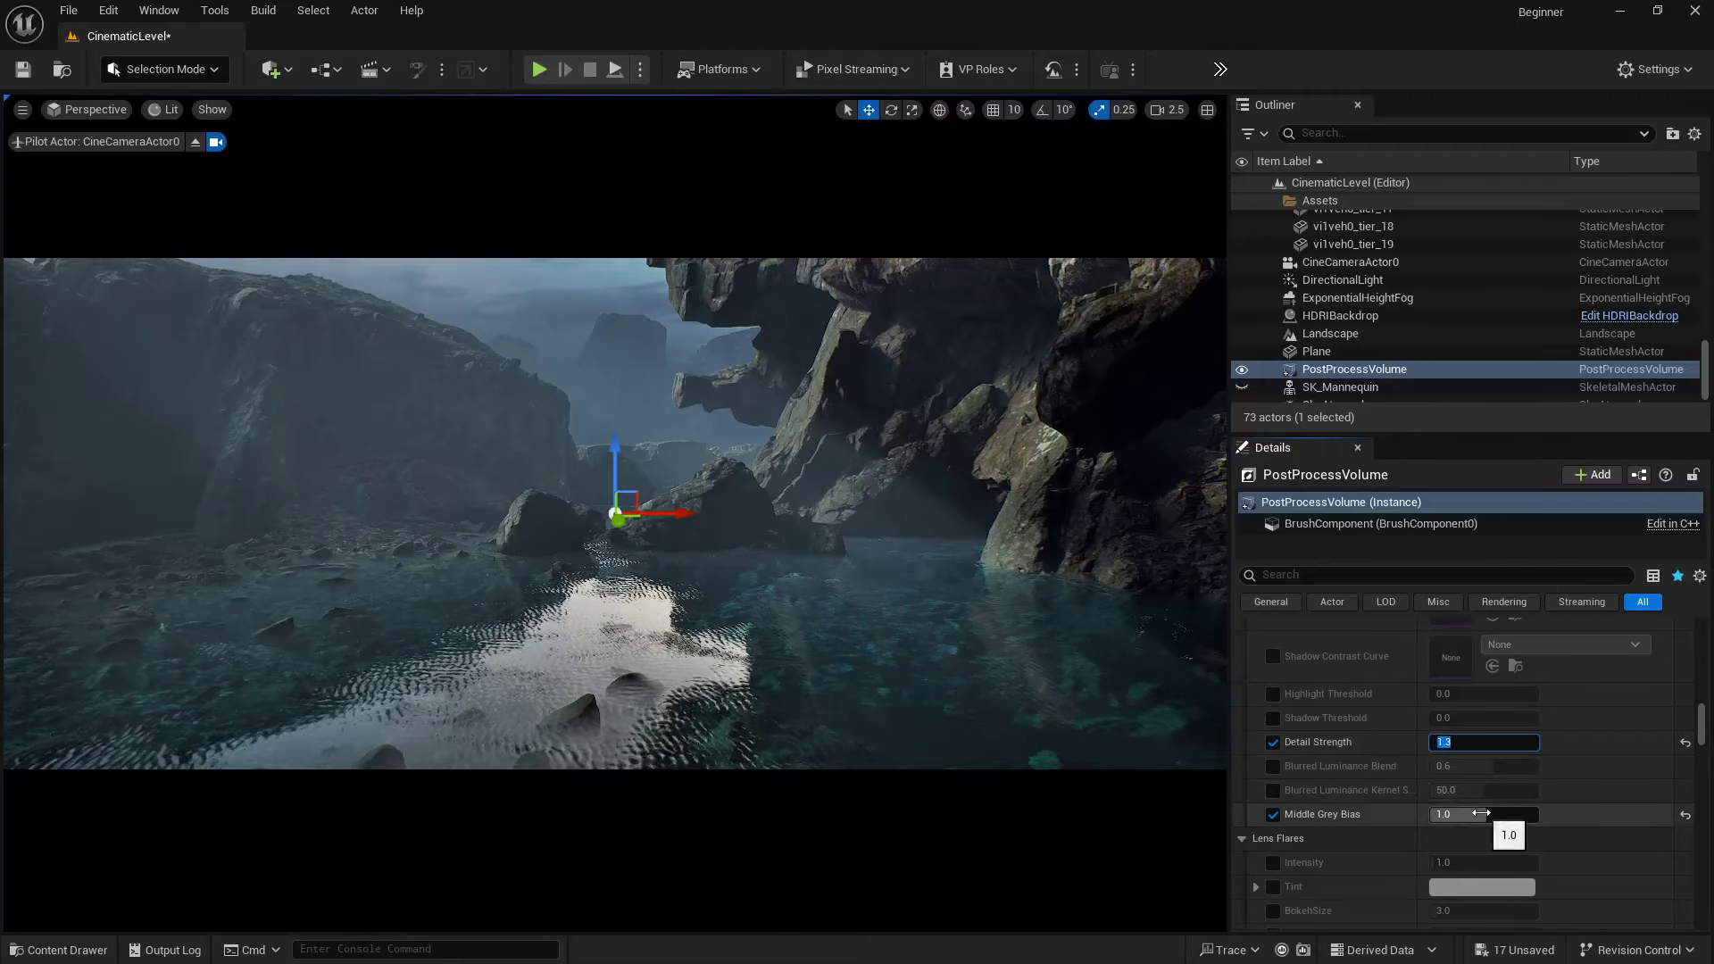
mouse_move(1481, 814)
mouse_down()
mouse_move(1437, 813)
mouse_move(1483, 813)
mouse_up()
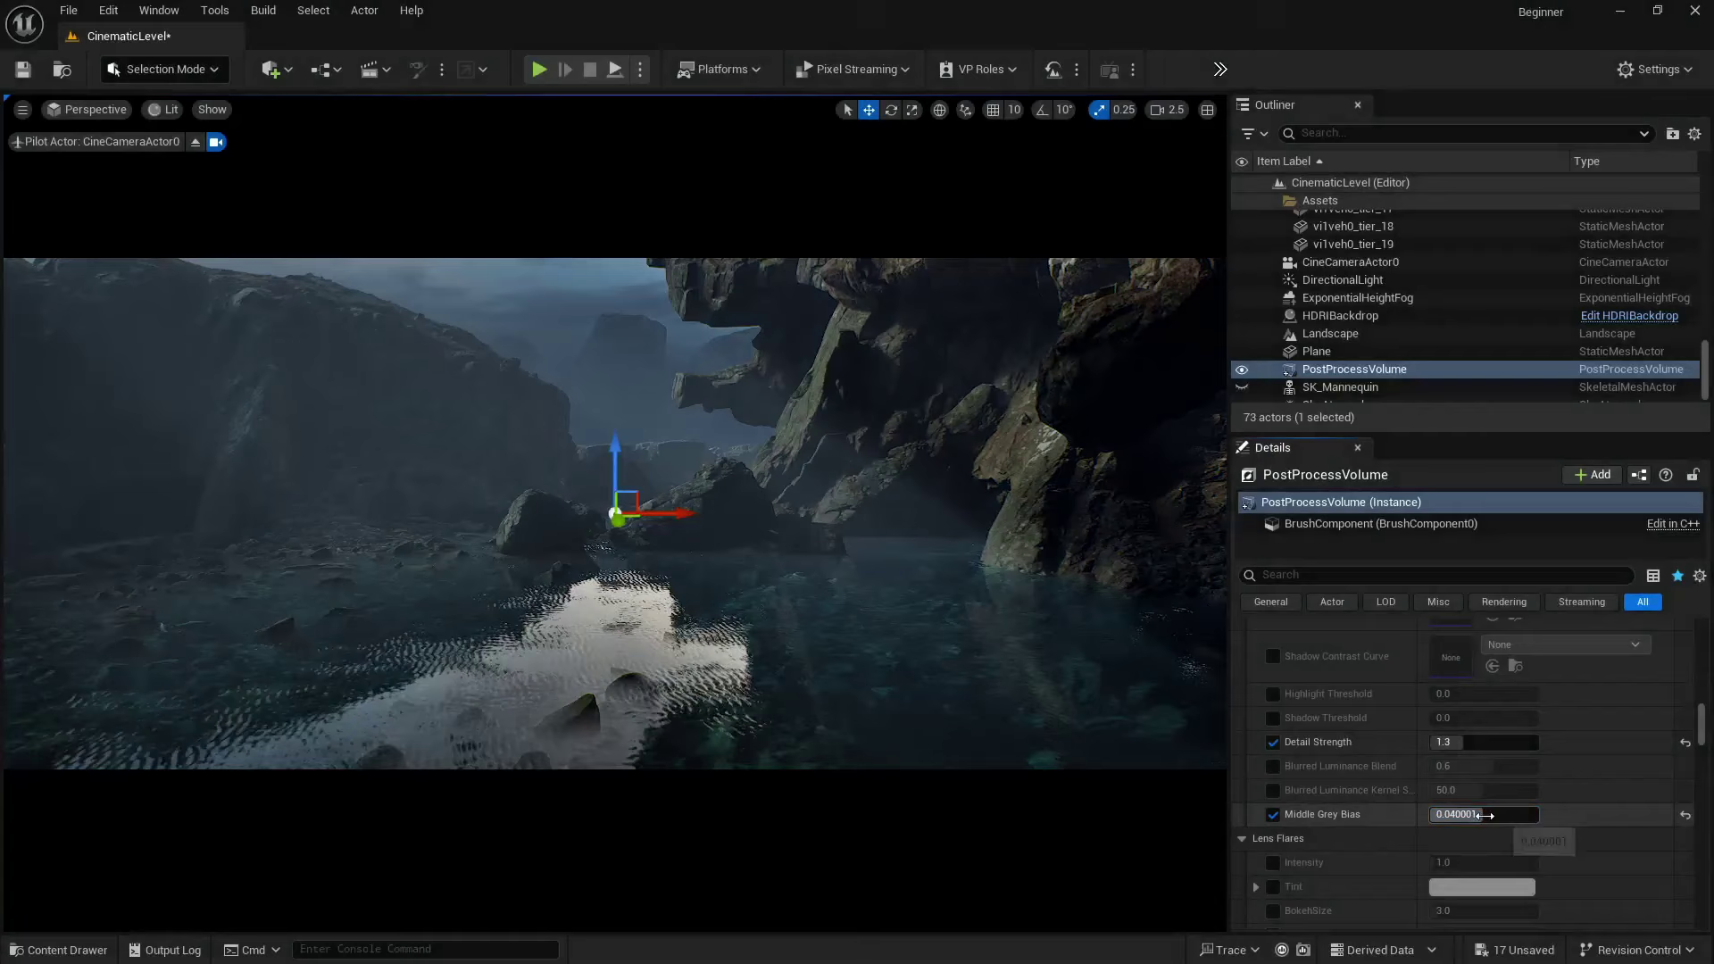
key(ctrl+z)
- Enable the PostProcessVolume's image effects with Vignette Intensity at about 0.4856 and Sharpen at 0.3
scroll(1364, 773, down, 5)
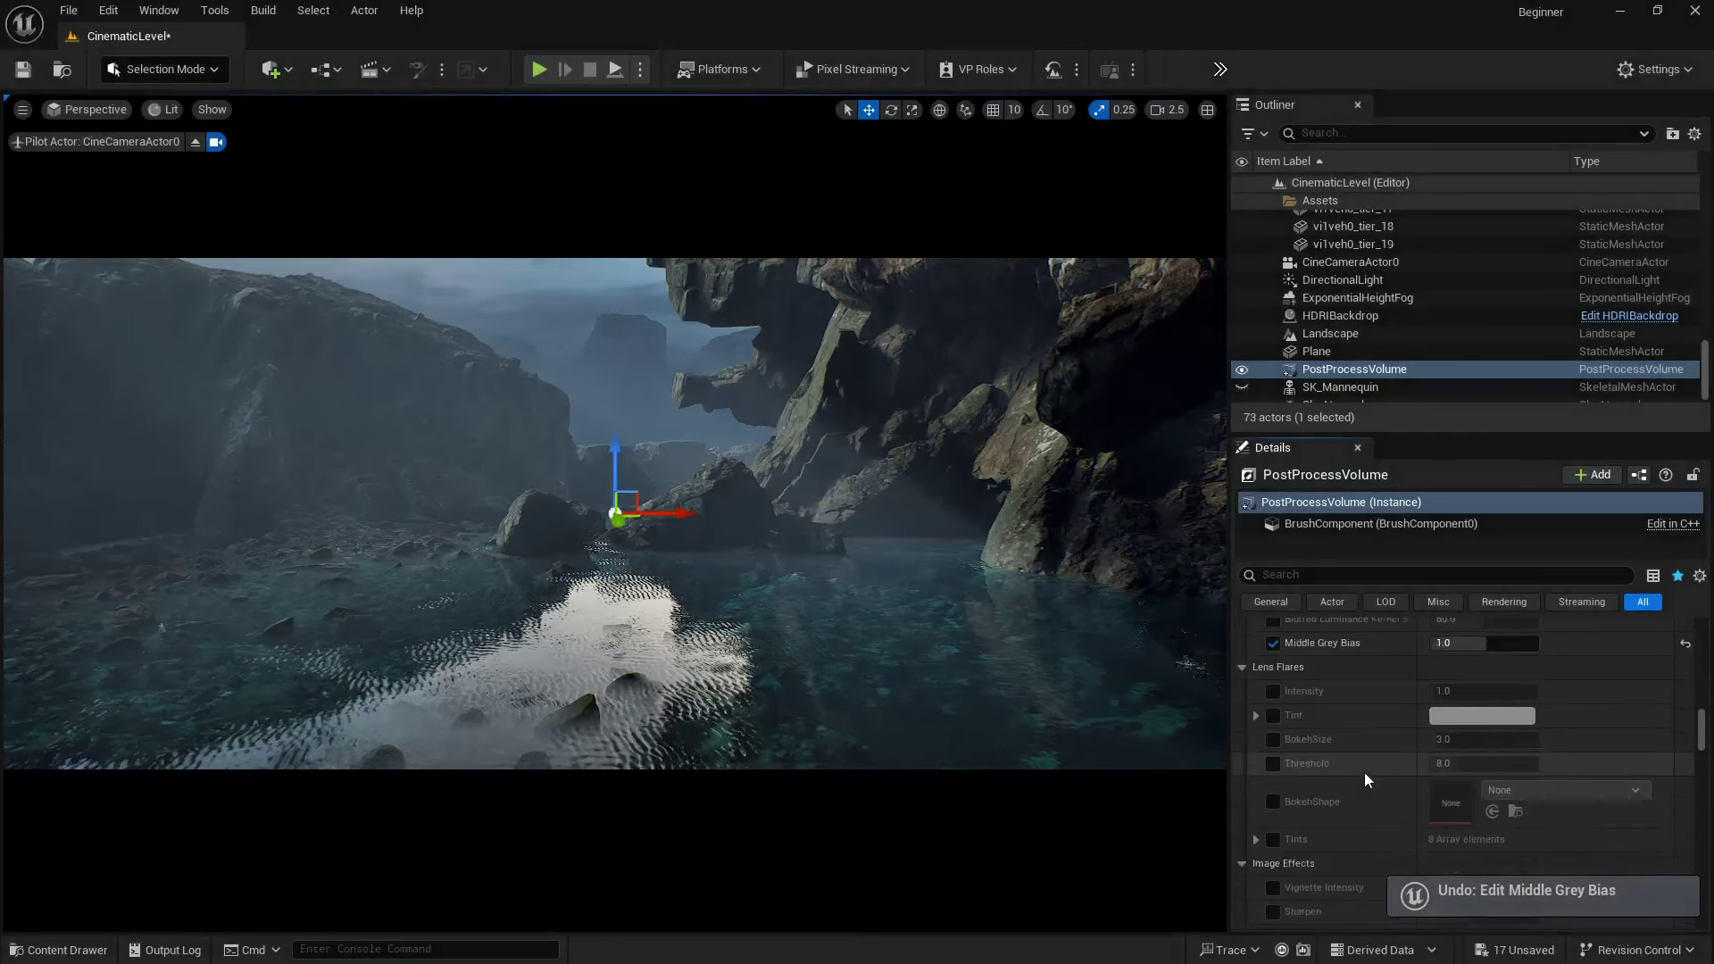
scroll(1363, 773, down, 3)
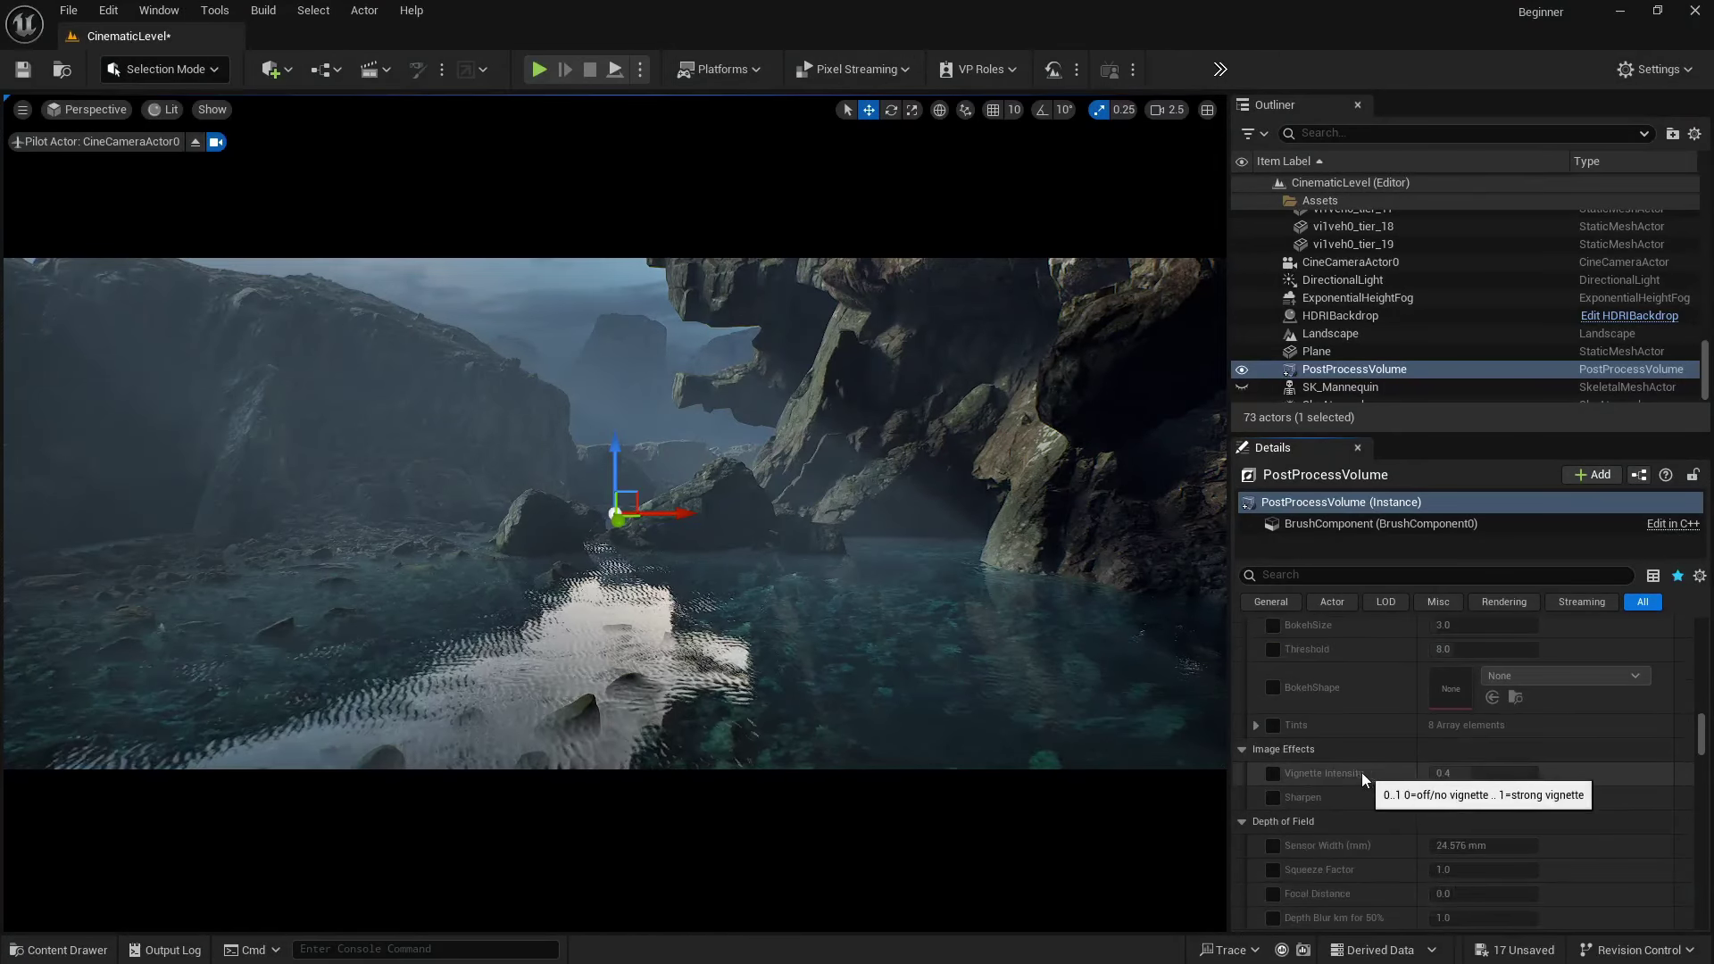
click(1273, 773)
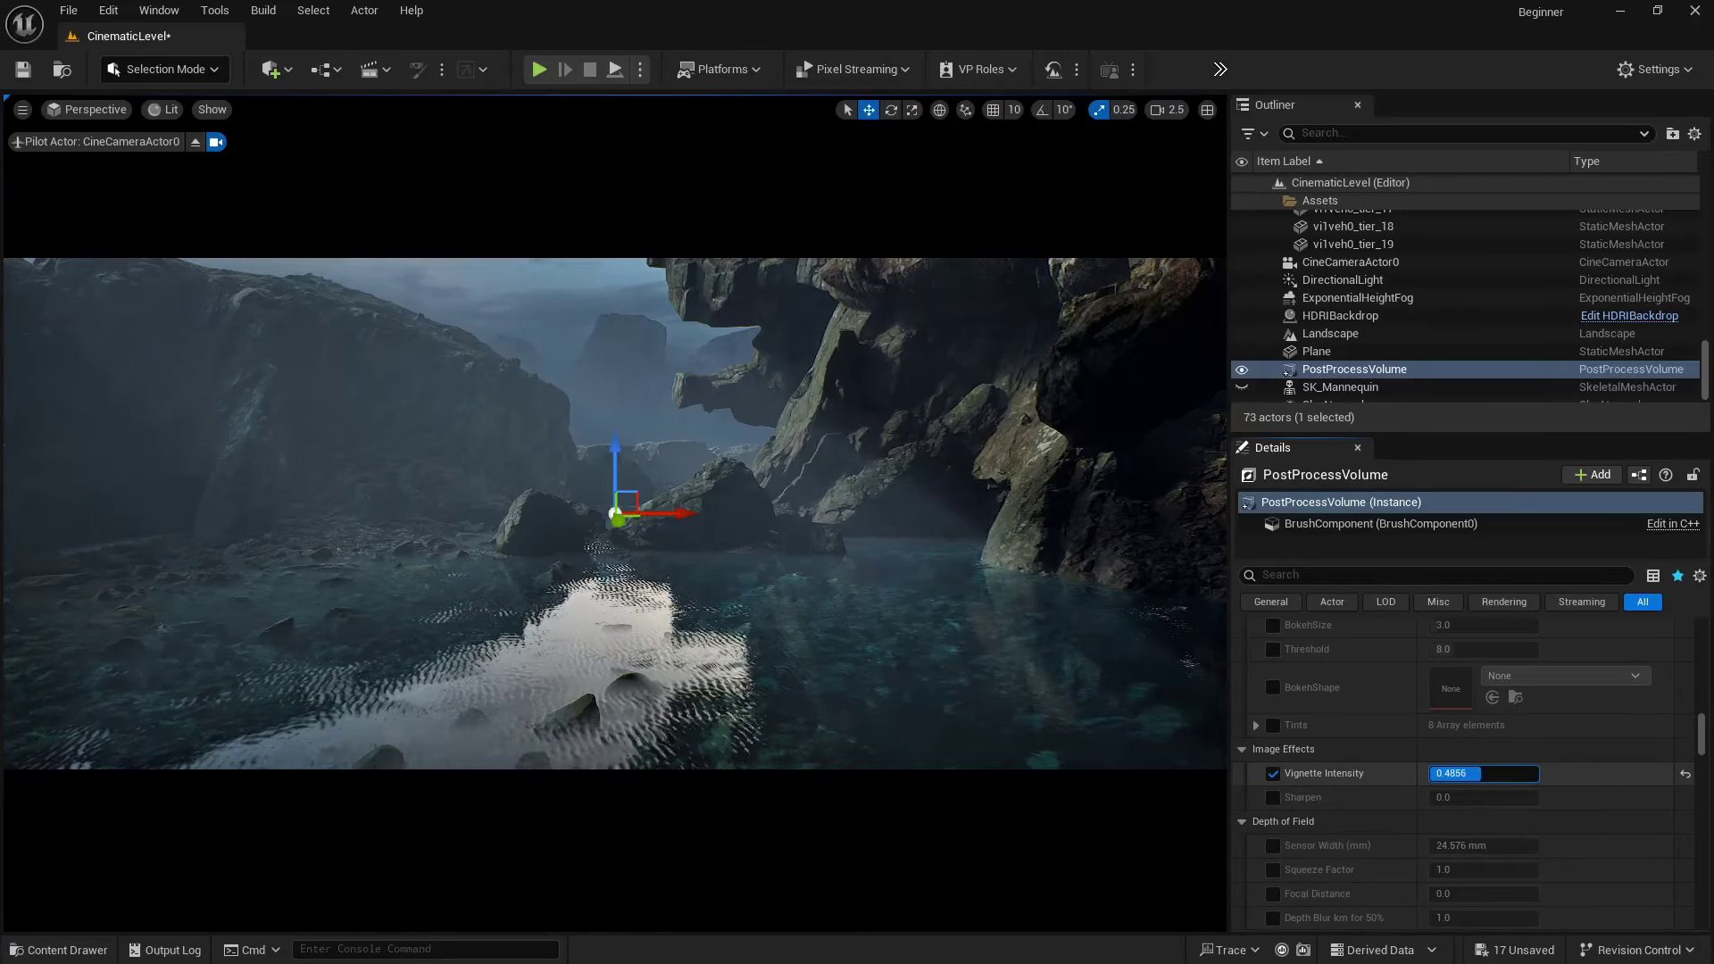
click(1272, 797)
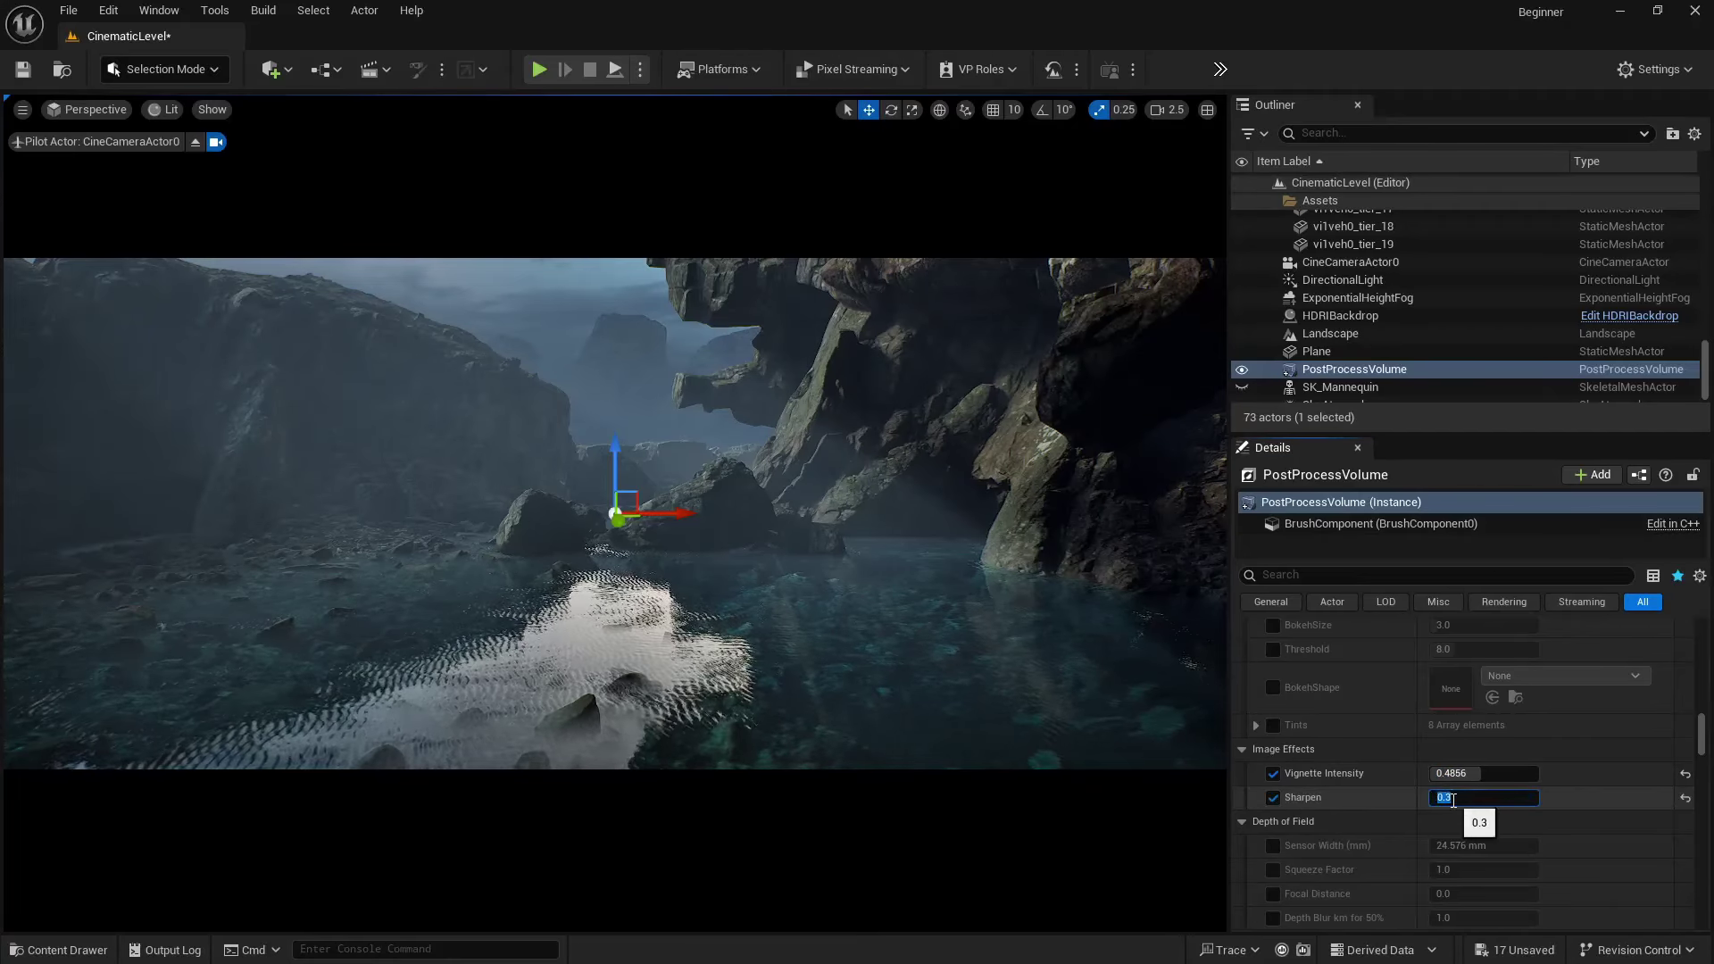
- Raise the PostProcessVolume's Sharpen value to about 0.3448
click(1366, 794)
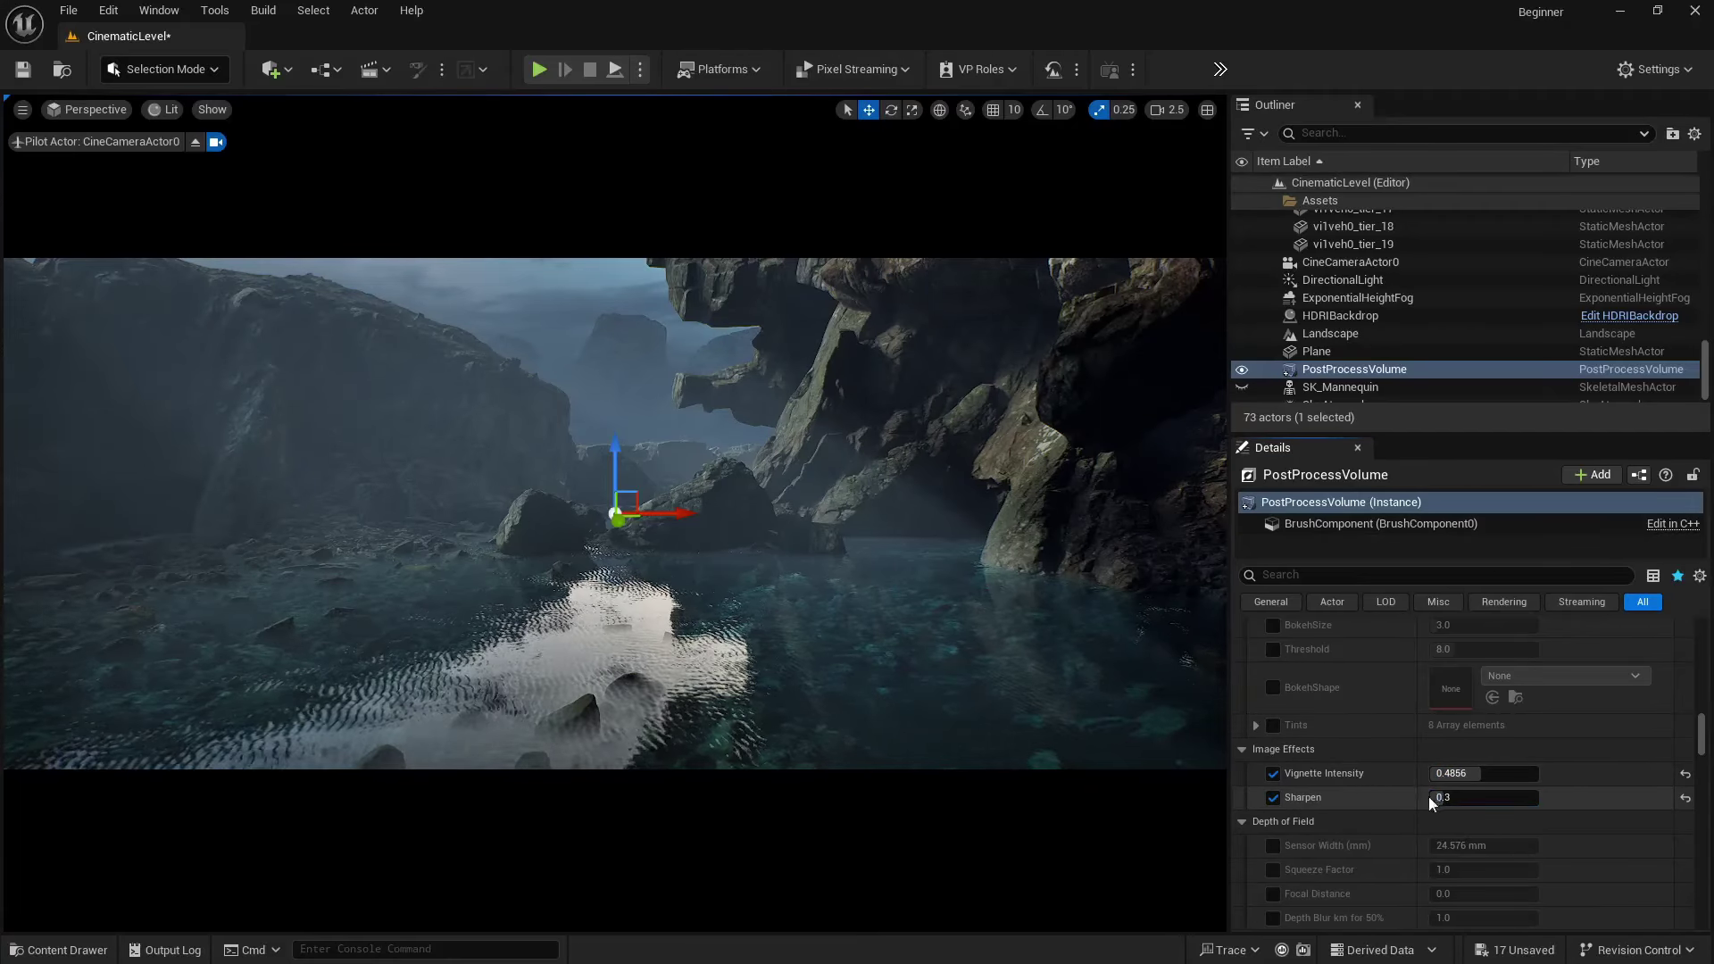
drag(1430, 802, 1446, 802)
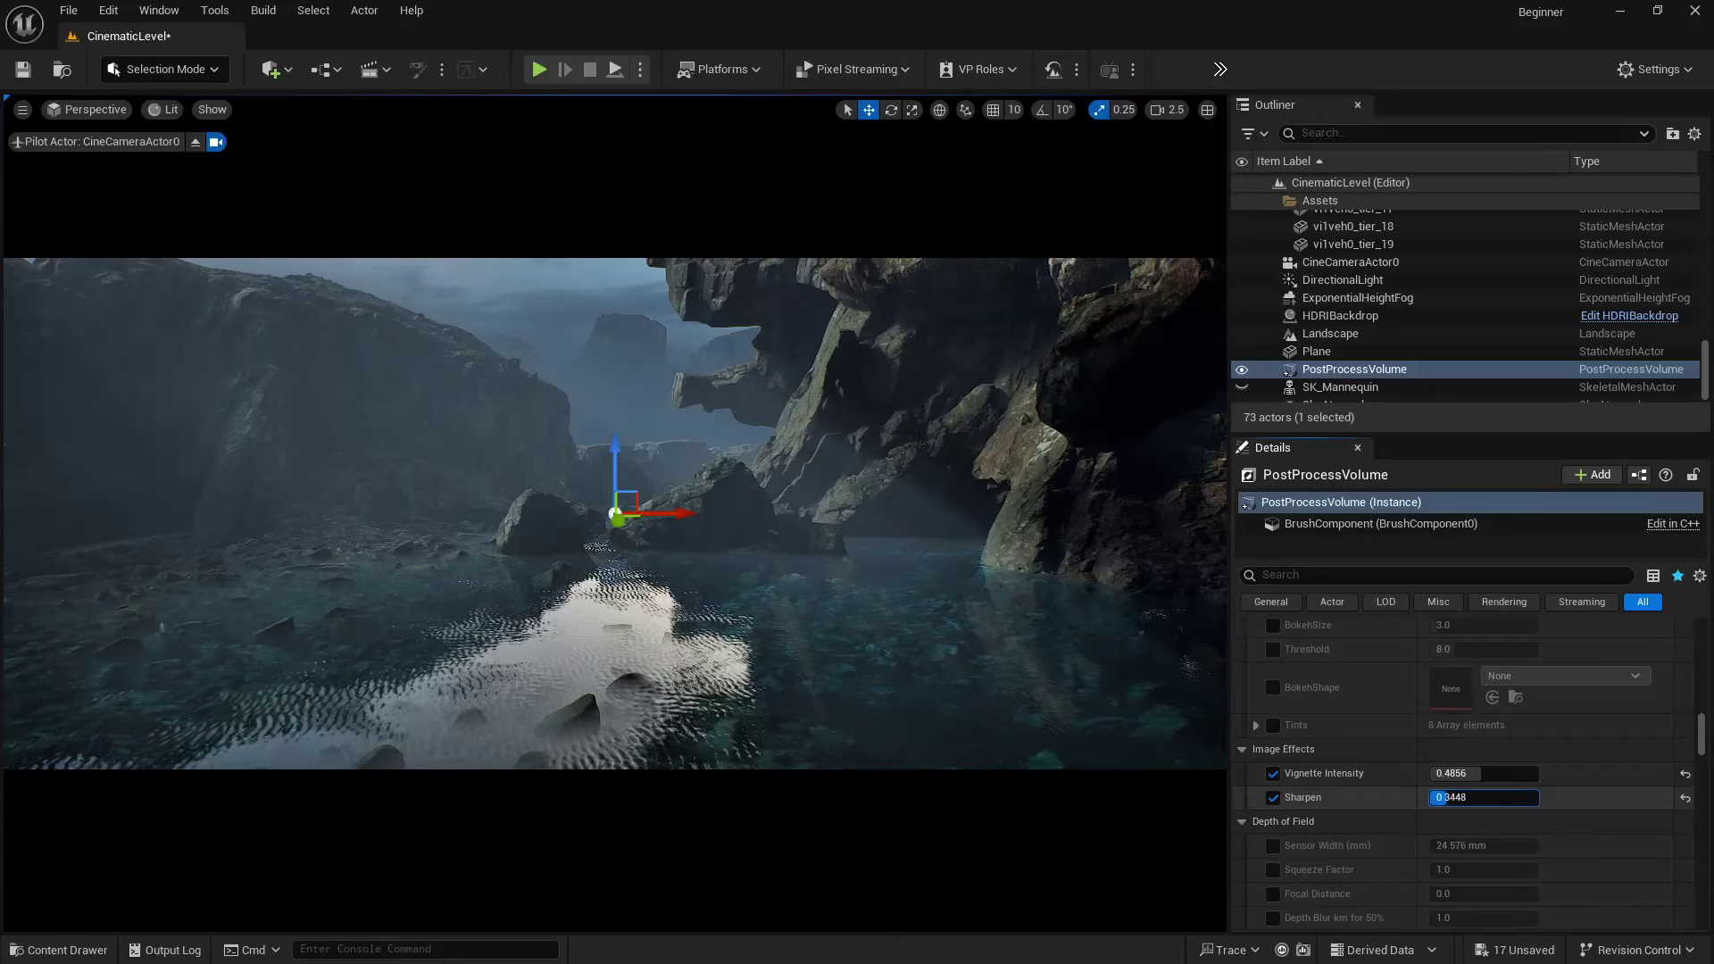
- Enable the PostProcessVolume's Lumen global illumination method override, with Lumen Scene Lighting Quality and Lumen Scene Detail both at 4
scroll(1358, 780, down, 3)
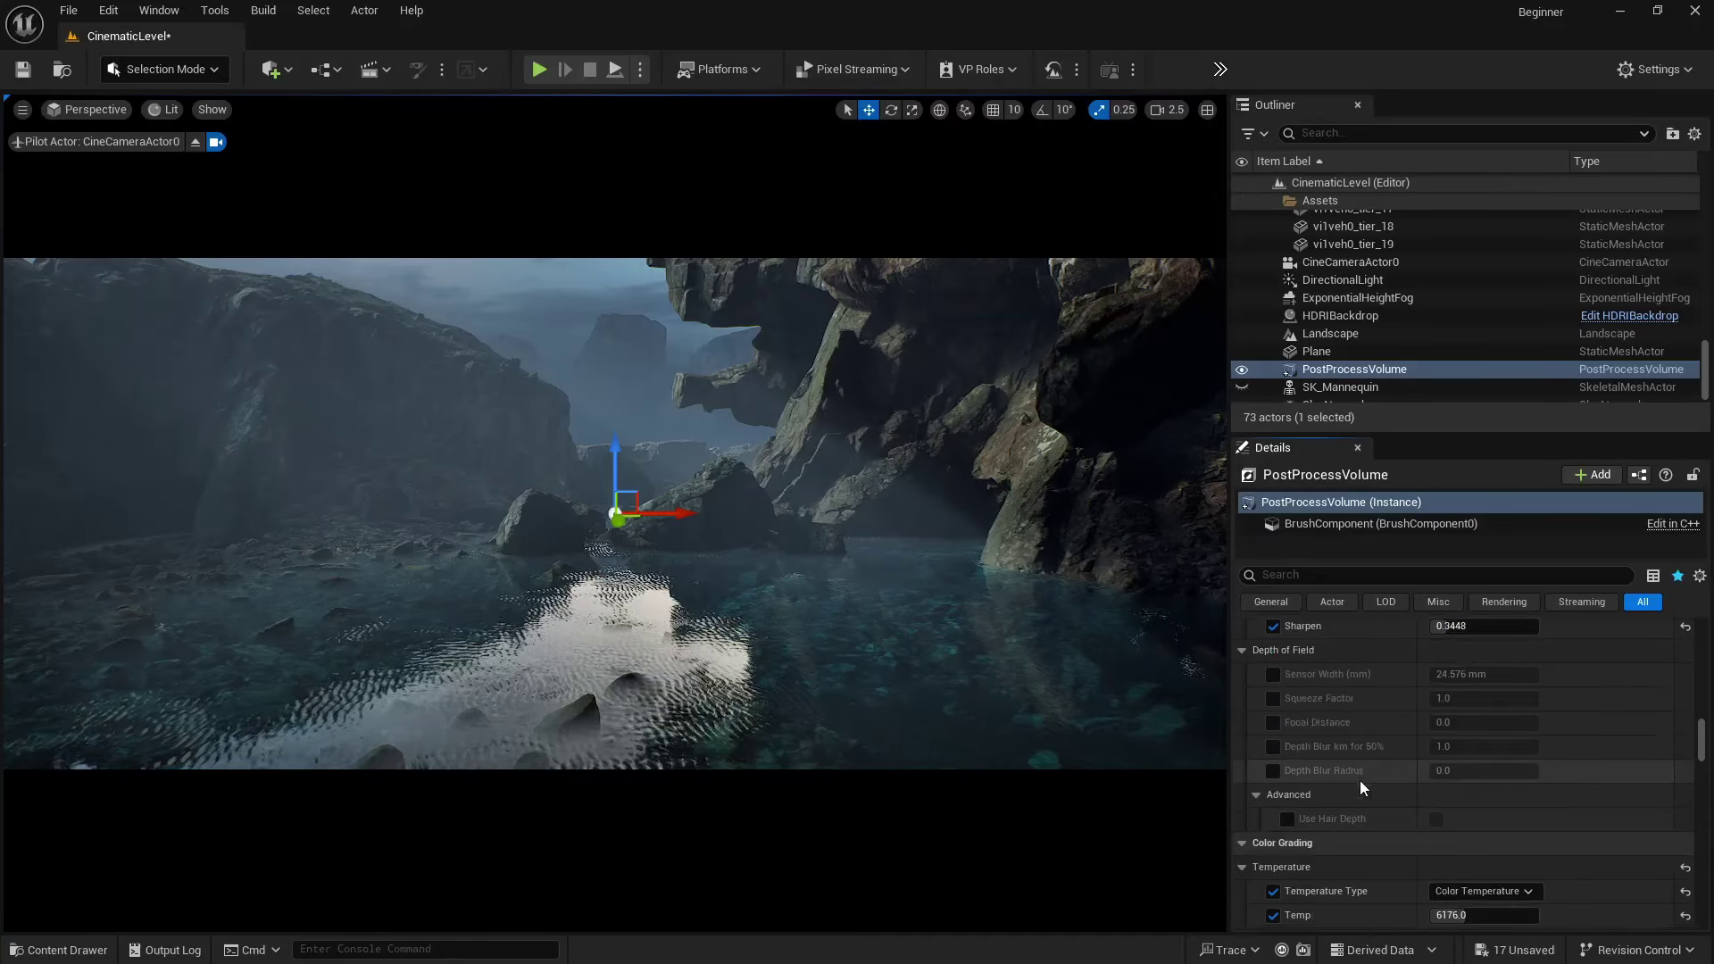
scroll(1358, 780, down, 8)
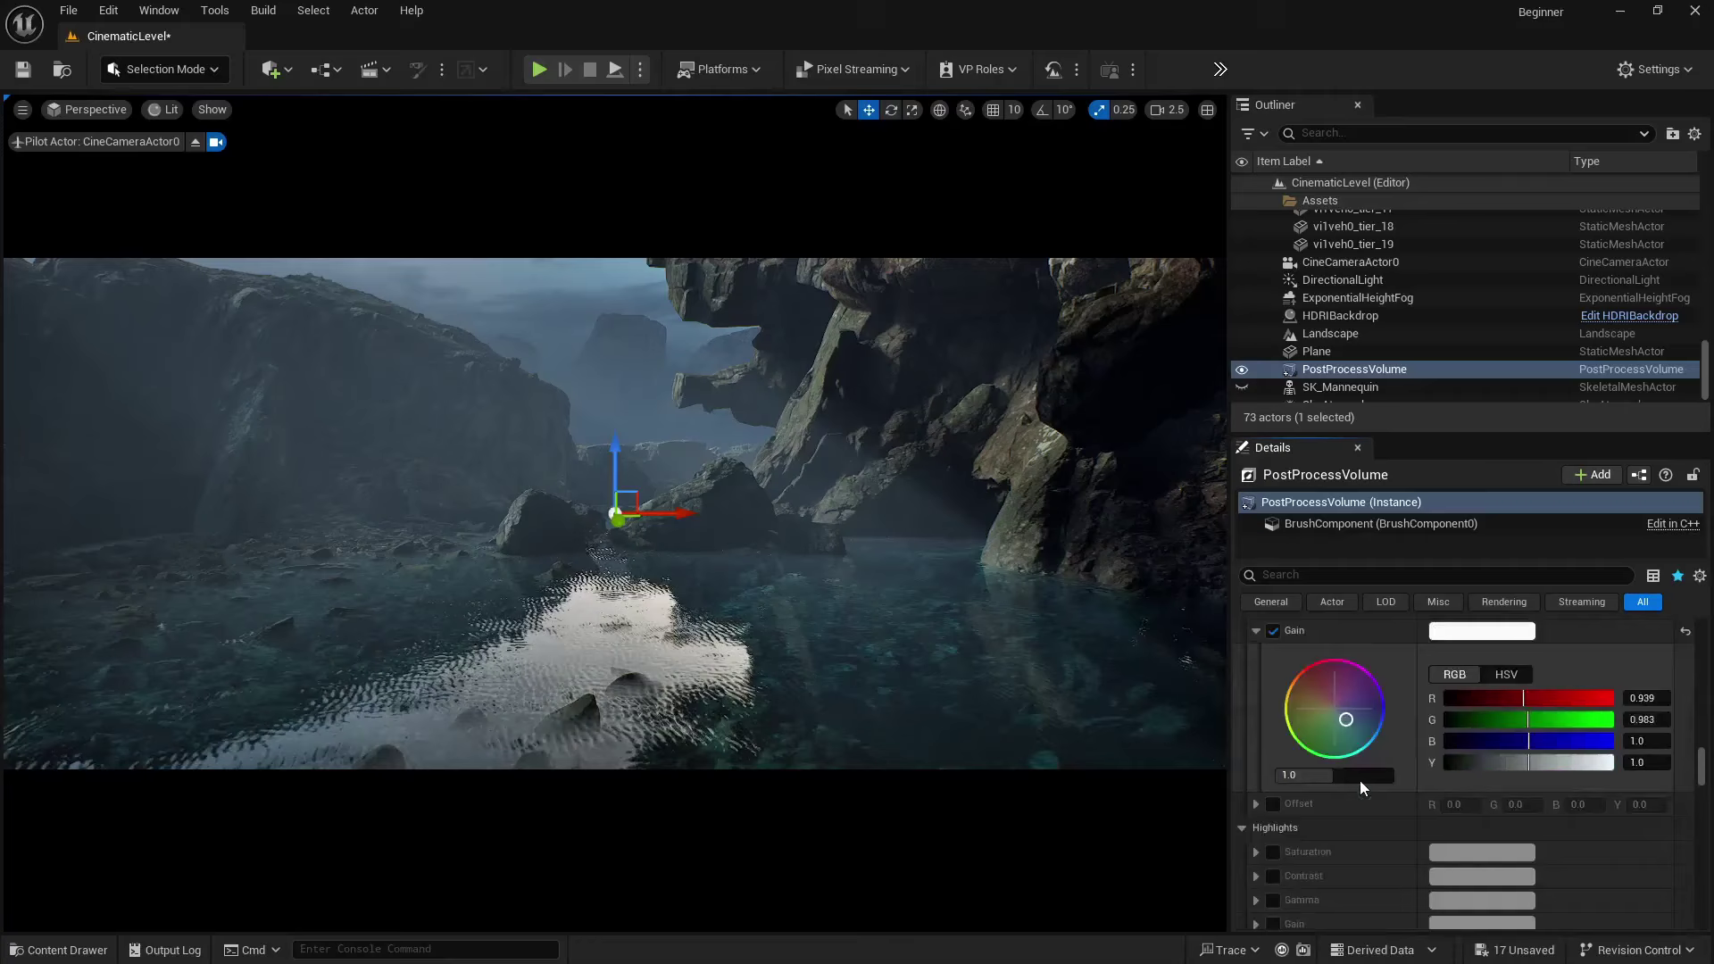
scroll(1358, 780, down, 10)
scroll(1359, 780, down, 2)
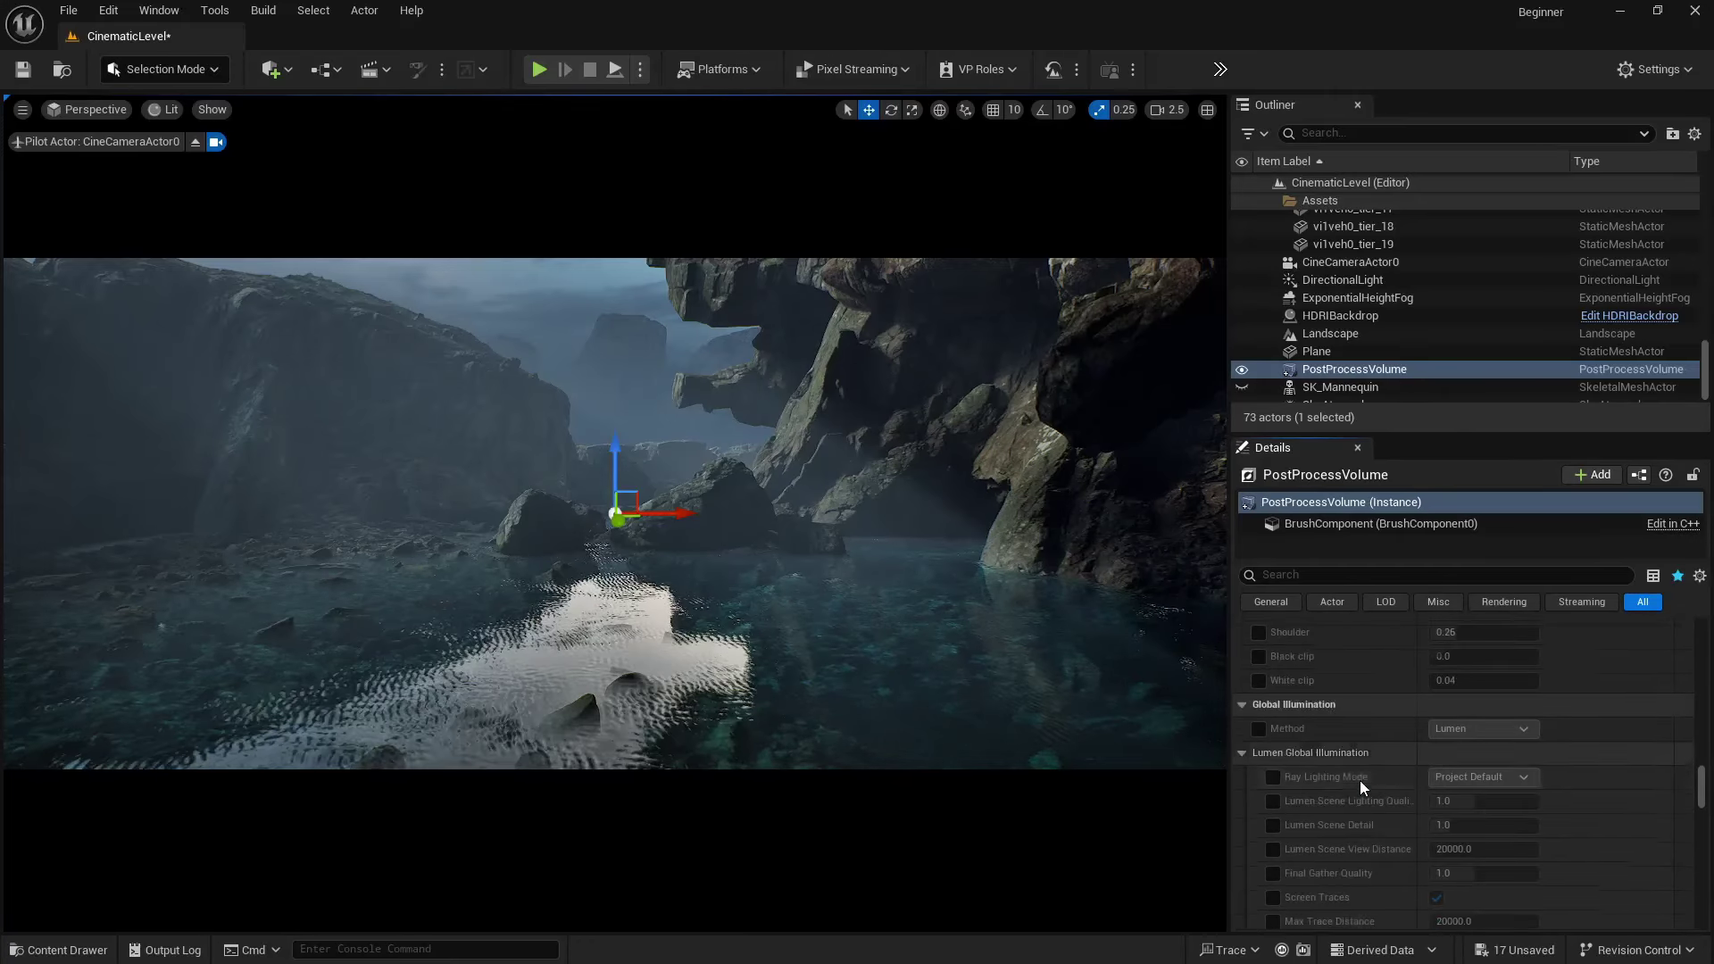
click(1259, 729)
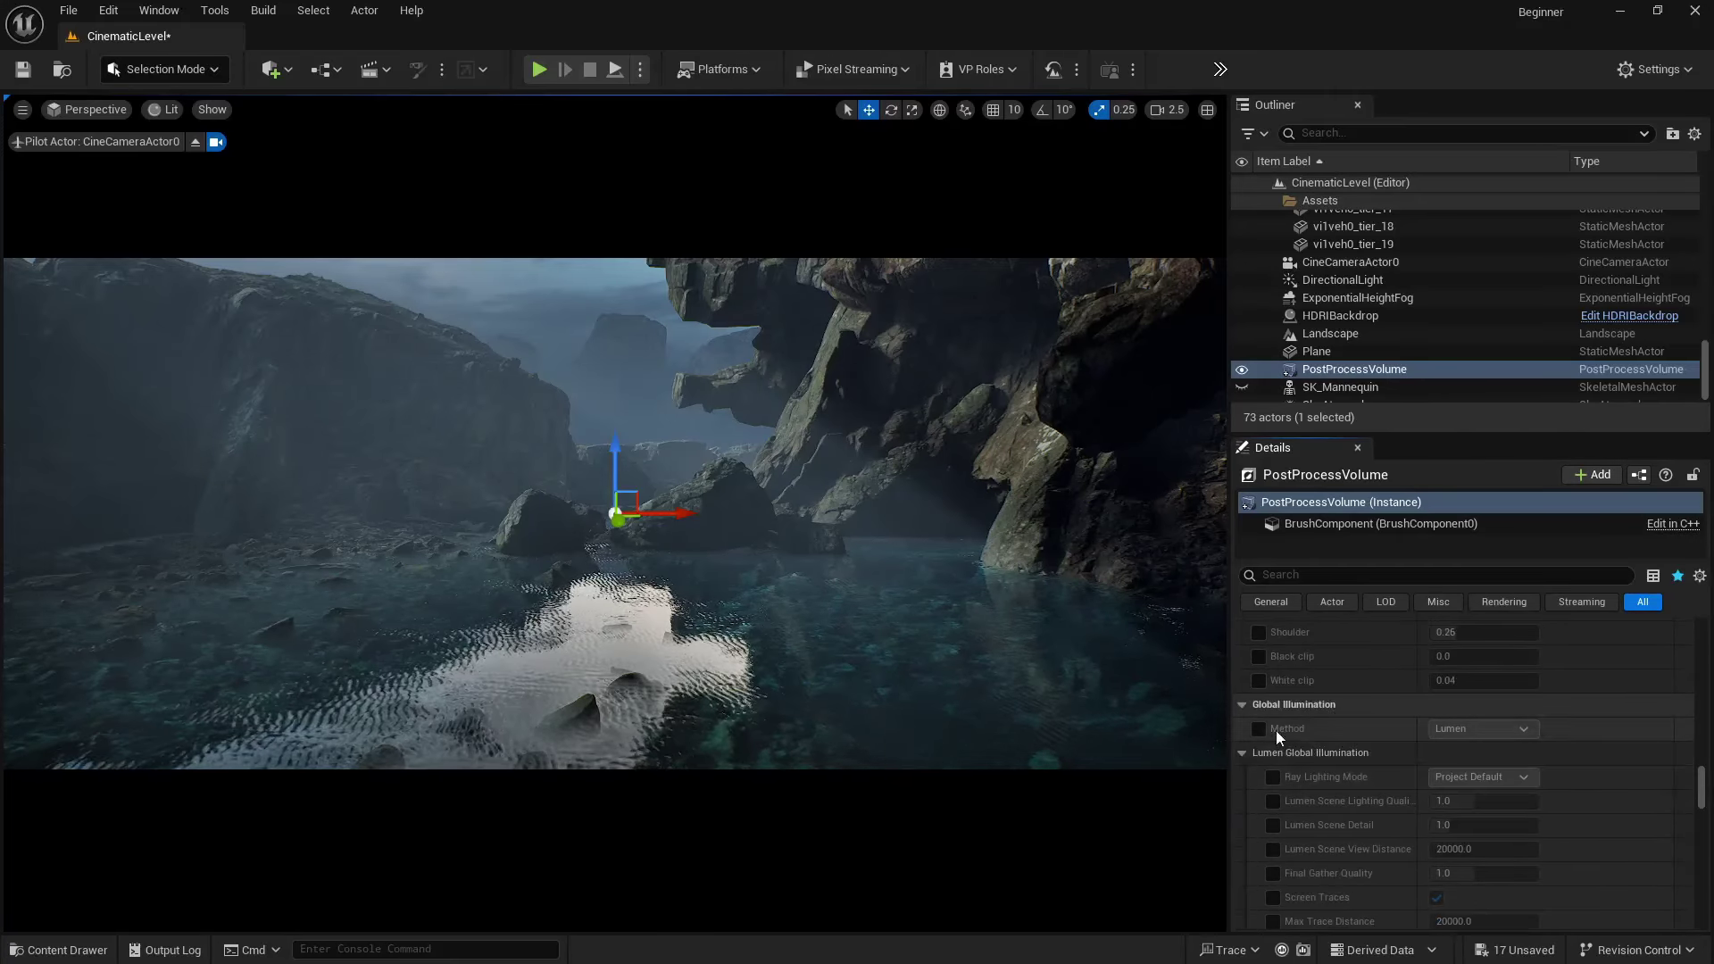
click(1273, 801)
click(1272, 825)
click(1475, 803)
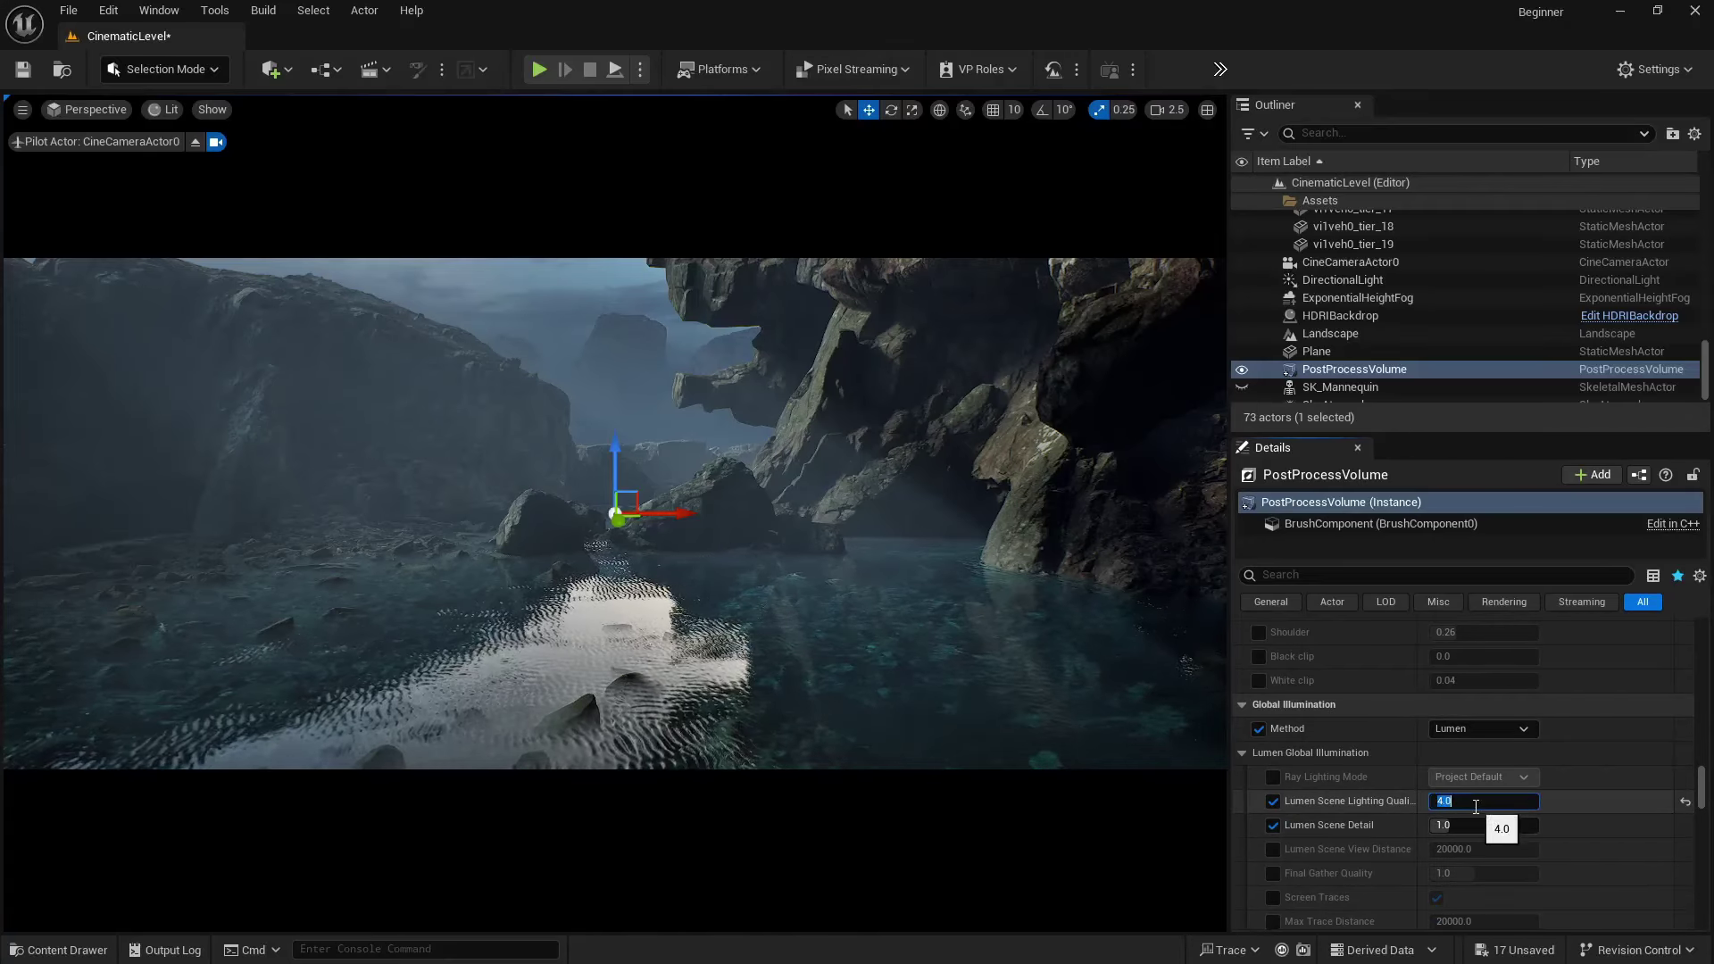
click(1444, 825)
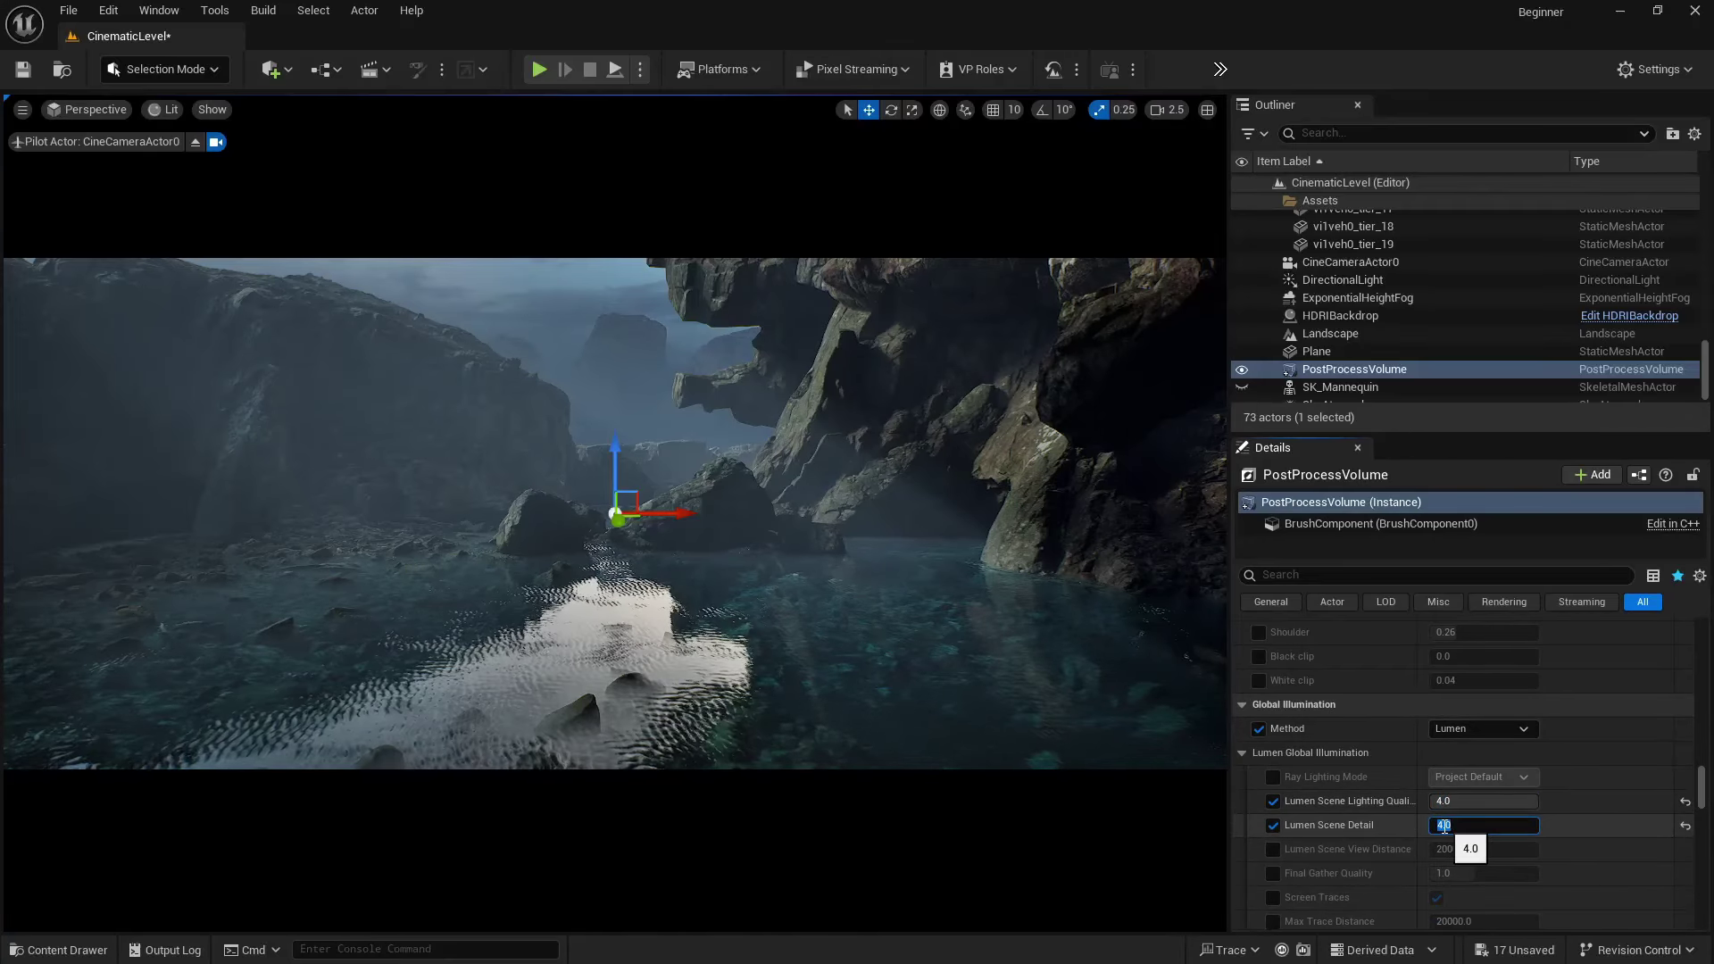
text(4.0)
key(Return)
- Enable the Final Gather Quality override for Lumen global illumination and set it to 5
scroll(1317, 805, down, 3)
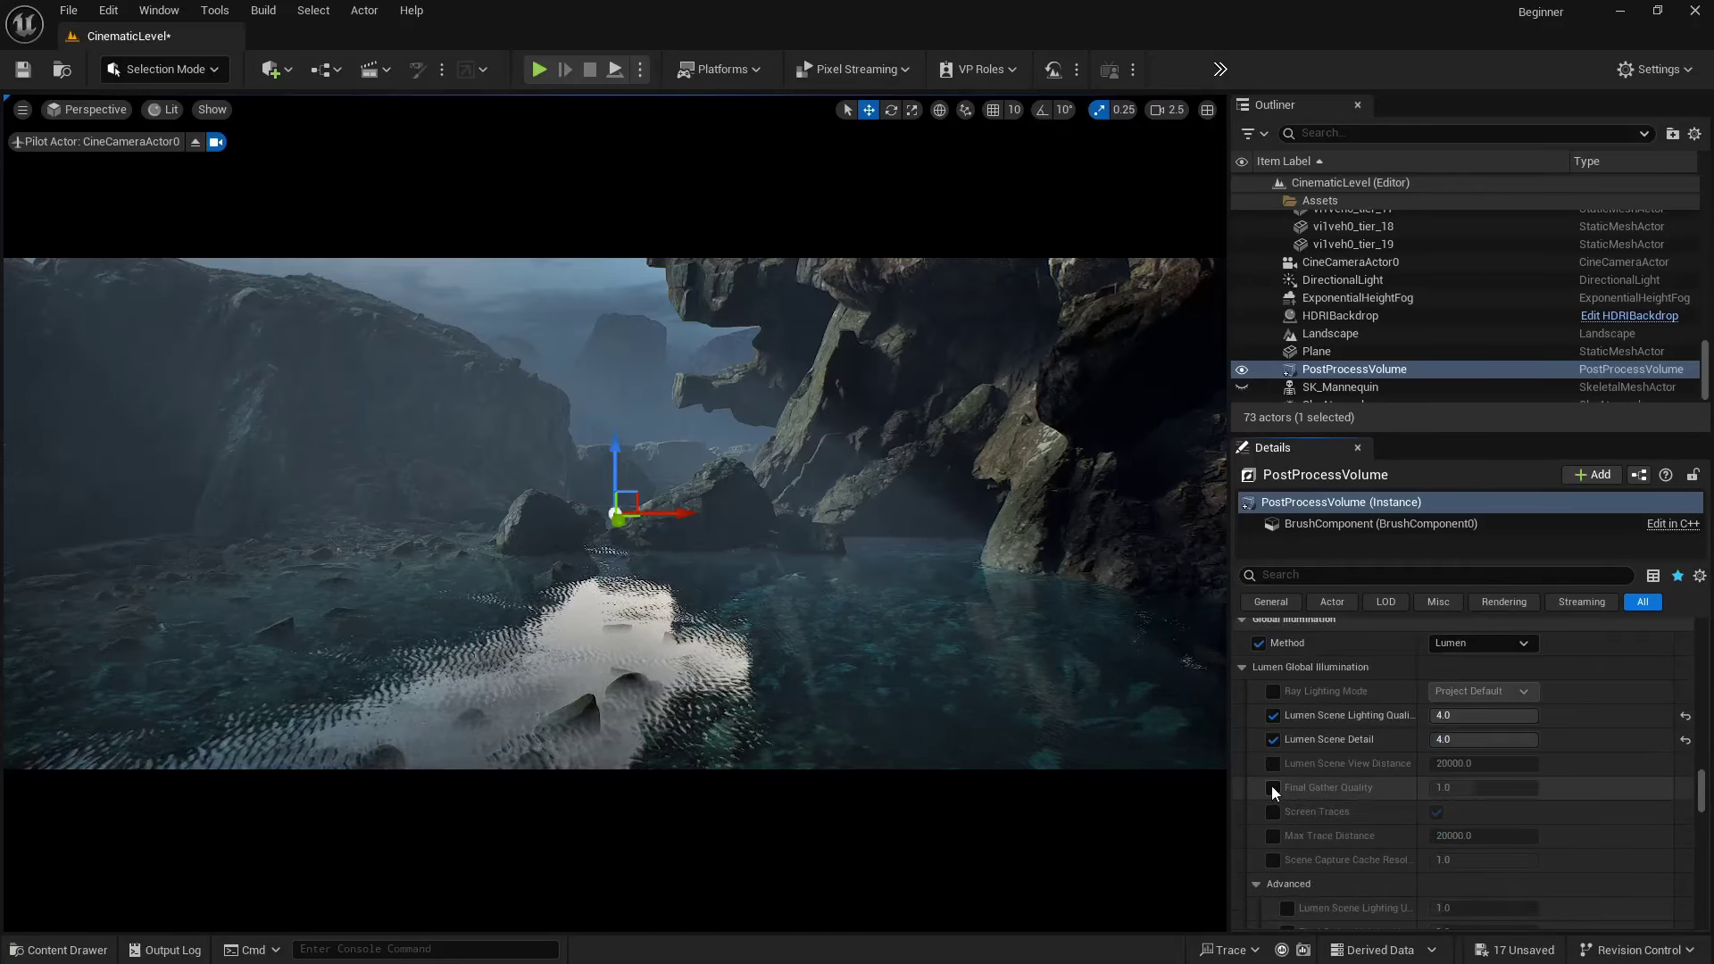
click(1273, 788)
click(1449, 787)
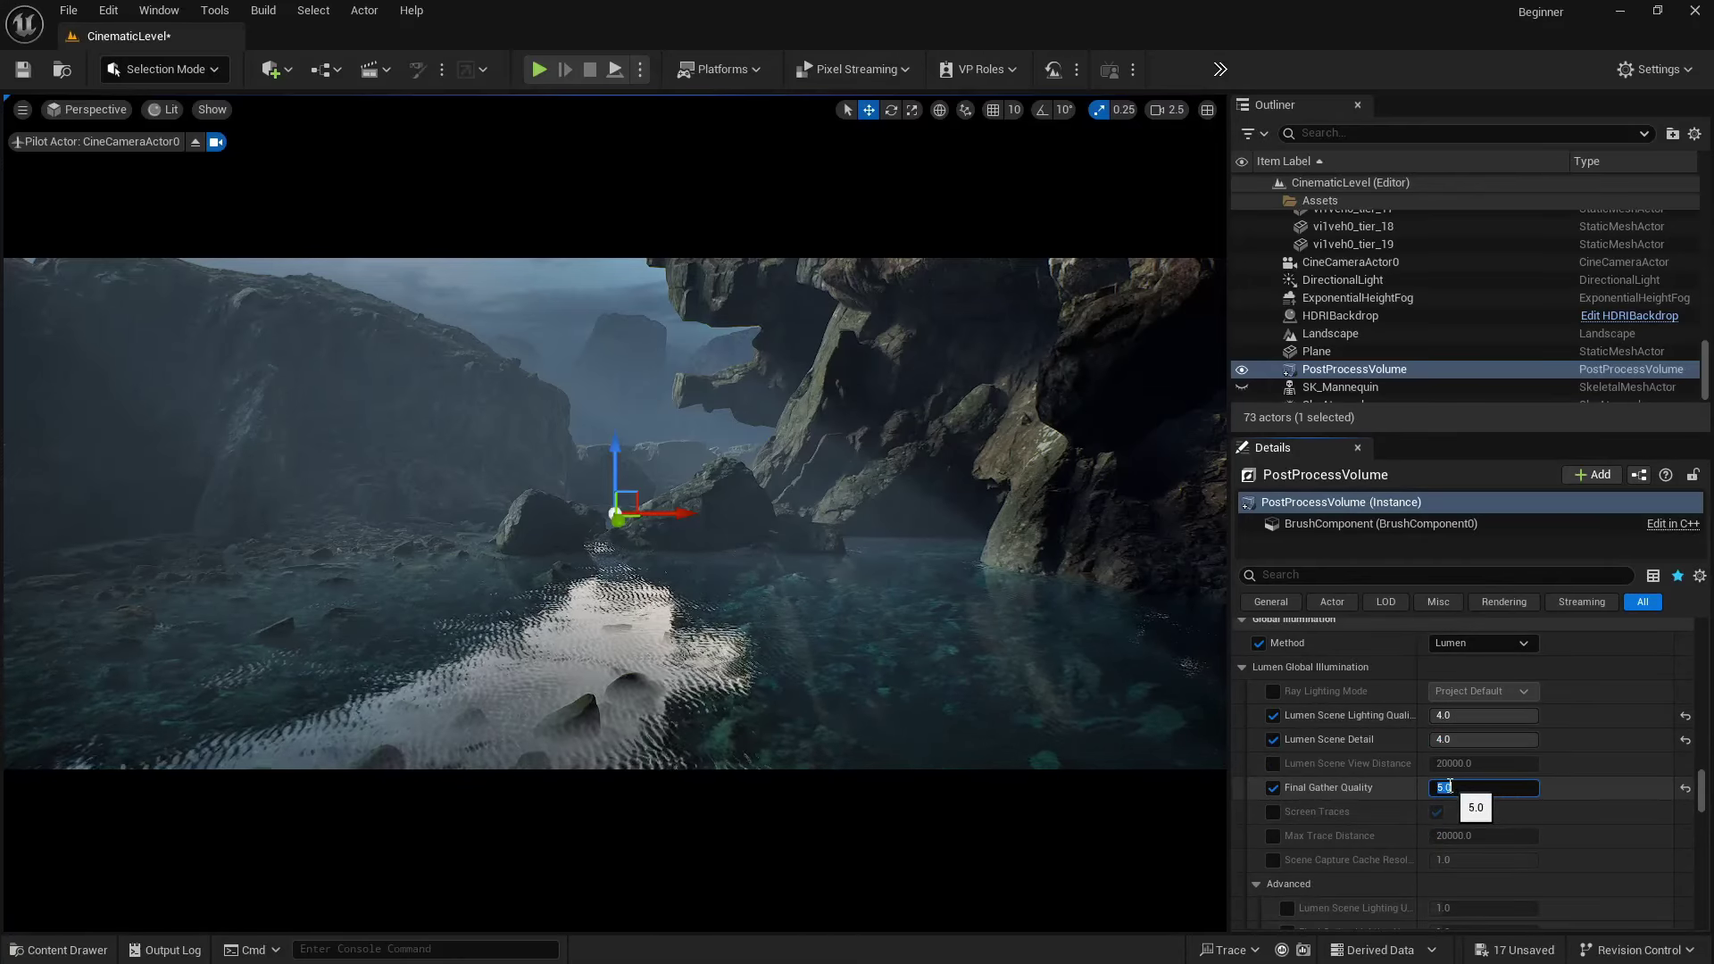
- Enable the PostProcessVolume's Lumen reflections method override and set the Lumen Reflections Quality to 4
scroll(1355, 766, down, 3)
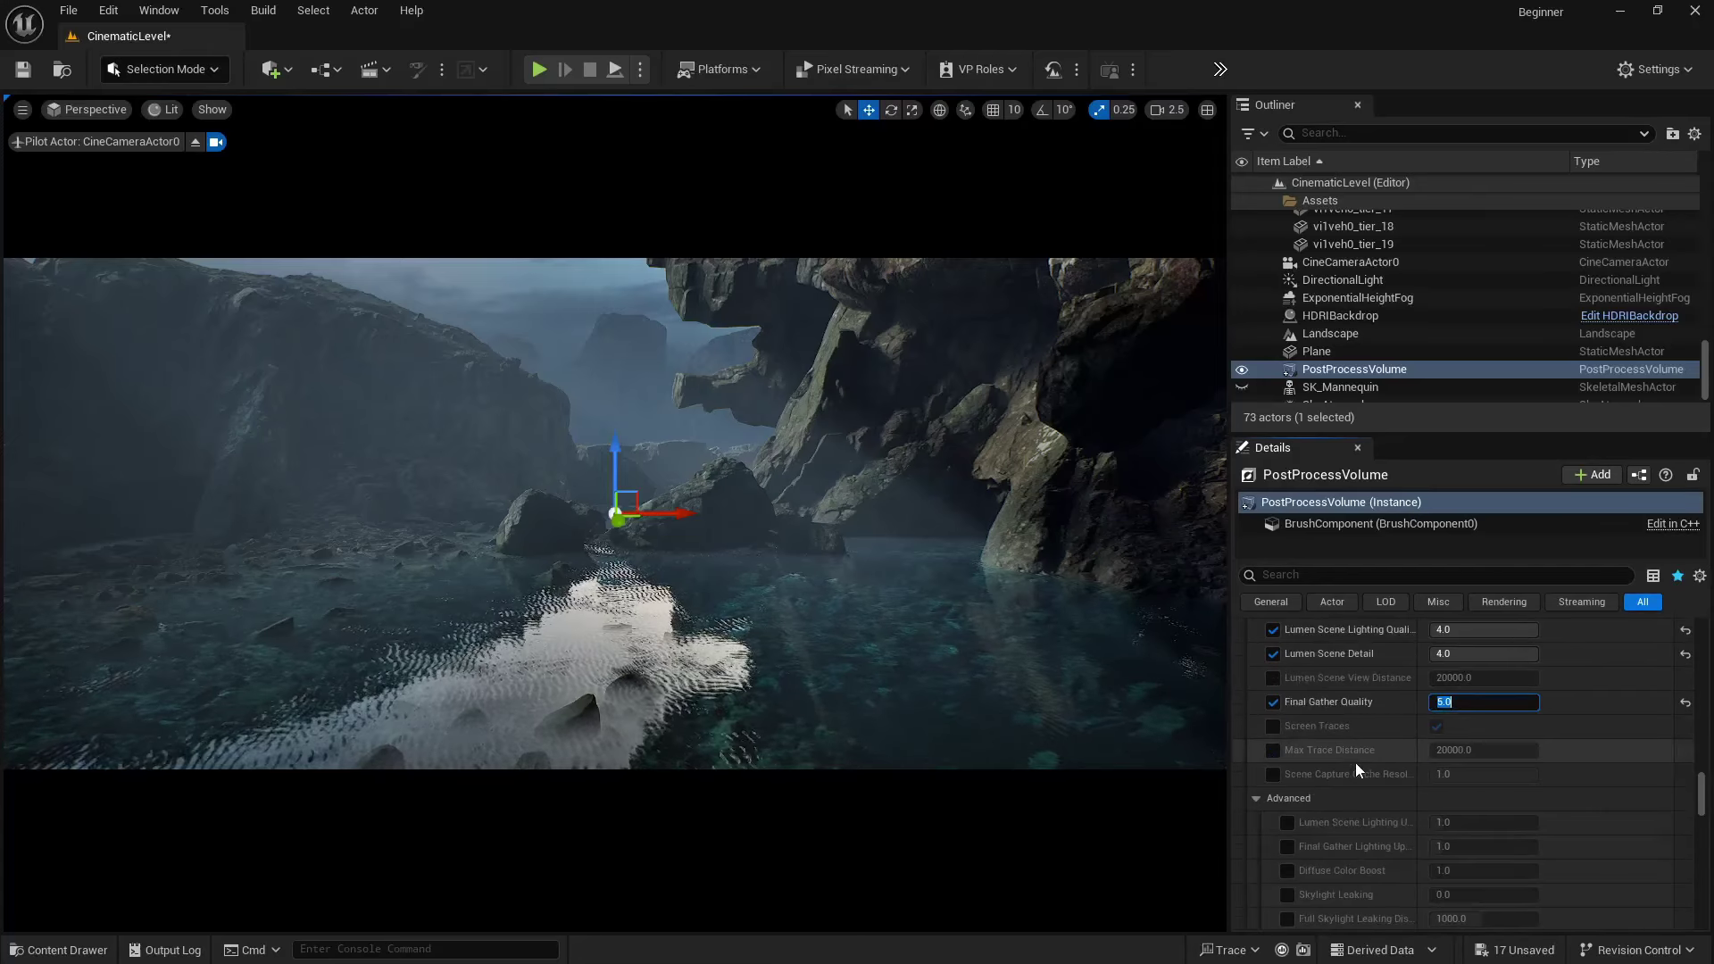
scroll(1349, 757, down, 5)
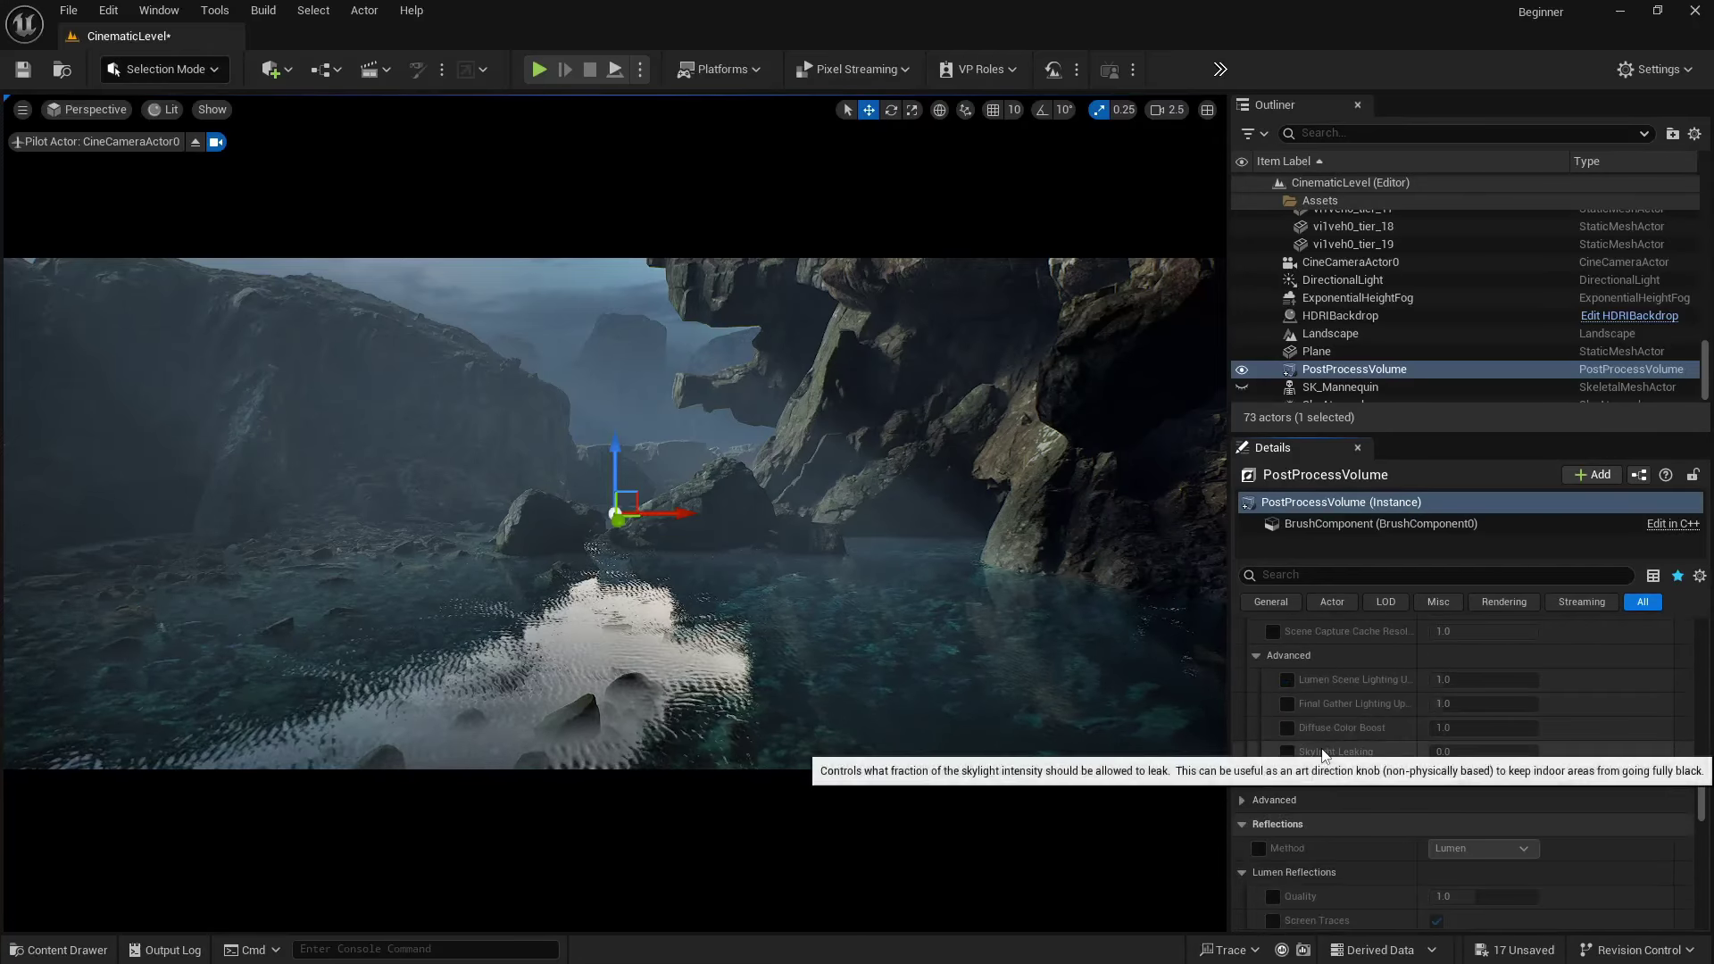
scroll(1288, 757, down, 2)
click(1257, 791)
scroll(1357, 775, down, 3)
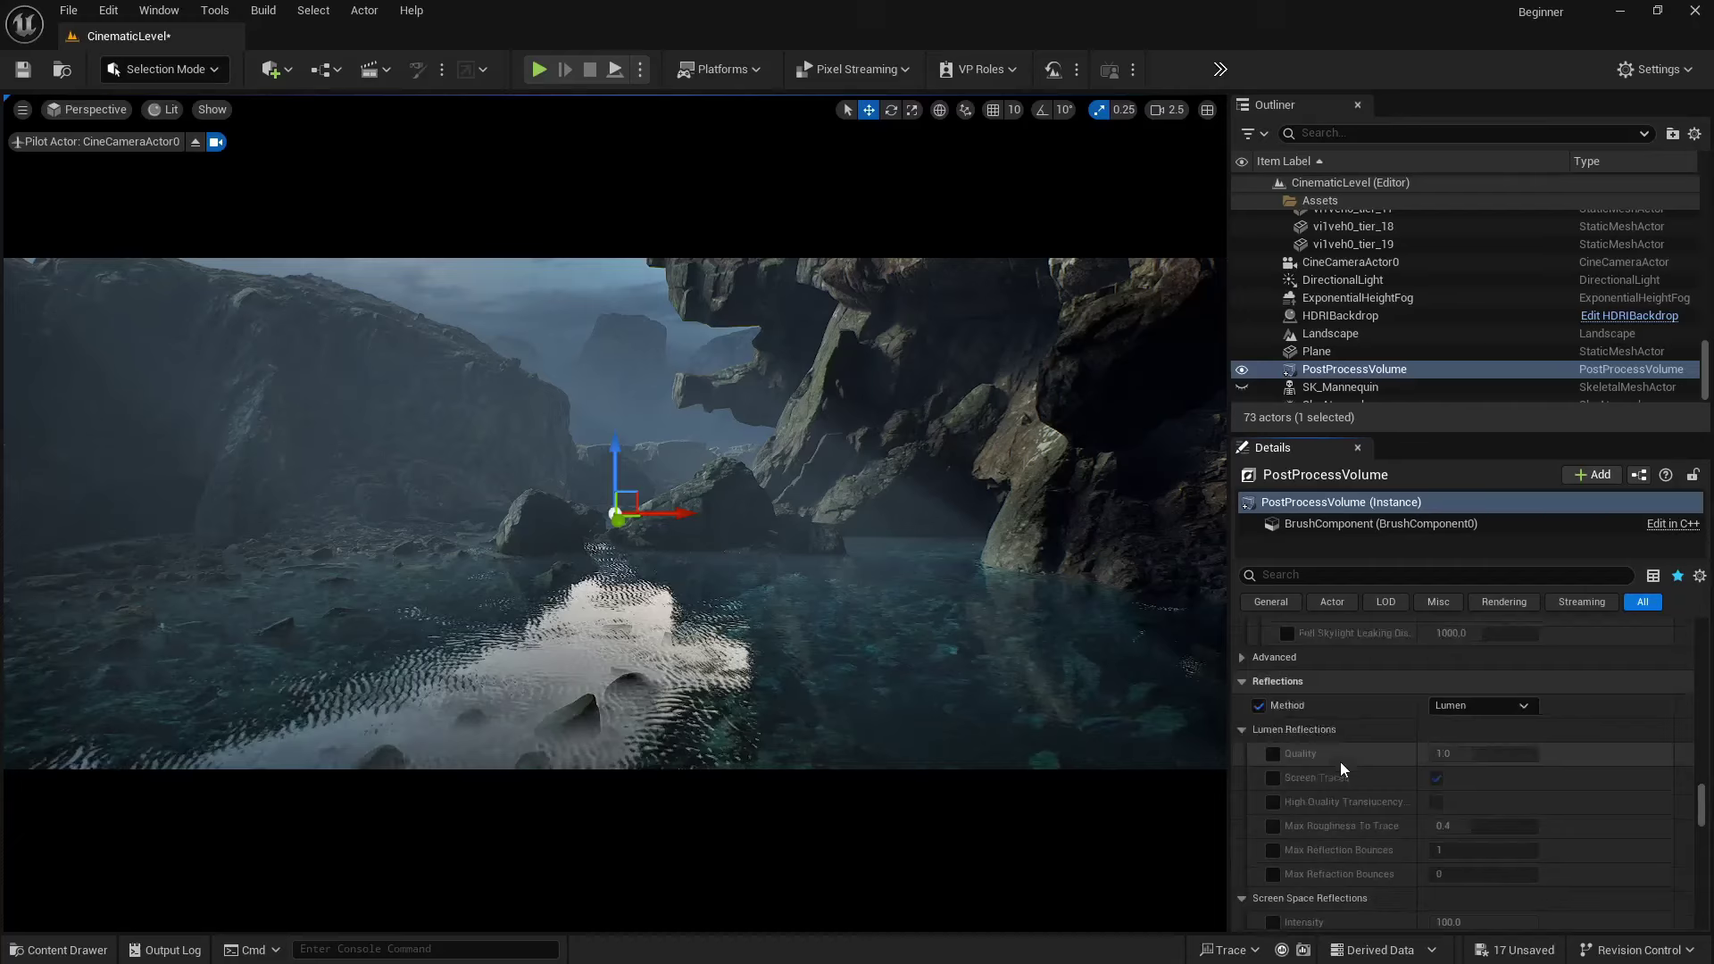
scroll(1341, 763, down, 1)
click(1278, 725)
click(1458, 724)
text(4)
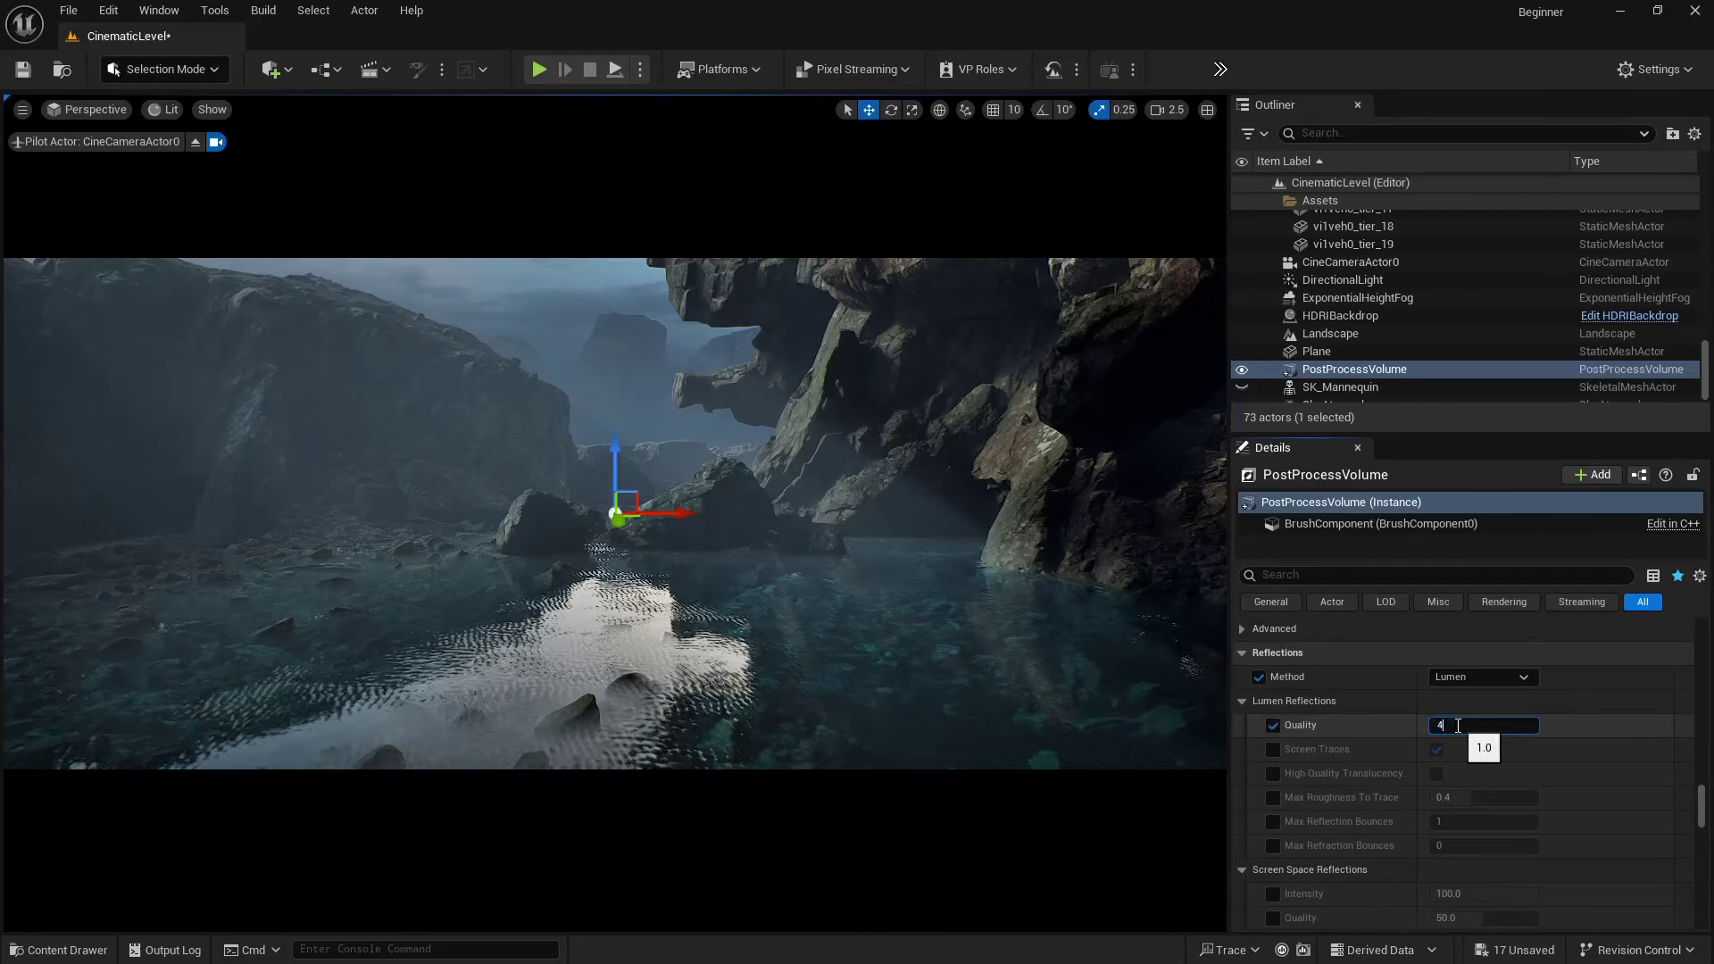
- Enable the Lumen reflections' Screen Traces override and turn on High Quality Translucency reflections
click(1273, 750)
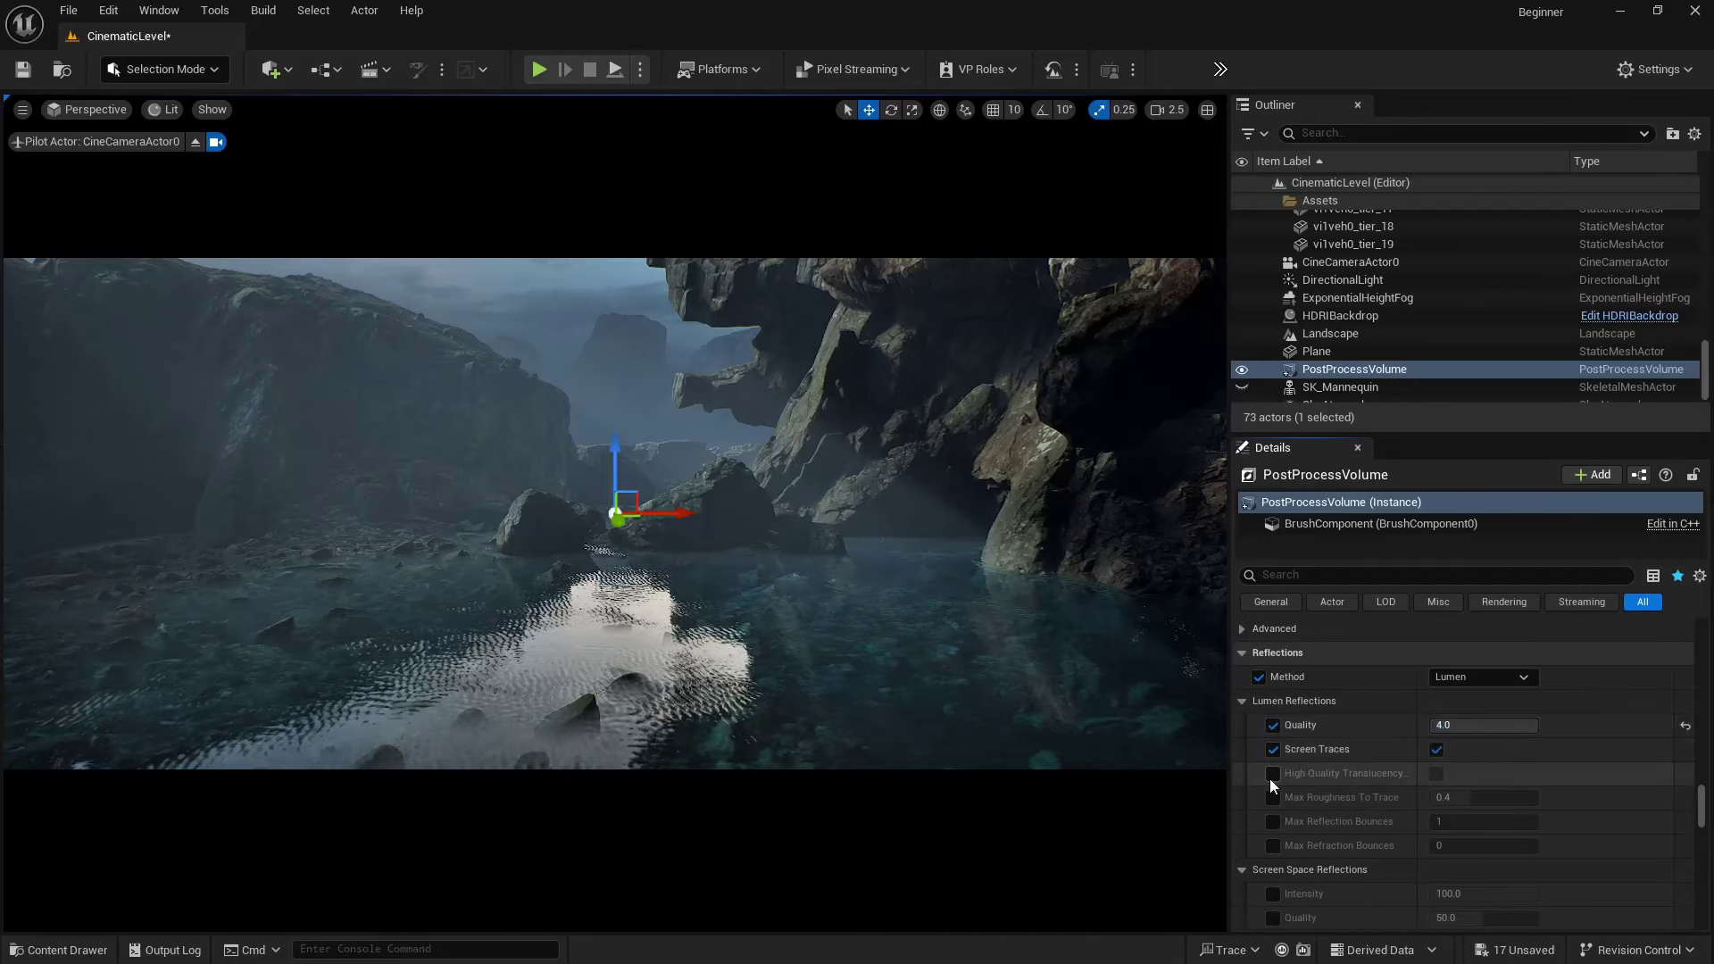
click(1273, 773)
click(1436, 773)
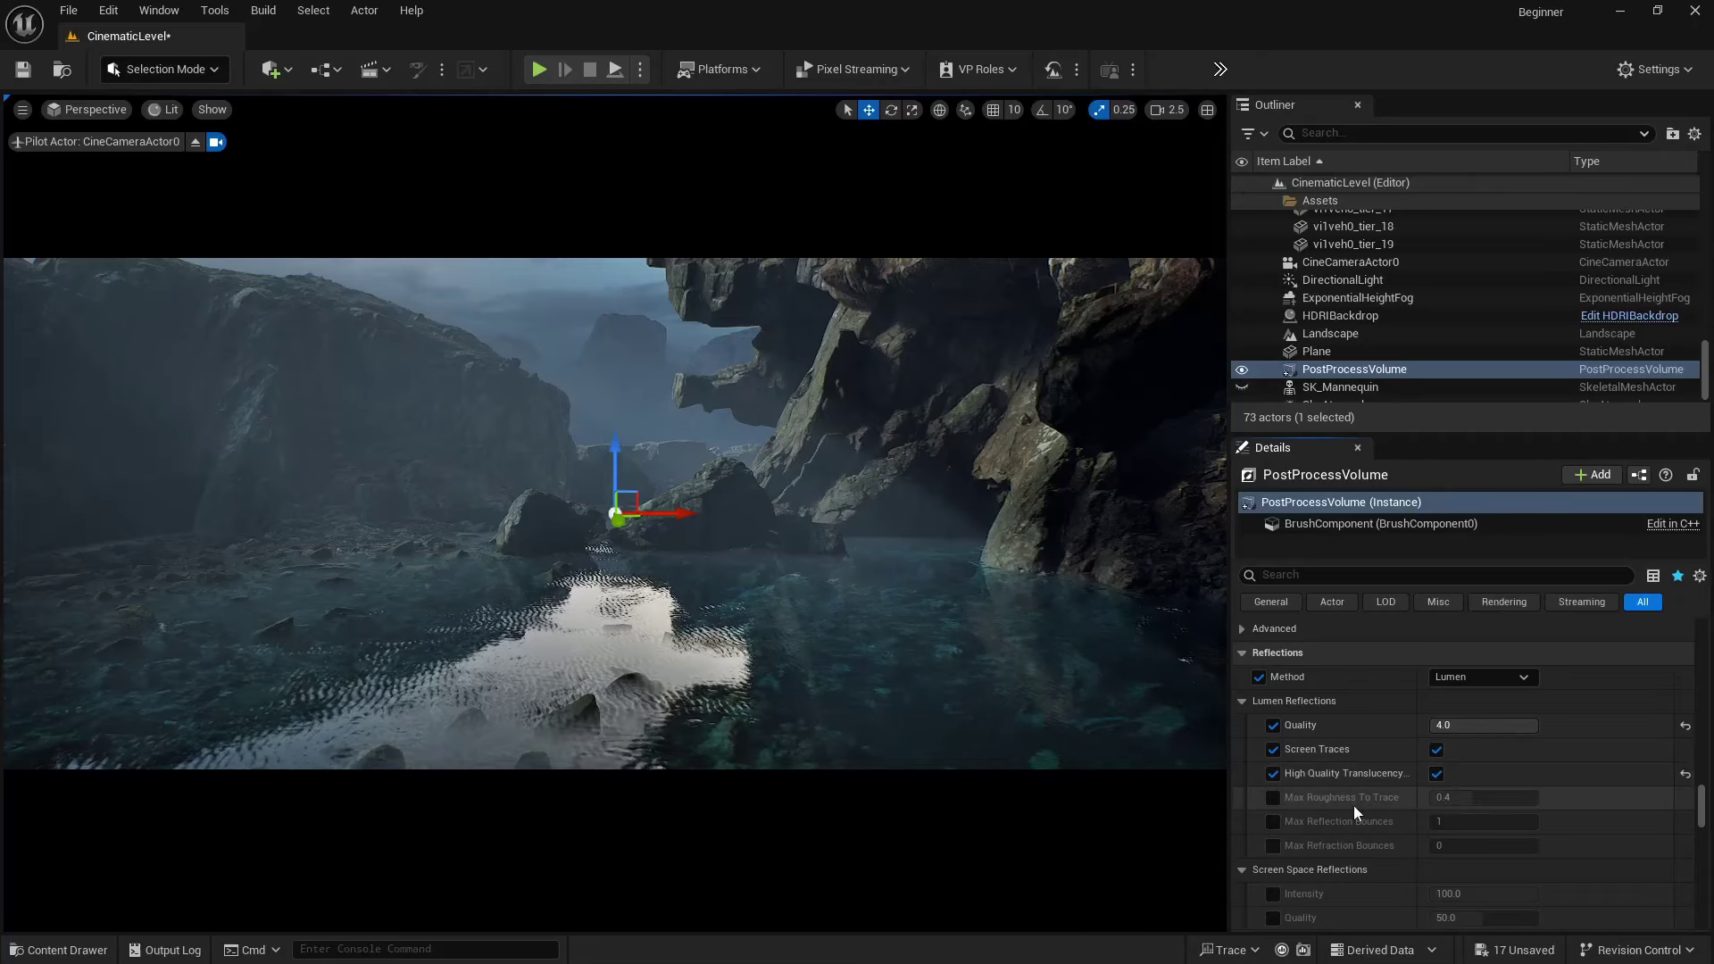
- Enable the Lumen reflections' Max Roughness To Trace override and set Max Reflection Bounces and Max Refraction Bounces to 3
scroll(1339, 794, down, 2)
click(1273, 741)
click(1273, 764)
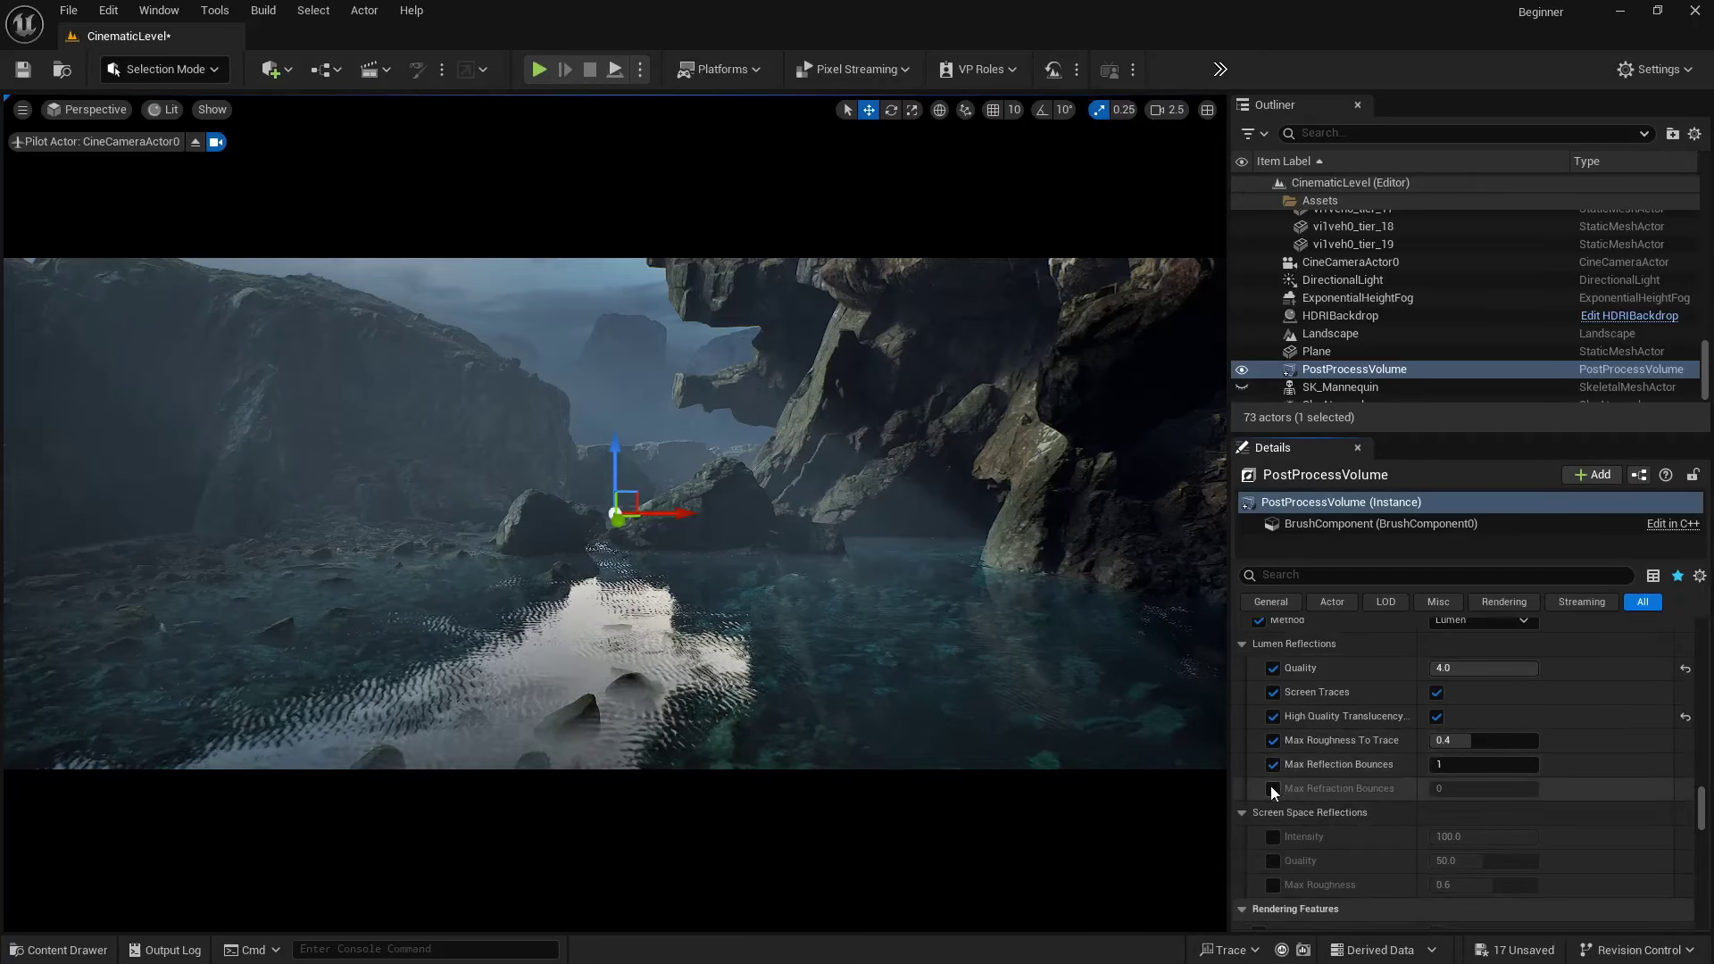
click(1273, 788)
click(1454, 764)
text(3)
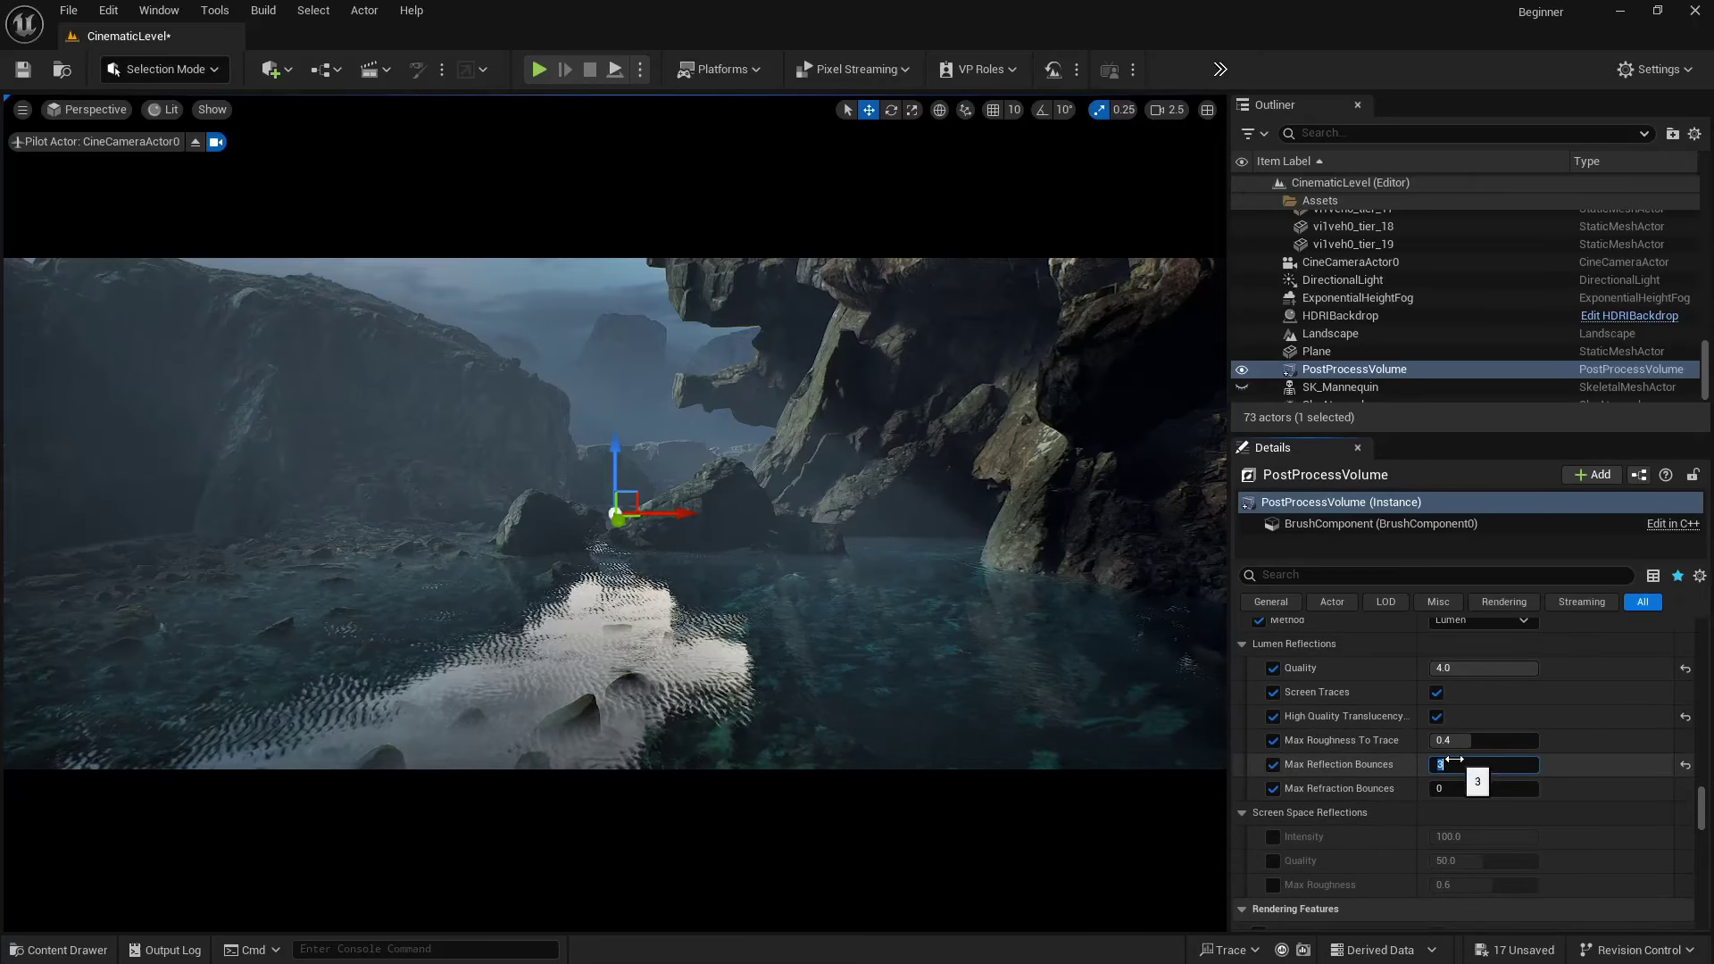
click(1448, 789)
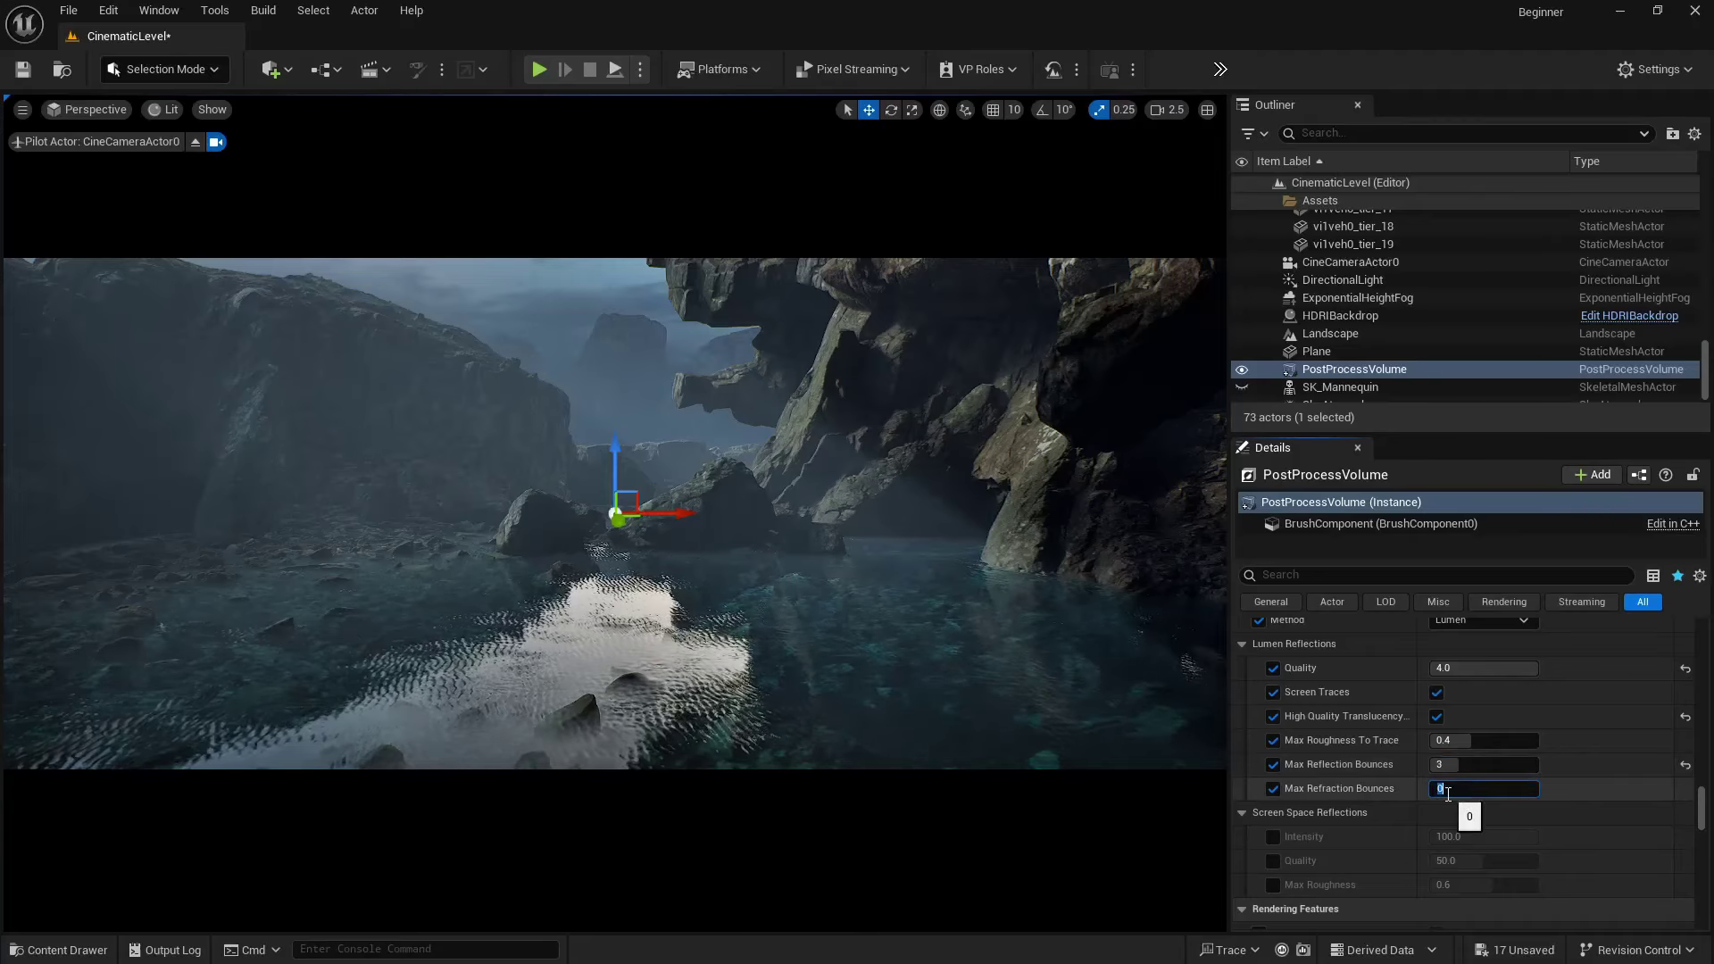
key(Return)
- Try the Ray Tracing translucency type in the PostProcessVolume and switch its override back off
scroll(1362, 768, down, 3)
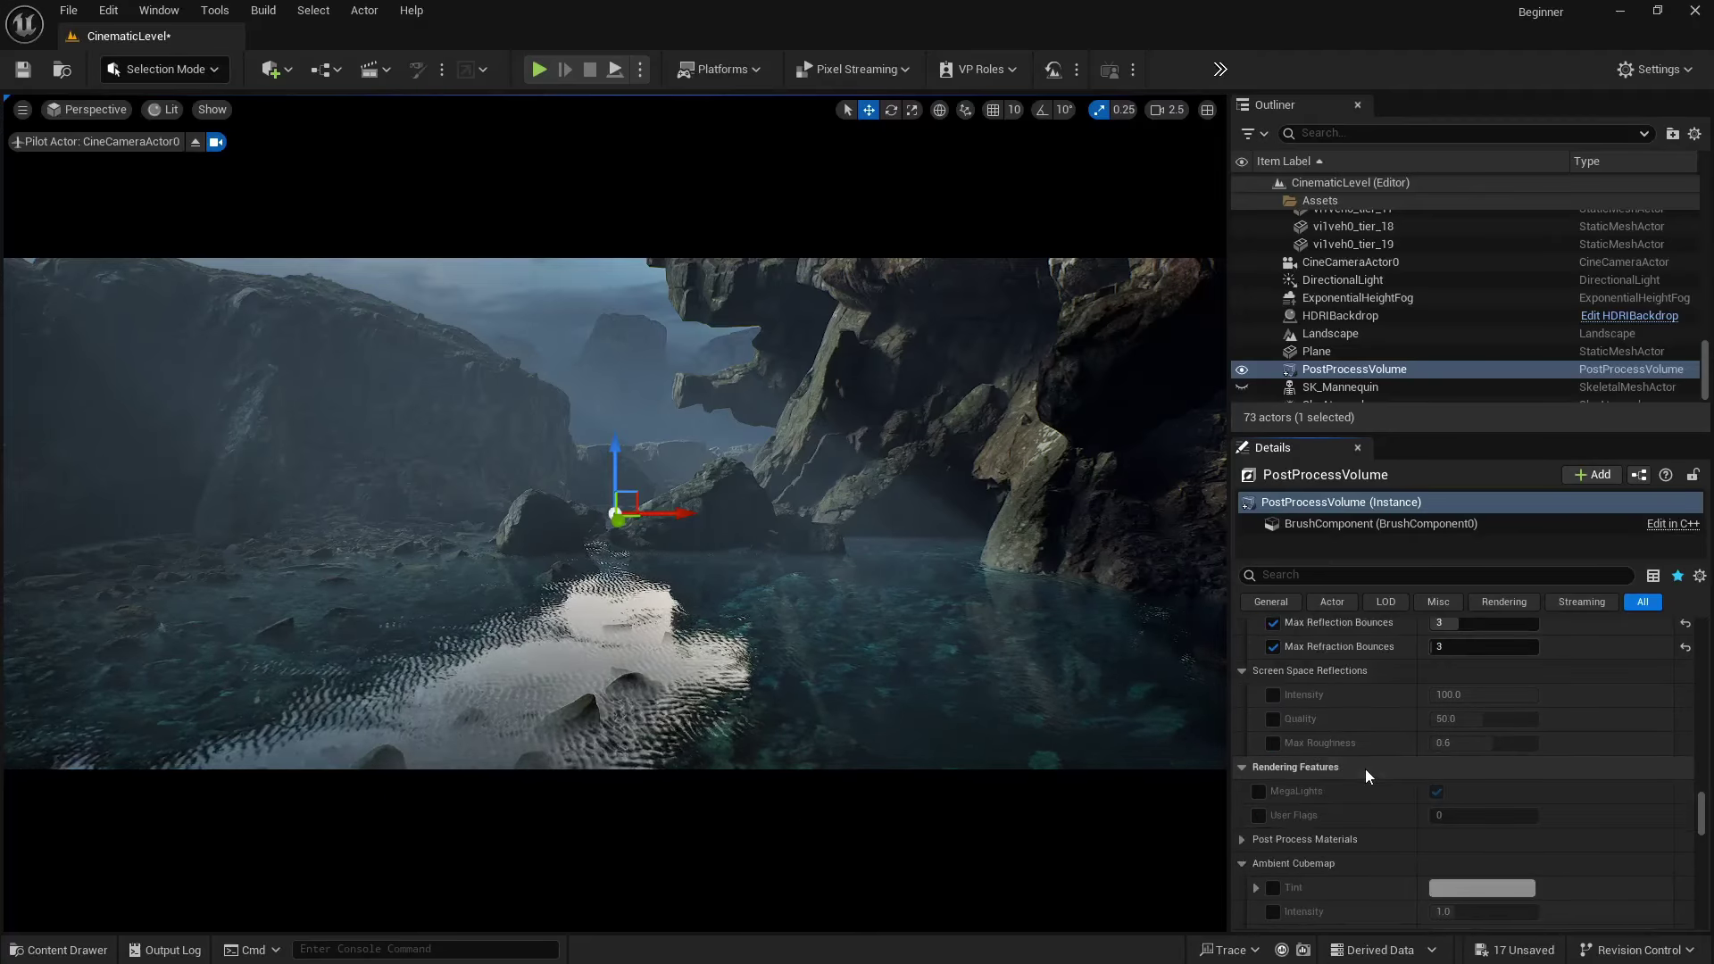
scroll(1364, 769, down, 4)
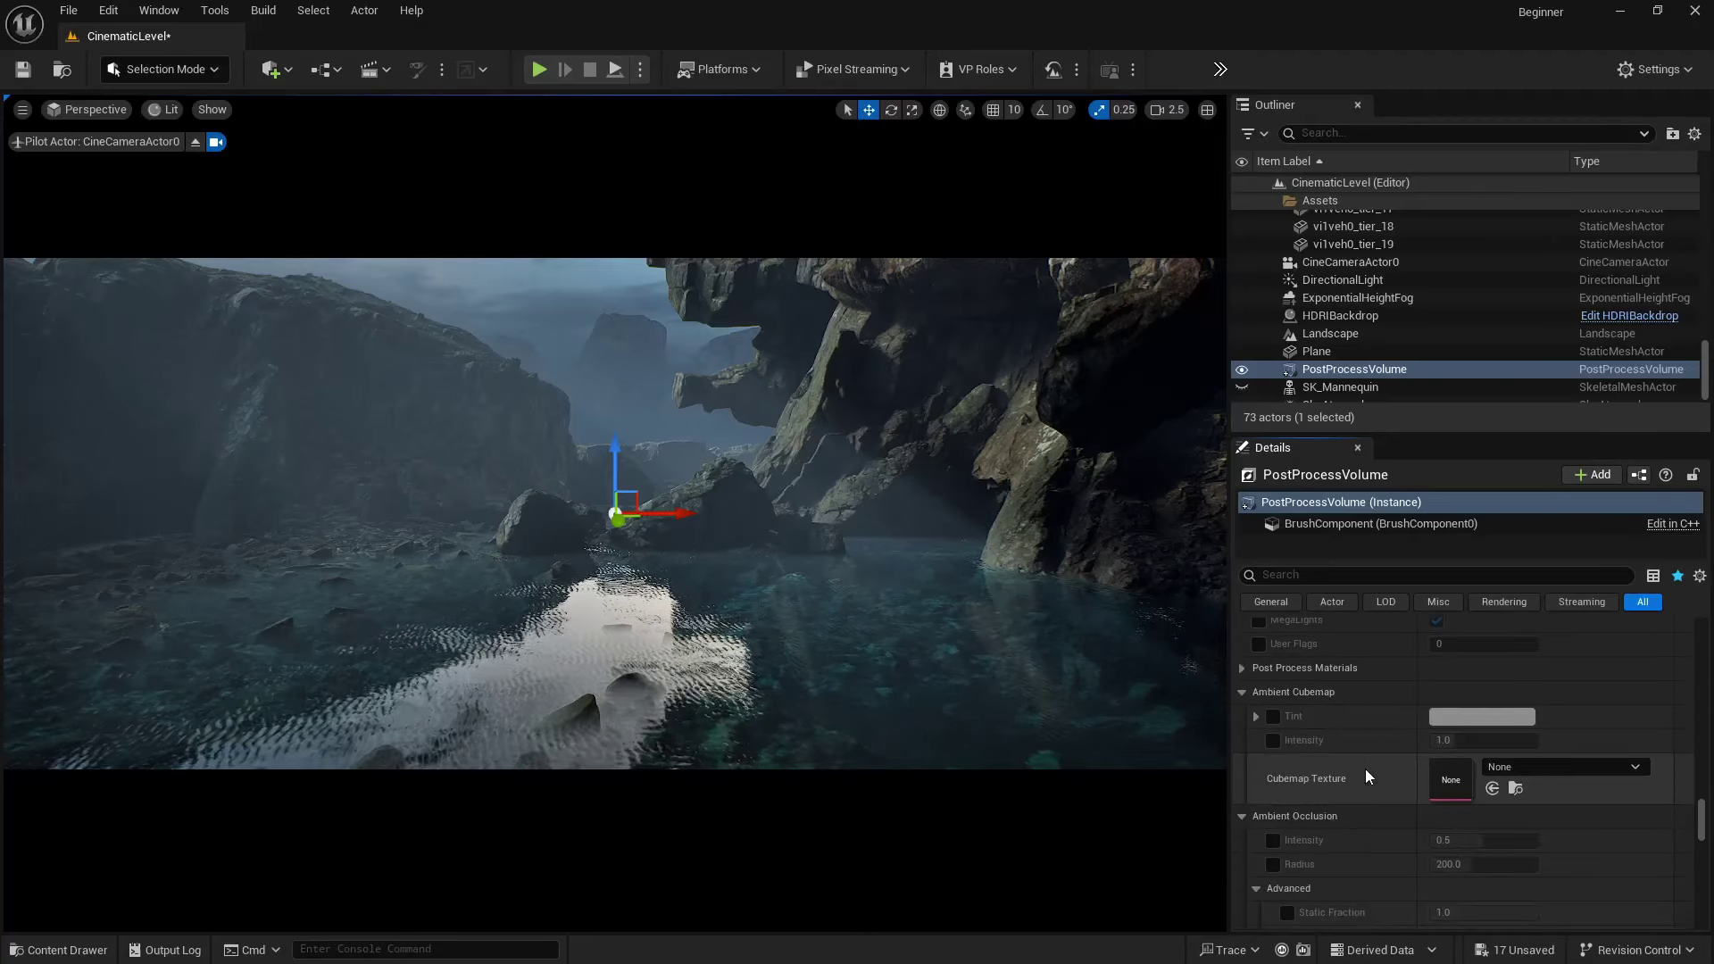
scroll(1364, 769, down, 4)
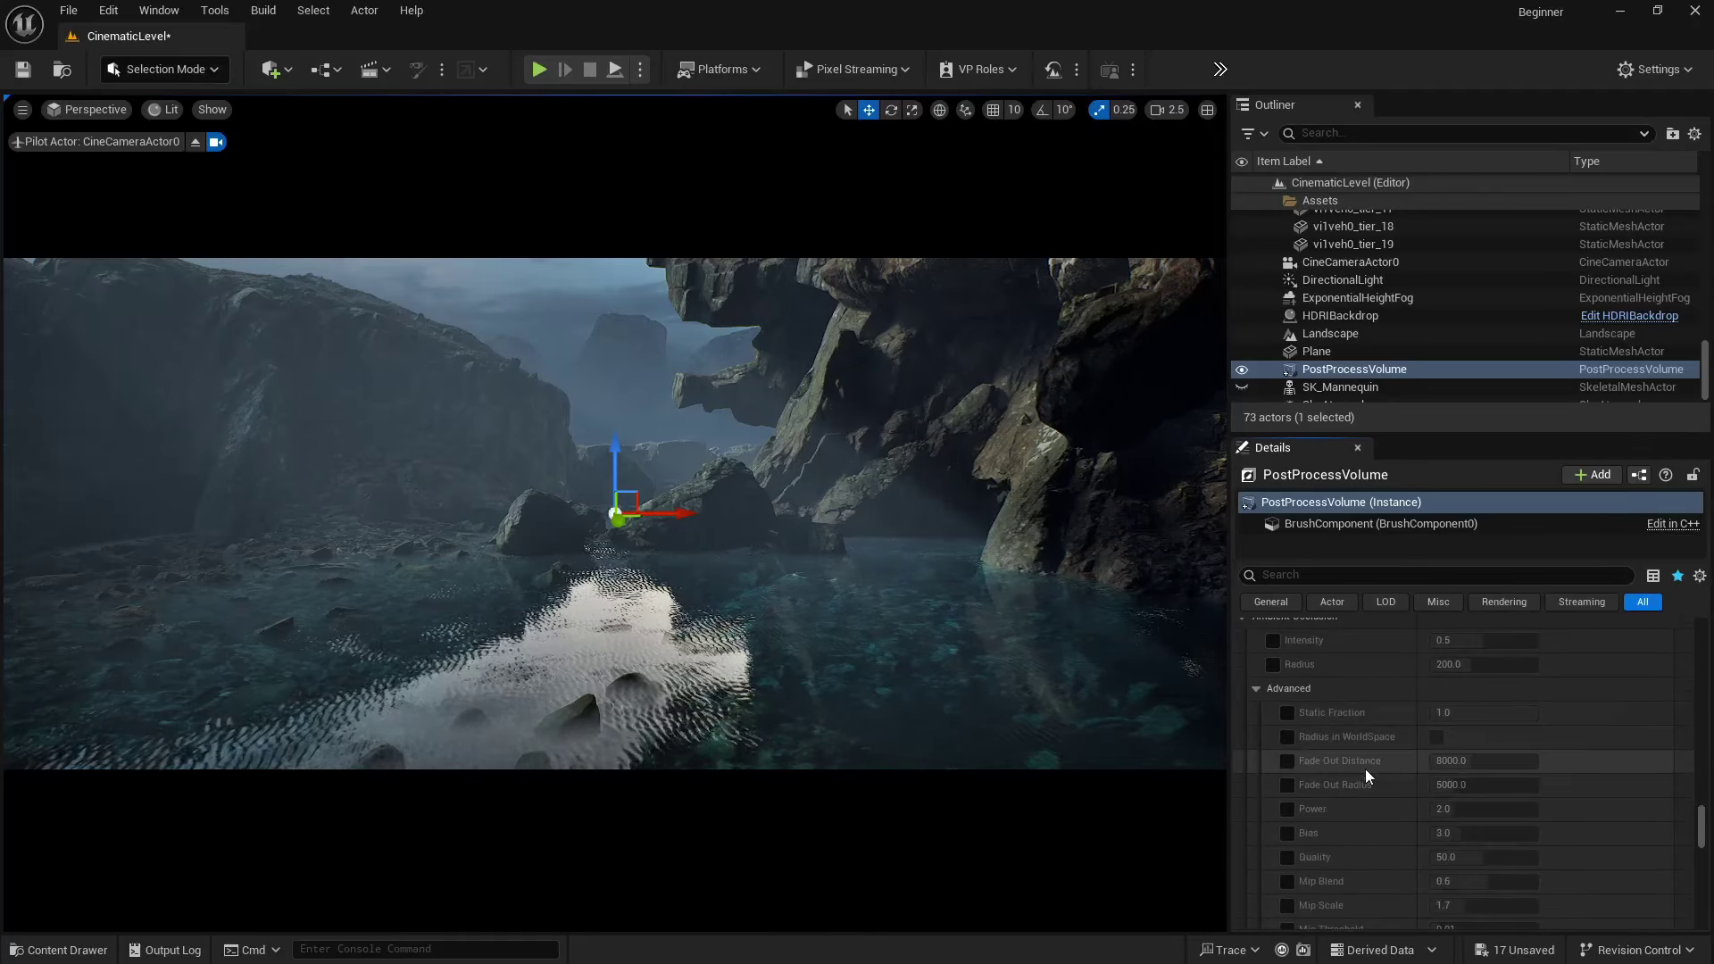
scroll(1364, 768, down, 10)
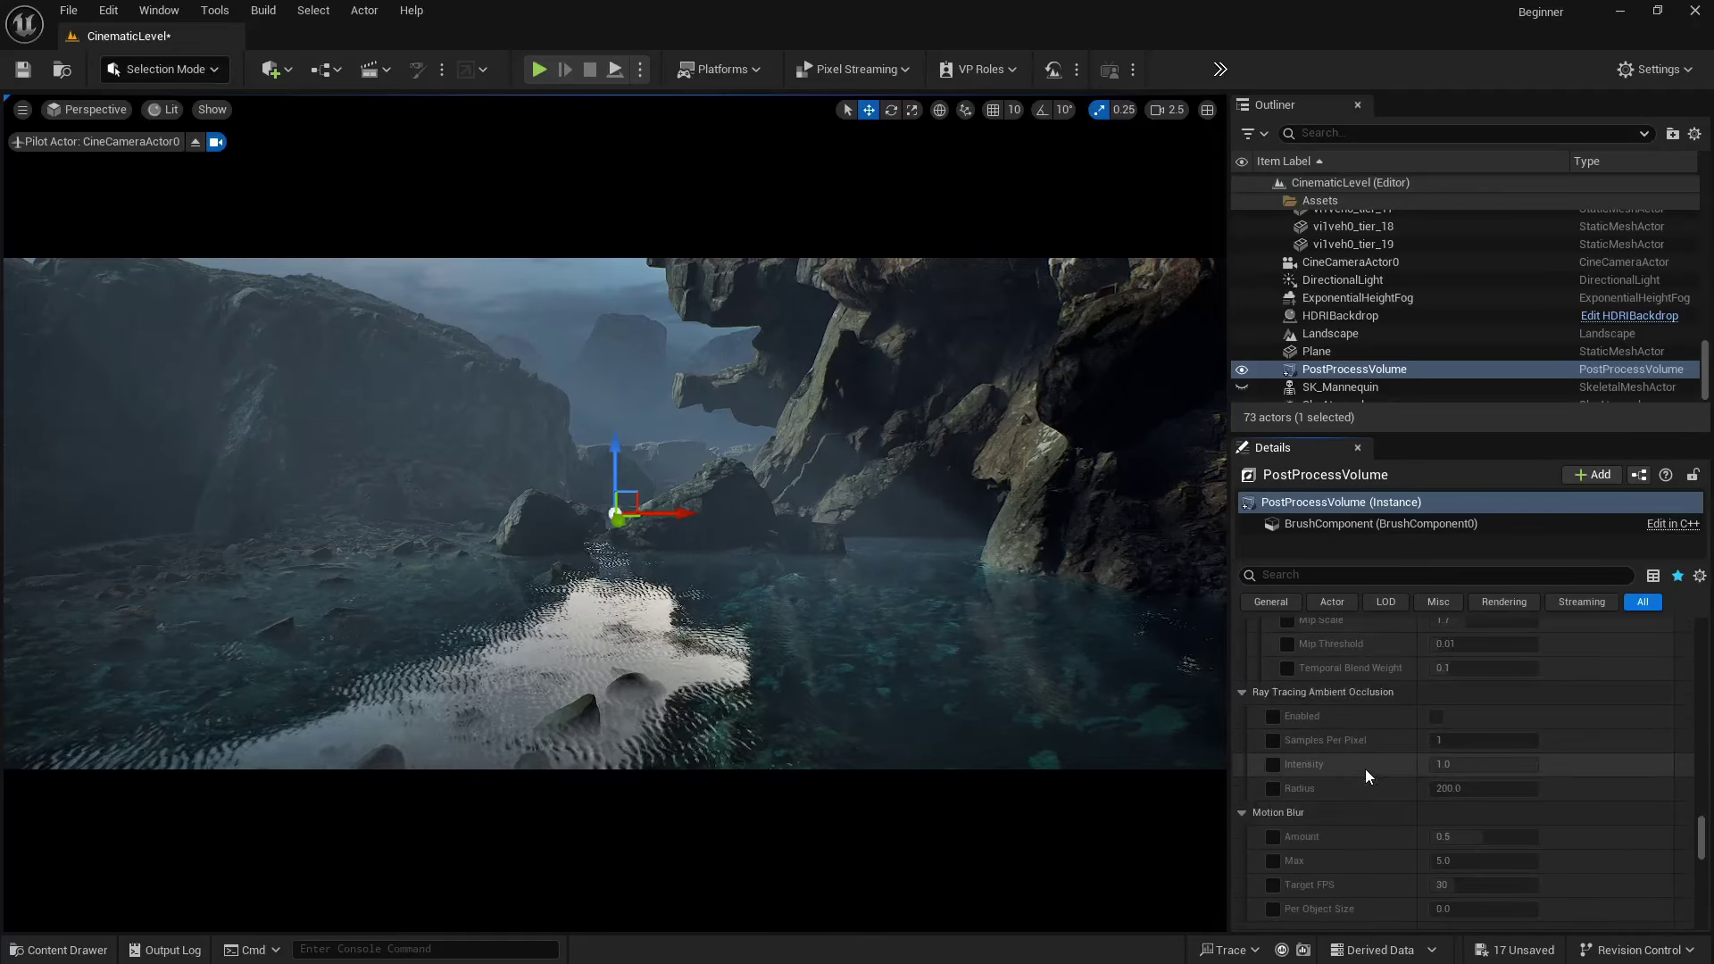
scroll(1364, 768, down, 3)
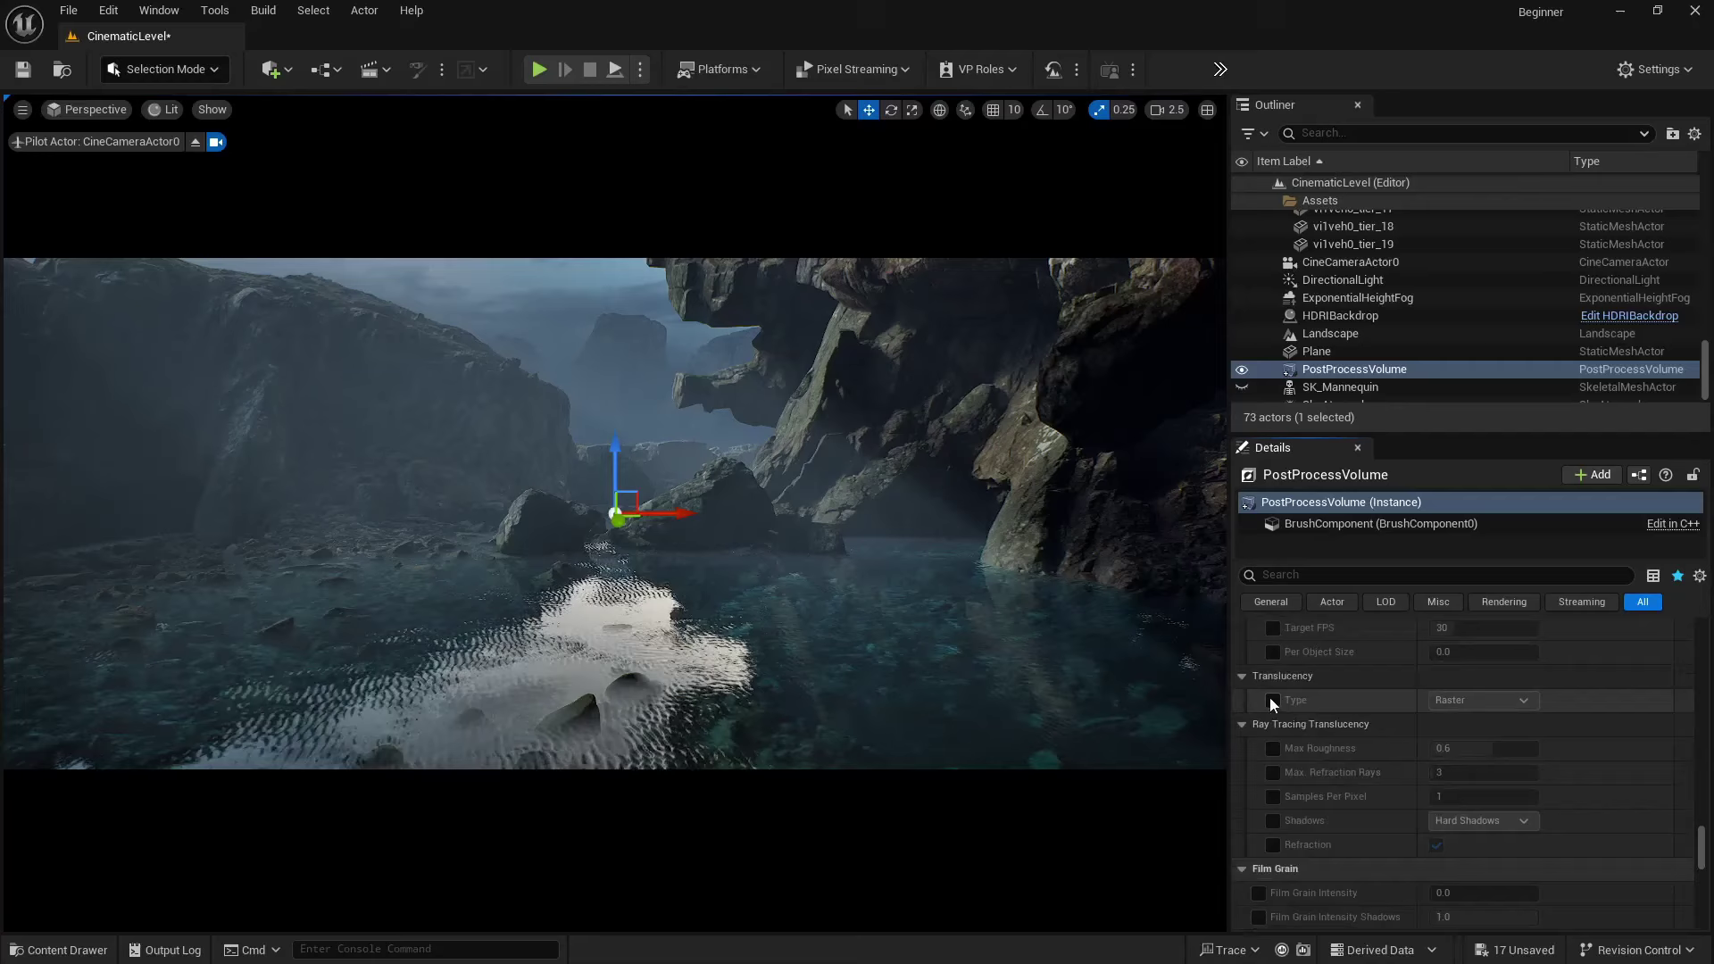
click(1273, 699)
click(1457, 705)
click(1471, 730)
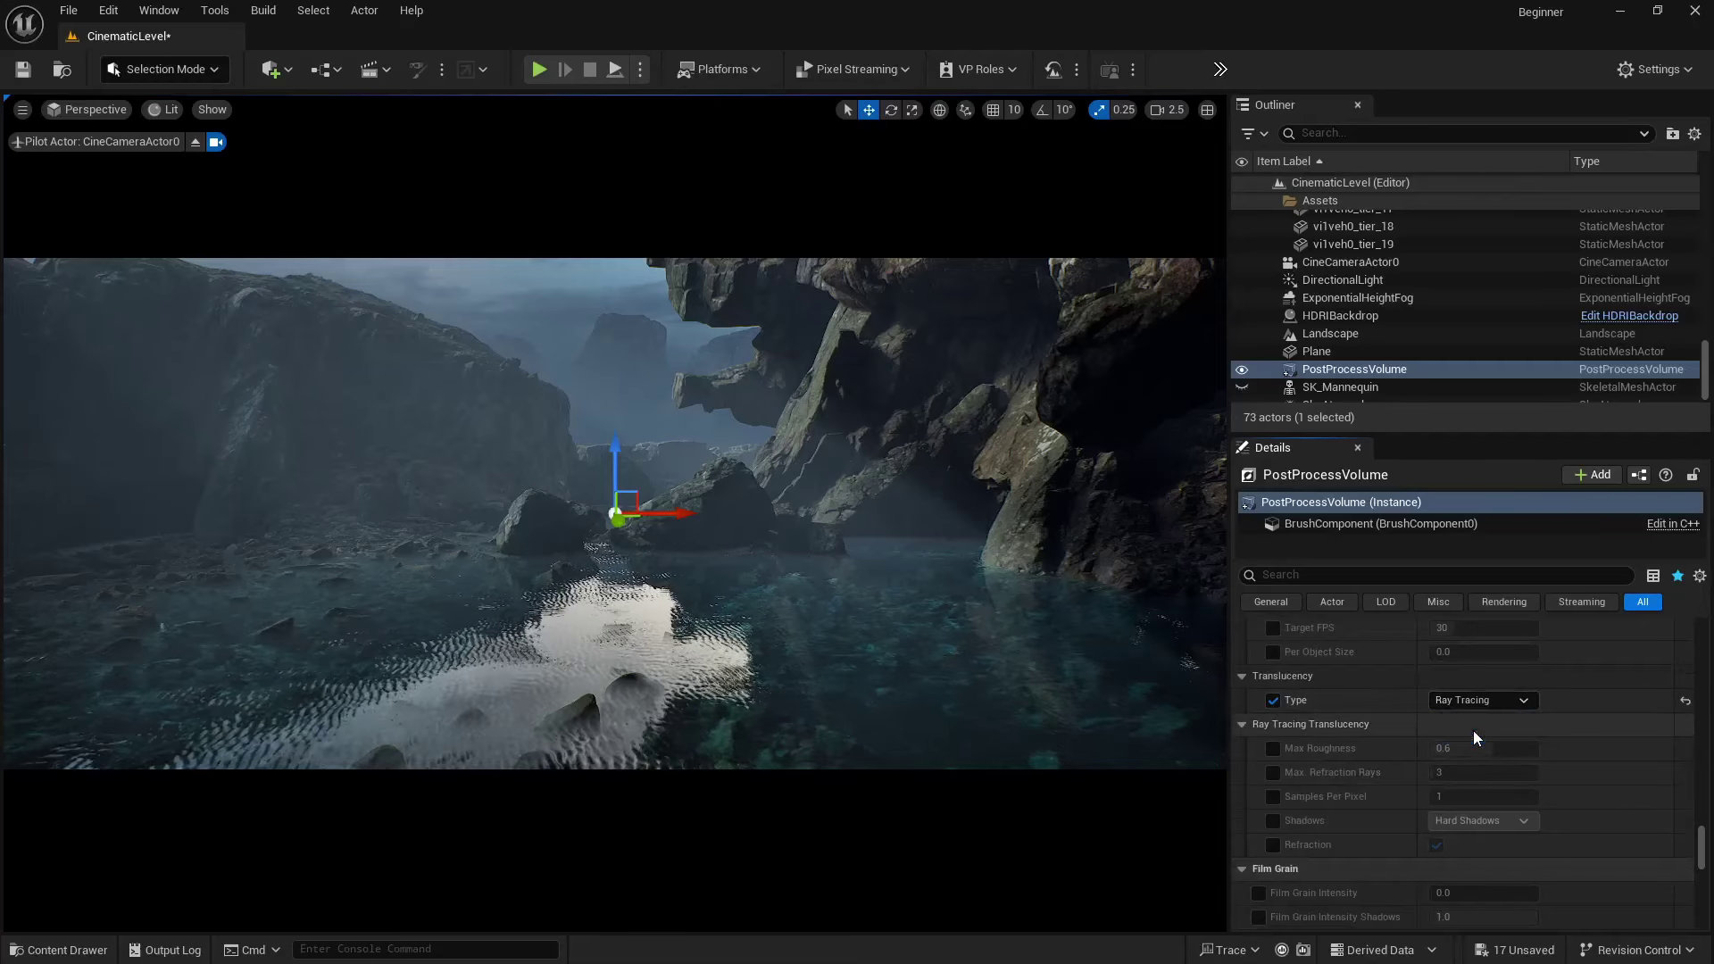
click(1273, 700)
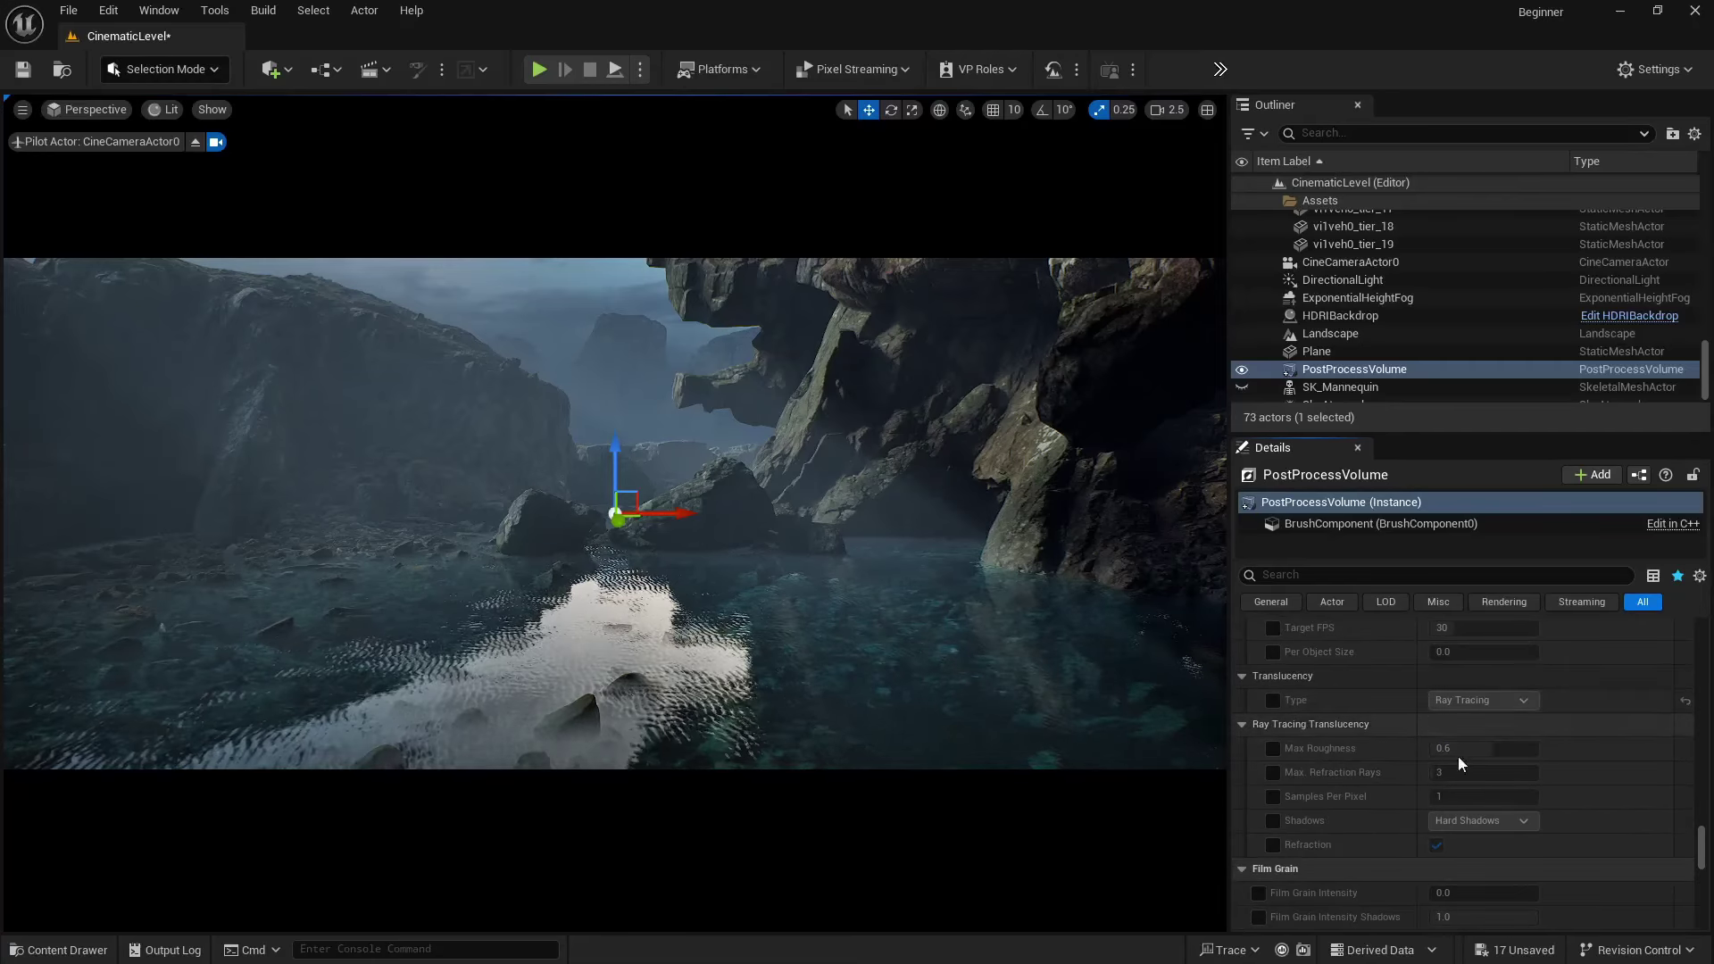
- Inspect the water plane's mesh and material properties, then select the HDRIBackdrop sky
click(809, 608)
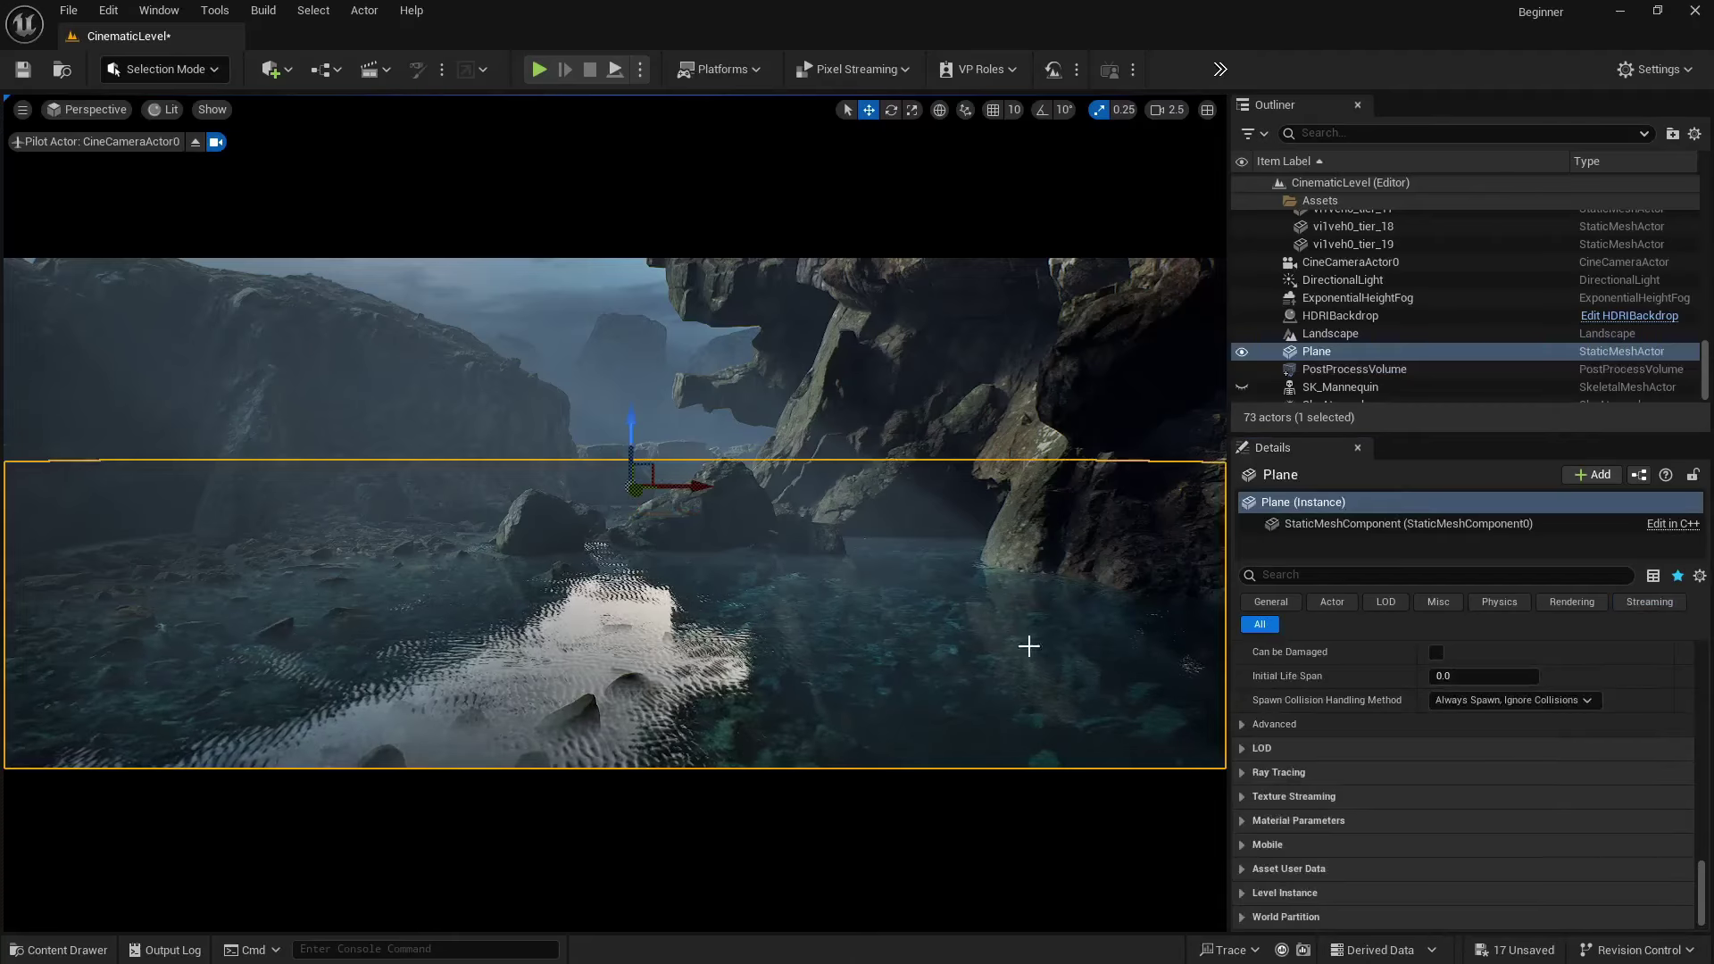
scroll(1305, 730, up, 15)
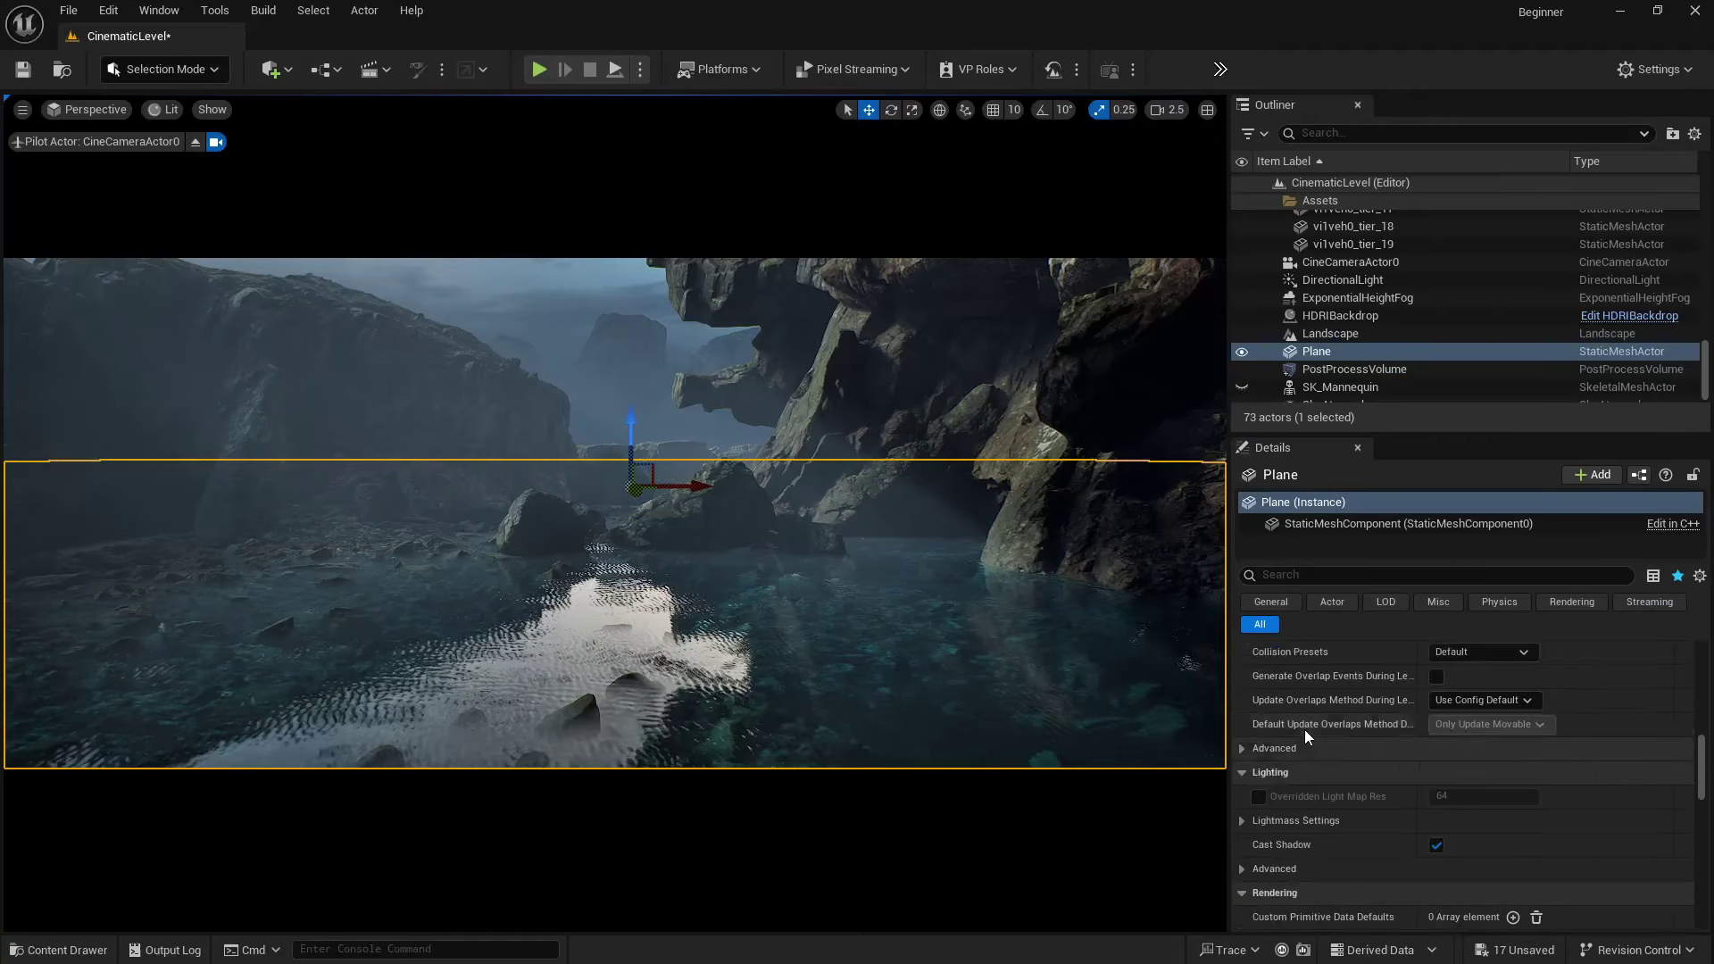
scroll(1304, 730, up, 10)
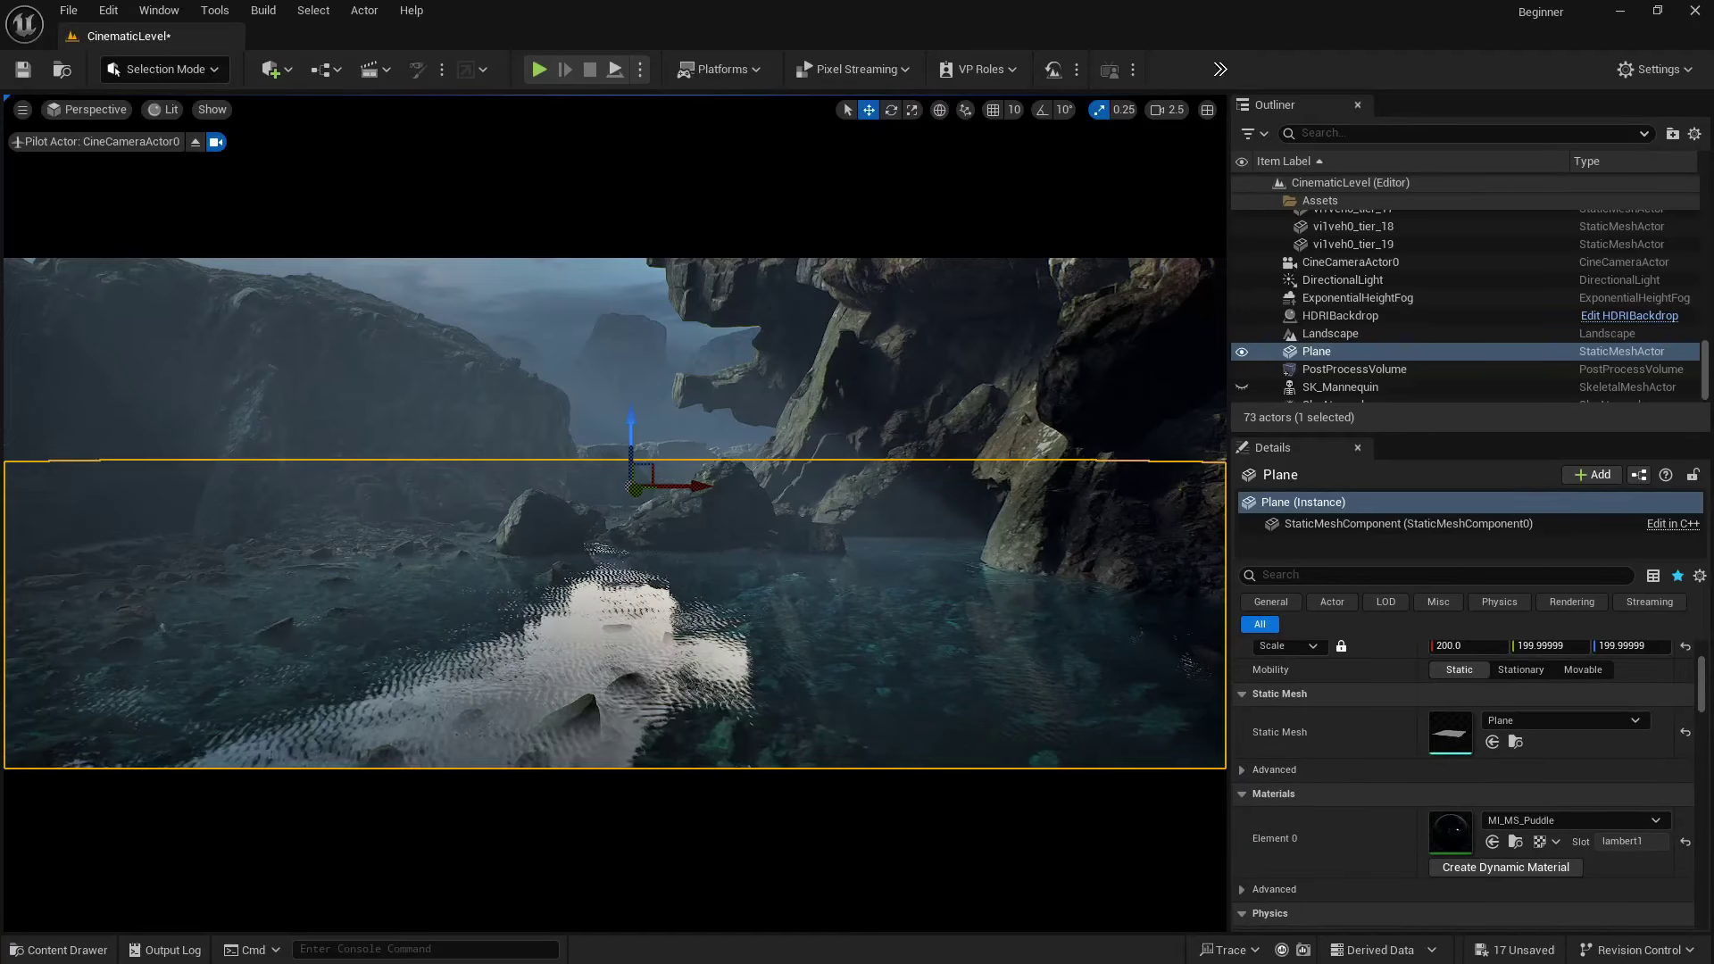
click(551, 325)
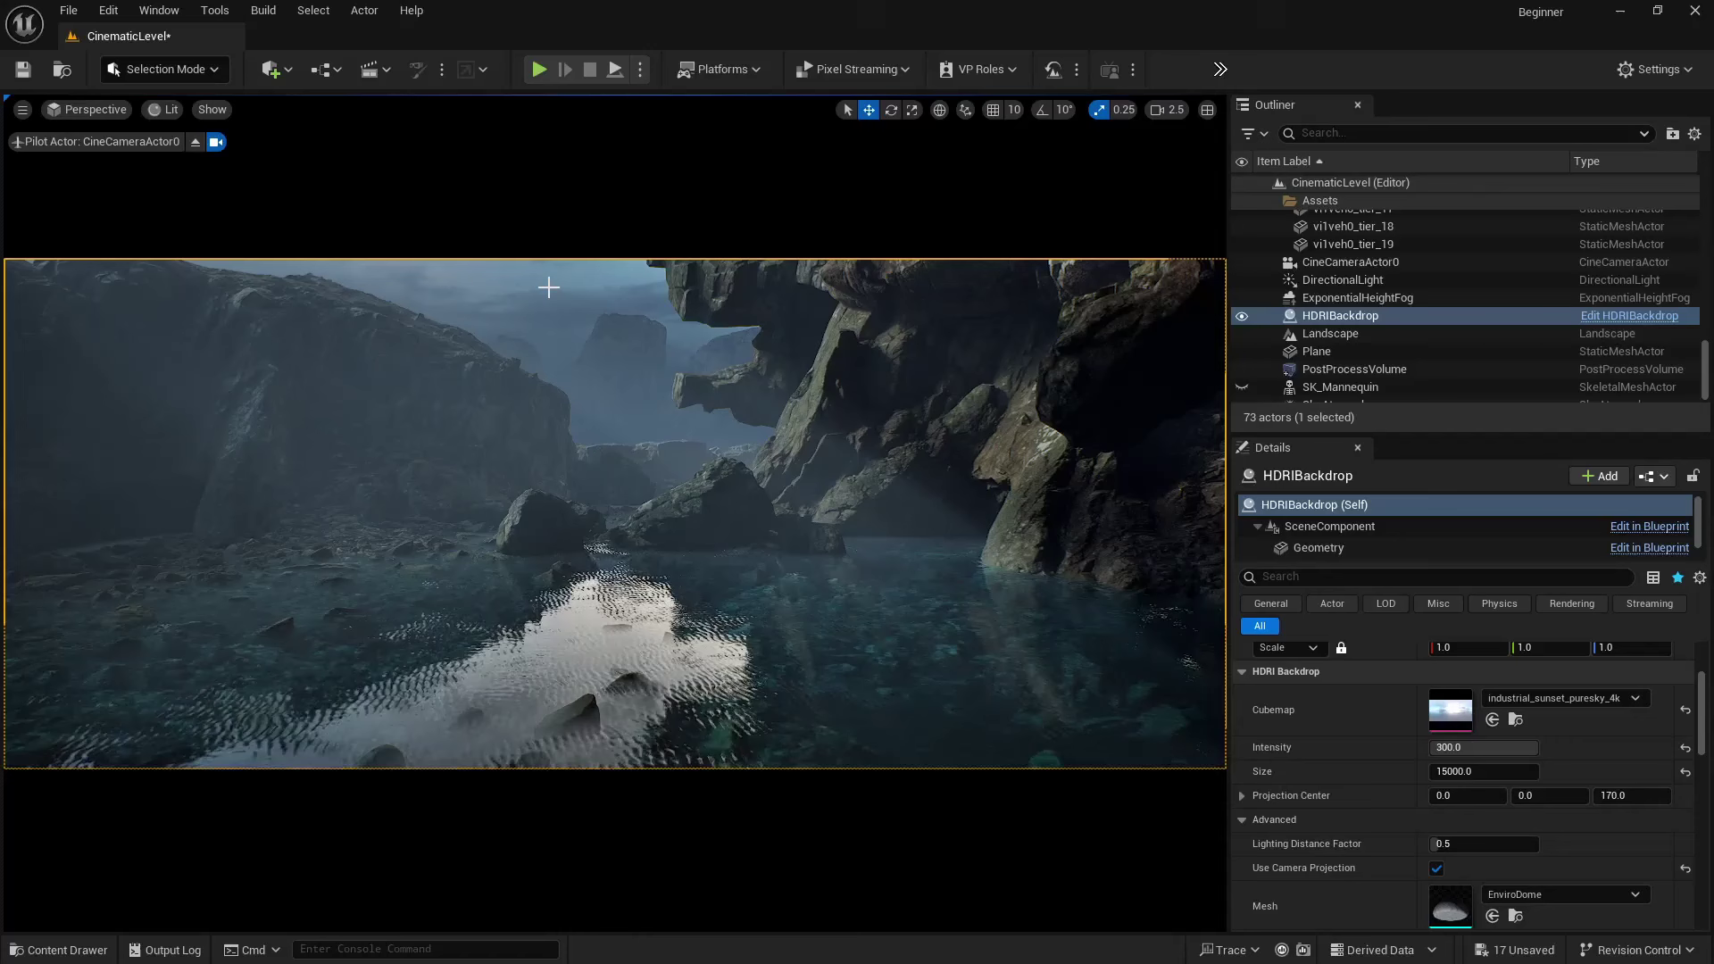
- Set the viewport's custom screen percentage override to 150
click(30, 111)
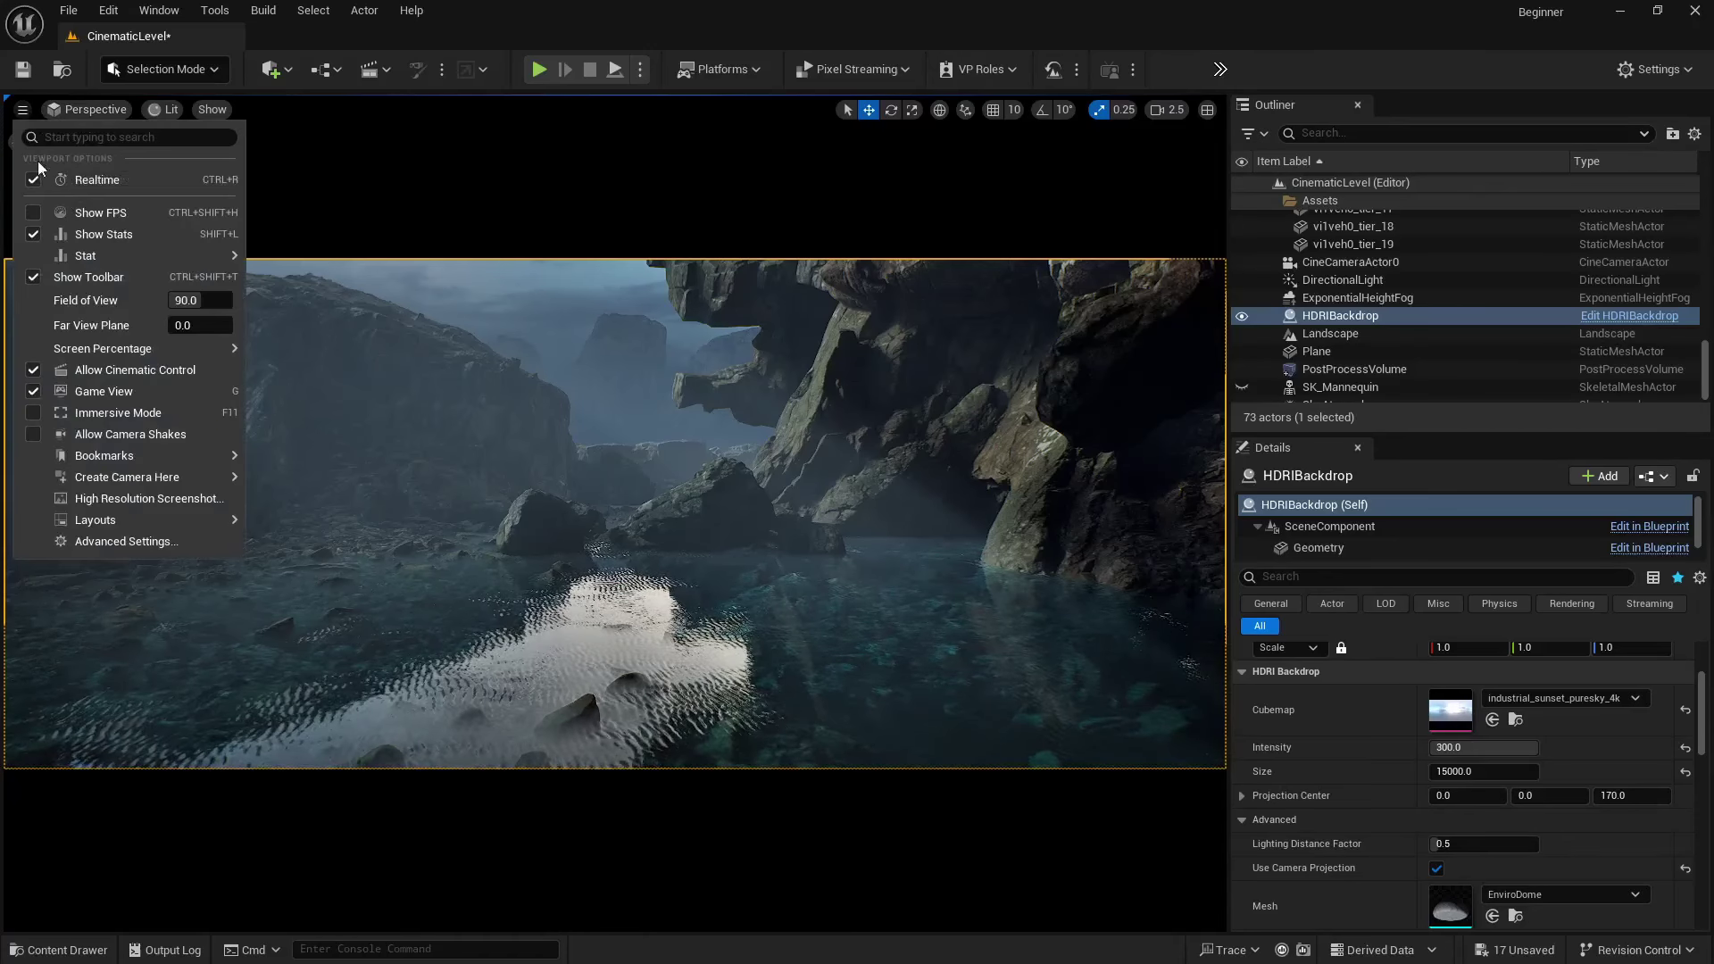
mouse_move(147, 349)
click(266, 502)
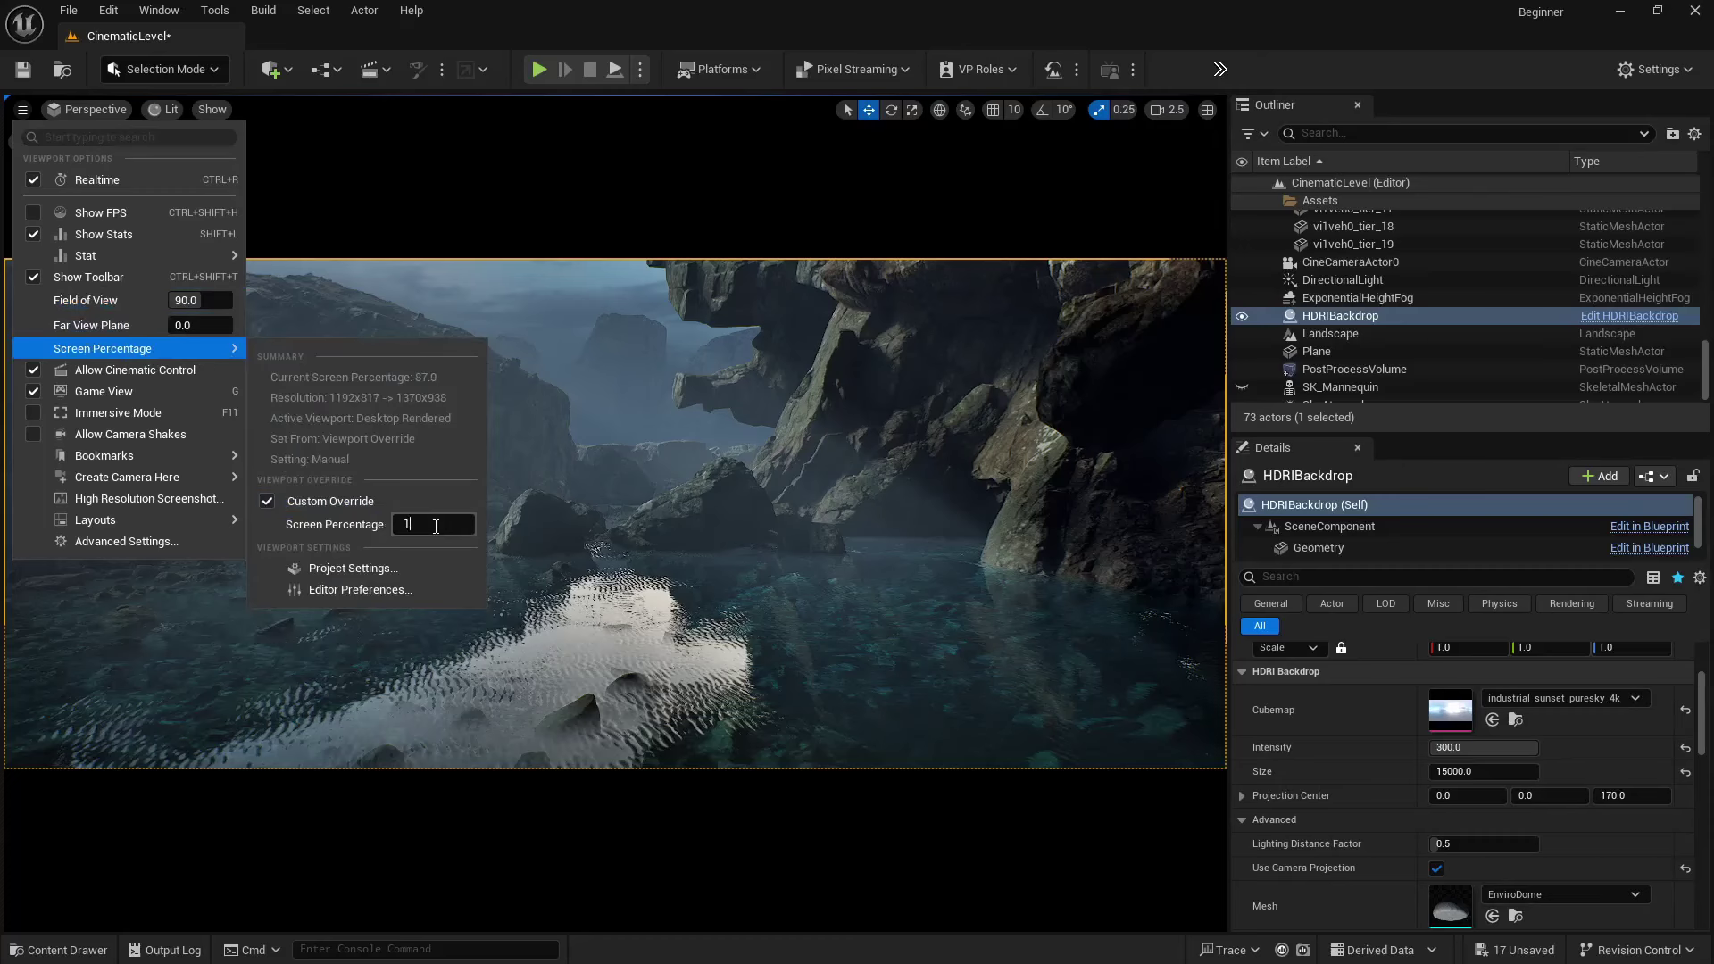
key(Return)
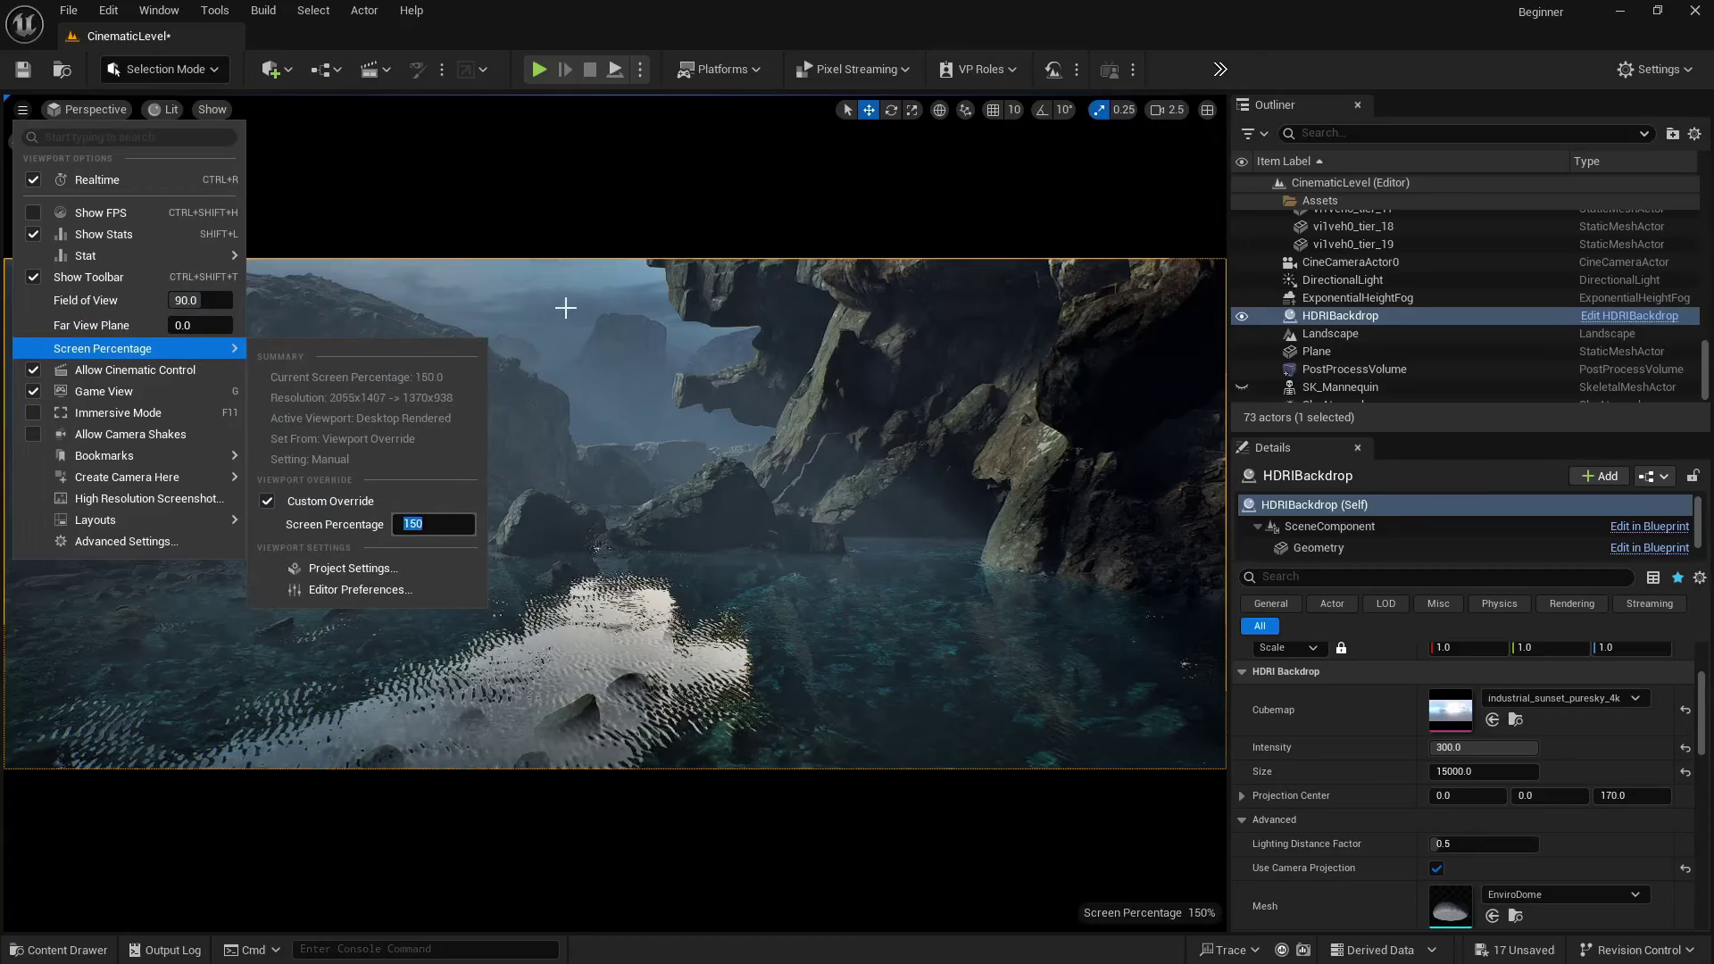
click(563, 293)
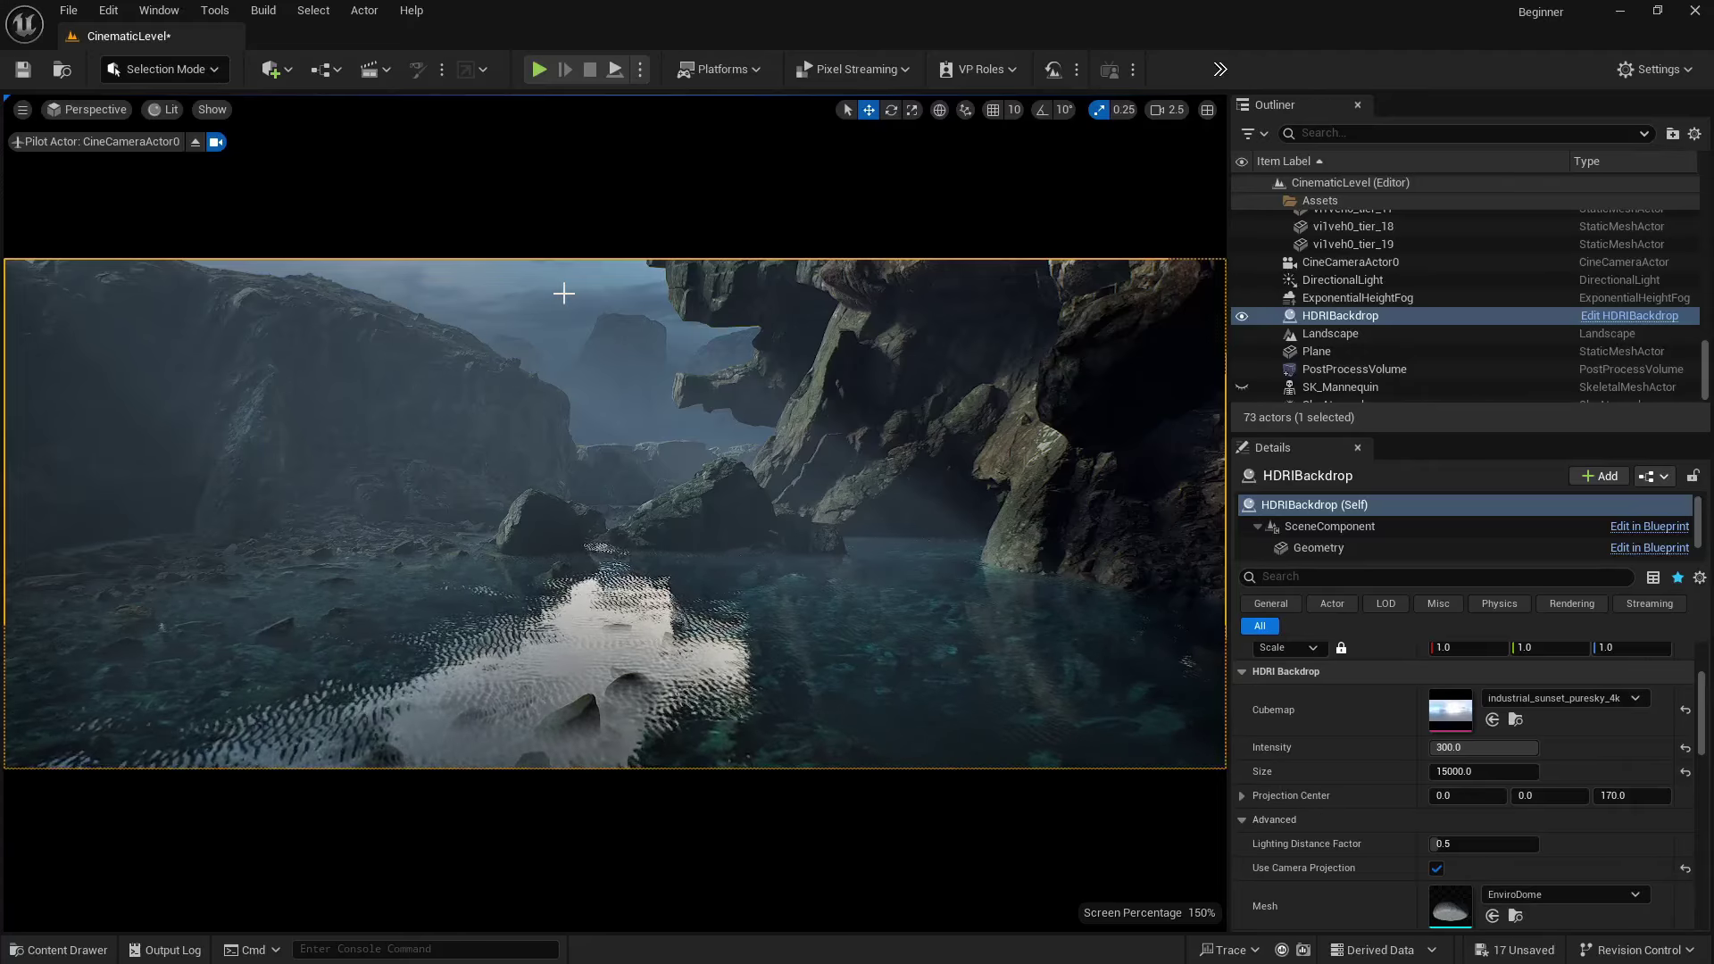
- Keep CineCameraActor0's focus method on Manual and sample its focus distance from the smaller boulder in the middle of the cove
click(1328, 262)
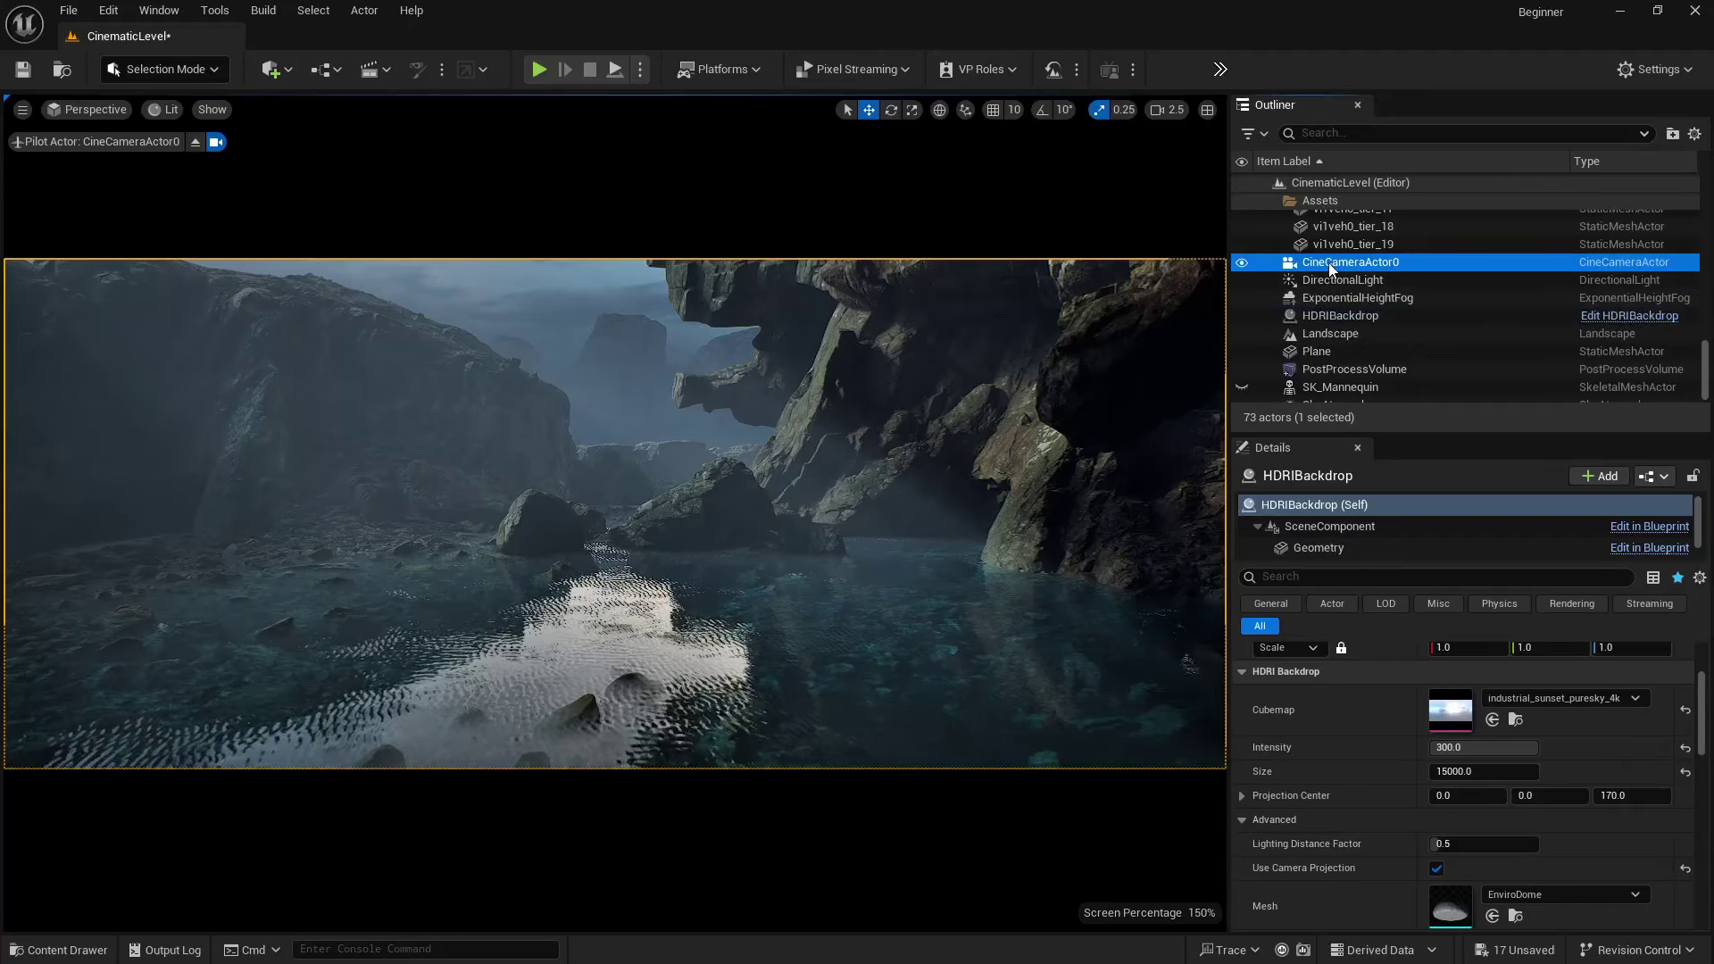
scroll(1362, 802, down, 5)
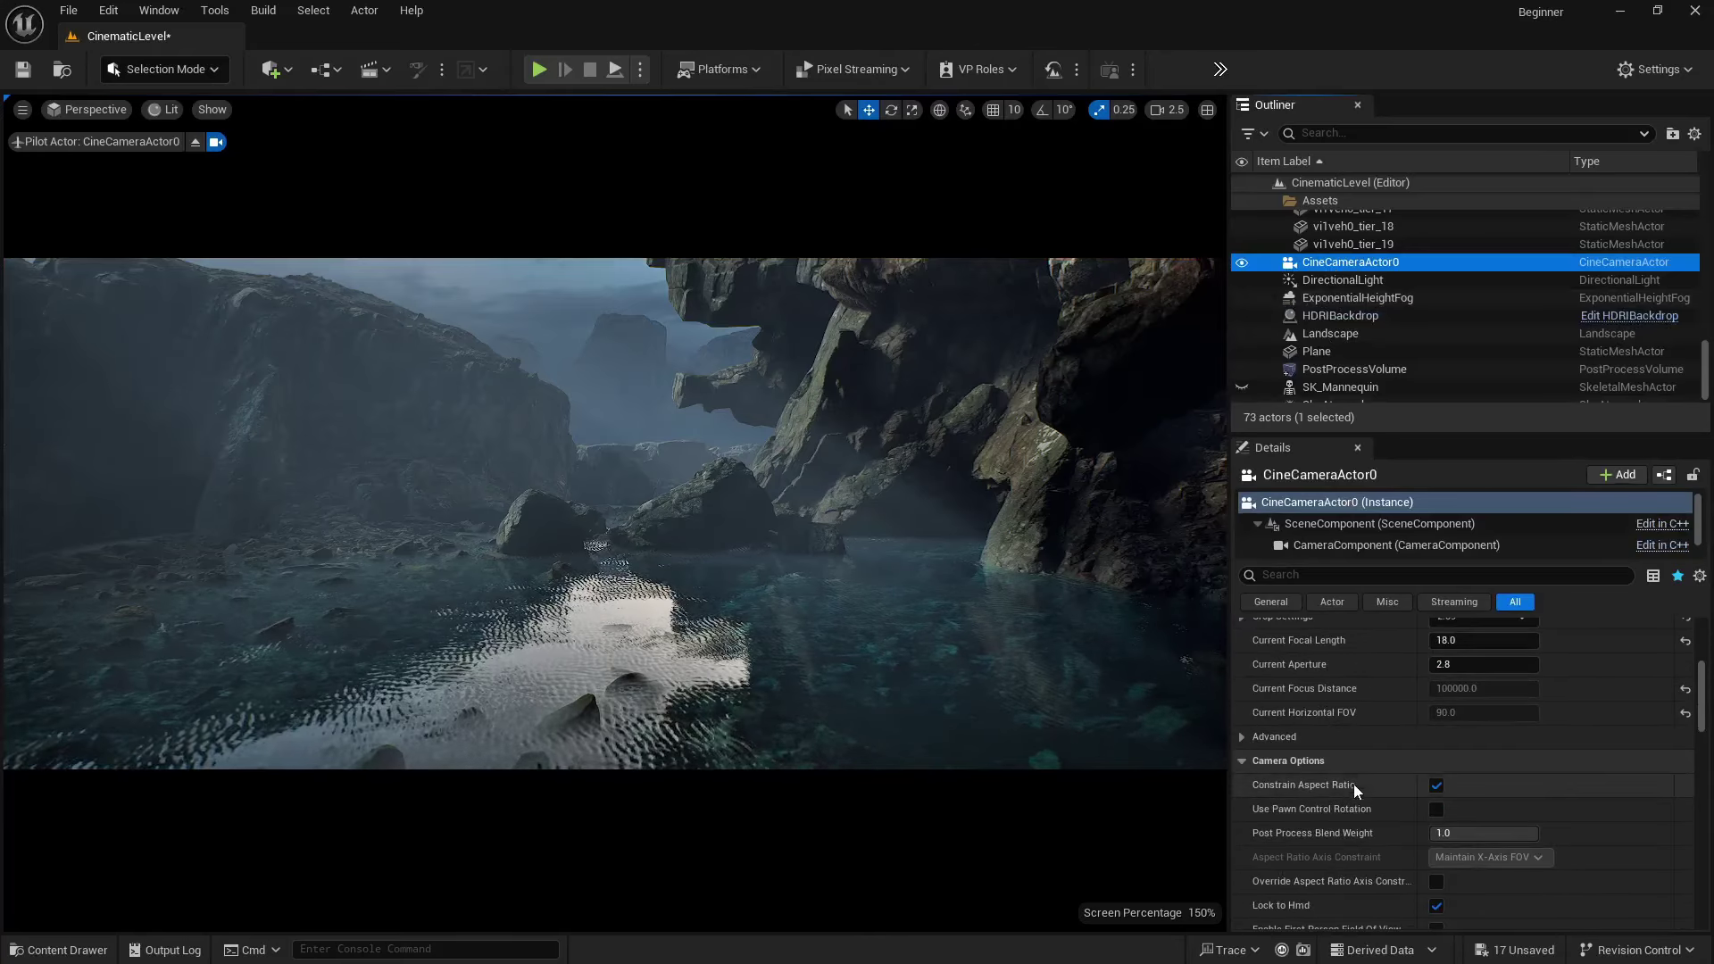
scroll(1362, 685, up, 2)
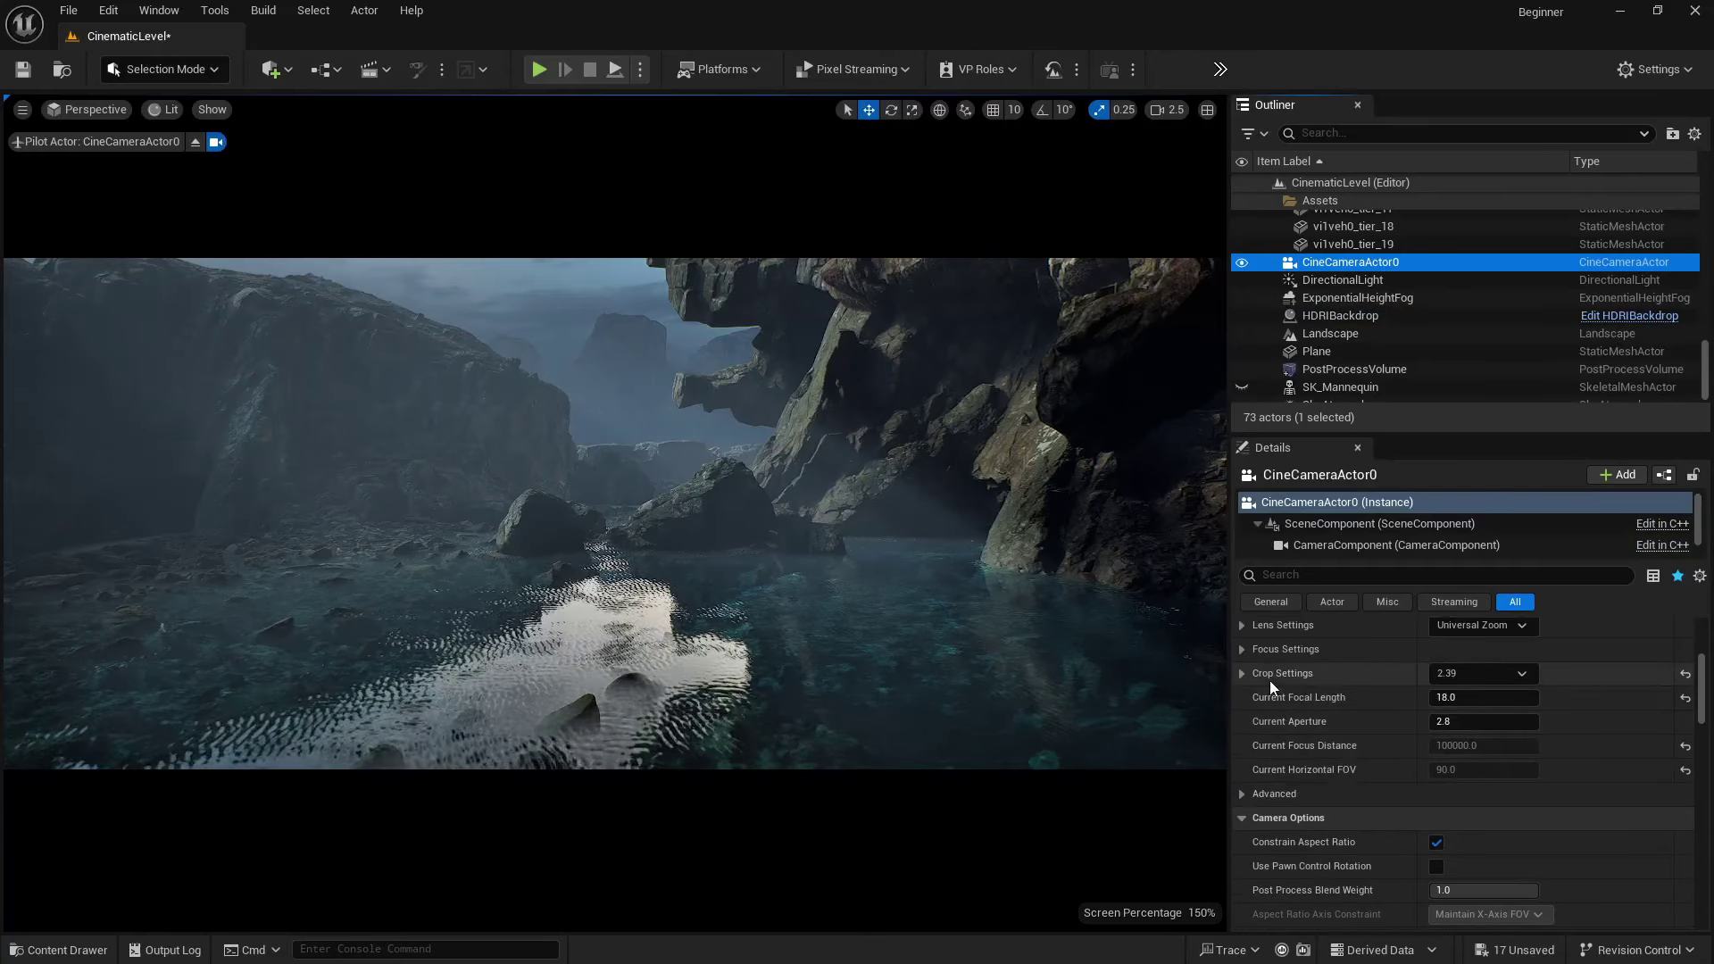
click(1244, 650)
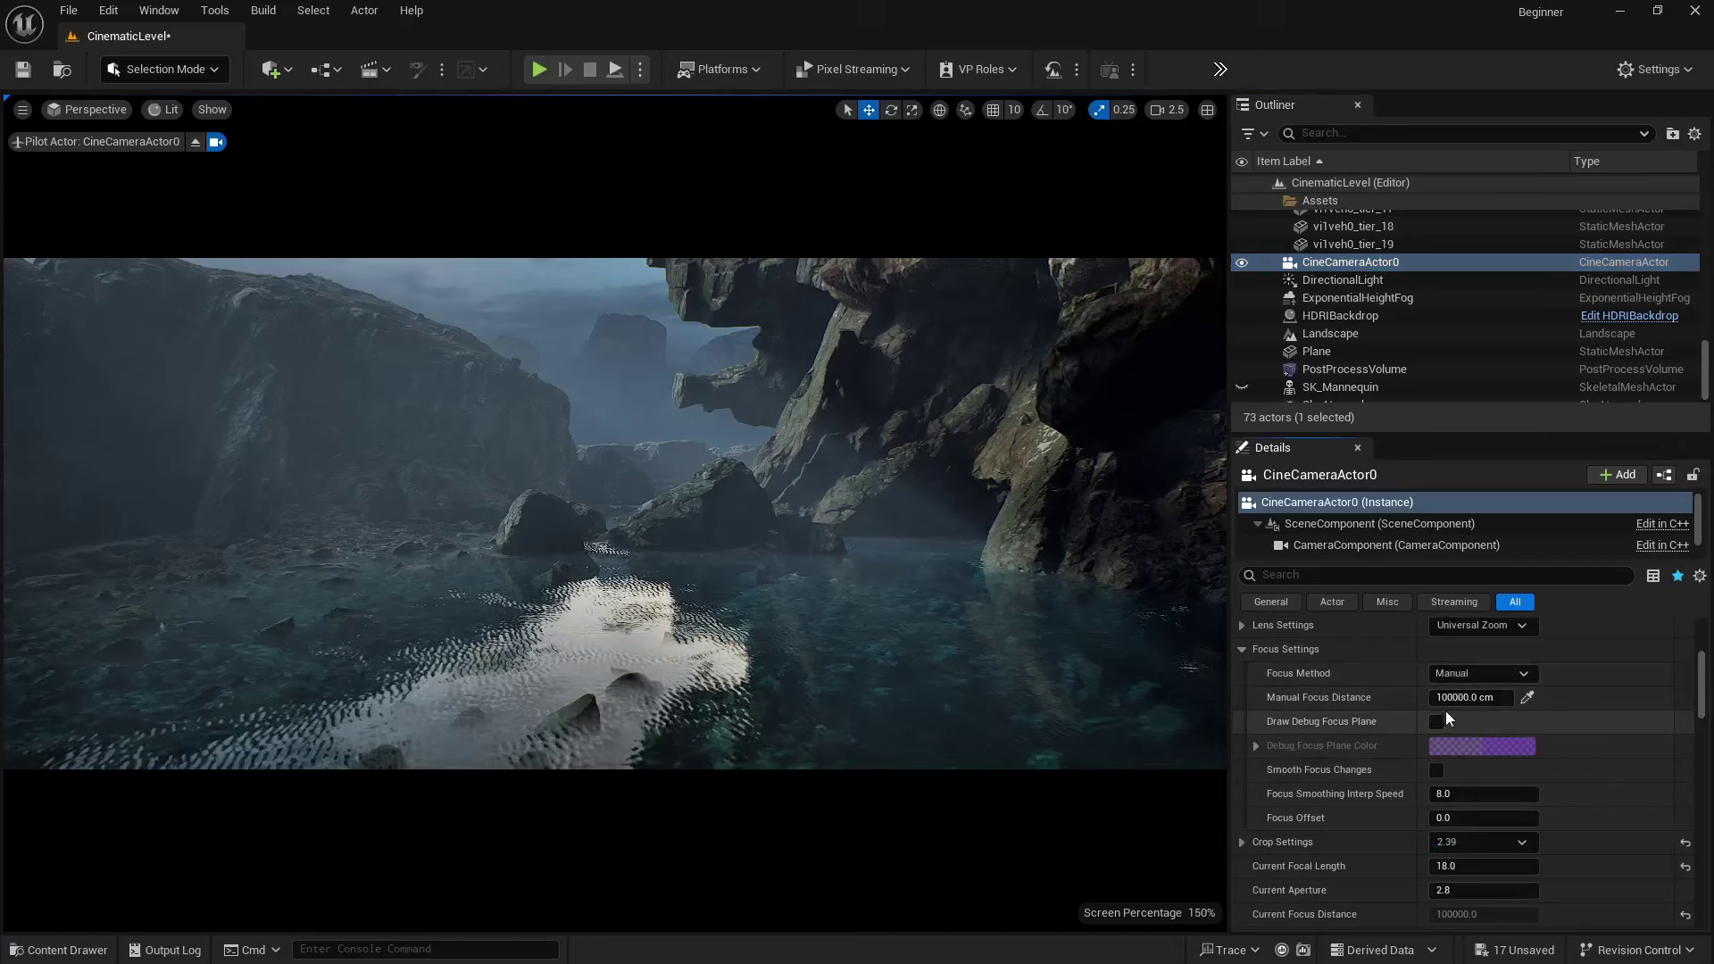
click(1482, 675)
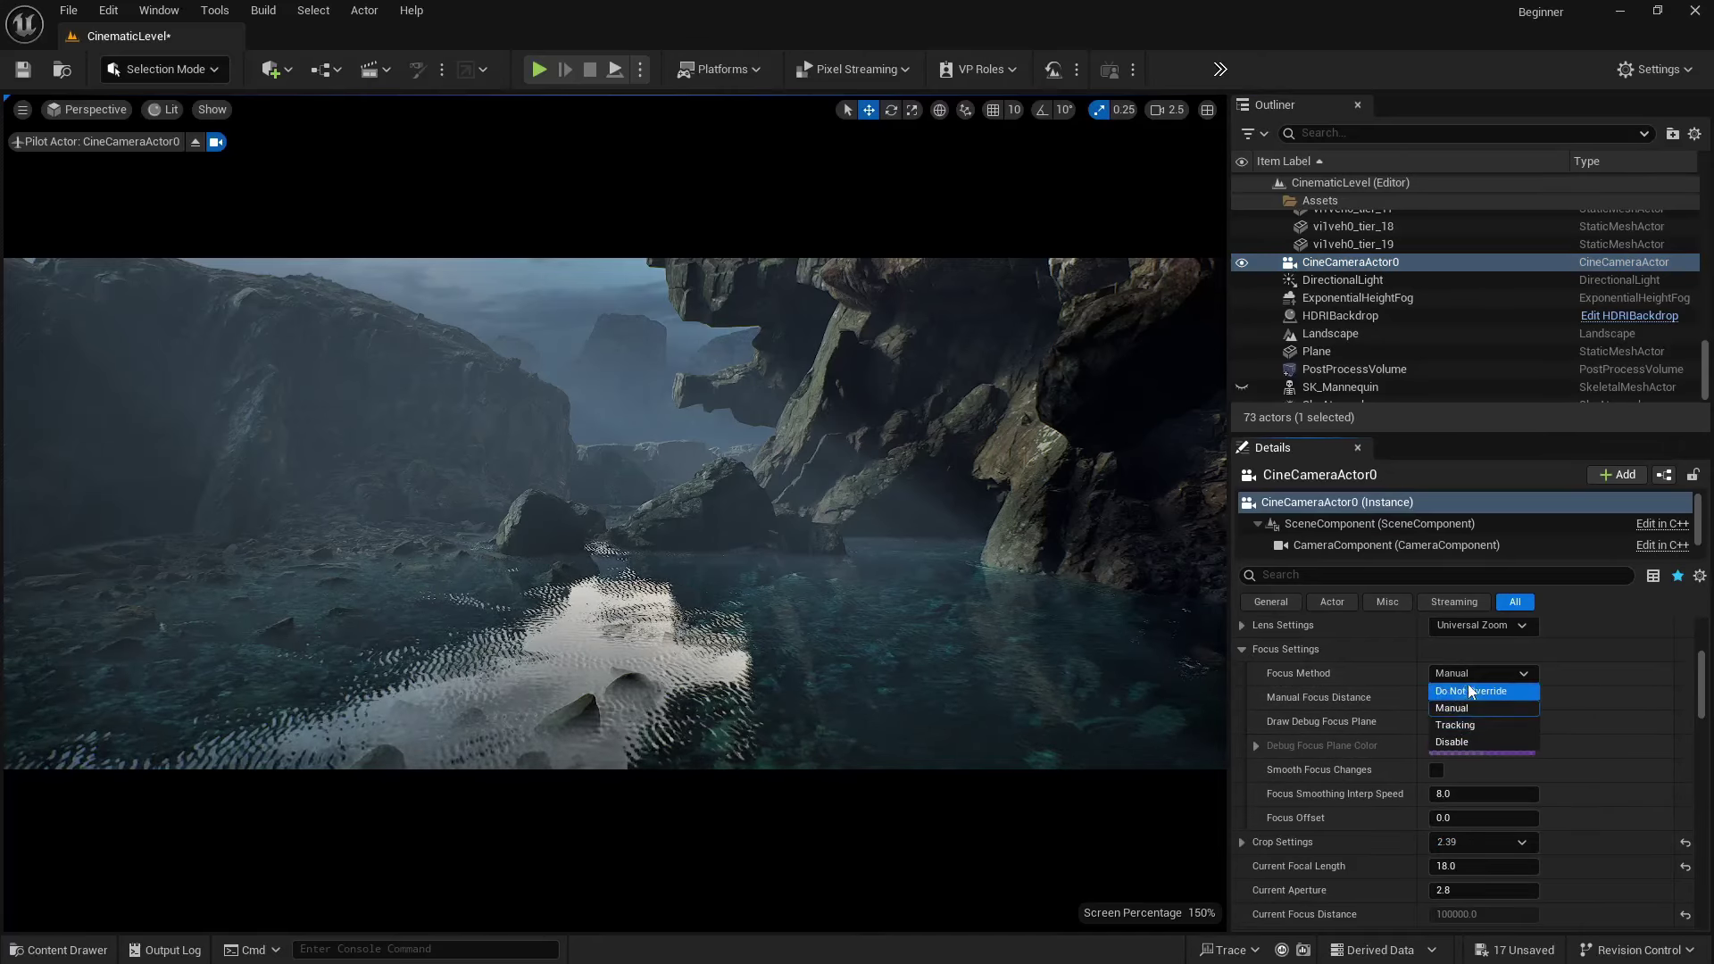
click(1451, 708)
click(1527, 698)
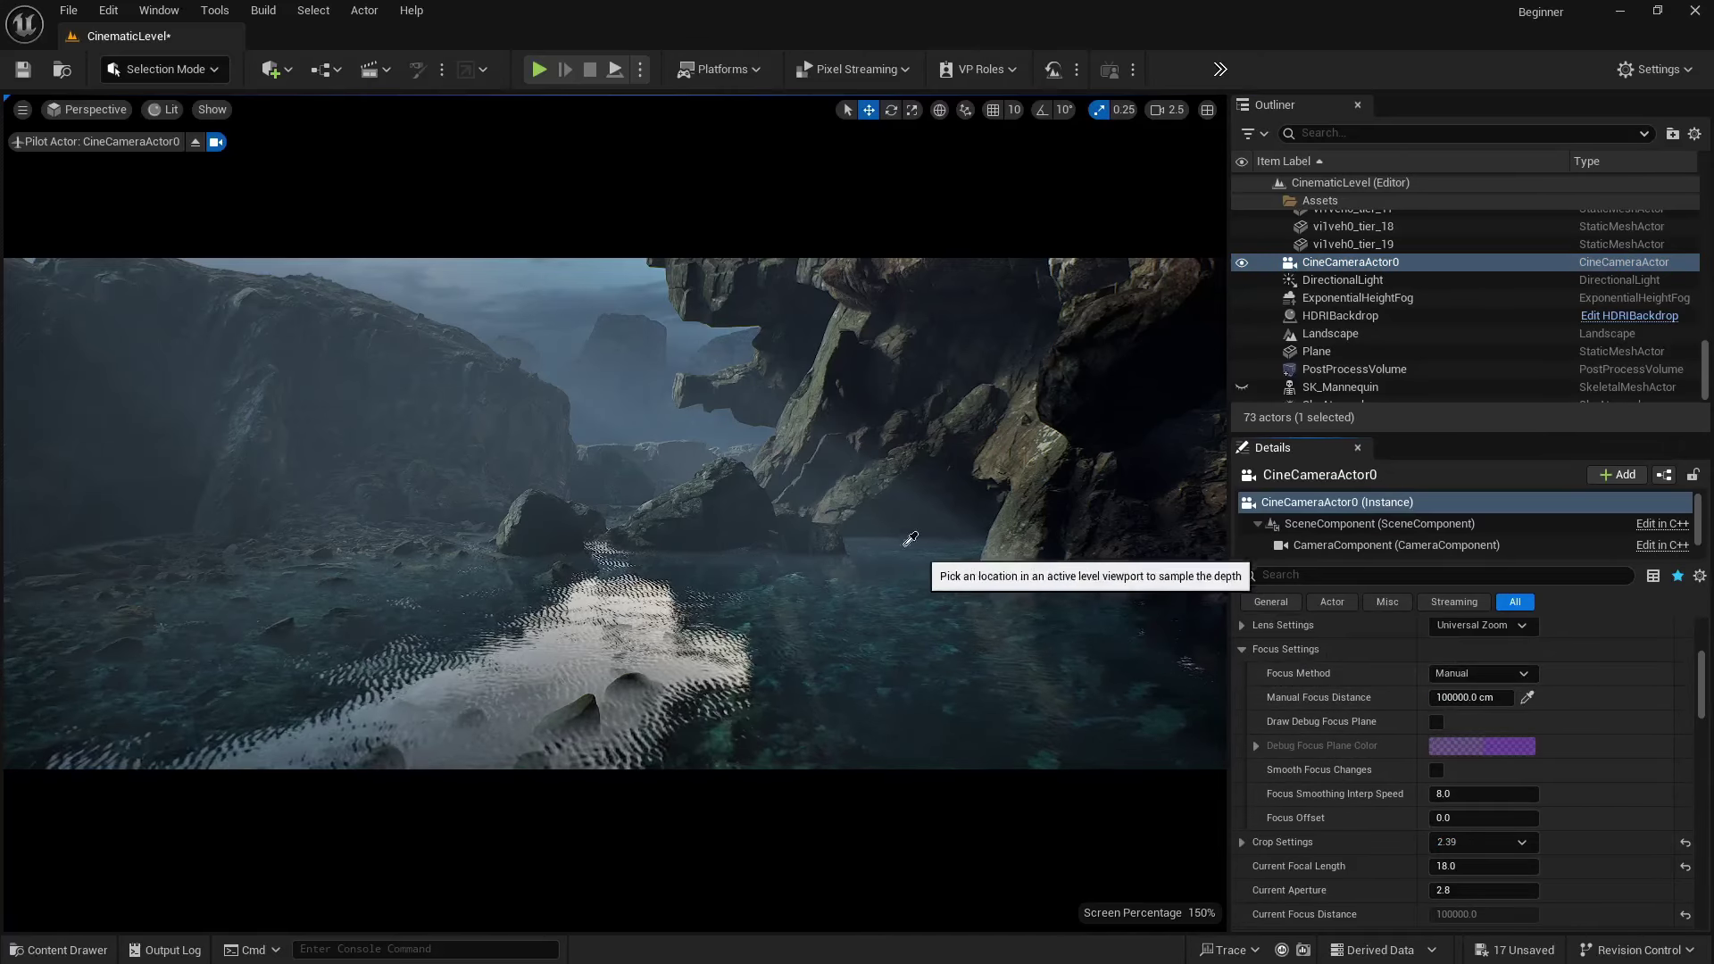
click(545, 507)
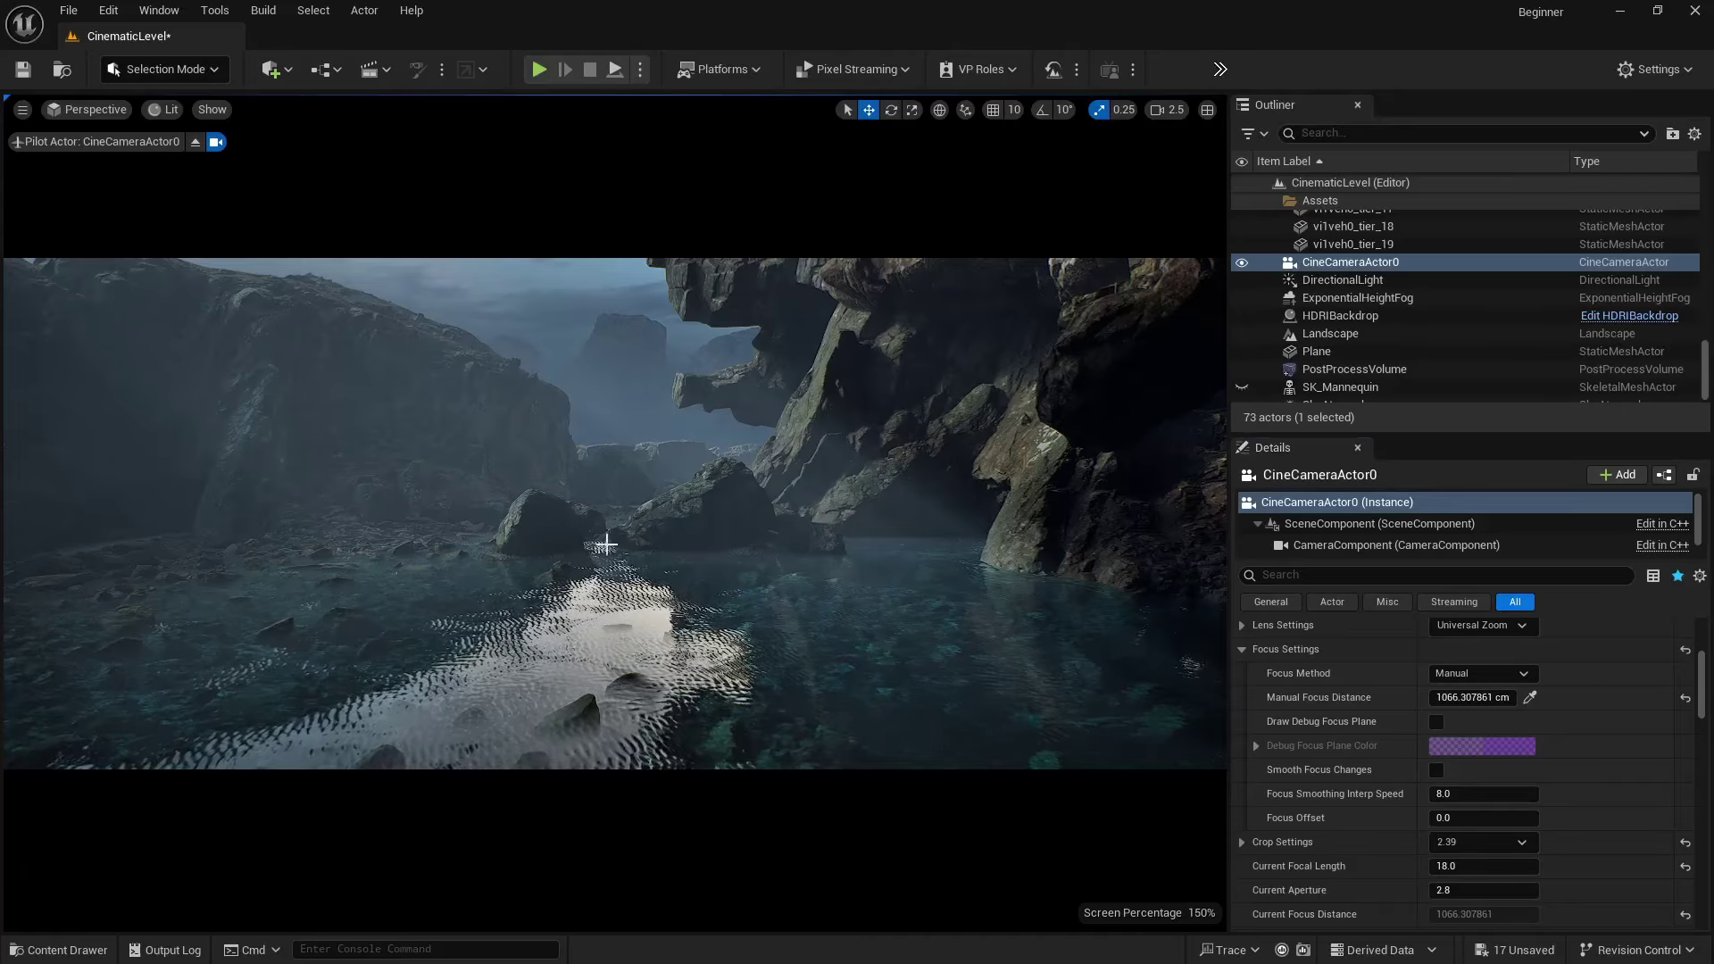
- Fine-tune the manual focus distance to about 1069 cm with the debug focus plane temporarily enabled, and set the aperture to 1.2
click(1437, 721)
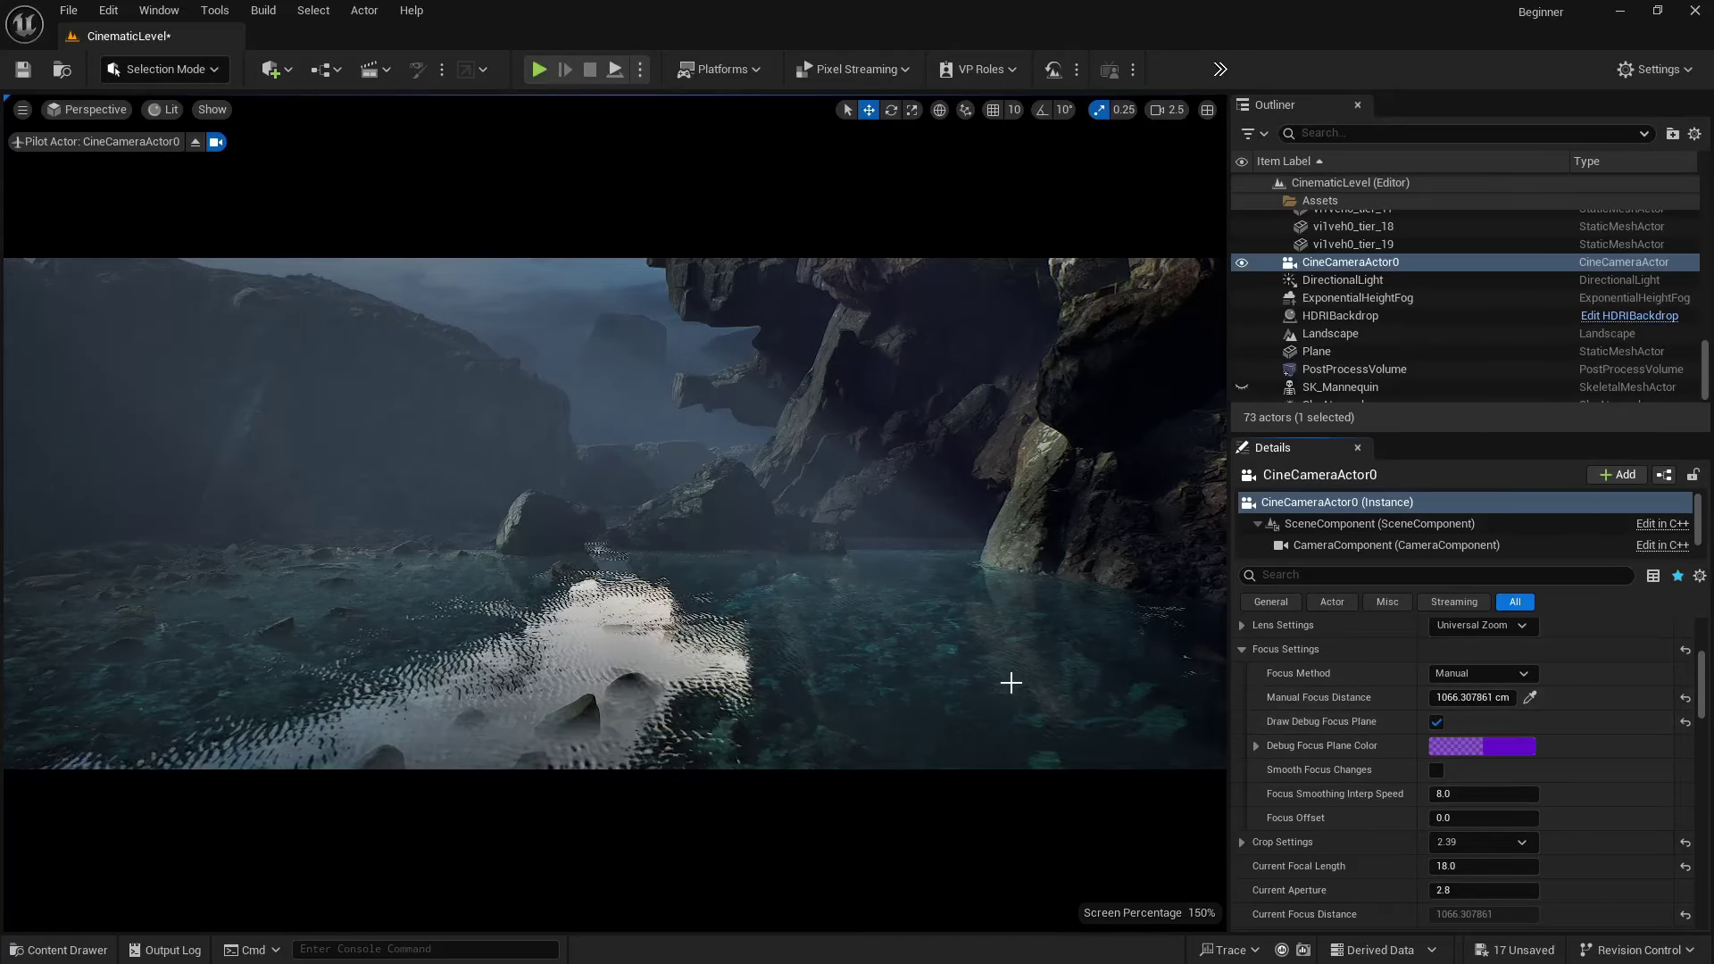
click(1031, 548)
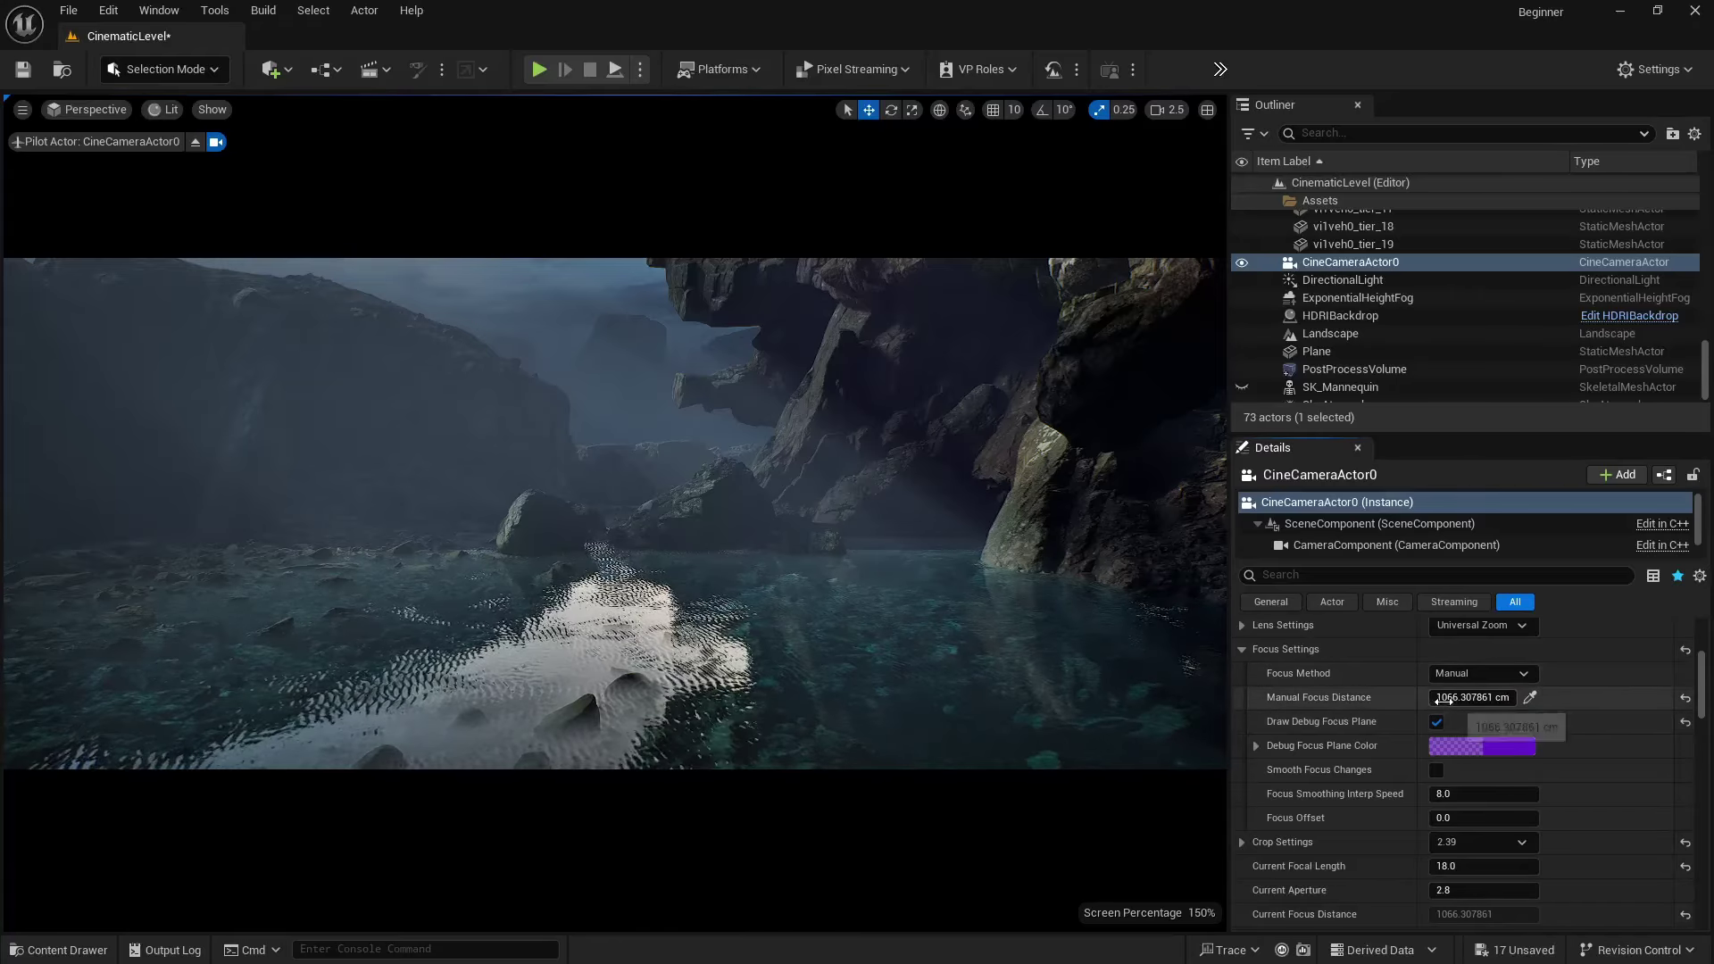
drag(1471, 698, 1500, 698)
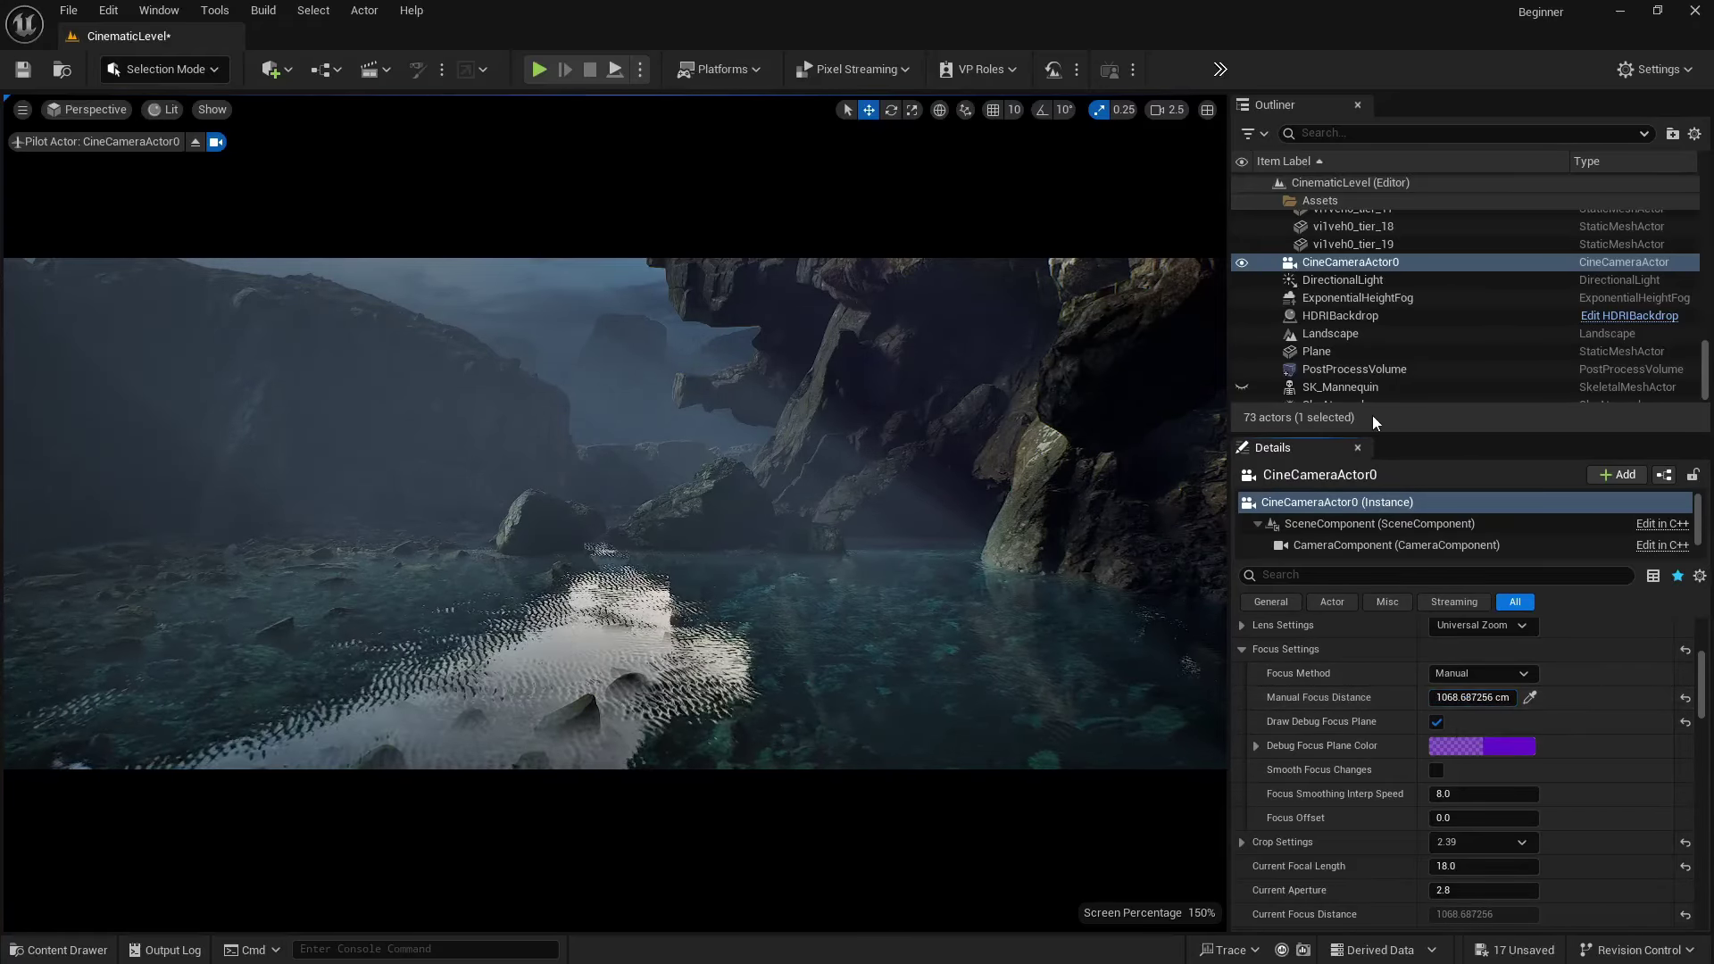
click(1436, 722)
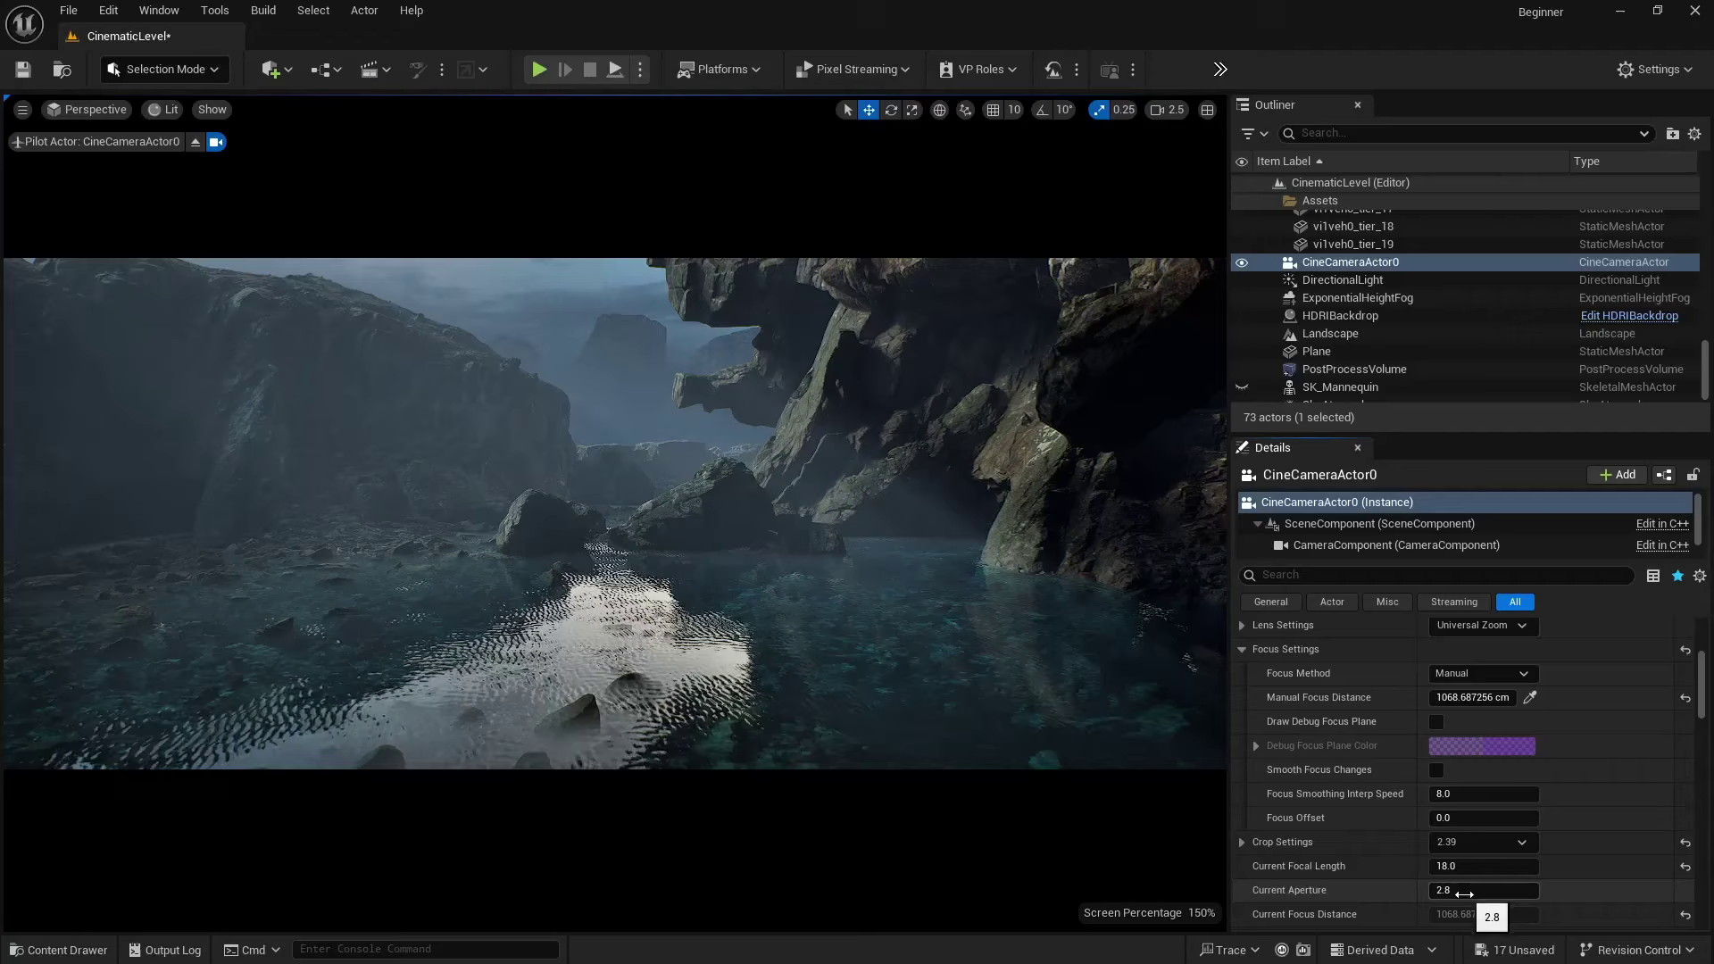
click(1464, 892)
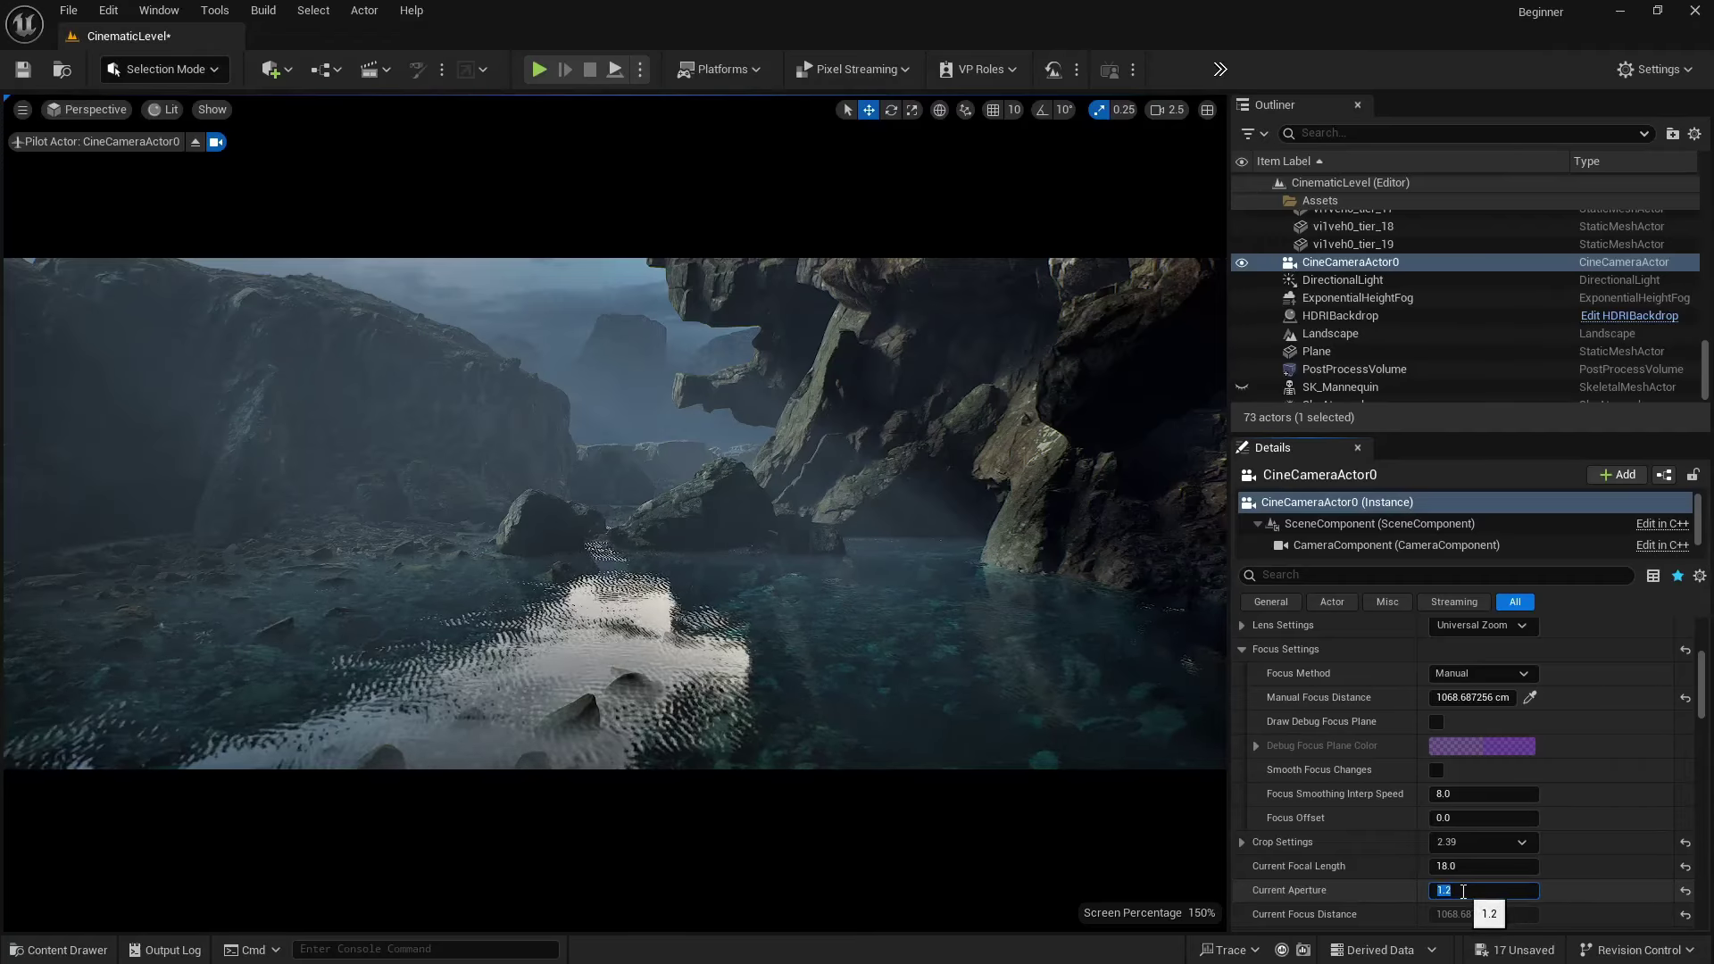
click(1376, 892)
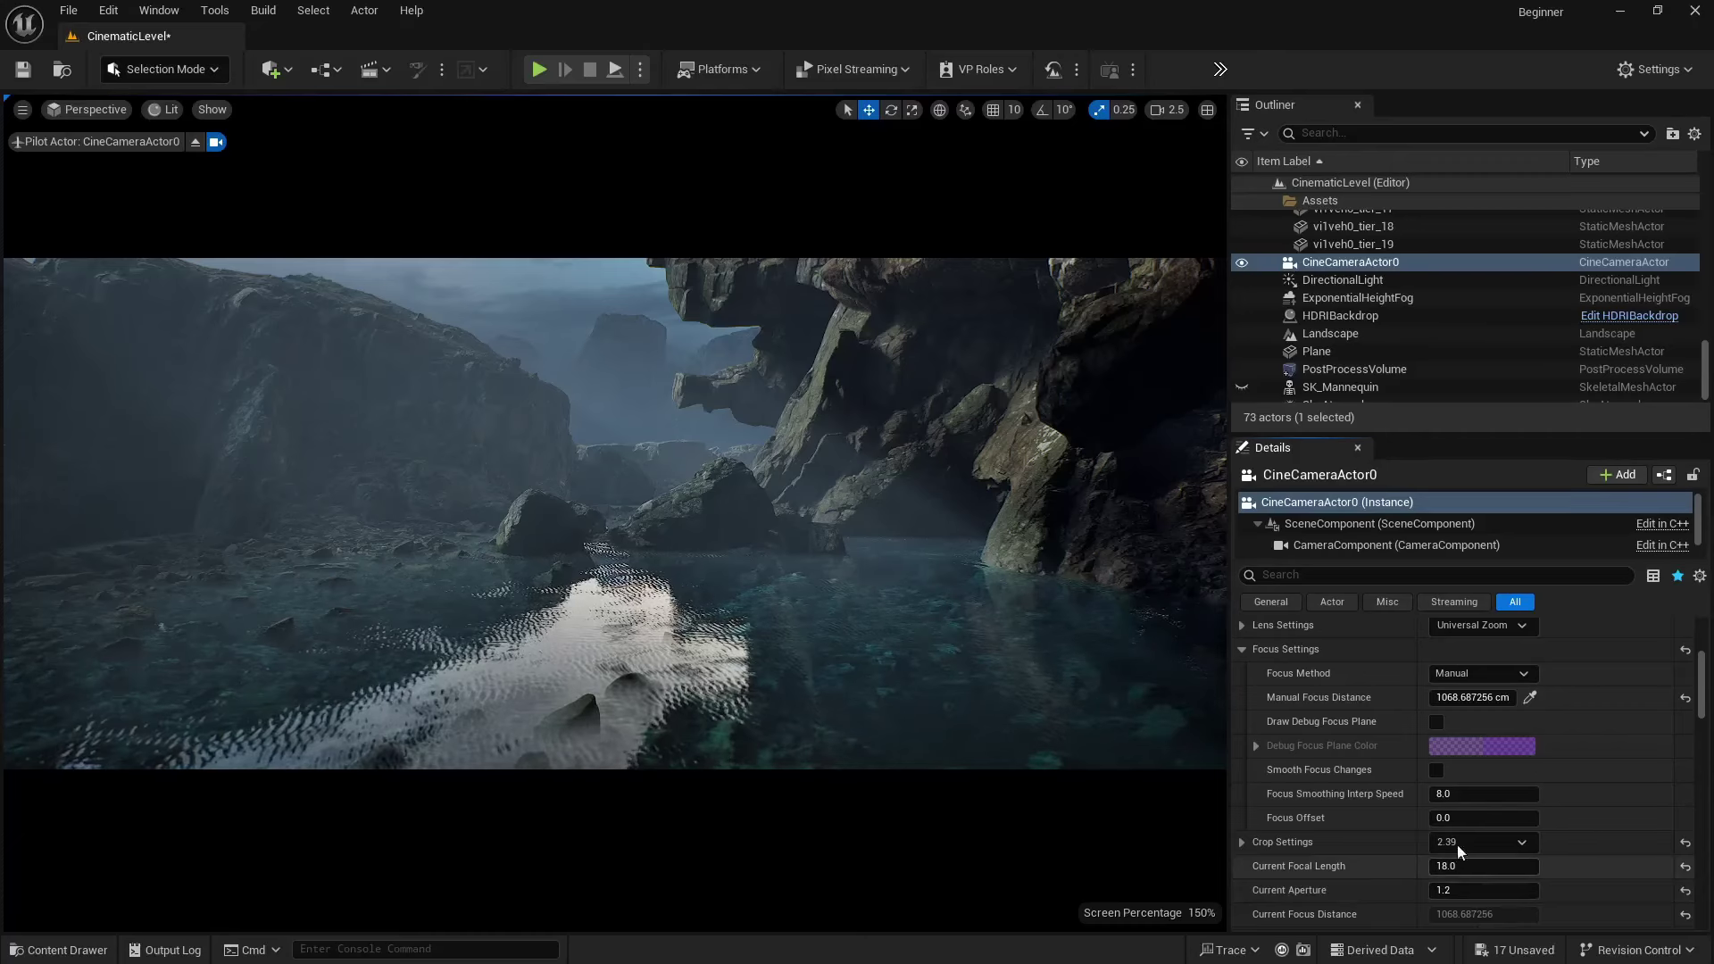
- Duplicate CineCameraActor0 and pilot the new CineCameraActor1 in the viewport
click(1355, 280)
click(1364, 265)
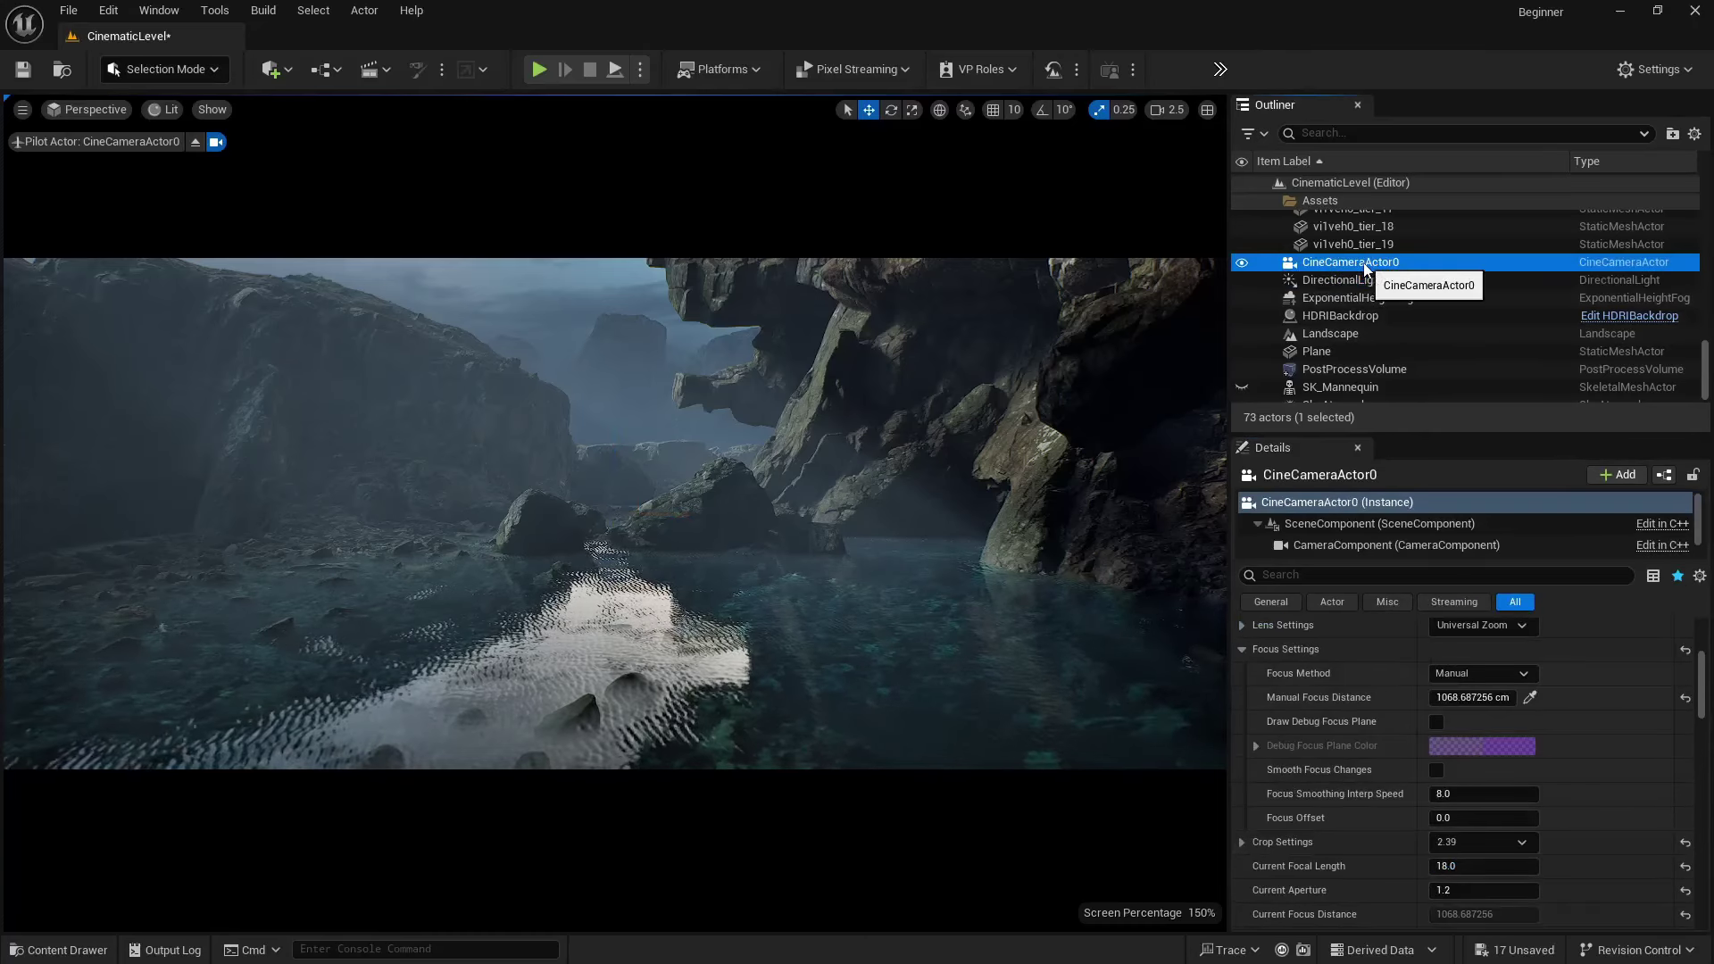
key(ctrl+d)
click(63, 109)
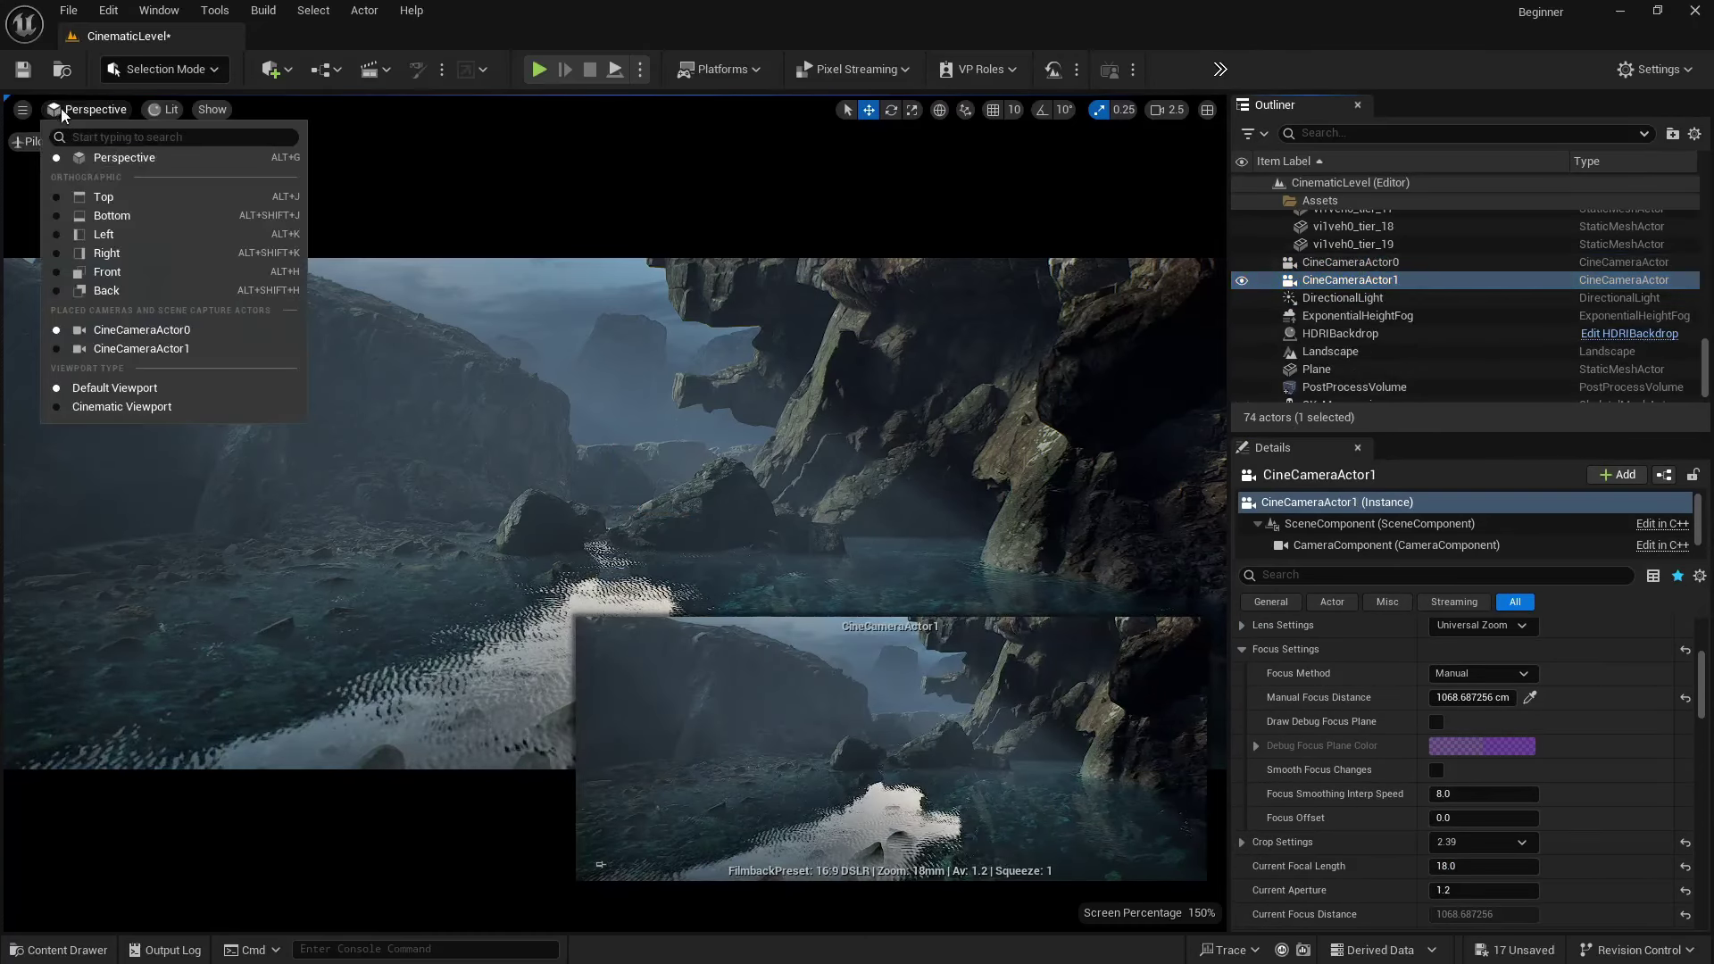
click(139, 349)
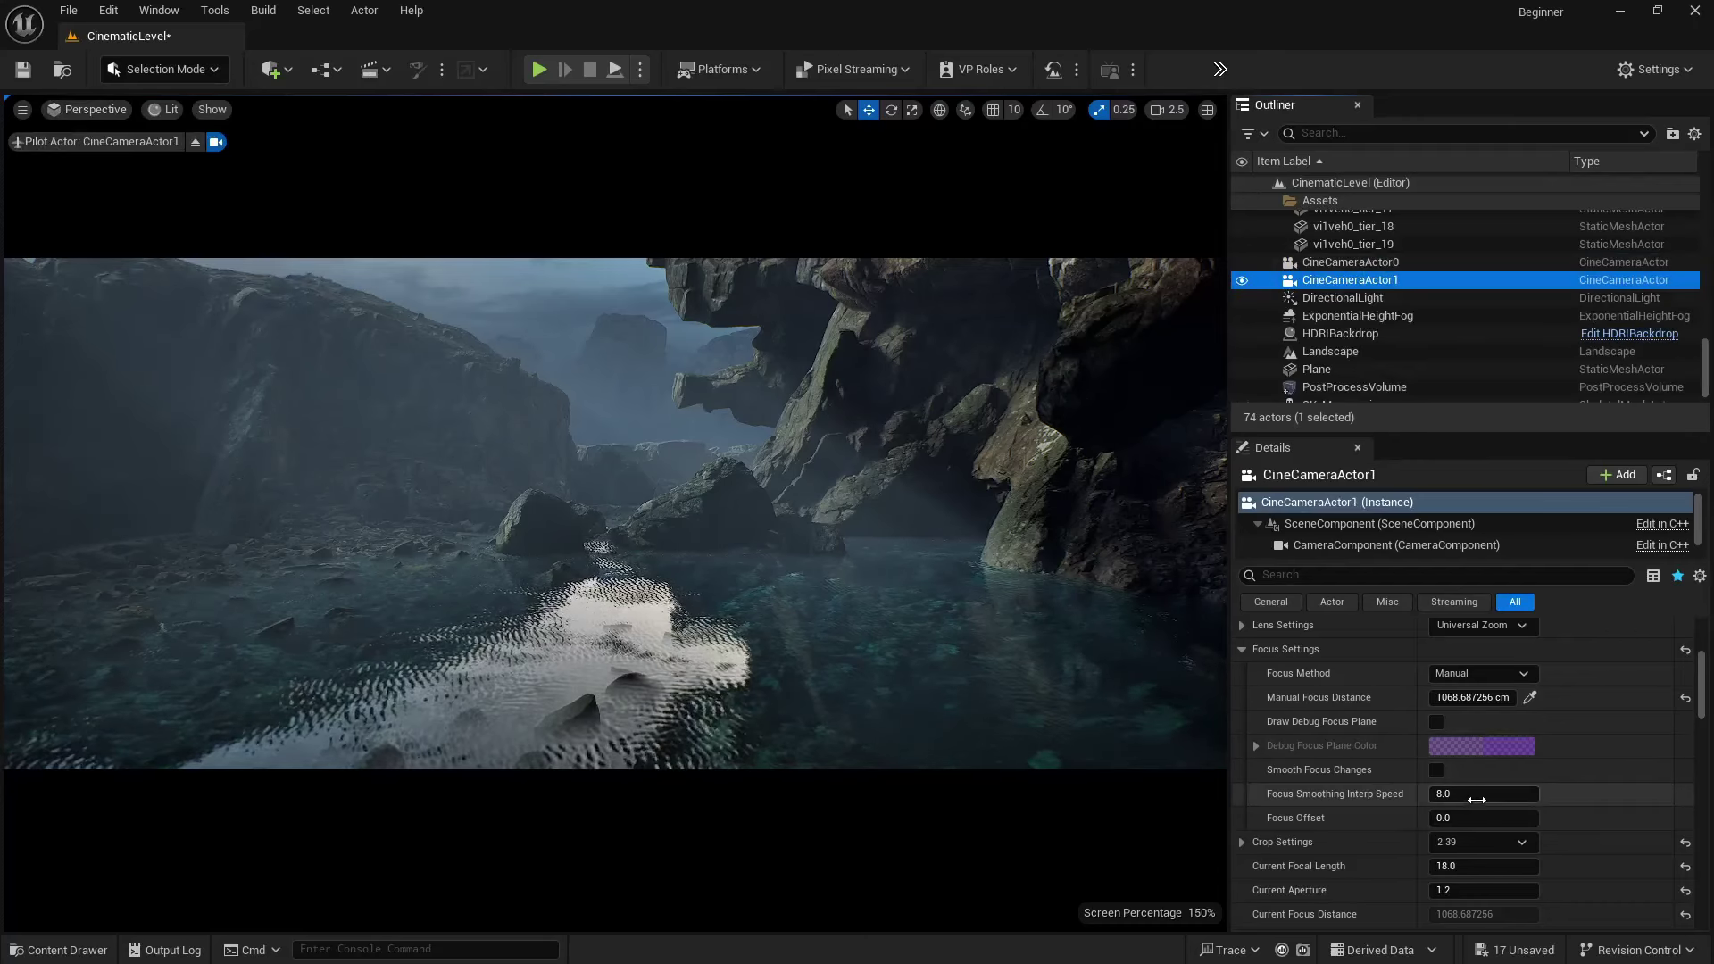
- Set CineCameraActor1's current focal length to 80
click(1454, 866)
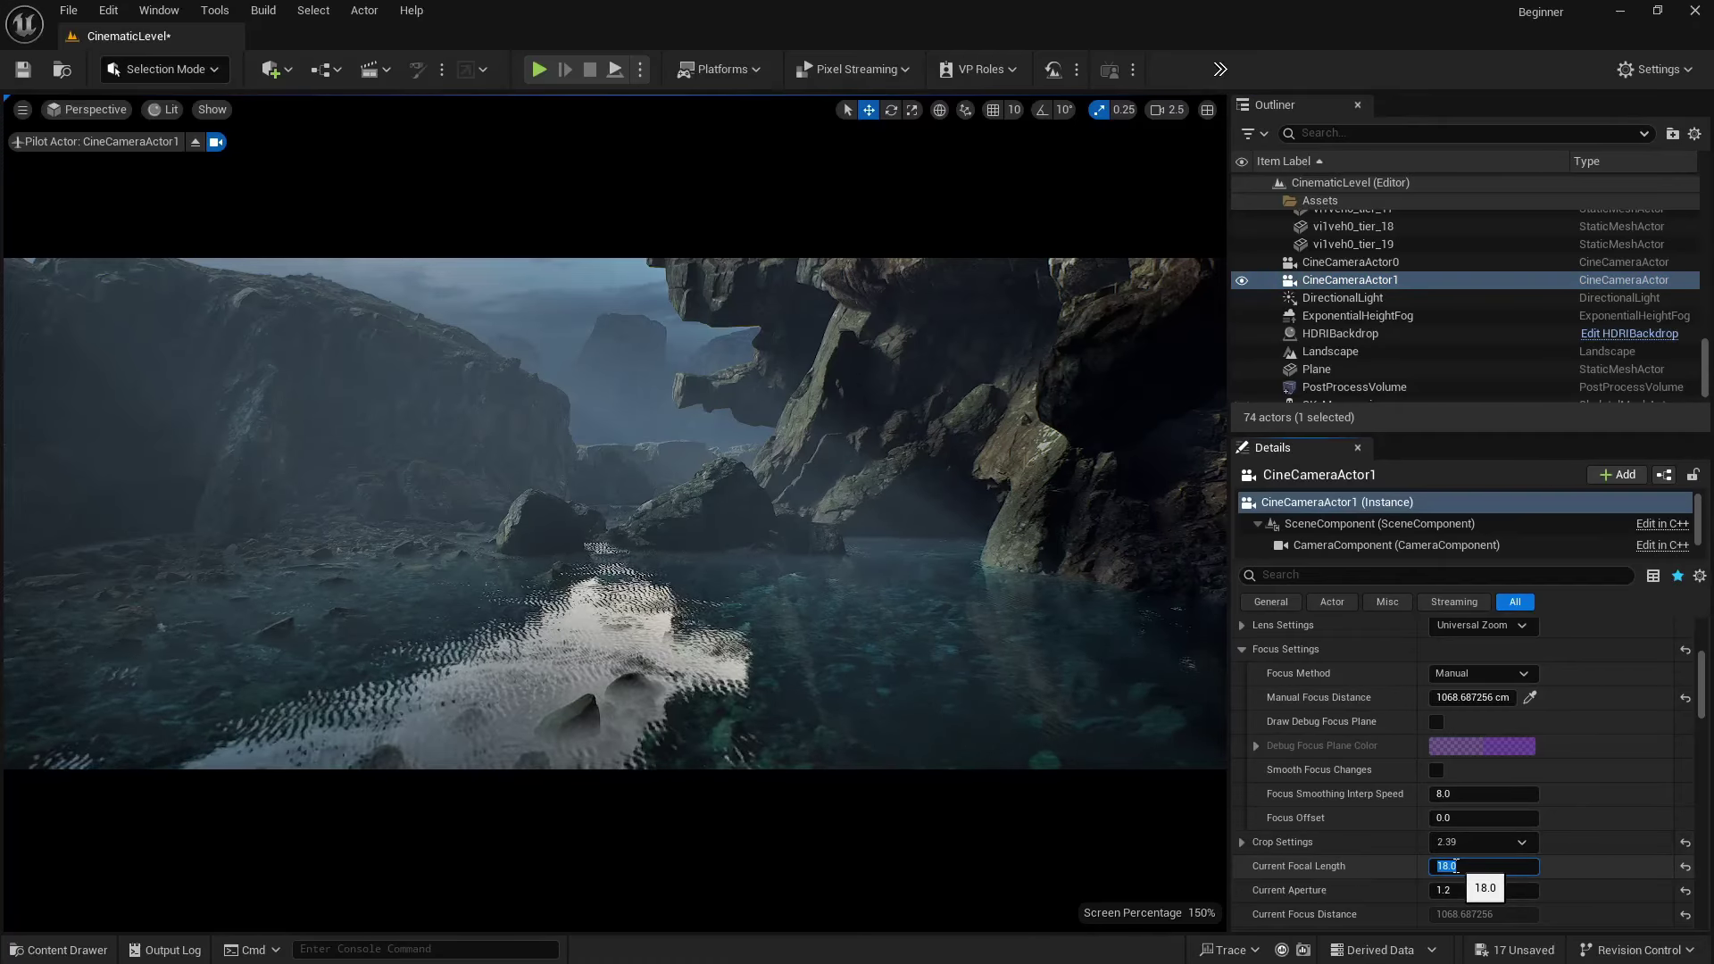
text(80)
key(Return)
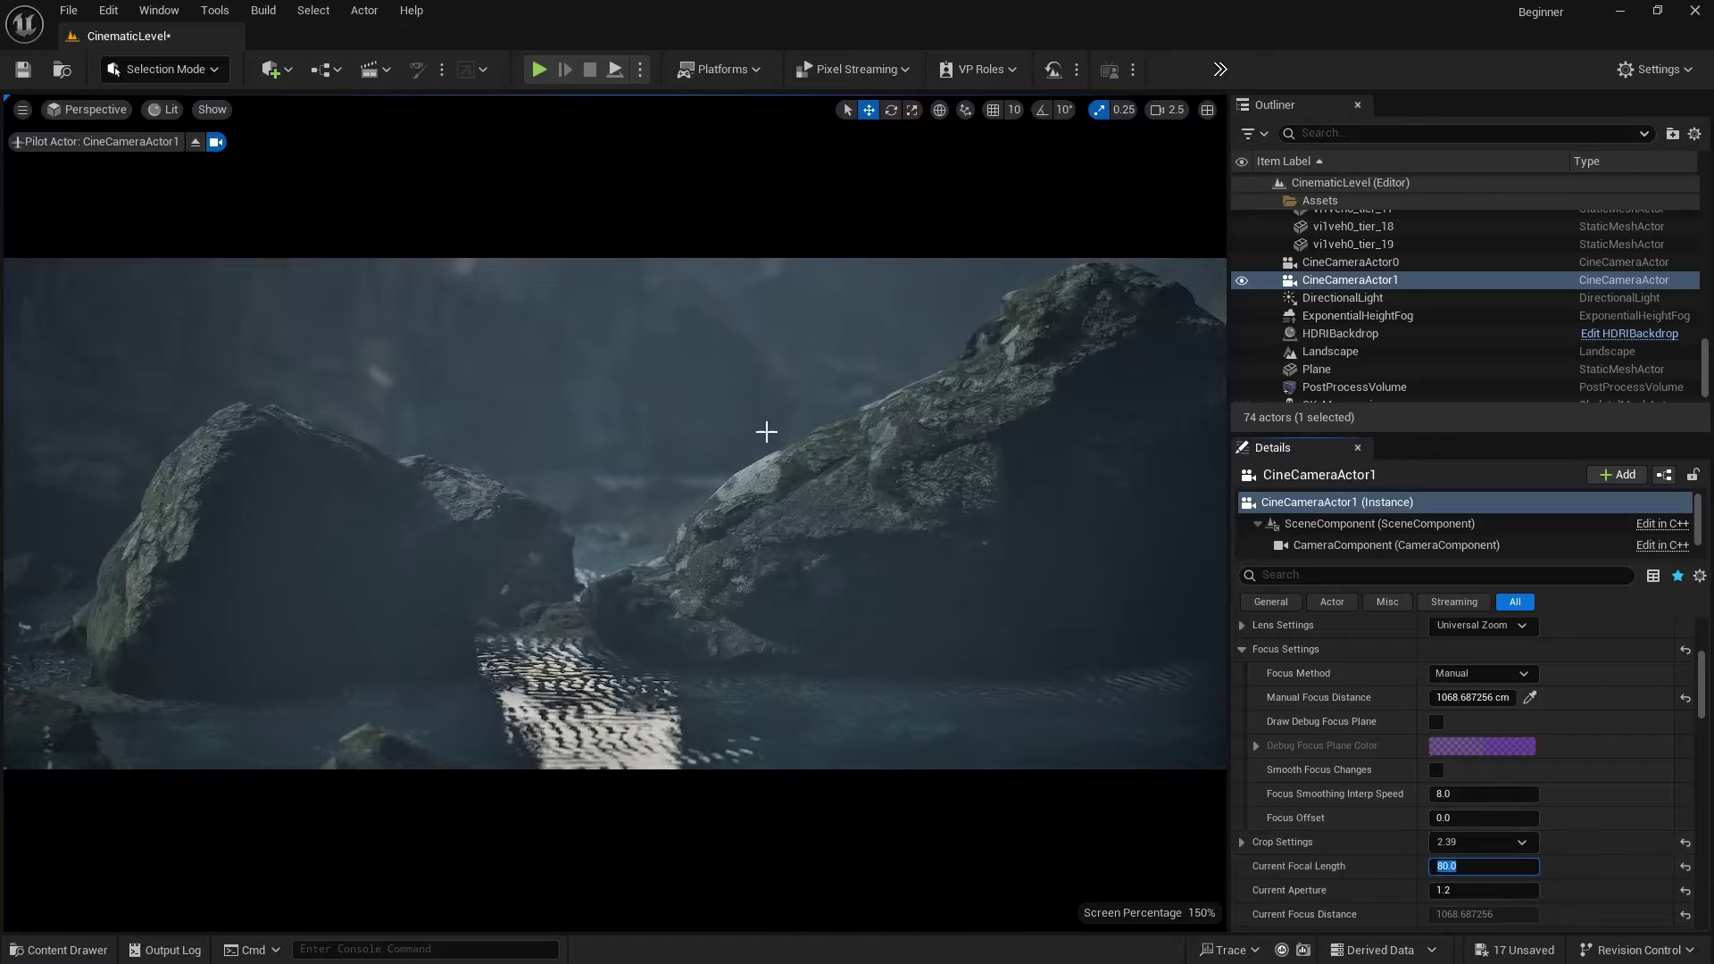
- Pull CineCameraActor1 back until both boulders fit the frame, adjust its tilt, and sample the focus distance on the larger boulder
key(s)
right_drag(765, 395, 765, 395)
key(s)
scroll(765, 394, down, 2)
key(w)
scroll(765, 394, down, 4)
key(s)
scroll(765, 395, down, 1)
key(s)
key(w)
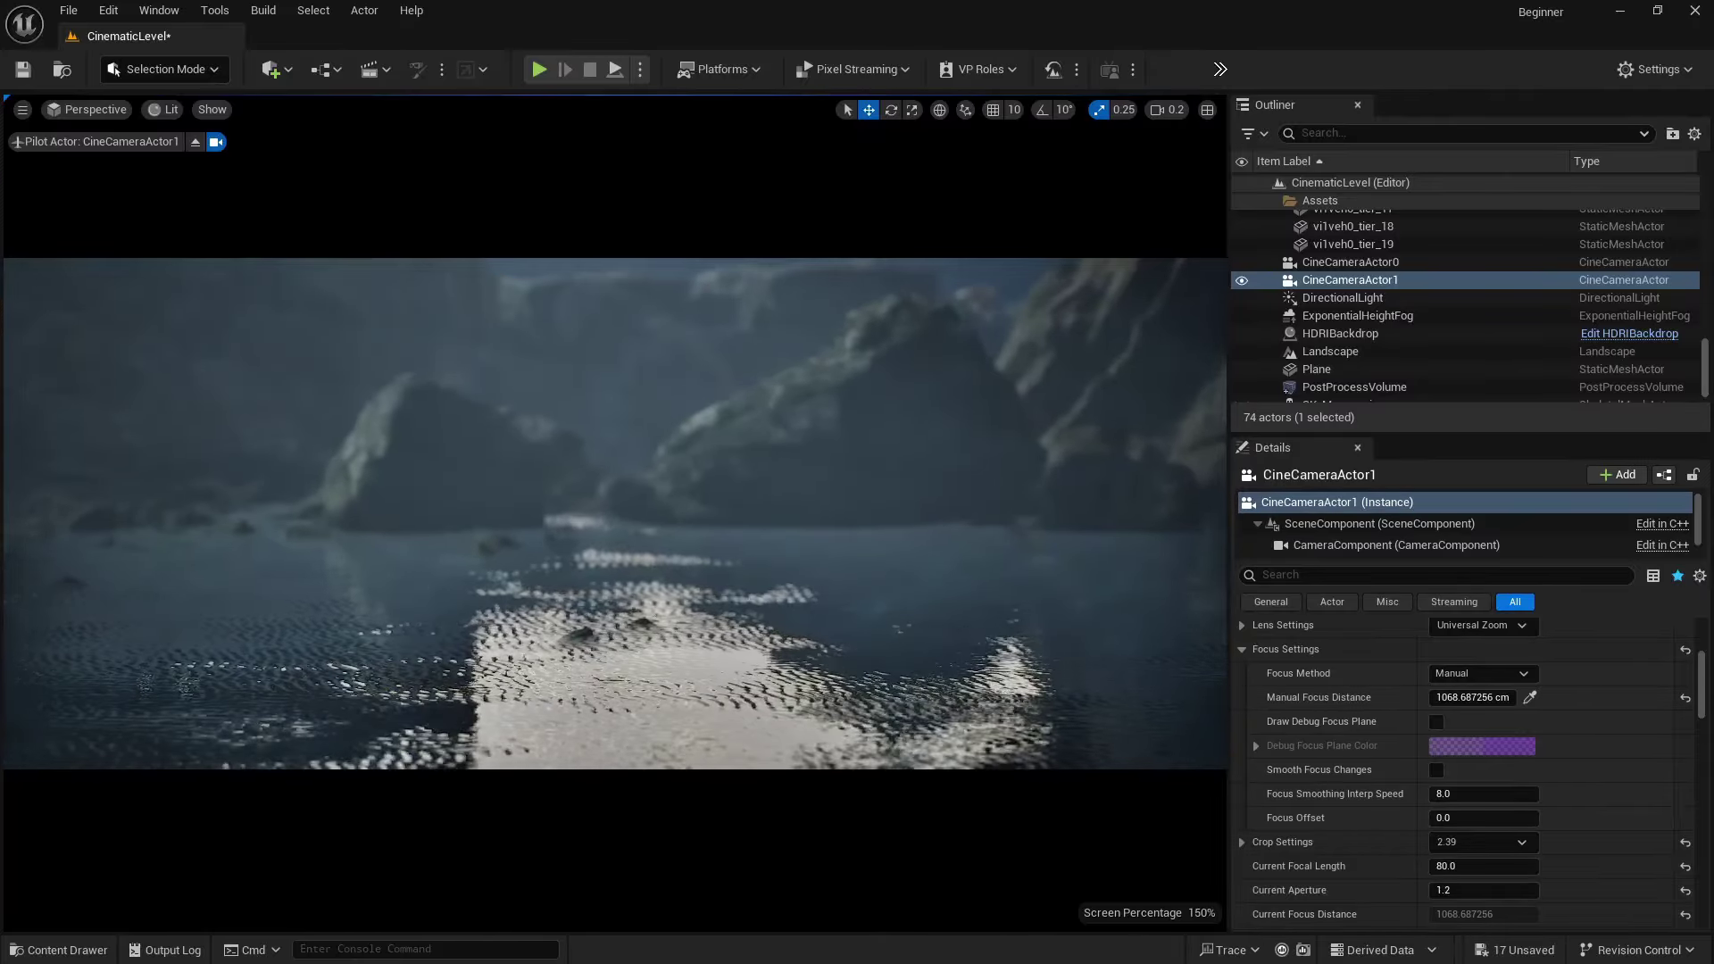
right_drag(616, 513, 616, 469)
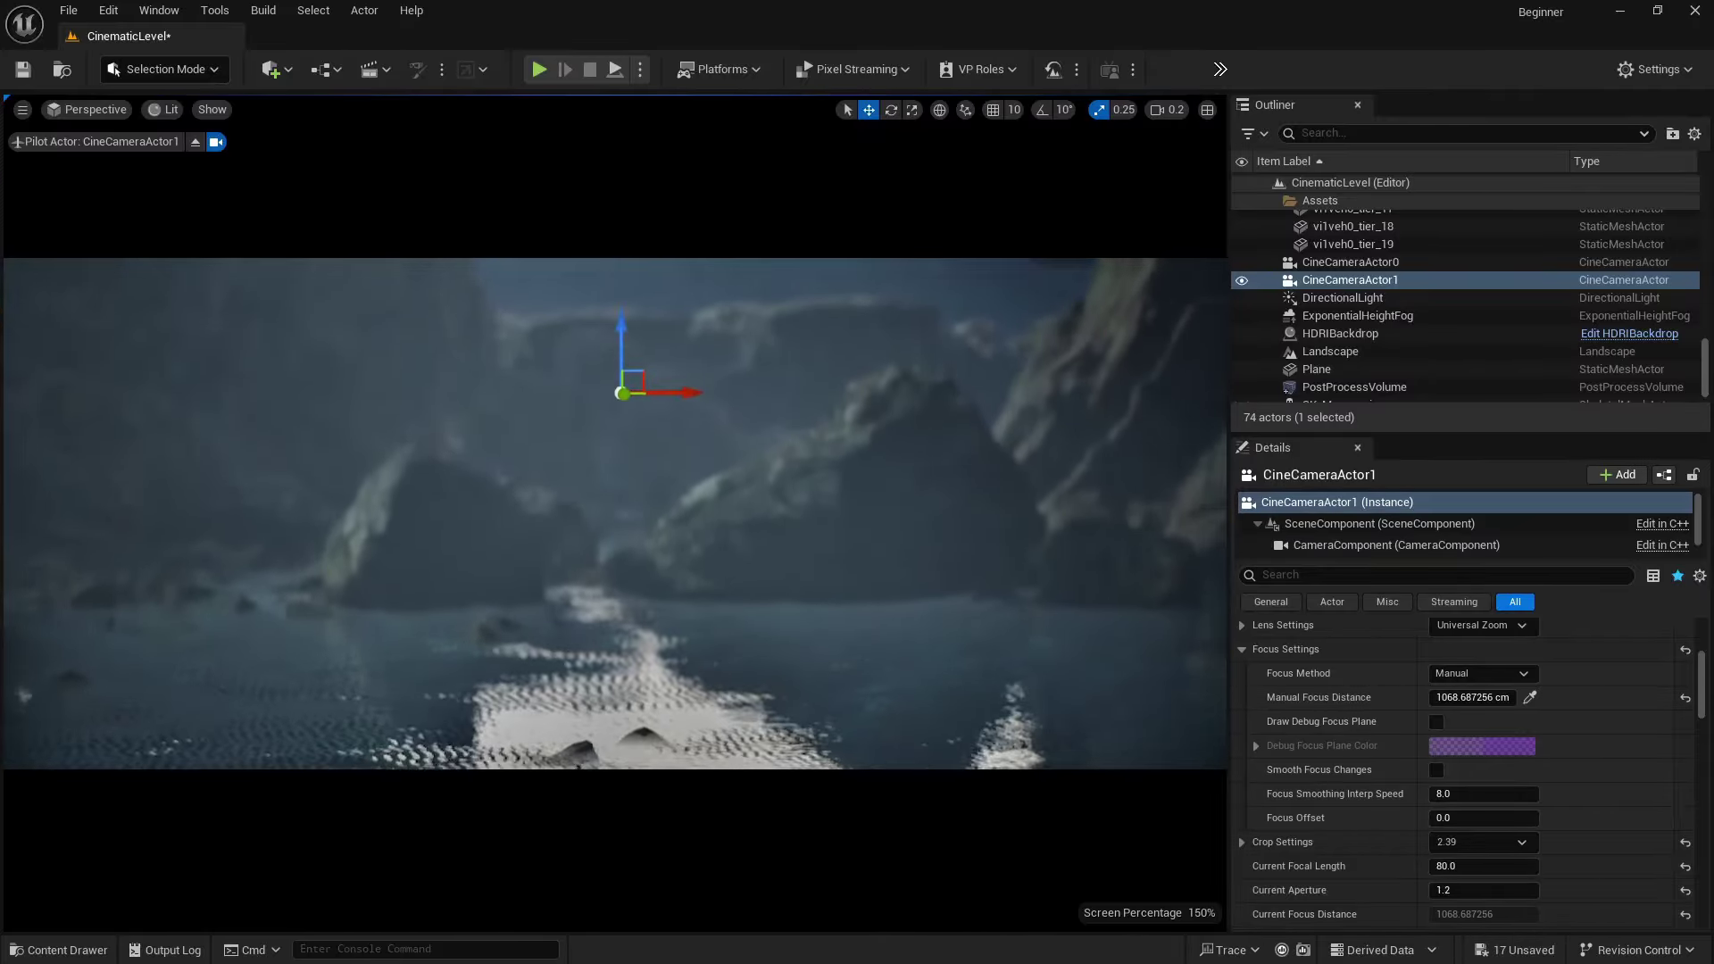
click(1529, 697)
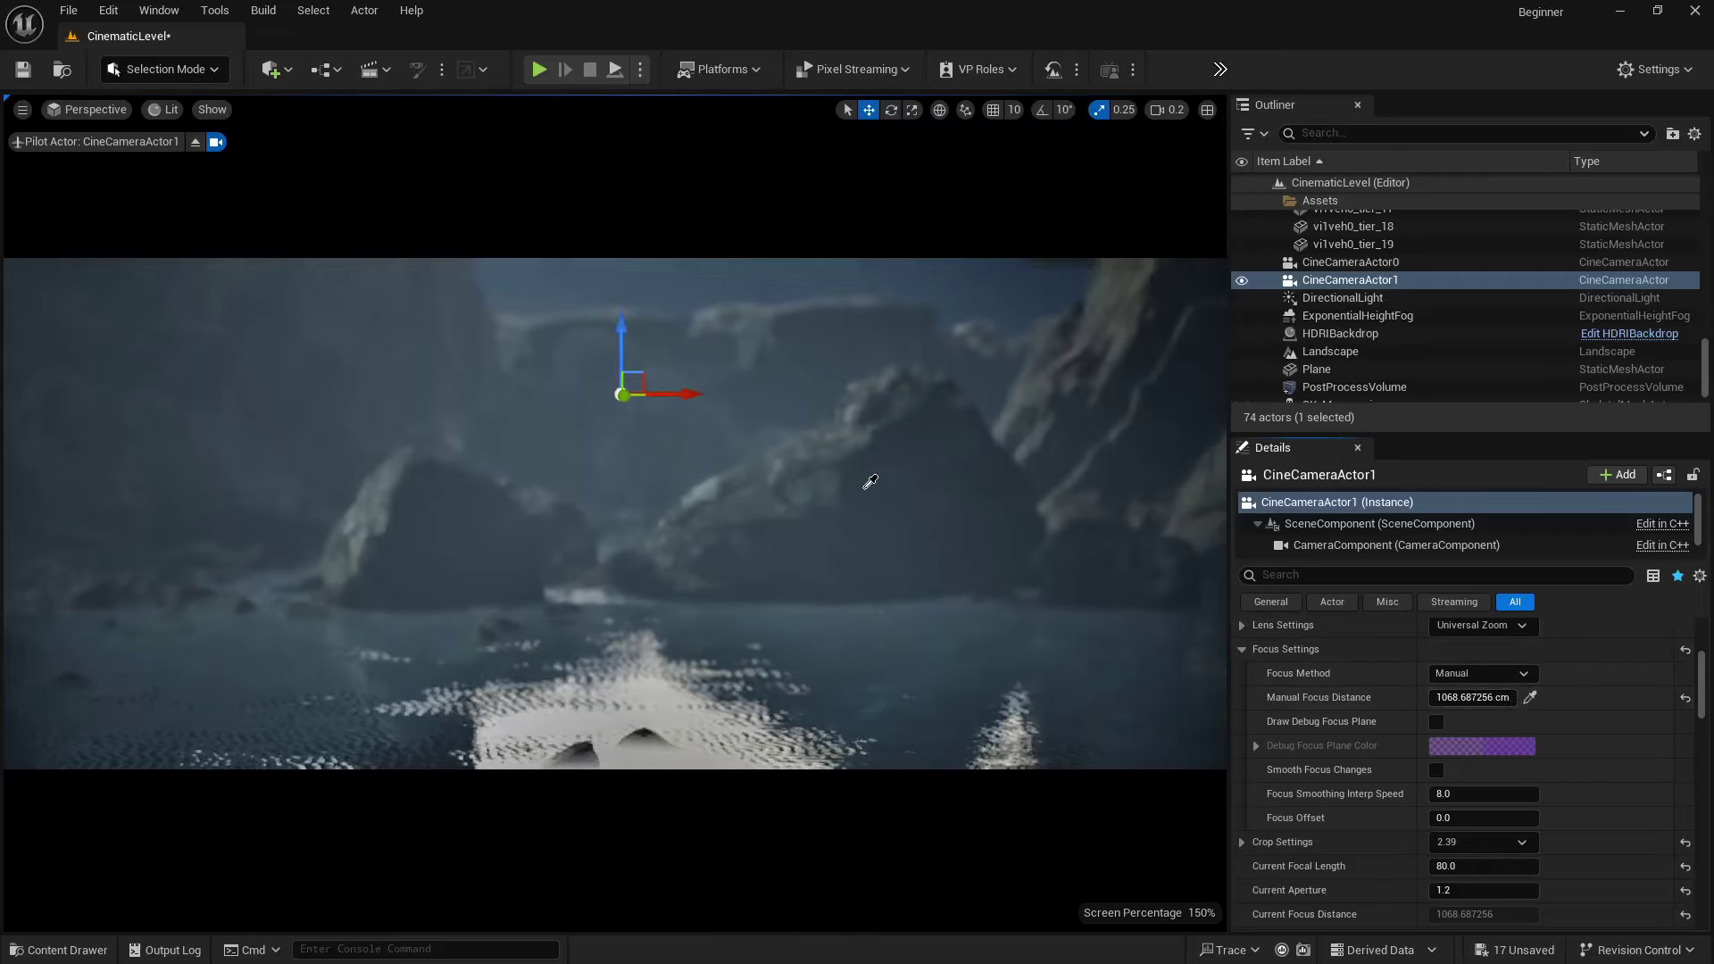
click(863, 487)
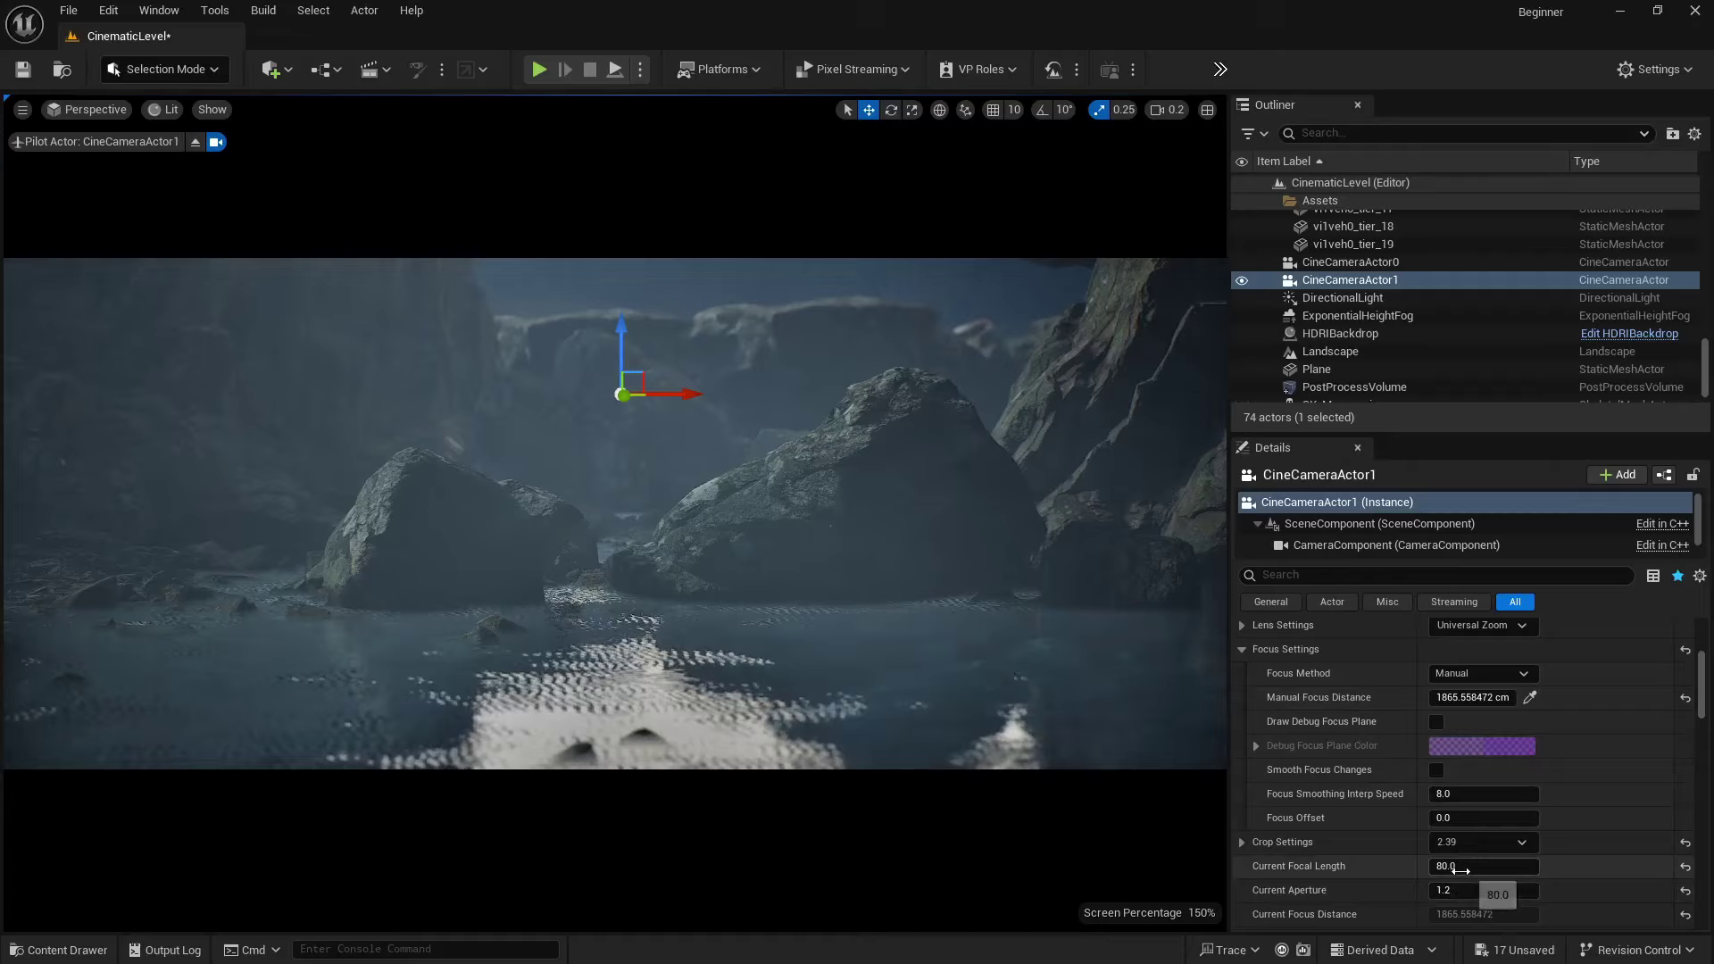
- Reframe CineCameraActor1 with the overhanging rock above the two boulders near the waterline, and resample its manual focus distance
right_drag(785, 609, 877, 564)
scroll(810, 541, up, 1)
scroll(875, 586, up, 2)
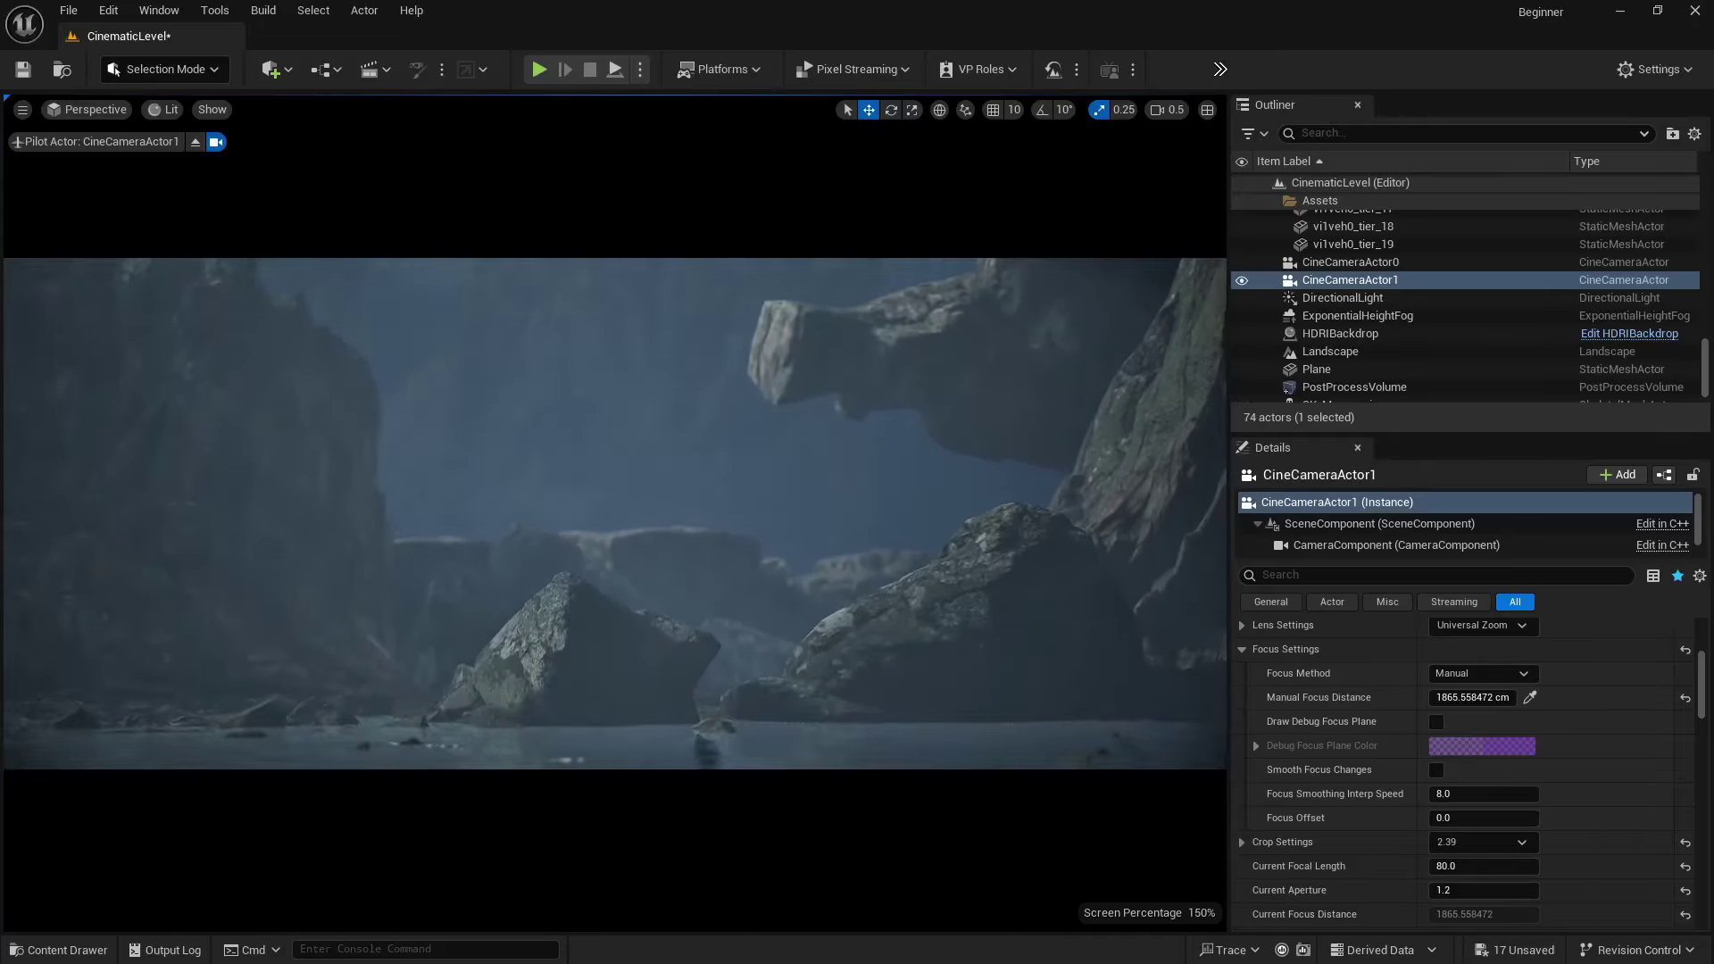
click(1529, 698)
click(1478, 889)
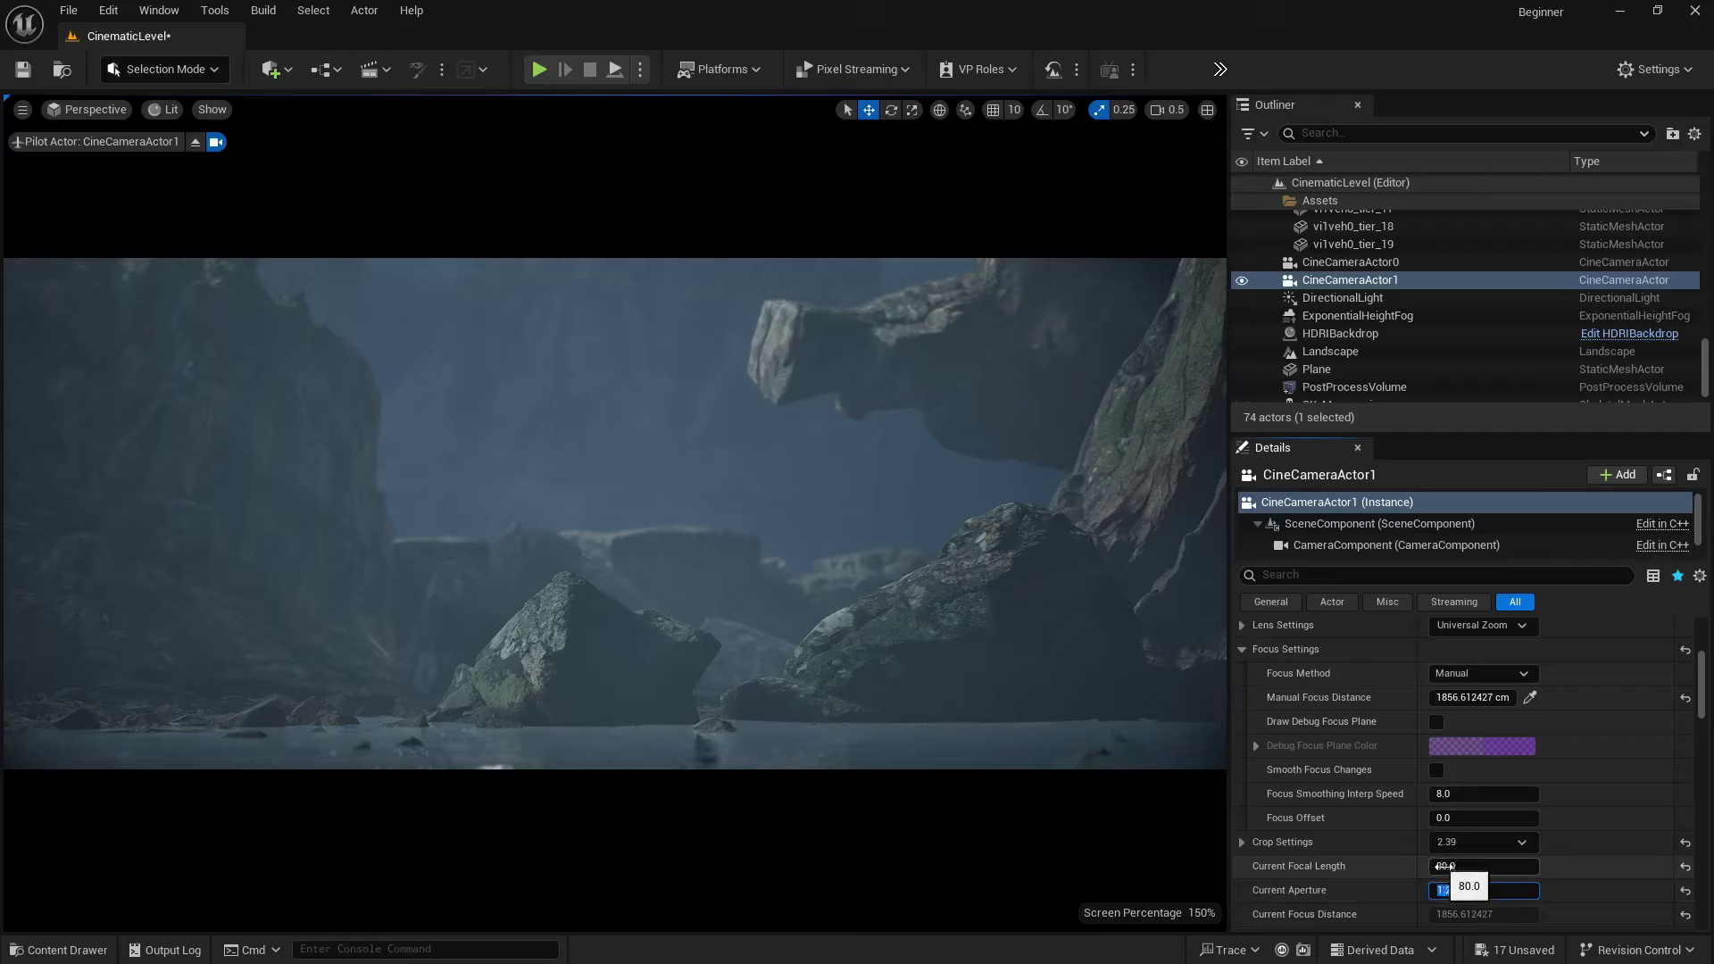
click(1470, 866)
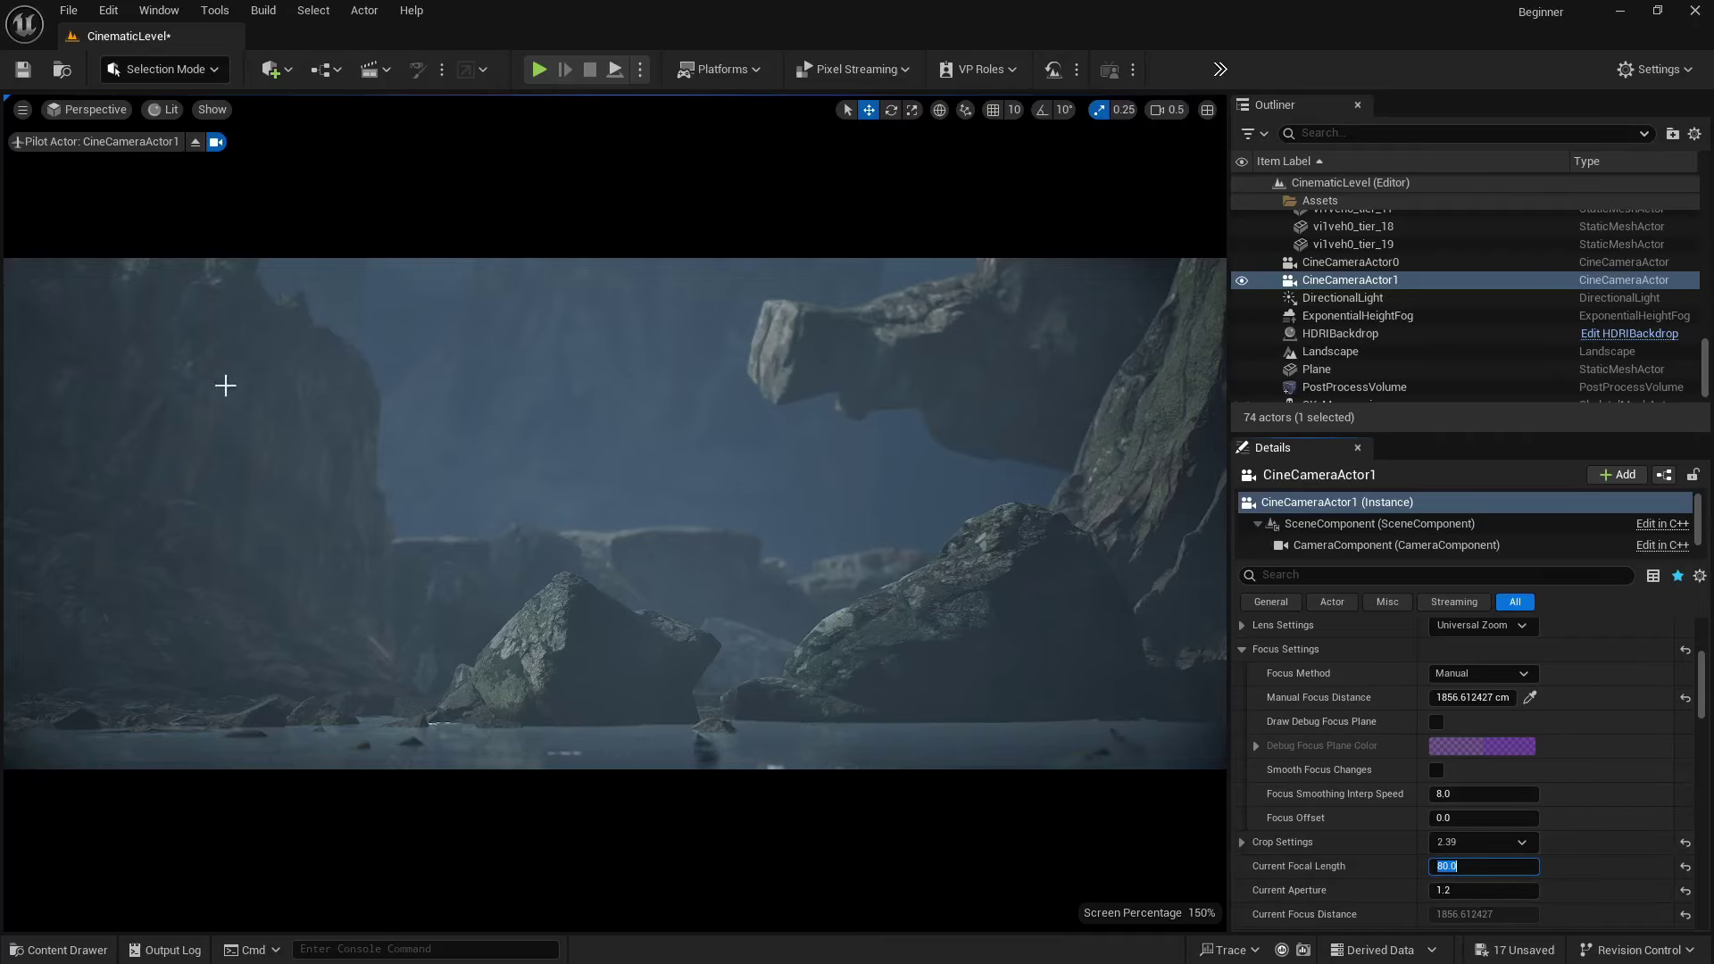
- Switch the viewport back to CineCameraActor0 and view the wide shot in immersive full-screen mode
click(87, 111)
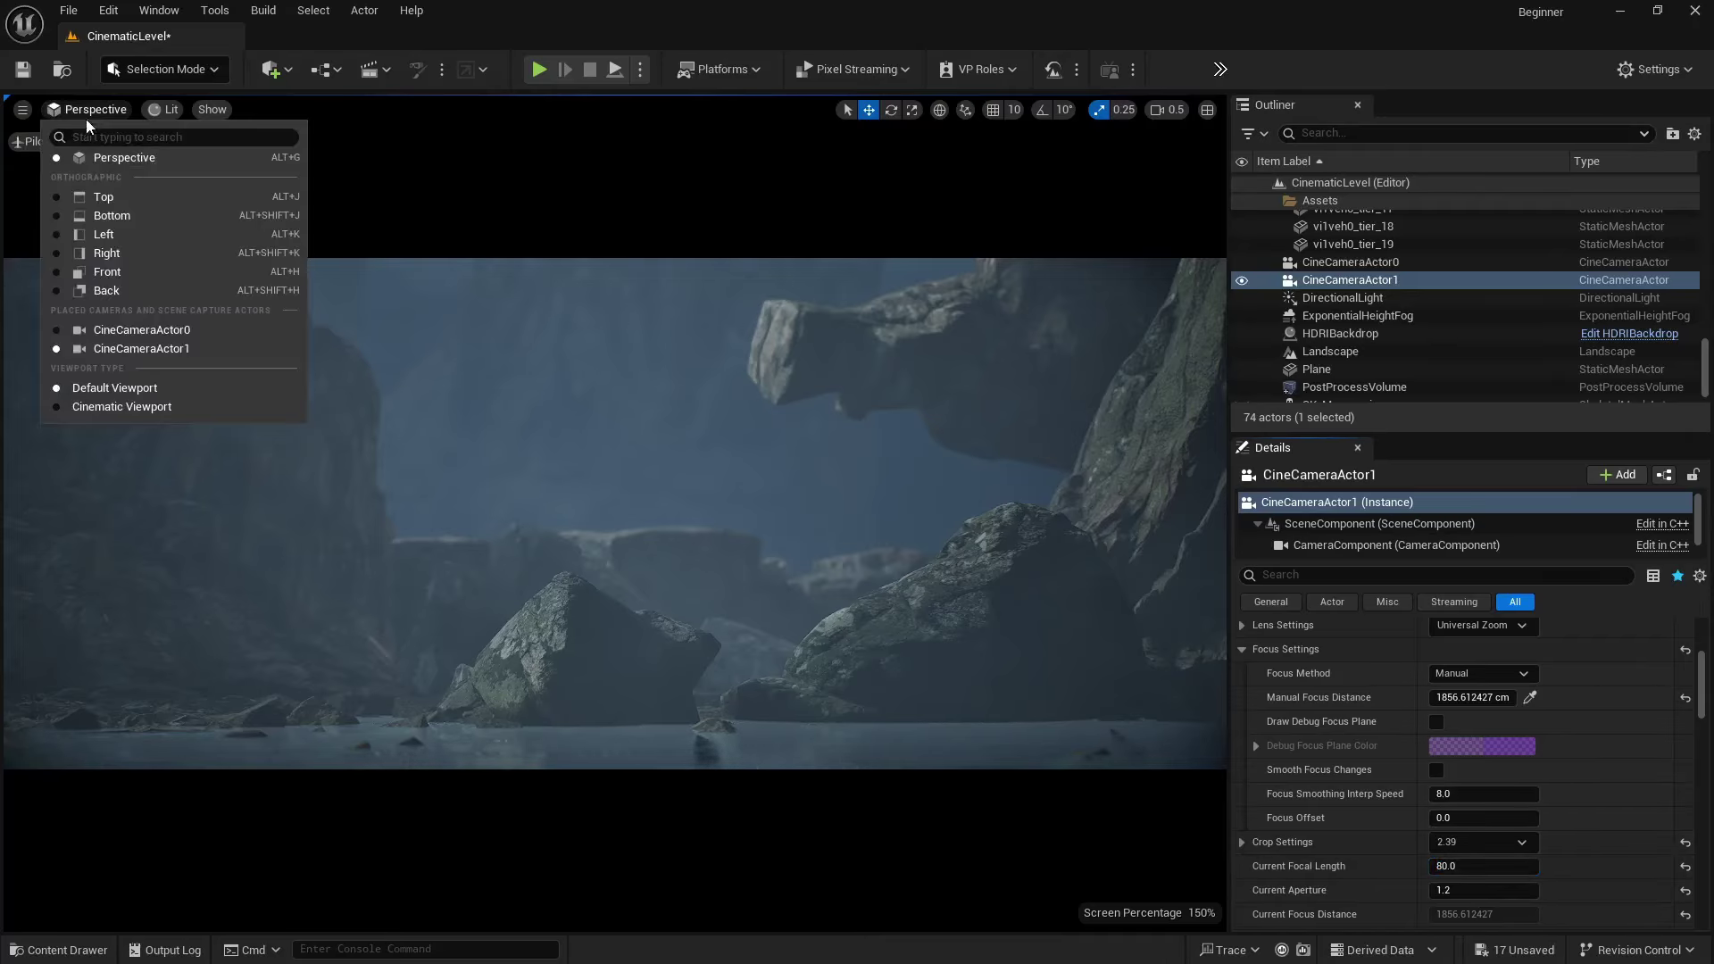
click(143, 329)
click(513, 295)
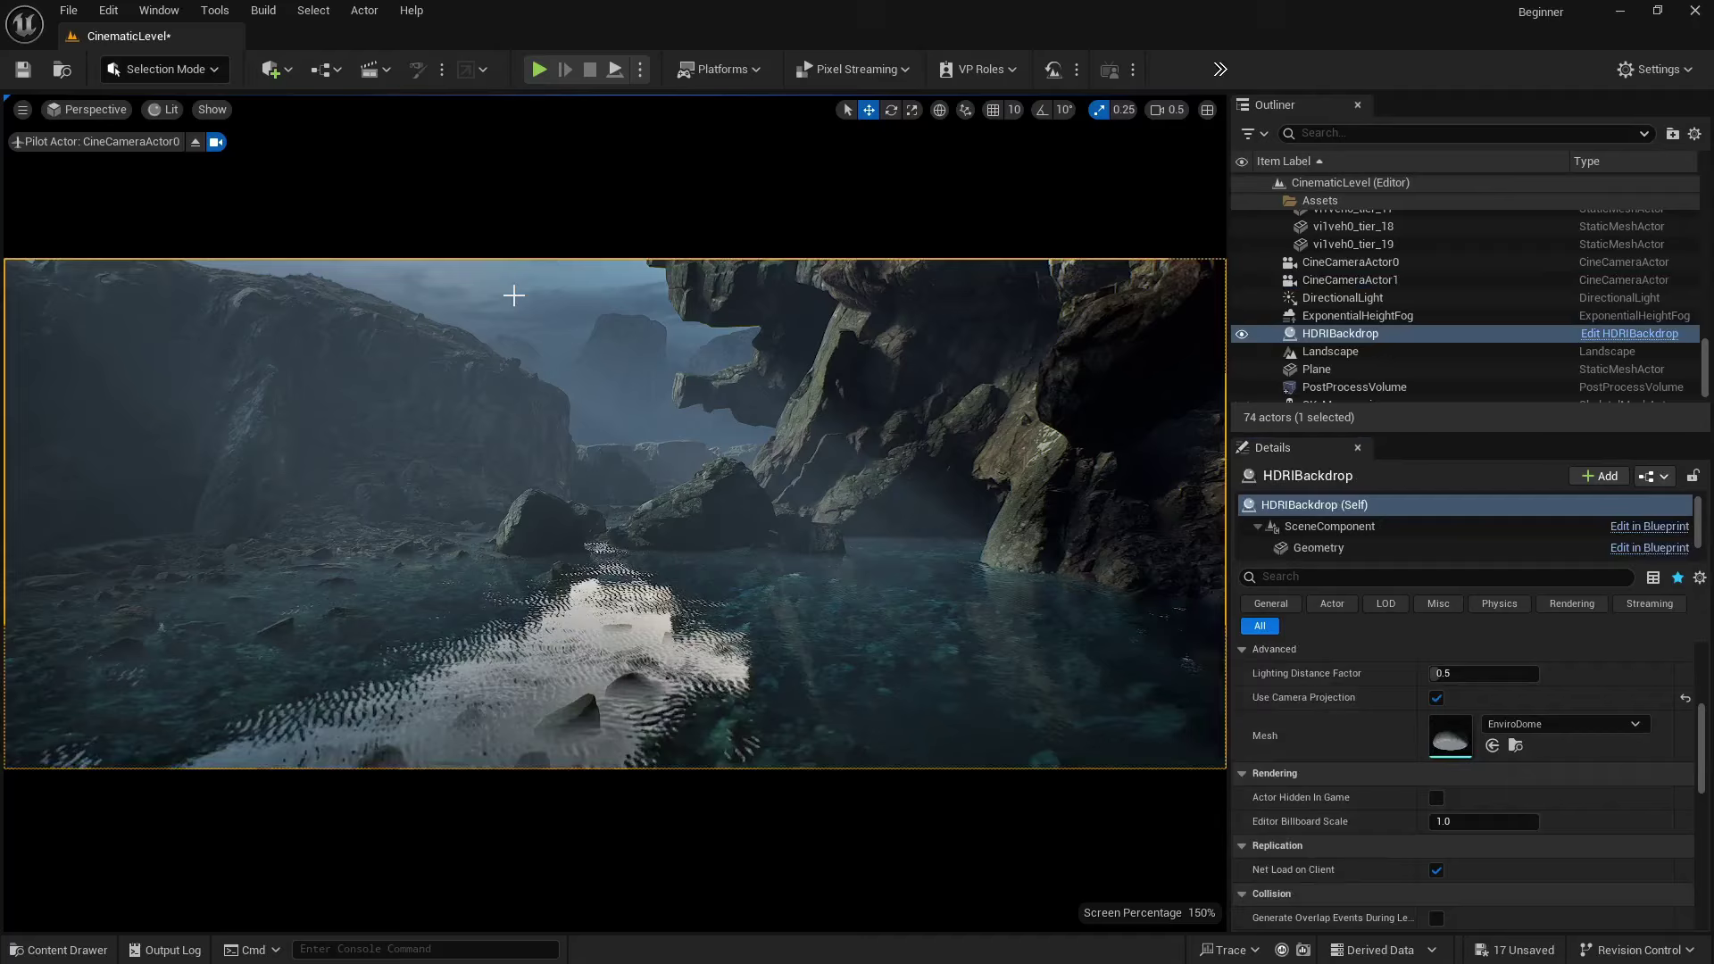
key(F11)
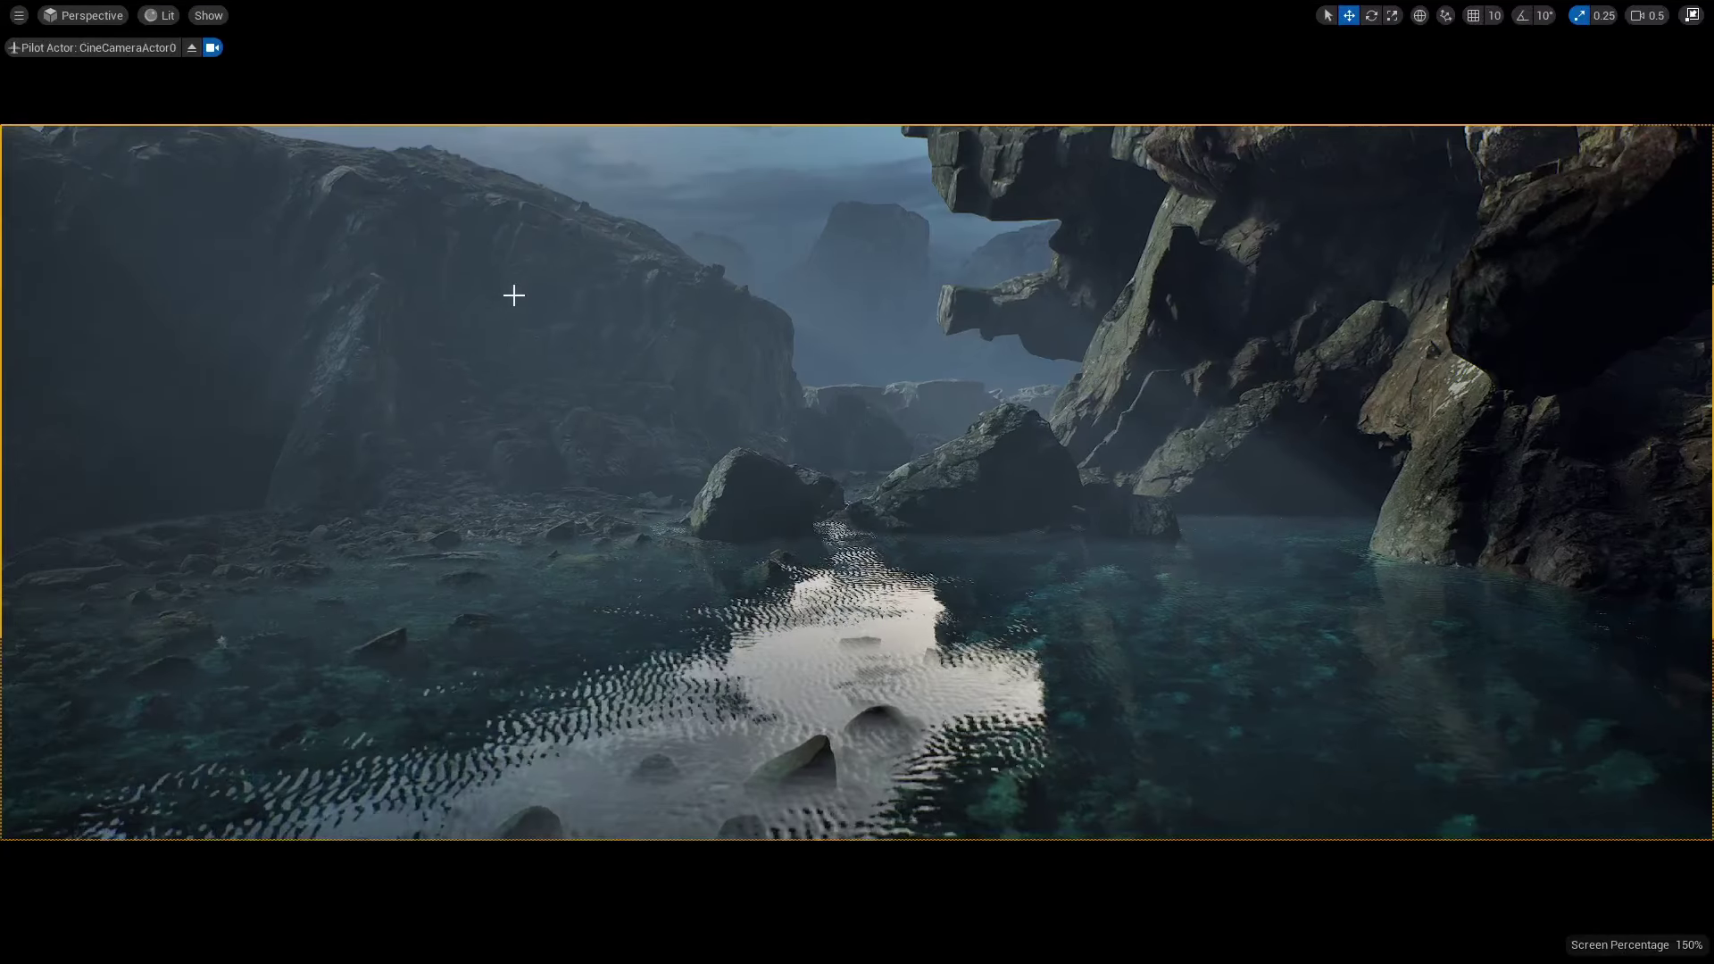
- Review the viewport options and the High Resolution Screenshot settings, and close the screenshot window
click(18, 15)
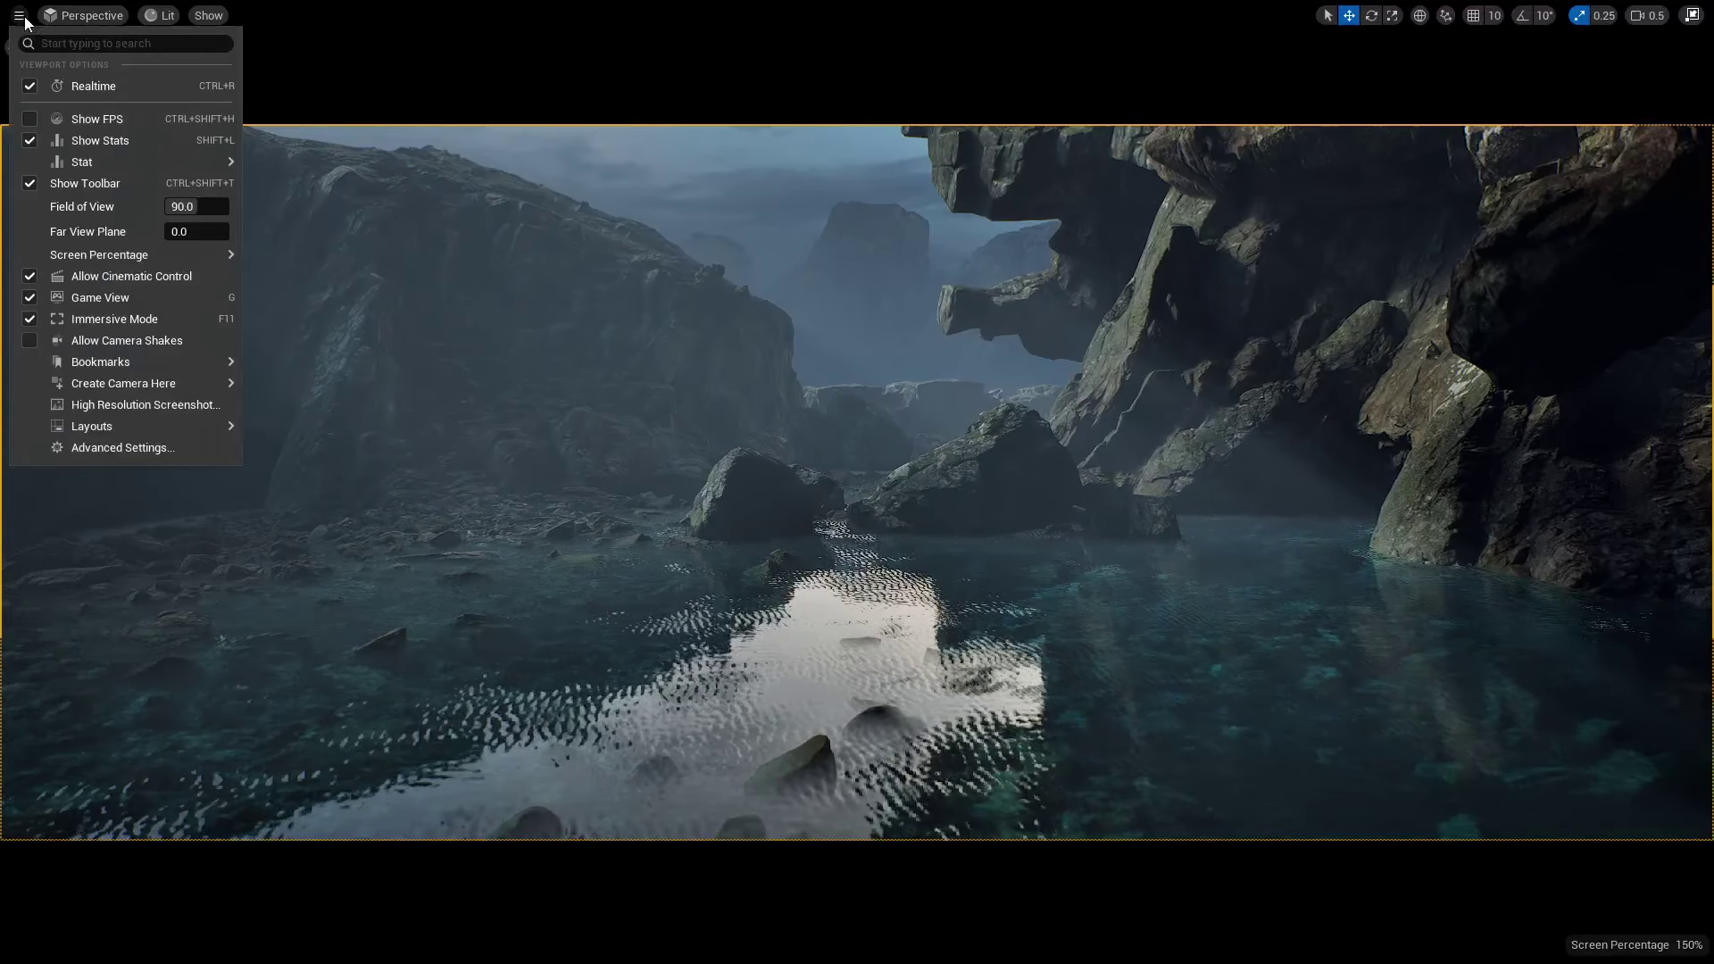
mouse_move(179, 261)
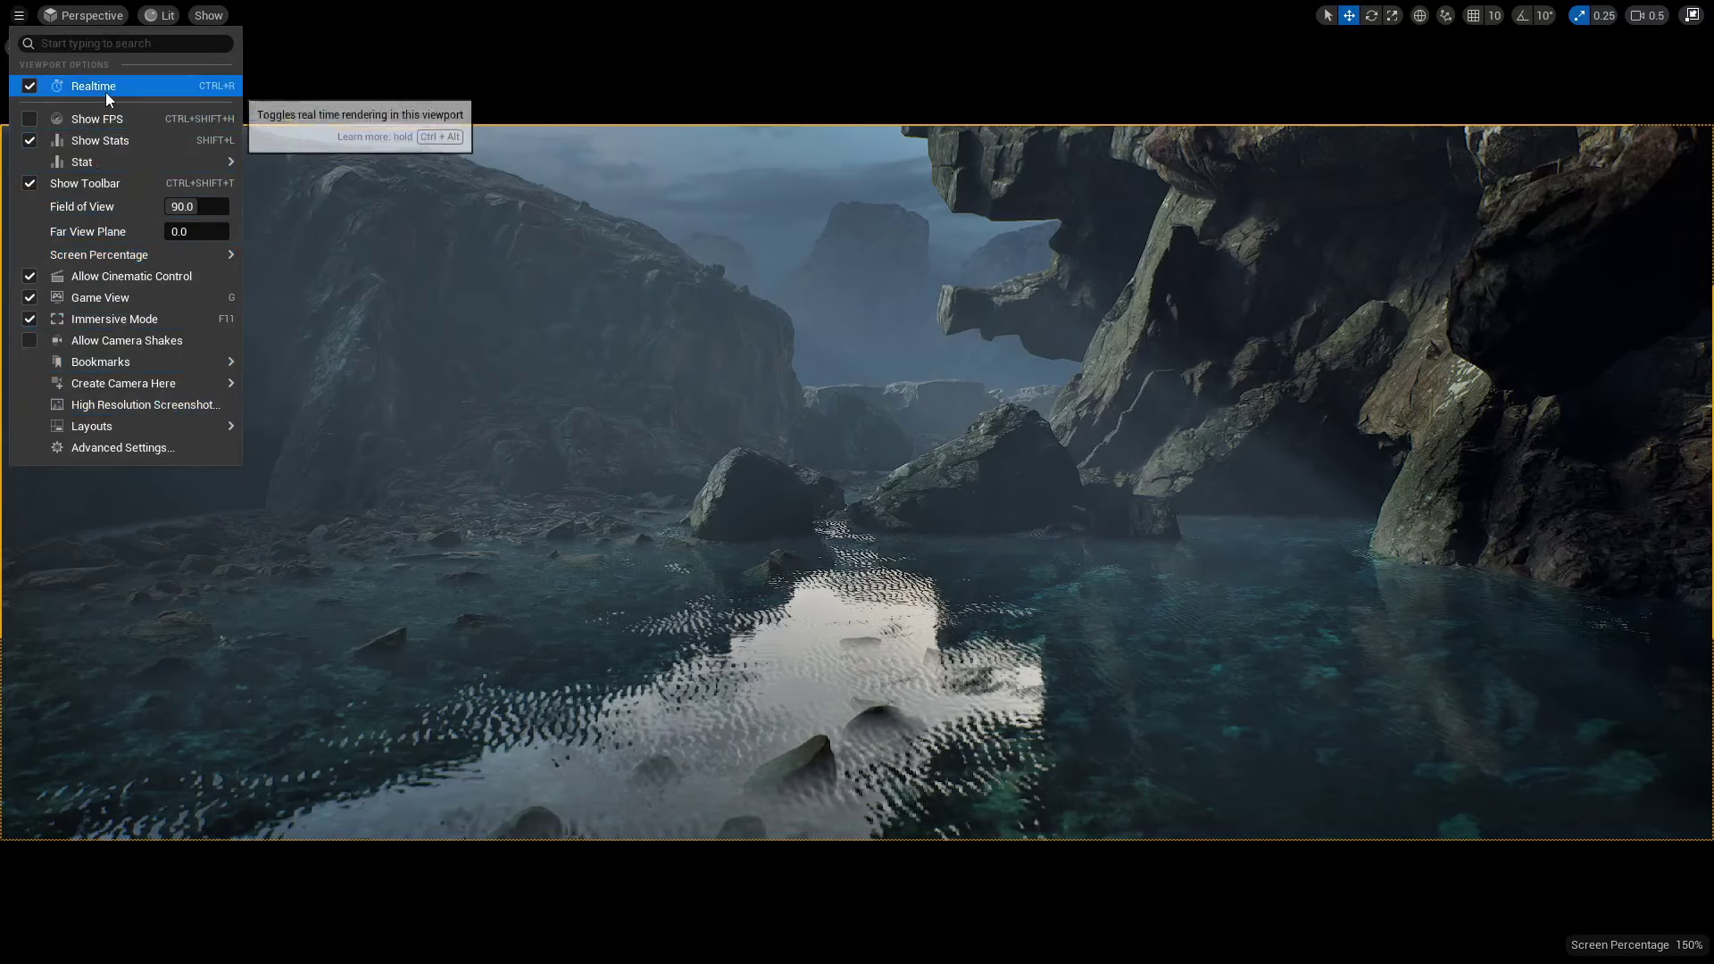
click(88, 20)
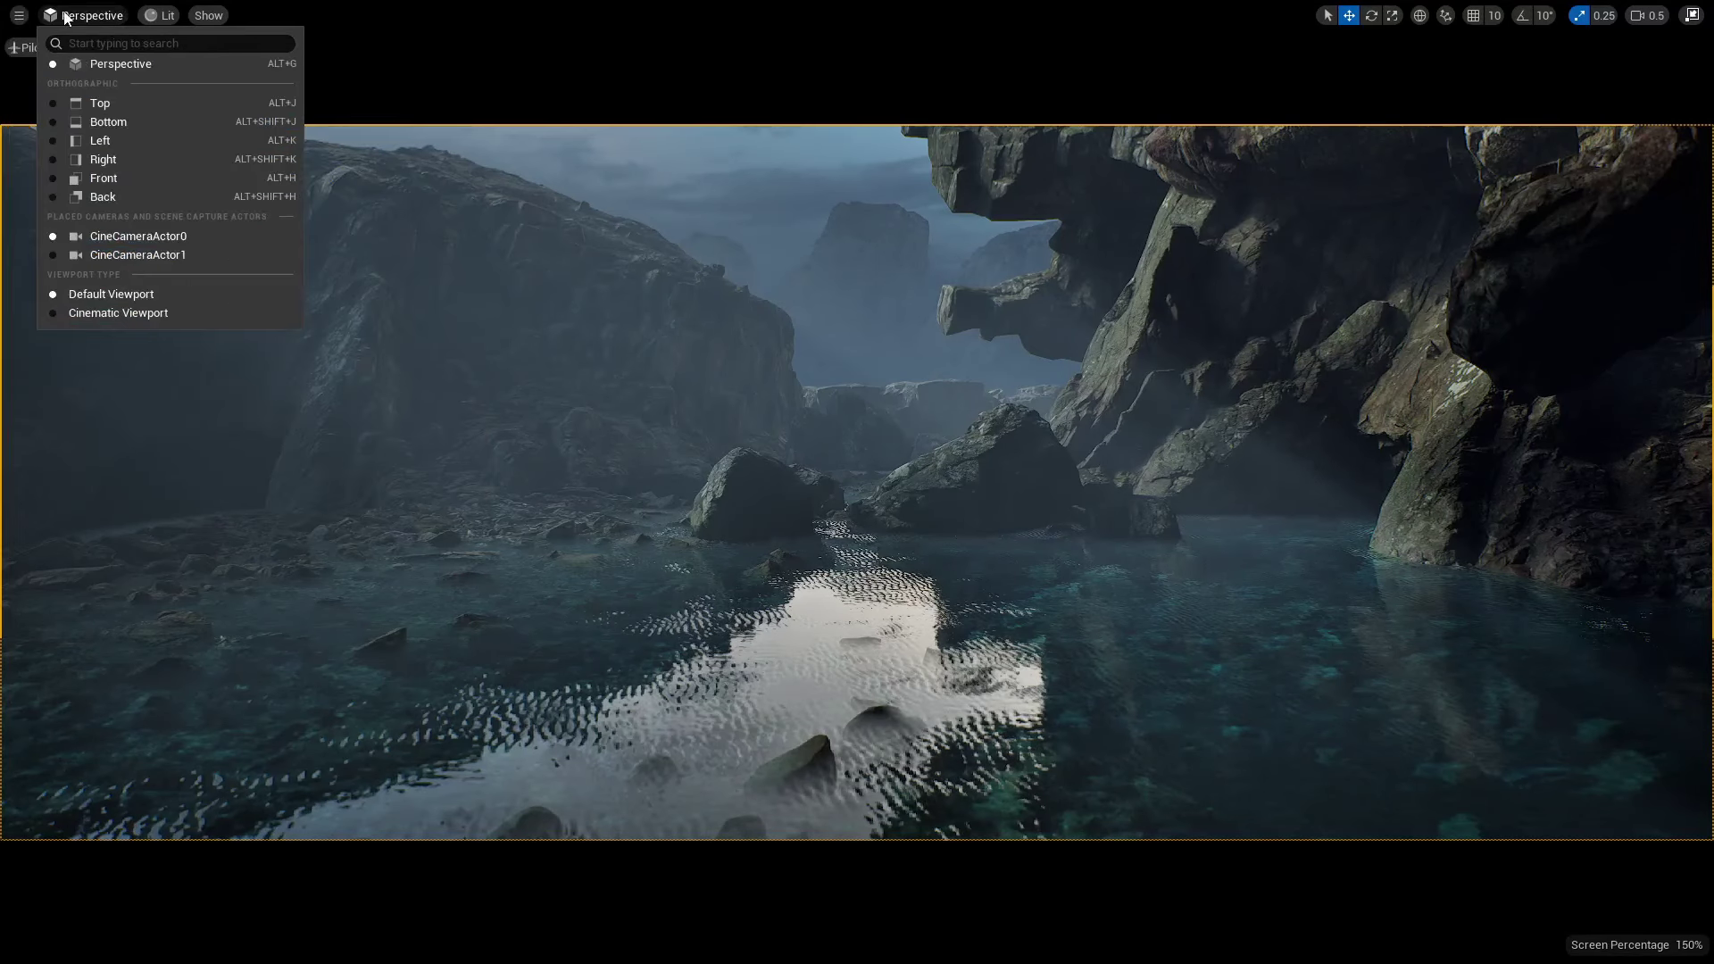
click(66, 18)
click(64, 20)
click(18, 15)
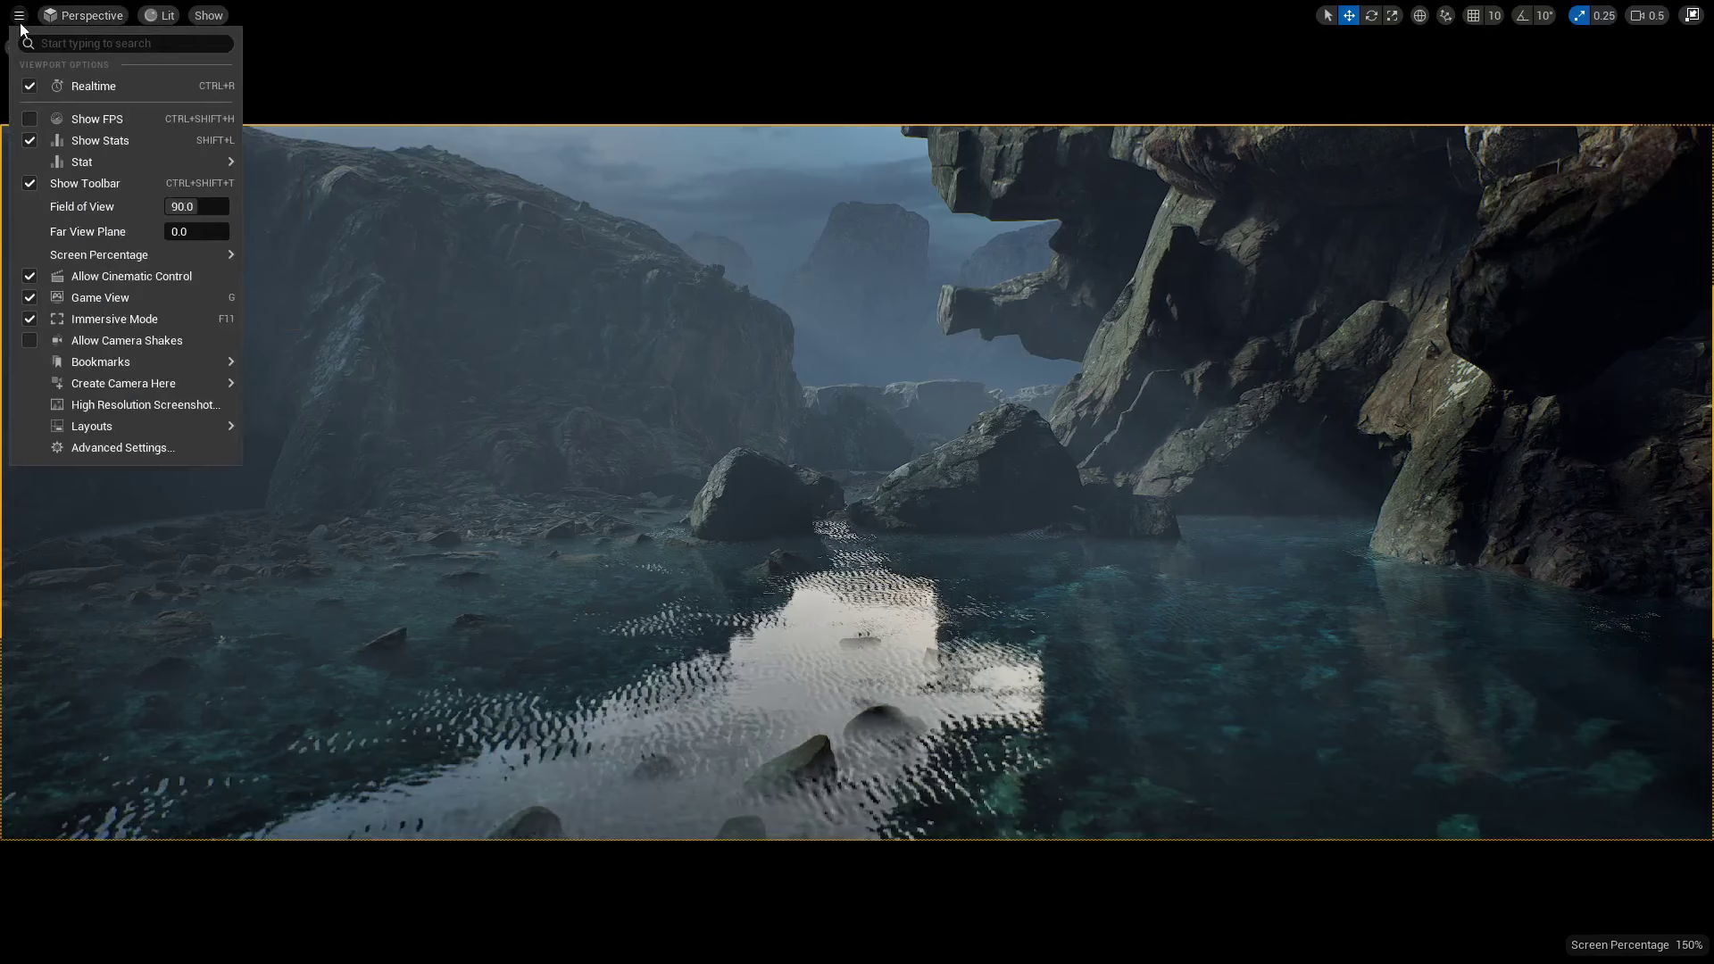
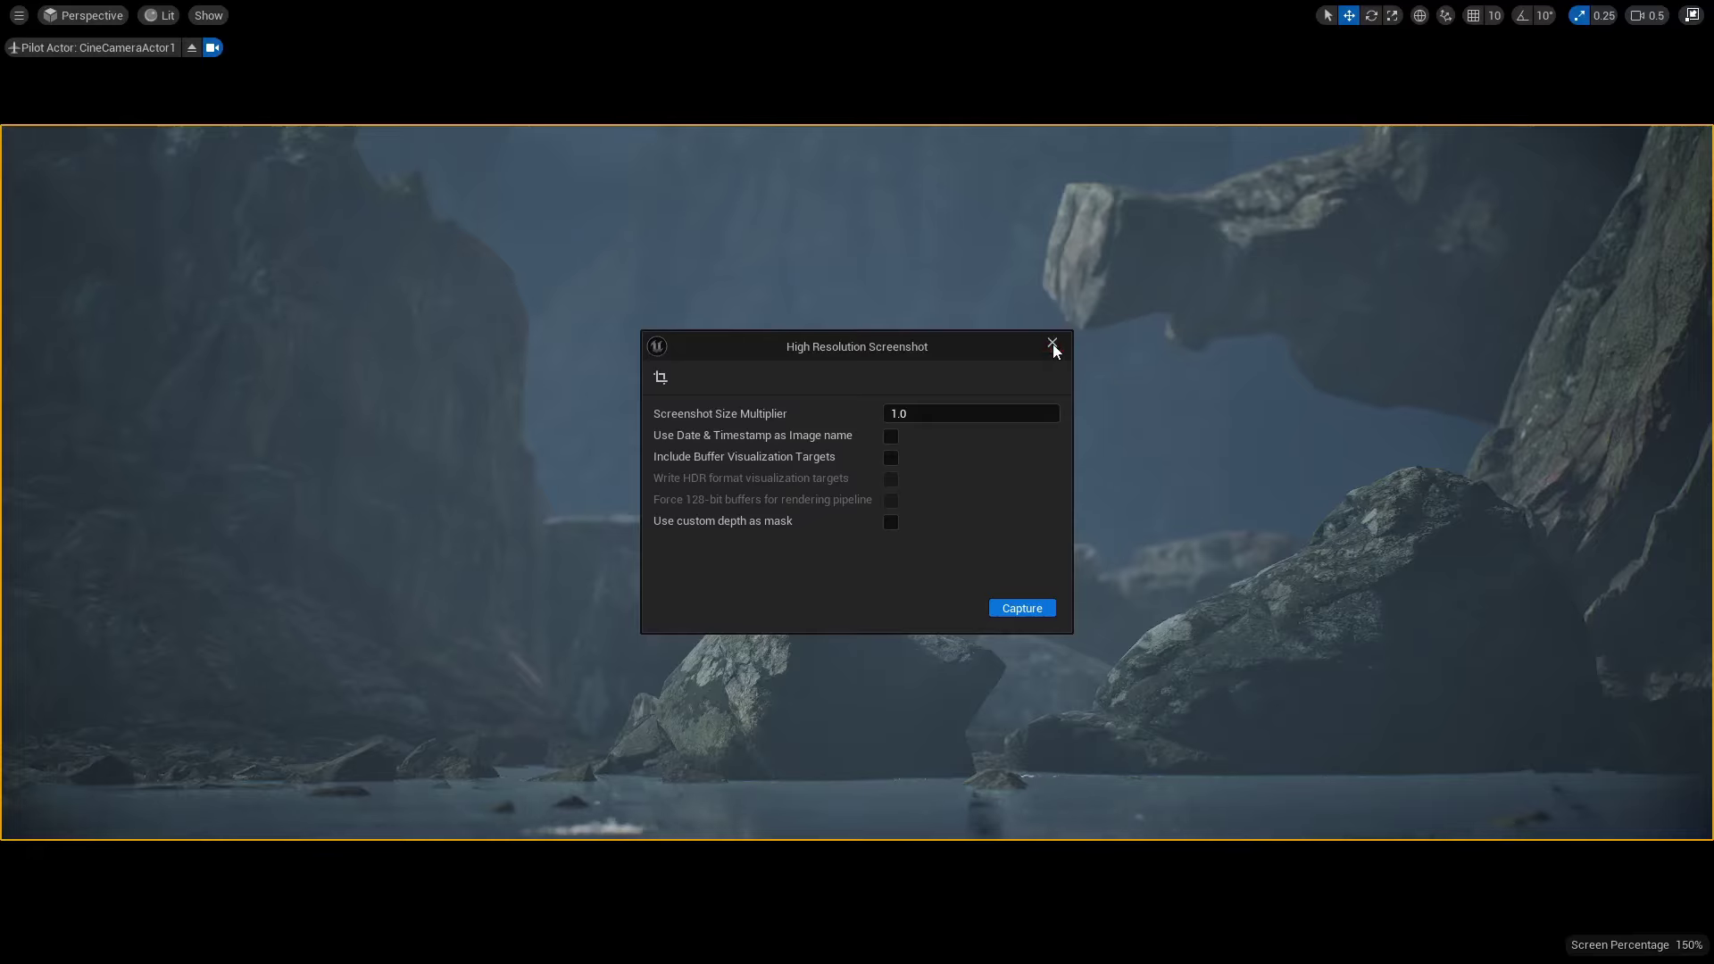
click(1051, 343)
- Leave the immersive full-screen view and save CinematicLevel
click(828, 270)
key(F11)
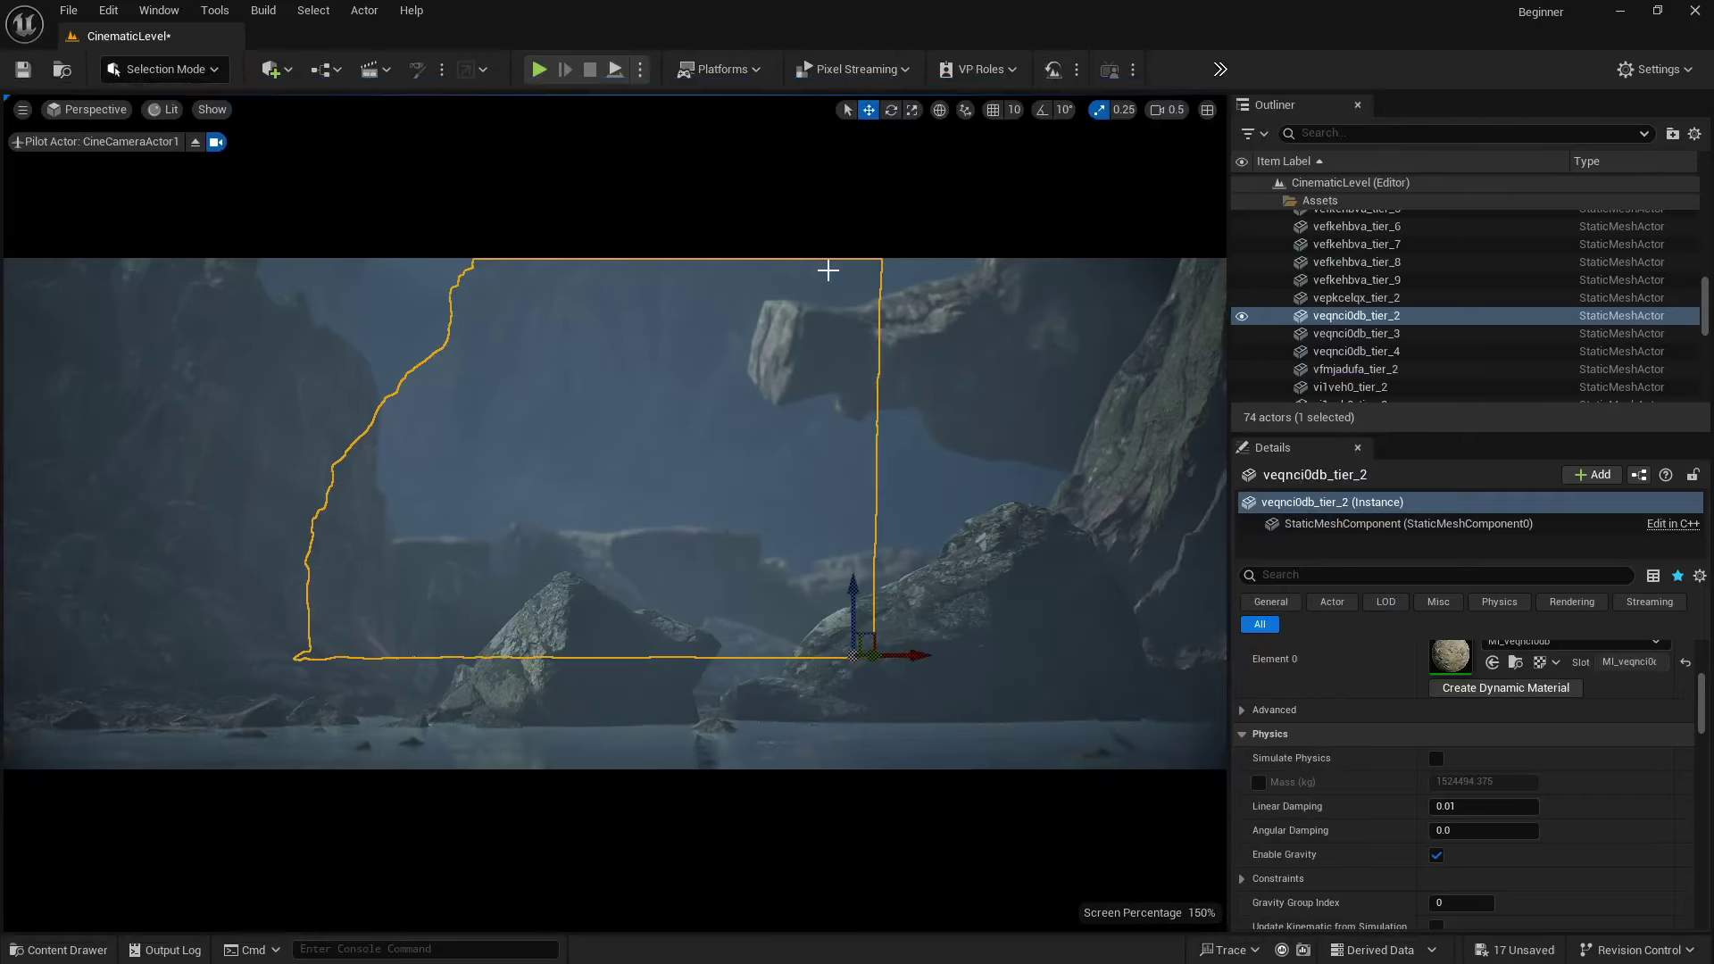
key(ctrl+s)
- Open the Beginner level from the project's Levels folder
click(59, 949)
double_click(526, 668)
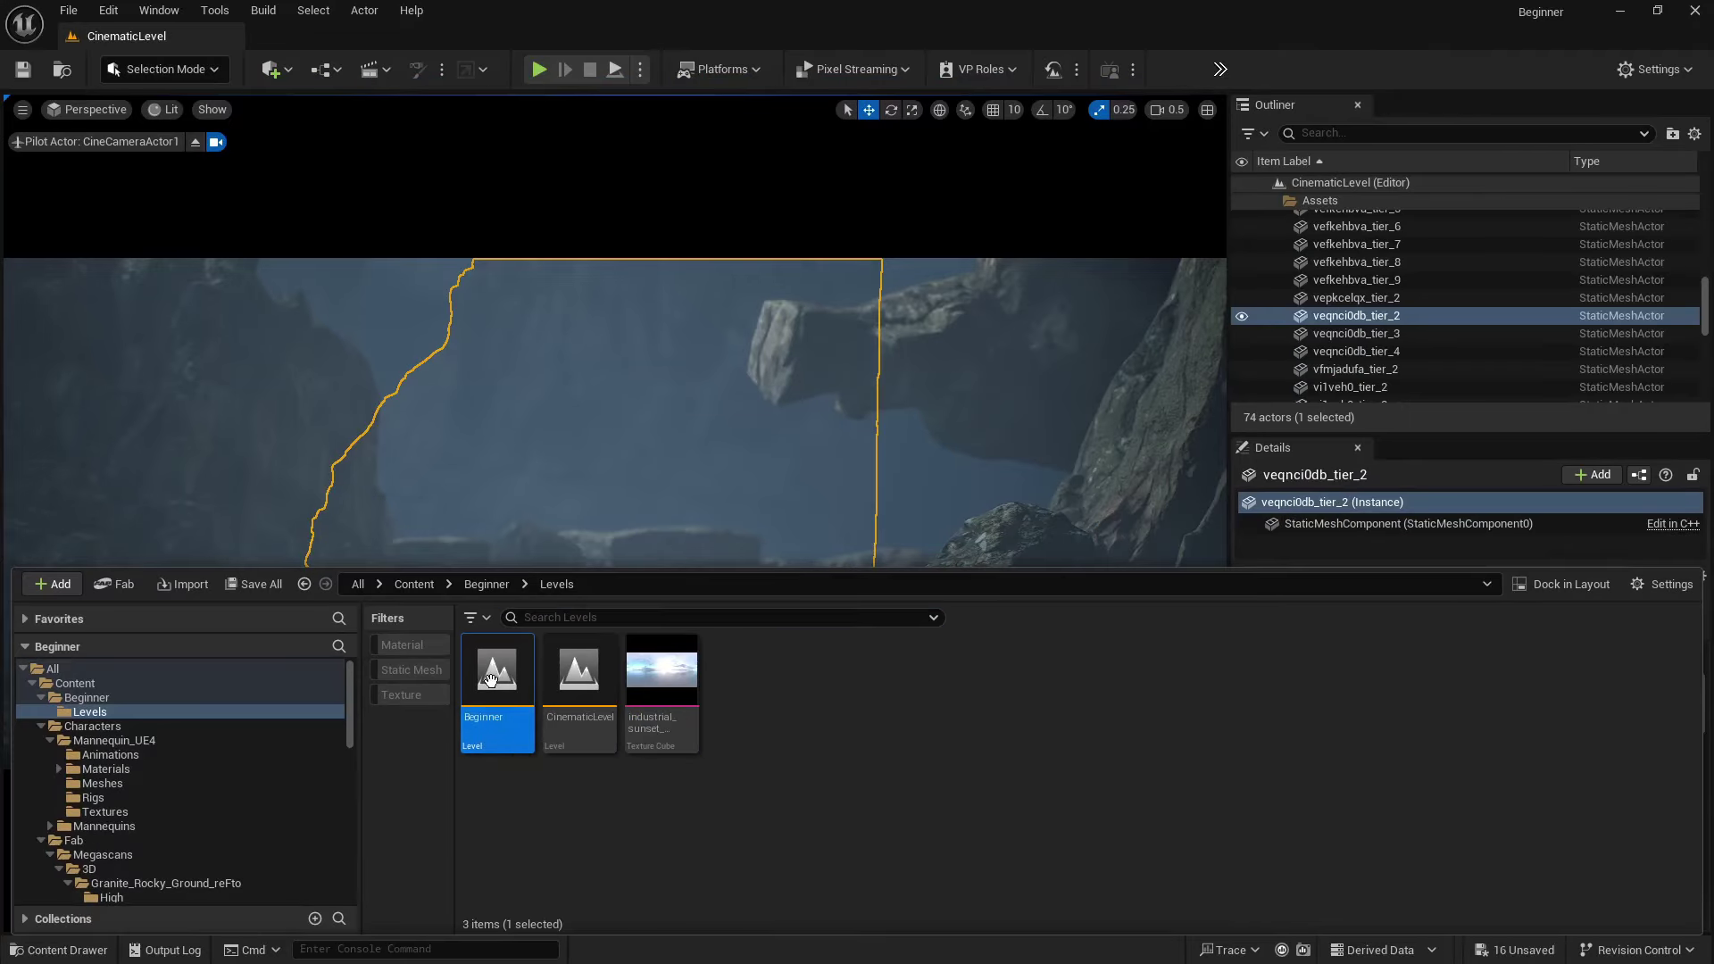
- Hide the Lighting folder, CineCameraActor, DirectionalLight2, ExponentialHeightFog2 and HDRIBackdrop, and show the Lighting folder's actors again
click(930, 698)
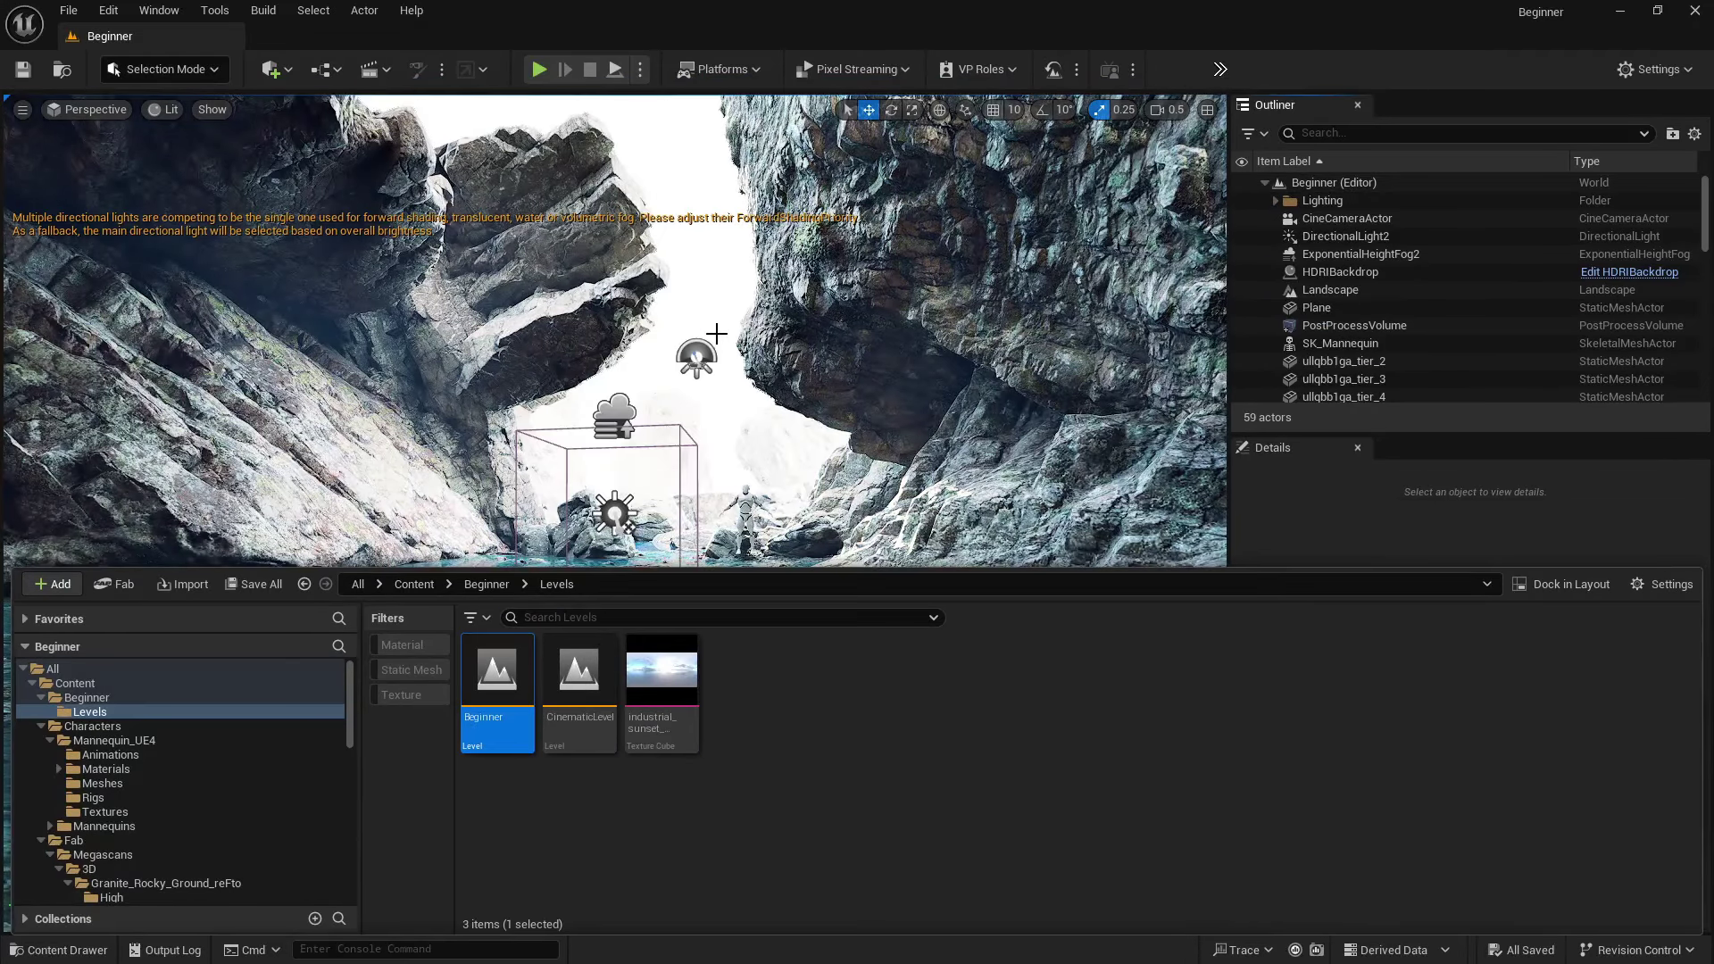
click(1242, 201)
click(1242, 218)
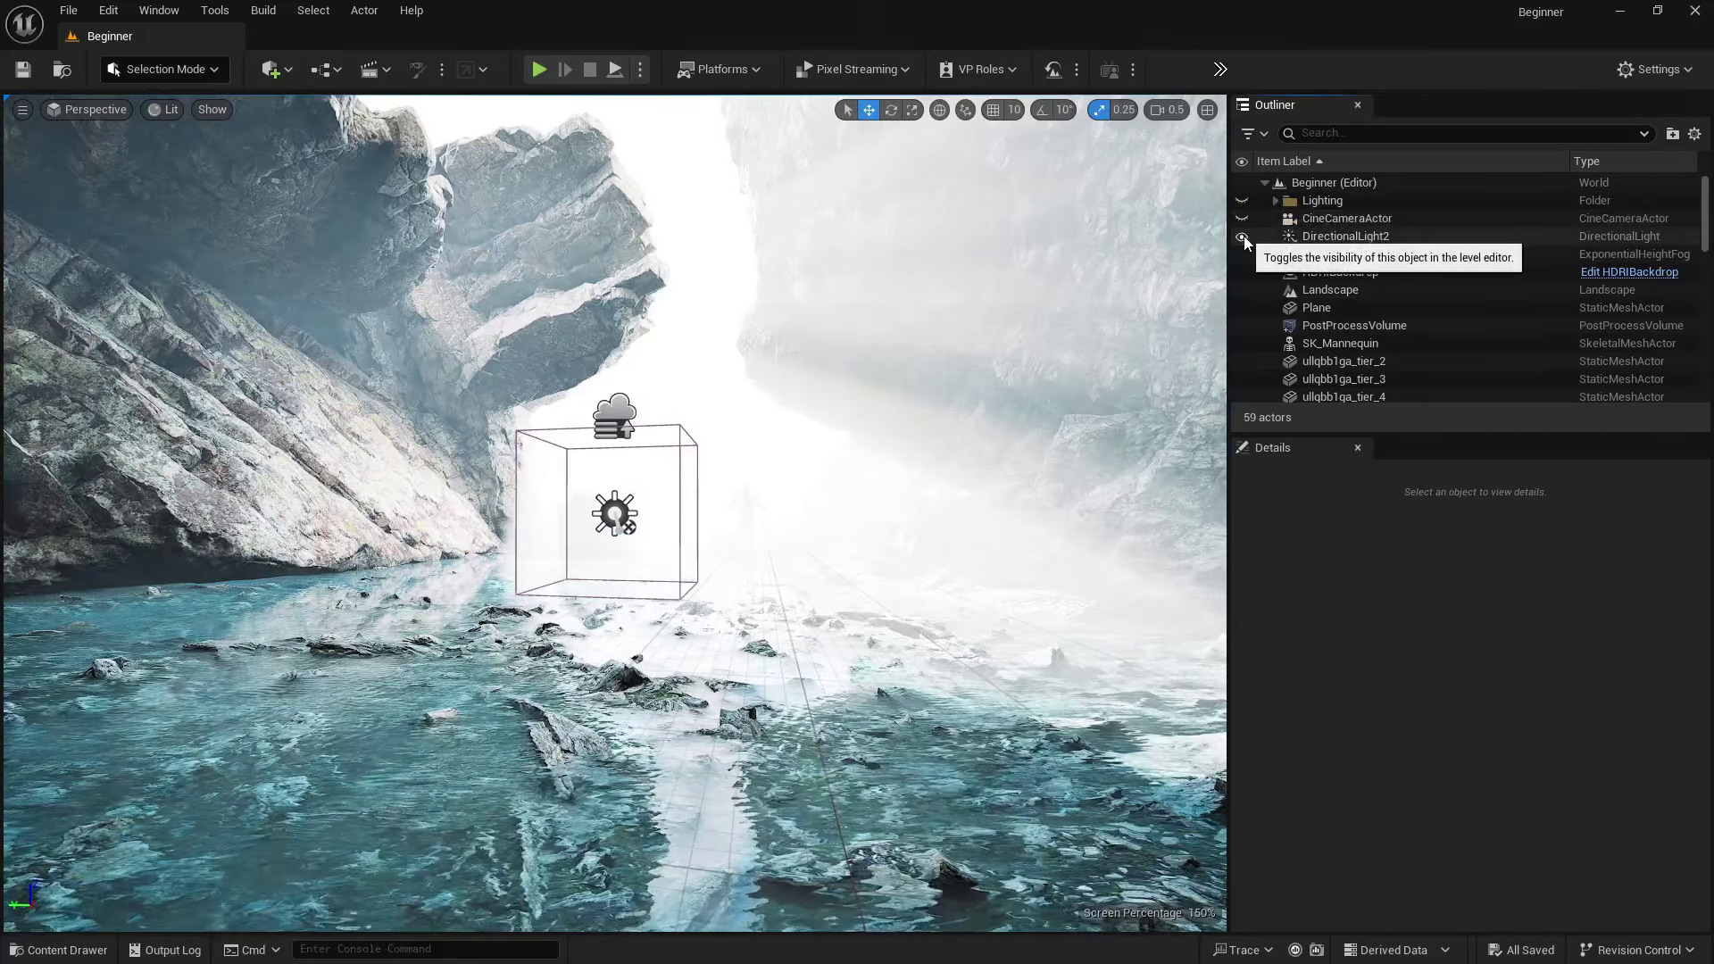
click(1242, 237)
click(1242, 254)
click(1243, 272)
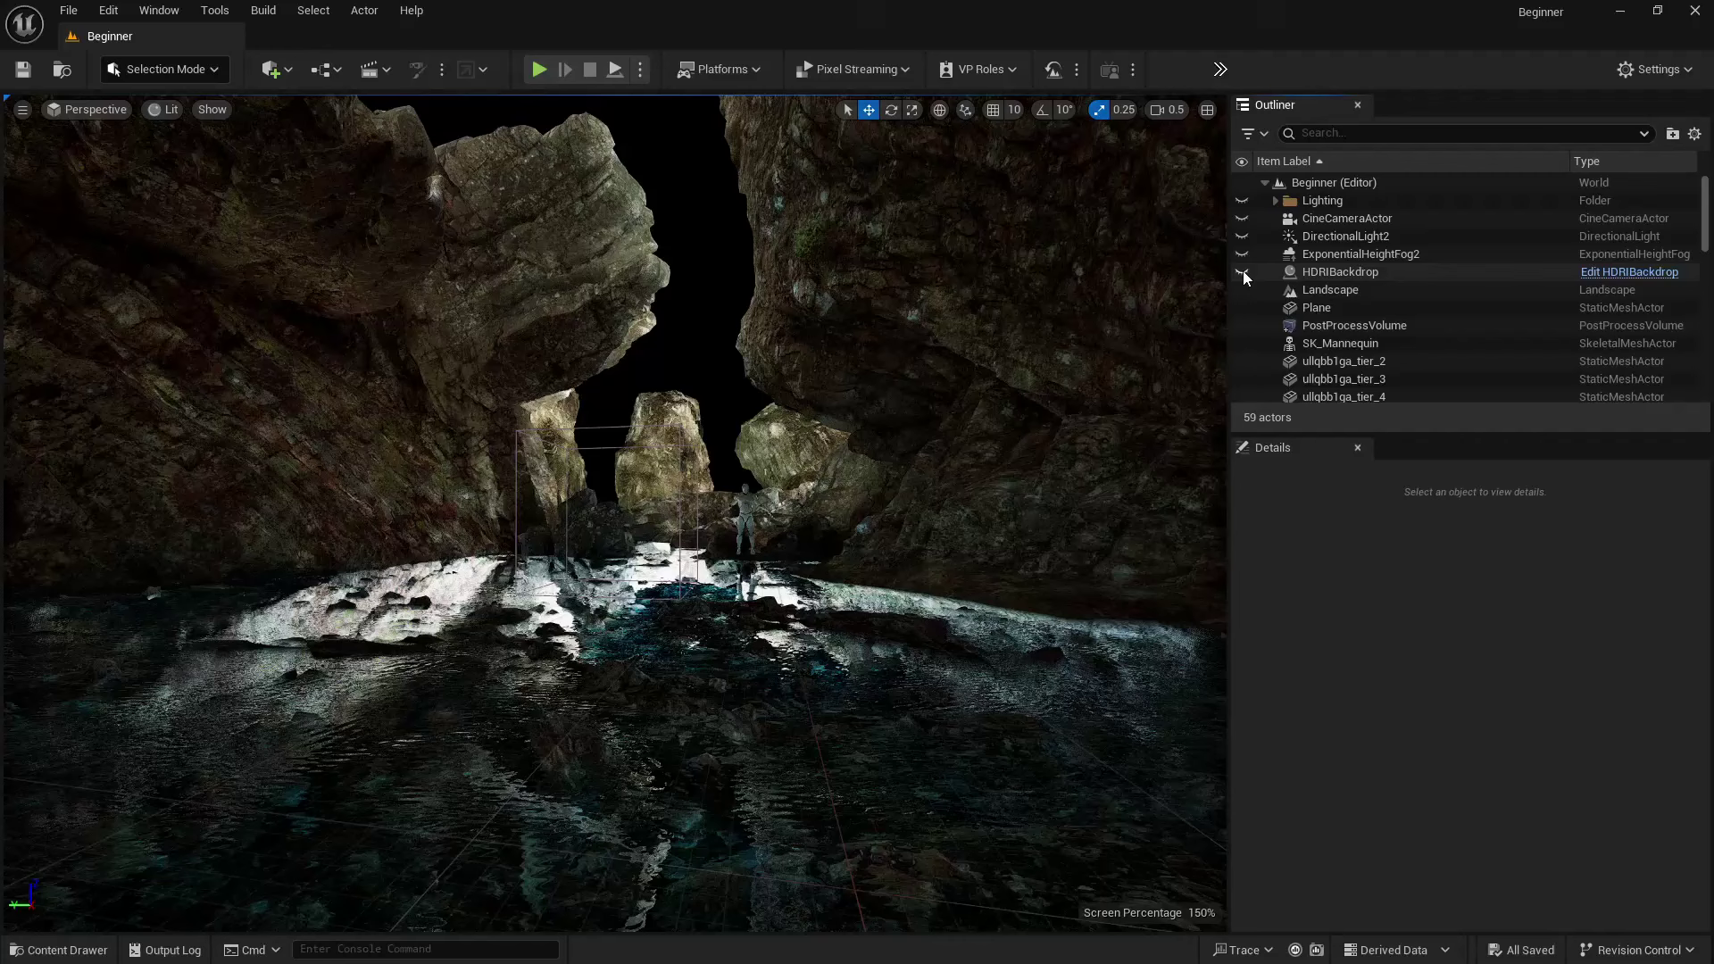
click(1241, 202)
click(1273, 200)
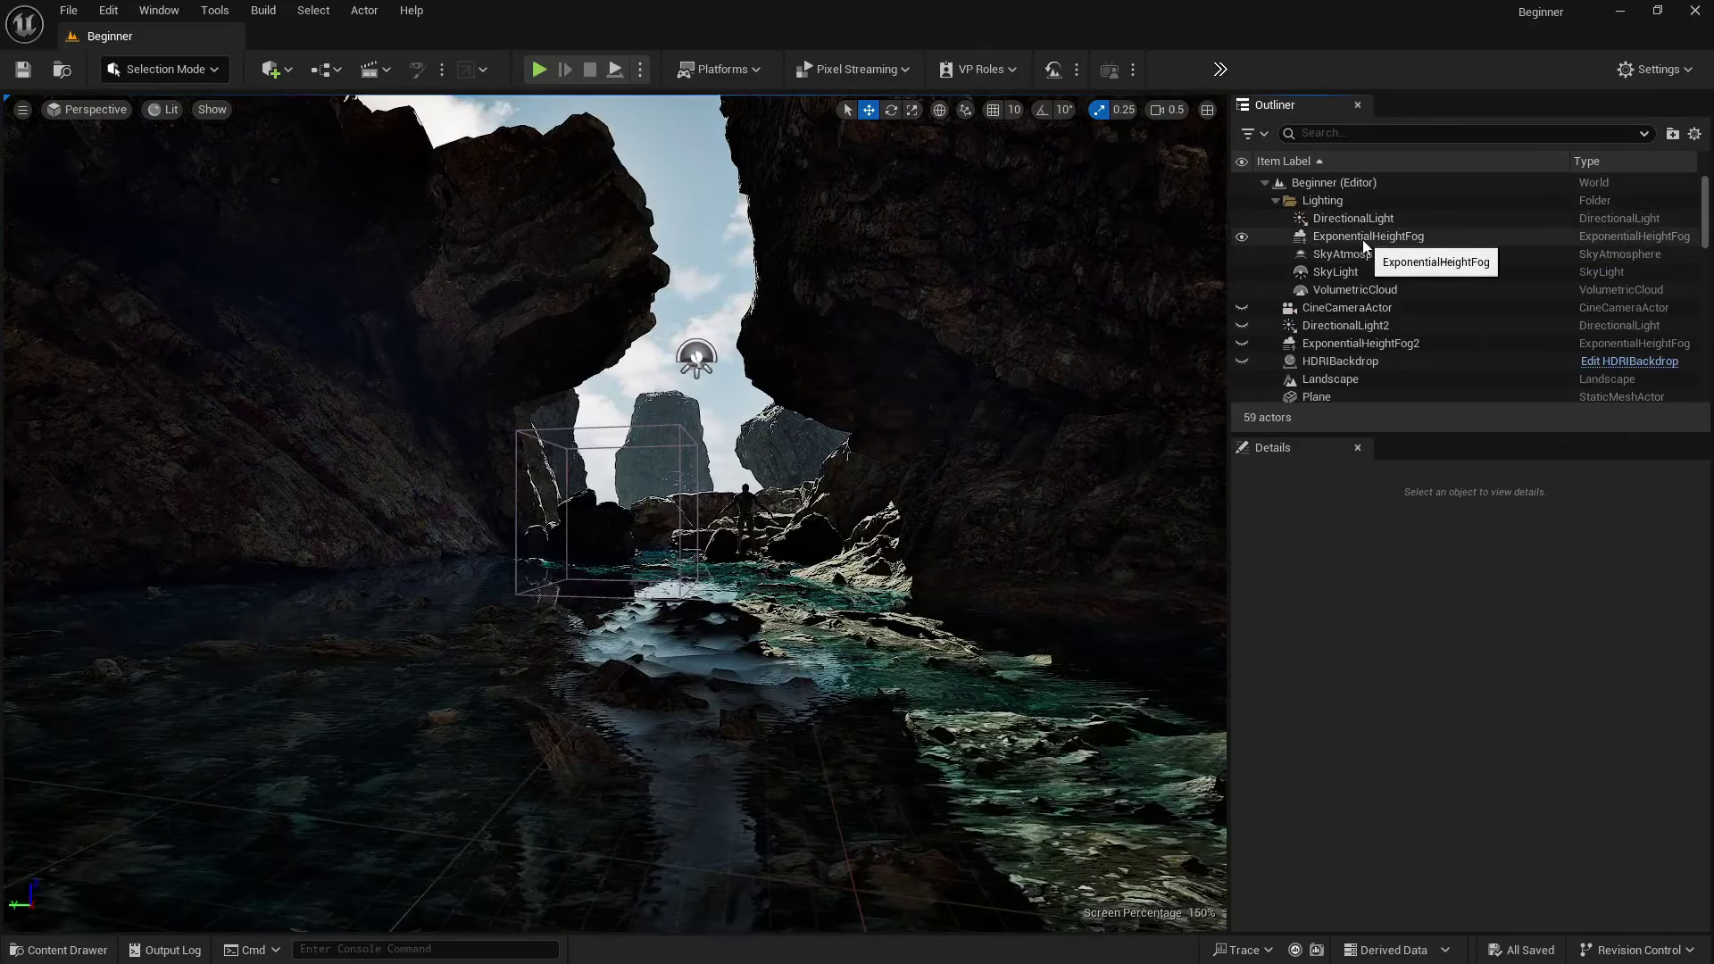
- Hide the Lighting folder and show HDRIBackdrop, ExponentialHeightFog2 and DirectionalLight2 to compare the second lighting setup
click(1242, 200)
click(1240, 360)
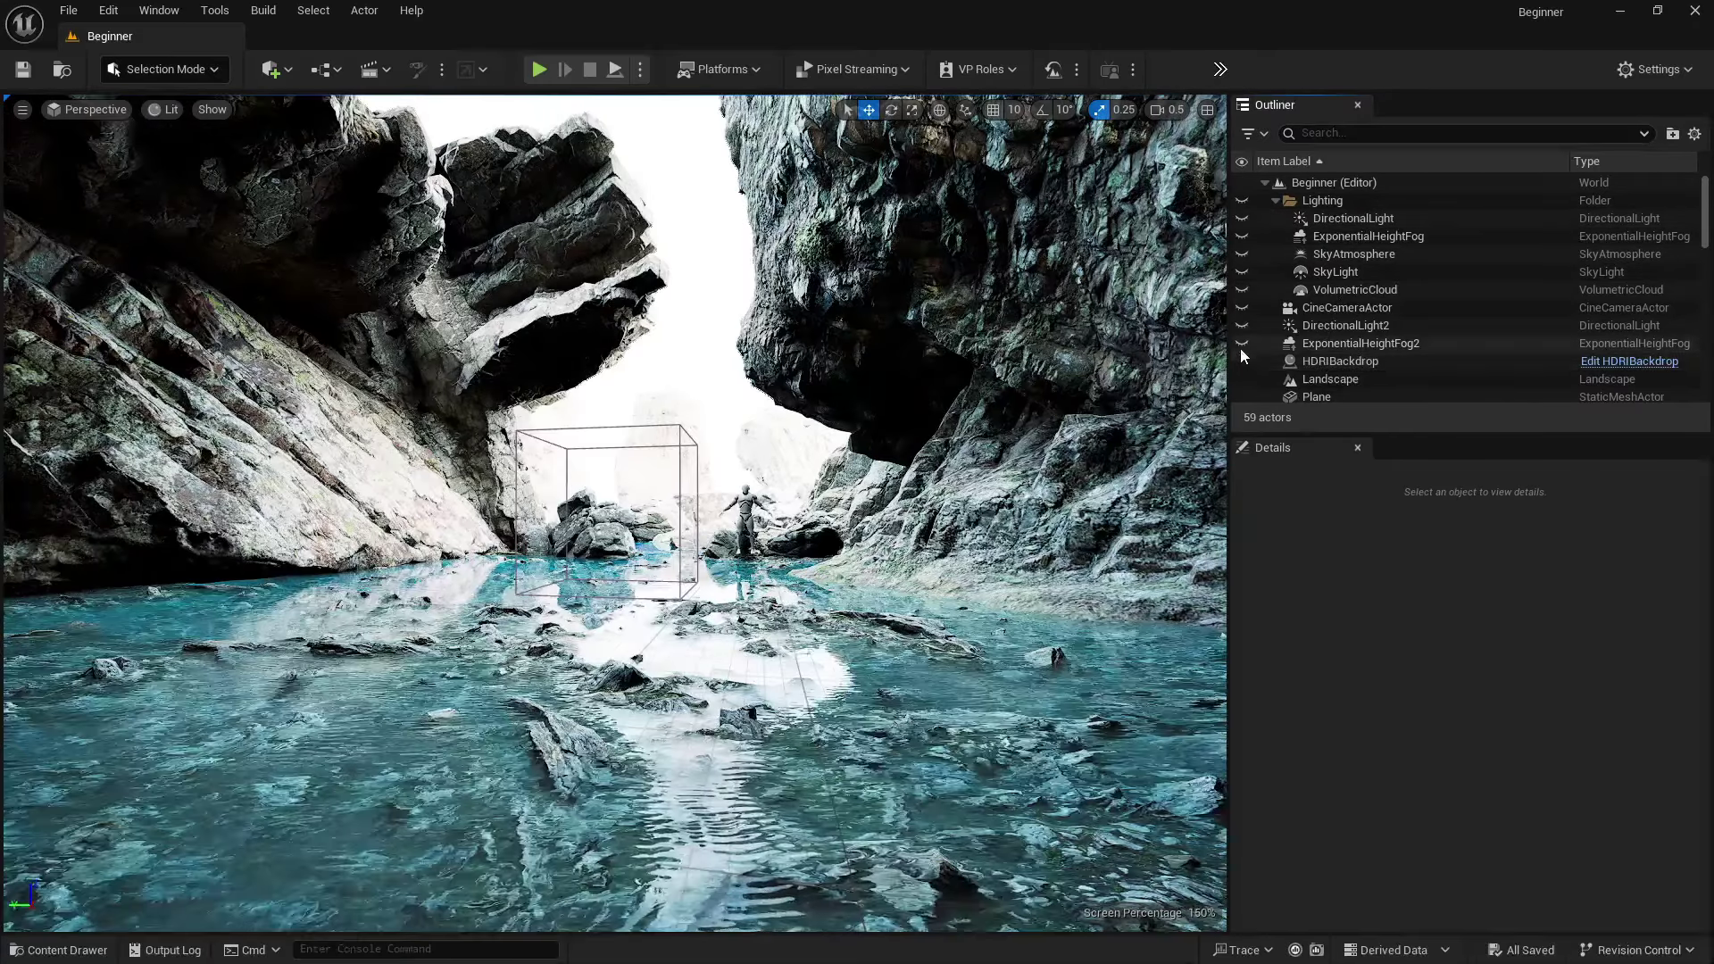
click(1240, 343)
click(1241, 325)
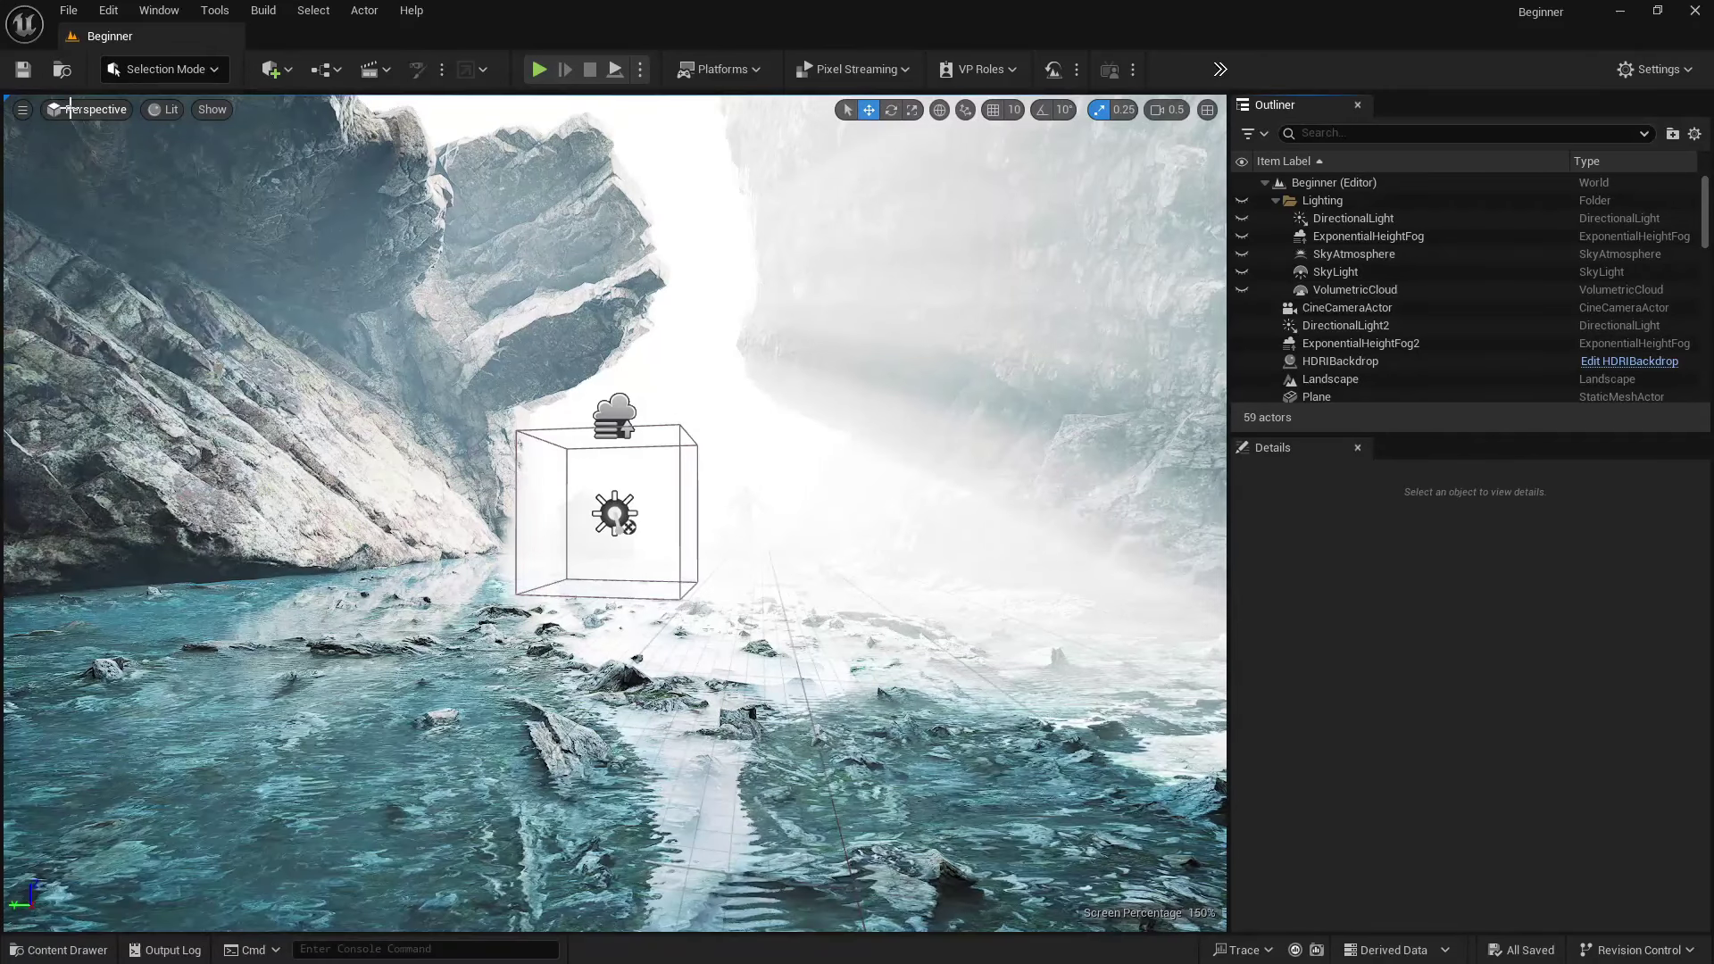
- Switch the viewport to CineCameraActor and check the level's actor list
click(87, 109)
click(98, 332)
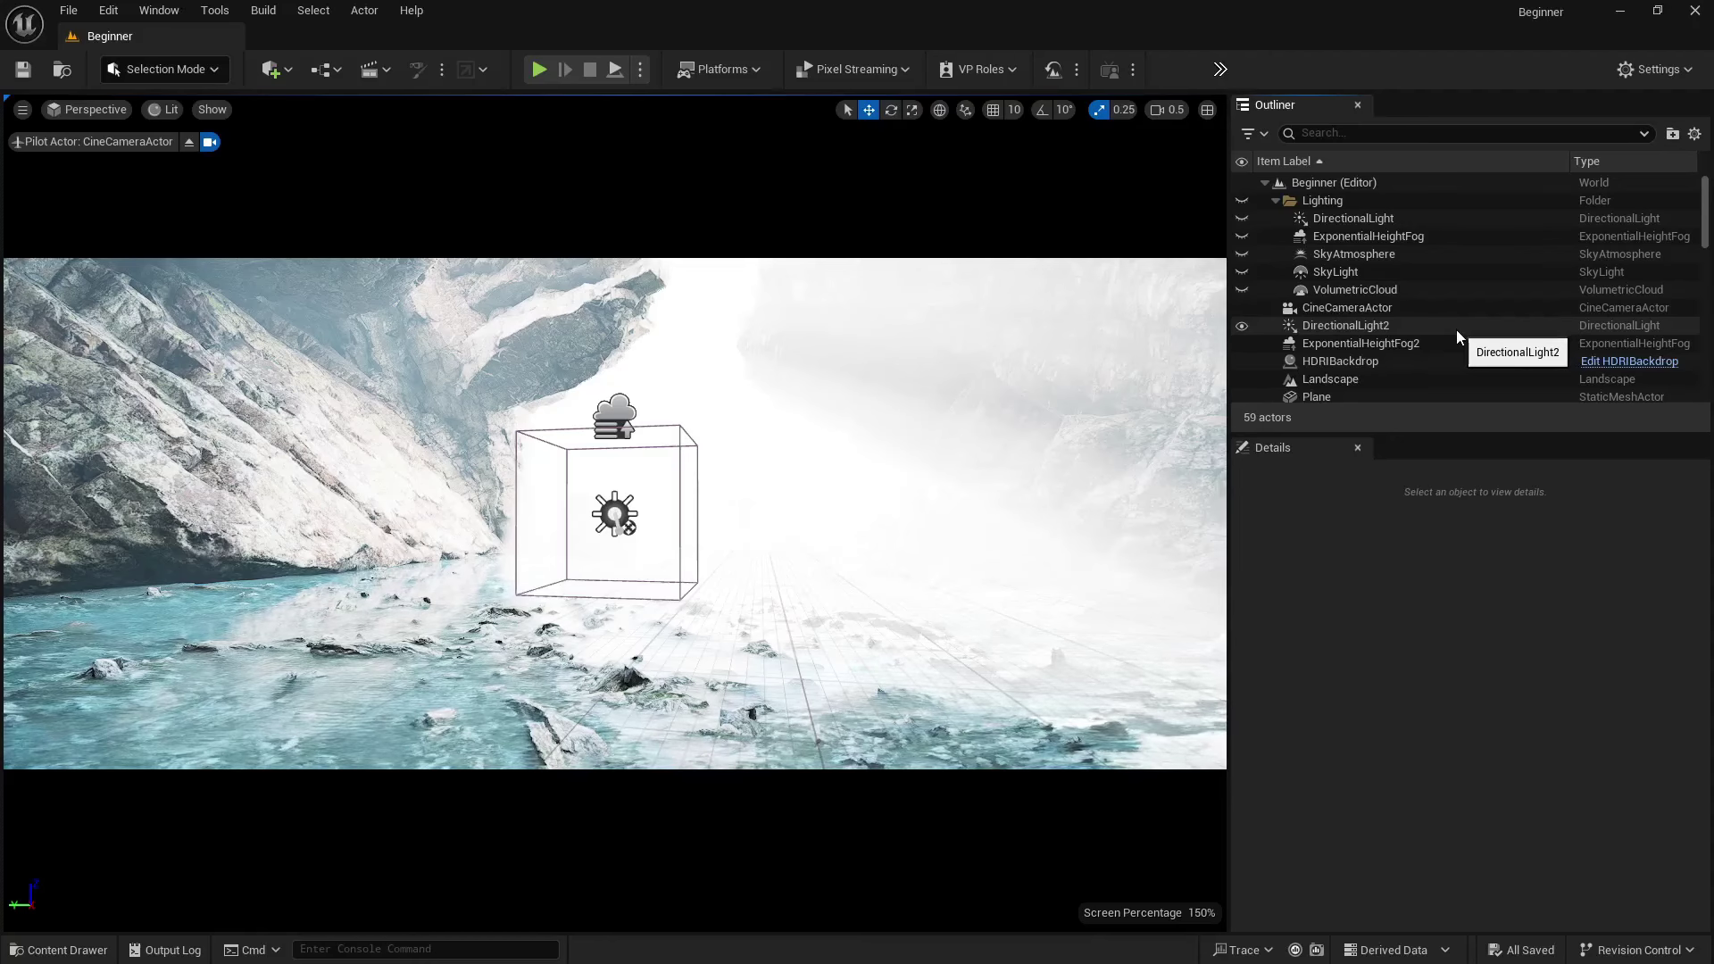
scroll(1455, 329, down, 3)
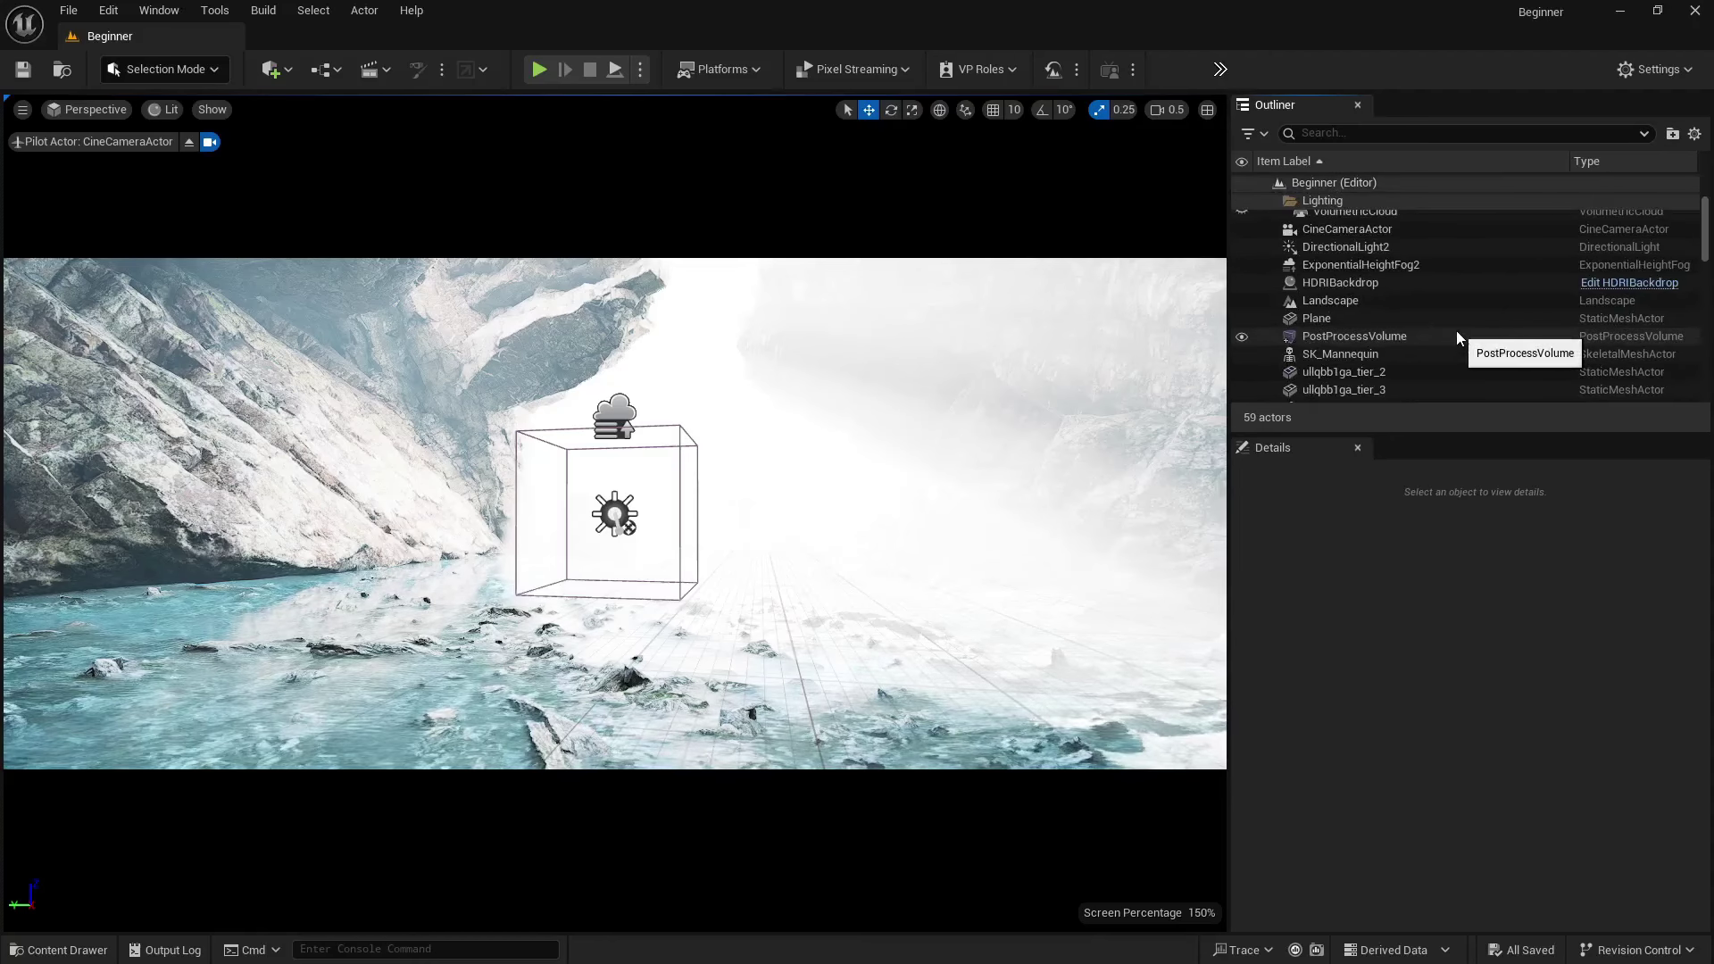
scroll(1370, 314, up, 2)
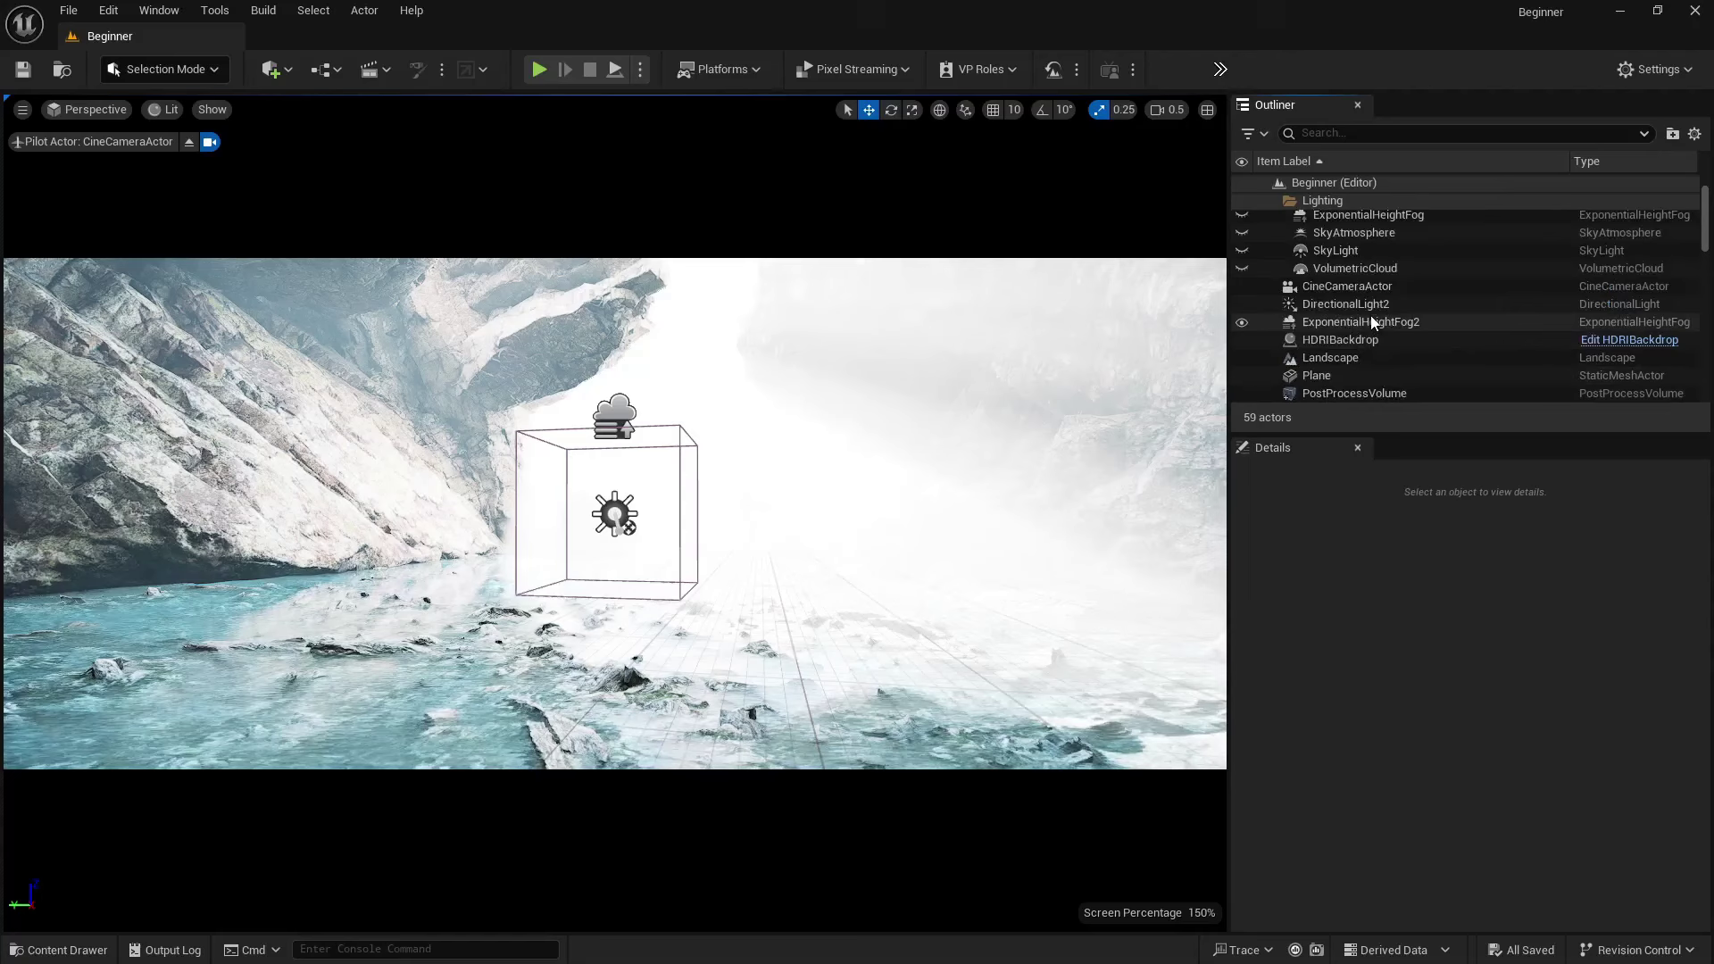
scroll(1369, 314, up, 1)
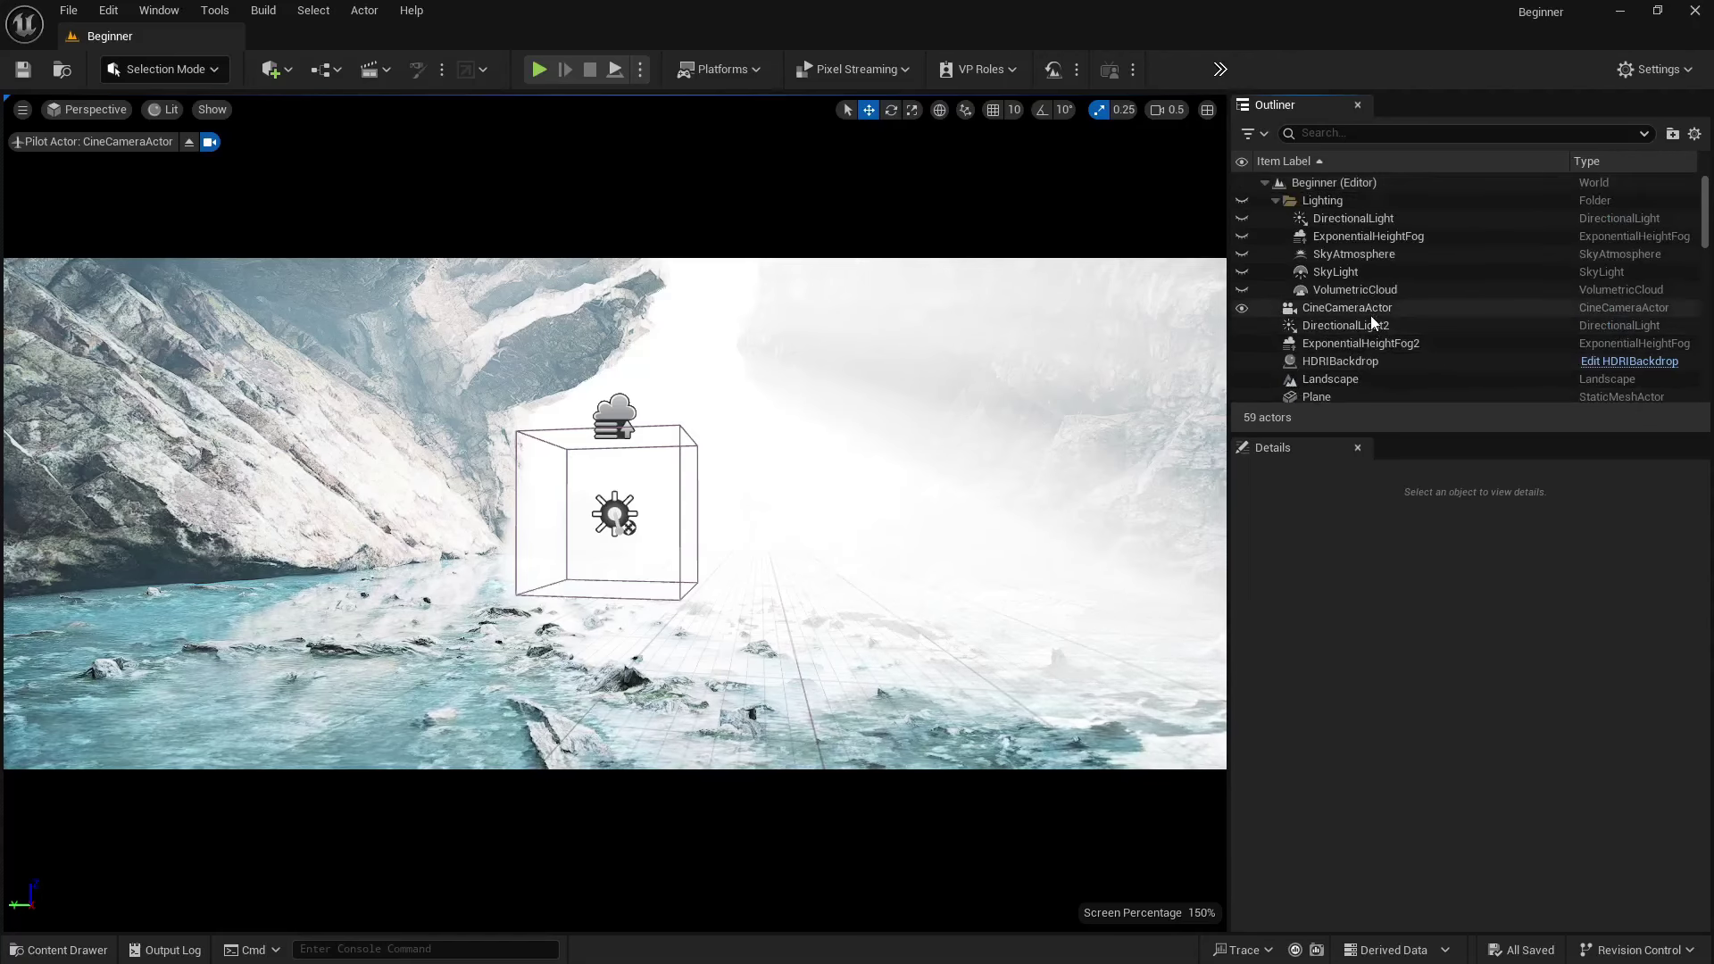
- Show the Lighting folder and hide DirectionalLight2, ExponentialHeightFog2 and HDRIBackdrop
click(1241, 199)
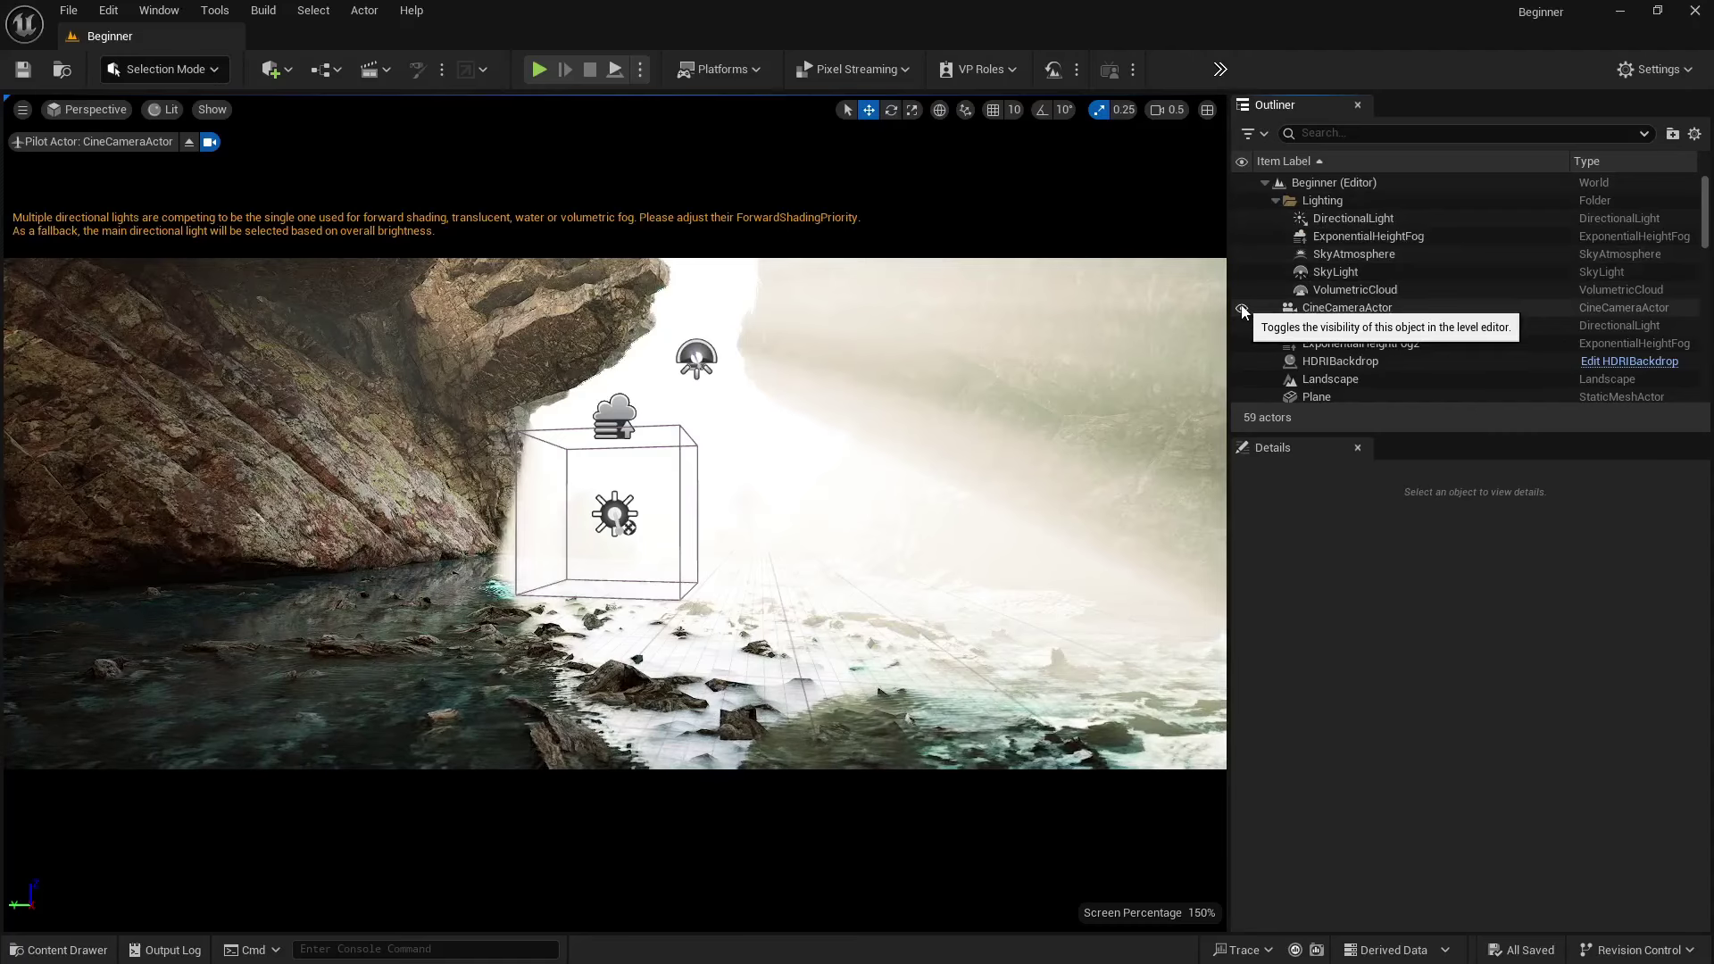
click(1241, 325)
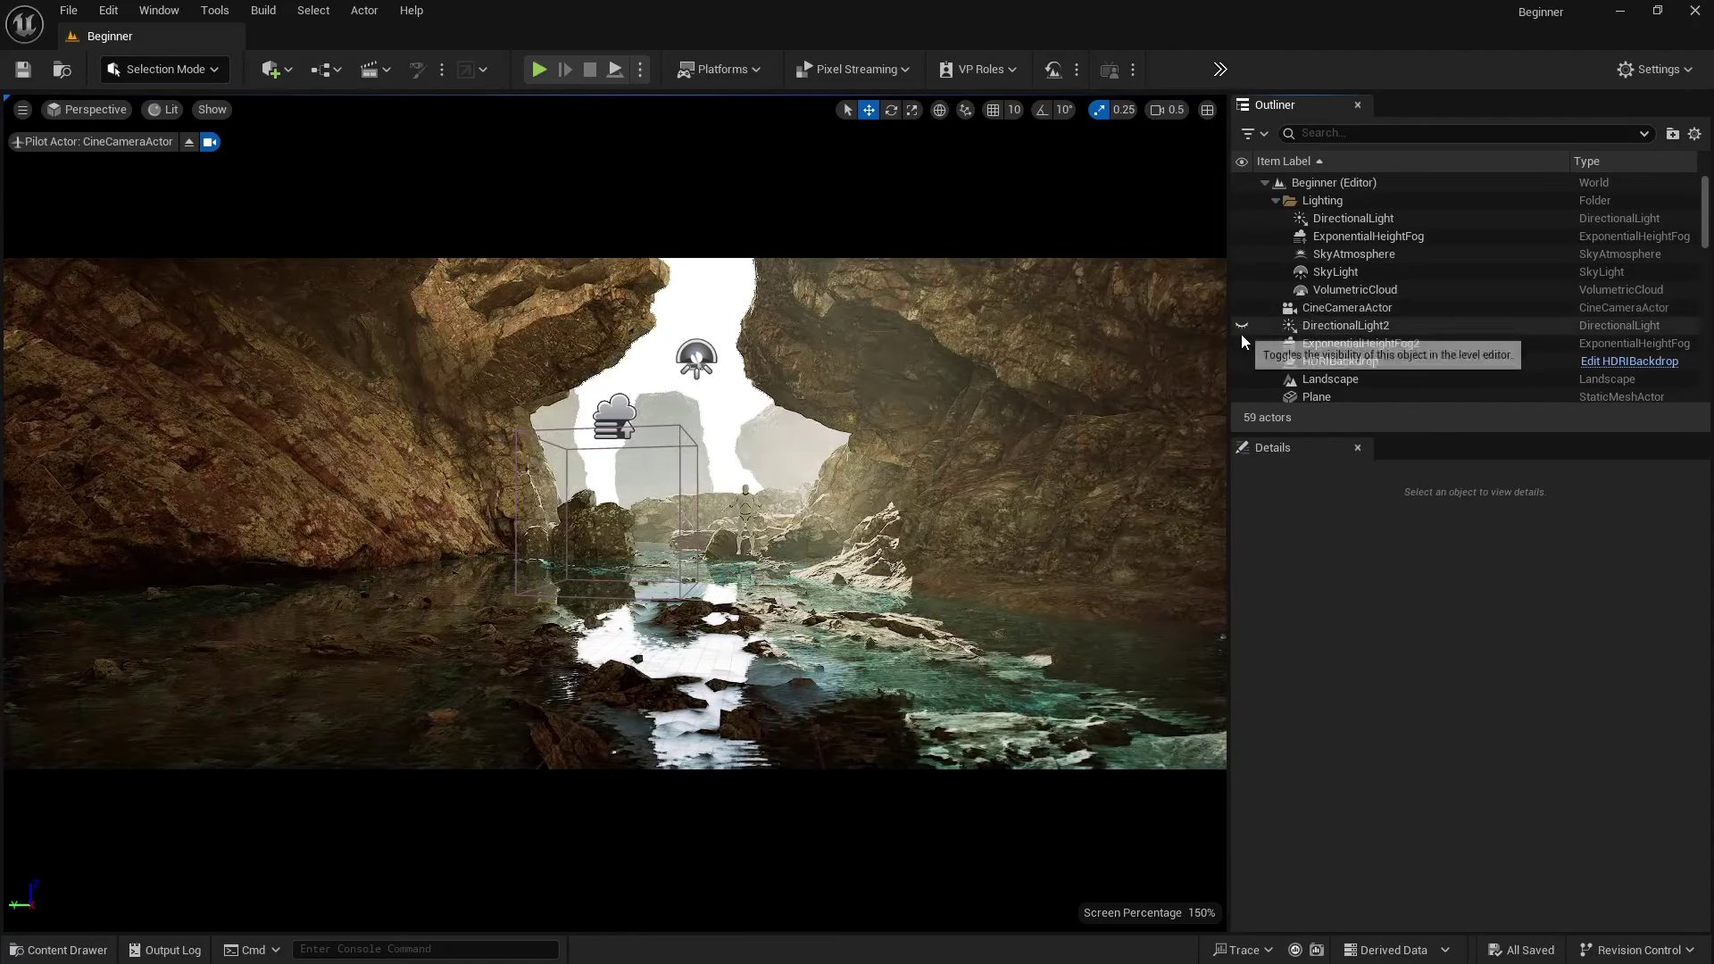
click(1241, 343)
click(1242, 361)
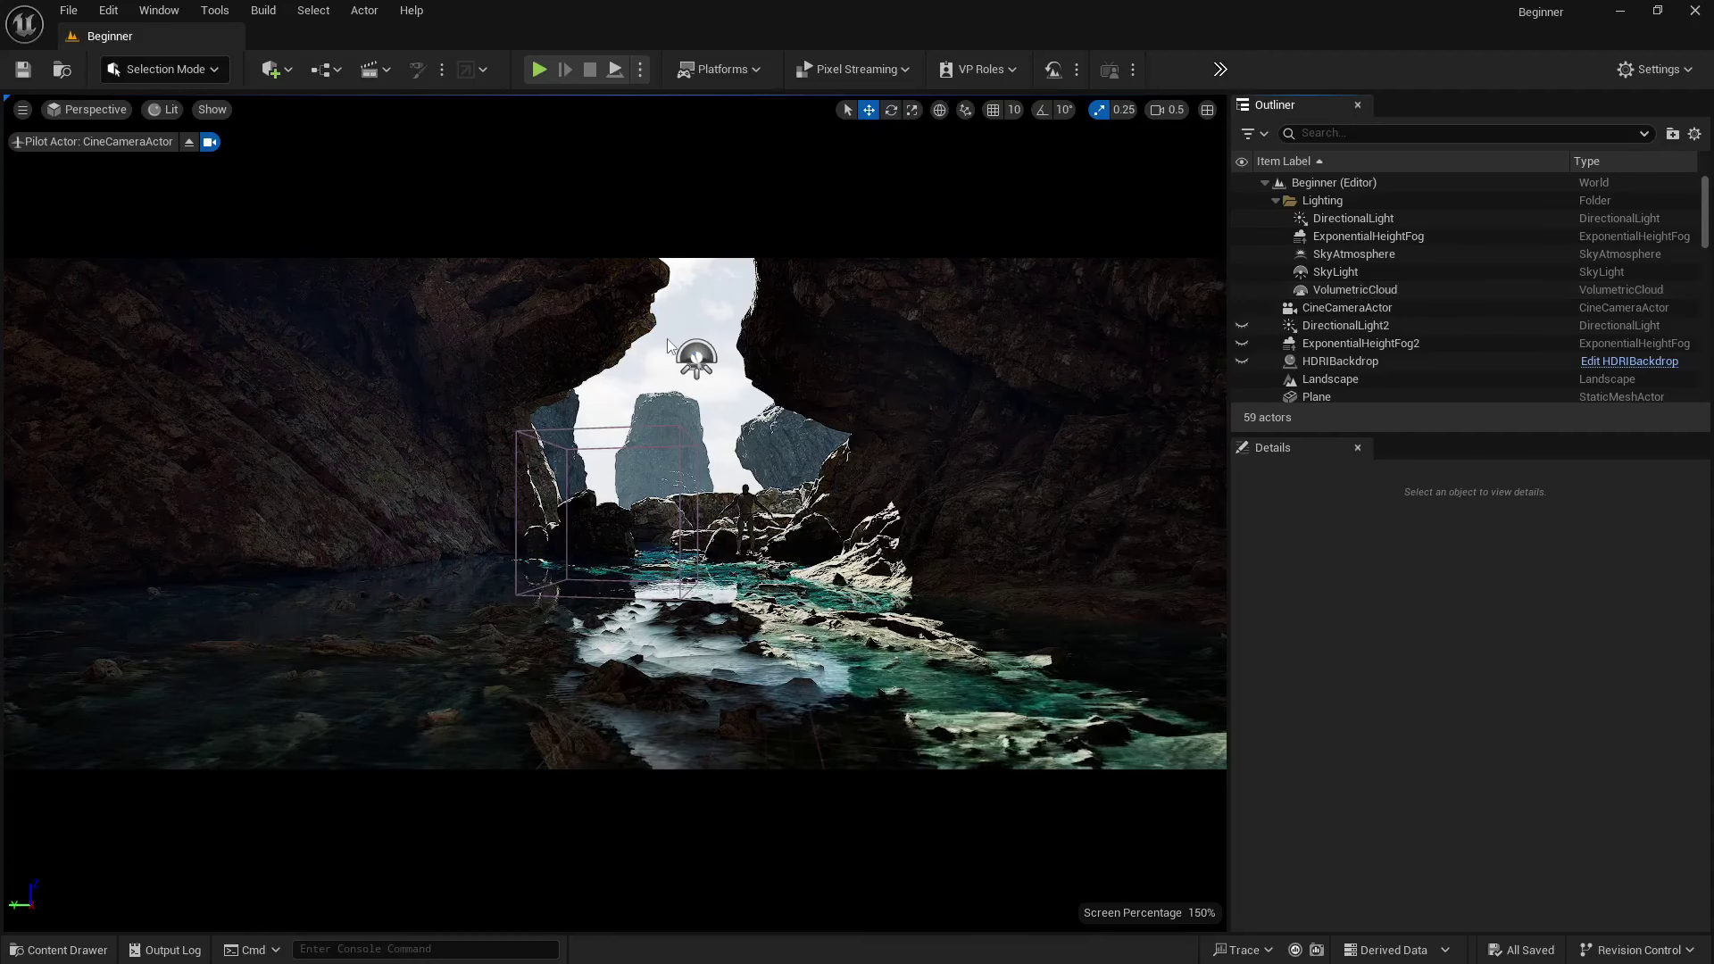
- Turn on game view to hide the viewport icons and slightly rotate the sun light
key(g)
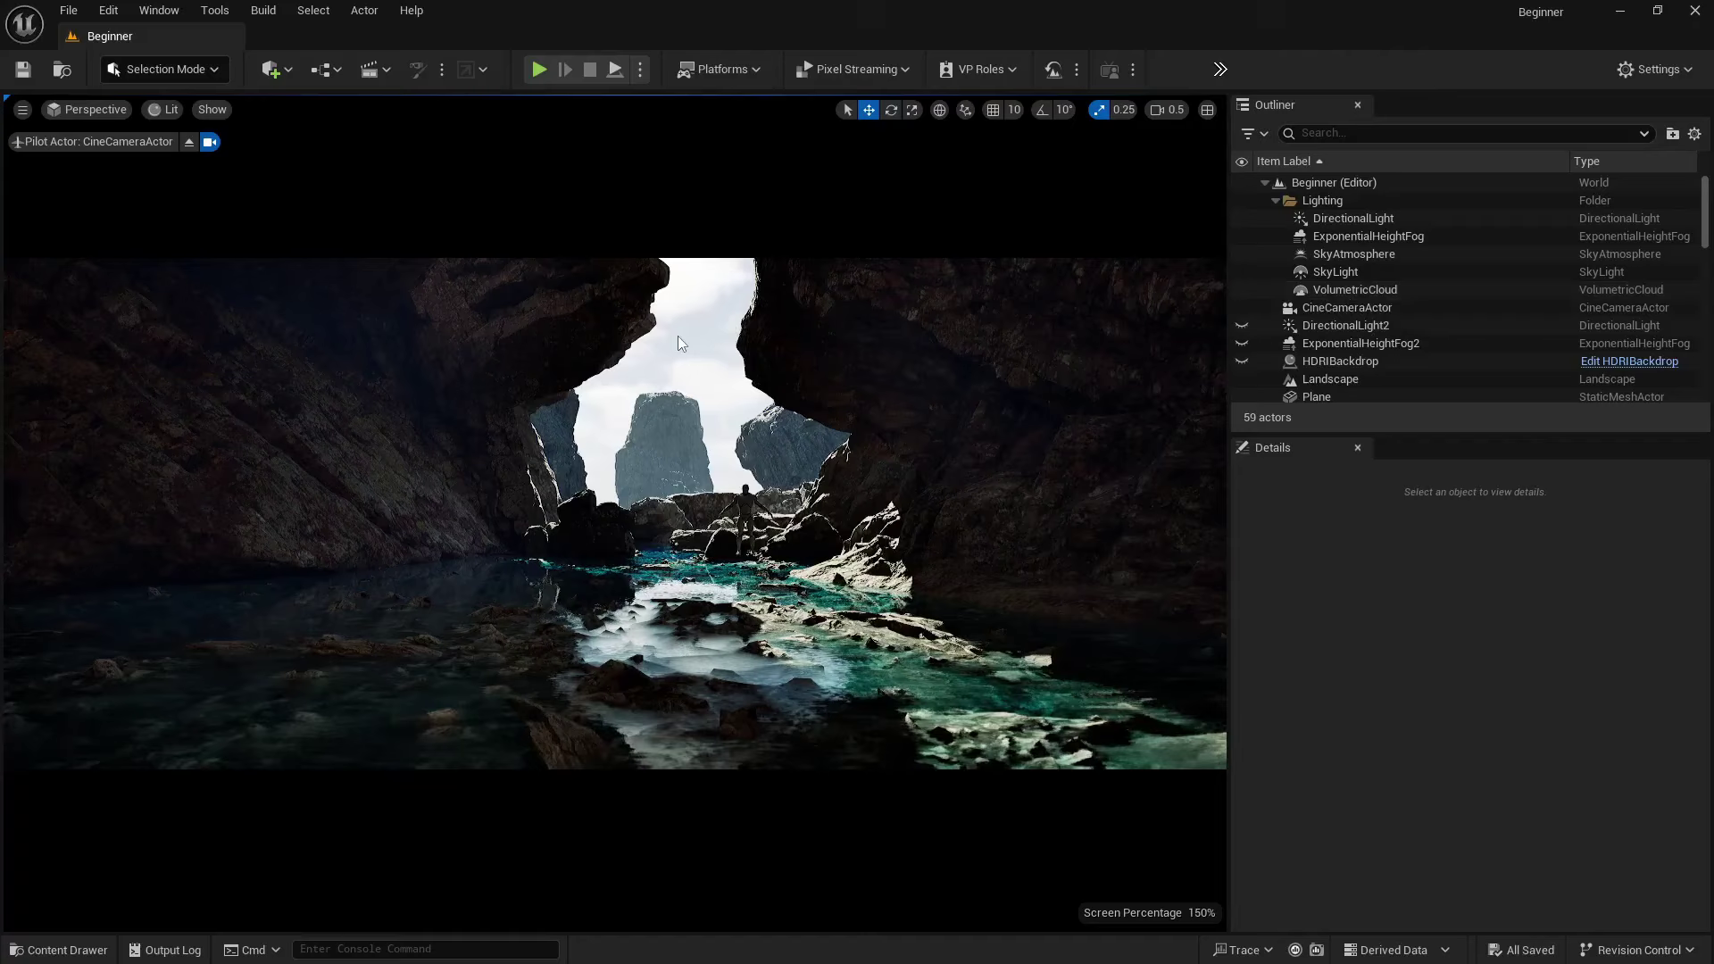
key(ctrl+l)
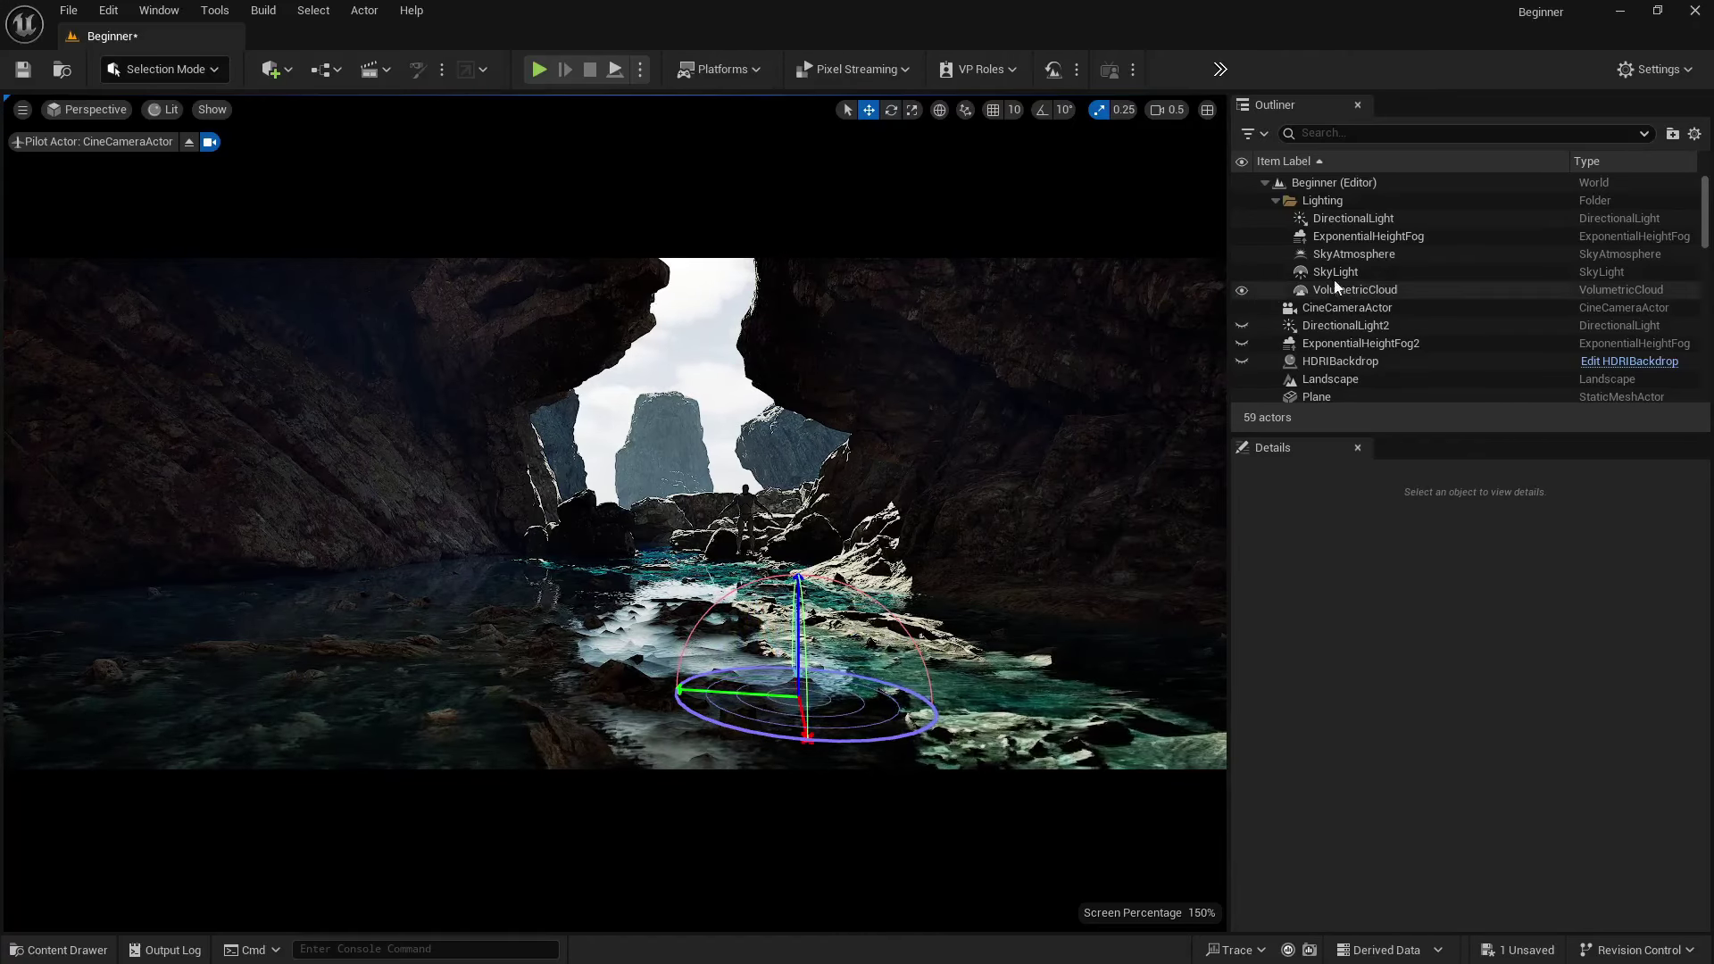
- Delete DirectionalLight2, ExponentialHeightFog2 and HDRIBackdrop from the Beginner level
click(1357, 327)
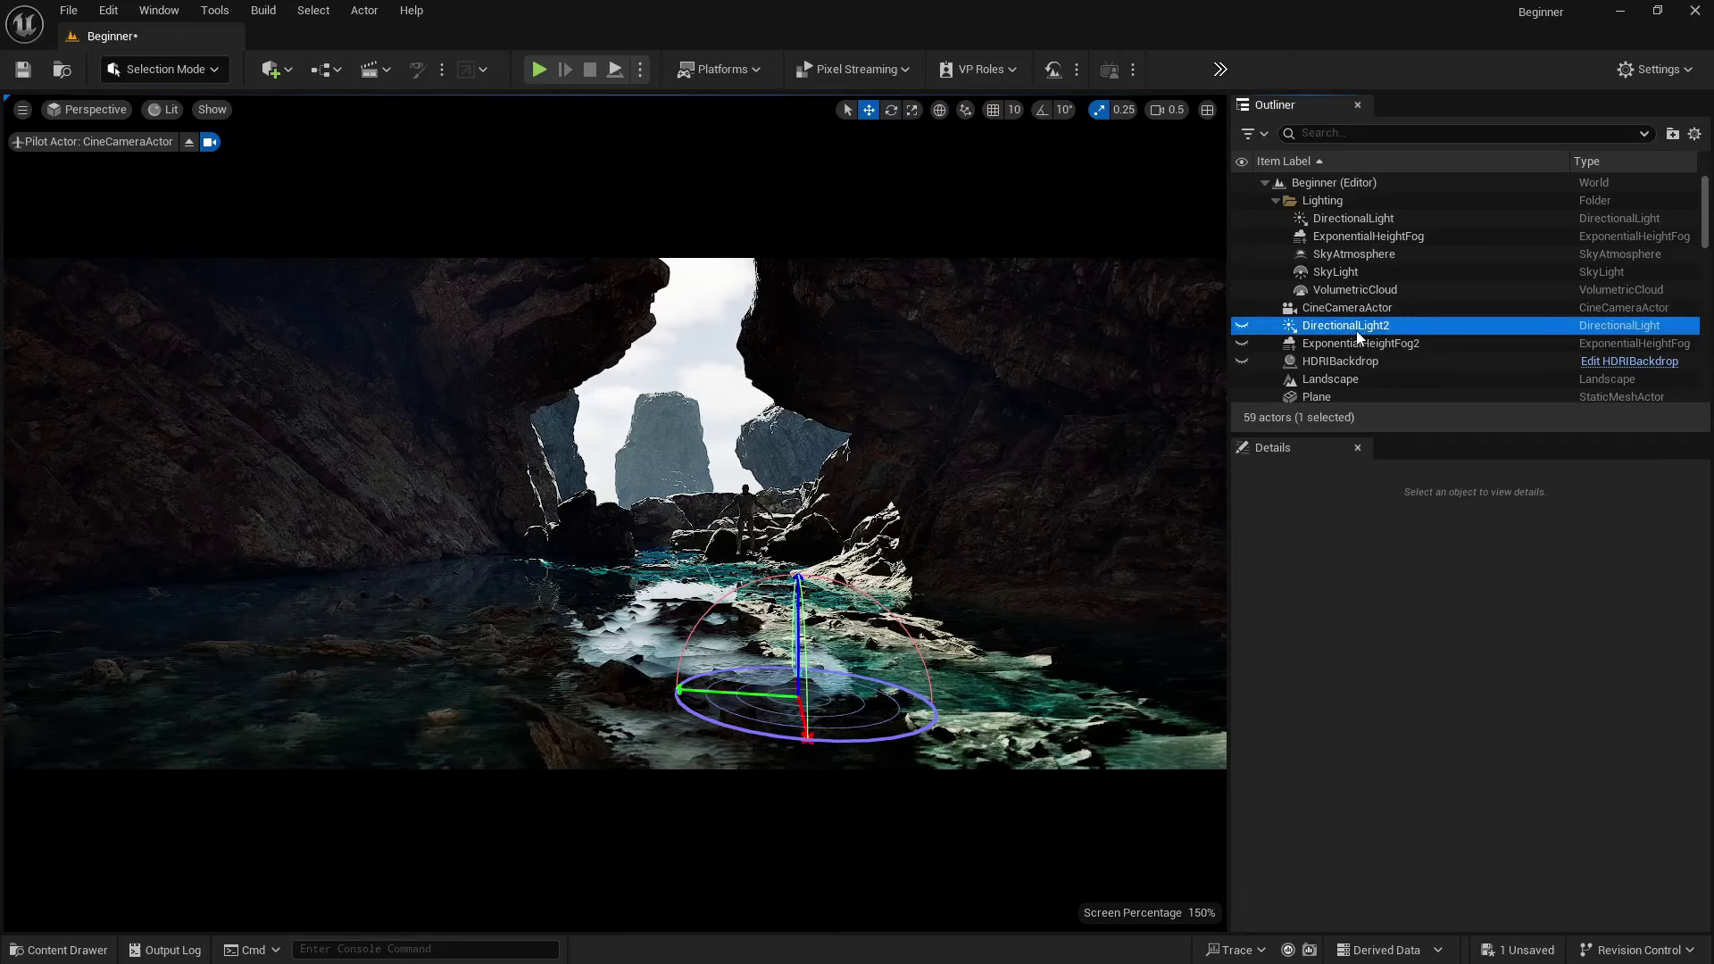
key(Delete)
click(1357, 329)
key(Delete)
click(1357, 329)
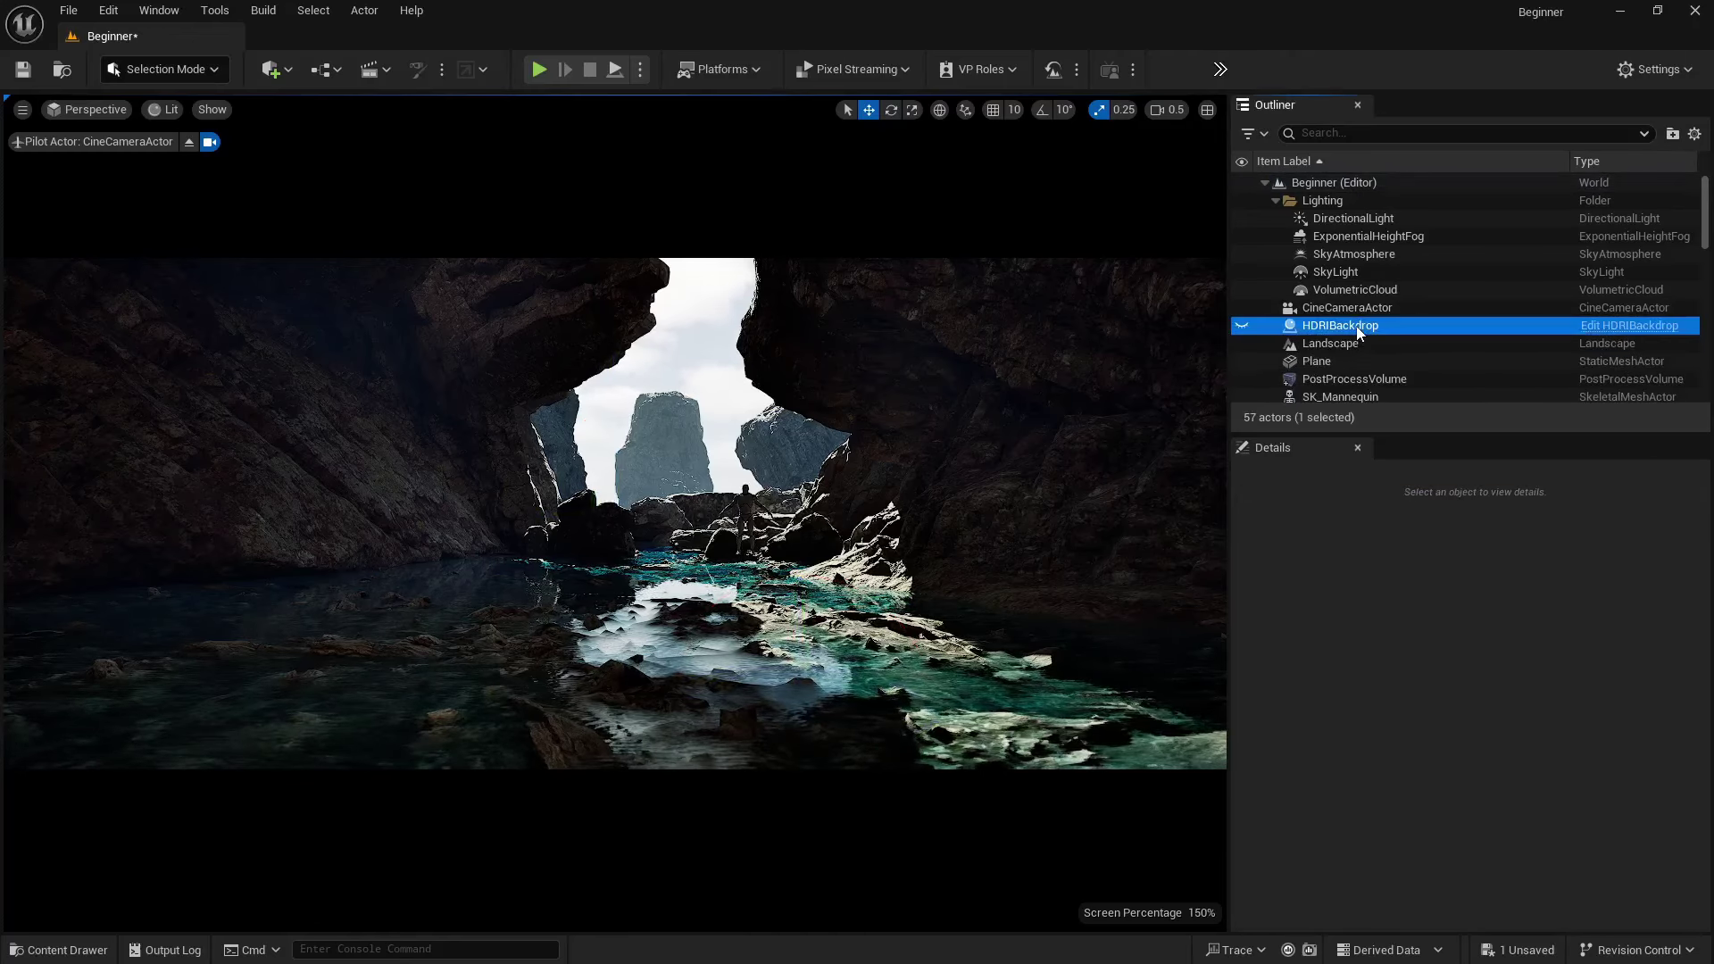
key(Delete)
scroll(1372, 334, down, 1)
scroll(1373, 334, up, 1)
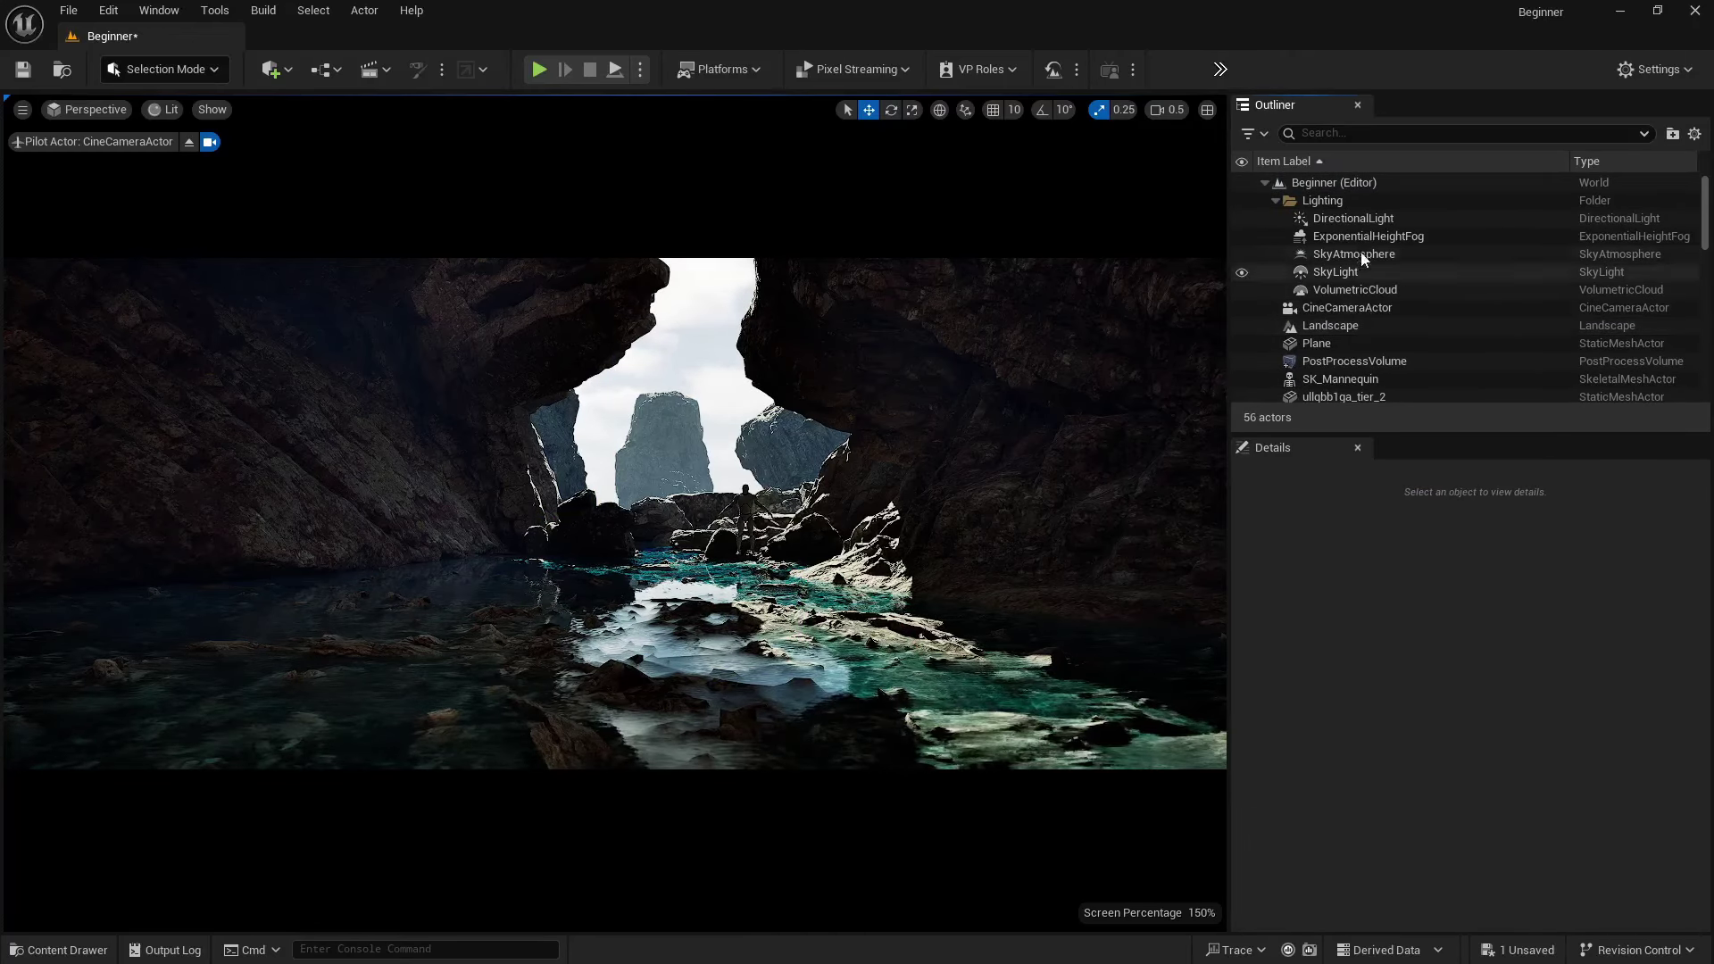
- Toggle DirectionalLight's visibility off and on to check its effect, collapse the Lighting folder and look through the actor list
click(1356, 221)
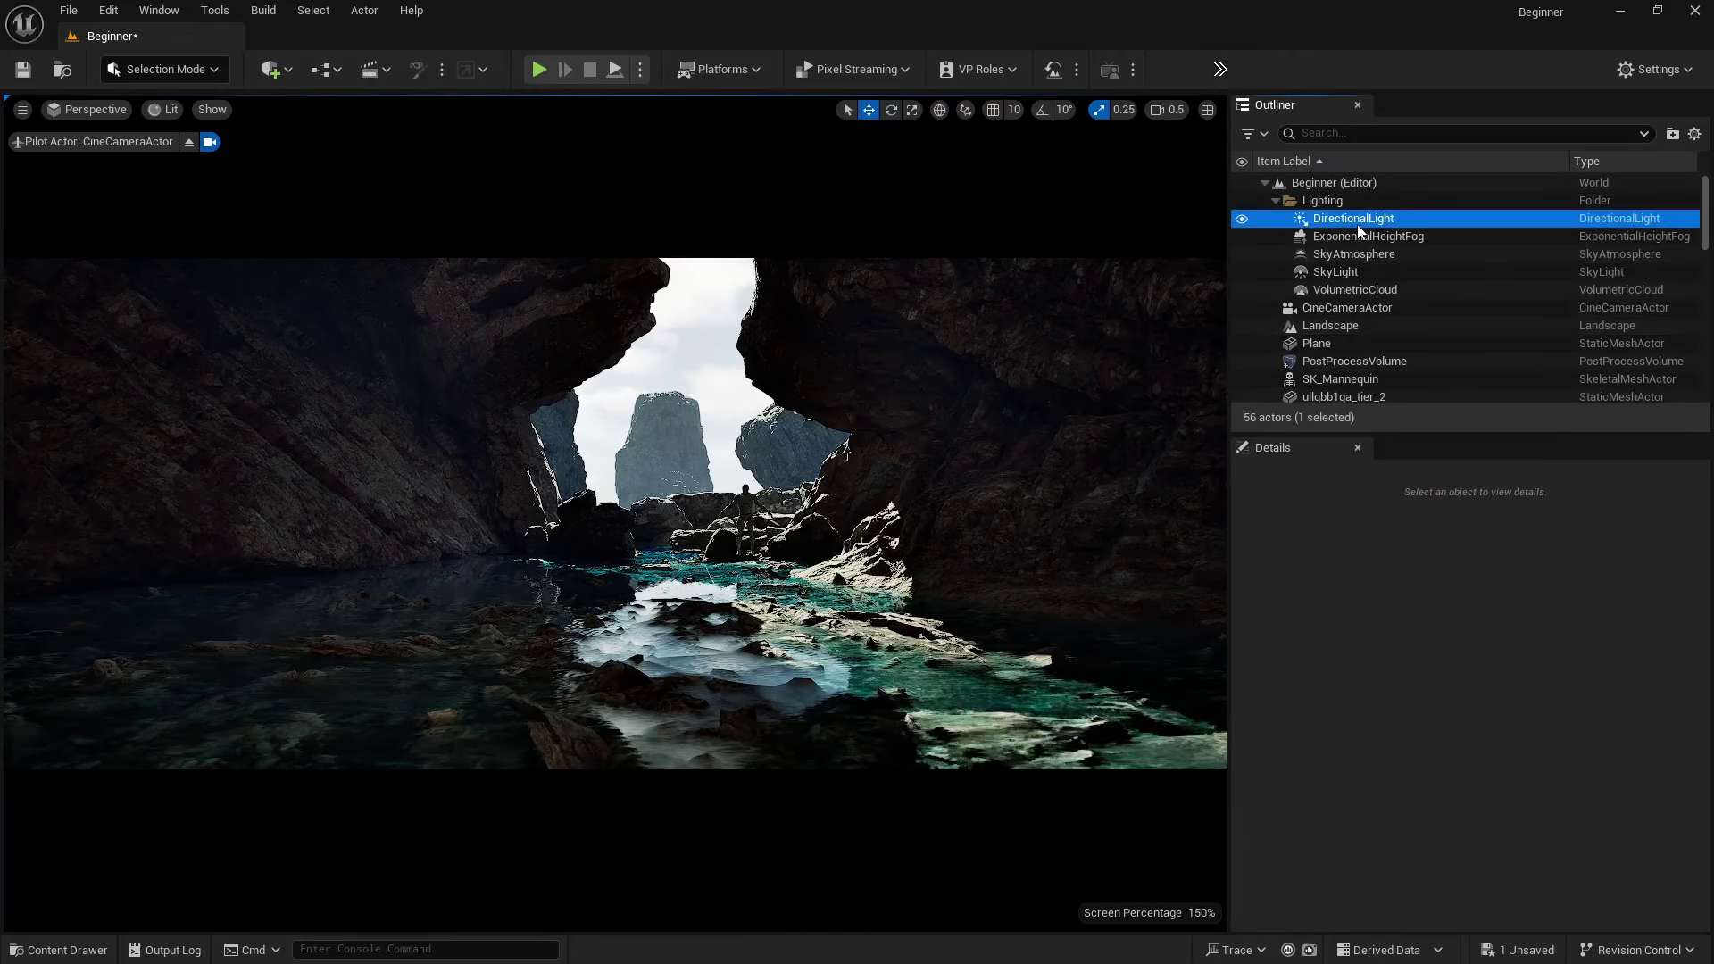
click(1241, 221)
click(1241, 220)
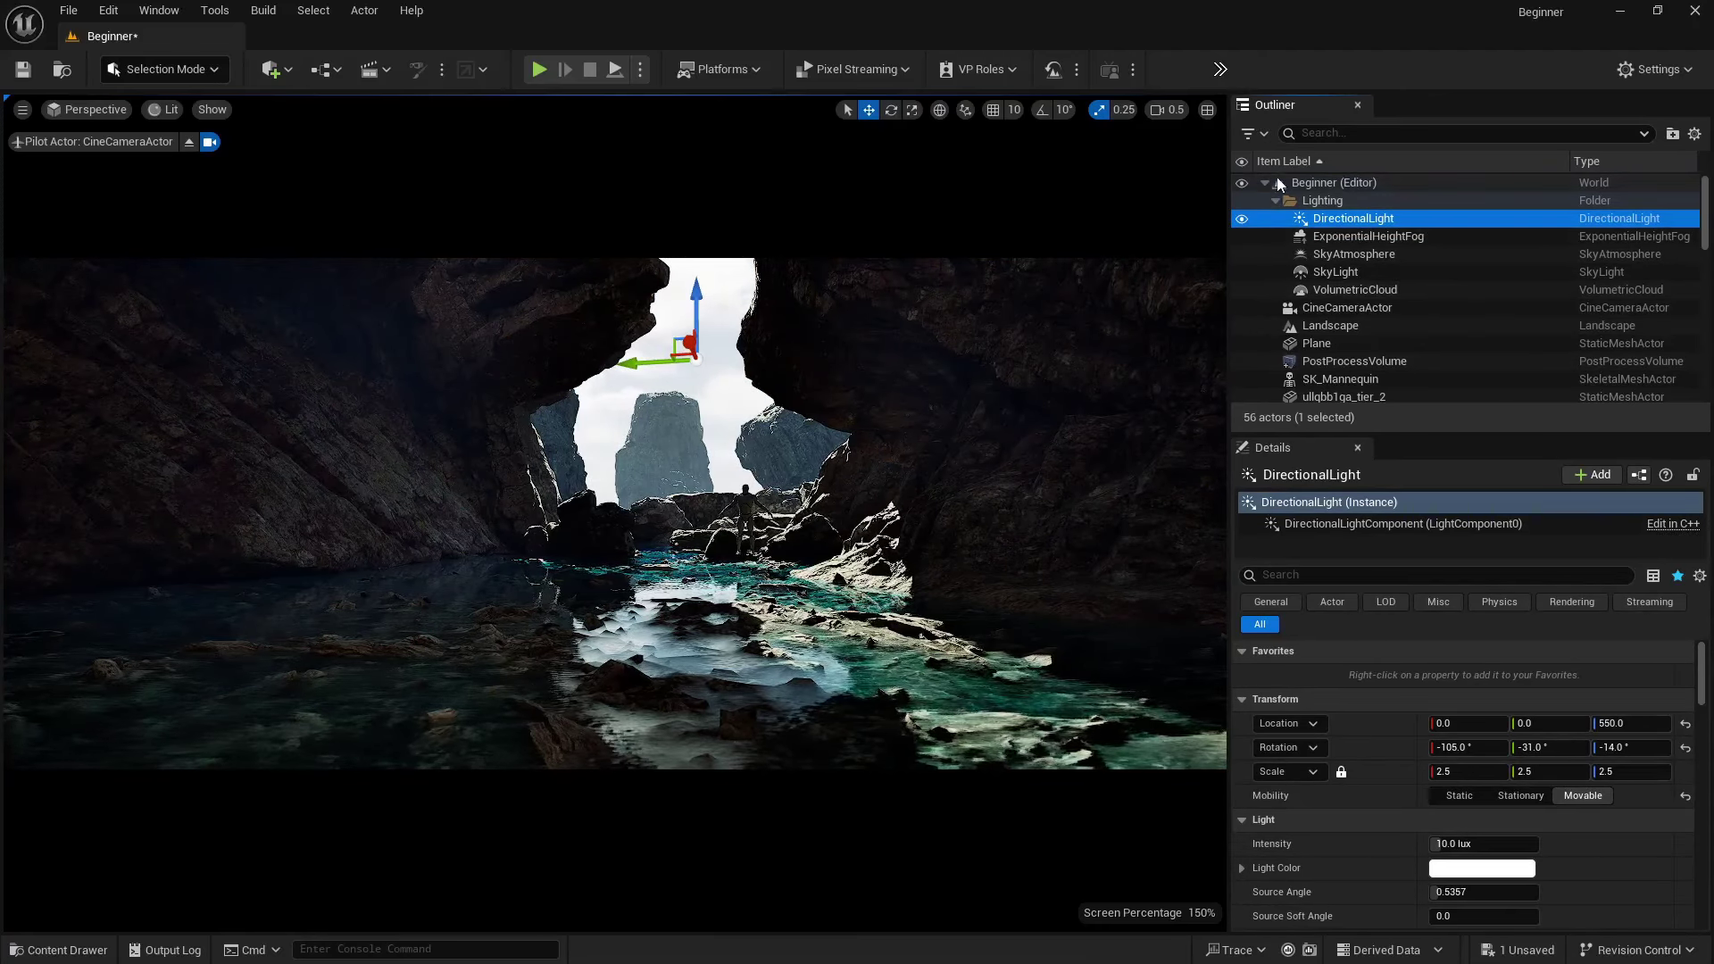
click(1274, 200)
scroll(1341, 307, down, 3)
scroll(1341, 307, down, 4)
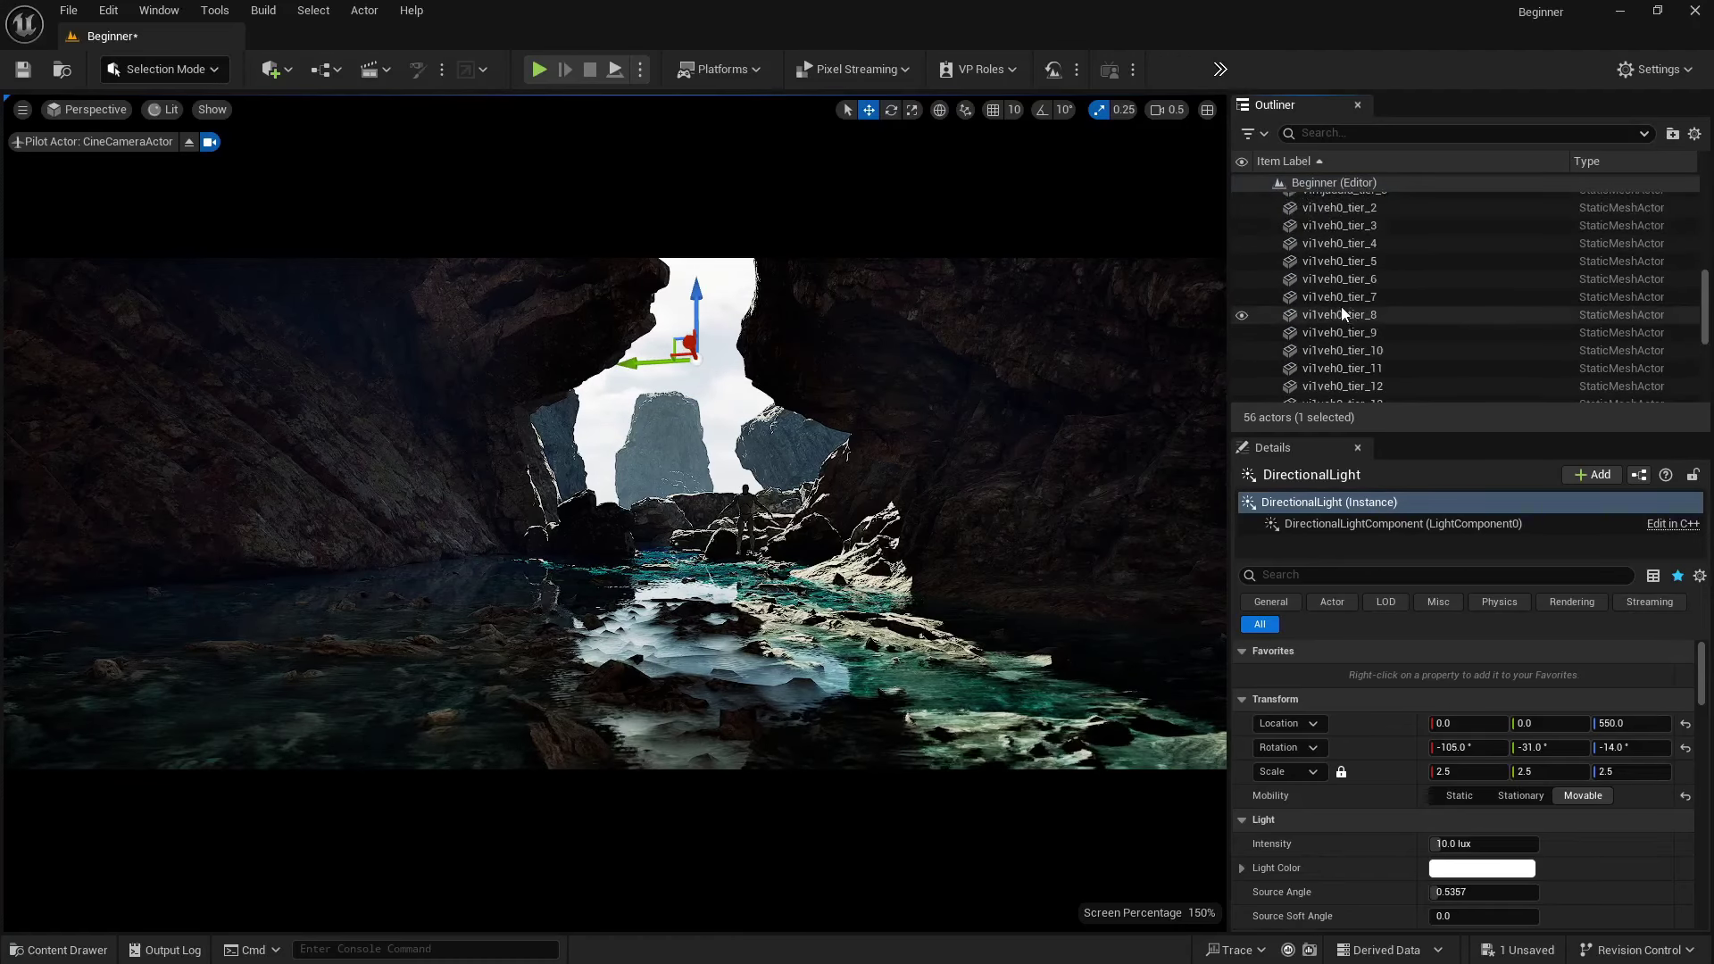
scroll(1343, 307, up, 7)
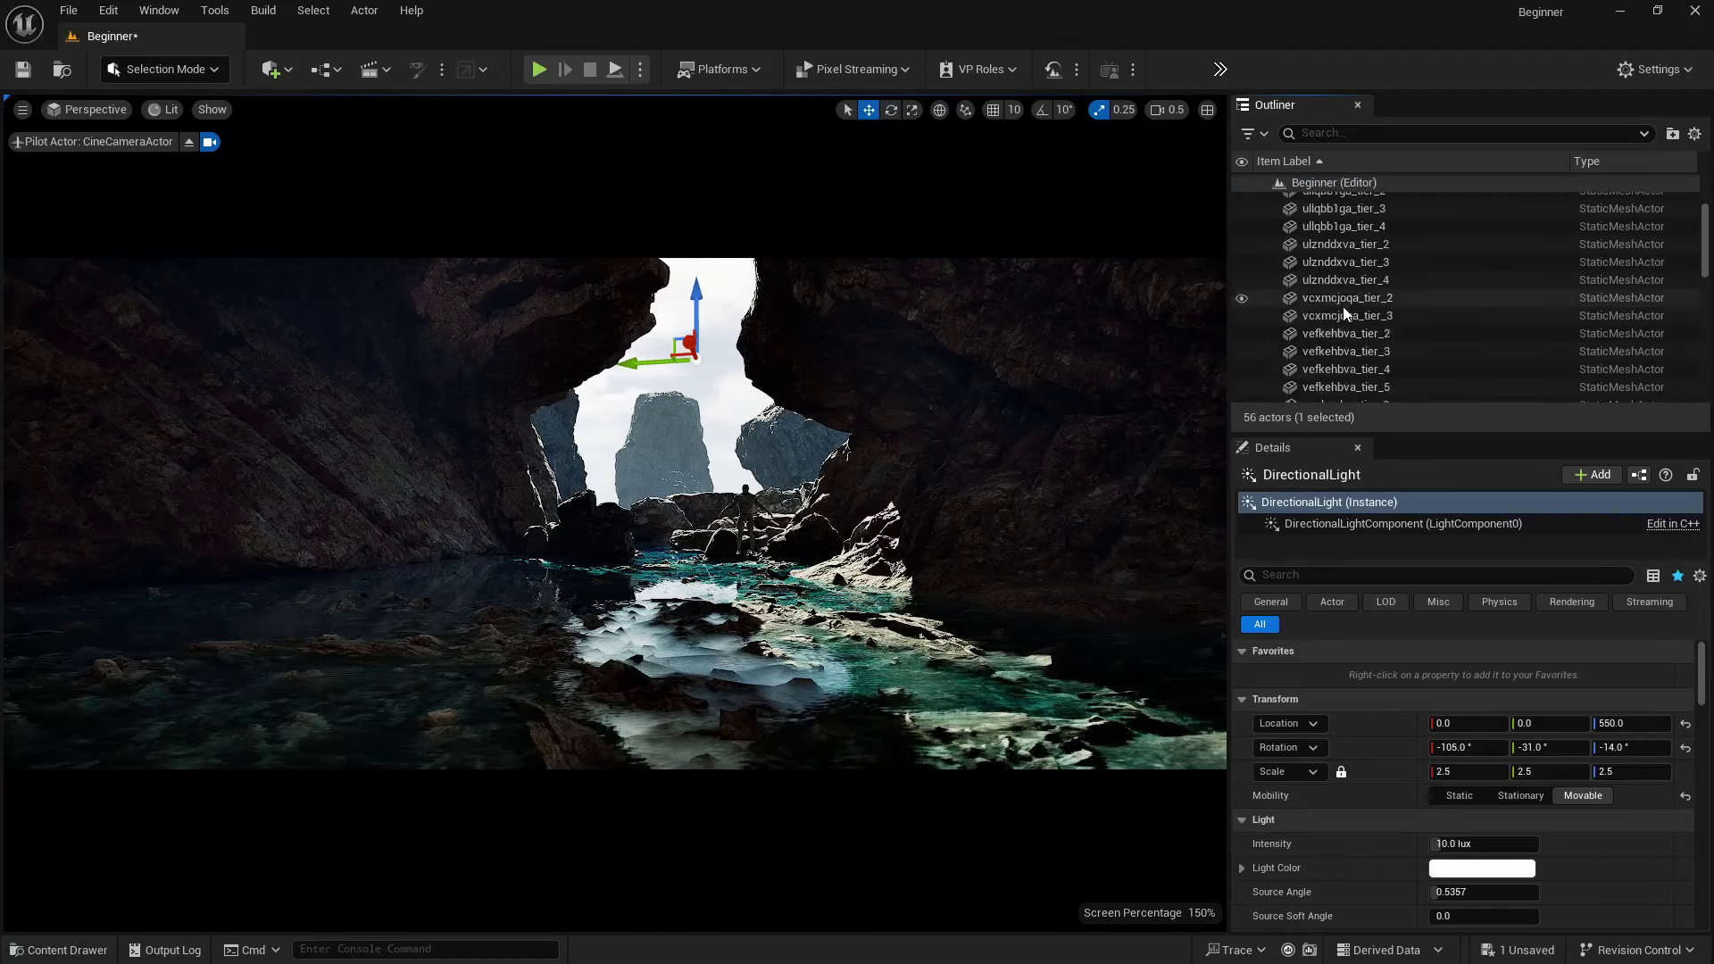
- Stop piloting the camera, look around the cove freely and return to the CineCameraActor view
click(189, 143)
right_drag(615, 500, 219, 148)
scroll(785, 553, up, 2)
click(87, 109)
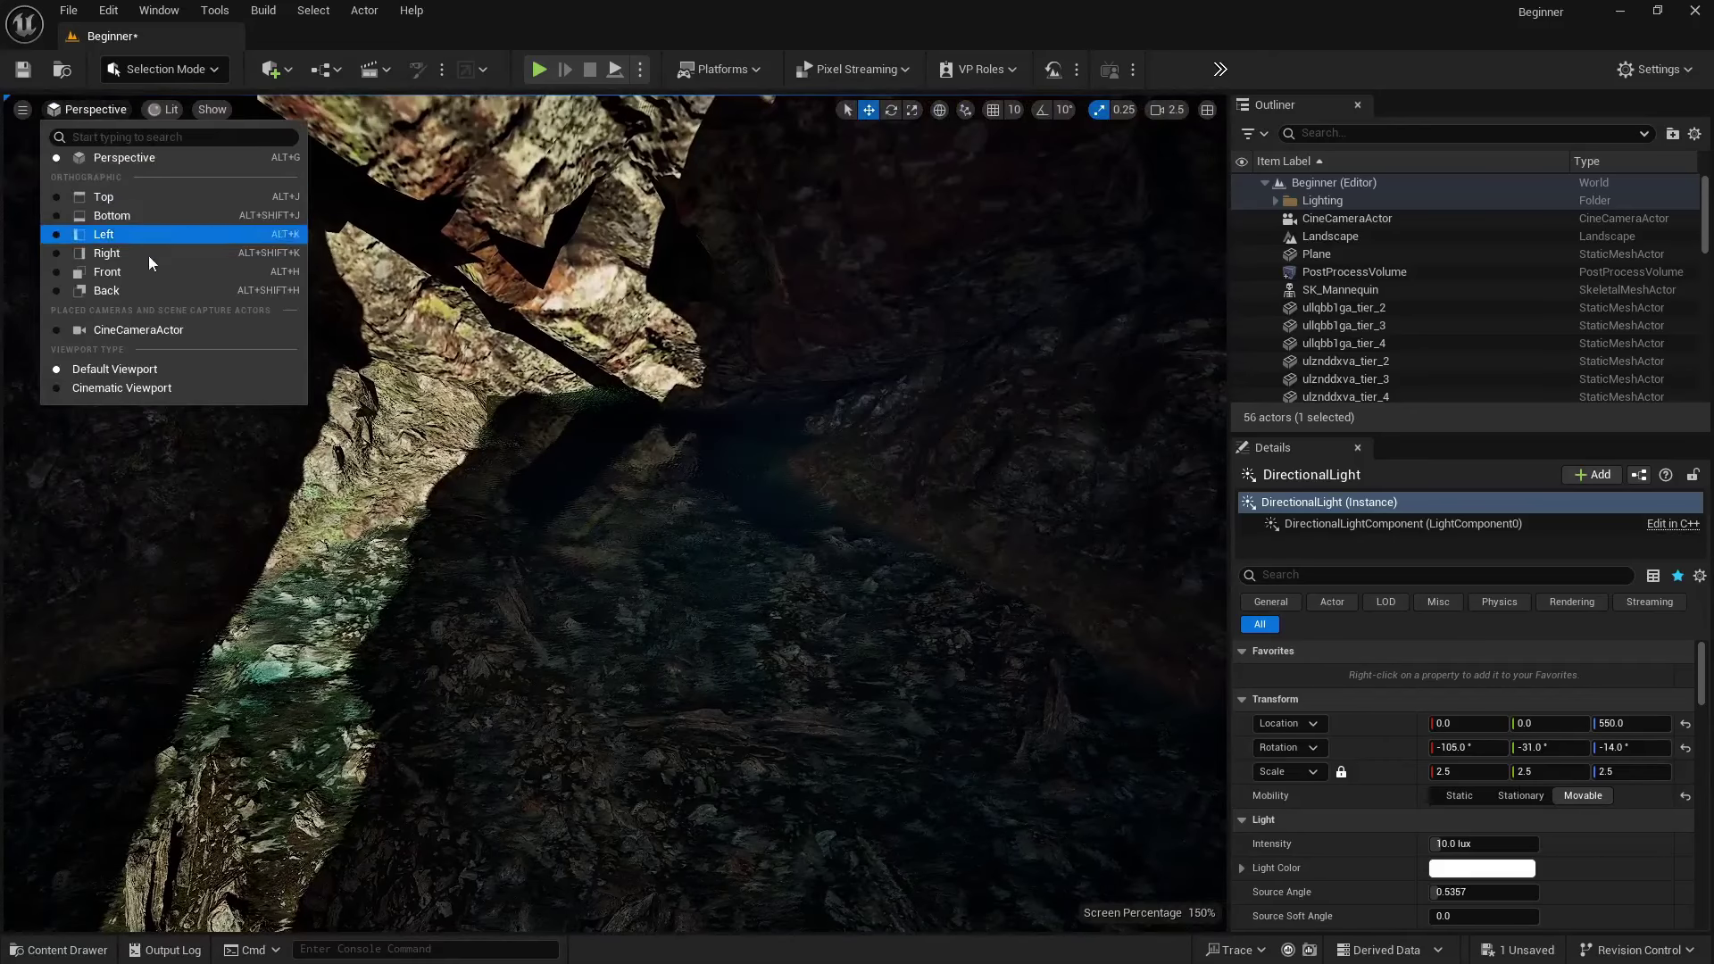
click(178, 331)
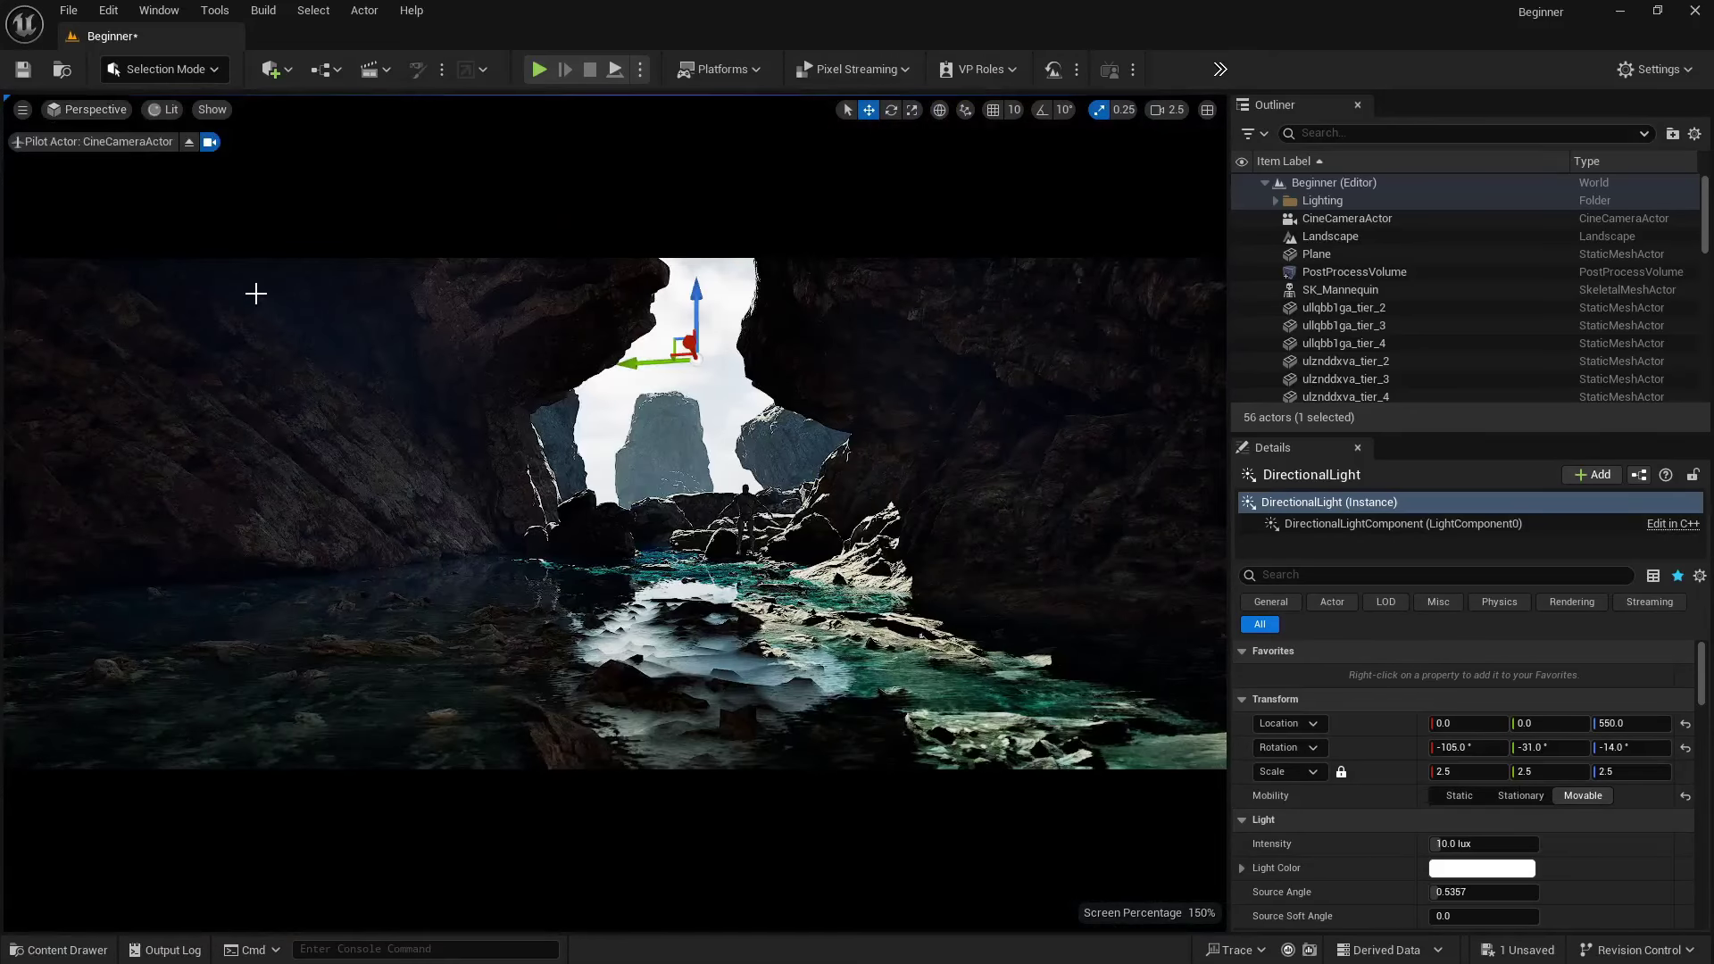
- Select the SK_Mannequin standing in the cove and hide it
click(705, 388)
click(744, 492)
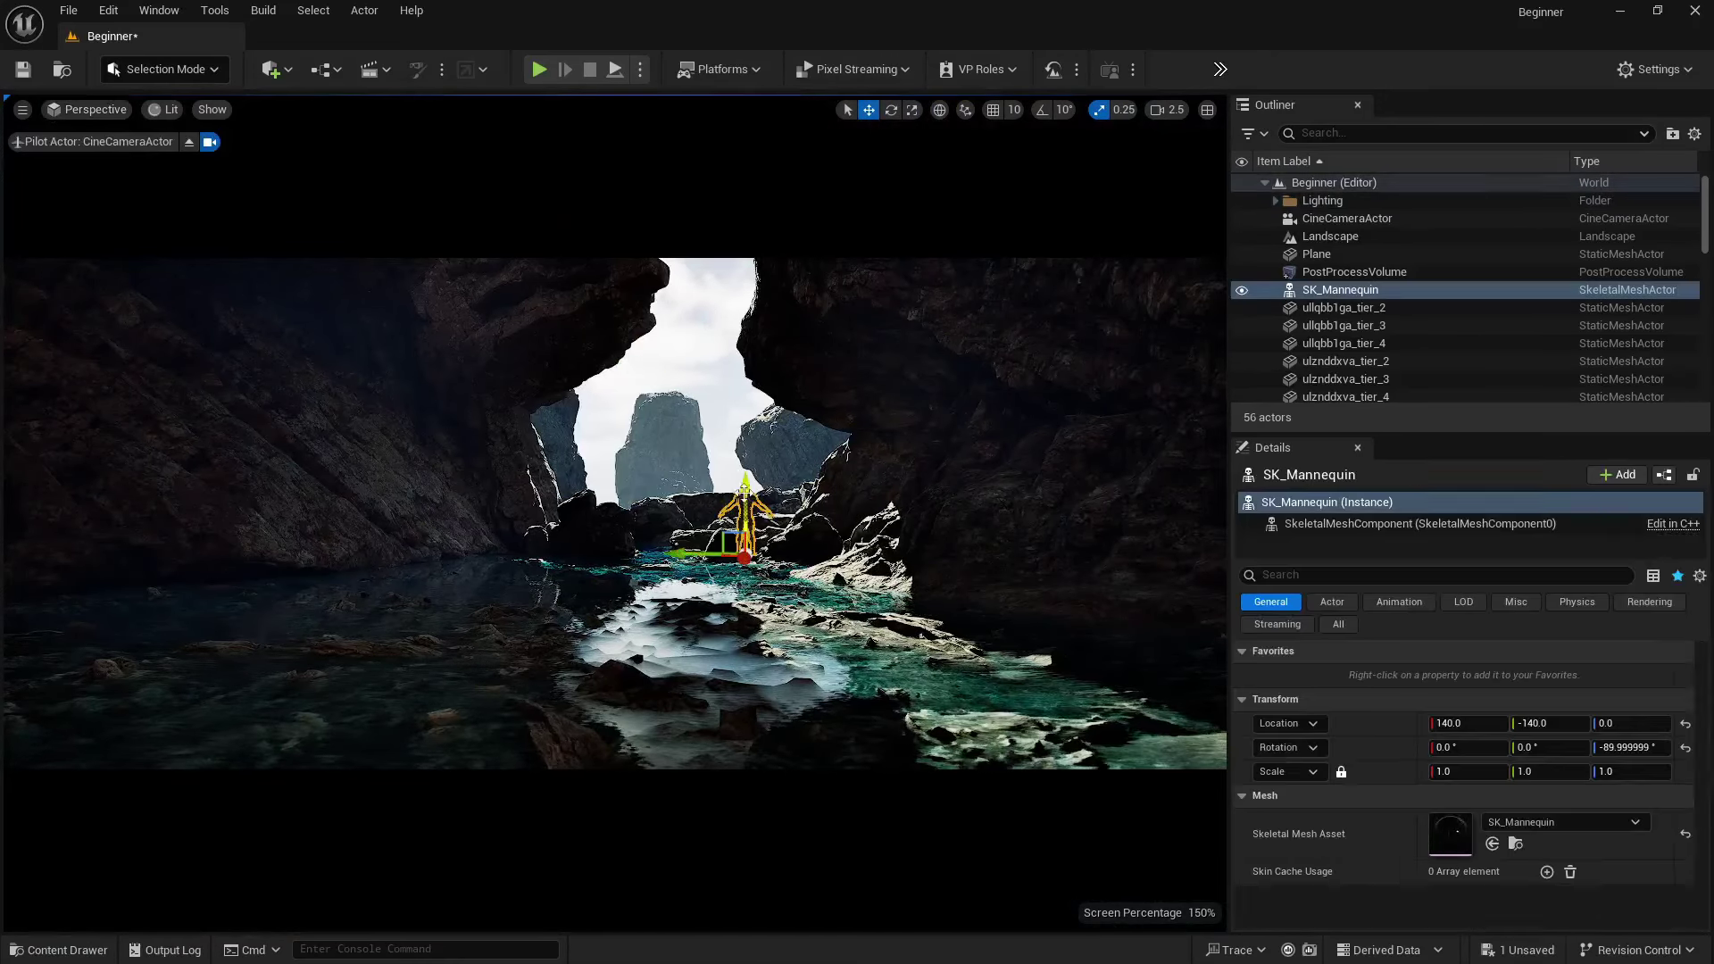
click(1240, 289)
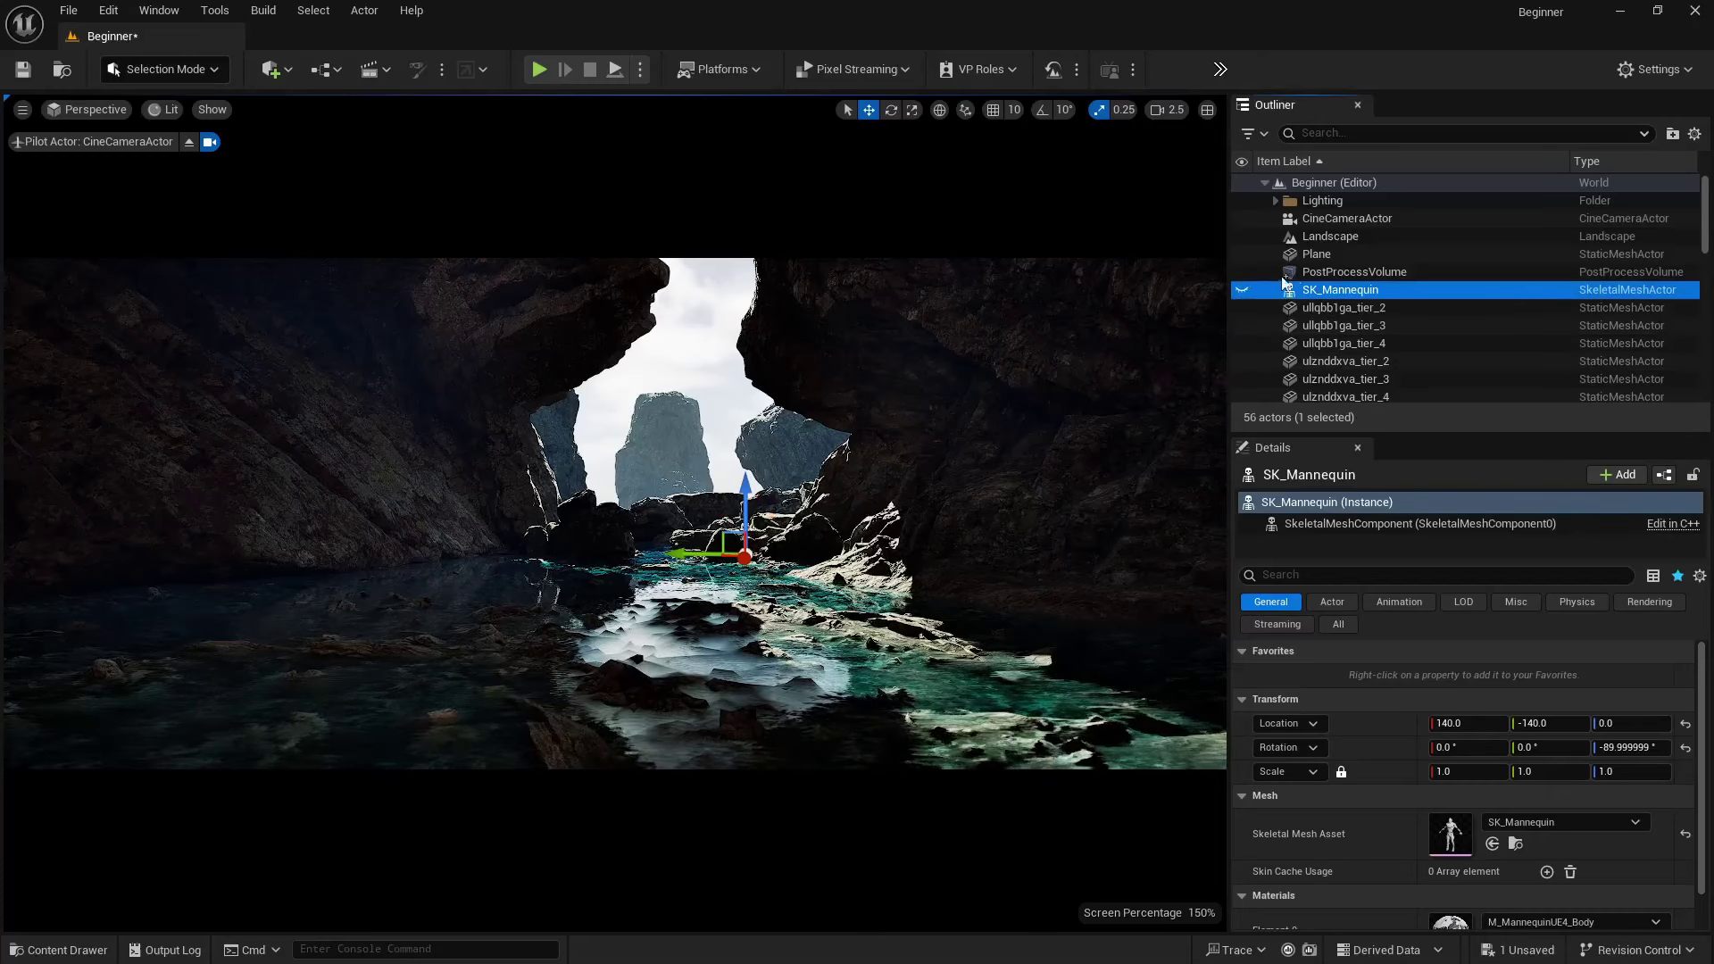
- Duplicate CineCameraActor and switch the viewport to the duplicate, CineCameraActor2
click(1322, 218)
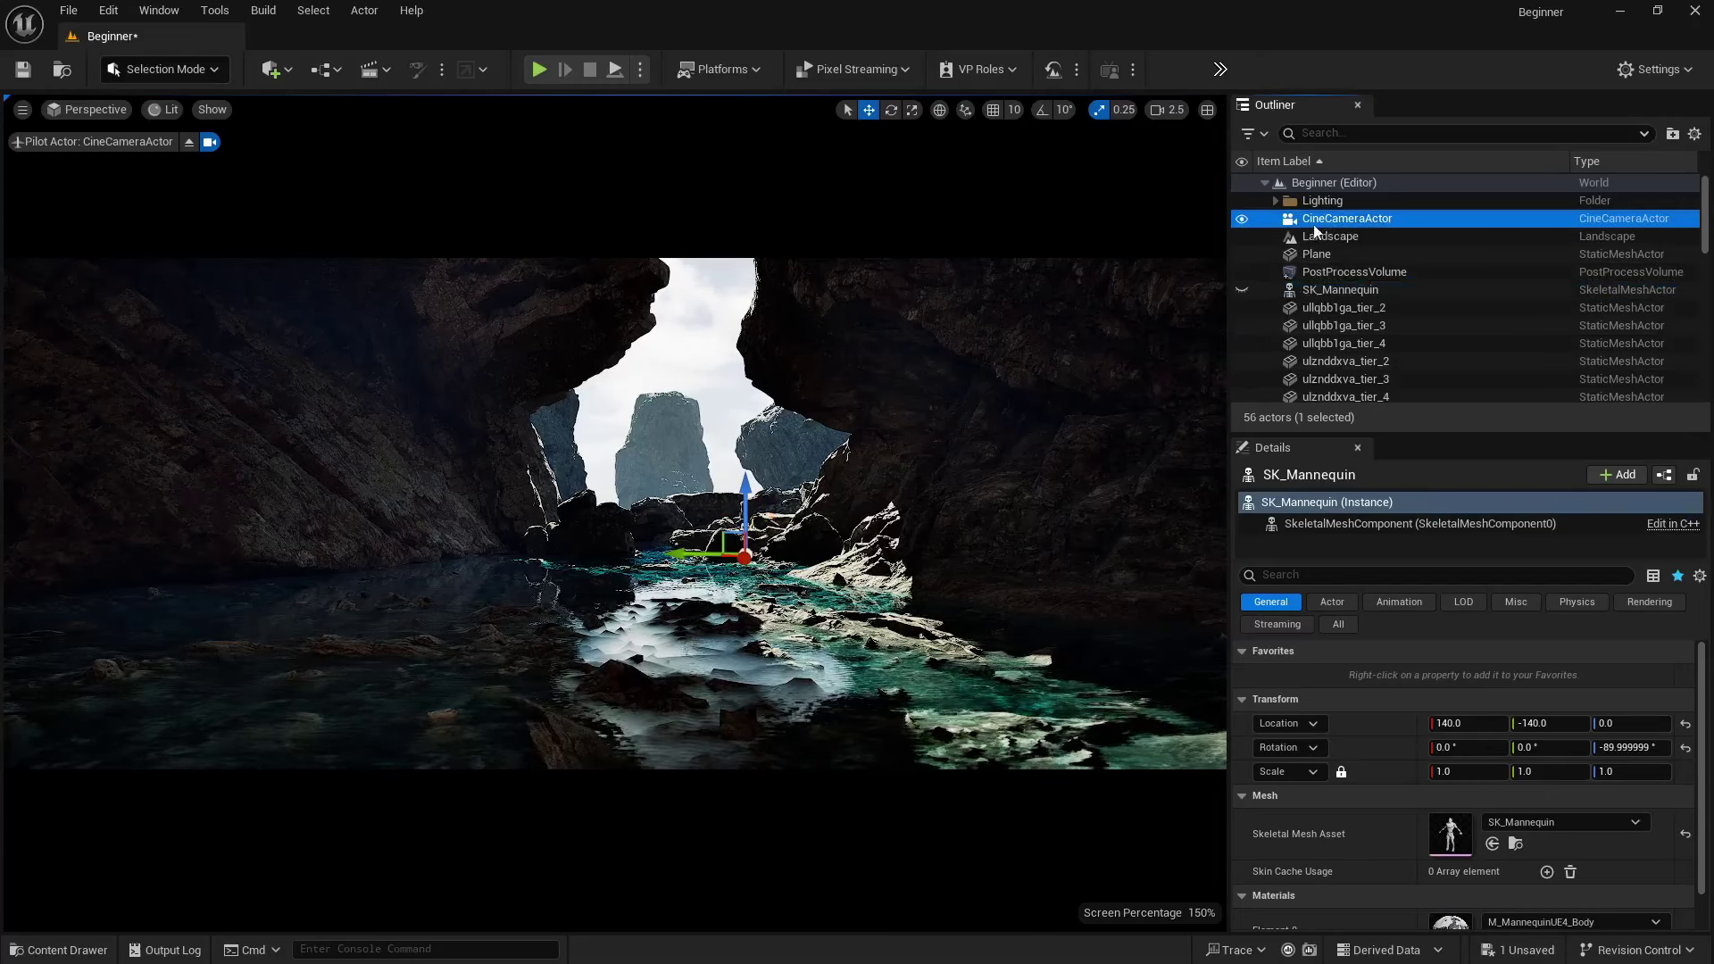
key(ctrl+d)
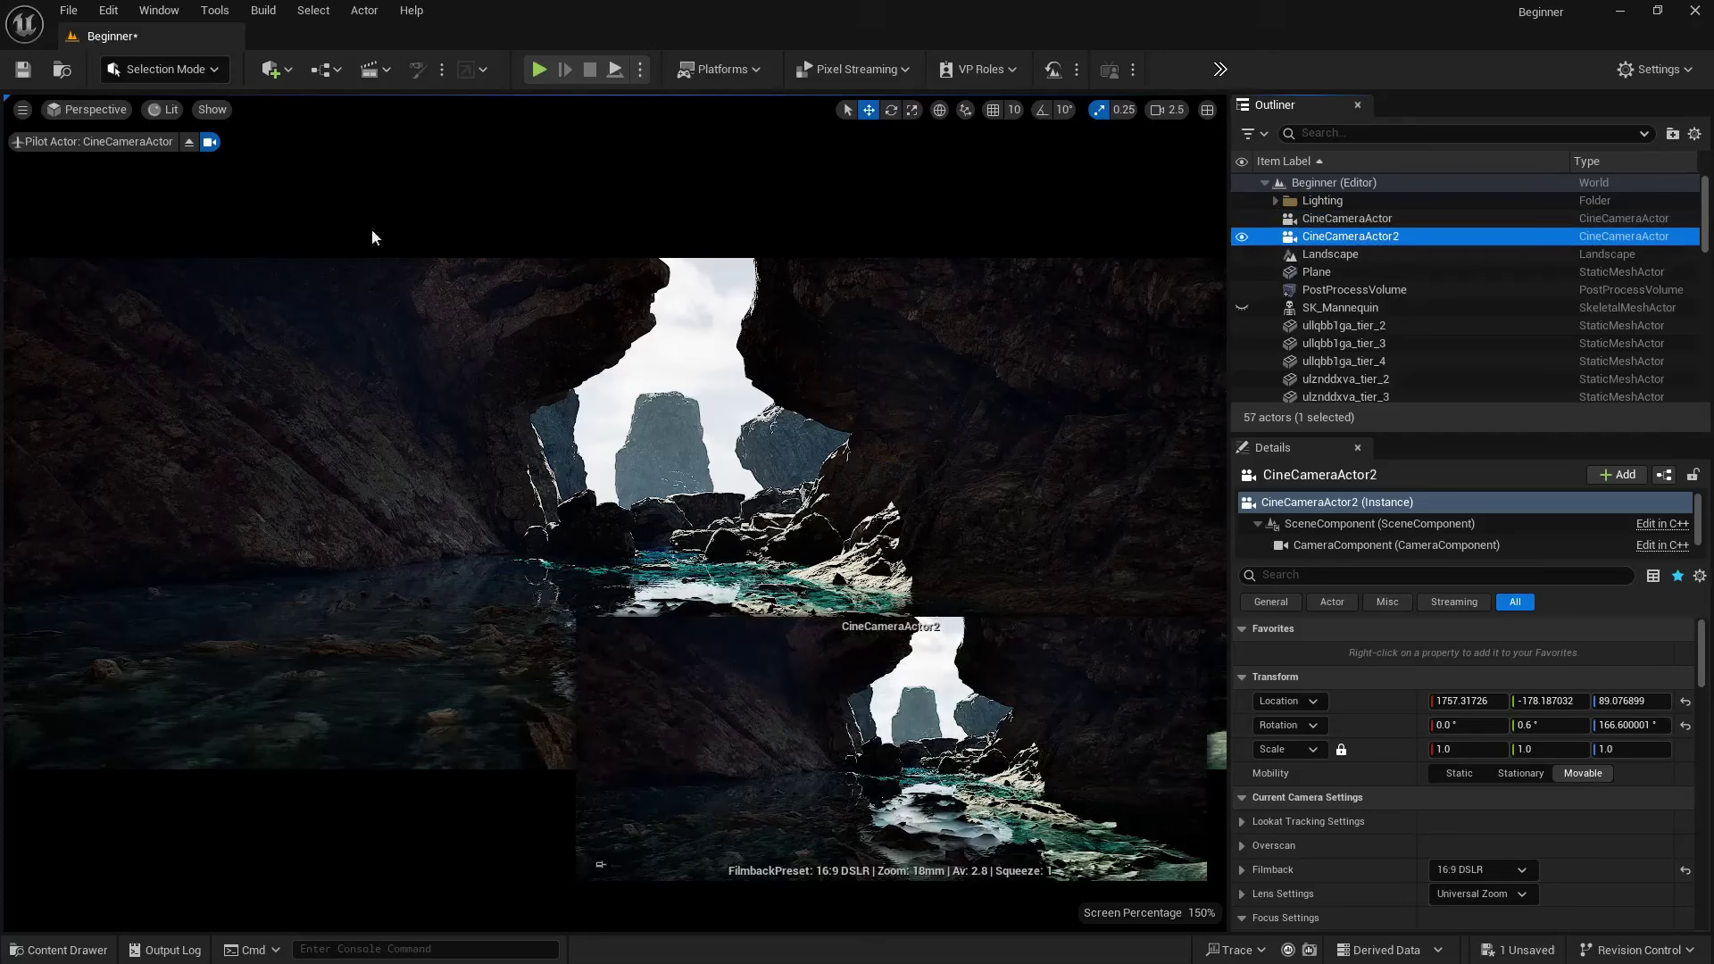
click(86, 109)
click(134, 349)
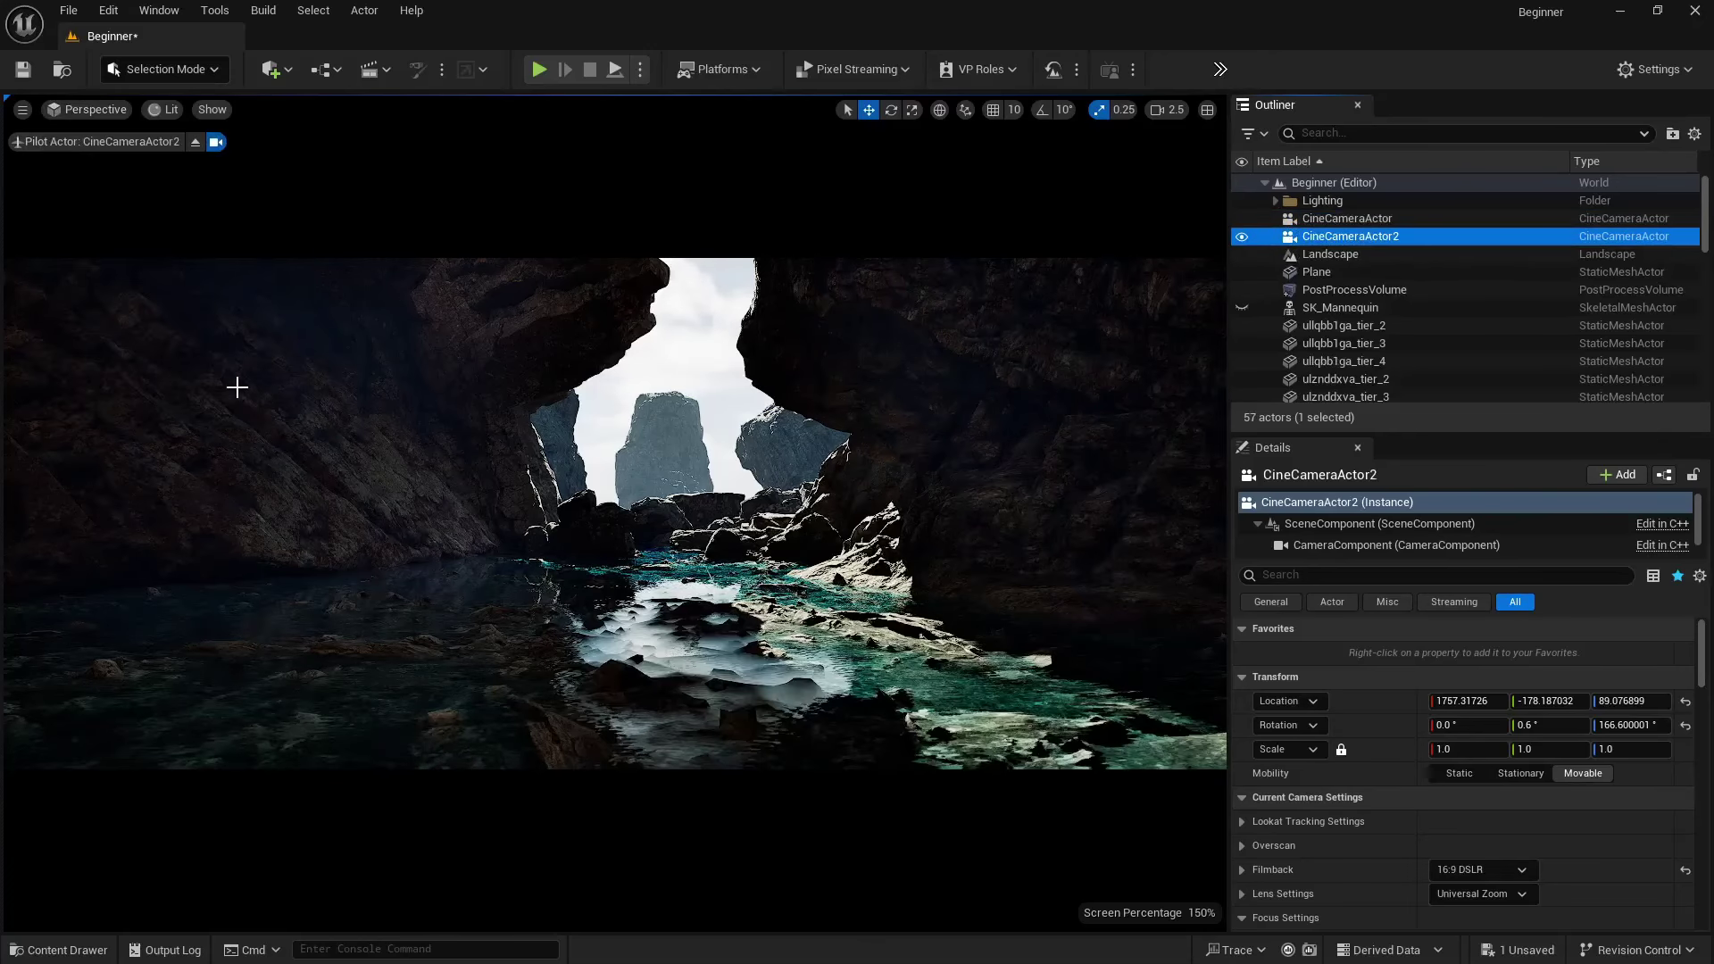
- Set CineCameraActor2's current focal length to 120 and re-aim it slightly at the rocks and water
scroll(1282, 838, down, 3)
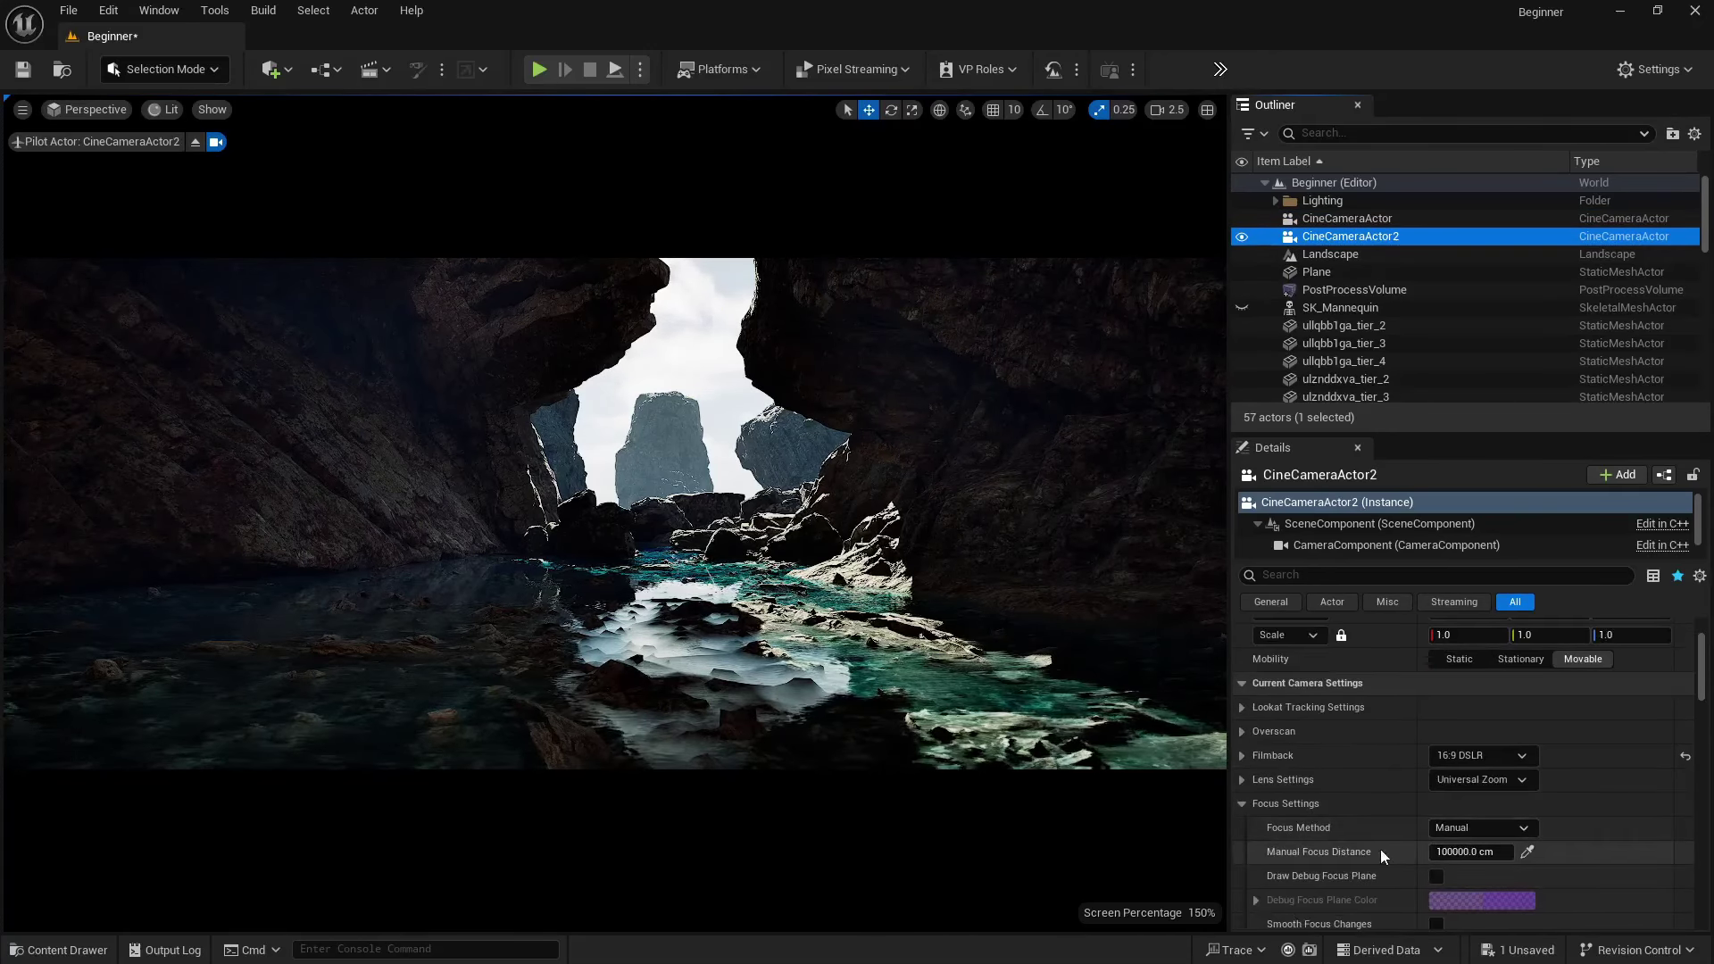
scroll(1380, 849, down, 2)
scroll(1363, 837, down, 3)
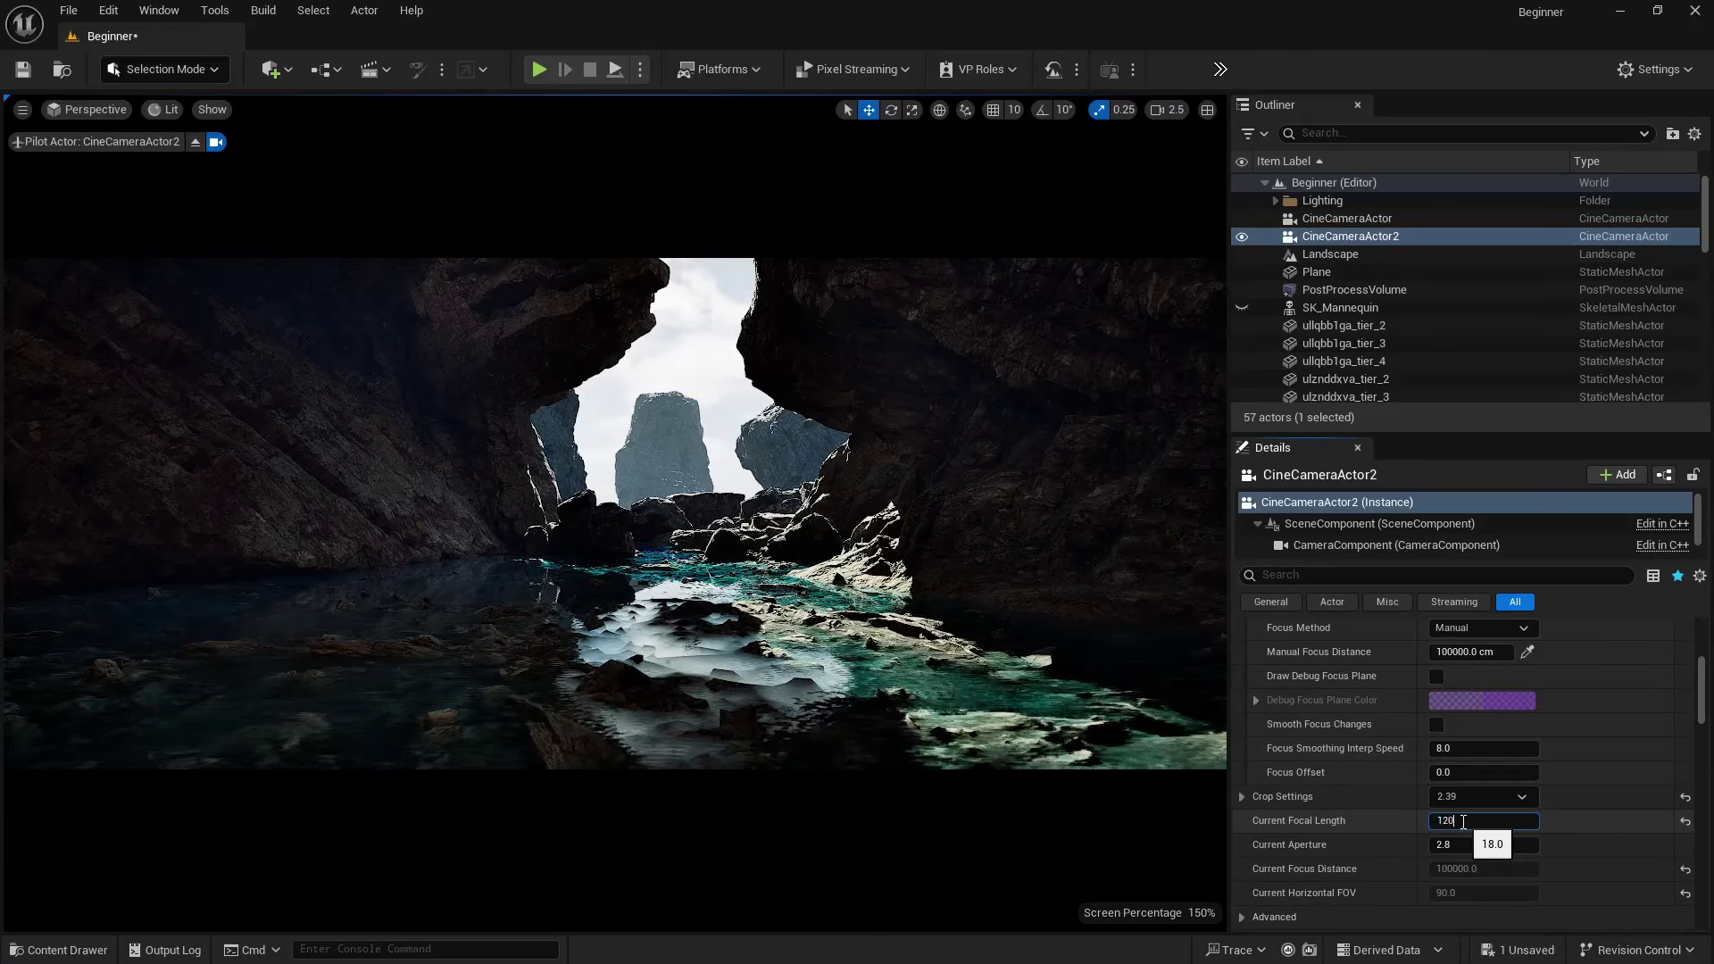
click(1462, 822)
text(120)
key(Return)
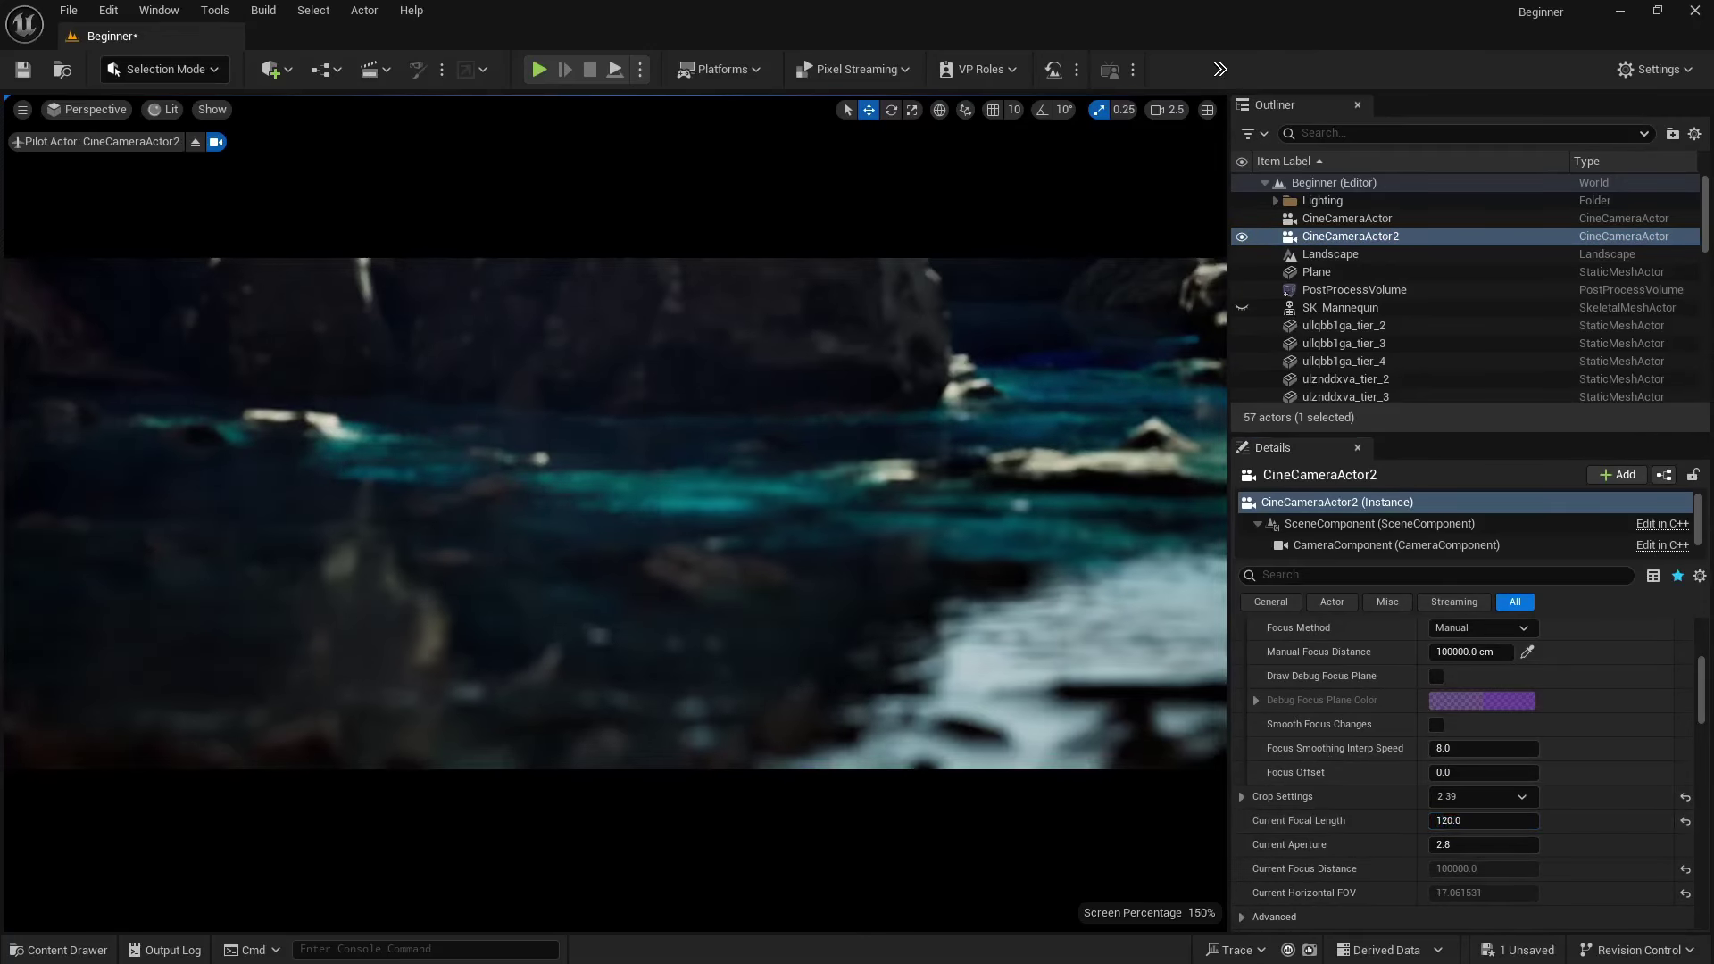
right_drag(1193, 670, 1183, 671)
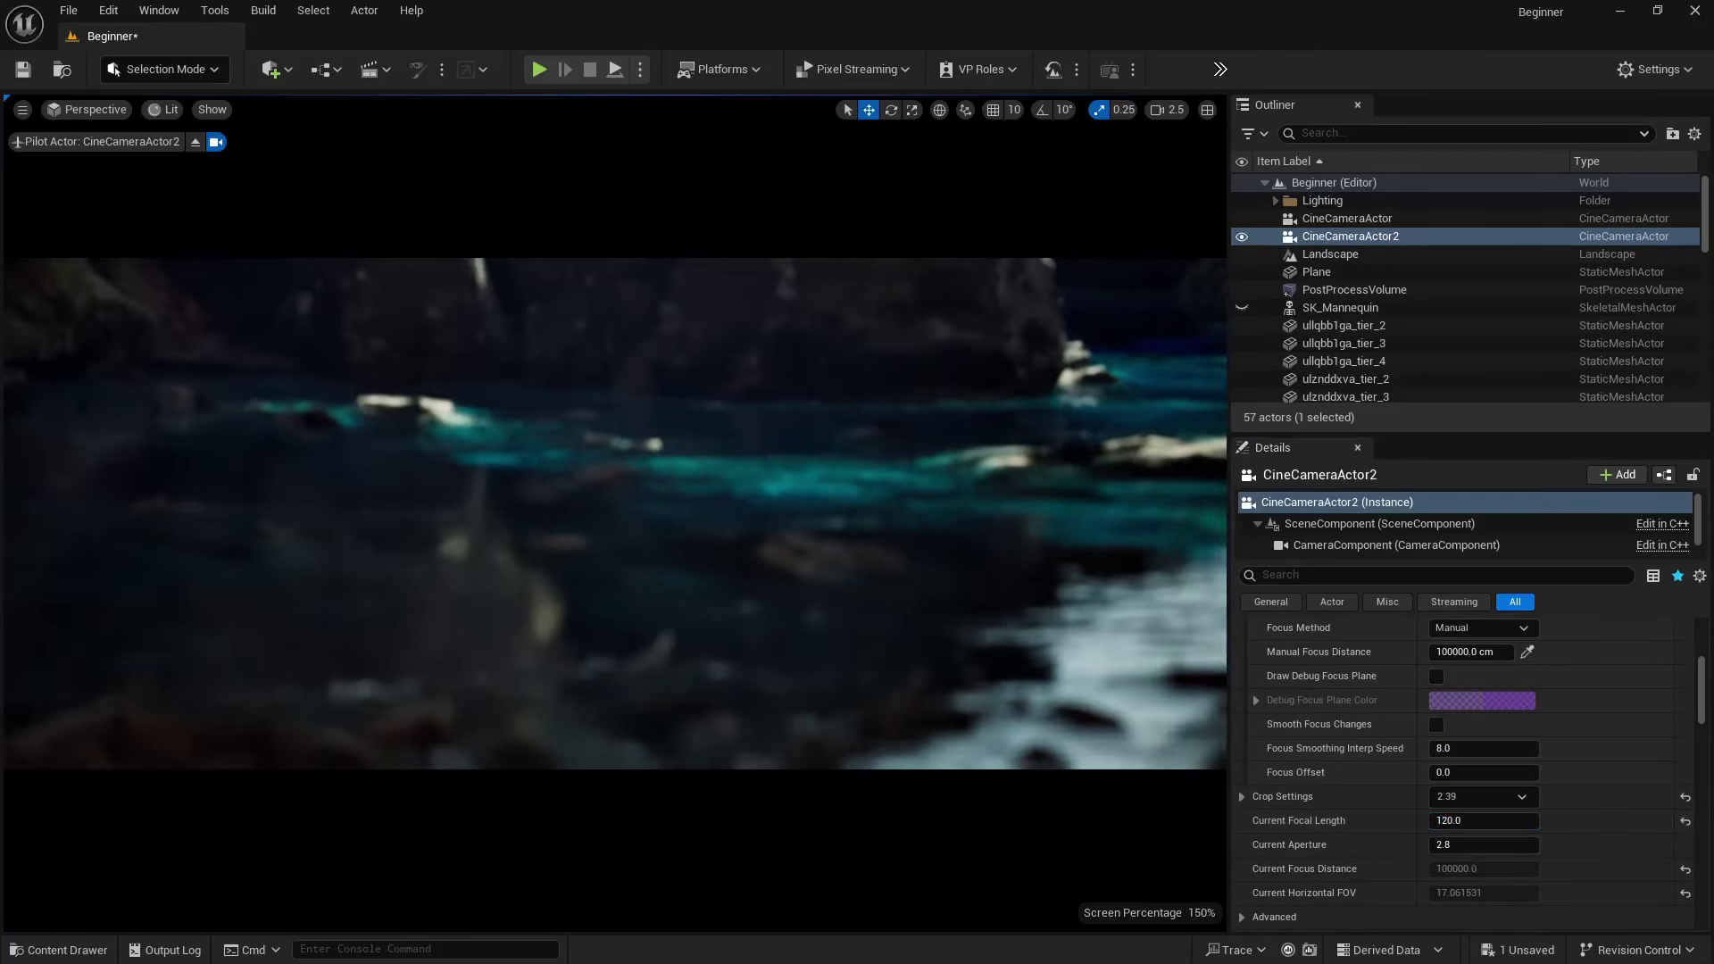
- Sample CineCameraActor2's manual focus distance from the water in mid-foreground, about 1090 cm, and save the level
click(1528, 652)
click(498, 571)
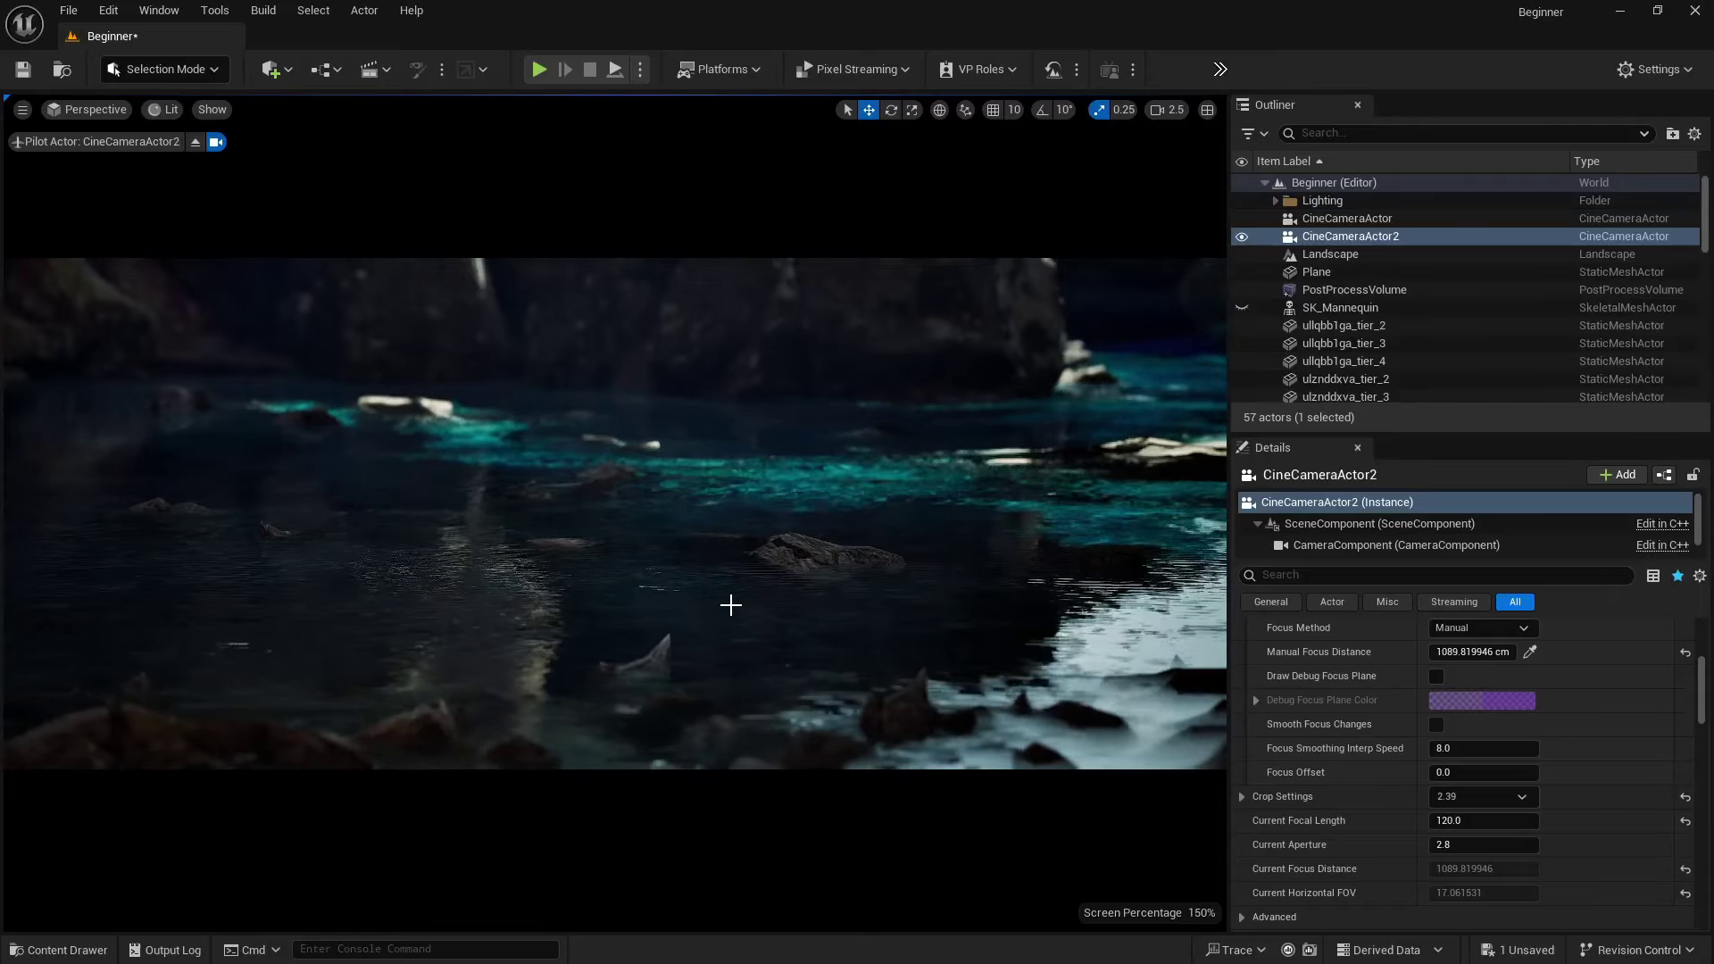
key(ctrl+s)
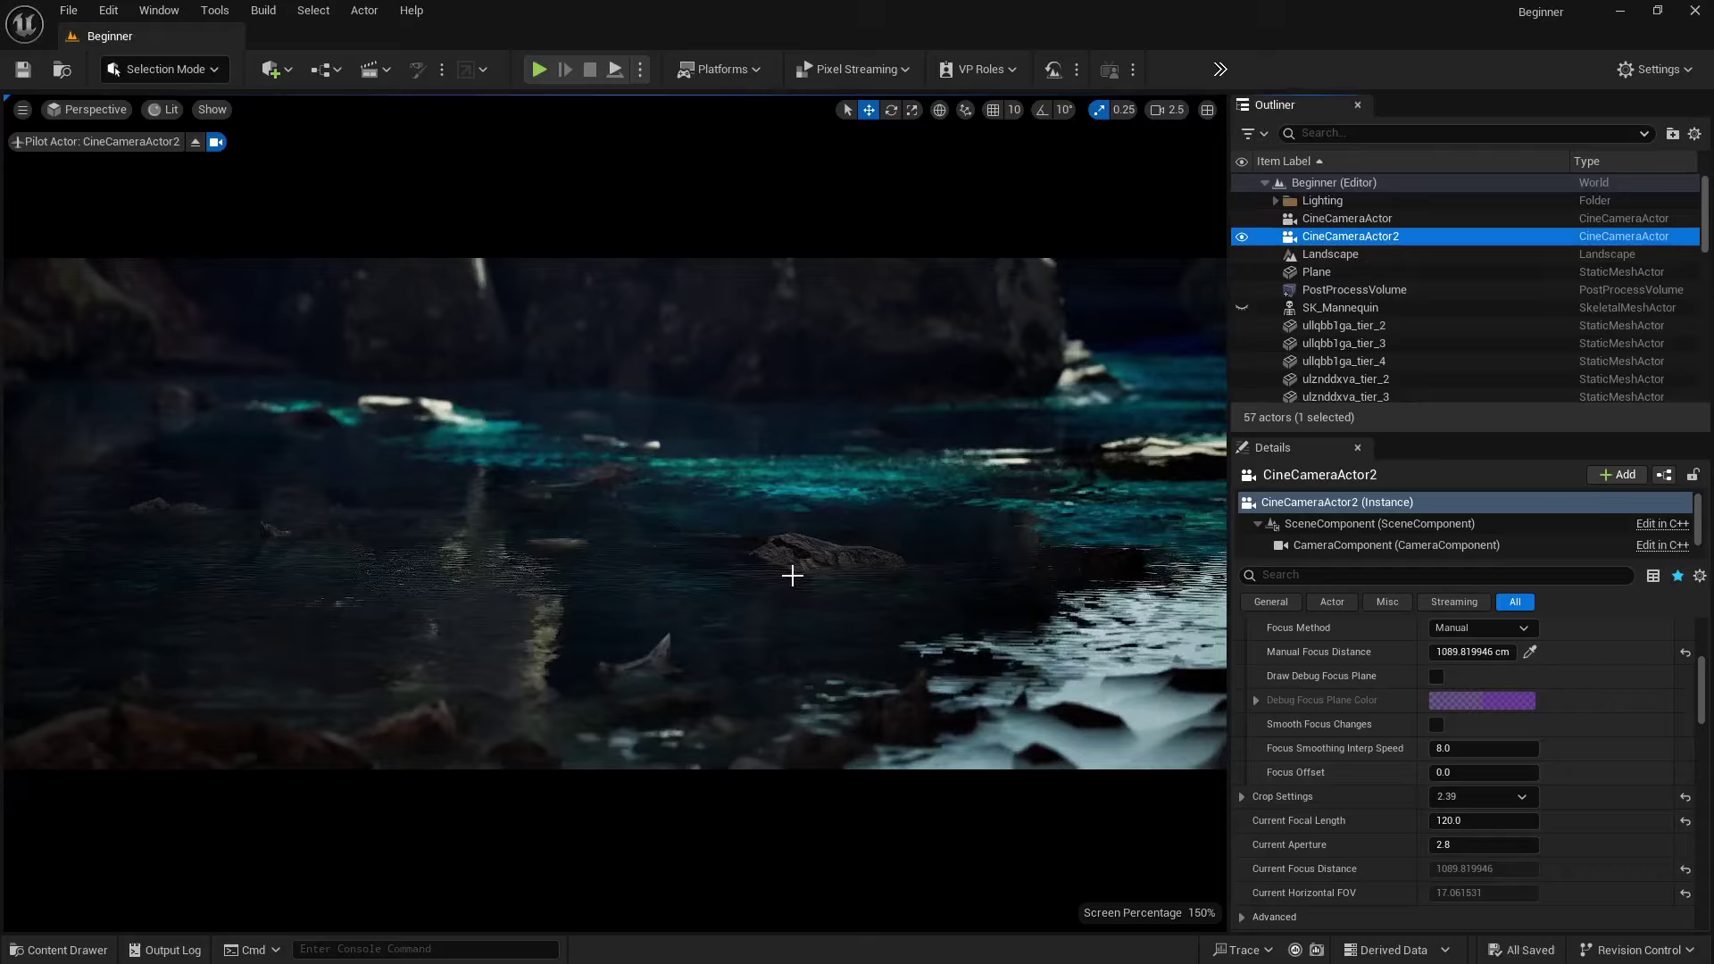
- Re-aim and move CineCameraActor2 to frame the large boulders behind the turquoise water, with dark rocks in the foreground
right_drag(771, 553, 816, 543)
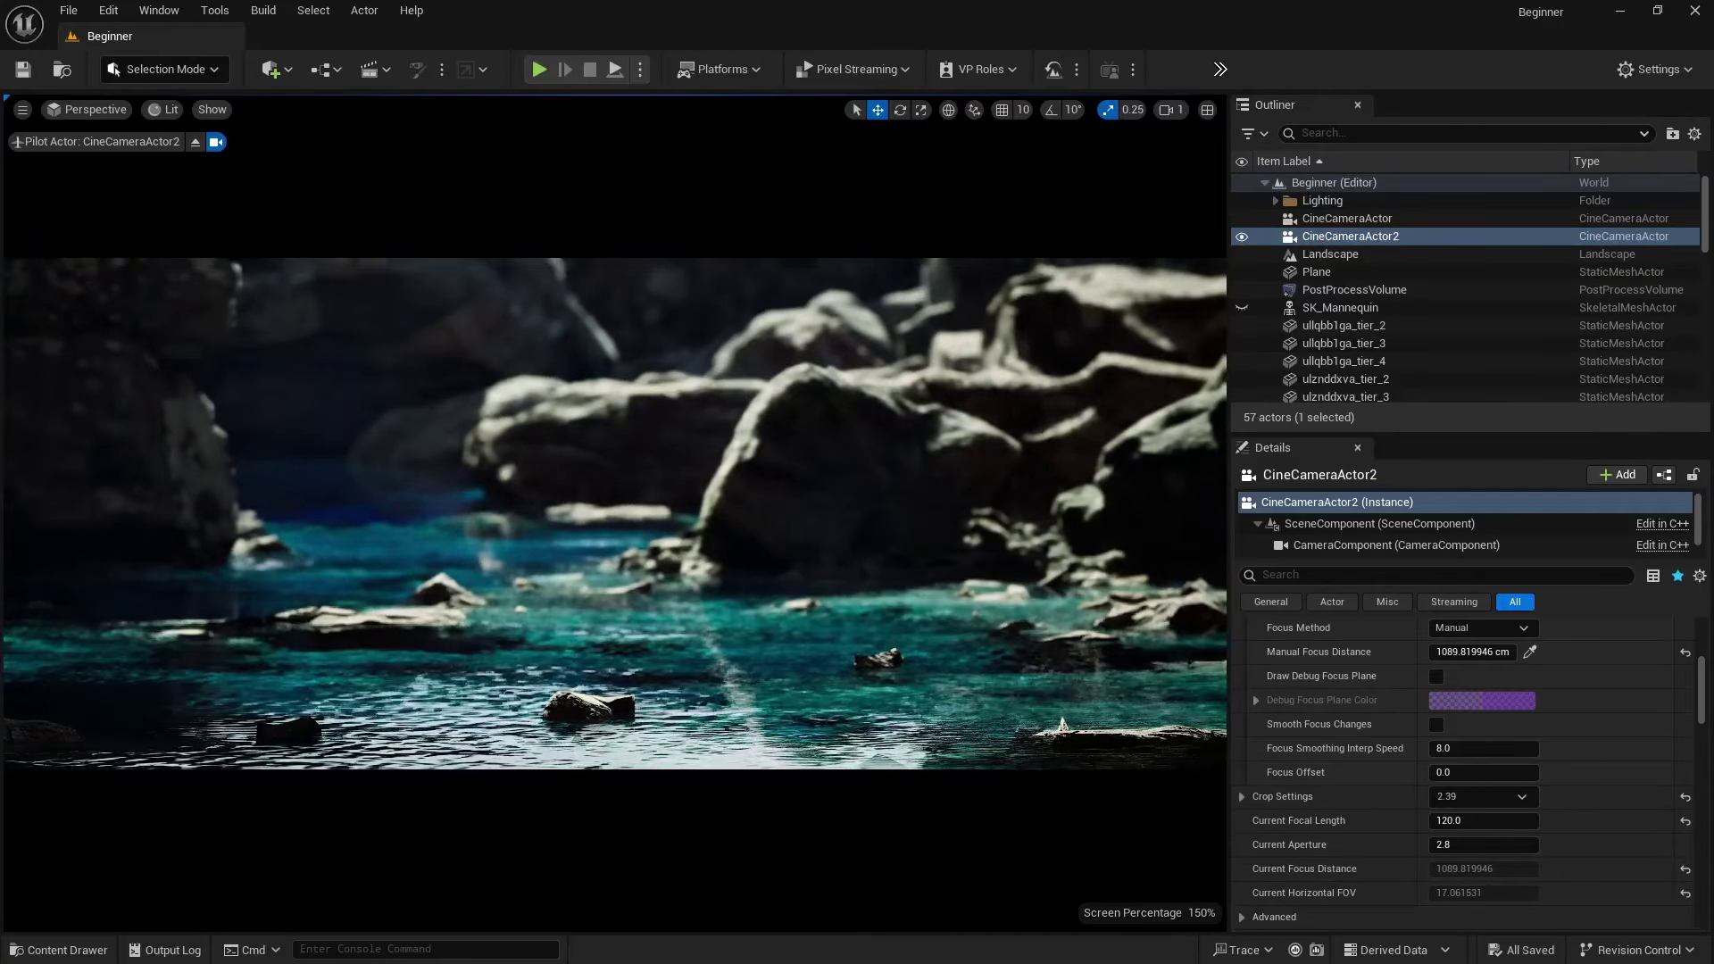
key(q)
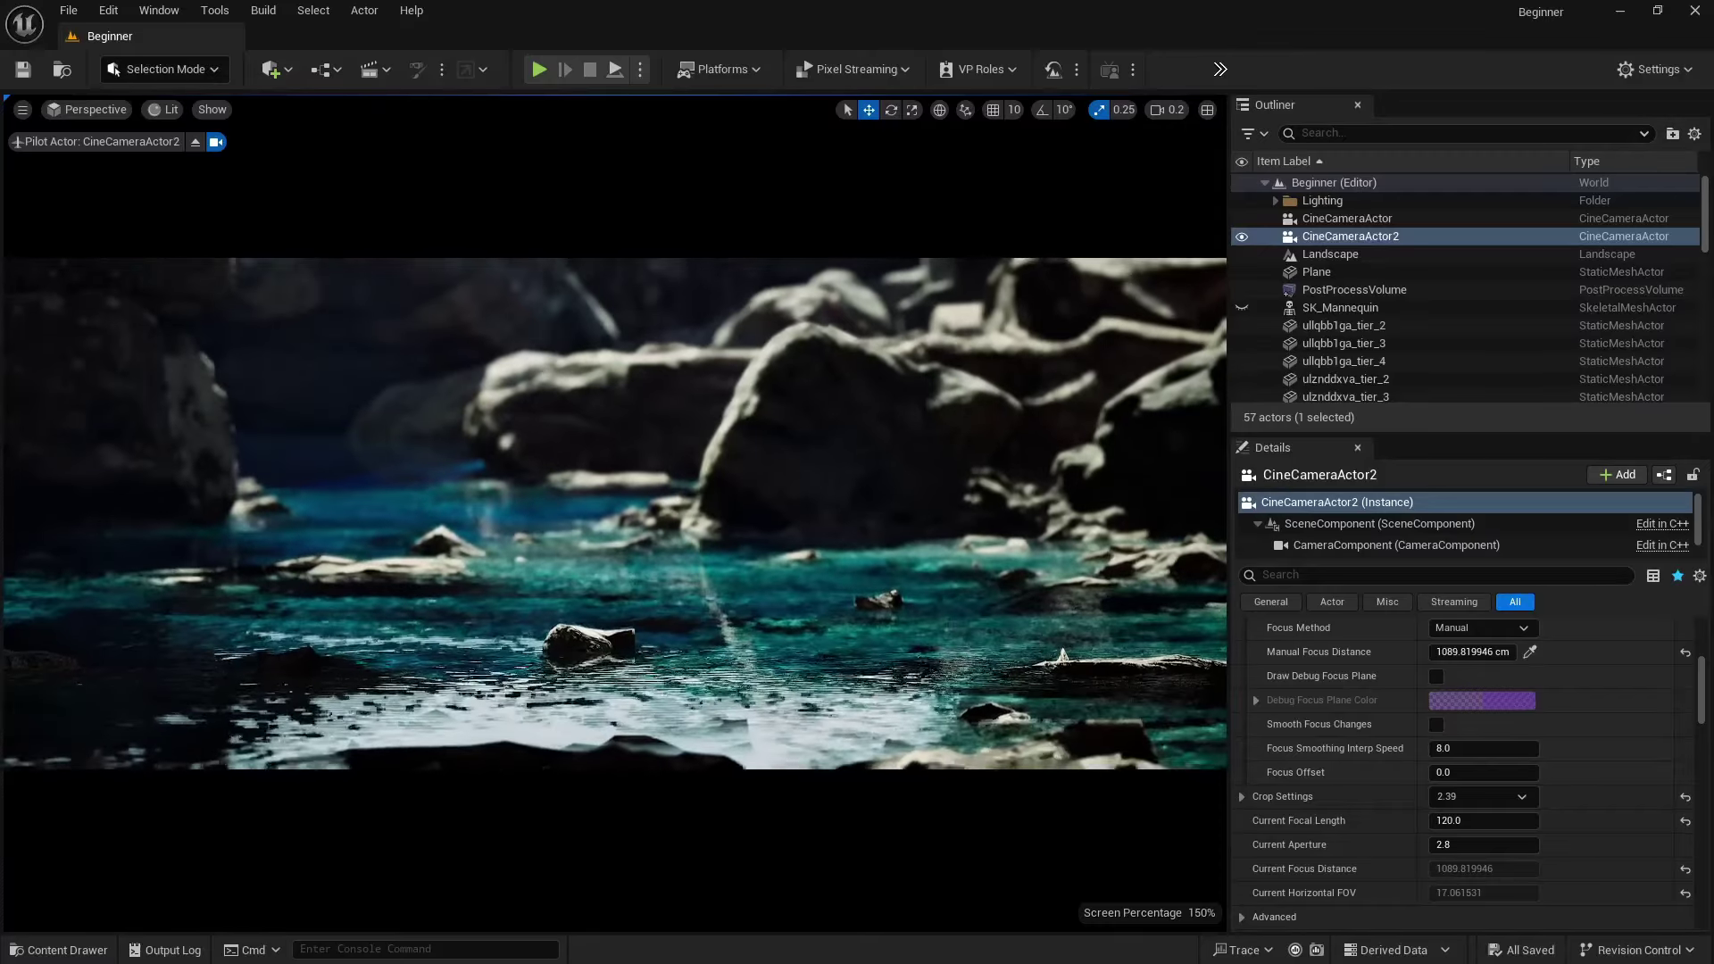
key(a)
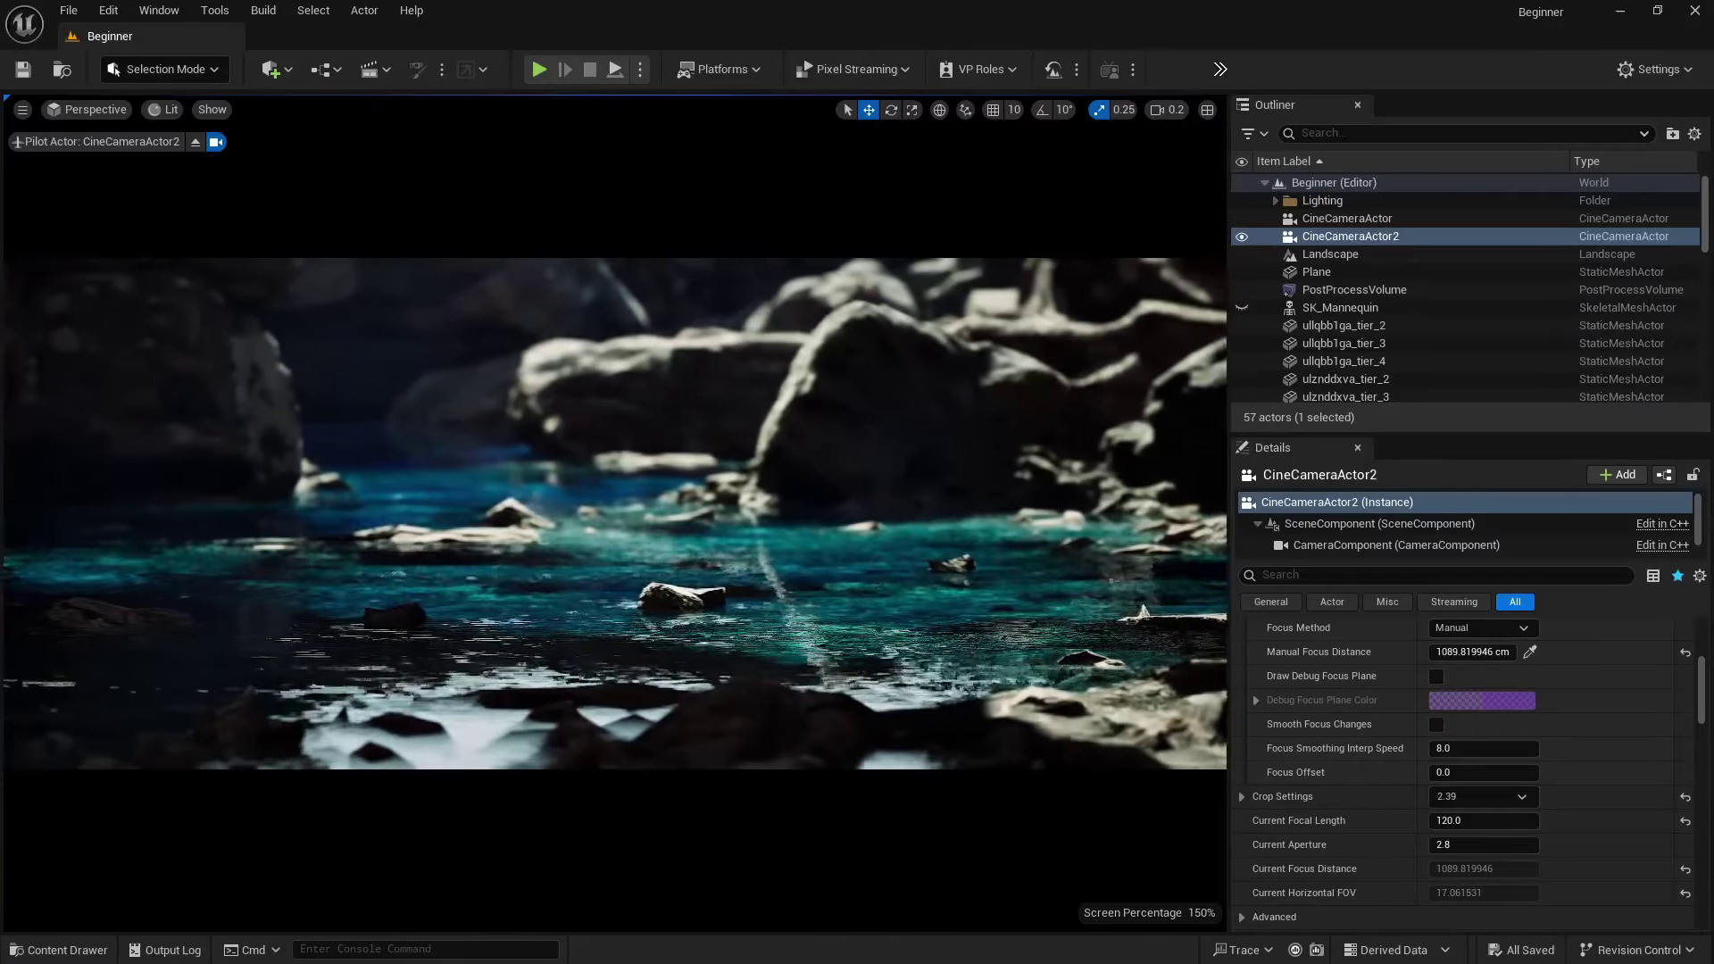
key(a)
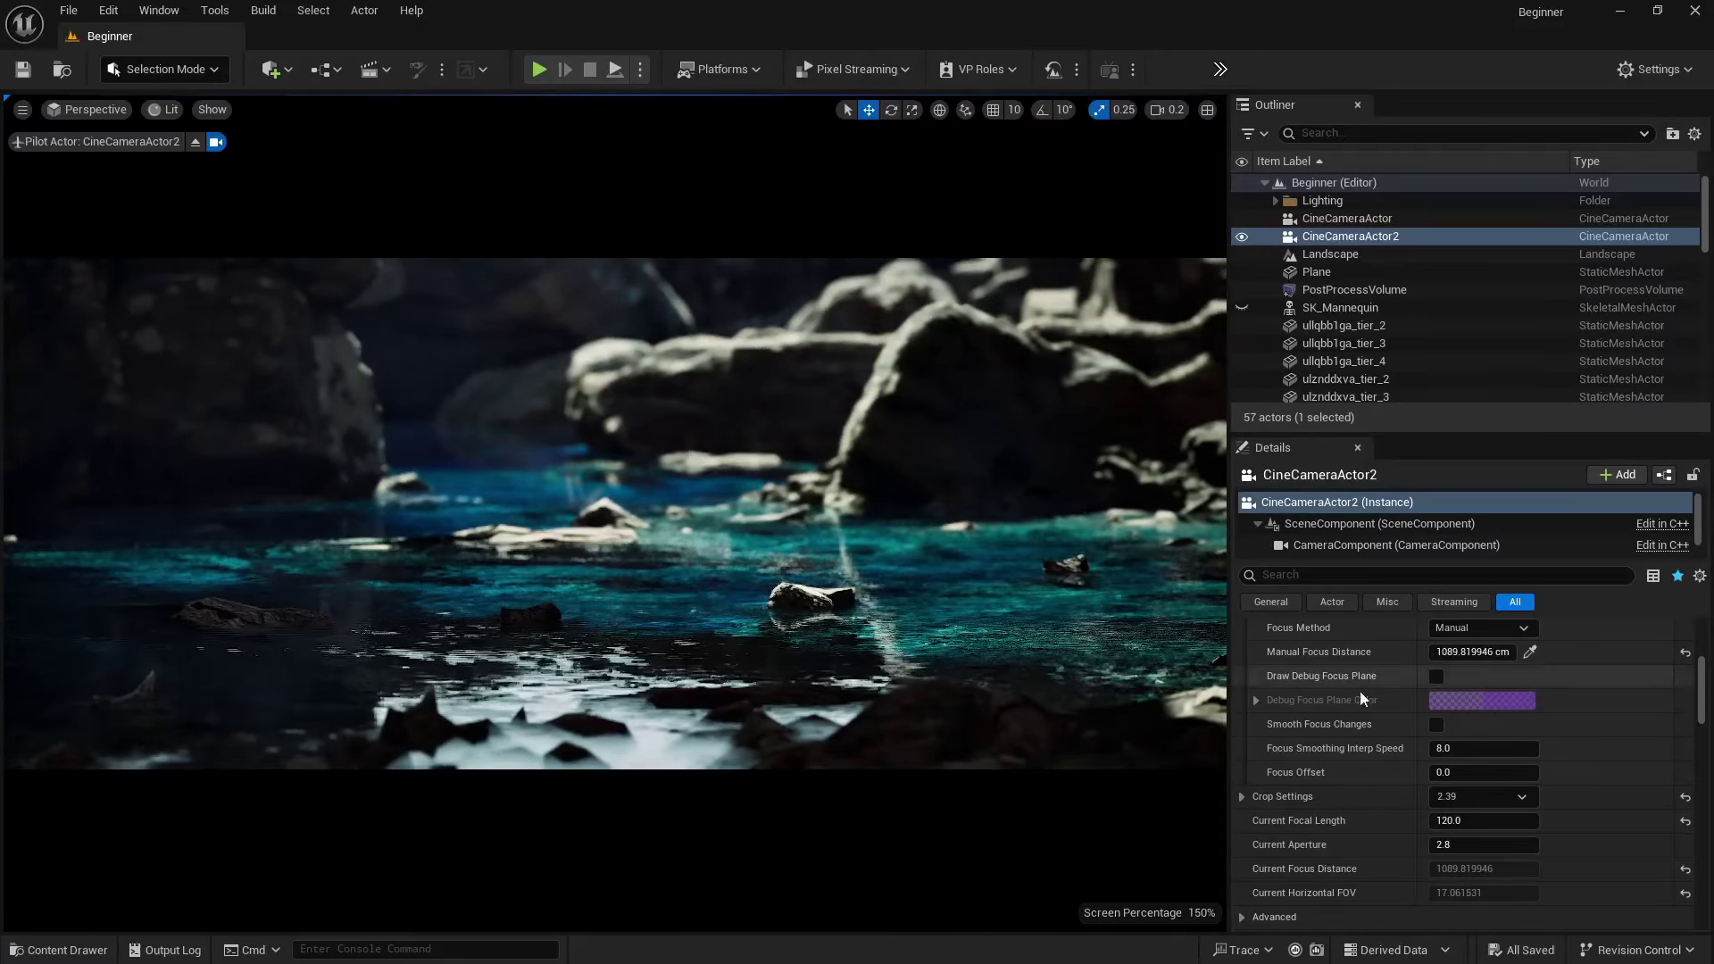
- Sample CineCameraActor2's manual focus distance from the long rock in the background, about 2570 cm, and save the level
click(1526, 654)
click(598, 397)
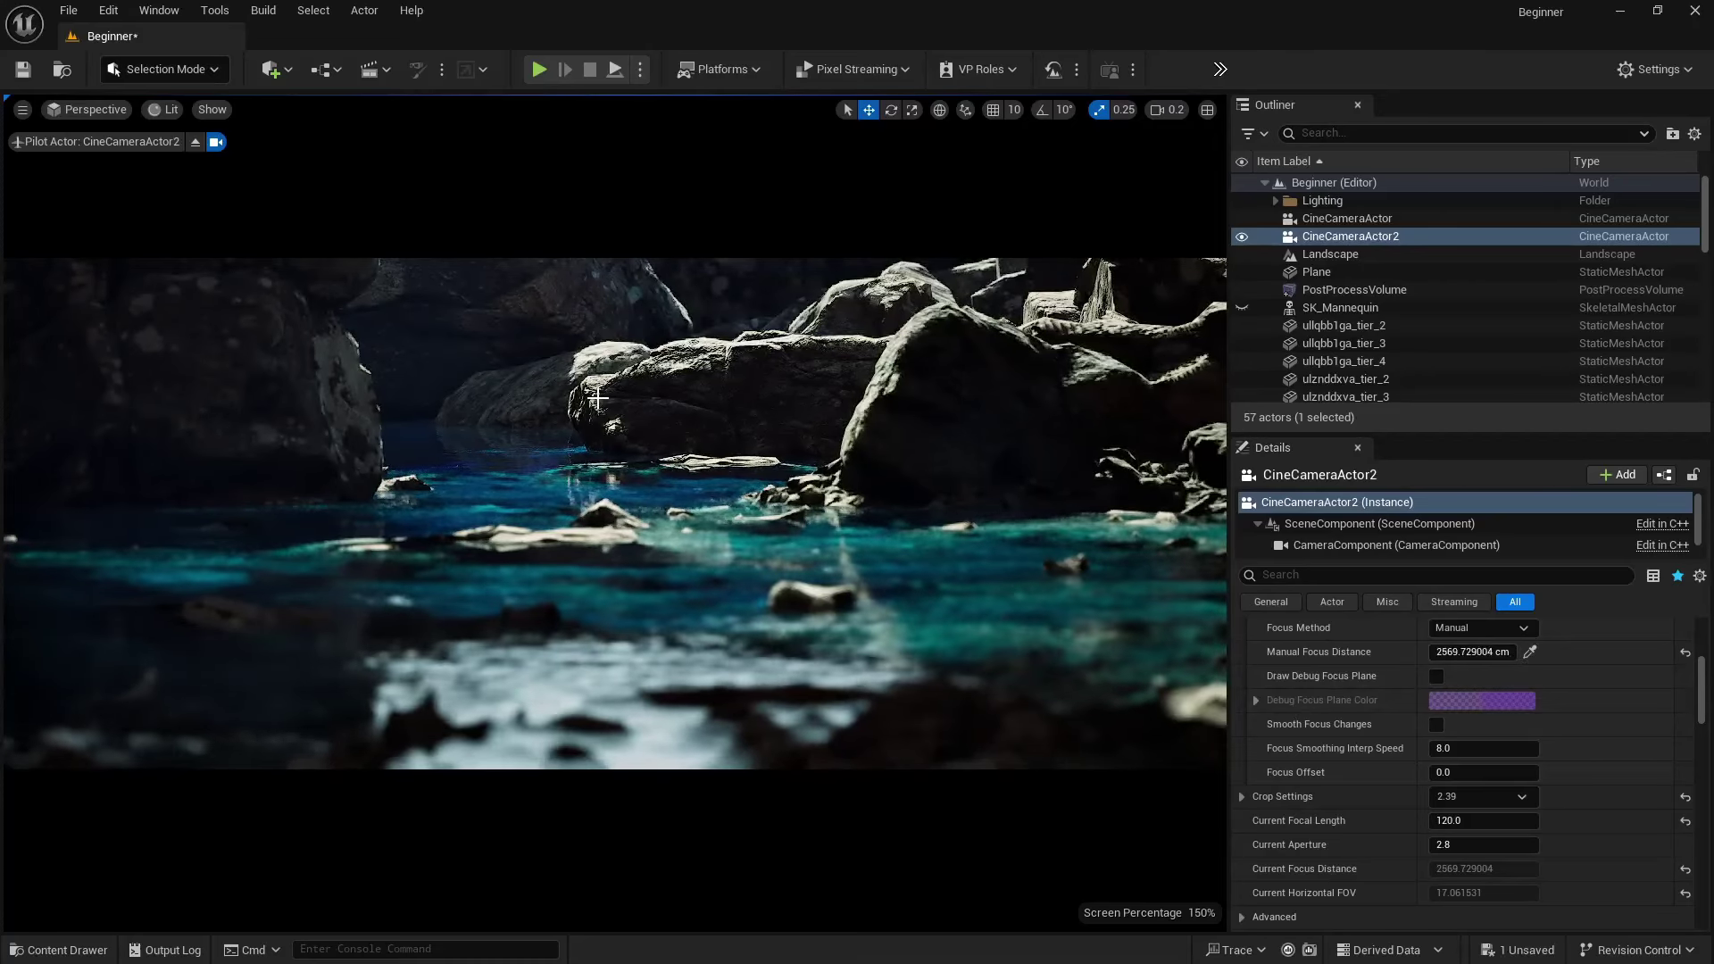
key(ctrl+s)
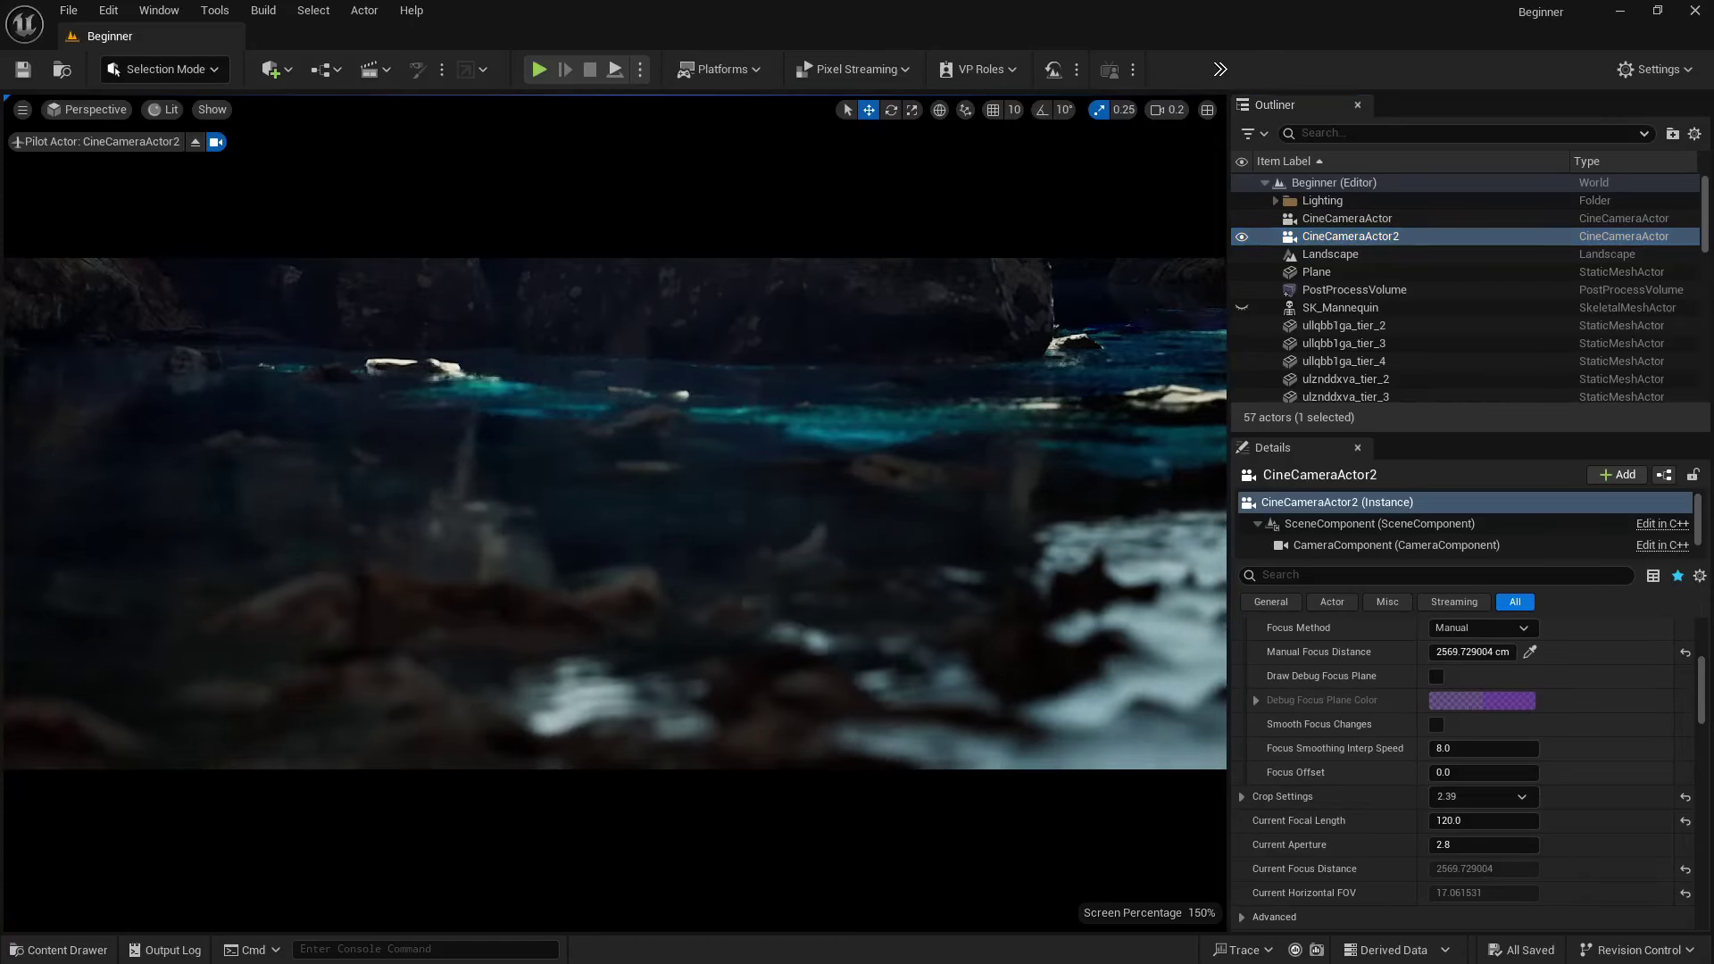
- Pull CineCameraActor2 back slightly and re-aim it at the dark water, with the foreground rocks and bright reflections in frame
right_drag(615, 513, 678, 491)
key(s)
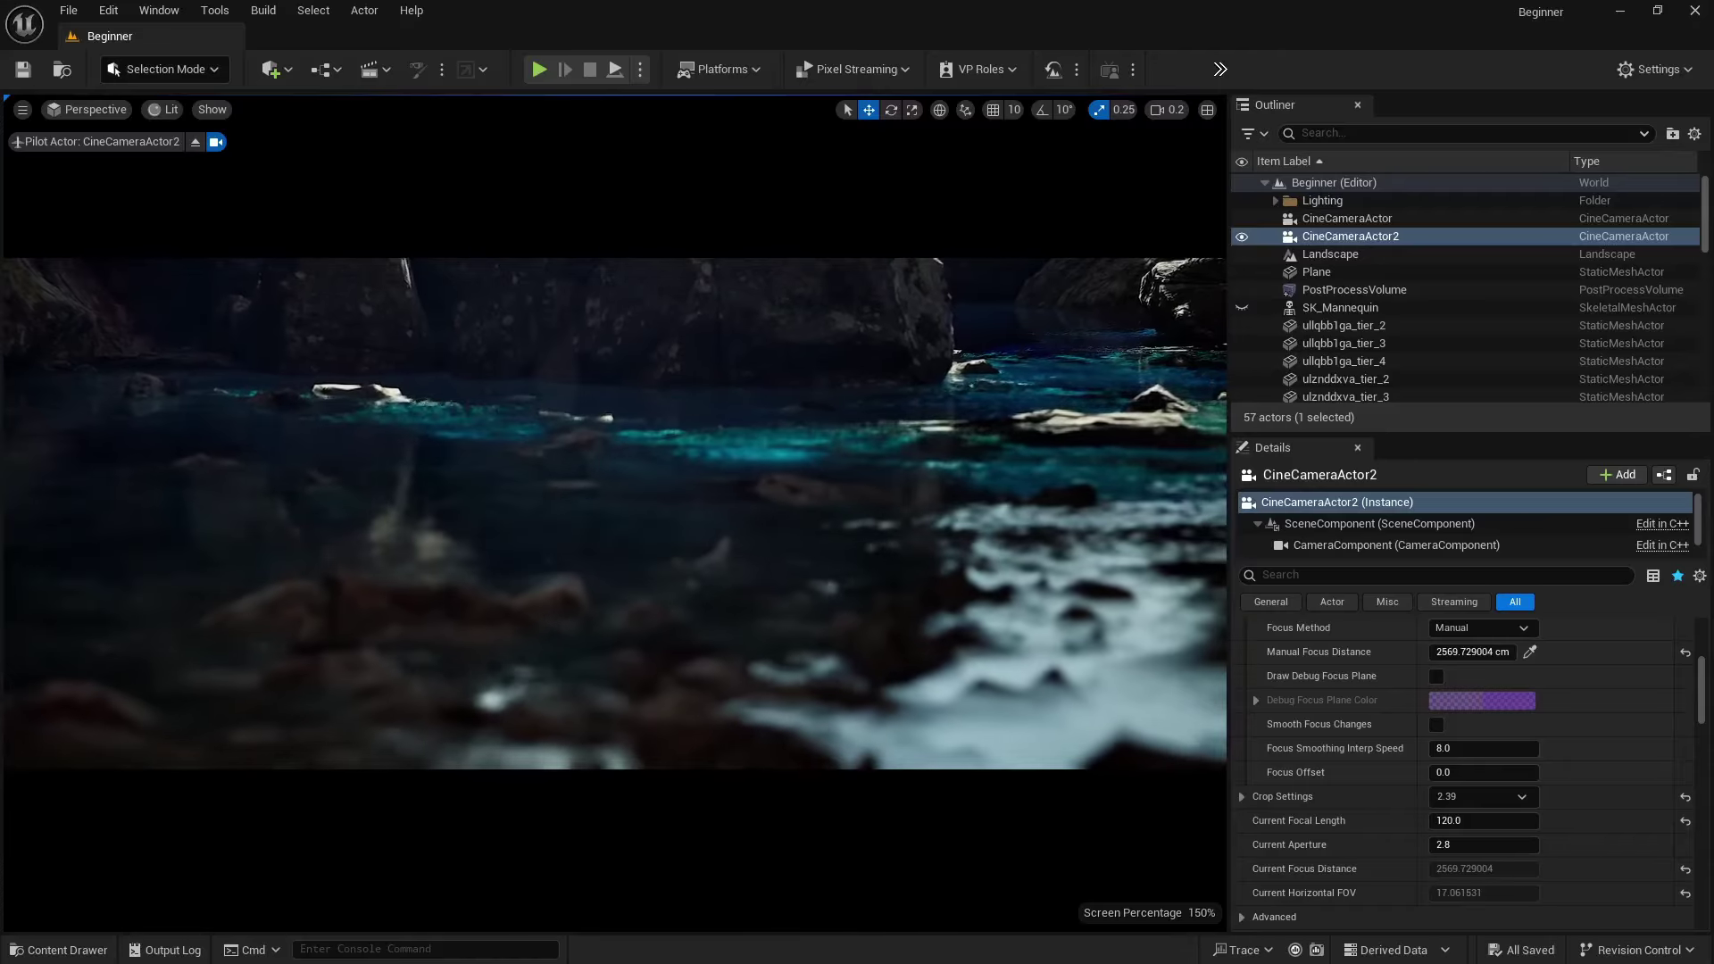
right_drag(1001, 495, 987, 496)
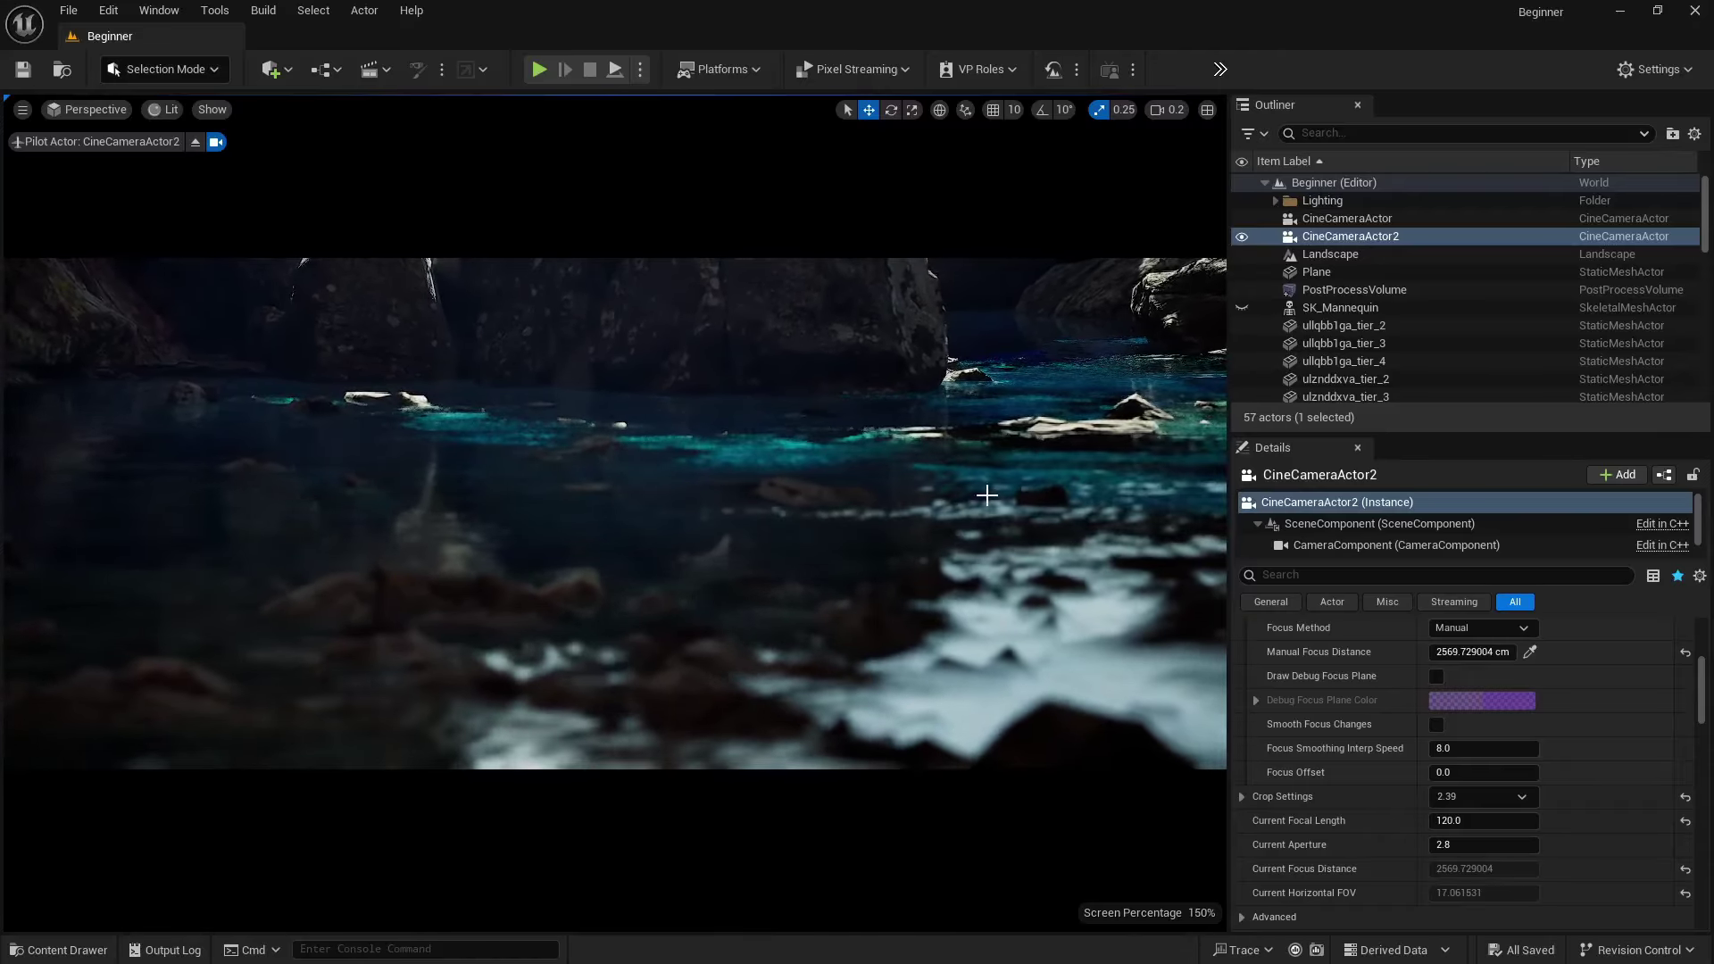
- Sample CineCameraActor2's manual focus distance from the dark mid-water, about 1433 cm, and resample it from the turquoise water farther back, about 1695 cm
click(1532, 650)
click(597, 586)
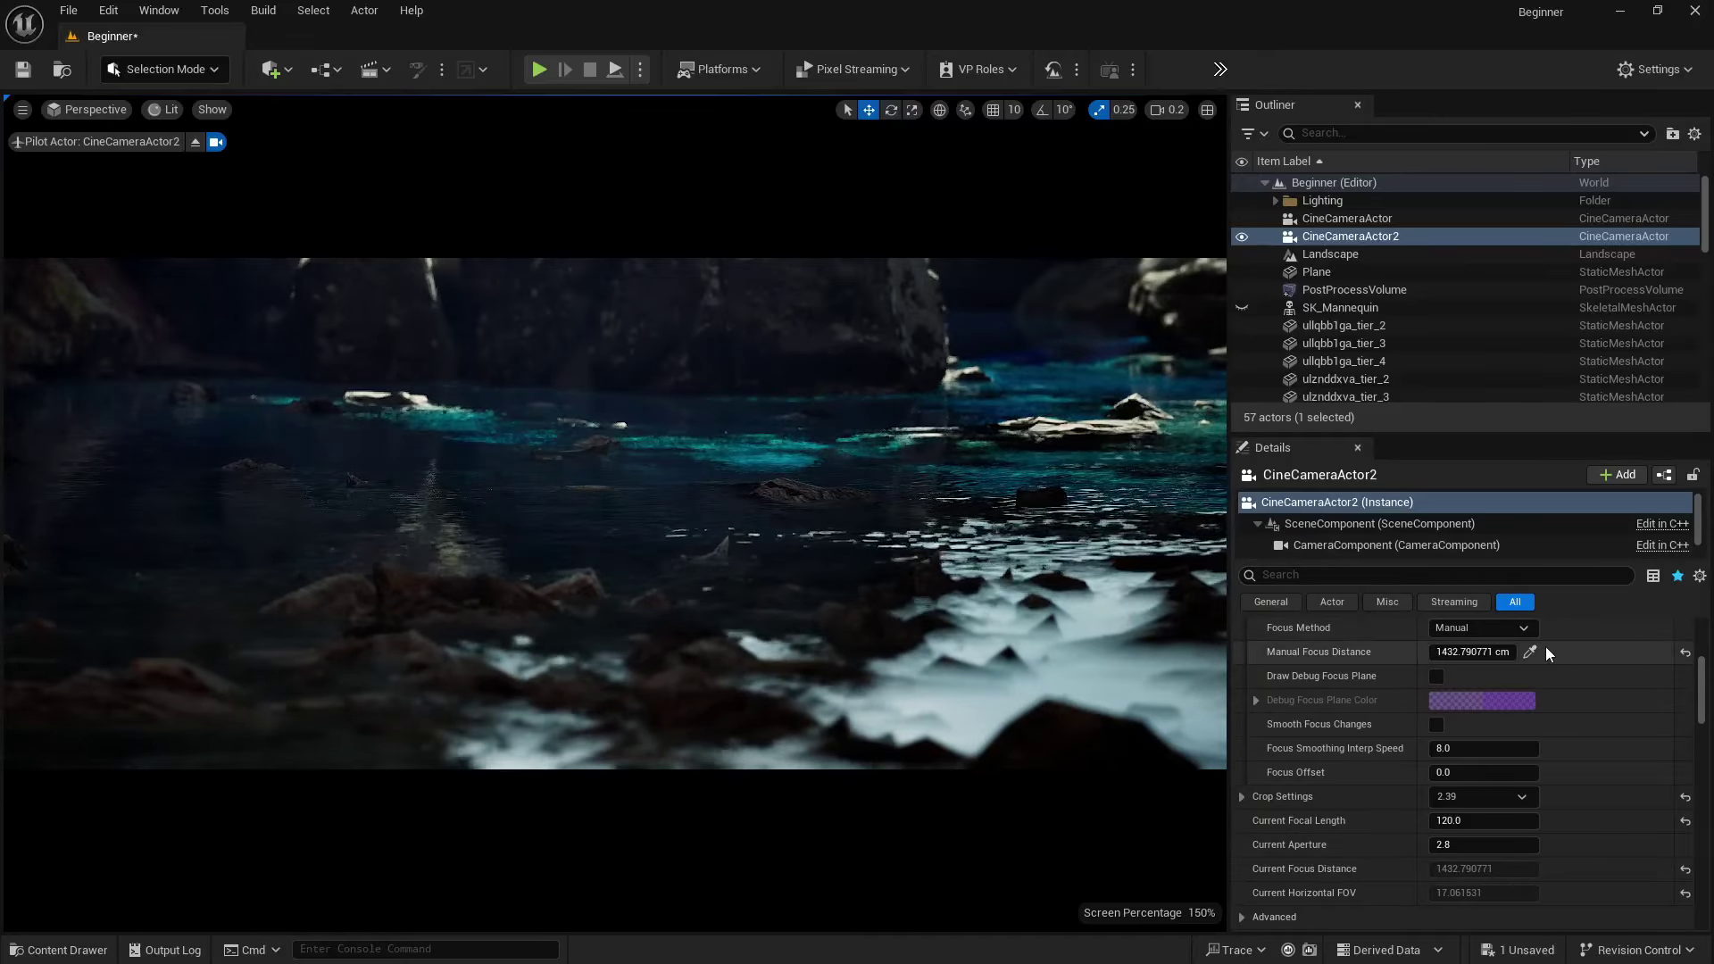
click(1529, 652)
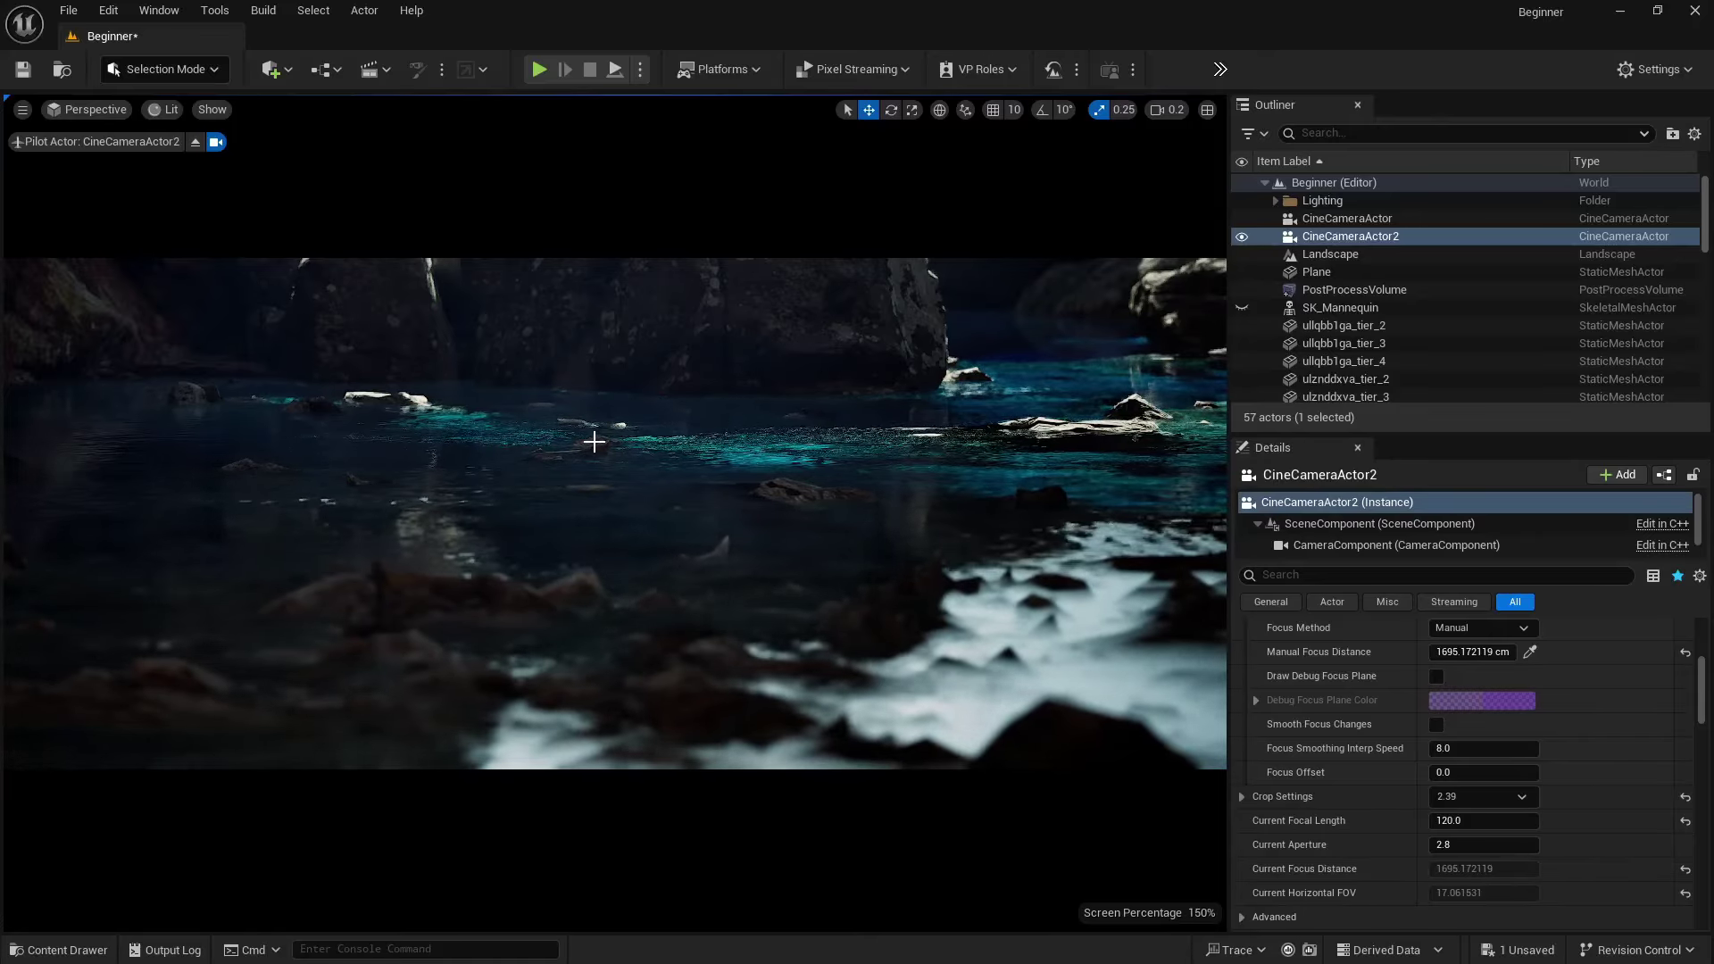
- Switch the viewport to the wide CineCameraActor view and clear the CineCameraActor2 selection
click(110, 115)
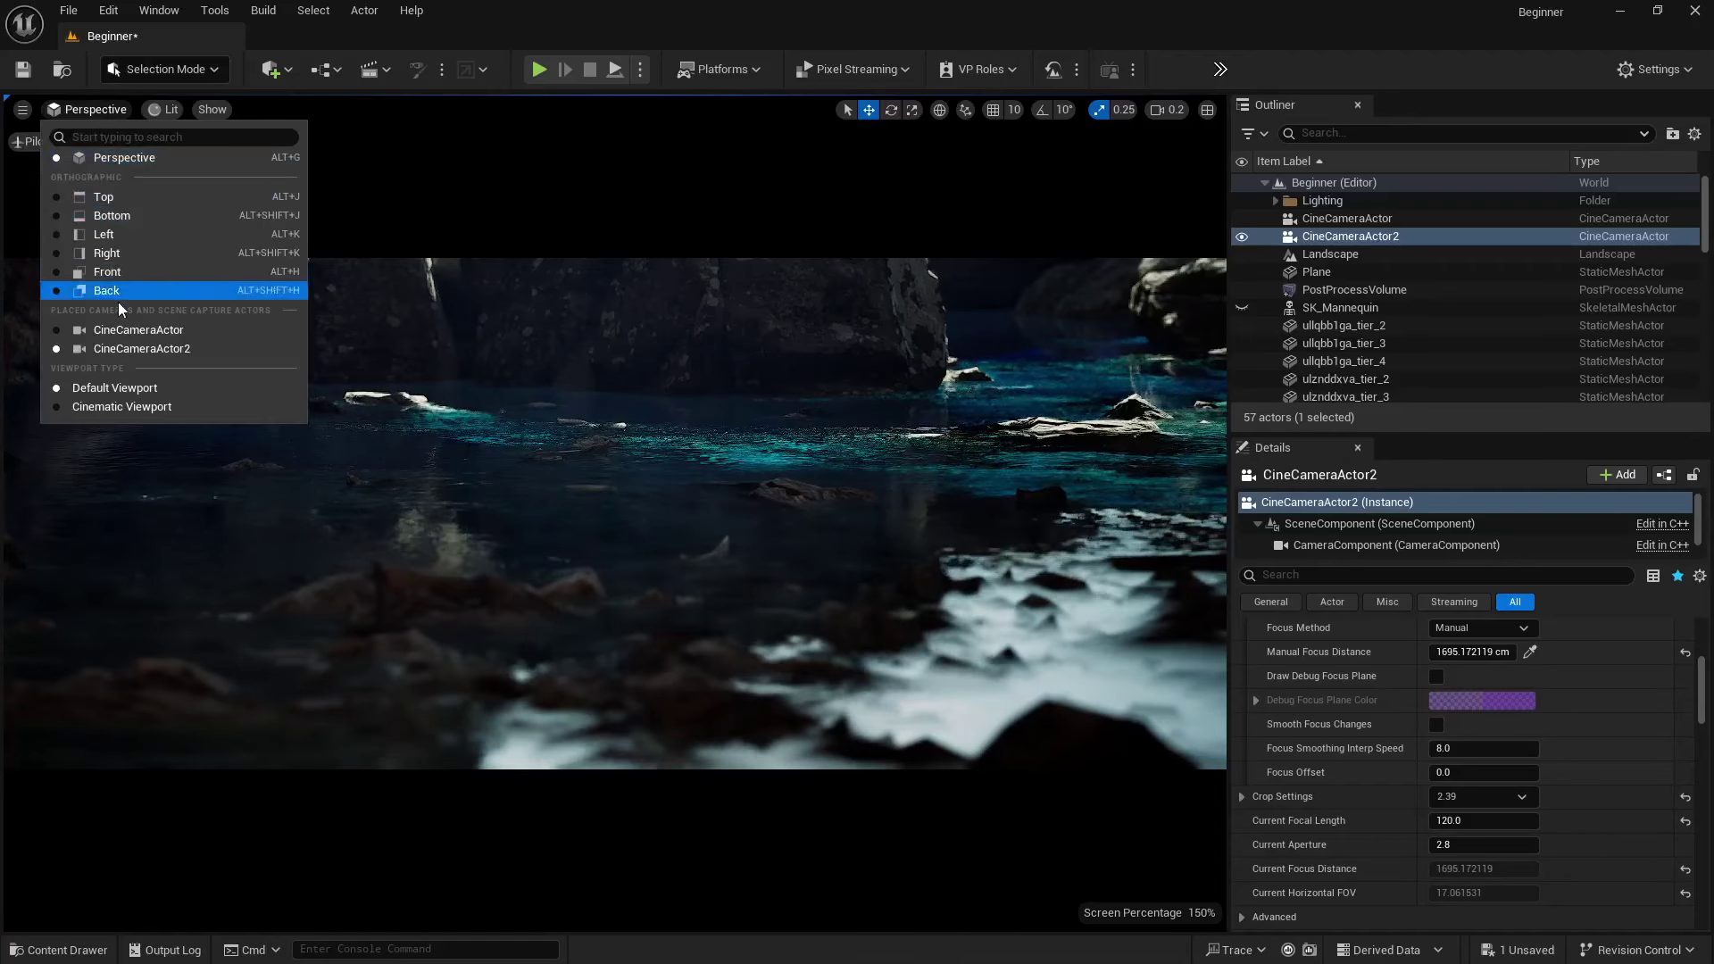
click(118, 330)
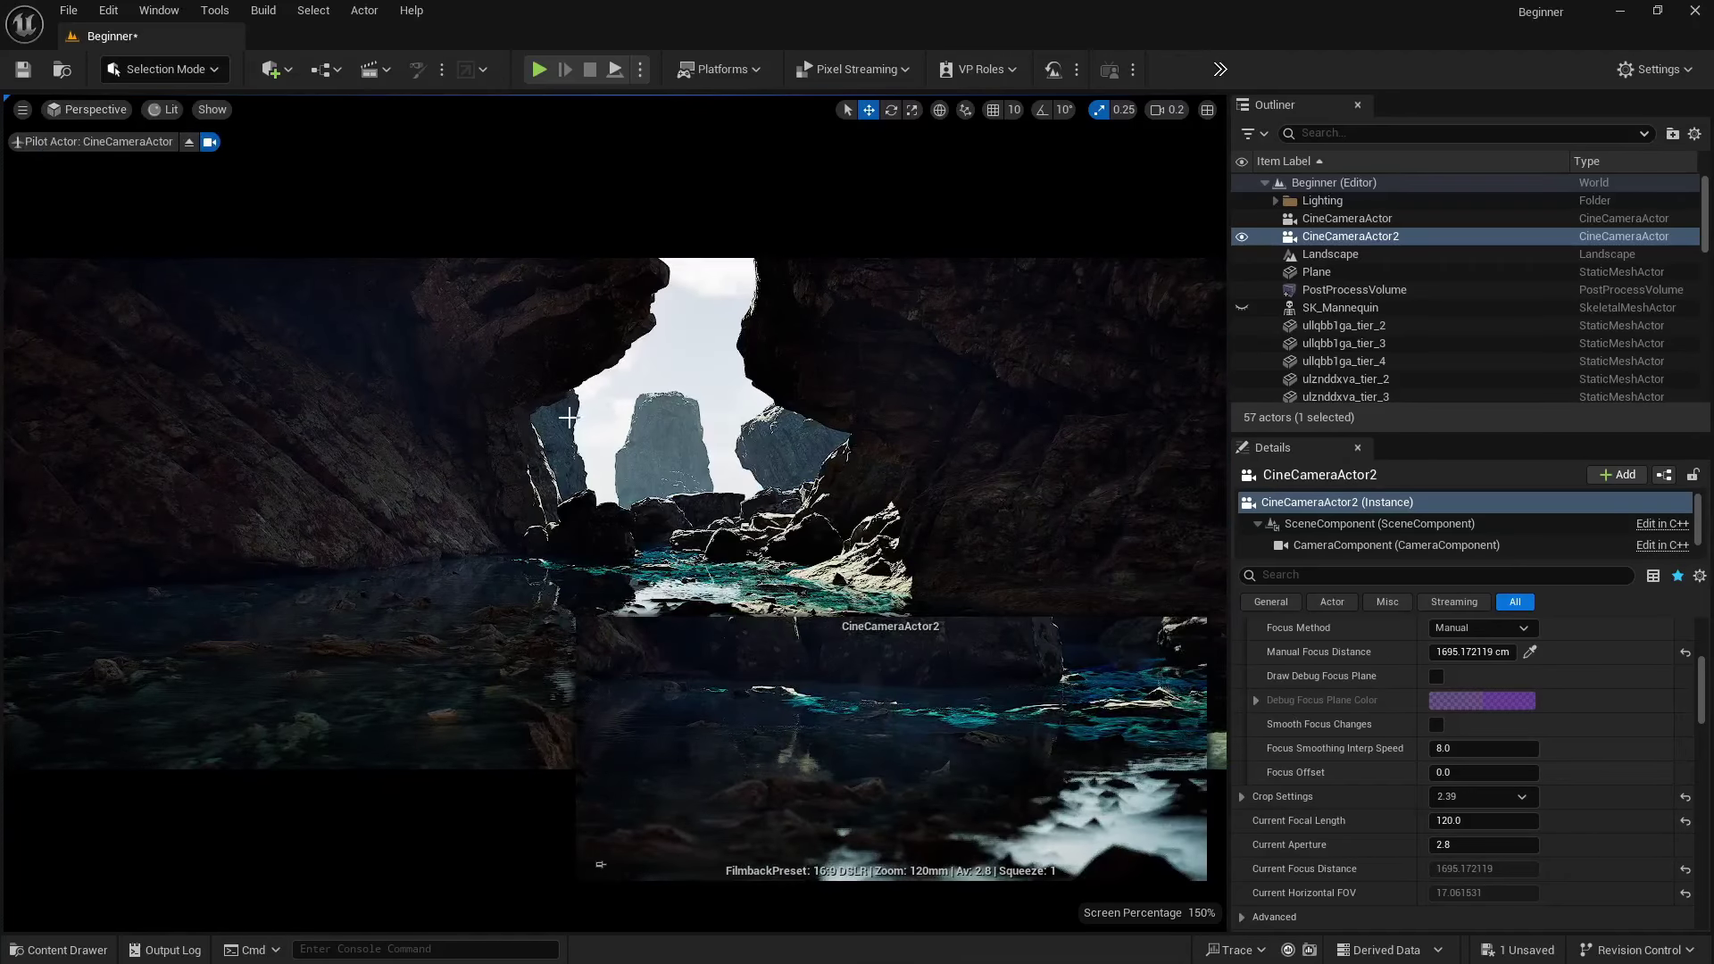
click(688, 372)
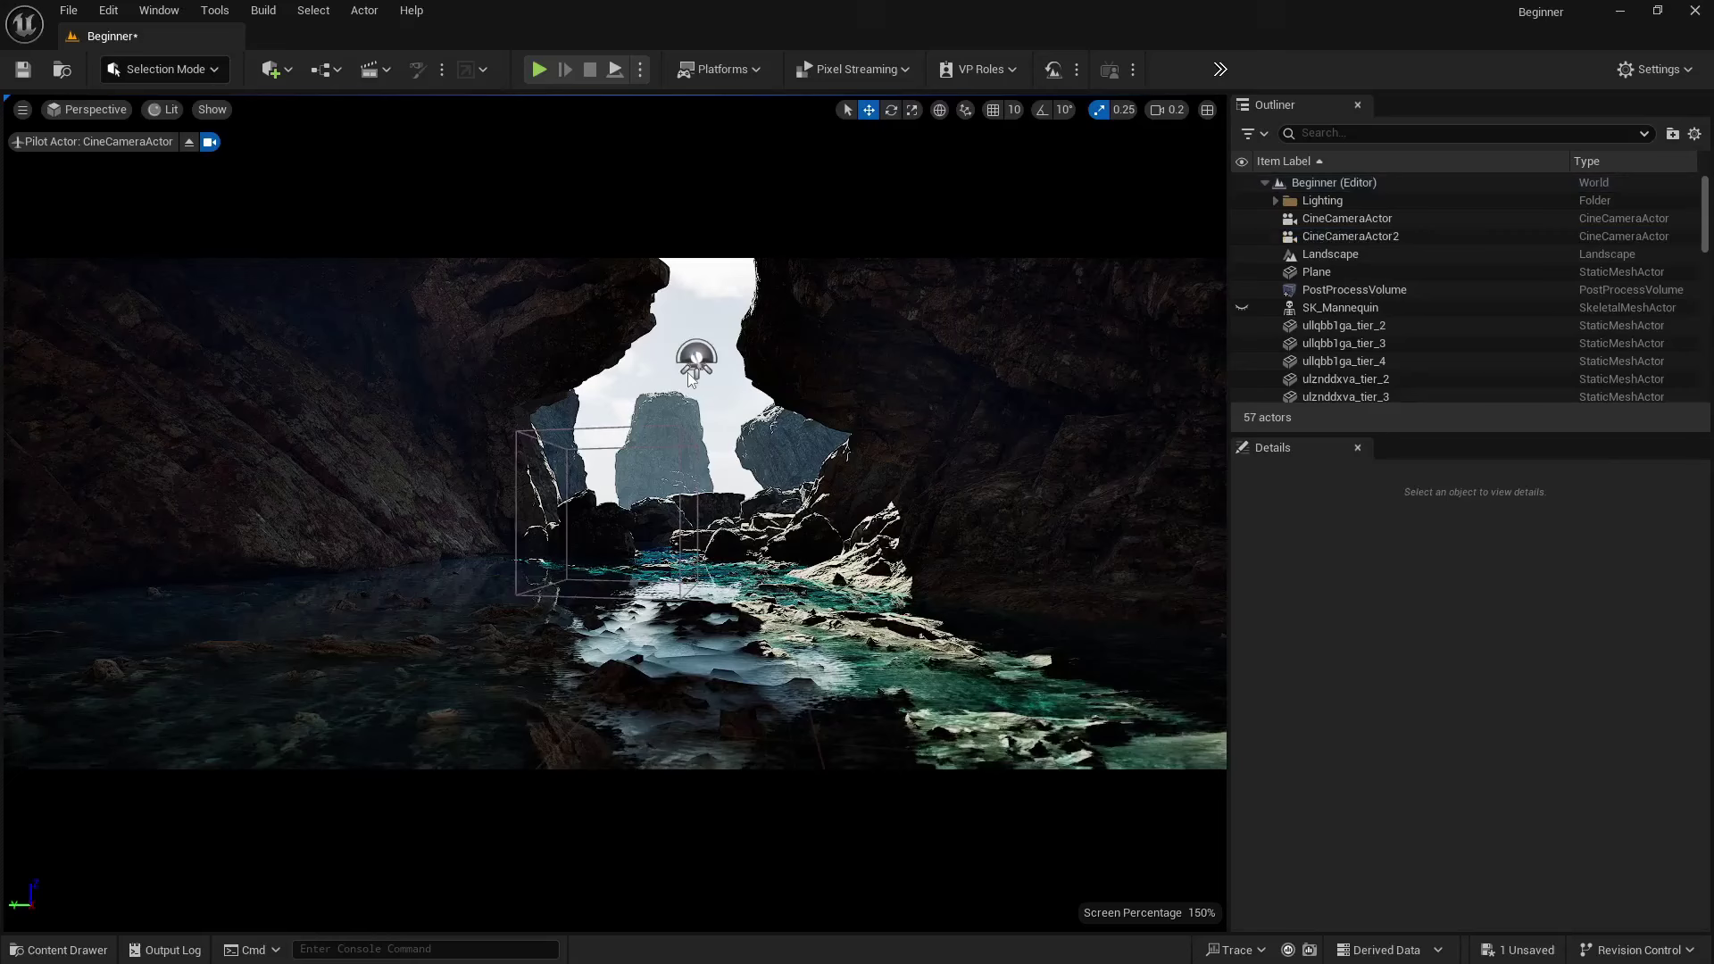